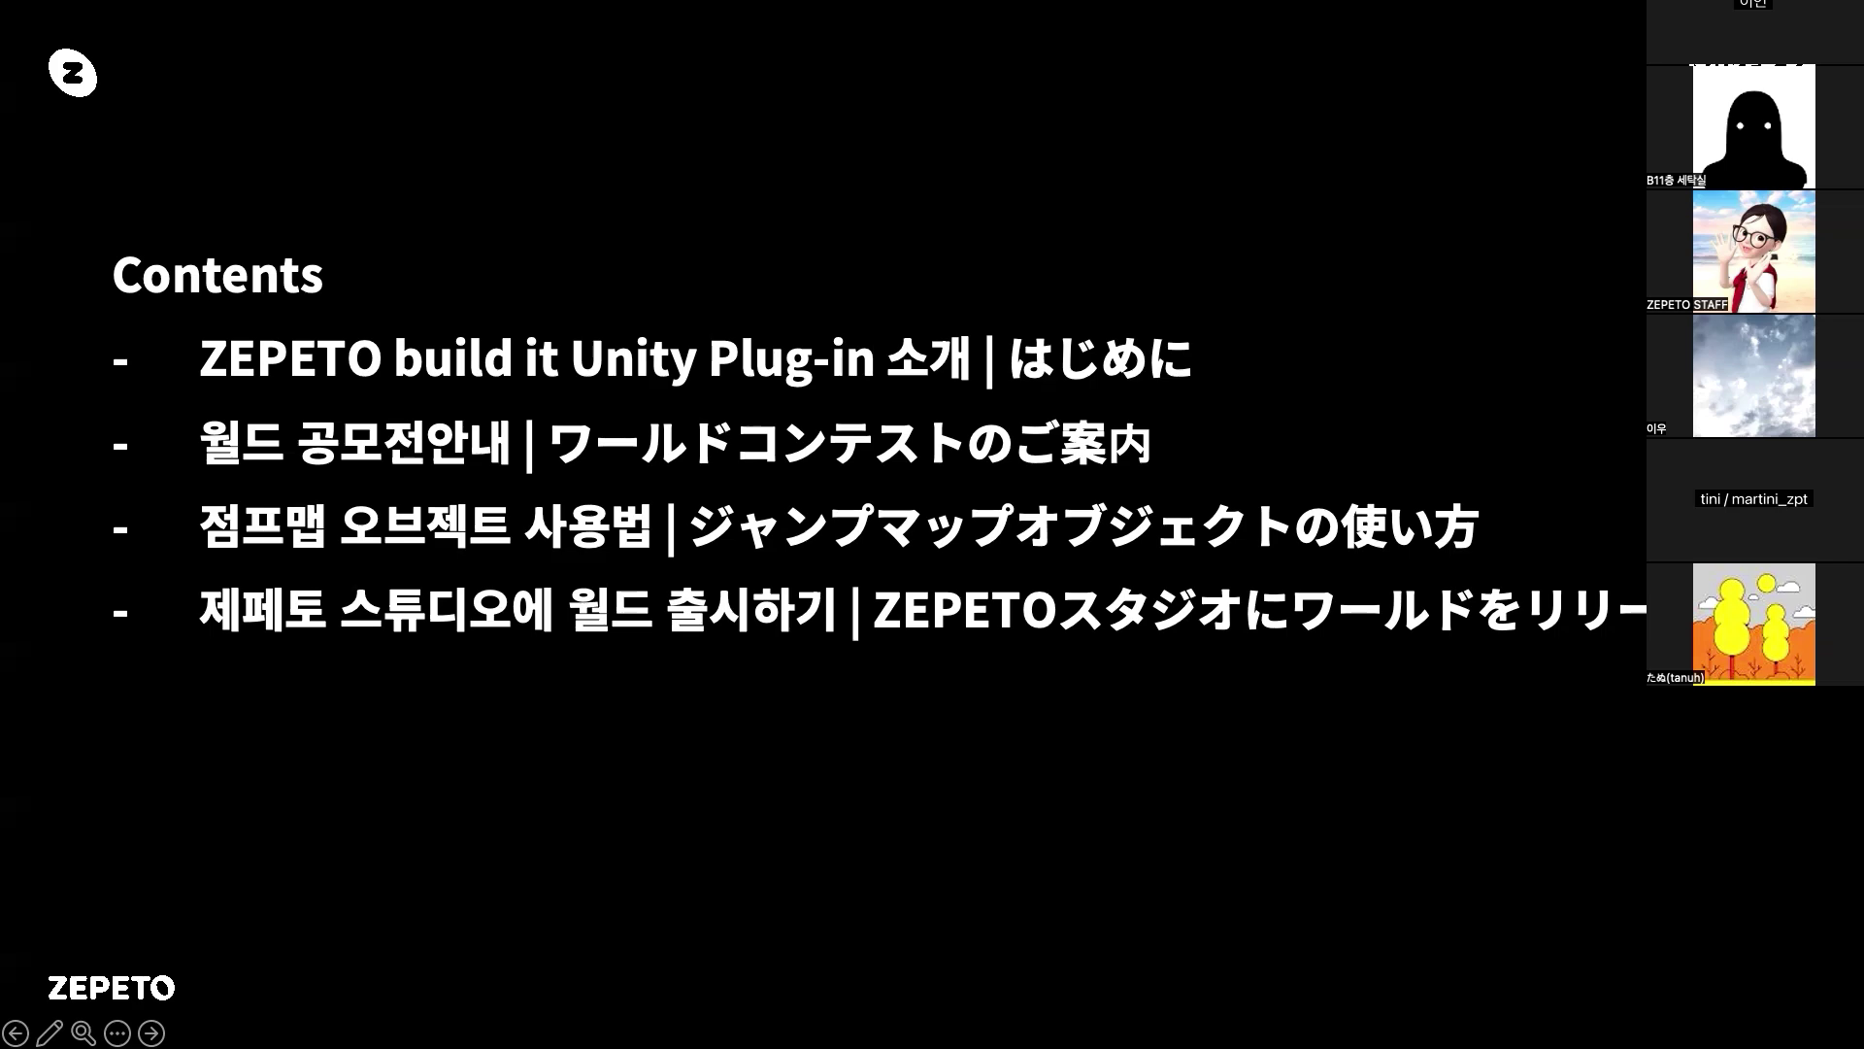
pyautogui.press('Right')
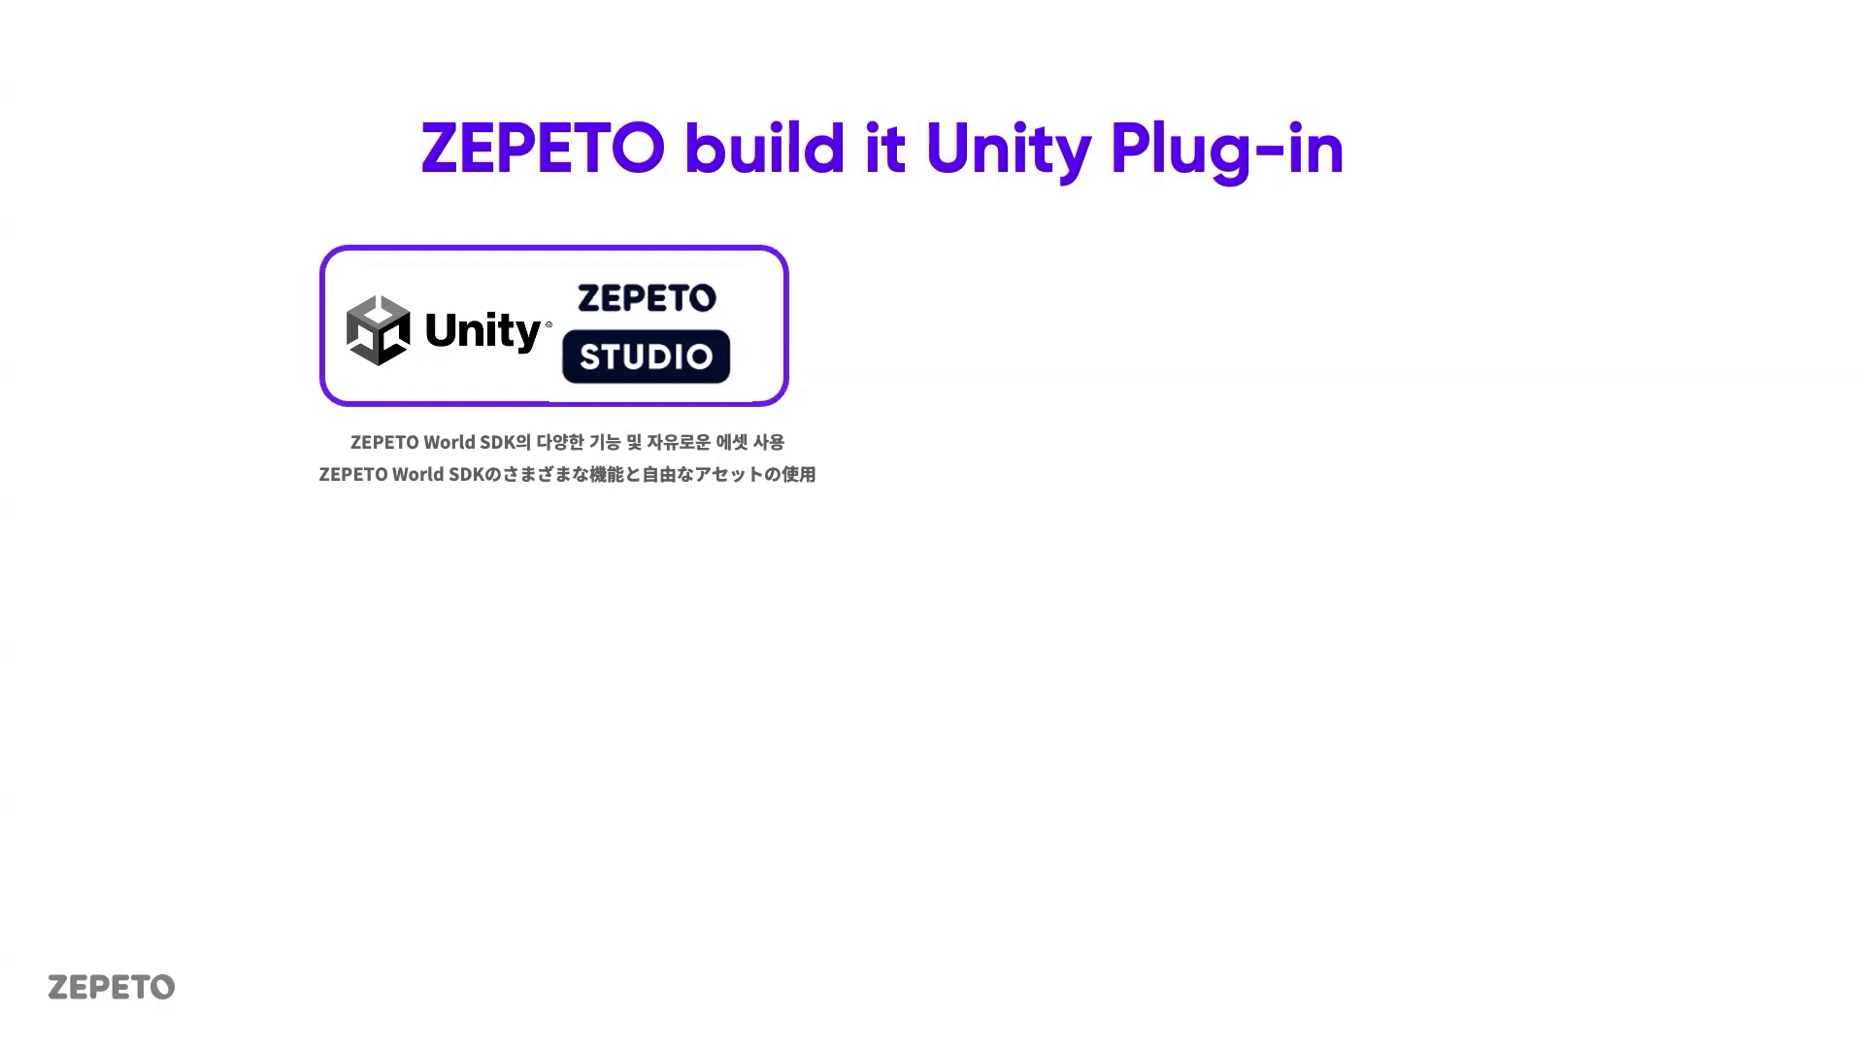
pyautogui.click(95, 847)
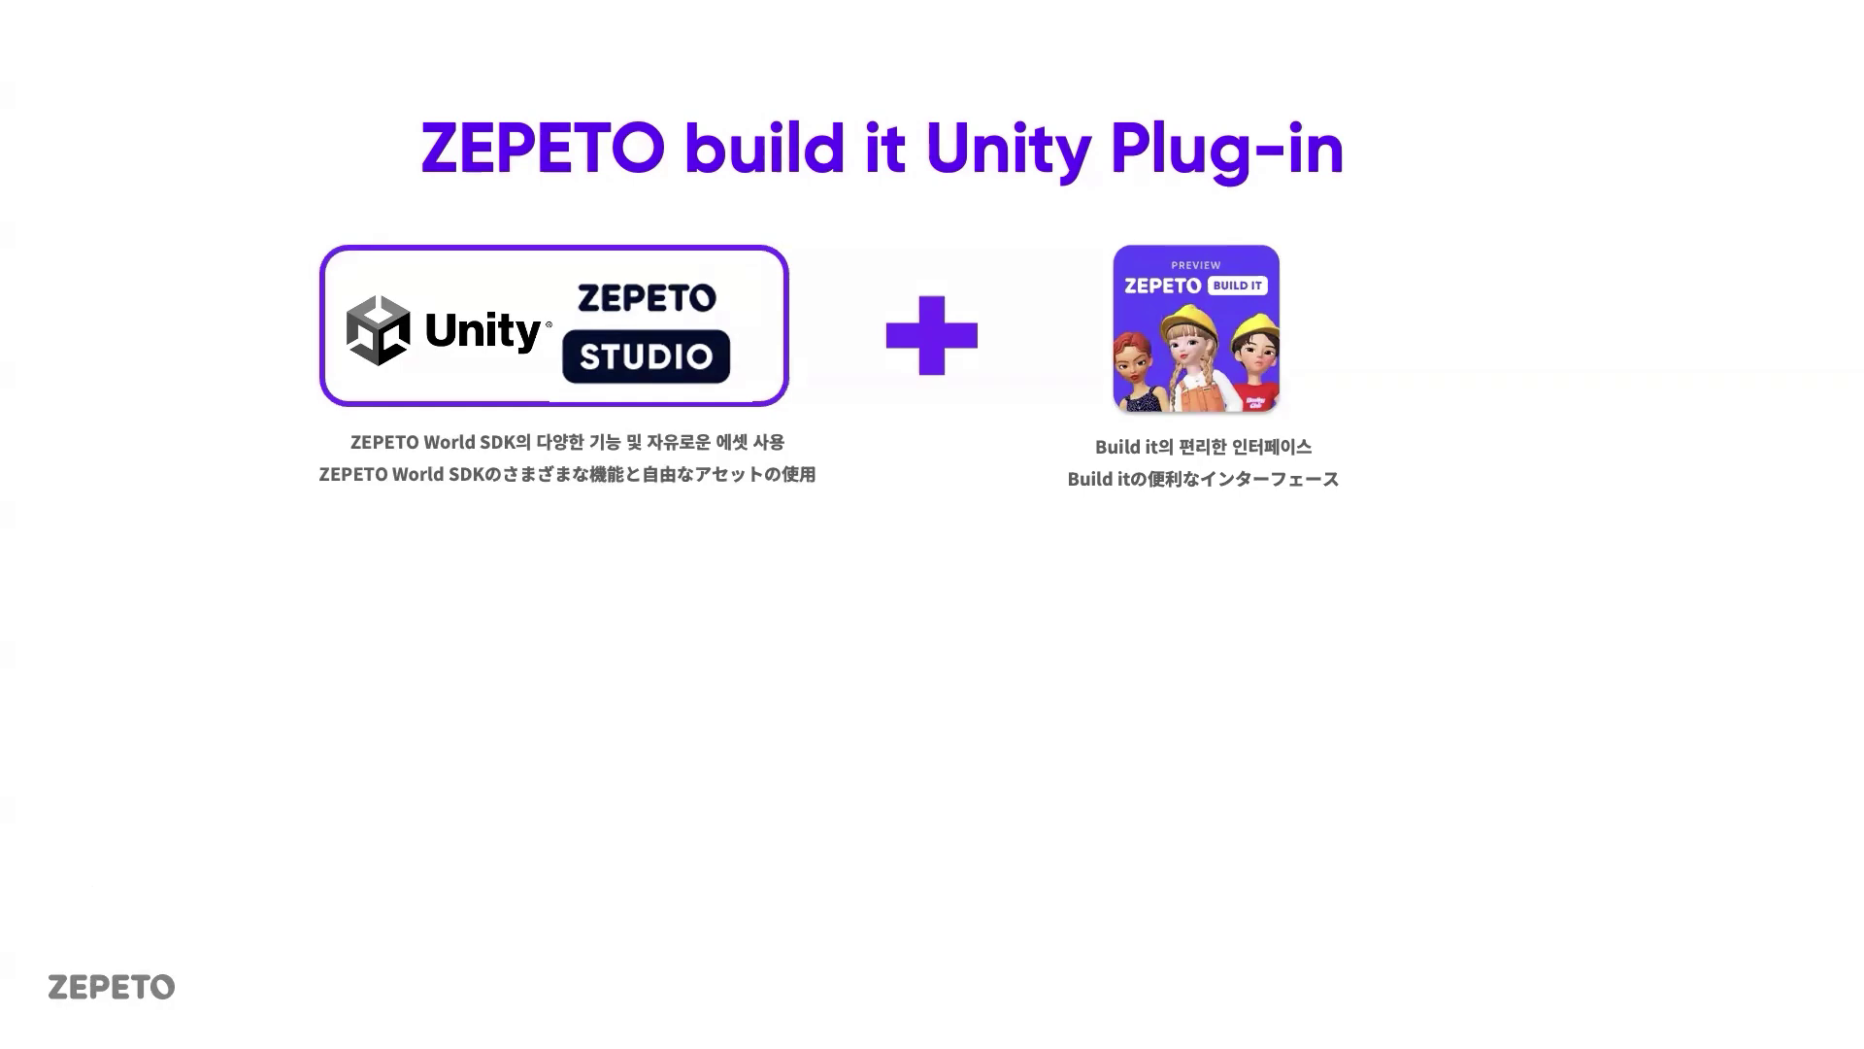
pyautogui.press('Right')
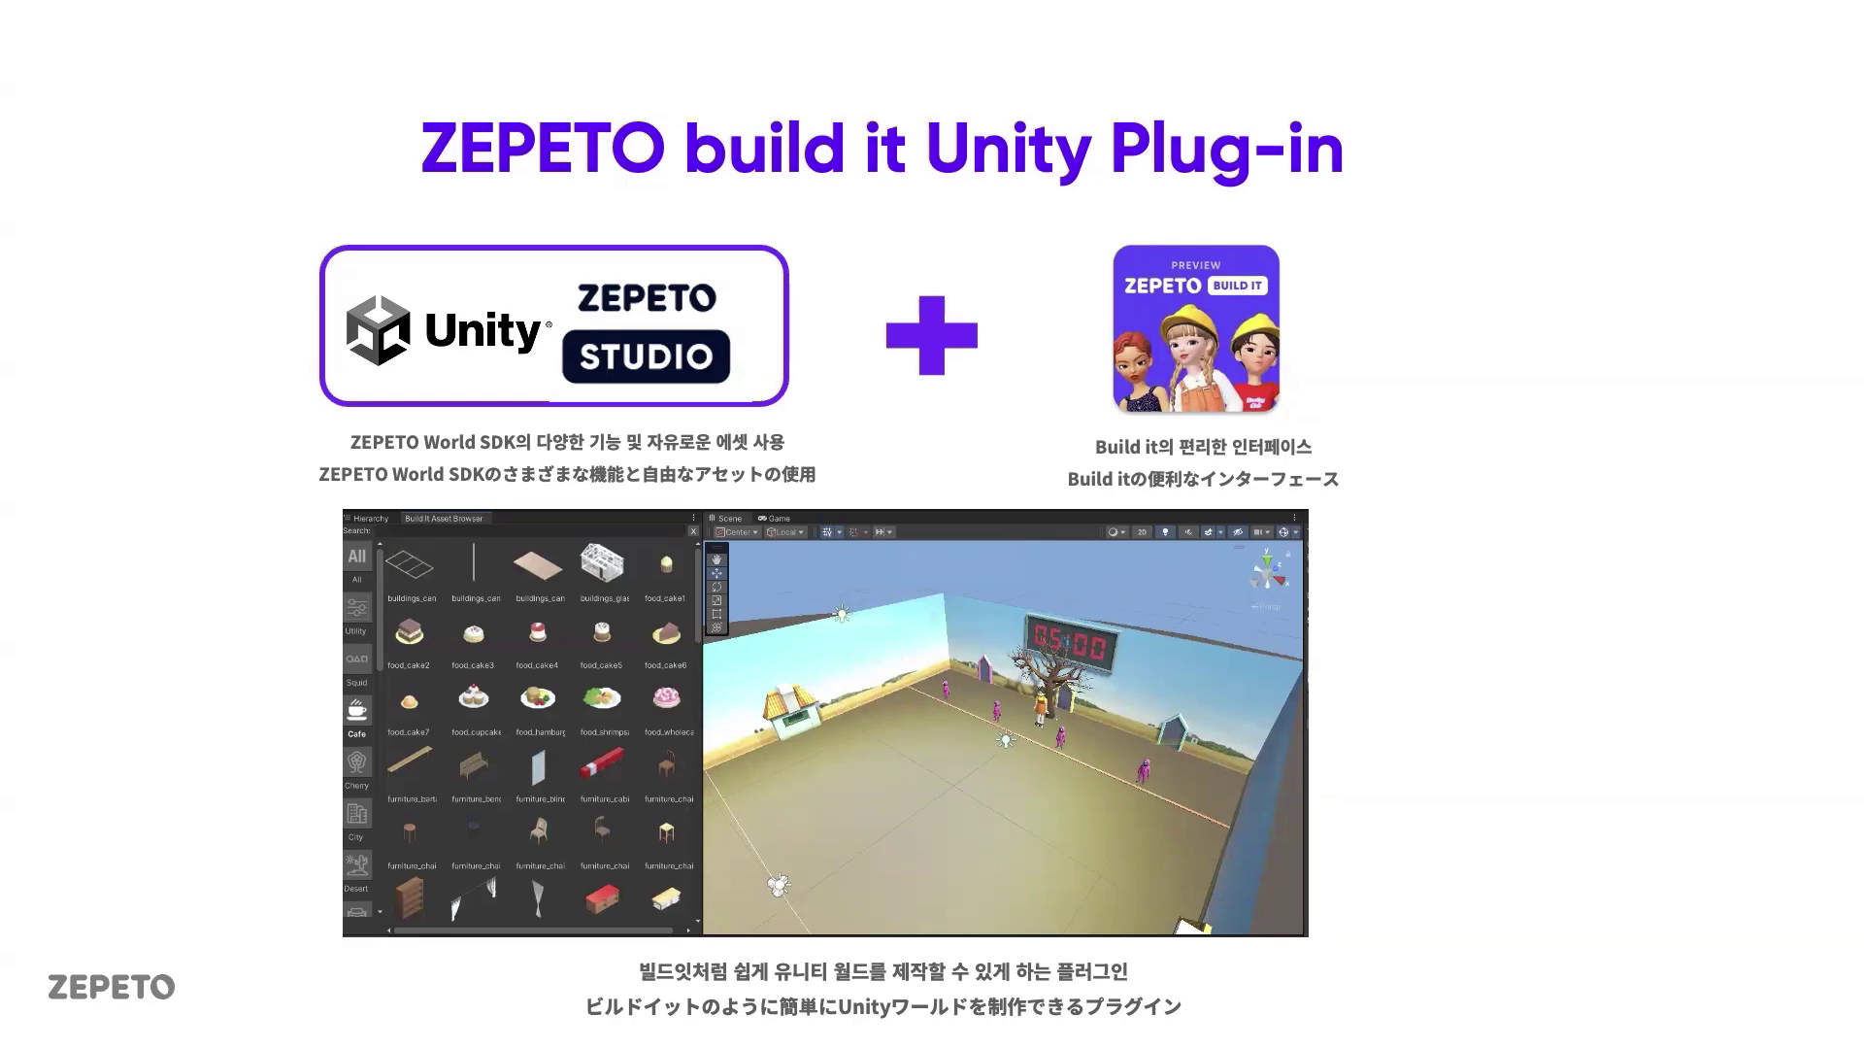
pyautogui.press('Right')
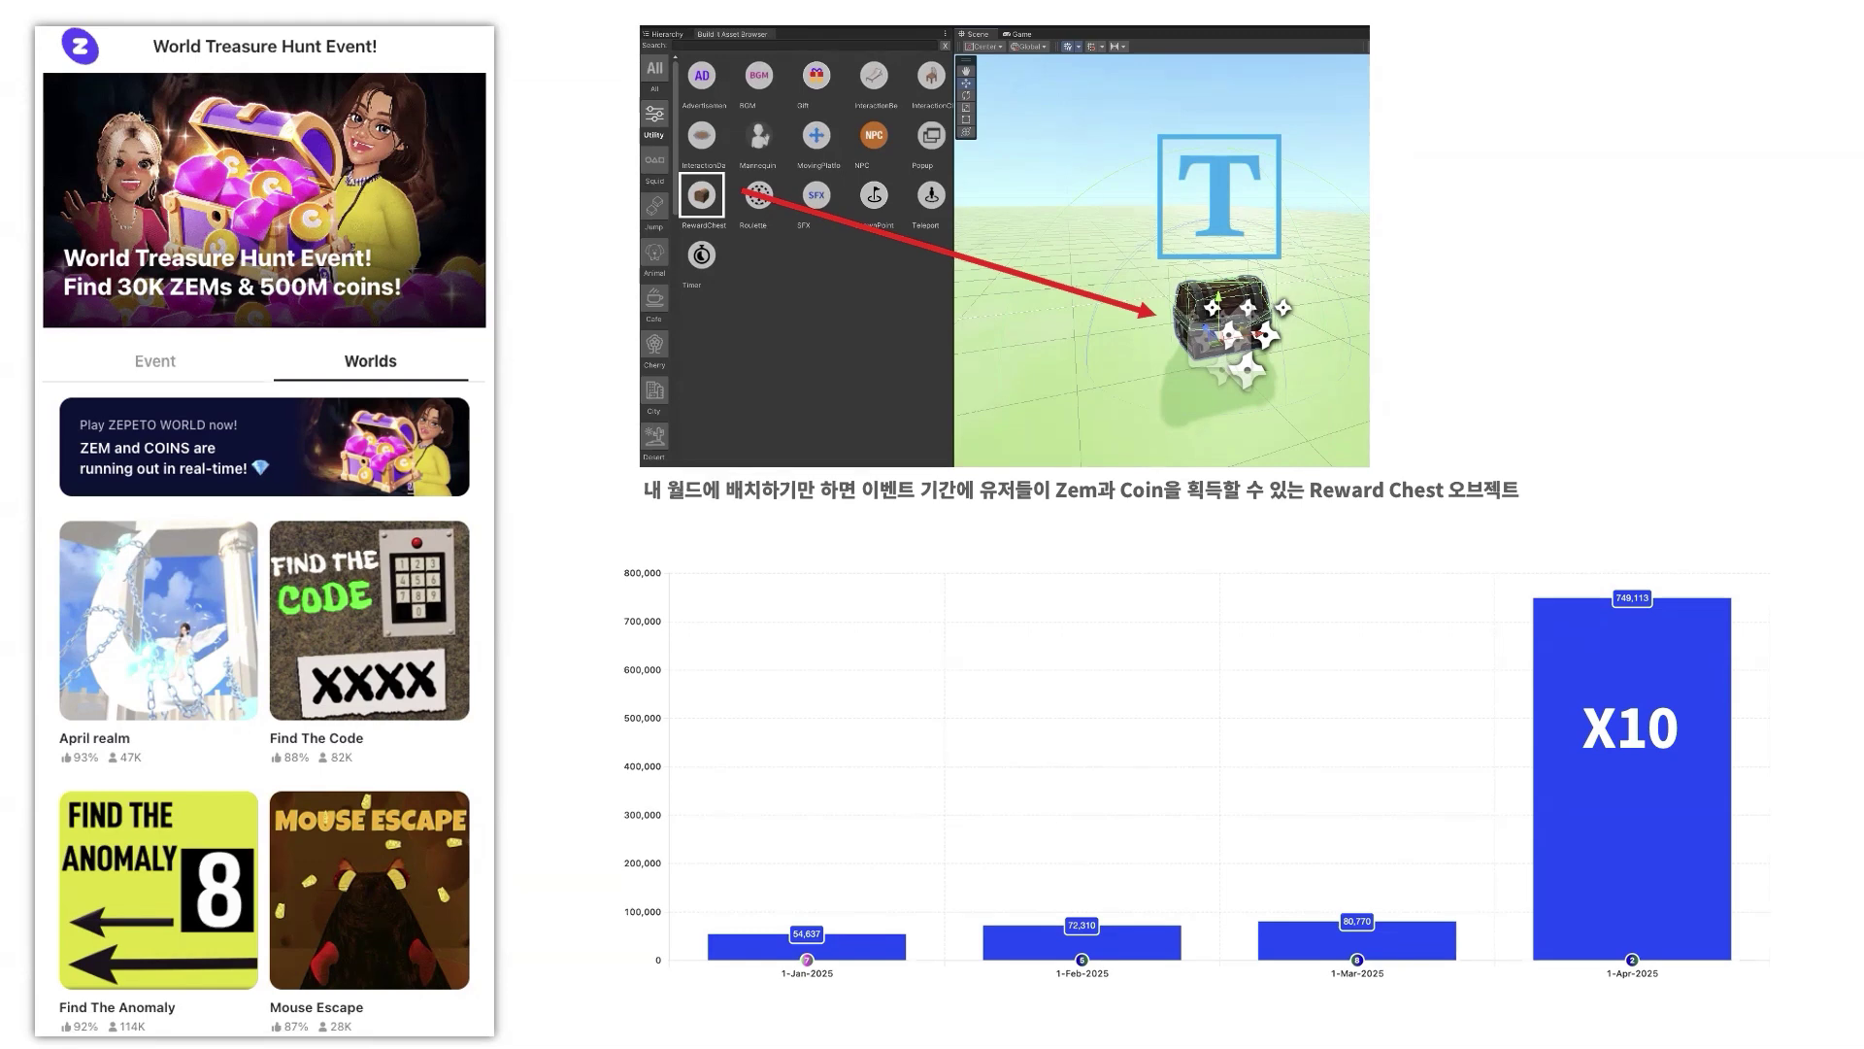
pyautogui.press('Right')
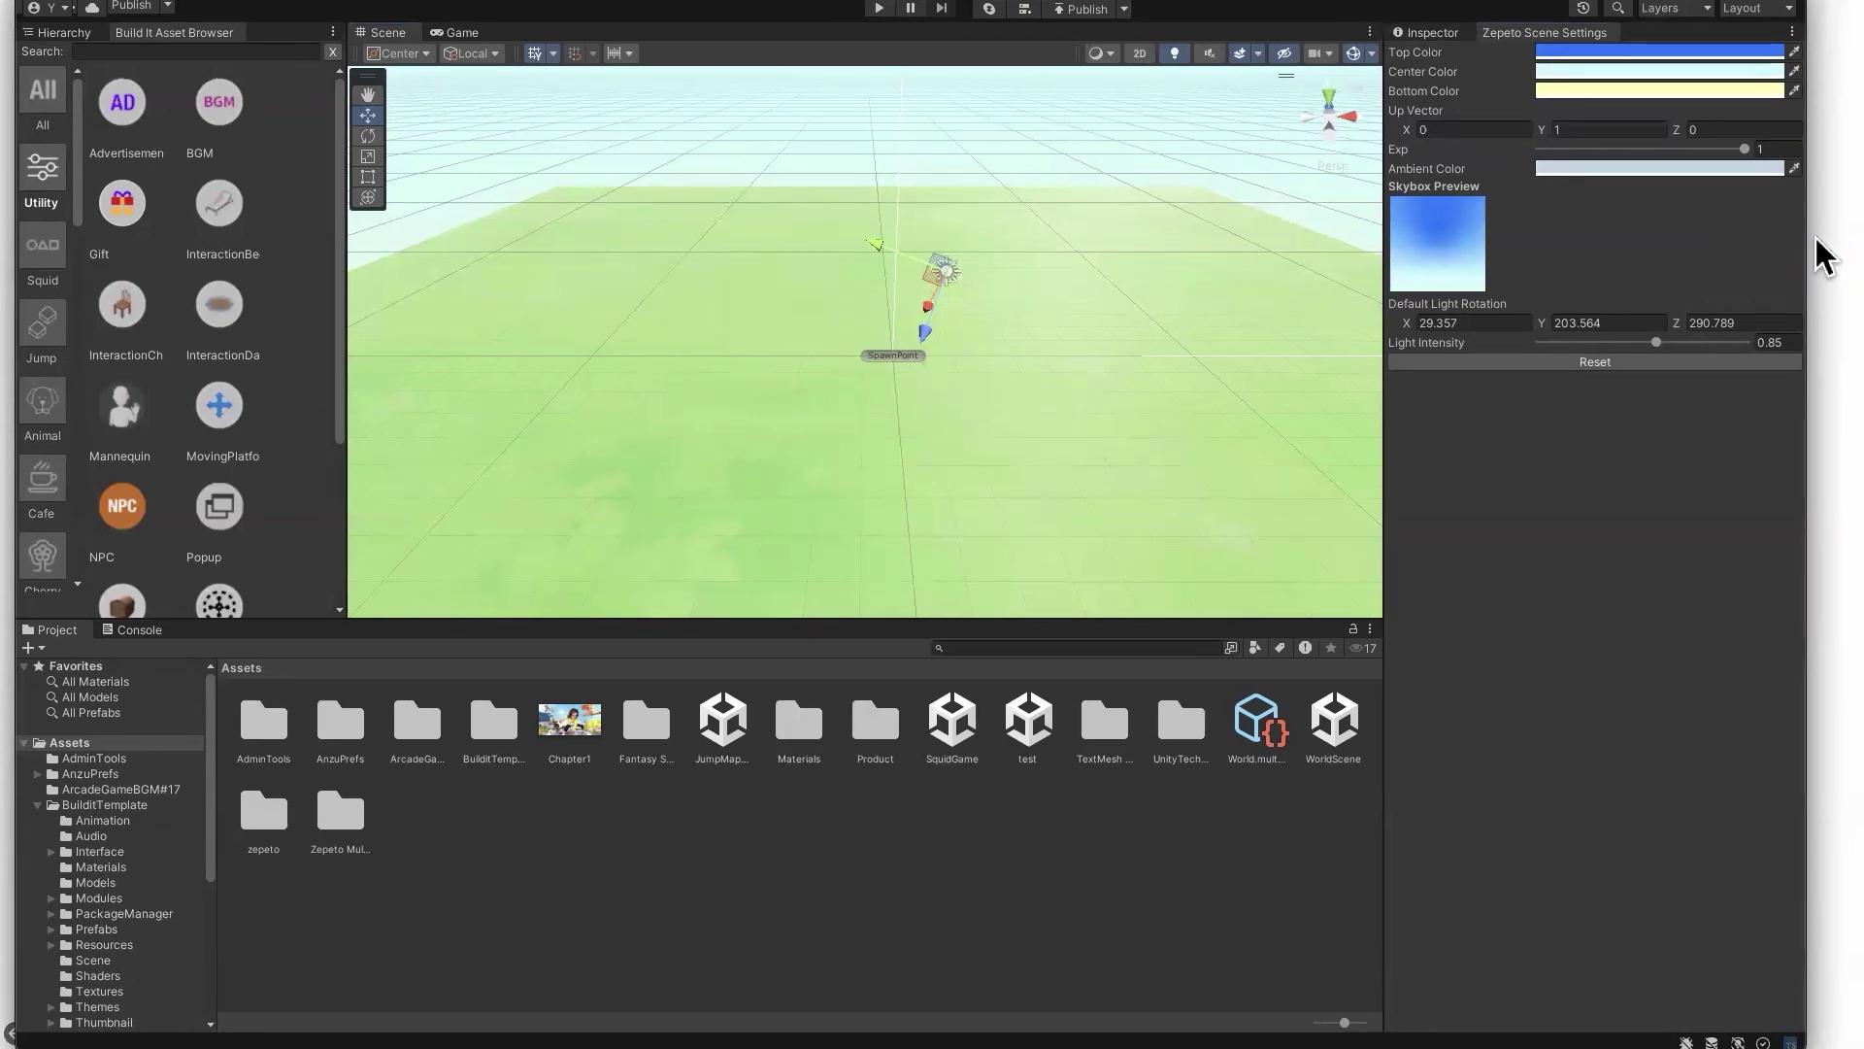
# Widen the editor window
pyautogui.moveTo(1808, 236); pyautogui.dragTo(1844, 235)
pyautogui.moveTo(1239, 1); pyautogui.dragTo(1229, 1)
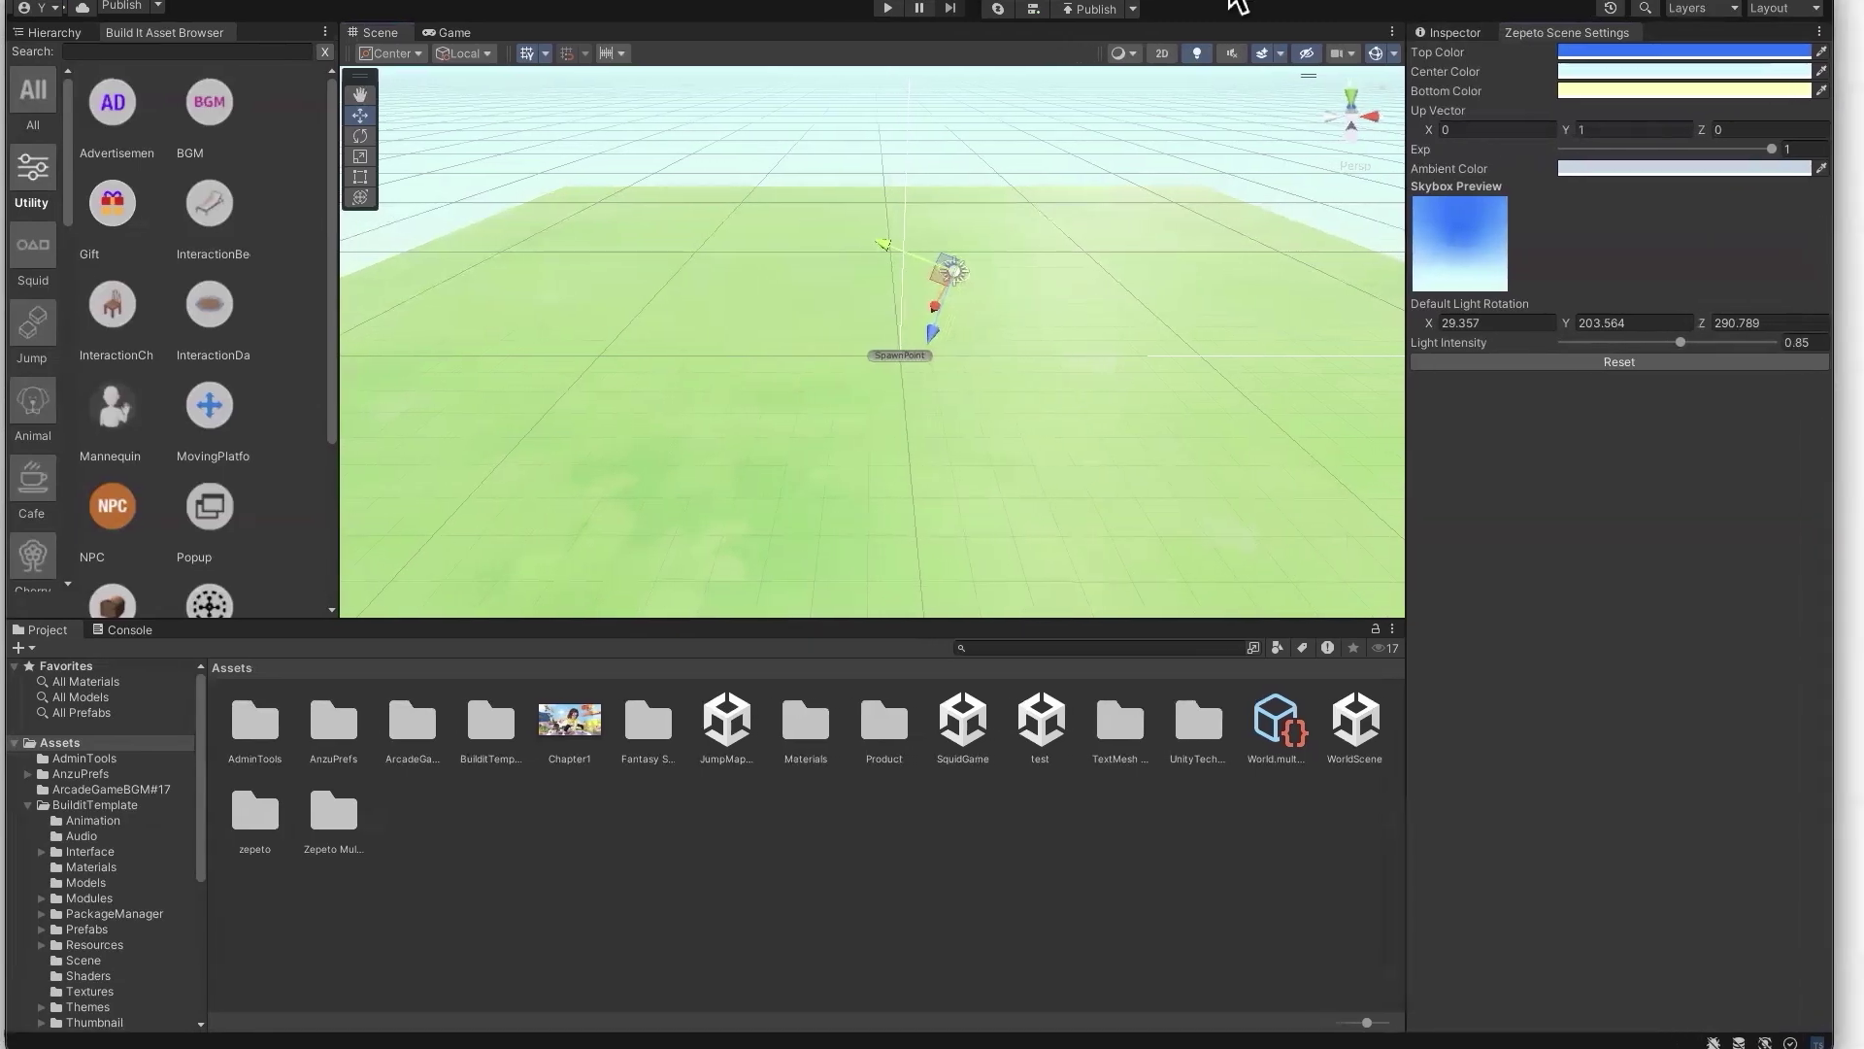
pyautogui.moveTo(1838, 253); pyautogui.dragTo(1857, 248)
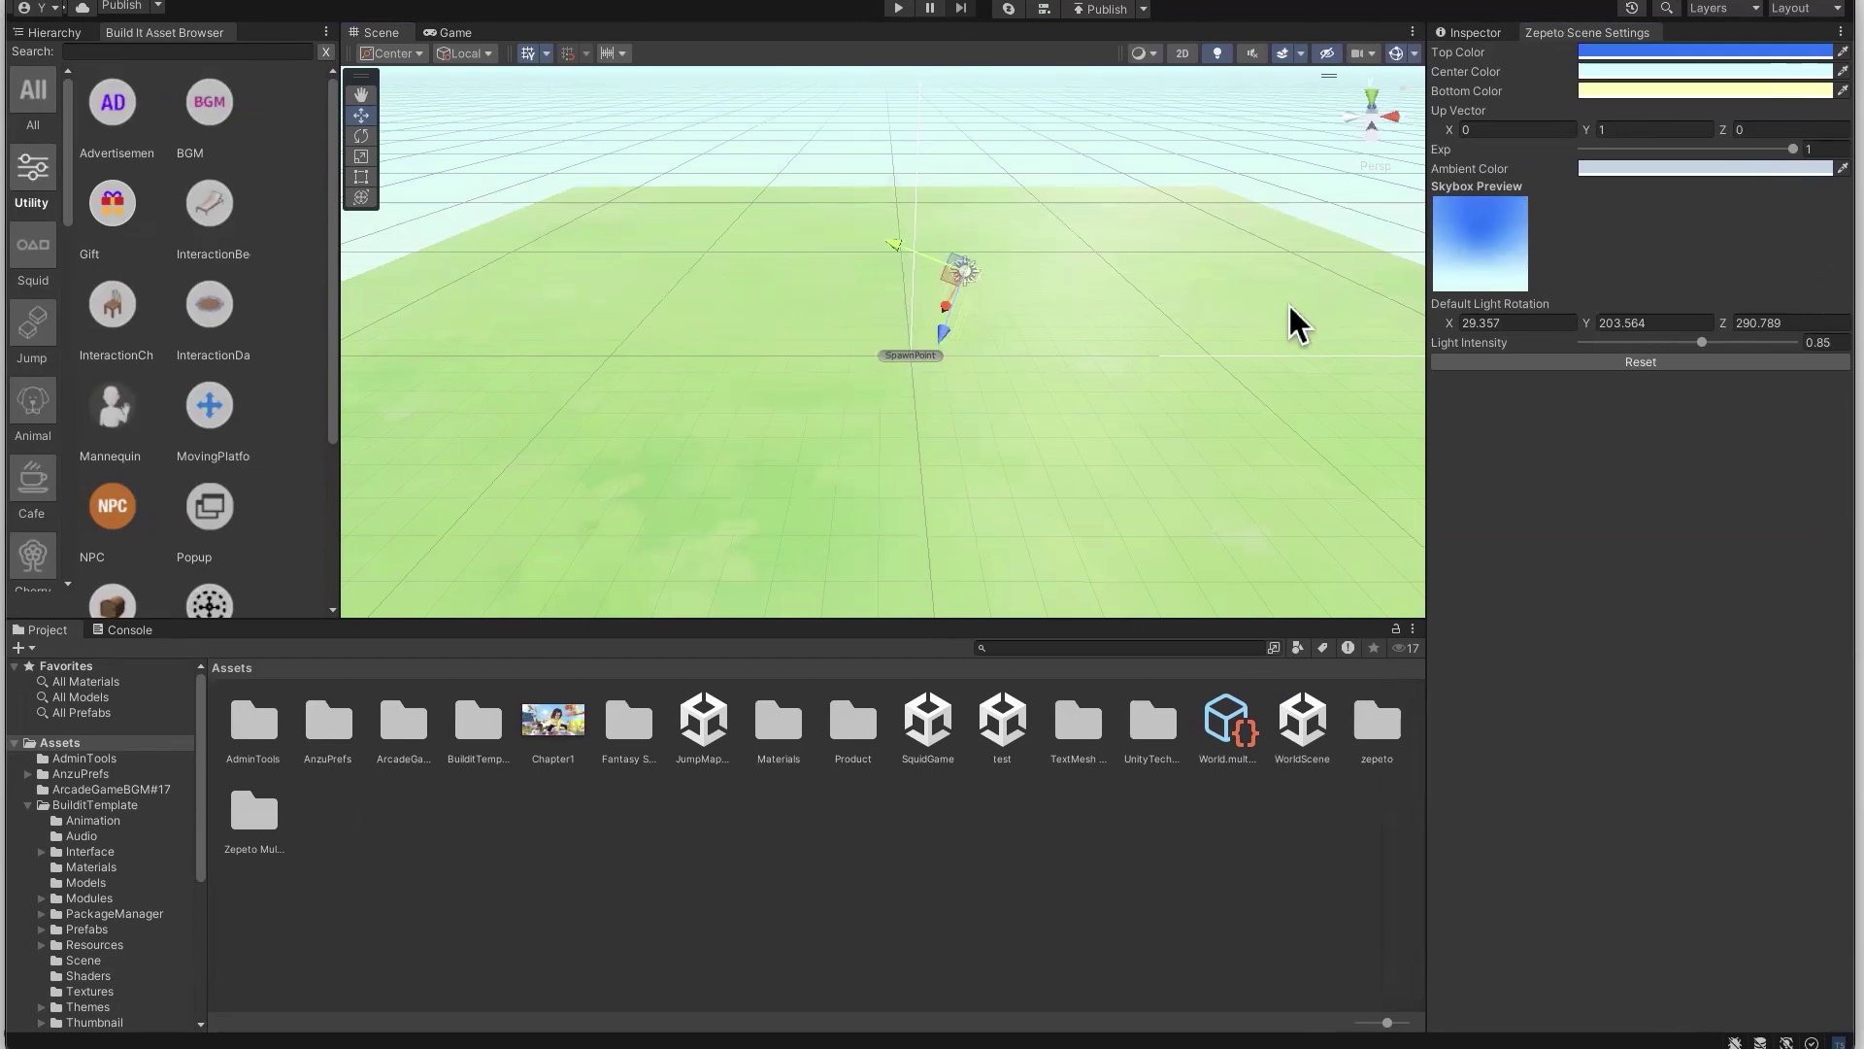
pyautogui.moveTo(1155, 291); pyautogui.dragTo(1000, 272, button='right')
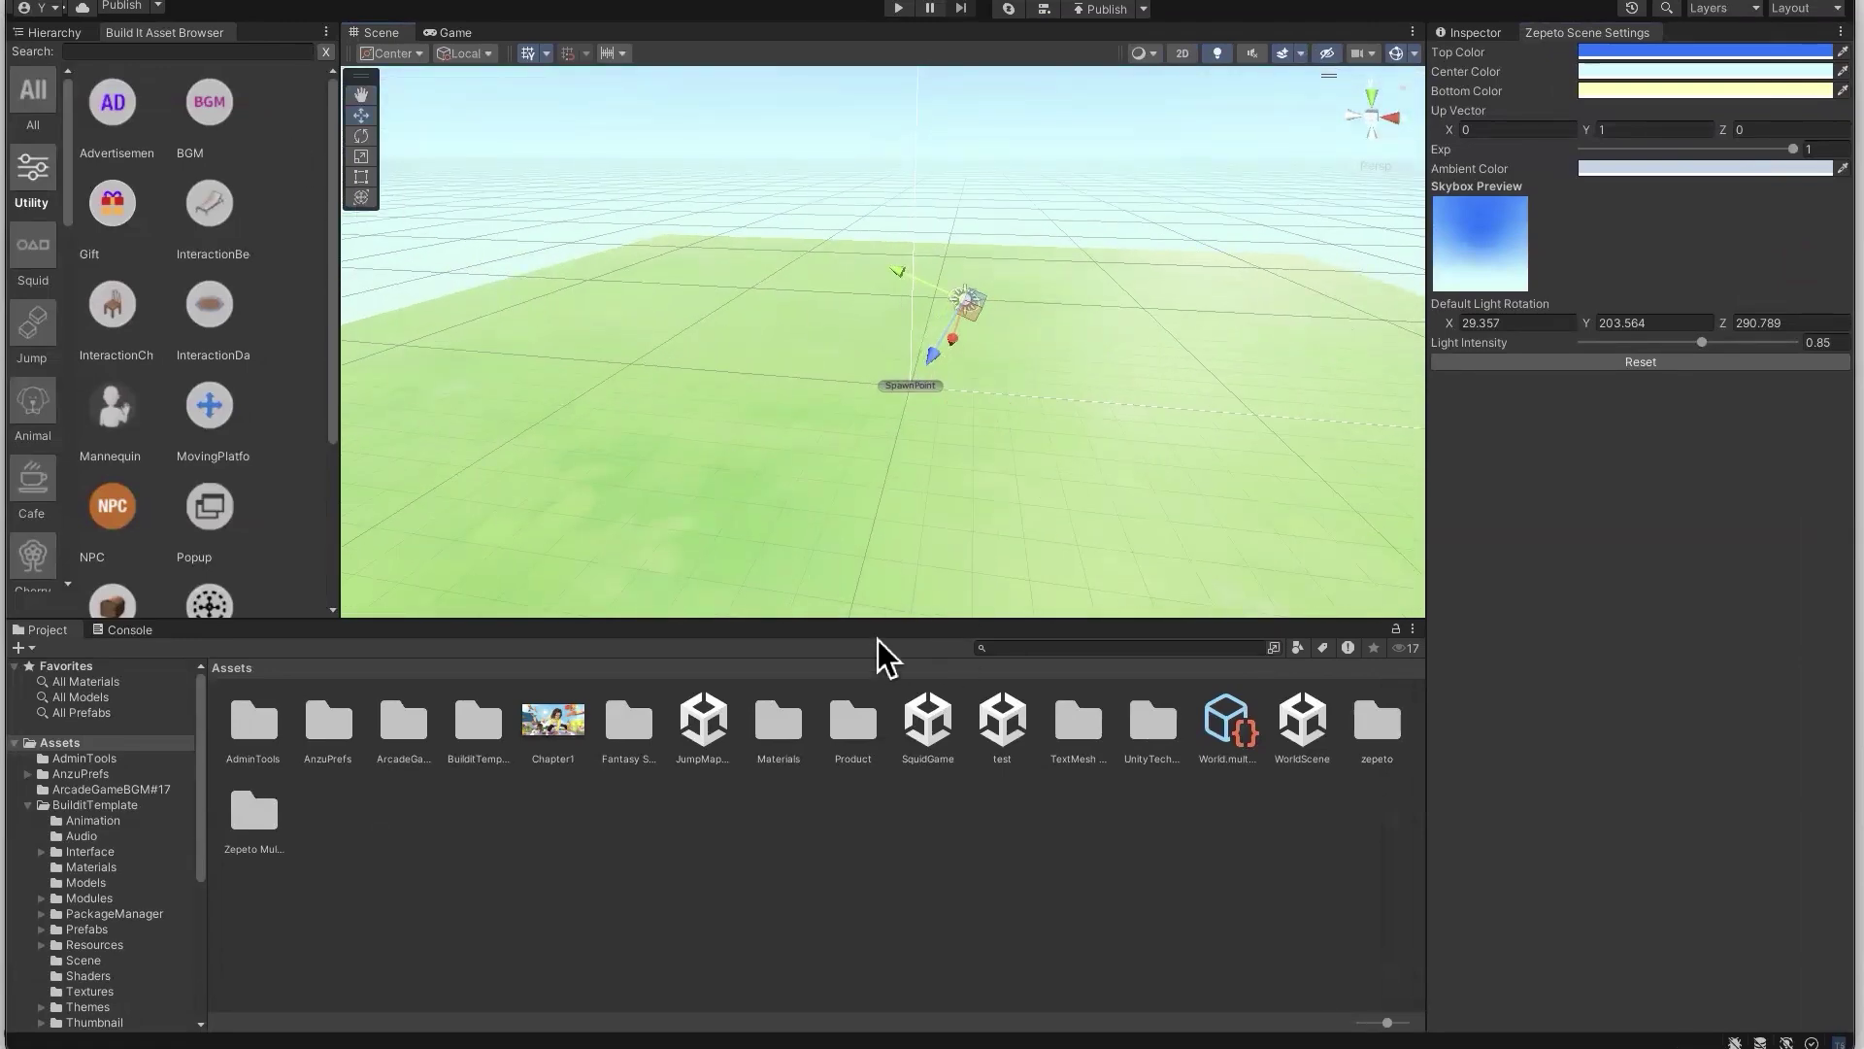
pyautogui.scroll(-8, 798, 461)
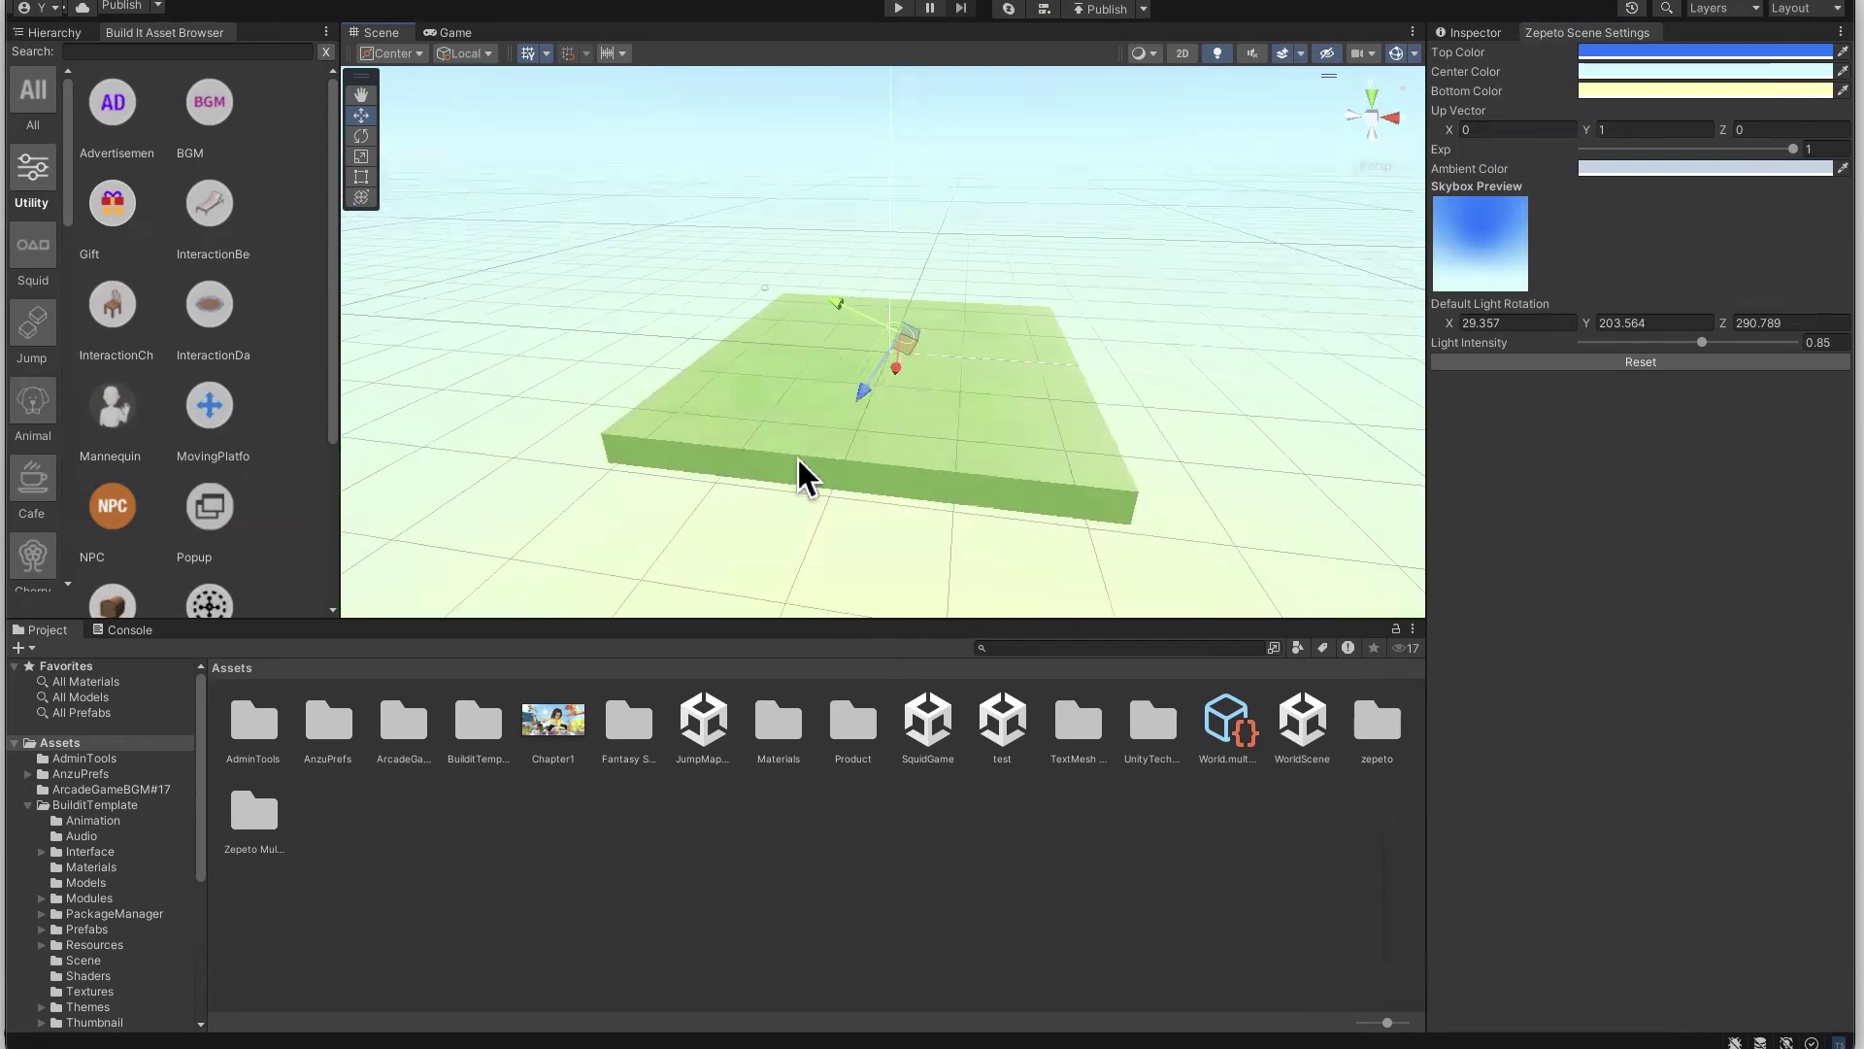
pyautogui.scroll(10, 798, 475)
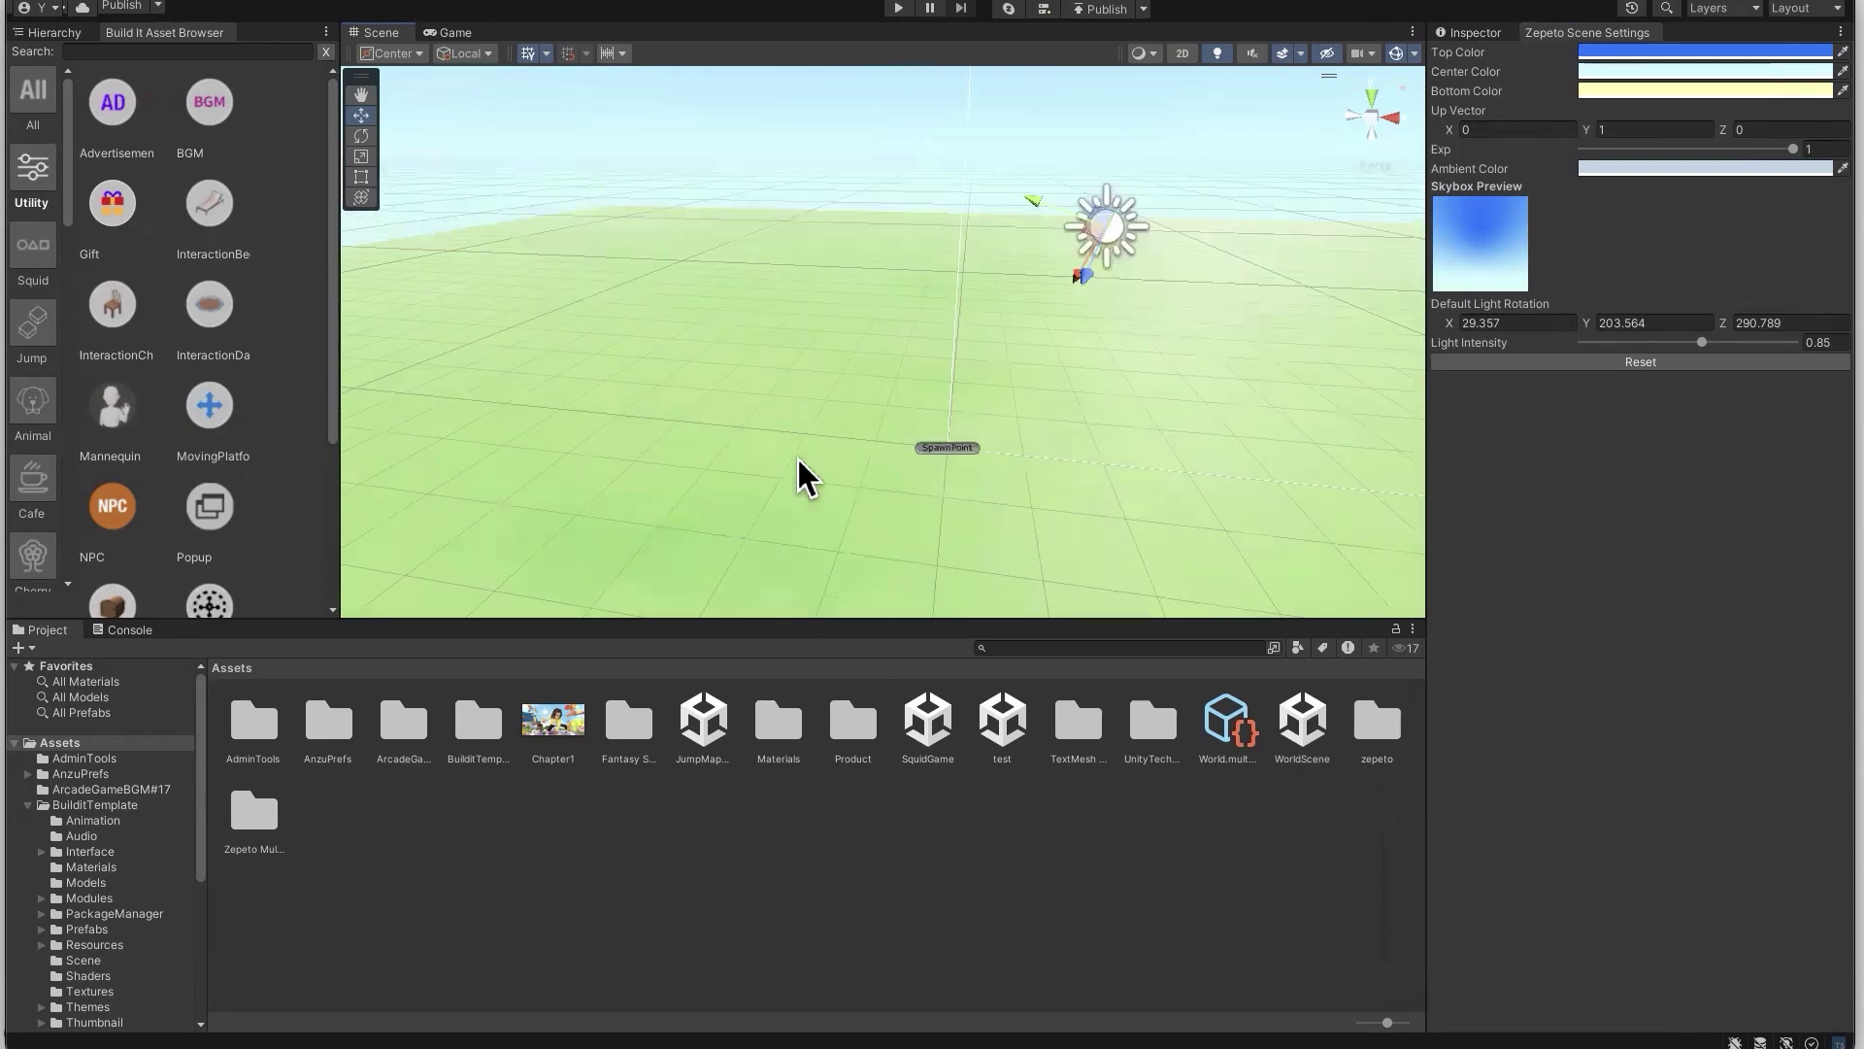
pyautogui.scroll(2, 804, 476)
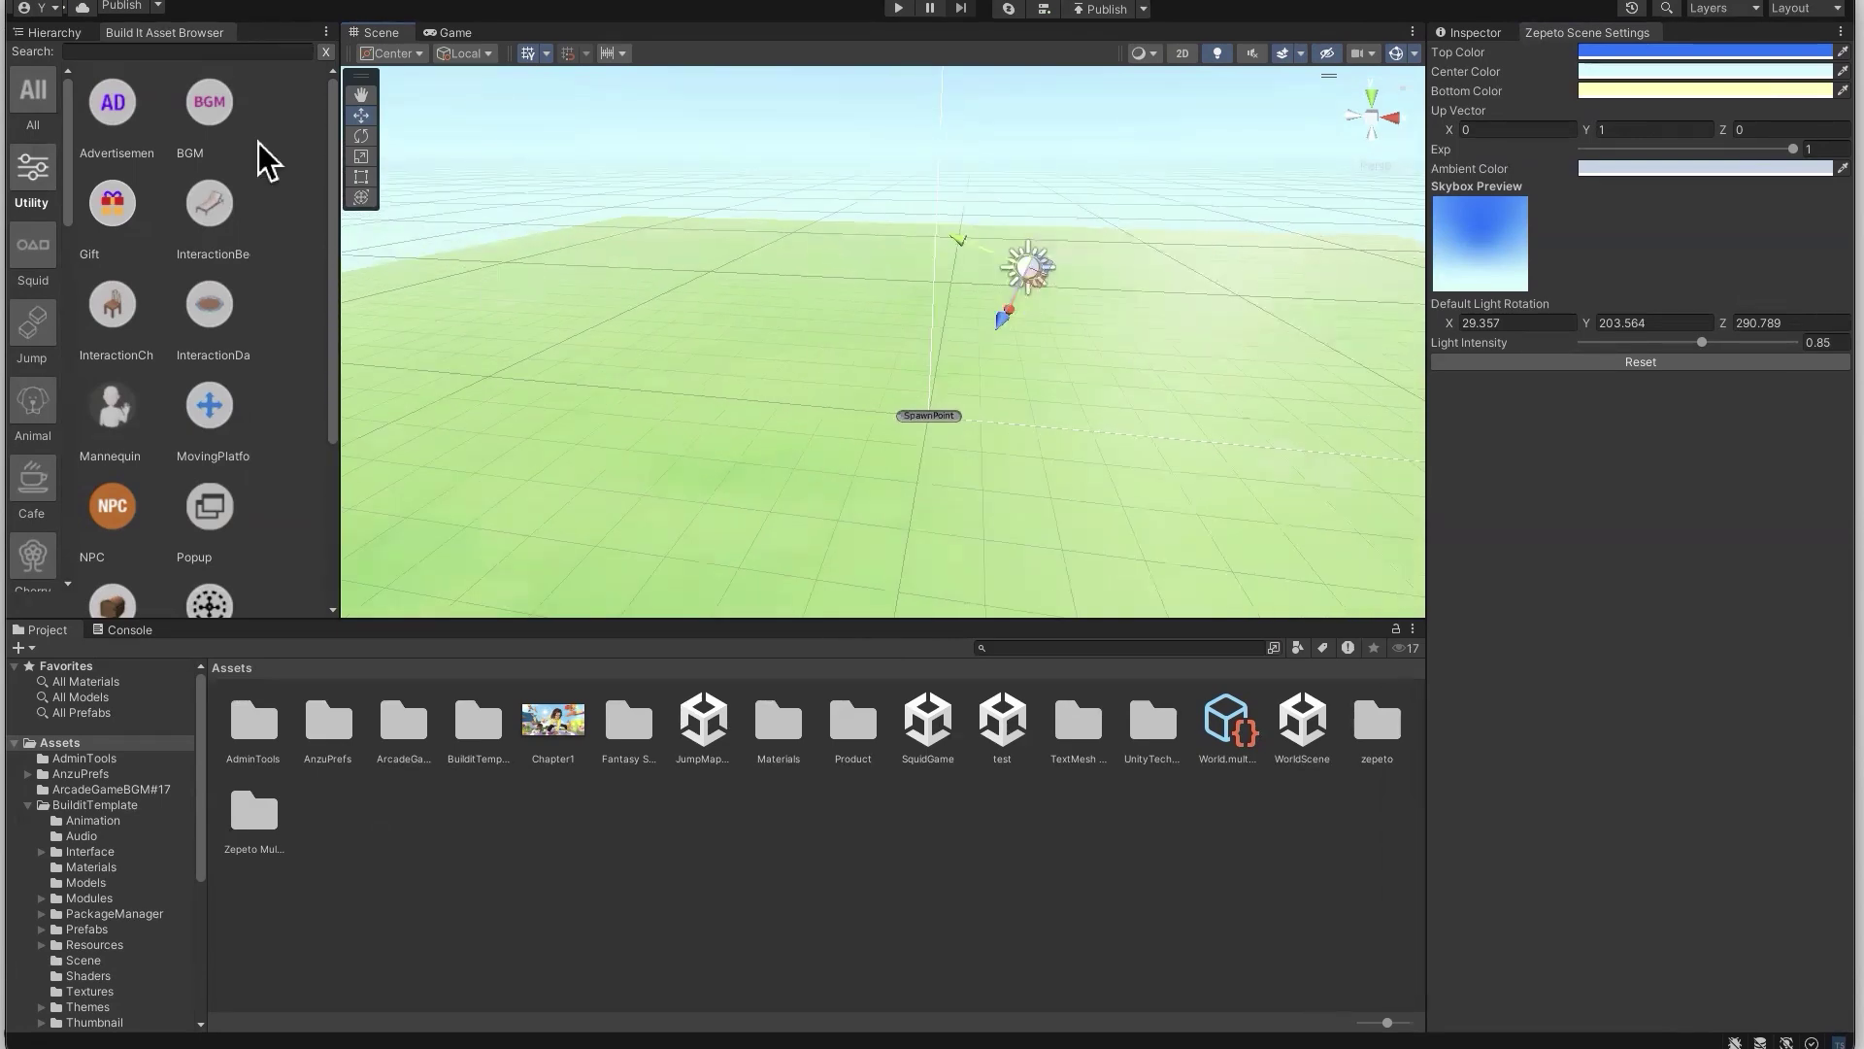
# Delete the default Ground_1 object from the Objects group in the scene hierarchy
pyautogui.click(53, 32)
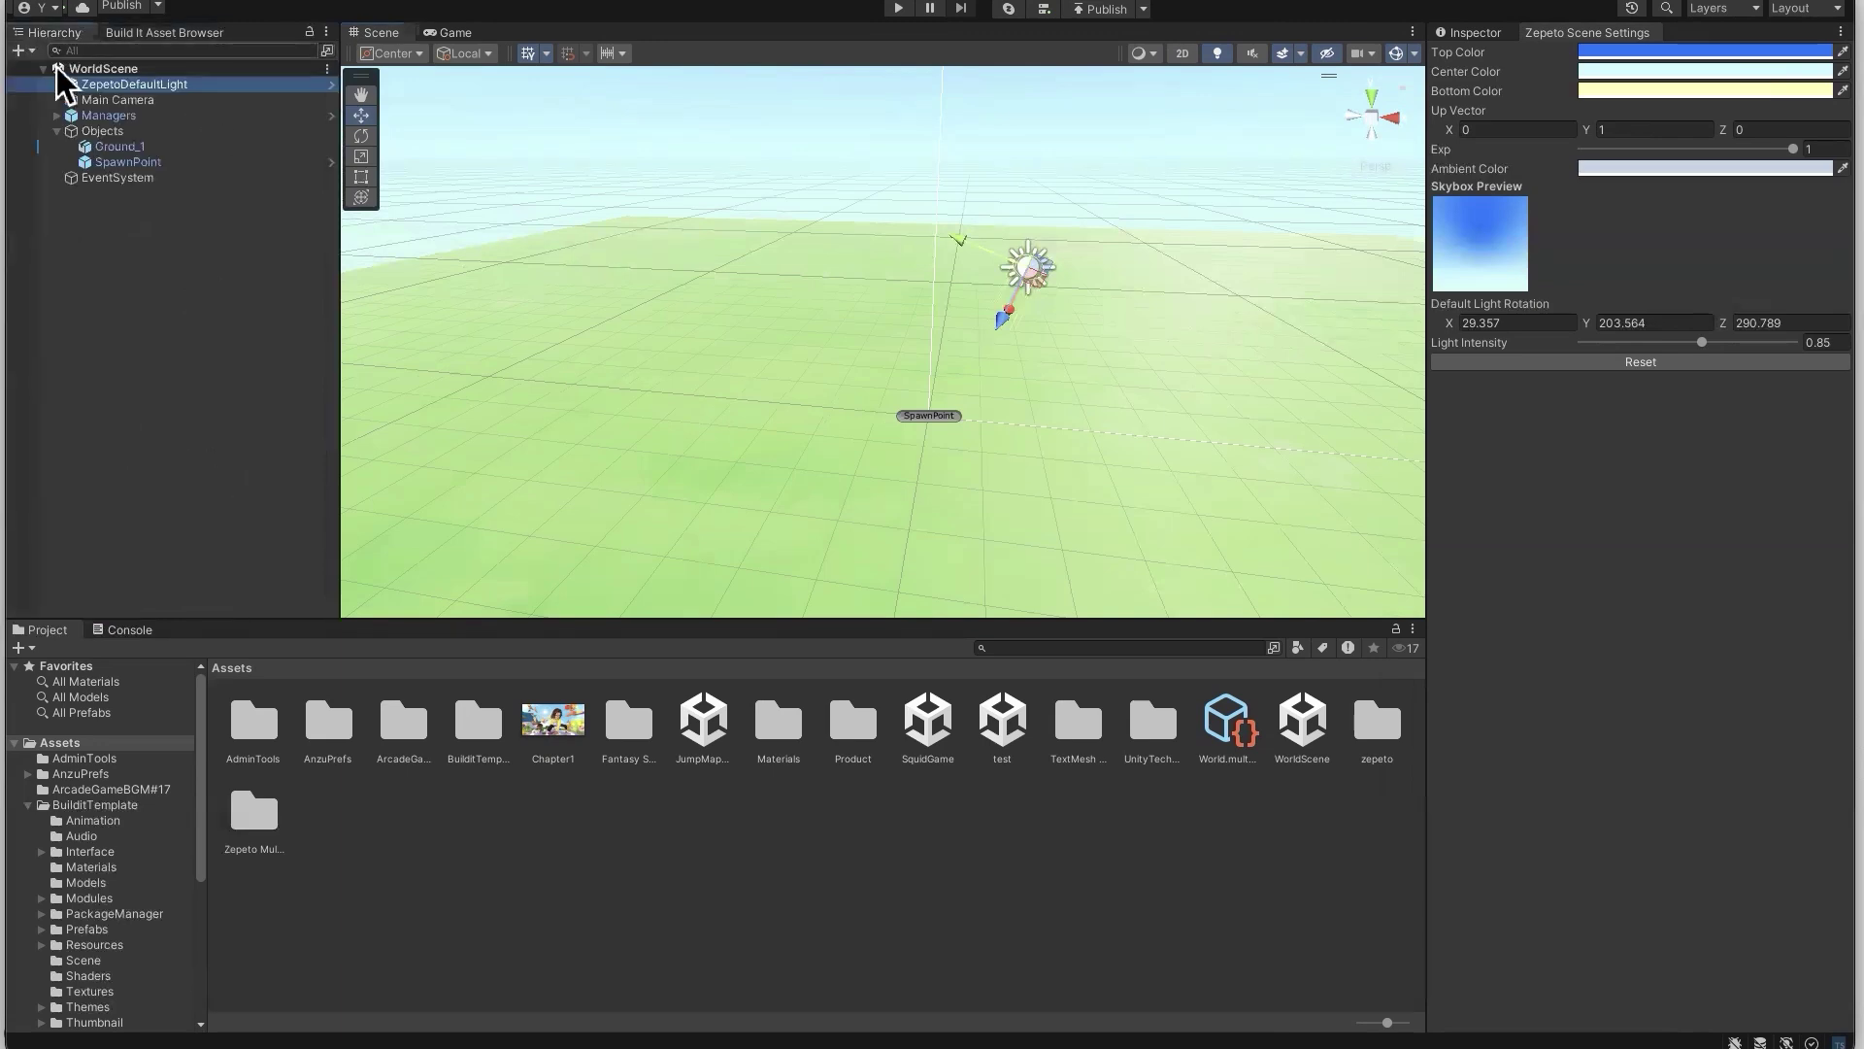
pyautogui.click(97, 131)
pyautogui.click(110, 147)
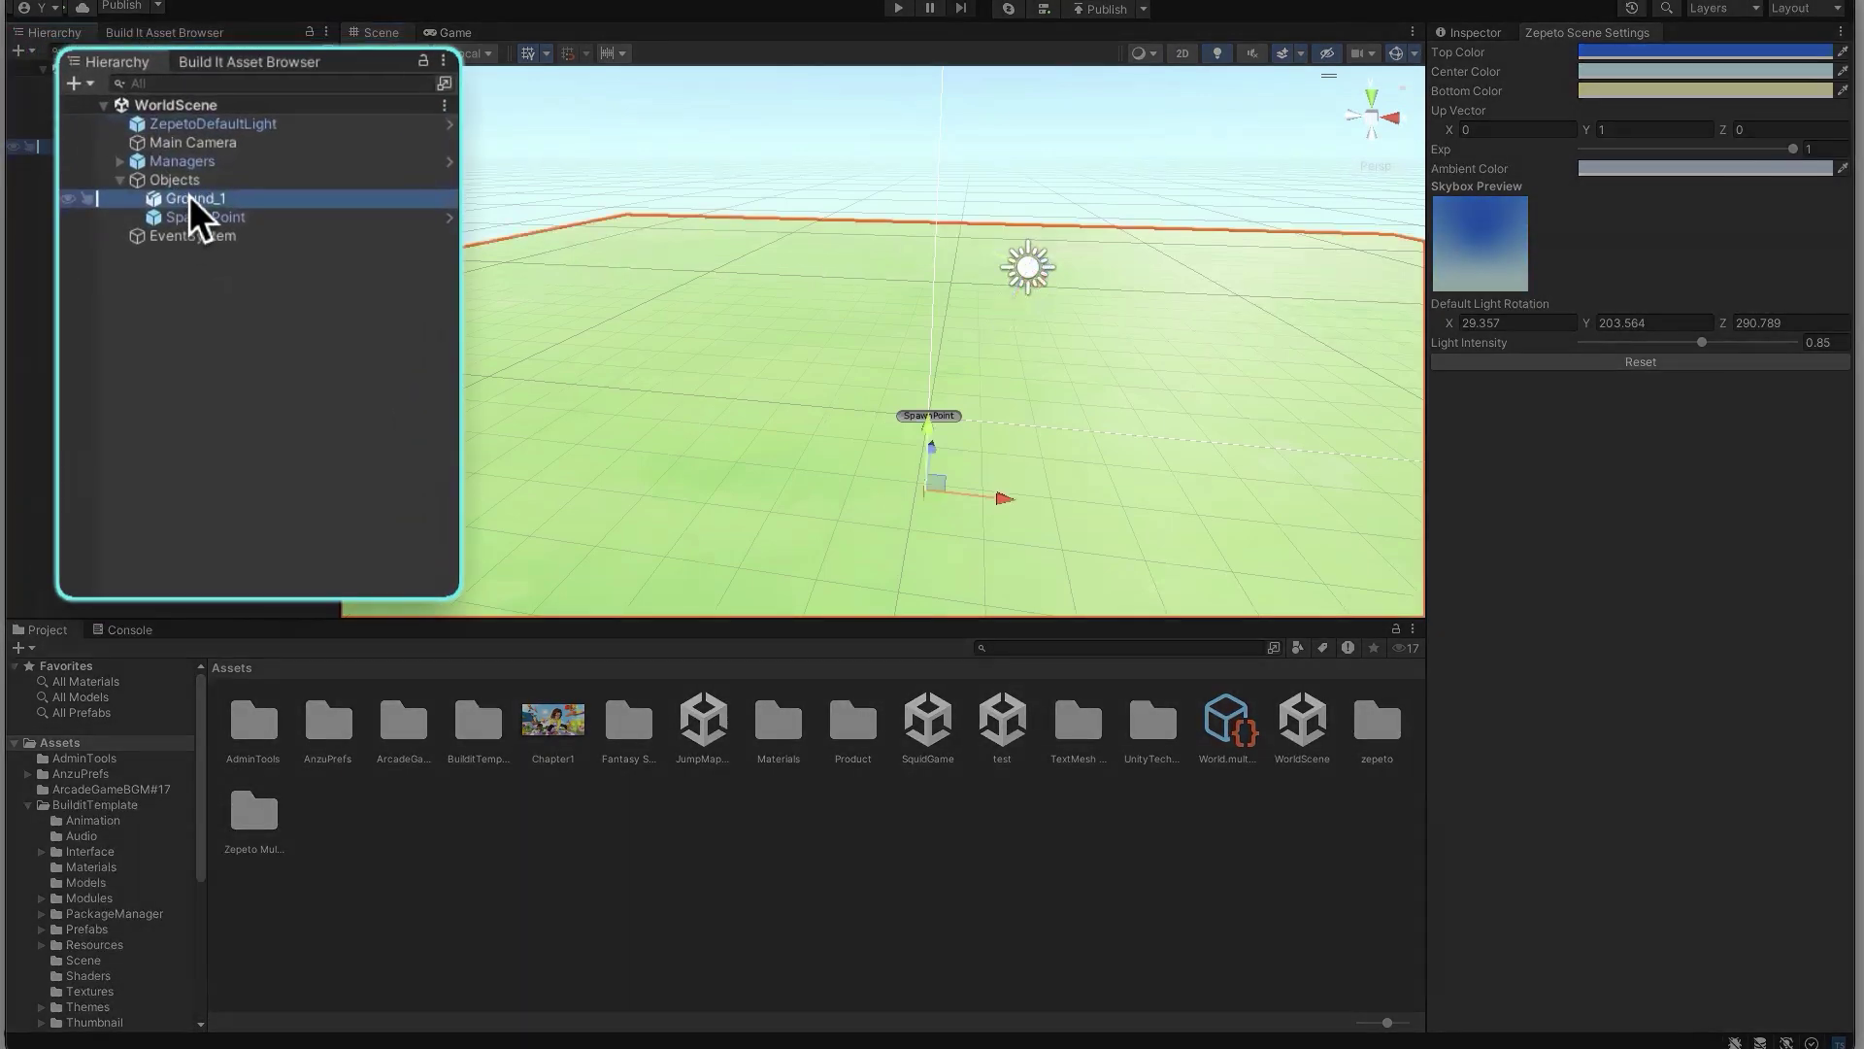
pyautogui.rightClick(120, 150)
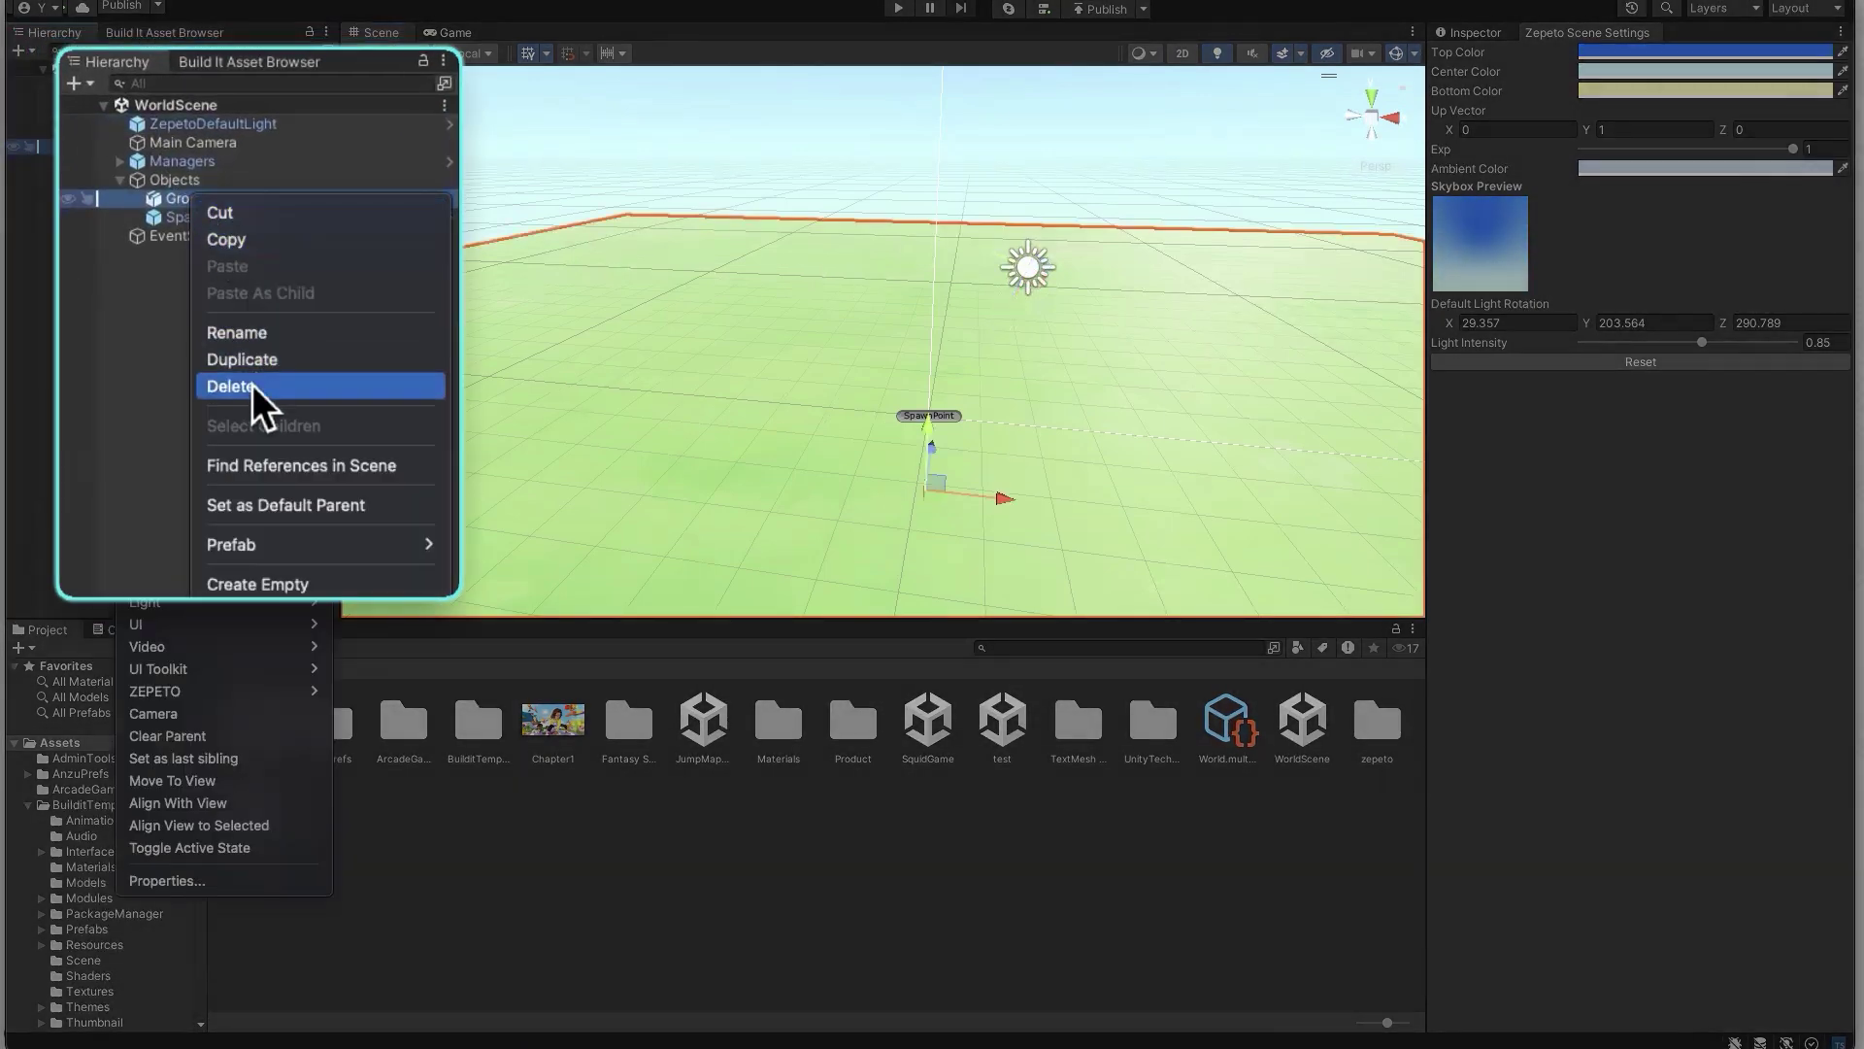
pyautogui.click(132, 380)
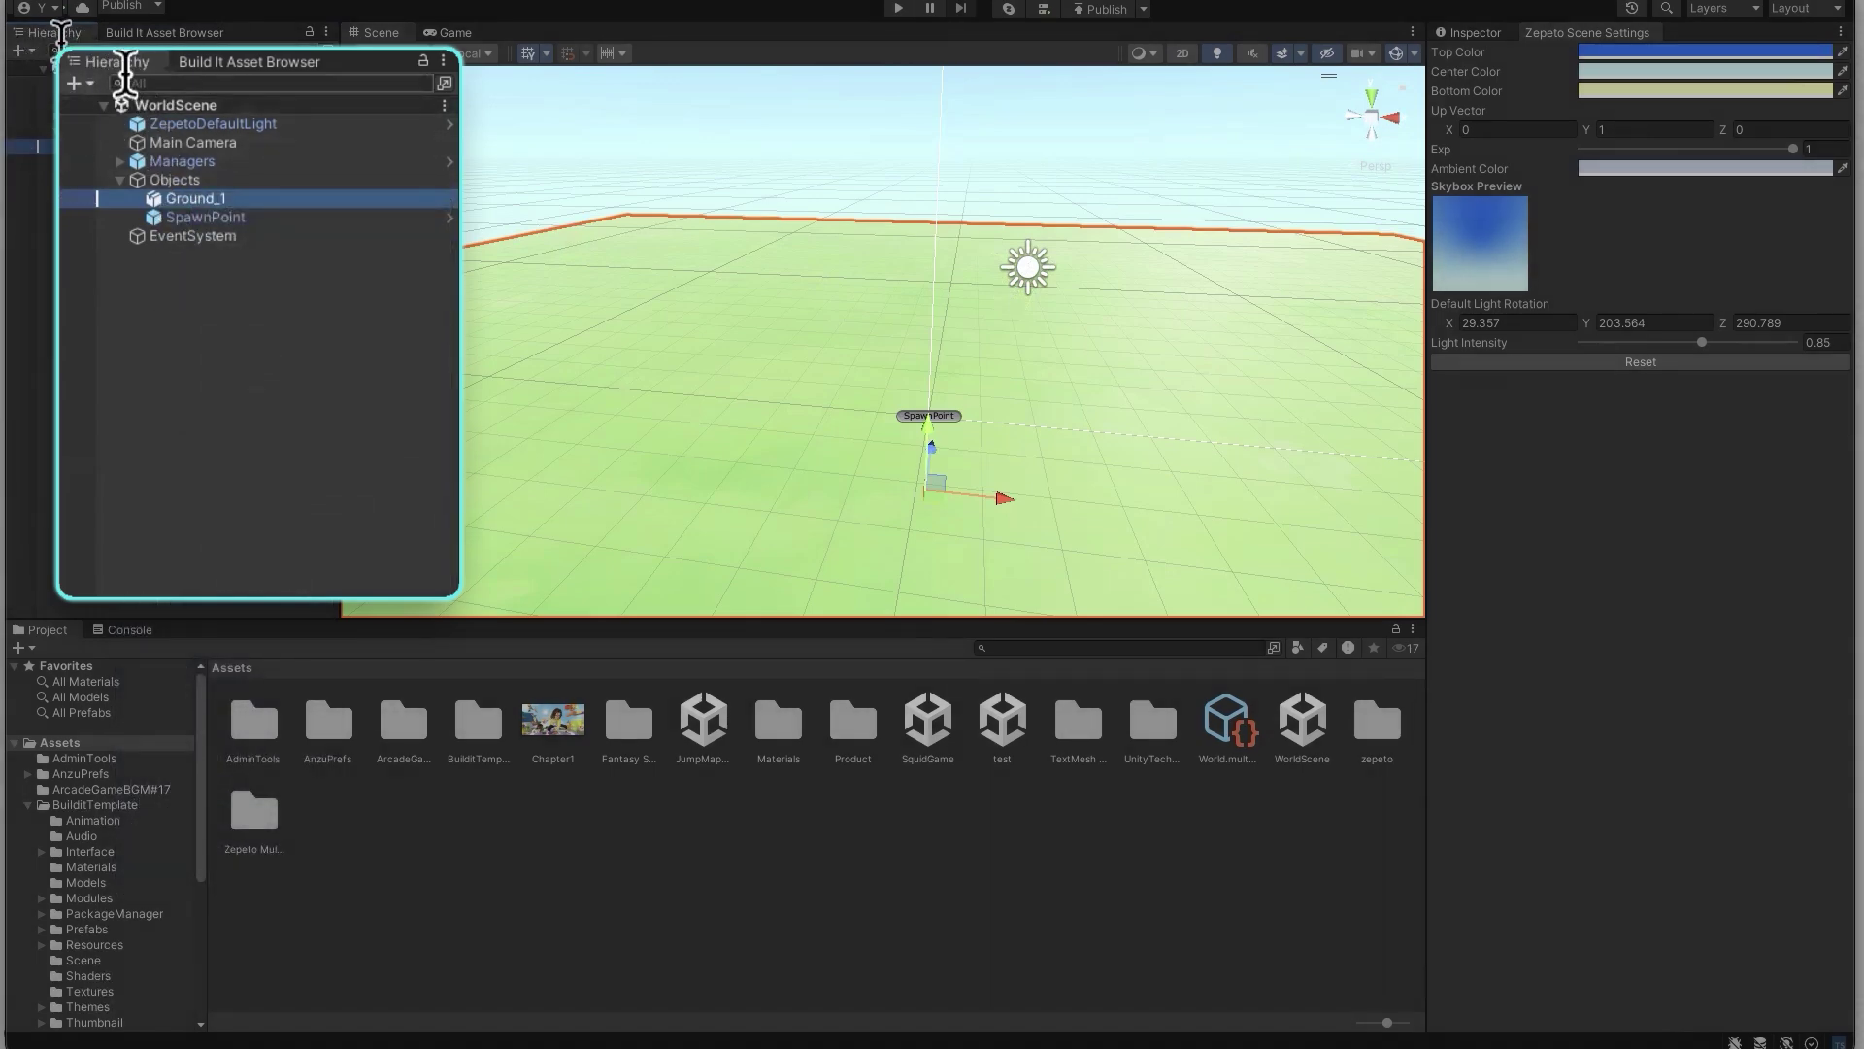
pyautogui.click(119, 183)
pyautogui.click(119, 181)
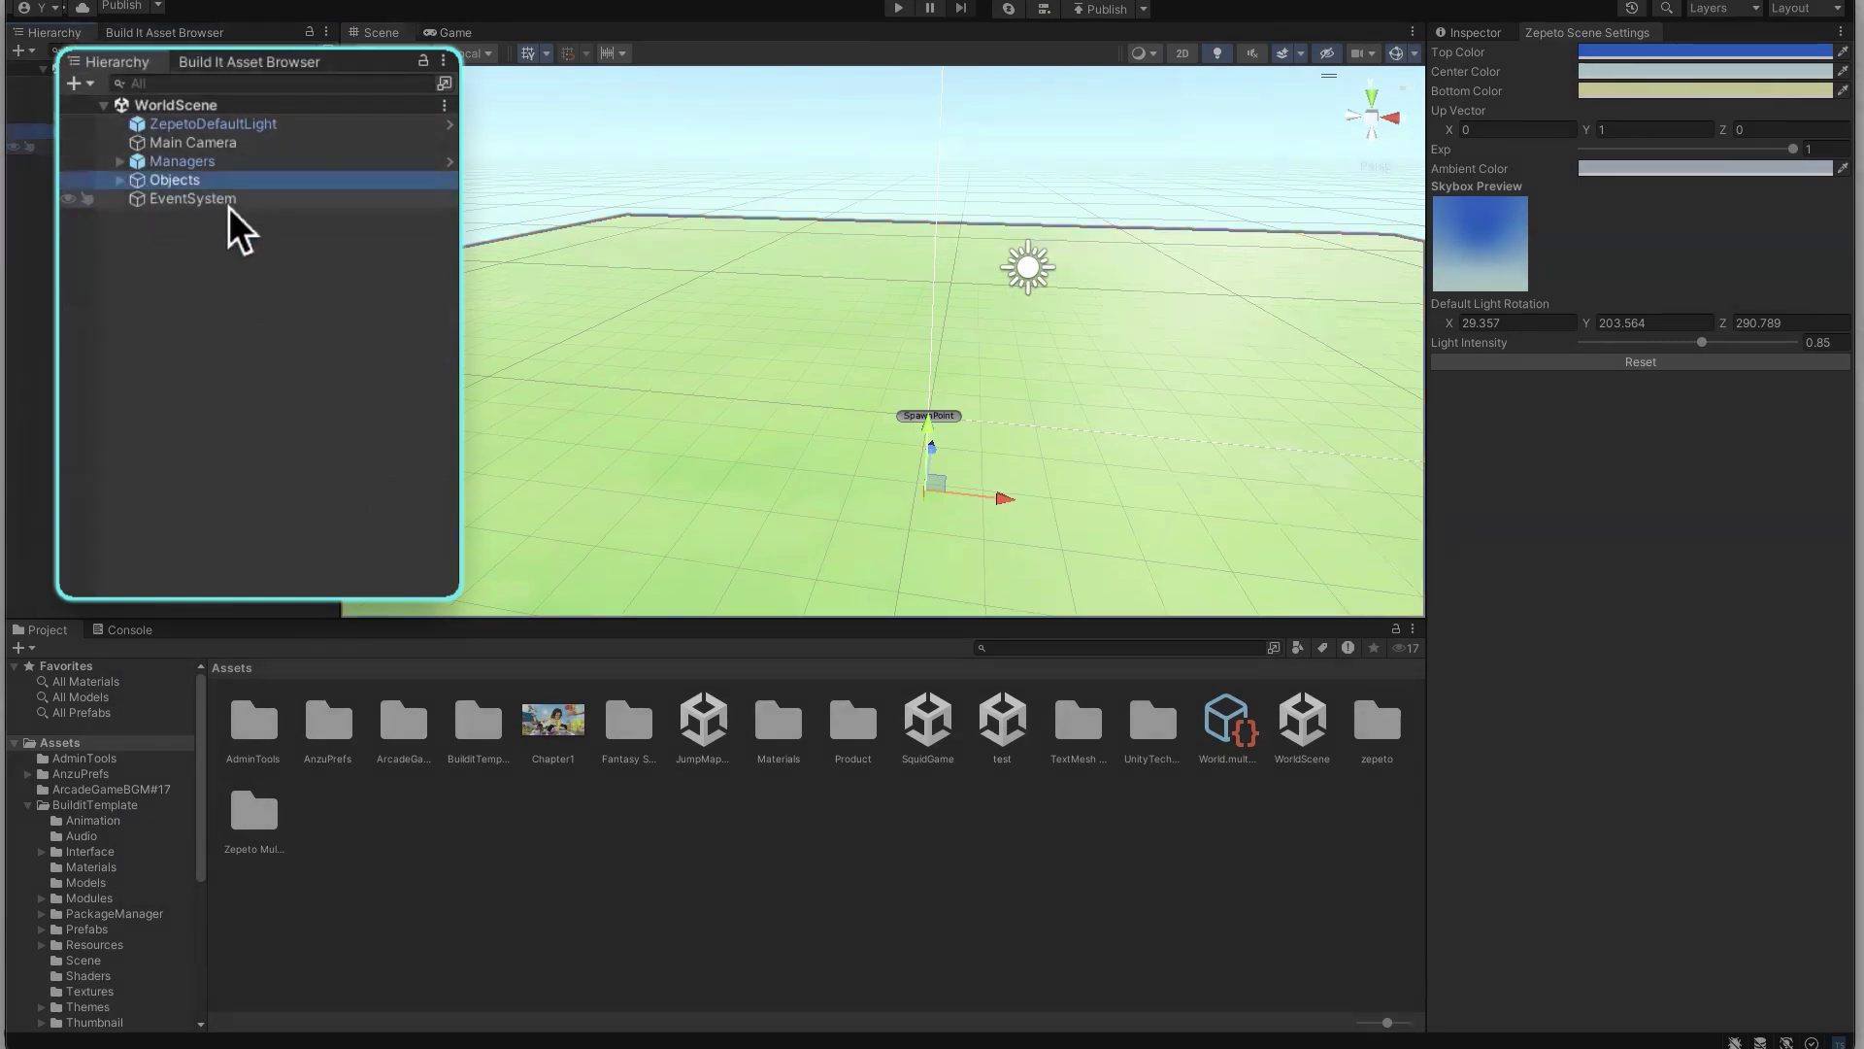
pyautogui.click(120, 182)
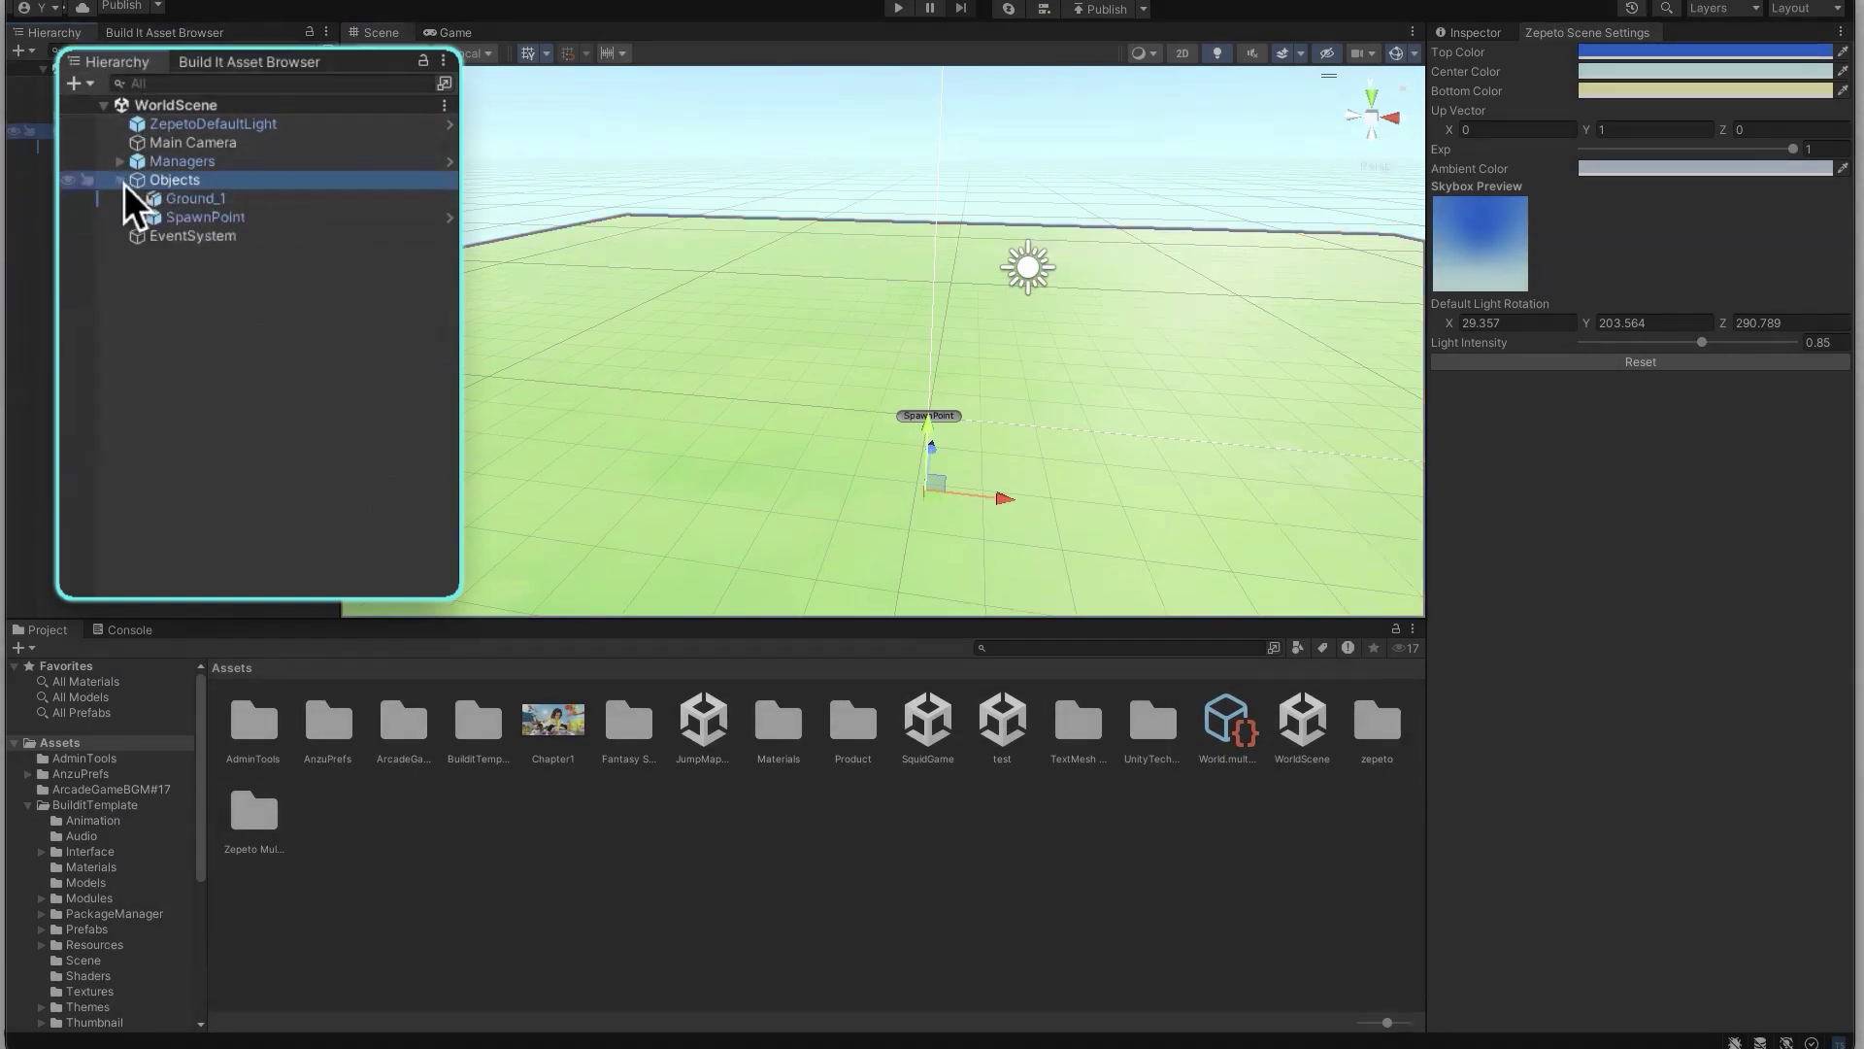
pyautogui.click(206, 200)
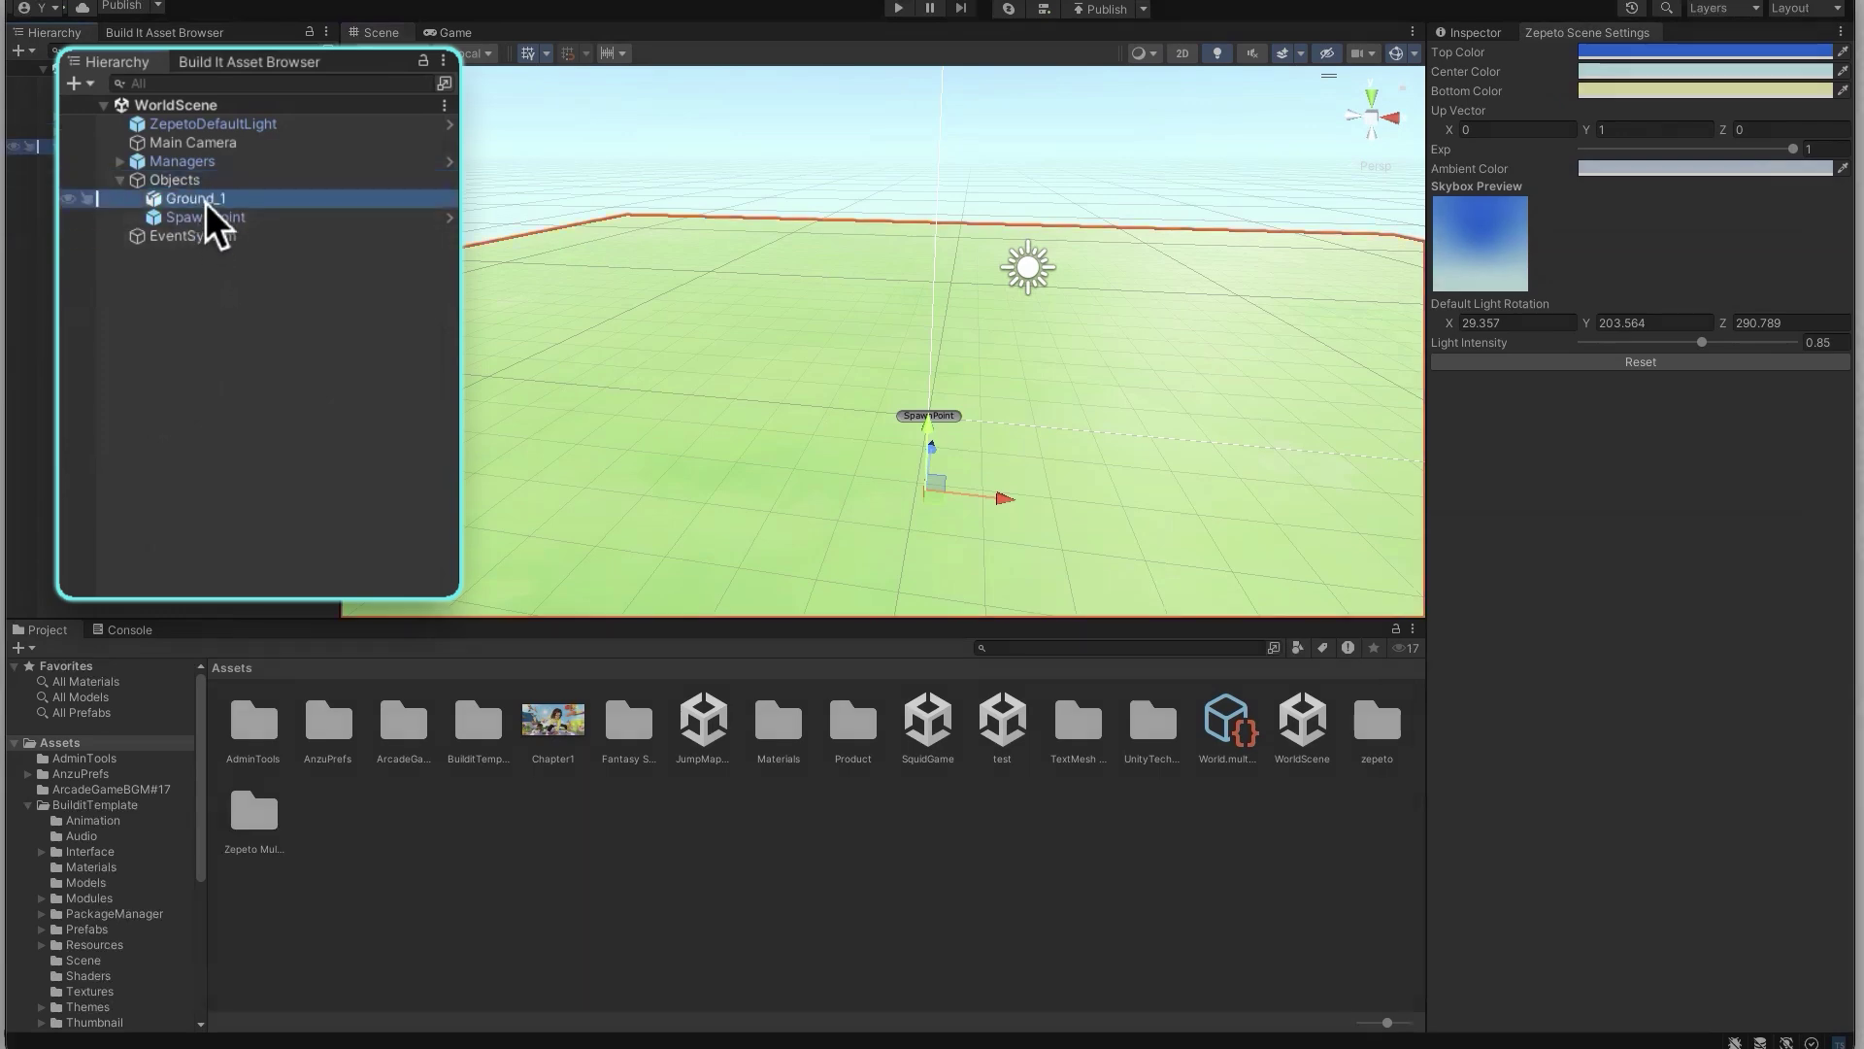
pyautogui.rightClick(206, 202)
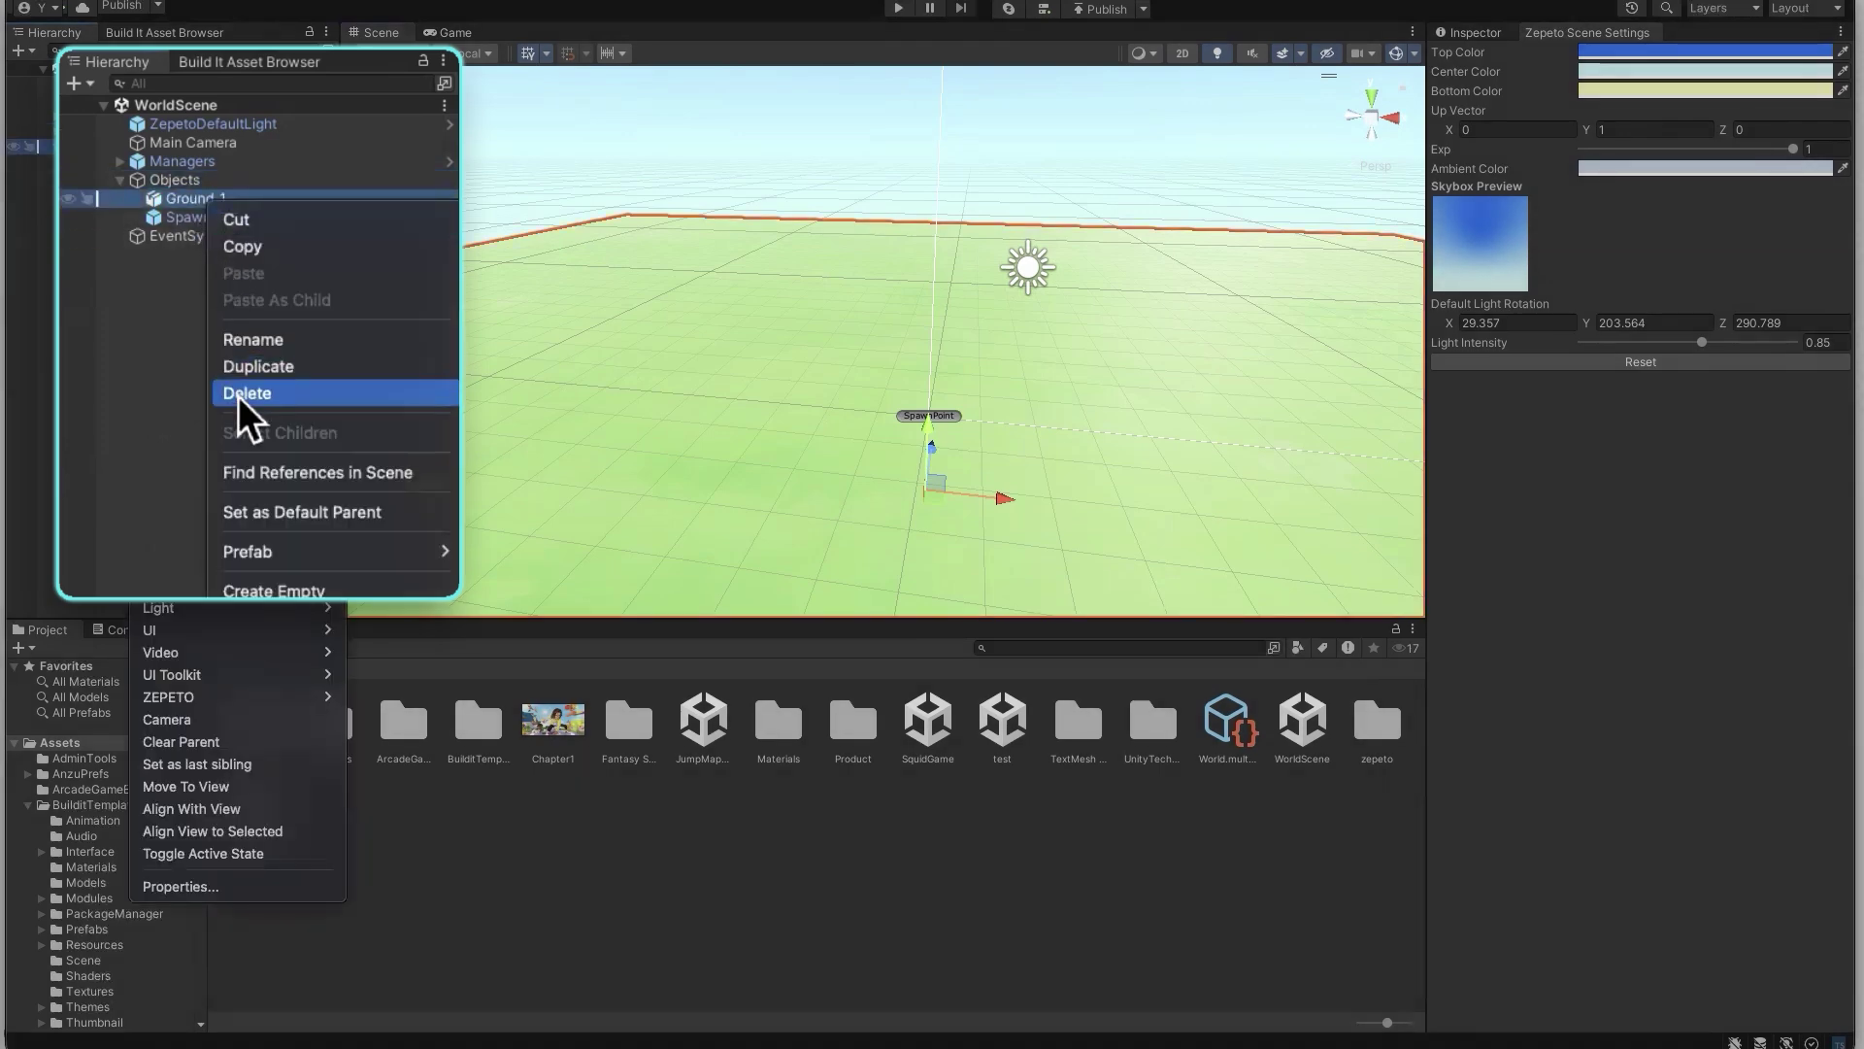
pyautogui.click(246, 393)
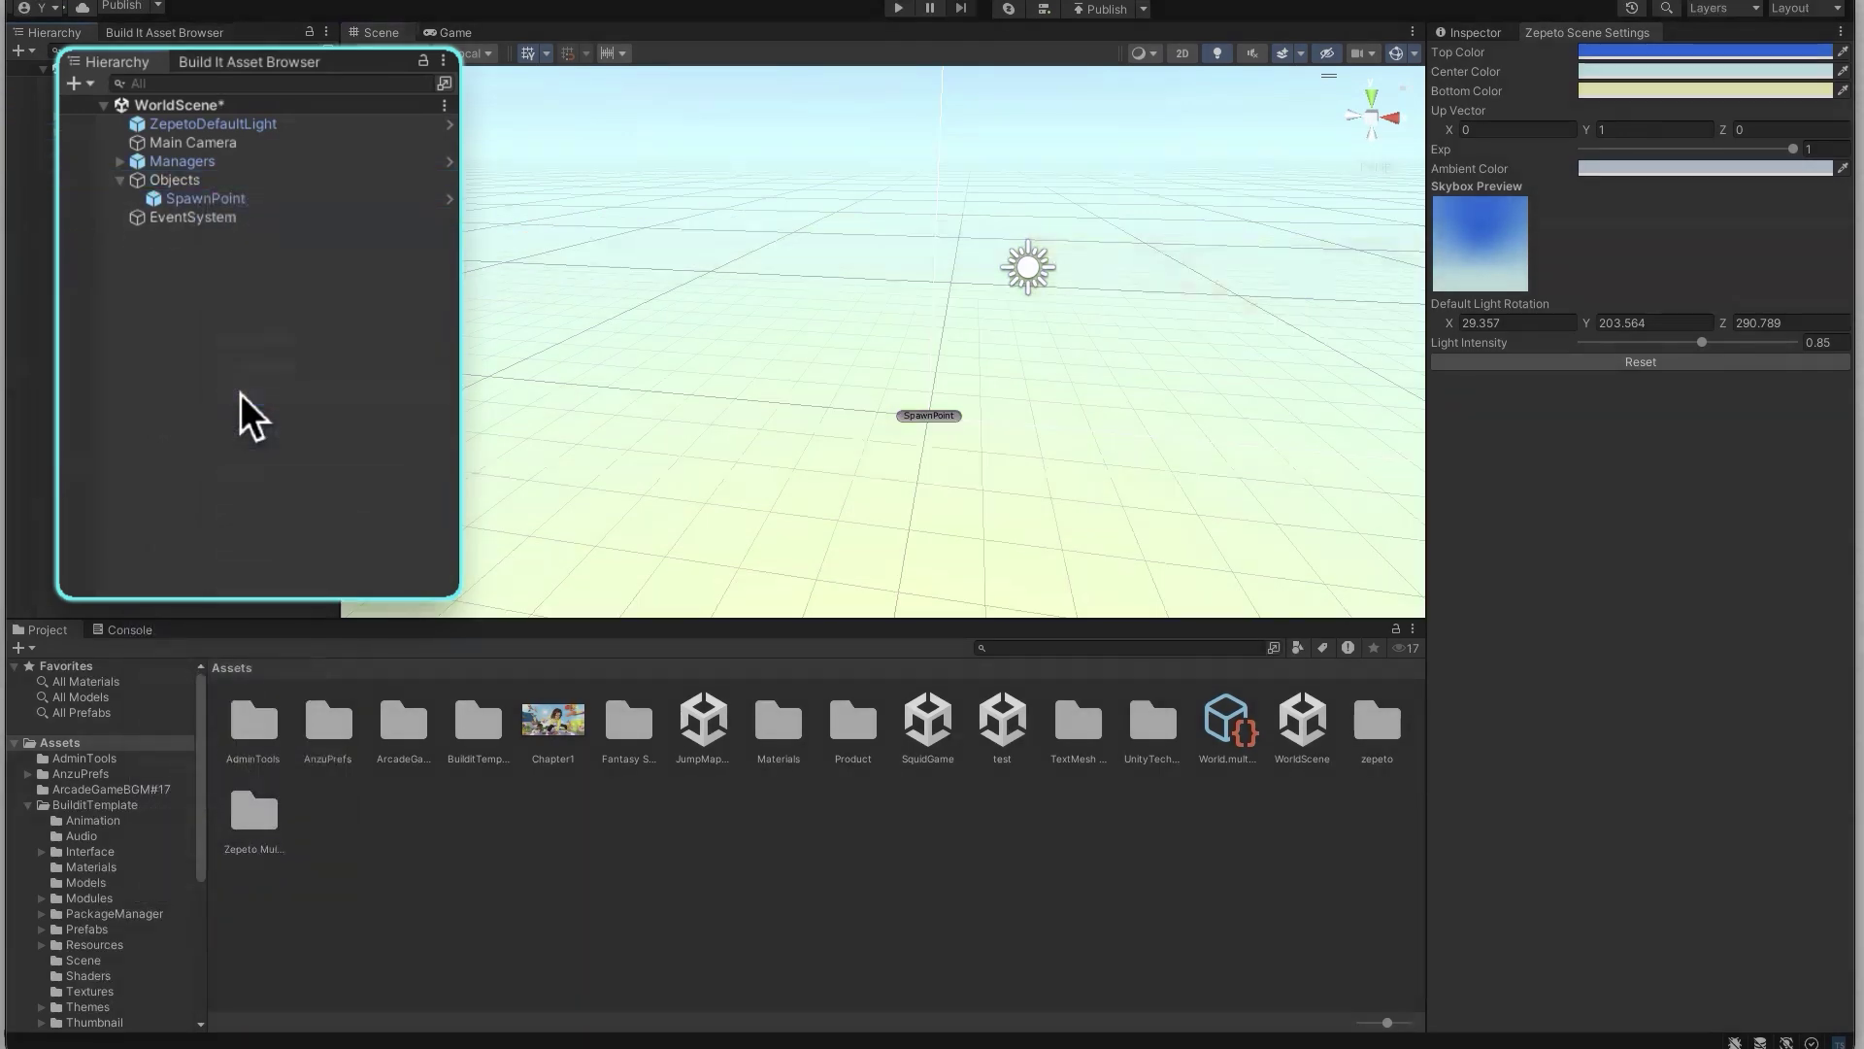
# Delete the default SpawnPoint from the Objects group
pyautogui.click(230, 200)
pyautogui.rightClick(229, 200)
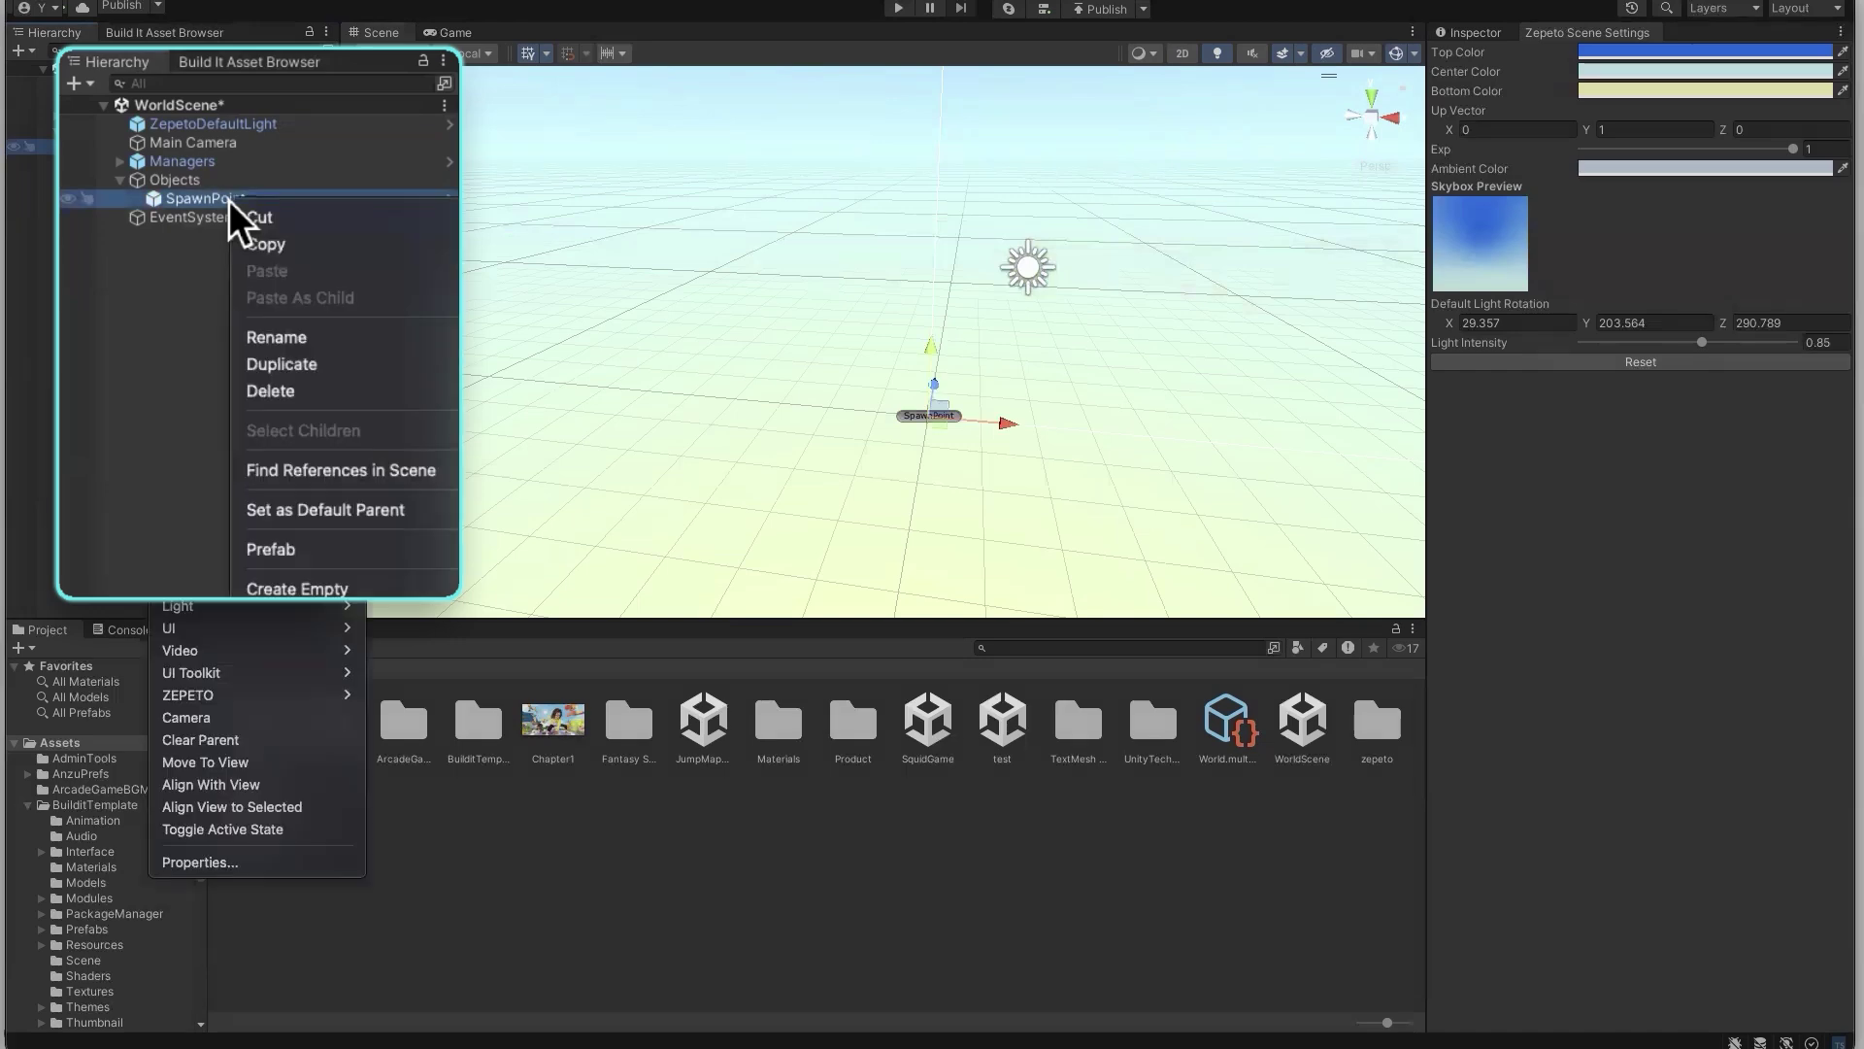
pyautogui.click(266, 390)
pyautogui.moveTo(878, 389); pyautogui.dragTo(775, 335, button='right')
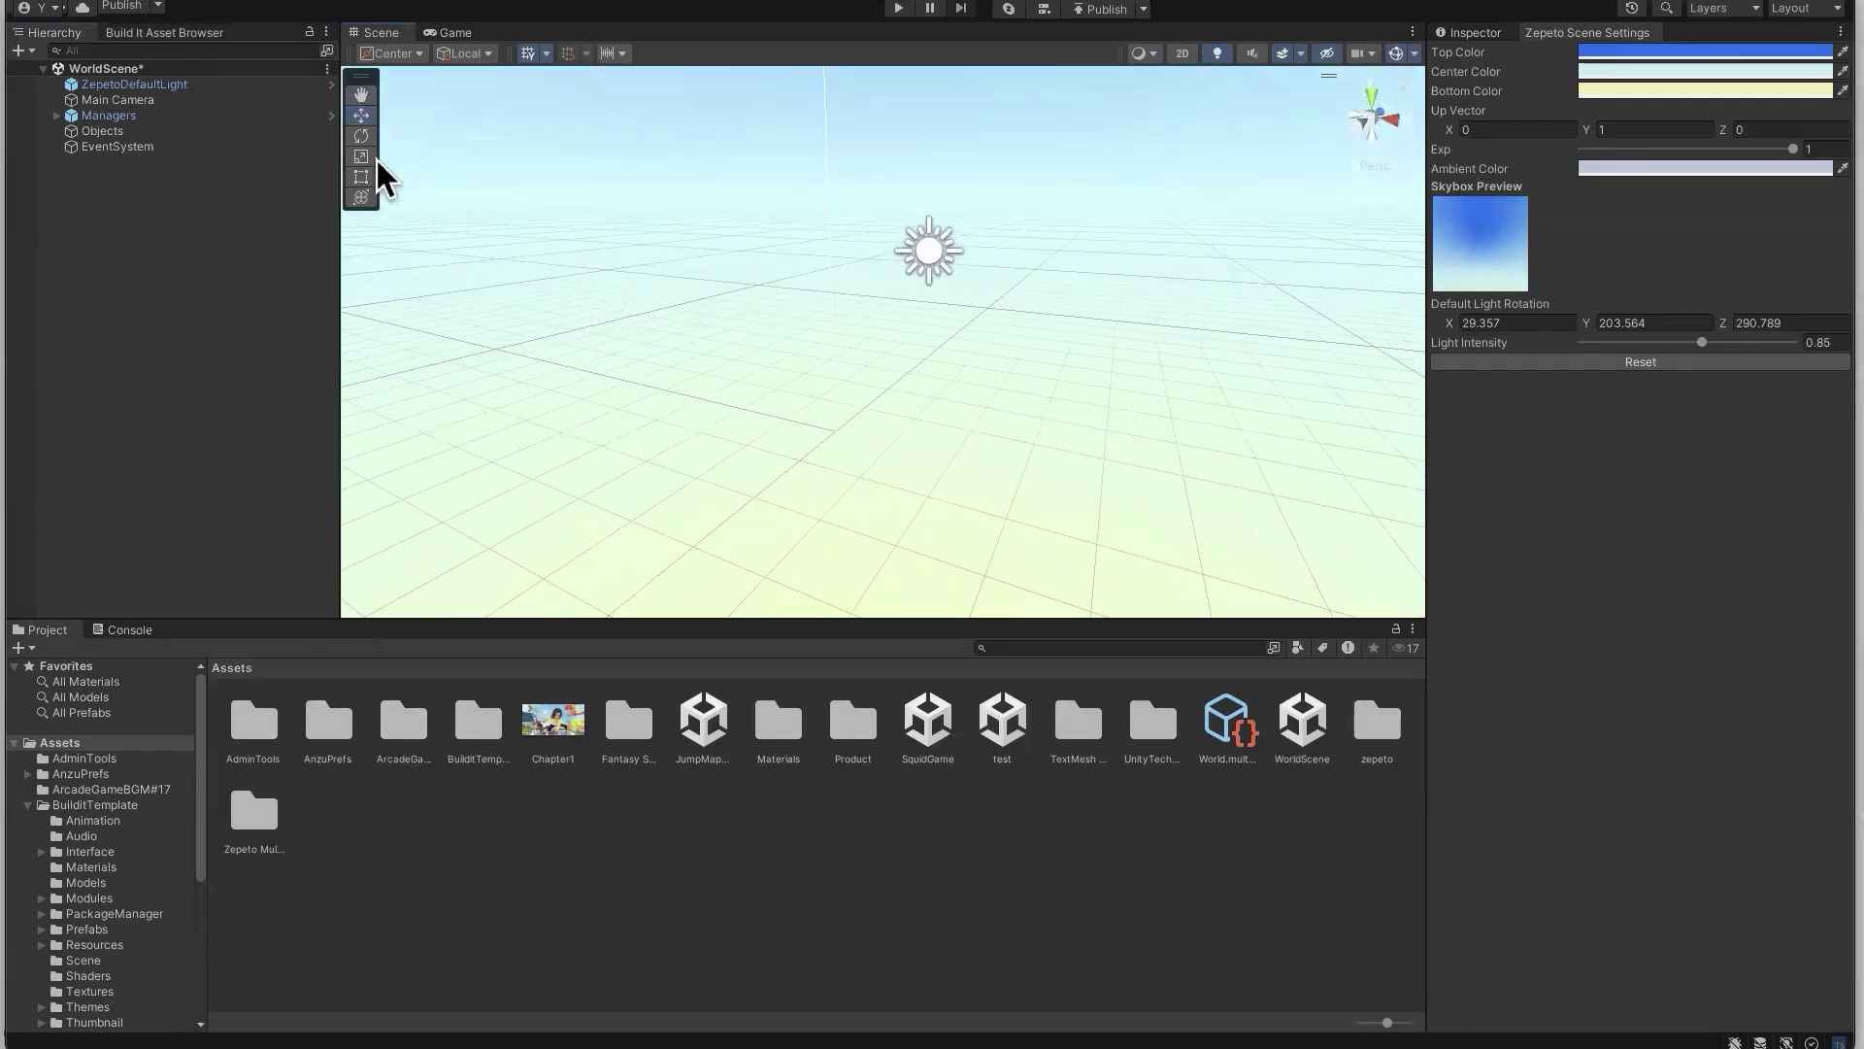
# Bring up the Build It asset browser, widened to three columns, and browse its categories to the Cherry assets
pyautogui.click(173, 37)
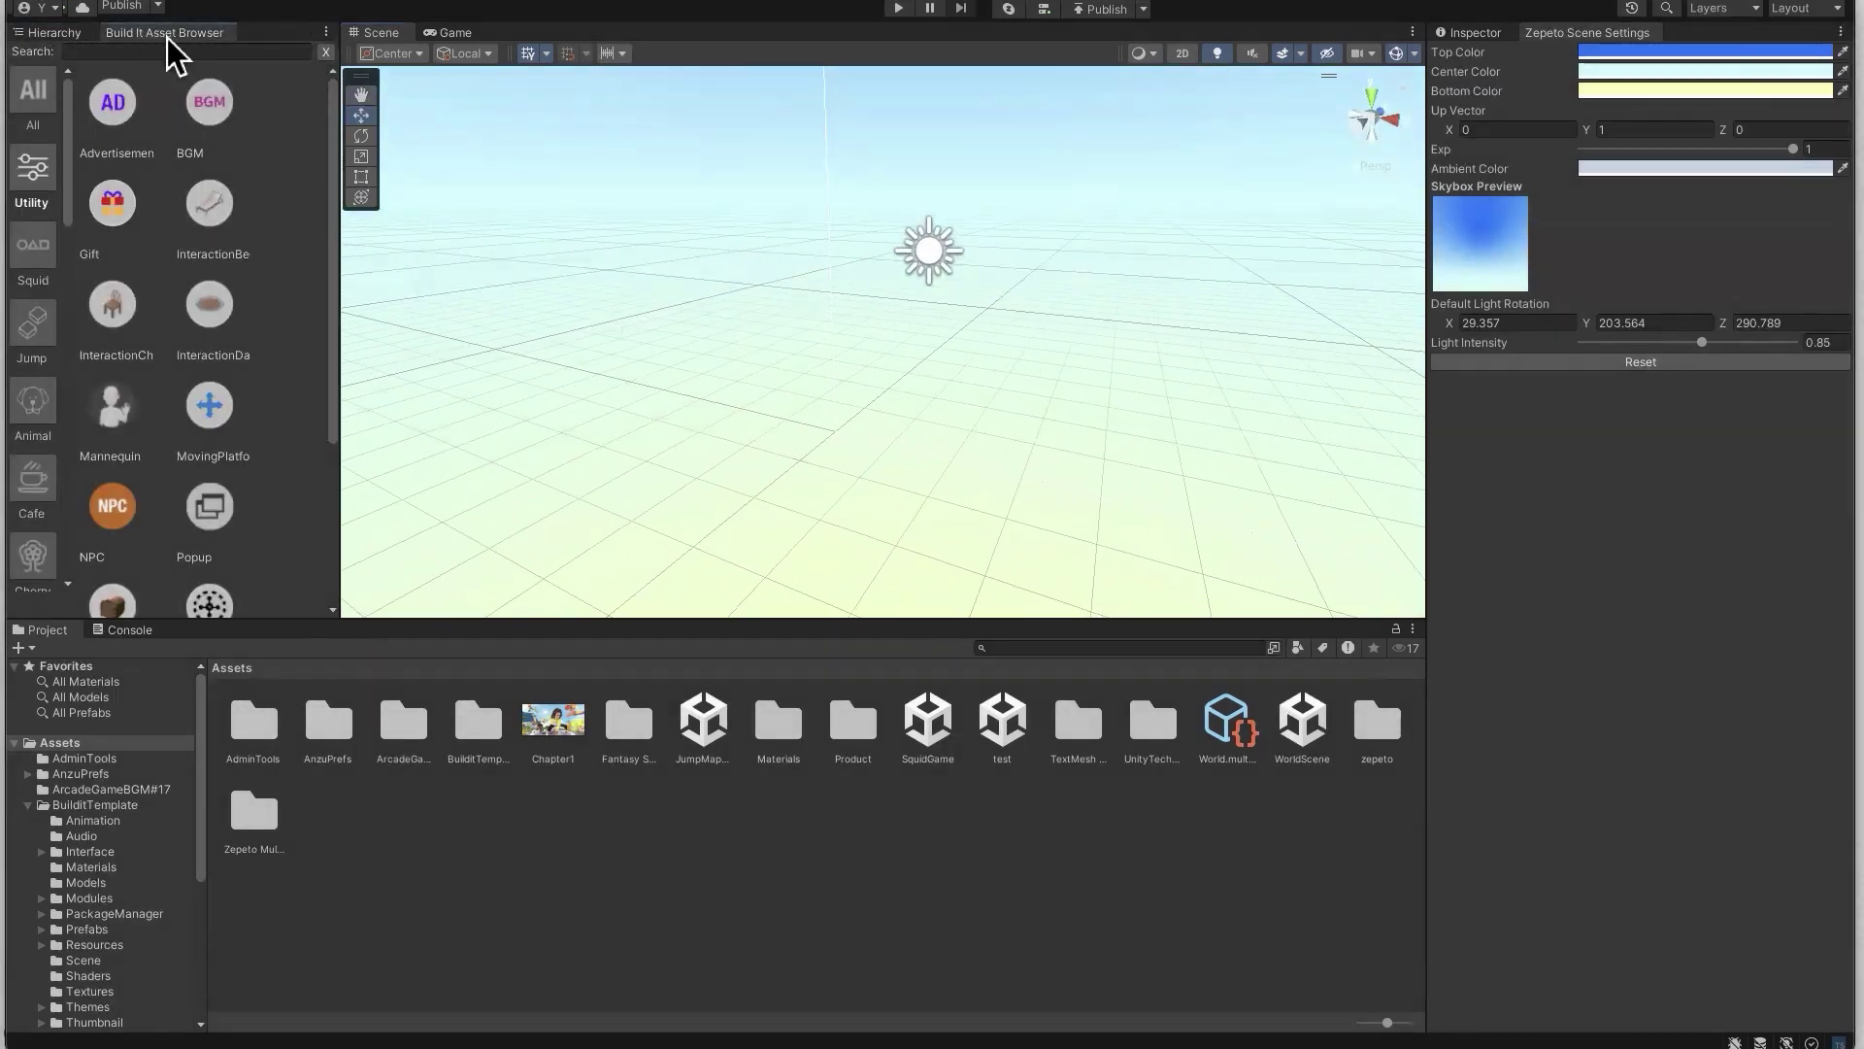
pyautogui.moveTo(166, 37); pyautogui.dragTo(510, 325)
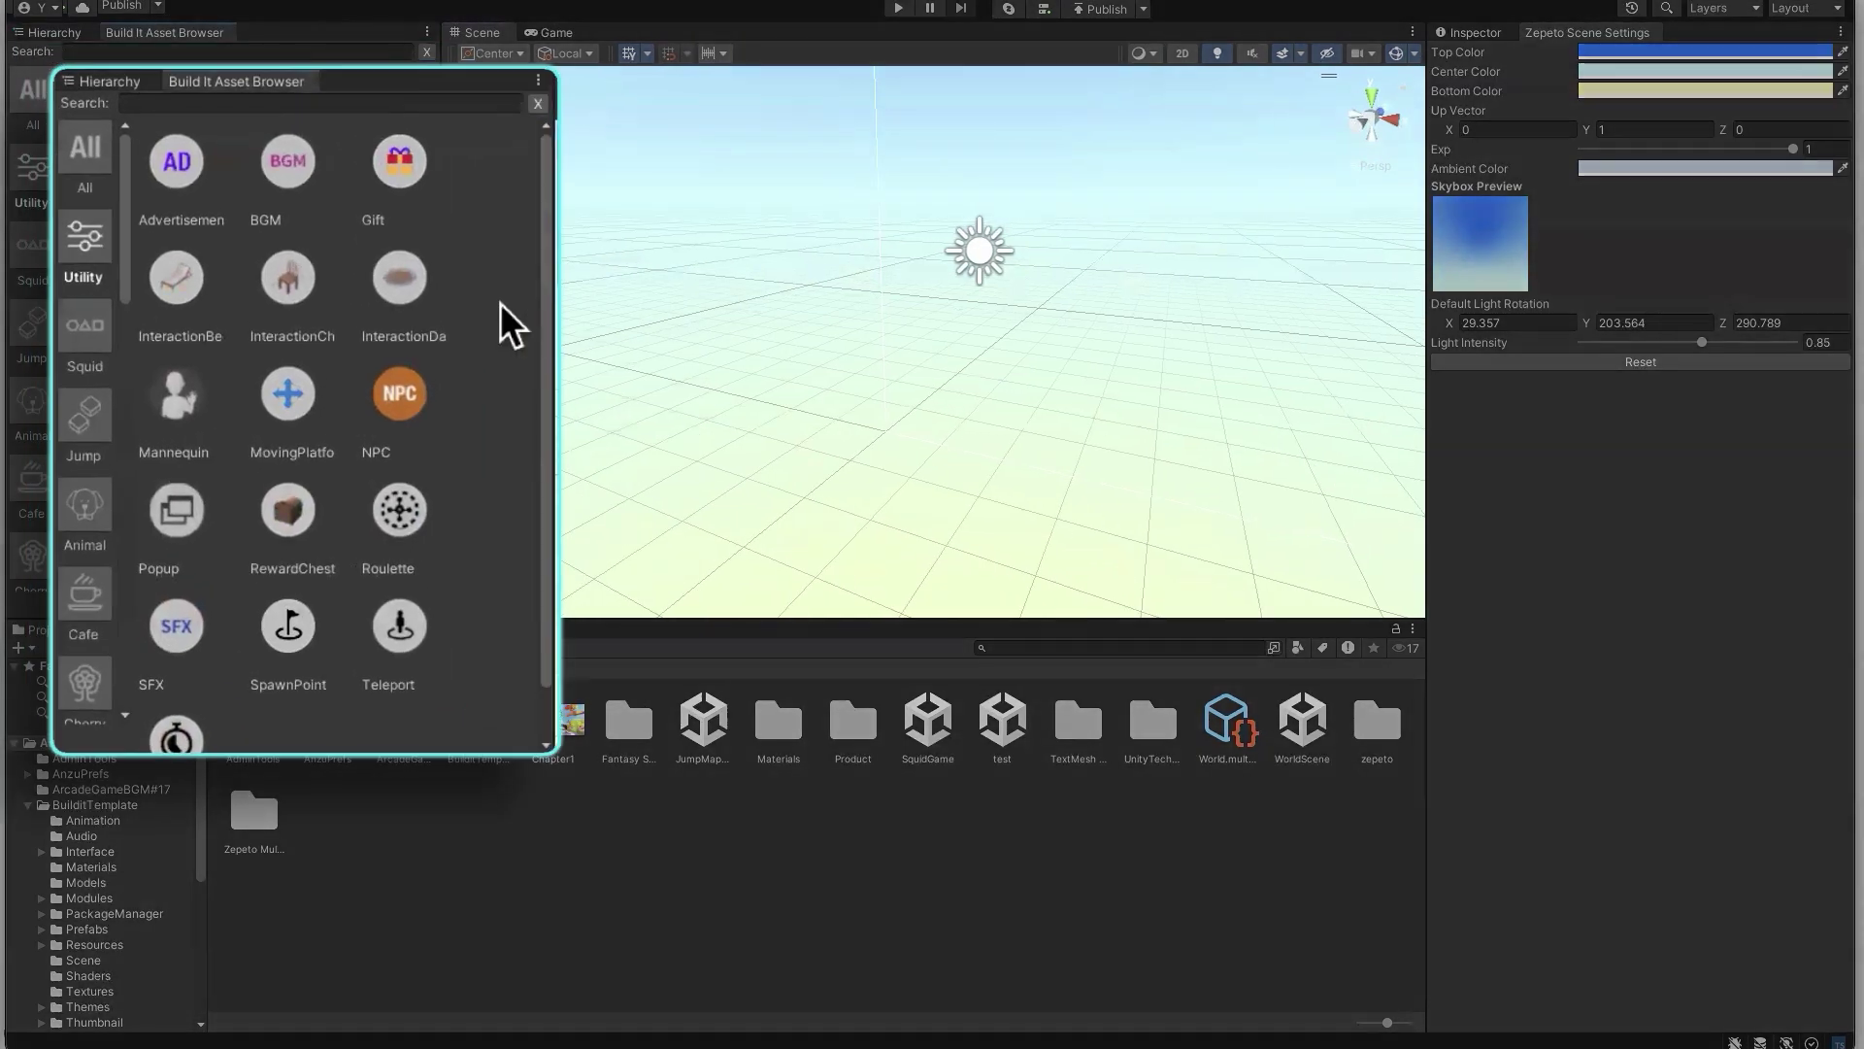
pyautogui.click(102, 349)
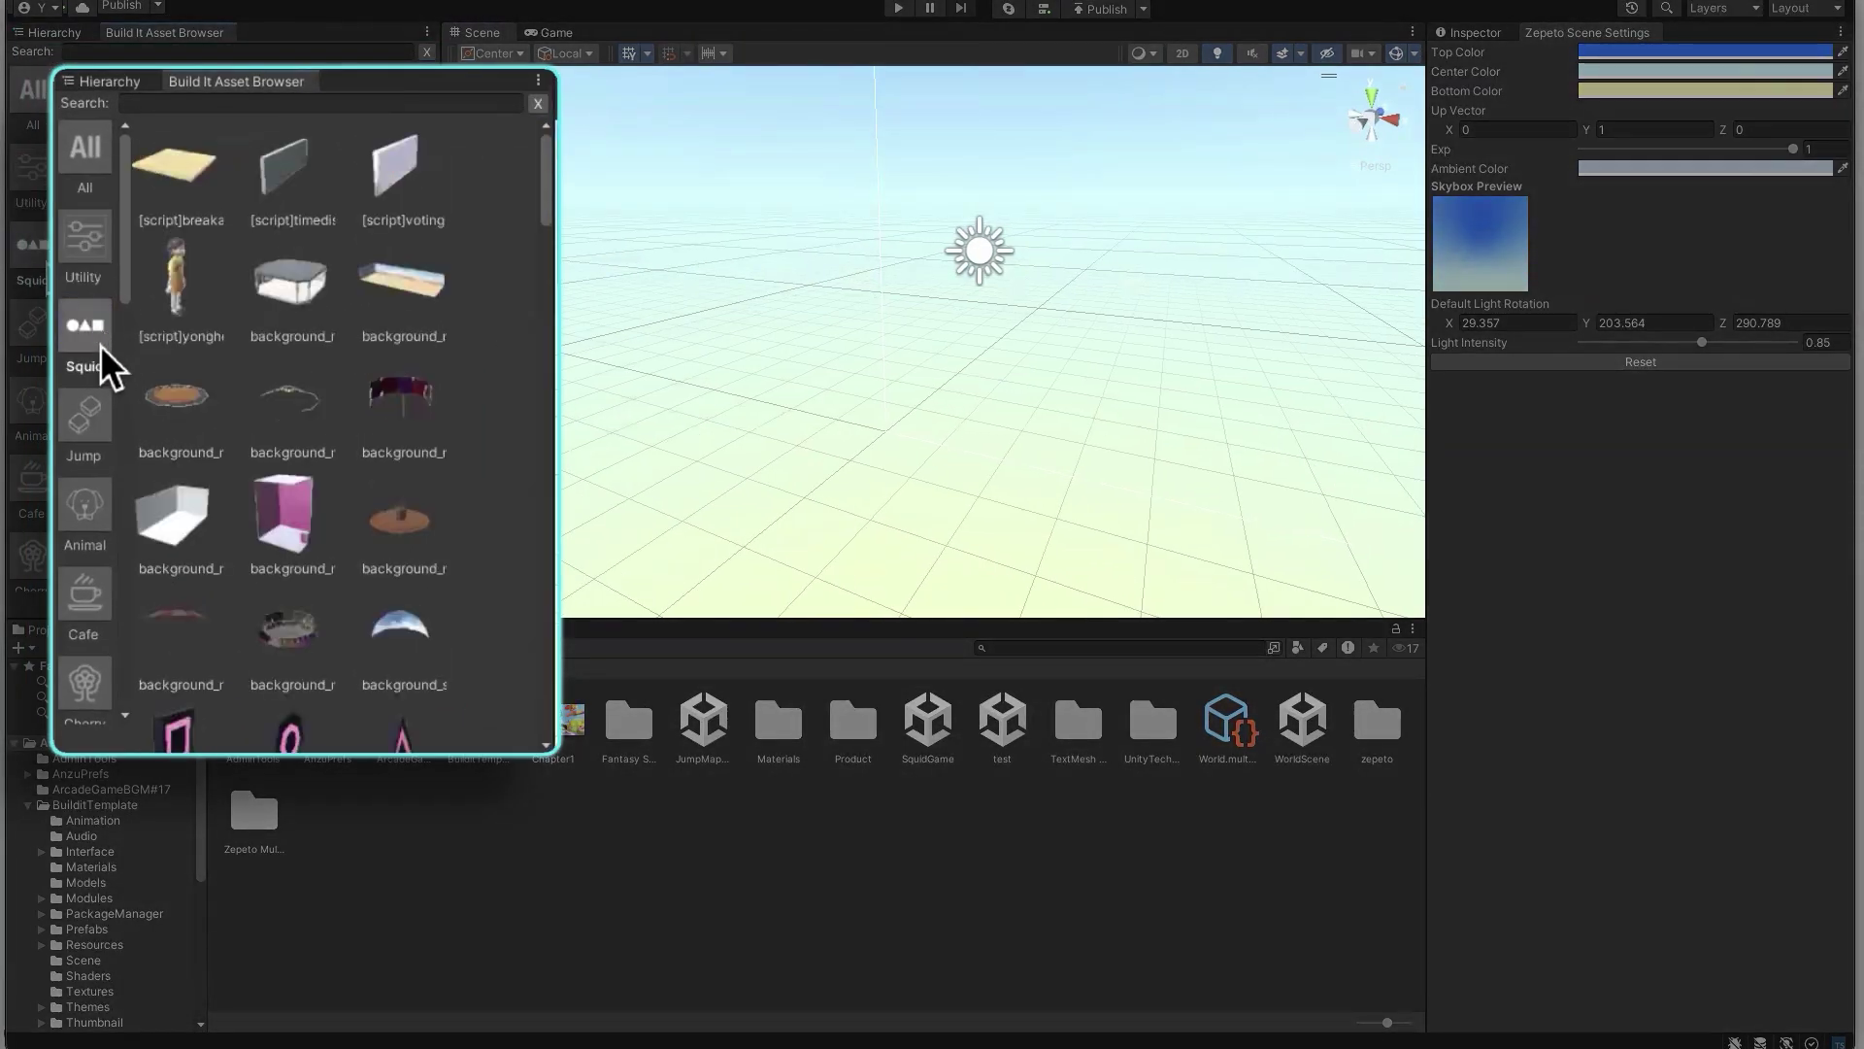
pyautogui.click(76, 432)
pyautogui.click(28, 412)
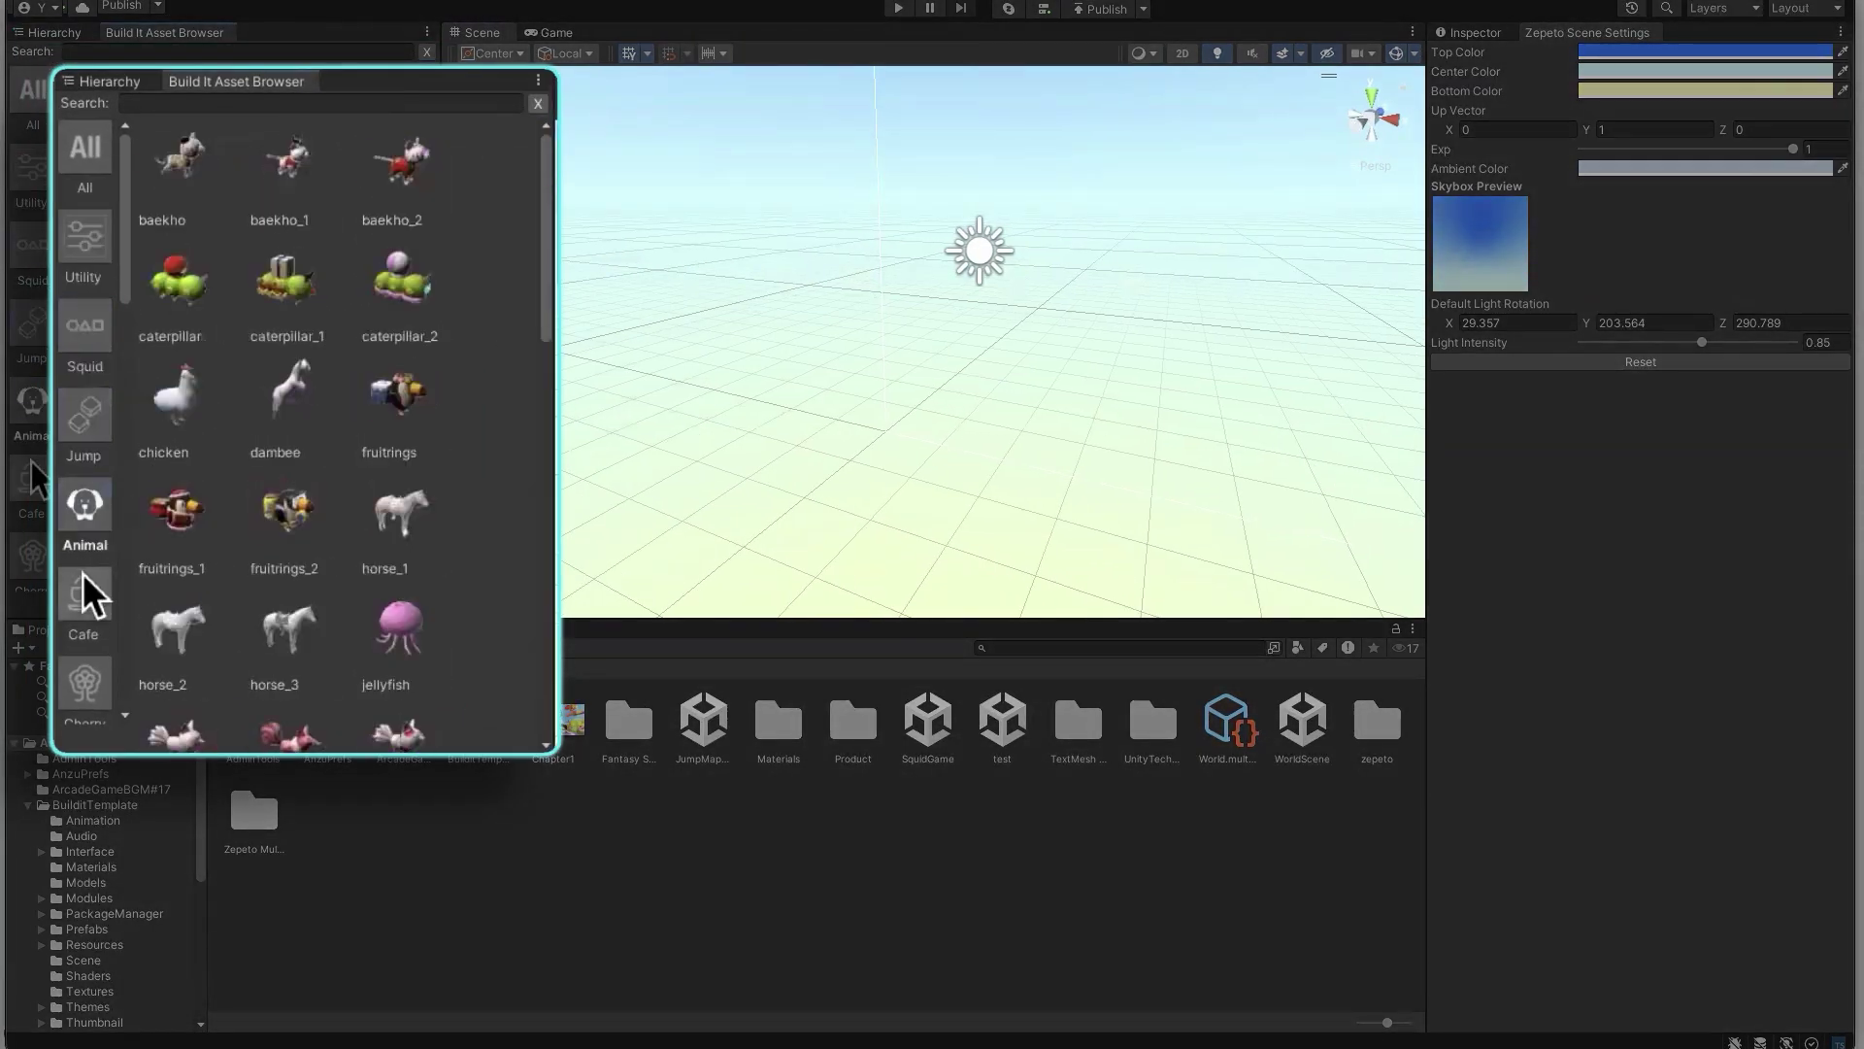
pyautogui.click(29, 468)
pyautogui.scroll(-2, 27, 427)
pyautogui.click(29, 412)
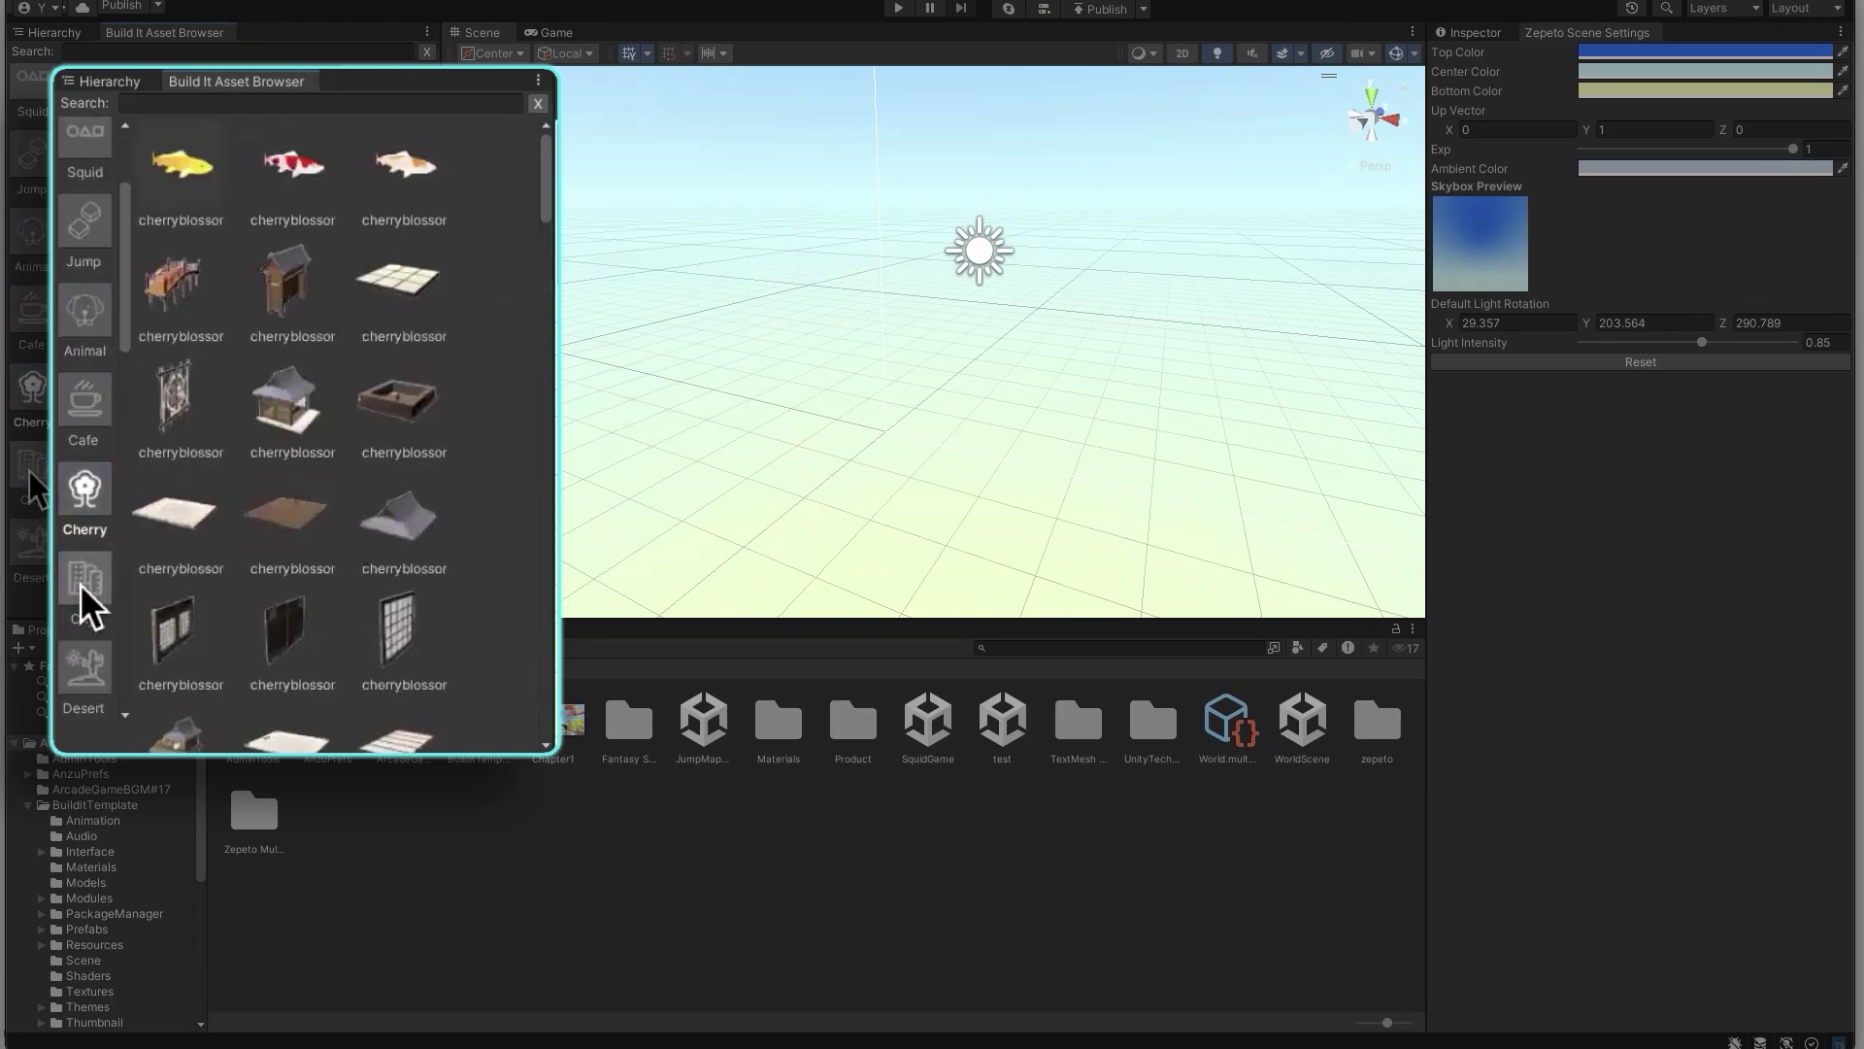
pyautogui.click(29, 479)
pyautogui.click(29, 413)
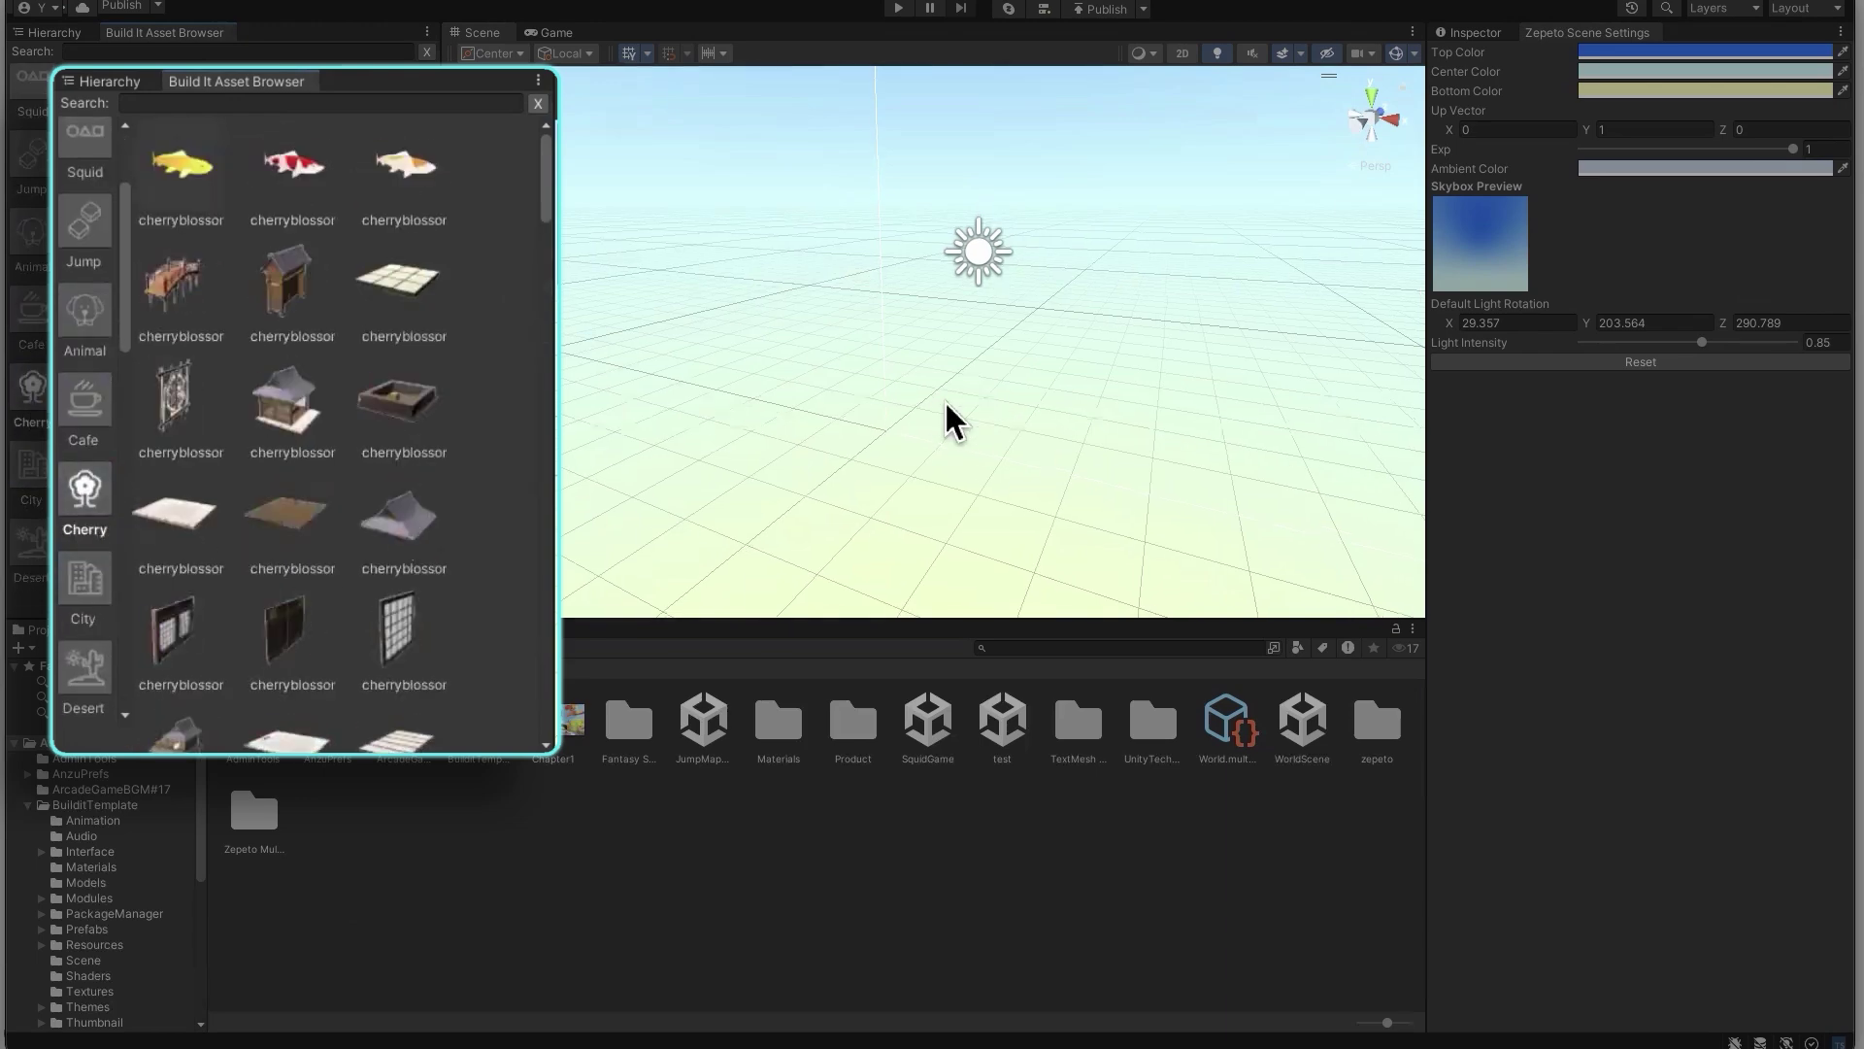
# Place the square floor prefab with white tiles and dark borders from the Cherry assets in the empty scene
pyautogui.click(307, 203)
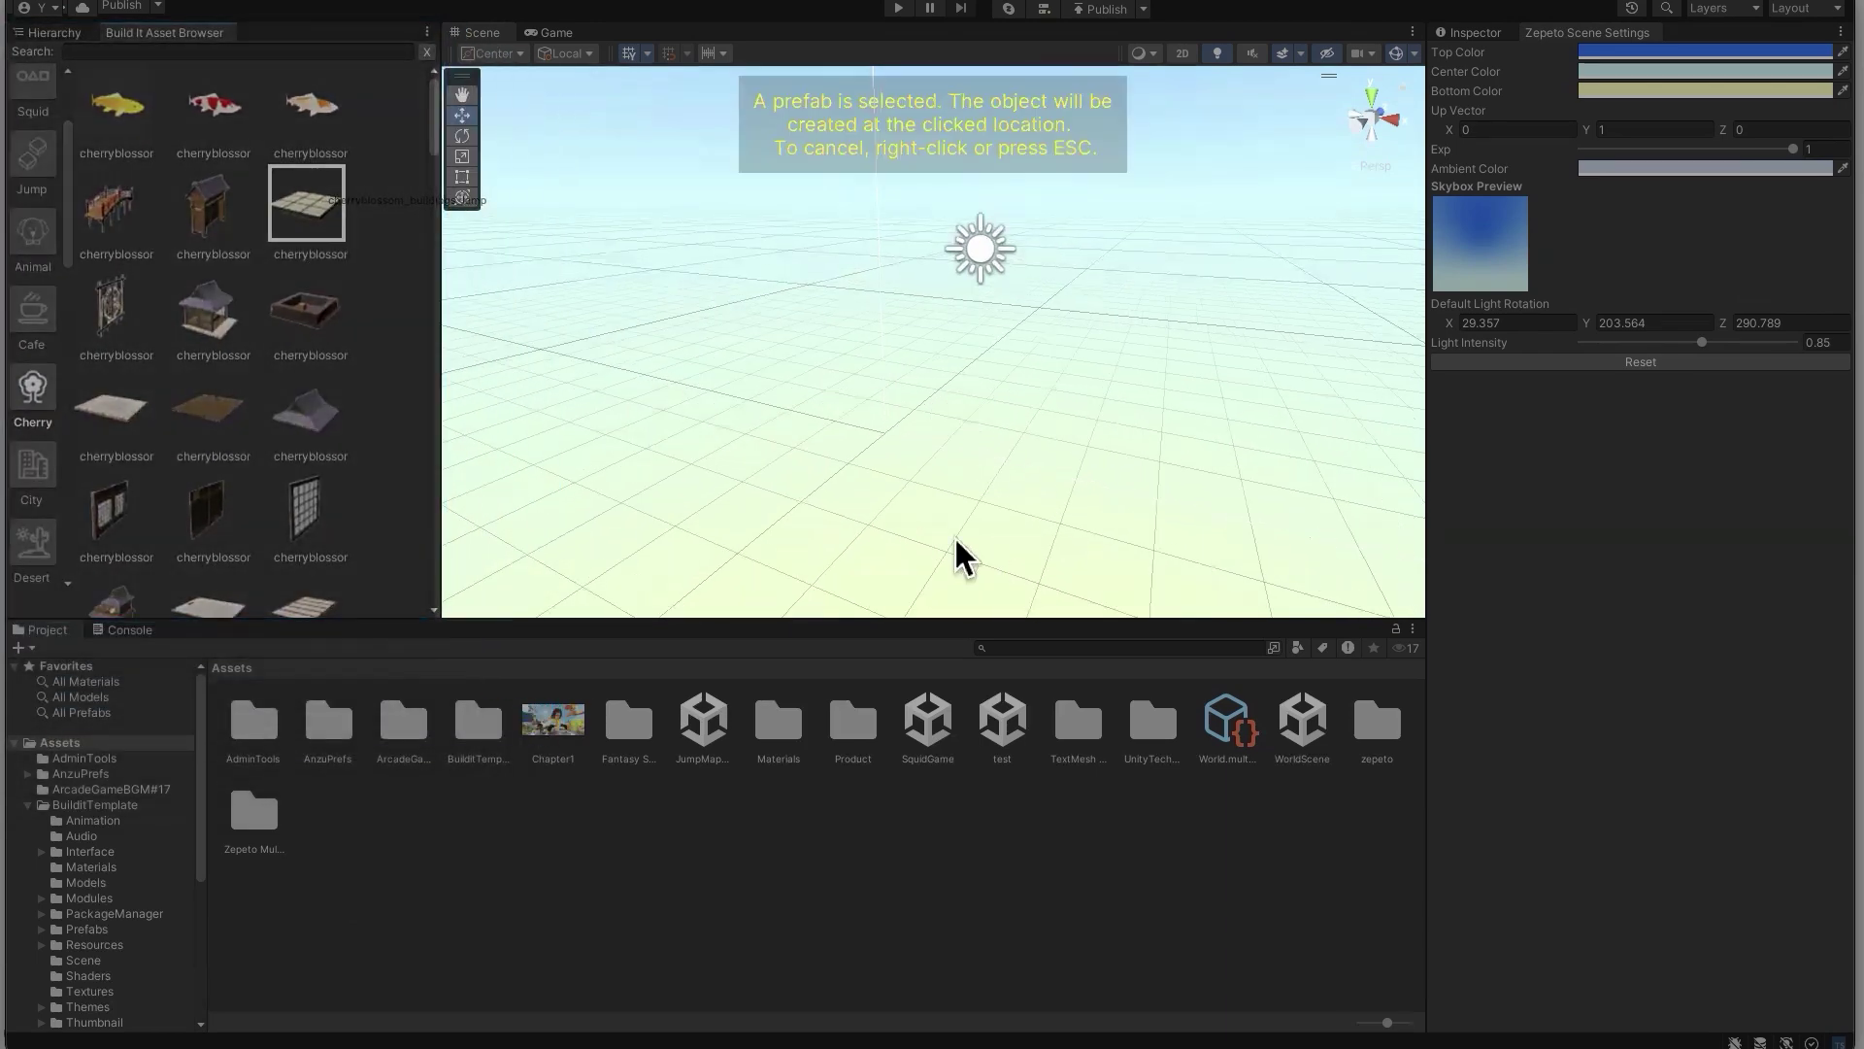
pyautogui.click(878, 476)
pyautogui.moveTo(1014, 476); pyautogui.dragTo(893, 437, button='right')
pyautogui.click(873, 398)
pyautogui.moveTo(869, 391); pyautogui.dragTo(782, 369)
pyautogui.moveTo(783, 369); pyautogui.dragTo(934, 447, button='right')
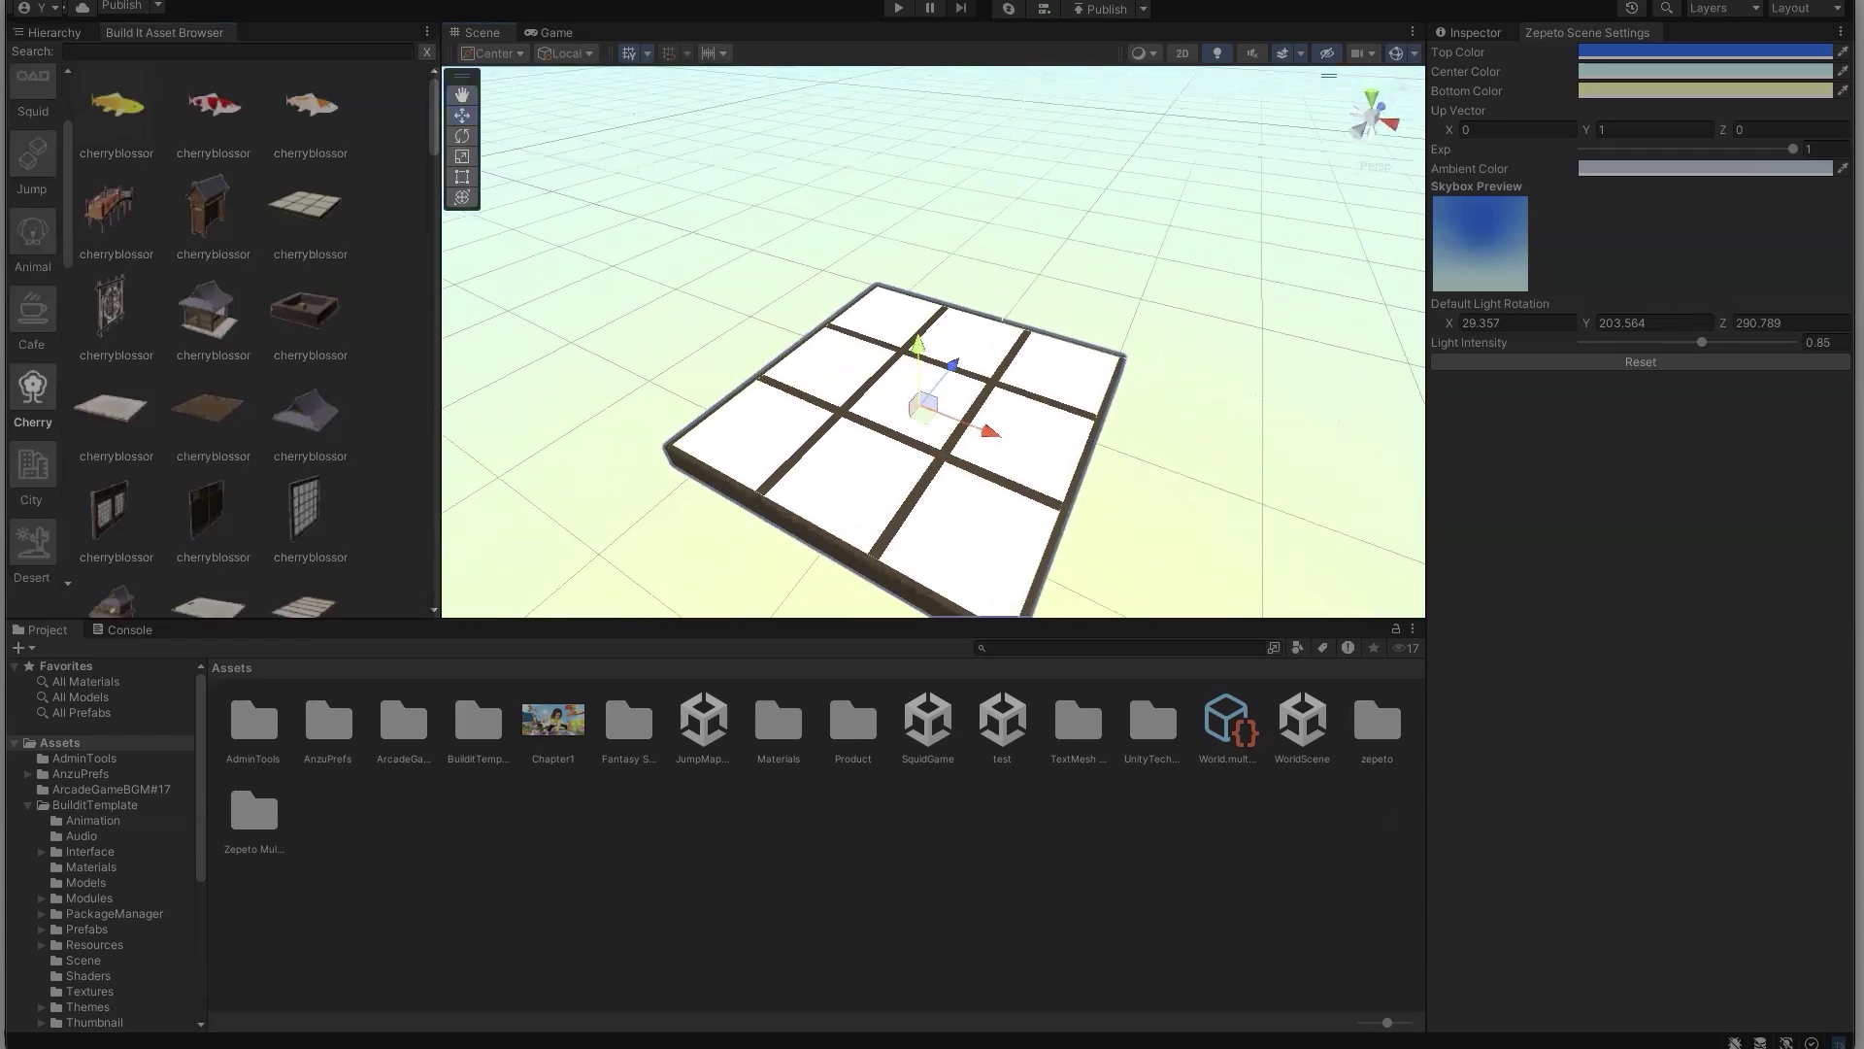
# Place a SpawnPoint from the Utility assets in the middle of the tiled floor
pyautogui.scroll(3, 41, 206)
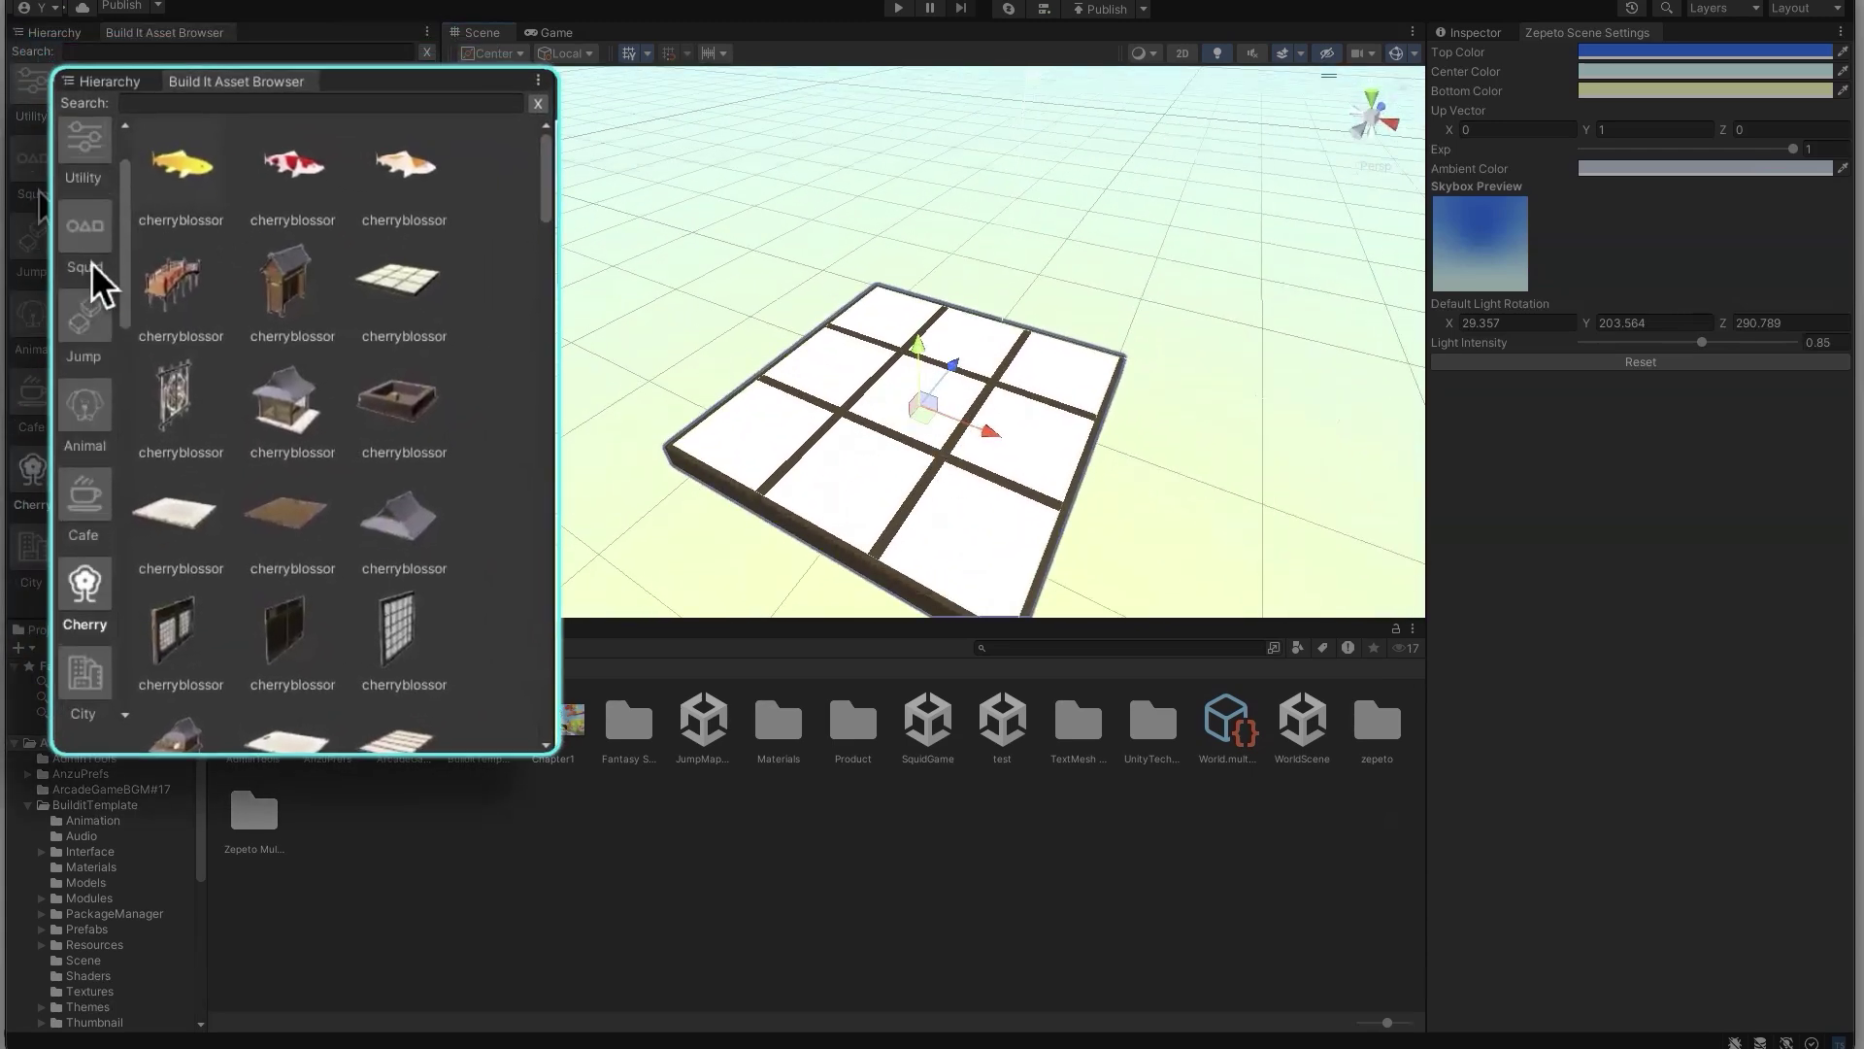
pyautogui.click(33, 191)
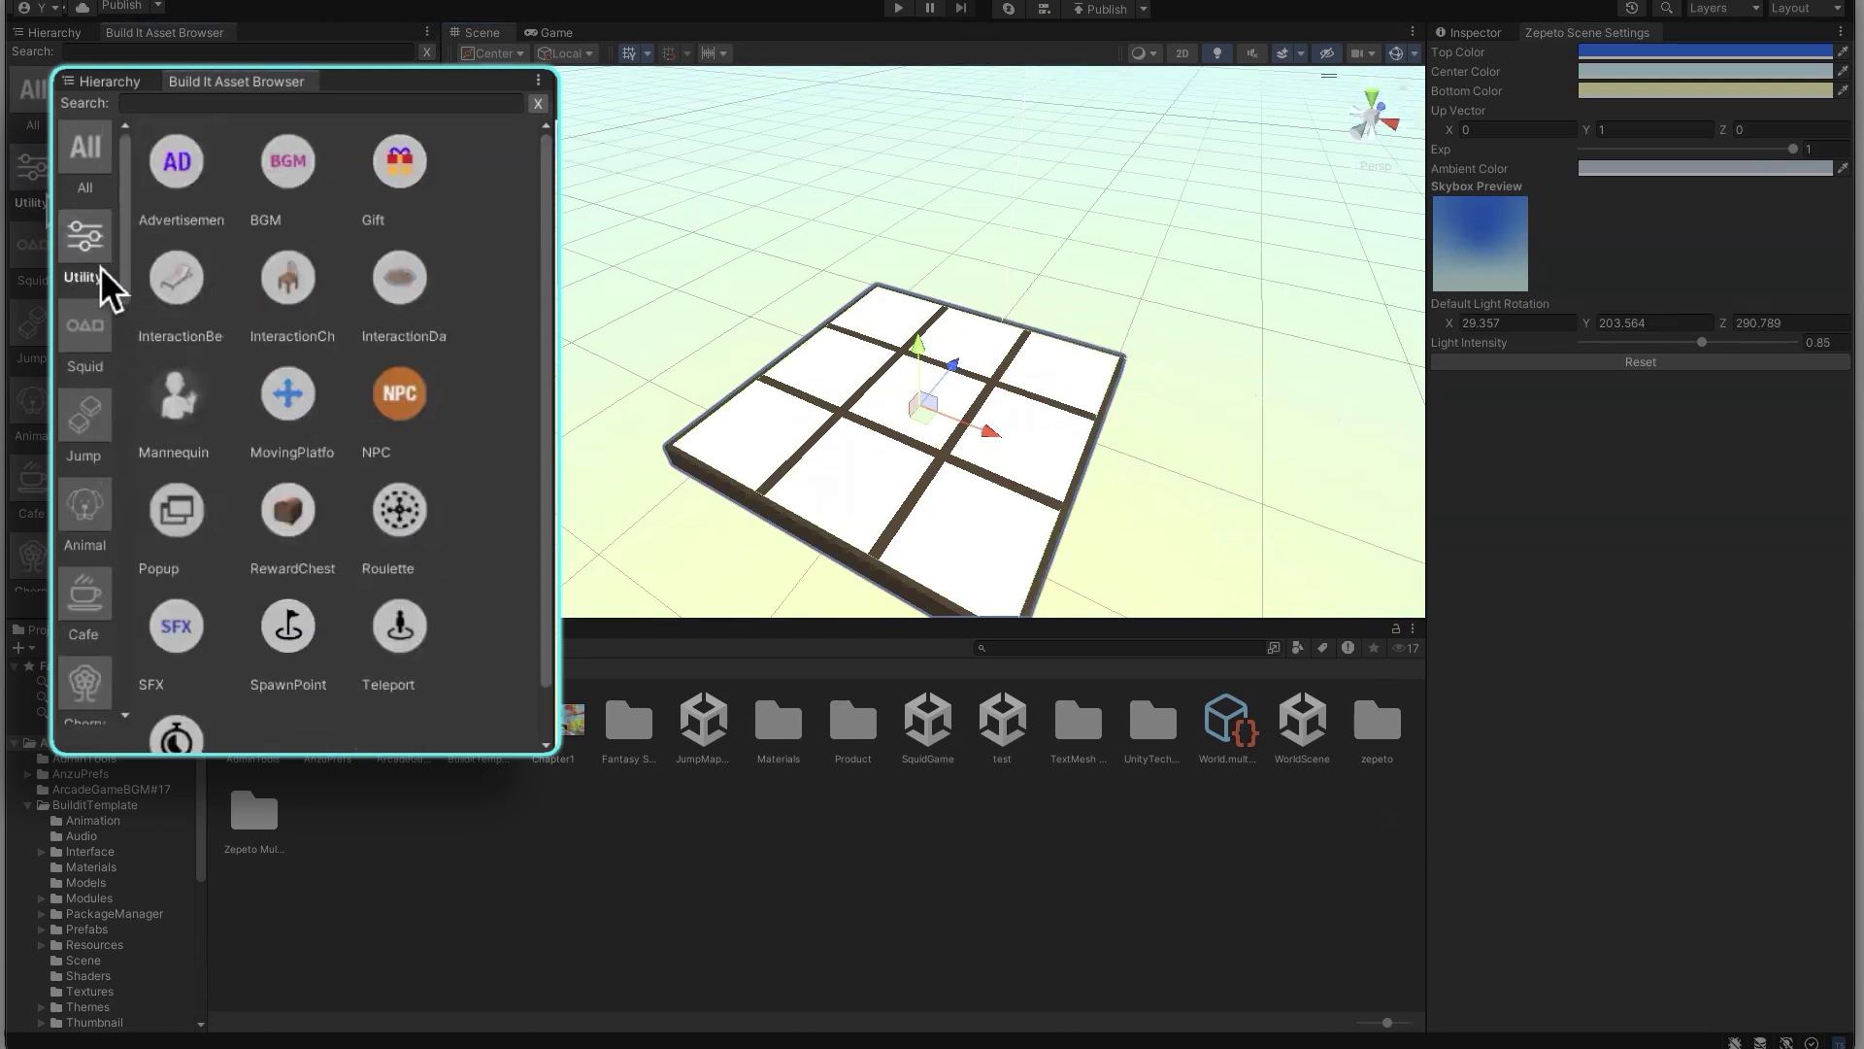
pyautogui.moveTo(440, 277); pyautogui.dragTo(461, 278)
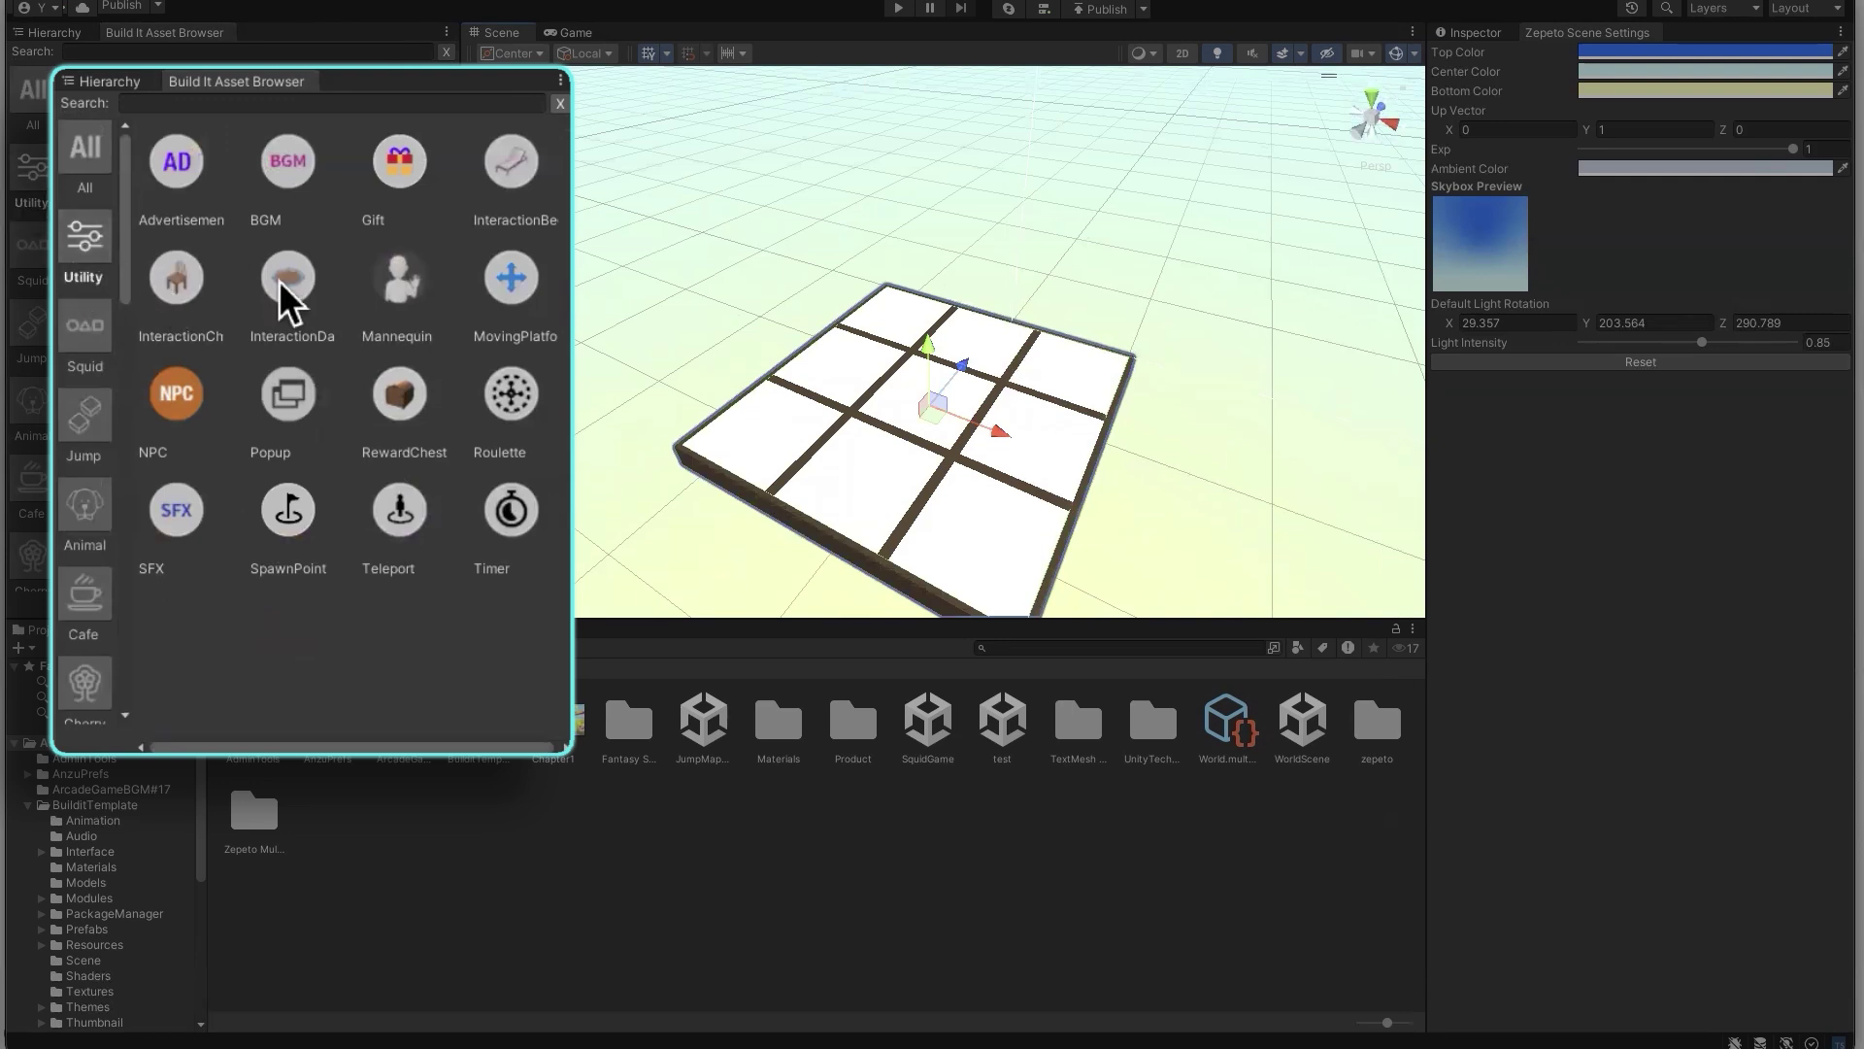
pyautogui.click(291, 525)
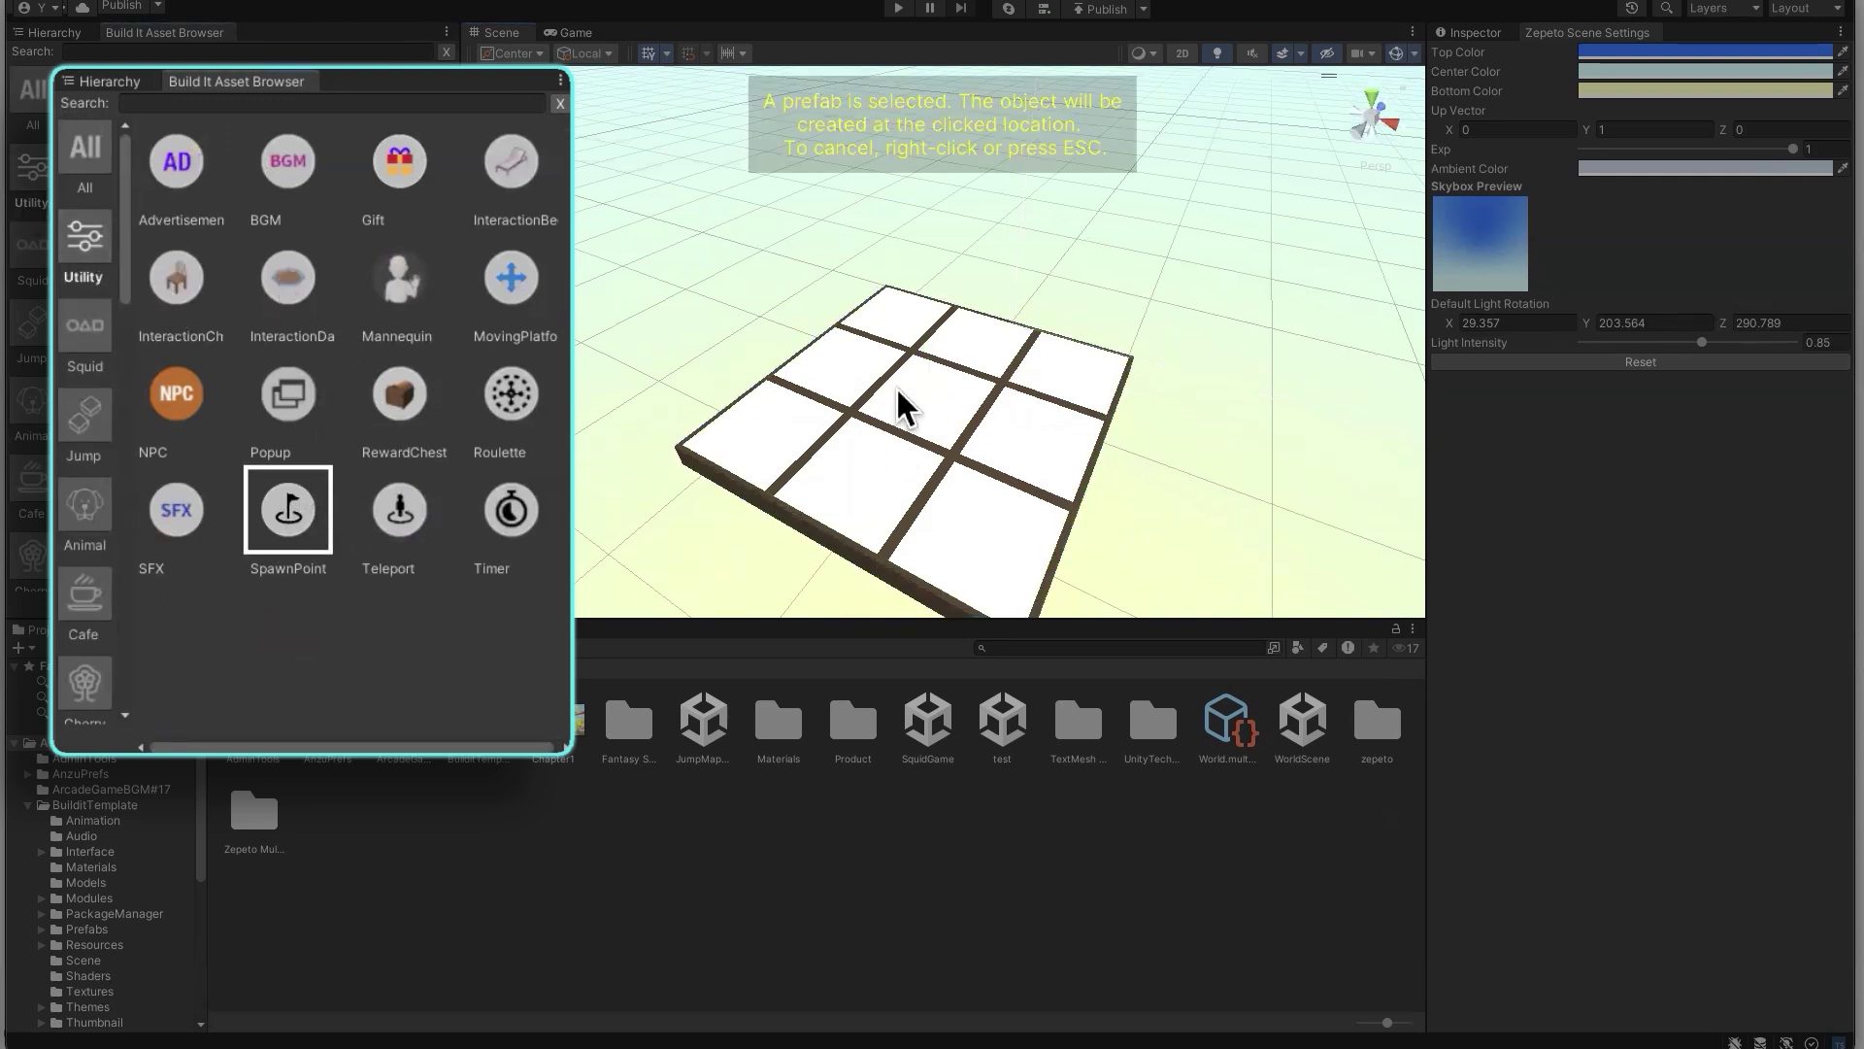
pyautogui.click(932, 406)
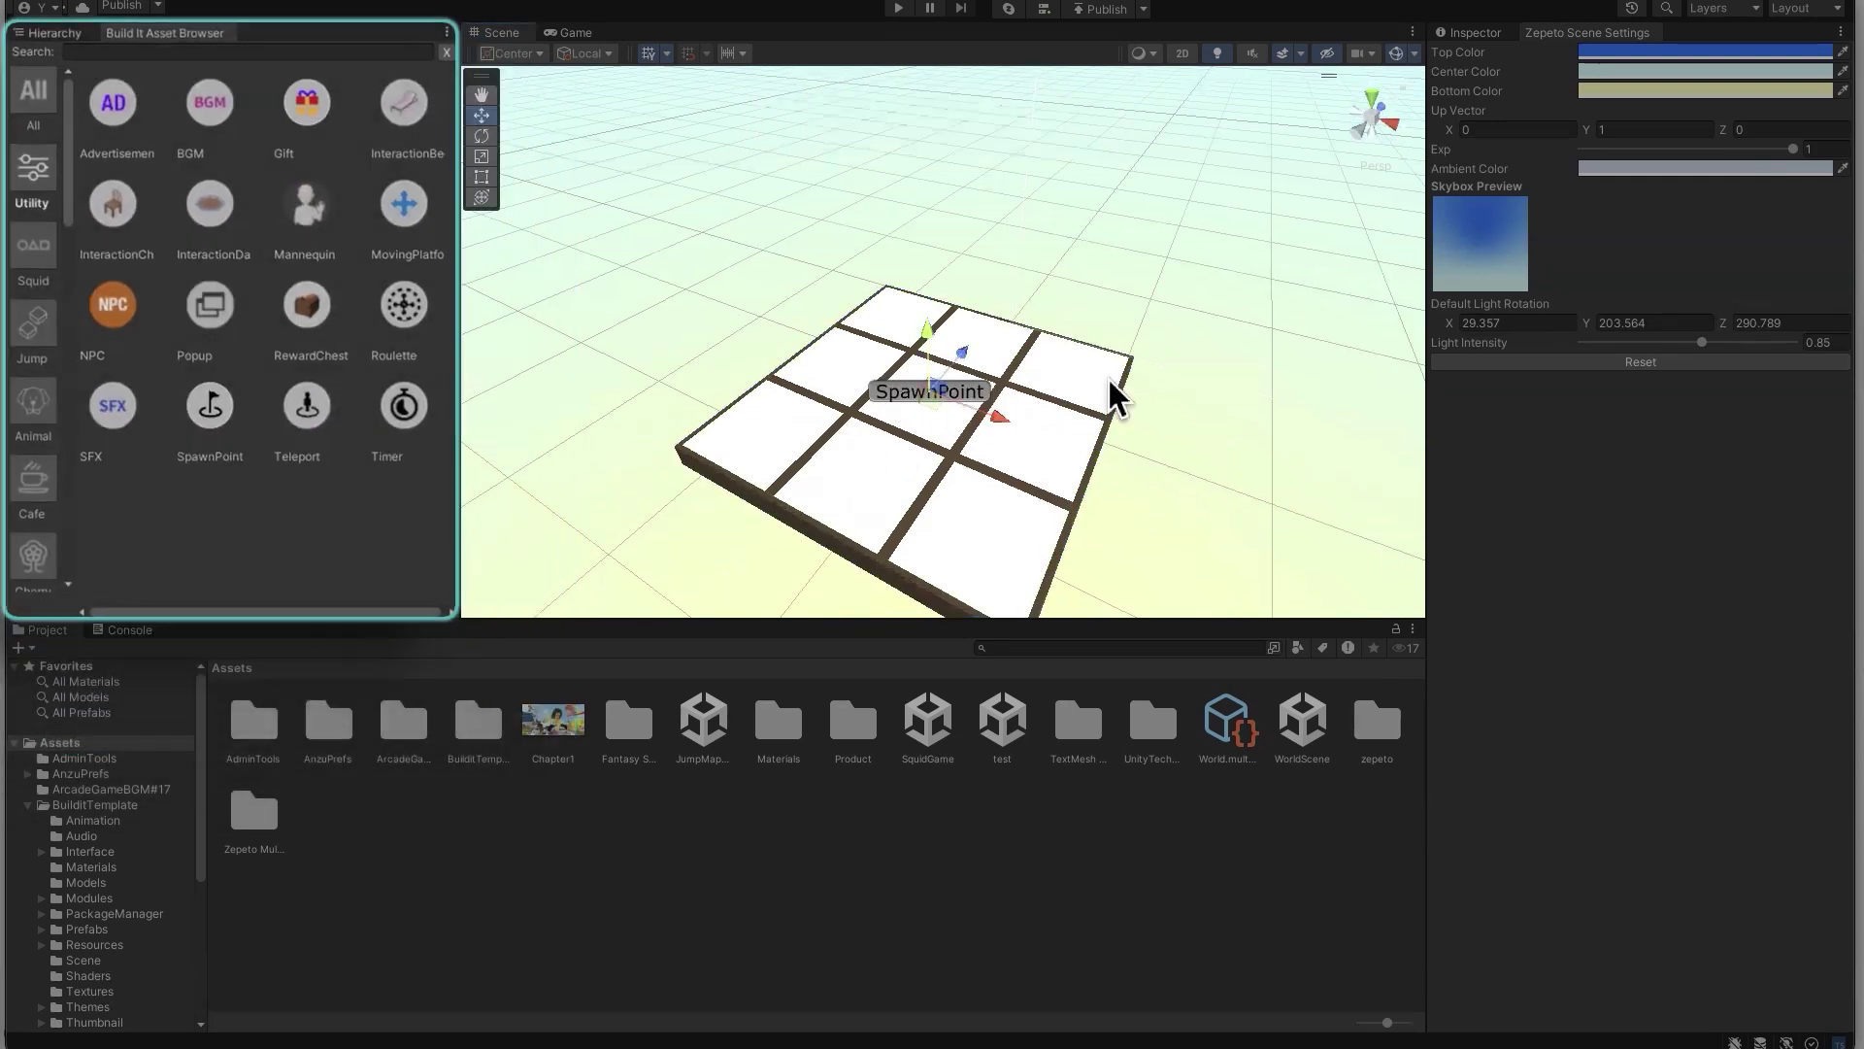
# Place the red-railed wooden bridge from the Cherry assets in the empty area beside the tiled floor
pyautogui.keyDown('alt'); pyautogui.moveTo(1085, 400); pyautogui.dragTo(641, 338); pyautogui.keyUp('alt')
pyautogui.click(1092, 369)
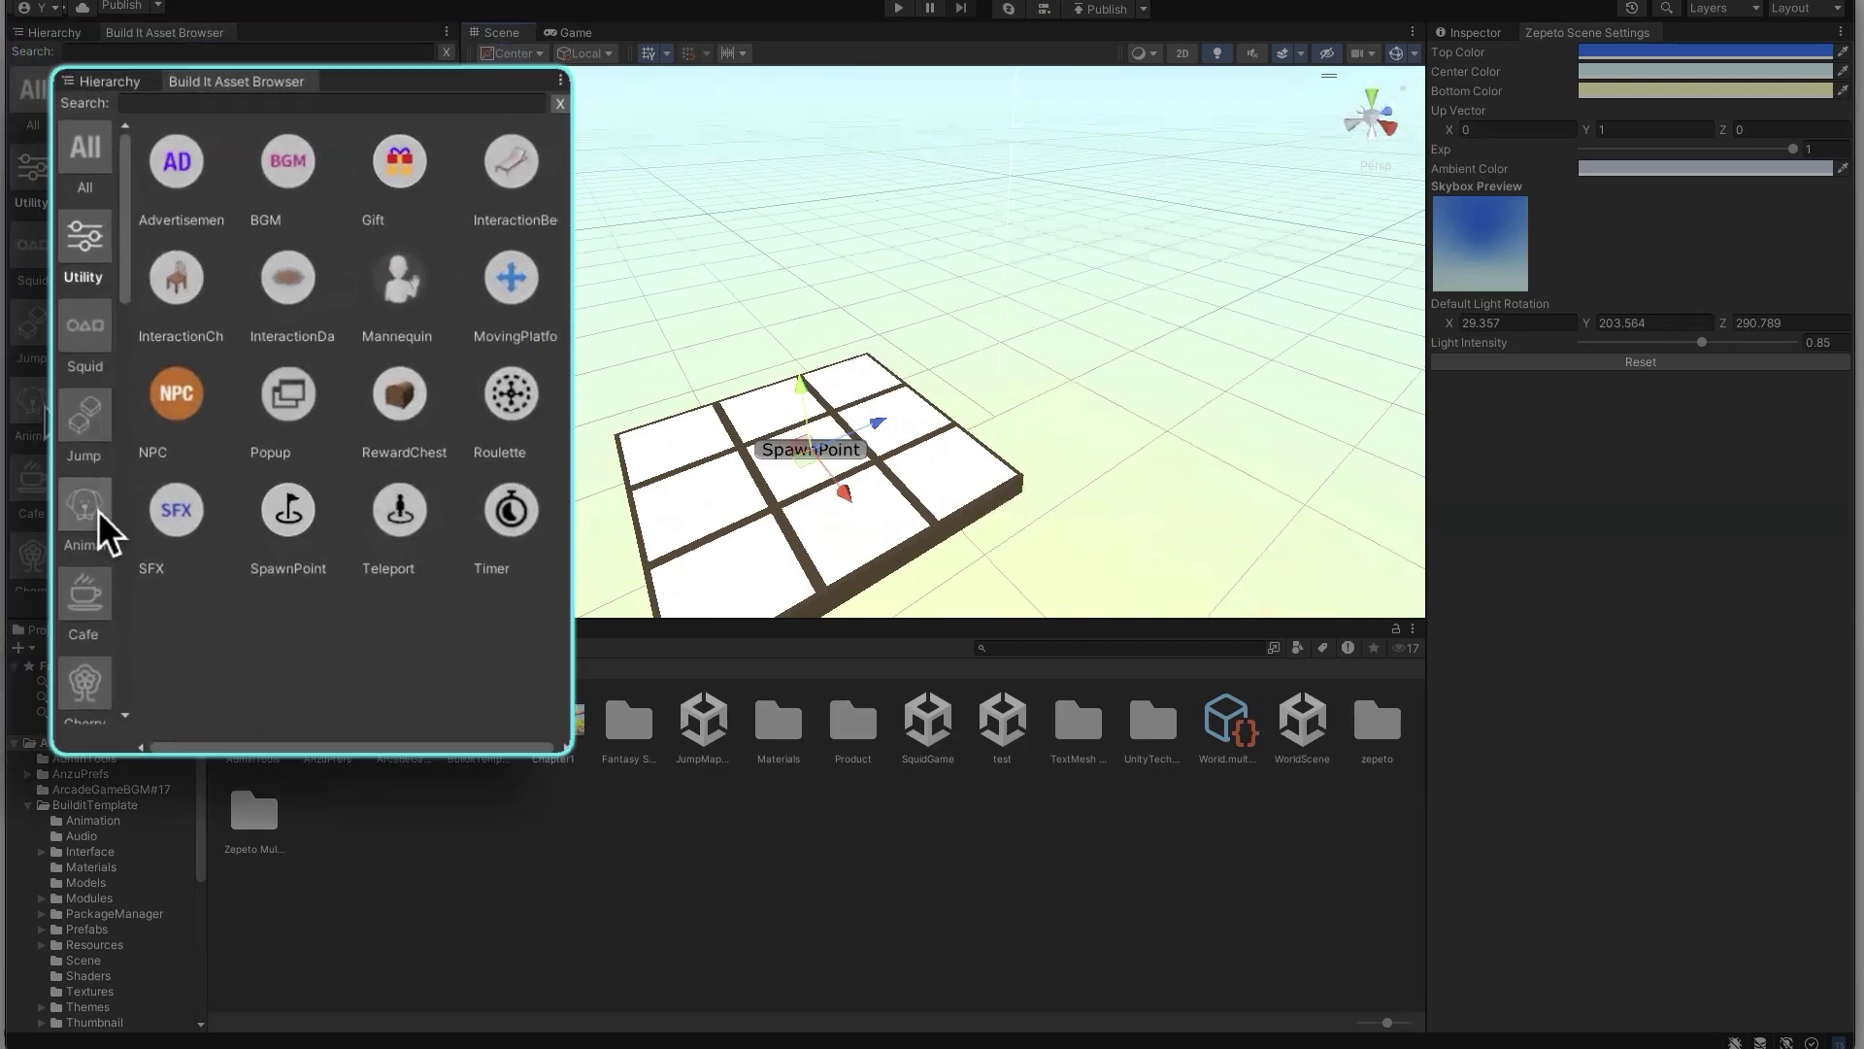
pyautogui.scroll(-3, 46, 457)
pyautogui.scroll(2, 31, 417)
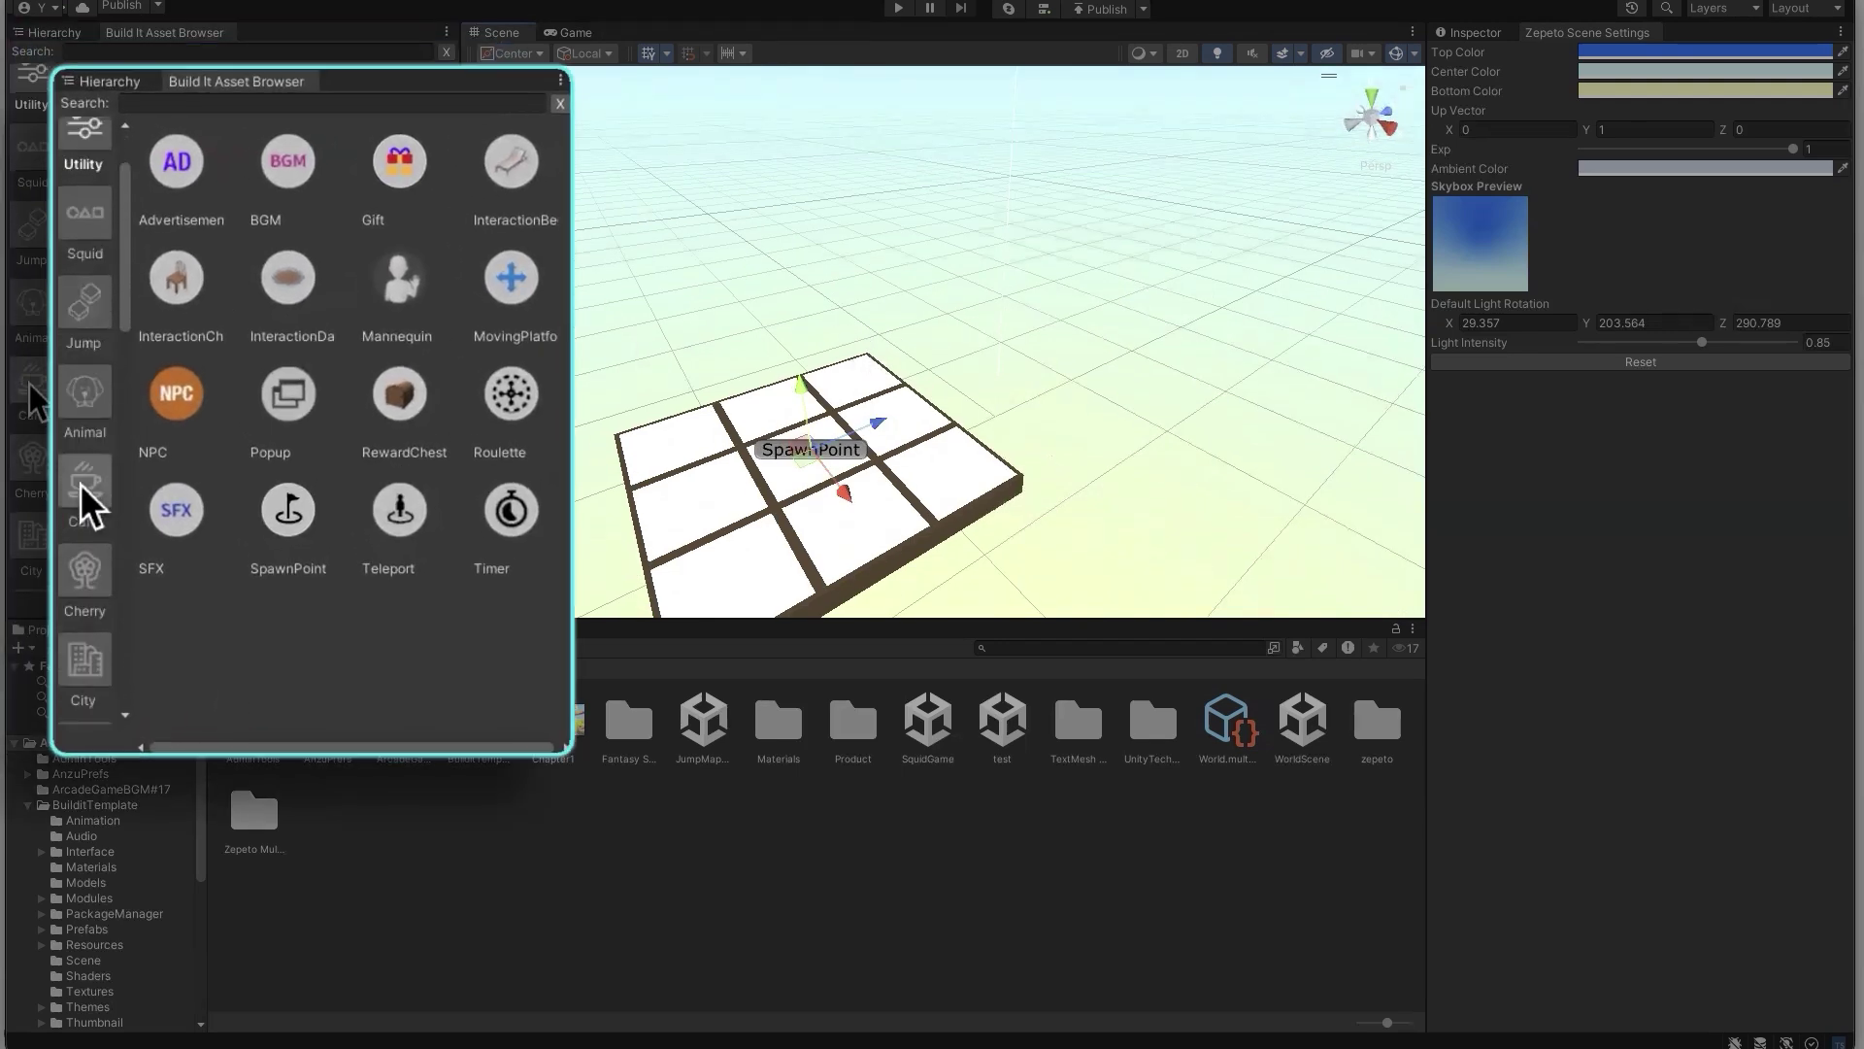
pyautogui.click(32, 251)
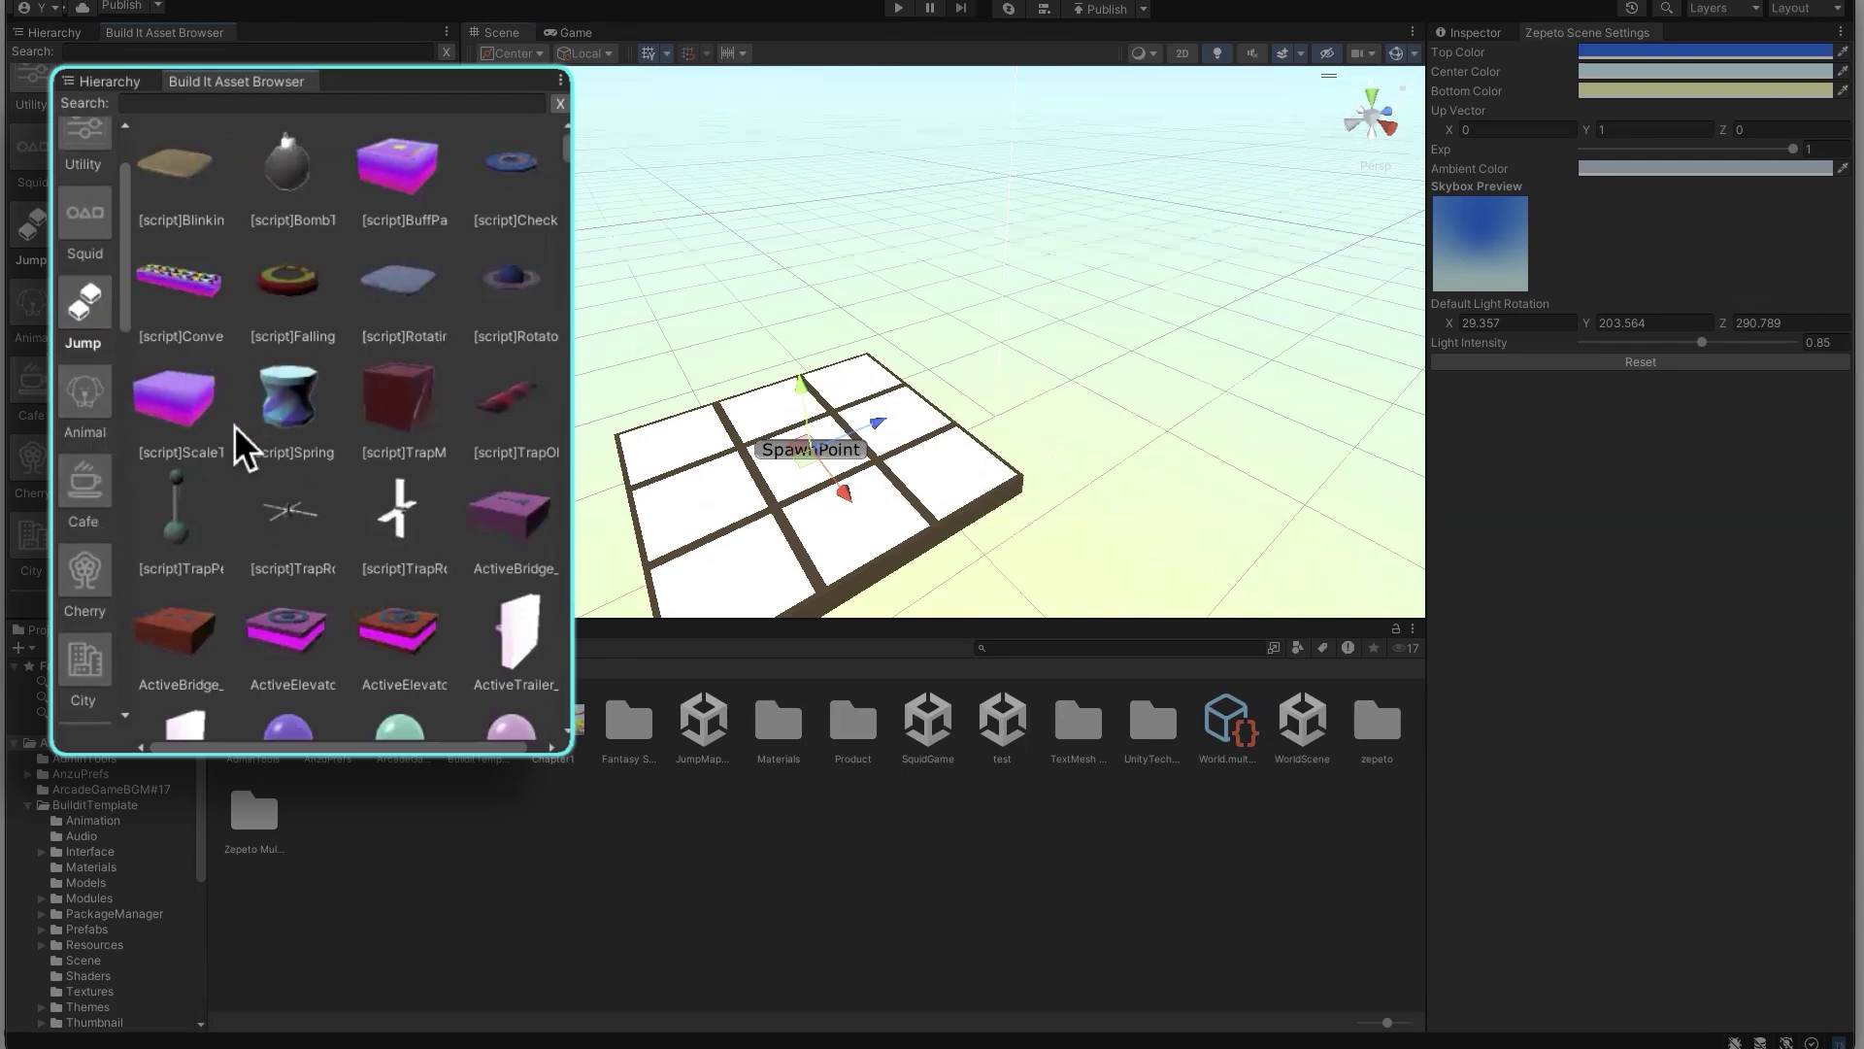
pyautogui.scroll(1, 56, 396)
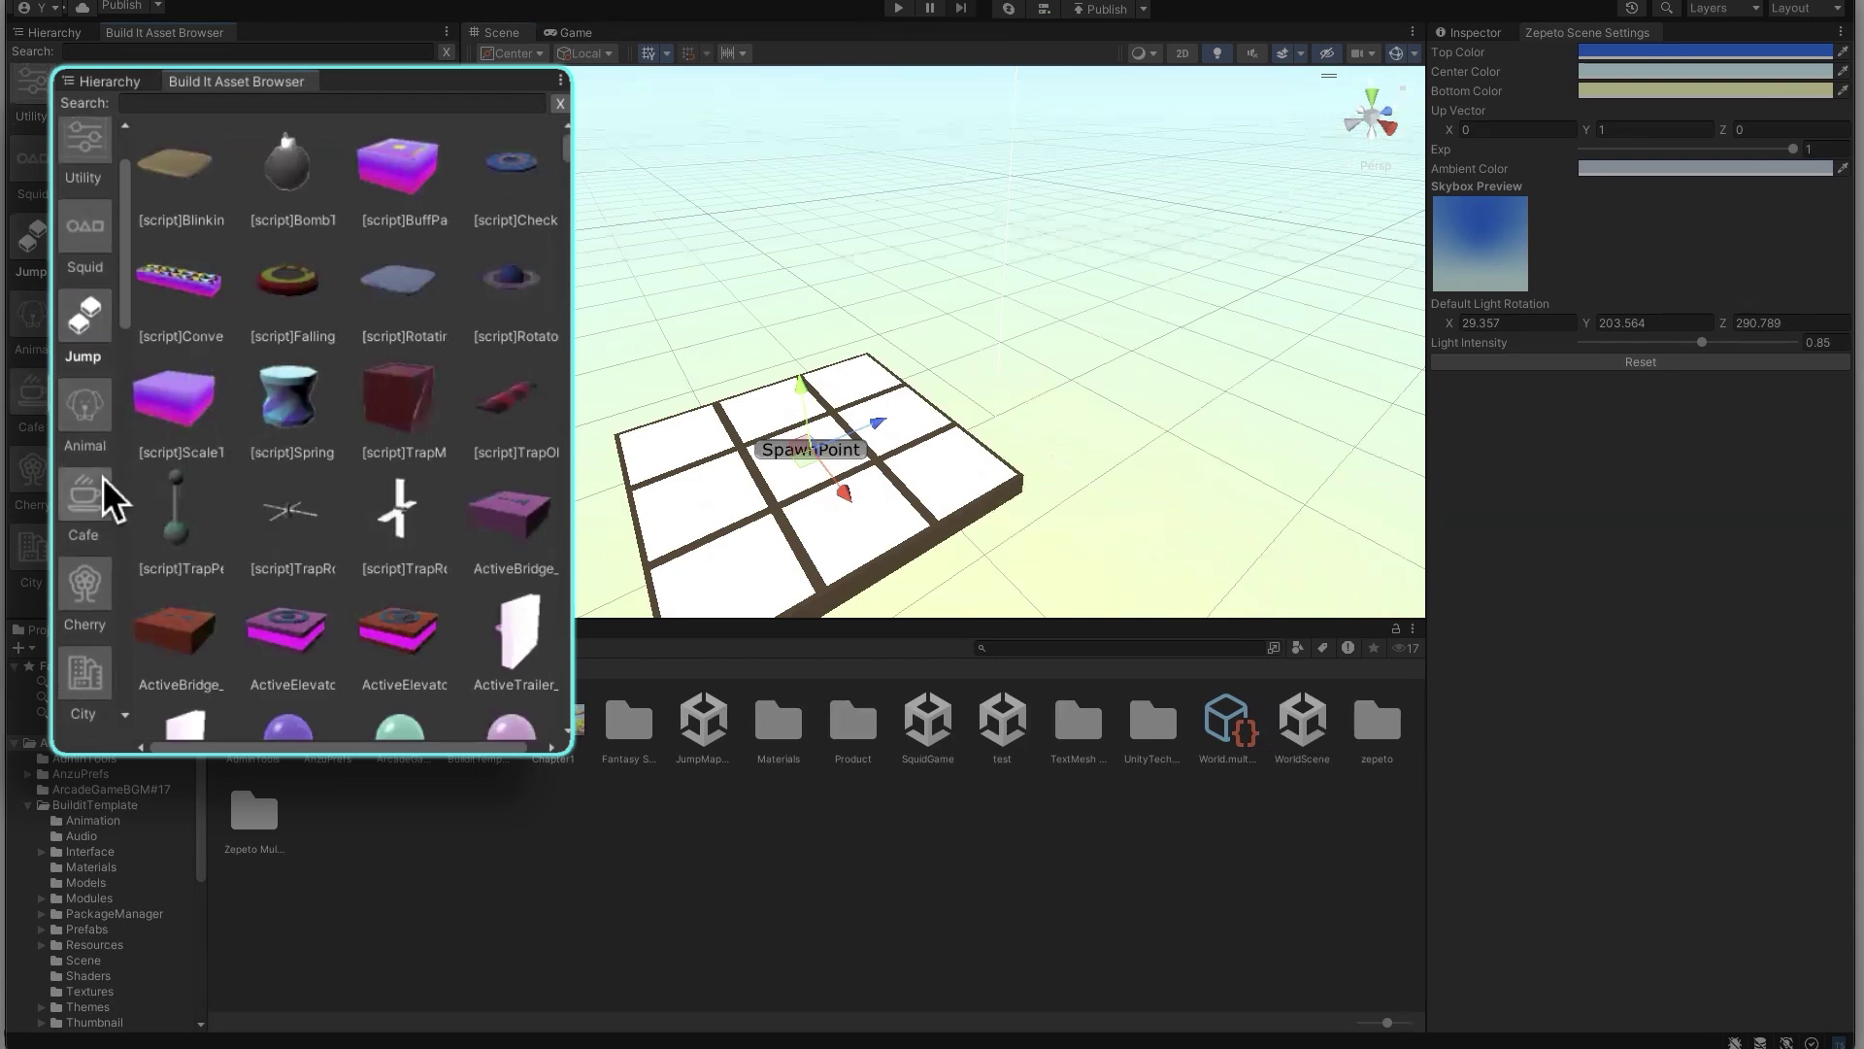
pyautogui.click(86, 588)
pyautogui.scroll(-3, 449, 512)
pyautogui.scroll(-2, 450, 505)
pyautogui.scroll(3, 492, 216)
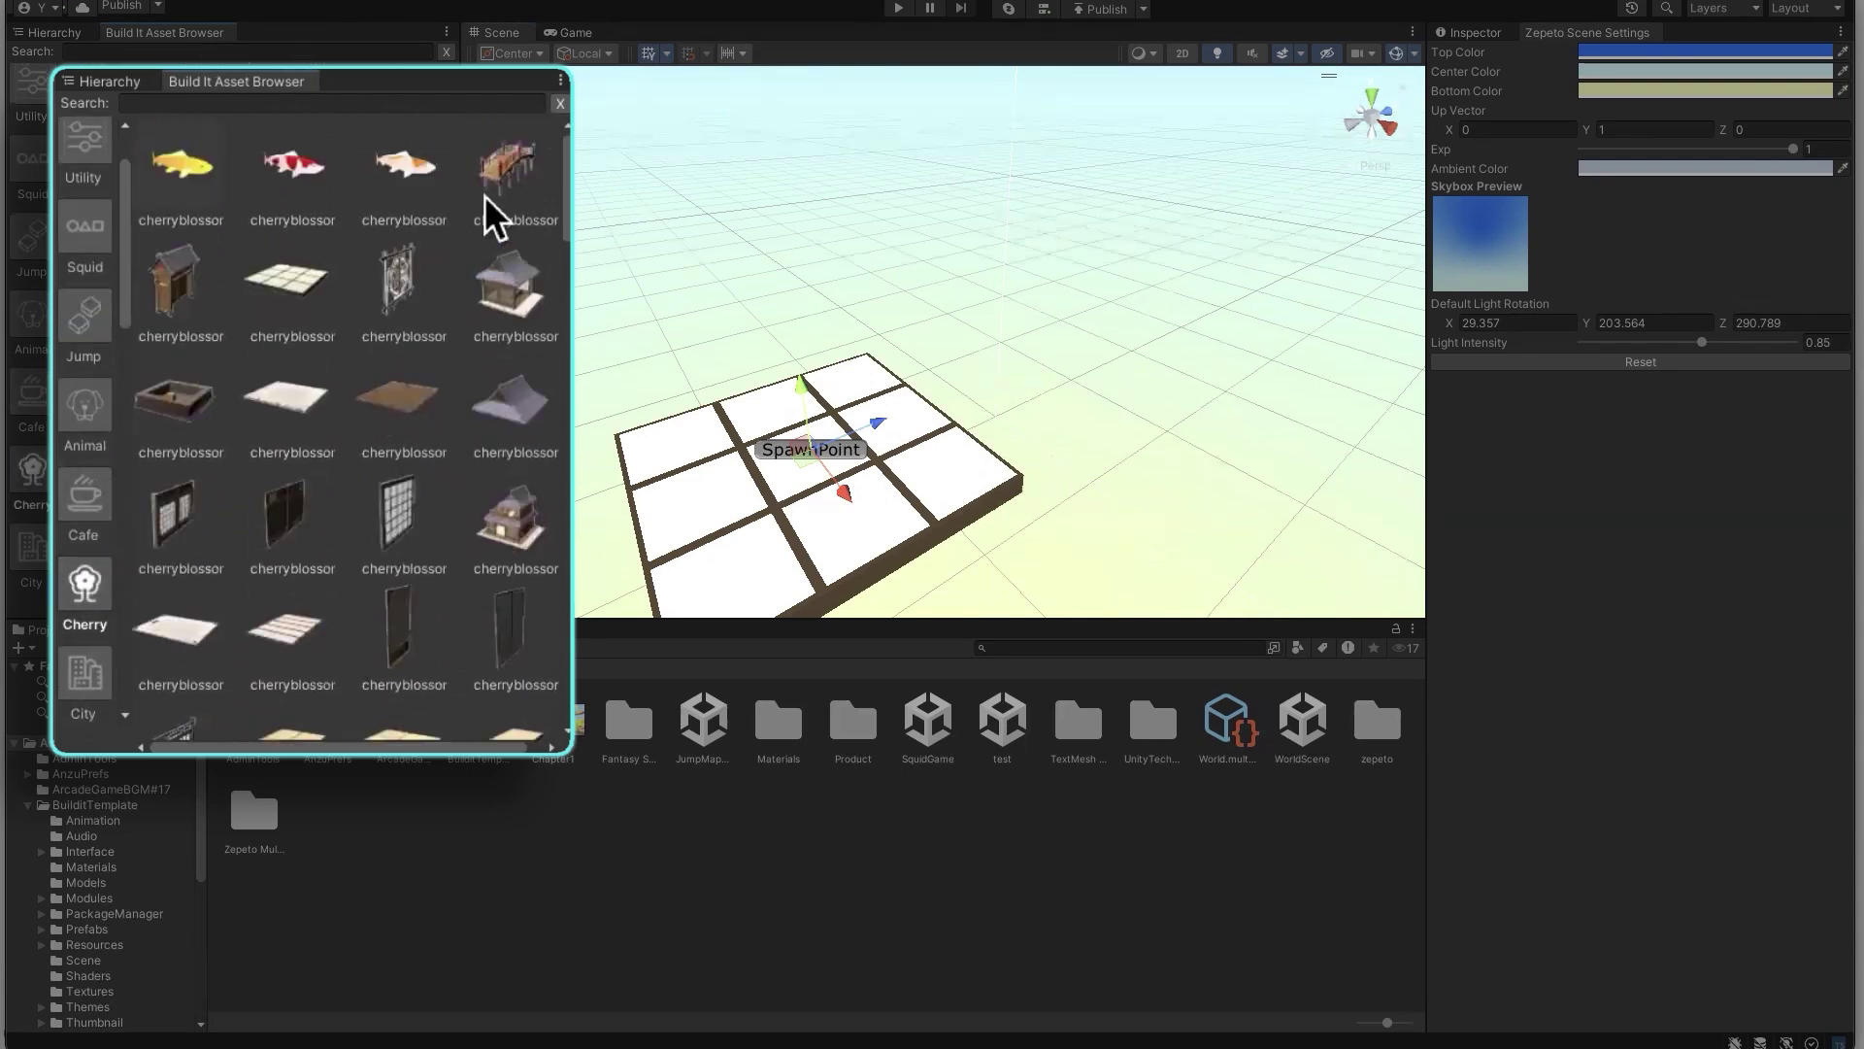
pyautogui.click(489, 202)
pyautogui.click(1121, 356)
# Turn the bridge about its vertical axis with the Rotate tool and set its Y rotation to 90
pyautogui.keyDown('alt'); pyautogui.moveTo(1002, 403); pyautogui.dragTo(1039, 321); pyautogui.keyUp('alt')
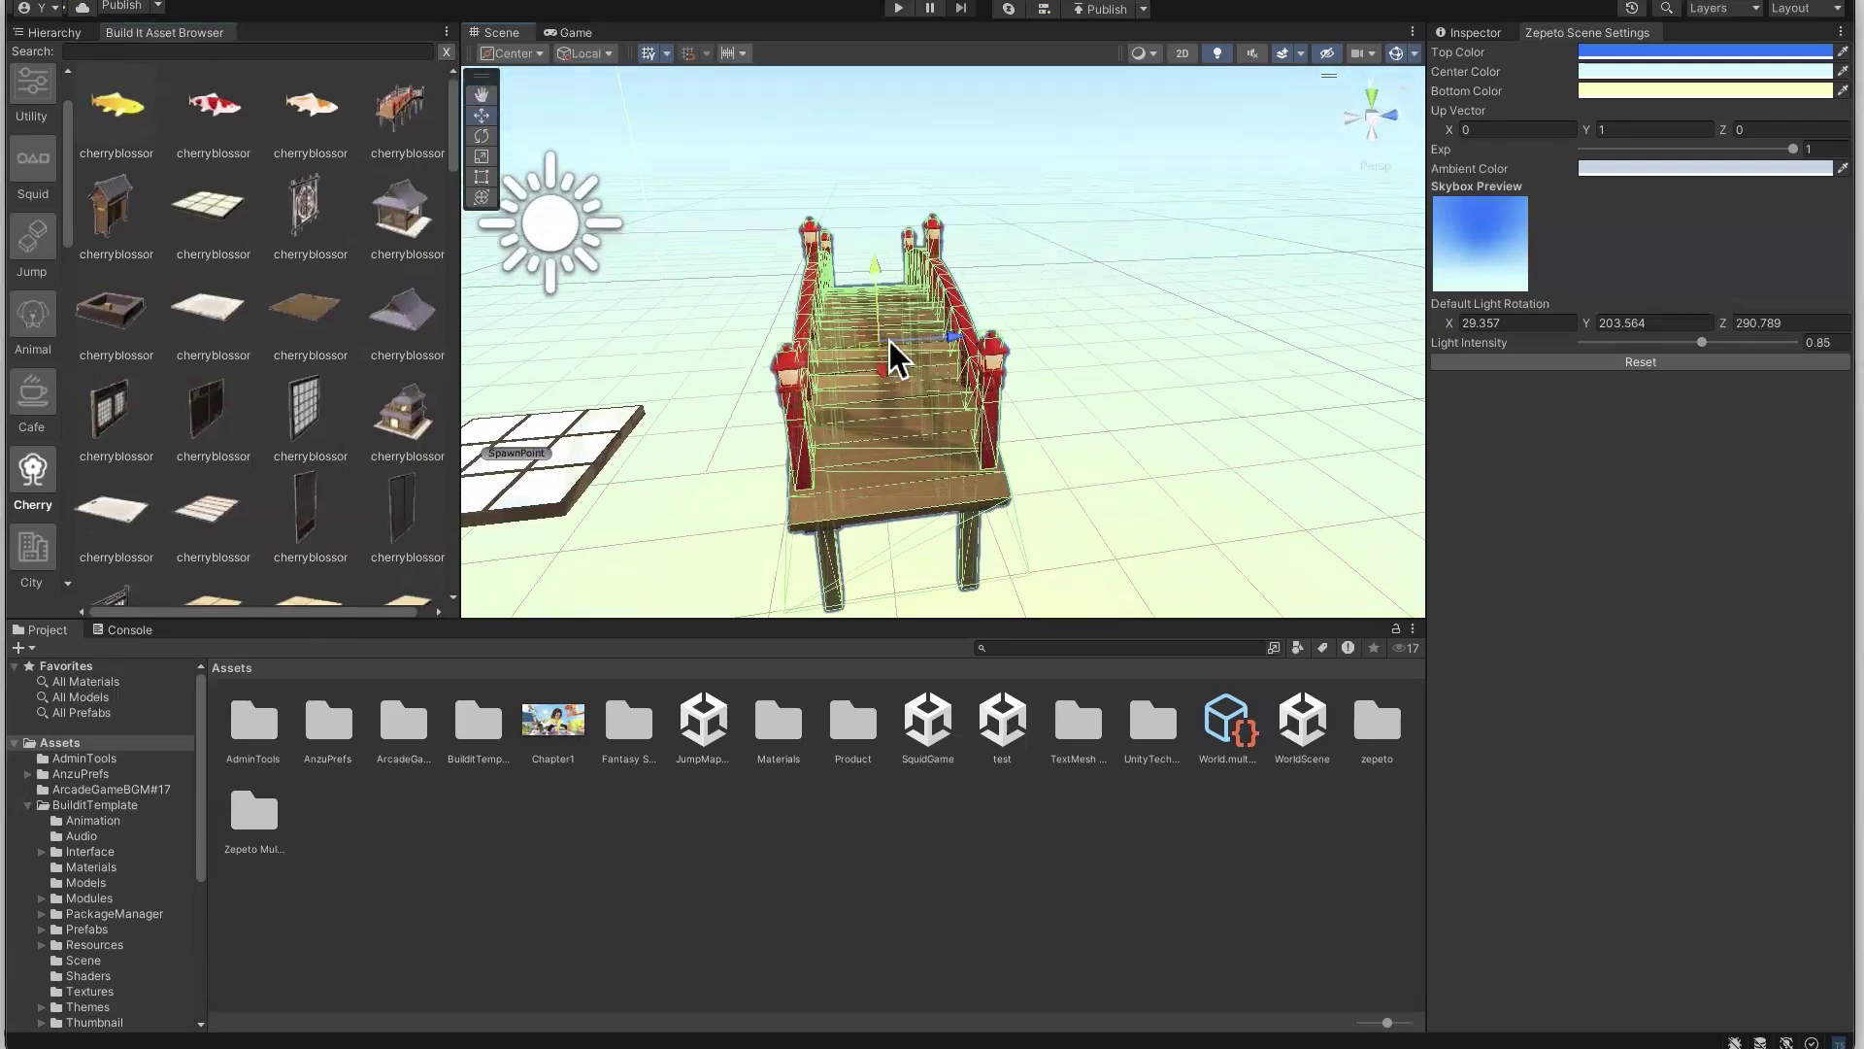
pyautogui.keyDown('alt'); pyautogui.moveTo(949, 374); pyautogui.dragTo(913, 351); pyautogui.keyUp('alt')
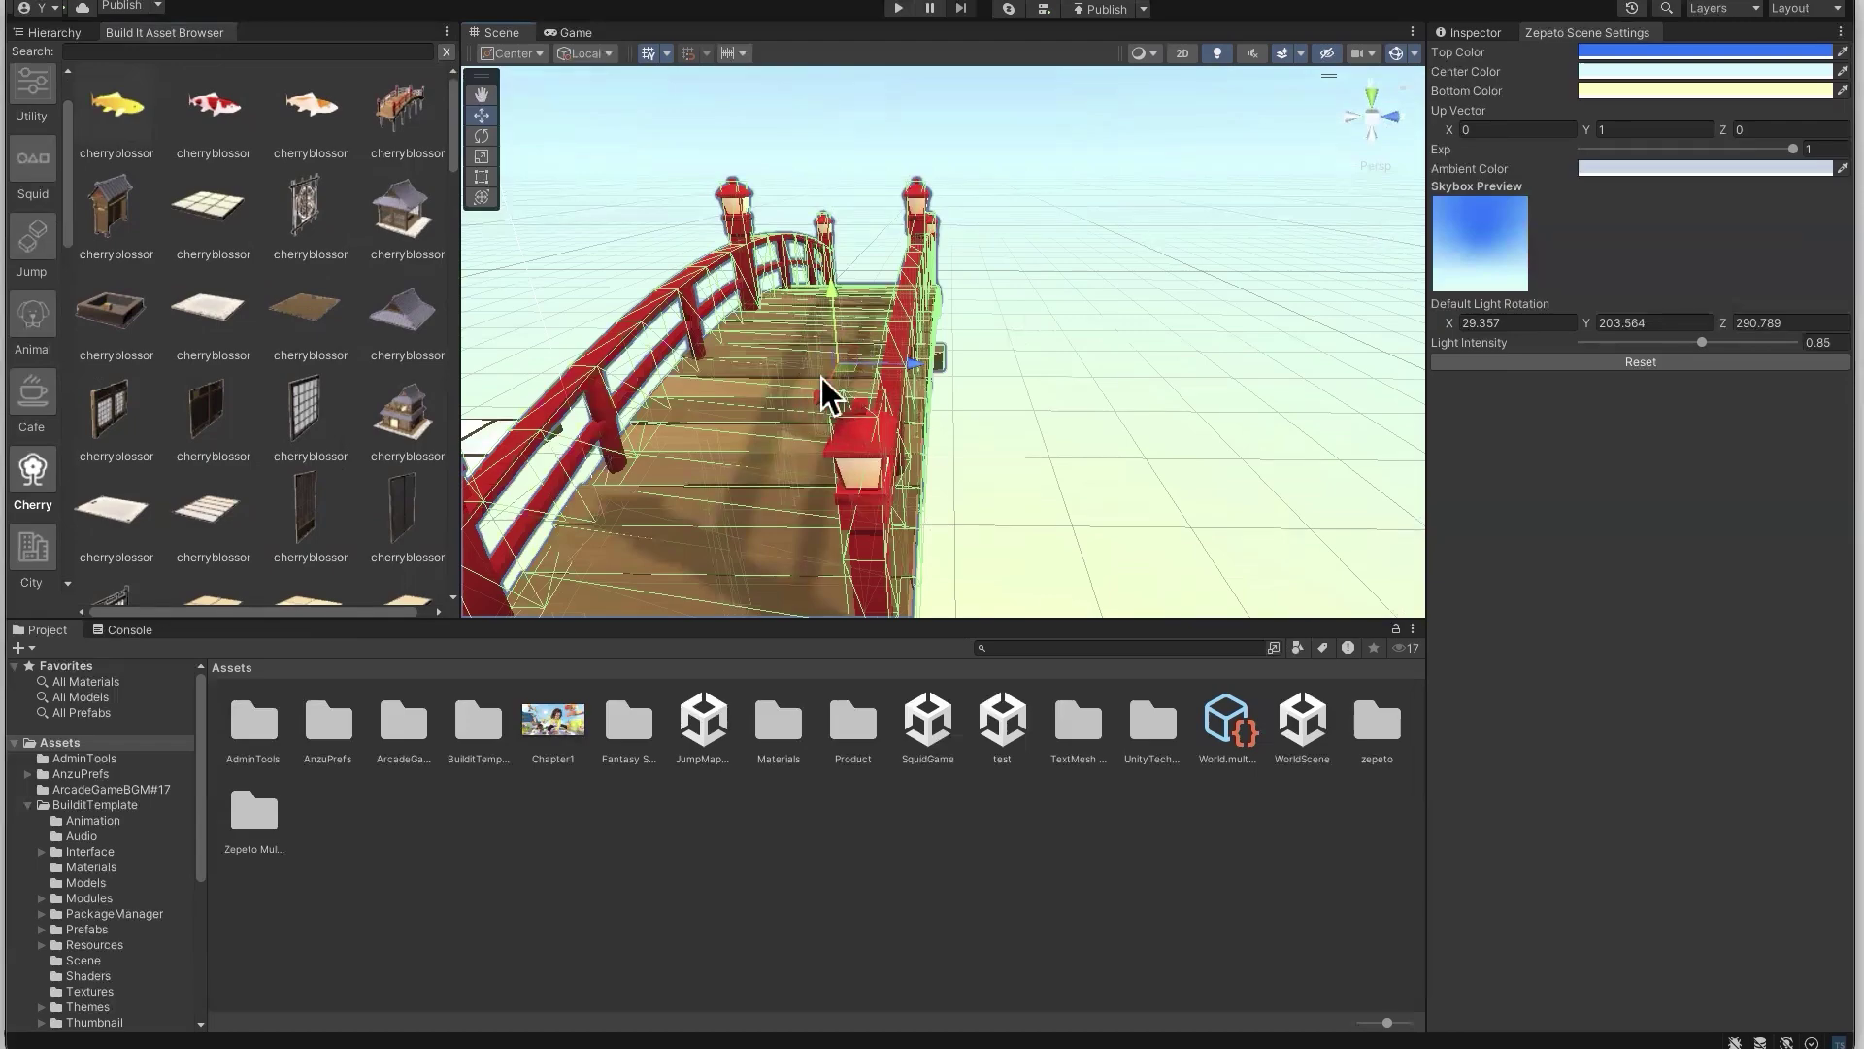
pyautogui.moveTo(832, 392)
pyautogui.keyDown('alt'); pyautogui.mouseDown()
pyautogui.moveTo(883, 404)
pyautogui.moveTo(861, 423)
pyautogui.moveTo(829, 383)
pyautogui.moveTo(820, 410)
pyautogui.moveTo(849, 408)
pyautogui.mouseUp(); pyautogui.keyUp('alt')
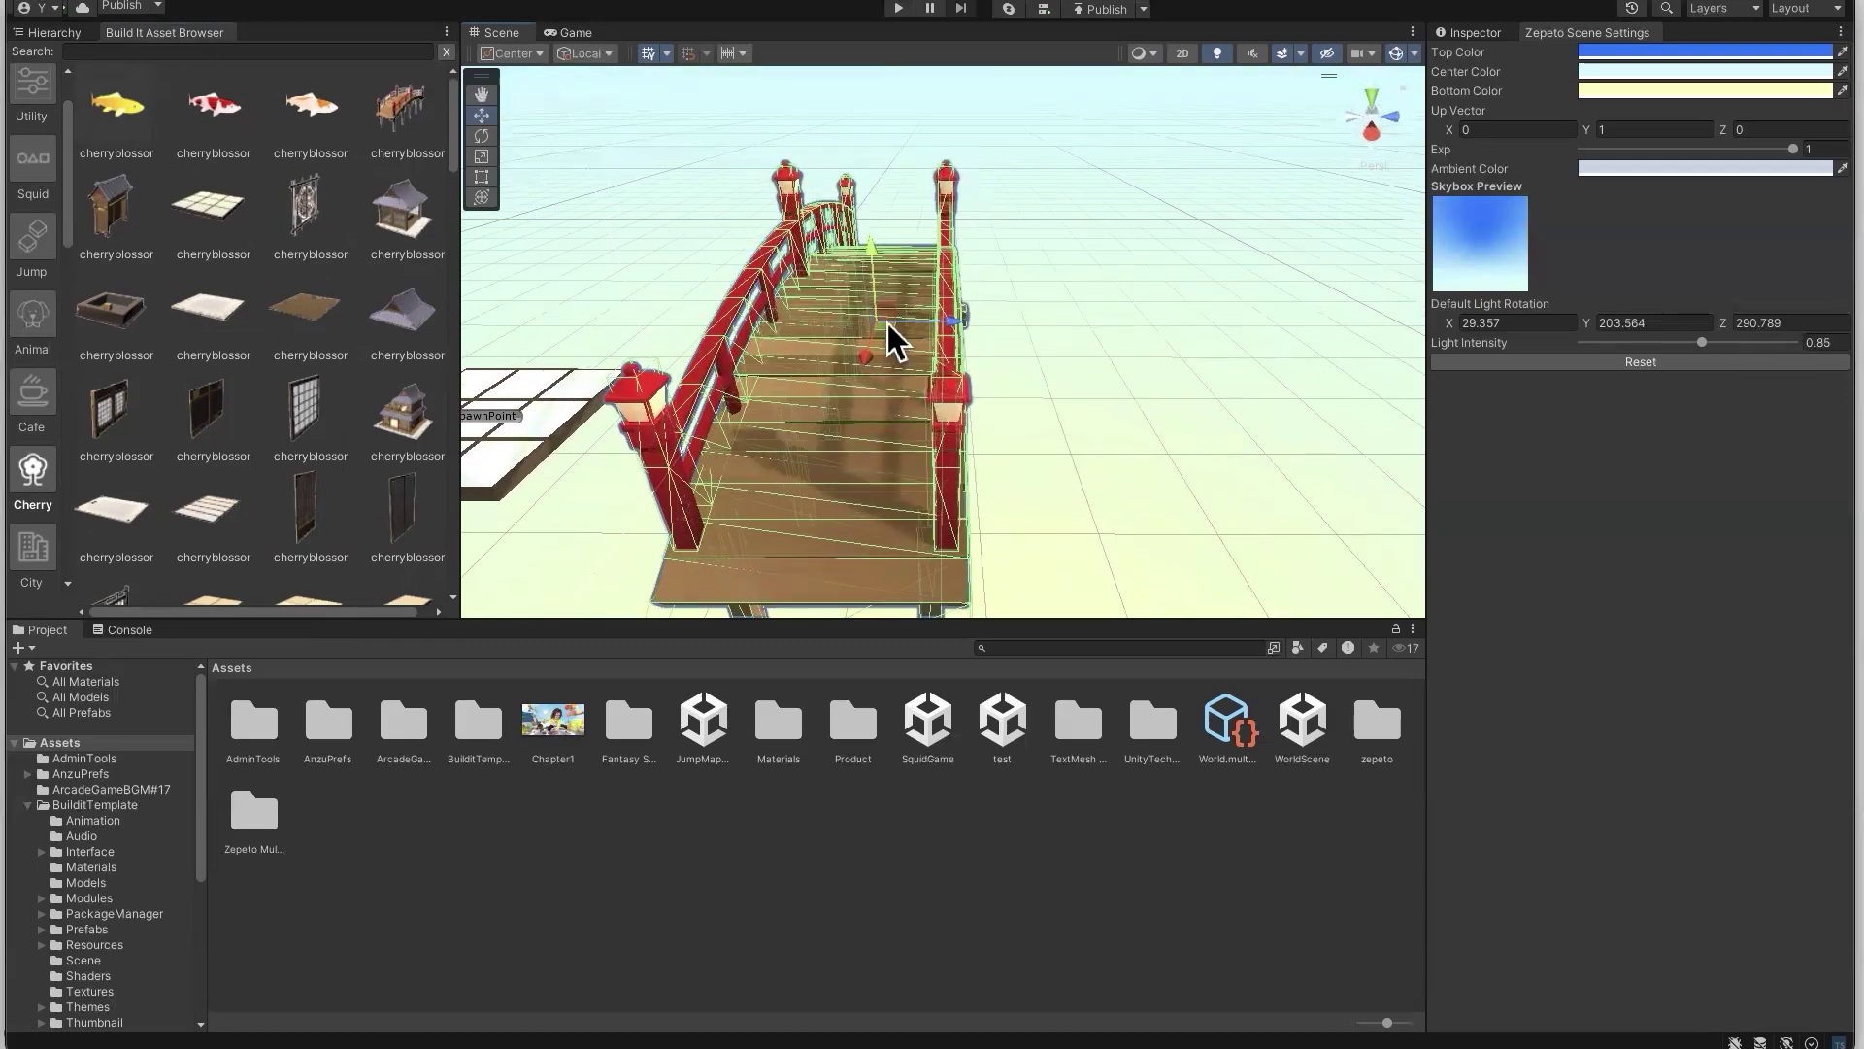
pyautogui.keyDown('alt'); pyautogui.moveTo(910, 340); pyautogui.dragTo(1078, 379); pyautogui.keyUp('alt')
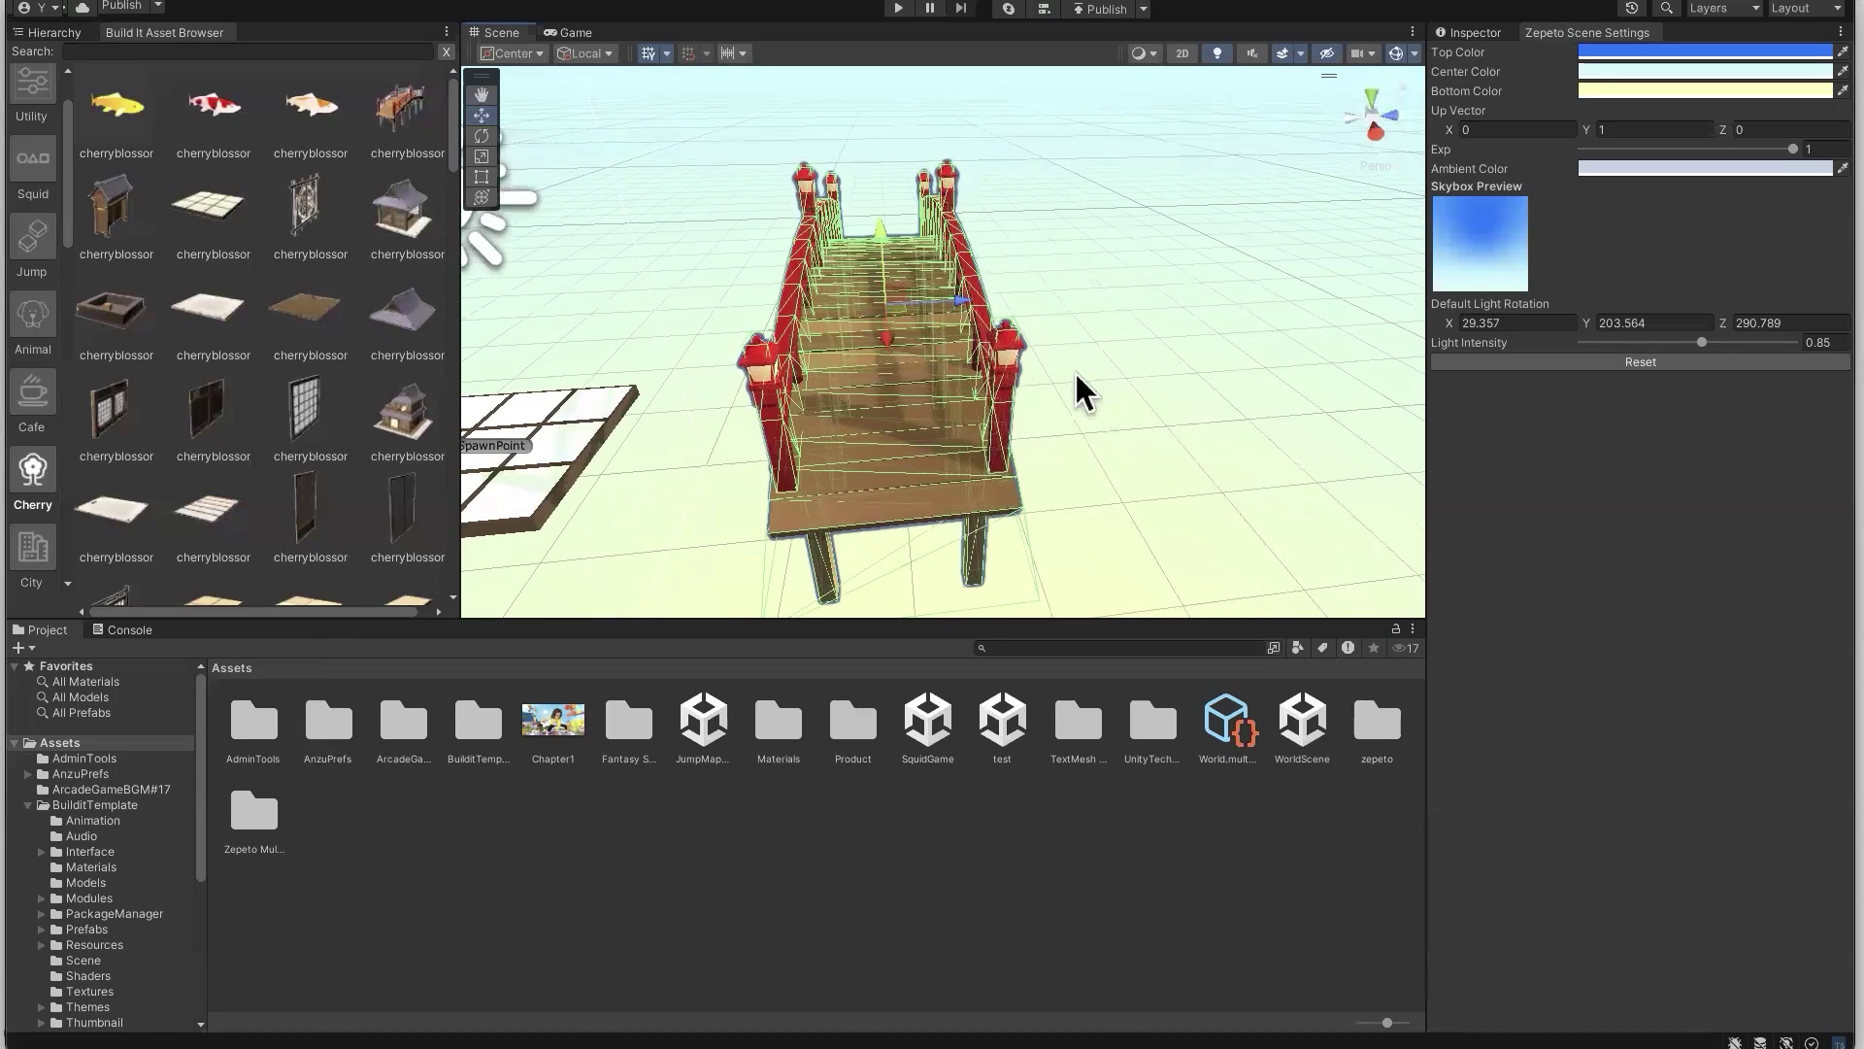
pyautogui.click(479, 138)
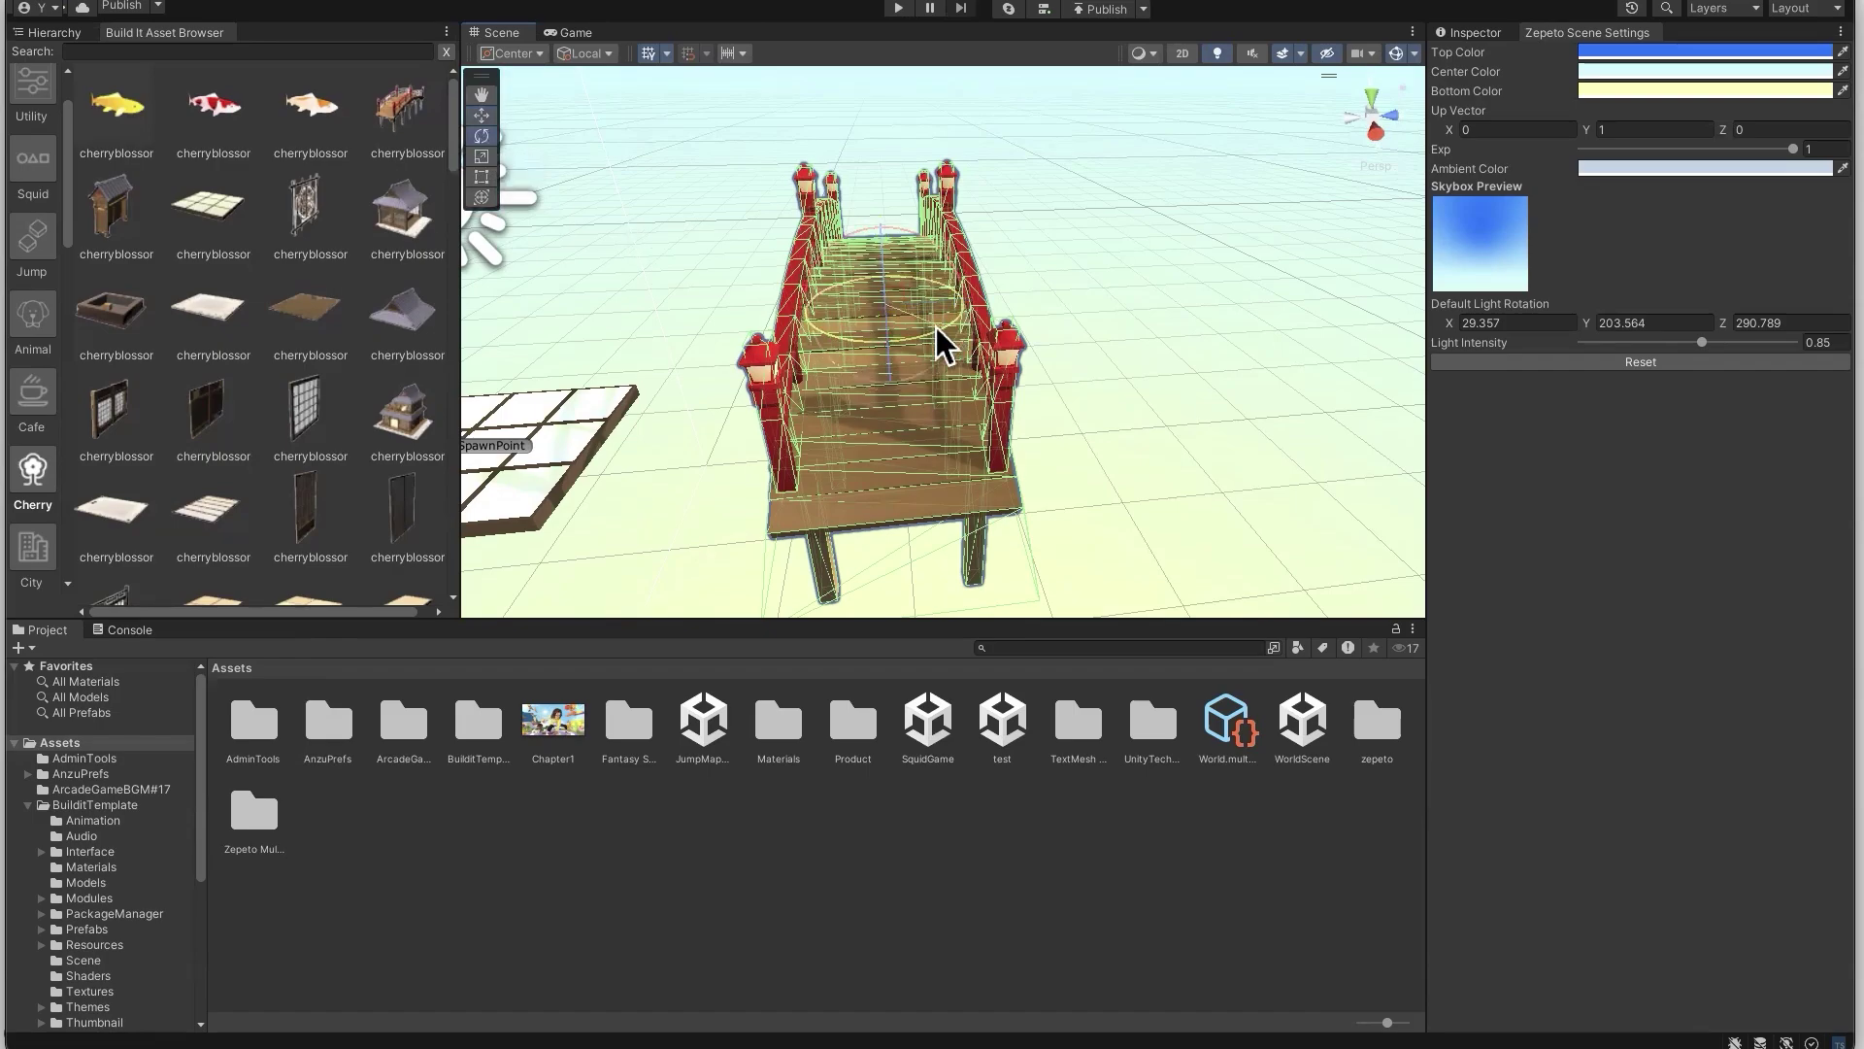
pyautogui.moveTo(936, 328); pyautogui.dragTo(1194, 383, button='right')
pyautogui.moveTo(1002, 300); pyautogui.dragTo(1045, 313, button='right')
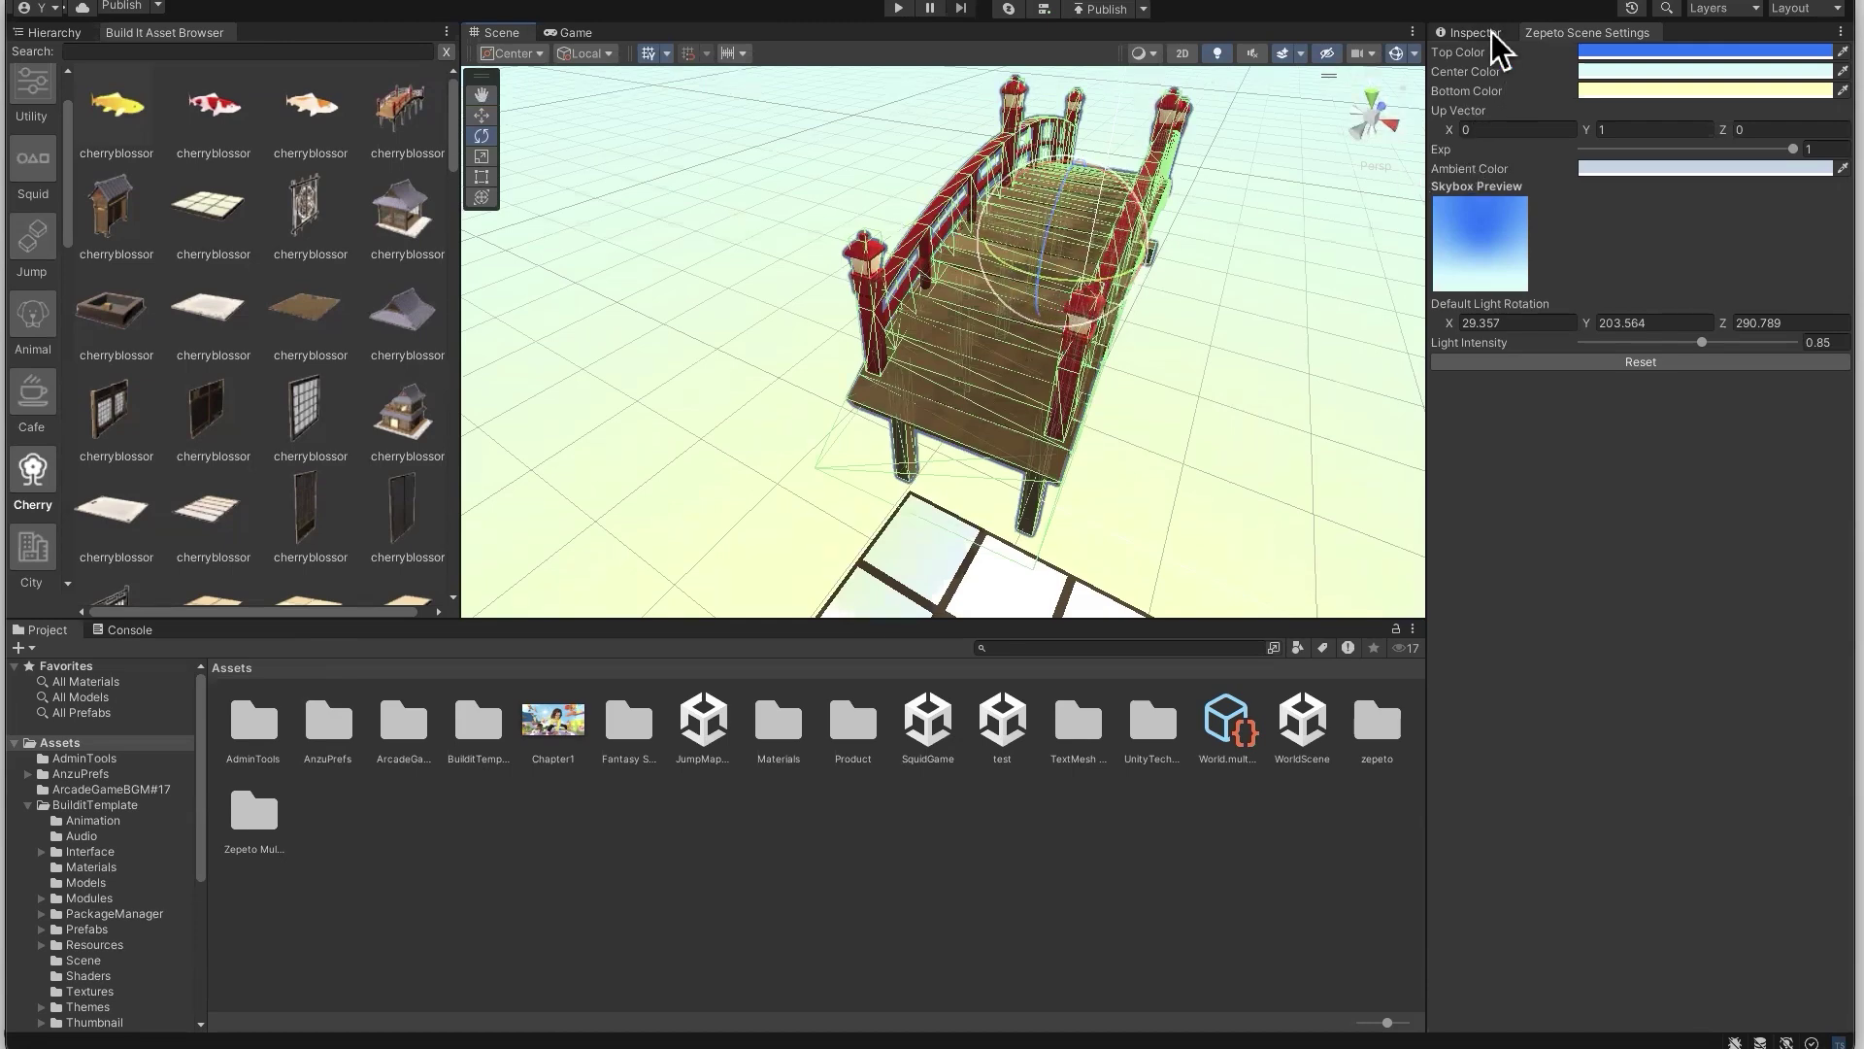
pyautogui.moveTo(1491, 32); pyautogui.dragTo(1293, 120)
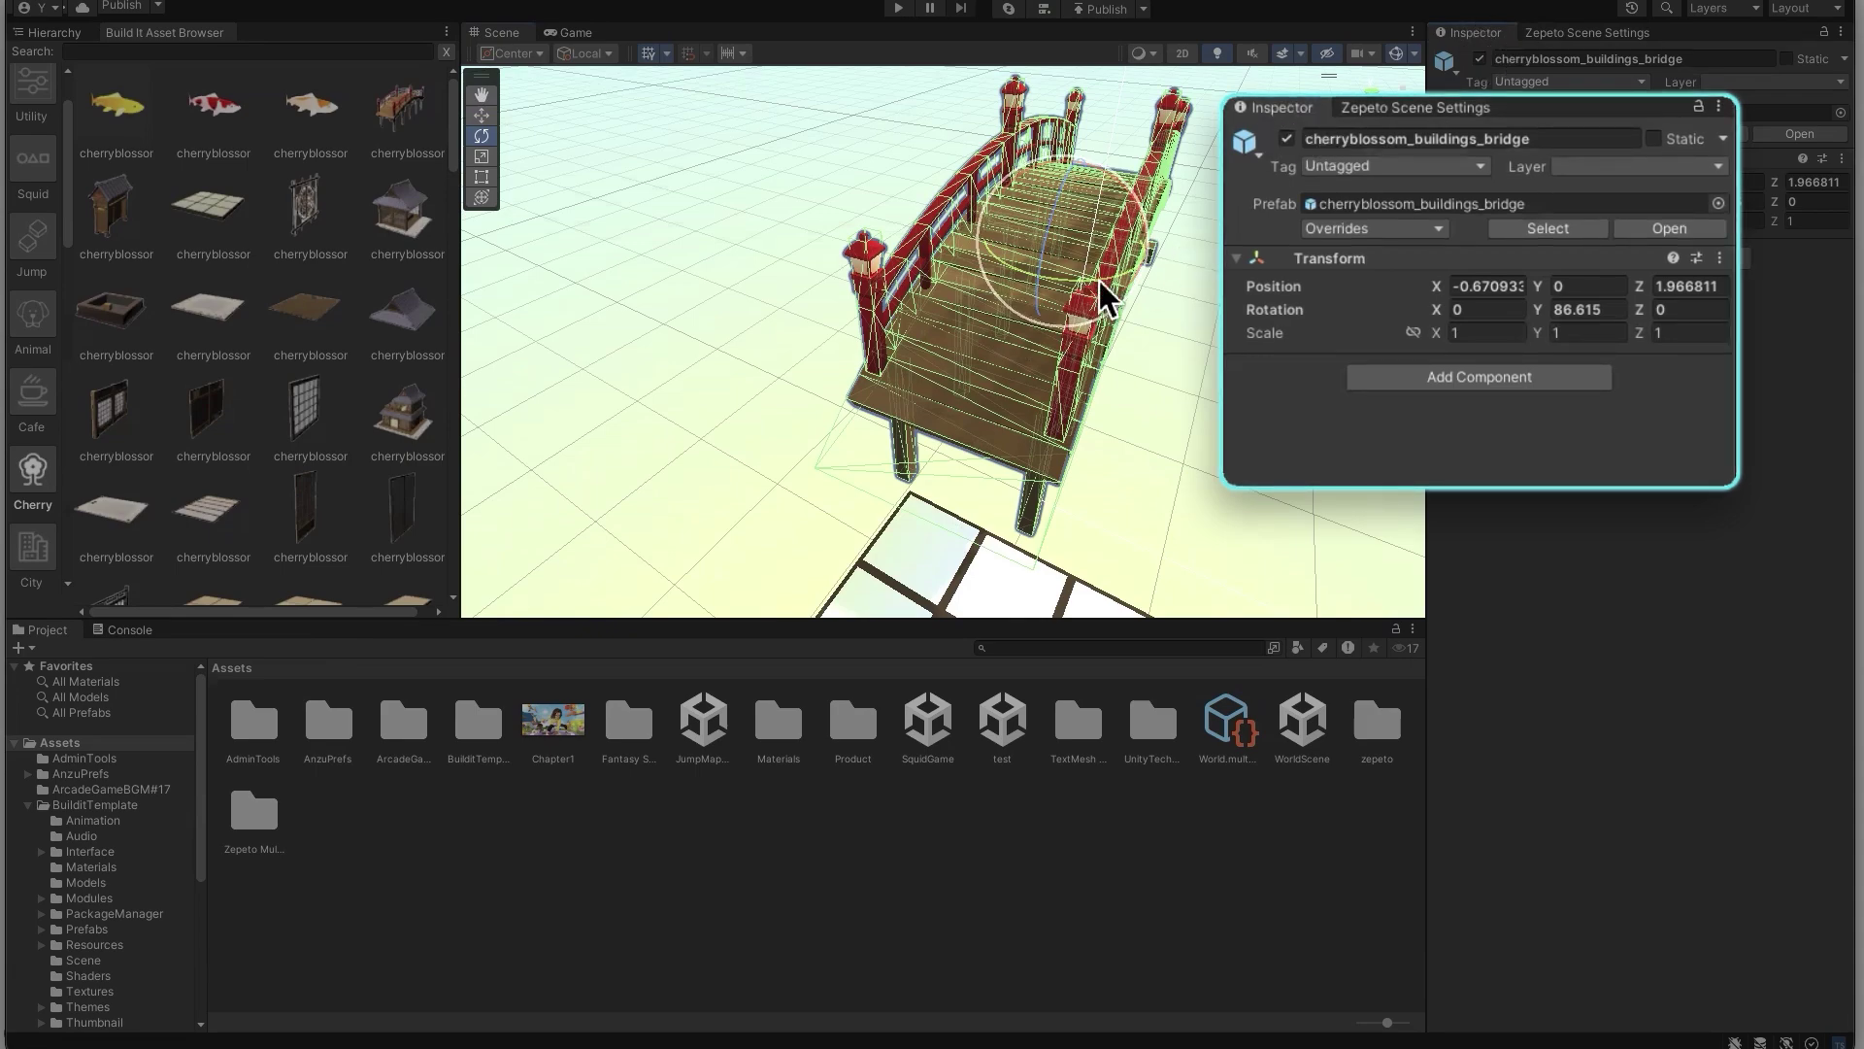
pyautogui.moveTo(1099, 282); pyautogui.dragTo(1018, 260, button='right')
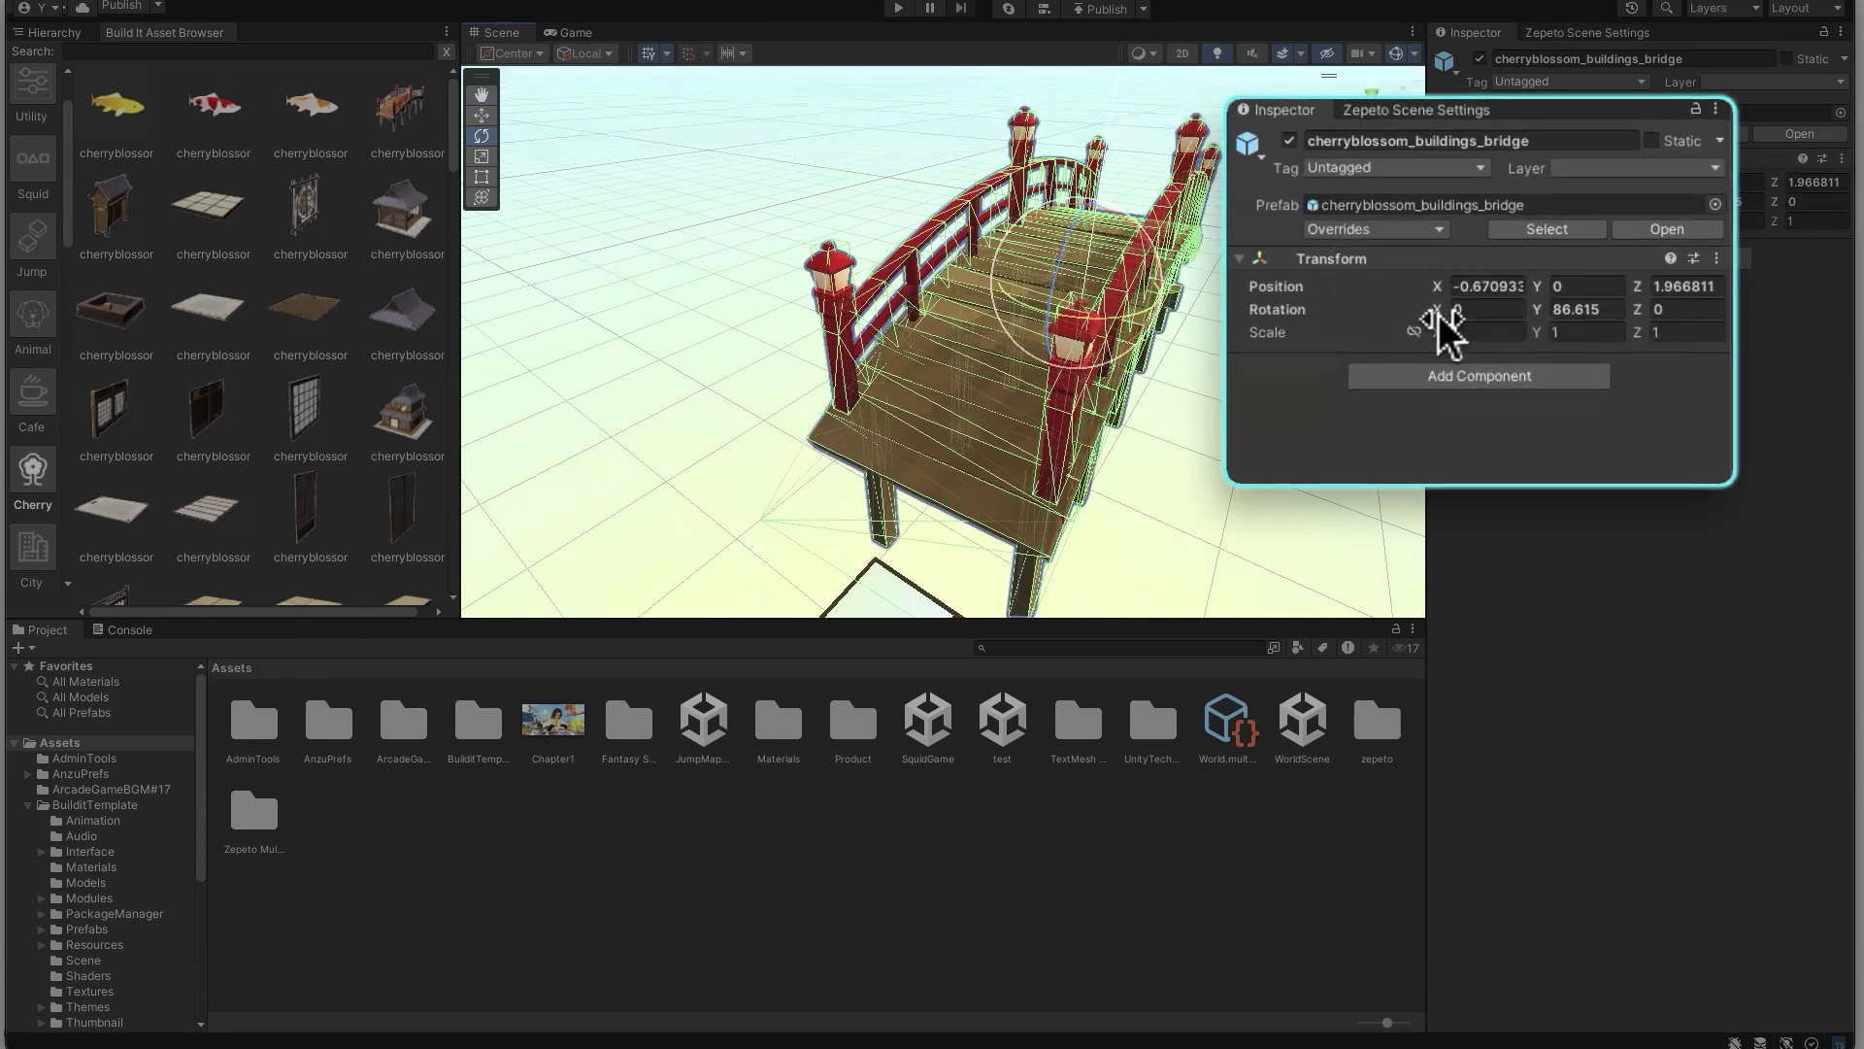
pyautogui.click(1589, 309)
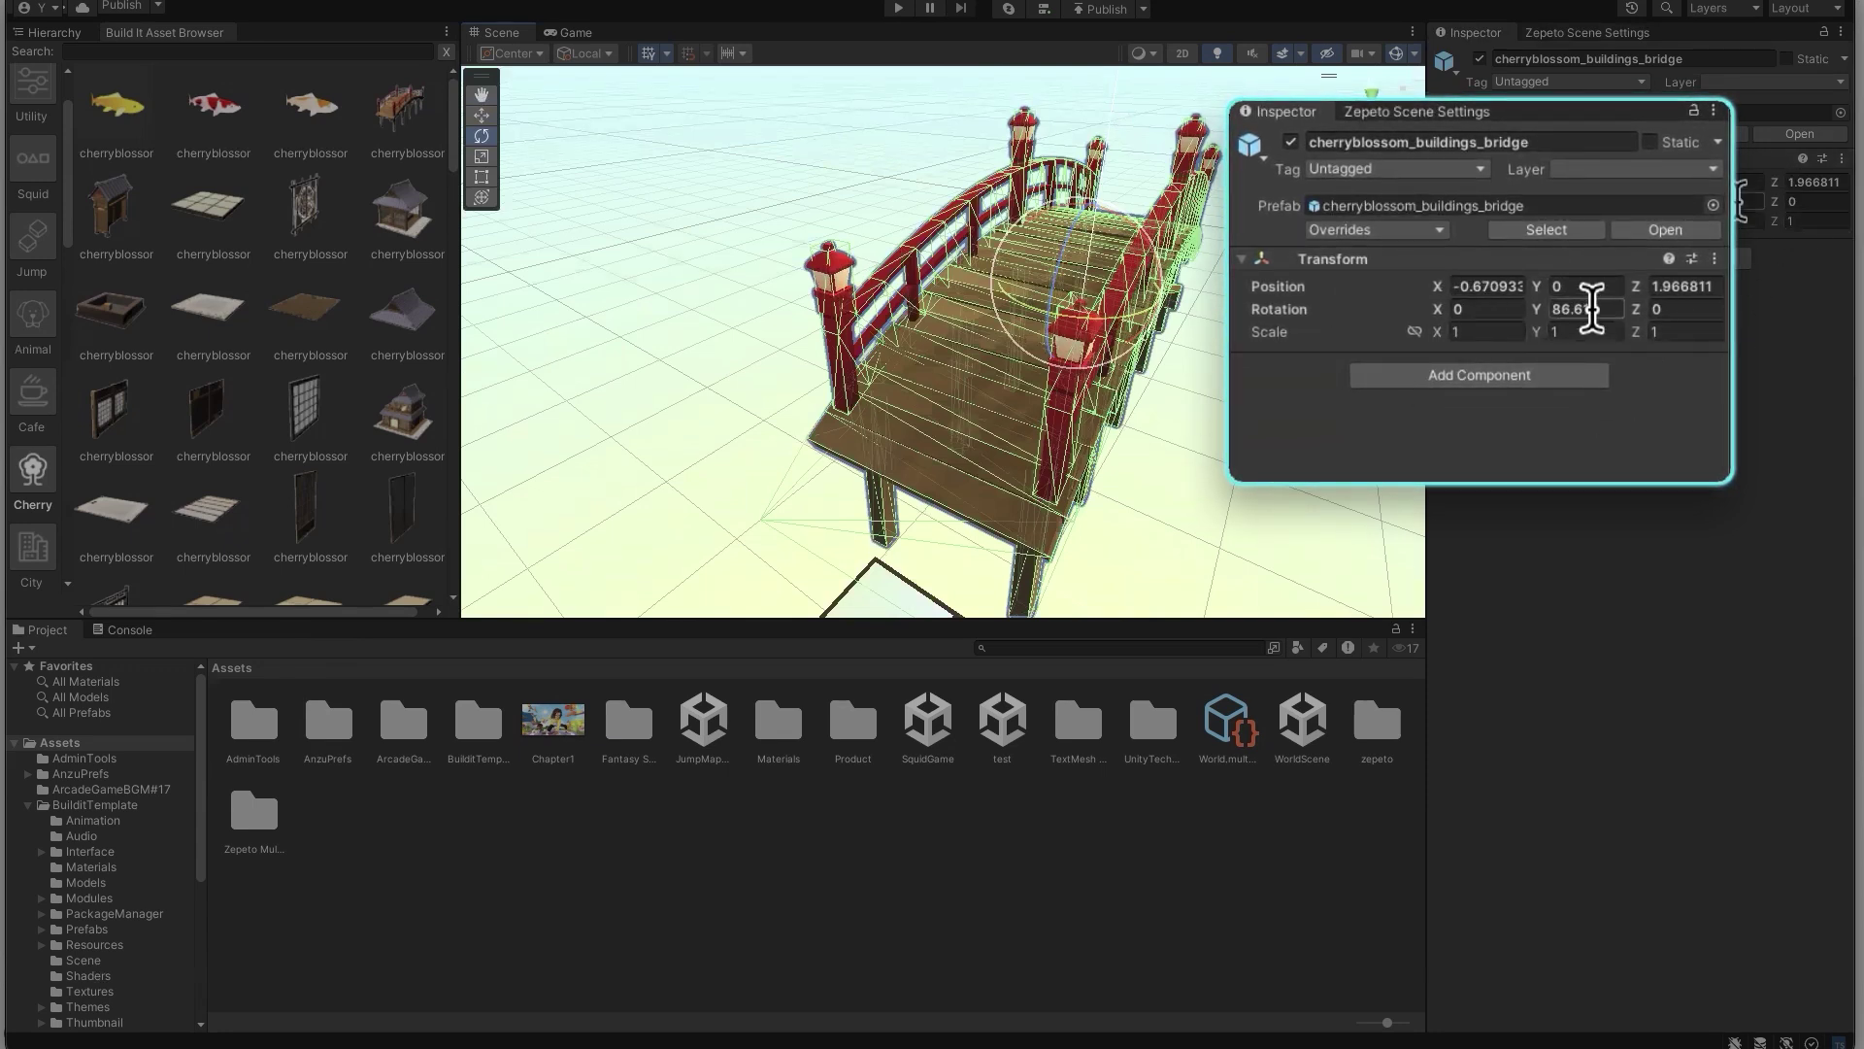
pyautogui.moveTo(1154, 317); pyautogui.dragTo(1165, 369)
pyautogui.click(1583, 311)
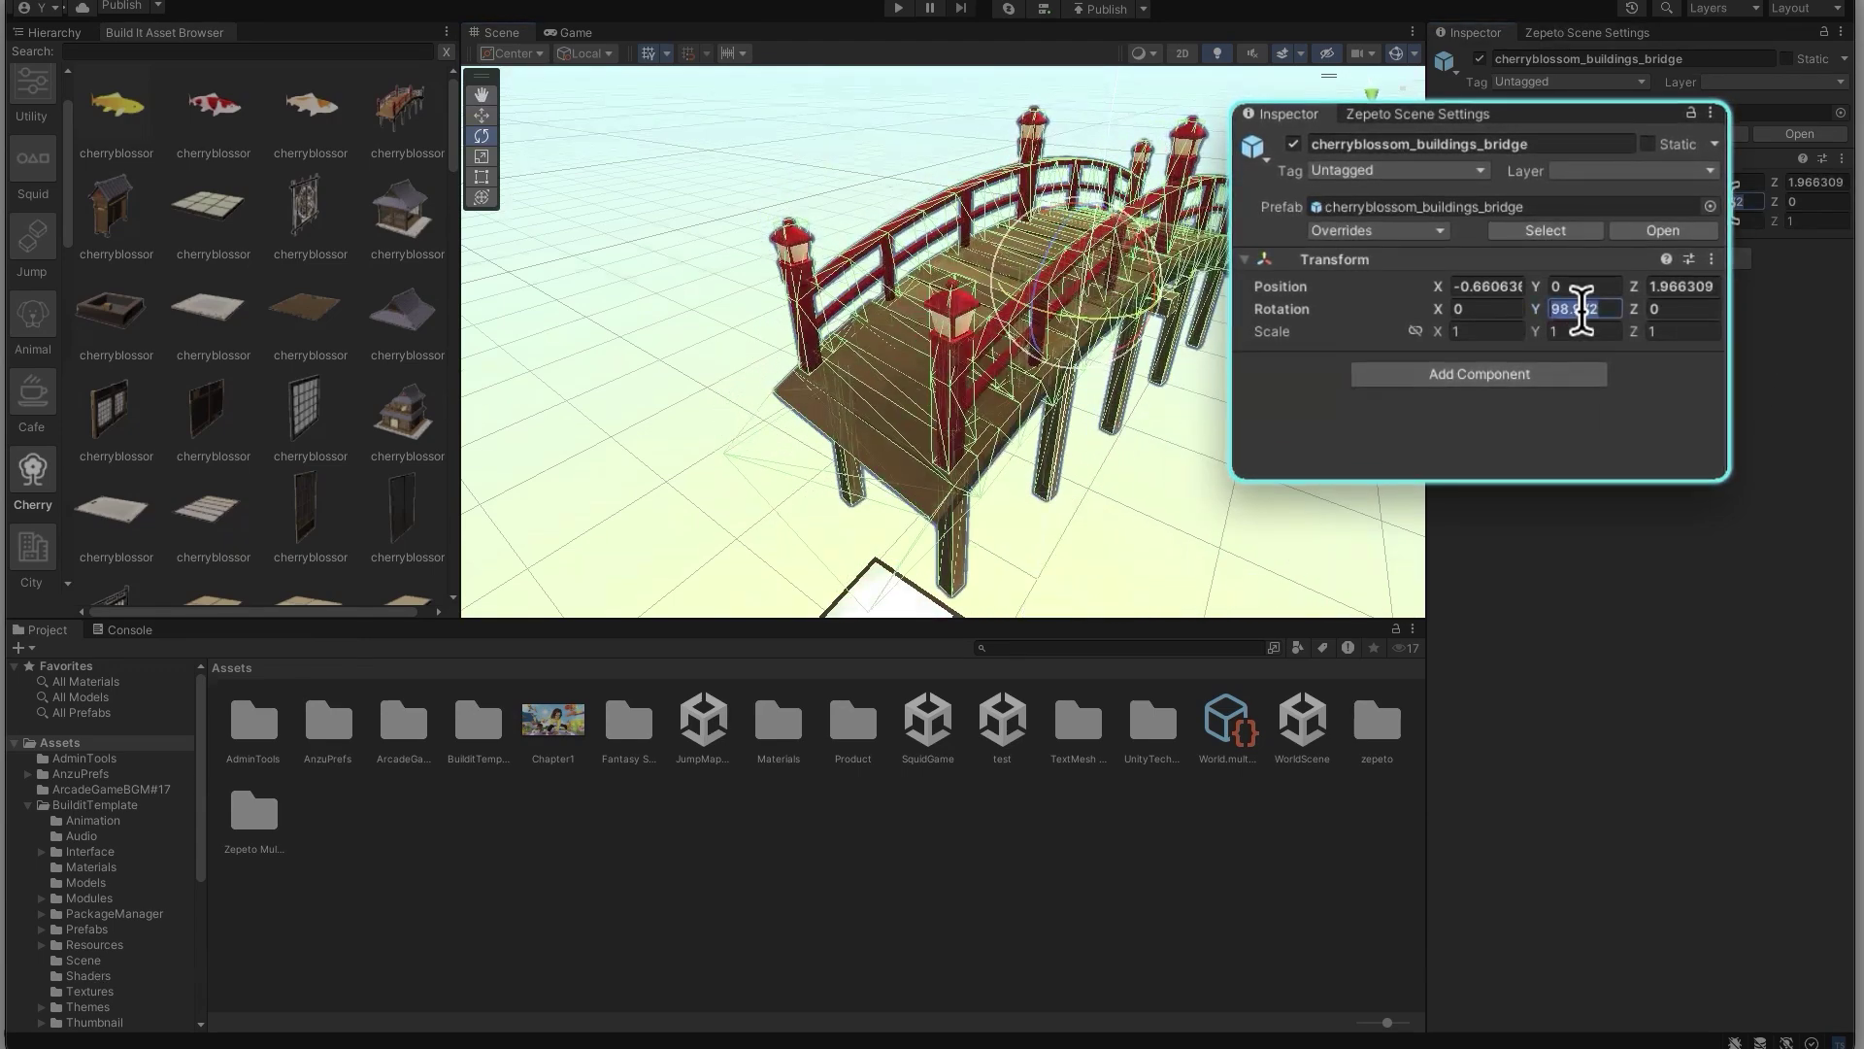
pyautogui.write('90')
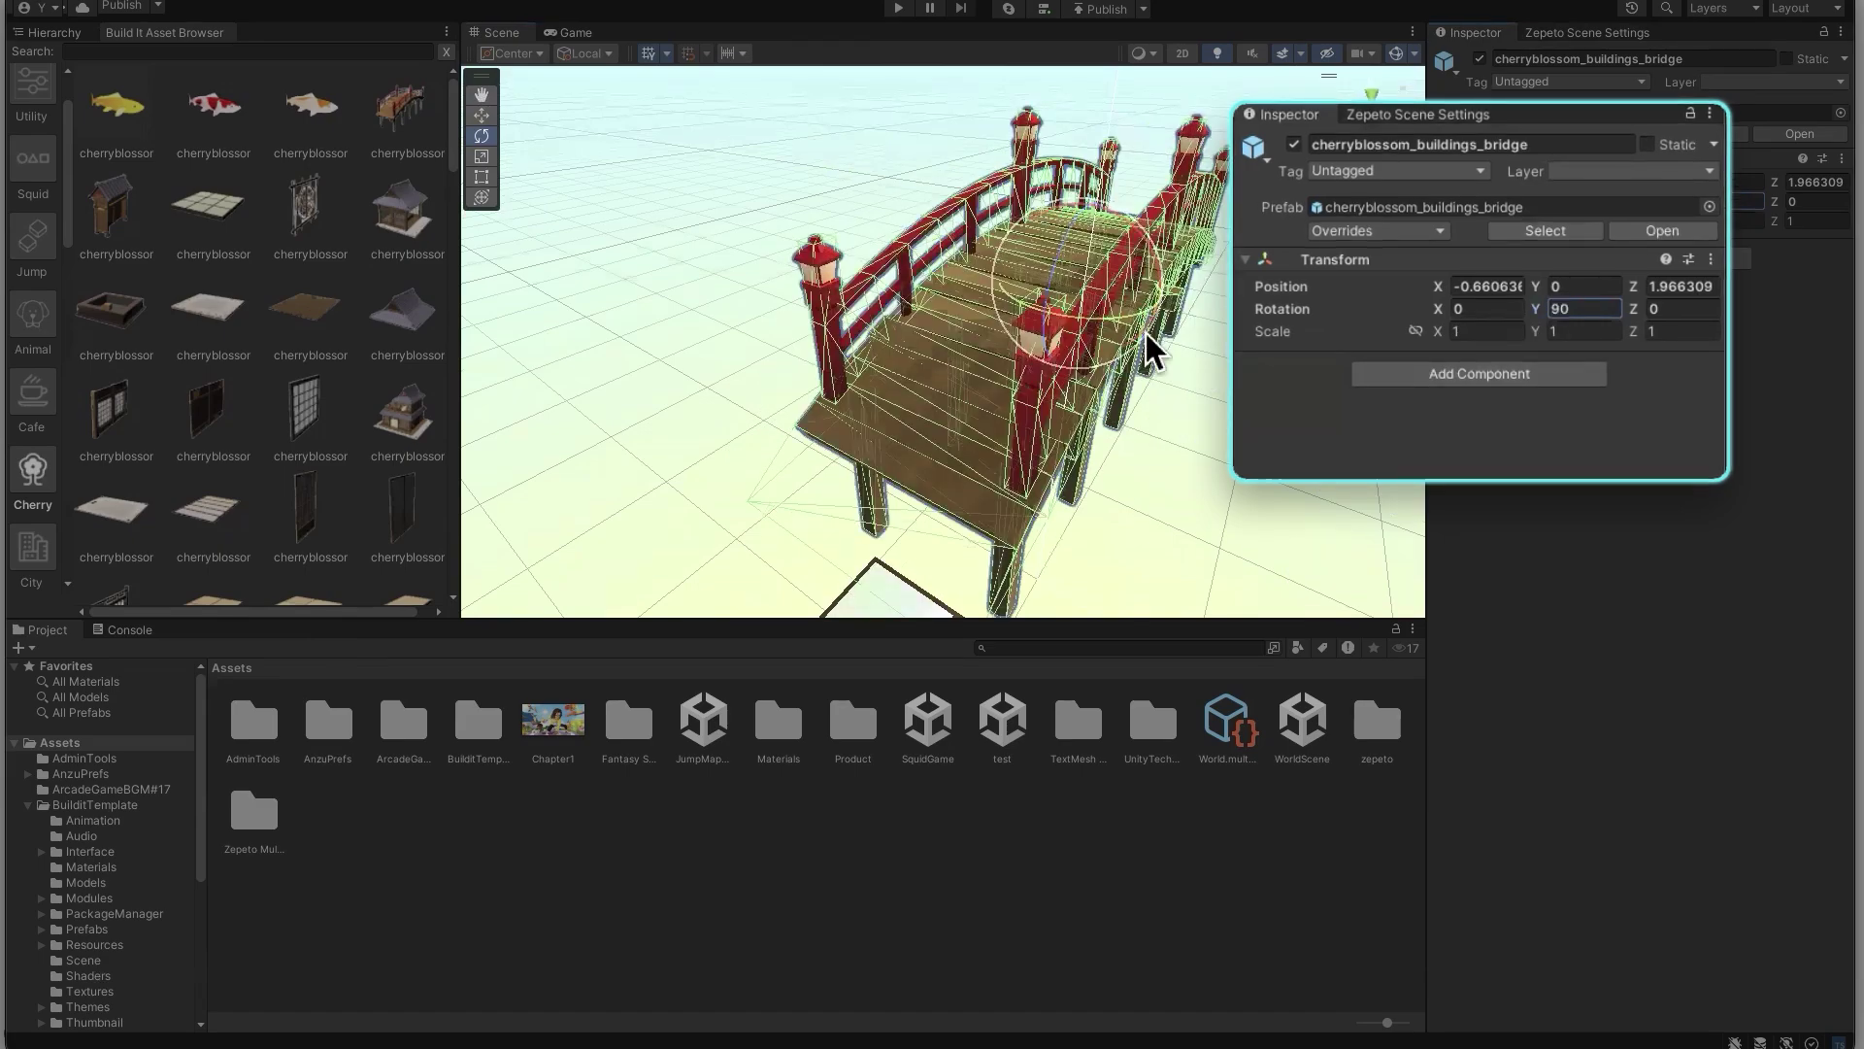
# Move the bridge along the X axis with the Move tool to about X 0.57
pyautogui.press('s')
pyautogui.moveTo(1146, 334); pyautogui.dragTo(1146, 436, button='right')
pyautogui.press('w')
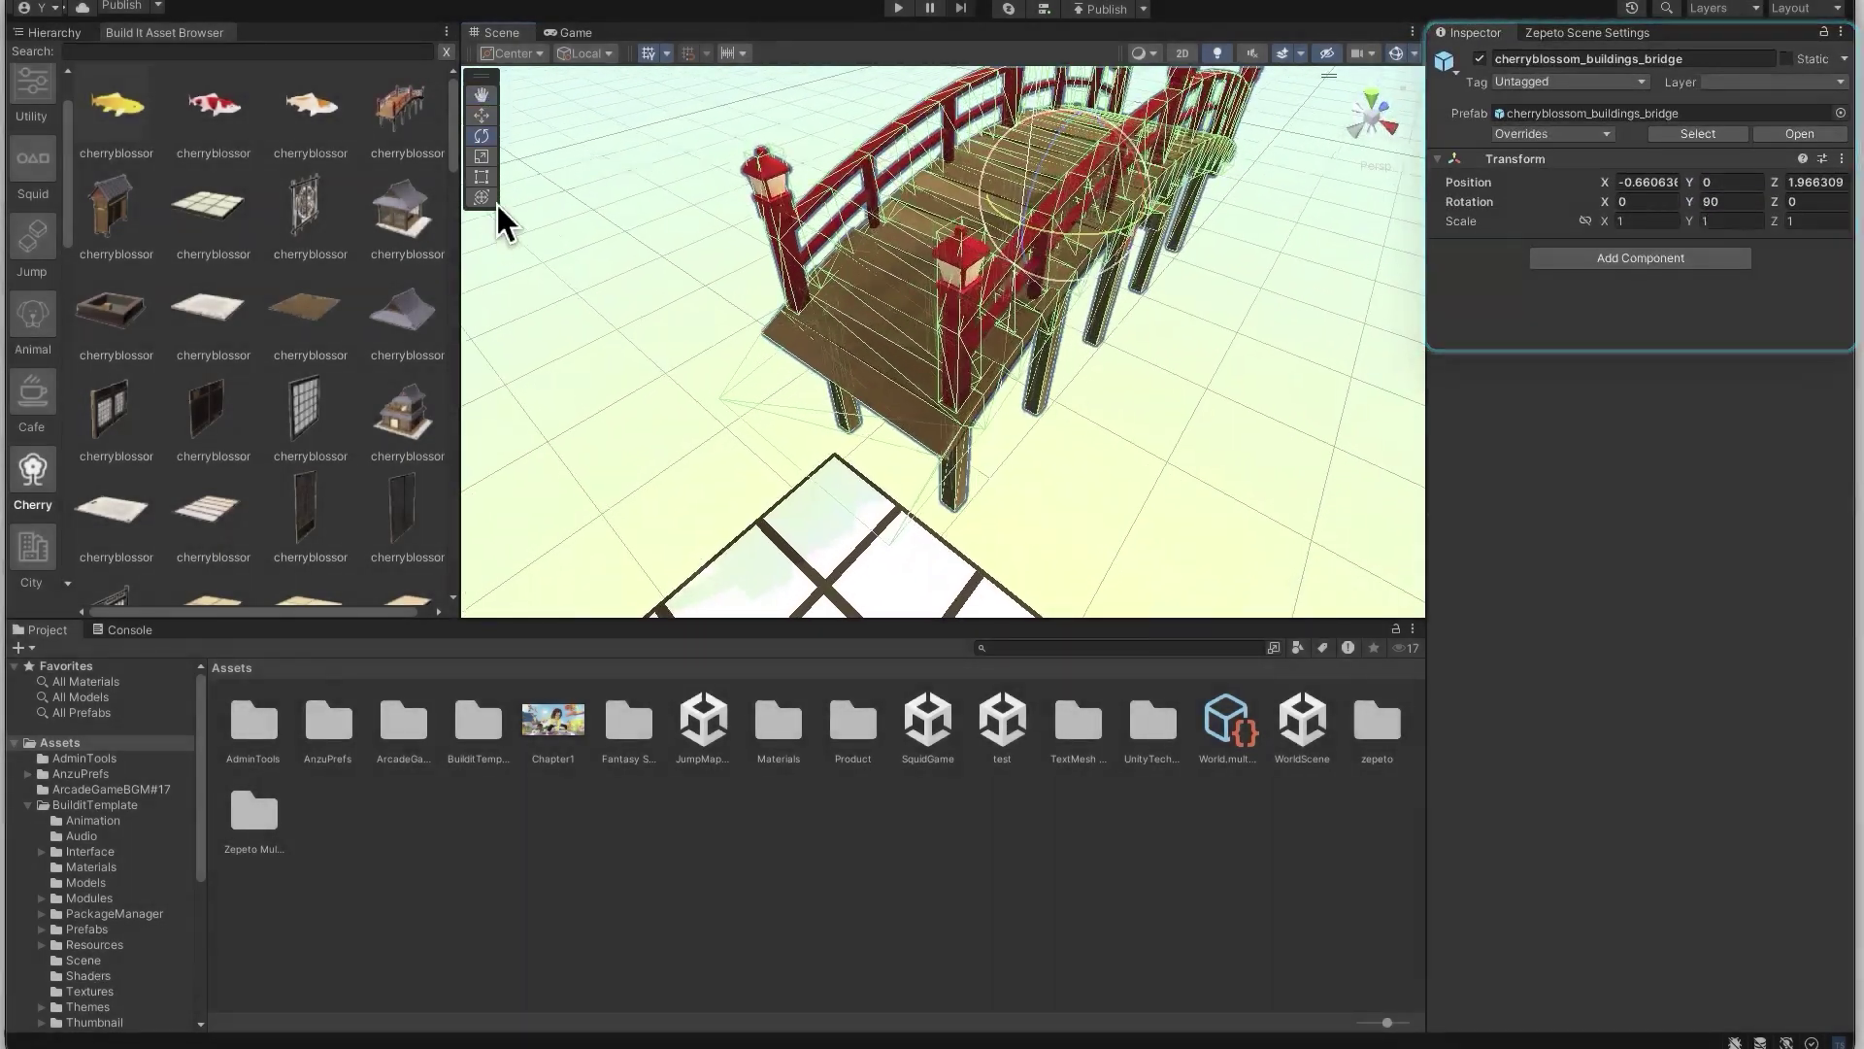
pyautogui.click(480, 119)
pyautogui.press('s')
pyautogui.moveTo(1031, 288); pyautogui.dragTo(1107, 437, button='right')
pyautogui.moveTo(1167, 217); pyautogui.dragTo(1338, 283)
pyautogui.moveTo(1194, 321); pyautogui.dragTo(1068, 416, button='right')
pyautogui.press('s')
pyautogui.press('w')
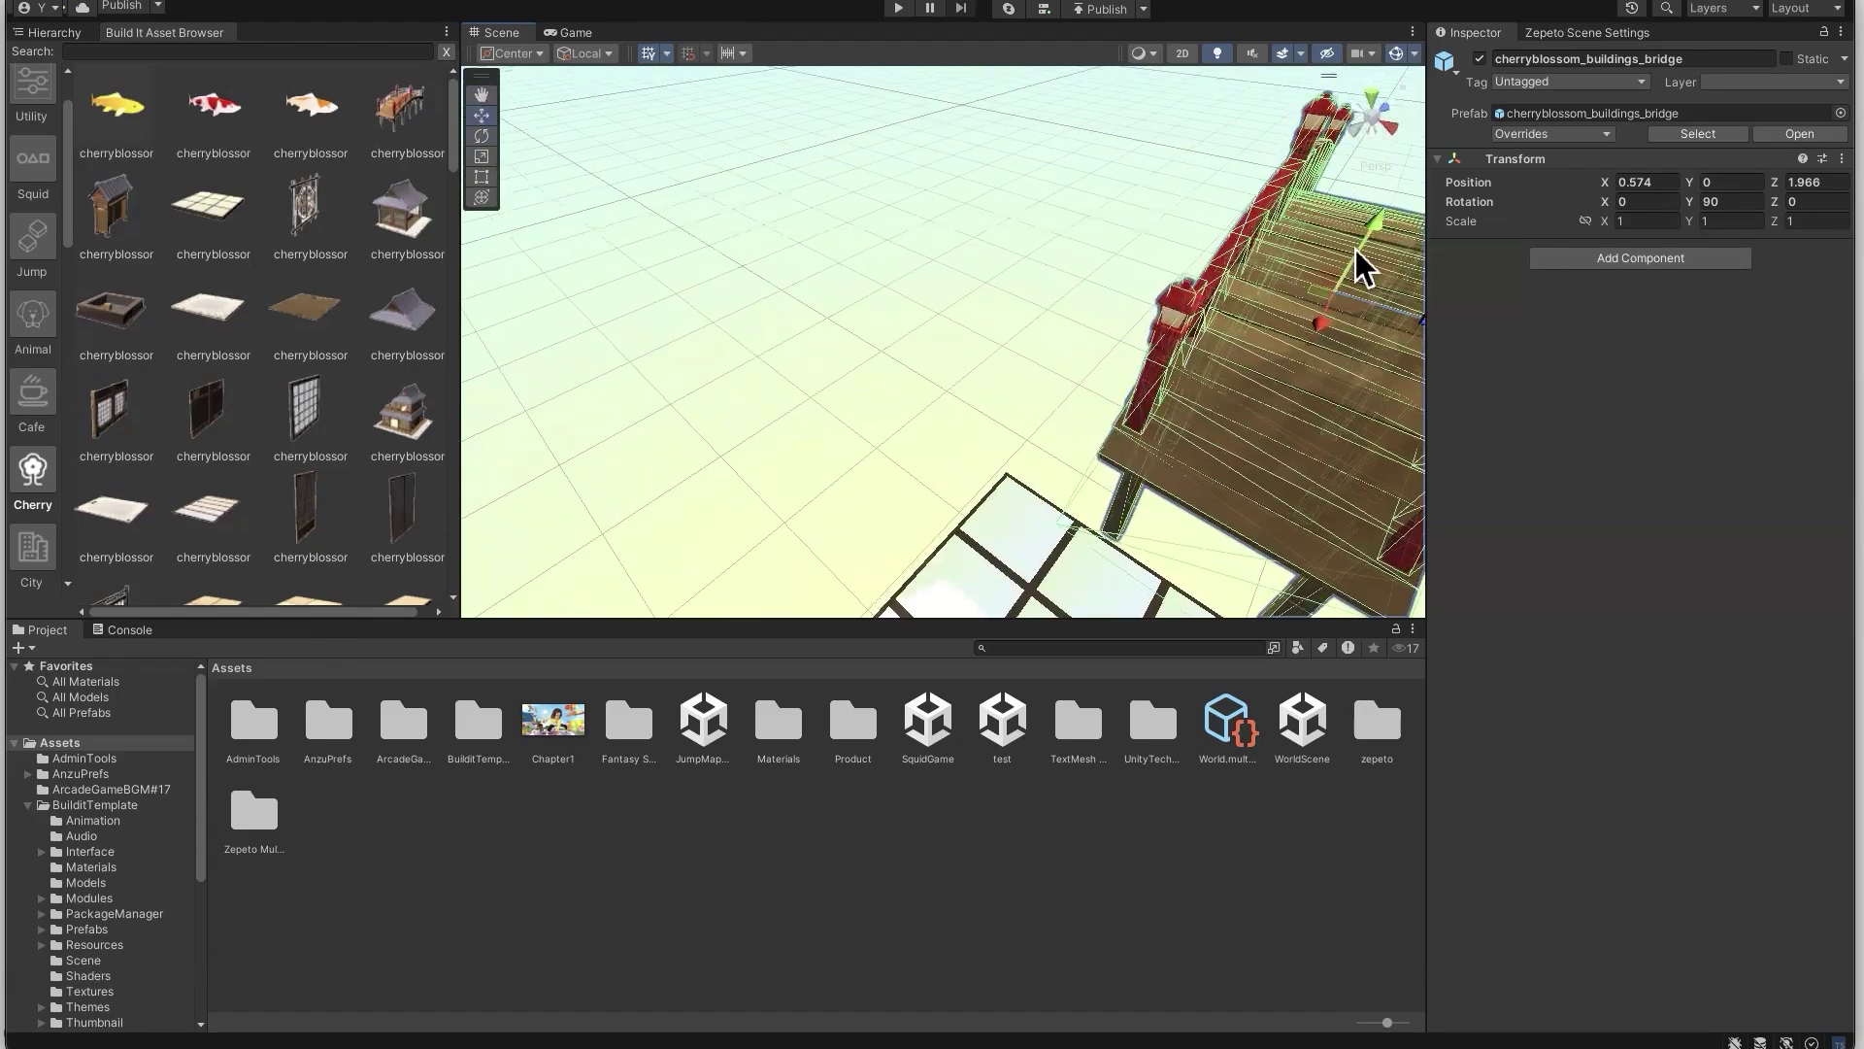
# Lower the bridge to about Y -0.7 and line up its near end with the edge of the tiled floor
pyautogui.moveTo(1355, 248); pyautogui.dragTo(1322, 318)
pyautogui.moveTo(1322, 319); pyautogui.dragTo(1128, 317, button='right')
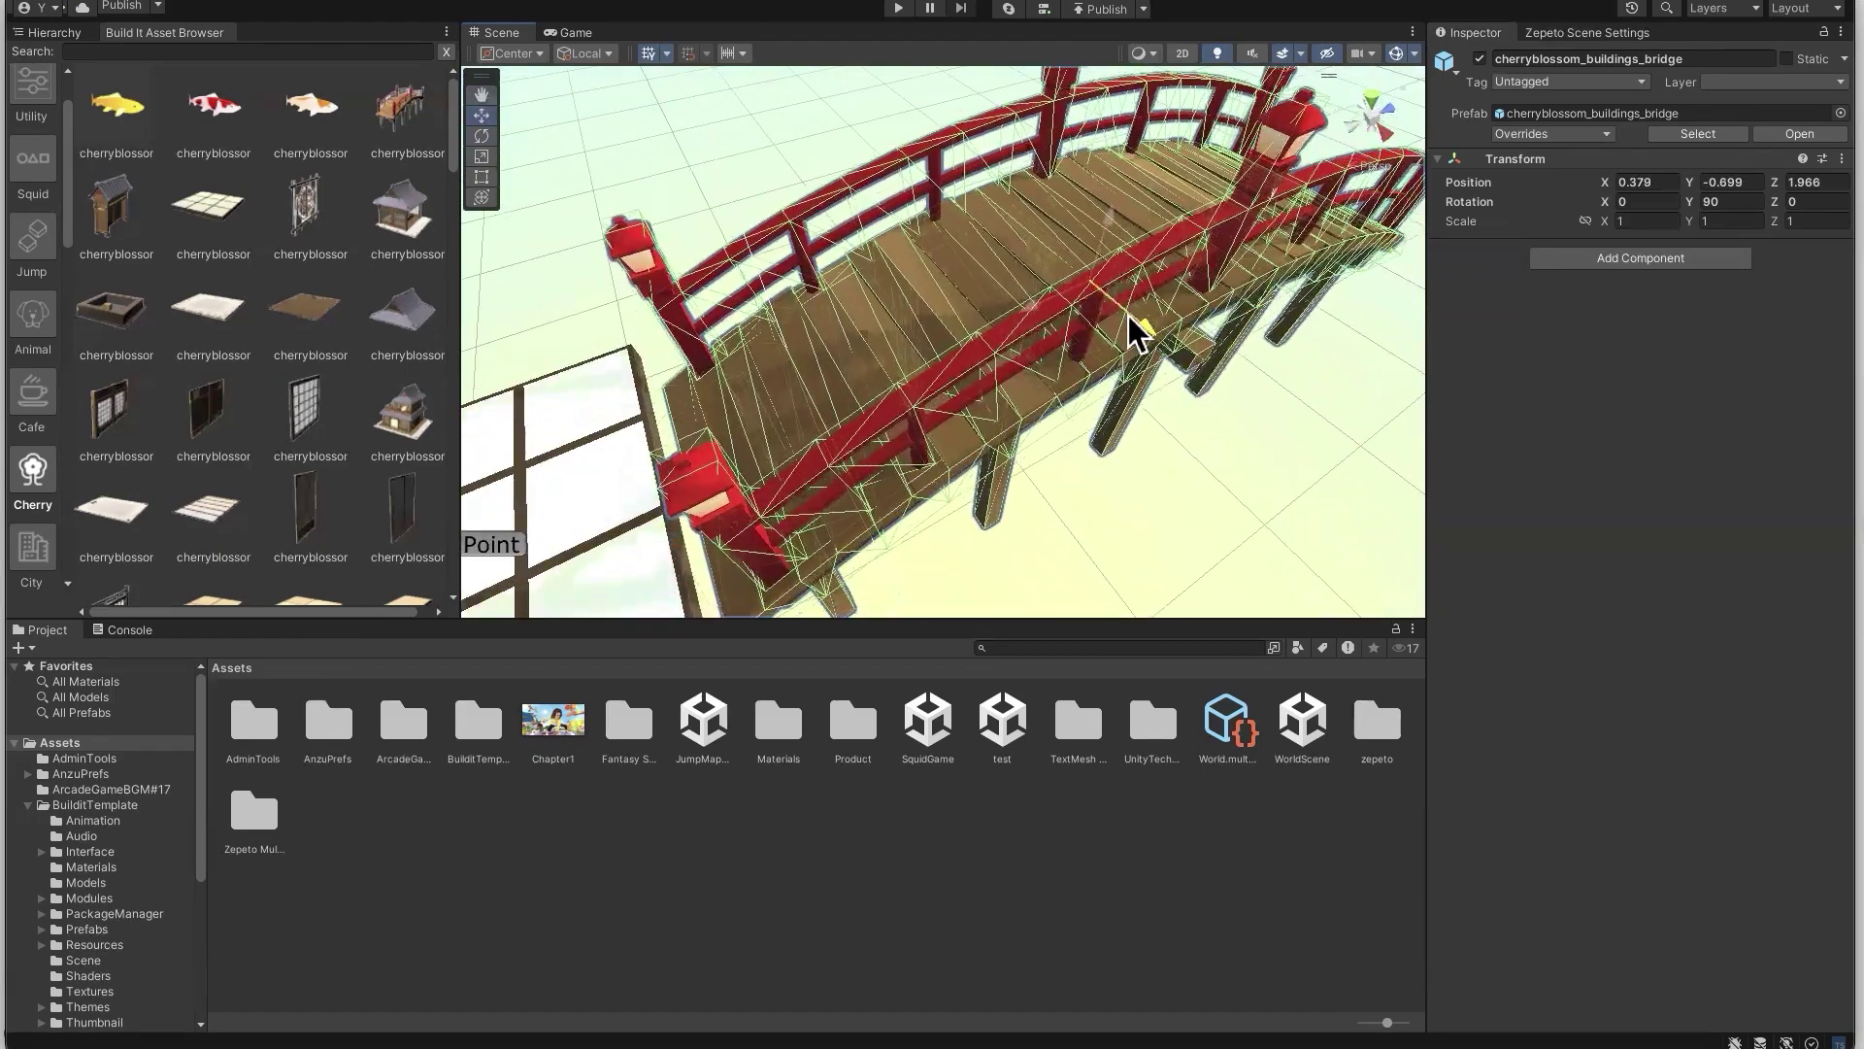
pyautogui.moveTo(1129, 317); pyautogui.dragTo(1043, 270)
pyautogui.moveTo(1043, 270); pyautogui.dragTo(1126, 429, button='right')
pyautogui.click(1202, 466)
pyautogui.moveTo(1202, 466); pyautogui.dragTo(959, 513, button='right')
pyautogui.press('w')
pyautogui.moveTo(1138, 361)
pyautogui.mouseDown(button='right')
pyautogui.moveTo(1177, 259)
pyautogui.moveTo(1107, 300)
pyautogui.moveTo(1110, 404)
pyautogui.moveTo(1109, 367)
pyautogui.mouseUp(button='right')
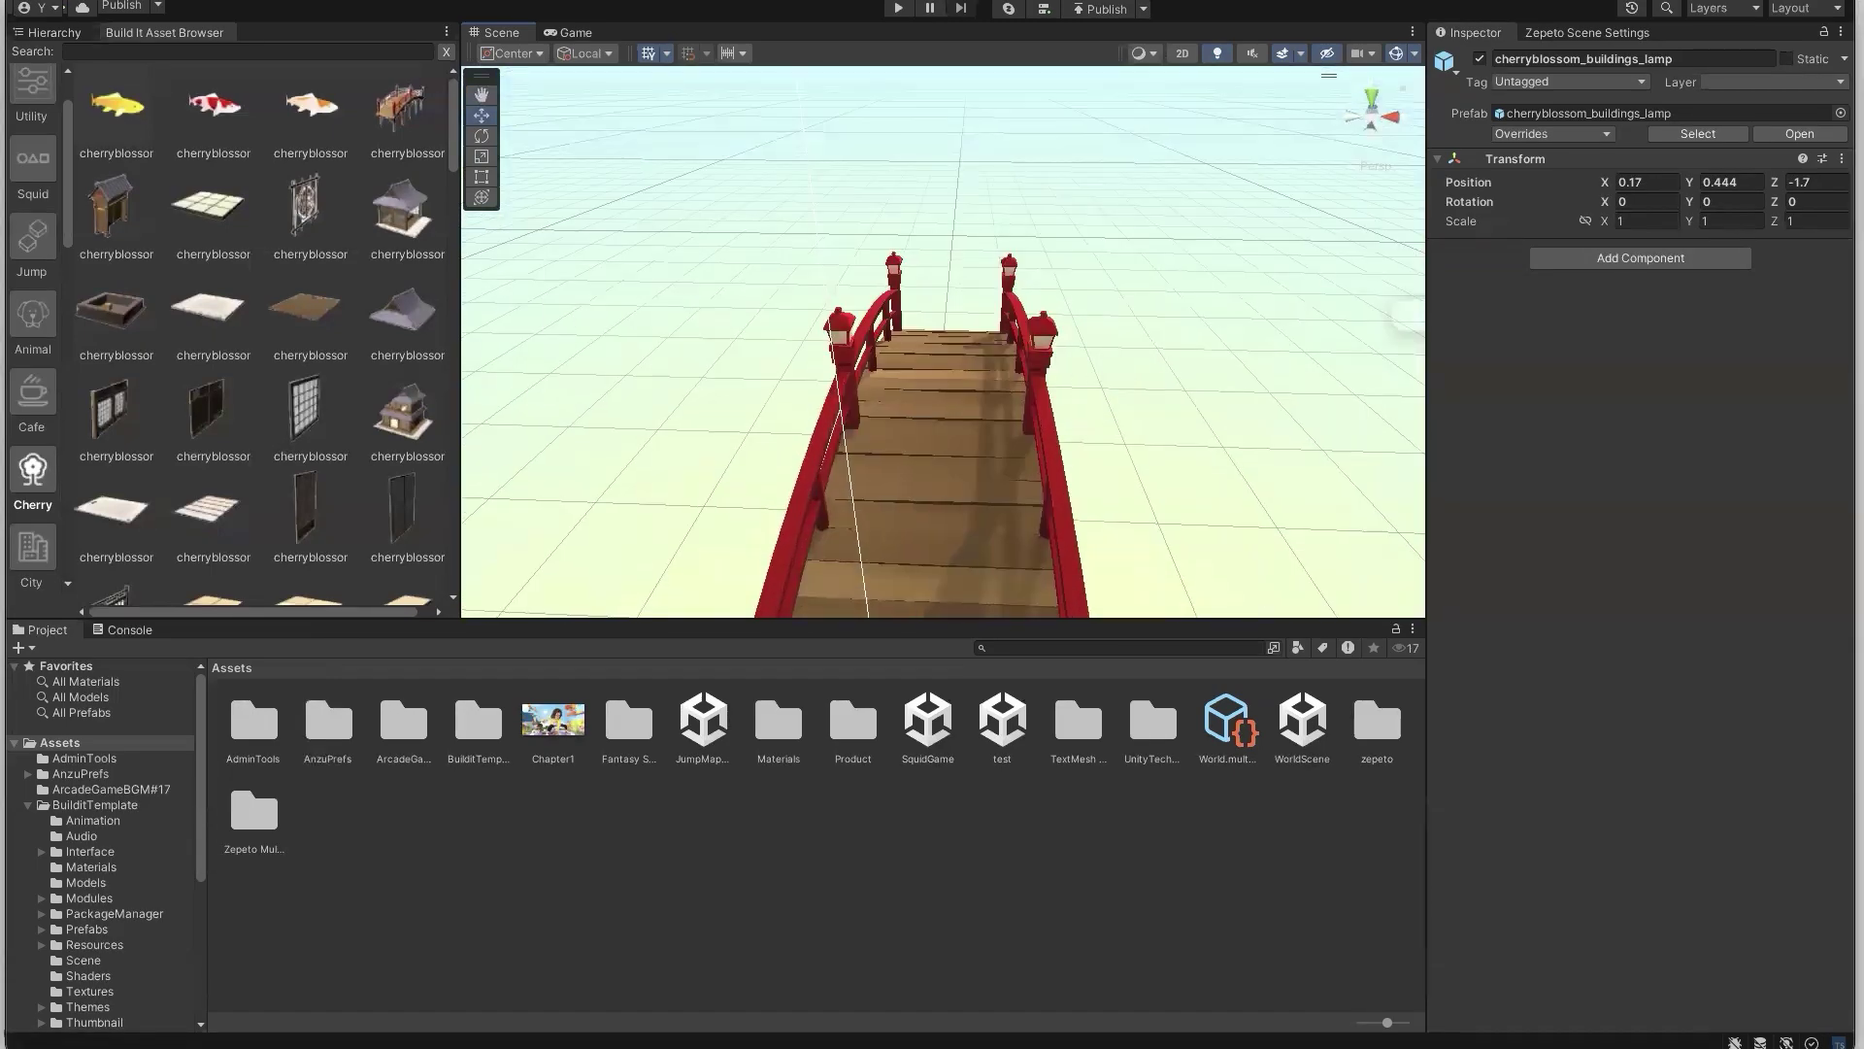
# Widen the asset browser and place the [script]TrapObj roller from the Jump assets across the middle of the bridge
pyautogui.click(34, 260)
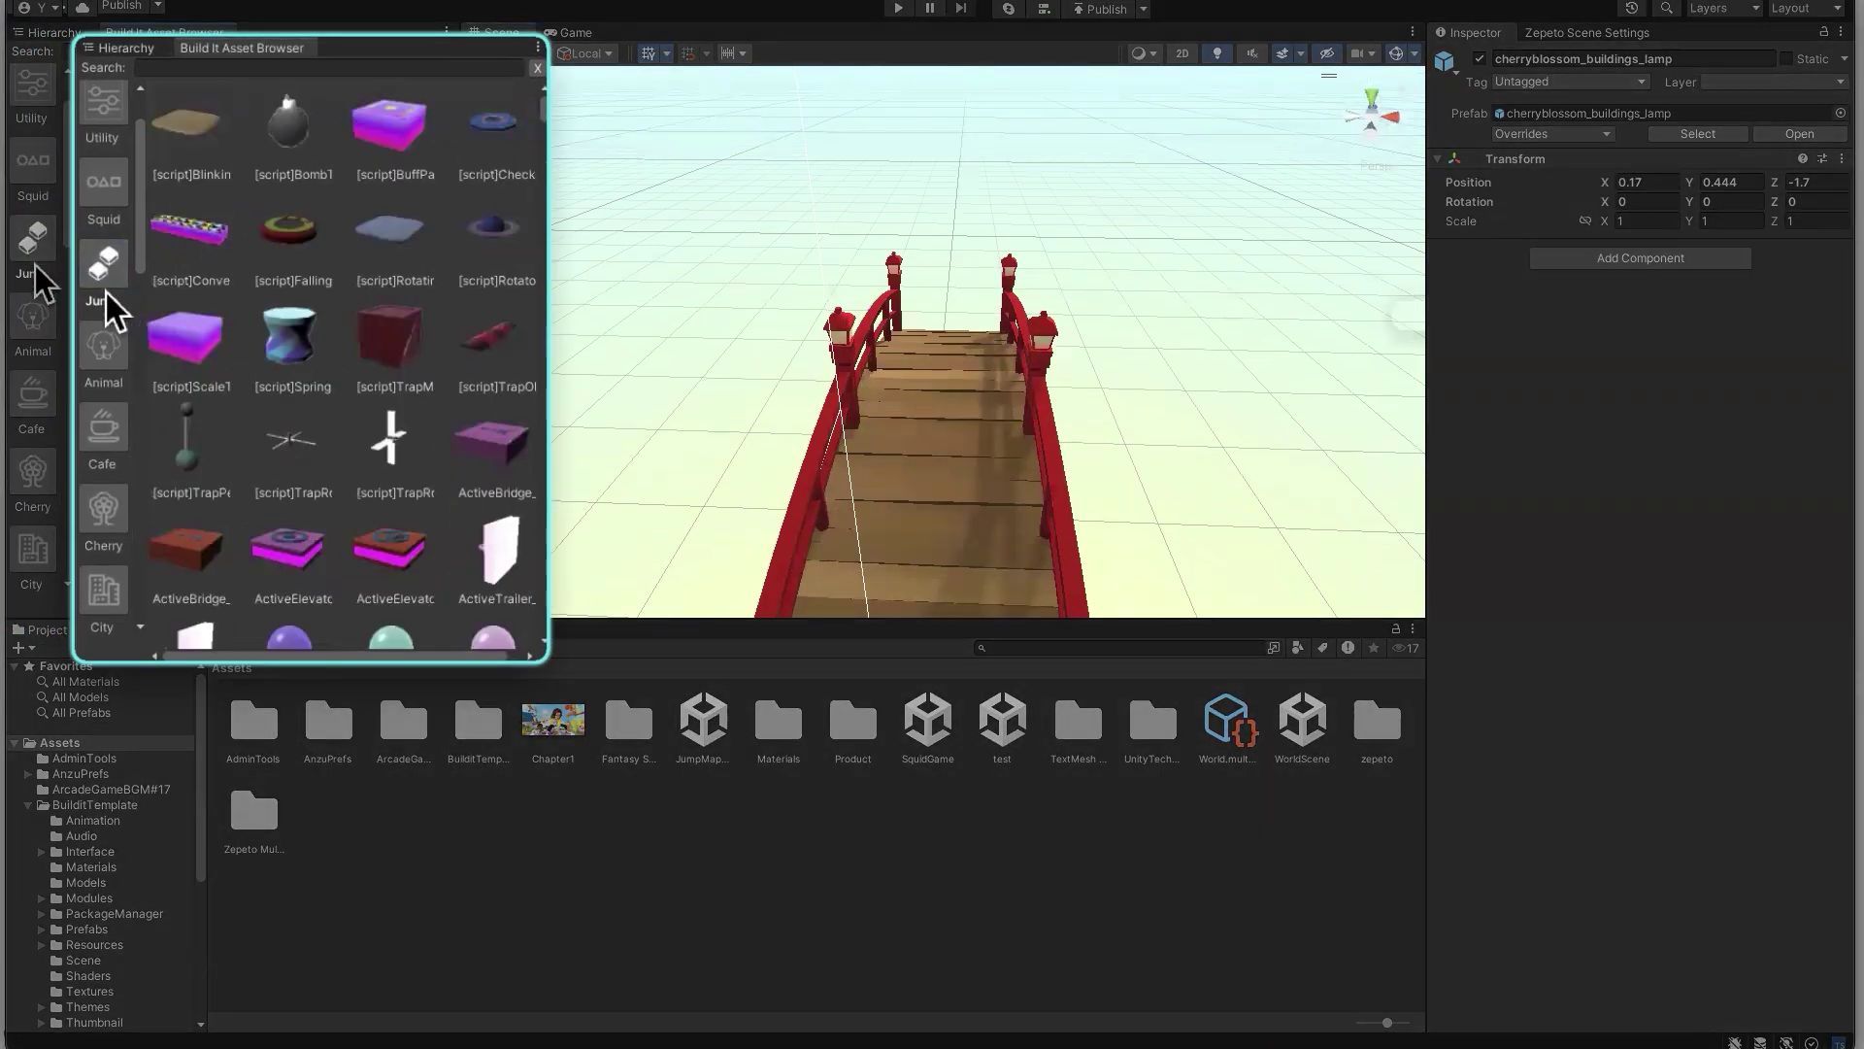
pyautogui.scroll(2, 34, 276)
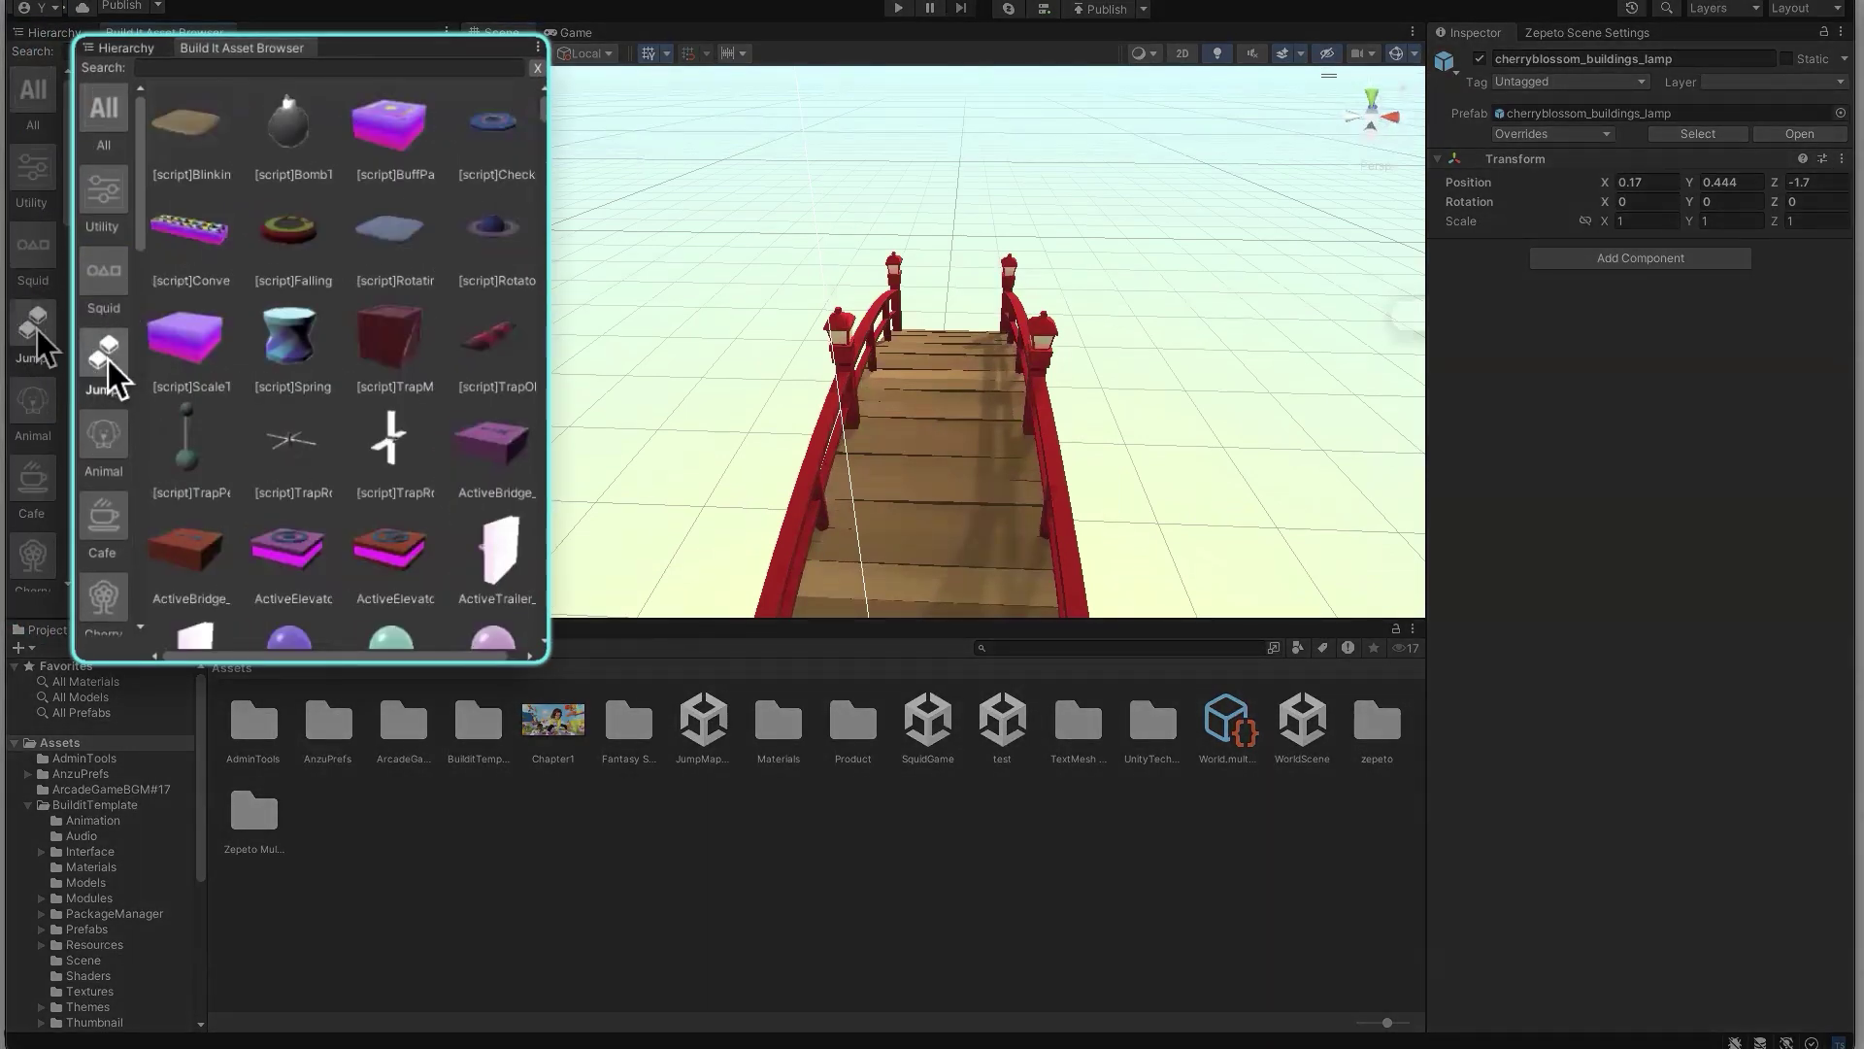
pyautogui.moveTo(461, 350); pyautogui.dragTo(561, 446)
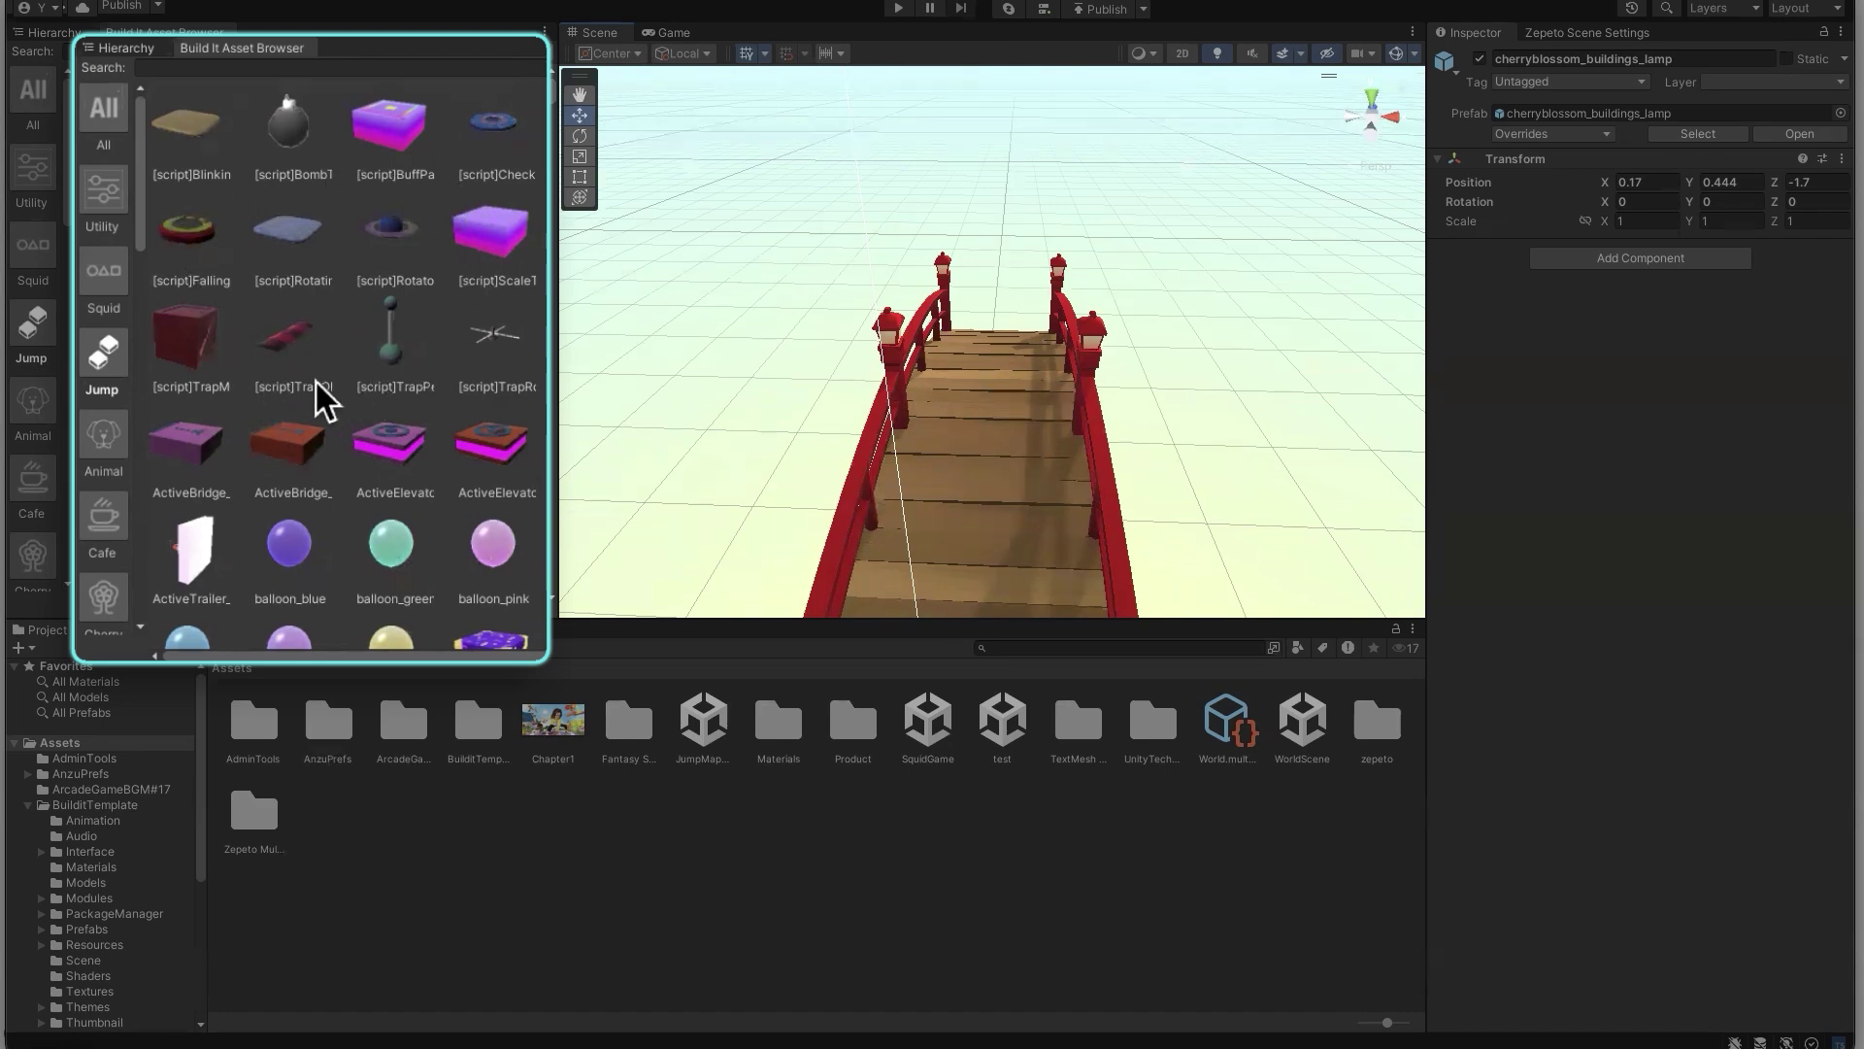
pyautogui.click(289, 342)
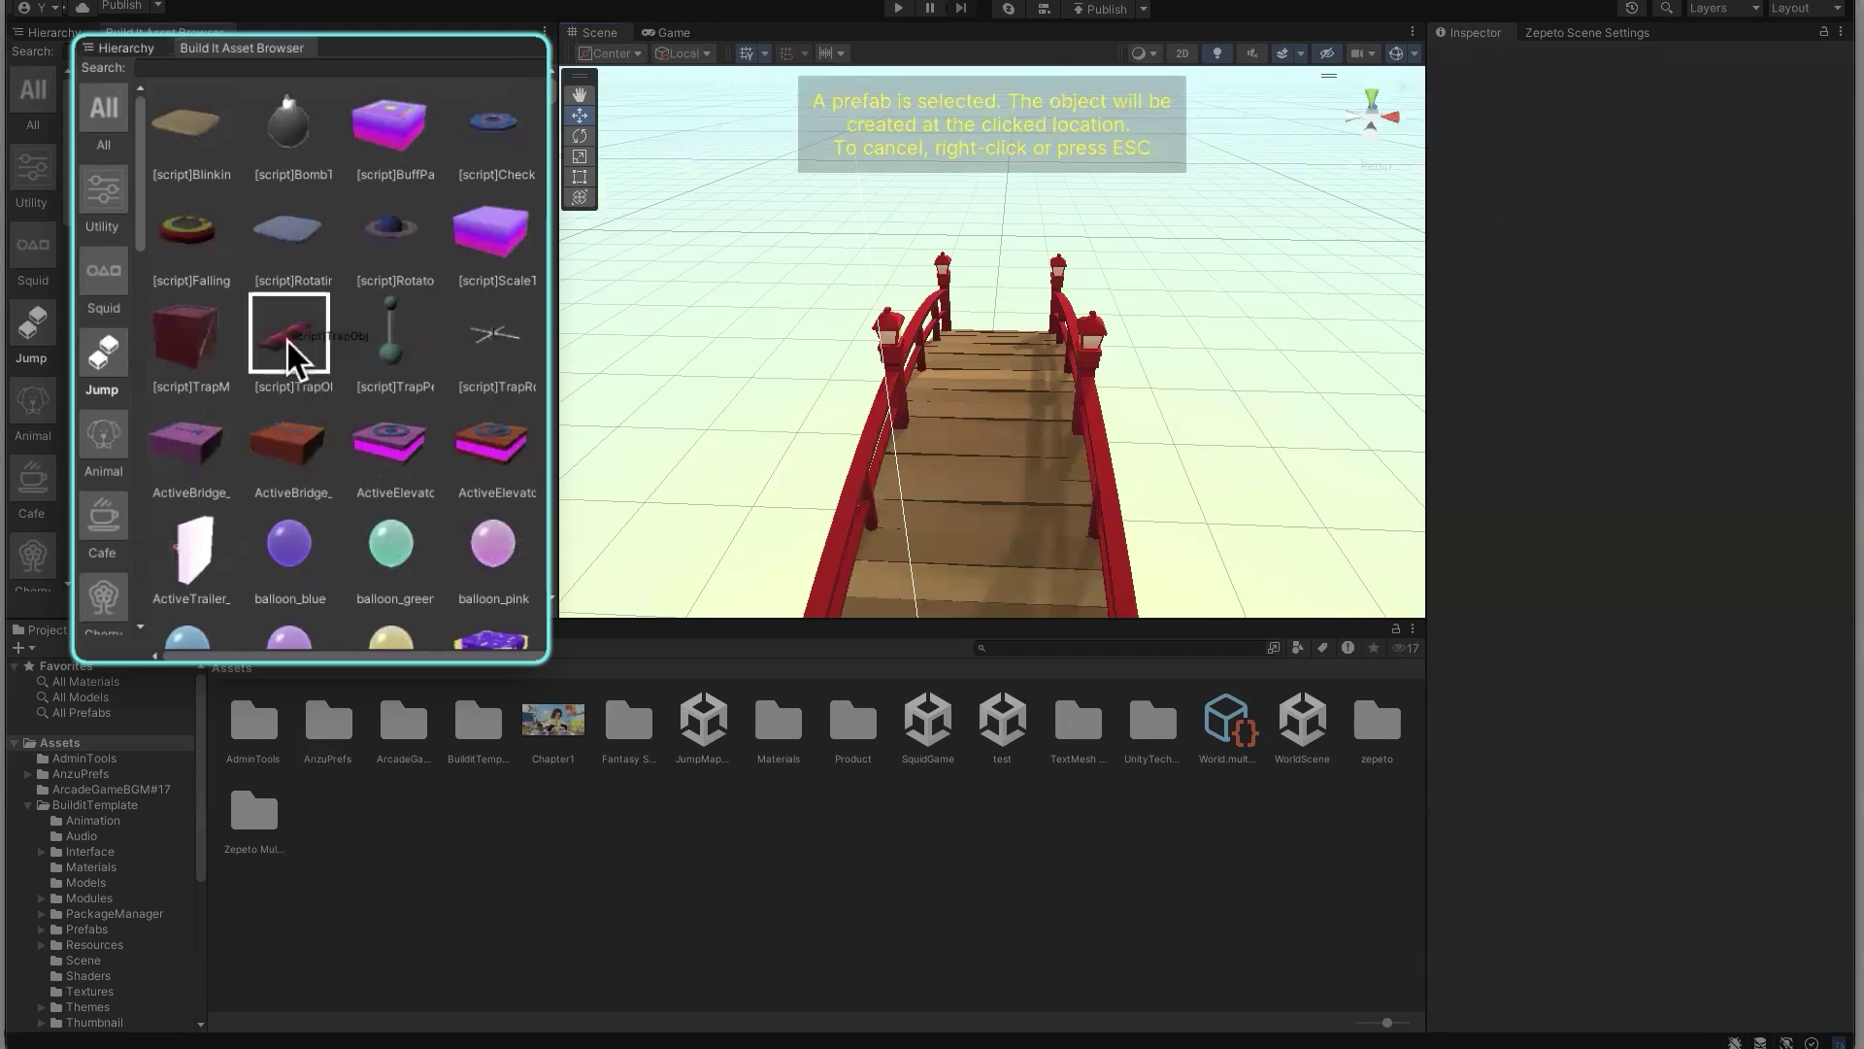
pyautogui.click(992, 427)
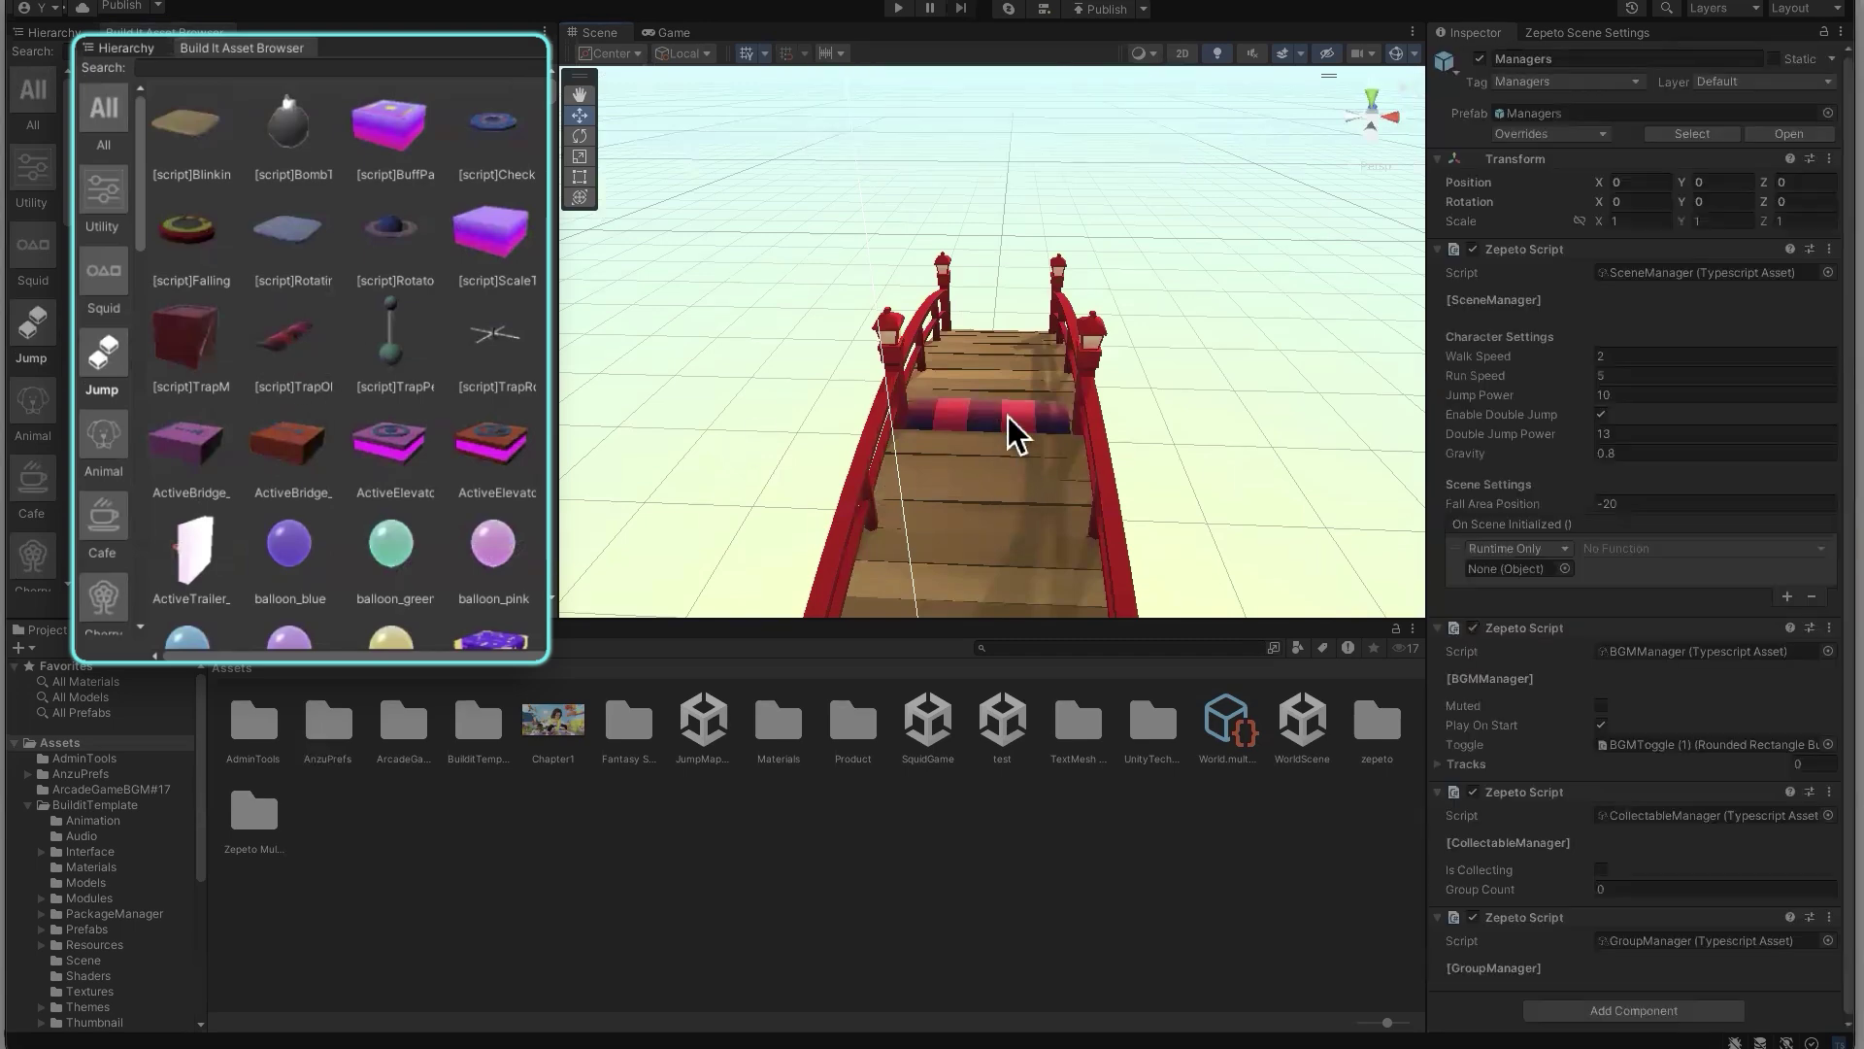
pyautogui.scroll(4, 1003, 436)
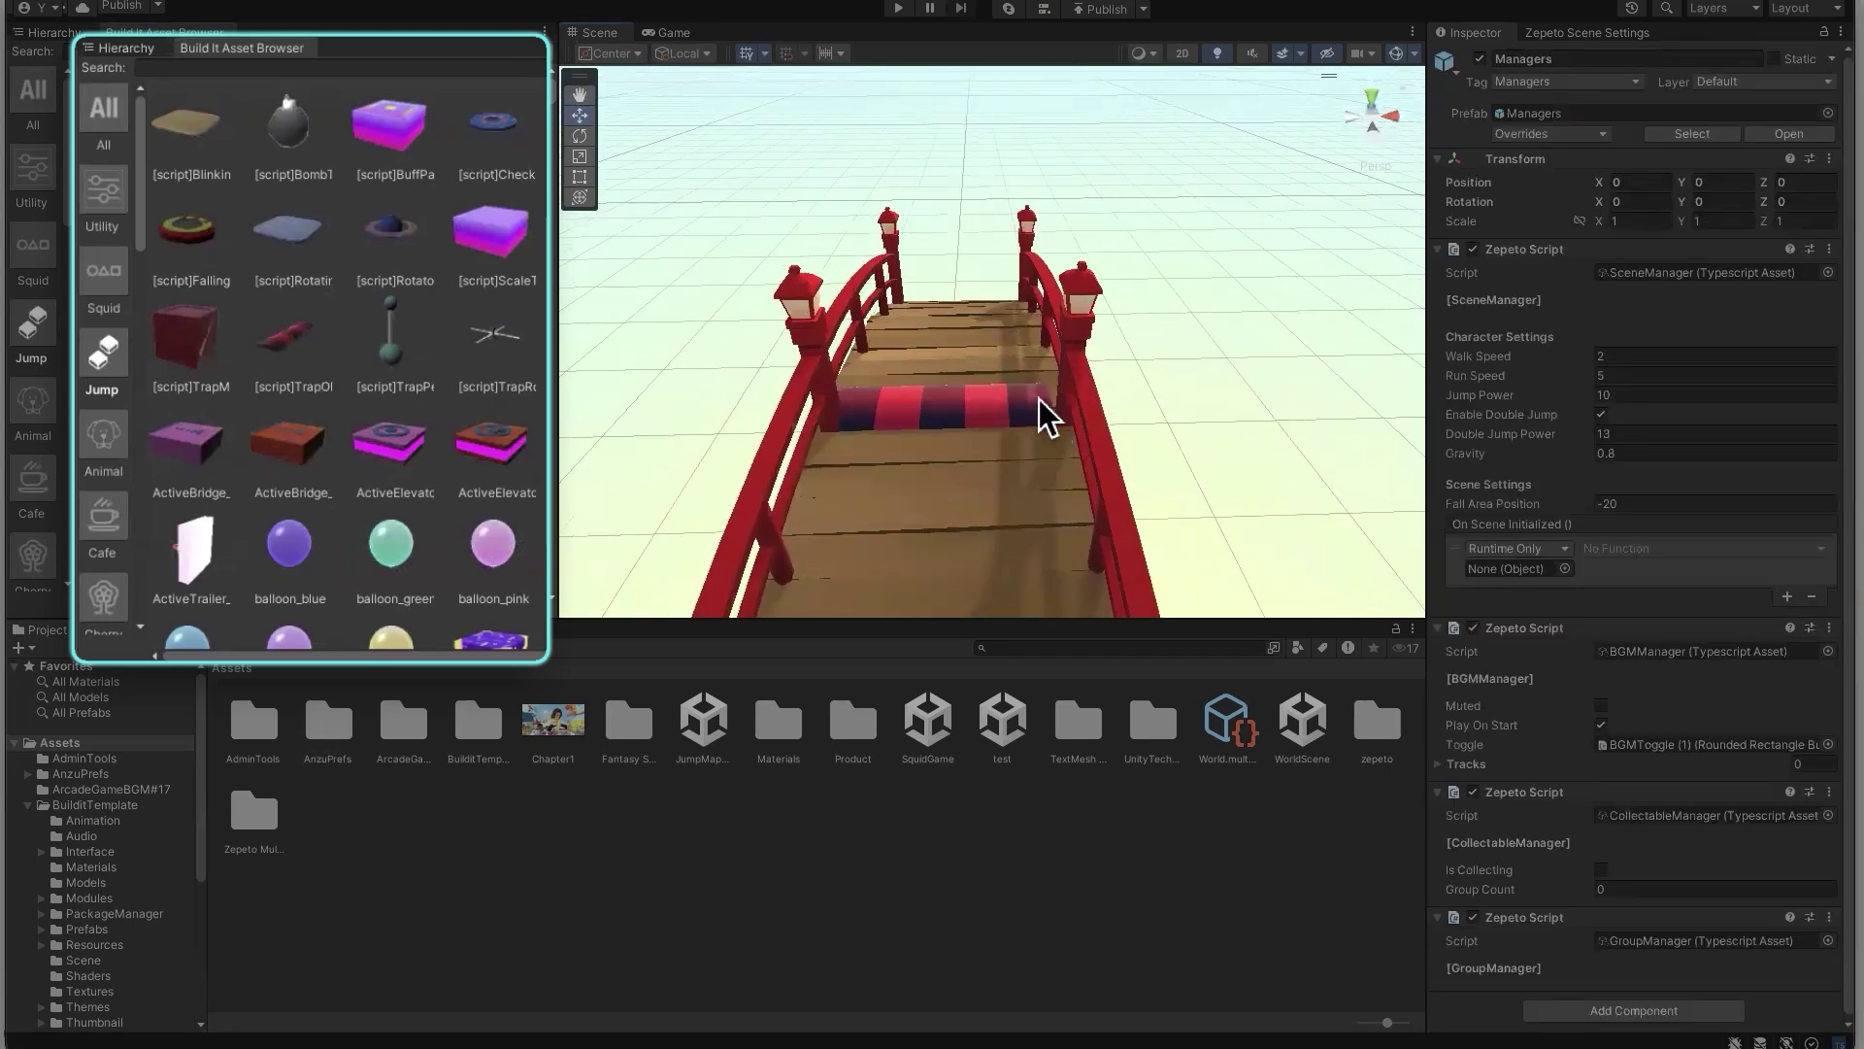
# Select the [script]TrapObj in the scene hierarchy and inspect its placement on the bridge
pyautogui.click(130, 45)
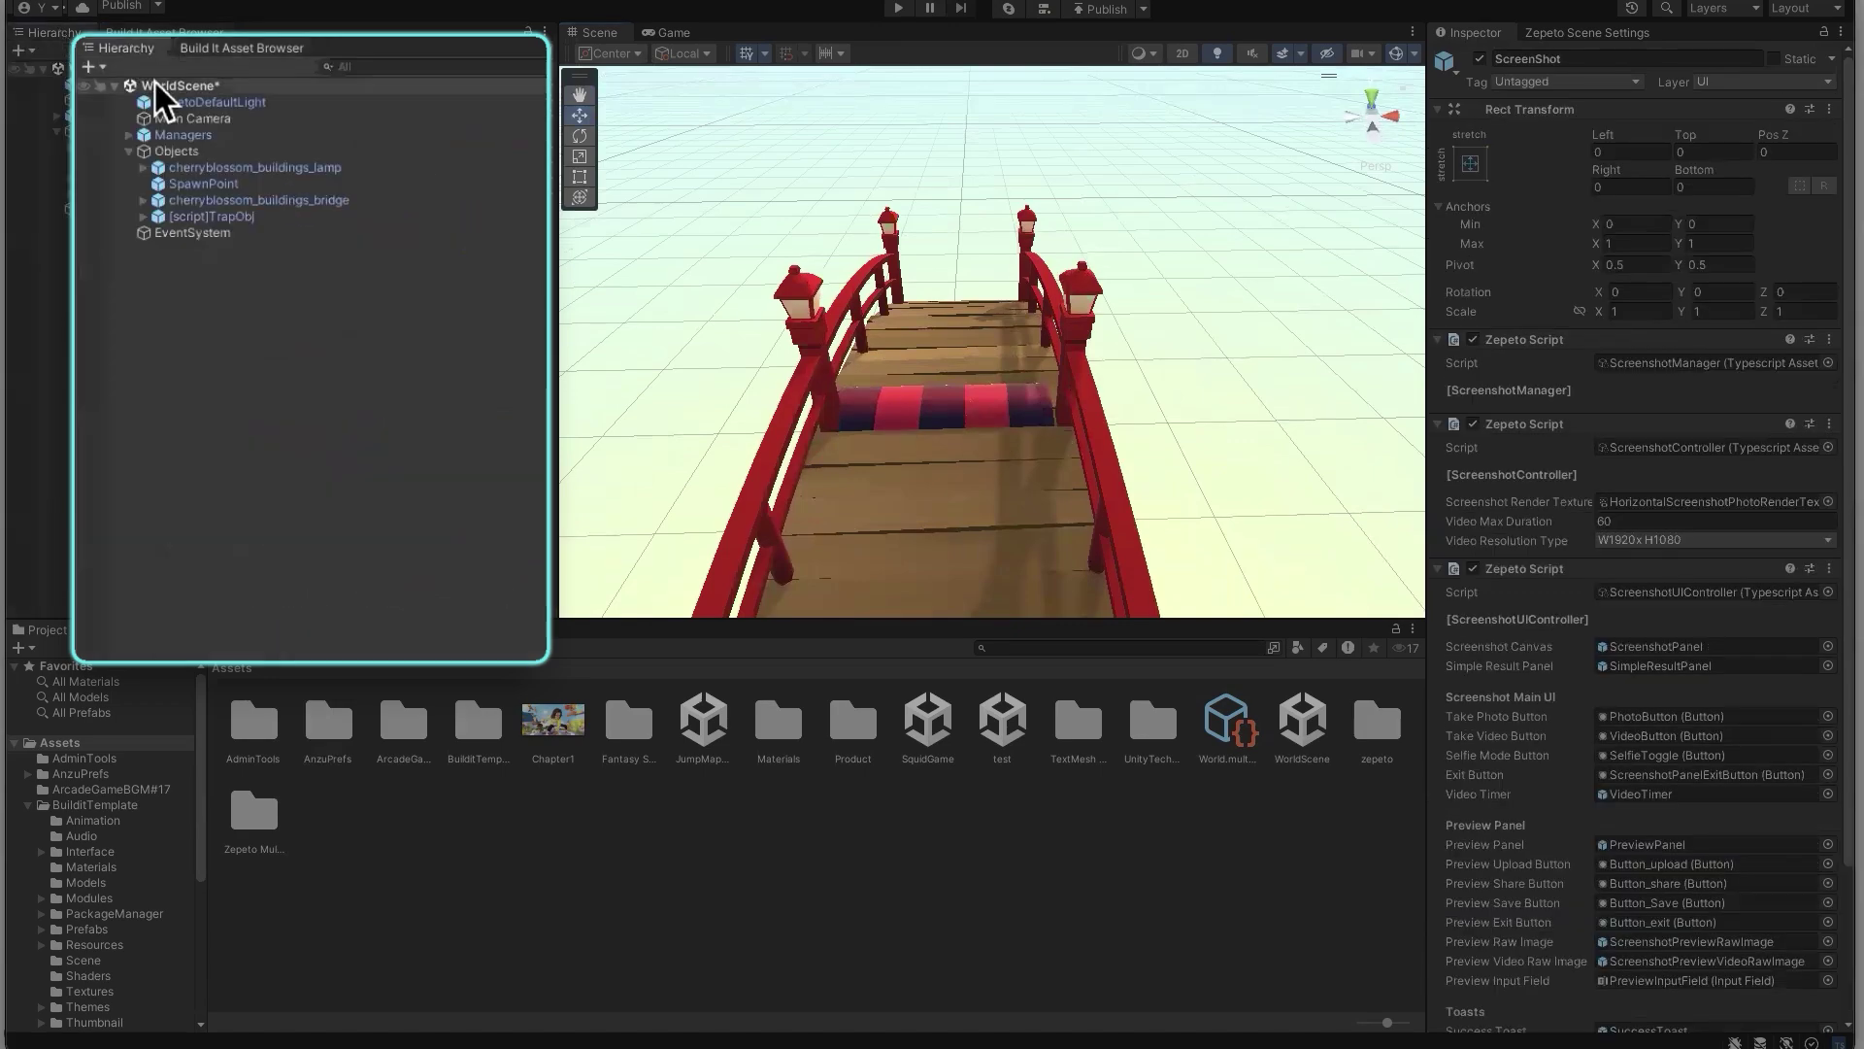
pyautogui.click(163, 218)
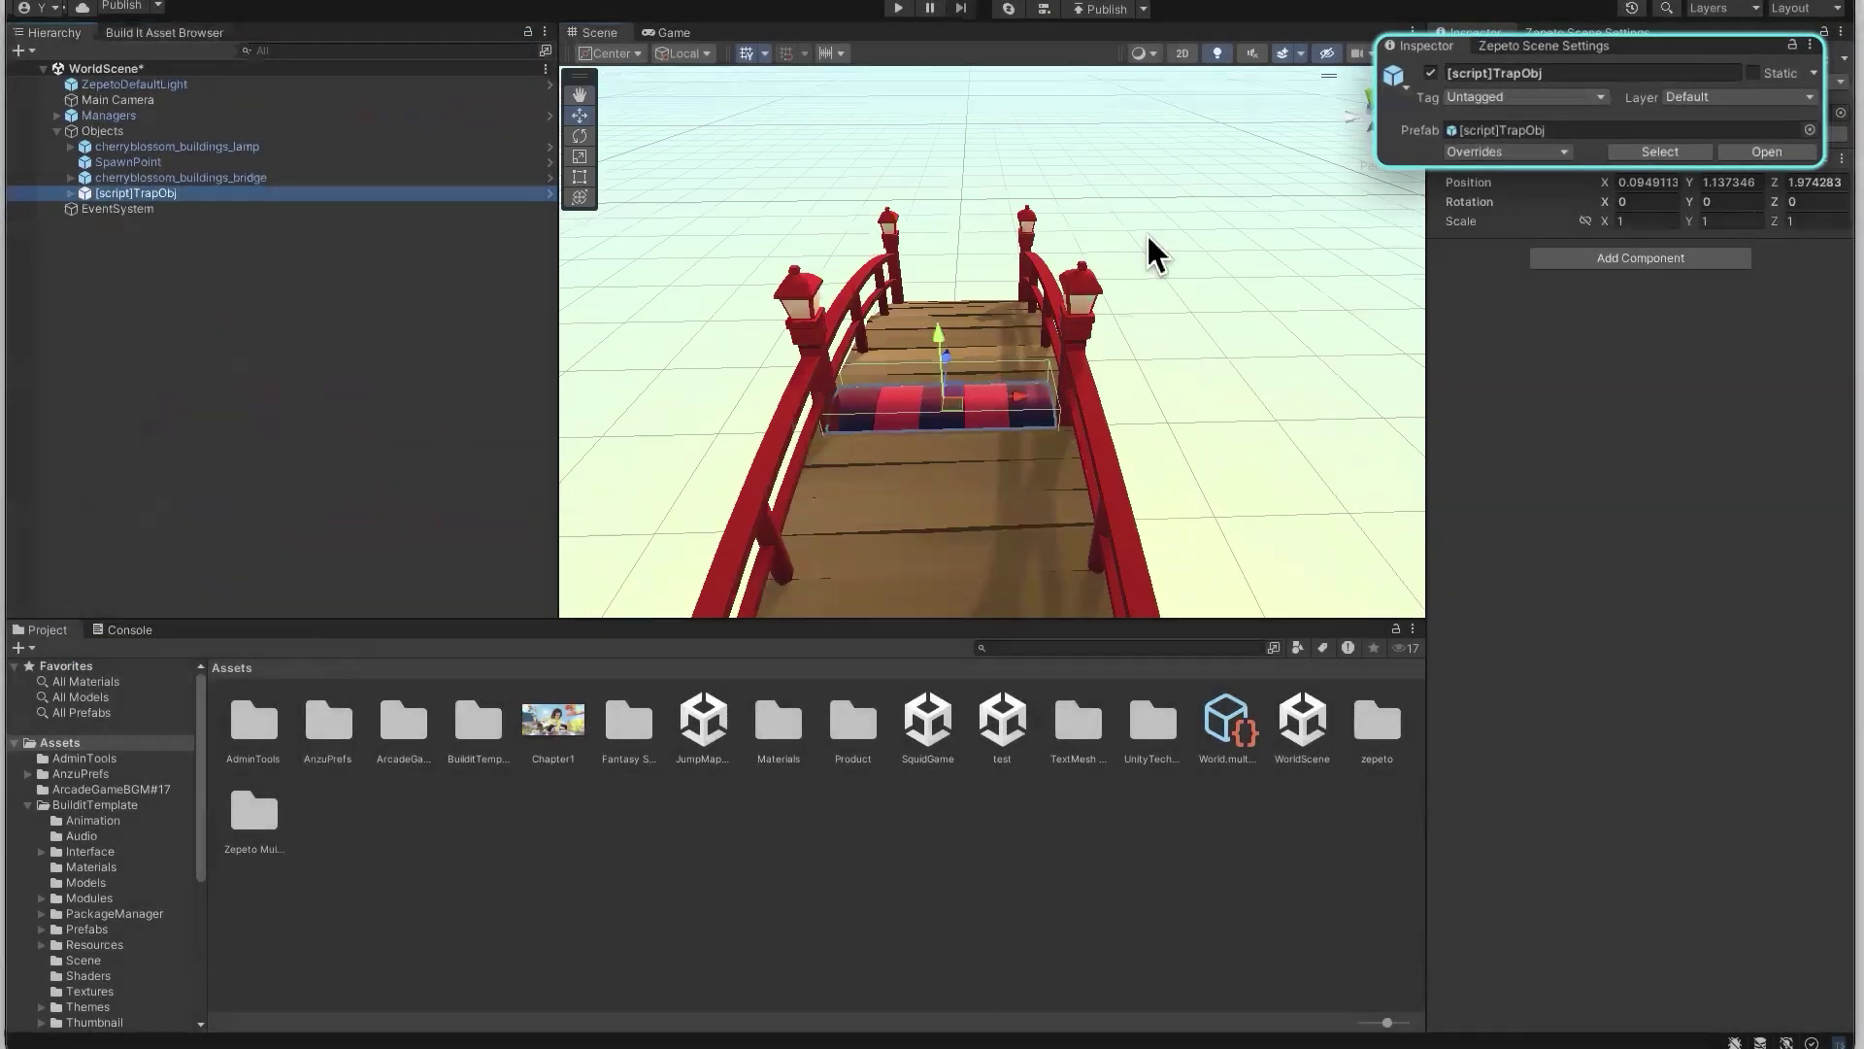
pyautogui.keyDown('alt'); pyautogui.moveTo(1146, 249); pyautogui.dragTo(1112, 335); pyautogui.keyUp('alt')
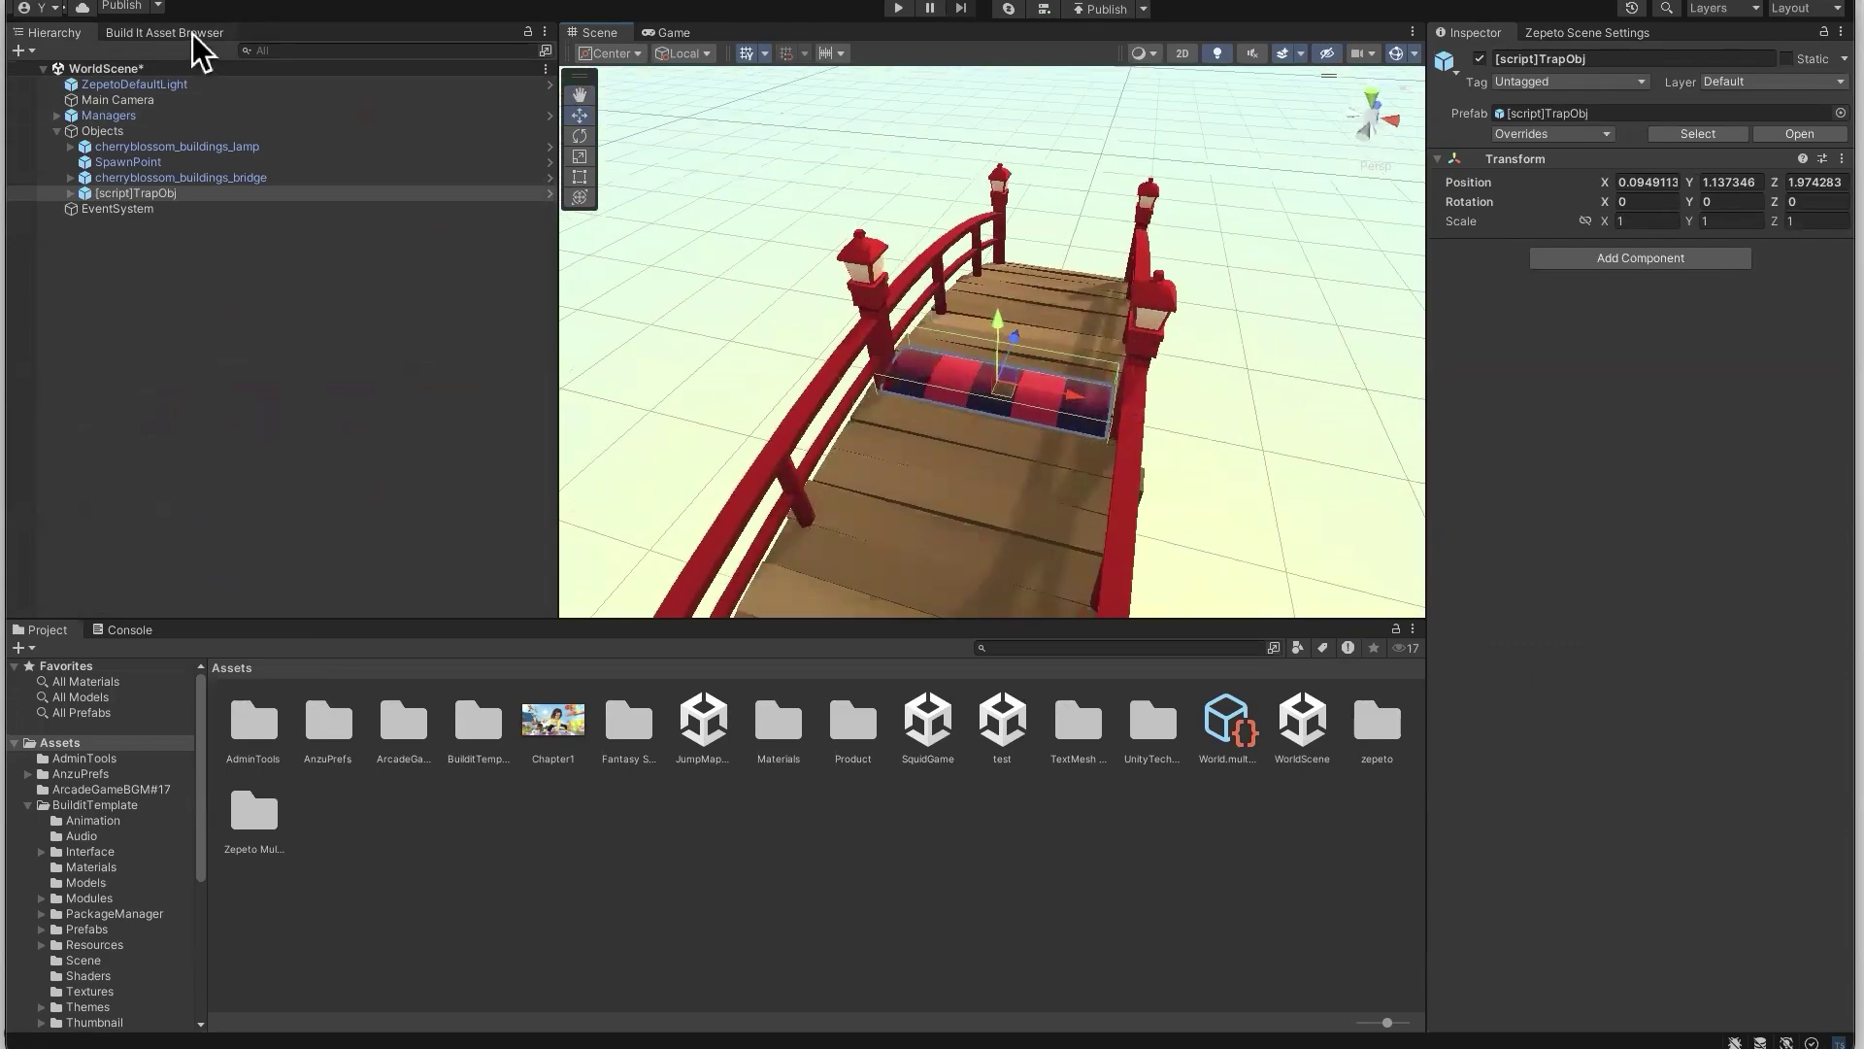
# Browse the Cafe and Jump asset categories of the asset browser for the next course piece
pyautogui.click(192, 33)
pyautogui.keyDown('alt'); pyautogui.moveTo(1068, 408); pyautogui.dragTo(563, 354); pyautogui.keyUp('alt')
pyautogui.scroll(-1, 37, 480)
pyautogui.click(36, 412)
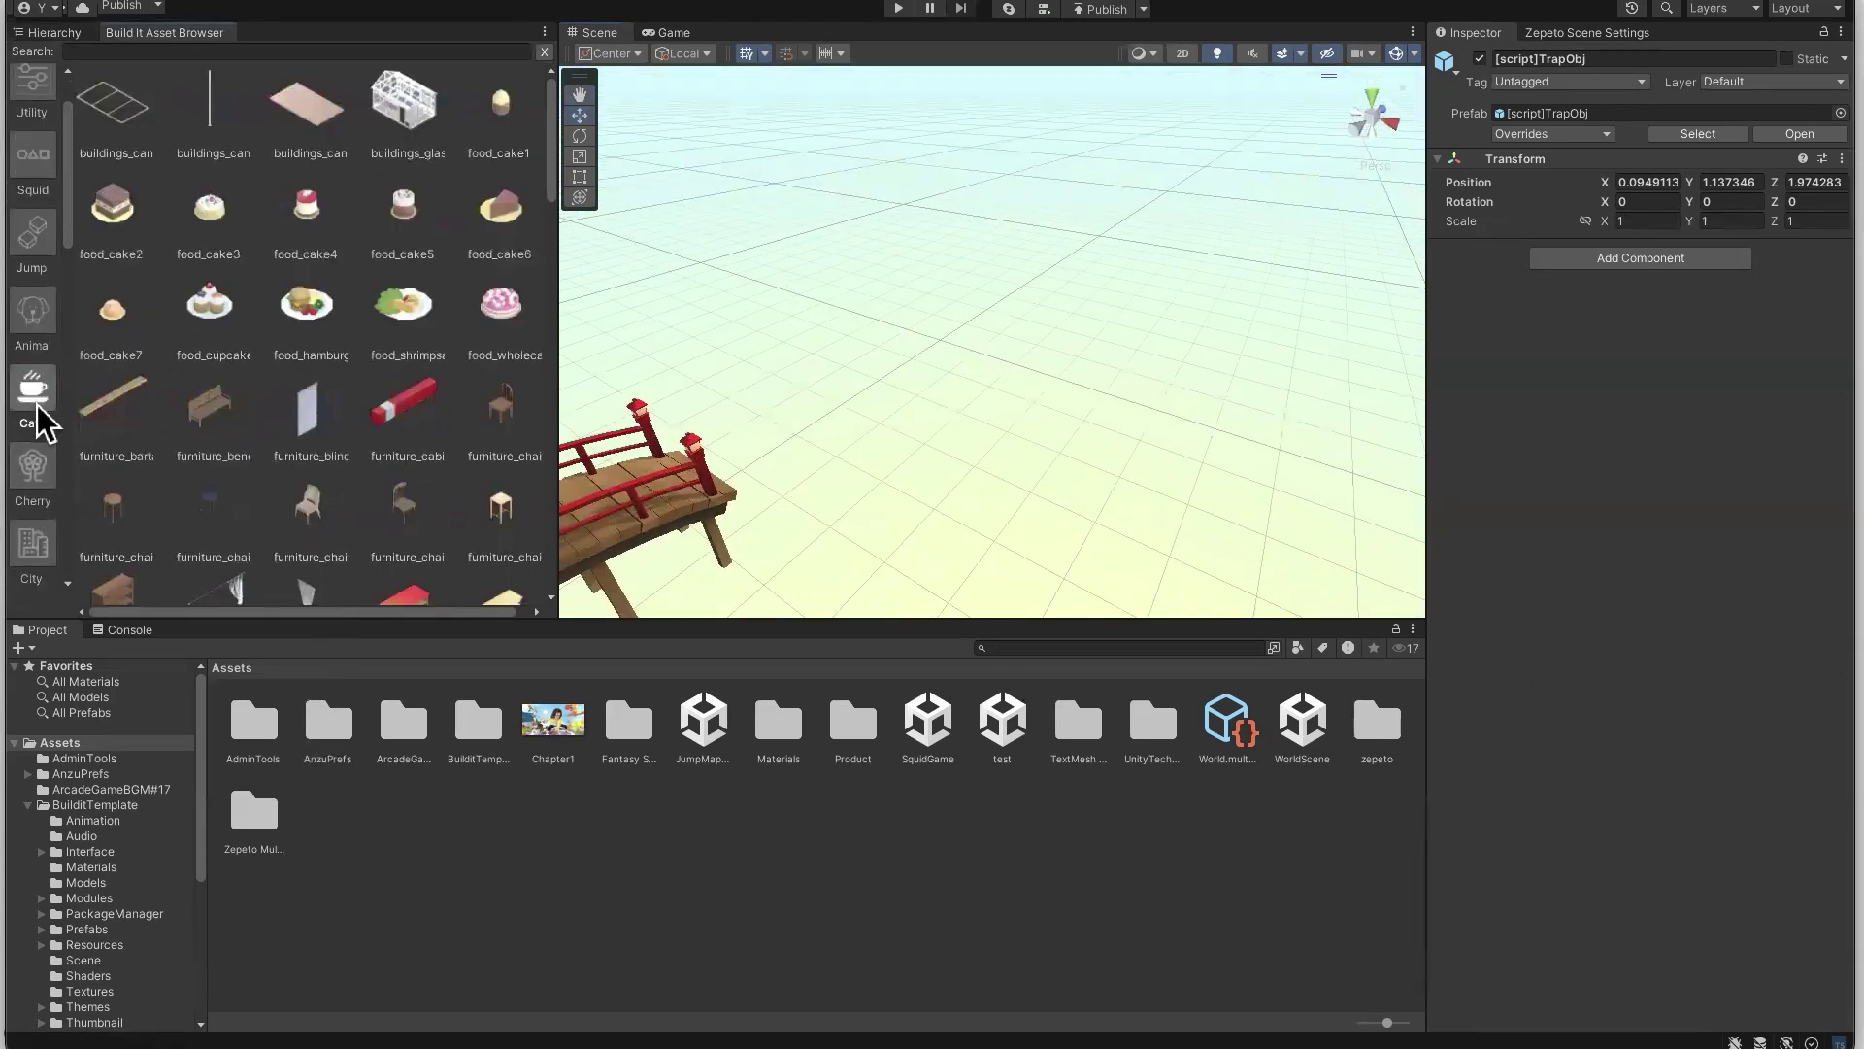
pyautogui.scroll(-3, 36, 522)
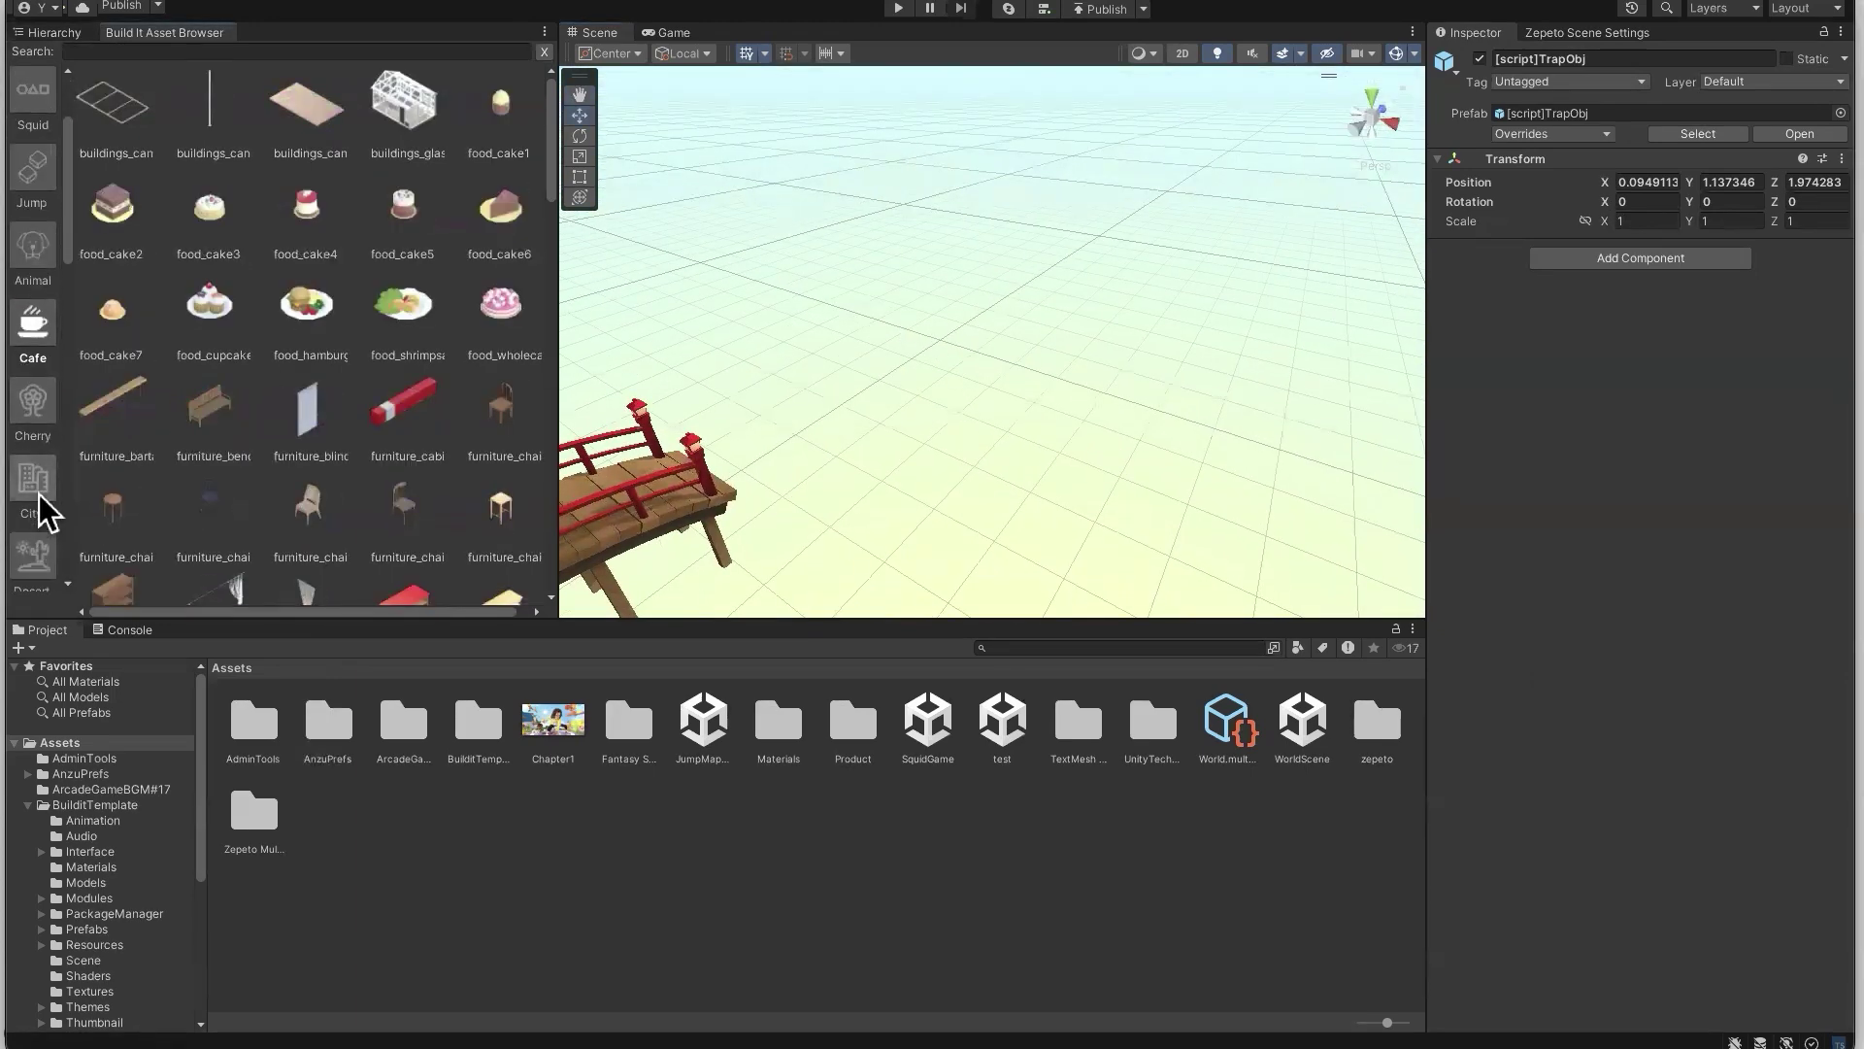
pyautogui.scroll(4, 39, 481)
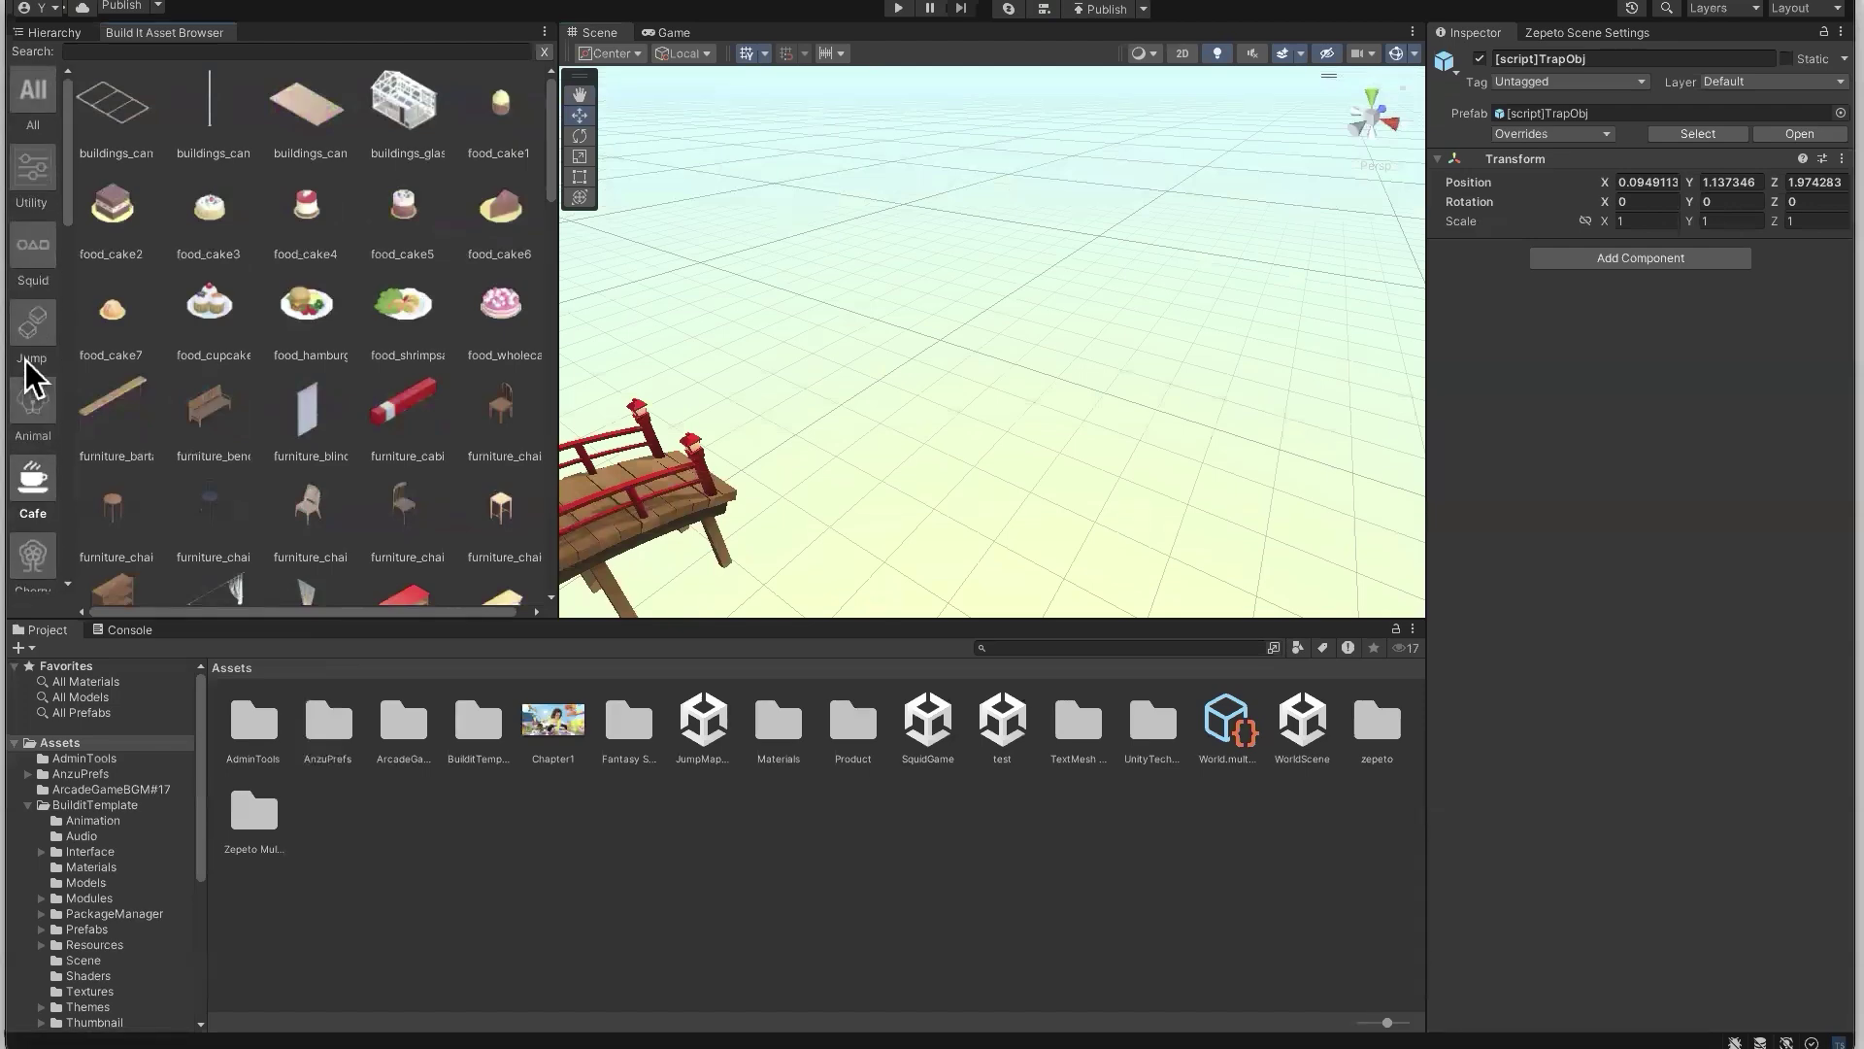
pyautogui.click(29, 323)
pyautogui.scroll(-1, 33, 424)
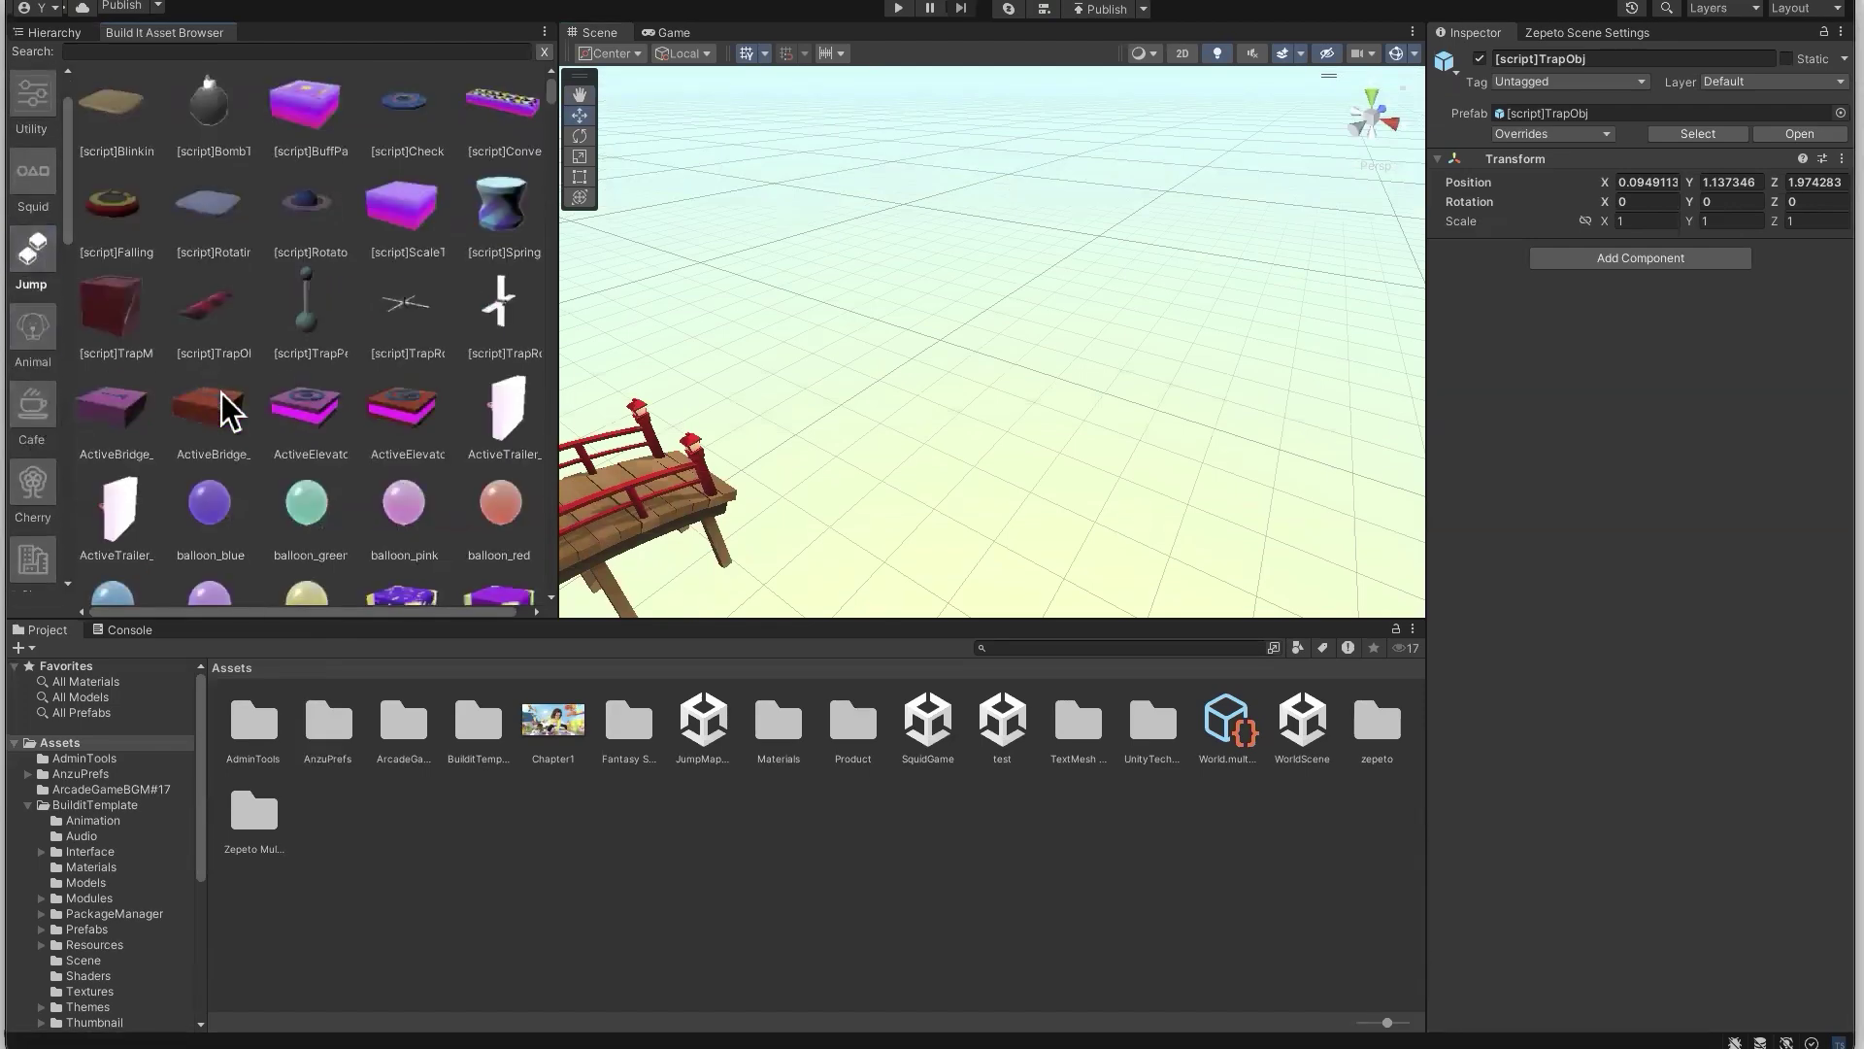
pyautogui.scroll(-1, 44, 427)
# Place the cherryblossom_buildings_ryokanfloor5 frame from the Cherry assets at the far end of the bridge, at X 0.46, Y 0.07, Z 9.1
pyautogui.click(33, 449)
pyautogui.scroll(-5, 448, 444)
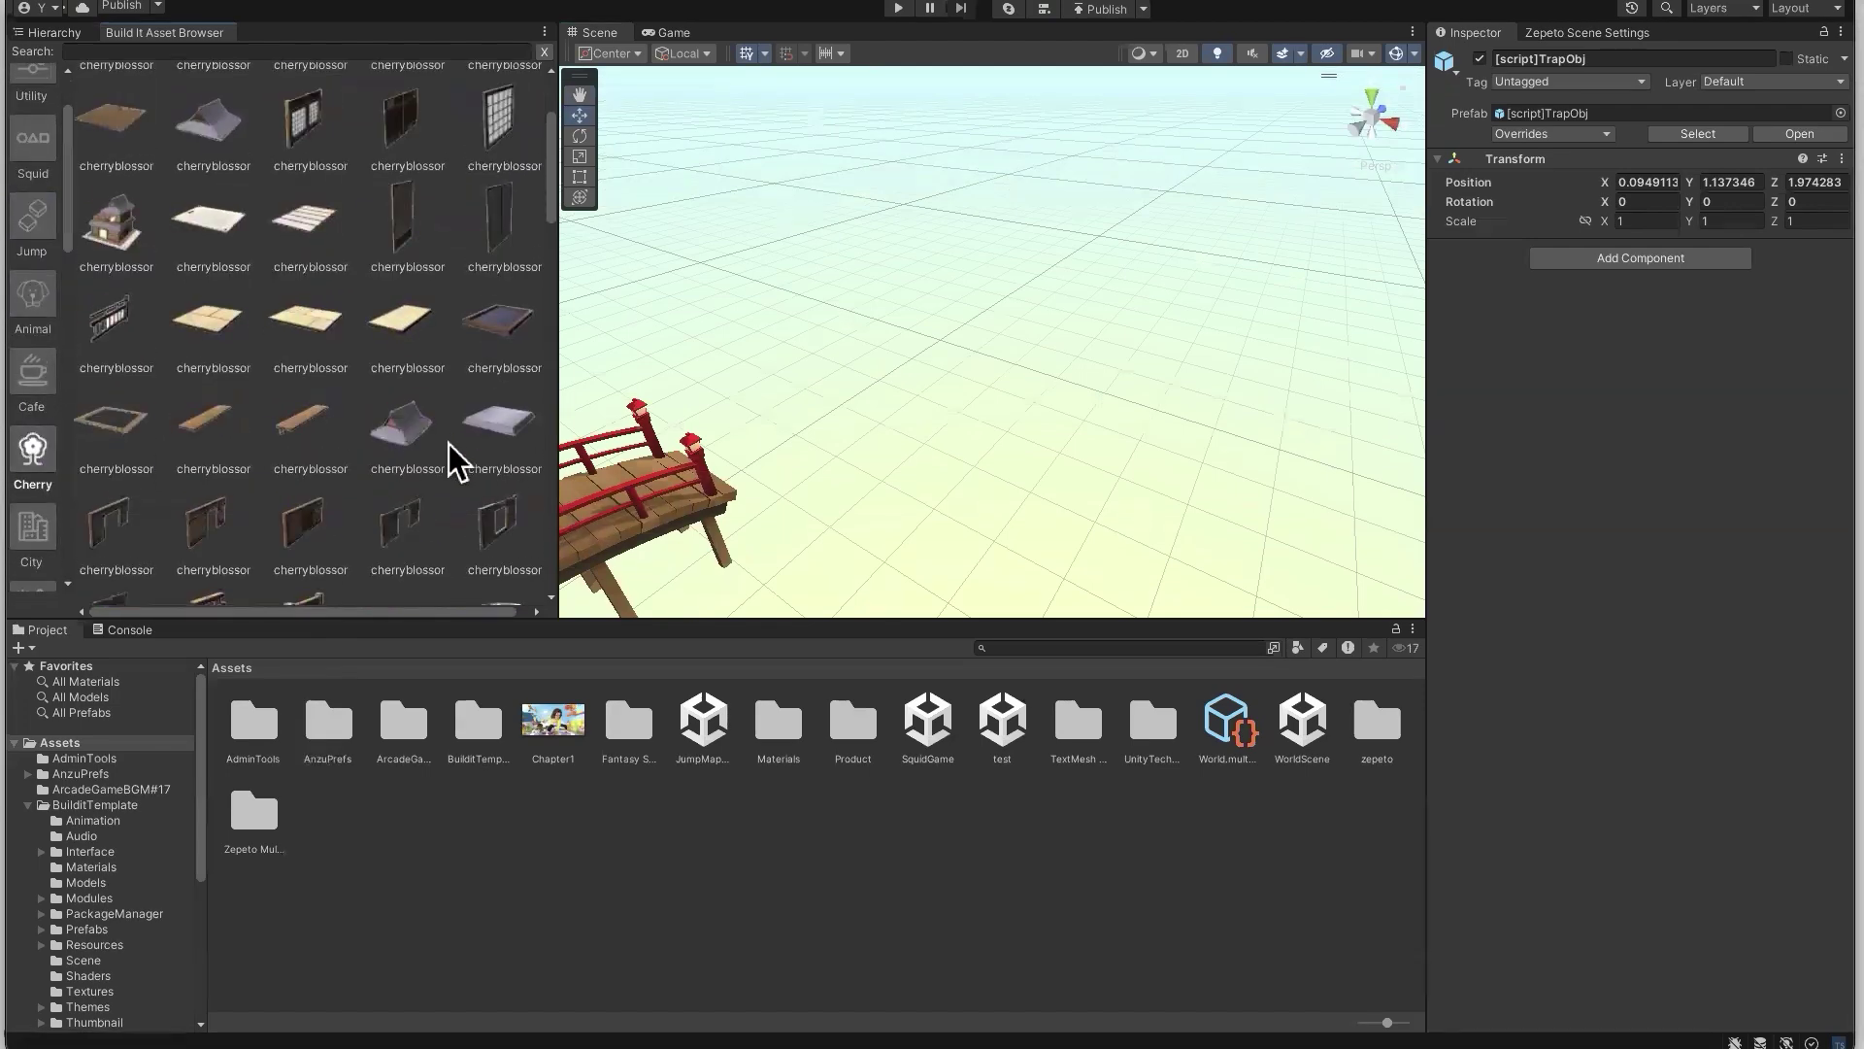
pyautogui.scroll(-10, 462, 433)
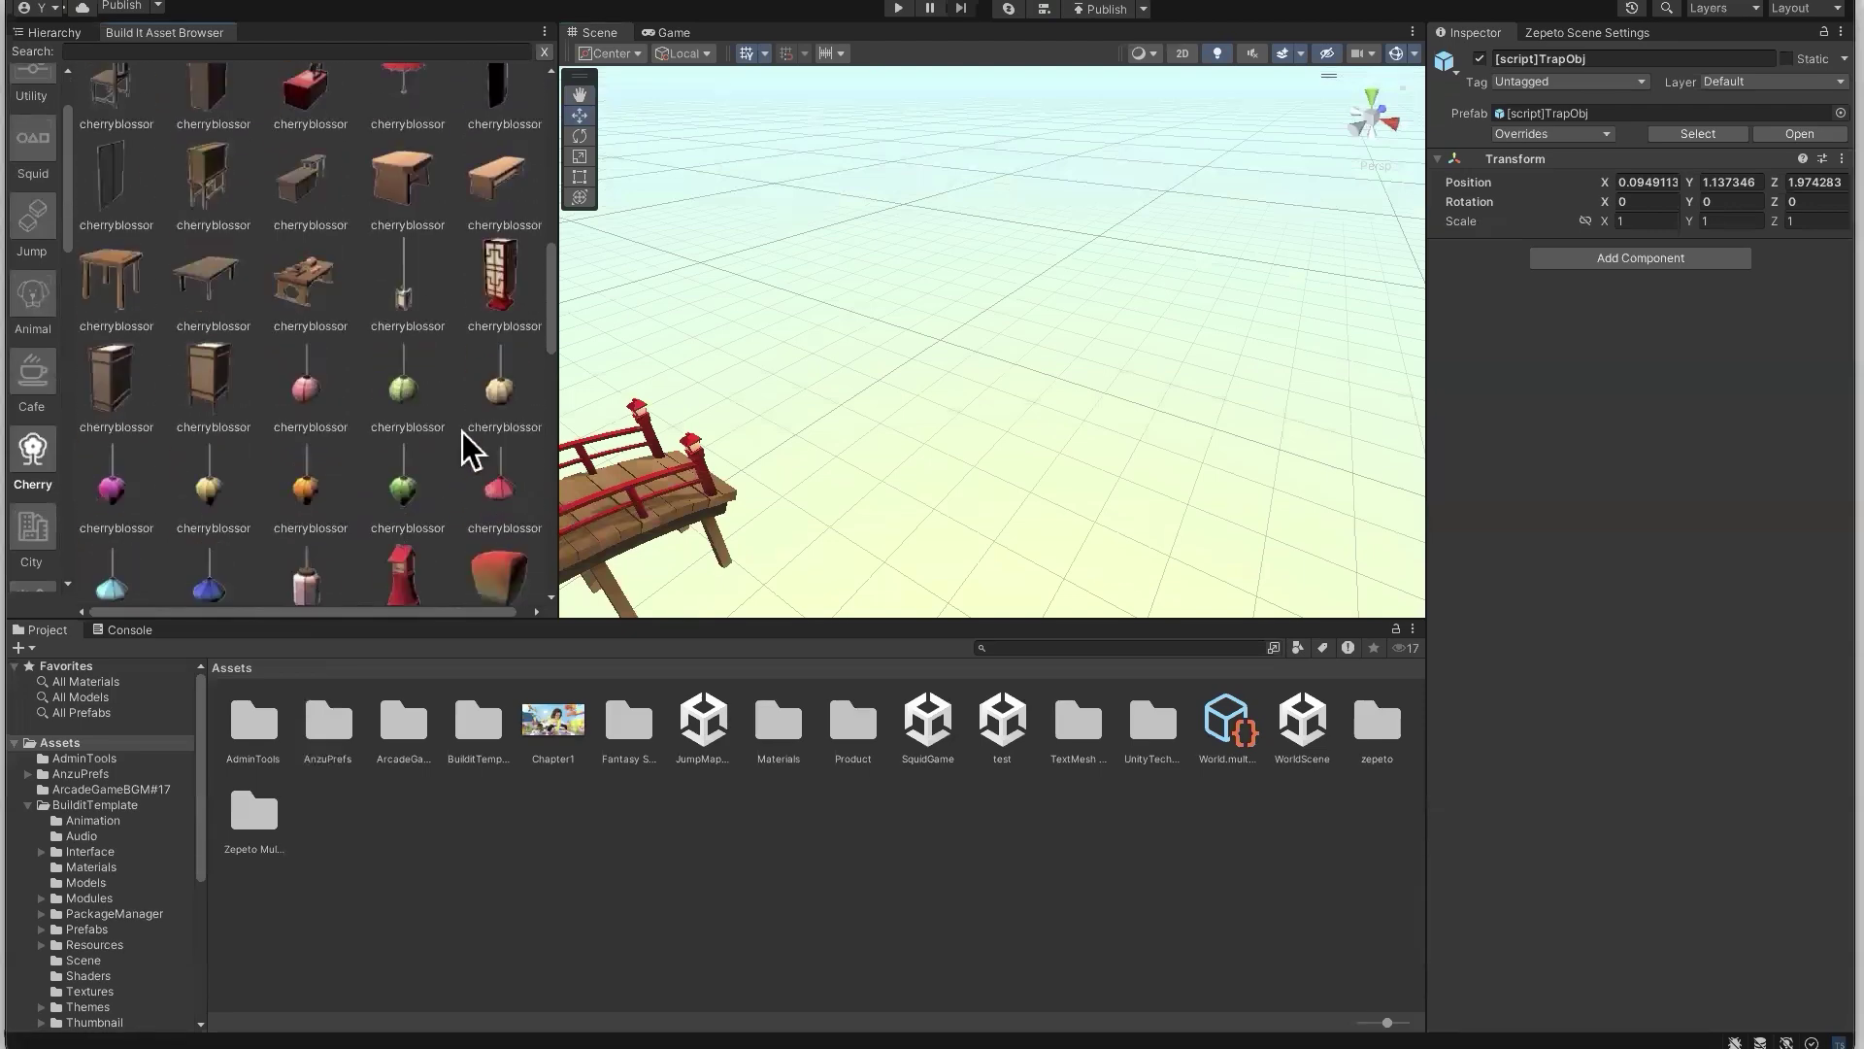
pyautogui.scroll(8, 462, 433)
pyautogui.scroll(3, 463, 433)
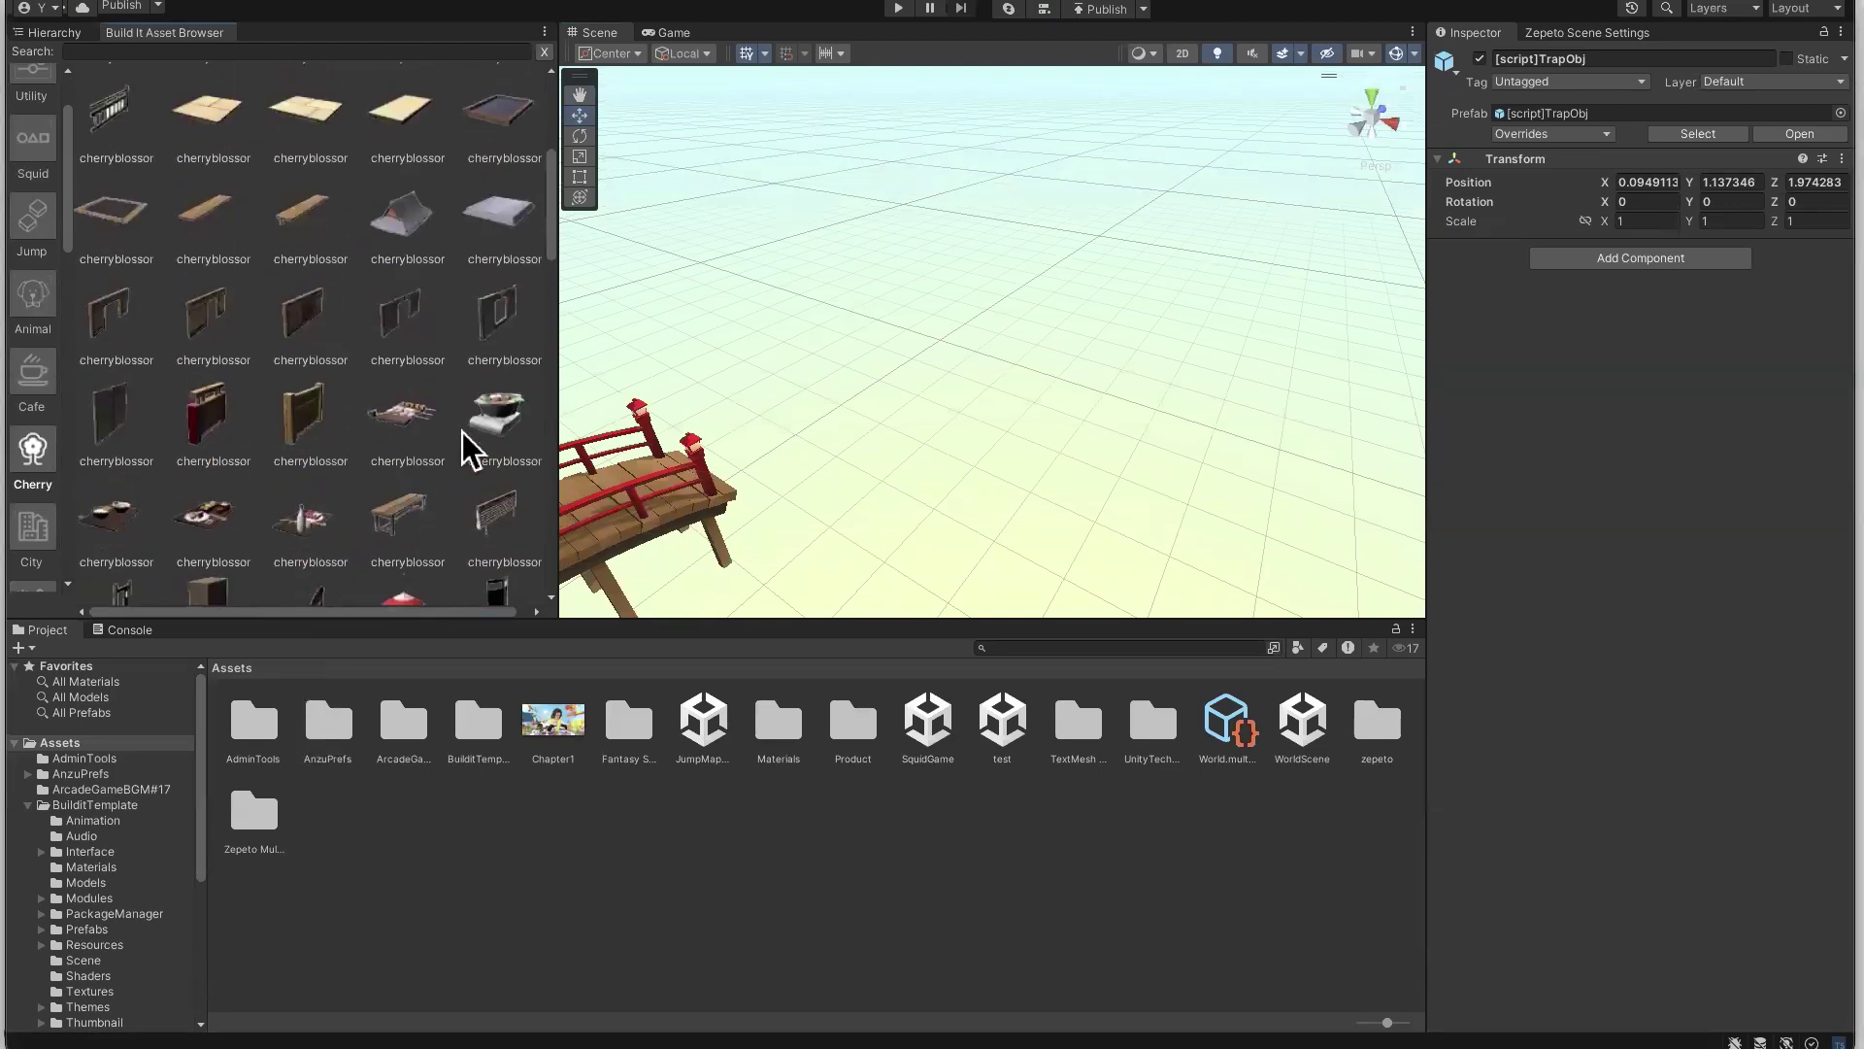
pyautogui.click(107, 221)
pyautogui.click(903, 452)
pyautogui.scroll(3, 906, 450)
pyautogui.keyDown('alt'); pyautogui.moveTo(907, 449); pyautogui.dragTo(1044, 245); pyautogui.keyUp('alt')
pyautogui.keyDown('alt'); pyautogui.moveTo(906, 316); pyautogui.dragTo(1042, 440); pyautogui.keyUp('alt')
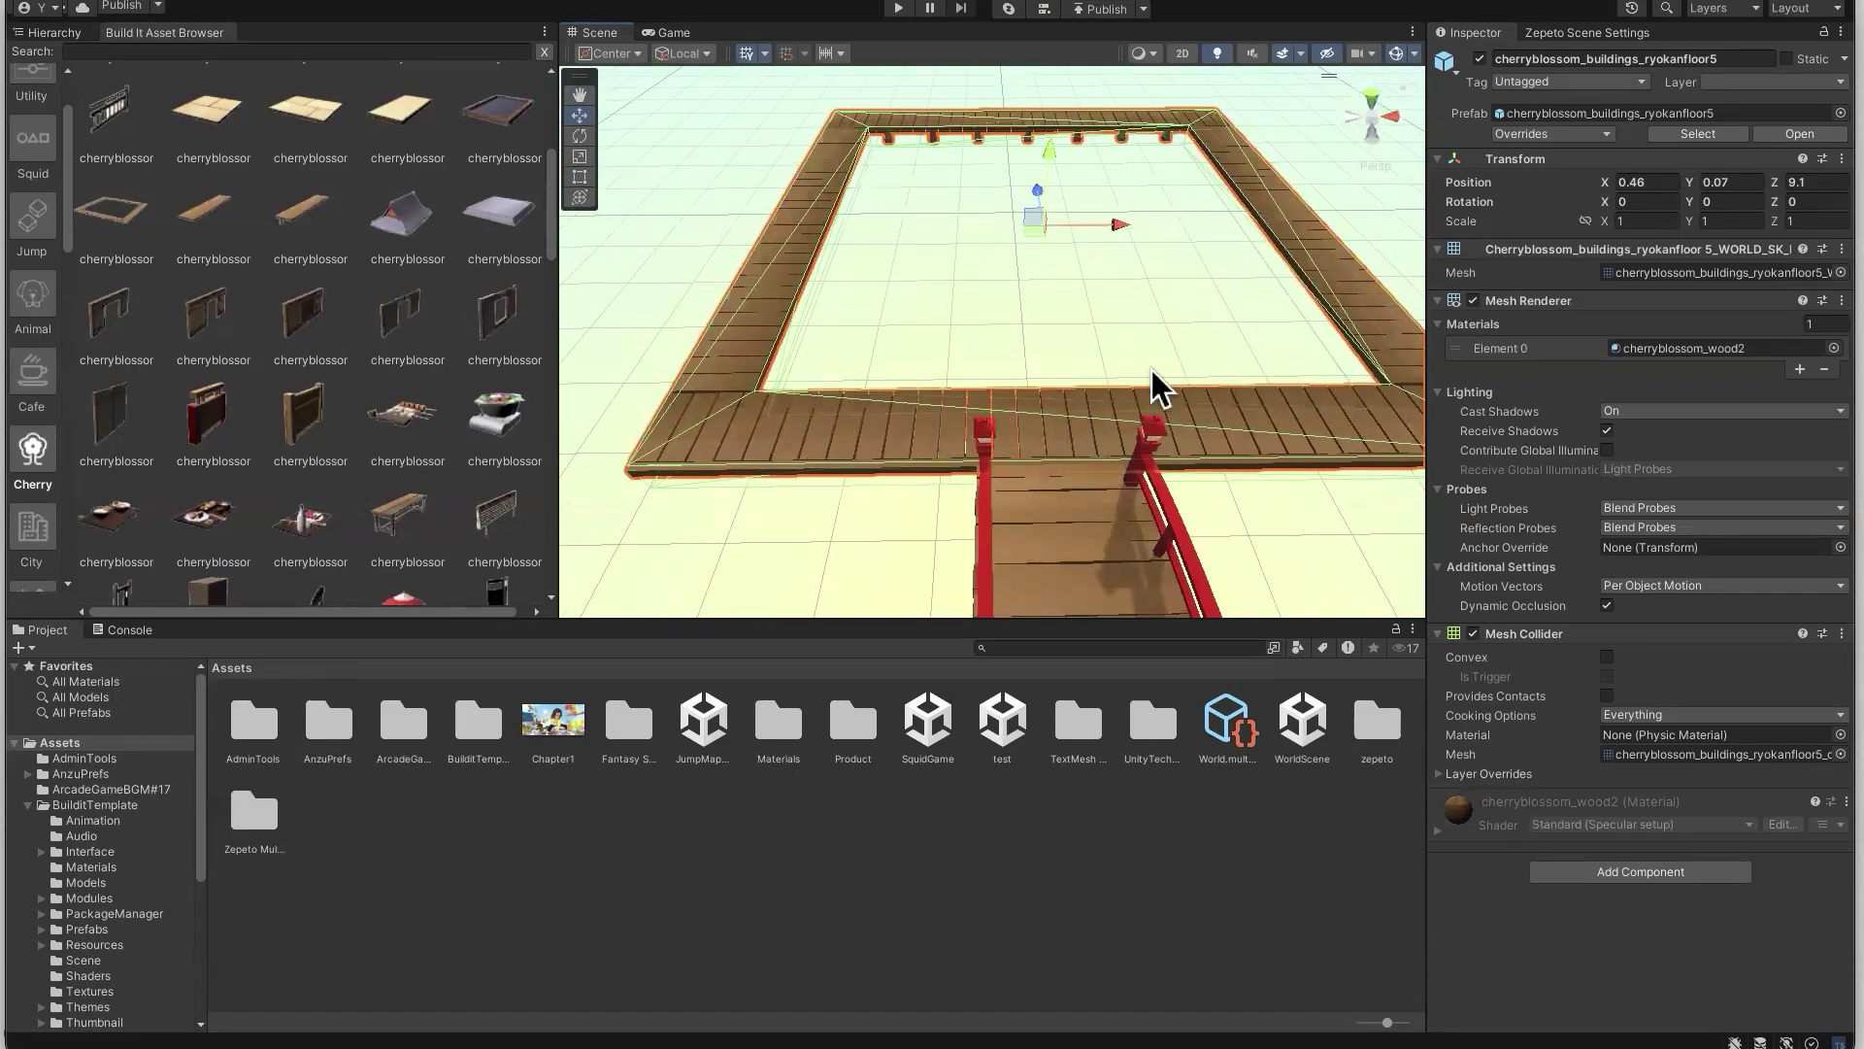
pyautogui.keyDown('alt'); pyautogui.moveTo(1151, 370); pyautogui.dragTo(723, 301); pyautogui.keyUp('alt')
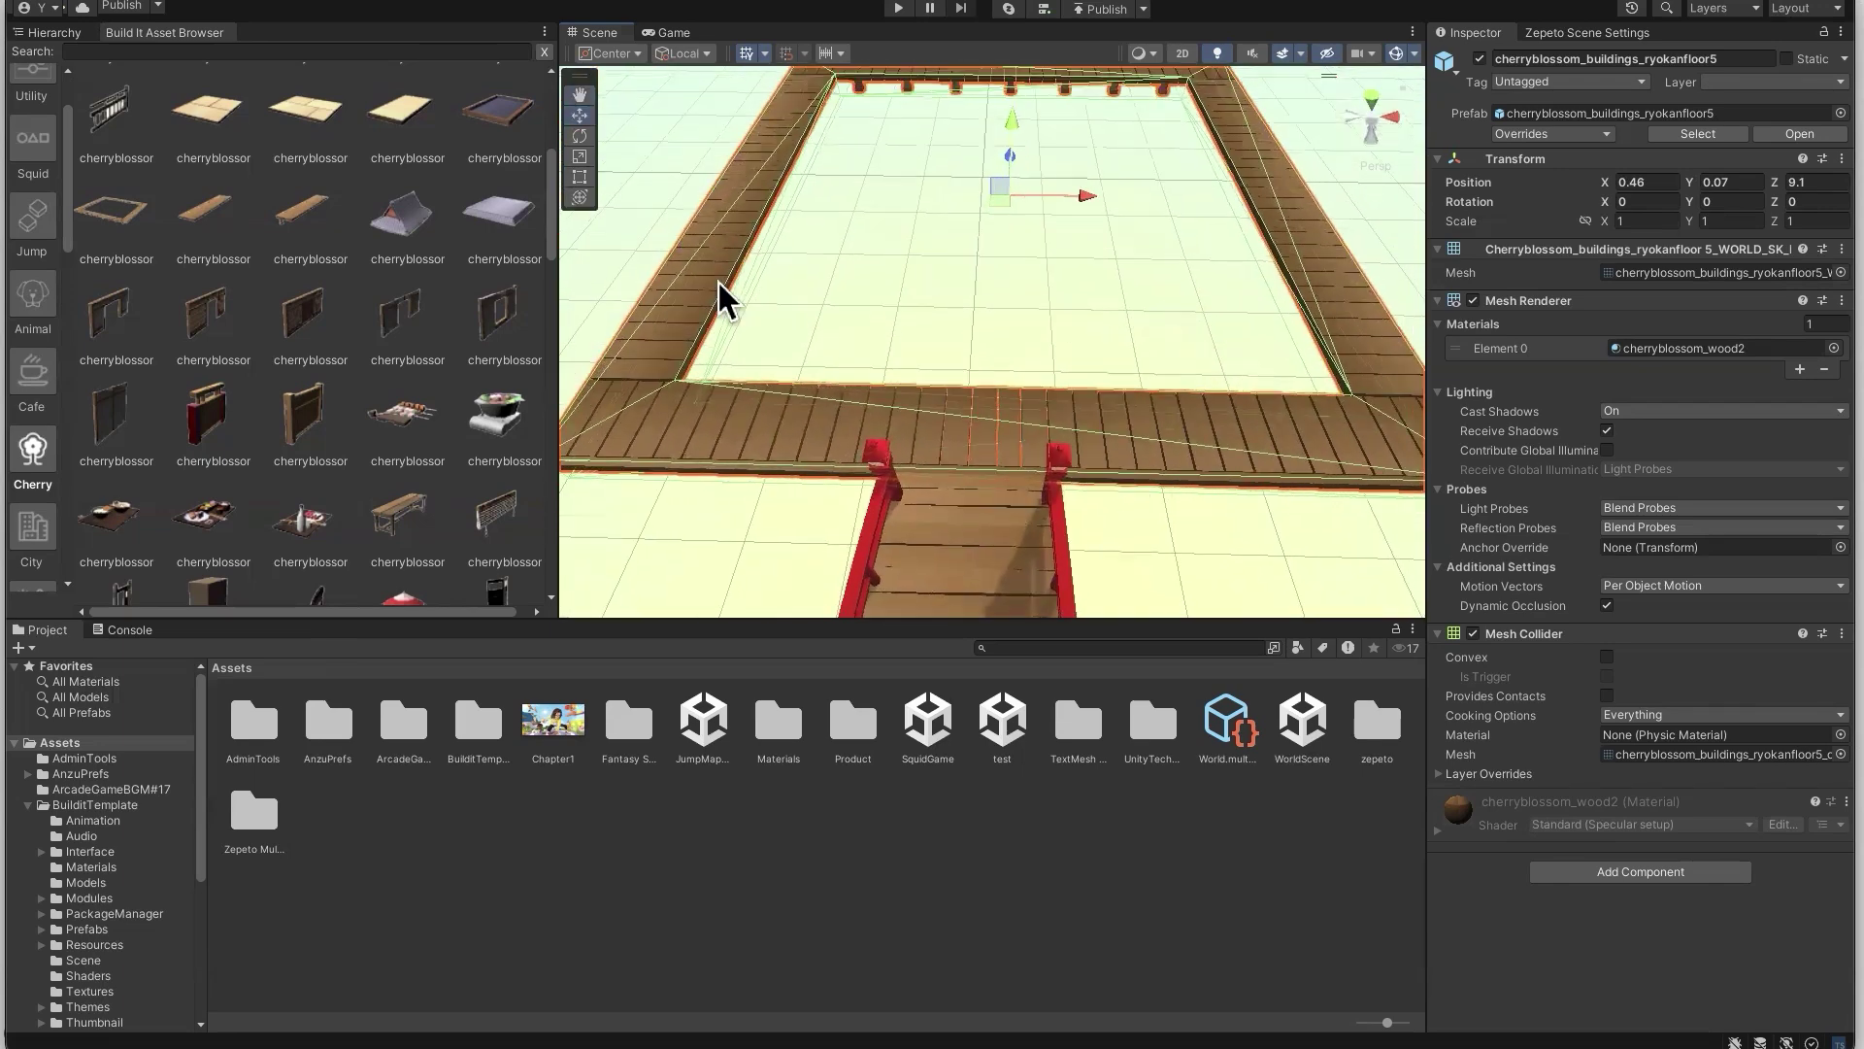
# Place the [script]Conveyor from the Jump assets on the wooden frame where the bridge ends, at about X -0.39, Z 4.95
pyautogui.click(32, 219)
pyautogui.moveTo(497, 114); pyautogui.dragTo(512, 207)
pyautogui.keyDown('alt'); pyautogui.moveTo(1259, 372); pyautogui.dragTo(974, 432); pyautogui.keyUp('alt')
pyautogui.press('f')
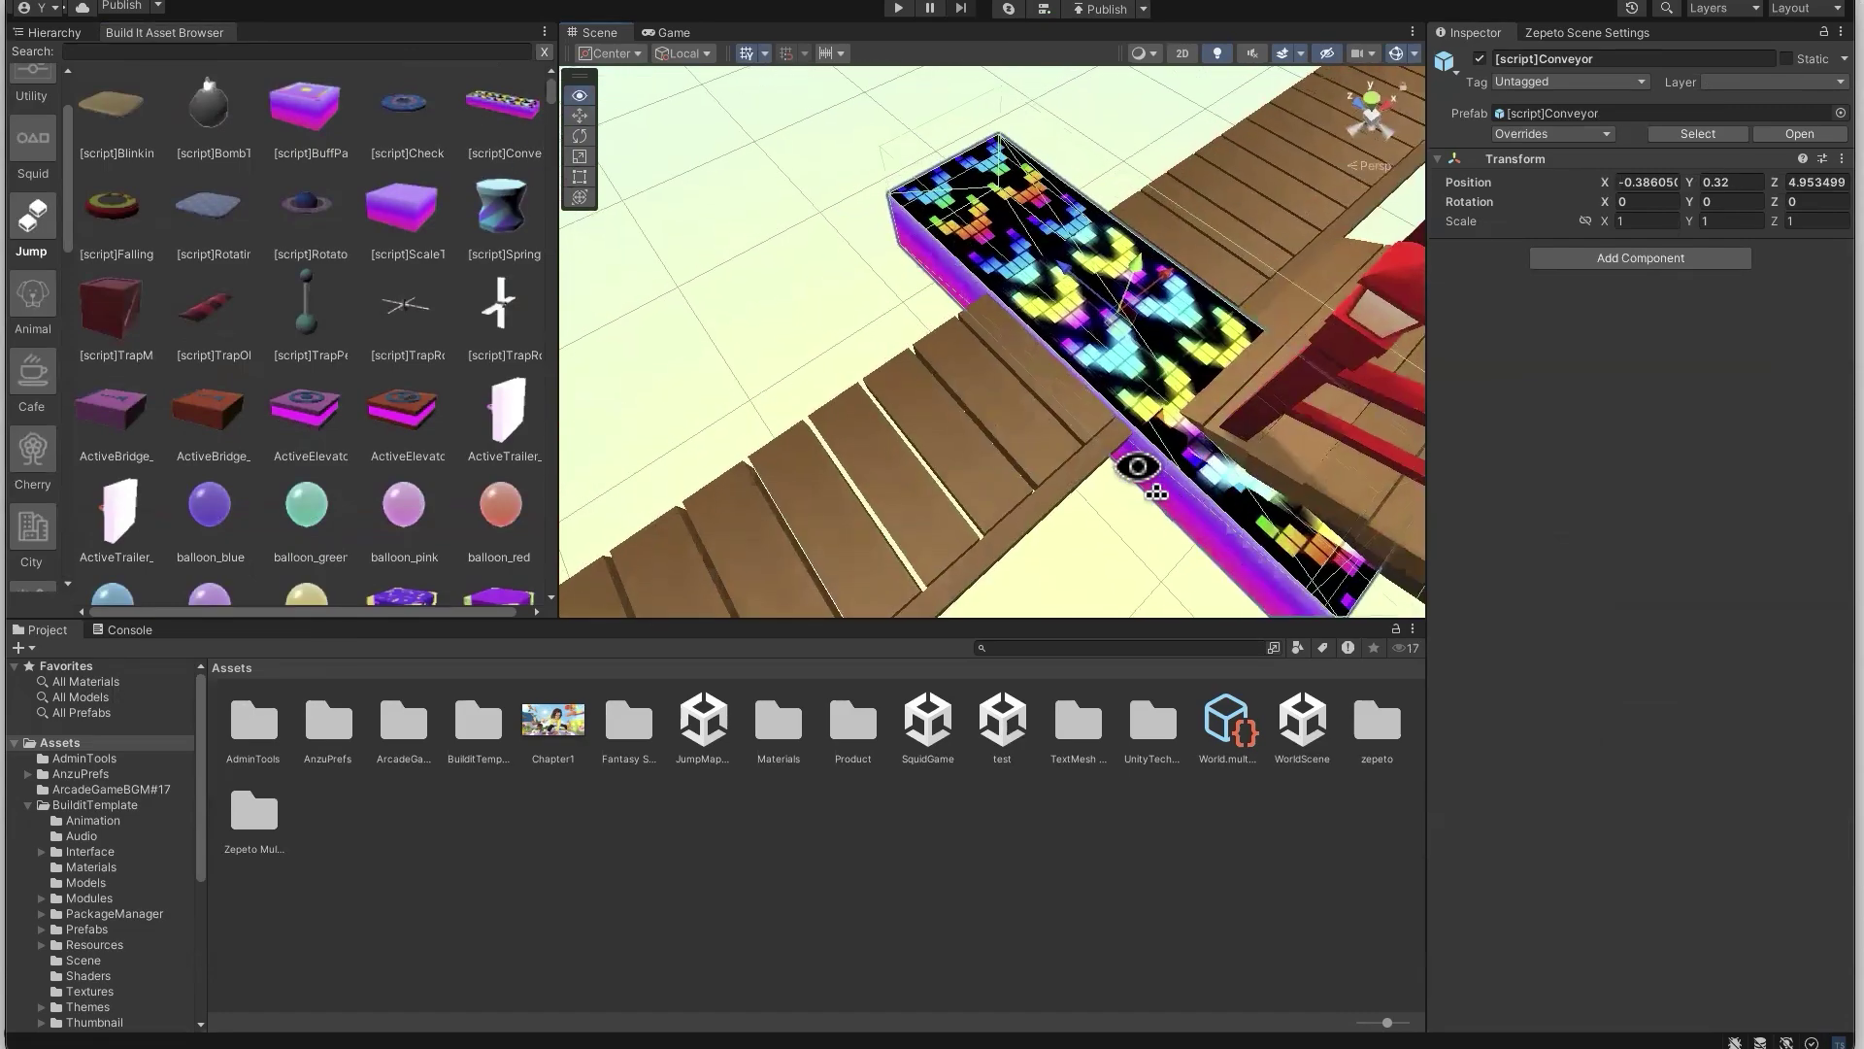
# Rotate the conveyor 90 degrees about the Y axis so it runs along the wooden walkway
pyautogui.click(580, 136)
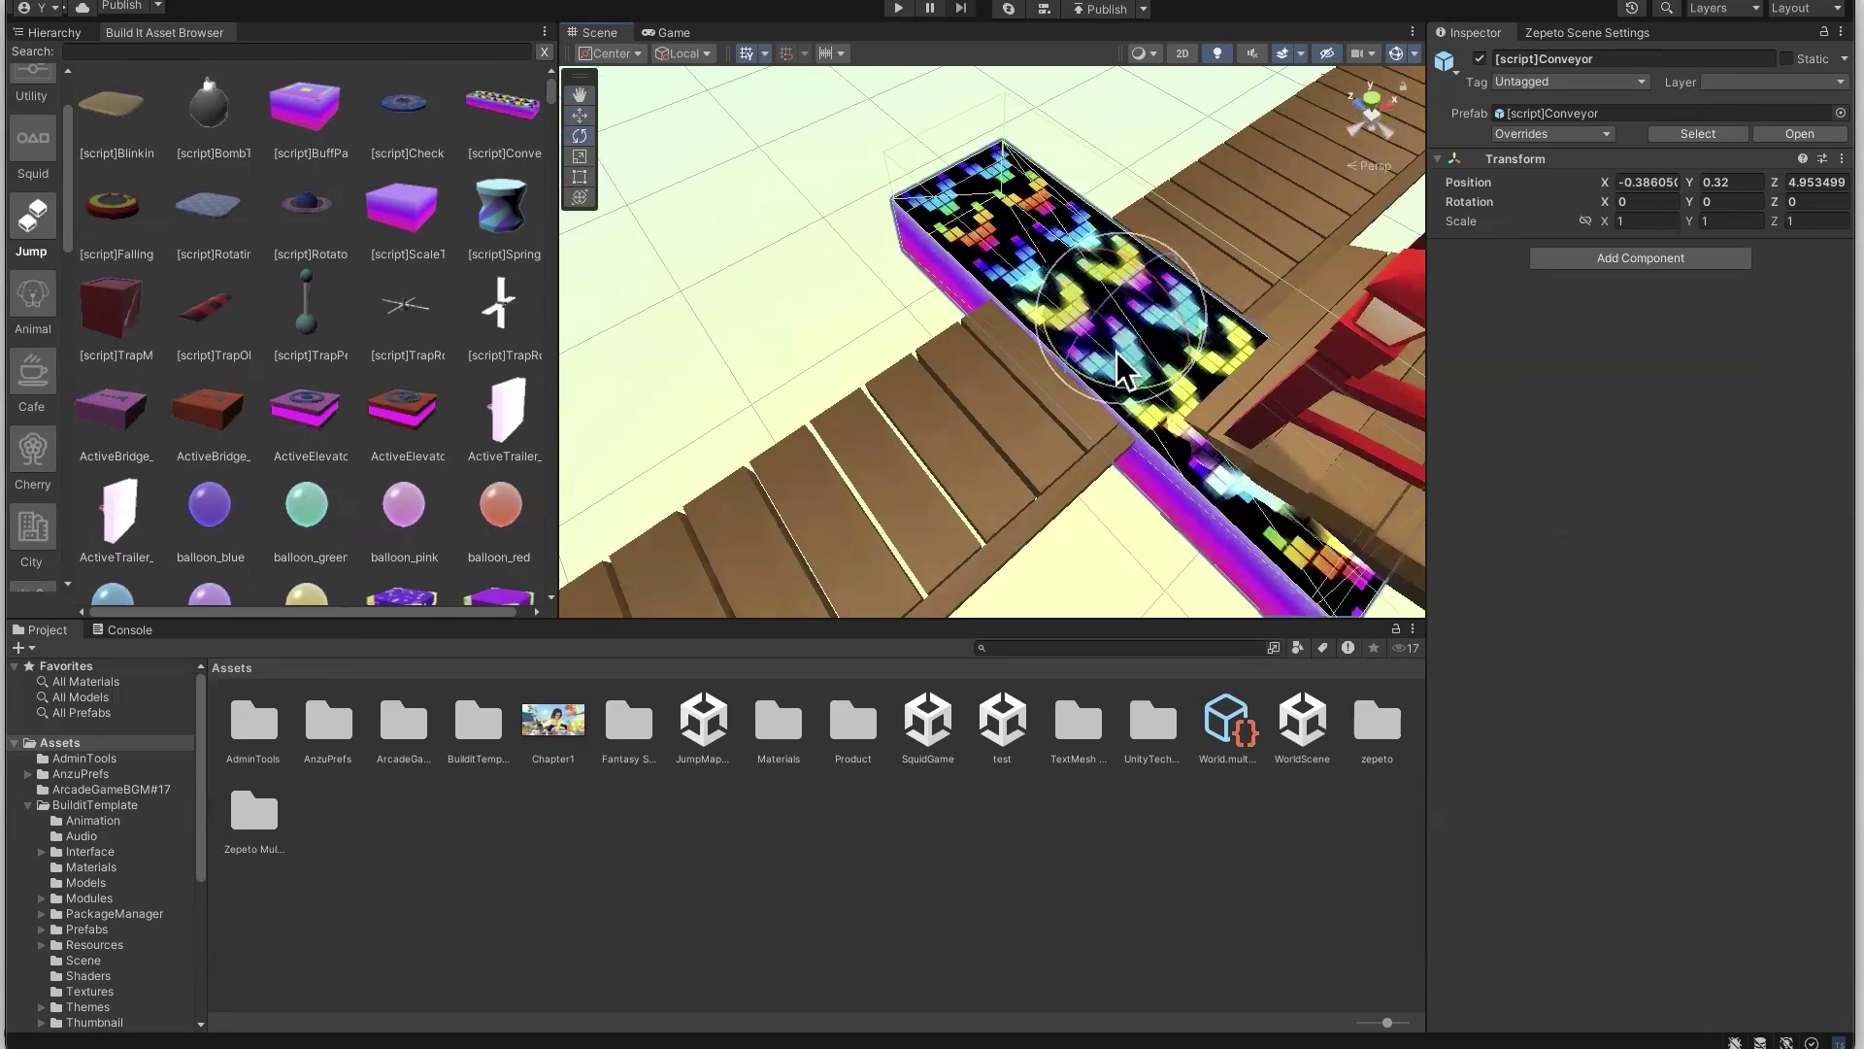
pyautogui.keyDown('alt'); pyautogui.moveTo(1386, 184); pyautogui.dragTo(1291, 320); pyautogui.keyUp('alt')
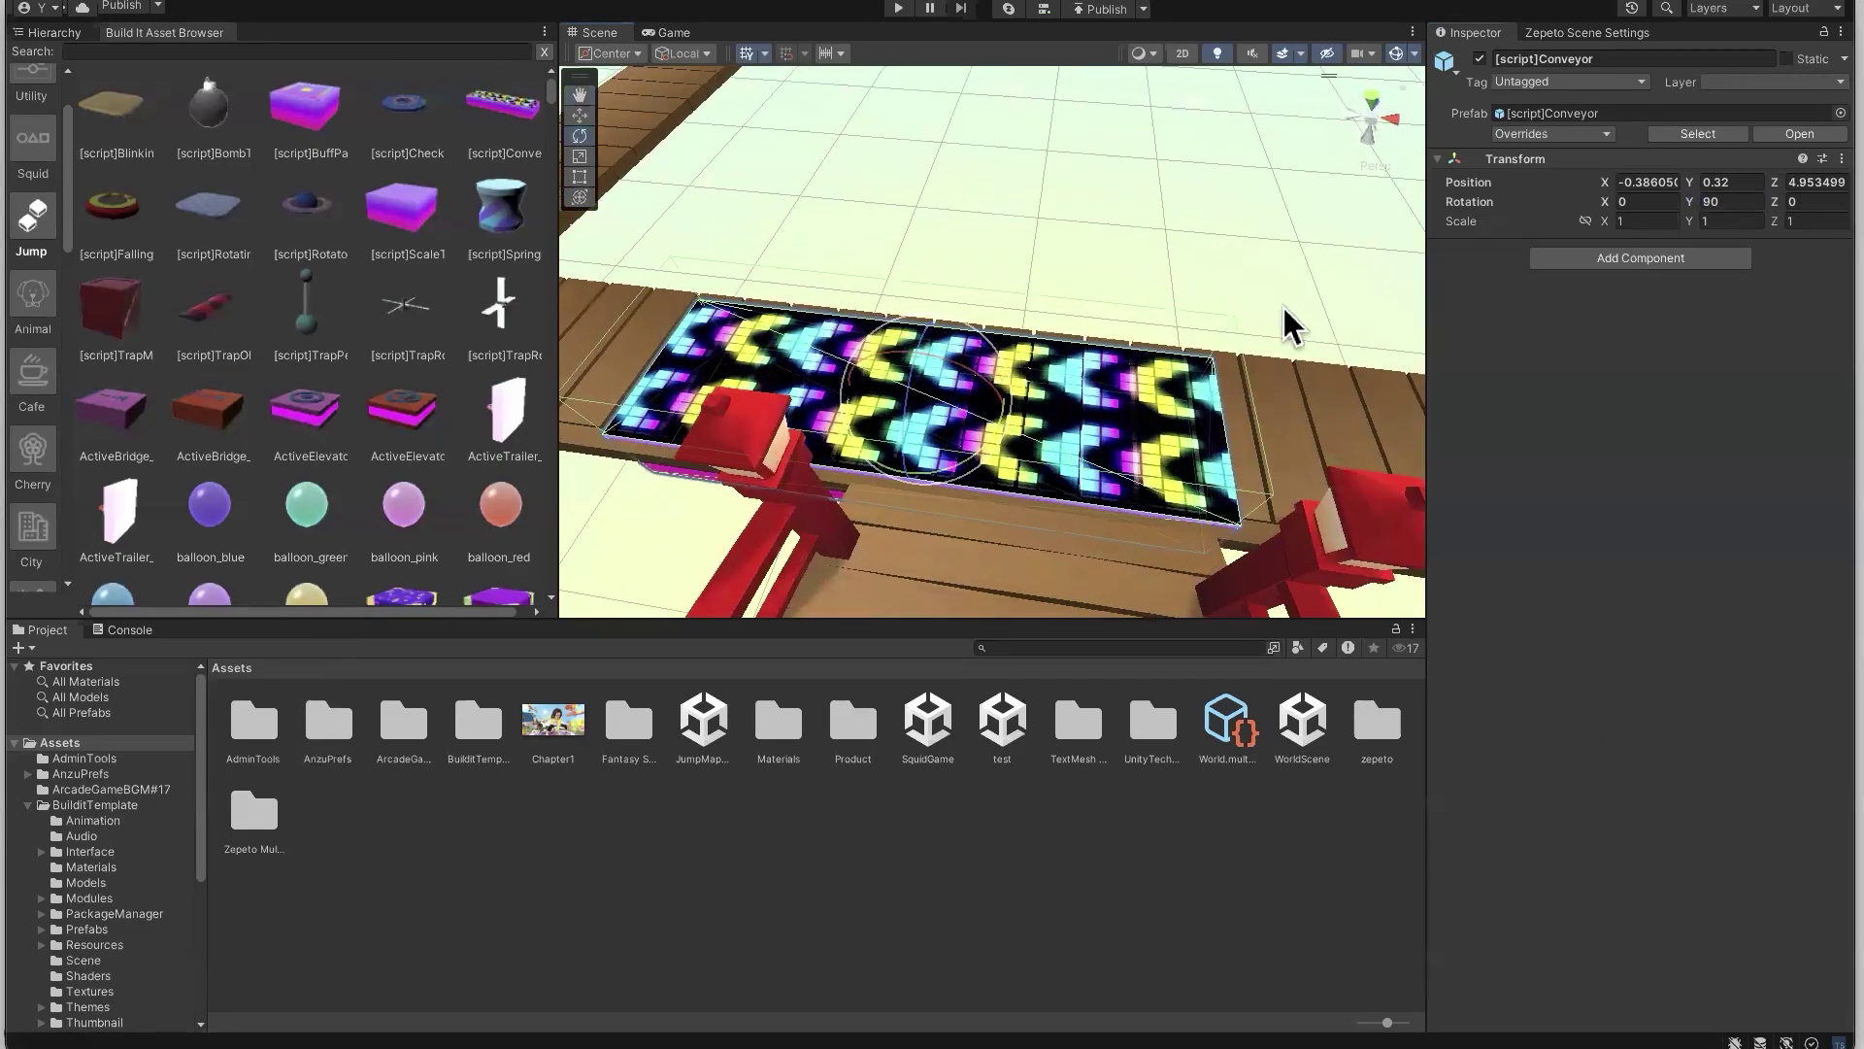
pyautogui.keyDown('alt'); pyautogui.moveTo(970, 333); pyautogui.dragTo(757, 365); pyautogui.keyUp('alt')
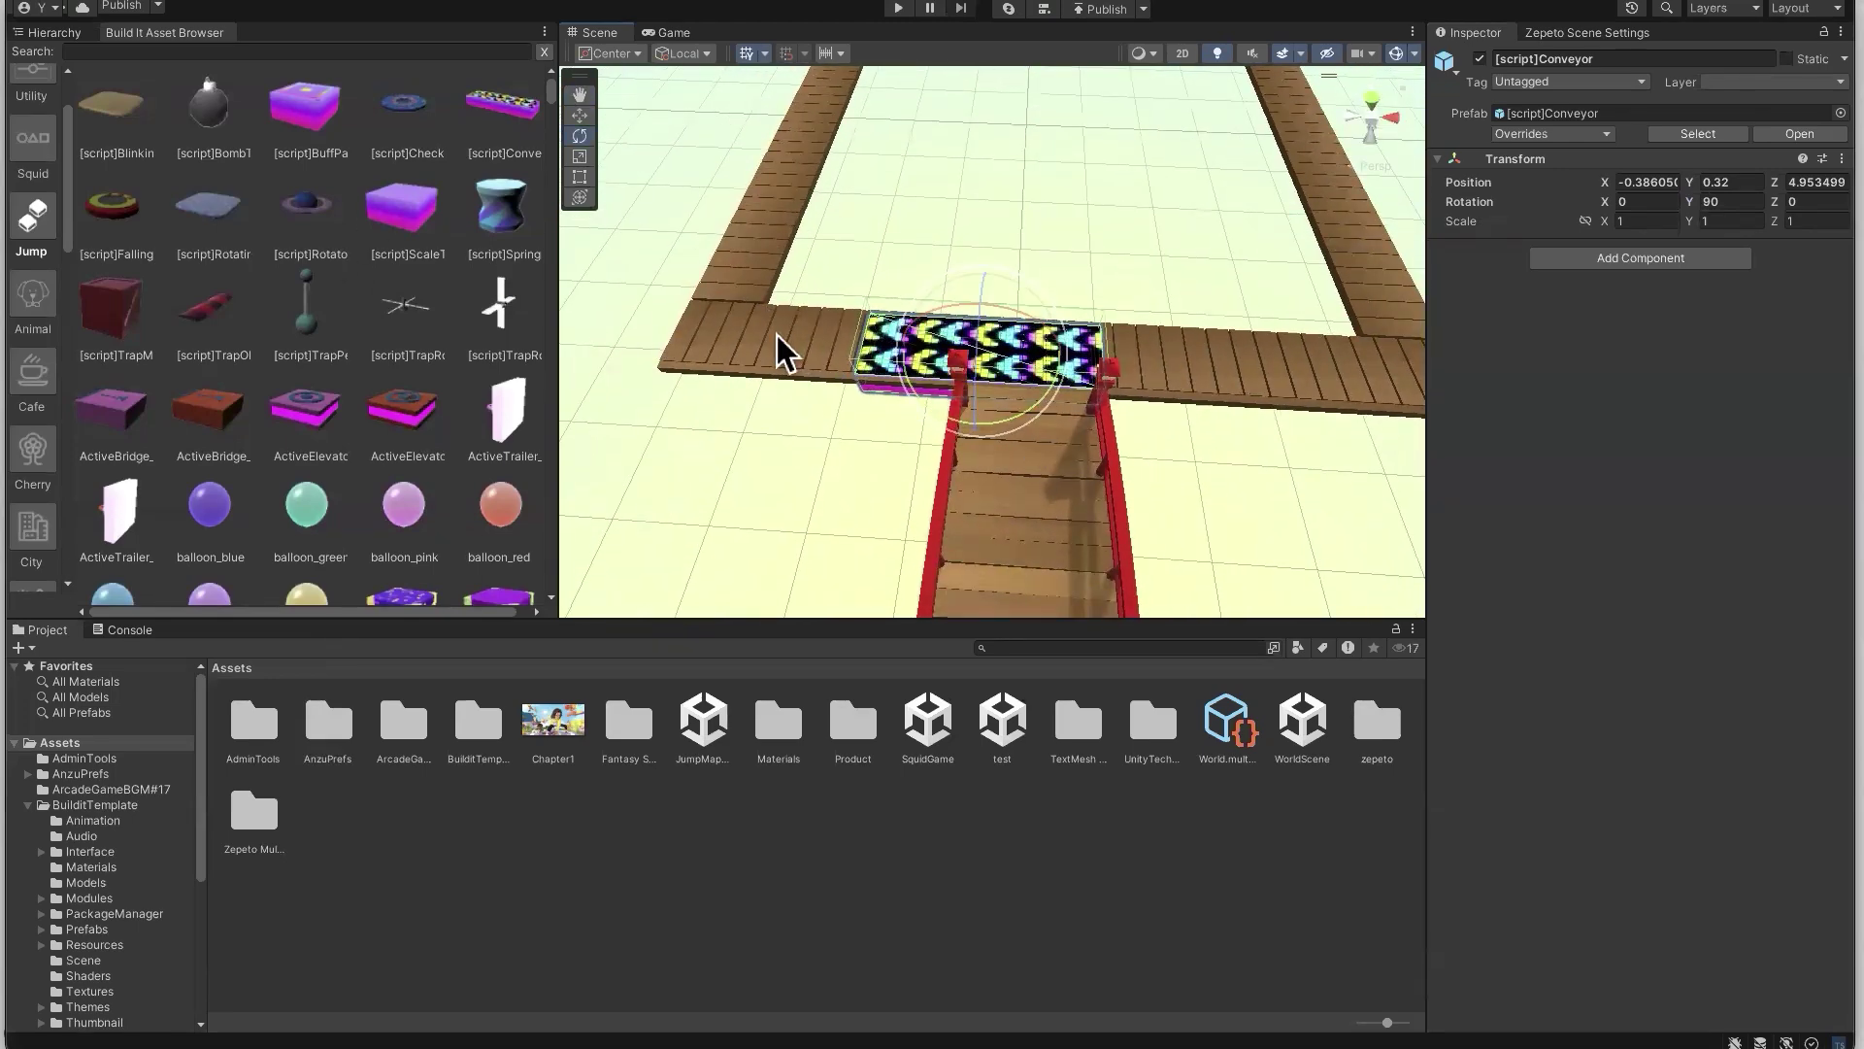
# Place the [script]BombTrap from the Jump assets on the near-left corner of the wooden frame, at about X -3.22, Z 5.03
pyautogui.click(235, 125)
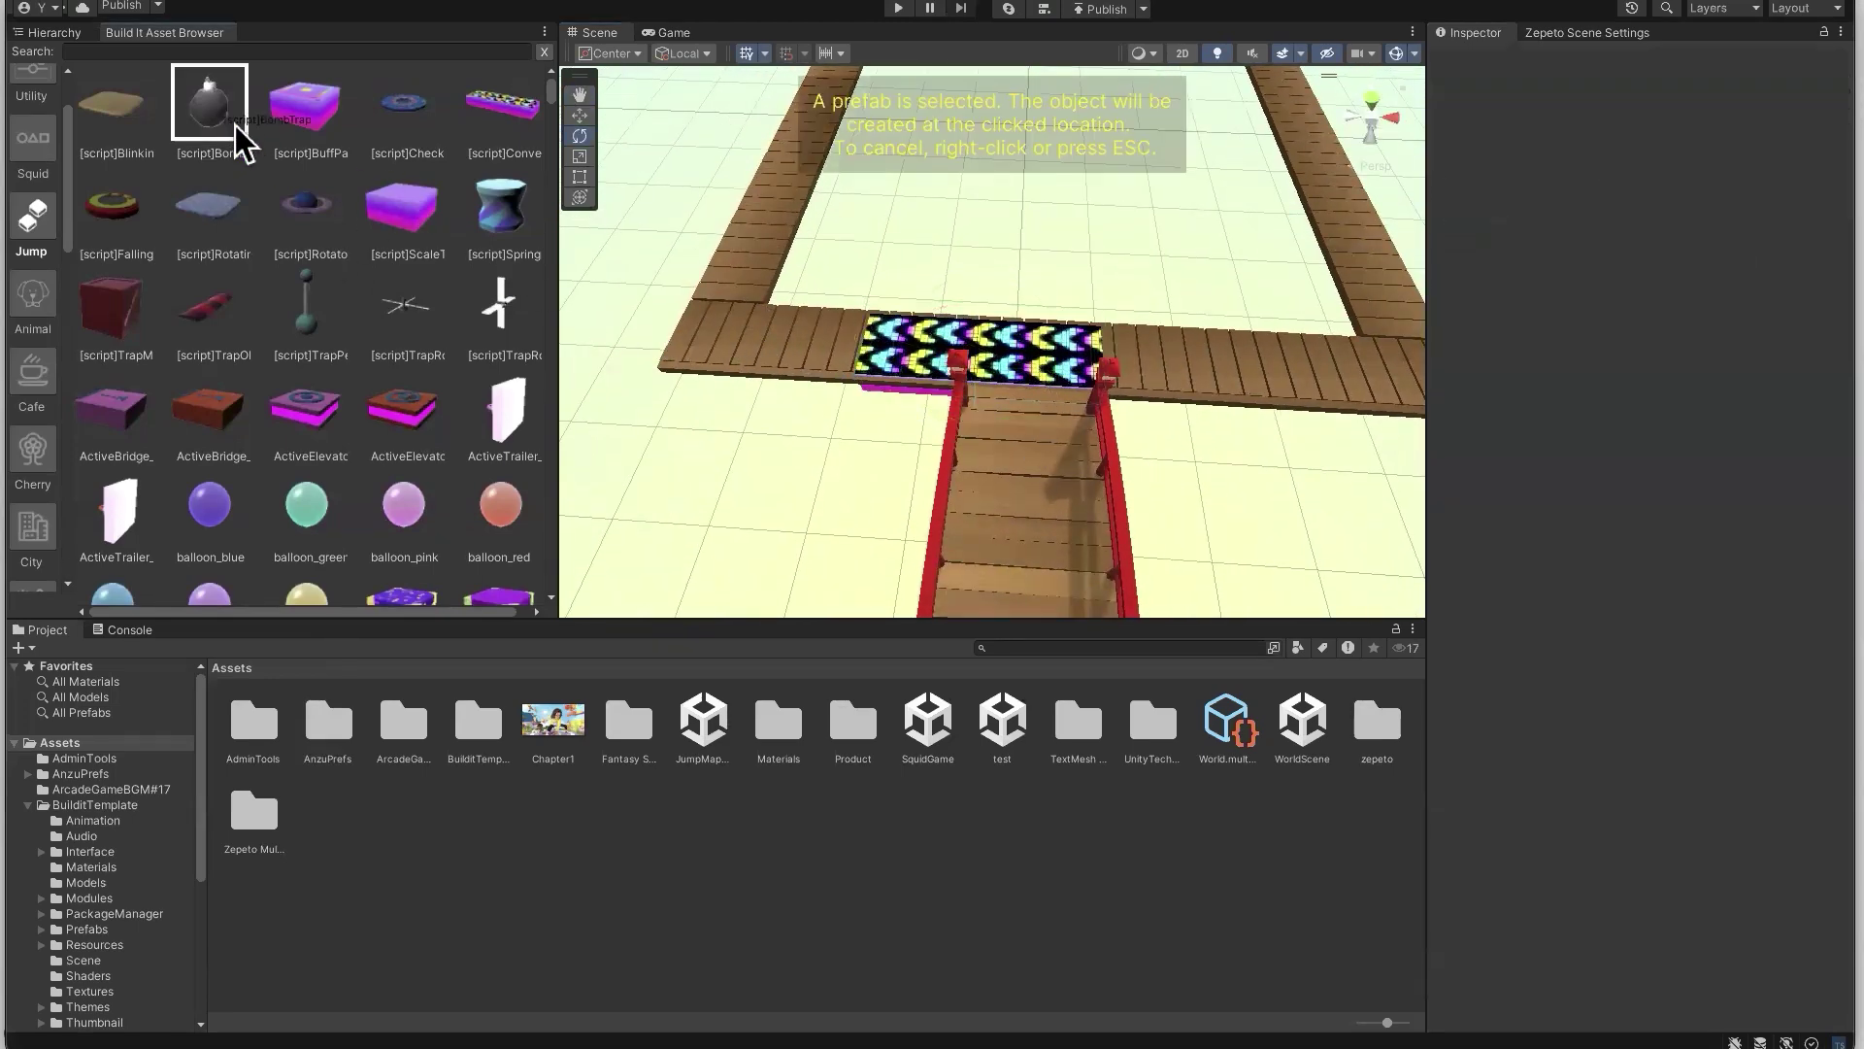
pyautogui.click(736, 329)
pyautogui.keyDown('alt'); pyautogui.moveTo(736, 328); pyautogui.dragTo(887, 259); pyautogui.keyUp('alt')
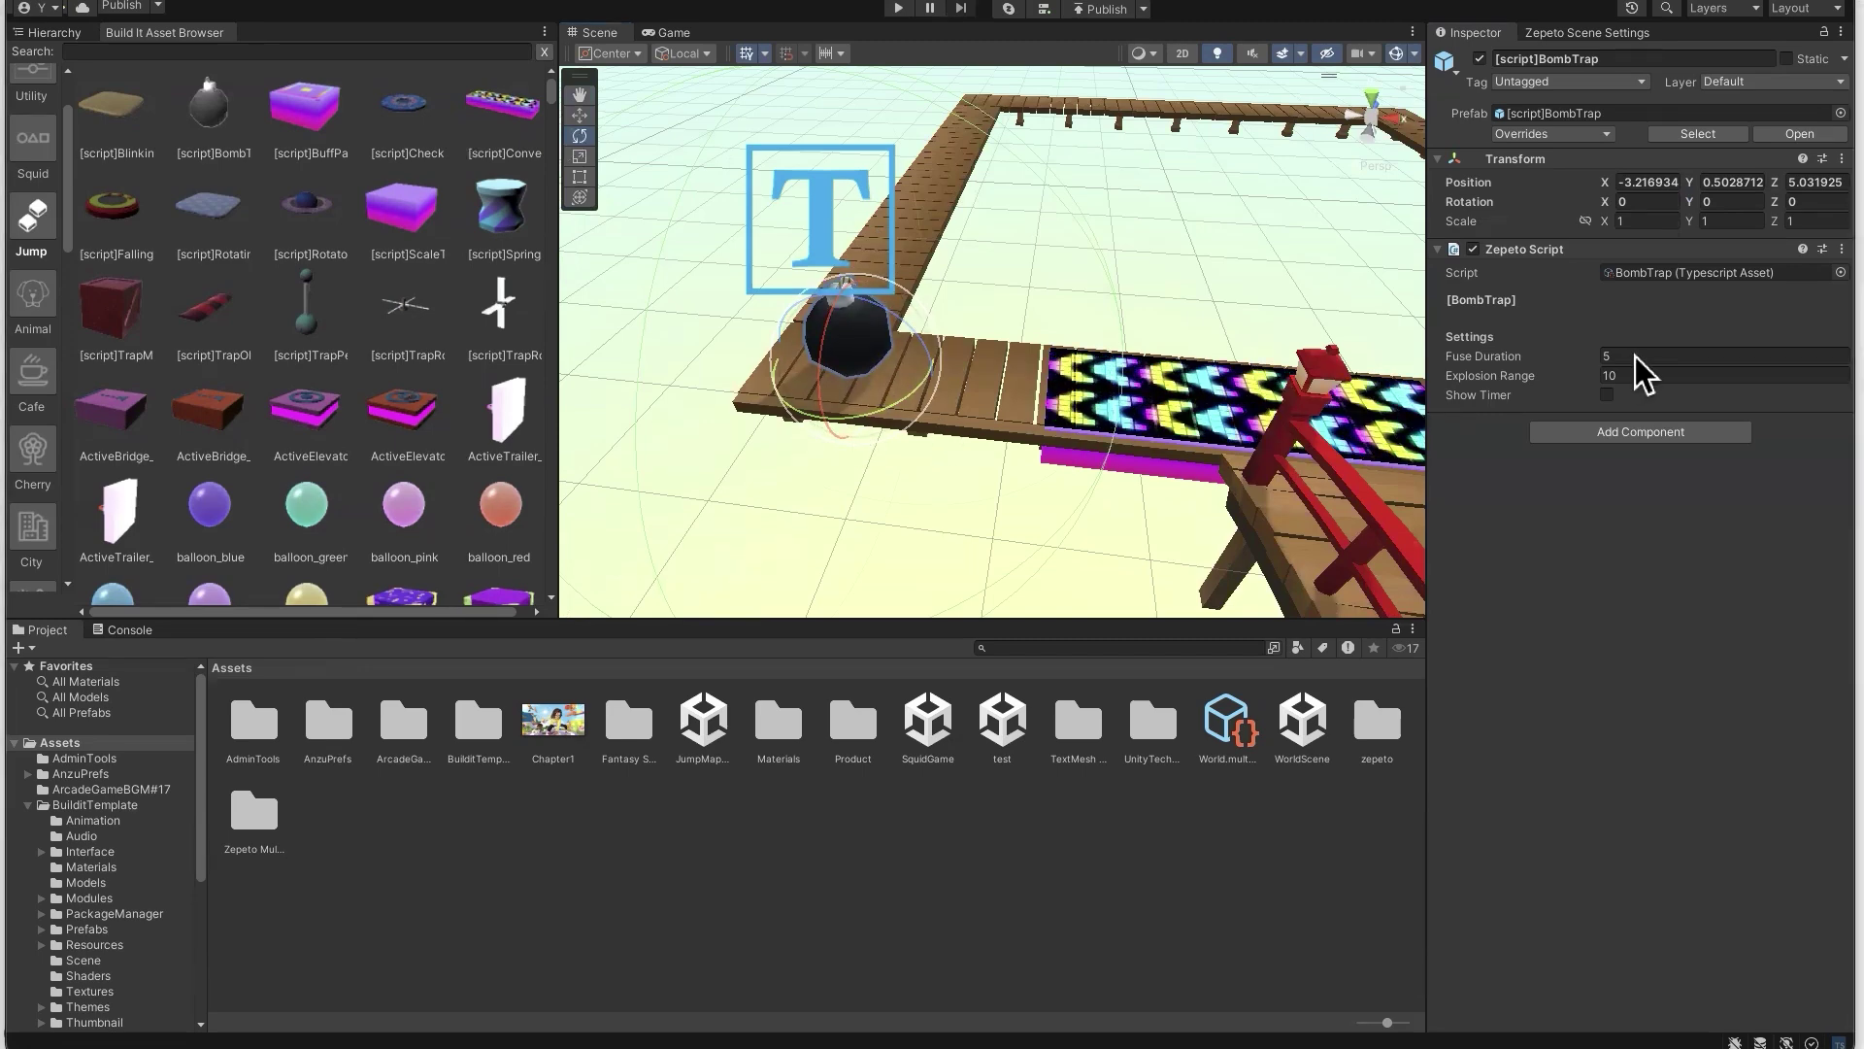
# Set the bomb trap's Explosion Range to 2 and its Fuse Duration to 1
pyautogui.click(1589, 33)
pyautogui.click(1493, 28)
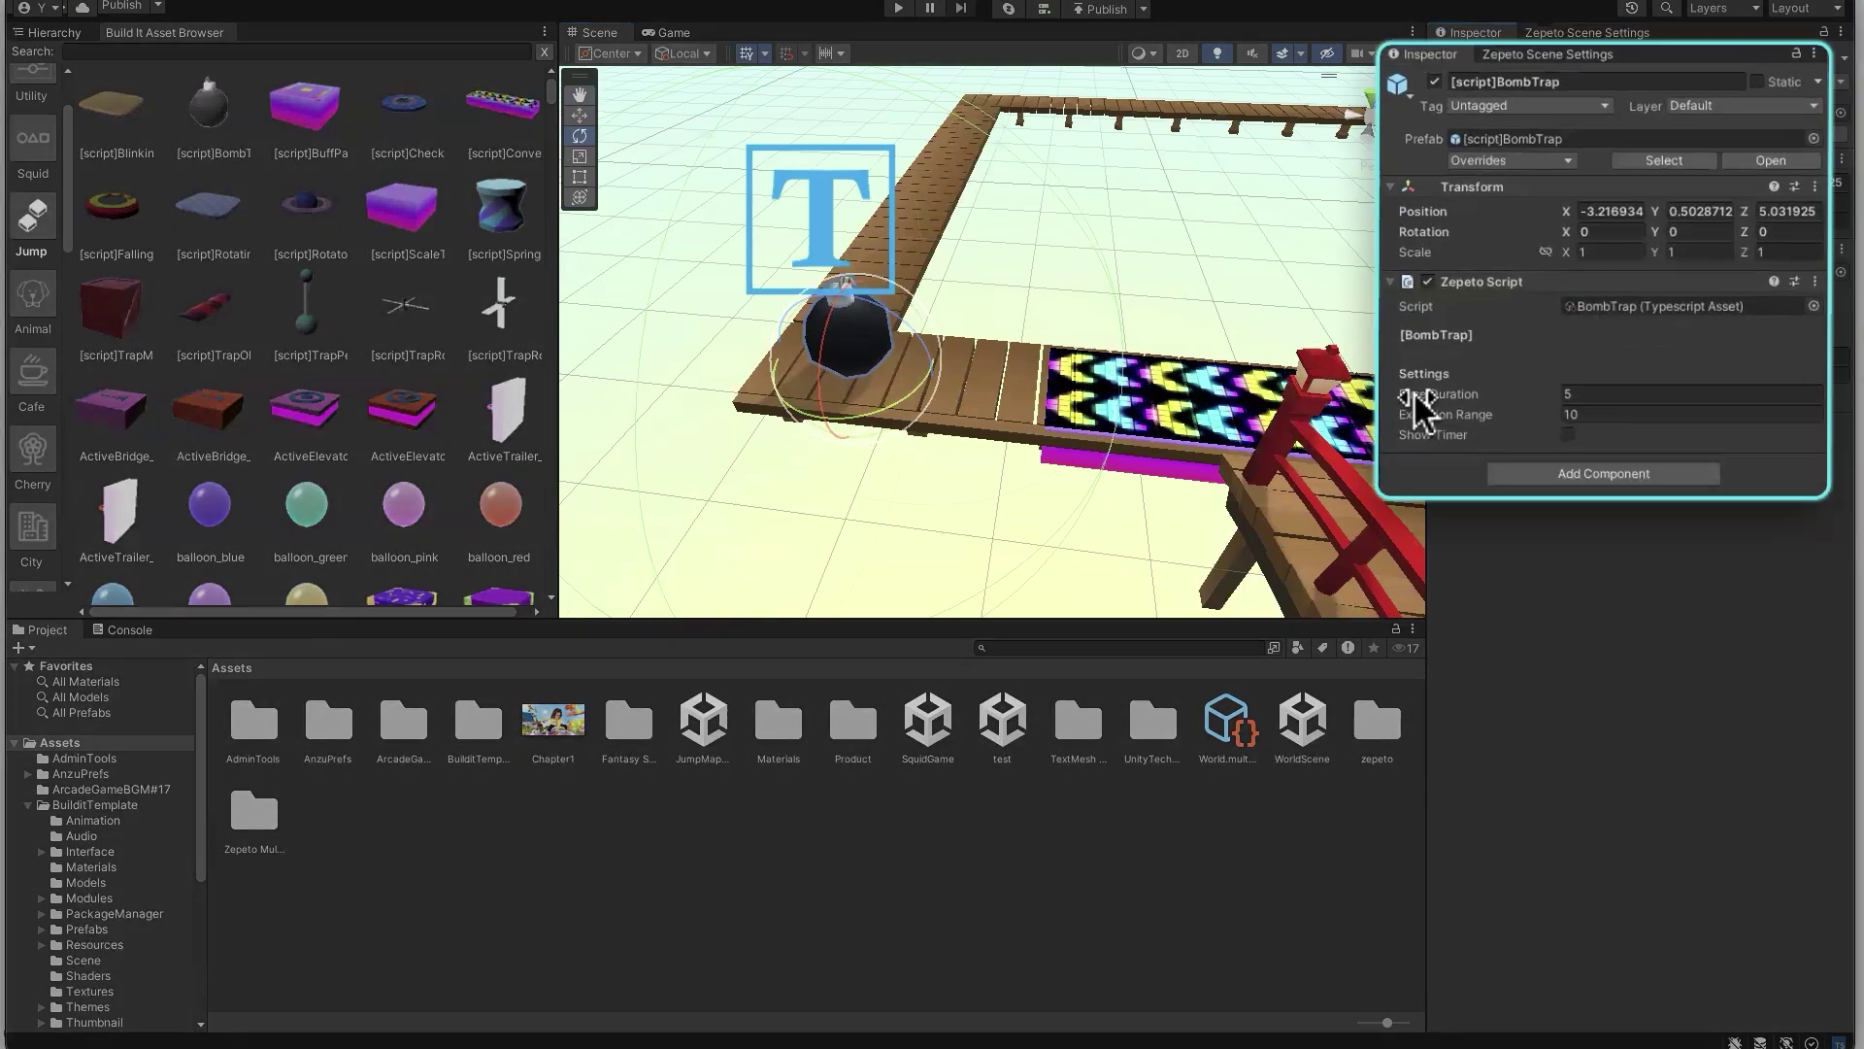
pyautogui.click(1643, 353)
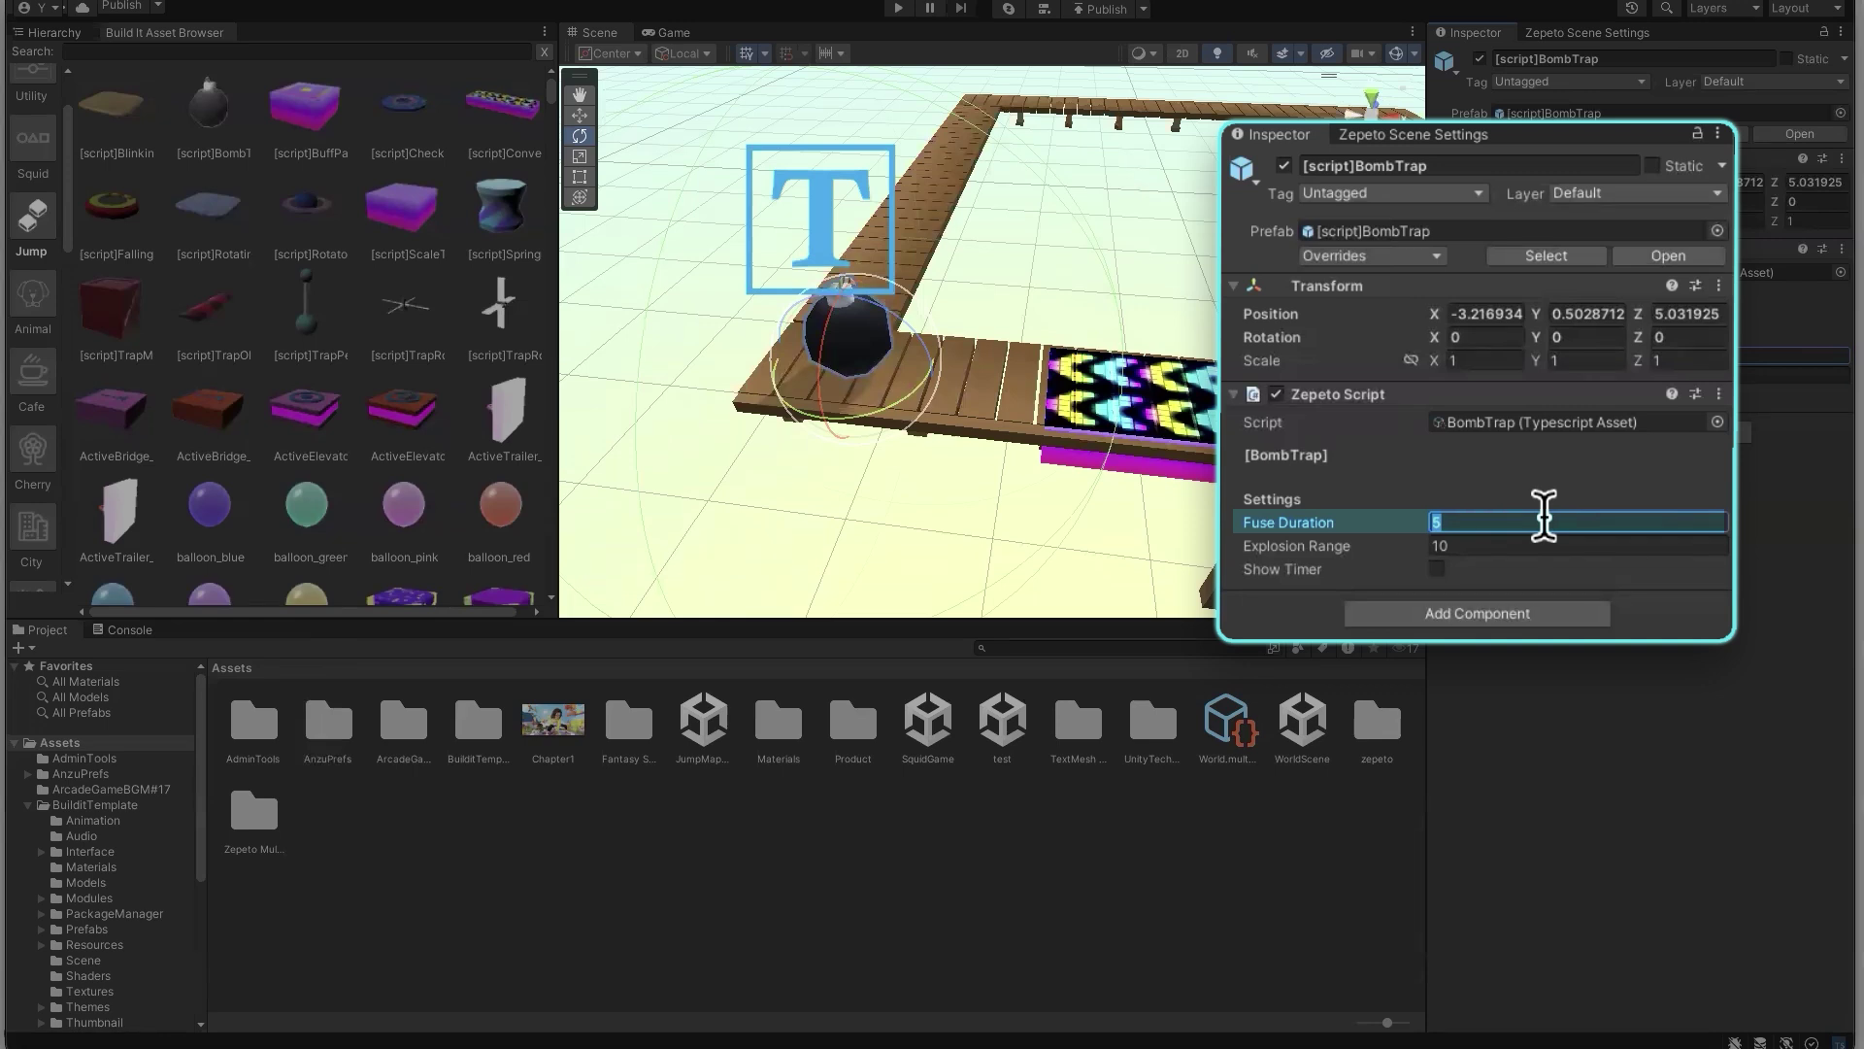
pyautogui.click(1529, 543)
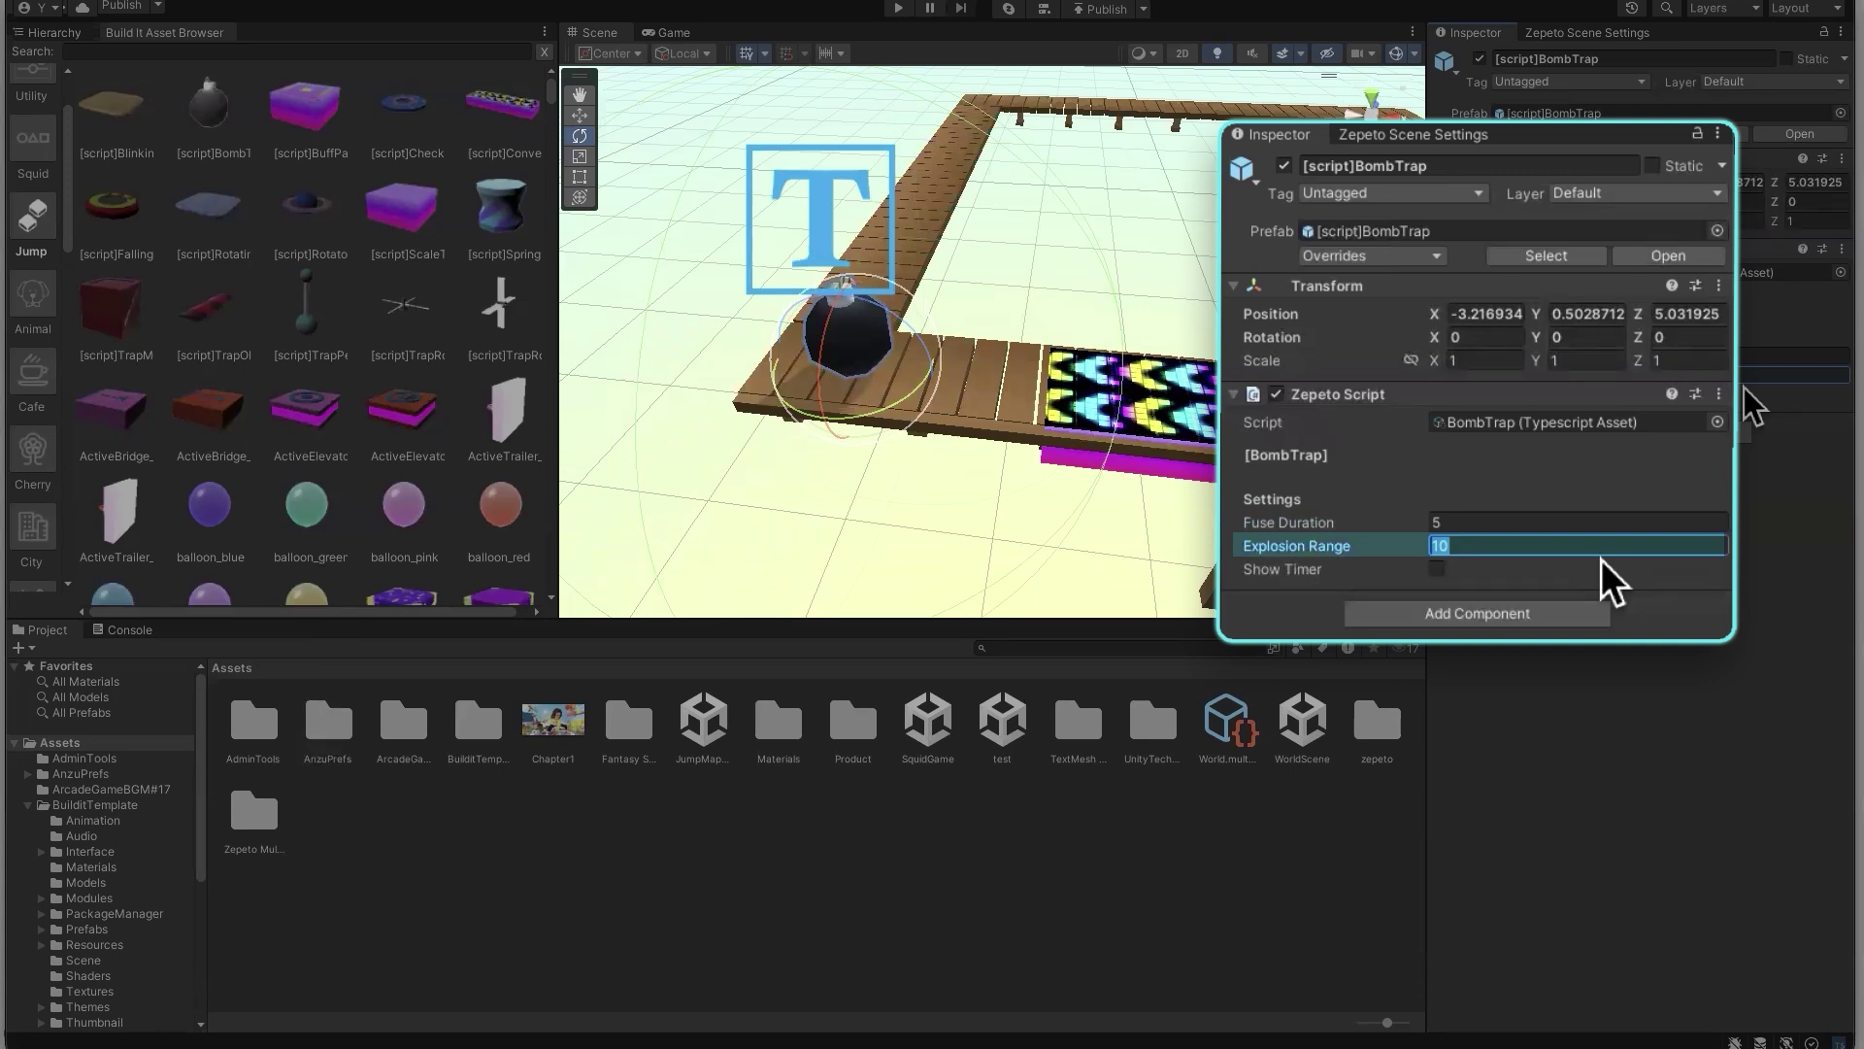
pyautogui.write('2')
pyautogui.click(1509, 523)
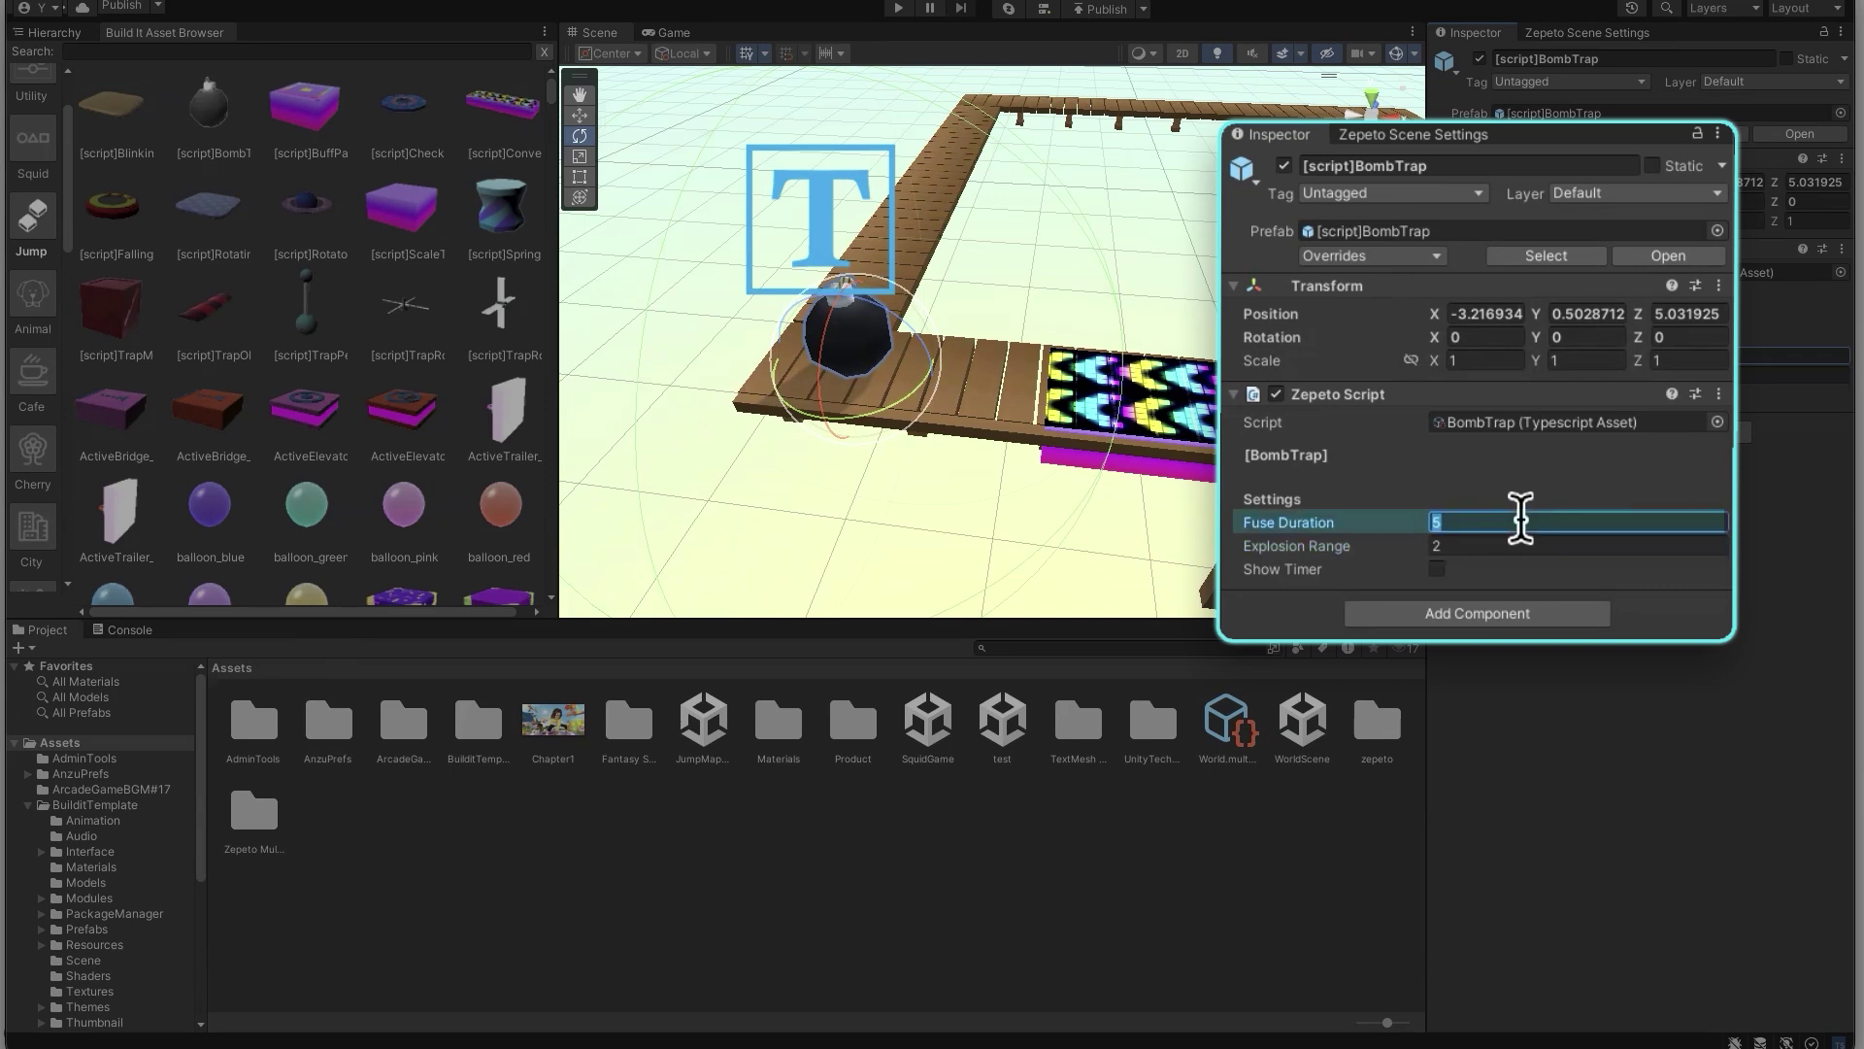
pyautogui.write('1')
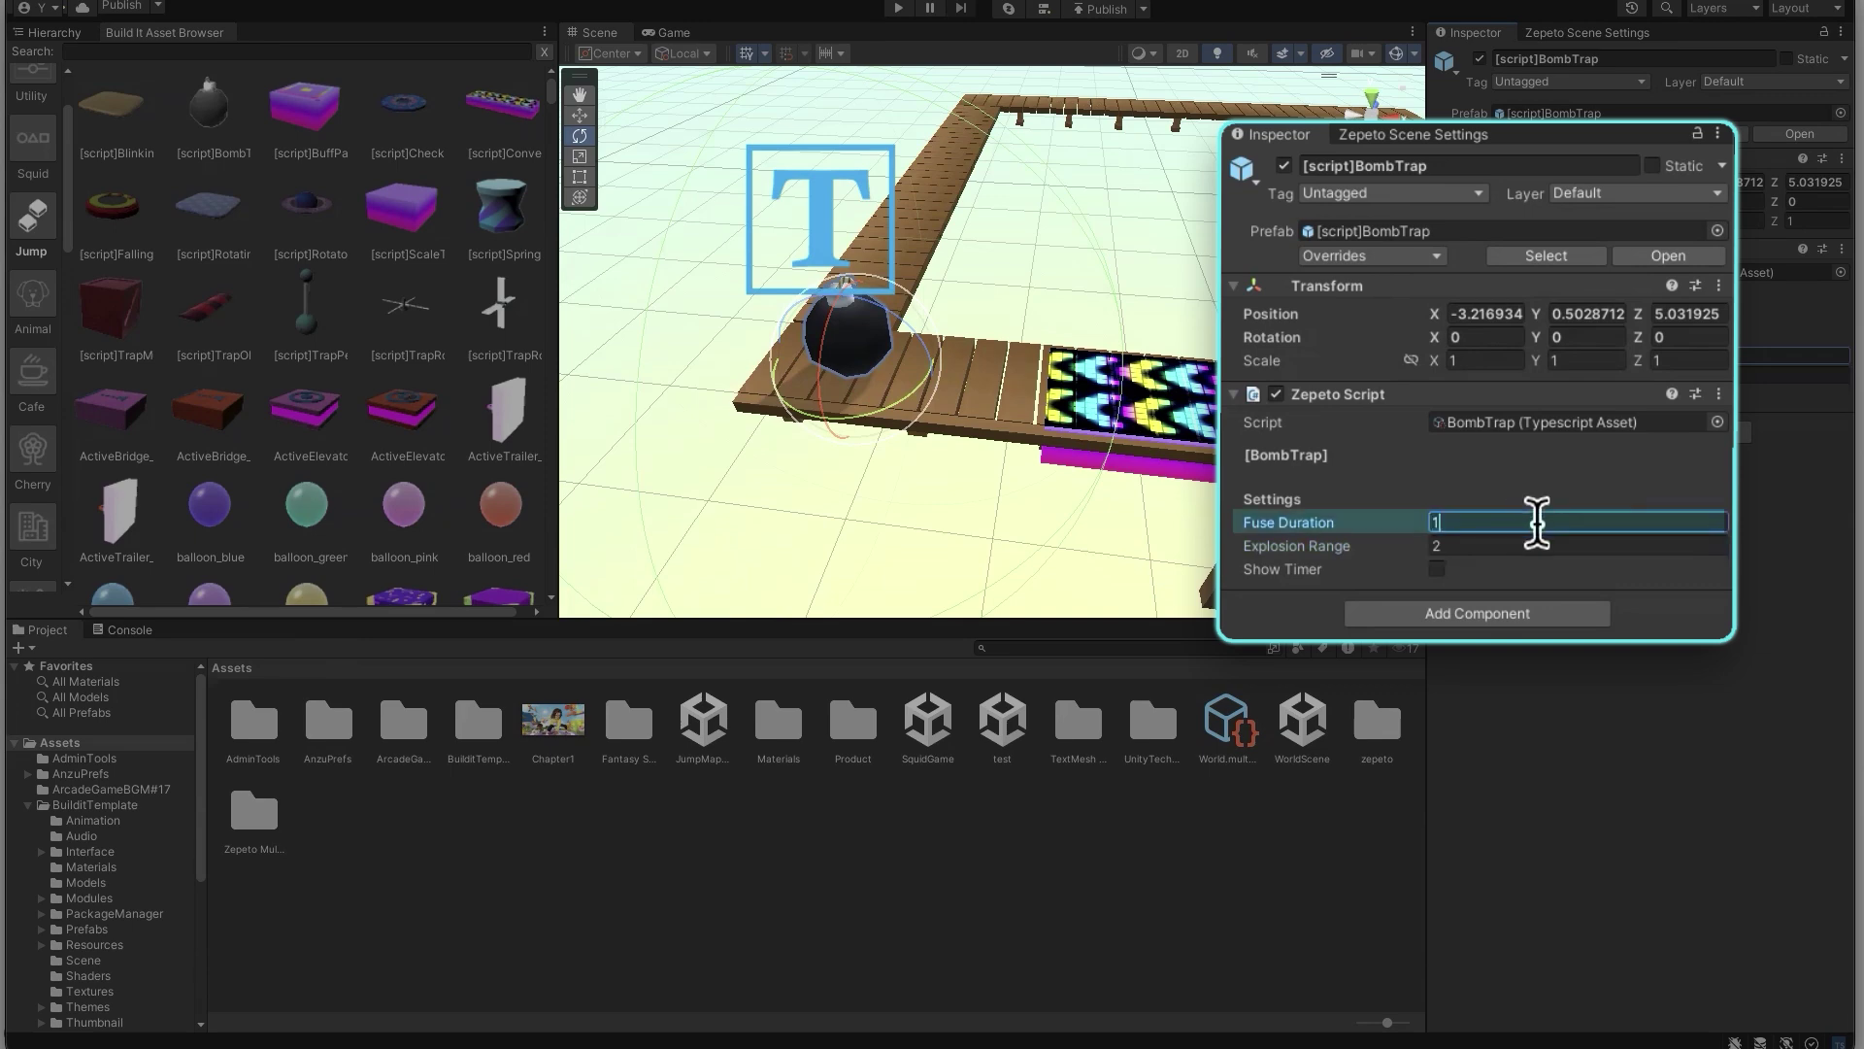
pyautogui.moveTo(1272, 389); pyautogui.dragTo(1146, 281, button='right')
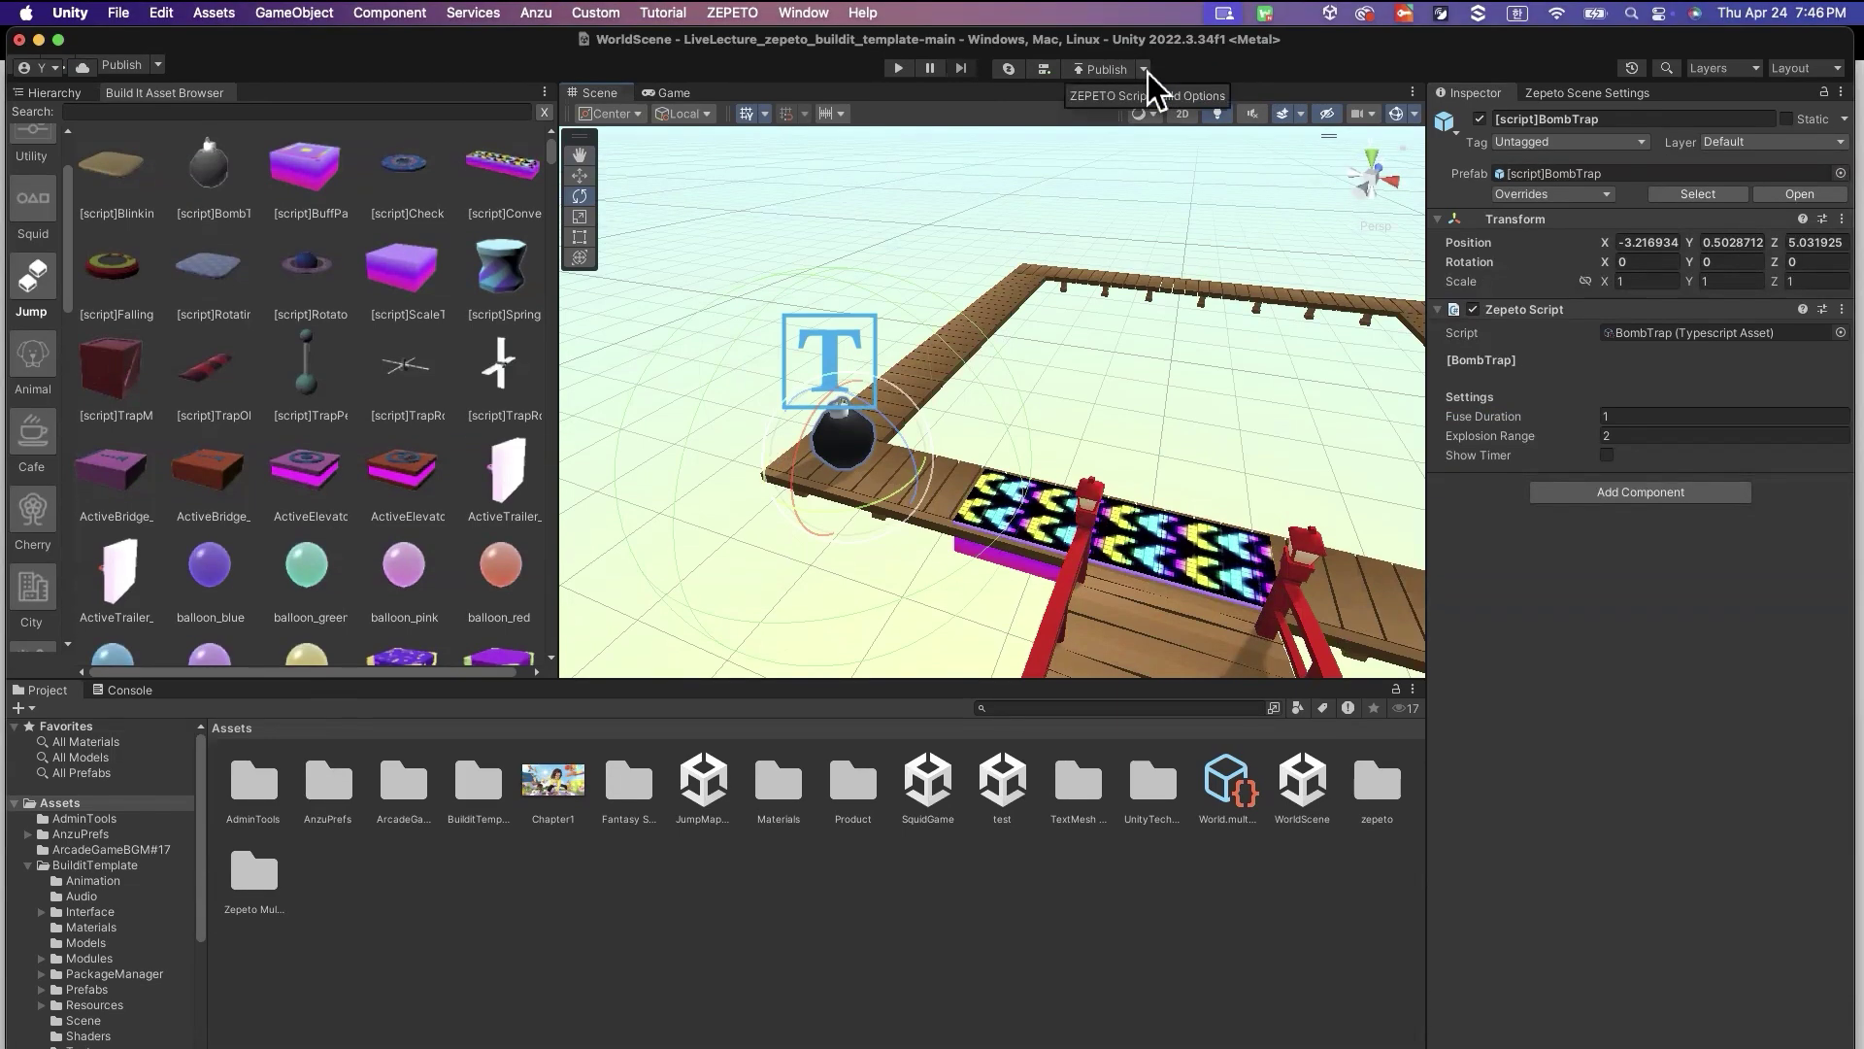
# Check the ZEPETO script build options for the Play with Multiplay Server setting
pyautogui.click(1144, 8)
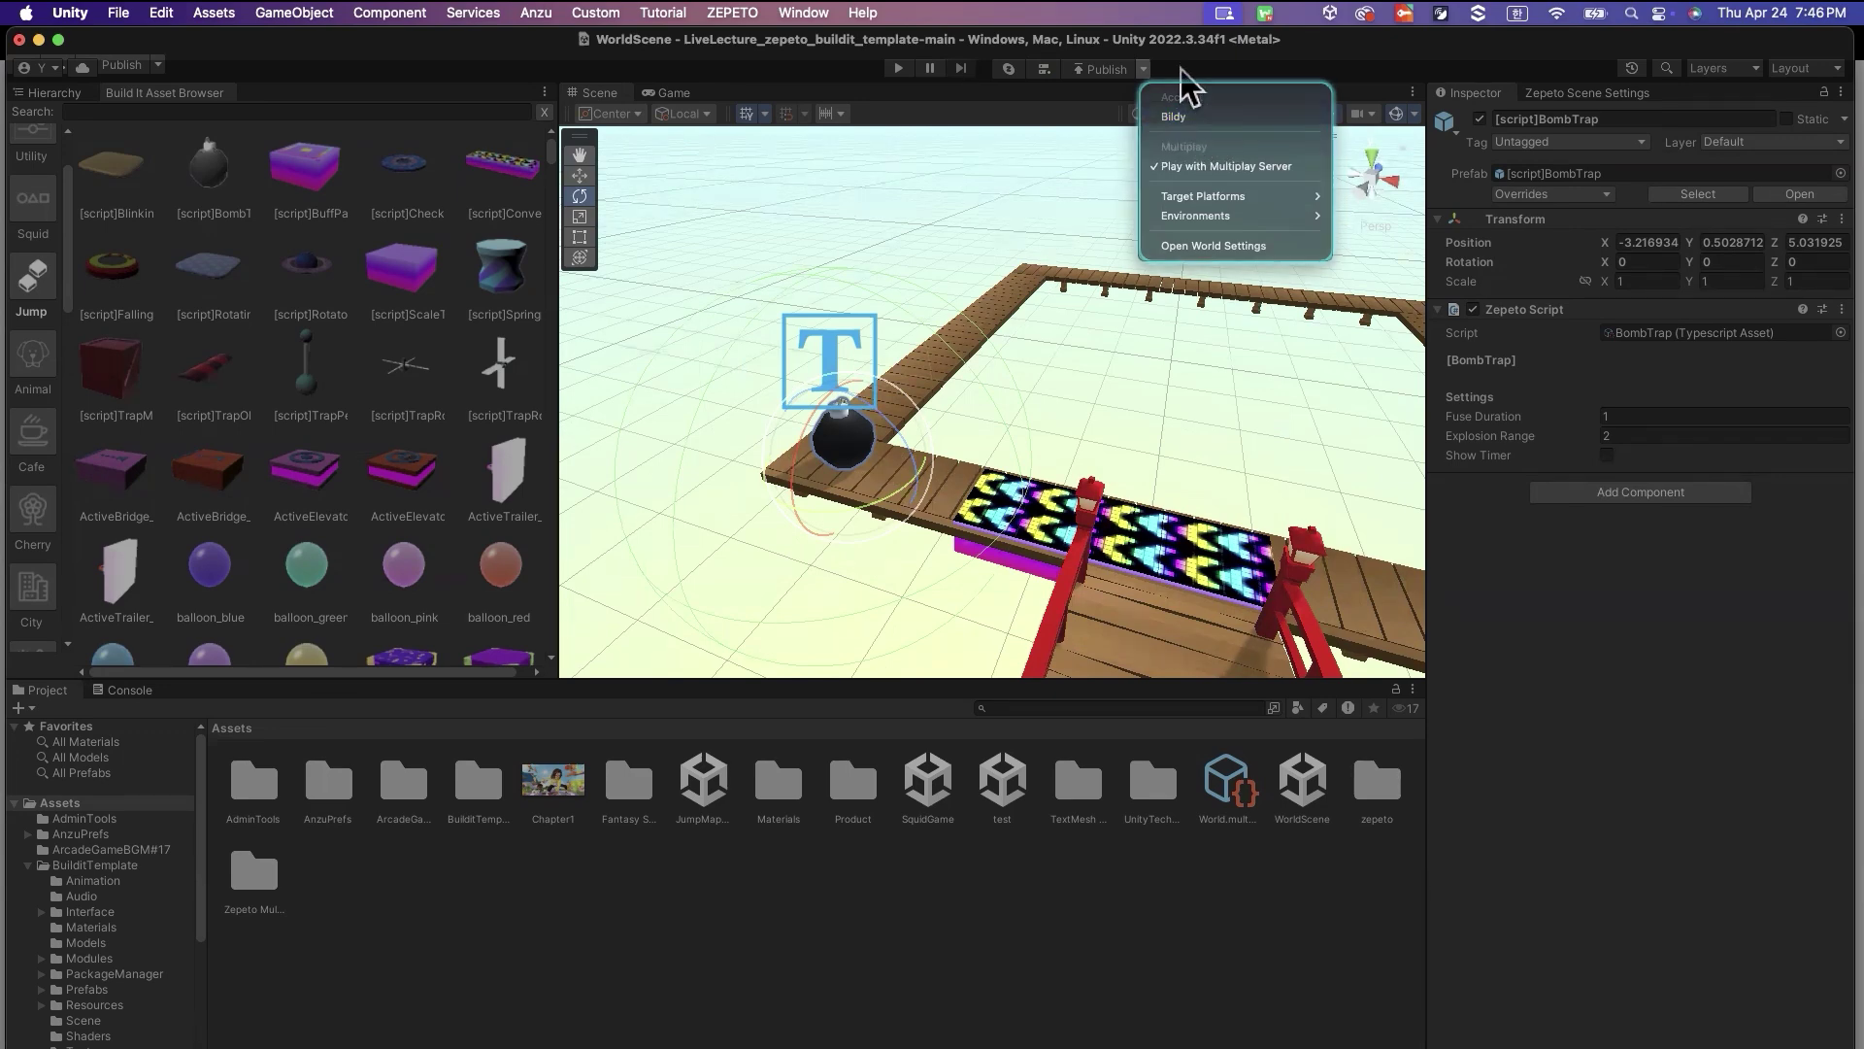
pyautogui.click(1144, 69)
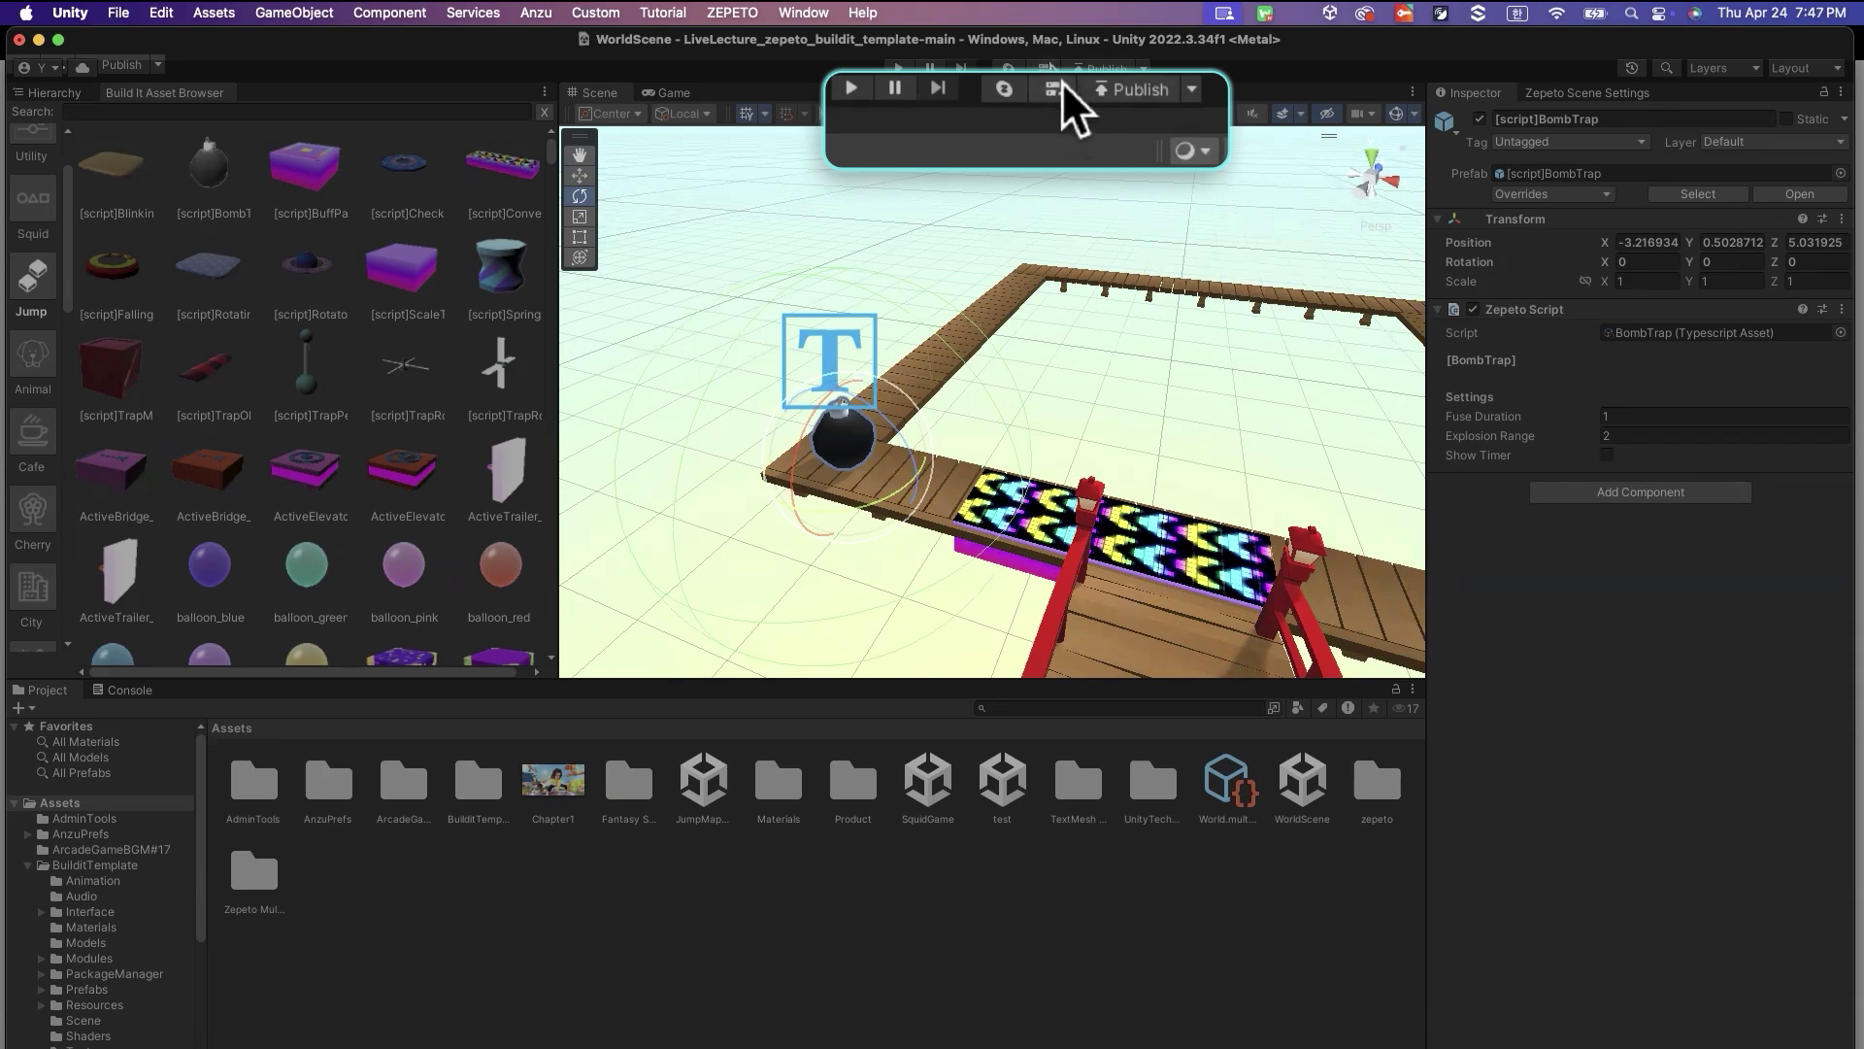
pyautogui.scroll(3, 1068, 194)
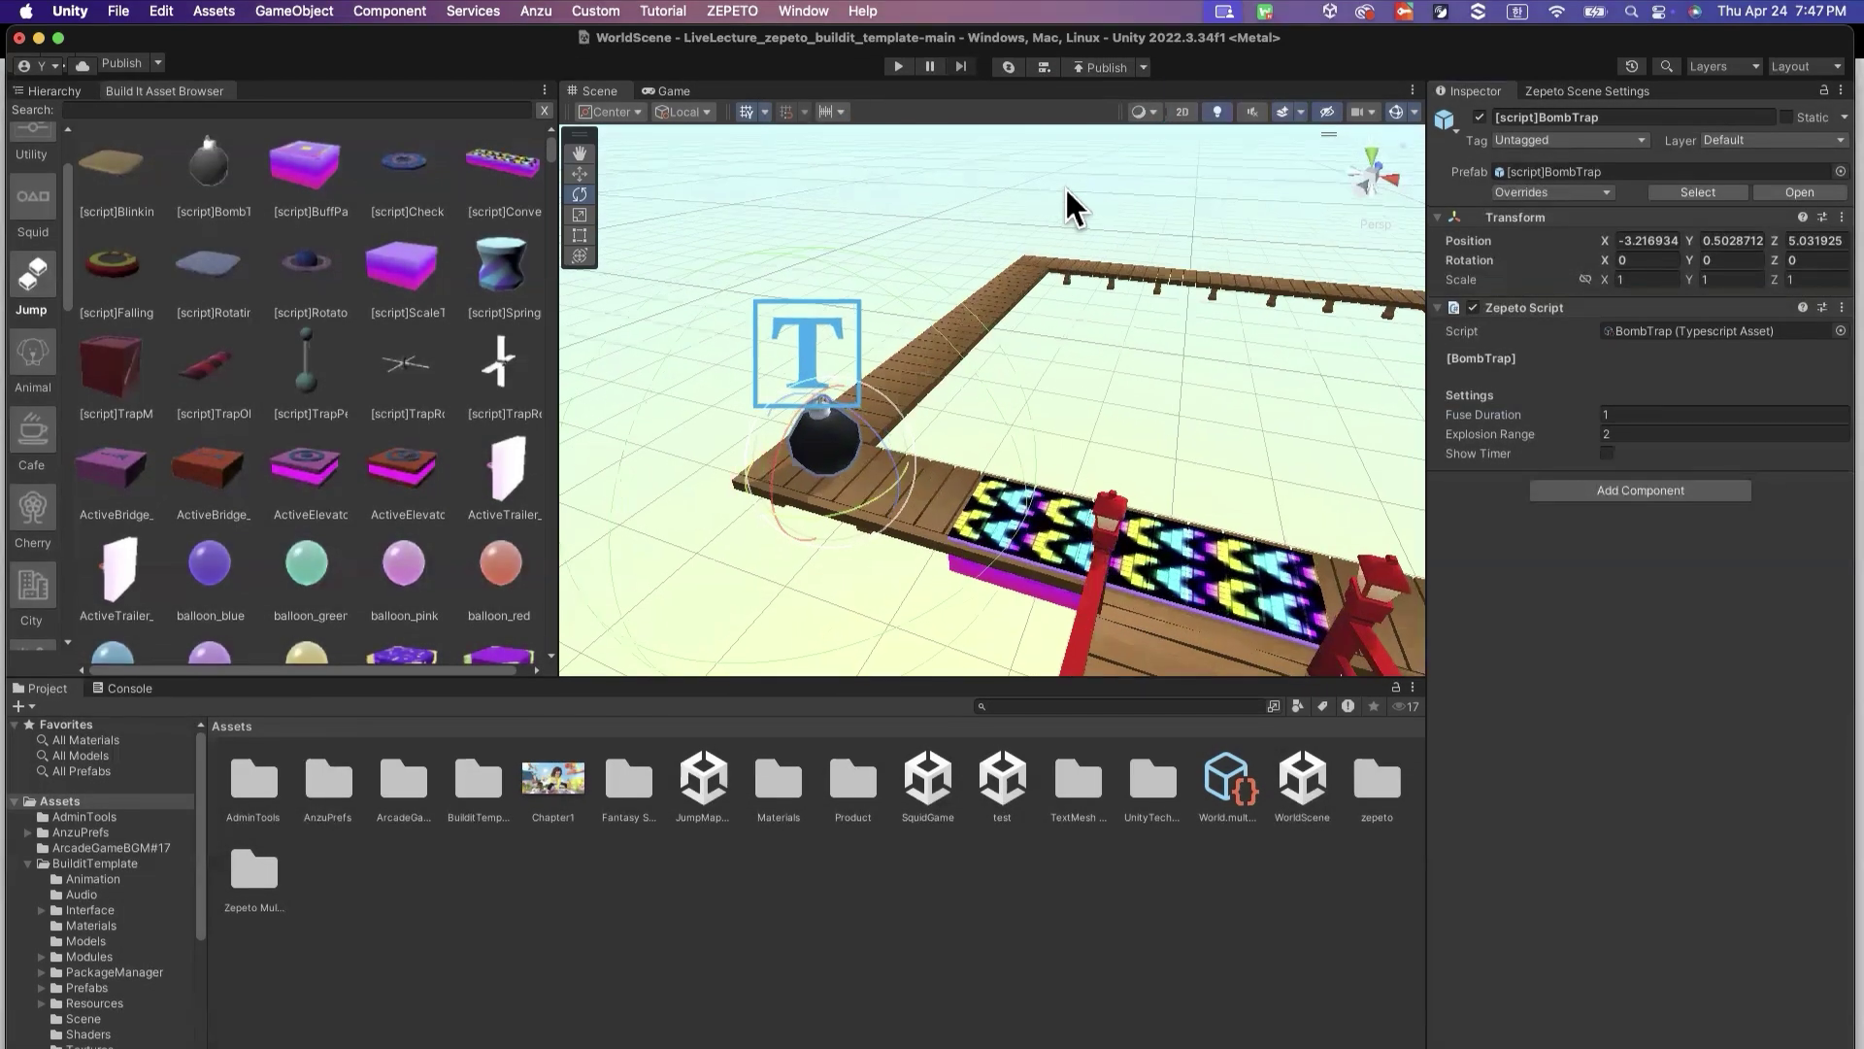
pyautogui.scroll(-5, 1068, 193)
pyautogui.scroll(7, 1066, 190)
pyautogui.scroll(-2, 1066, 132)
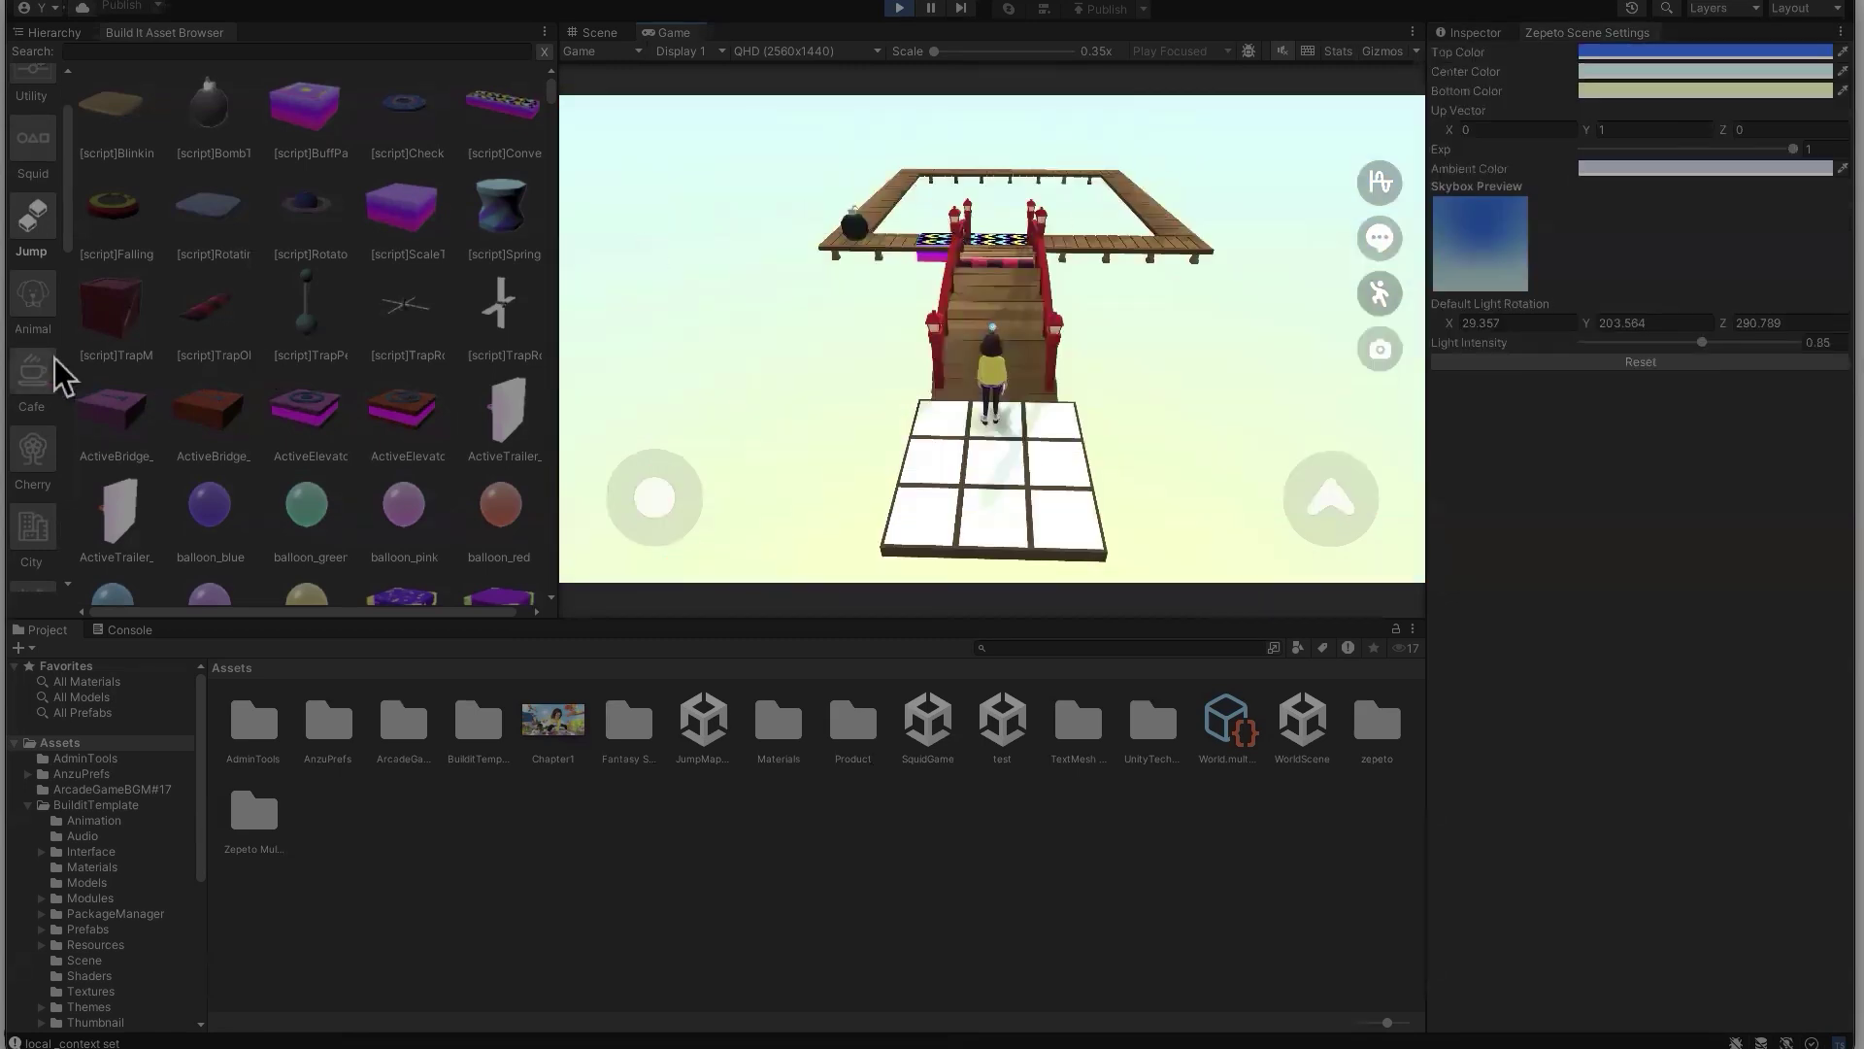
# Playtest the course by crossing the bridge, jumping over the roller and riding the conveyor toward the bomb, and stop play mode
pyautogui.press('w')
pyautogui.moveTo(1010, 366); pyautogui.dragTo(1153, 325)
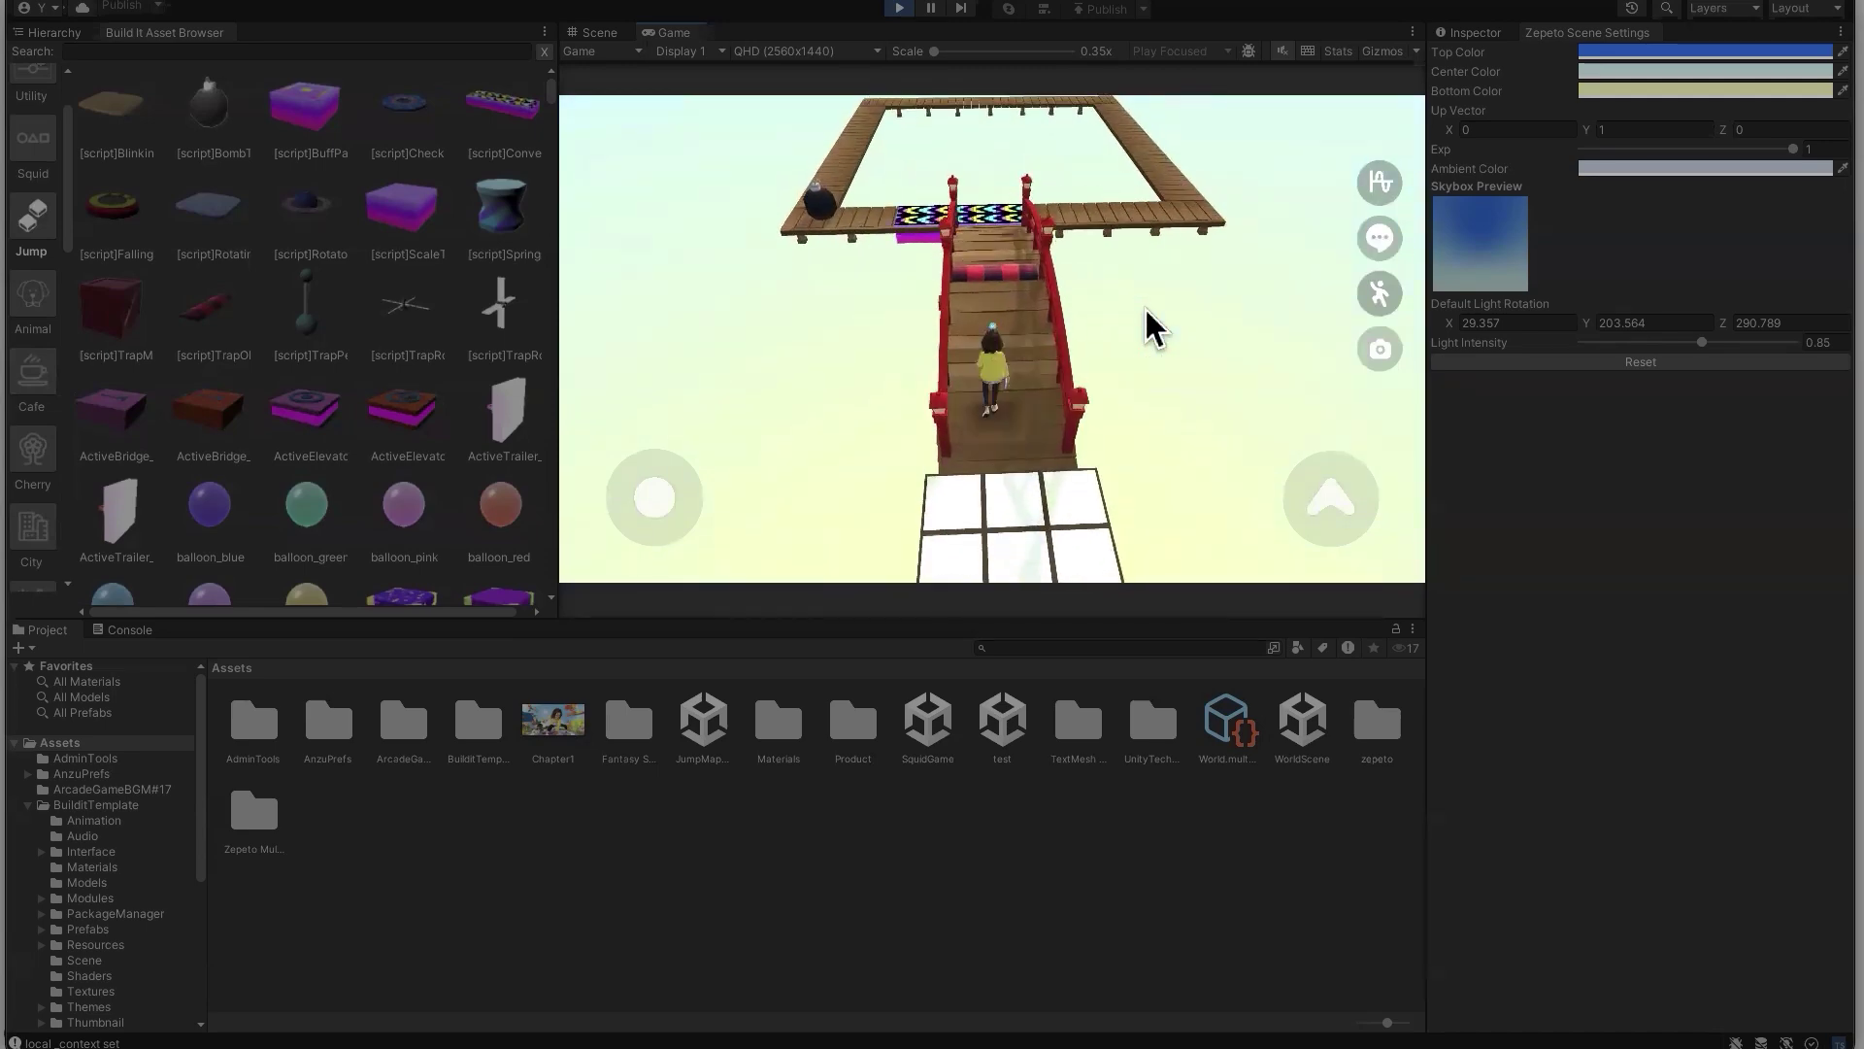
pyautogui.press('w')
pyautogui.press('space')
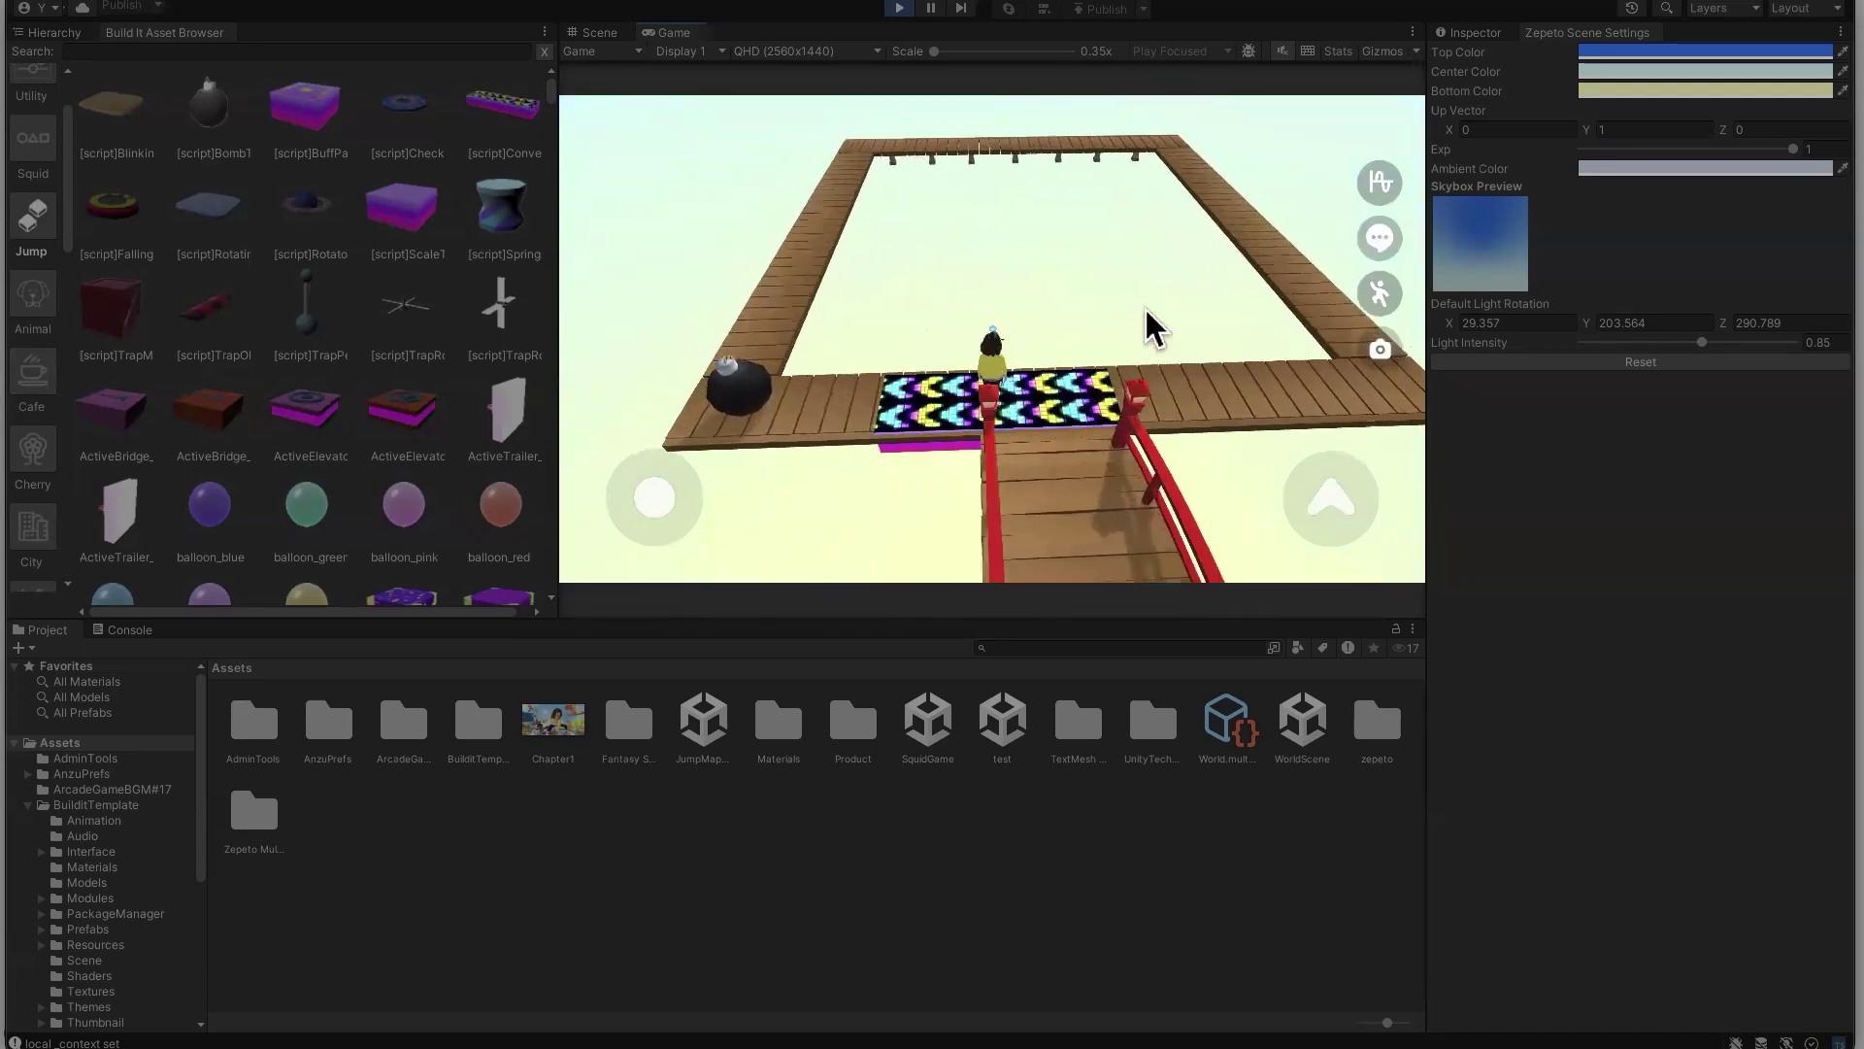
pyautogui.press('w')
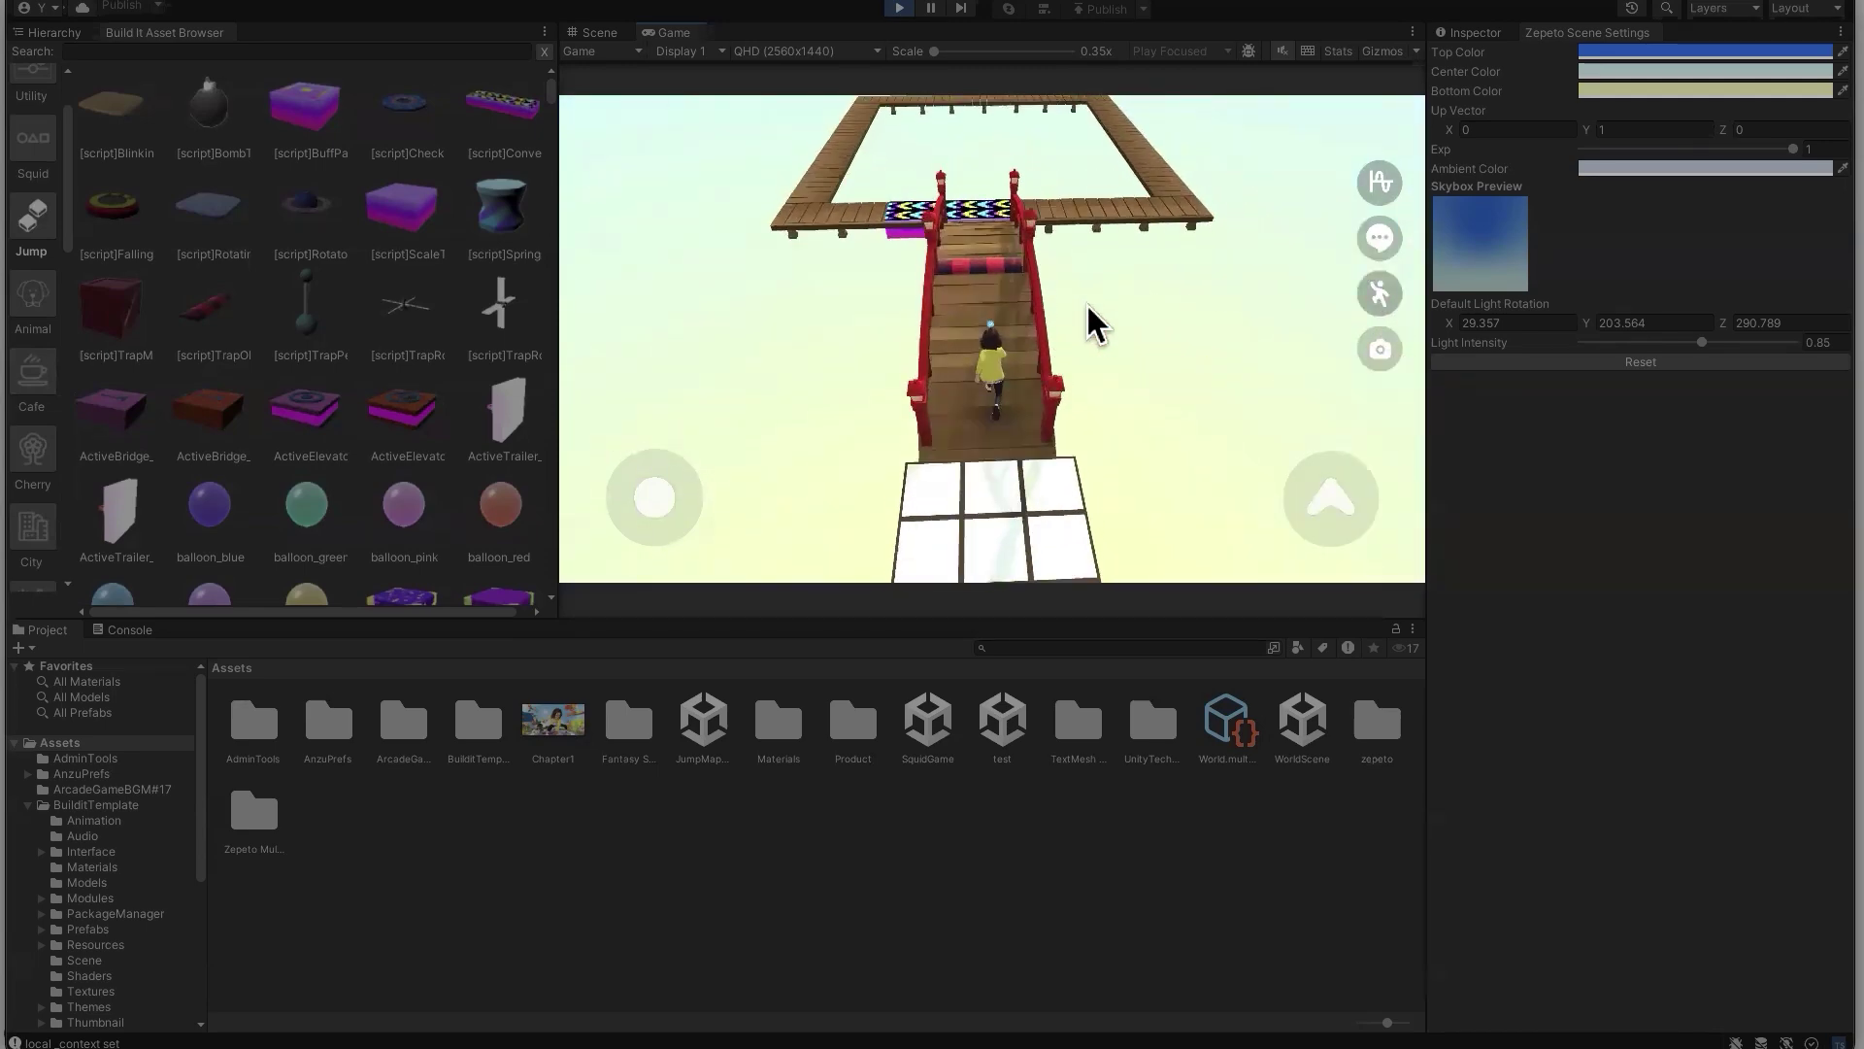
pyautogui.press('a')
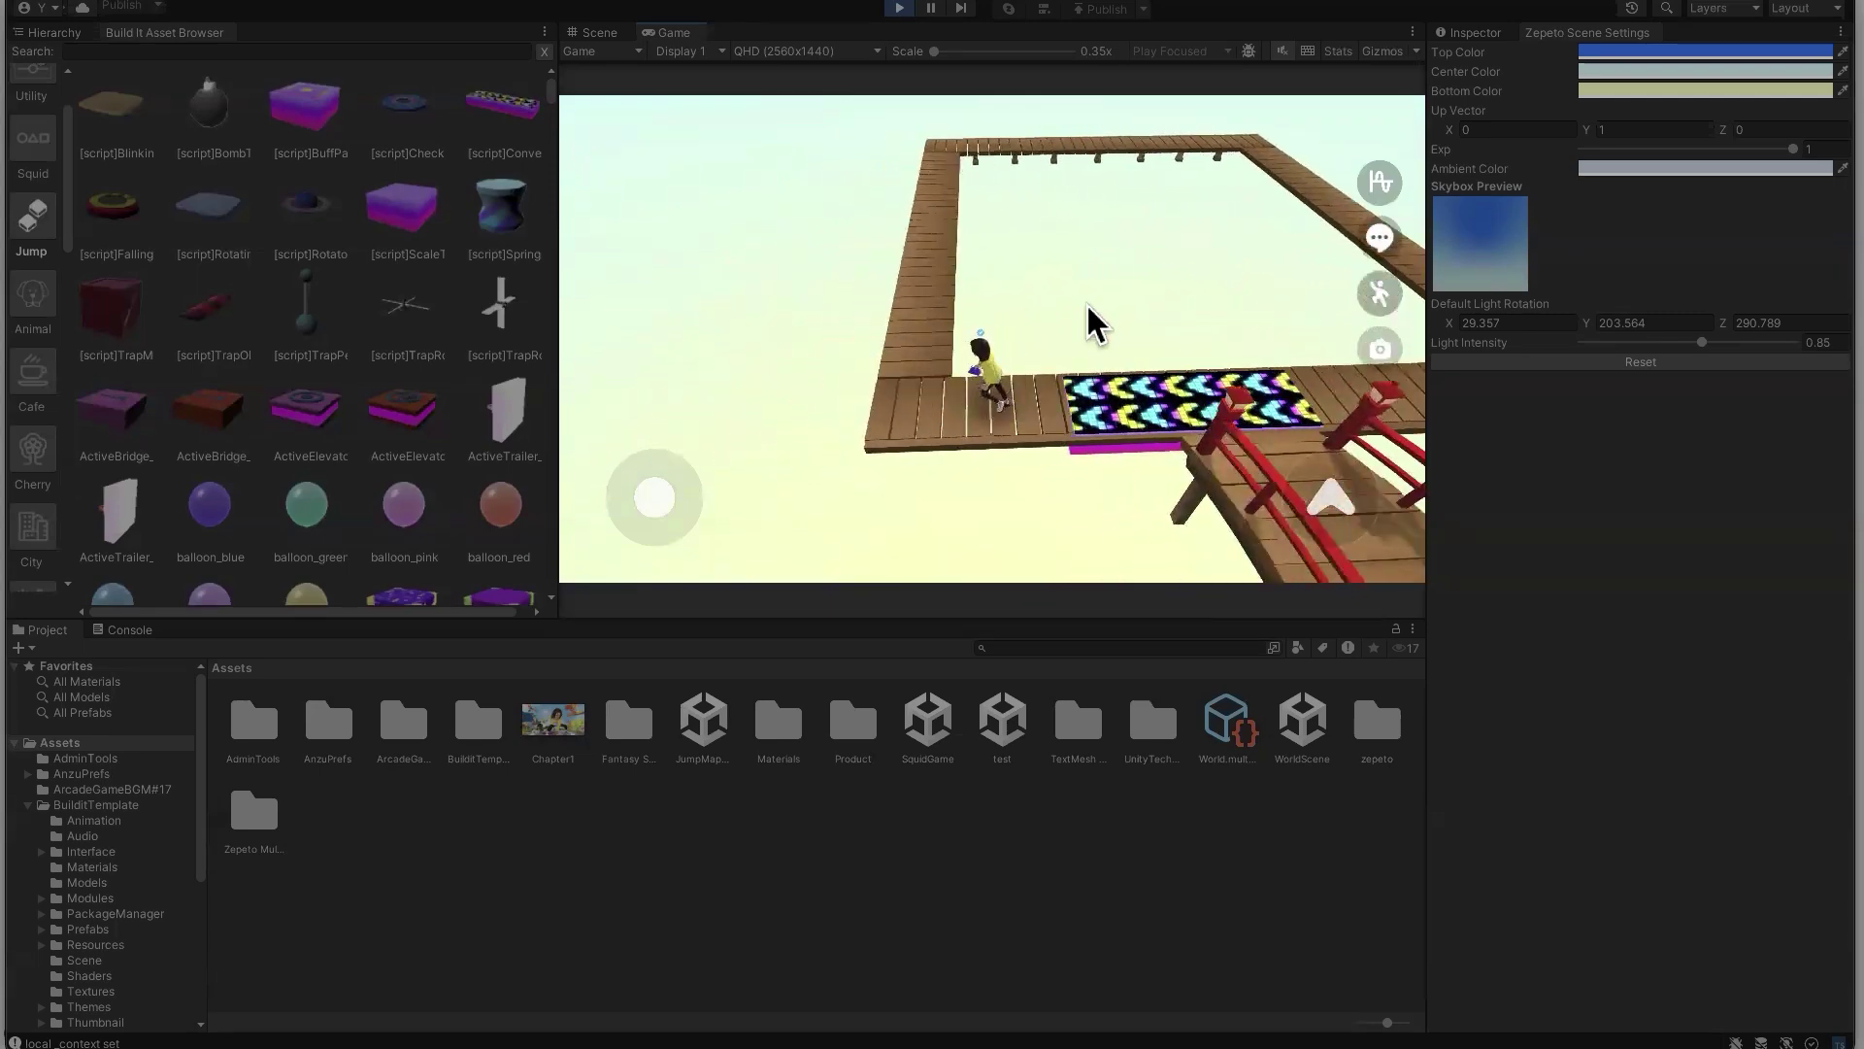
pyautogui.click(900, 8)
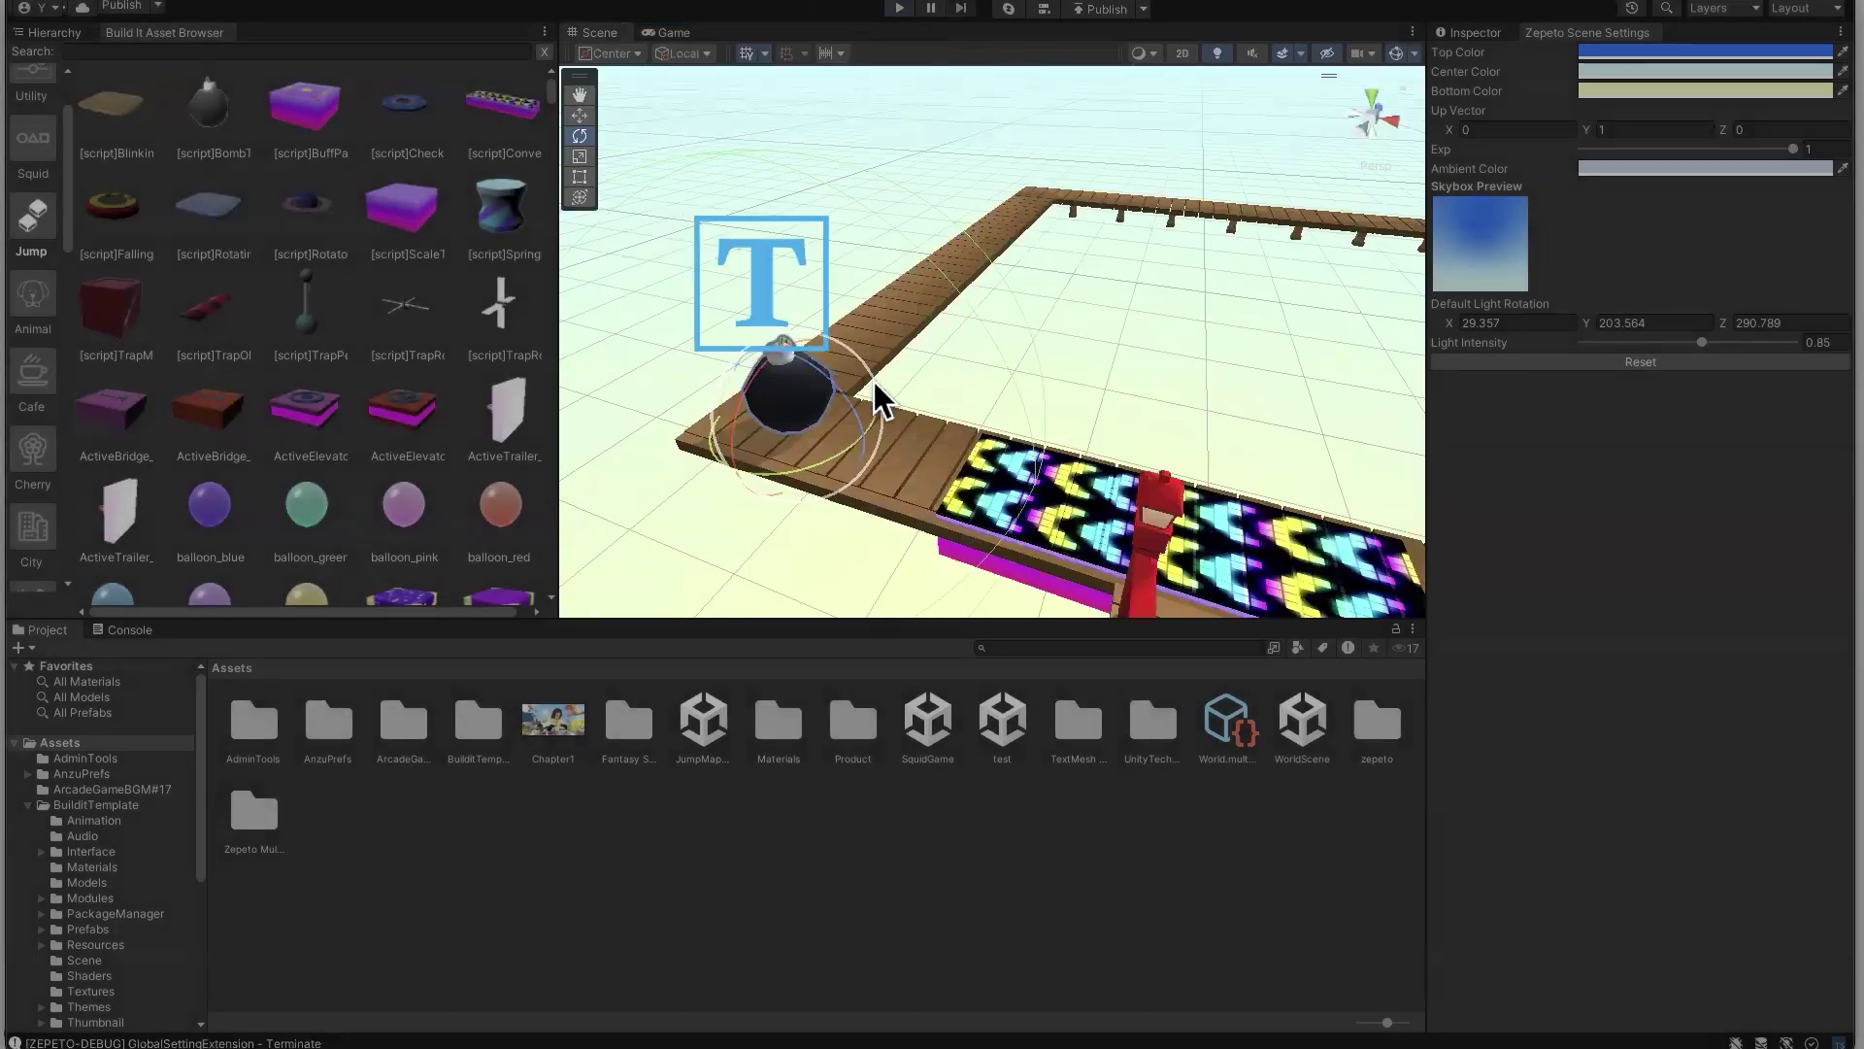
# Enable Show Timer on the bomb trap and set its Fuse Duration to 5 and Explosion Range to 10
pyautogui.click(1474, 32)
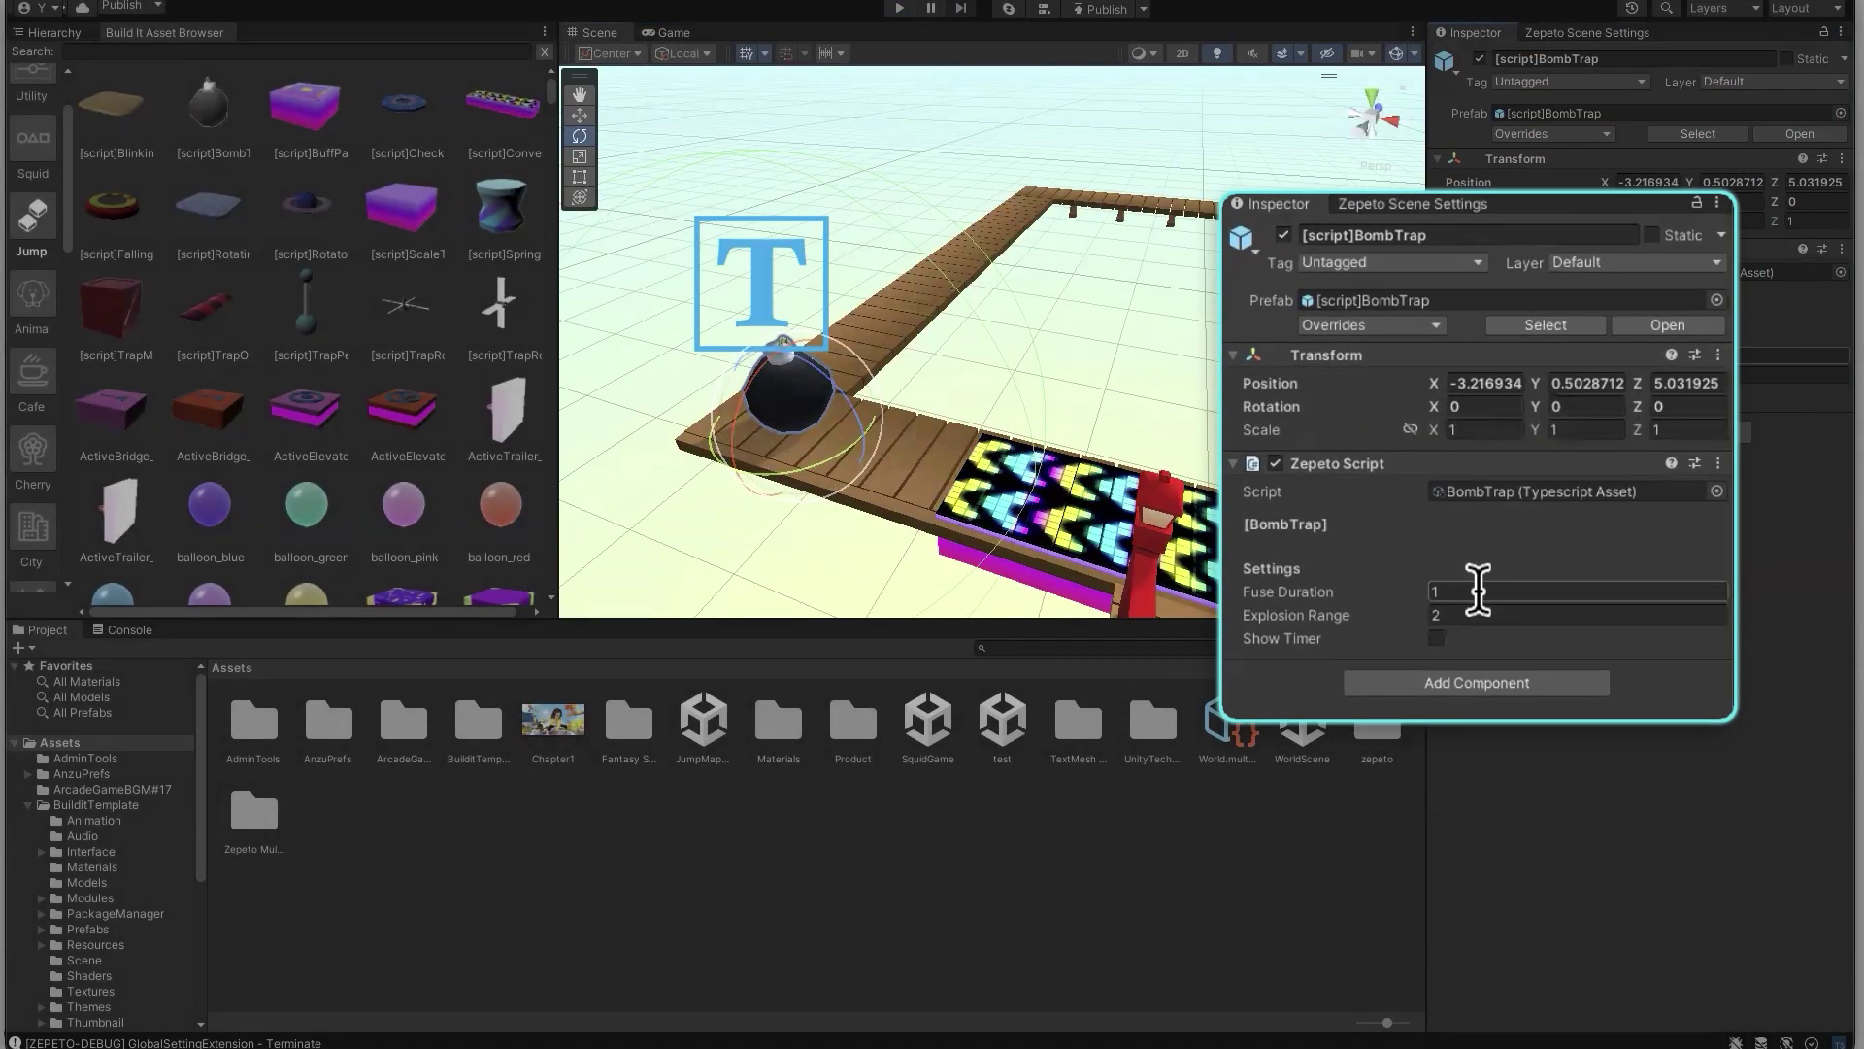
pyautogui.click(1437, 637)
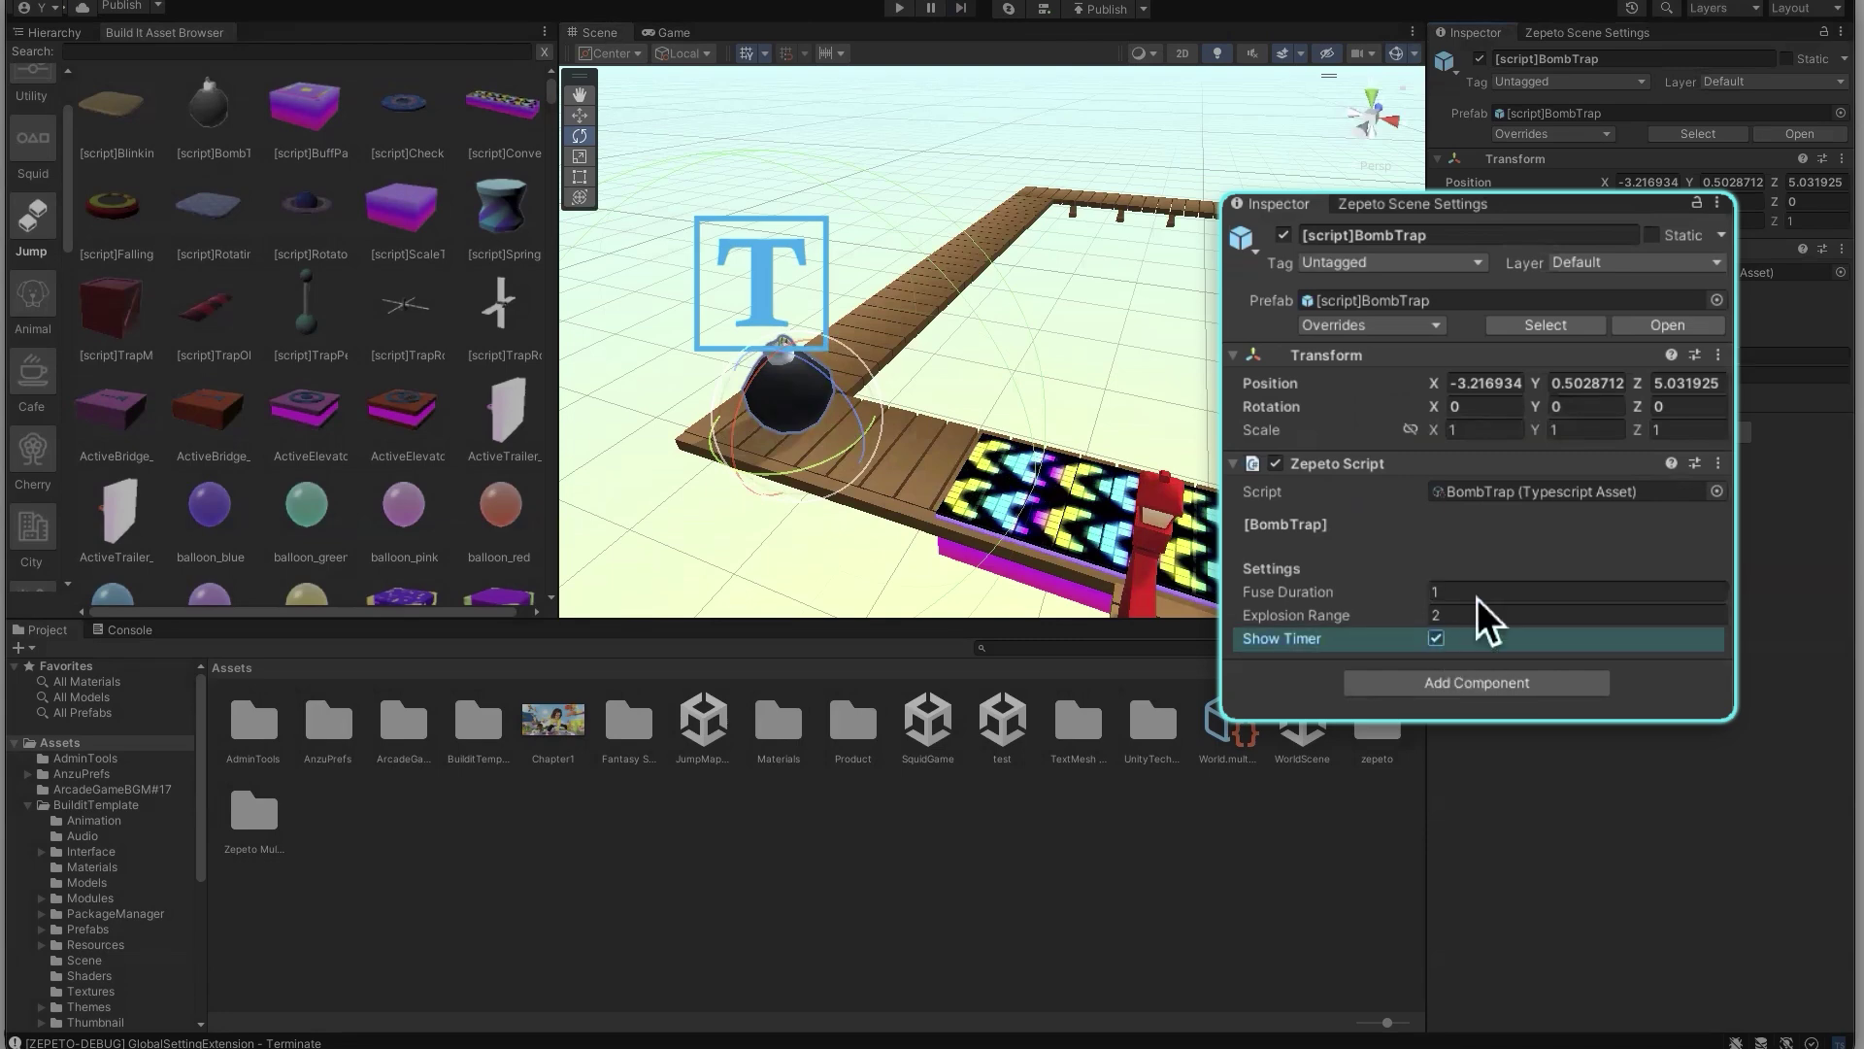
pyautogui.click(1477, 592)
pyautogui.click(1140, 255)
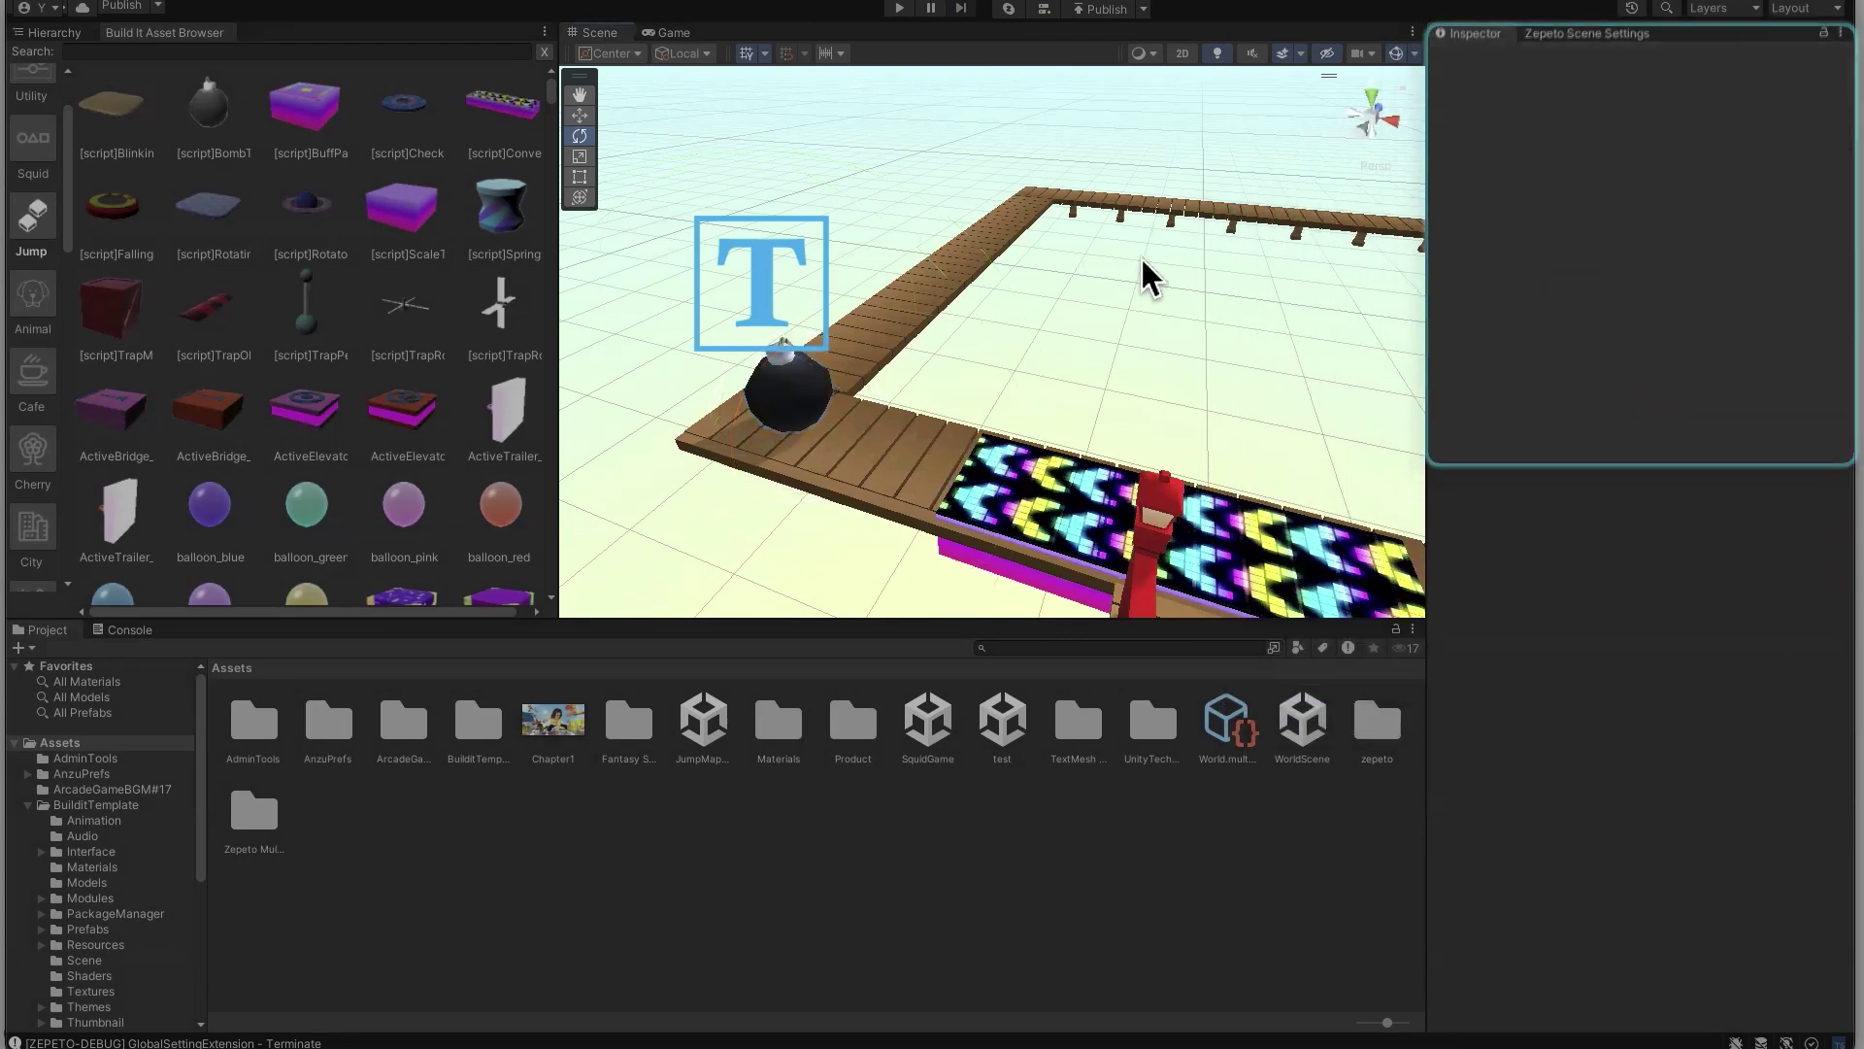
pyautogui.click(793, 404)
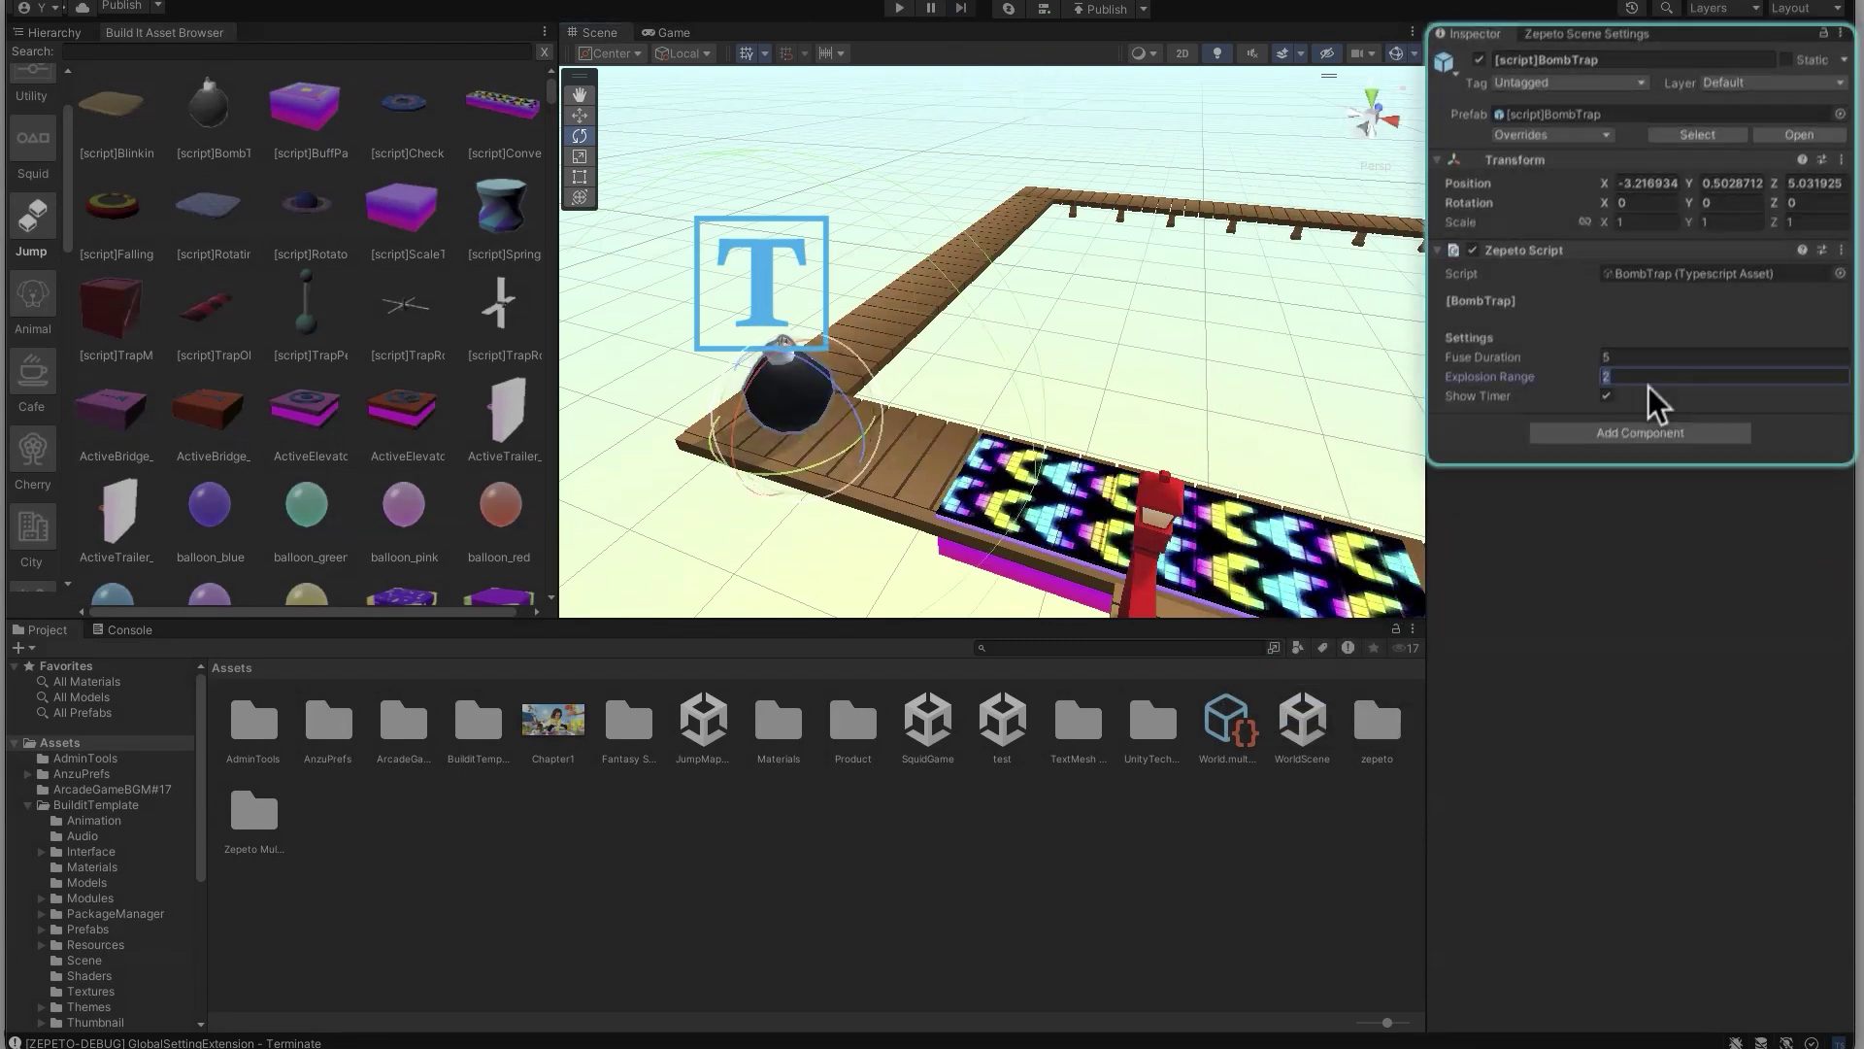
pyautogui.click(1651, 377)
pyautogui.write('10')
pyautogui.press('Return')
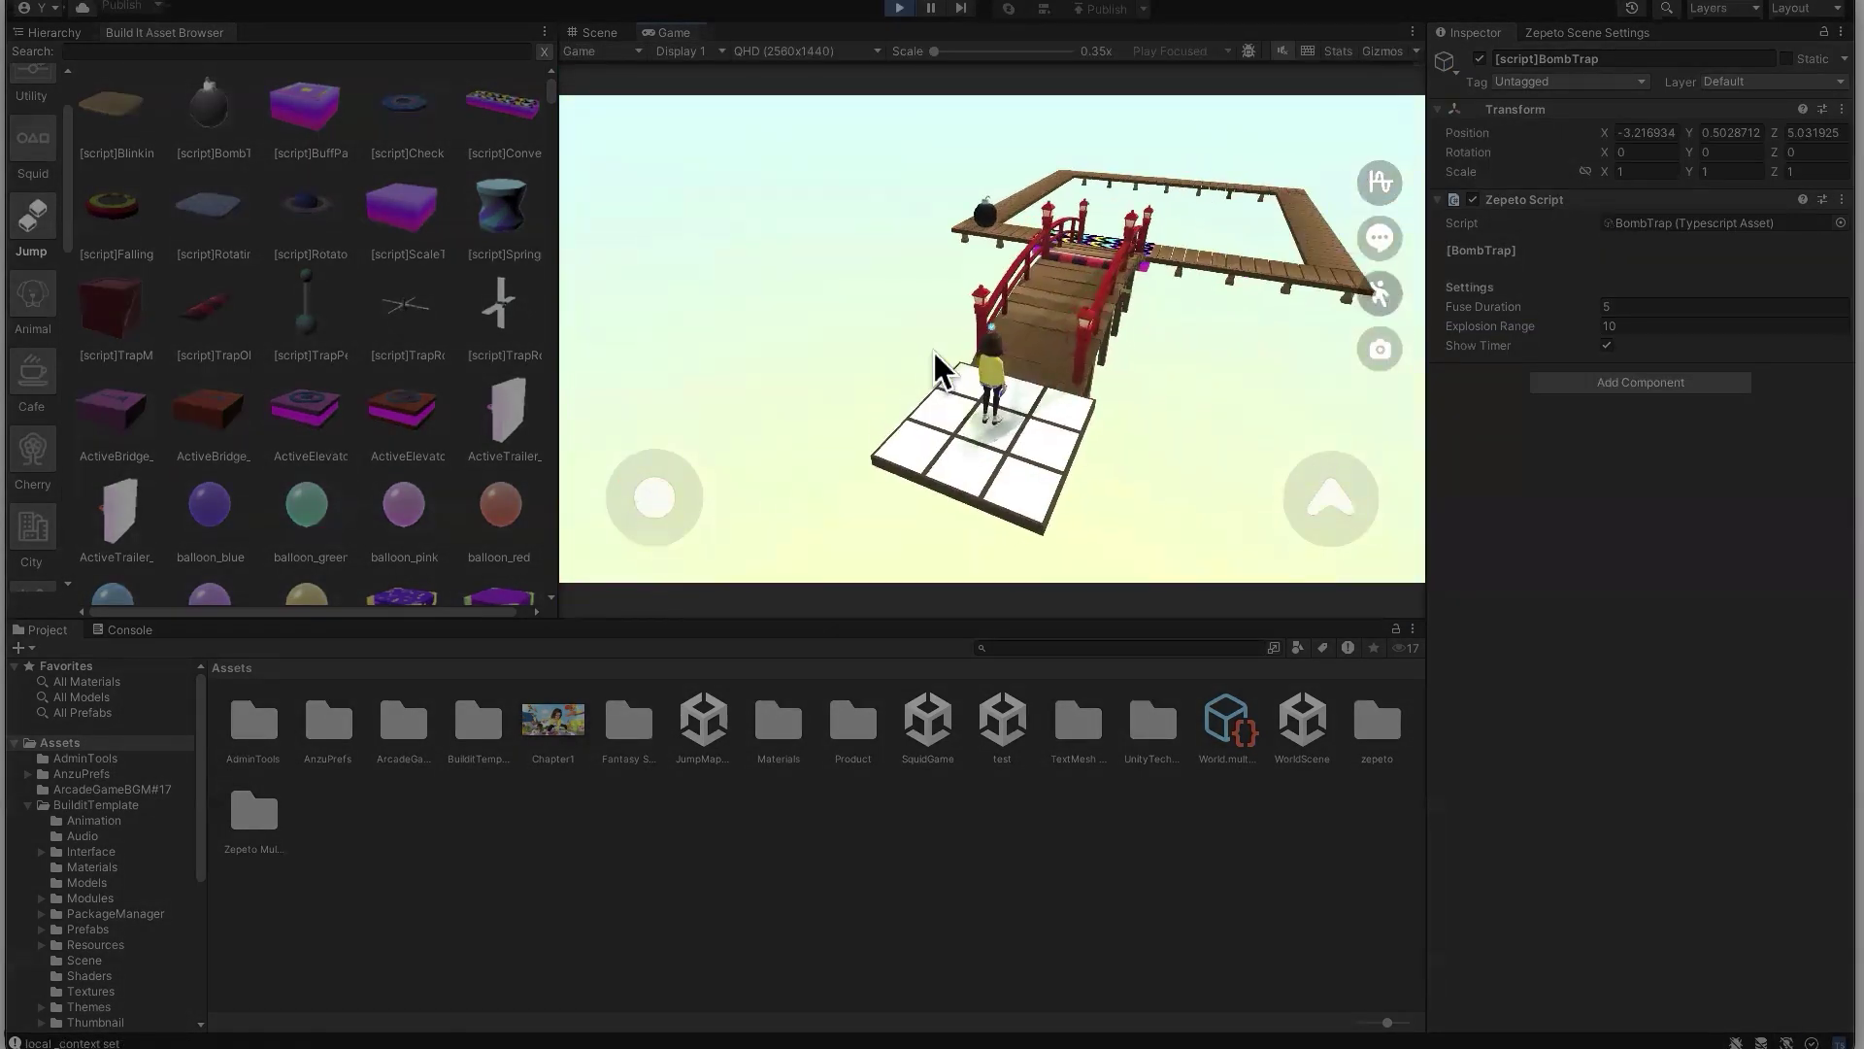
# Playtest the course by turning the camera and crossing the bridge onto the conveyor, and stop play mode
pyautogui.press('w')
pyautogui.press('a')
pyautogui.moveTo(954, 359); pyautogui.dragTo(1103, 330)
pyautogui.press('d')
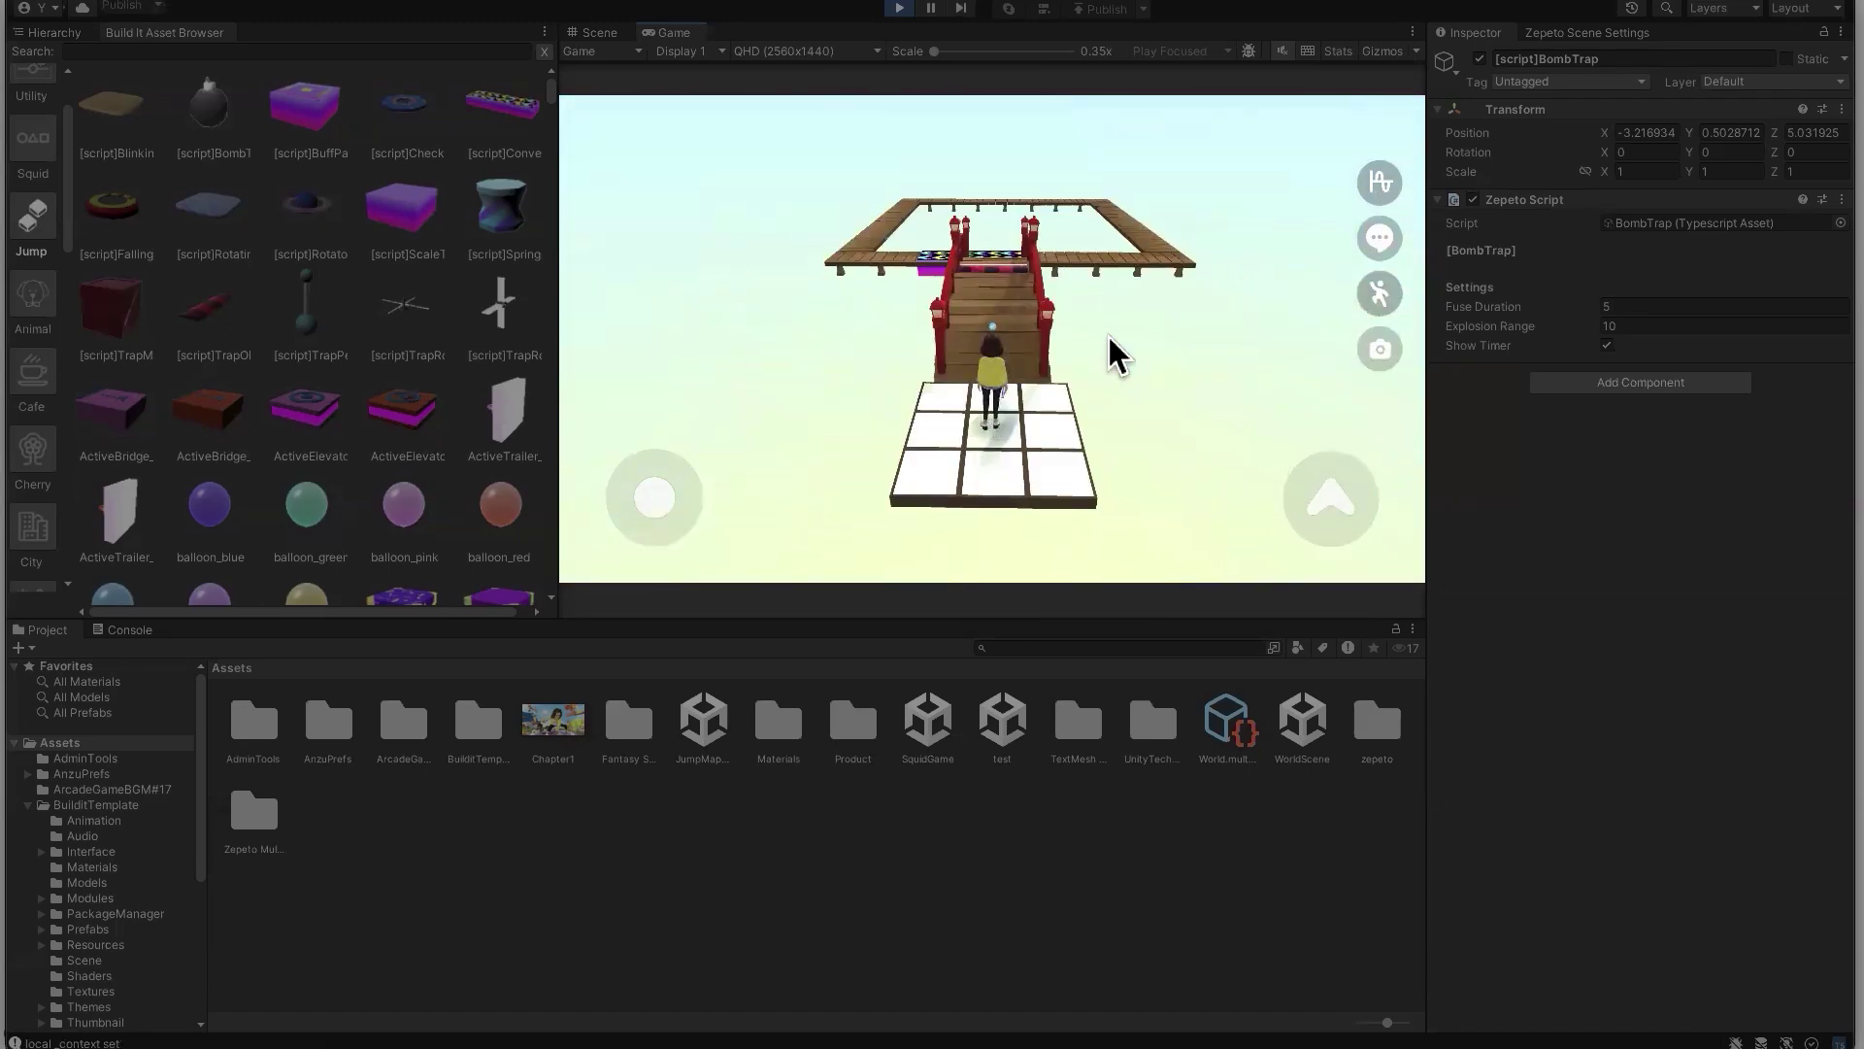
pyautogui.press('w')
pyautogui.press('w')
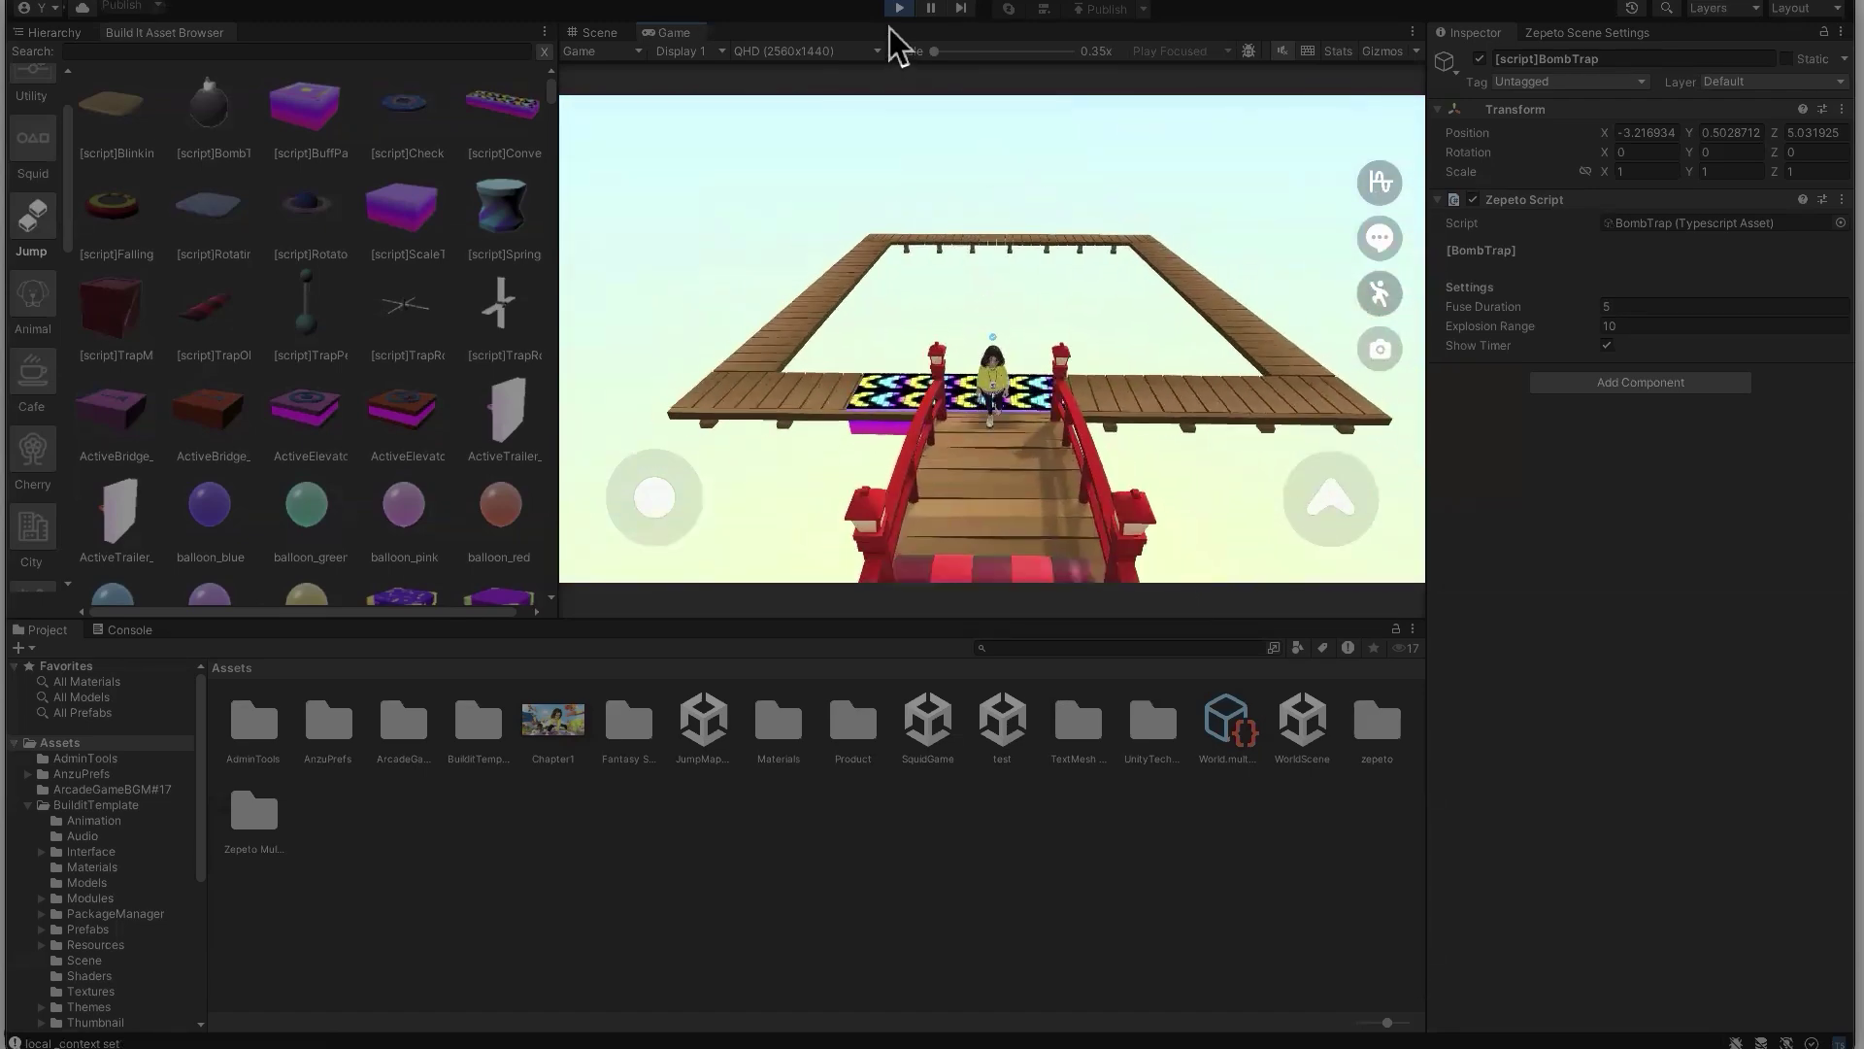
pyautogui.click(907, 9)
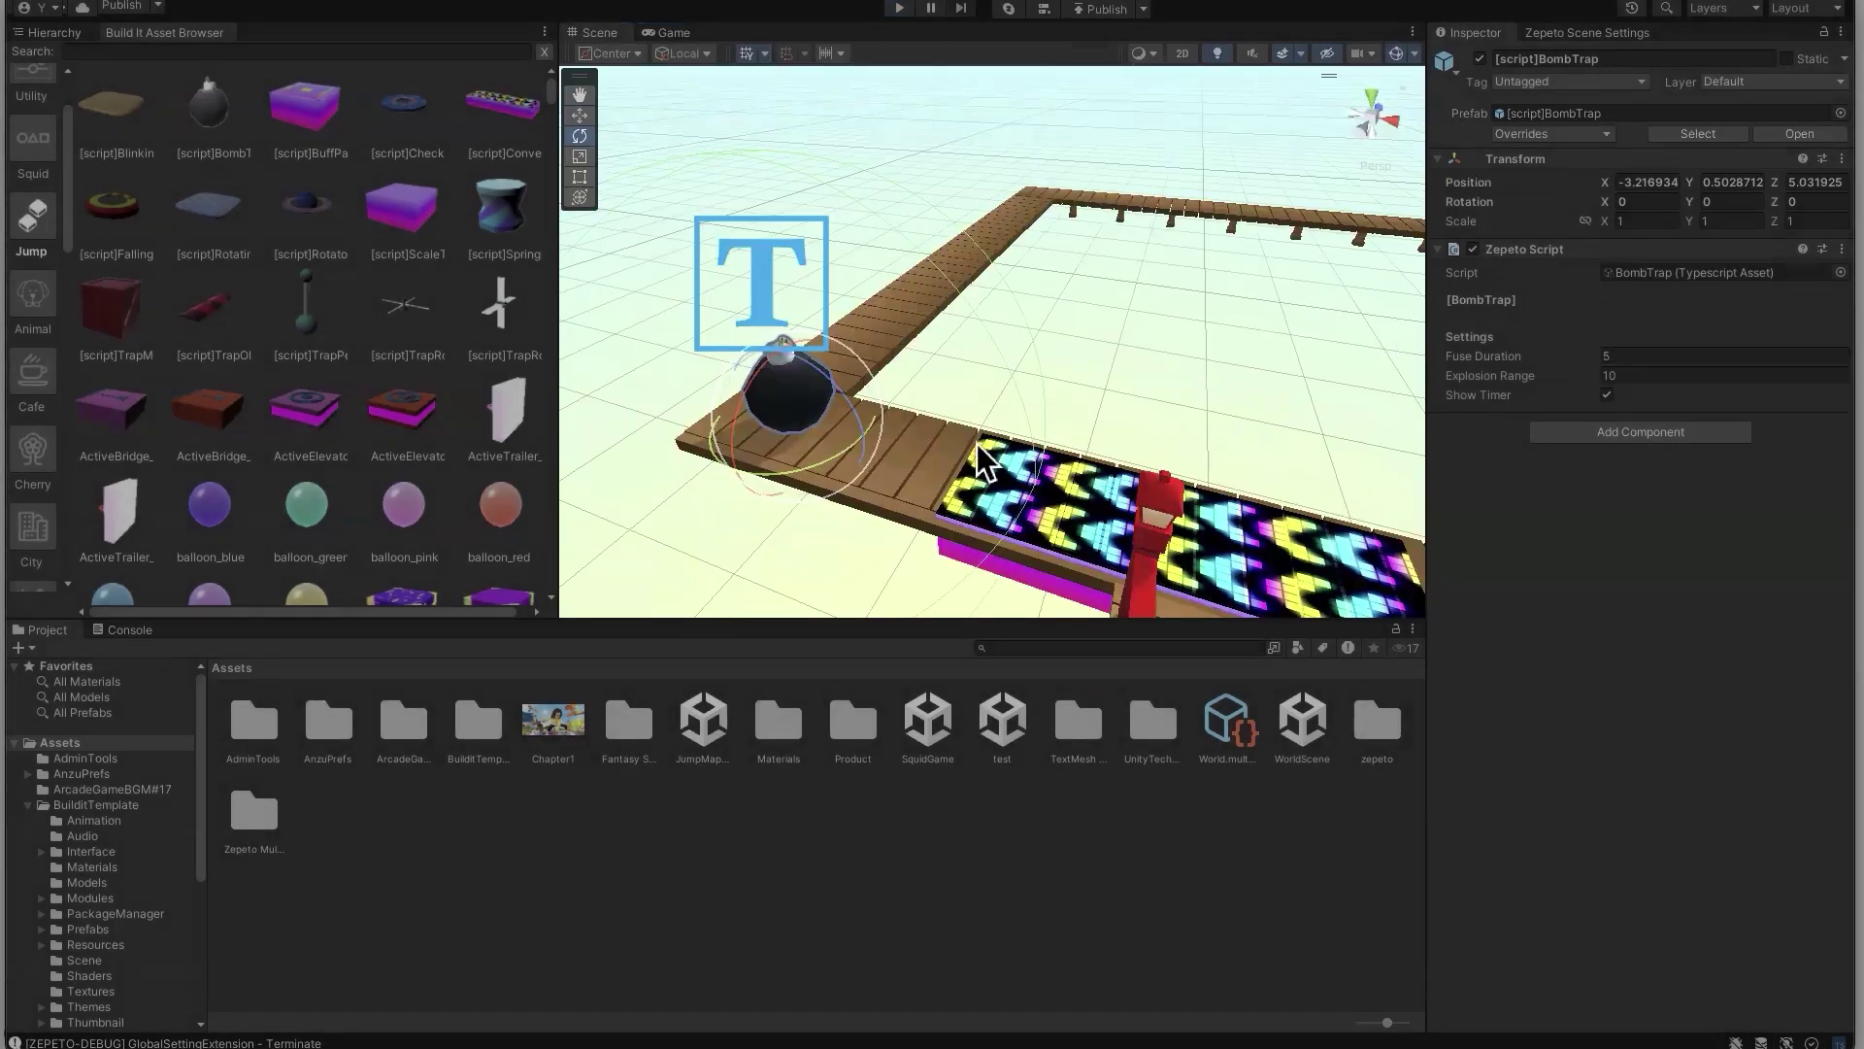
# Place a SpringPlatform on the walkway near the far corner beyond the bomb and raise it to Y 1.14
pyautogui.scroll(-4, 978, 447)
pyautogui.moveTo(802, 335); pyautogui.dragTo(970, 349, button='right')
pyautogui.press('w')
pyautogui.click(505, 235)
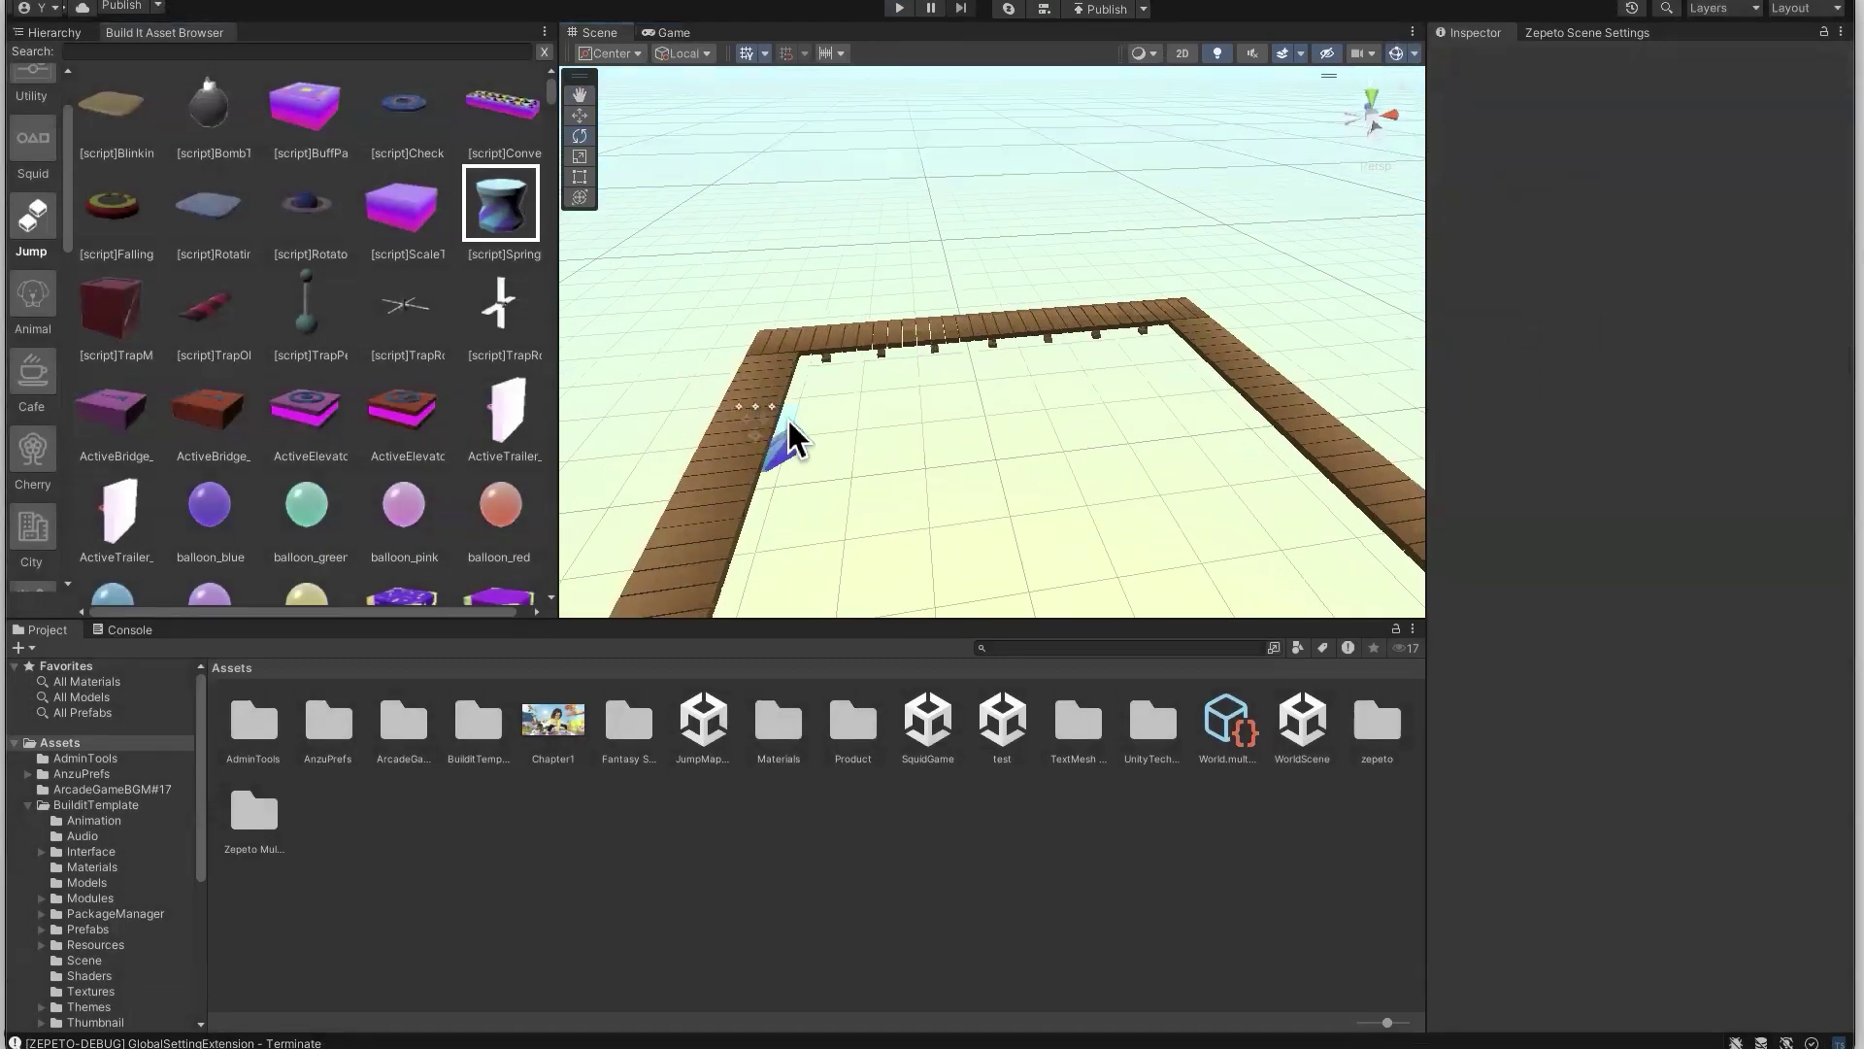
pyautogui.click(783, 419)
pyautogui.moveTo(771, 379); pyautogui.dragTo(612, 156, button='right')
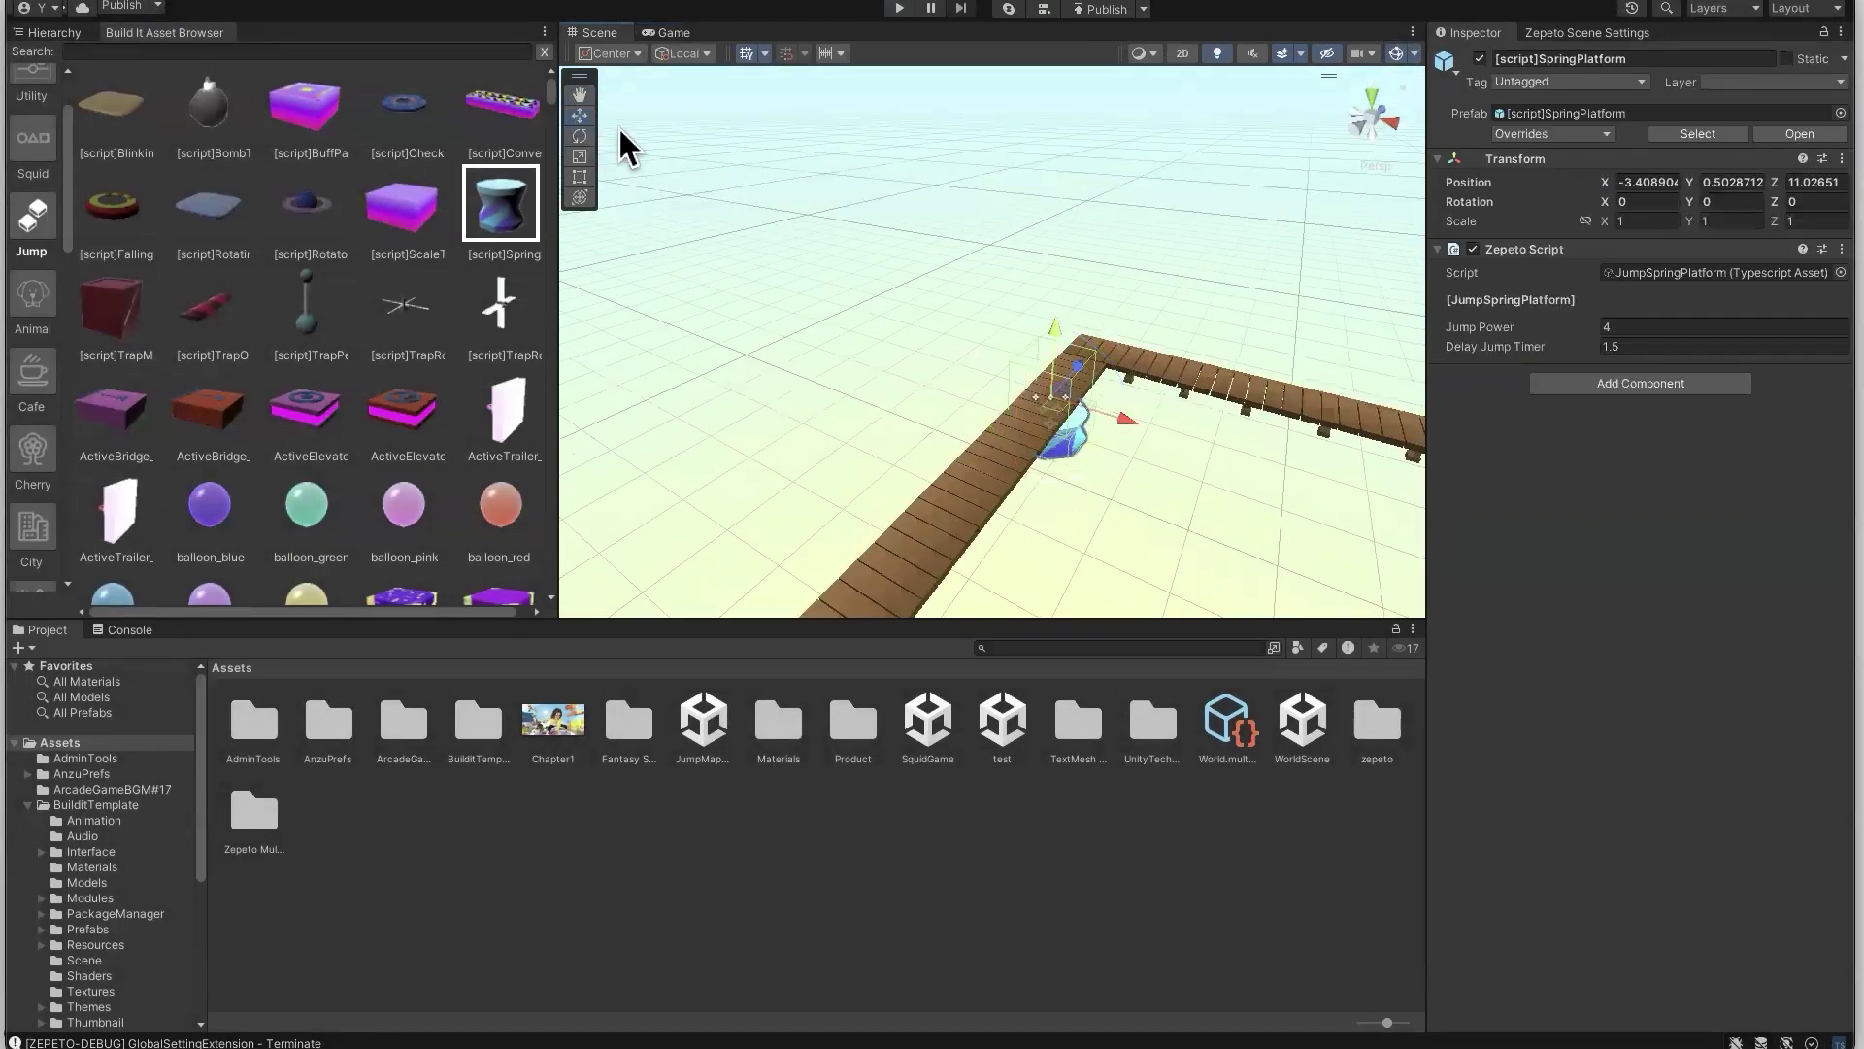
pyautogui.moveTo(1070, 352); pyautogui.dragTo(1054, 293)
# Set the spring platform's Jump Power to 10
pyautogui.moveTo(1054, 293); pyautogui.dragTo(1173, 433, button='right')
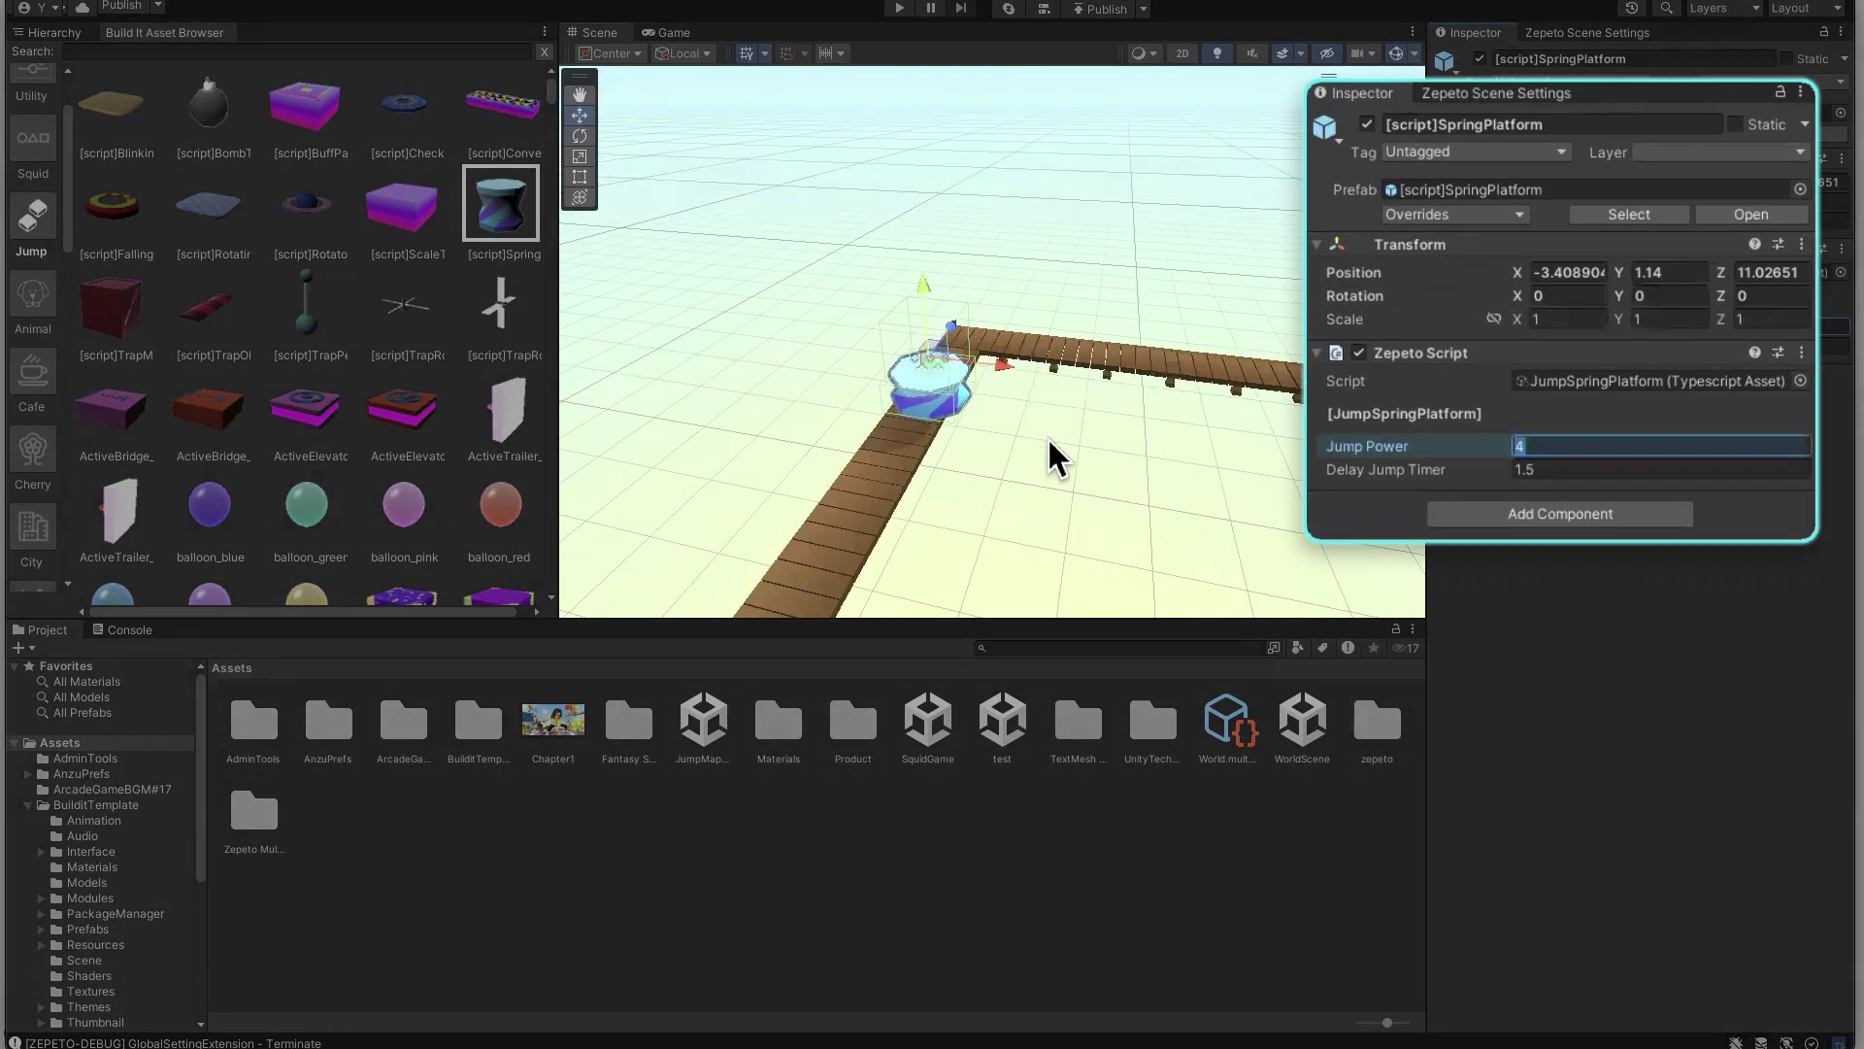
pyautogui.moveTo(1049, 449); pyautogui.dragTo(1097, 495, button='right')
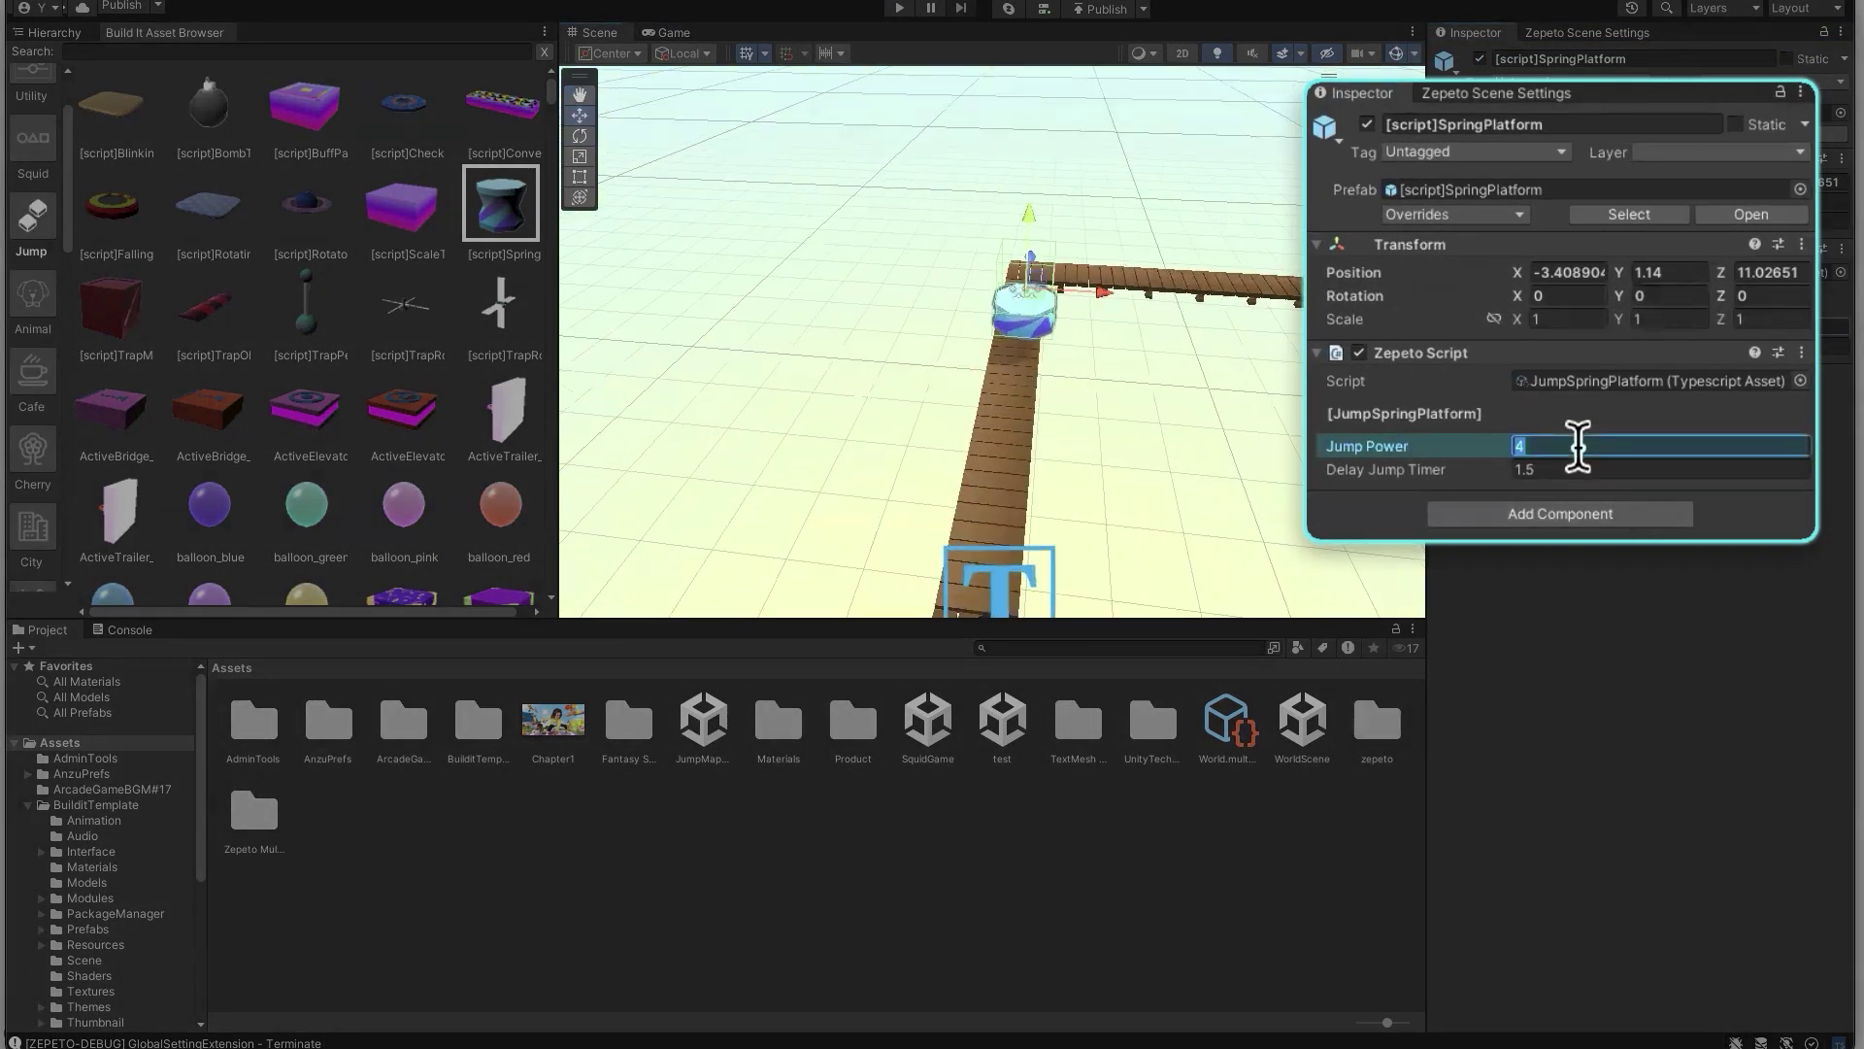
pyautogui.write('10')
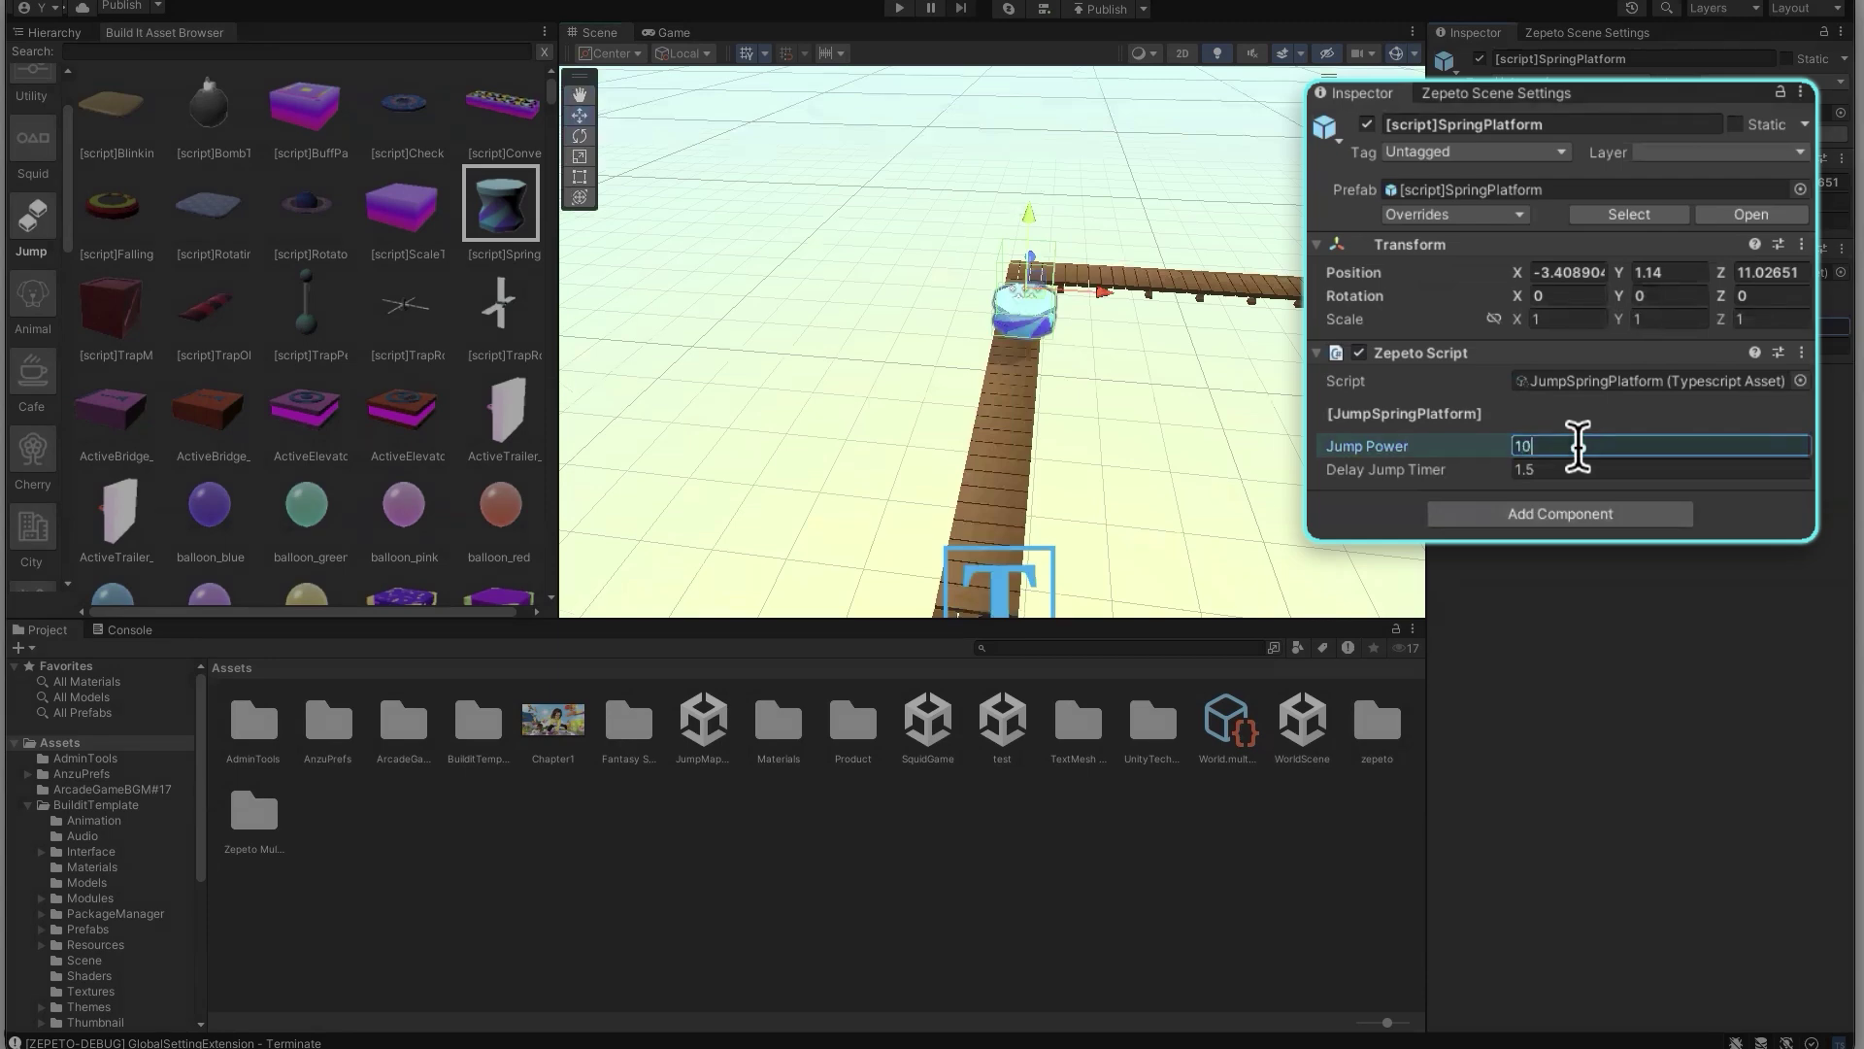
pyautogui.click(1588, 464)
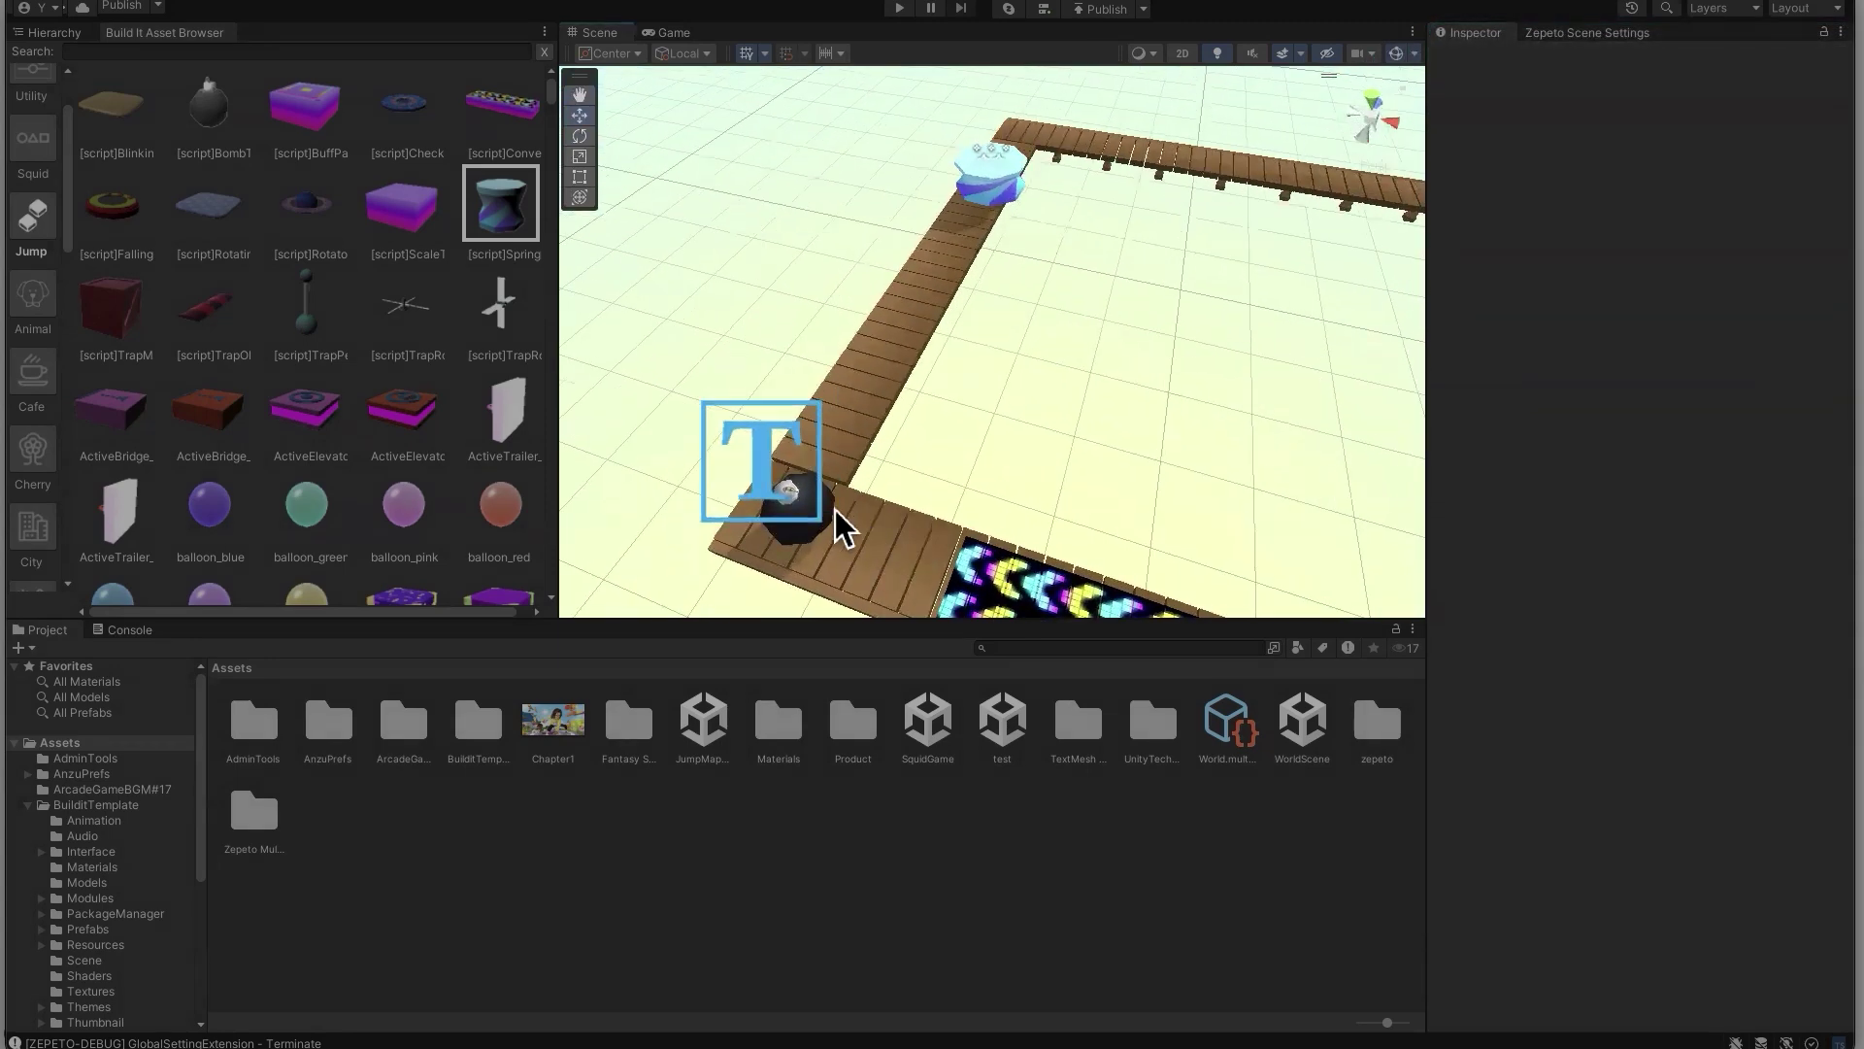
# Delete the bomb trap and move the spring platform to its corner beside the conveyor, at Z 5.157
pyautogui.click(798, 500)
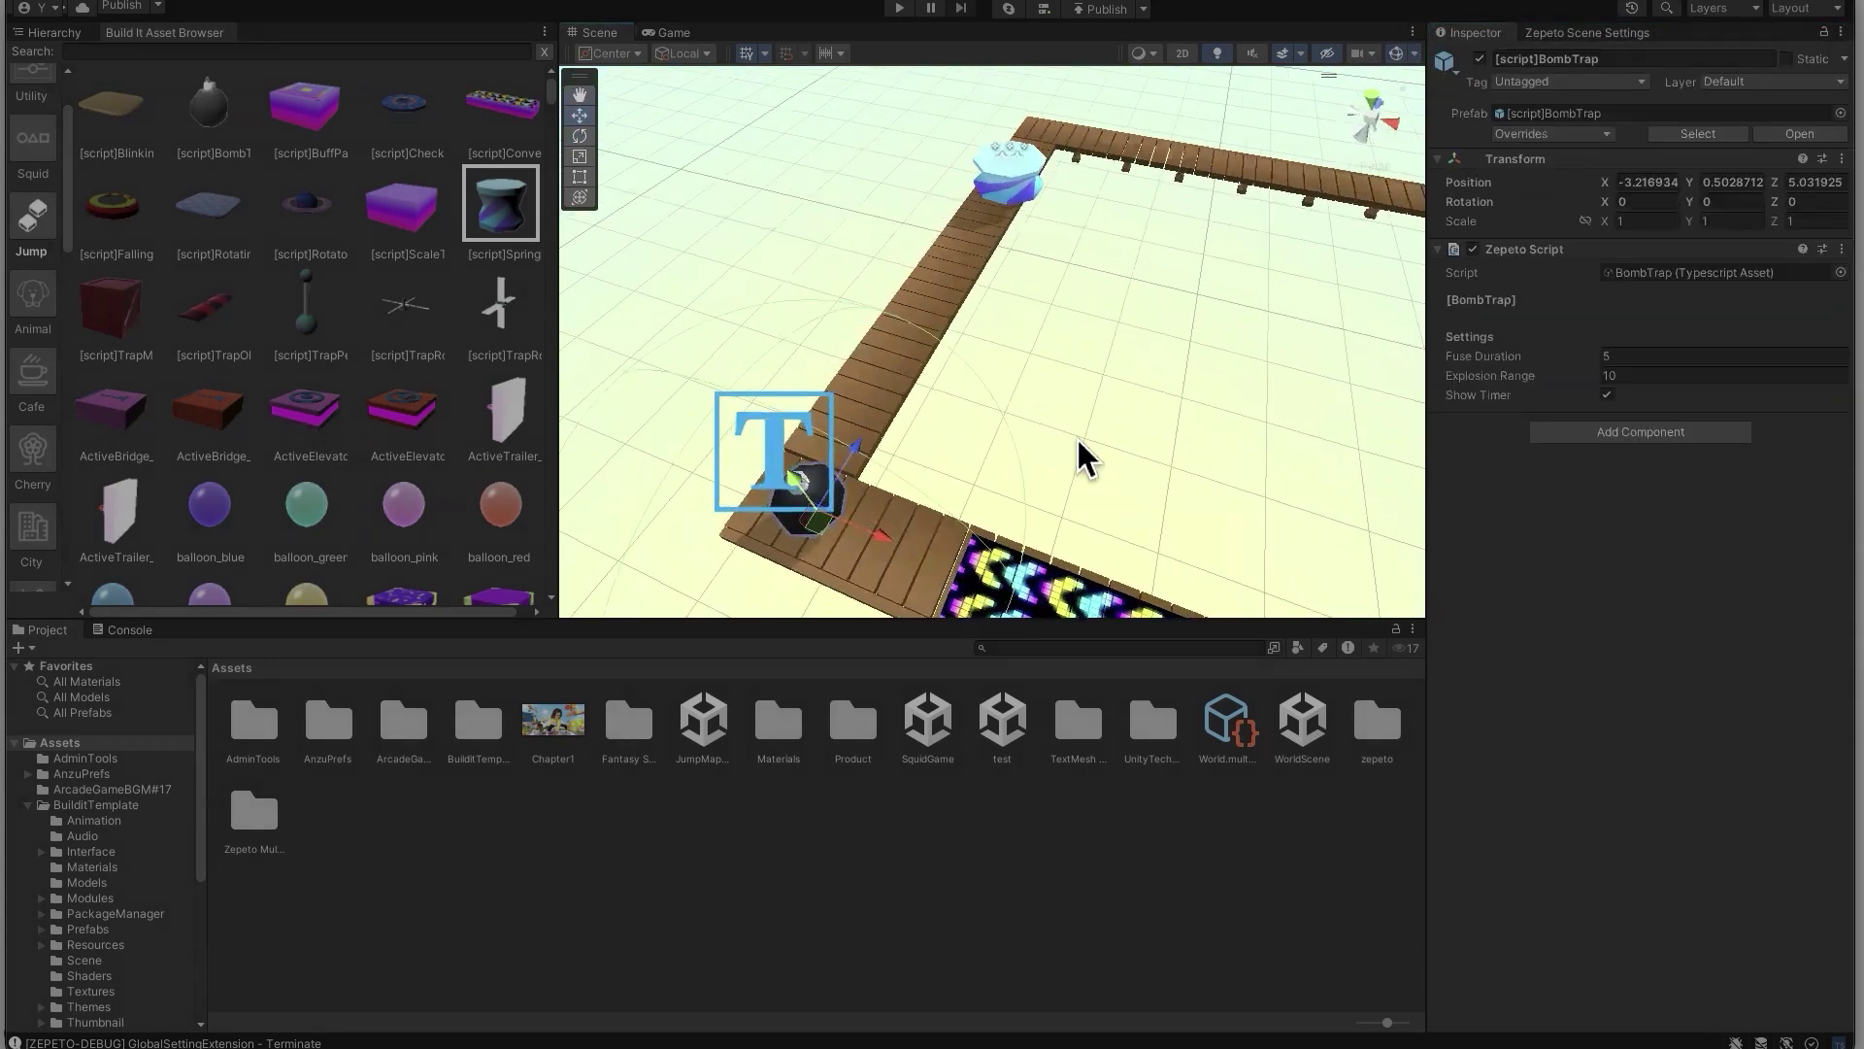
pyautogui.press('Delete')
pyautogui.click(1006, 175)
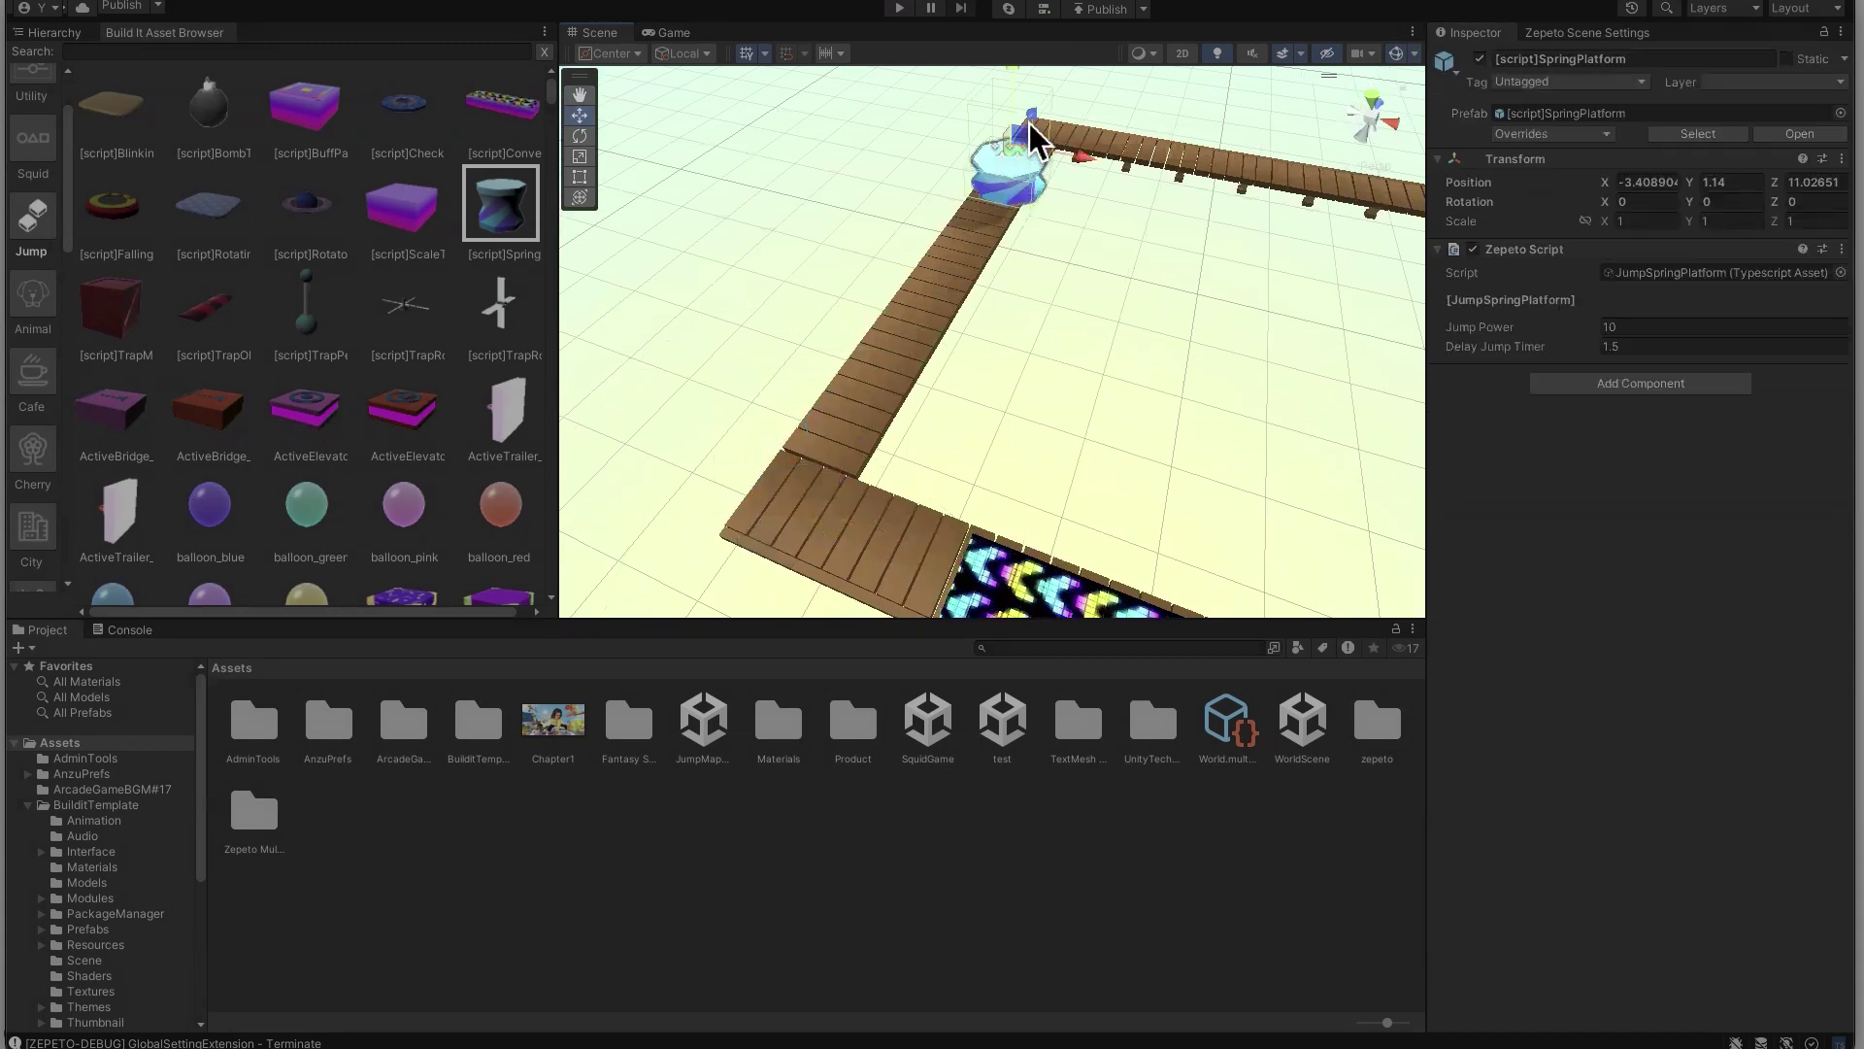
pyautogui.moveTo(1029, 119); pyautogui.dragTo(824, 399)
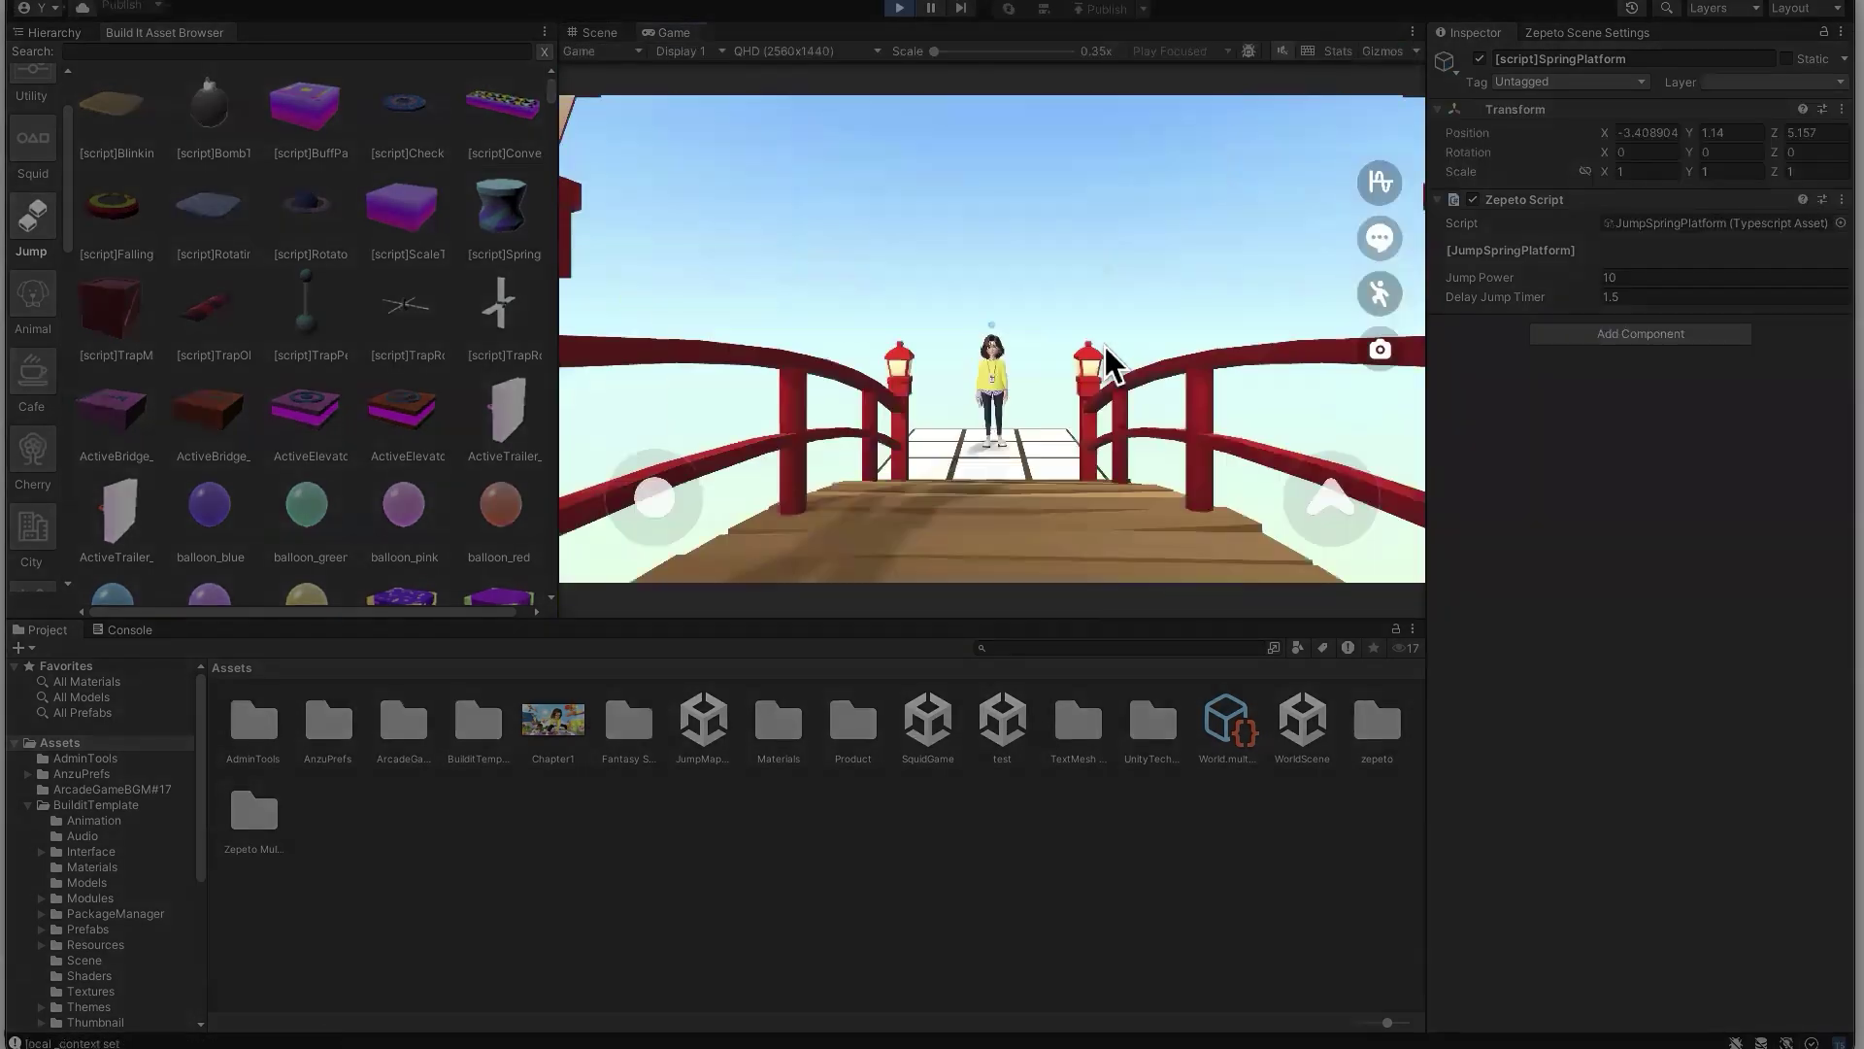
# Playtest the spring platform by crossing the bridge, riding the conveyor and standing on it, and stop play mode
pyautogui.press('w')
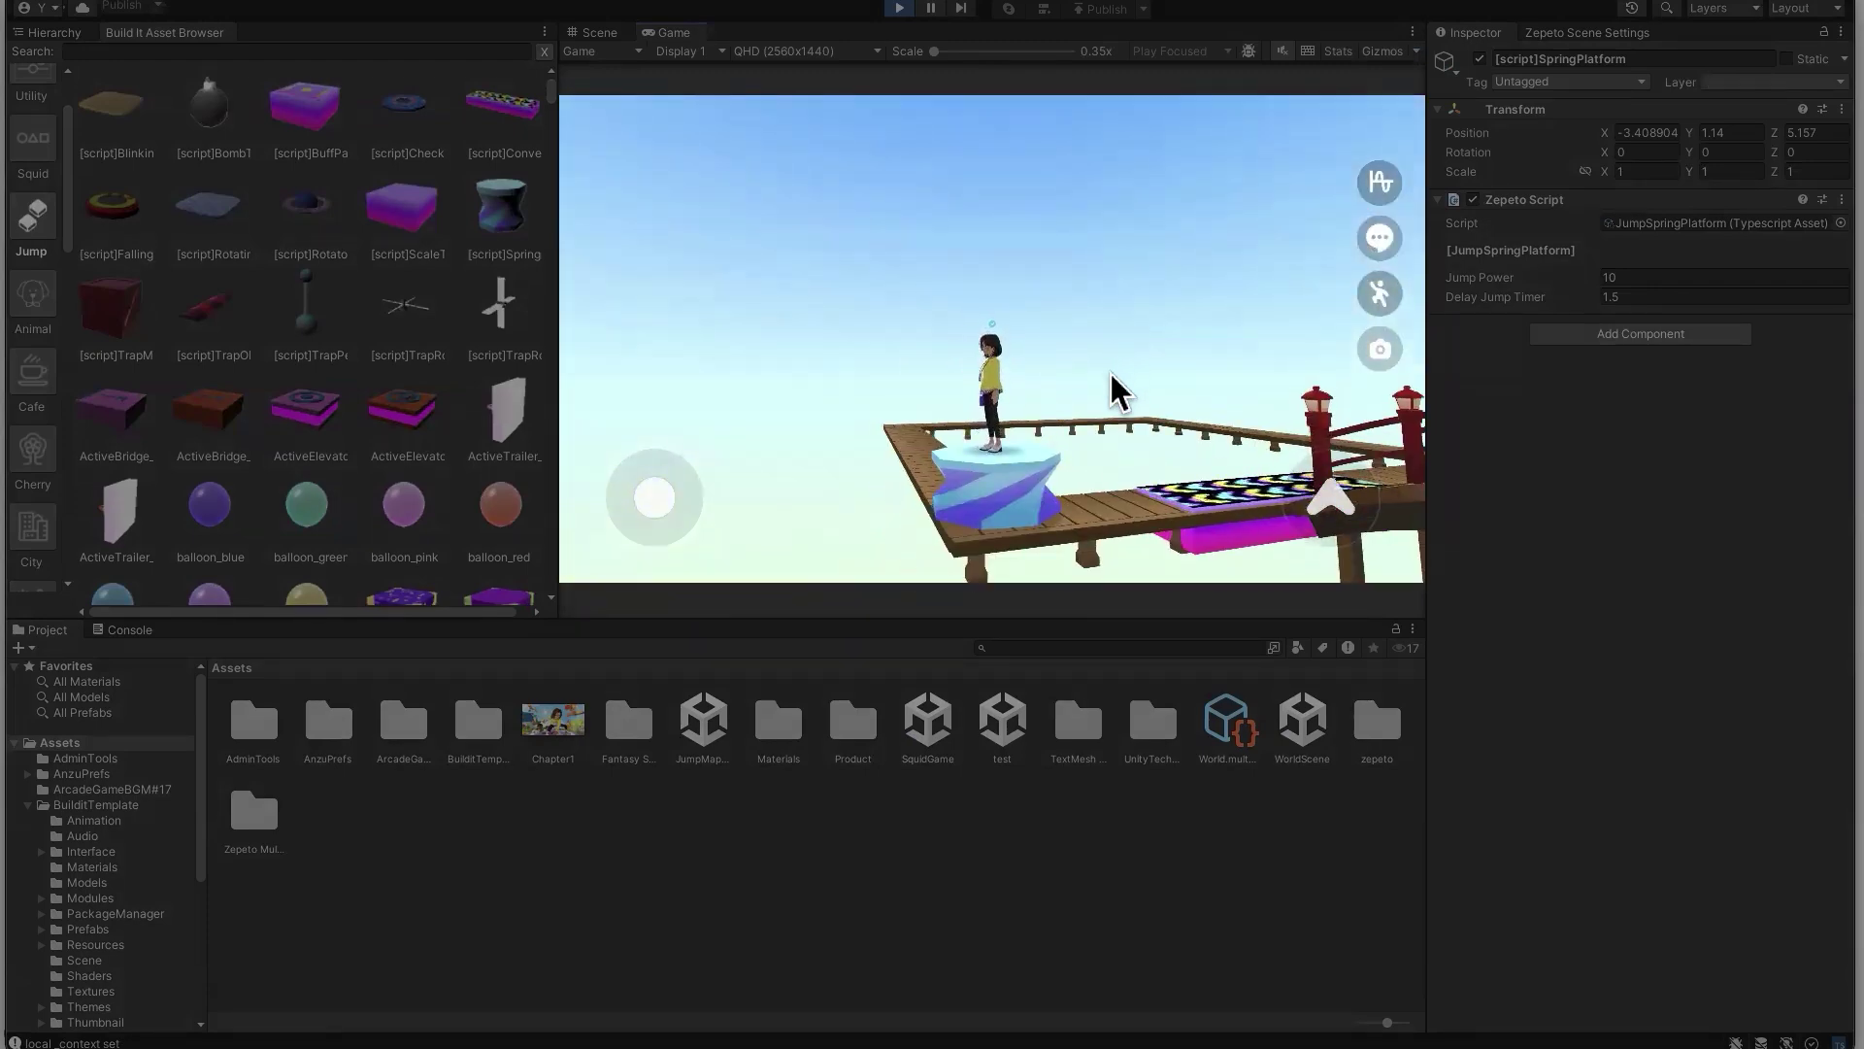
pyautogui.moveTo(1108, 370); pyautogui.dragTo(1236, 404)
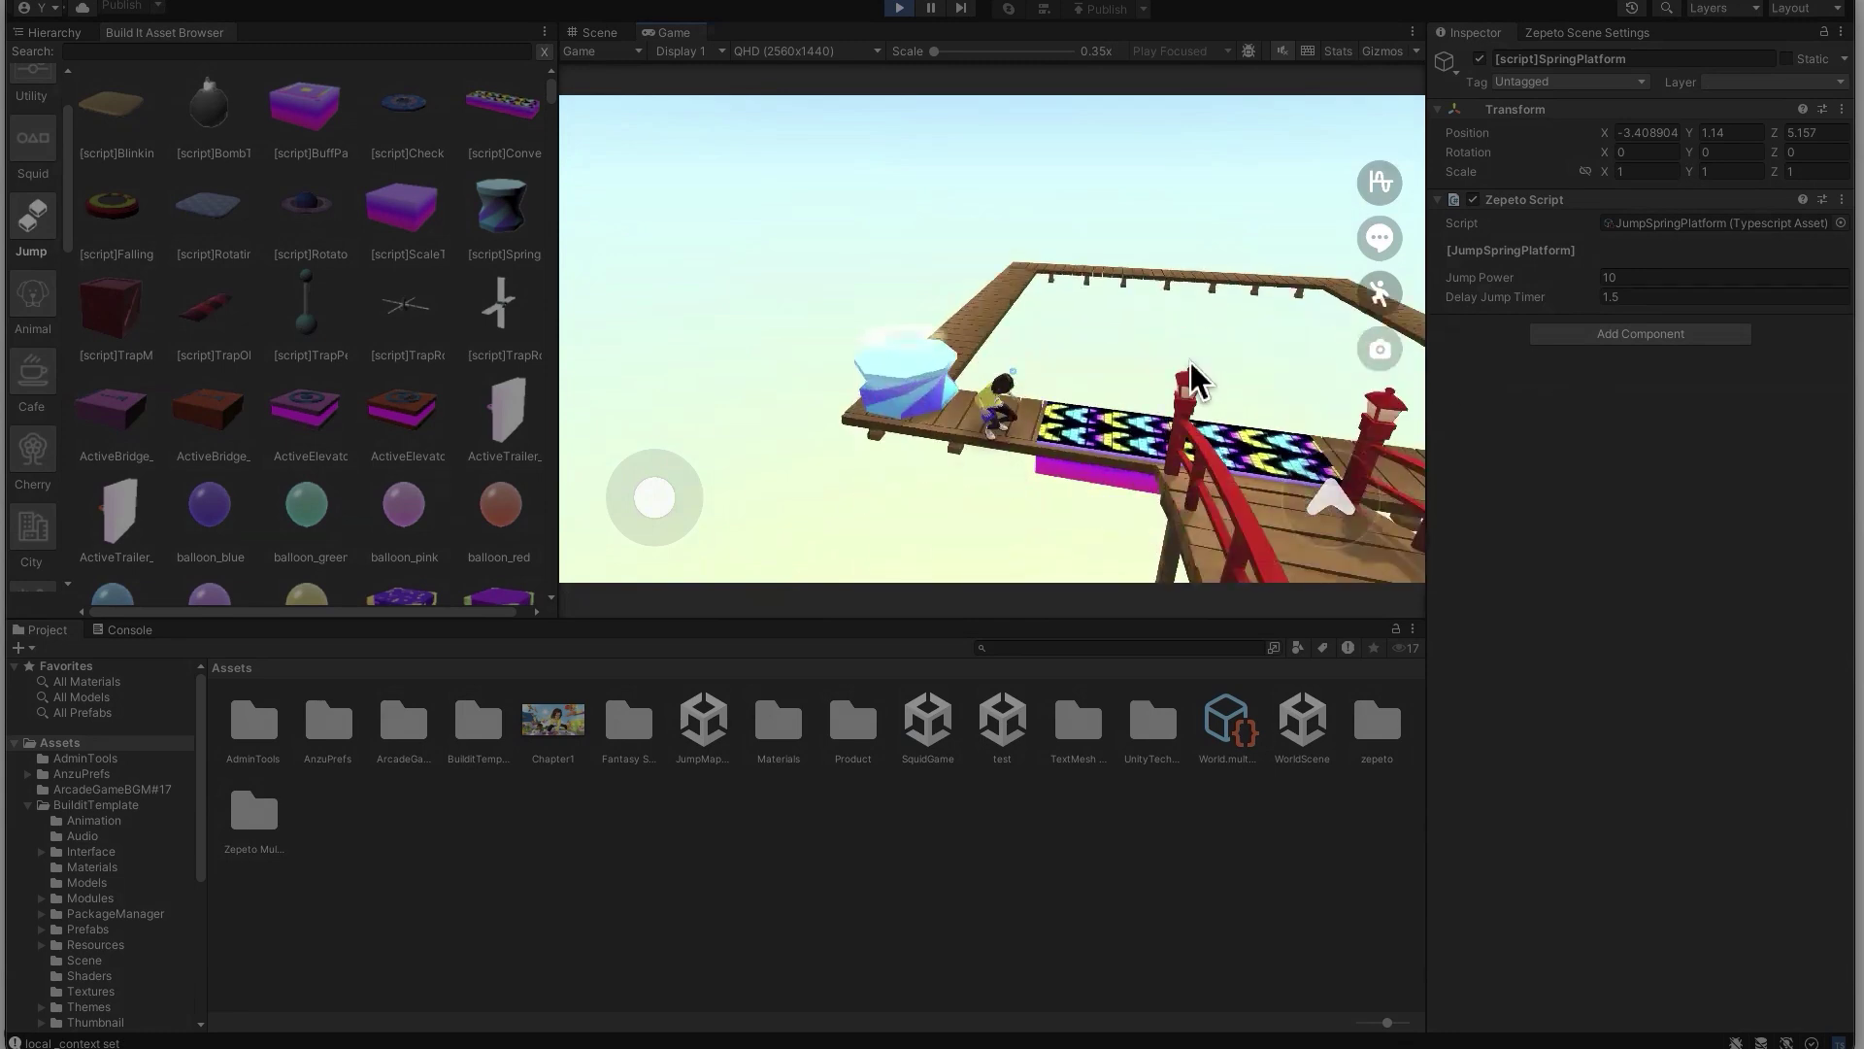
pyautogui.click(899, 8)
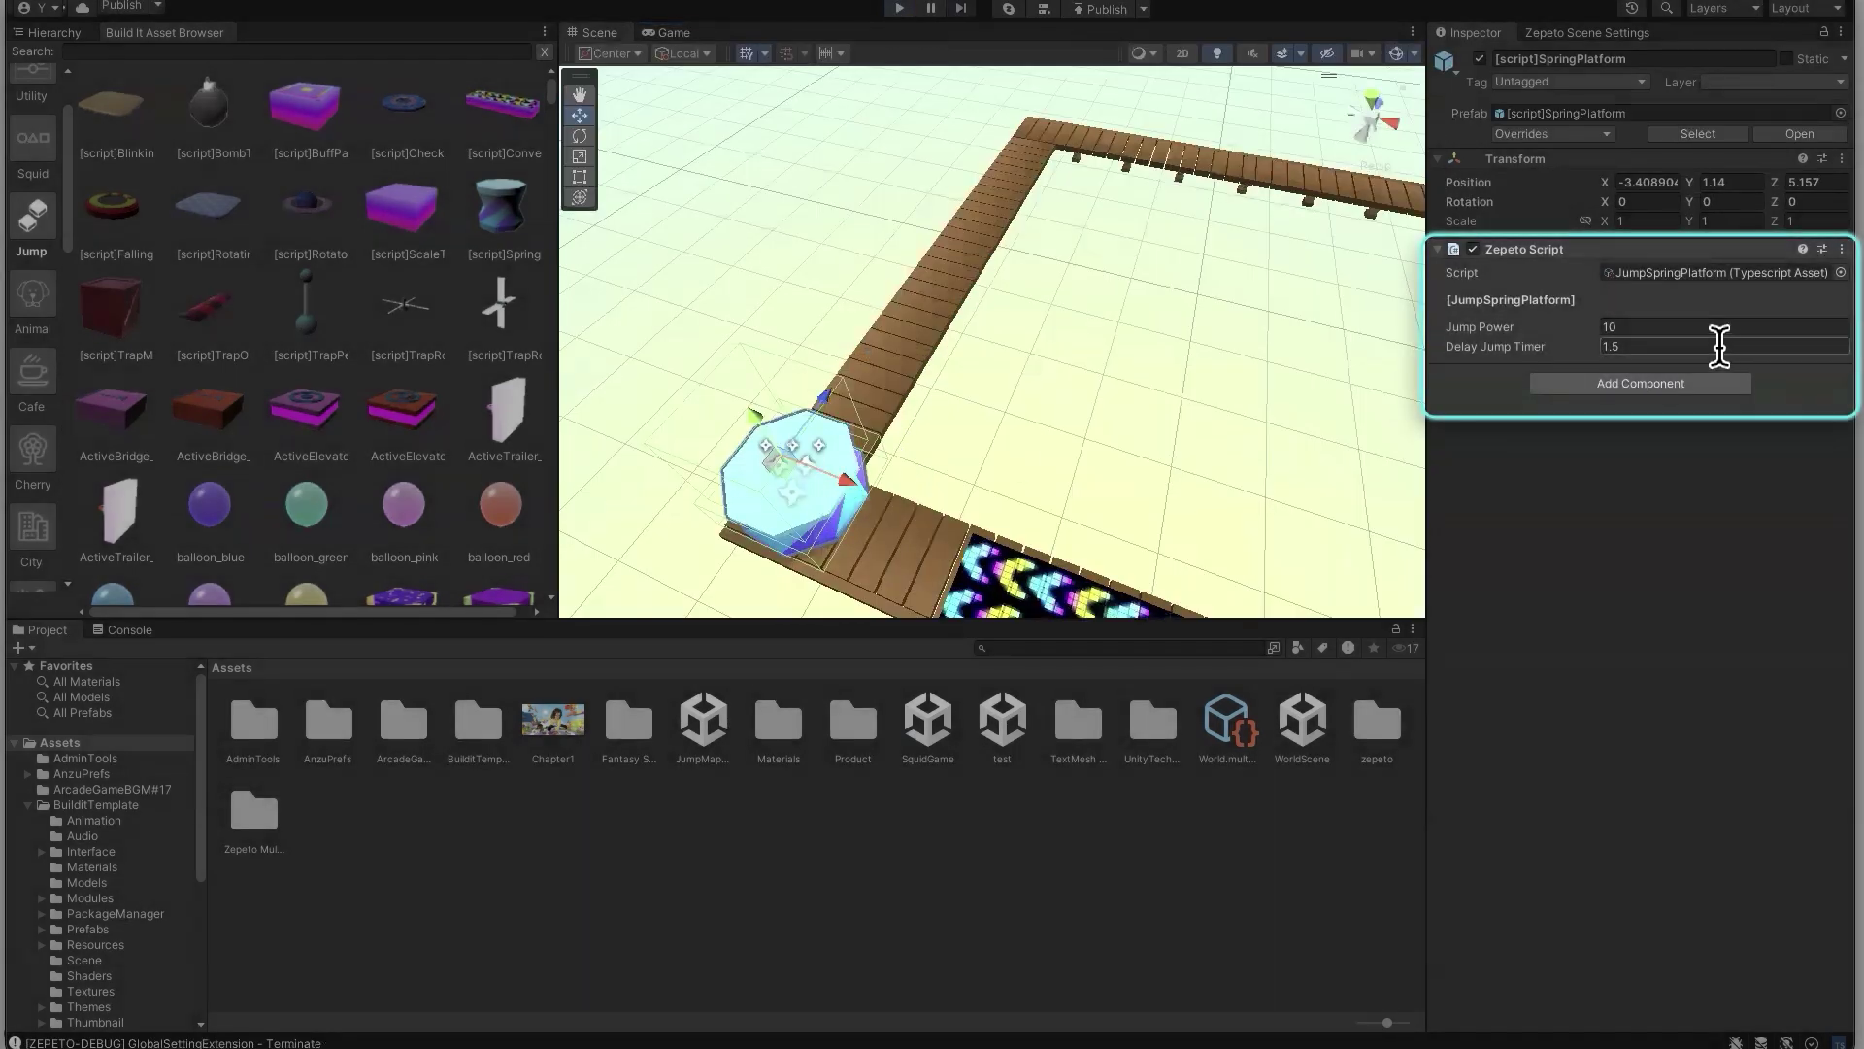
# Set the spring platform's Delay Jump Timer to 1
pyautogui.moveTo(1032, 435); pyautogui.dragTo(1165, 367, button='right')
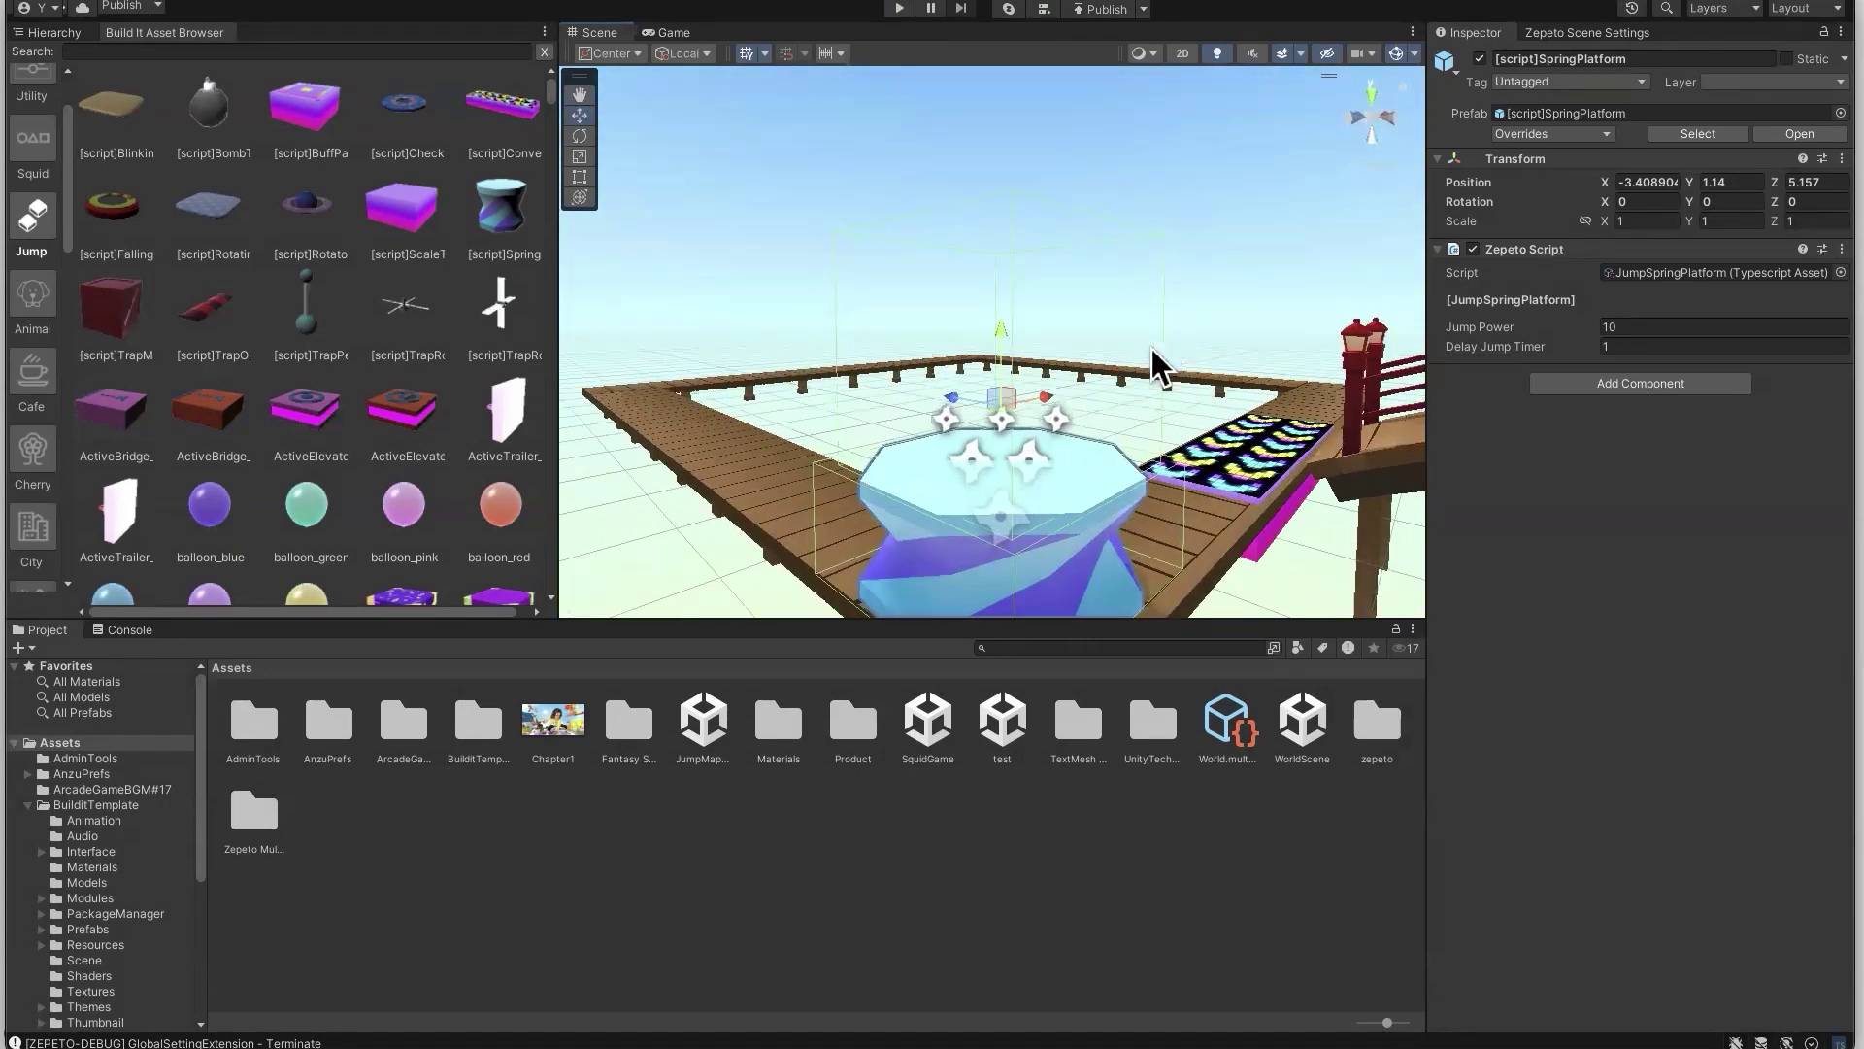
pyautogui.click(1086, 448)
pyautogui.click(1131, 468)
pyautogui.moveTo(1131, 468); pyautogui.dragTo(714, 394, button='right')
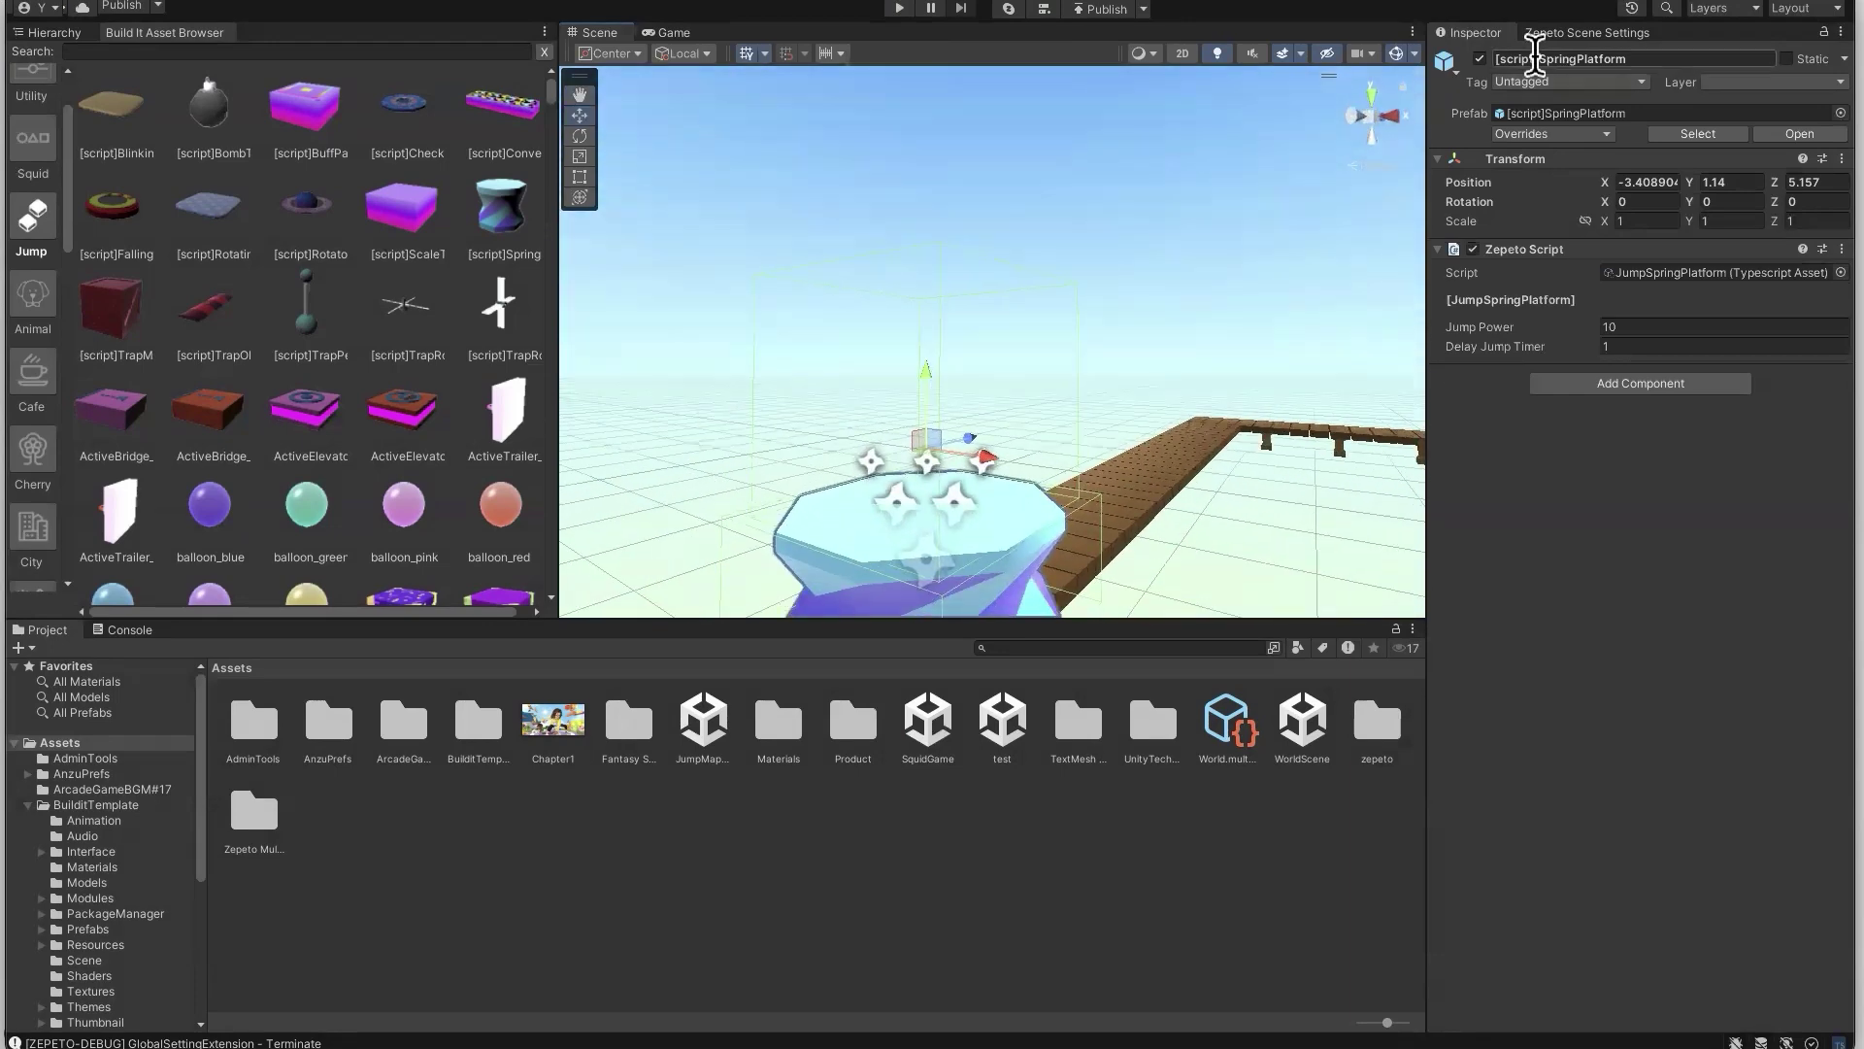
# Set the skybox's Top, Center and Bottom Colors to black in the Zepeto scene settings
pyautogui.click(1546, 38)
pyautogui.click(1678, 52)
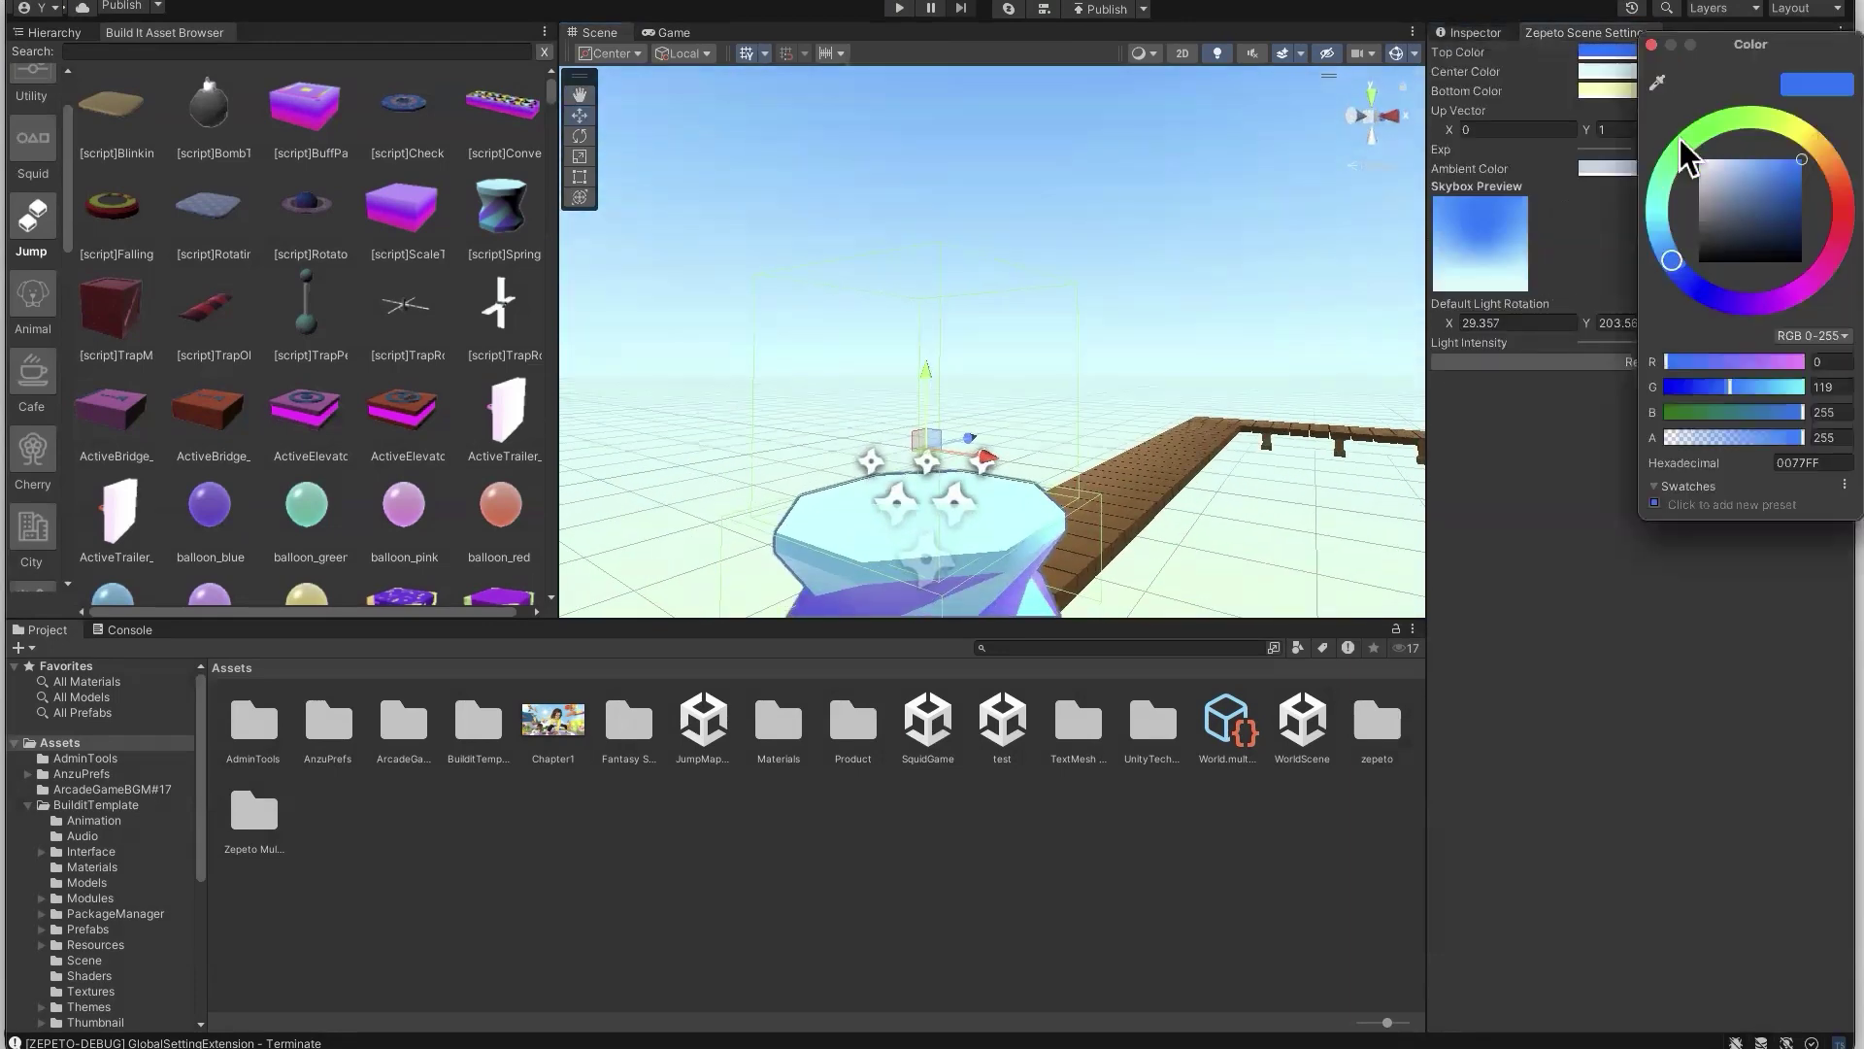
pyautogui.moveTo(1753, 219); pyautogui.dragTo(1834, 296)
pyautogui.click(1614, 84)
pyautogui.moveTo(1744, 230); pyautogui.dragTo(1648, 311)
pyautogui.click(1598, 72)
pyautogui.moveTo(1195, 340); pyautogui.dragTo(1253, 371, button='right')
pyautogui.press('w')
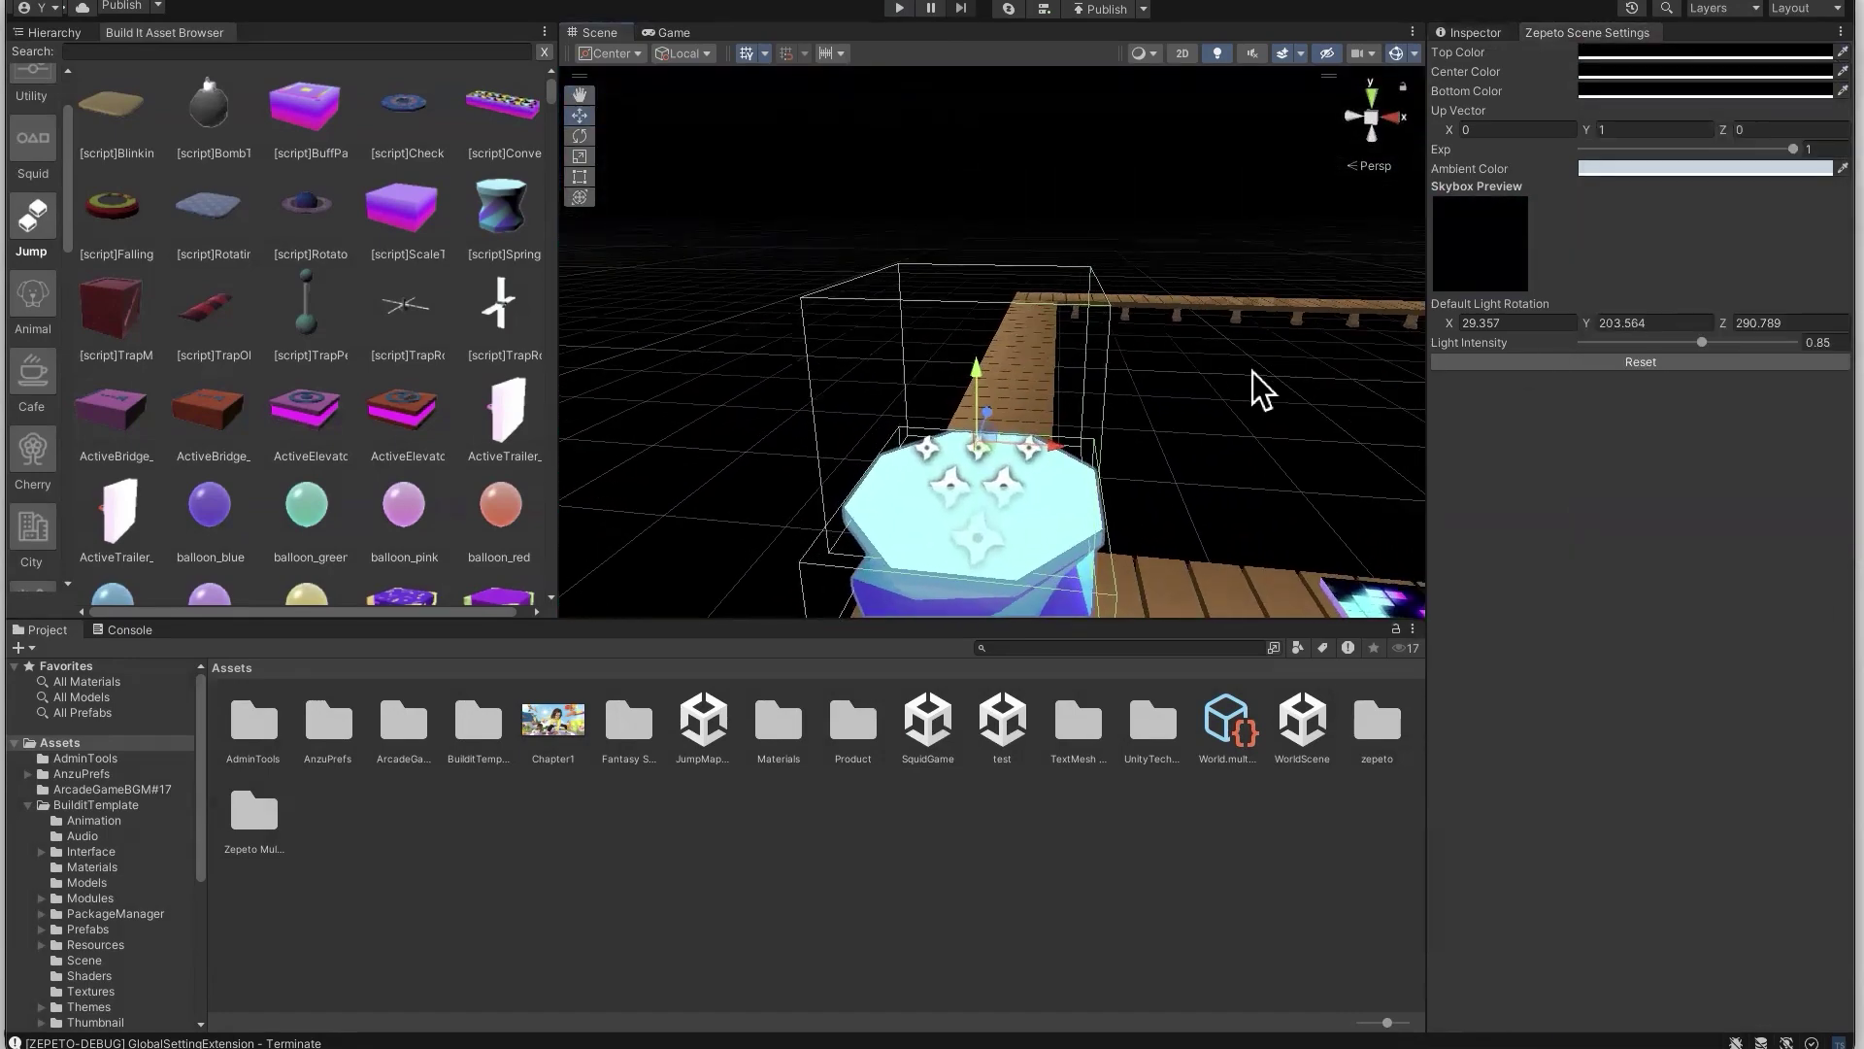
# Examine the spring platform's particle effect and the Box Collider trigger settings of its Spring child object
pyautogui.click(1047, 494)
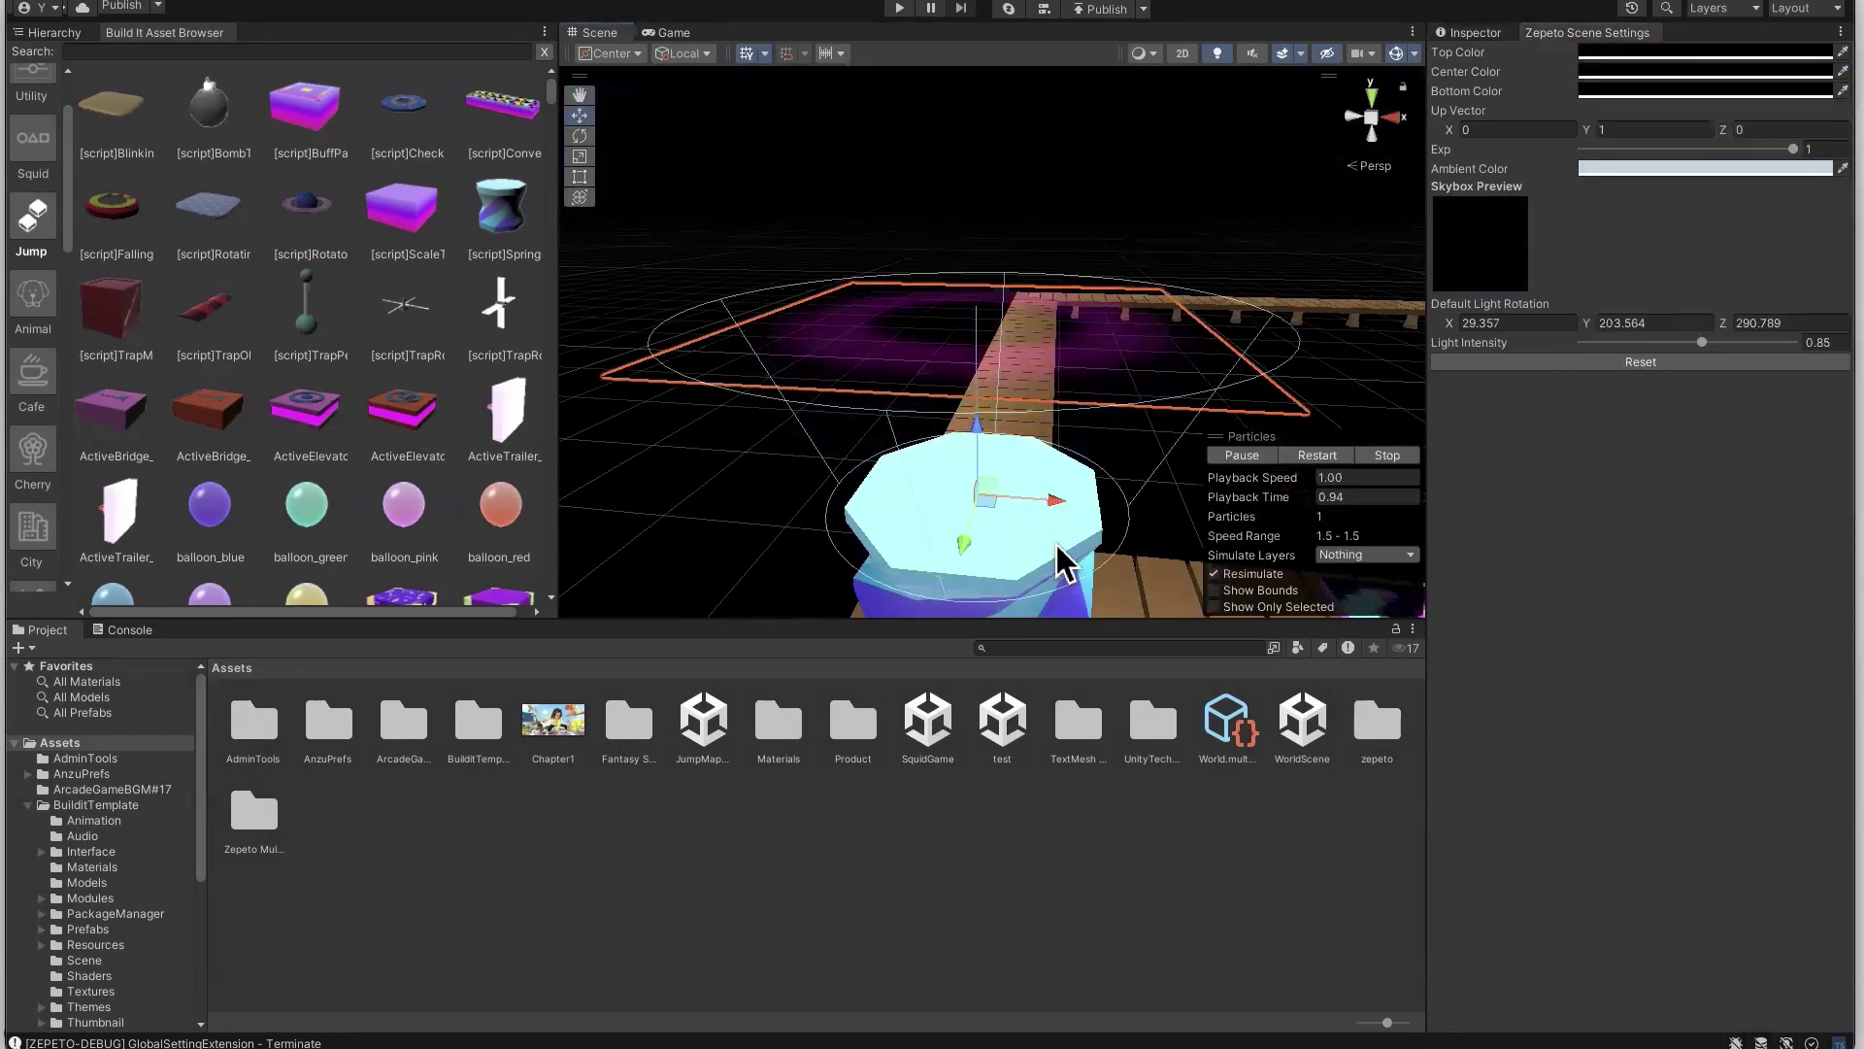
pyautogui.click(1497, 32)
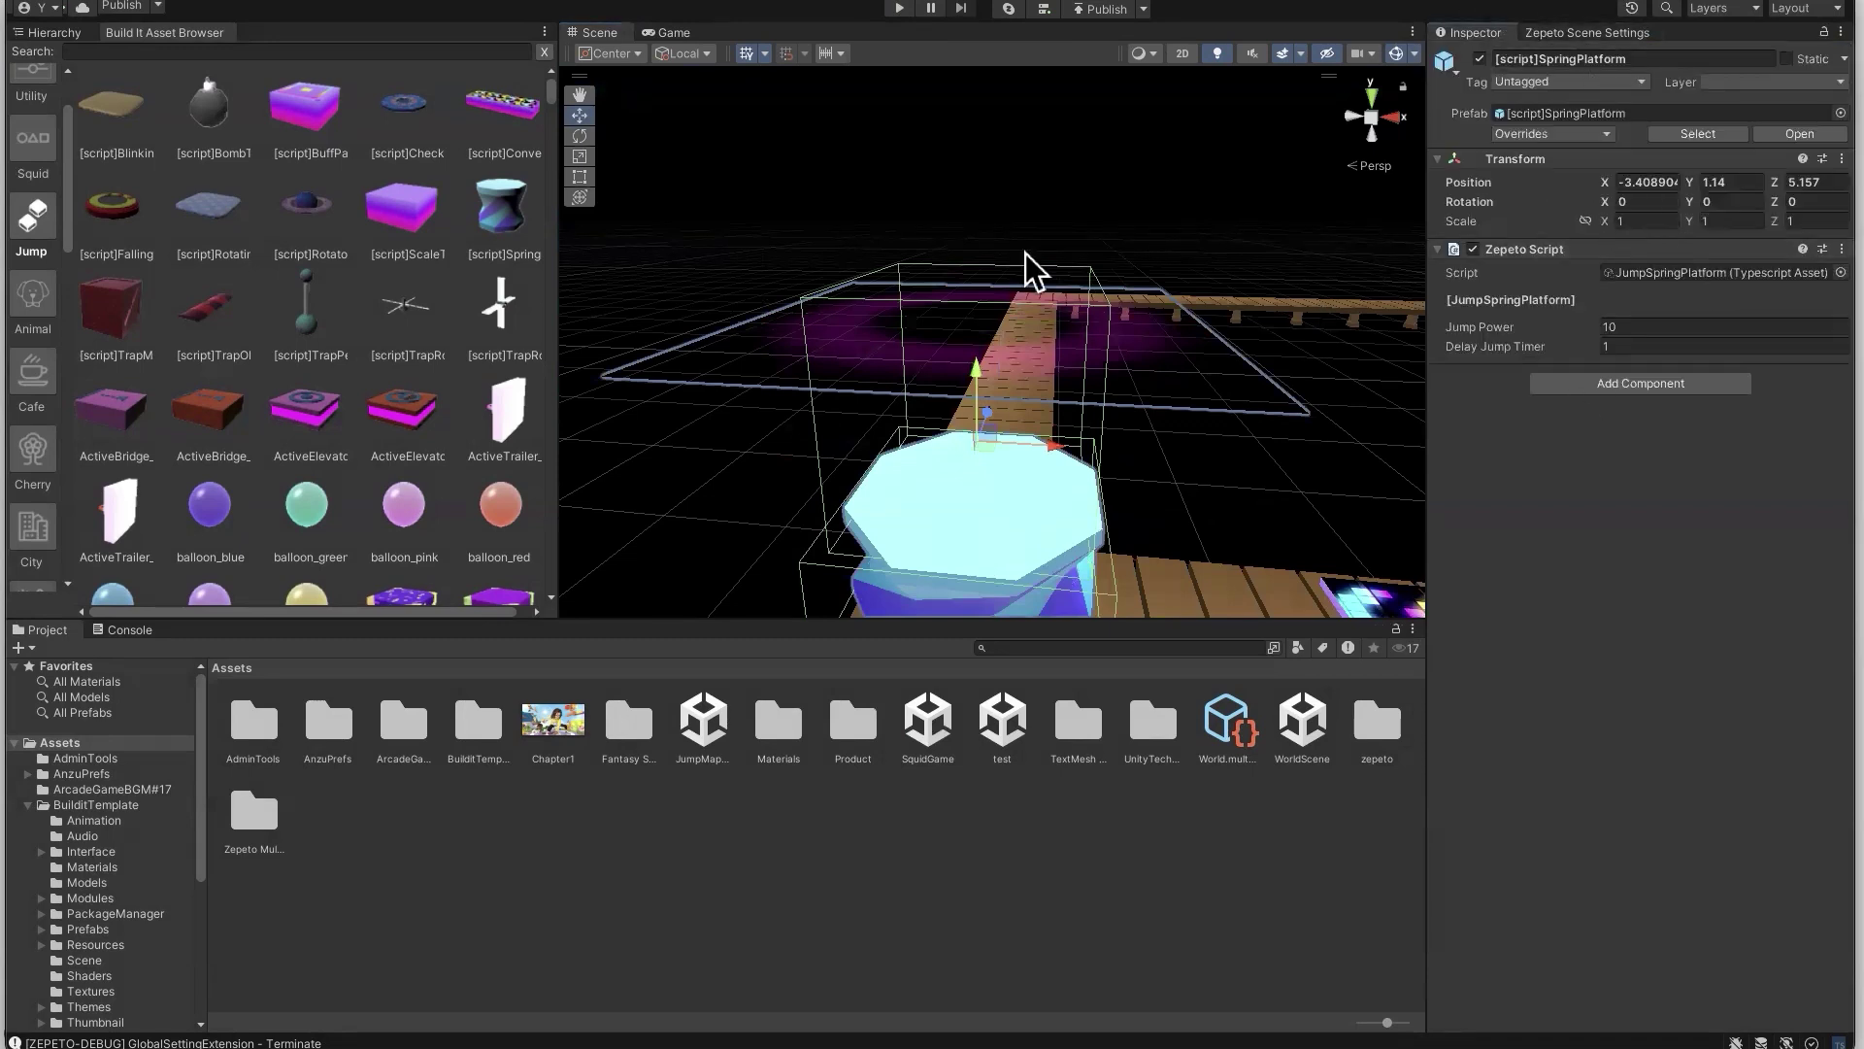
pyautogui.moveTo(791, 403); pyautogui.dragTo(1103, 404, button='right')
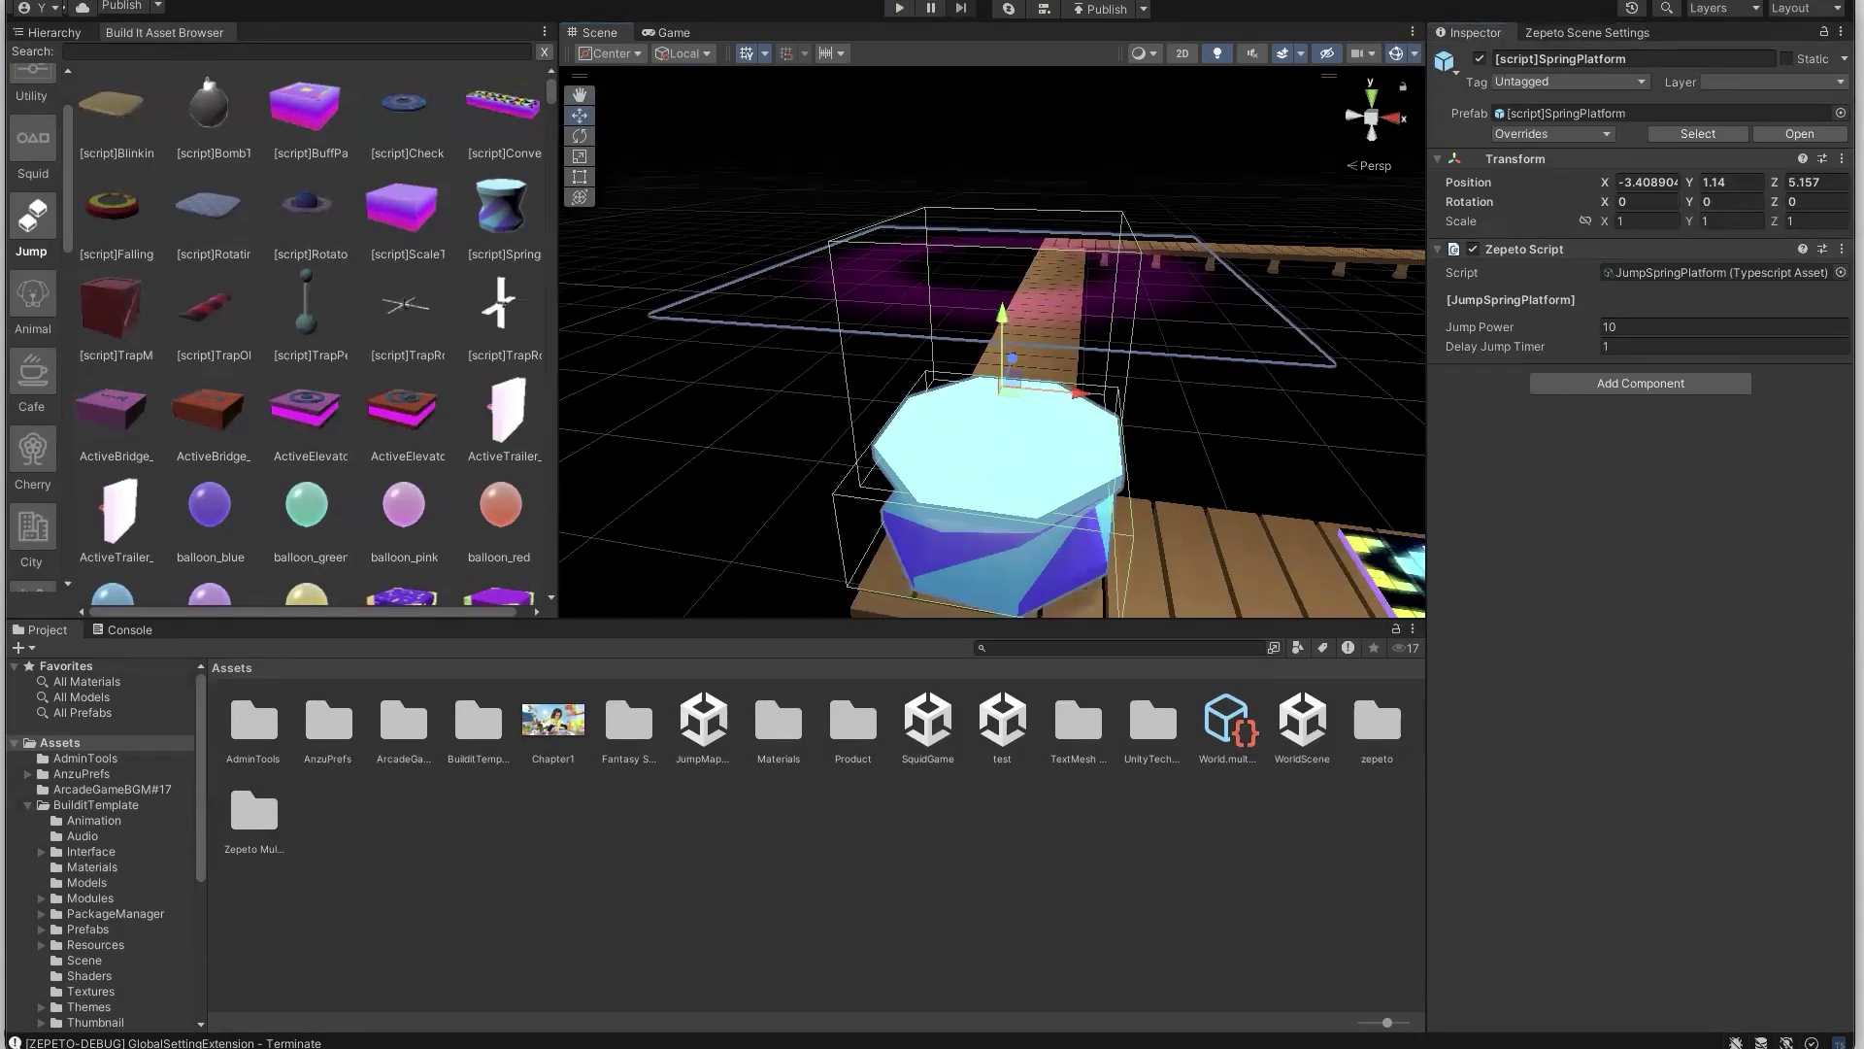
pyautogui.click(55, 32)
pyautogui.click(70, 239)
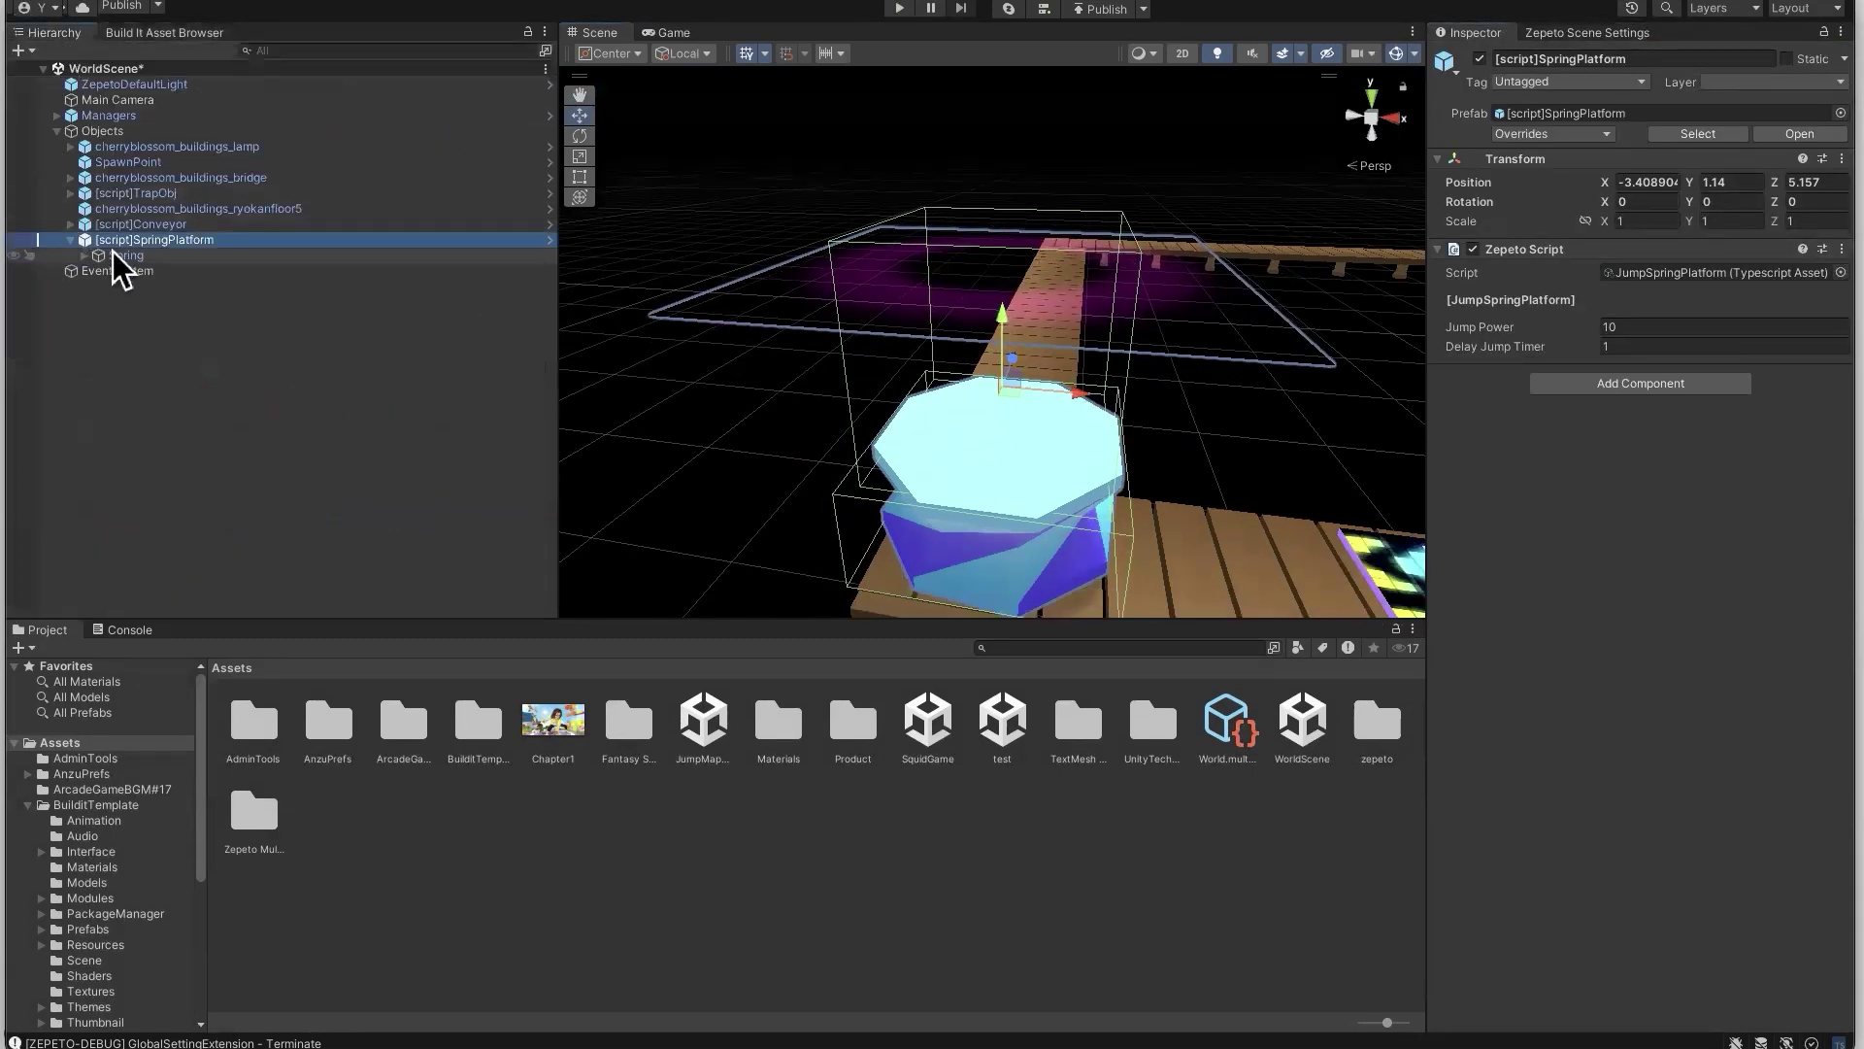
pyautogui.click(112, 254)
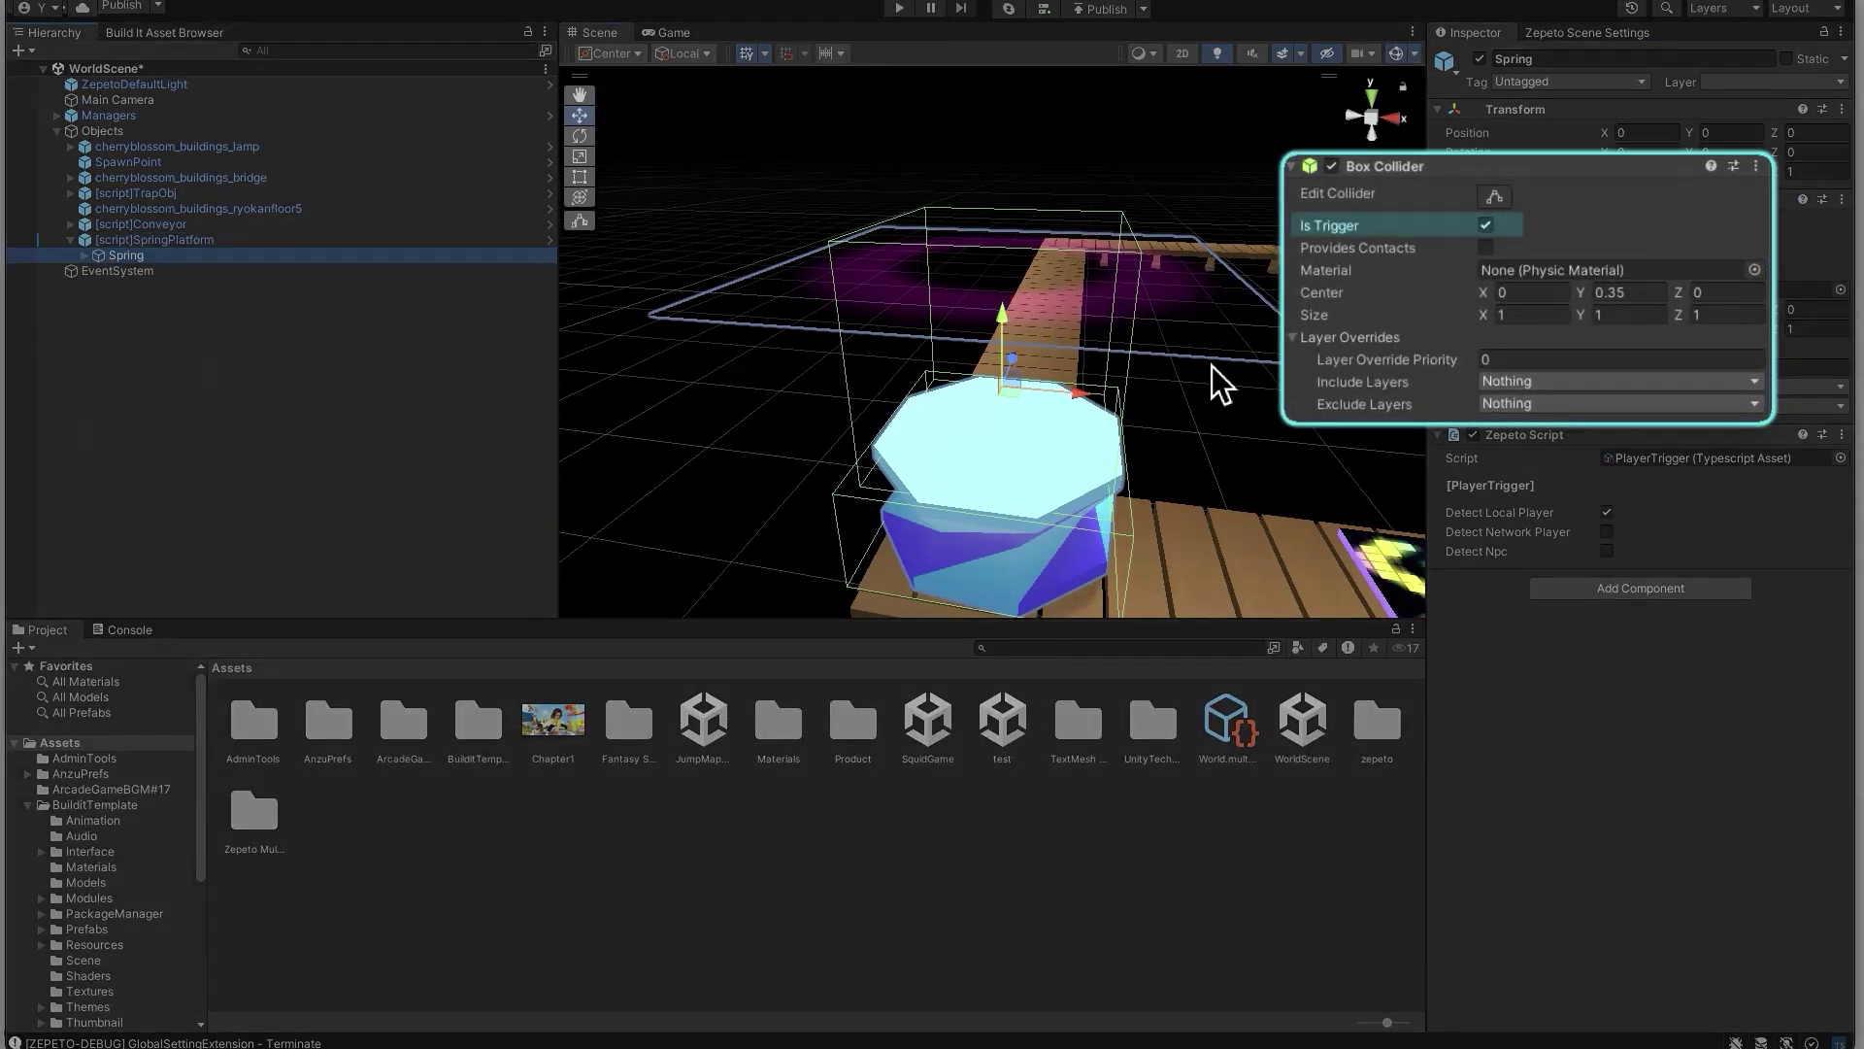
pyautogui.keyDown('alt'); pyautogui.moveTo(1213, 371); pyautogui.dragTo(1220, 388); pyautogui.keyUp('alt')
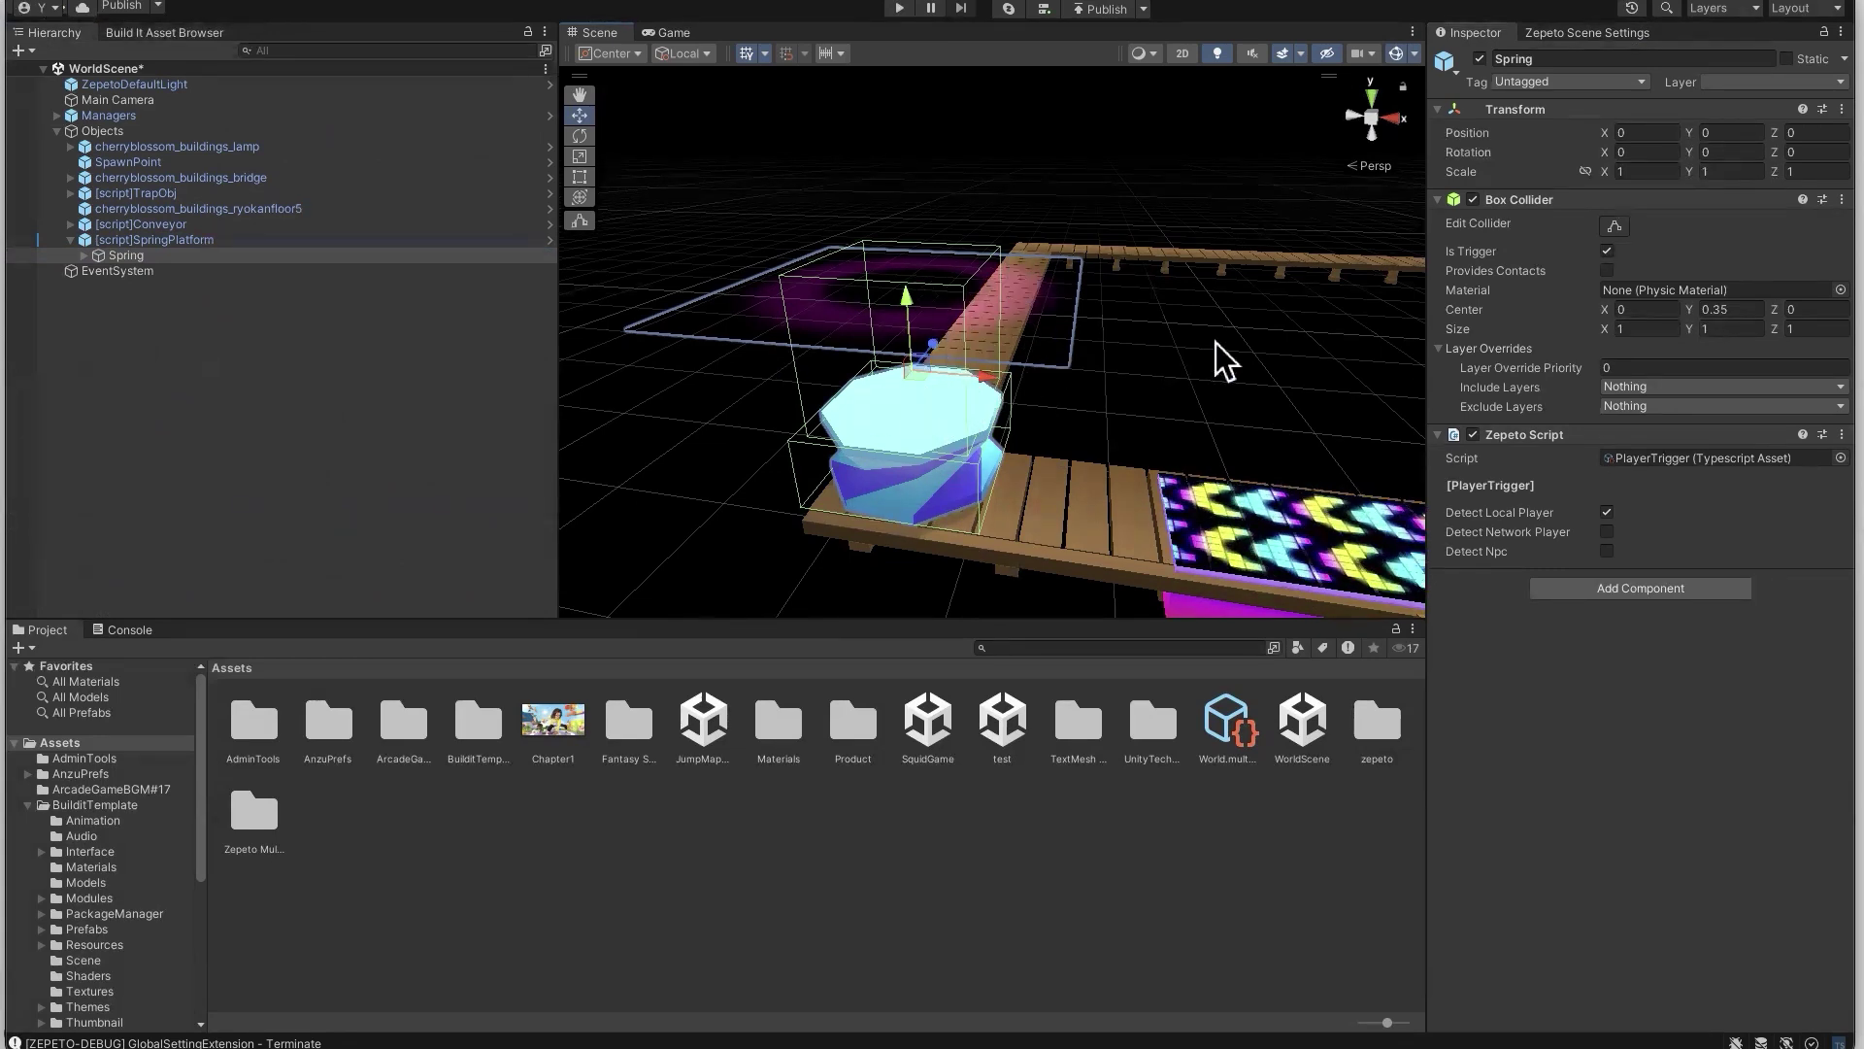
# Inspect the bridge, walkway and conveyor in the scene from several angles against the black sky
pyautogui.keyDown('alt'); pyautogui.moveTo(1216, 342); pyautogui.dragTo(890, 353); pyautogui.keyUp('alt')
pyautogui.click(890, 352)
pyautogui.keyDown('alt'); pyautogui.moveTo(1134, 388); pyautogui.dragTo(1295, 335); pyautogui.keyUp('alt')
pyautogui.click(1165, 406)
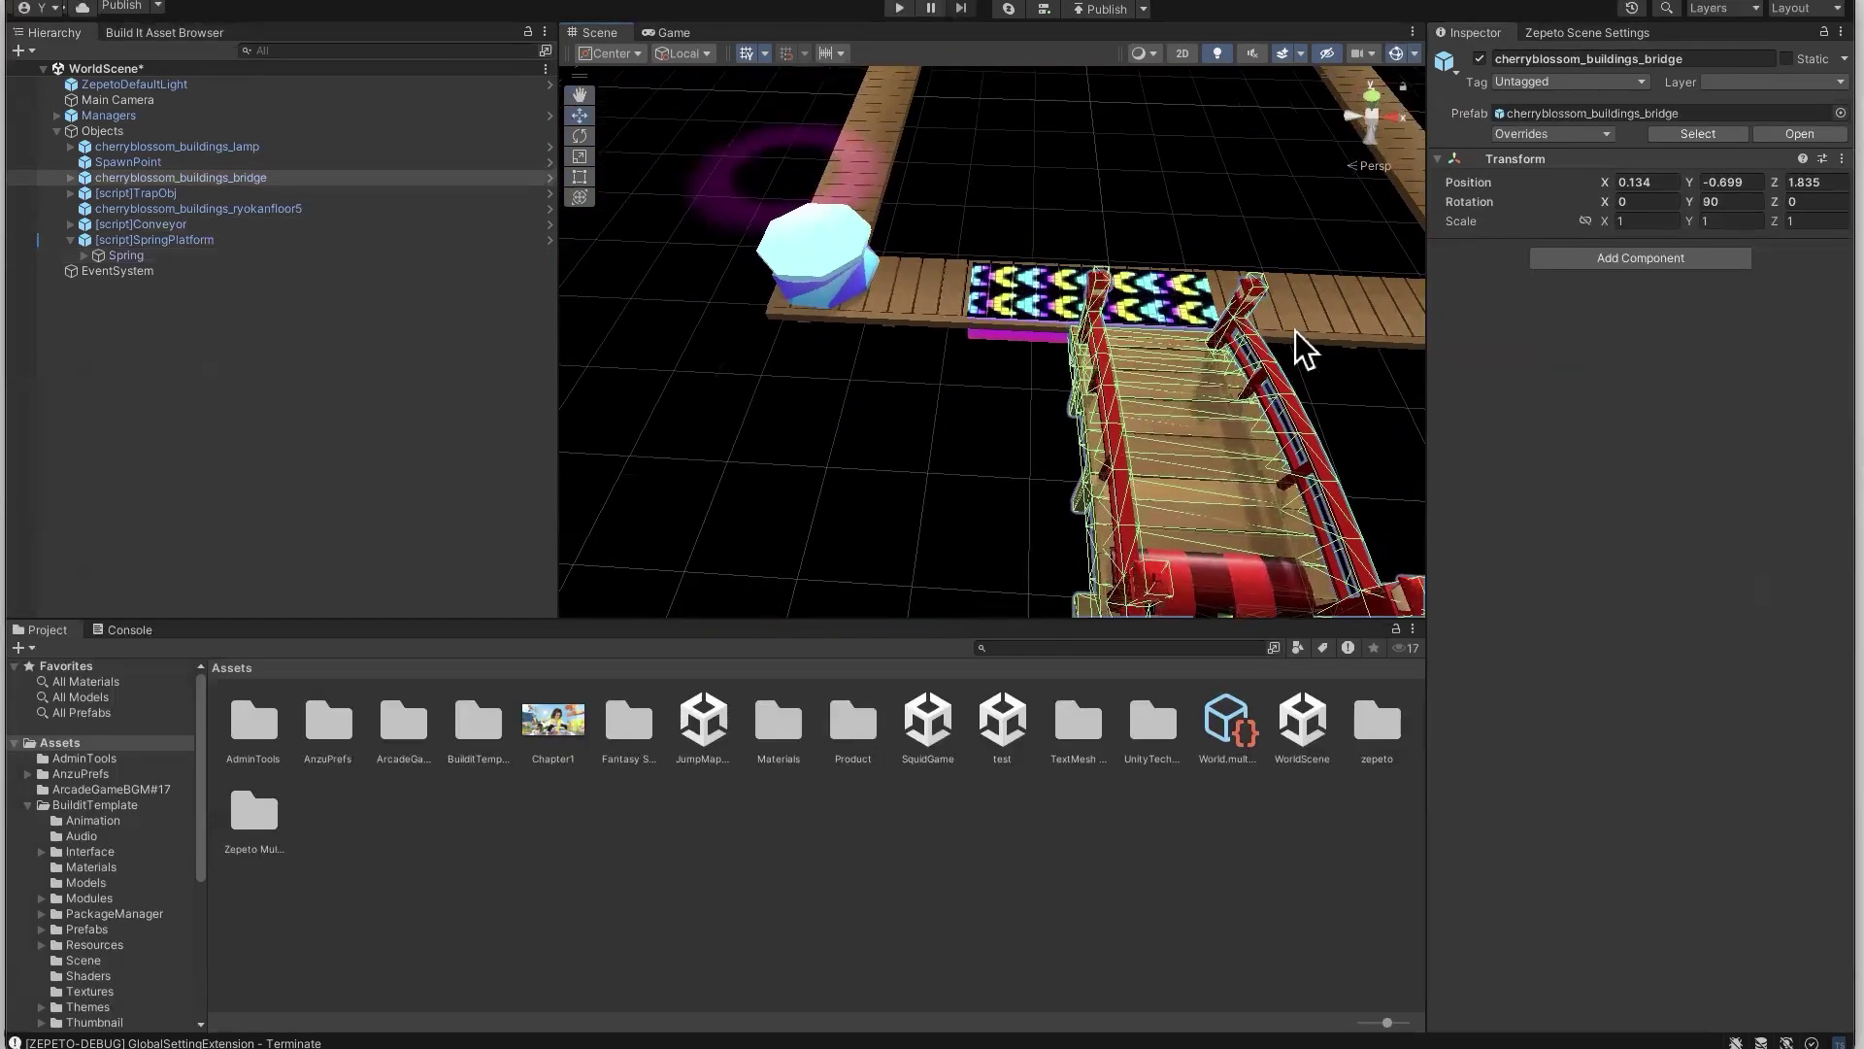
pyautogui.click(1177, 412)
pyautogui.keyDown('alt'); pyautogui.moveTo(1178, 412); pyautogui.dragTo(1169, 492); pyautogui.keyUp('alt')
pyautogui.click(1260, 499)
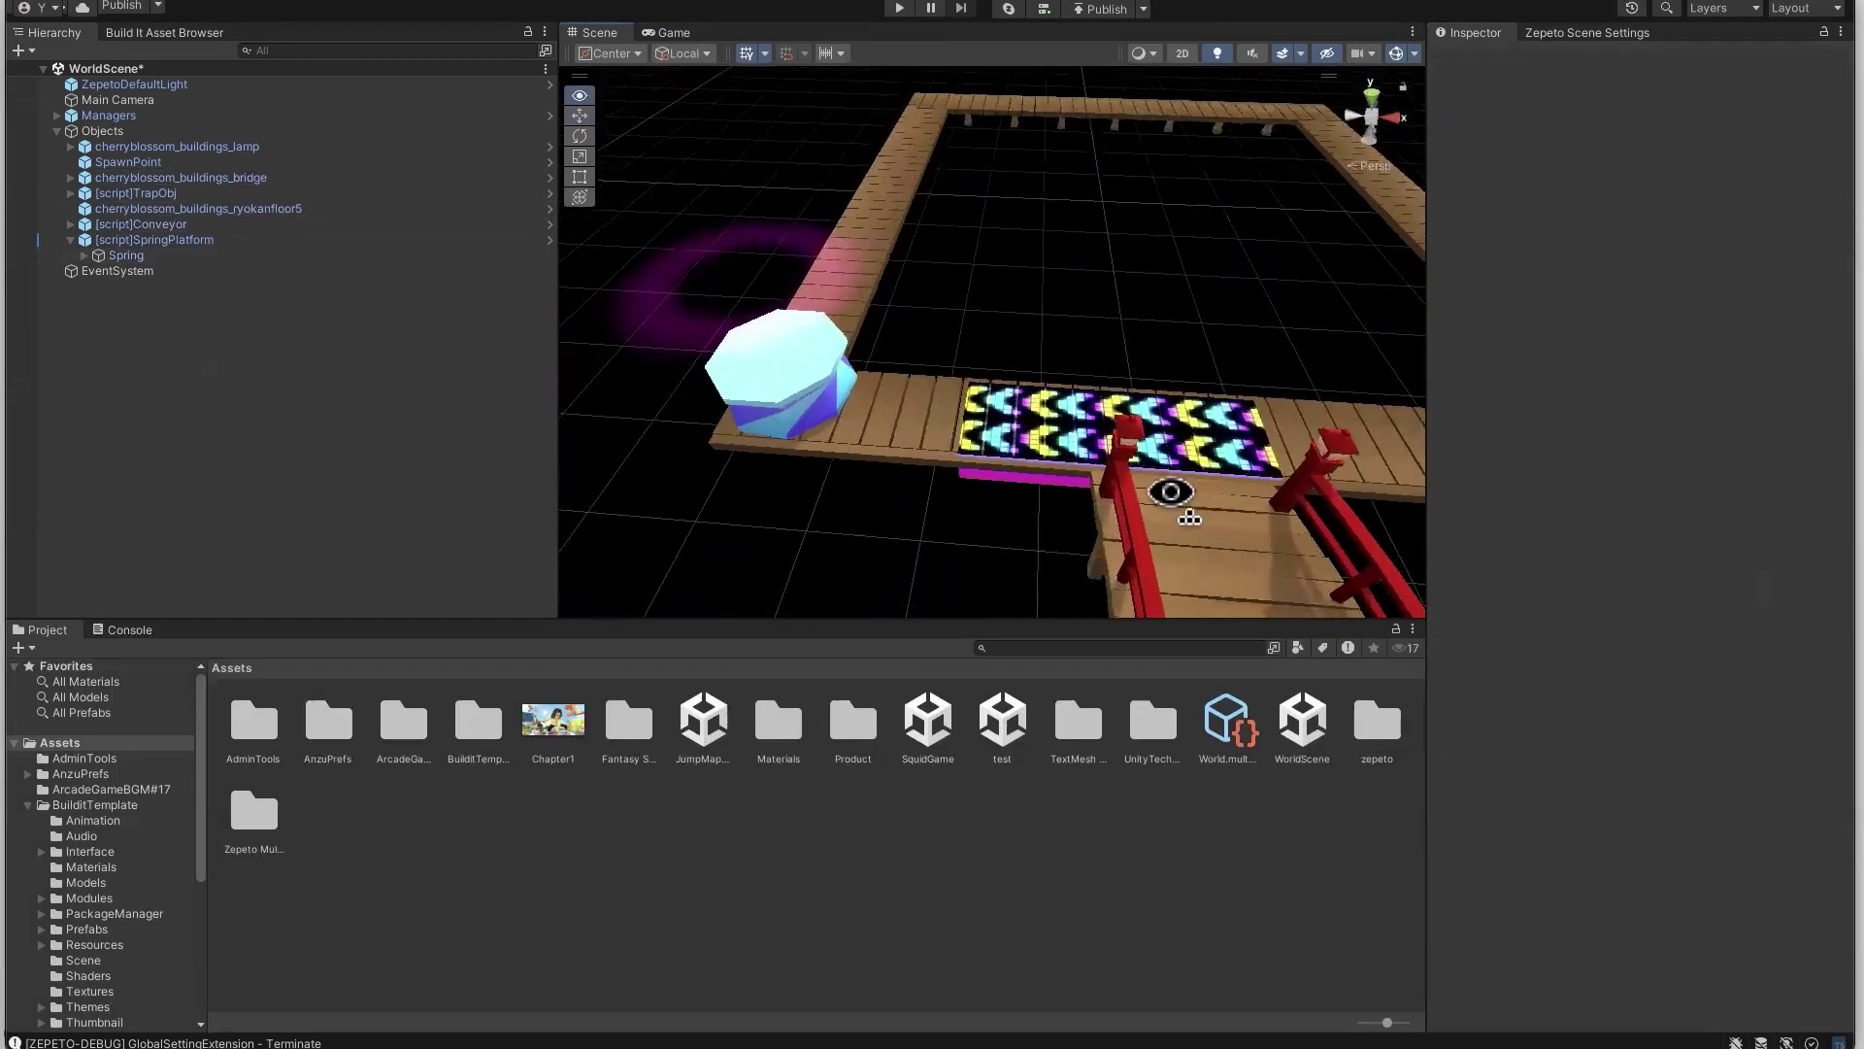
pyautogui.click(885, 402)
pyautogui.click(1103, 375)
pyautogui.click(1103, 370)
pyautogui.keyDown('alt'); pyautogui.moveTo(1103, 370); pyautogui.dragTo(1045, 452); pyautogui.keyUp('alt')
# Examine the spring platform's script settings and the components of its Spring, platform and effect_speakerwave child objects
pyautogui.click(655, 386)
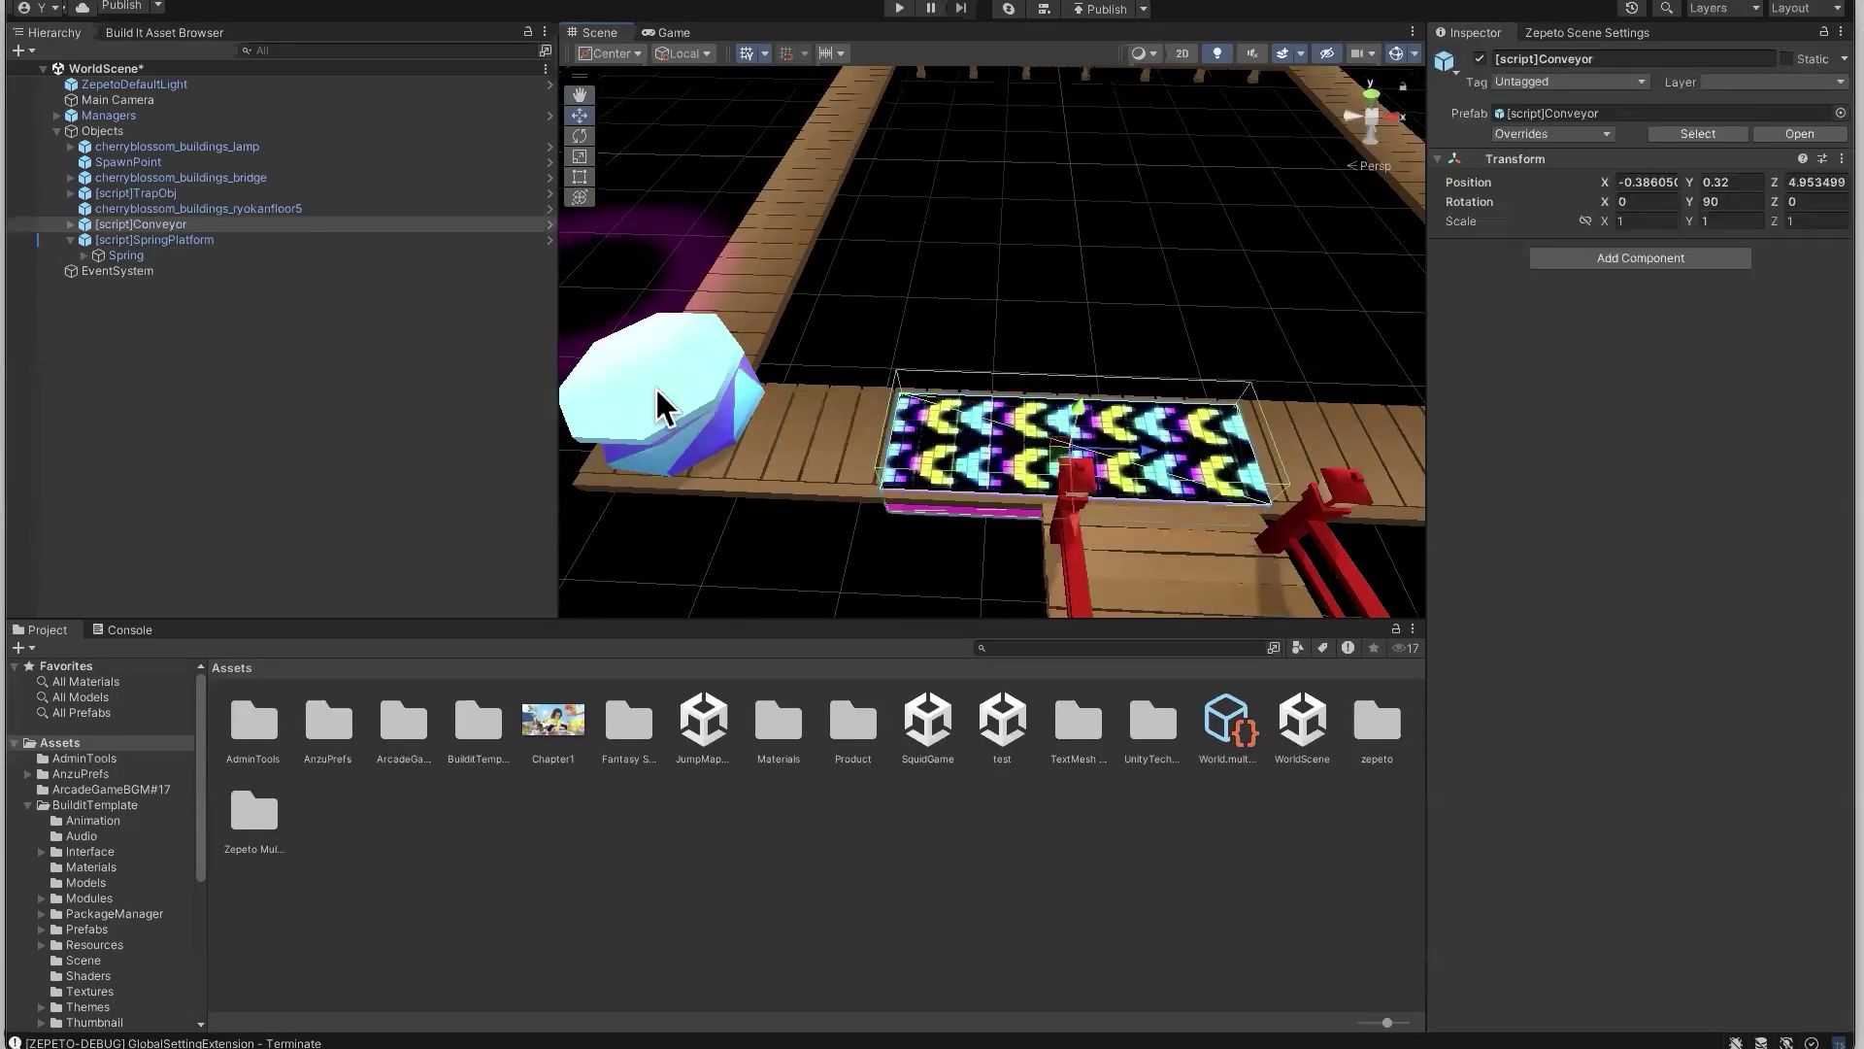
pyautogui.keyDown('alt'); pyautogui.moveTo(654, 386); pyautogui.dragTo(1173, 267); pyautogui.keyUp('alt')
pyautogui.keyDown('alt'); pyautogui.moveTo(1008, 281); pyautogui.dragTo(769, 271); pyautogui.keyUp('alt')
pyautogui.click(85, 256)
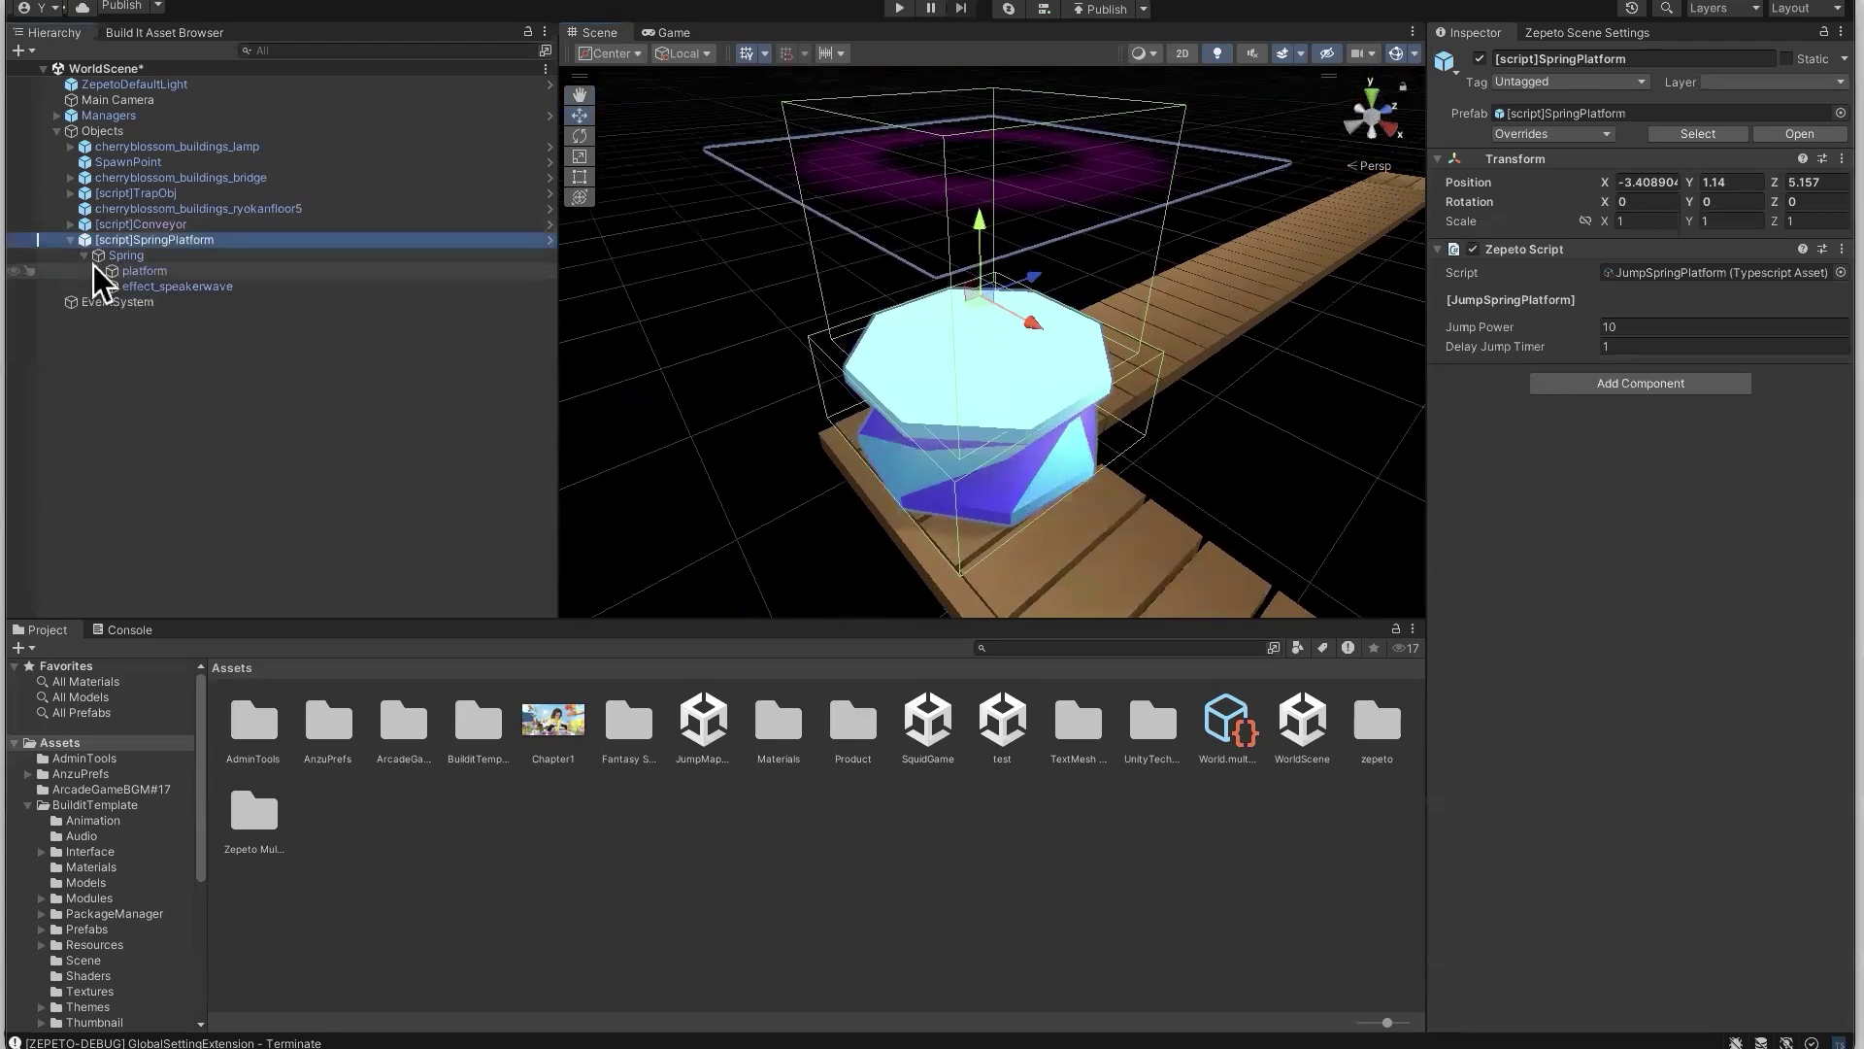
pyautogui.keyDown('alt'); pyautogui.moveTo(907, 428); pyautogui.dragTo(1169, 554); pyautogui.keyUp('alt')
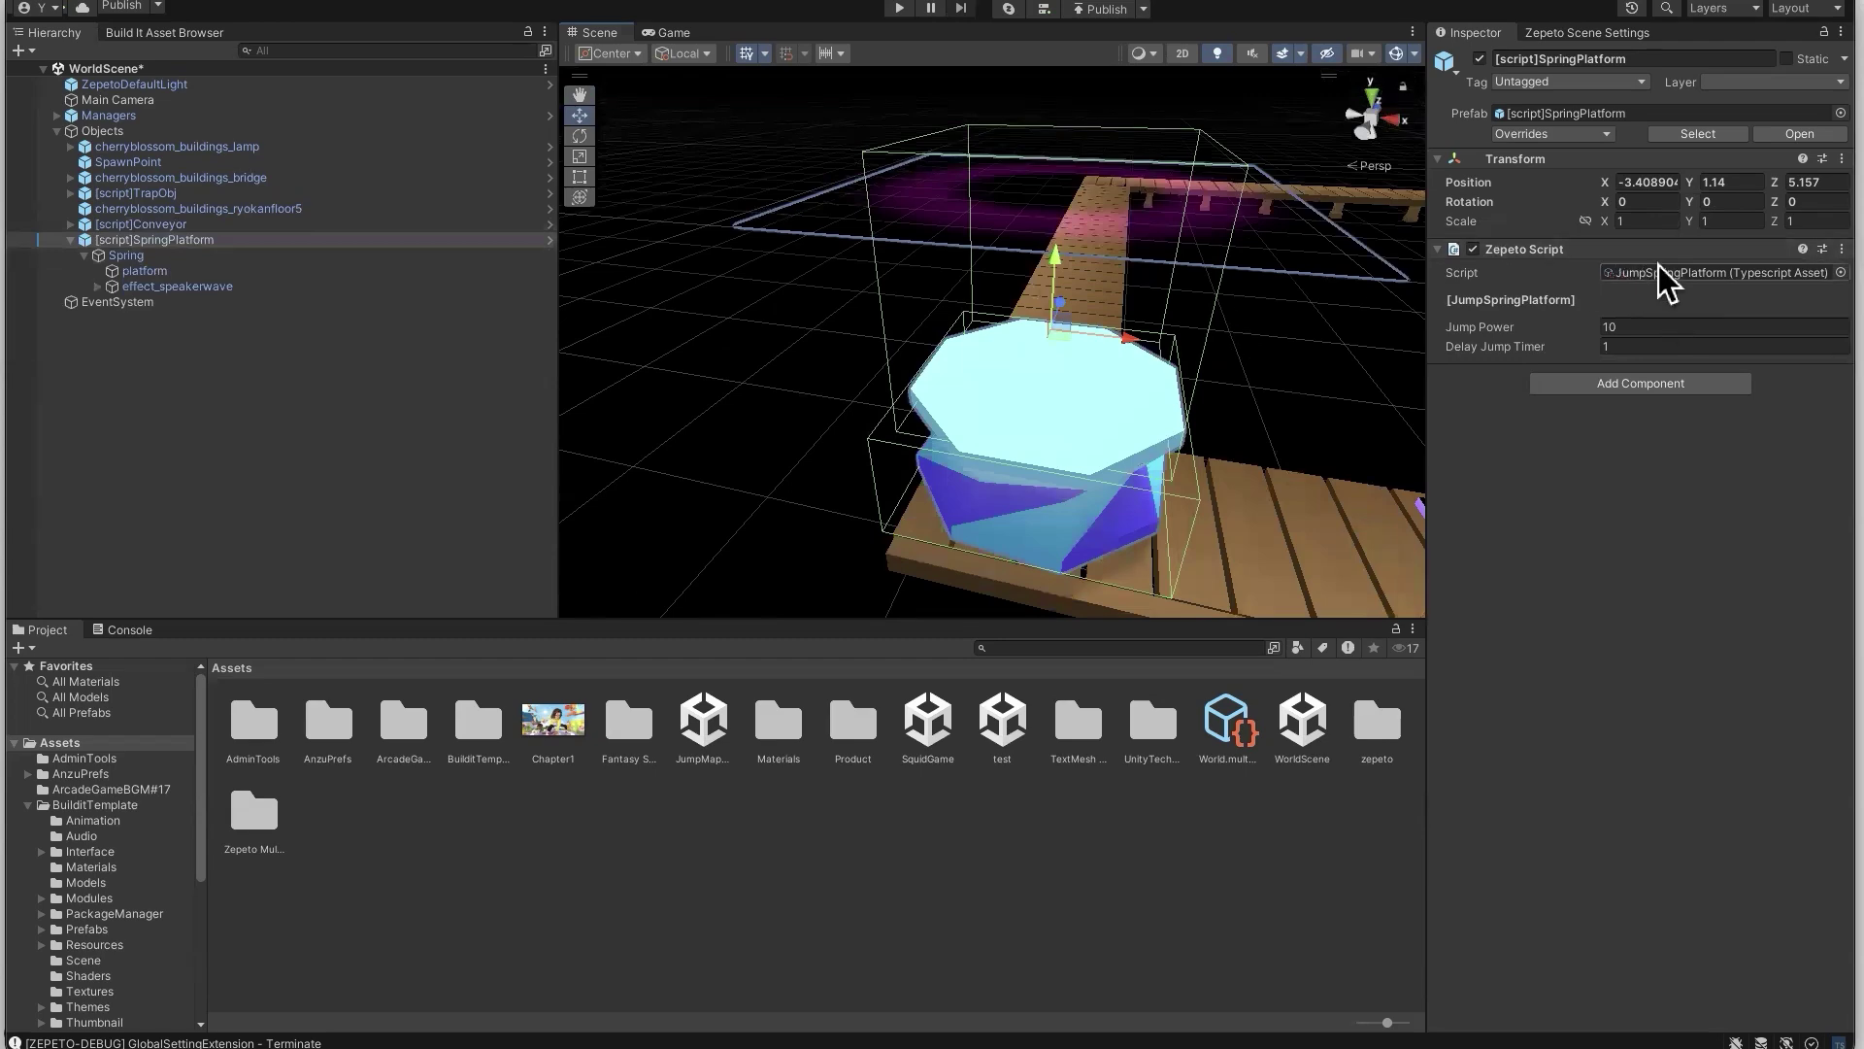
pyautogui.click(258, 256)
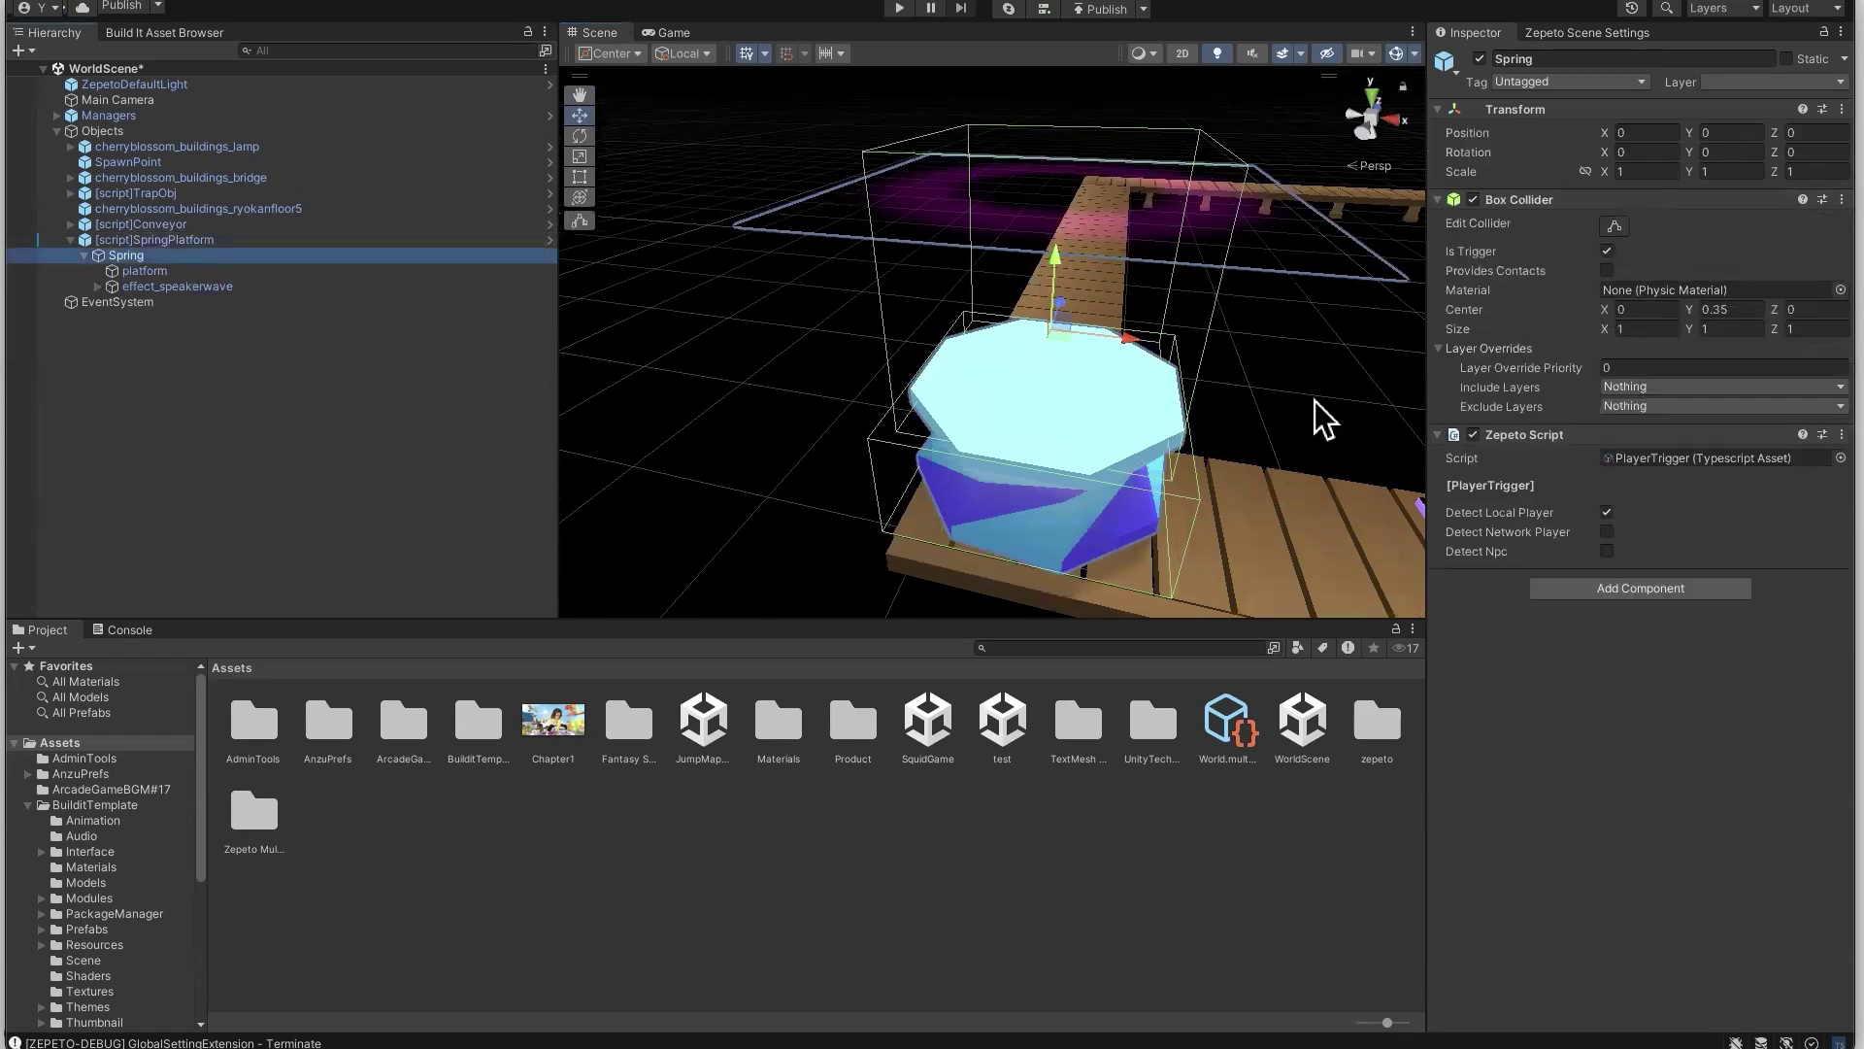
pyautogui.keyDown('alt'); pyautogui.moveTo(1314, 400); pyautogui.dragTo(961, 485); pyautogui.keyUp('alt')
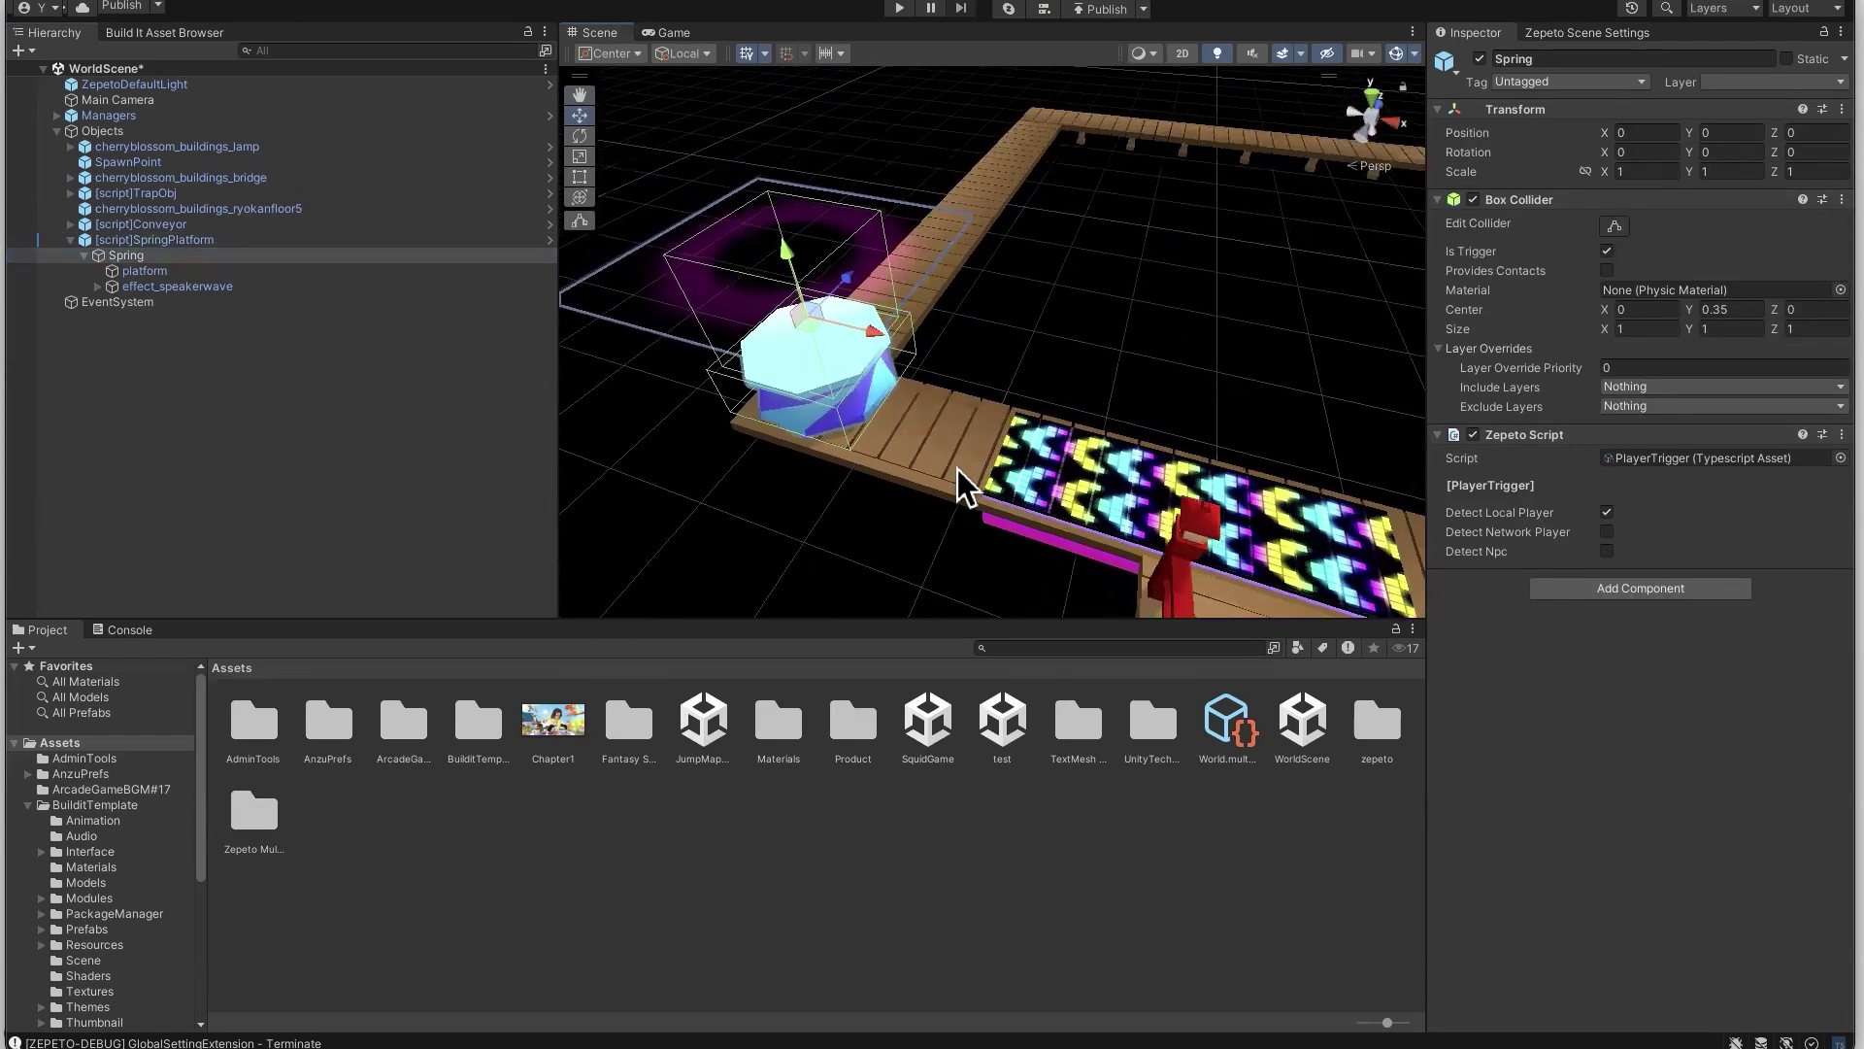
pyautogui.click(239, 285)
pyautogui.click(233, 271)
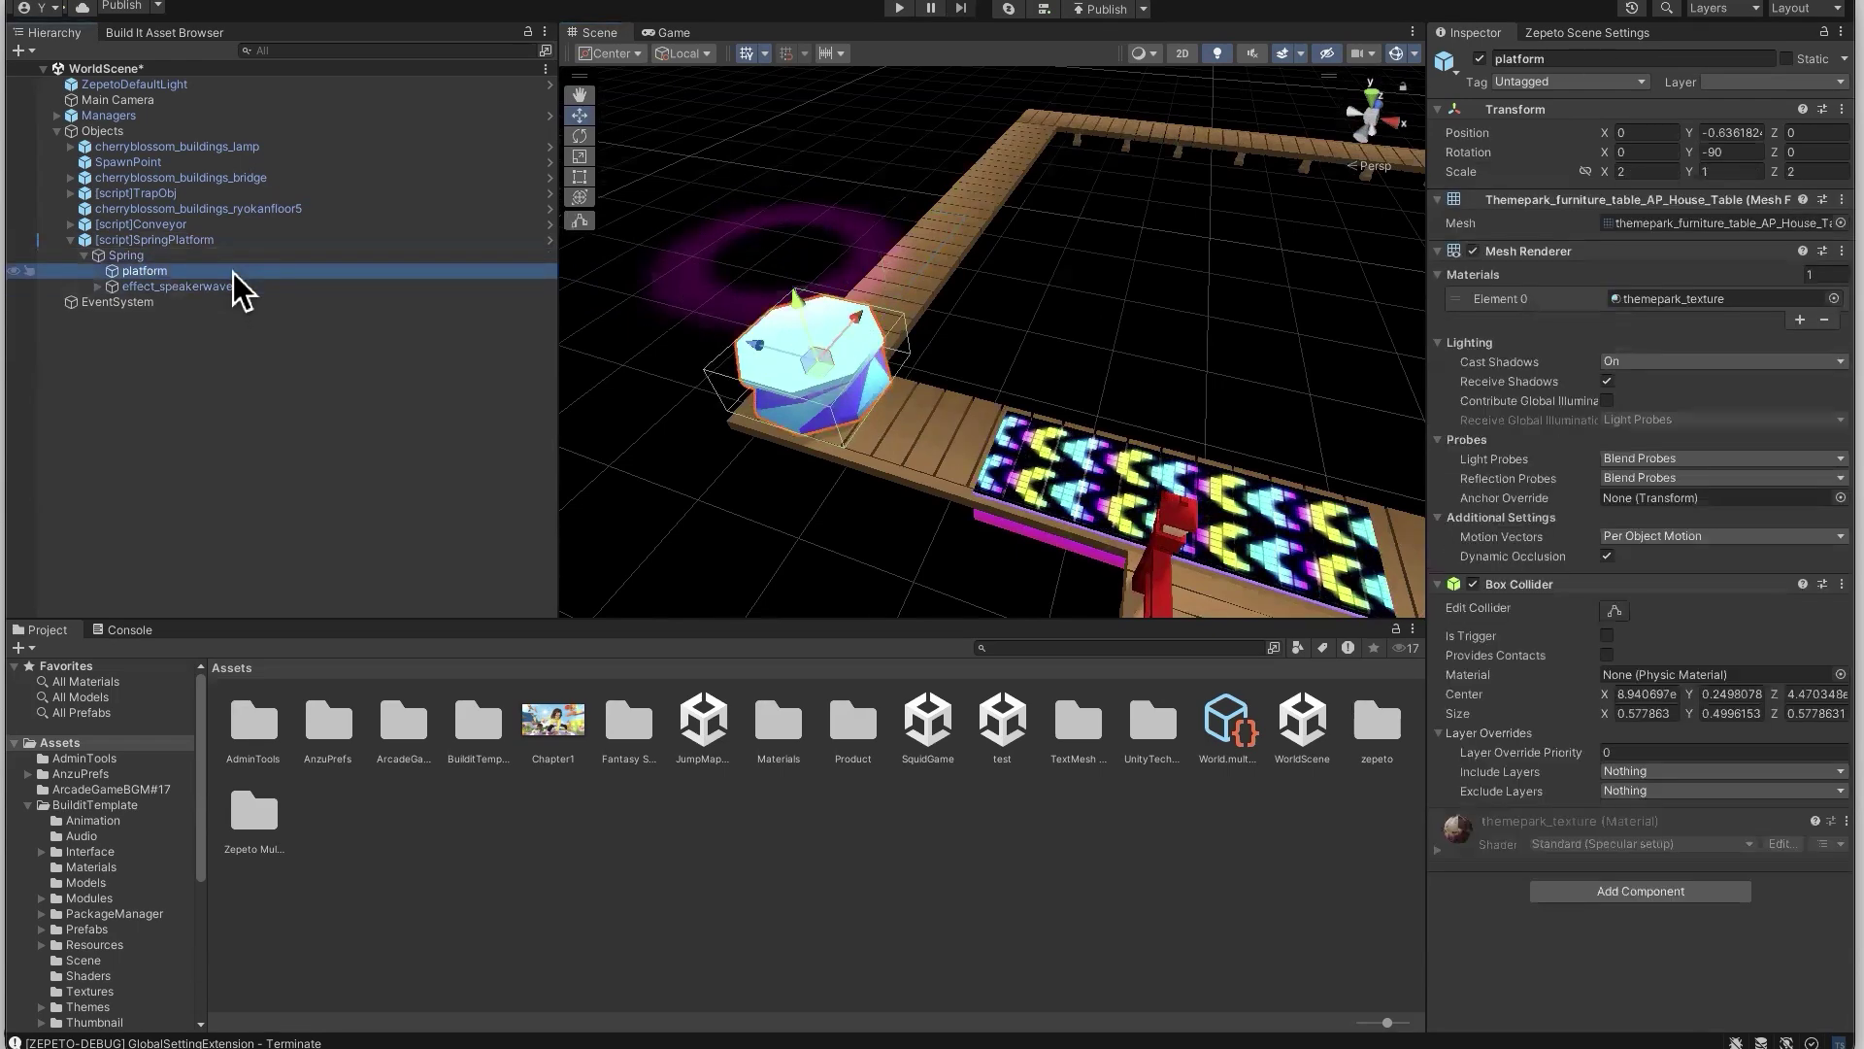
pyautogui.doubleClick(219, 288)
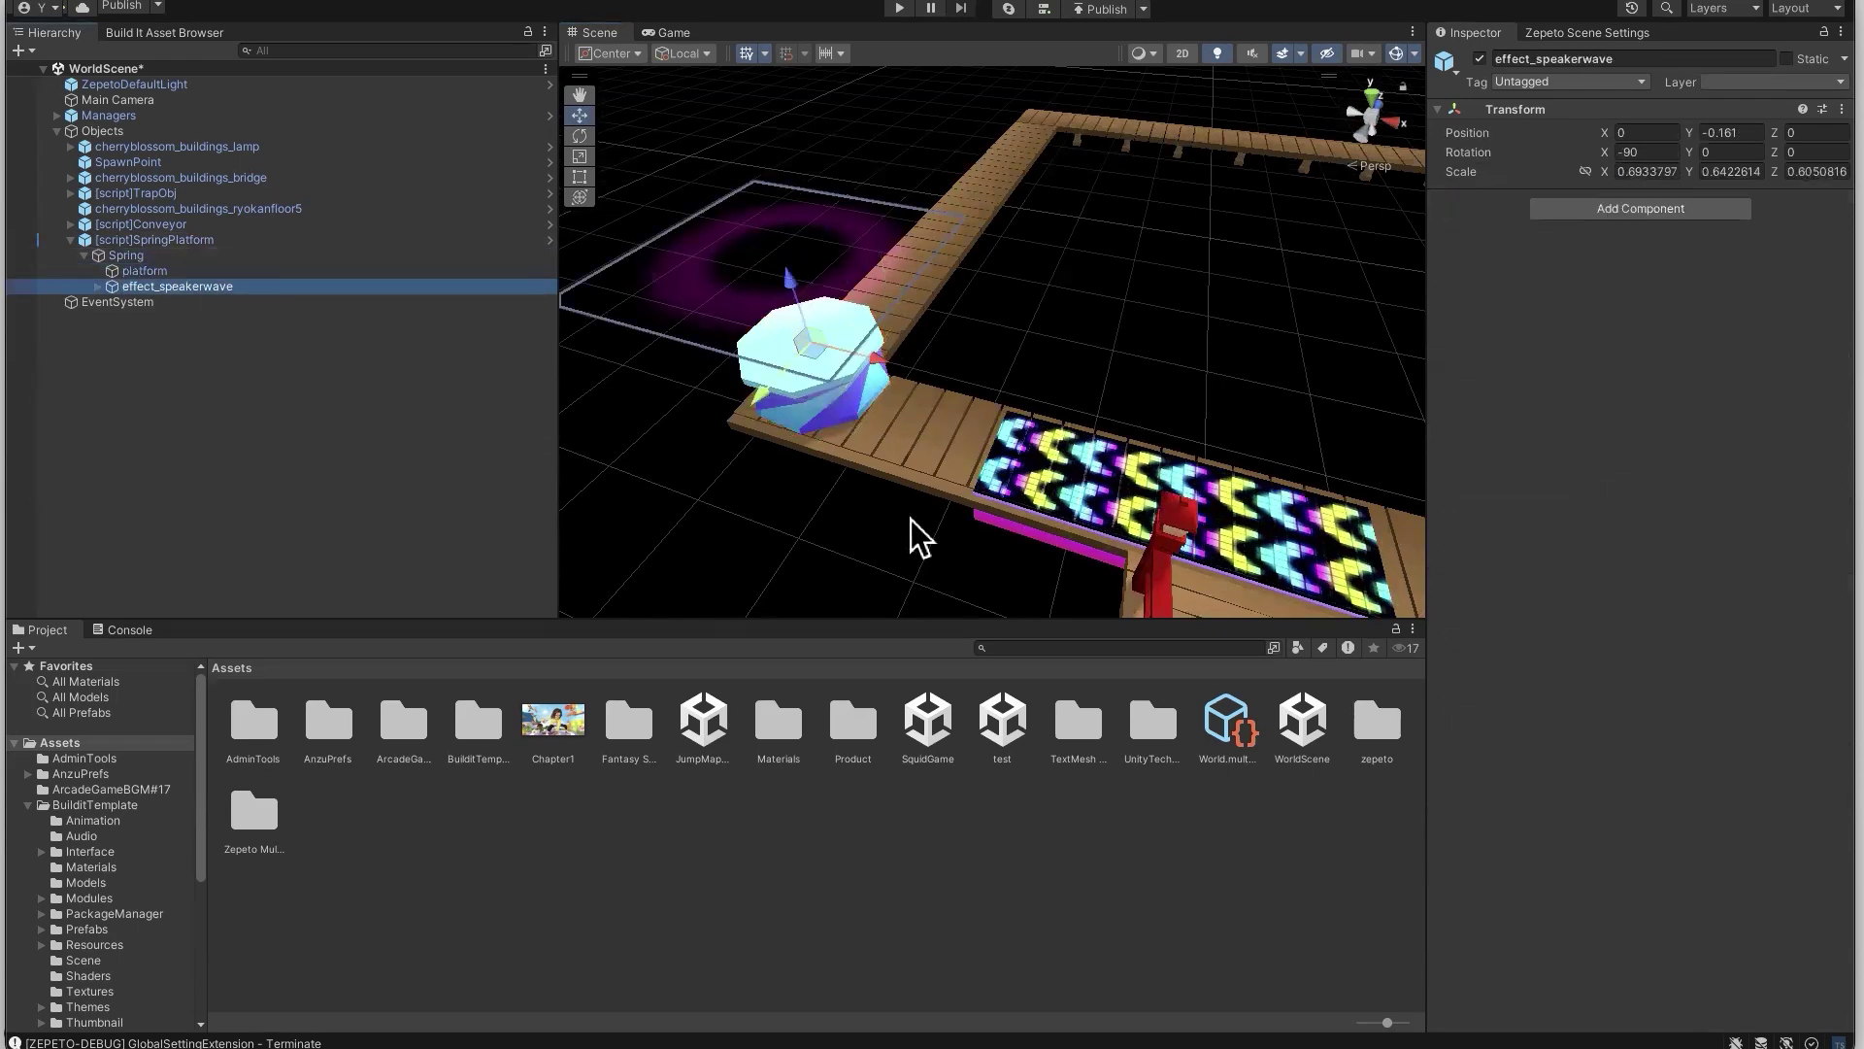
pyautogui.keyDown('alt'); pyautogui.moveTo(908, 533); pyautogui.dragTo(894, 437); pyautogui.keyUp('alt')
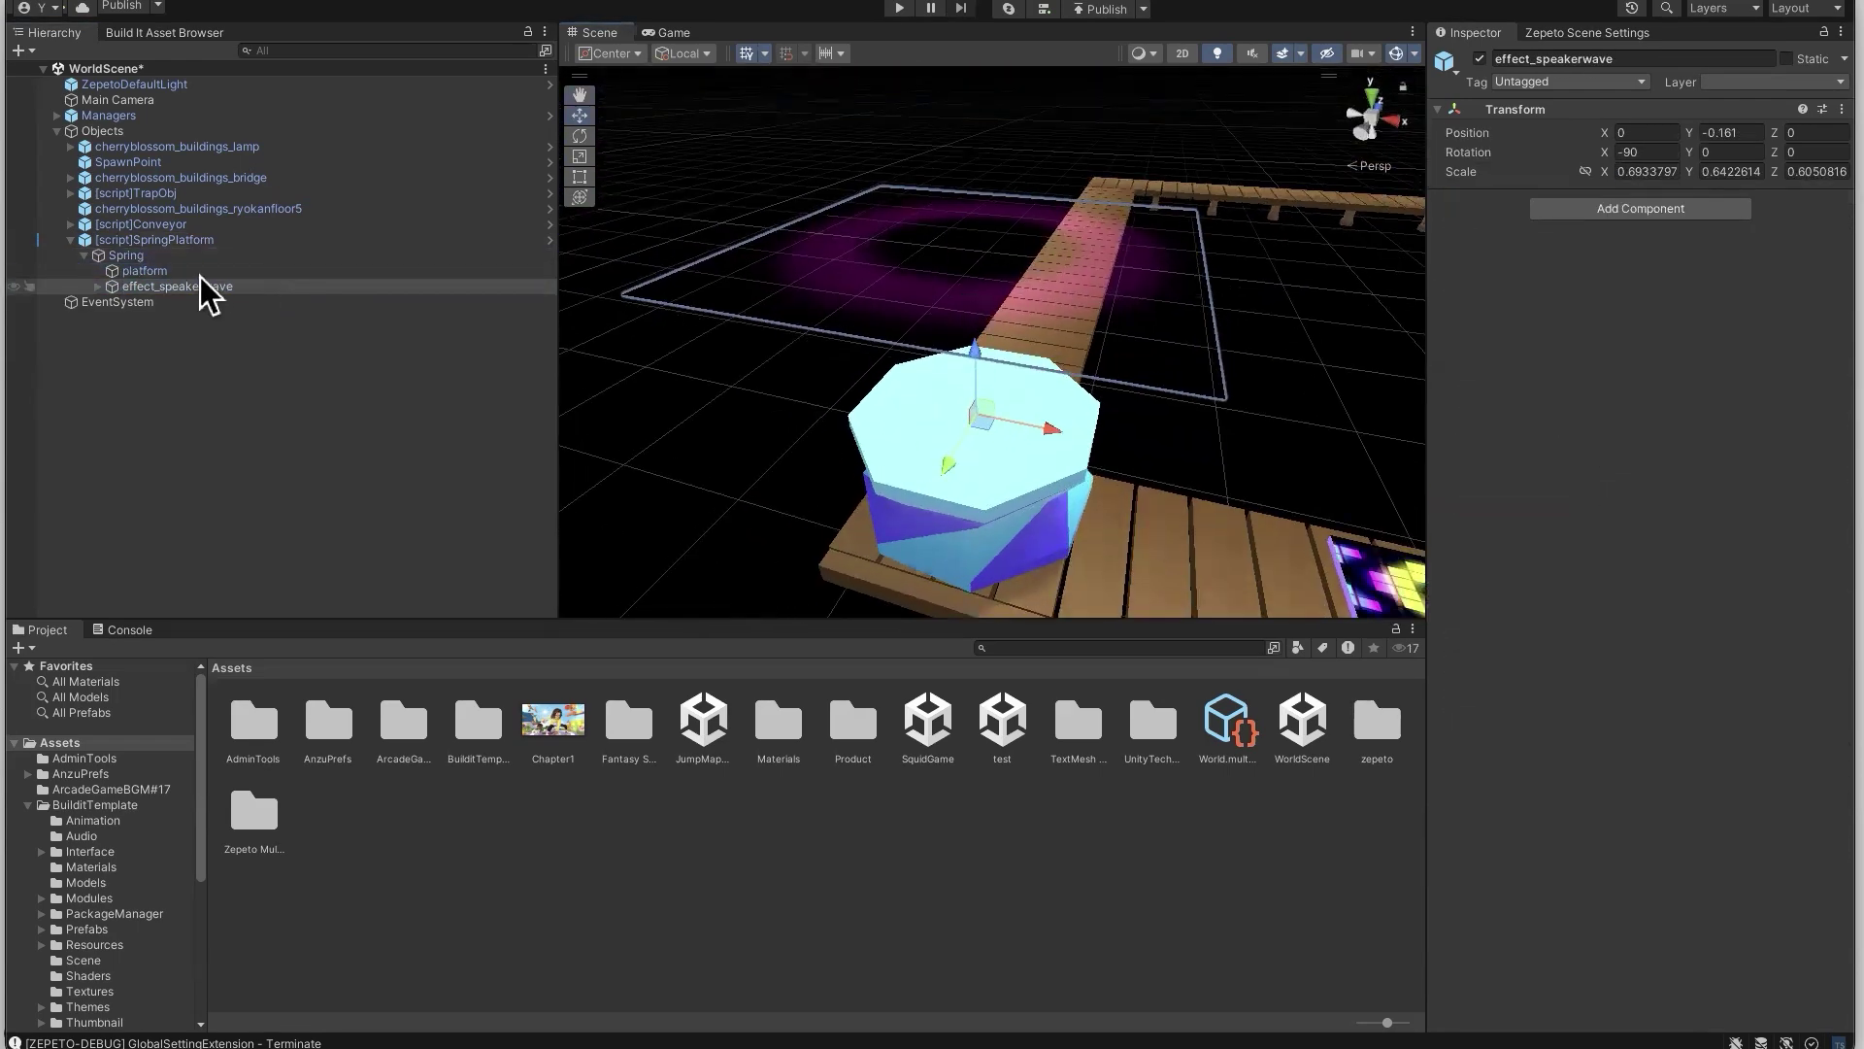
# Delete the platform child object from the Spring object of the spring platform
pyautogui.doubleClick(200, 273)
pyautogui.click(163, 288)
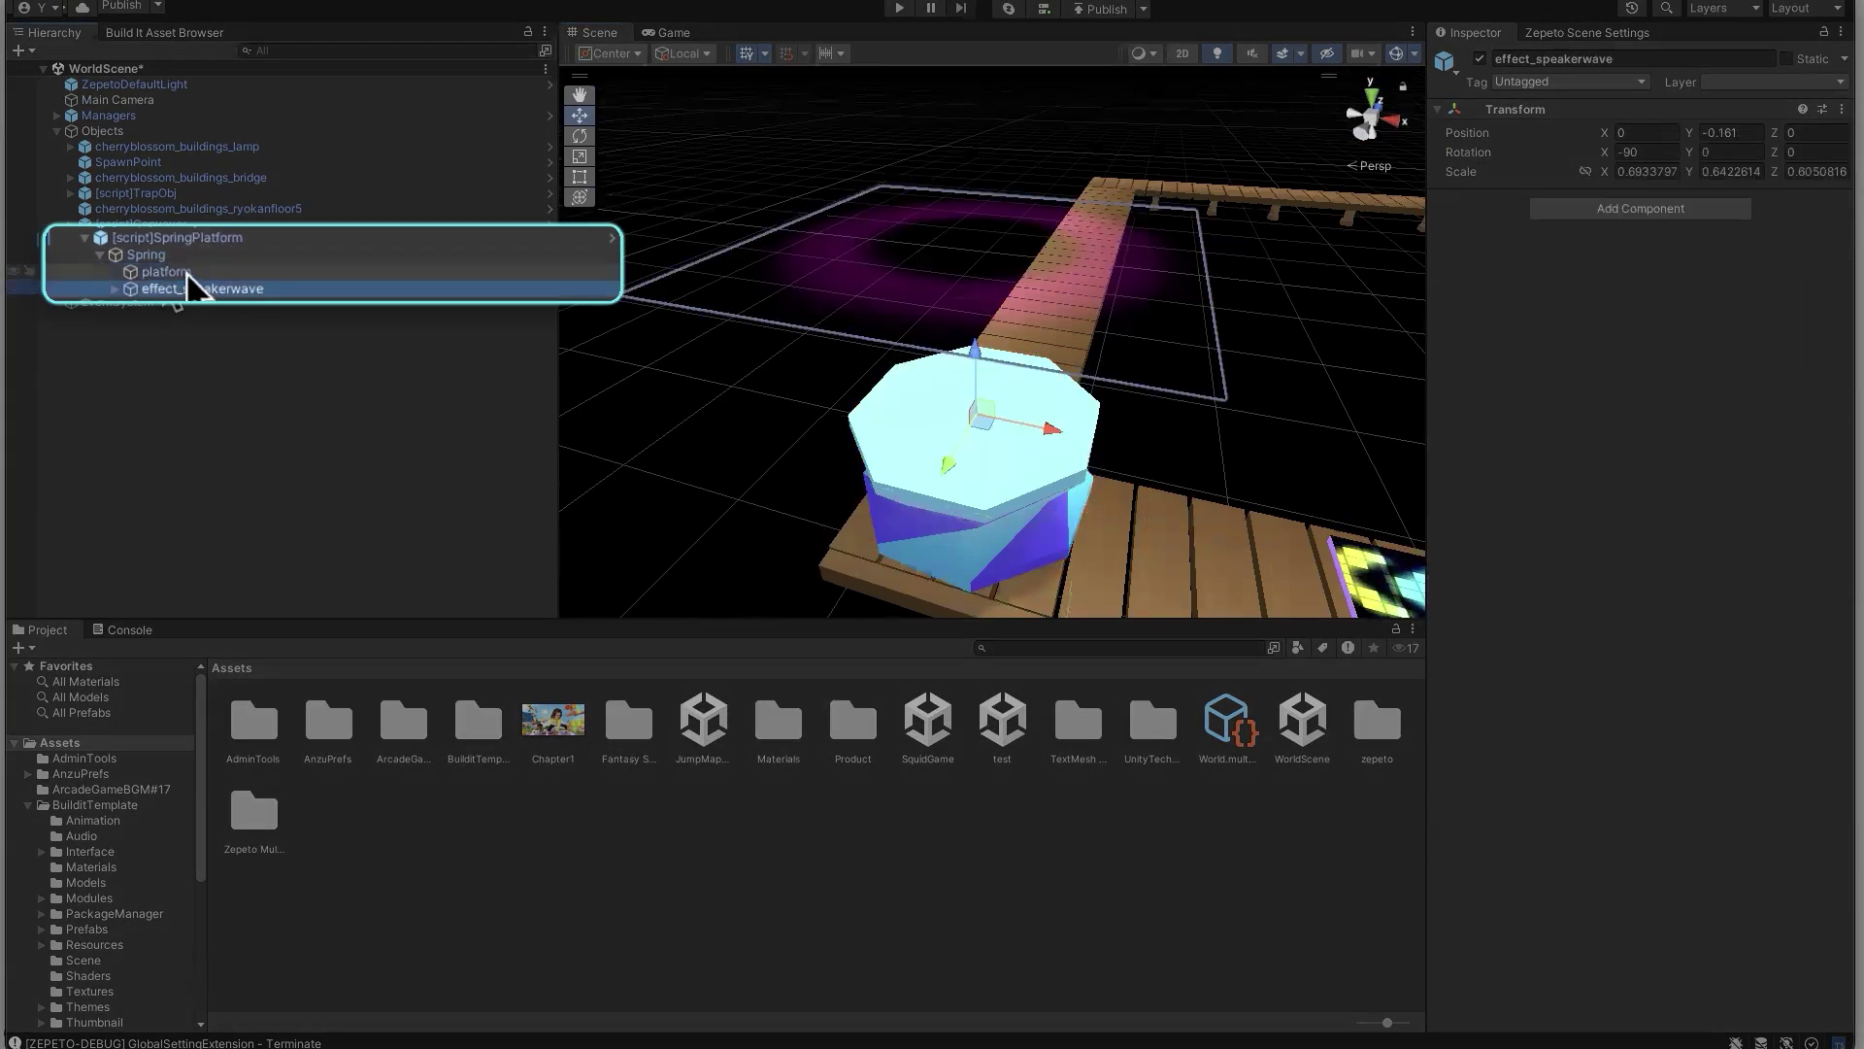
pyautogui.click(185, 273)
pyautogui.rightClick(145, 271)
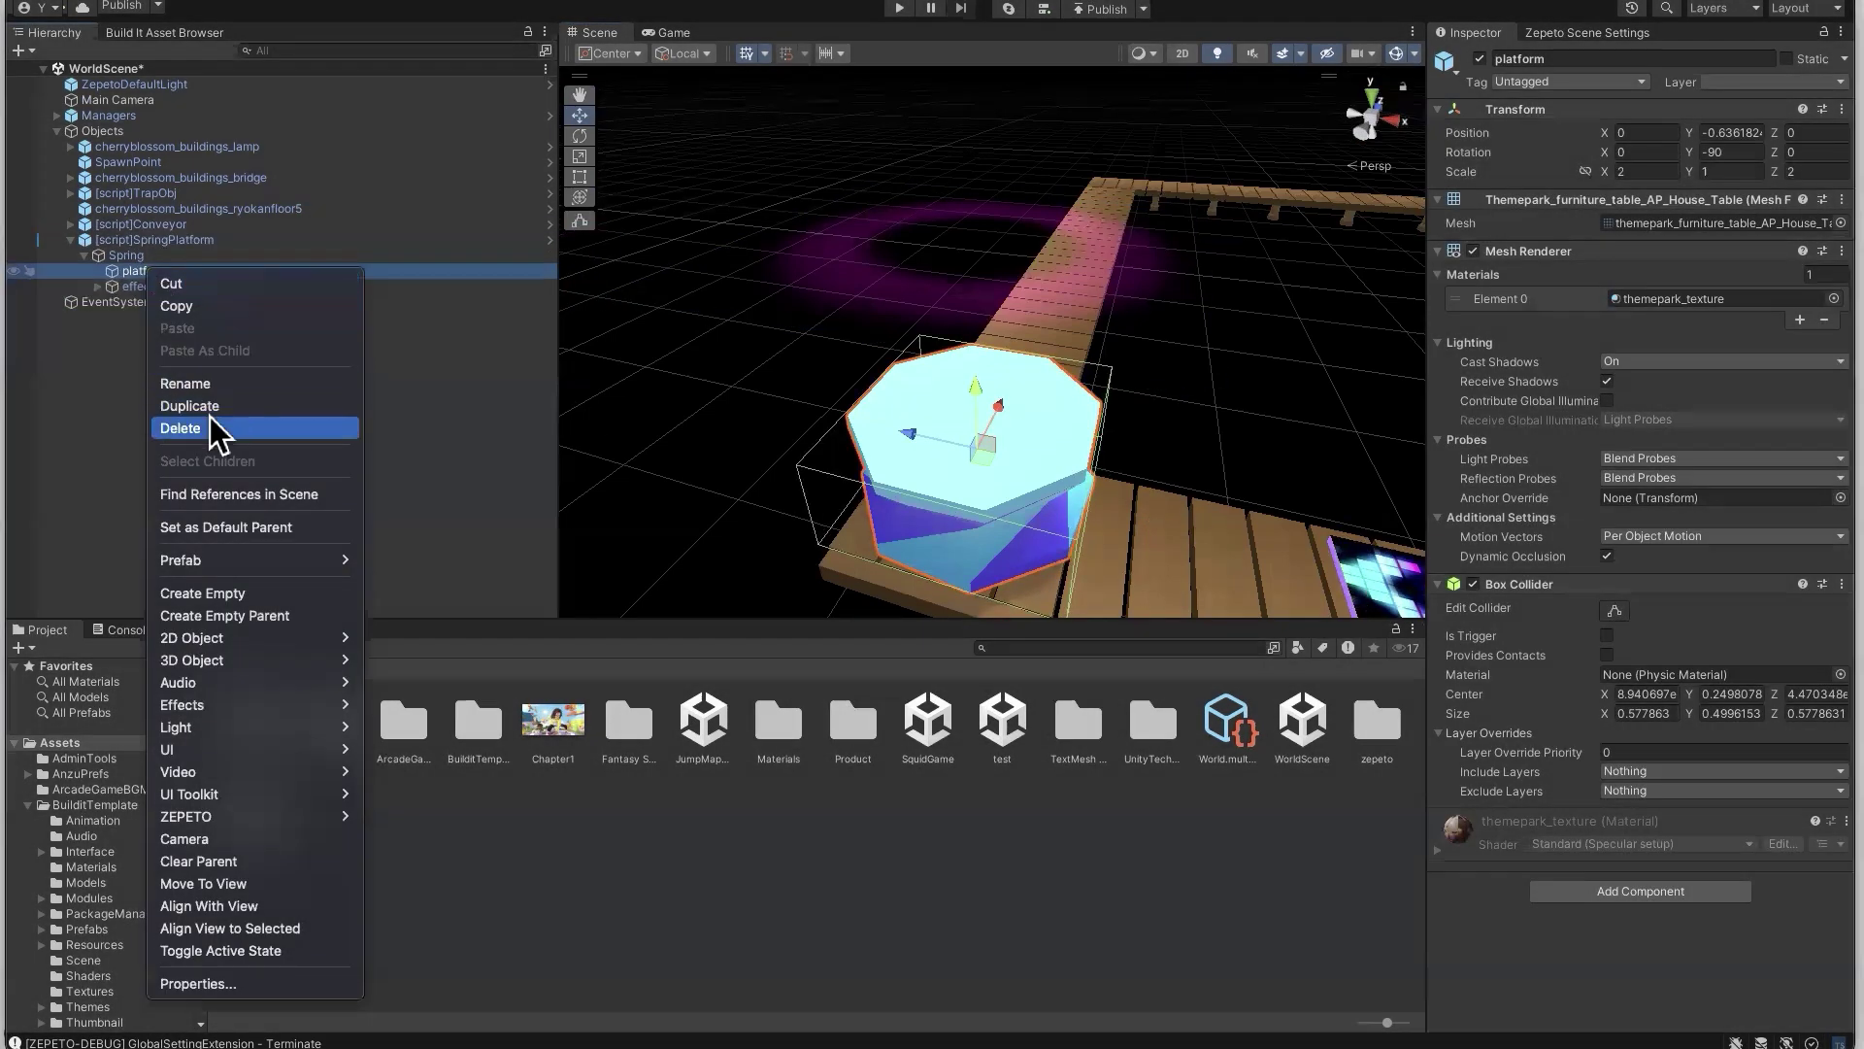
pyautogui.click(192, 73)
# Place the pink partyroom_food_macaroncushion3 from the Party assets beside the walkway corner, at about X -4.6, Y 0, Z 5.1
pyautogui.click(195, 35)
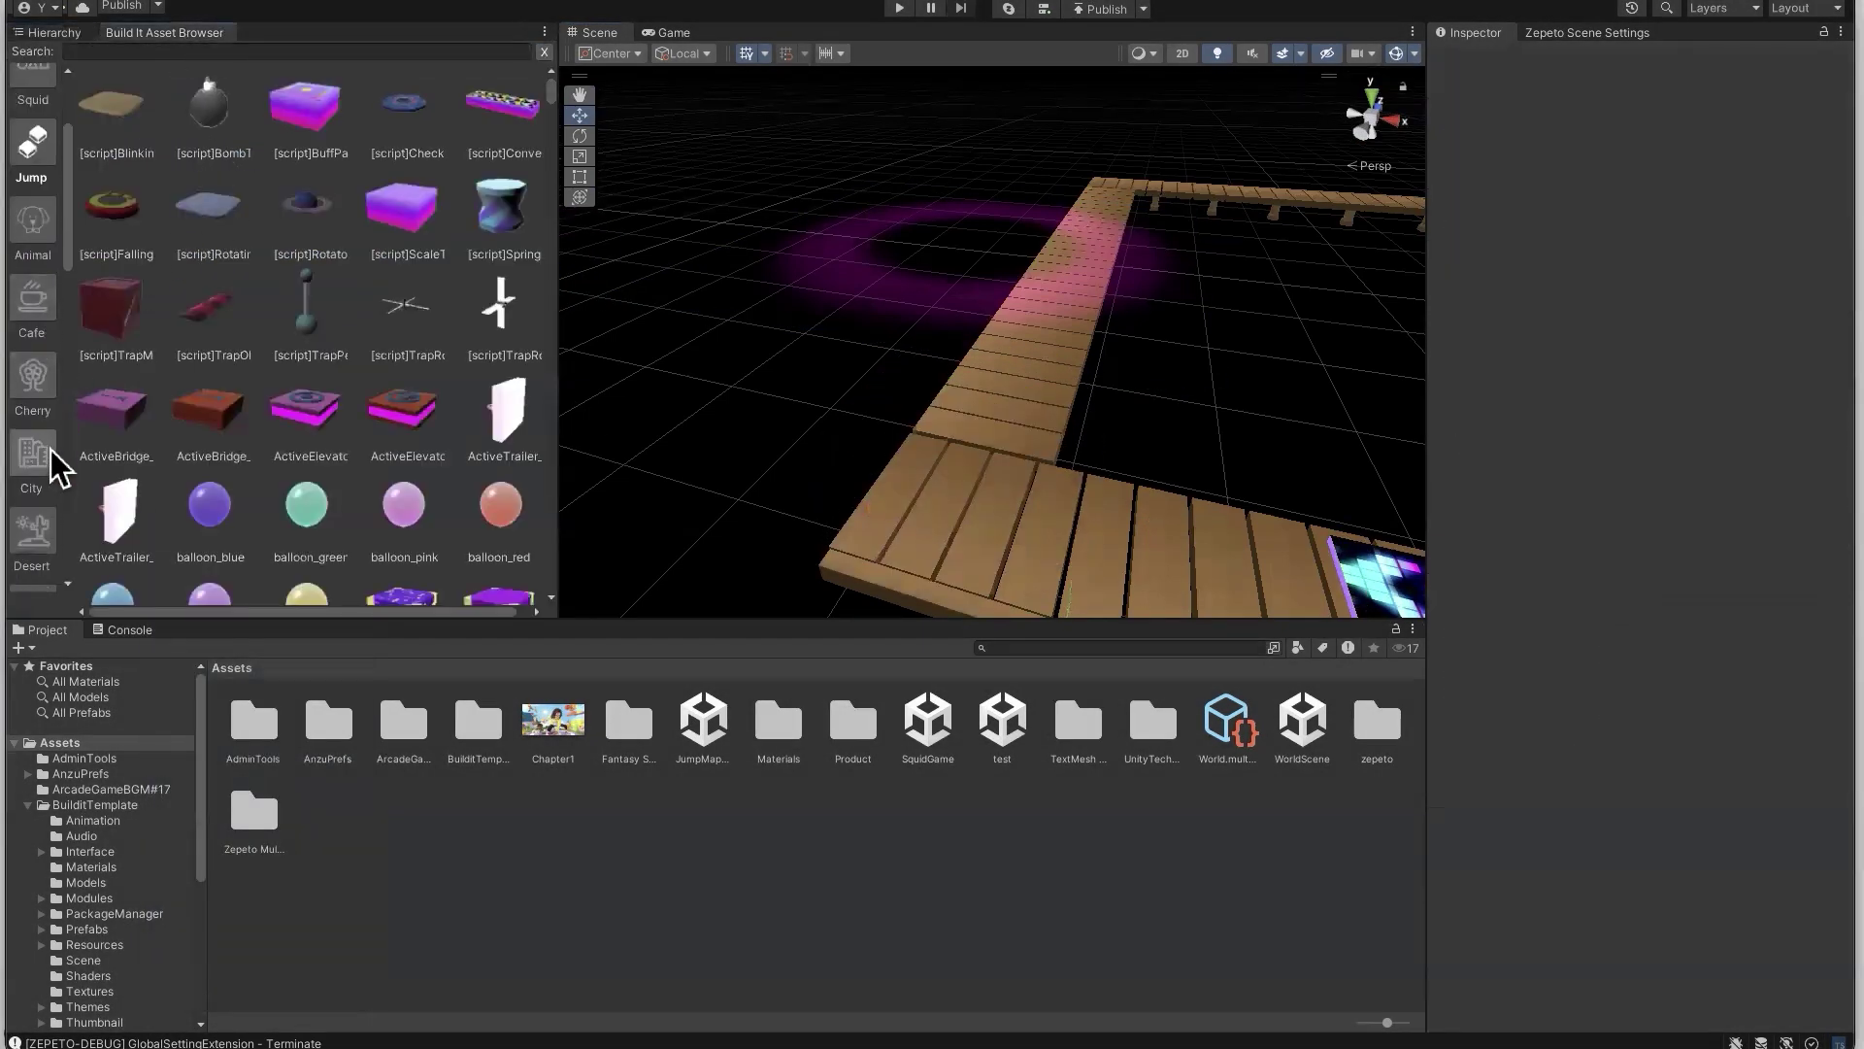
pyautogui.scroll(-5, 49, 456)
pyautogui.scroll(-4, 44, 485)
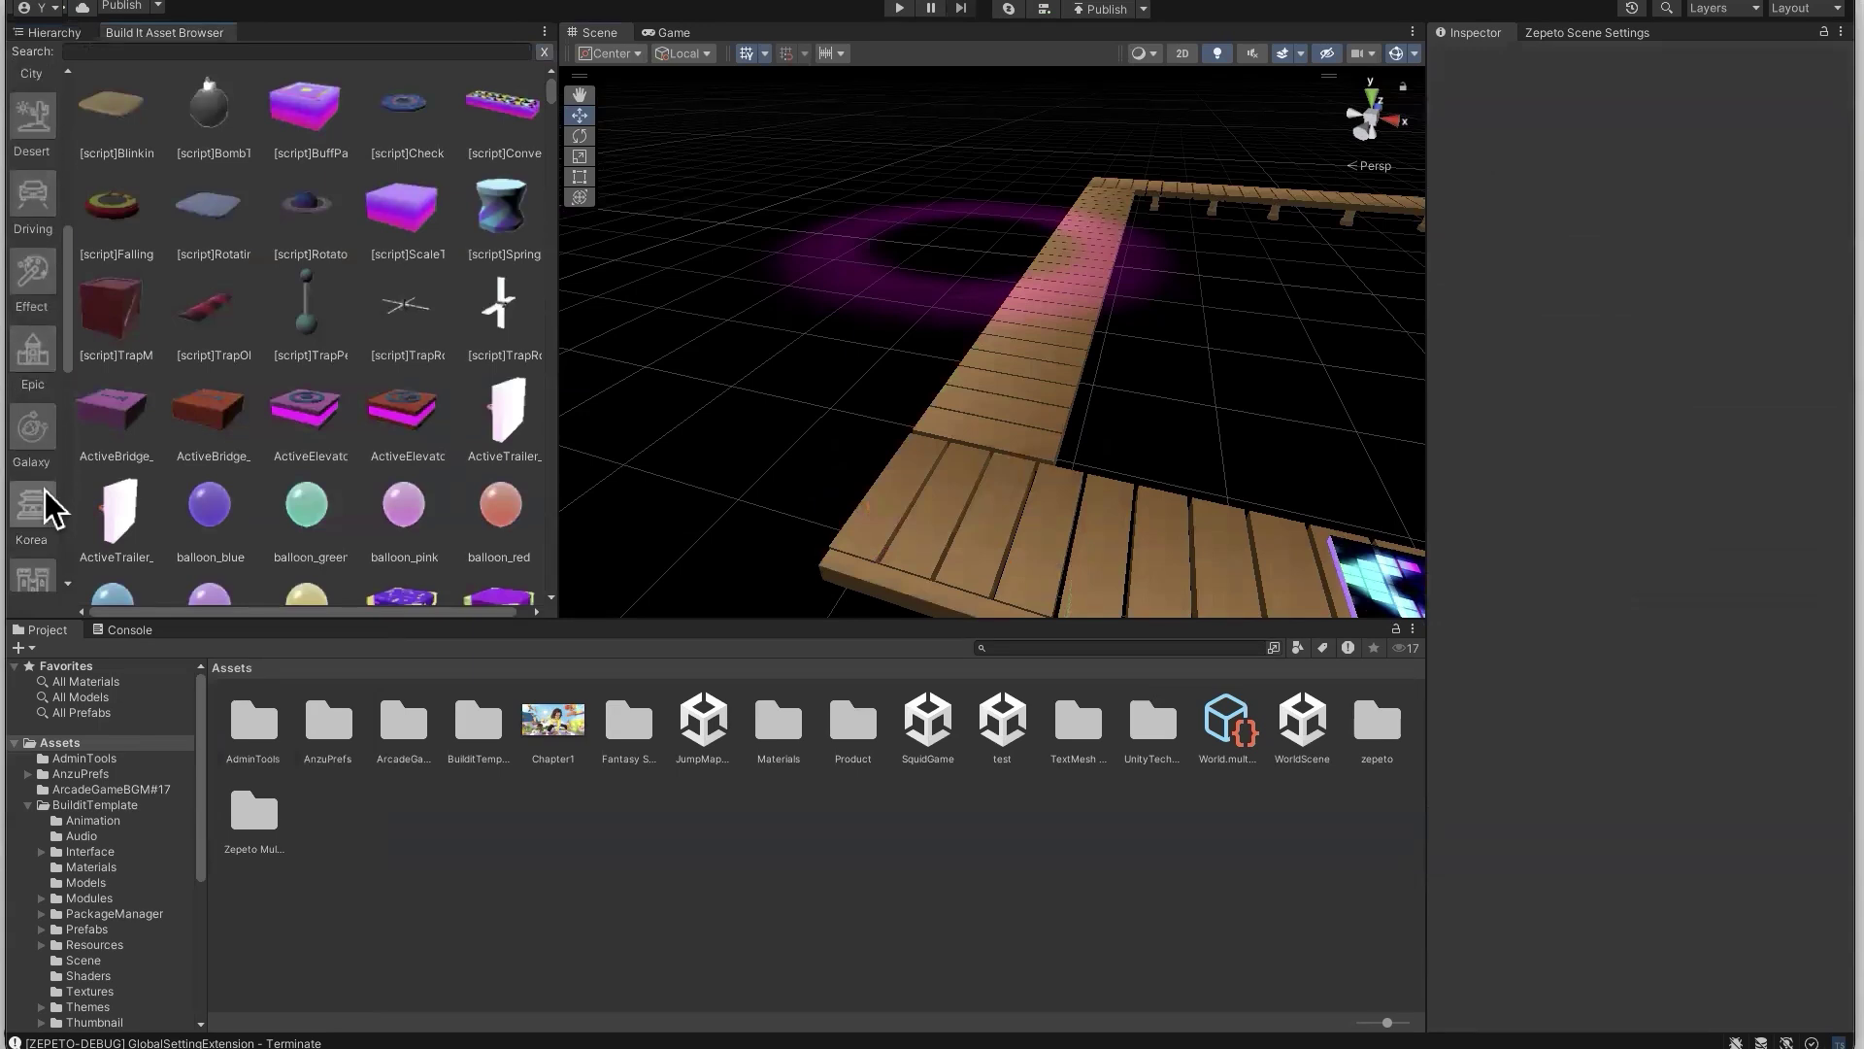
pyautogui.click(39, 435)
pyautogui.scroll(-3, 41, 501)
pyautogui.click(34, 568)
pyautogui.scroll(-1, 39, 544)
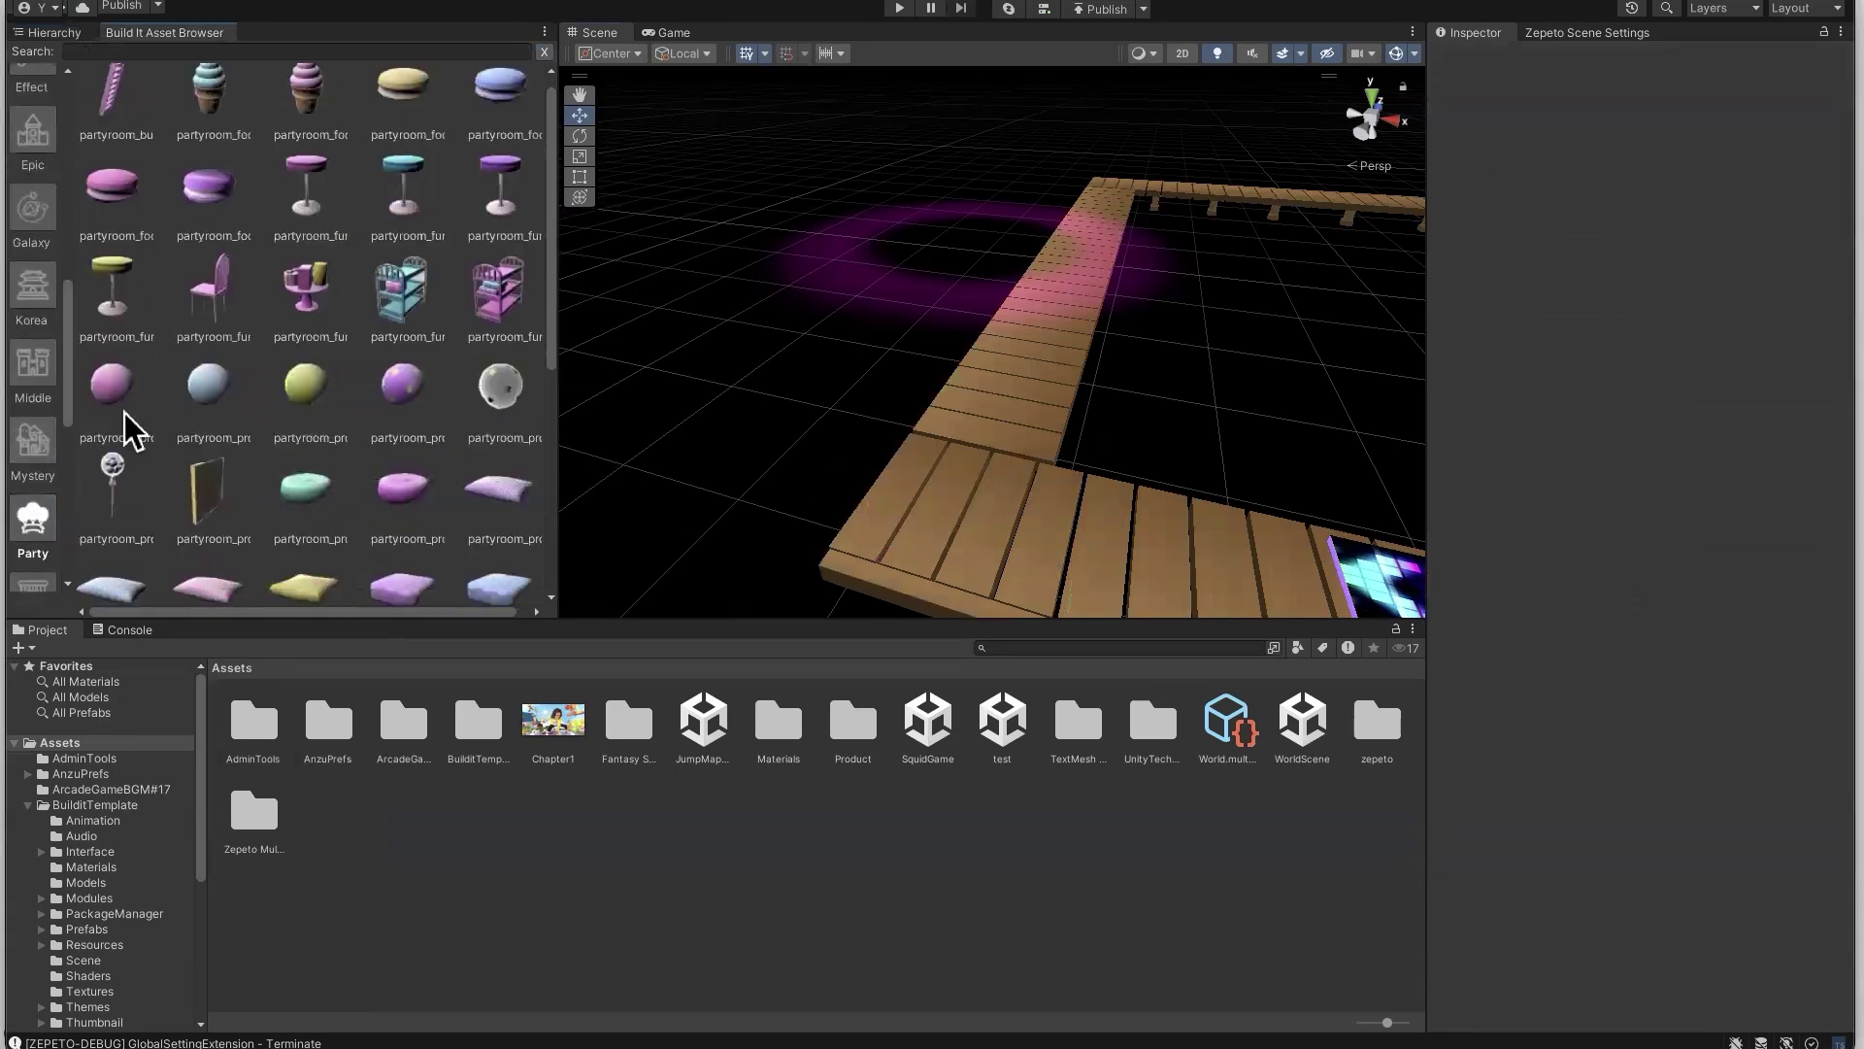
pyautogui.click(112, 184)
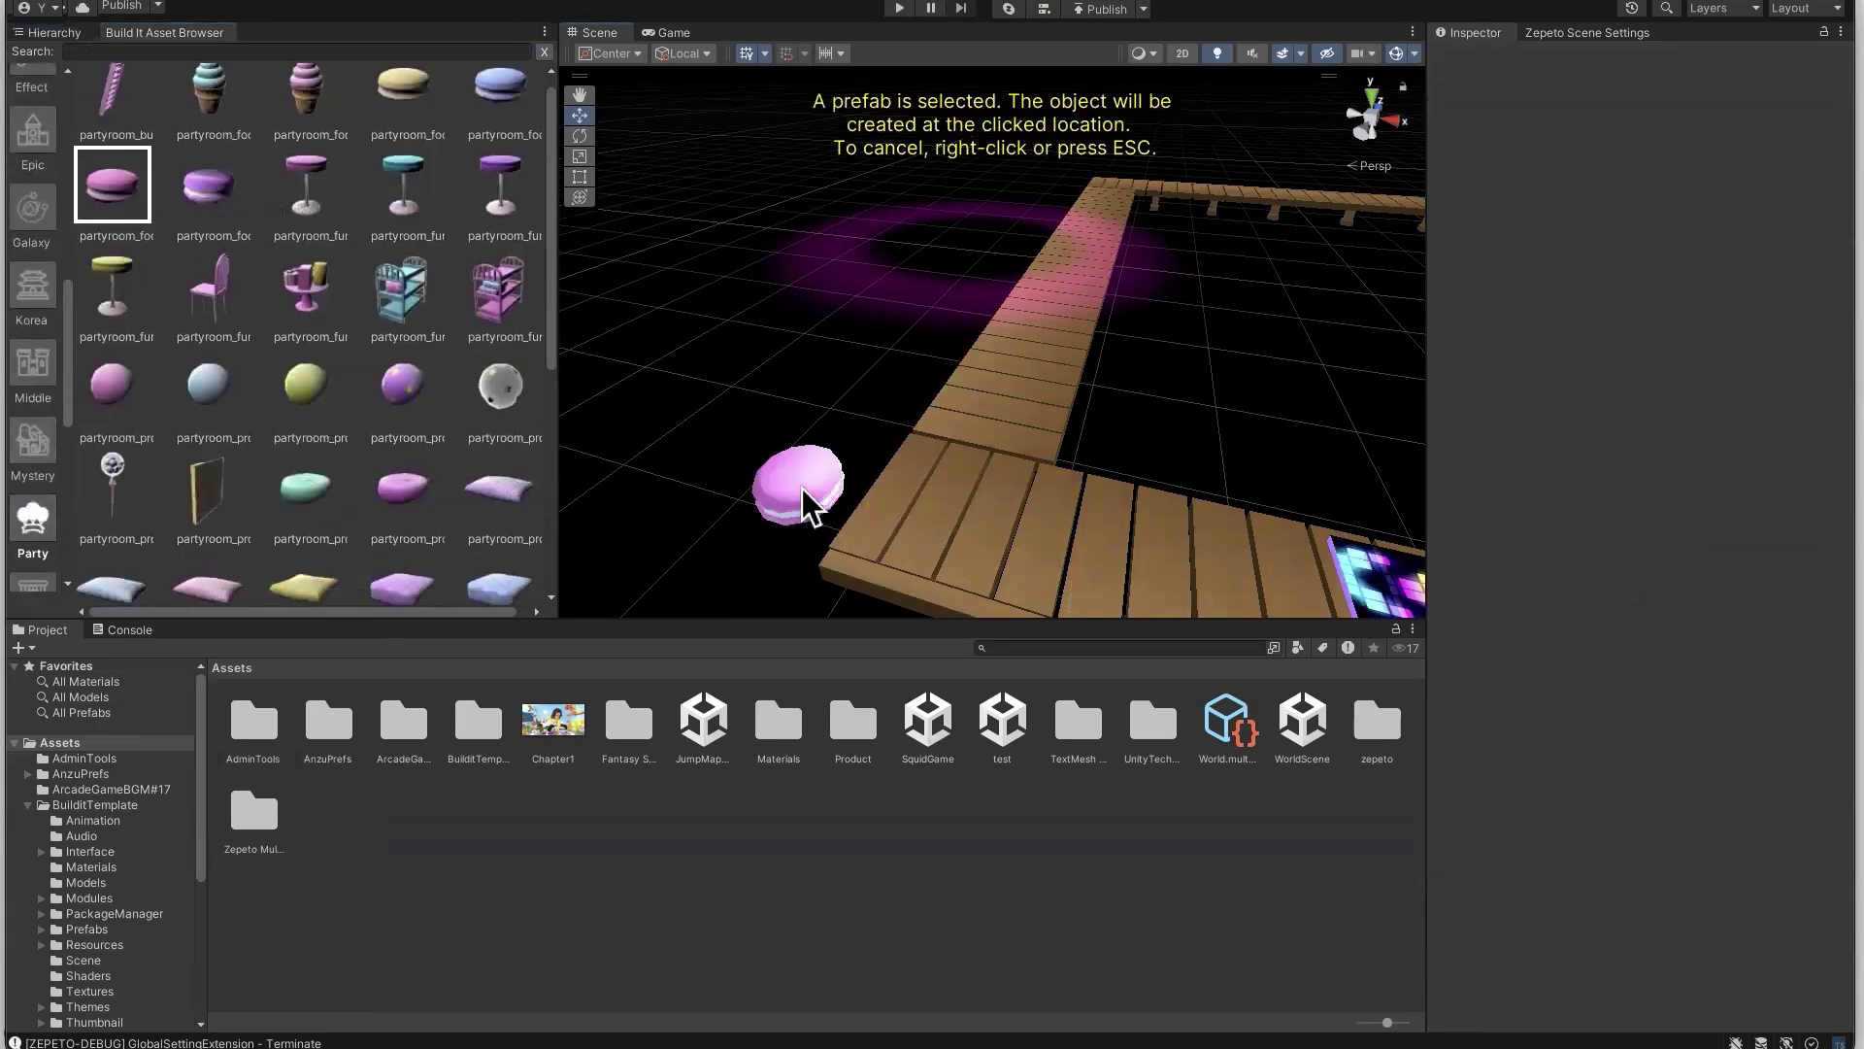
pyautogui.click(791, 483)
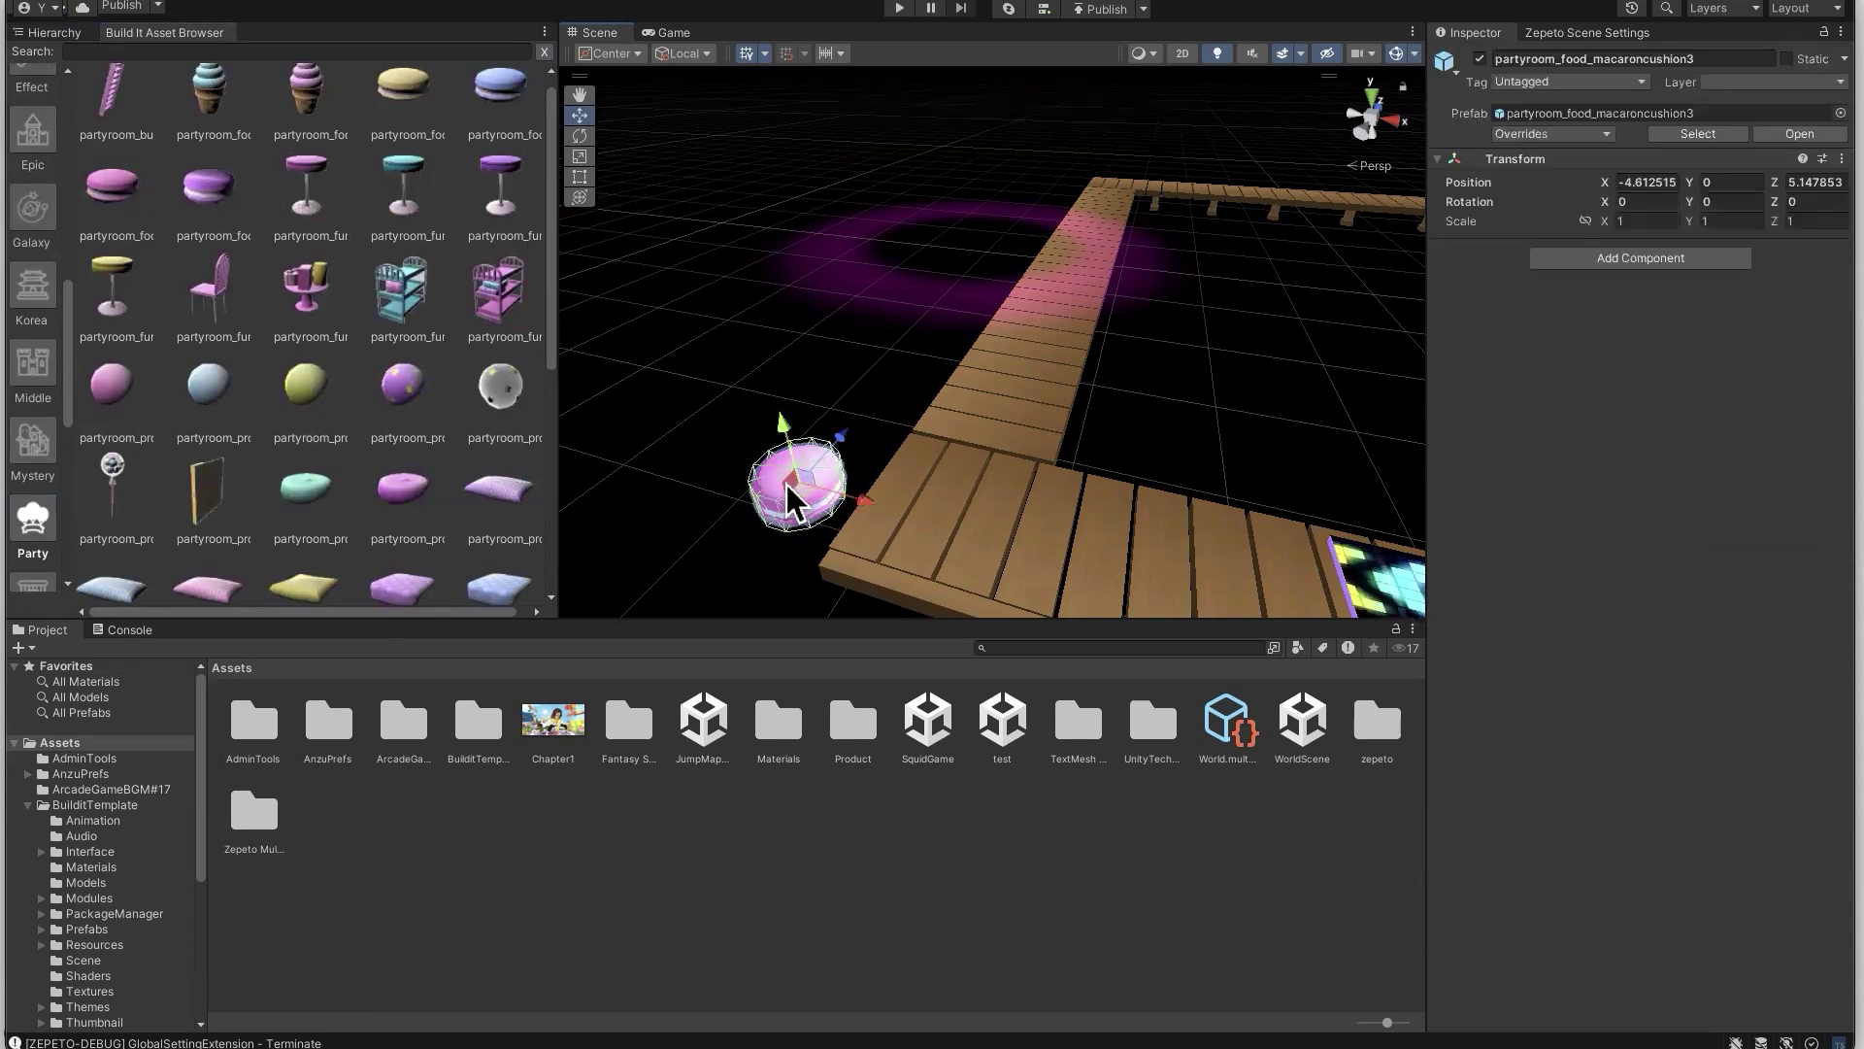
# Make the macaron cushion a child of Spring and set its position to 0, 0, 0
pyautogui.click(47, 32)
pyautogui.moveTo(206, 283); pyautogui.dragTo(155, 283)
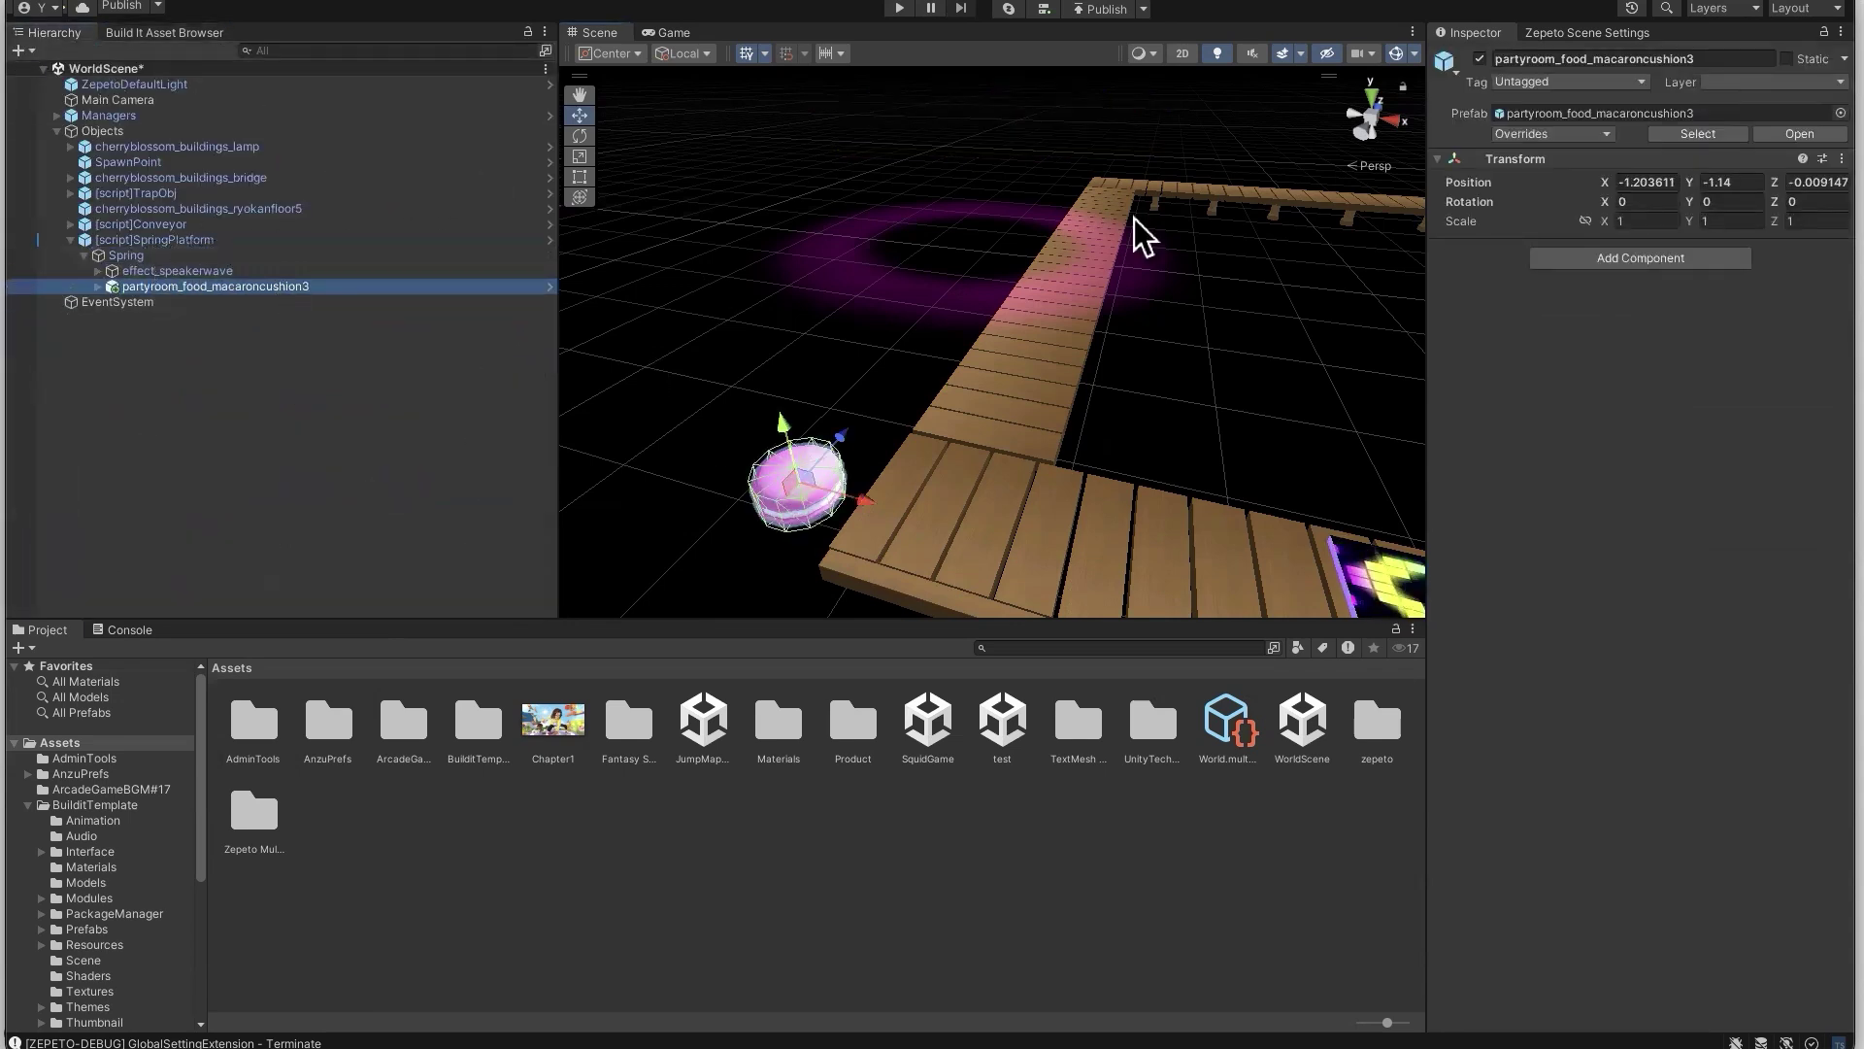
pyautogui.click(1644, 181)
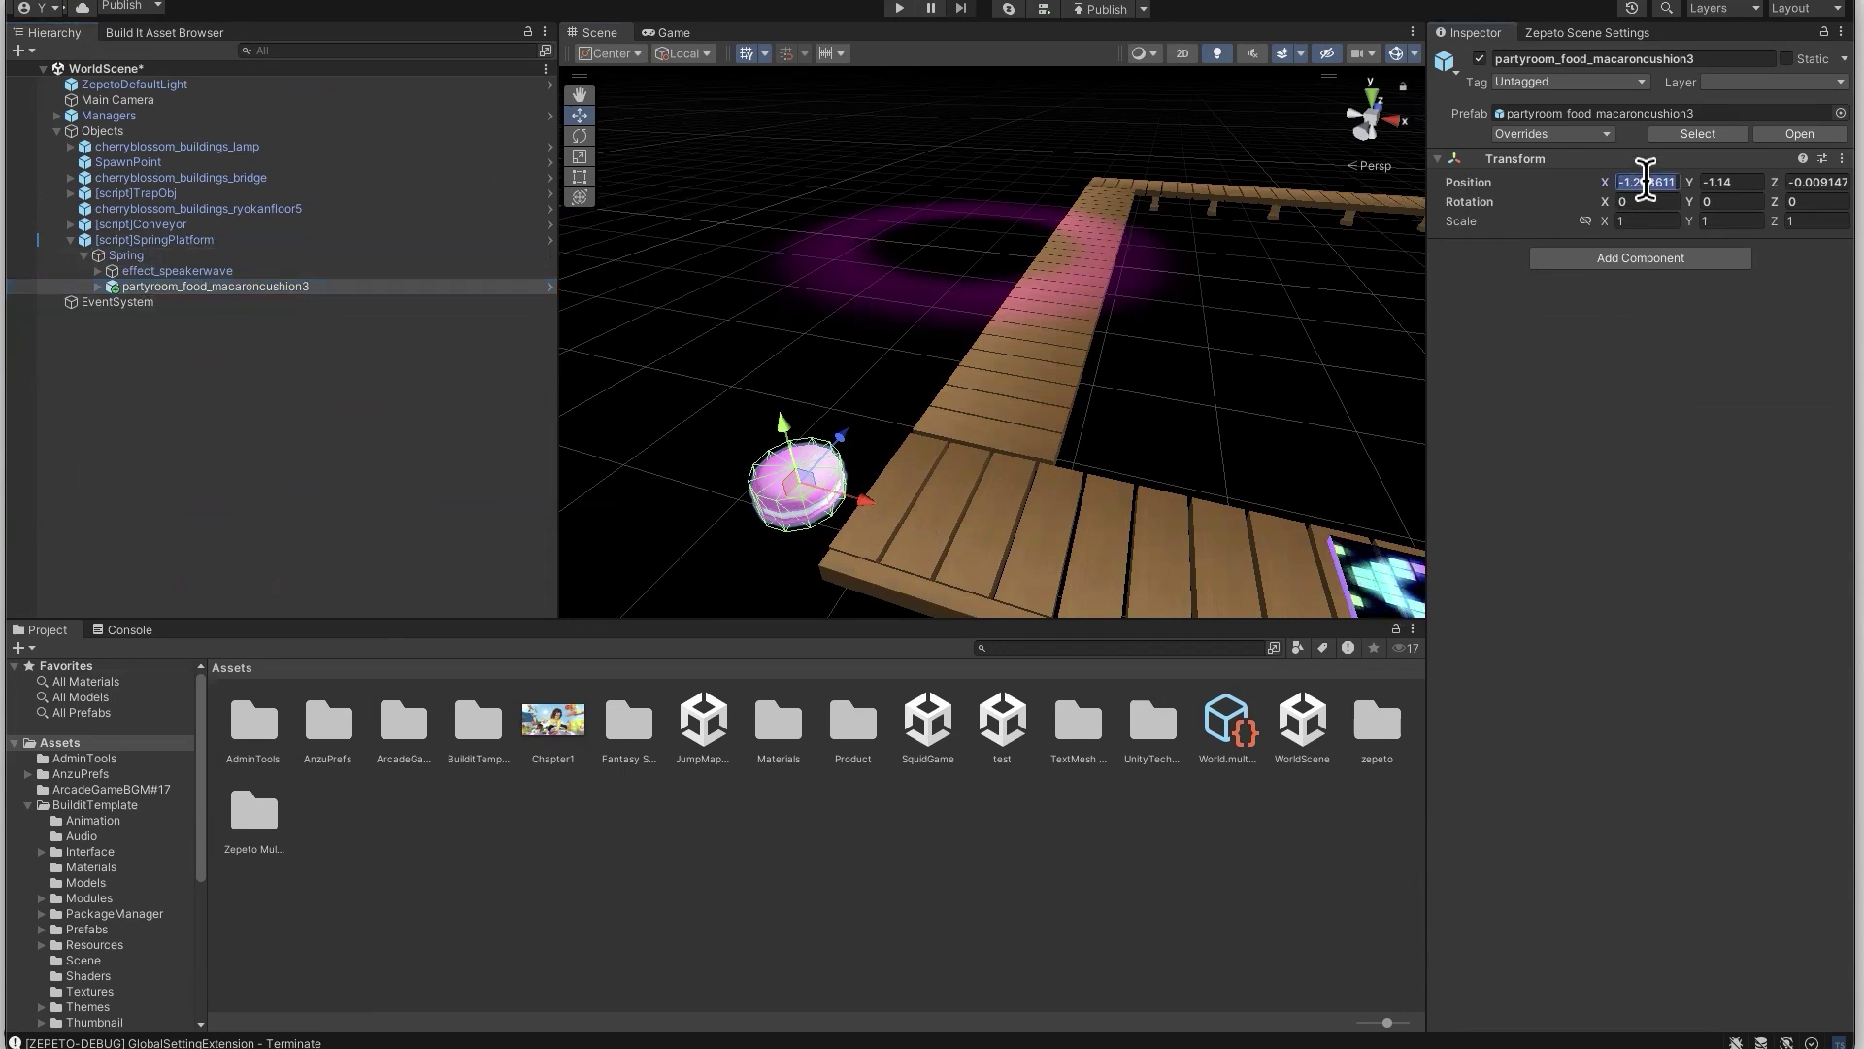
pyautogui.write('0')
pyautogui.press('Tab')
pyautogui.write('0')
pyautogui.press('Tab')
pyautogui.write('0')
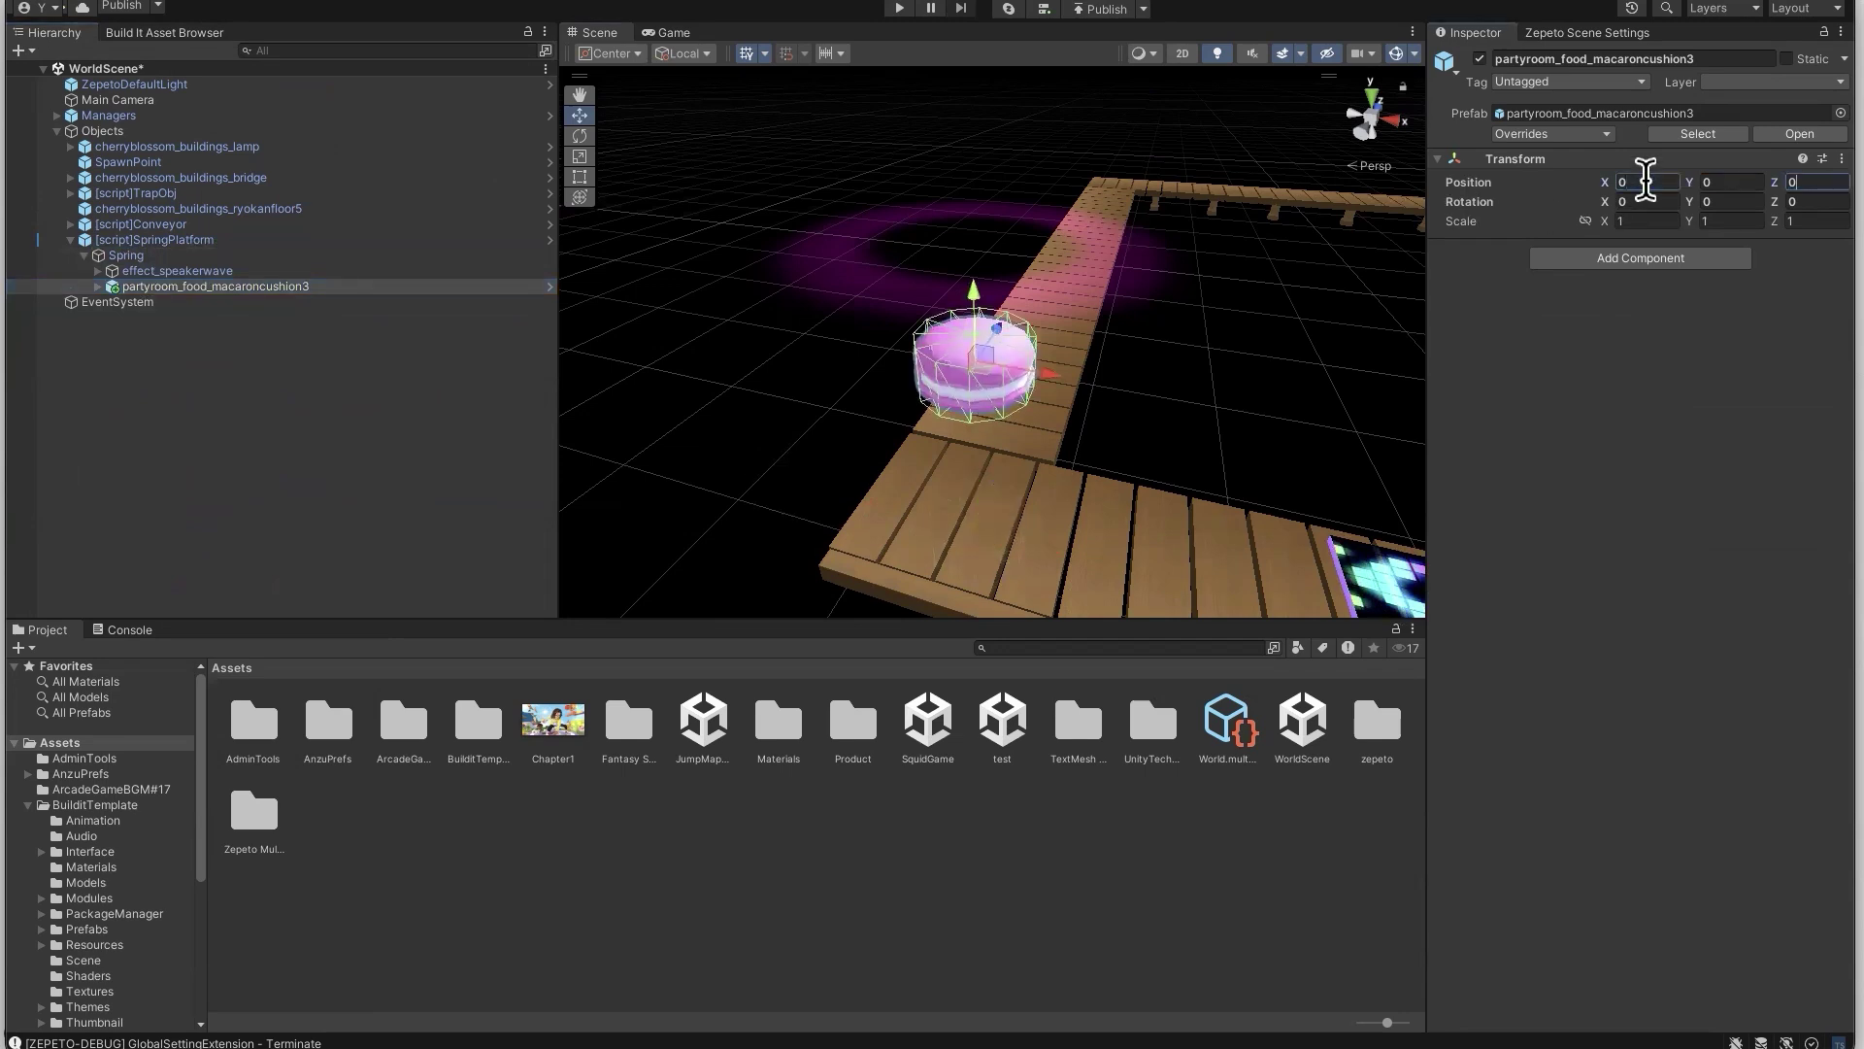
# Set the macaron cushion's scale to 2 on the X, Y and Z axes
pyautogui.click(1677, 220)
pyautogui.write('2')
pyautogui.press('Tab')
pyautogui.write('2')
pyautogui.press('Tab')
pyautogui.write('2')
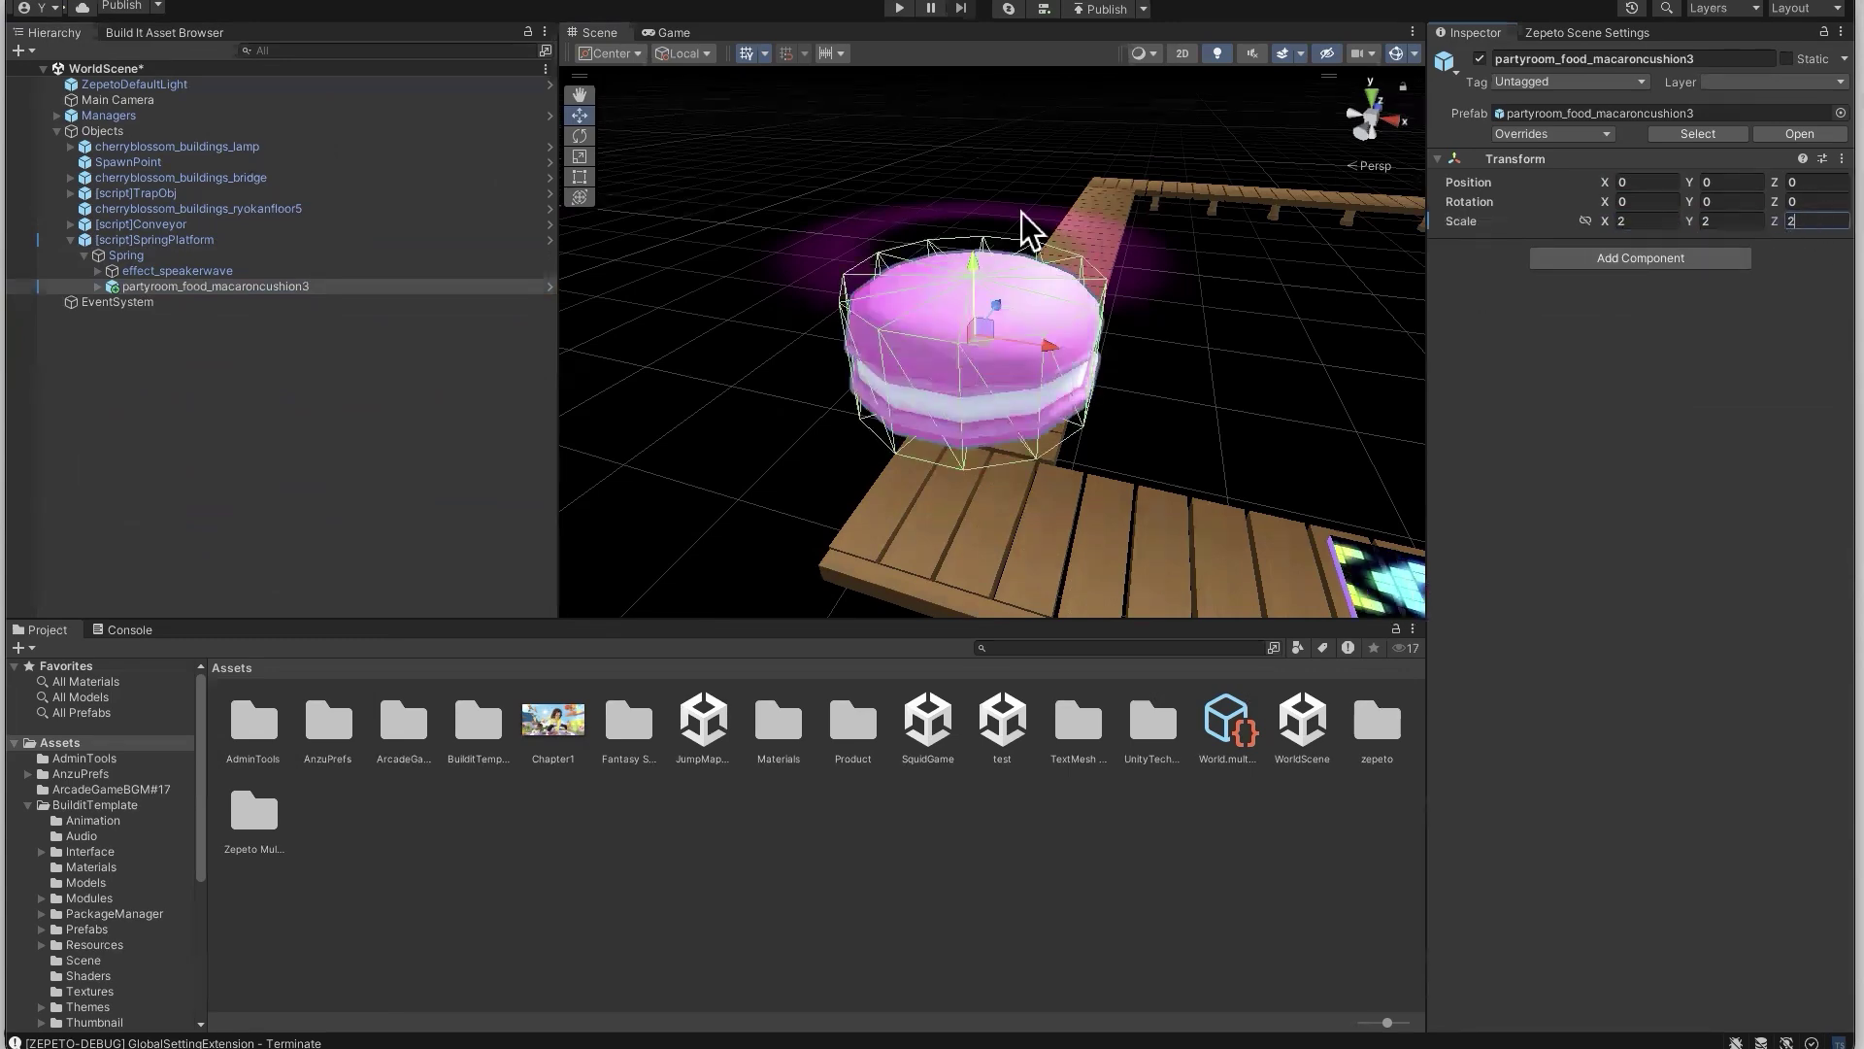
# Lower the whole spring platform onto the walkway corner, to a Y position of about 0.31
pyautogui.moveTo(998, 282); pyautogui.dragTo(900, 222, button='right')
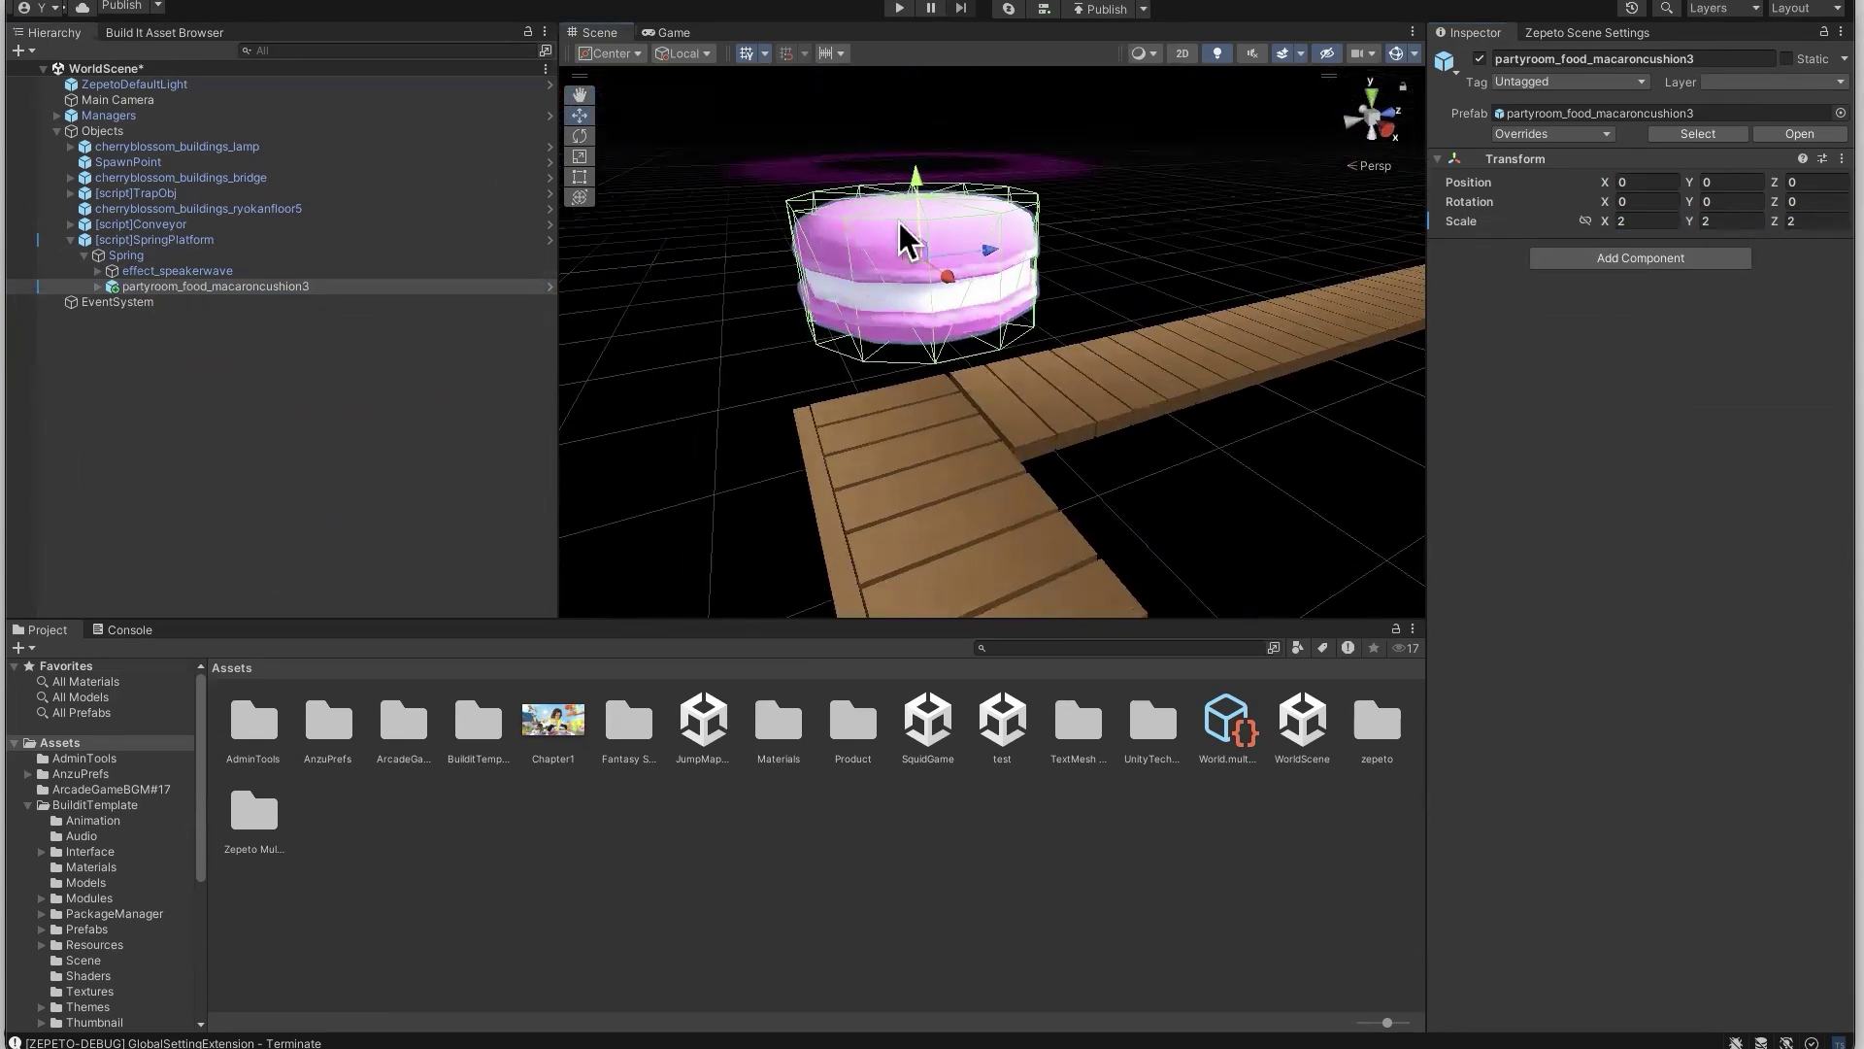
pyautogui.click(193, 254)
pyautogui.click(184, 241)
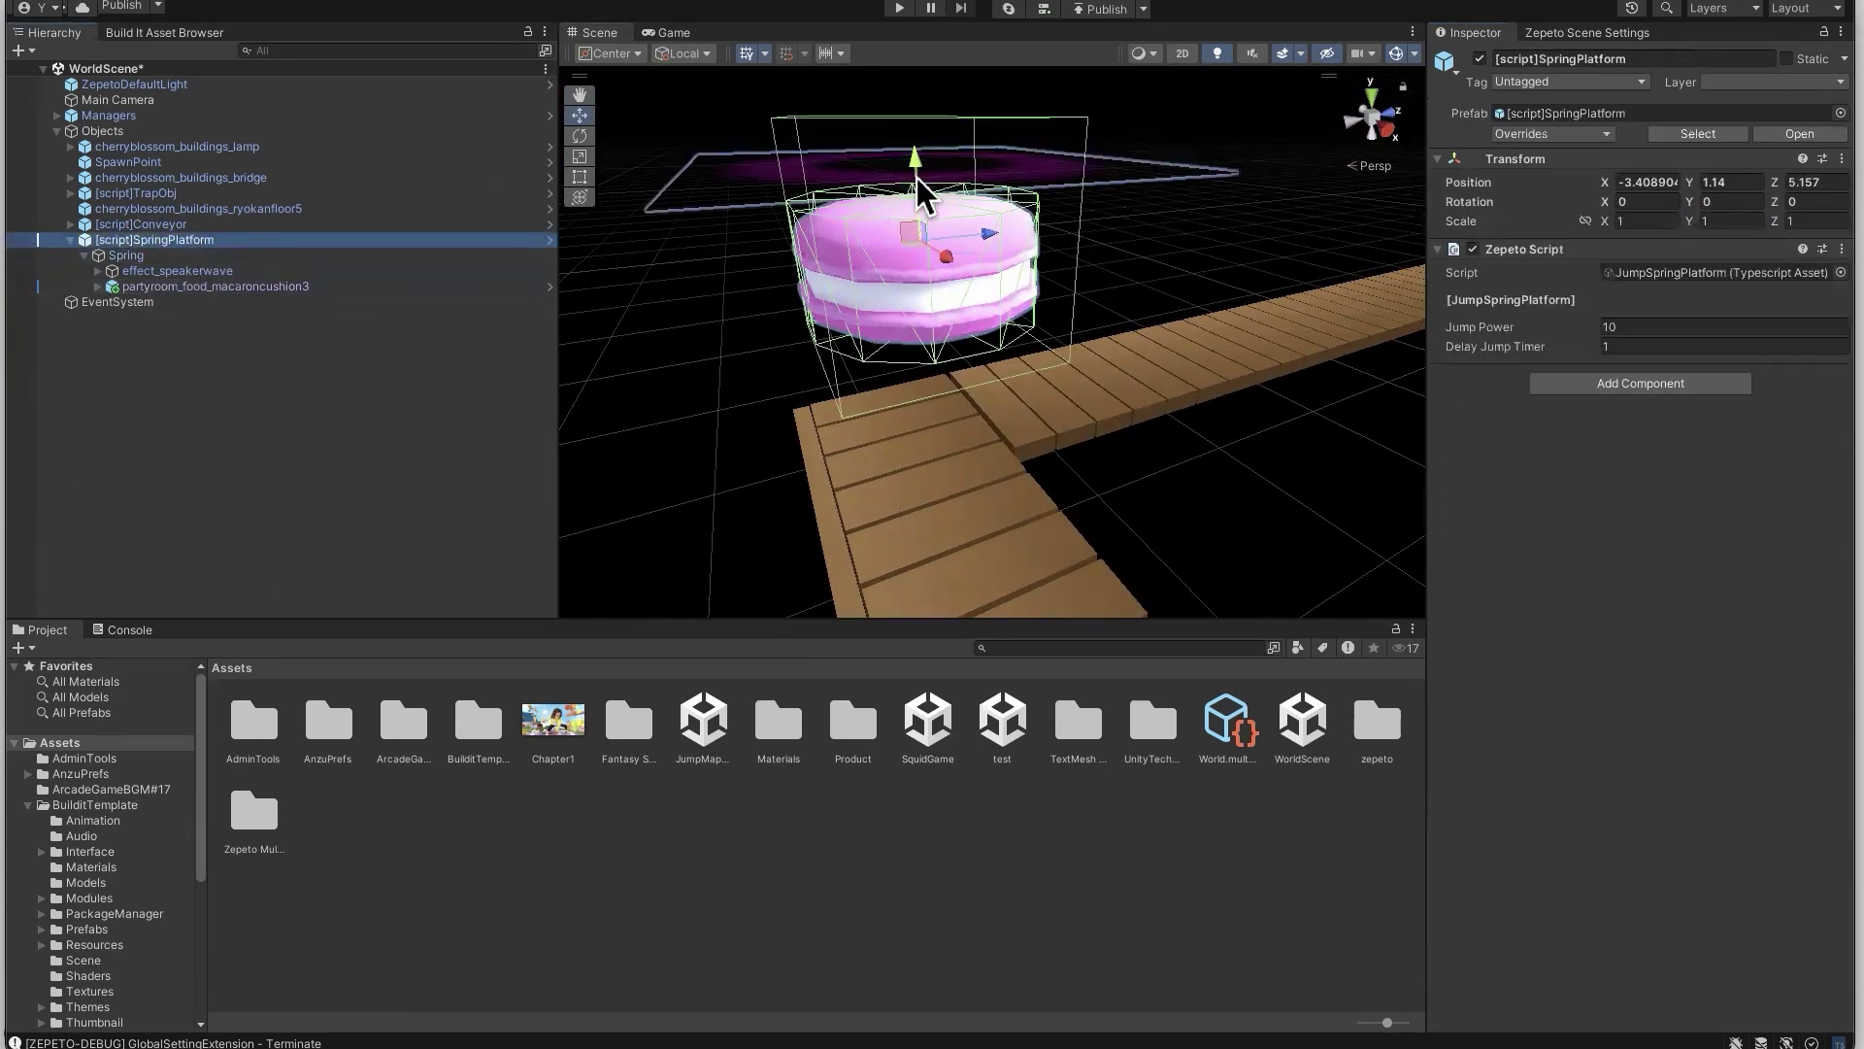
pyautogui.moveTo(916, 178); pyautogui.dragTo(901, 346)
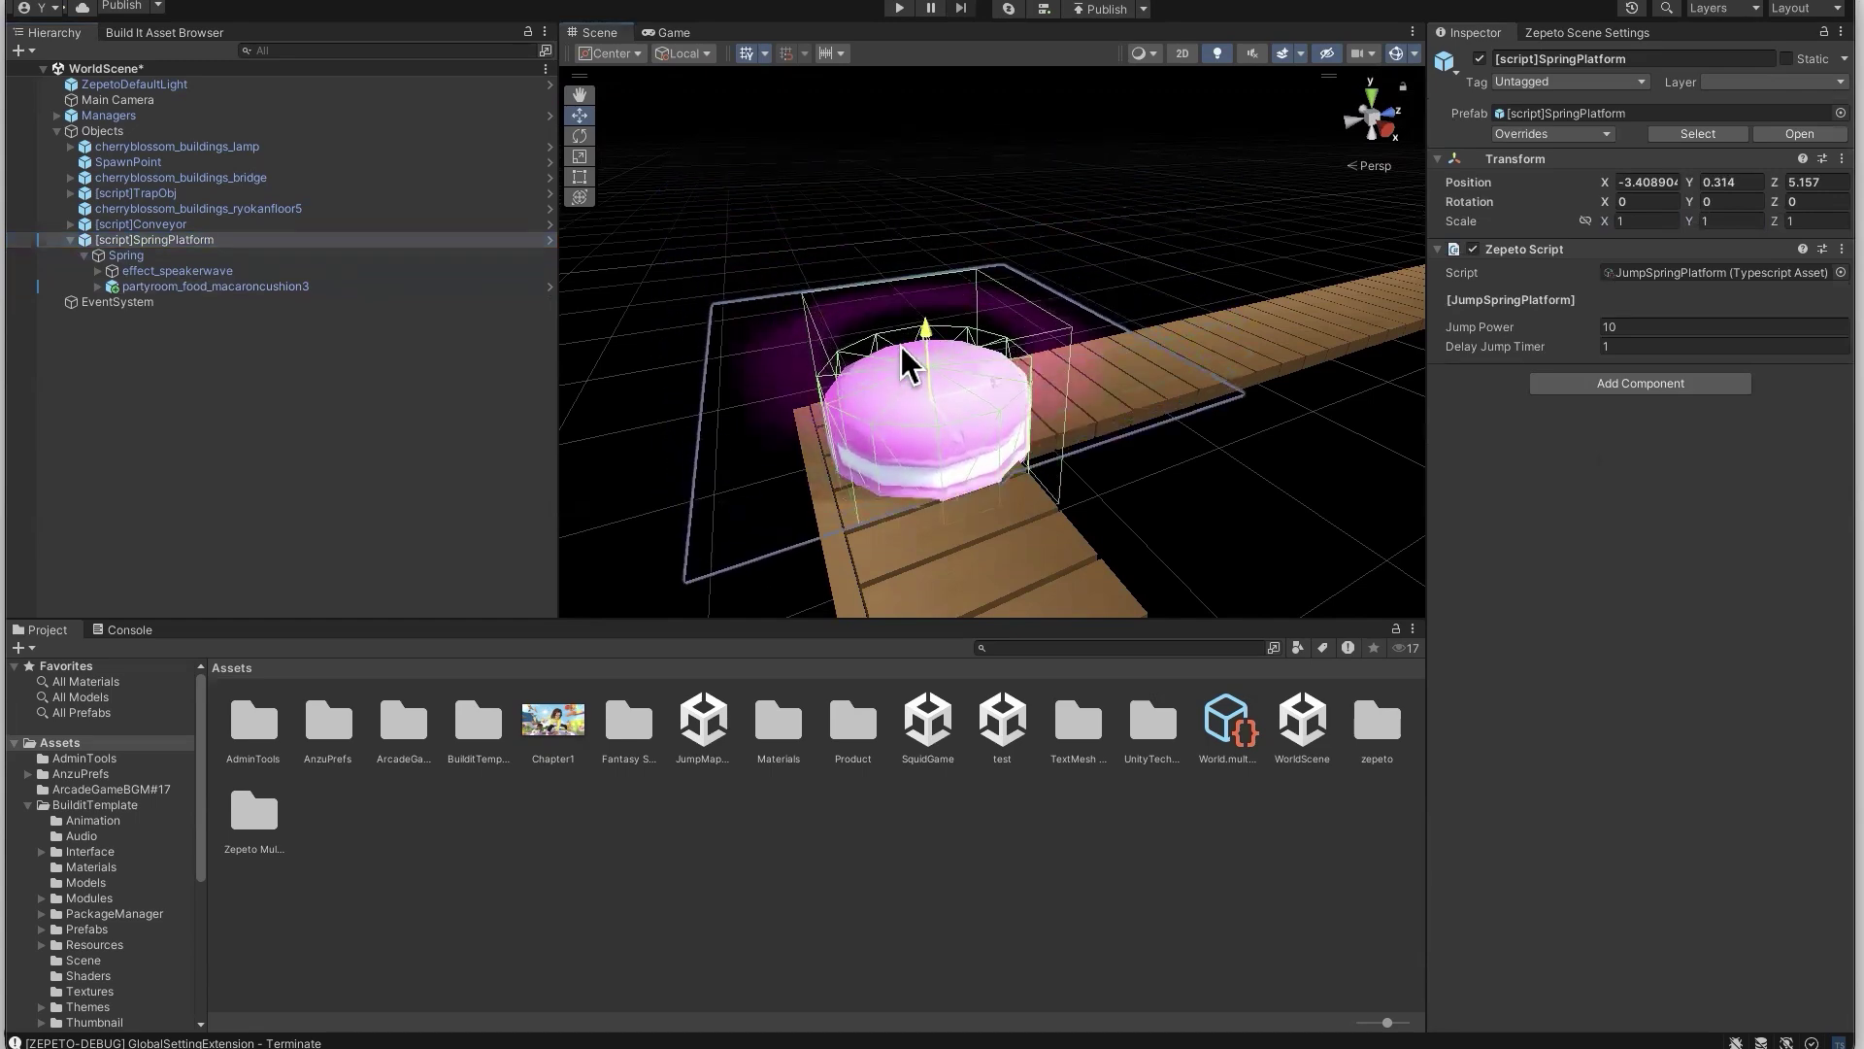
pyautogui.click(1148, 460)
pyautogui.moveTo(1148, 461); pyautogui.dragTo(1262, 459, button='right')
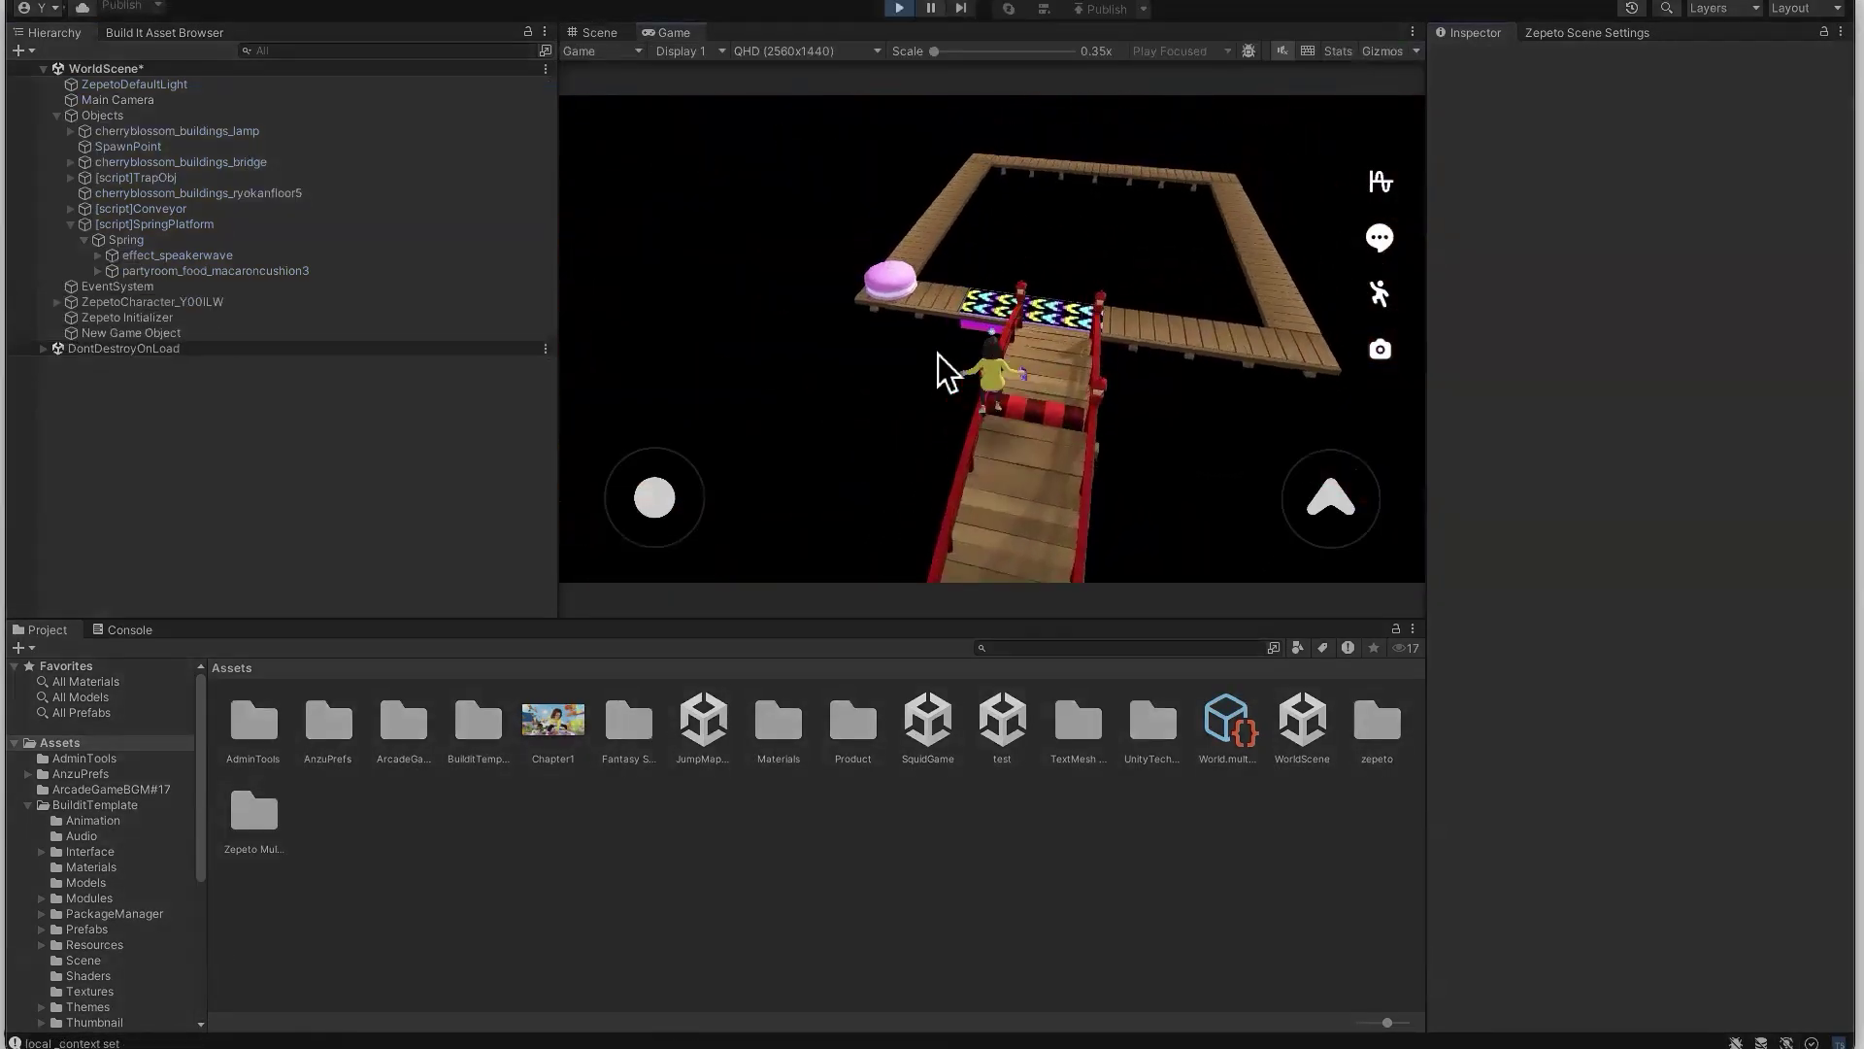
# Playtest the course by moving the character over the bridge and bouncing on the macaron spring platform, and end the play session
pyautogui.press('w')
pyautogui.press('a')
pyautogui.press('a')
pyautogui.press('space')
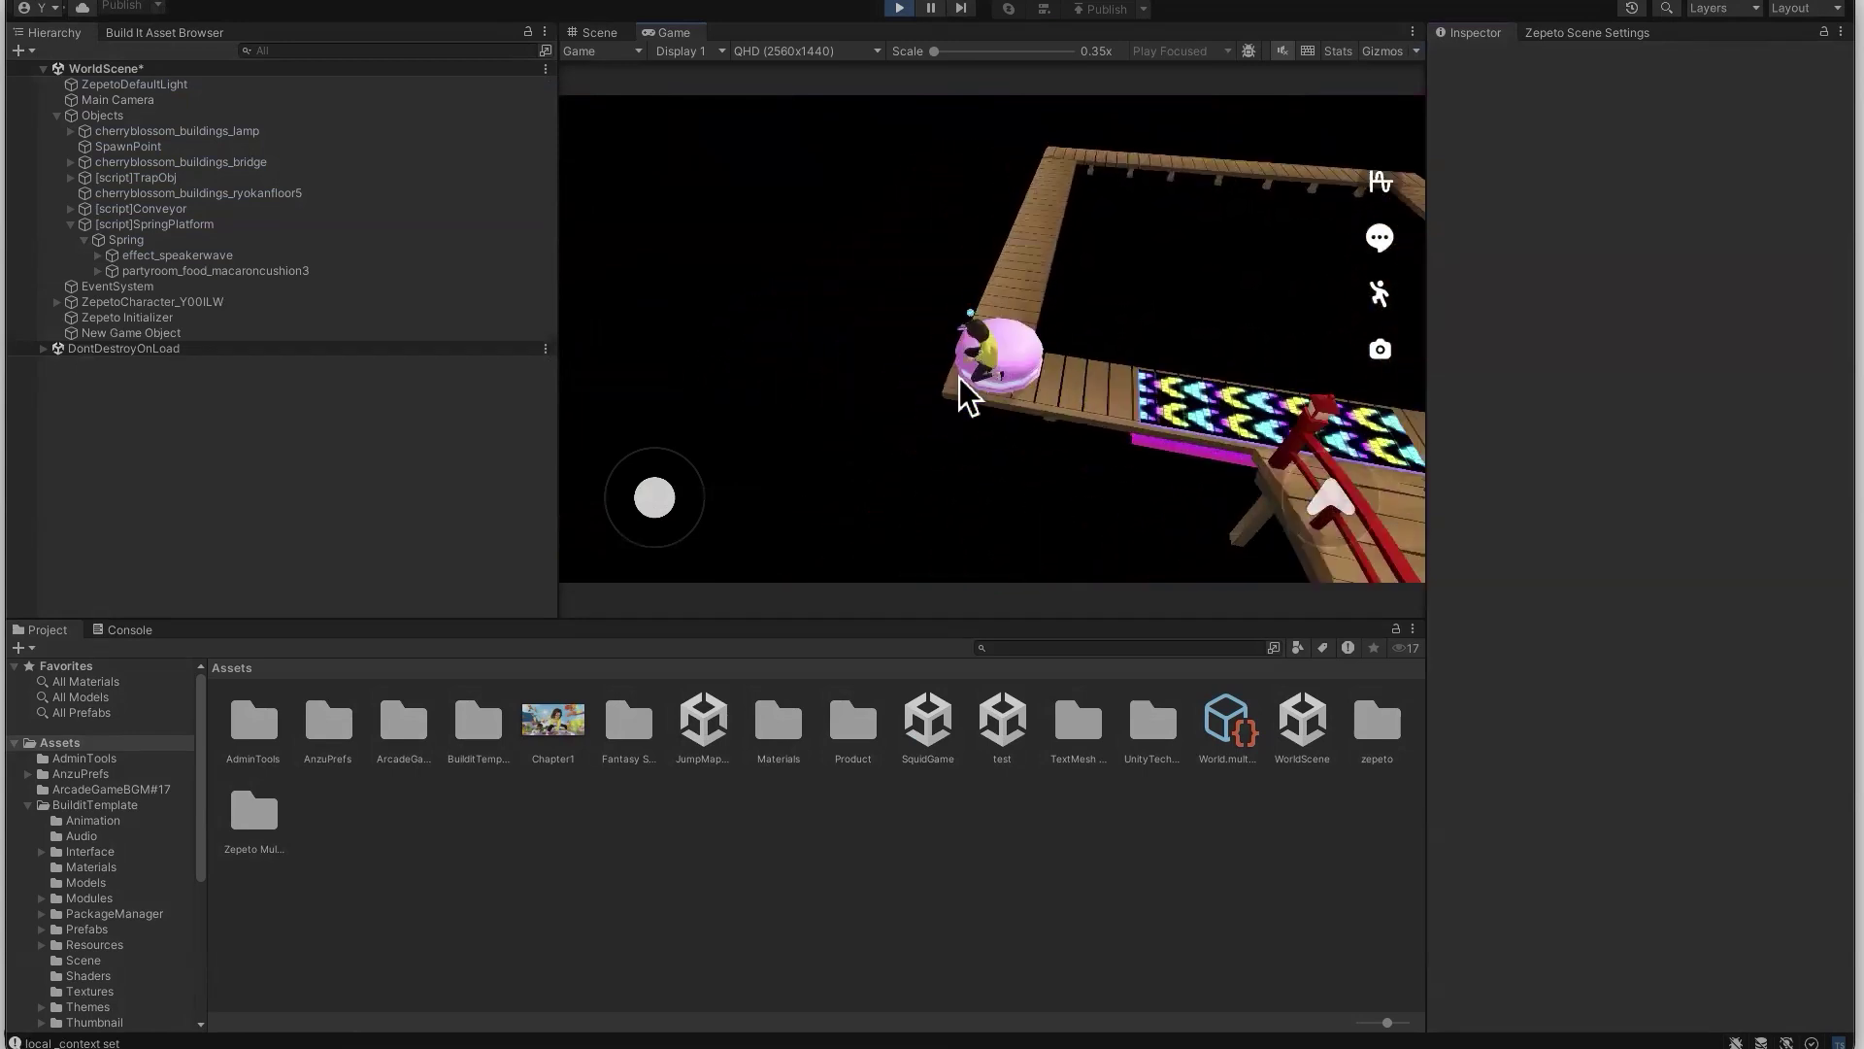
pyautogui.press('d')
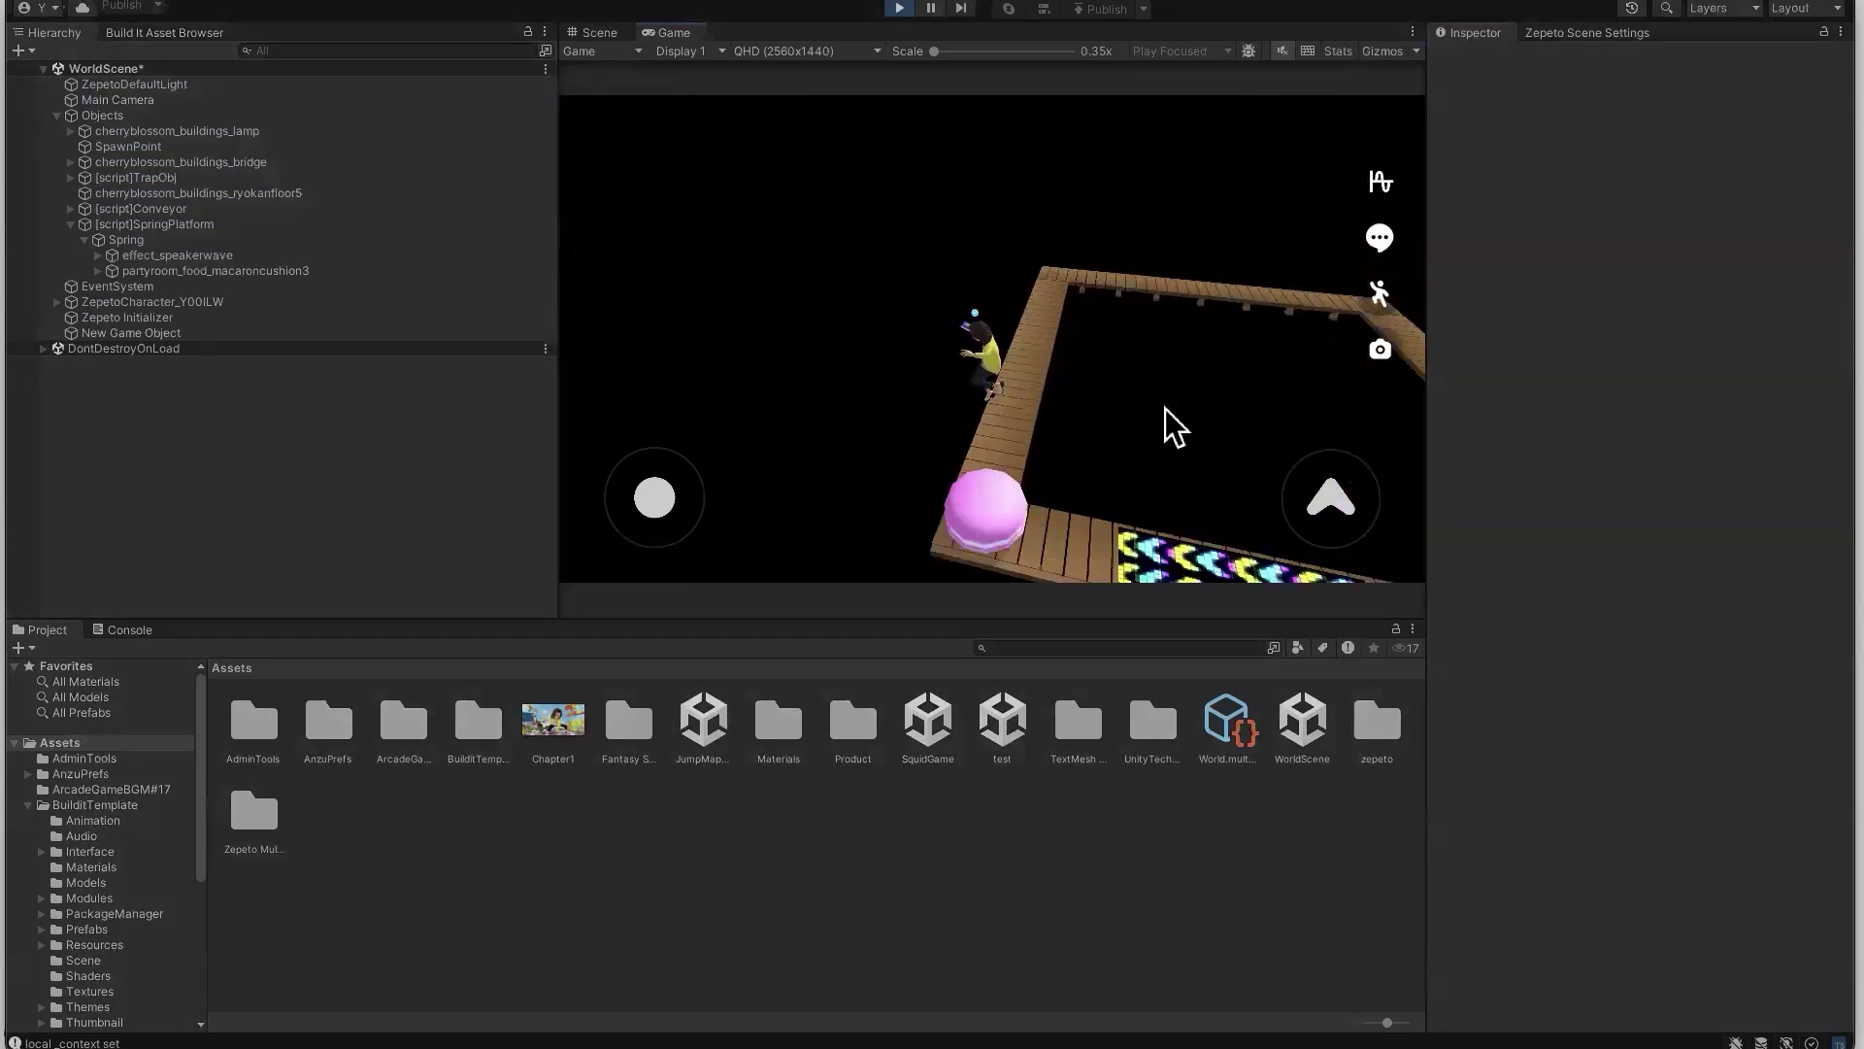
pyautogui.click(899, 9)
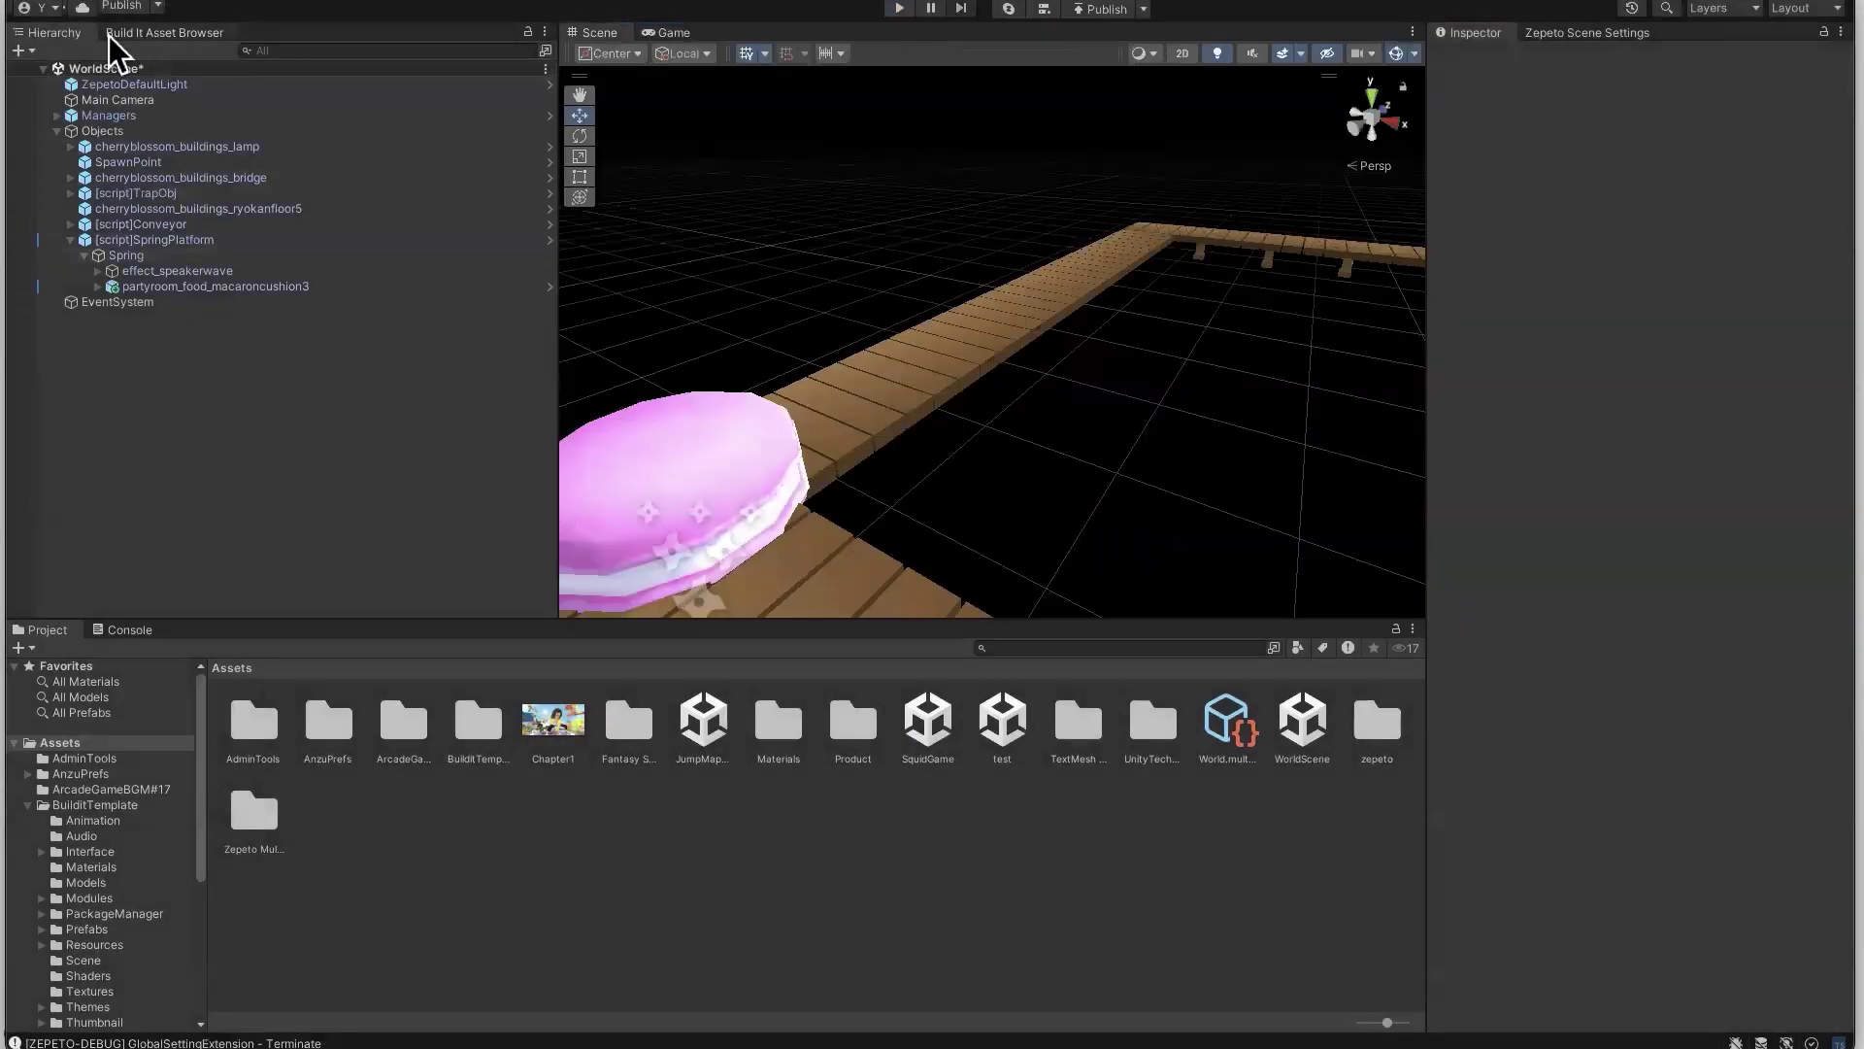
# Place a [script]BuffPanel from the Jump assets on the walkway beyond the macaron, at about X -3.5, Y 0.5, Z 7.6
pyautogui.click(163, 32)
pyautogui.scroll(5, 31, 167)
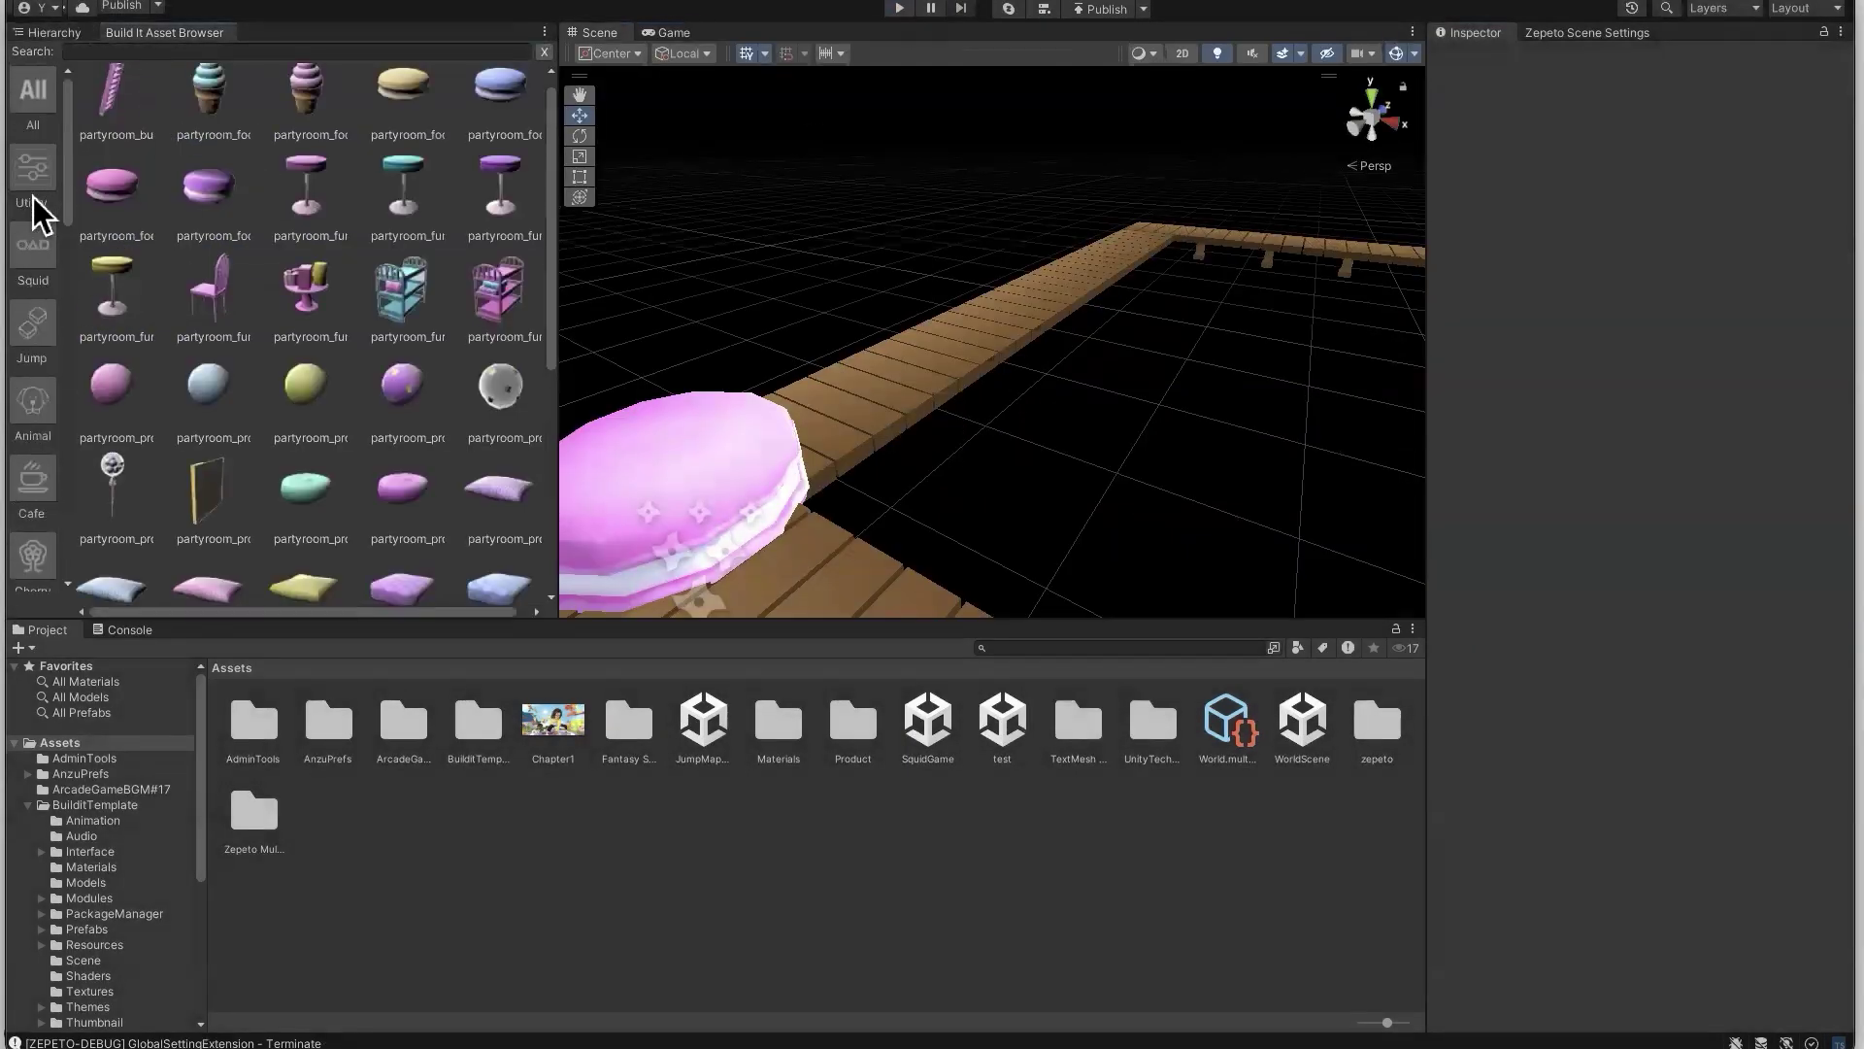
pyautogui.click(34, 189)
pyautogui.click(39, 271)
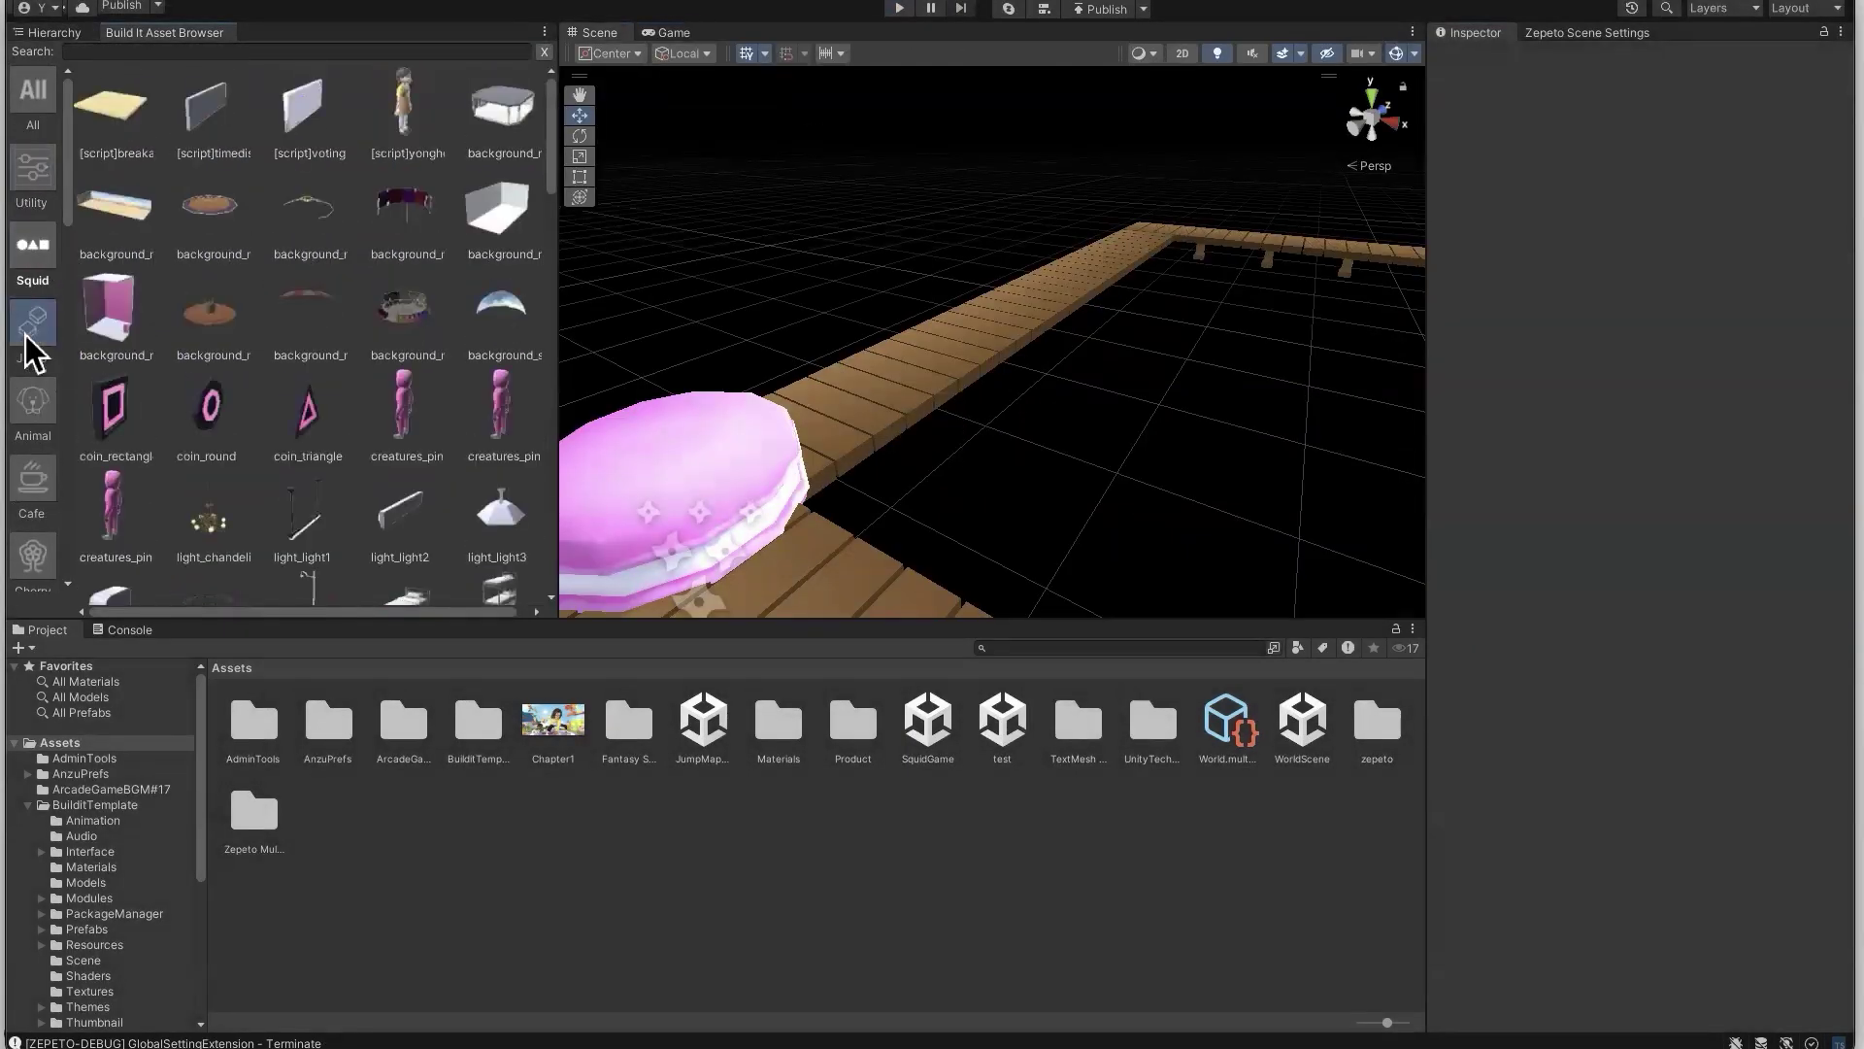
pyautogui.click(33, 325)
pyautogui.click(304, 107)
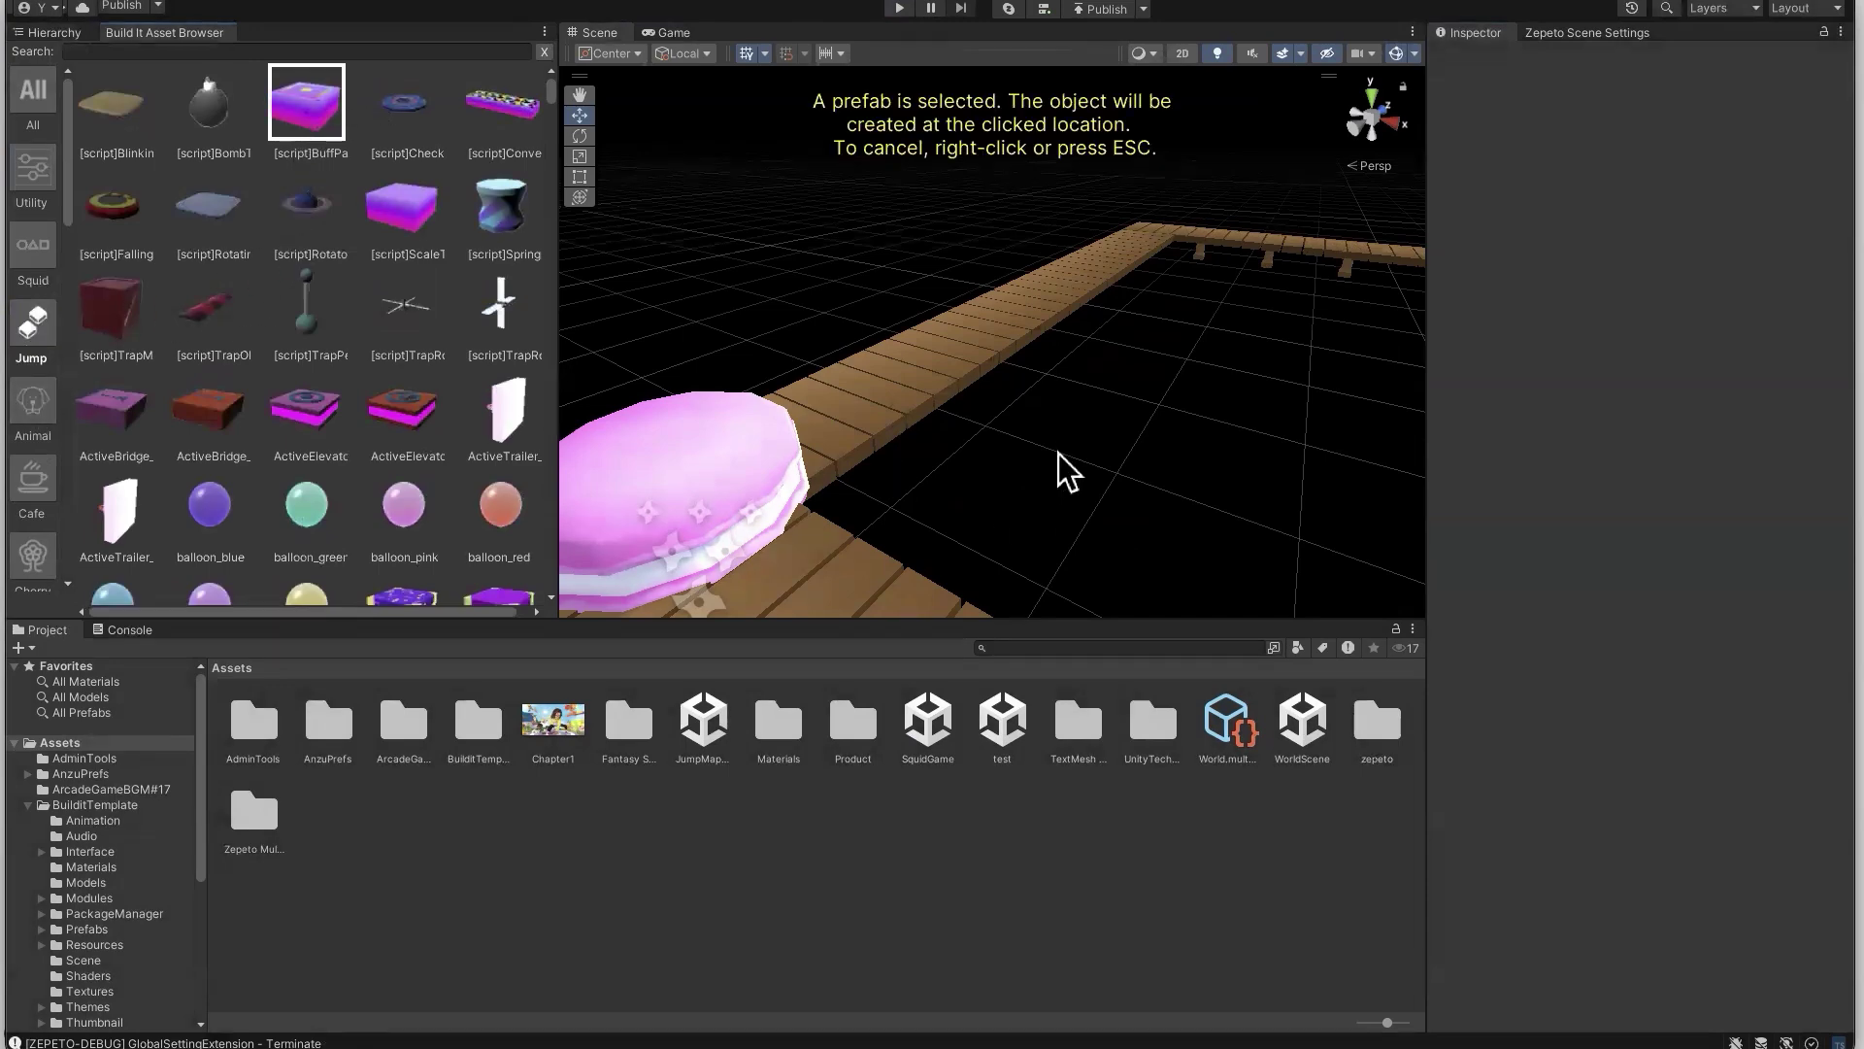
pyautogui.click(1002, 330)
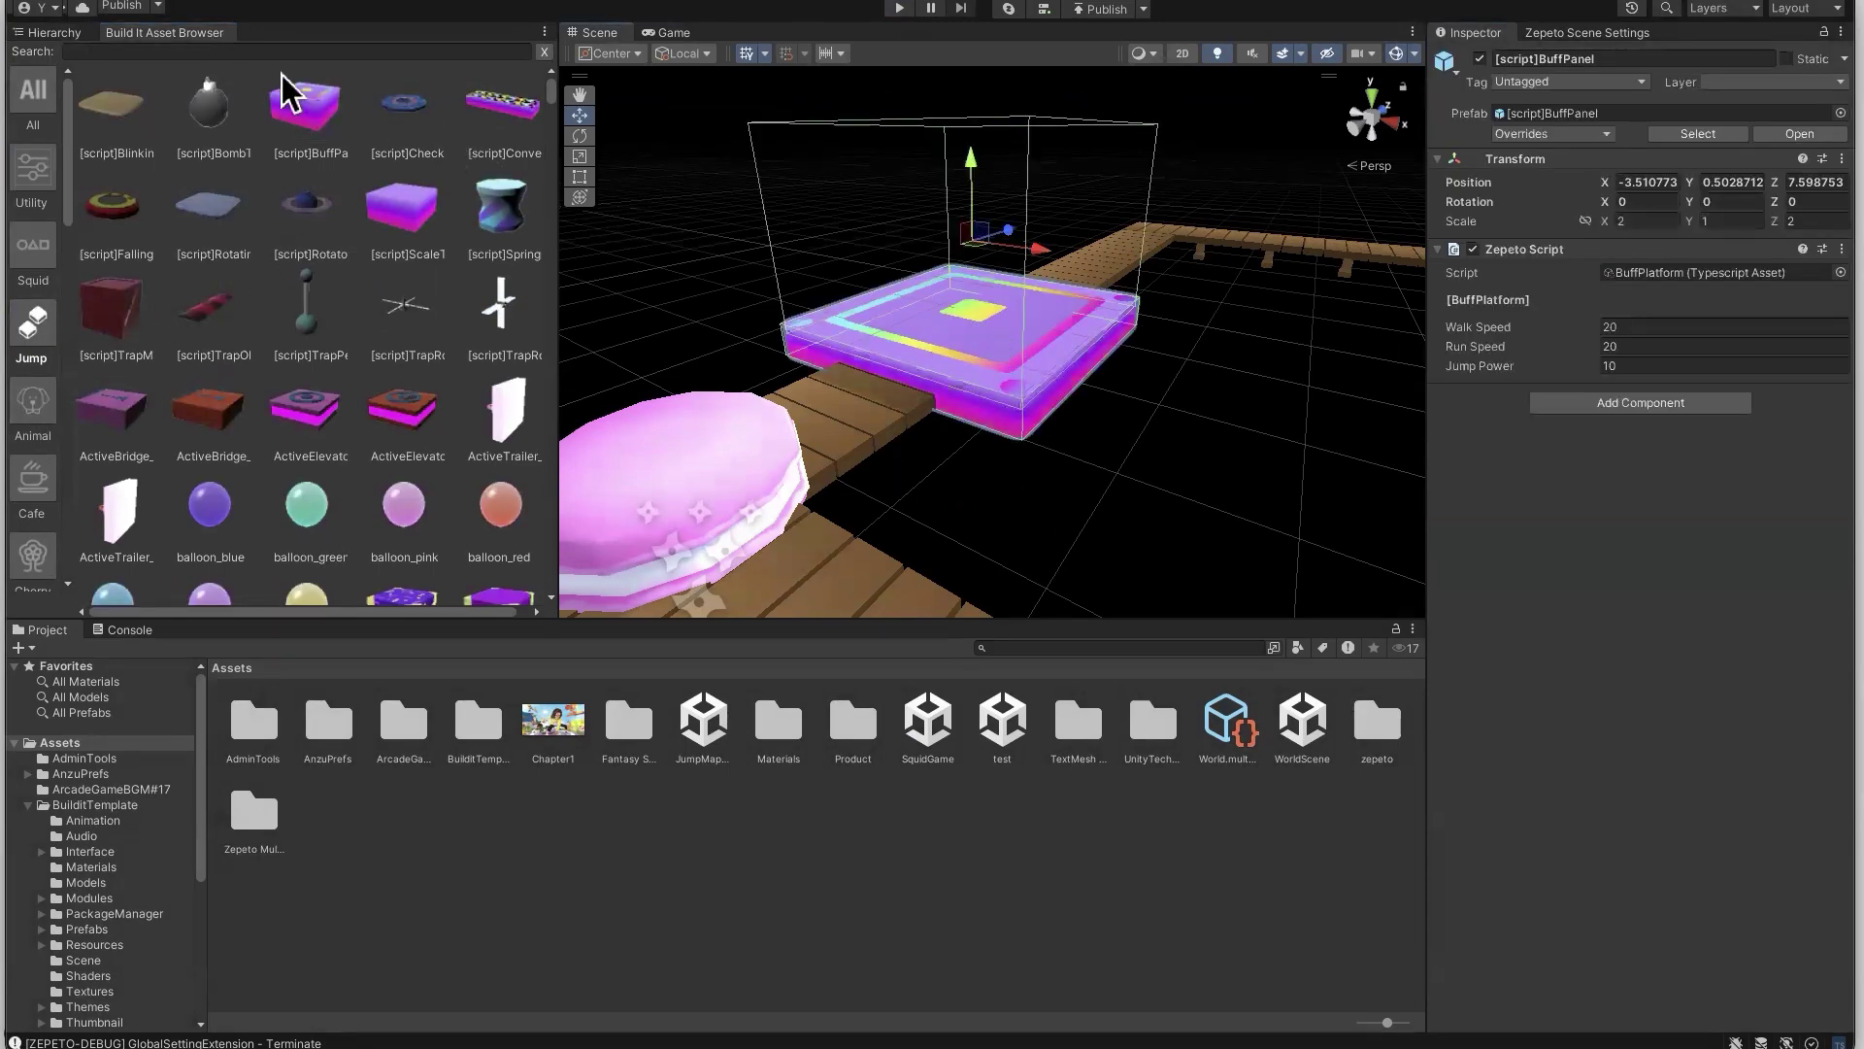
# Place a [script]CheckpointPlatform on the walkway beyond the buff panel, at about X -3.4, Y 0.5, Z 12.2
pyautogui.moveTo(950, 400); pyautogui.dragTo(827, 266, button='right')
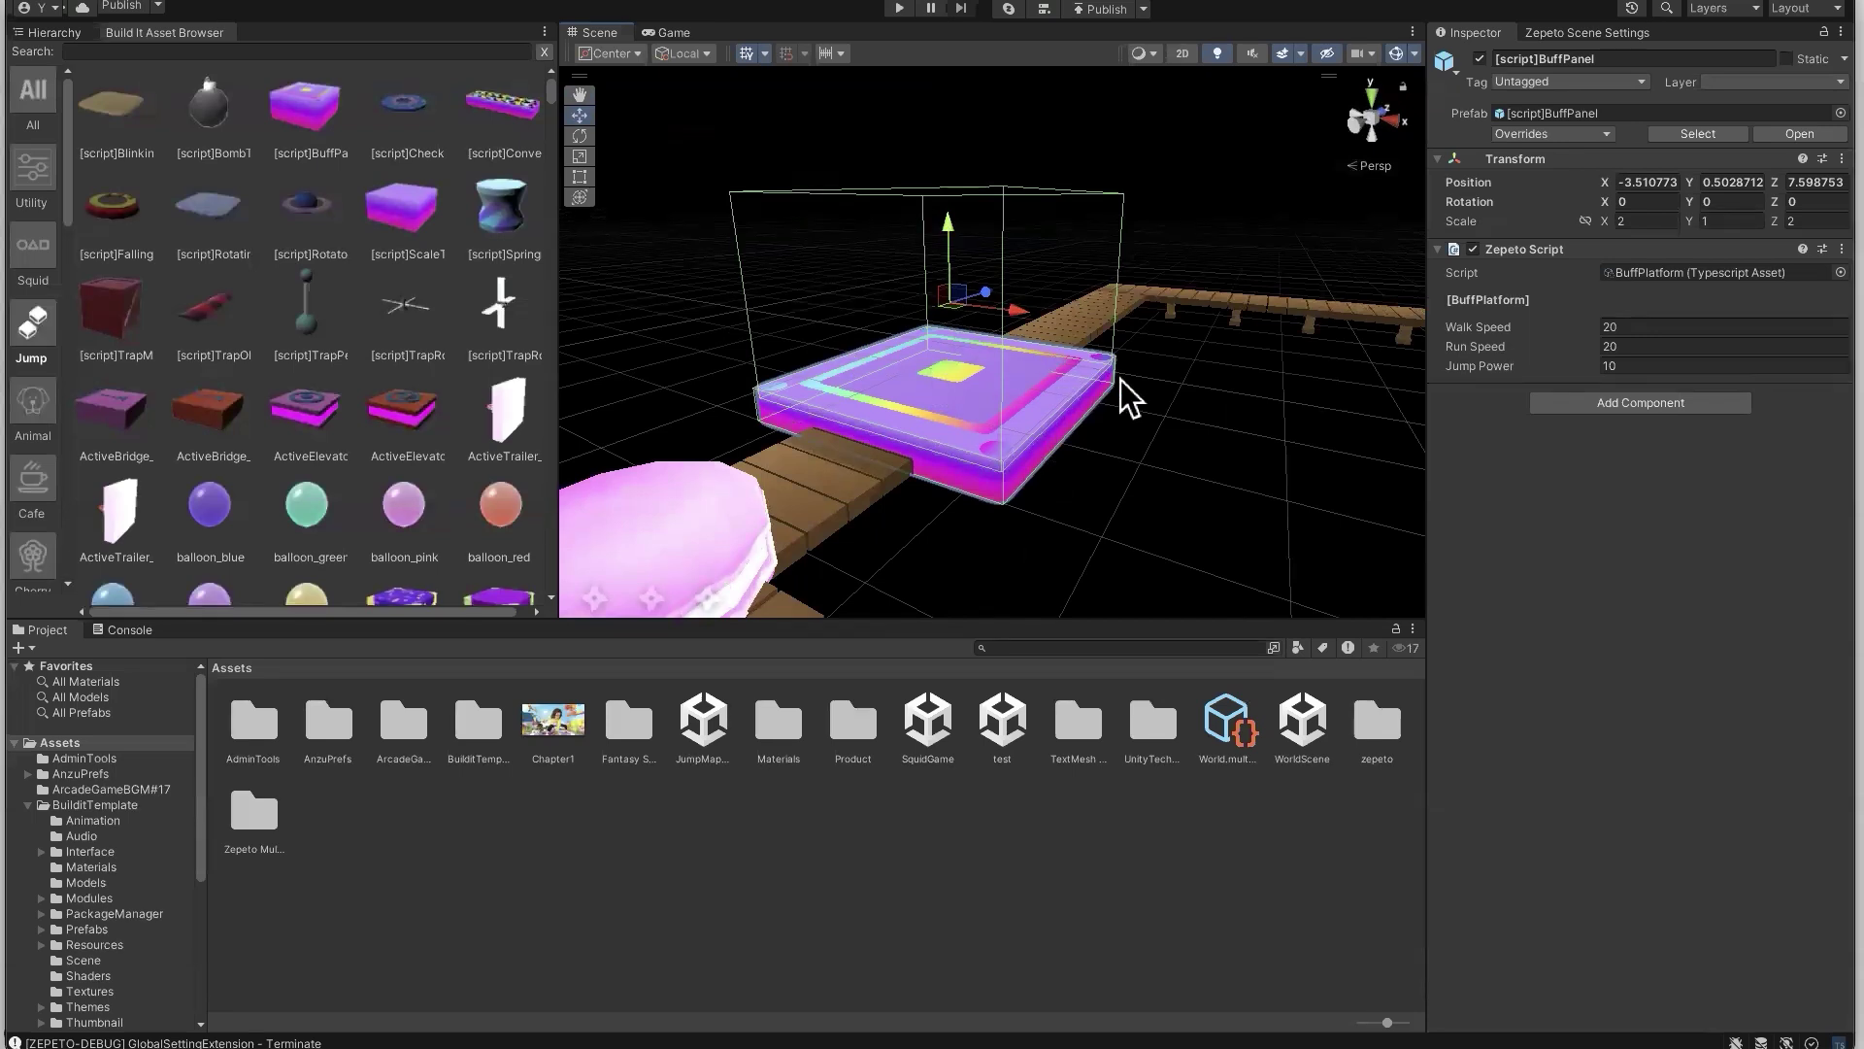
pyautogui.click(398, 106)
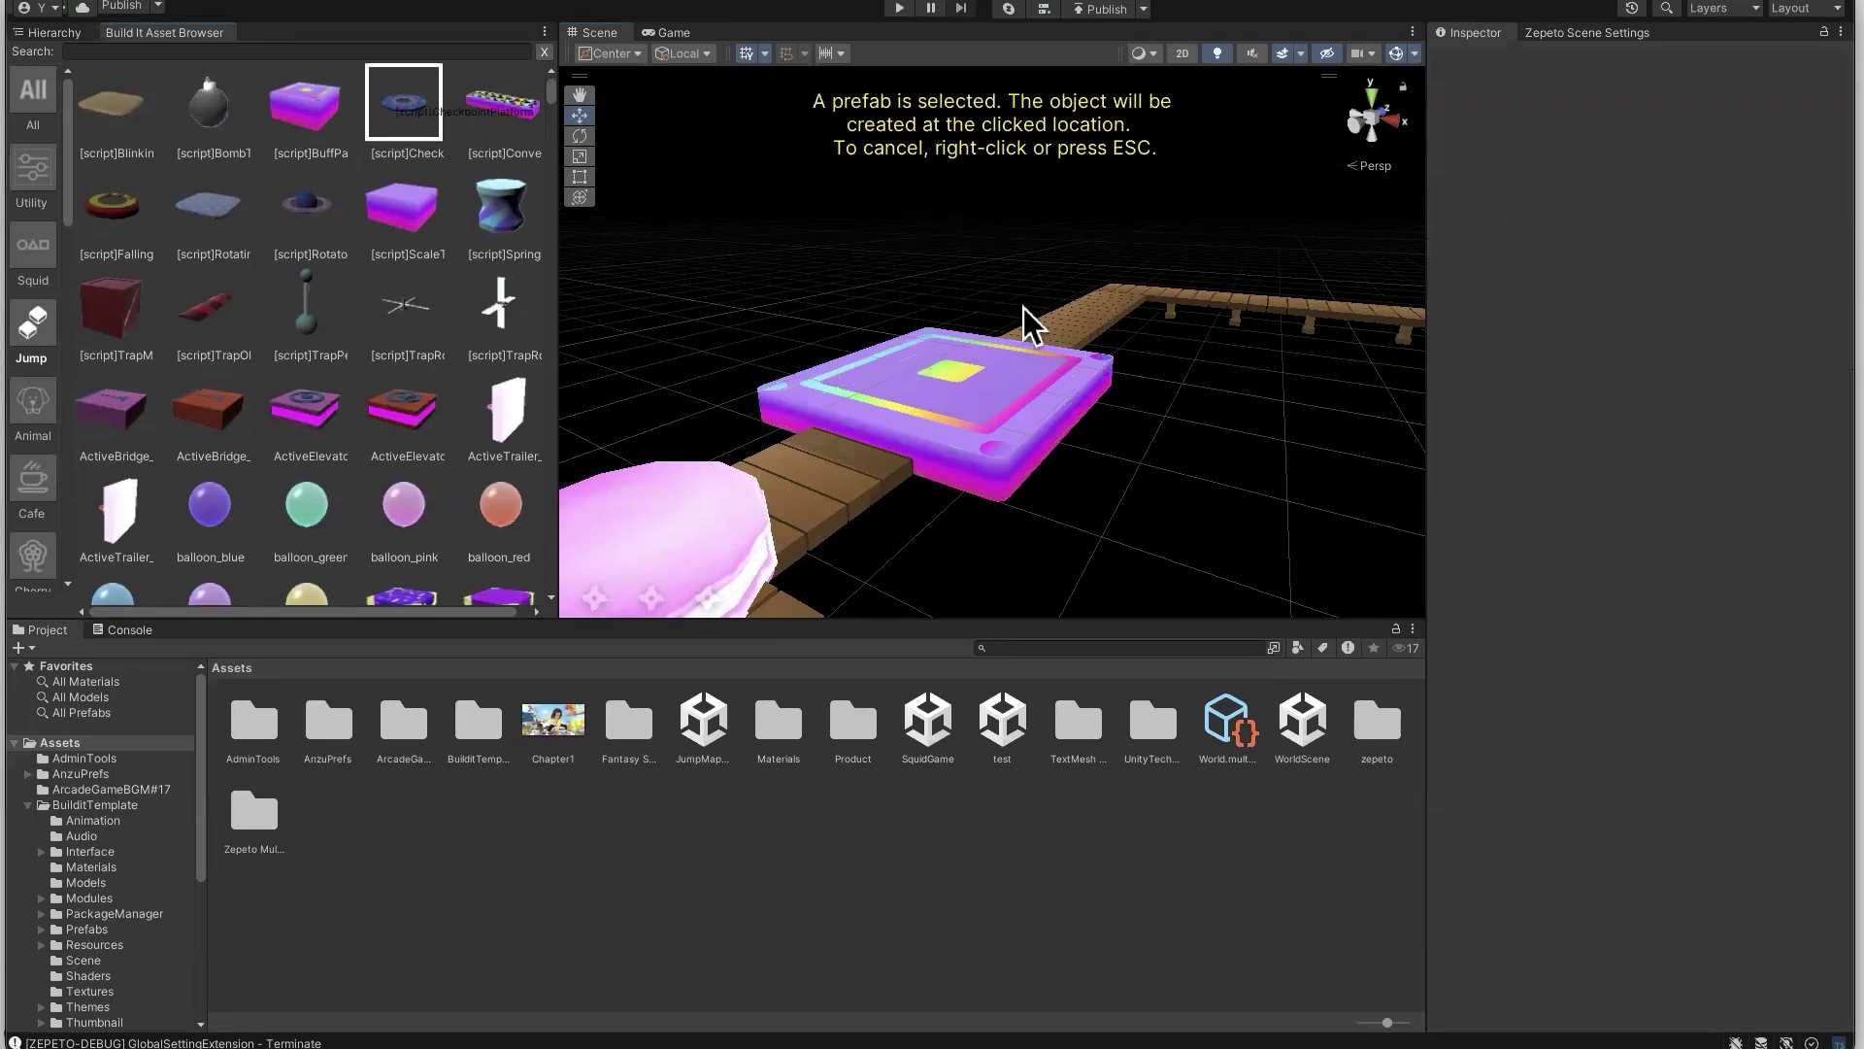
pyautogui.click(1115, 296)
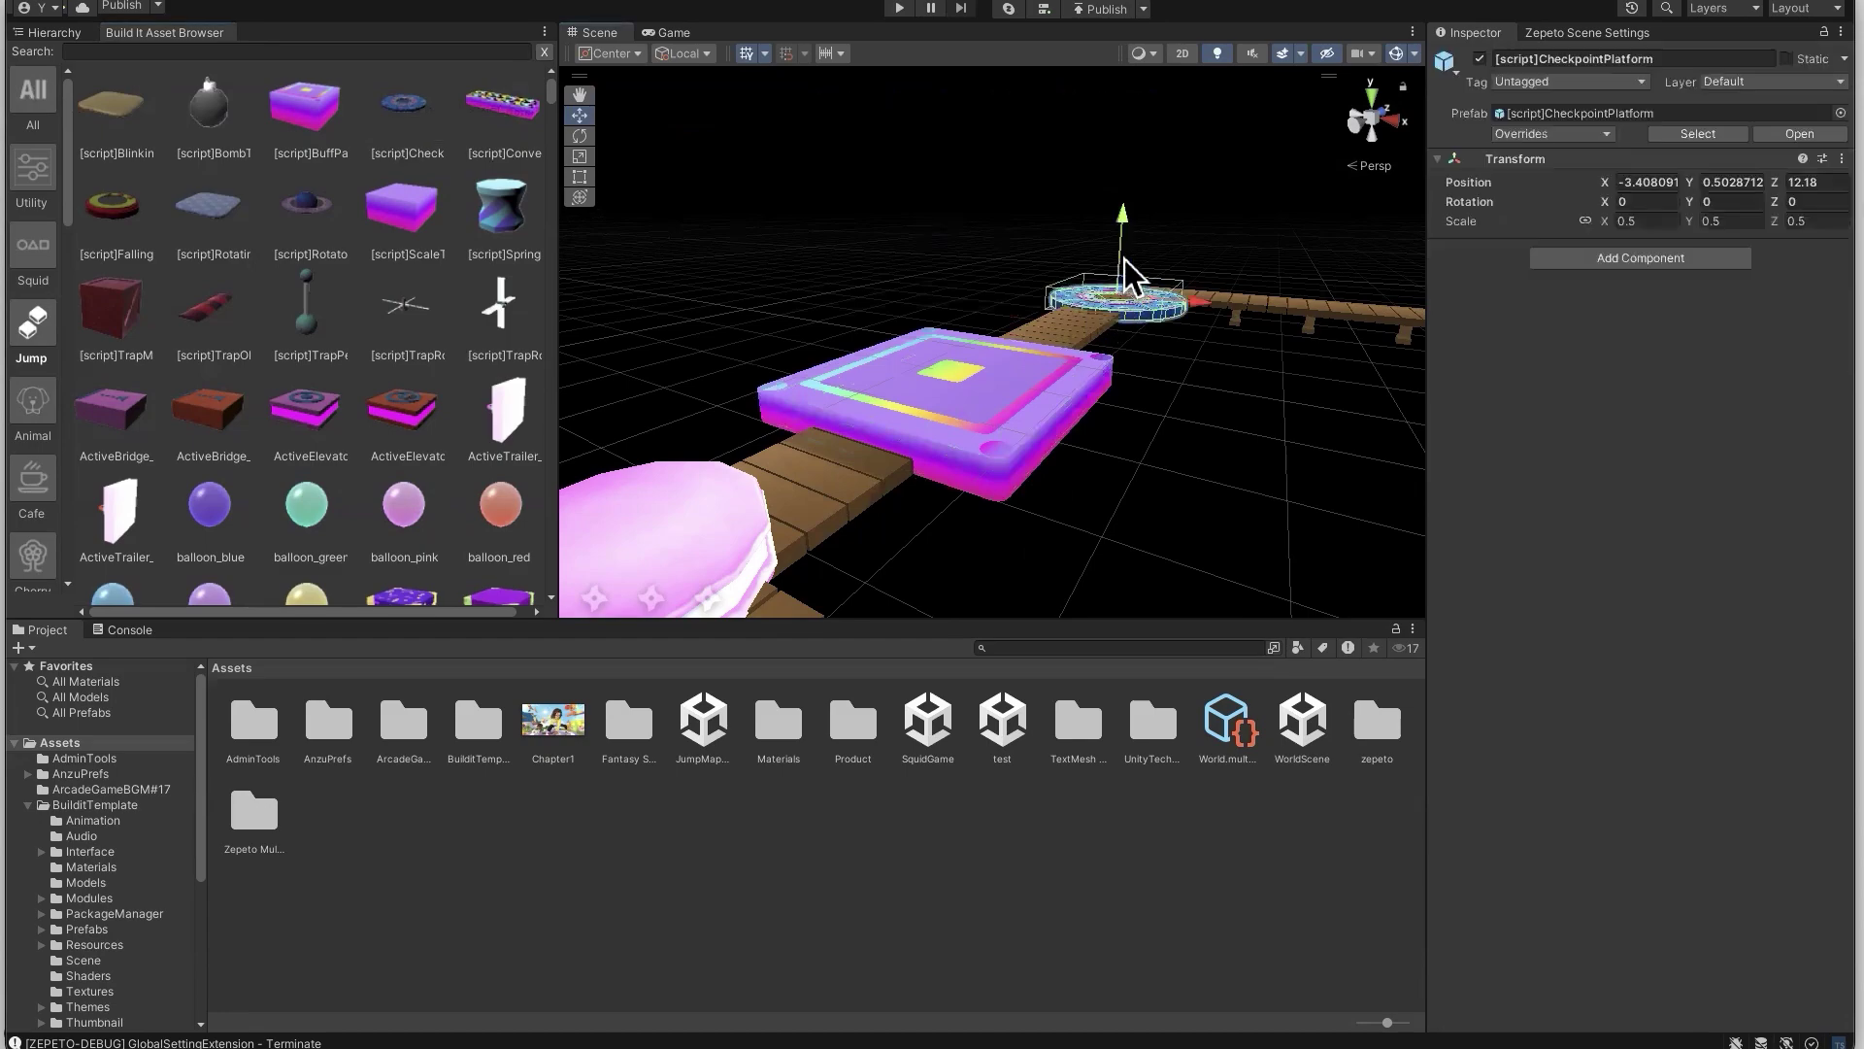
# Expand the buff panel's object hierarchy and examine its model child object up close
pyautogui.click(1136, 306)
pyautogui.press('w')
pyautogui.moveTo(1138, 307); pyautogui.dragTo(1065, 460, button='right')
pyautogui.press('s')
pyautogui.click(1068, 473)
pyautogui.click(74, 32)
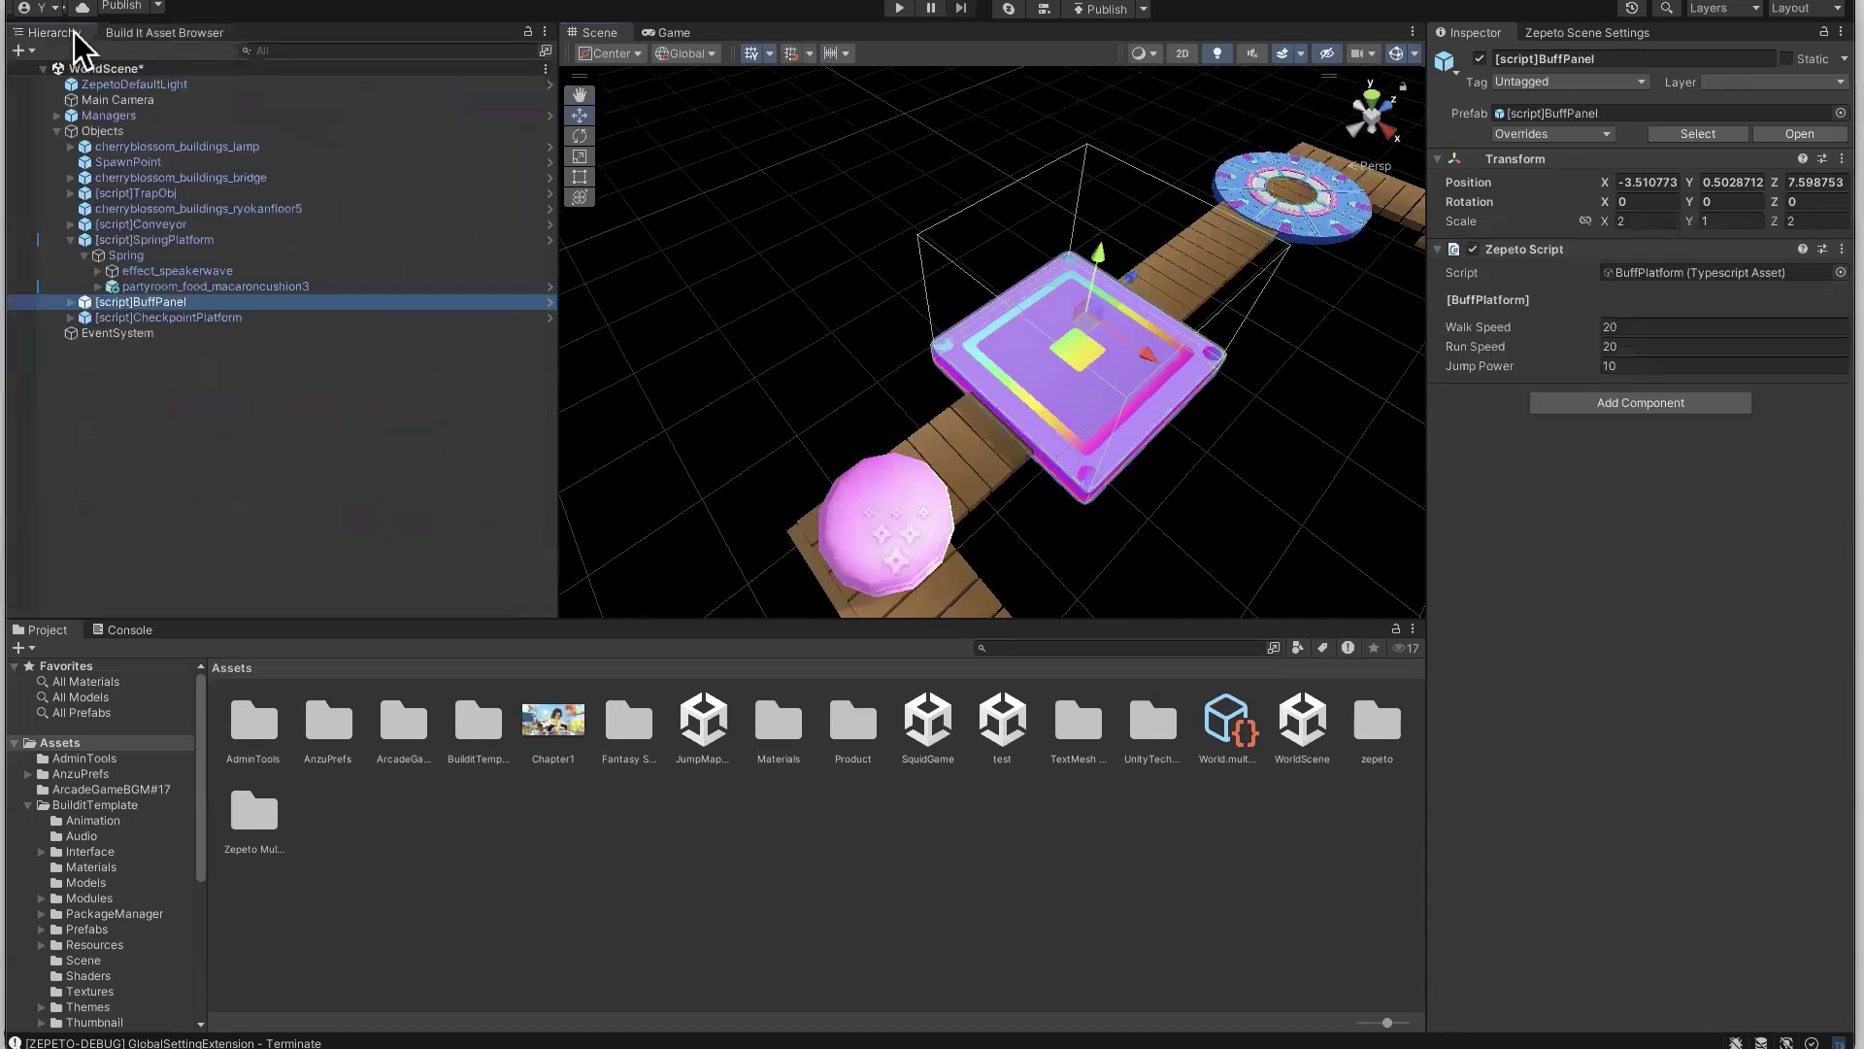
pyautogui.click(68, 303)
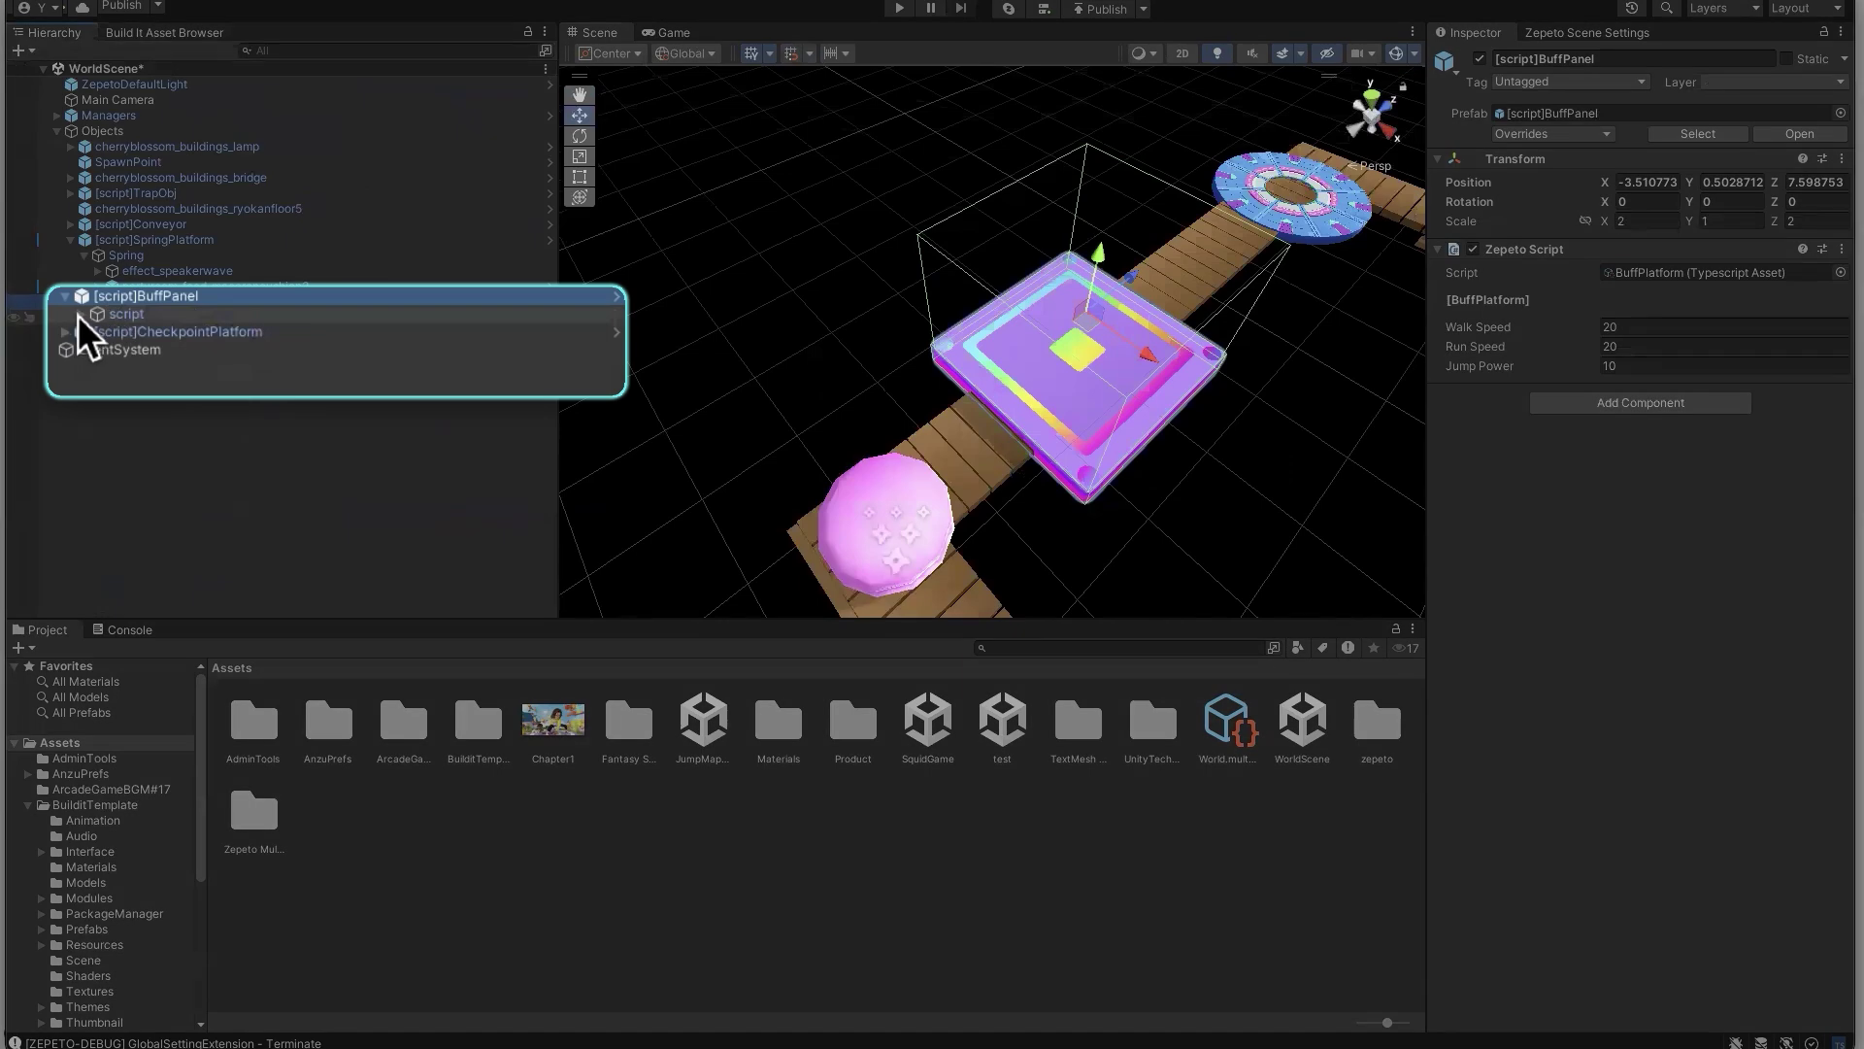
pyautogui.click(80, 314)
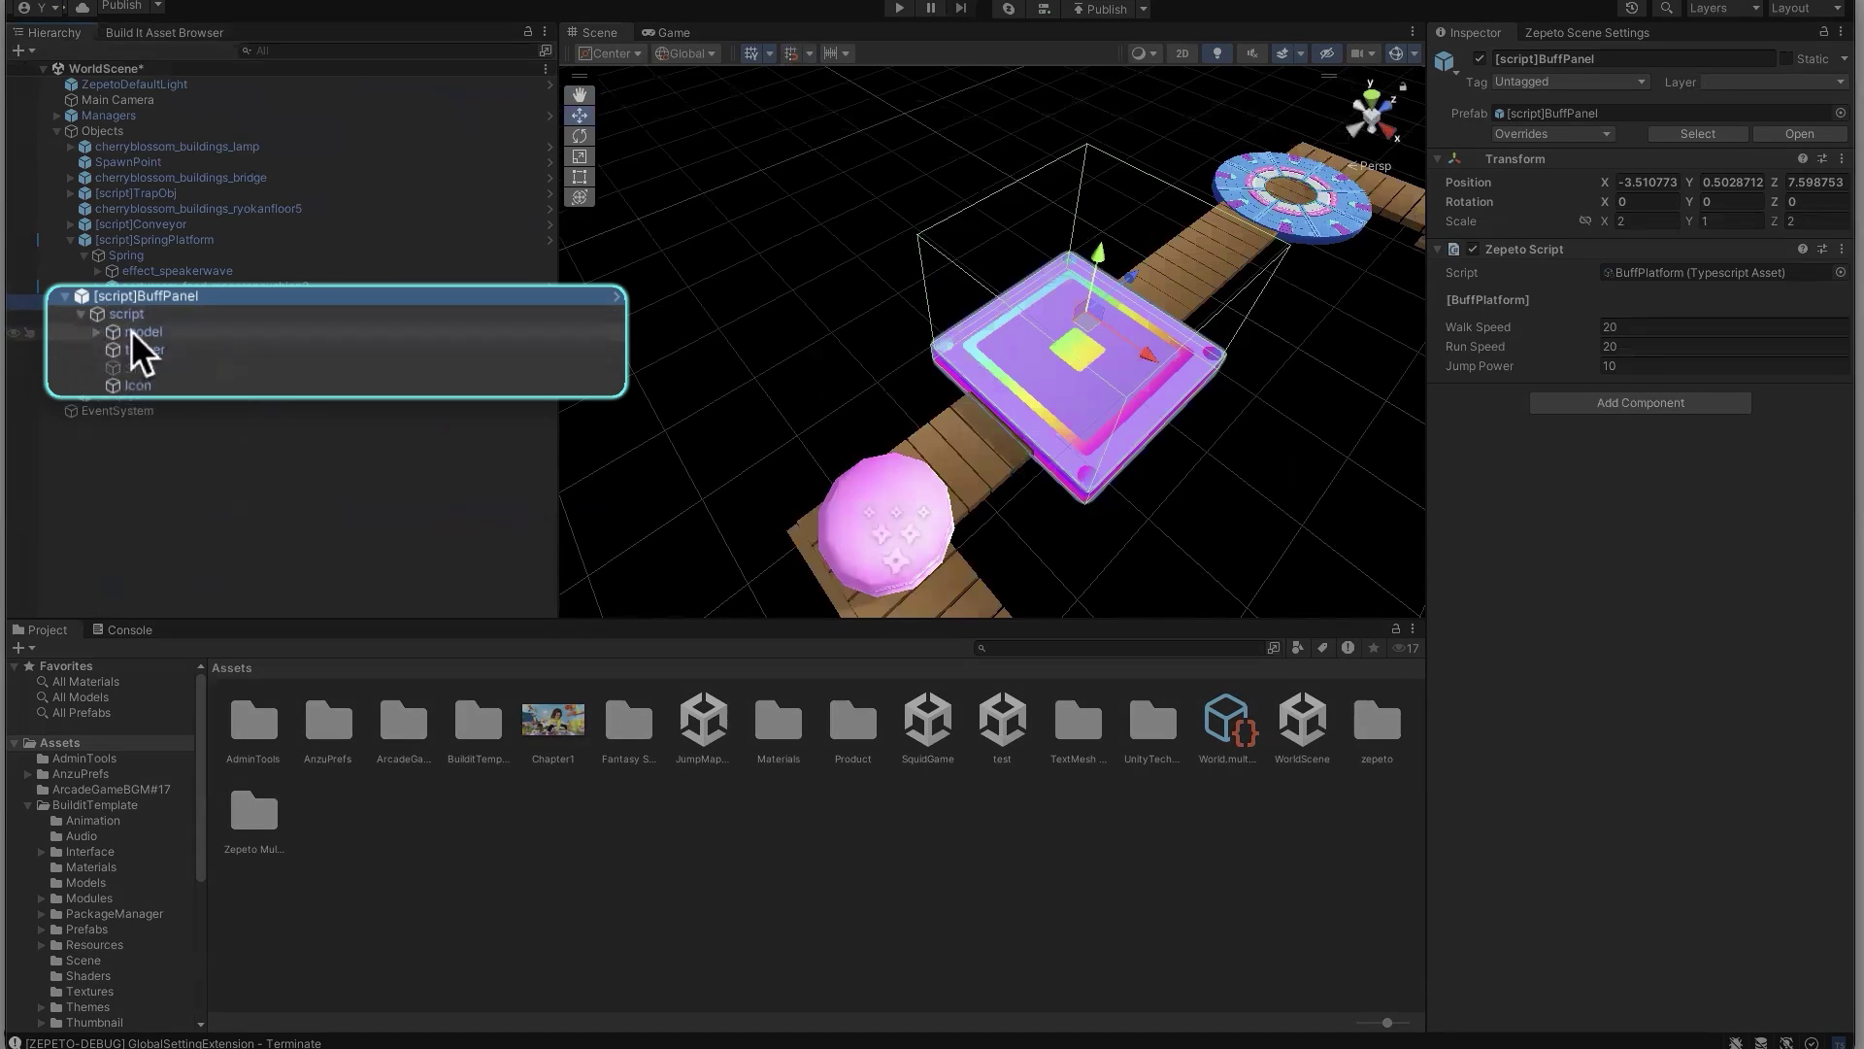
pyautogui.click(131, 331)
pyautogui.keyDown('alt'); pyautogui.moveTo(1136, 583); pyautogui.dragTo(885, 480); pyautogui.keyUp('alt')
pyautogui.press('f')
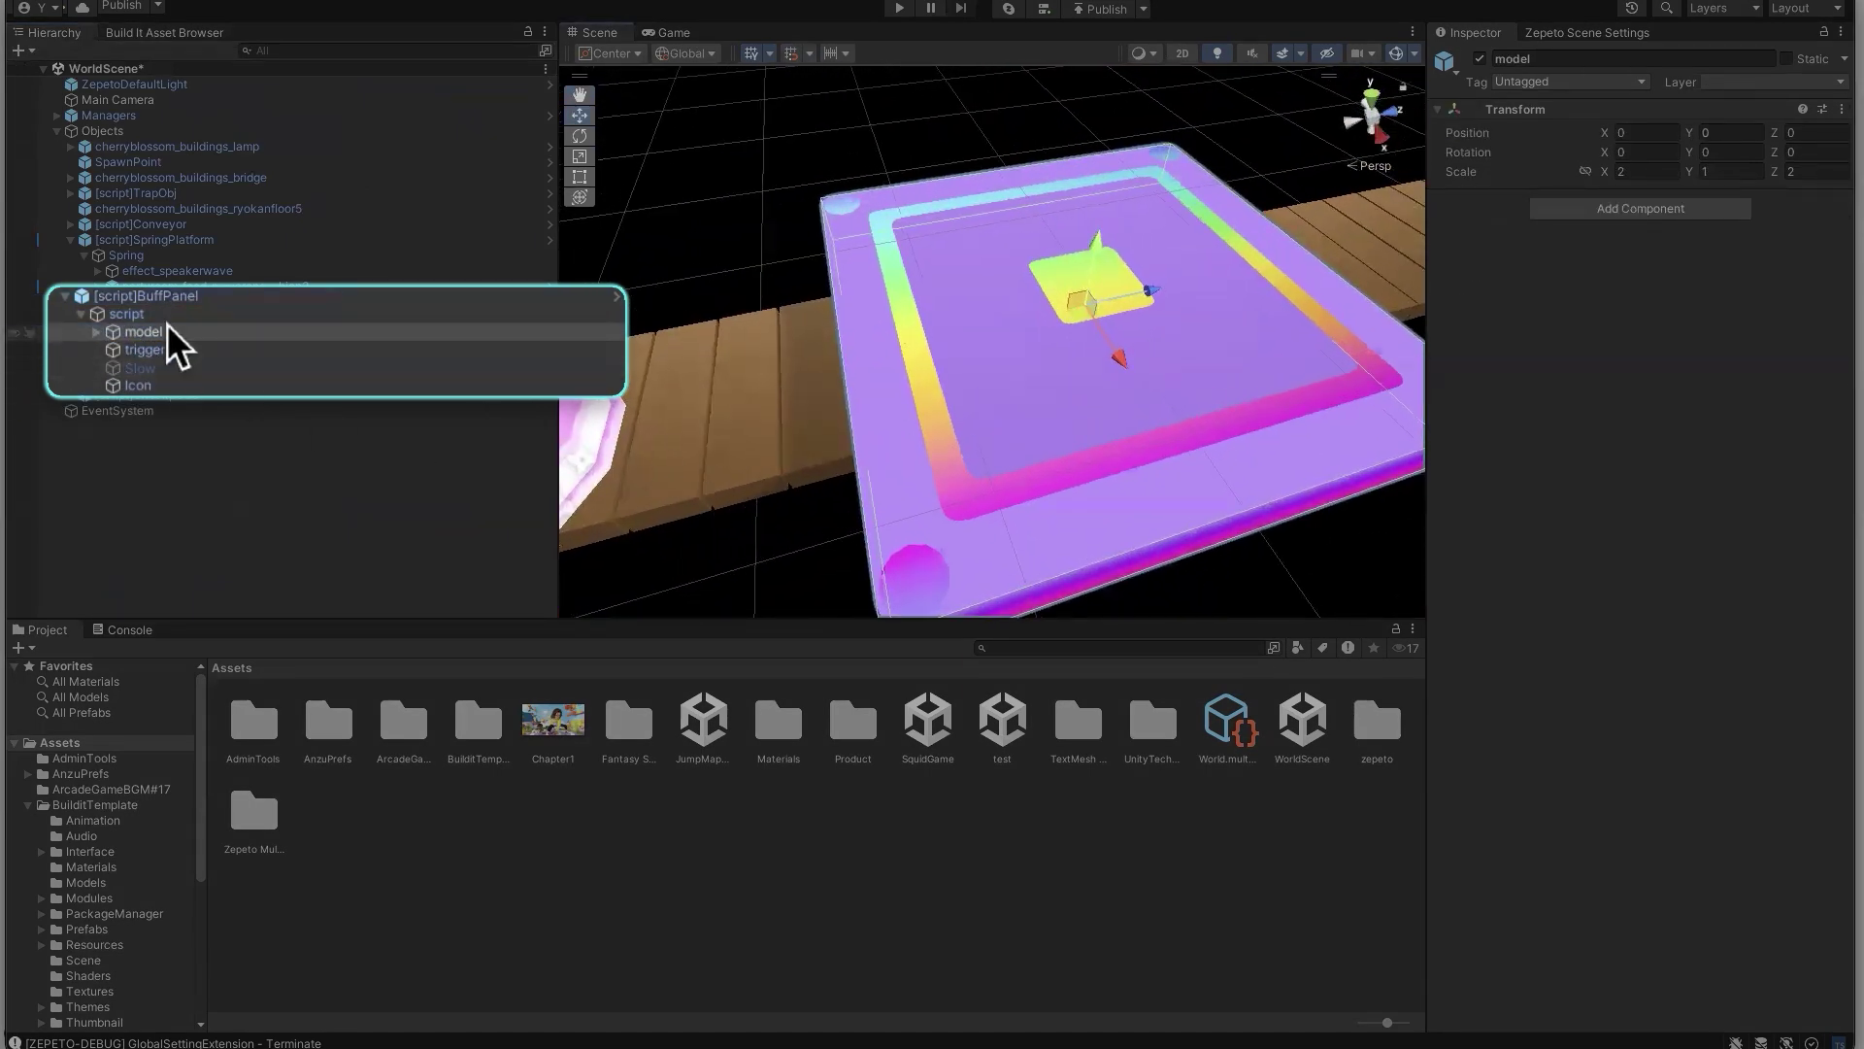
pyautogui.click(167, 331)
pyautogui.scroll(-3, 796, 510)
pyautogui.keyDown('alt'); pyautogui.moveTo(796, 509); pyautogui.dragTo(961, 465); pyautogui.keyUp('alt')
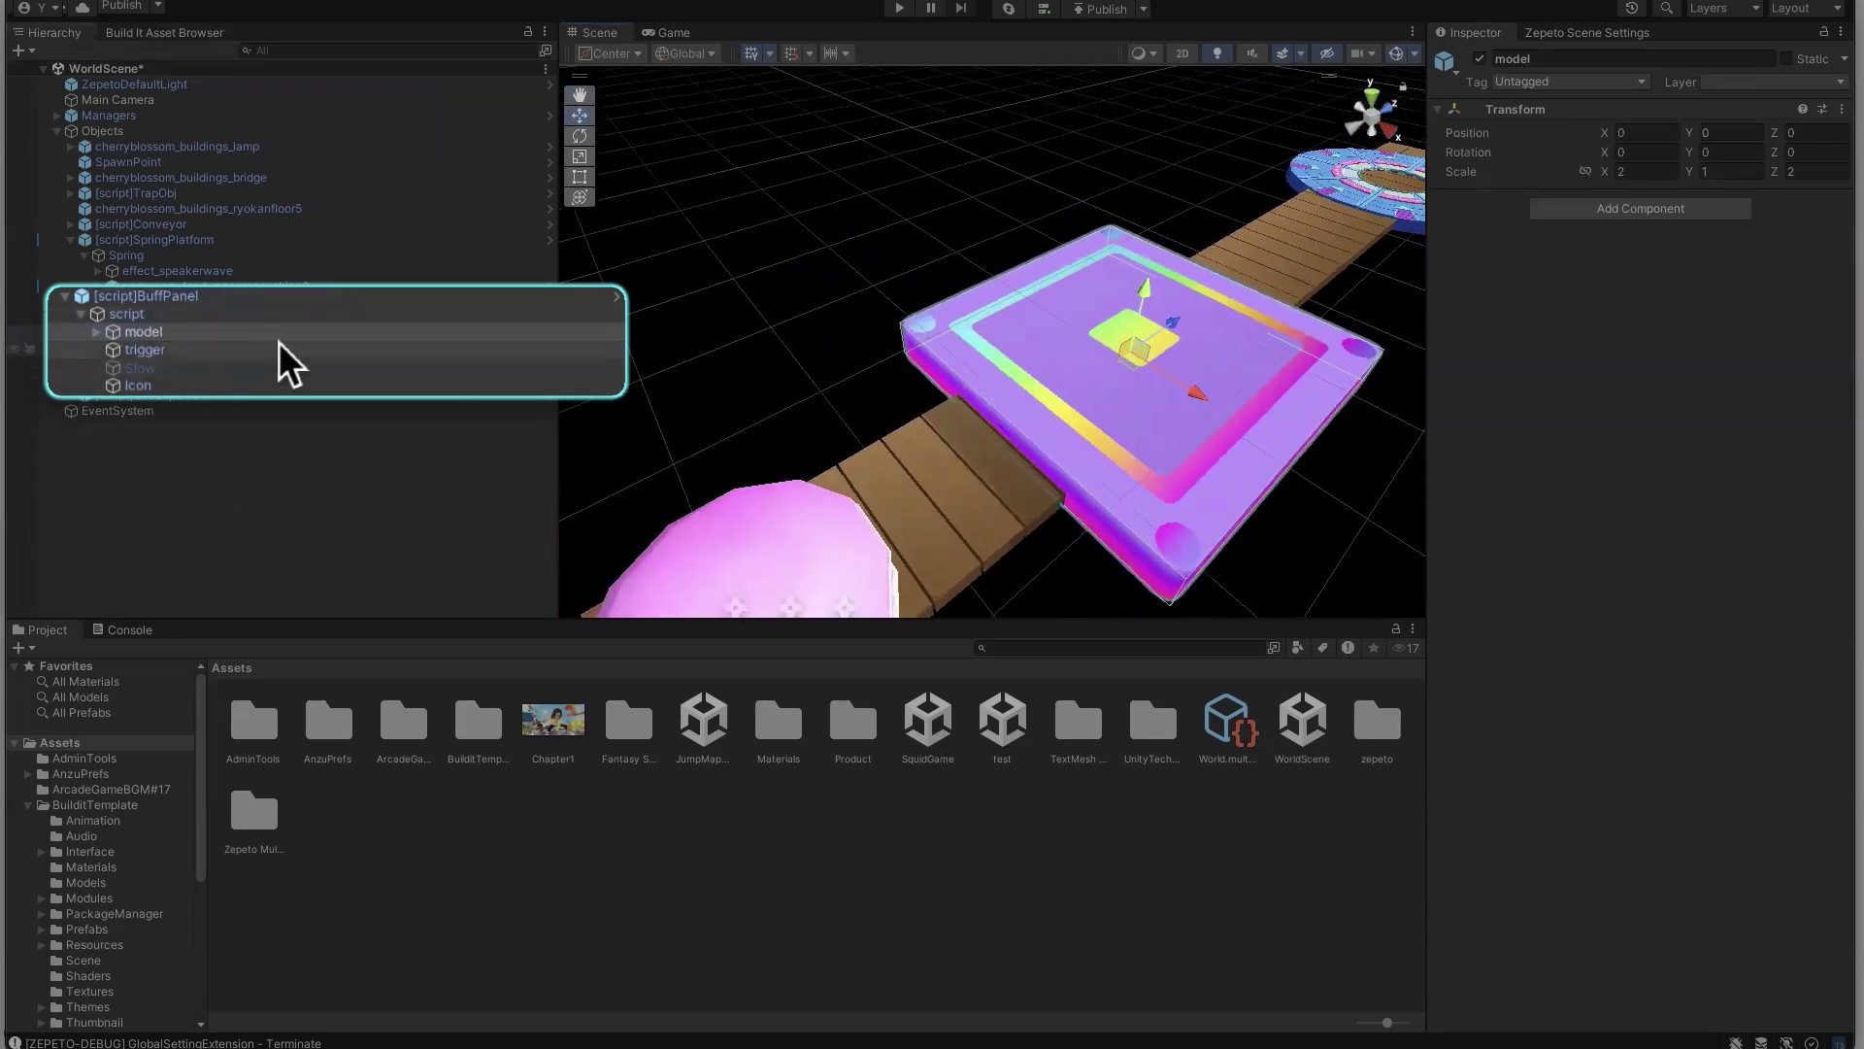
# Examine the components of the buff panel's trigger, Icon and script child objects and the panel's own BuffPlatform settings
pyautogui.click(208, 396)
pyautogui.keyDown('alt'); pyautogui.moveTo(721, 348); pyautogui.dragTo(812, 283); pyautogui.keyUp('alt')
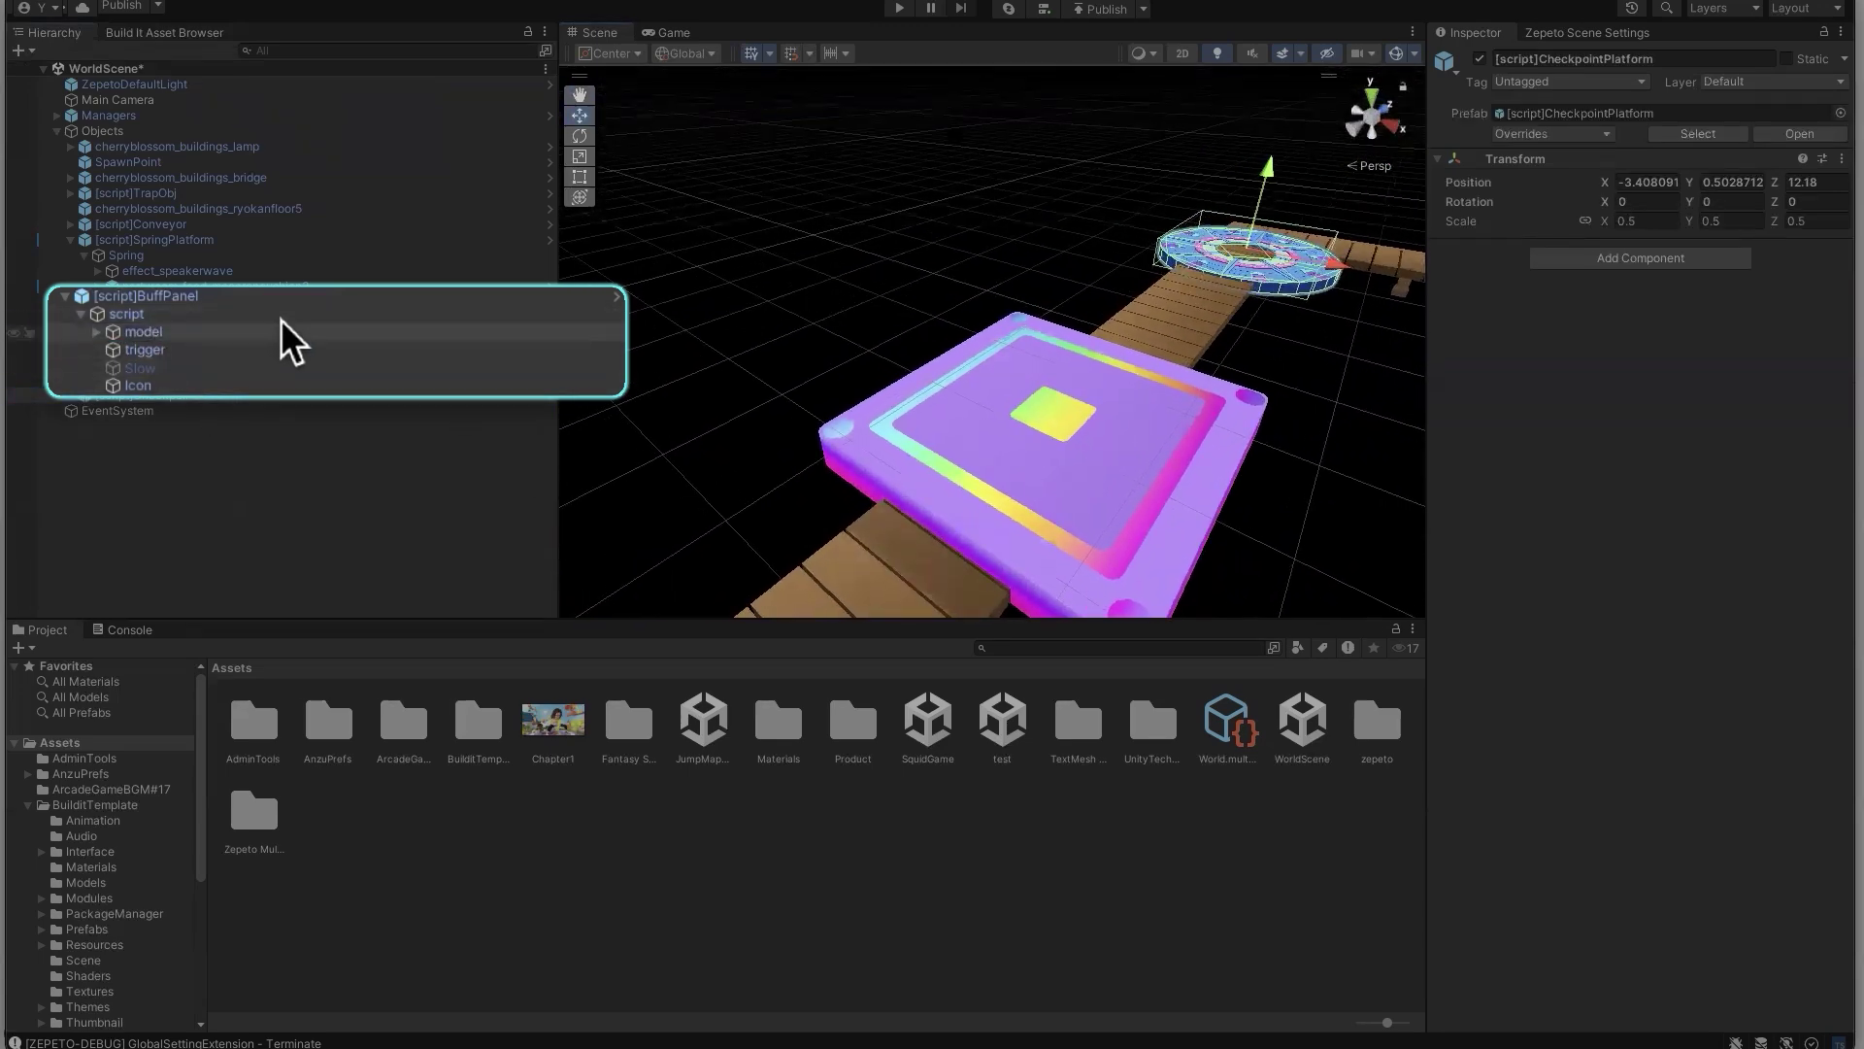
pyautogui.click(258, 345)
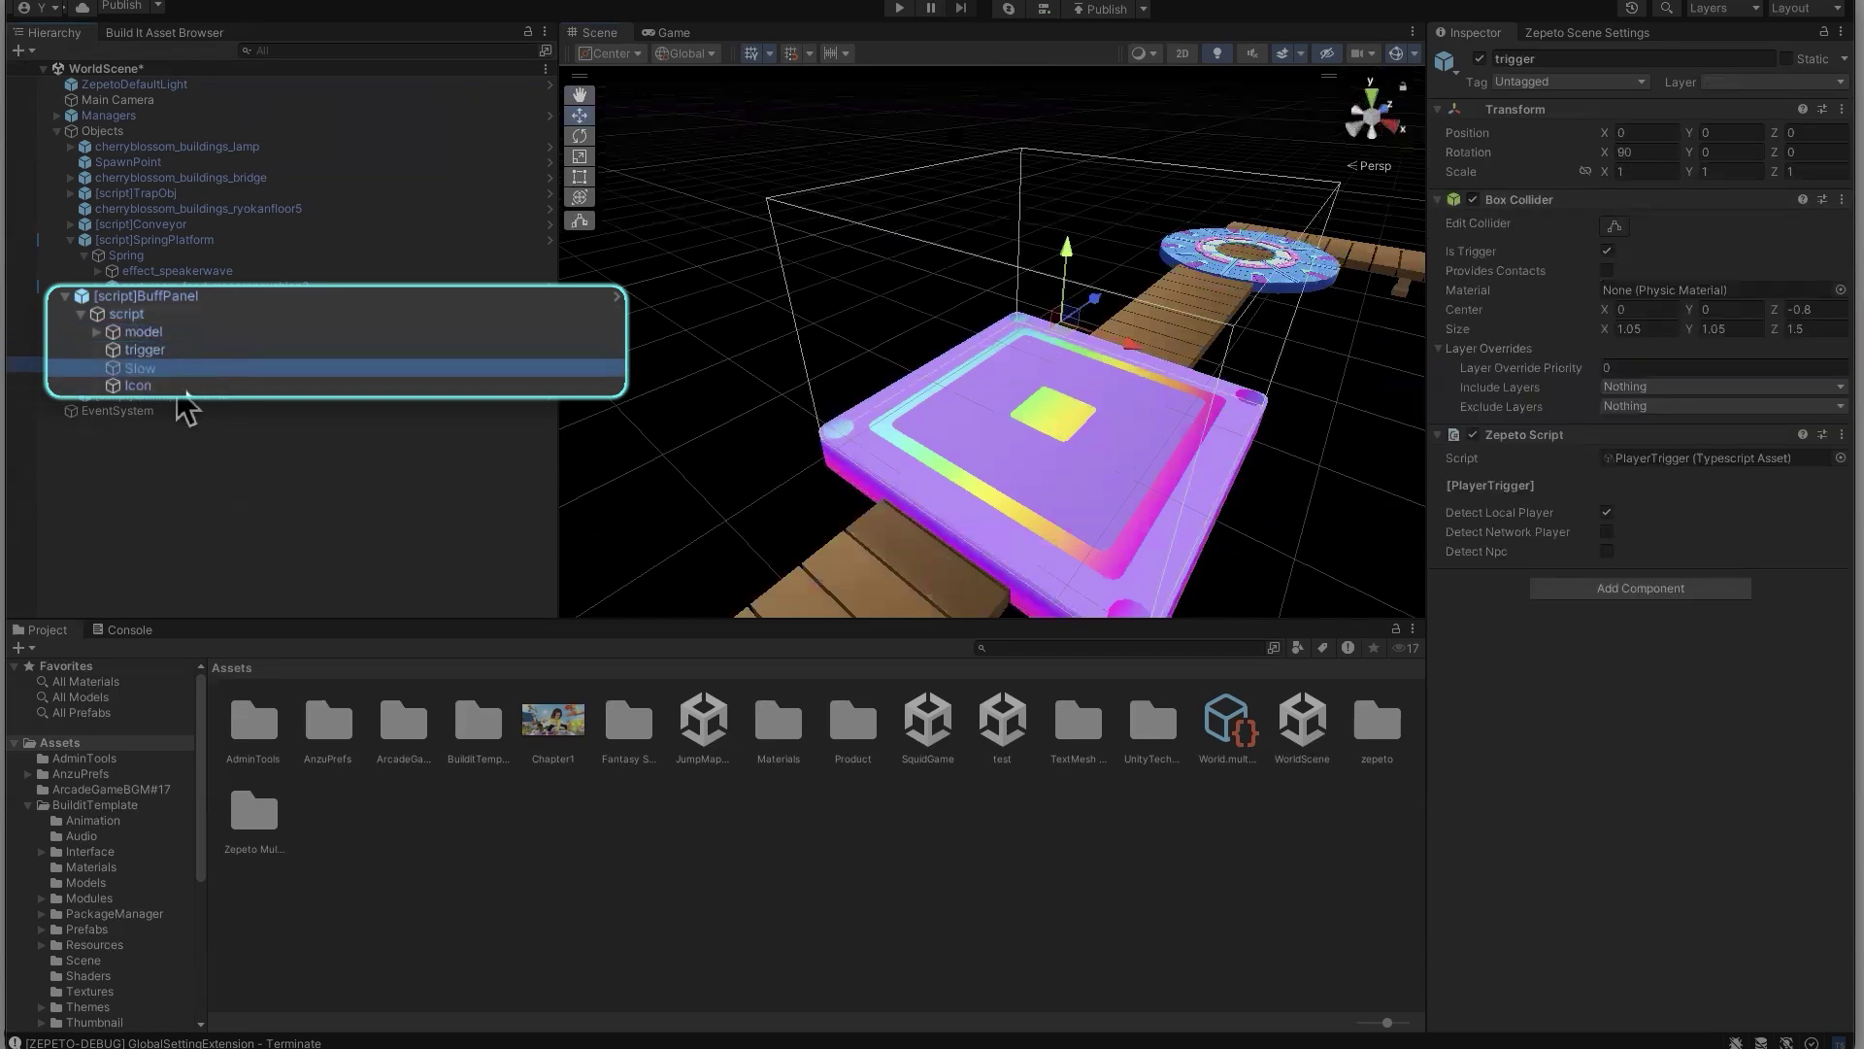
pyautogui.click(204, 385)
pyautogui.click(202, 346)
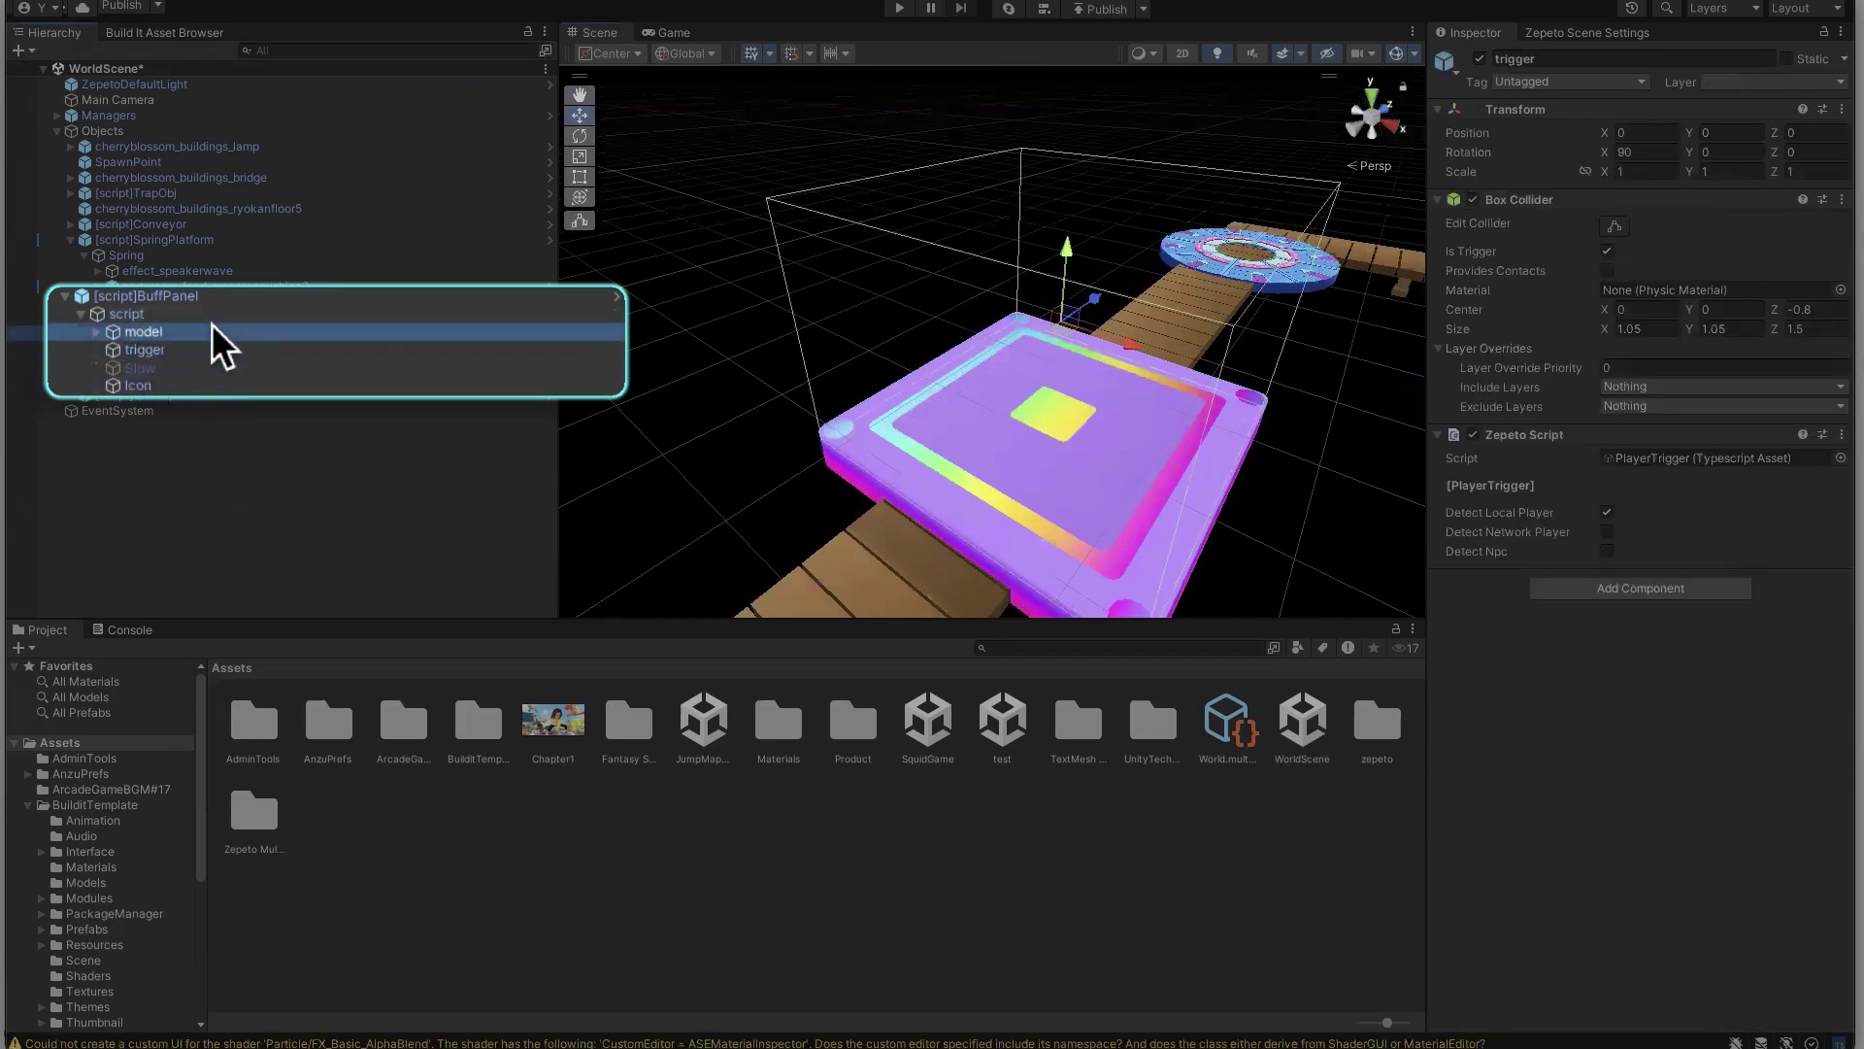
pyautogui.click(213, 315)
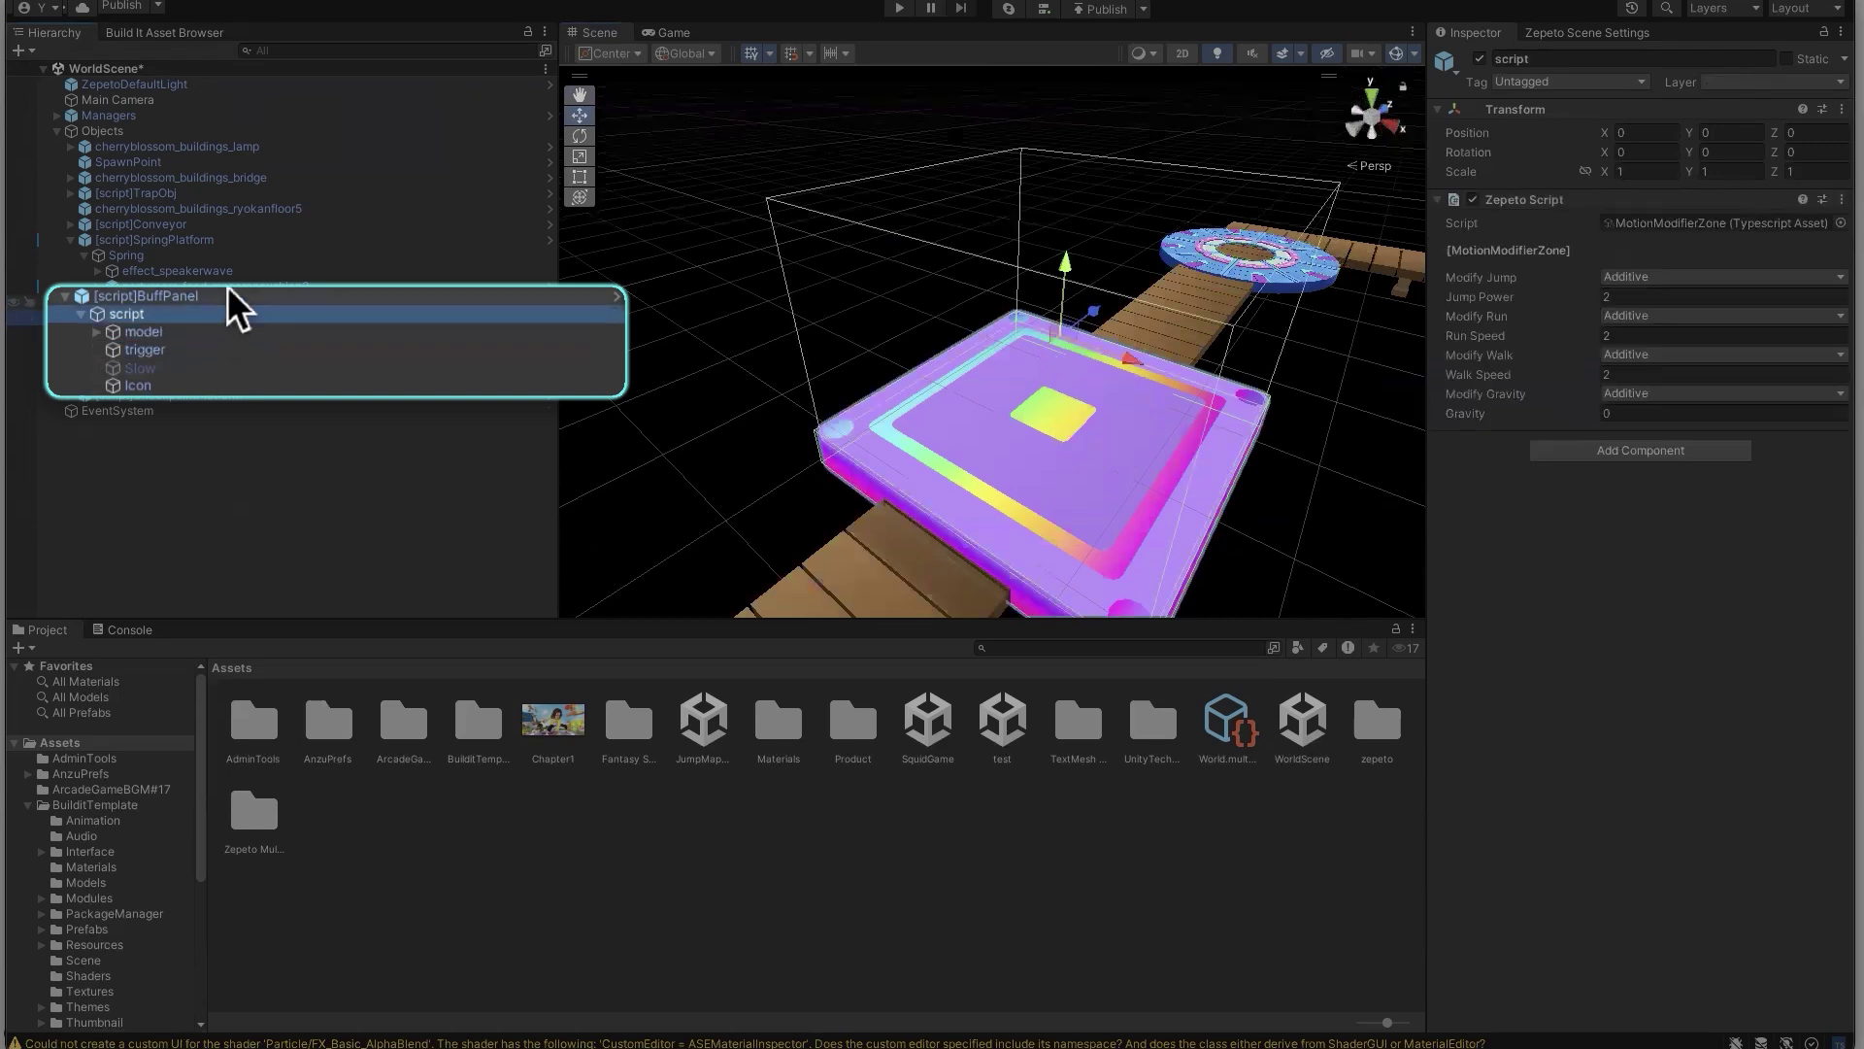
pyautogui.click(209, 395)
pyautogui.doubleClick(322, 301)
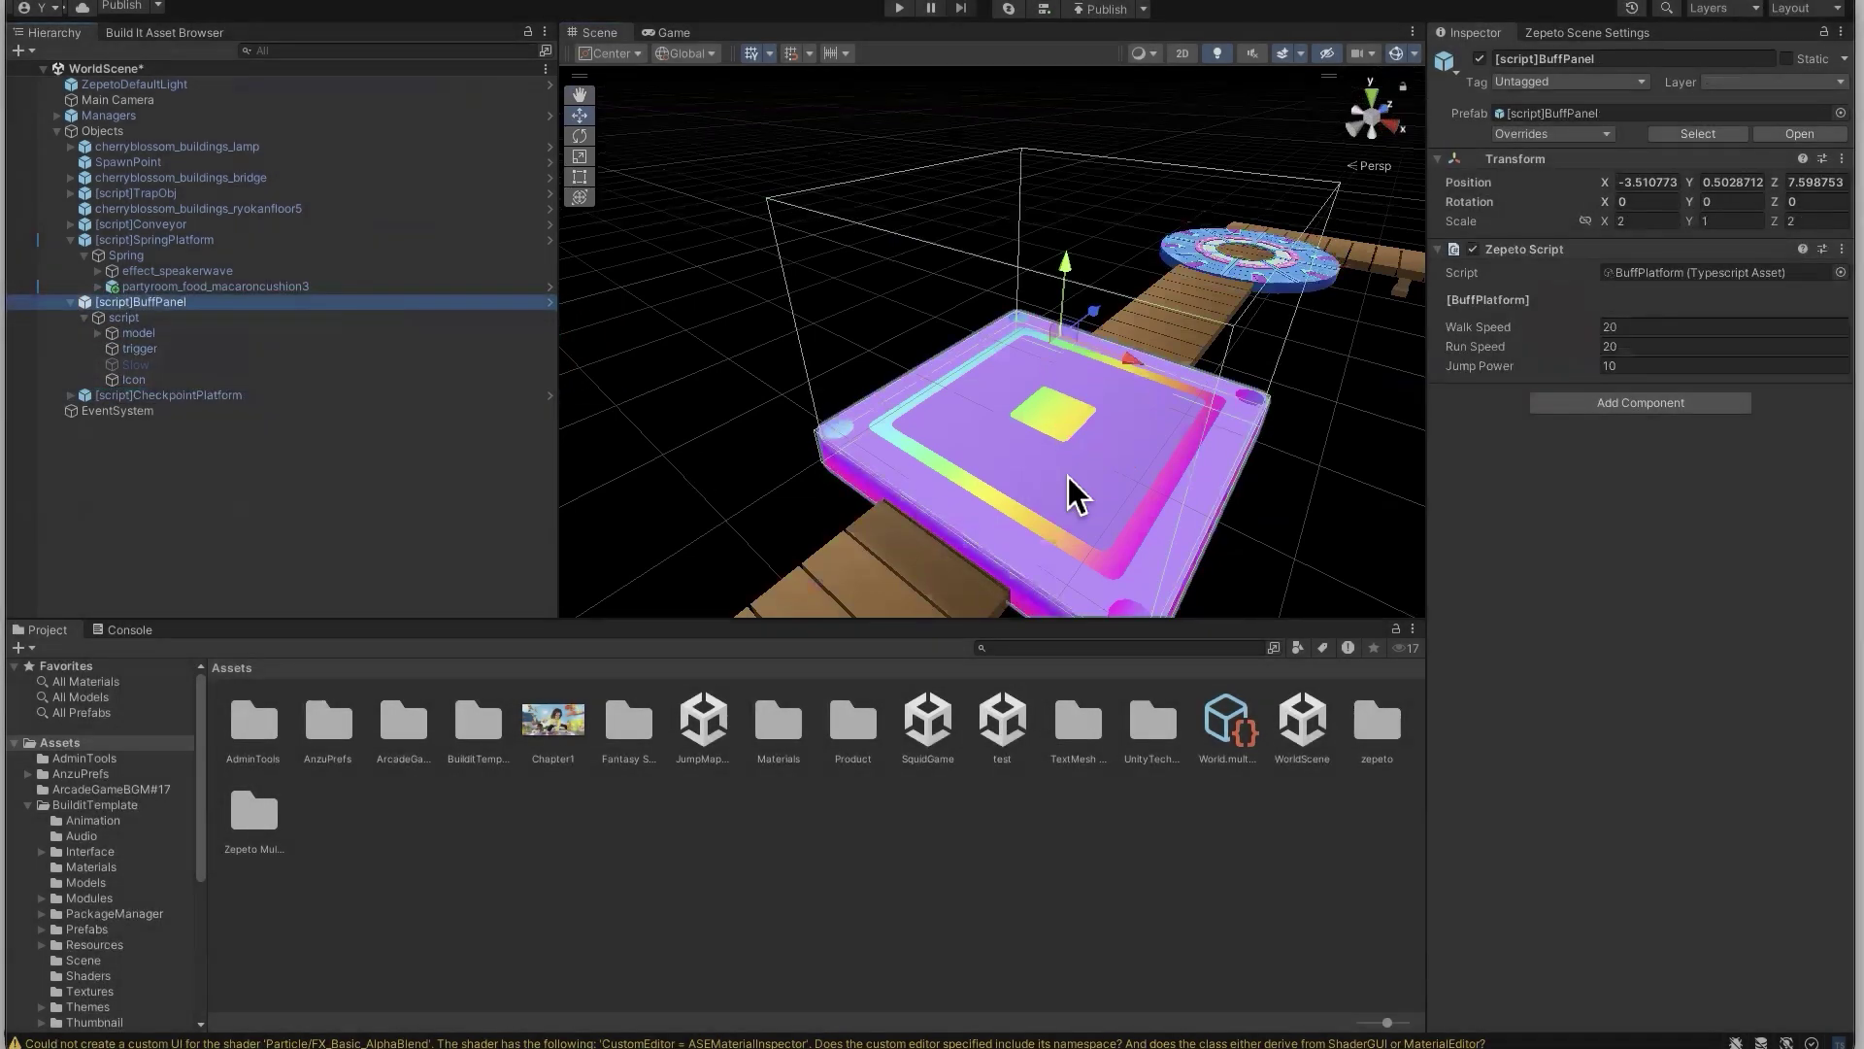
# Set the buff panel's Walk Speed and Run Speed to 10 and its Jump Power to 1
pyautogui.keyDown('alt'); pyautogui.moveTo(1073, 492); pyautogui.dragTo(1040, 362); pyautogui.keyUp('alt')
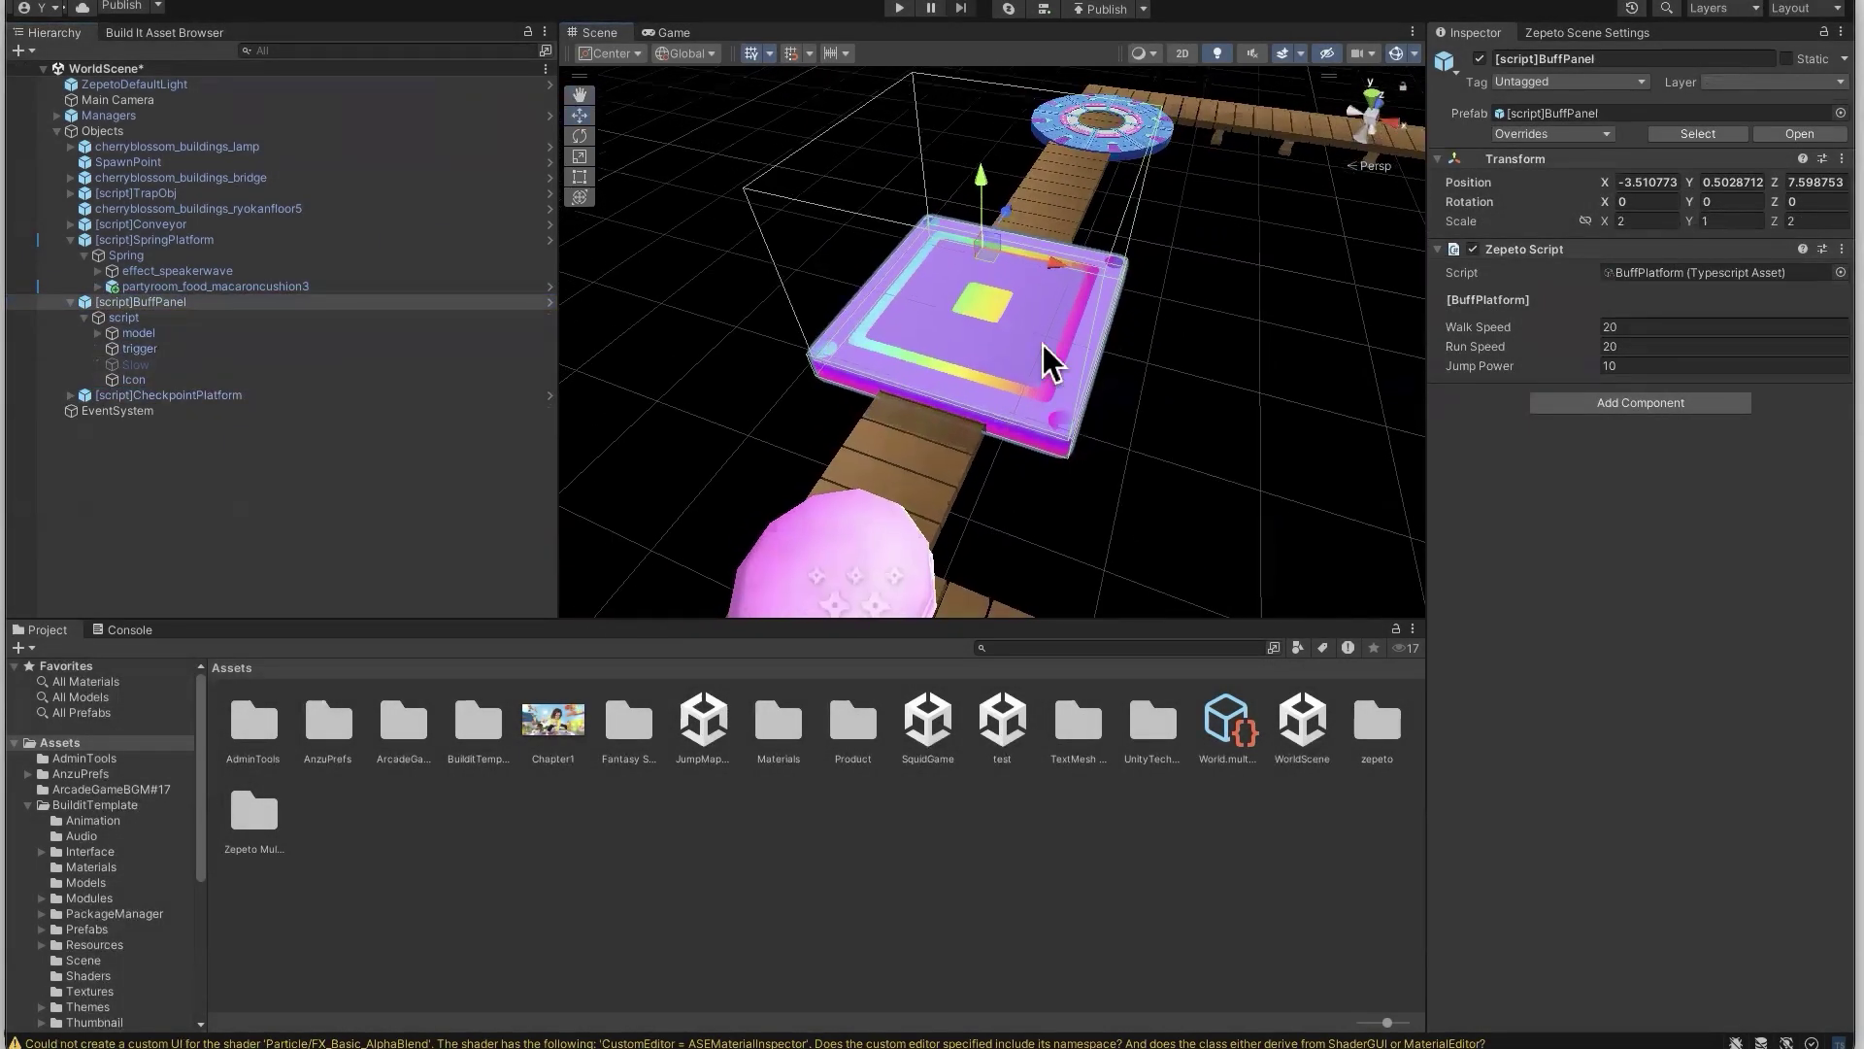
pyautogui.click(255, 301)
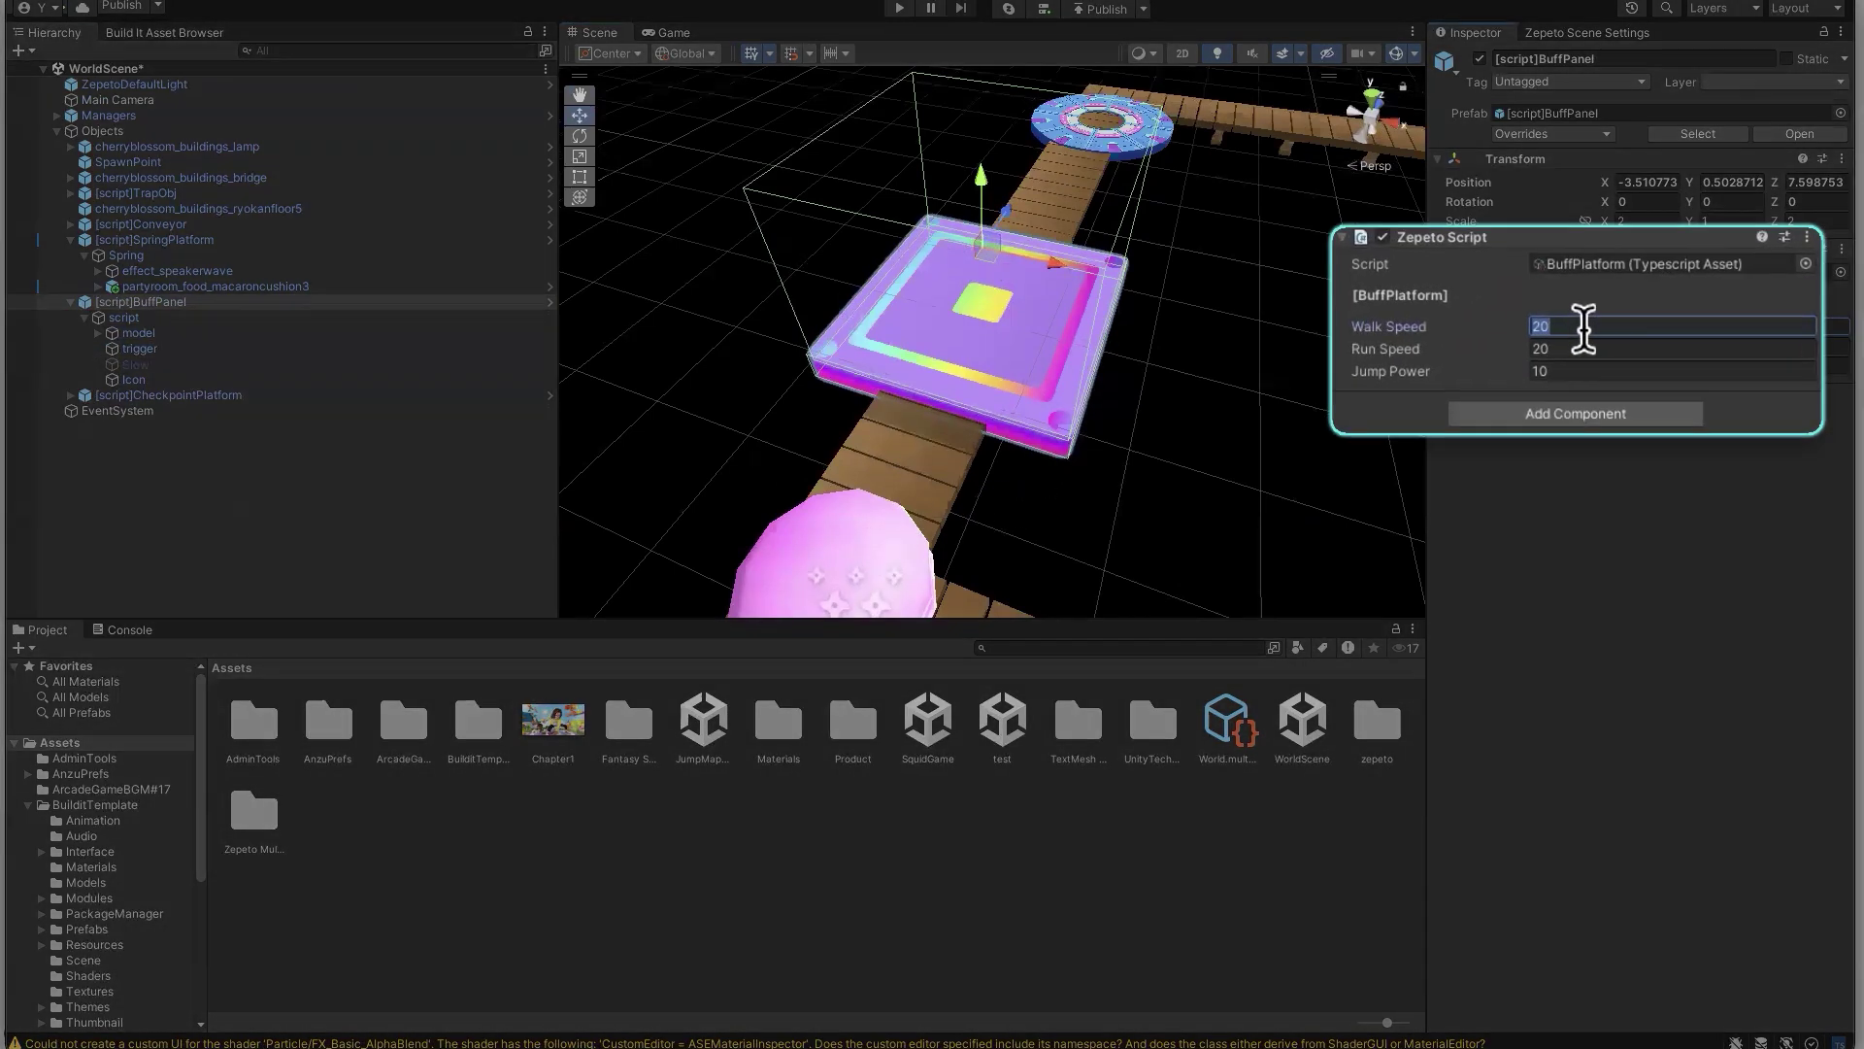
pyautogui.click(1658, 346)
pyautogui.click(1603, 371)
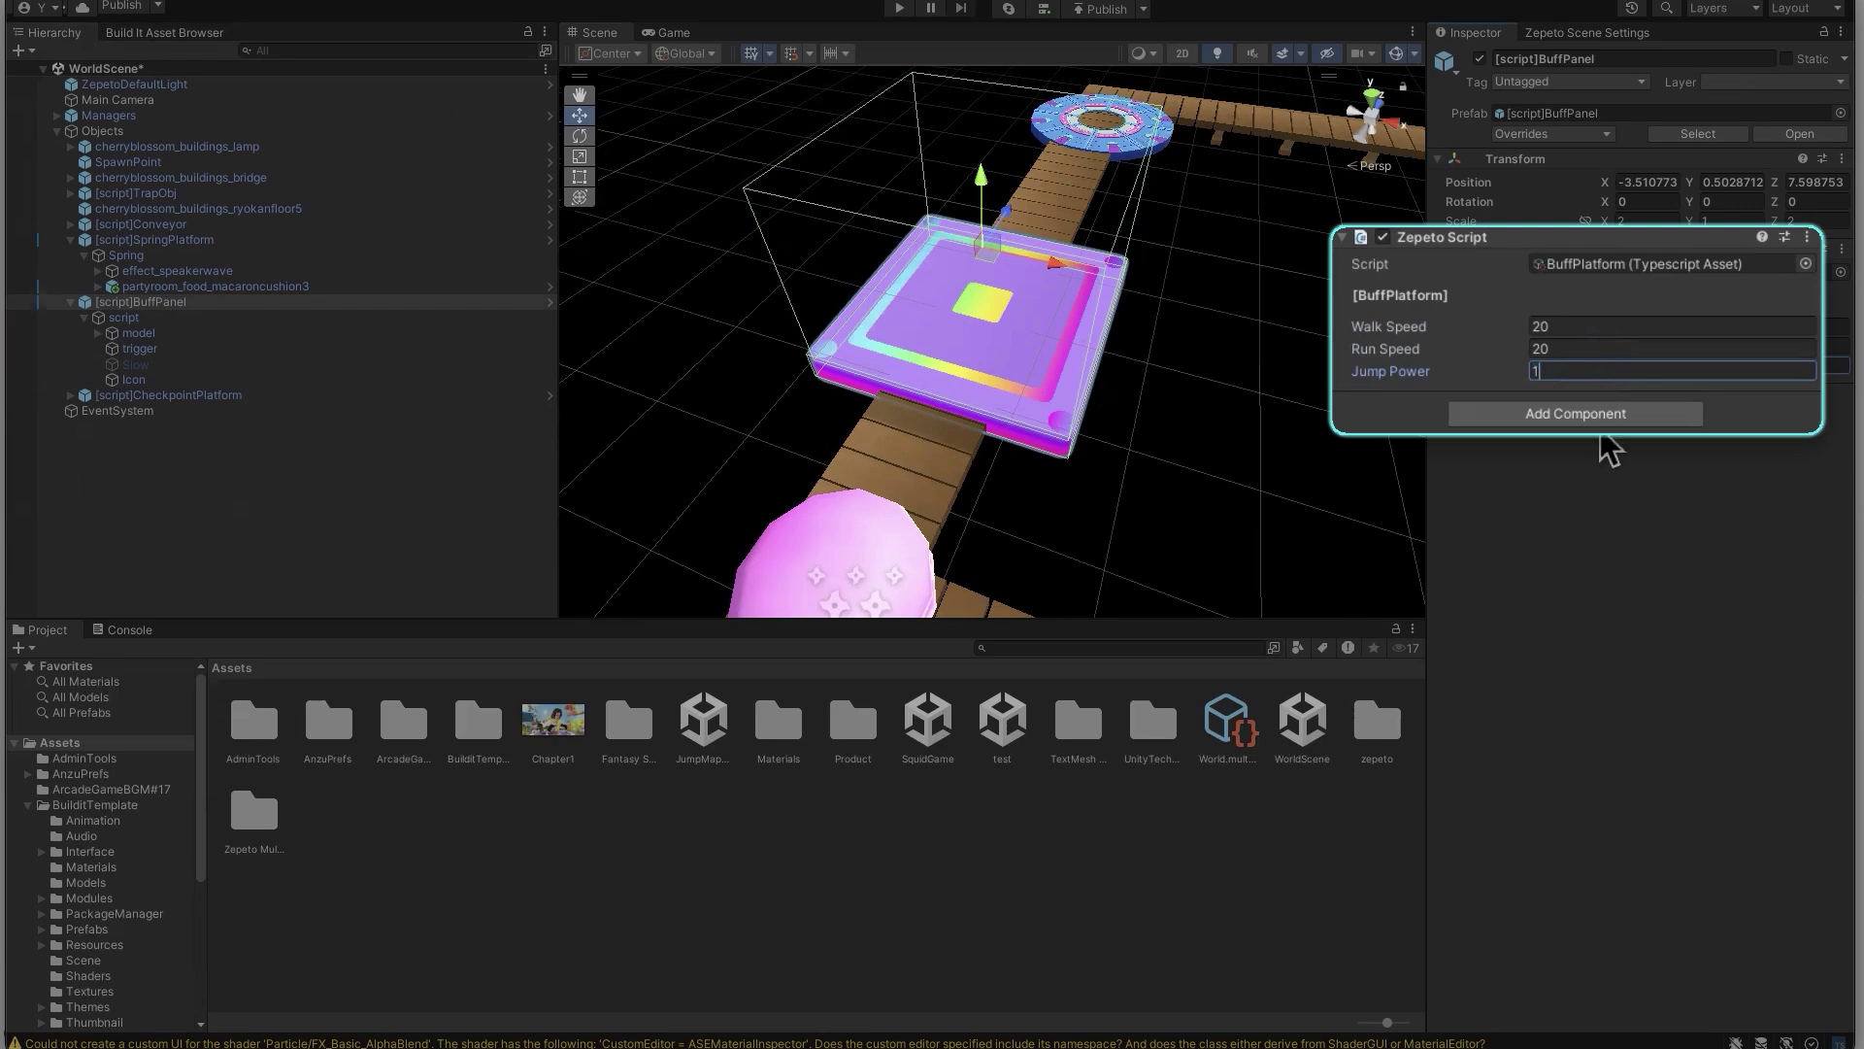
pyautogui.click(1653, 346)
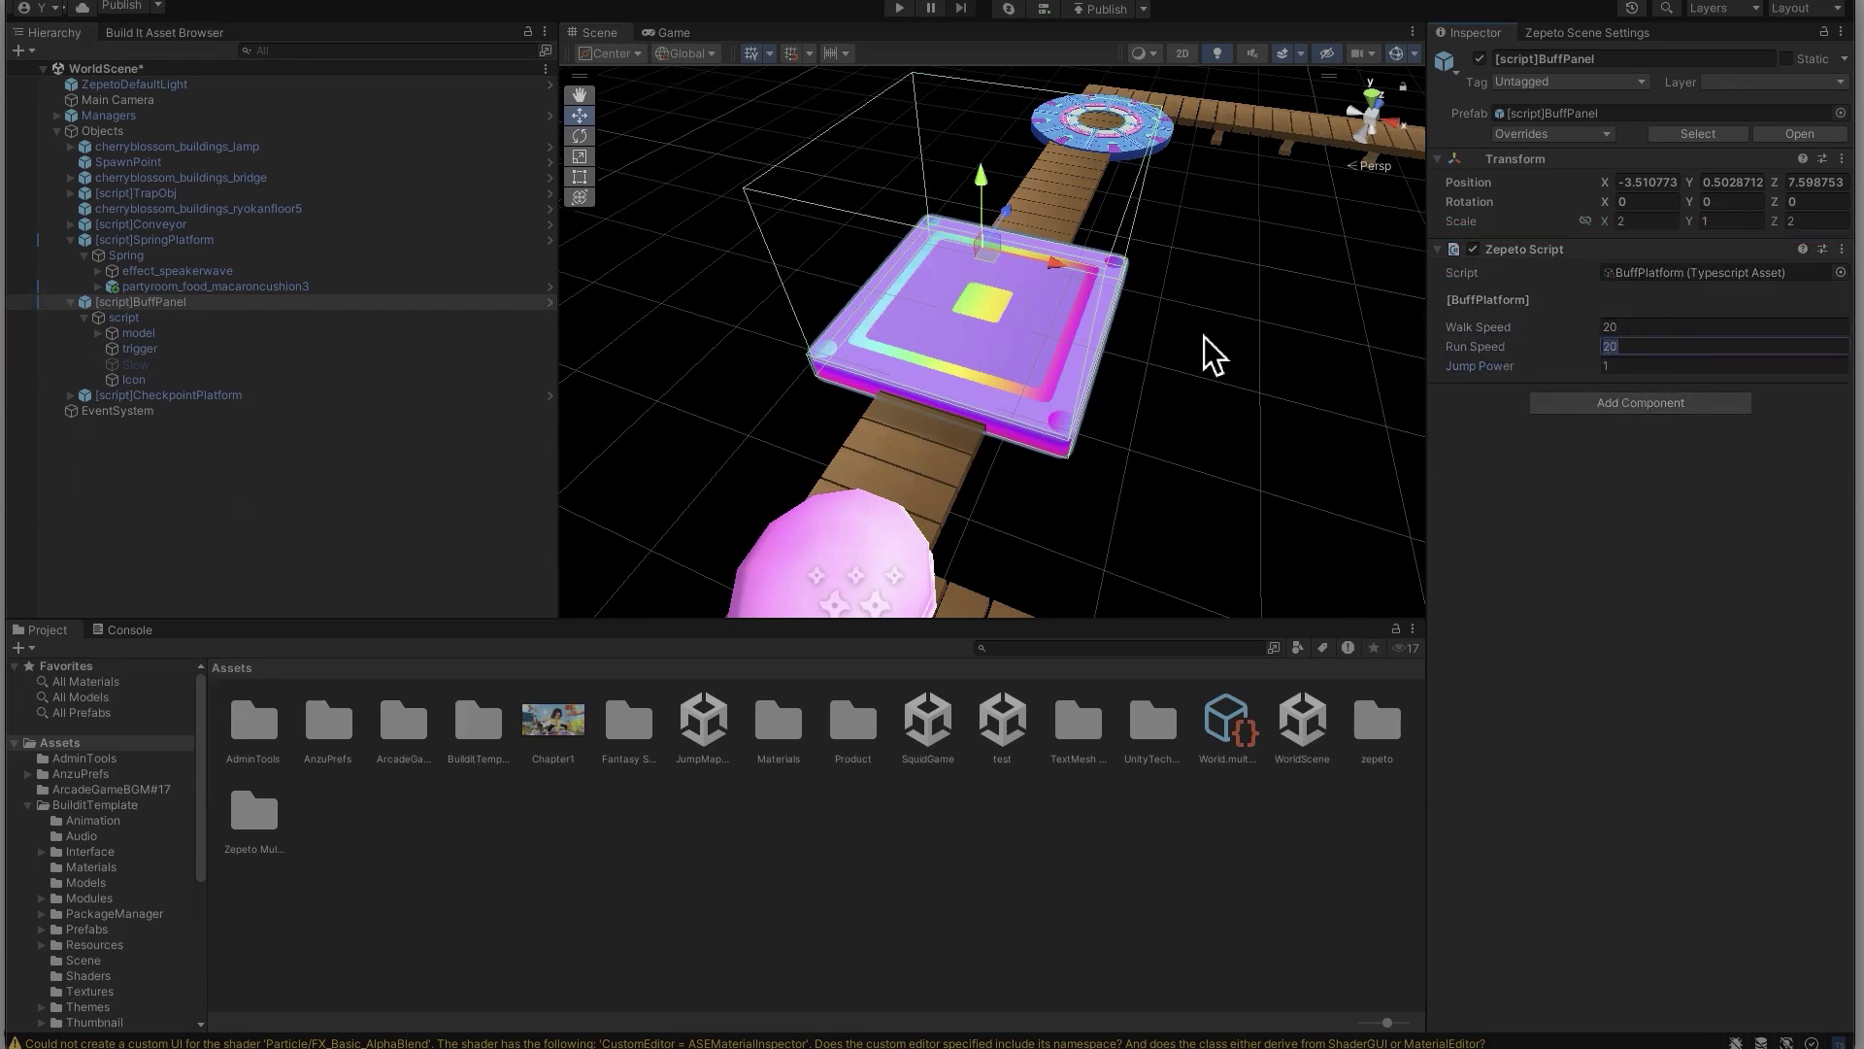
pyautogui.moveTo(1206, 352); pyautogui.dragTo(1229, 454, button='right')
pyautogui.click(1192, 454)
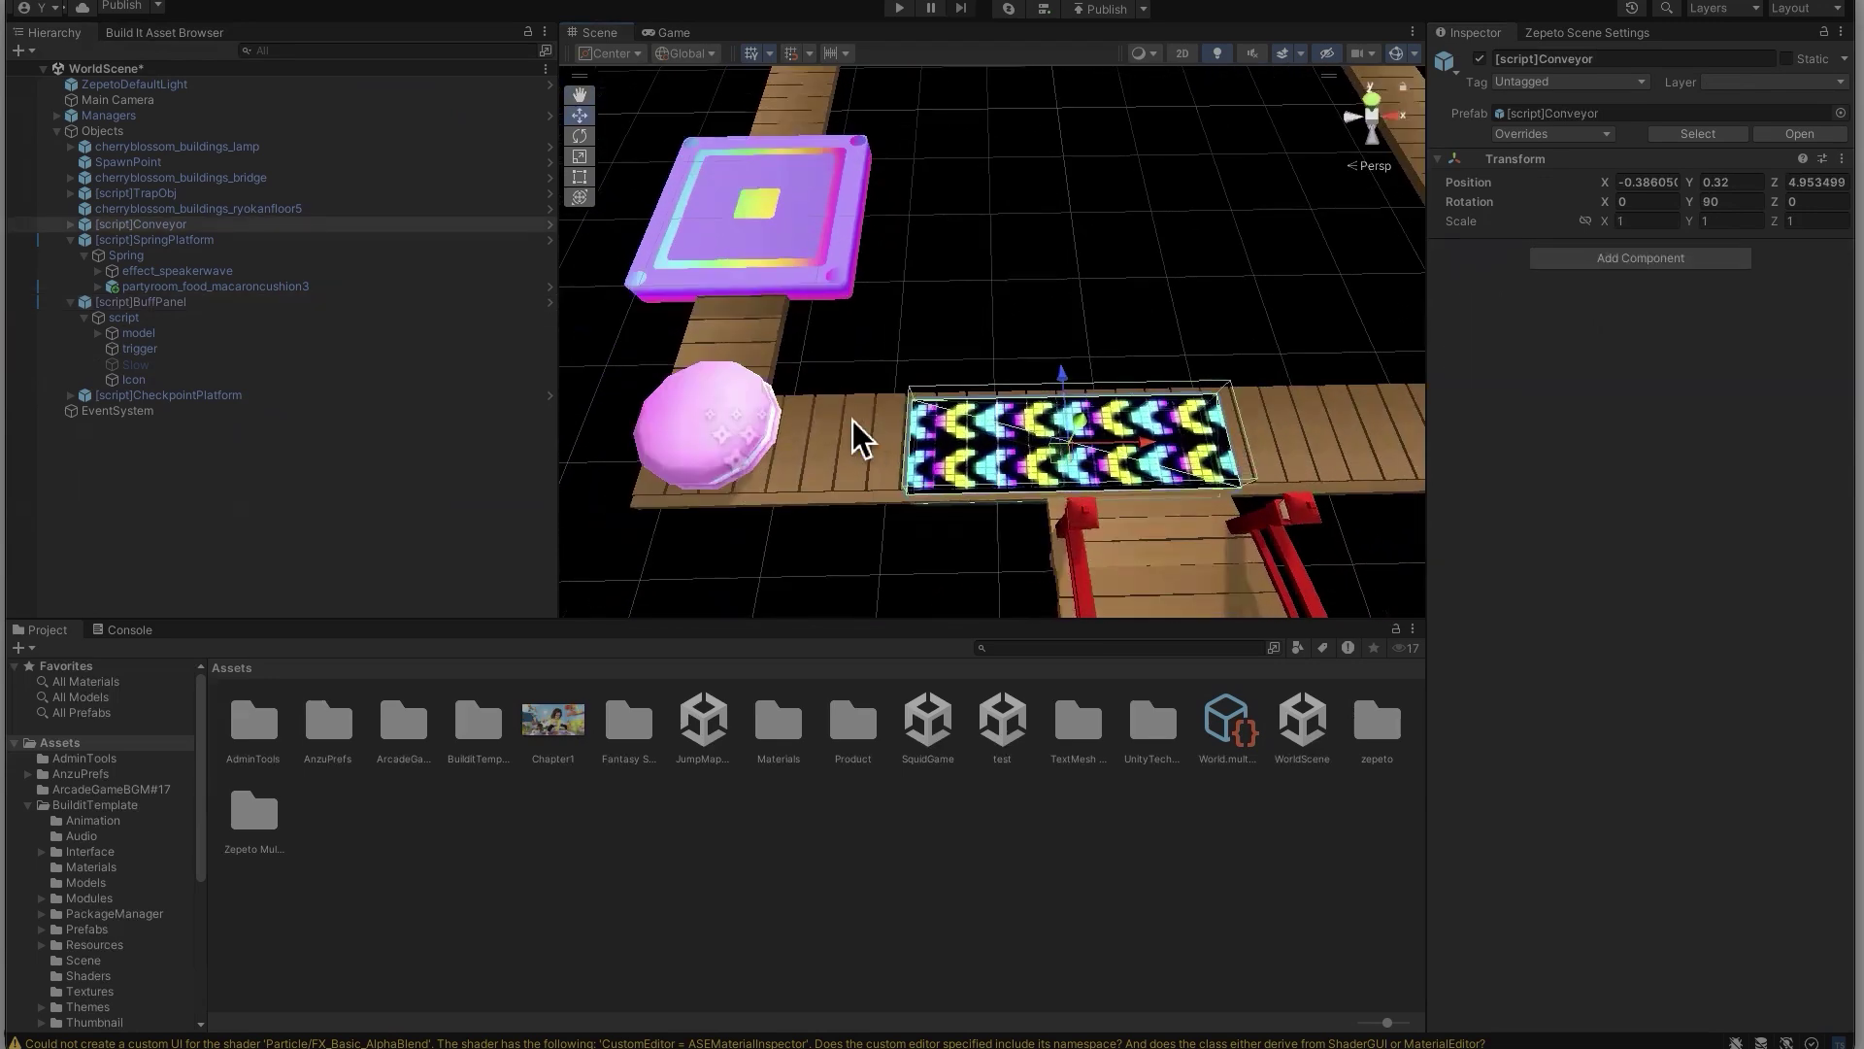
pyautogui.moveTo(863, 439); pyautogui.dragTo(749, 237, button='right')
pyautogui.click(1003, 395)
pyautogui.moveTo(1003, 395); pyautogui.dragTo(1106, 452, button='right')
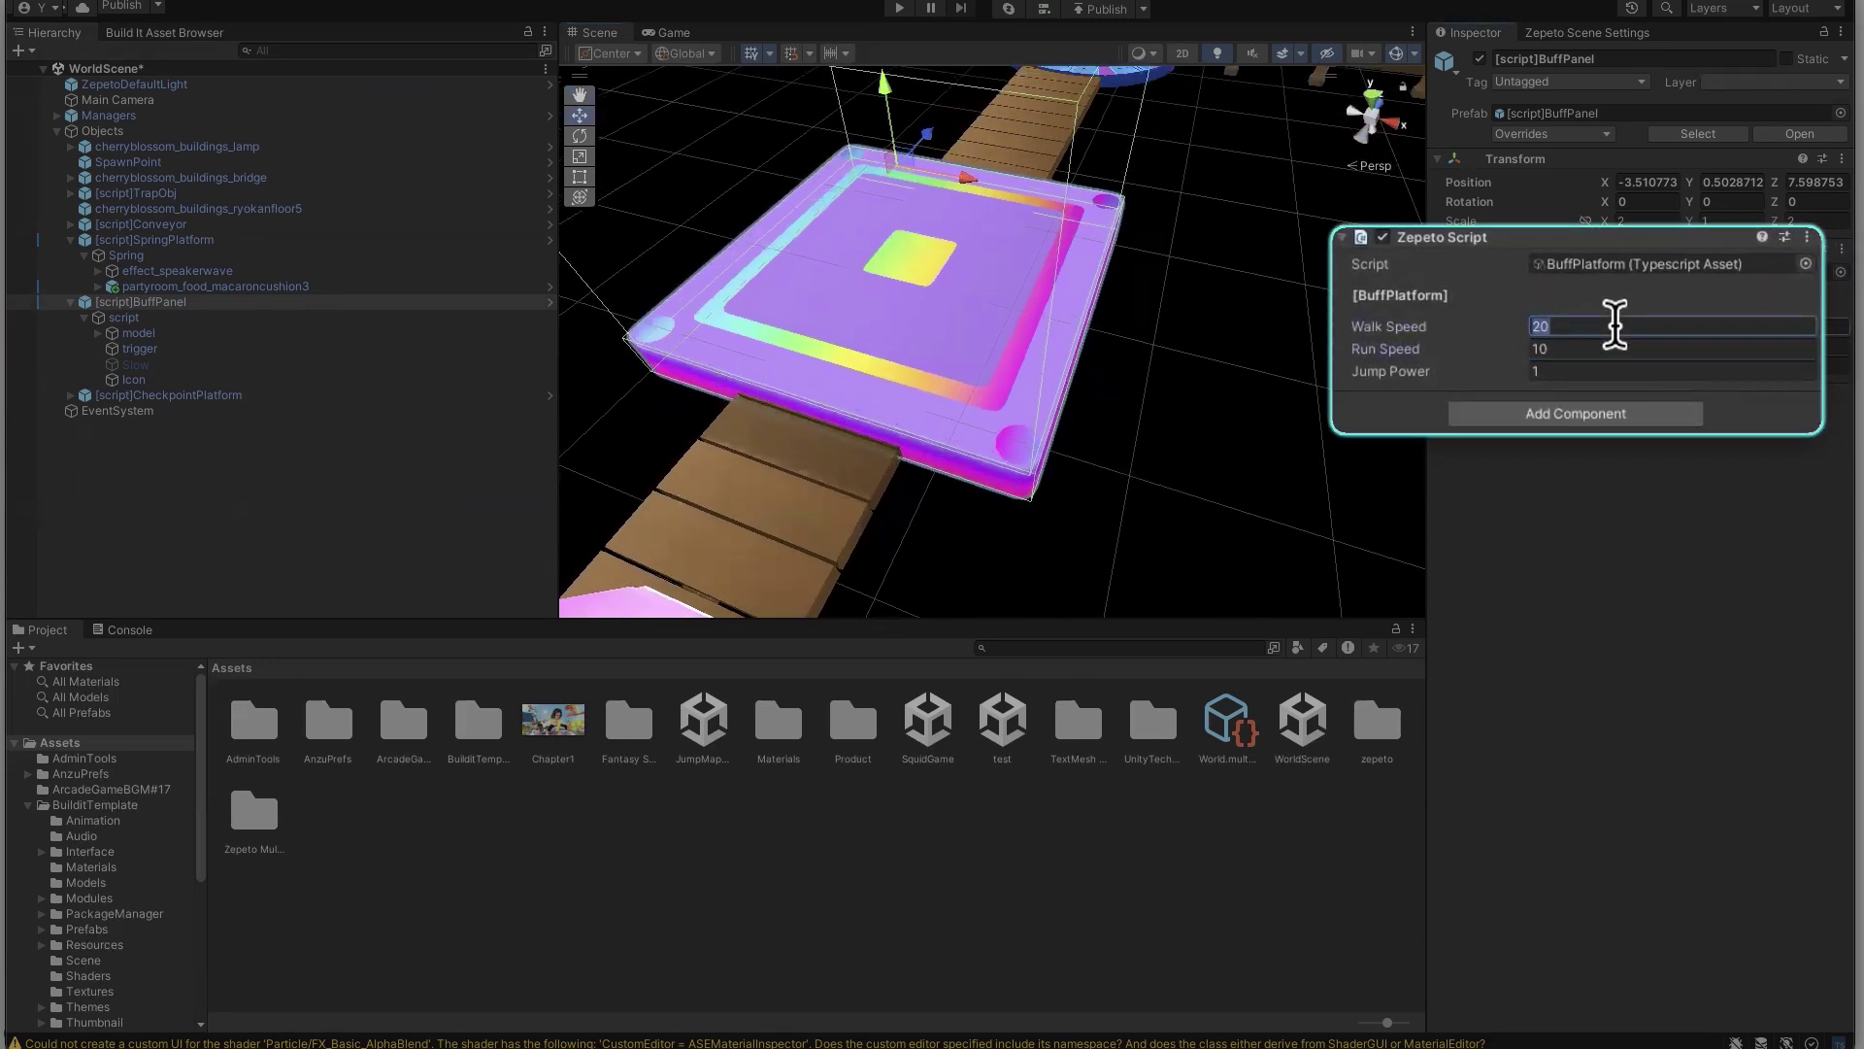
pyautogui.click(1268, 398)
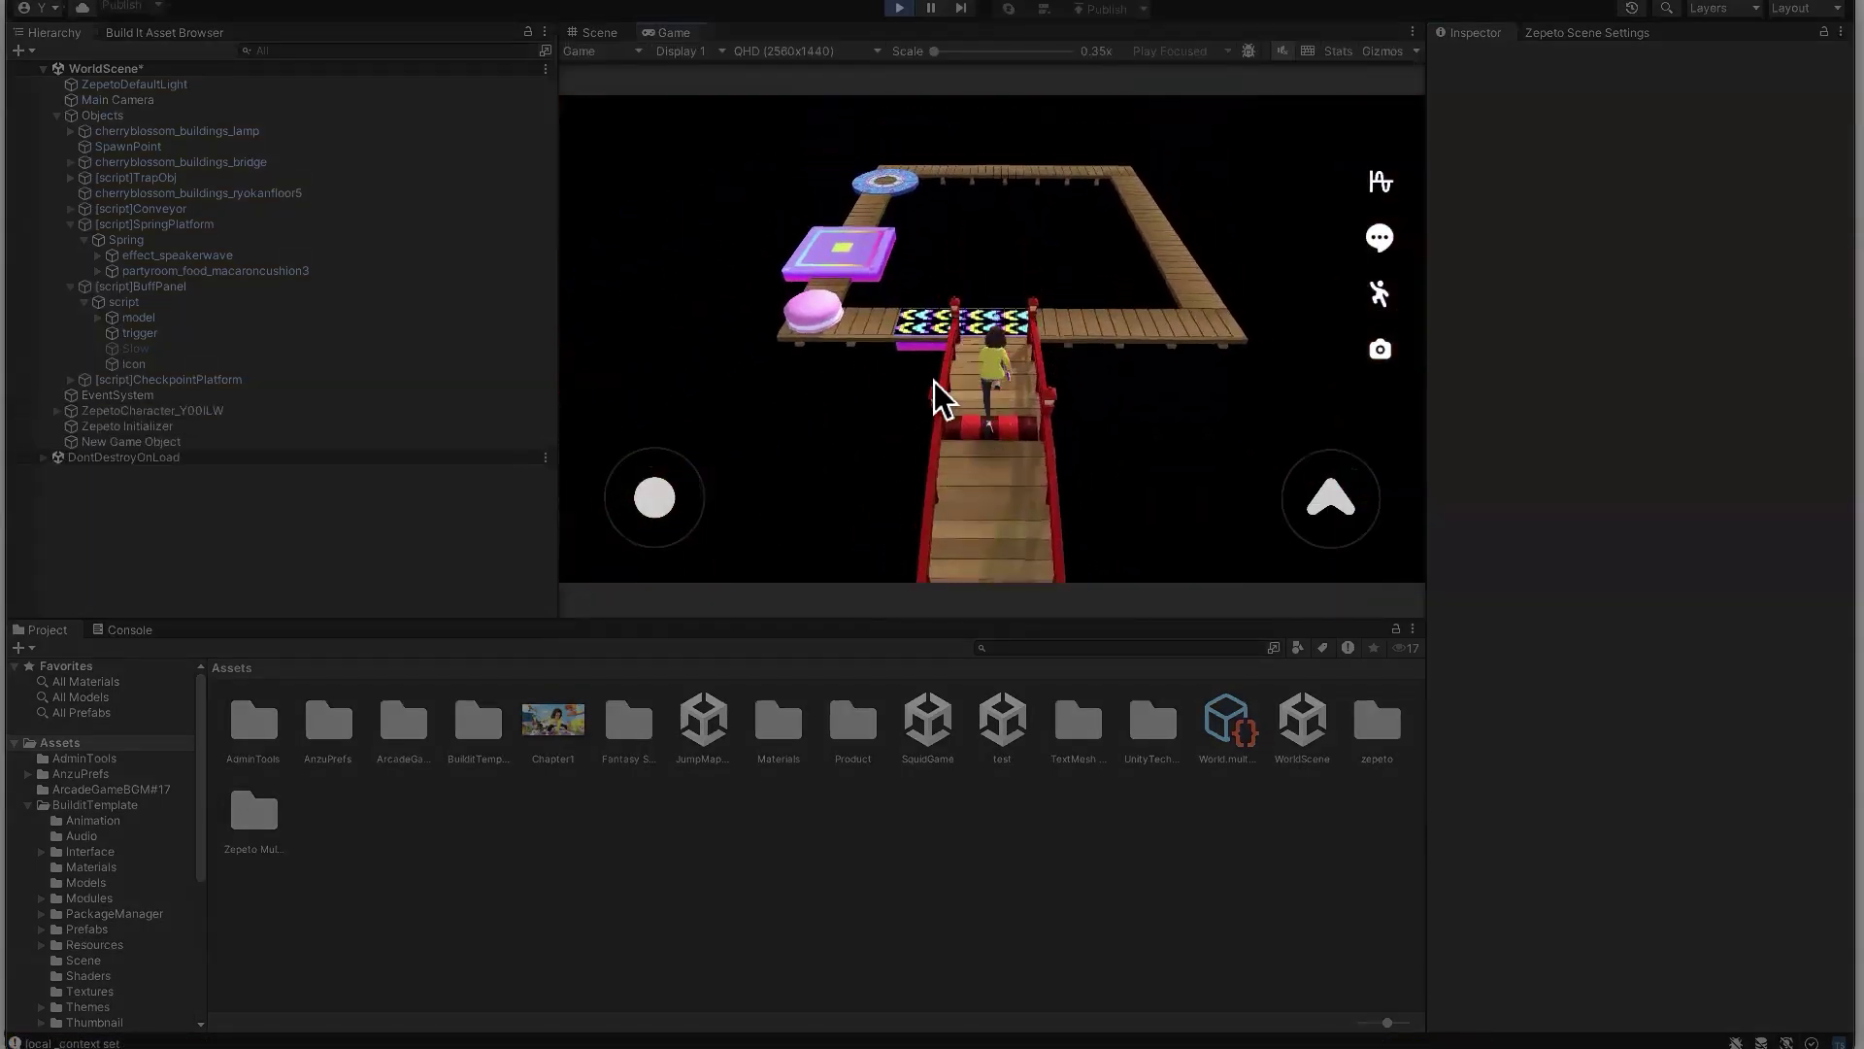
# Playtest the course by moving the character over the bridge, conveyor and buff panel towards the checkpoint platform, and stop play mode
pyautogui.press('w')
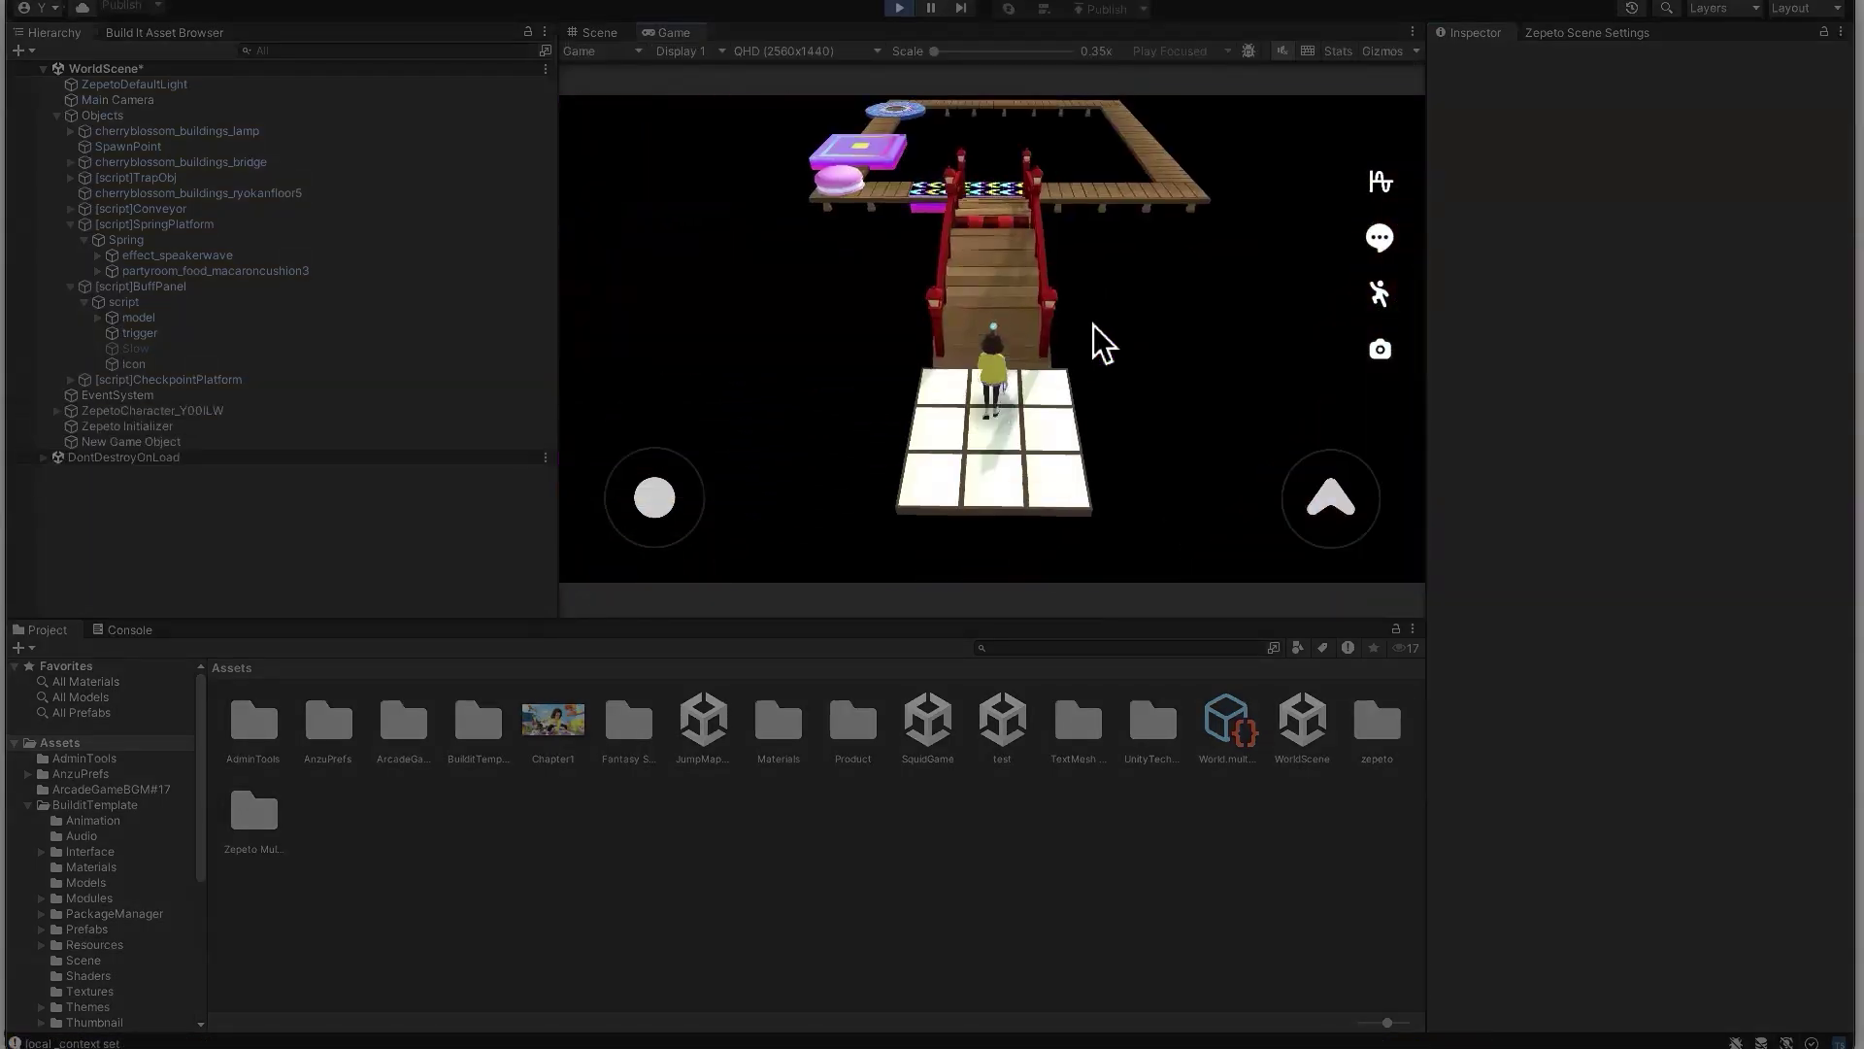
pyautogui.press('w')
pyautogui.press('a')
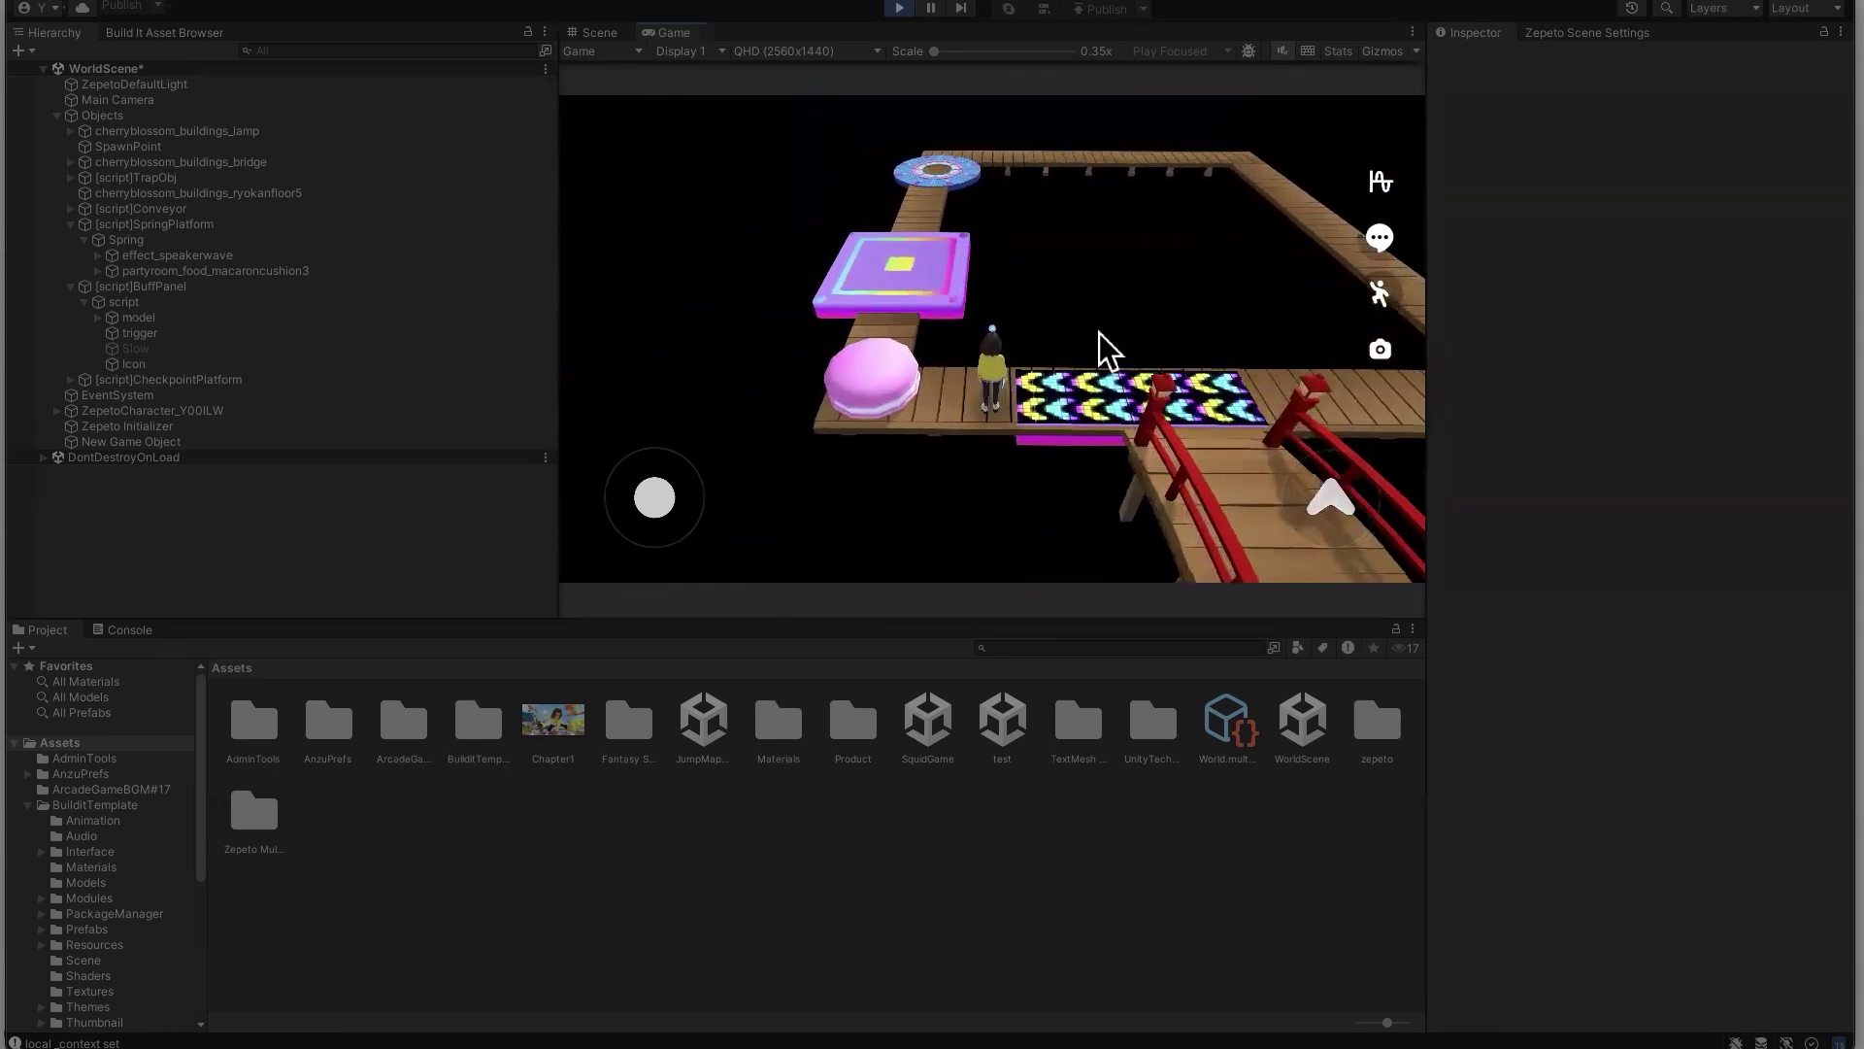
pyautogui.press('a')
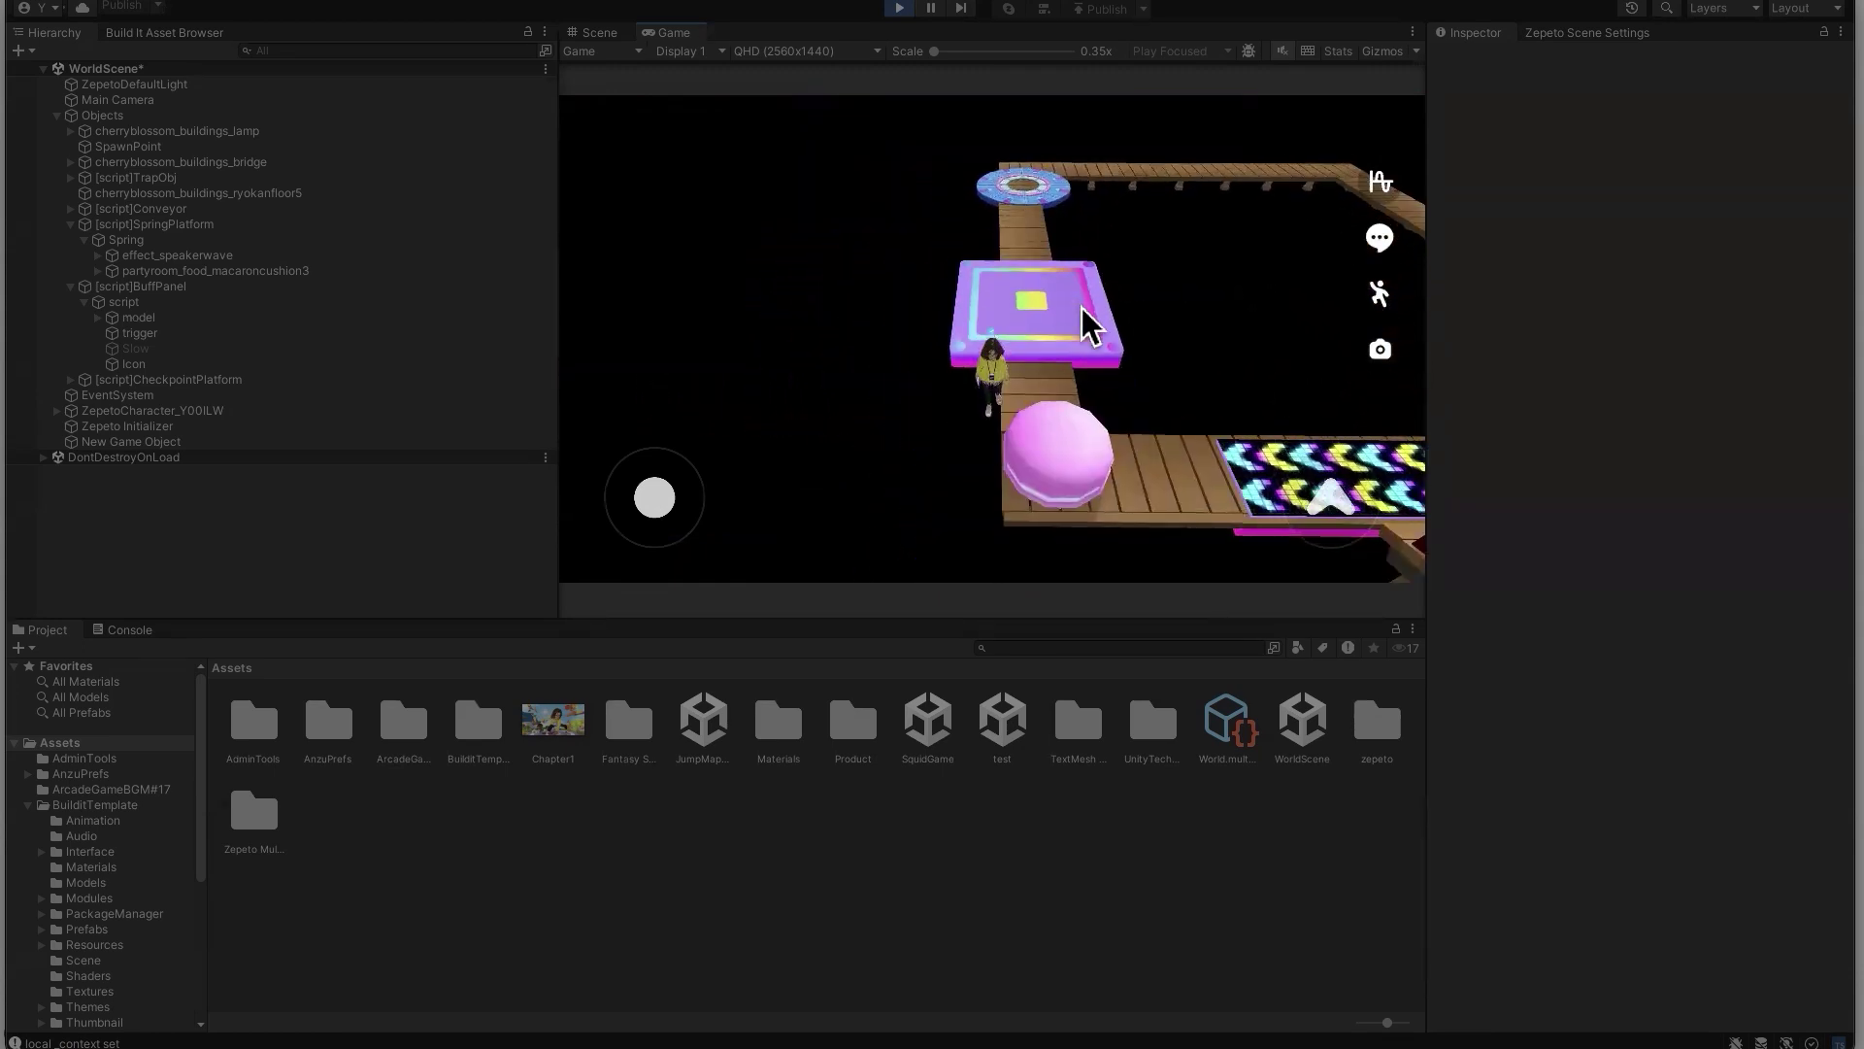
pyautogui.press('w')
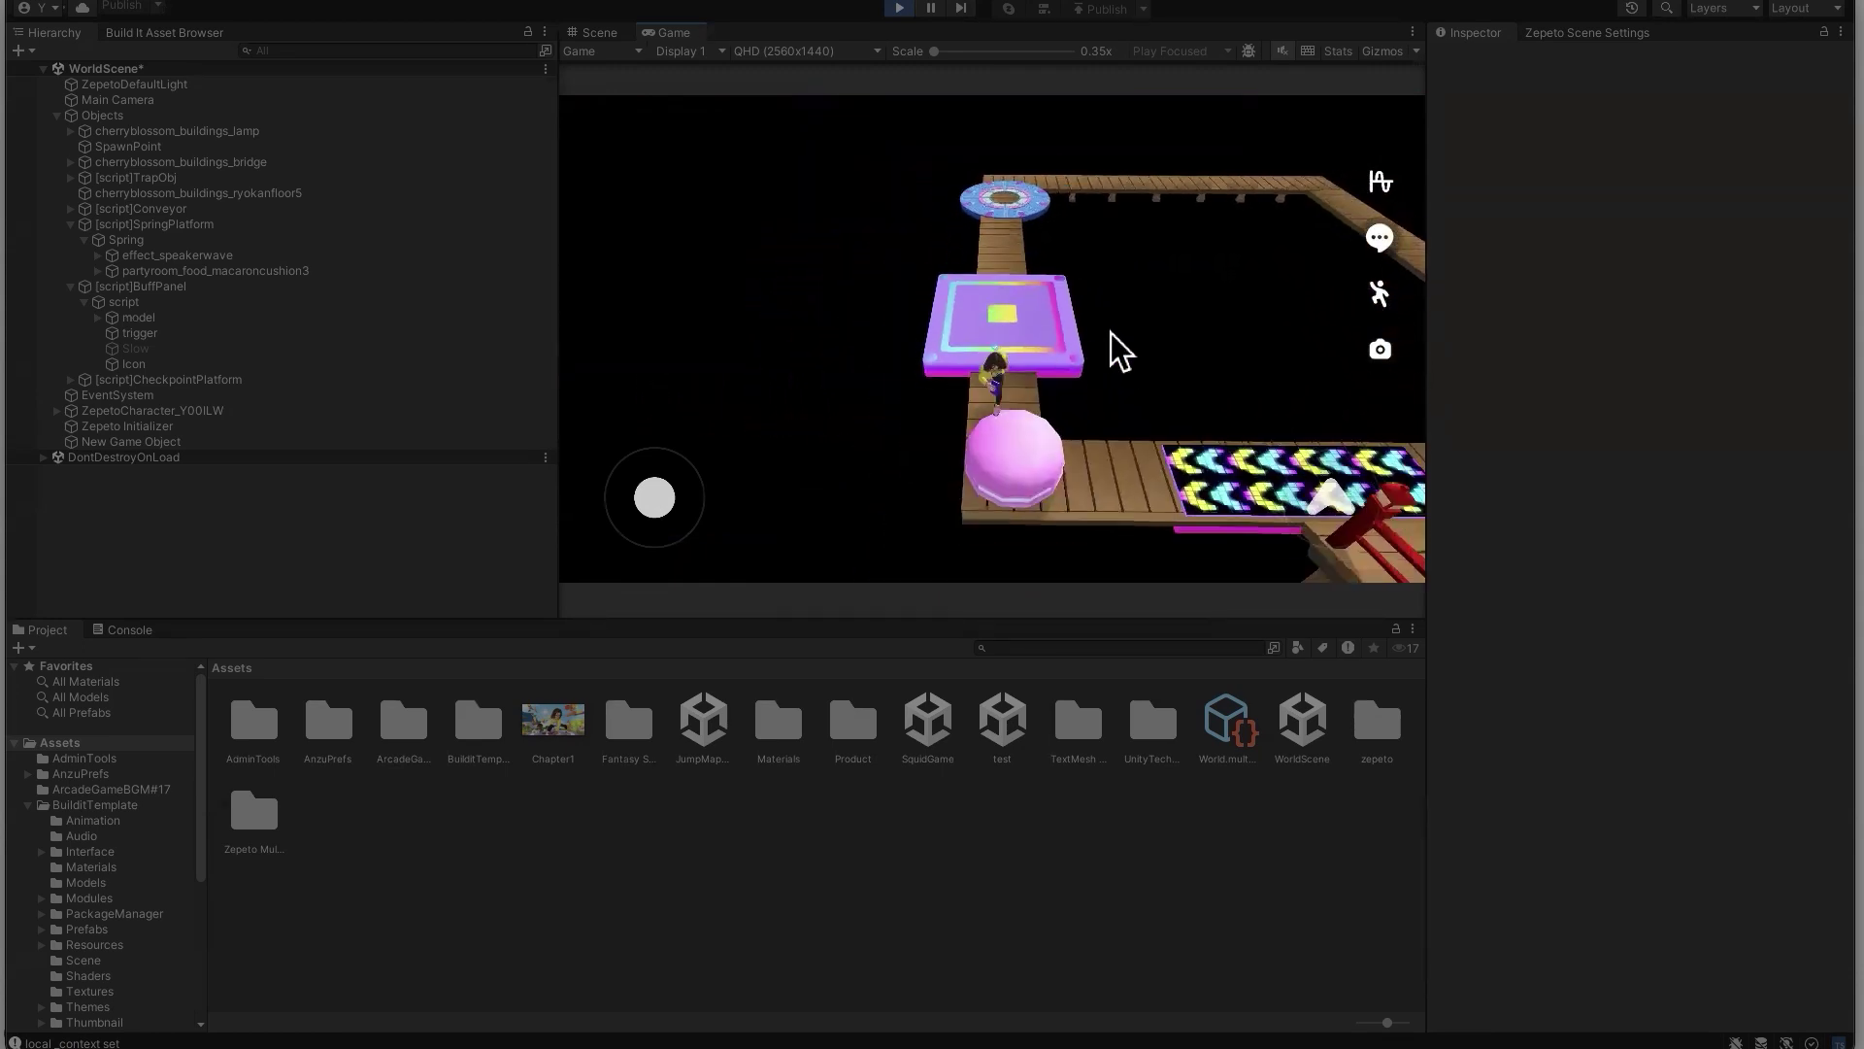
pyautogui.press('w')
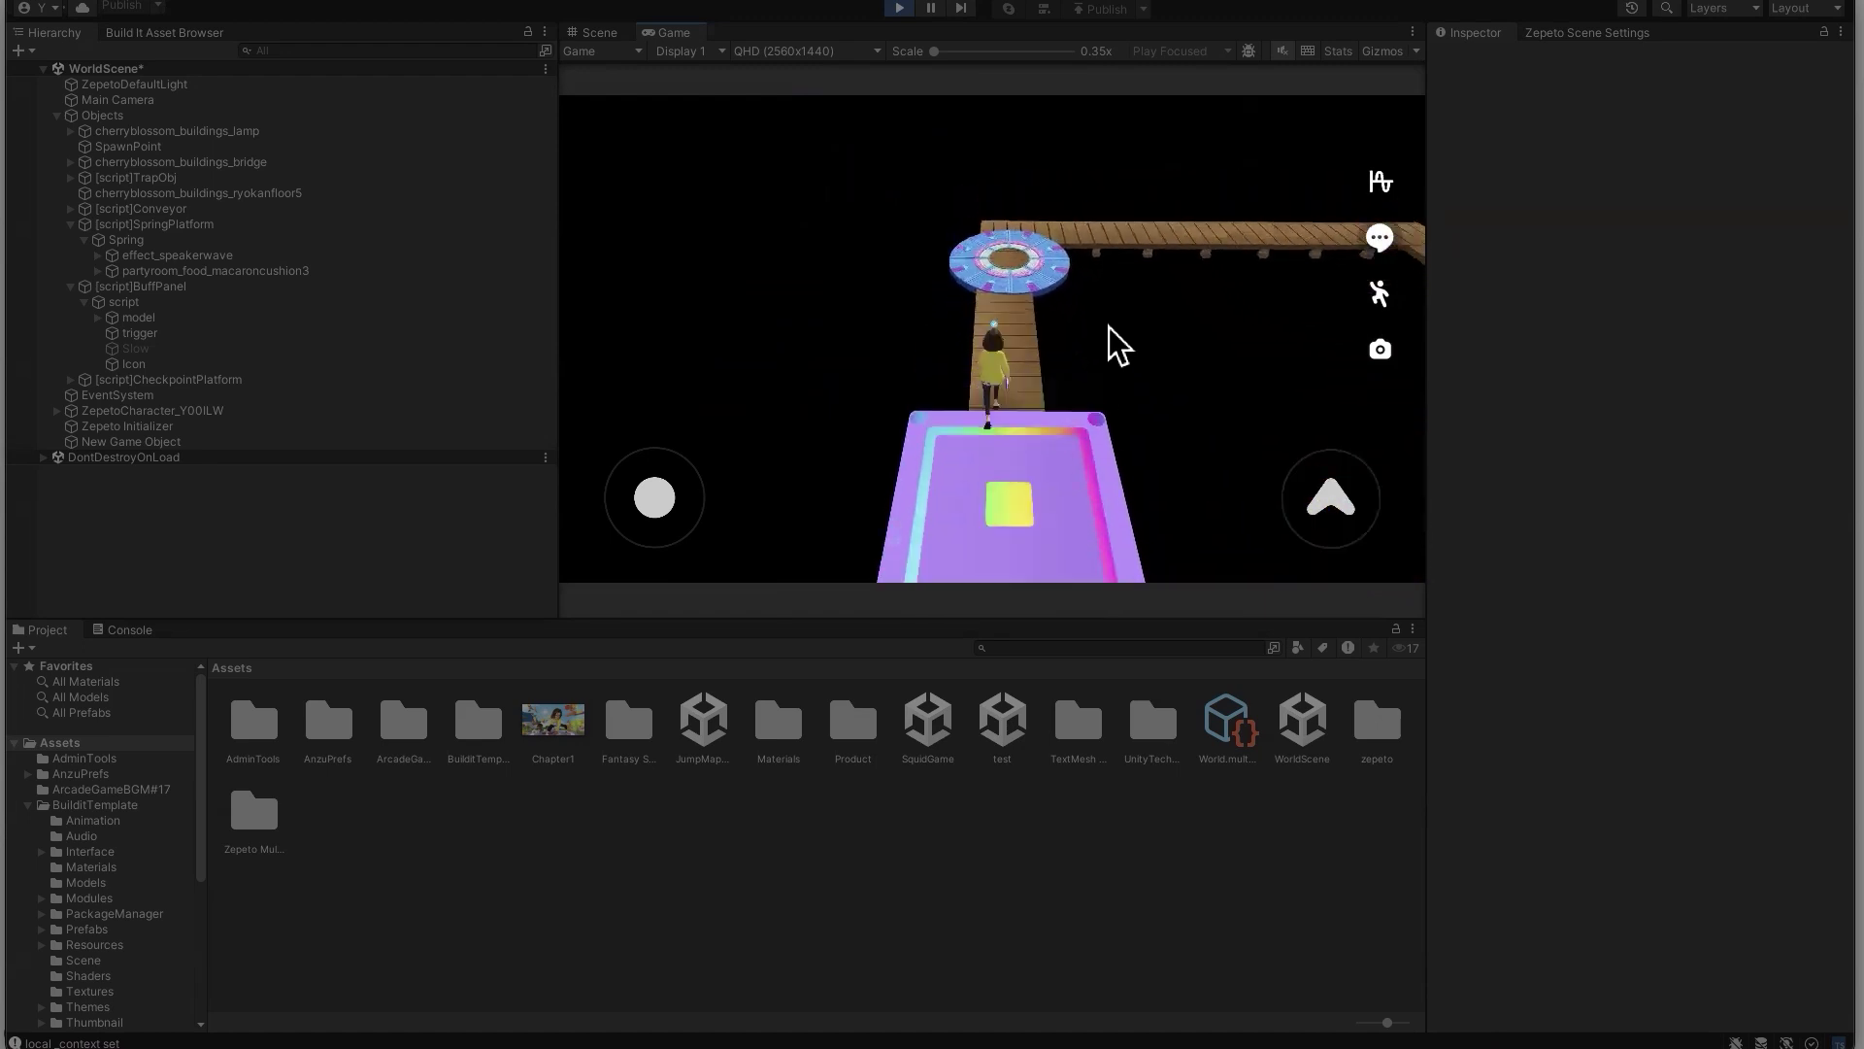
pyautogui.press('w')
pyautogui.click(900, 9)
pyautogui.click(984, 180)
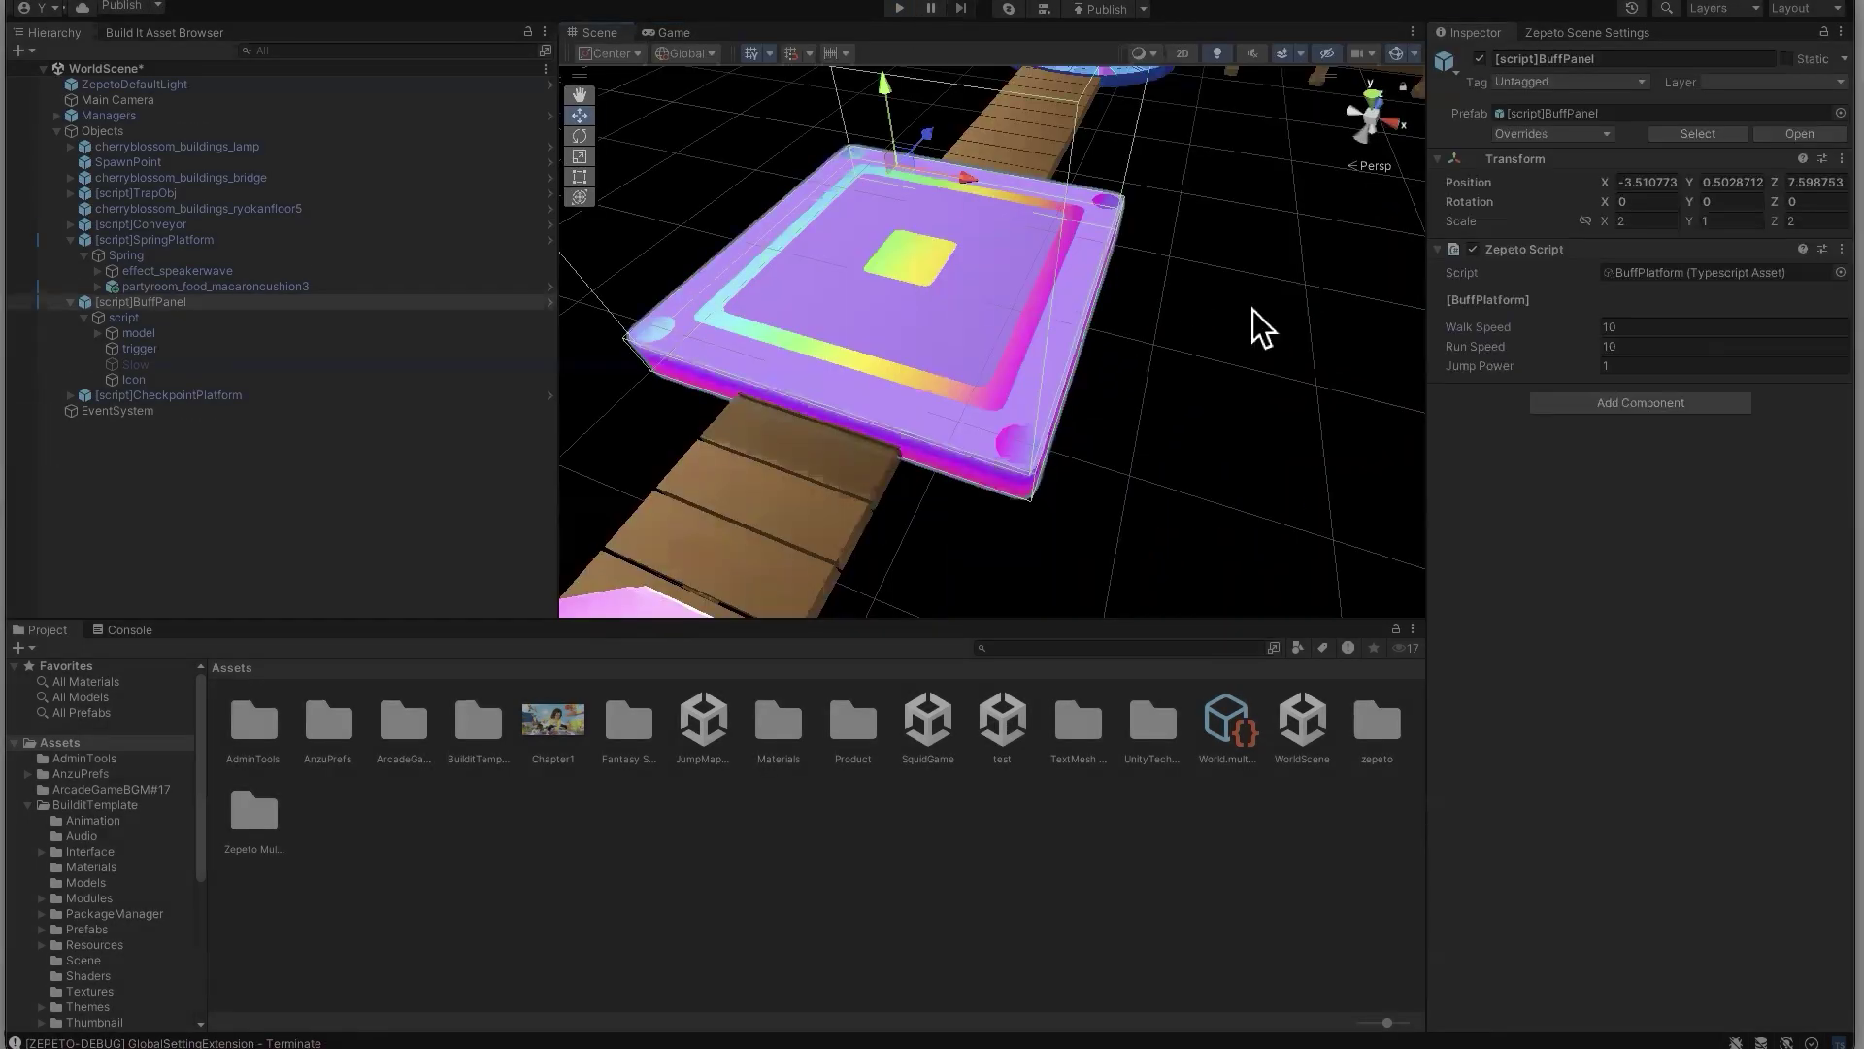
# Set the buff panel's Walk Speed and Run Speed to -3
pyautogui.click(1580, 325)
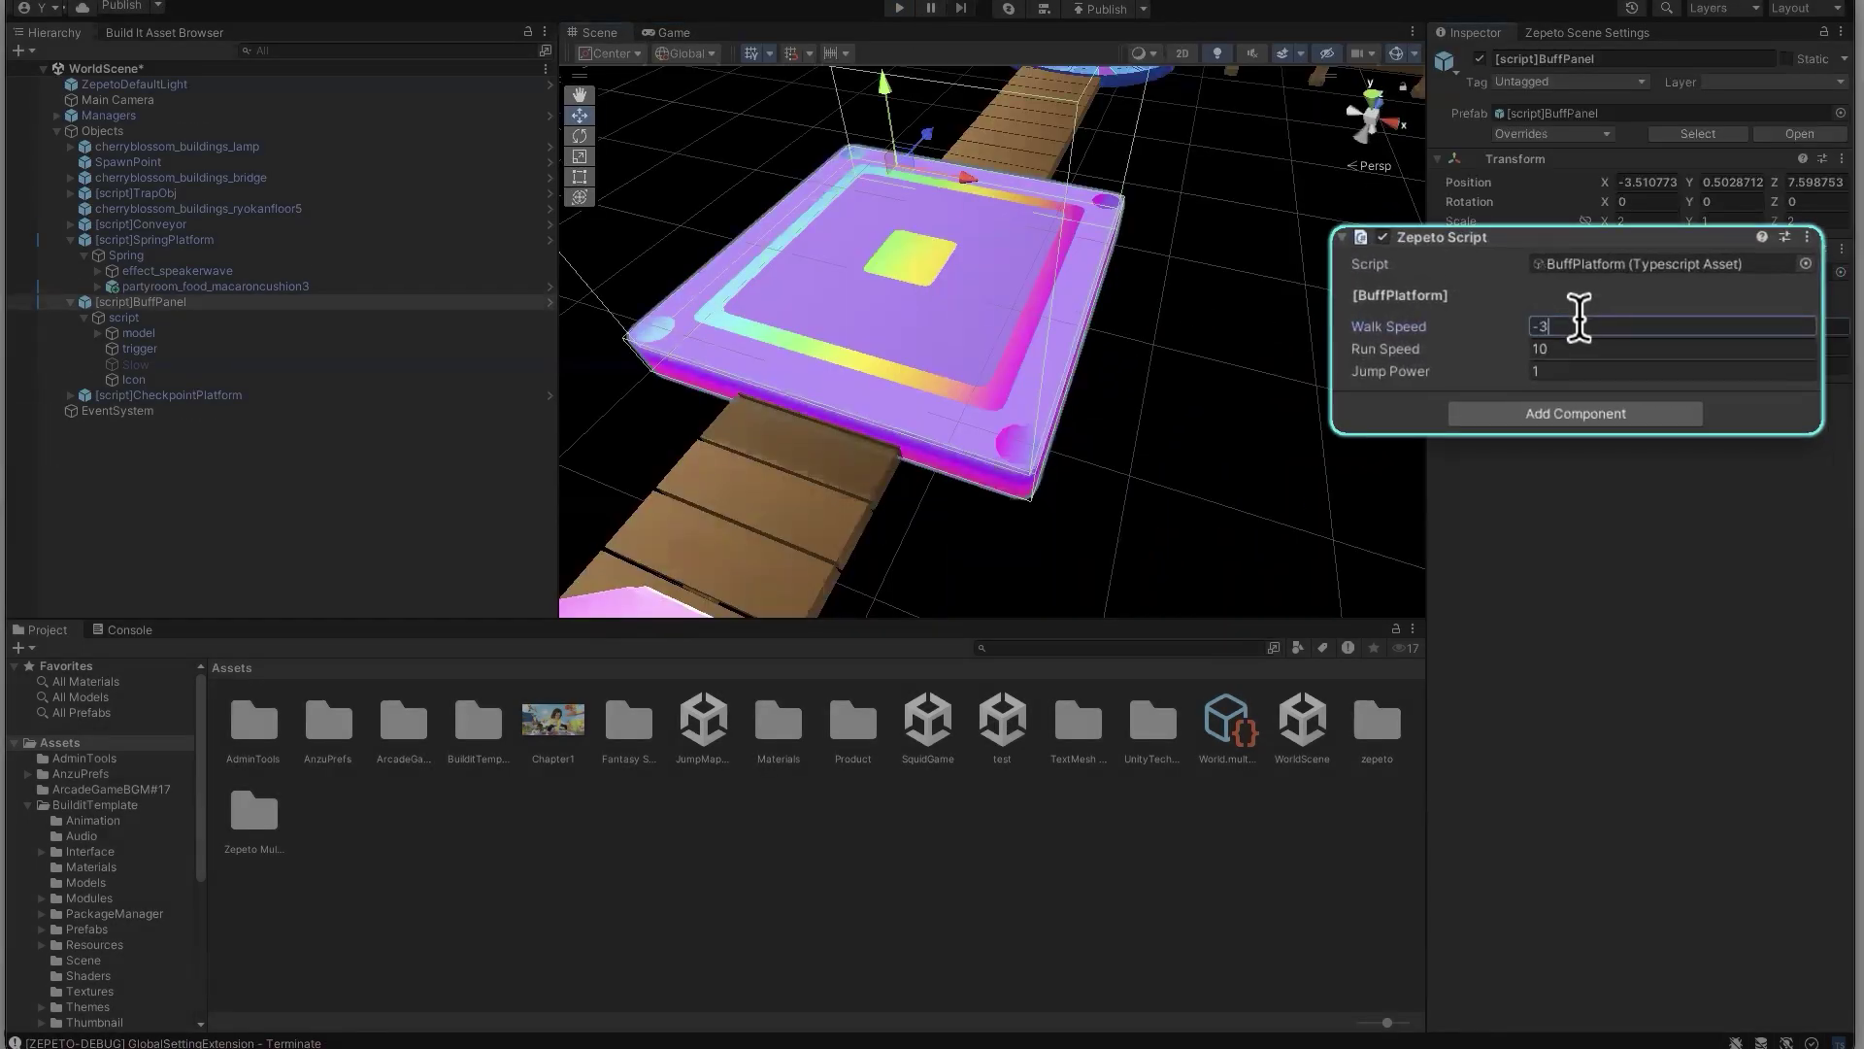
pyautogui.click(1584, 348)
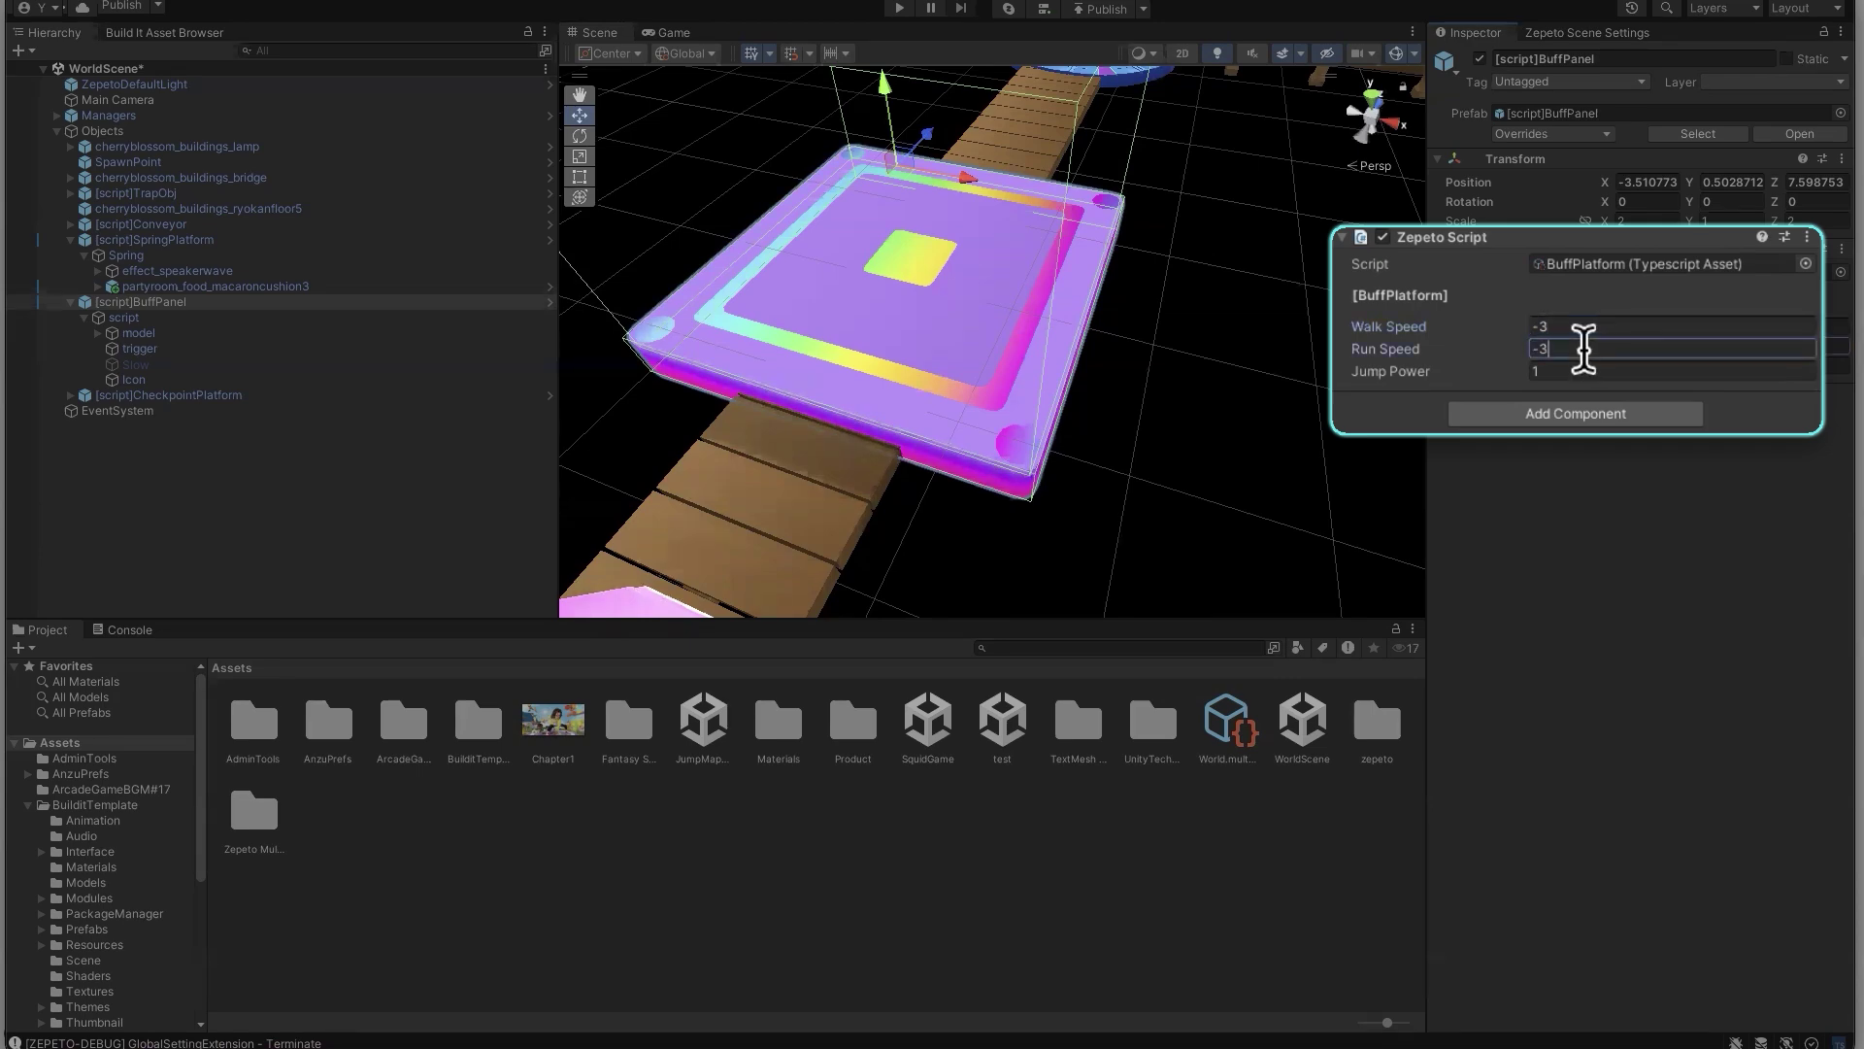
pyautogui.press('Return')
# Move the SpawnPoint onto the walkway between the conveyor and the macaron, at about X -2.3, Z 5.0
pyautogui.scroll(-8, 909, 434)
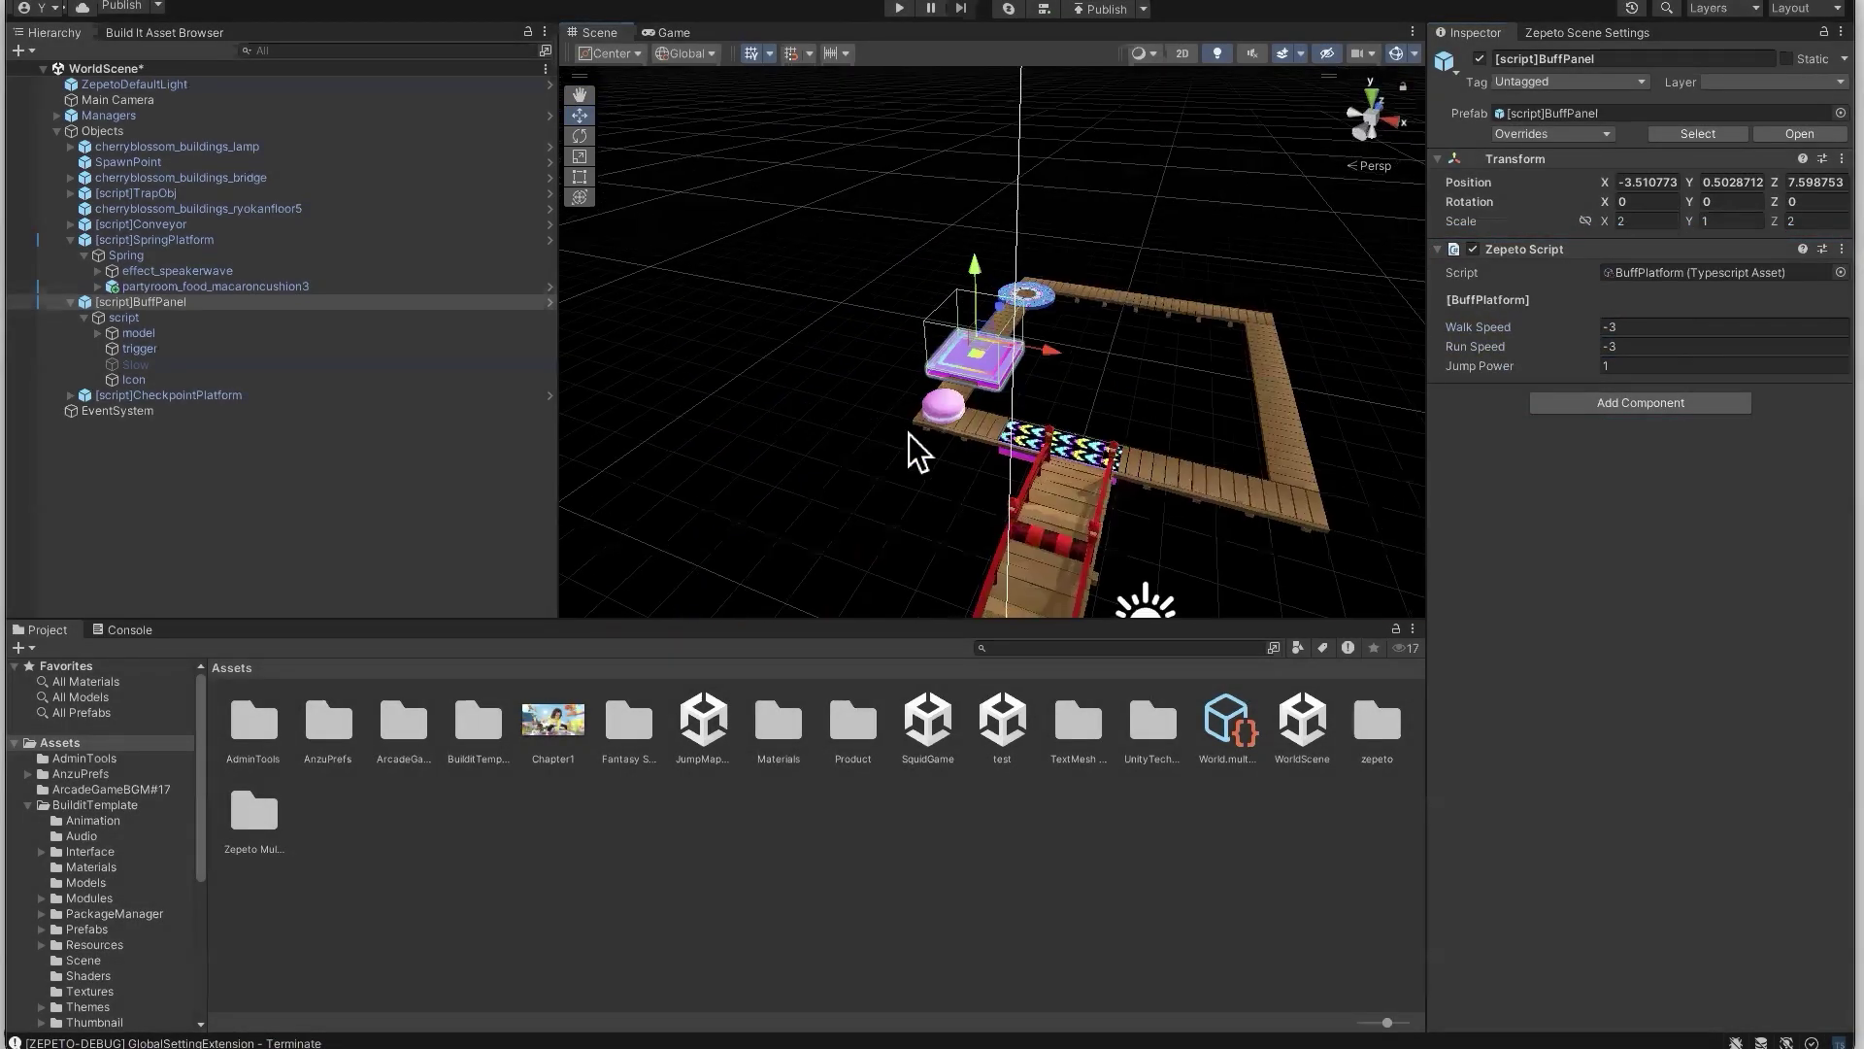
pyautogui.moveTo(1157, 453); pyautogui.dragTo(1031, 538, button='right')
pyautogui.click(1028, 533)
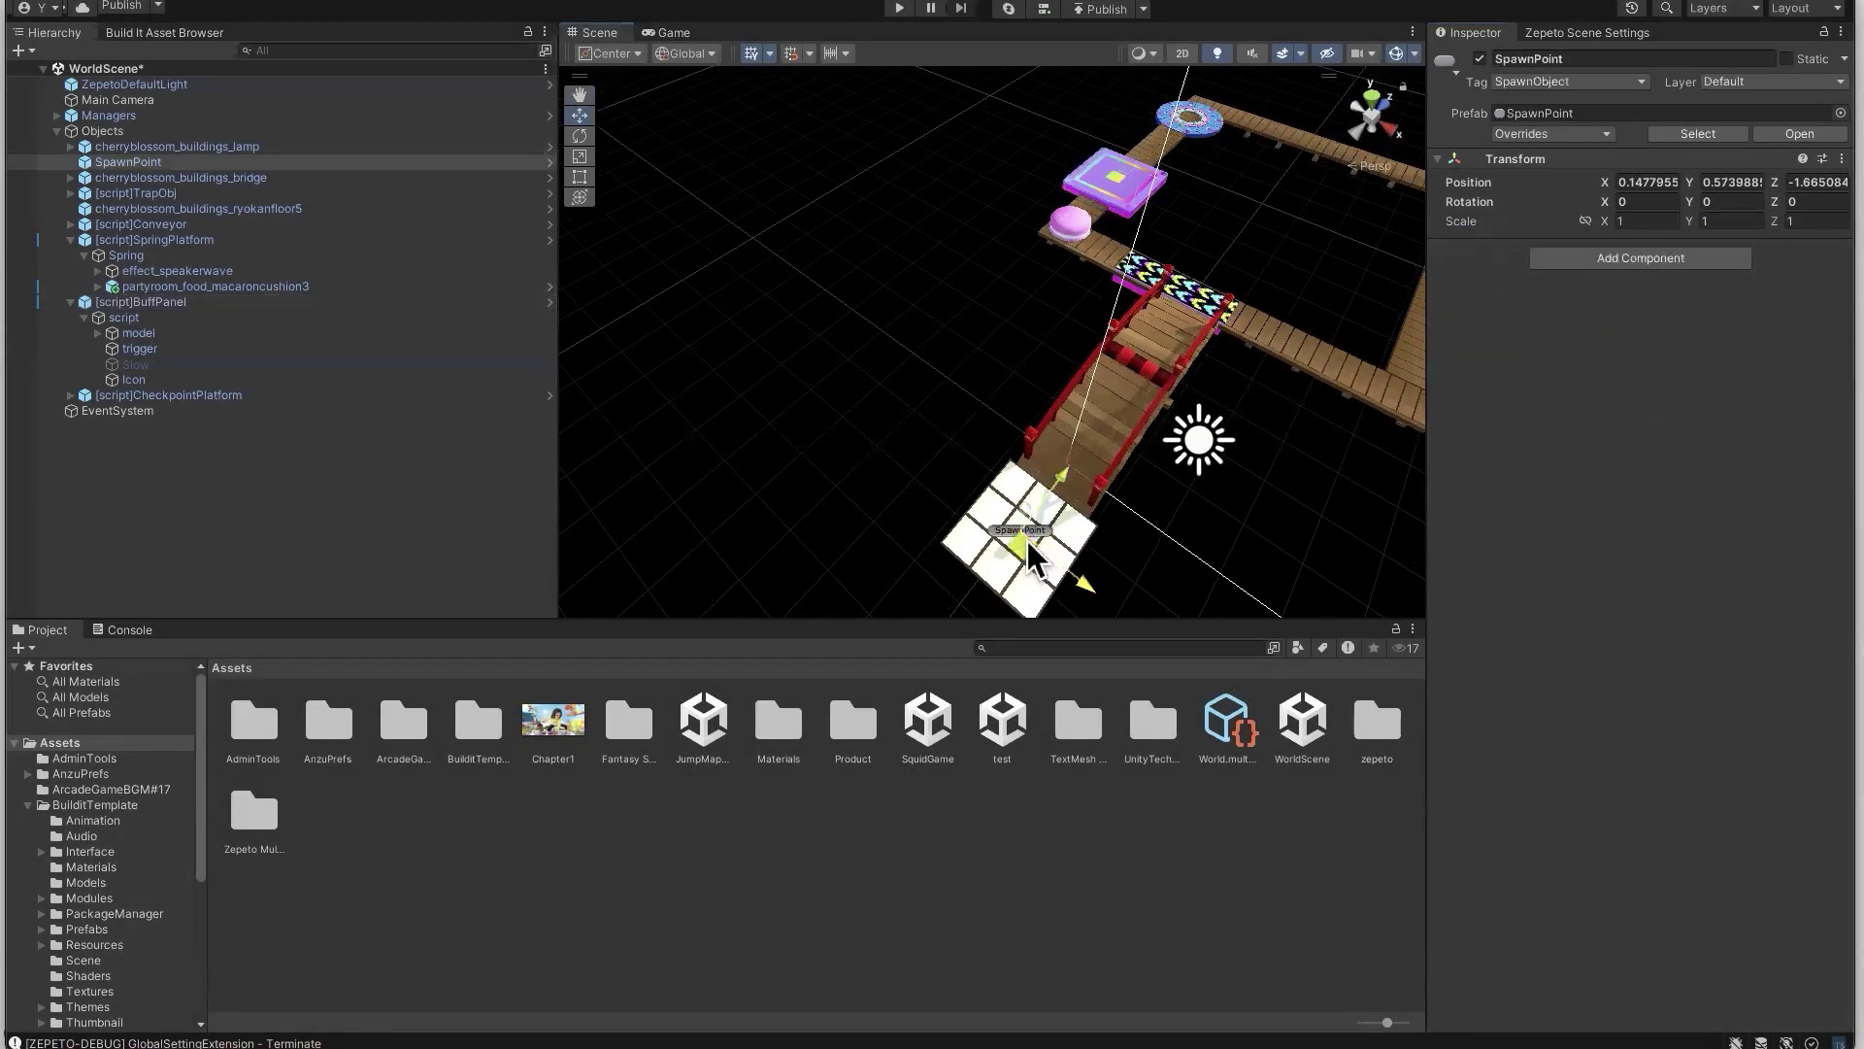
pyautogui.moveTo(1146, 141); pyautogui.dragTo(1115, 267)
pyautogui.keyDown('alt'); pyautogui.moveTo(1114, 267); pyautogui.dragTo(1206, 259); pyautogui.keyUp('alt')
pyautogui.scroll(5, 1206, 259)
pyautogui.scroll(-2, 1278, 249)
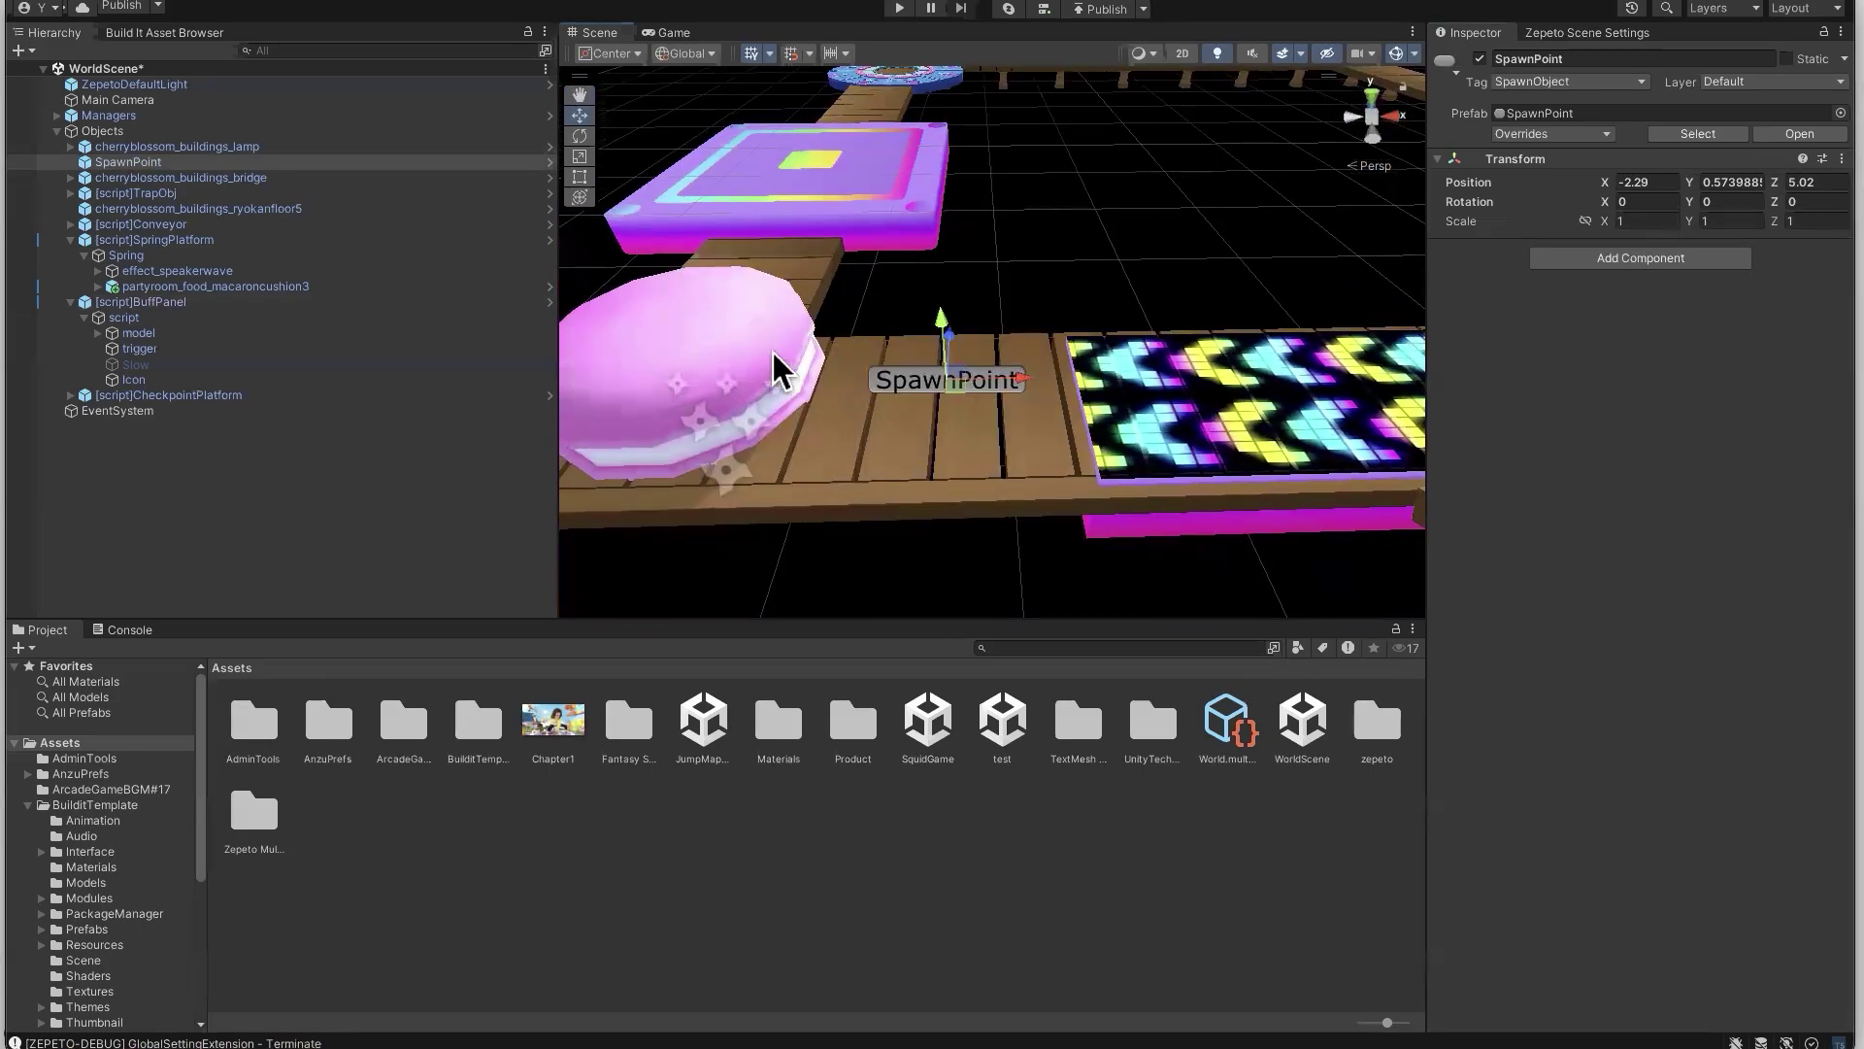
pyautogui.click(773, 357)
pyautogui.scroll(-2, 897, 207)
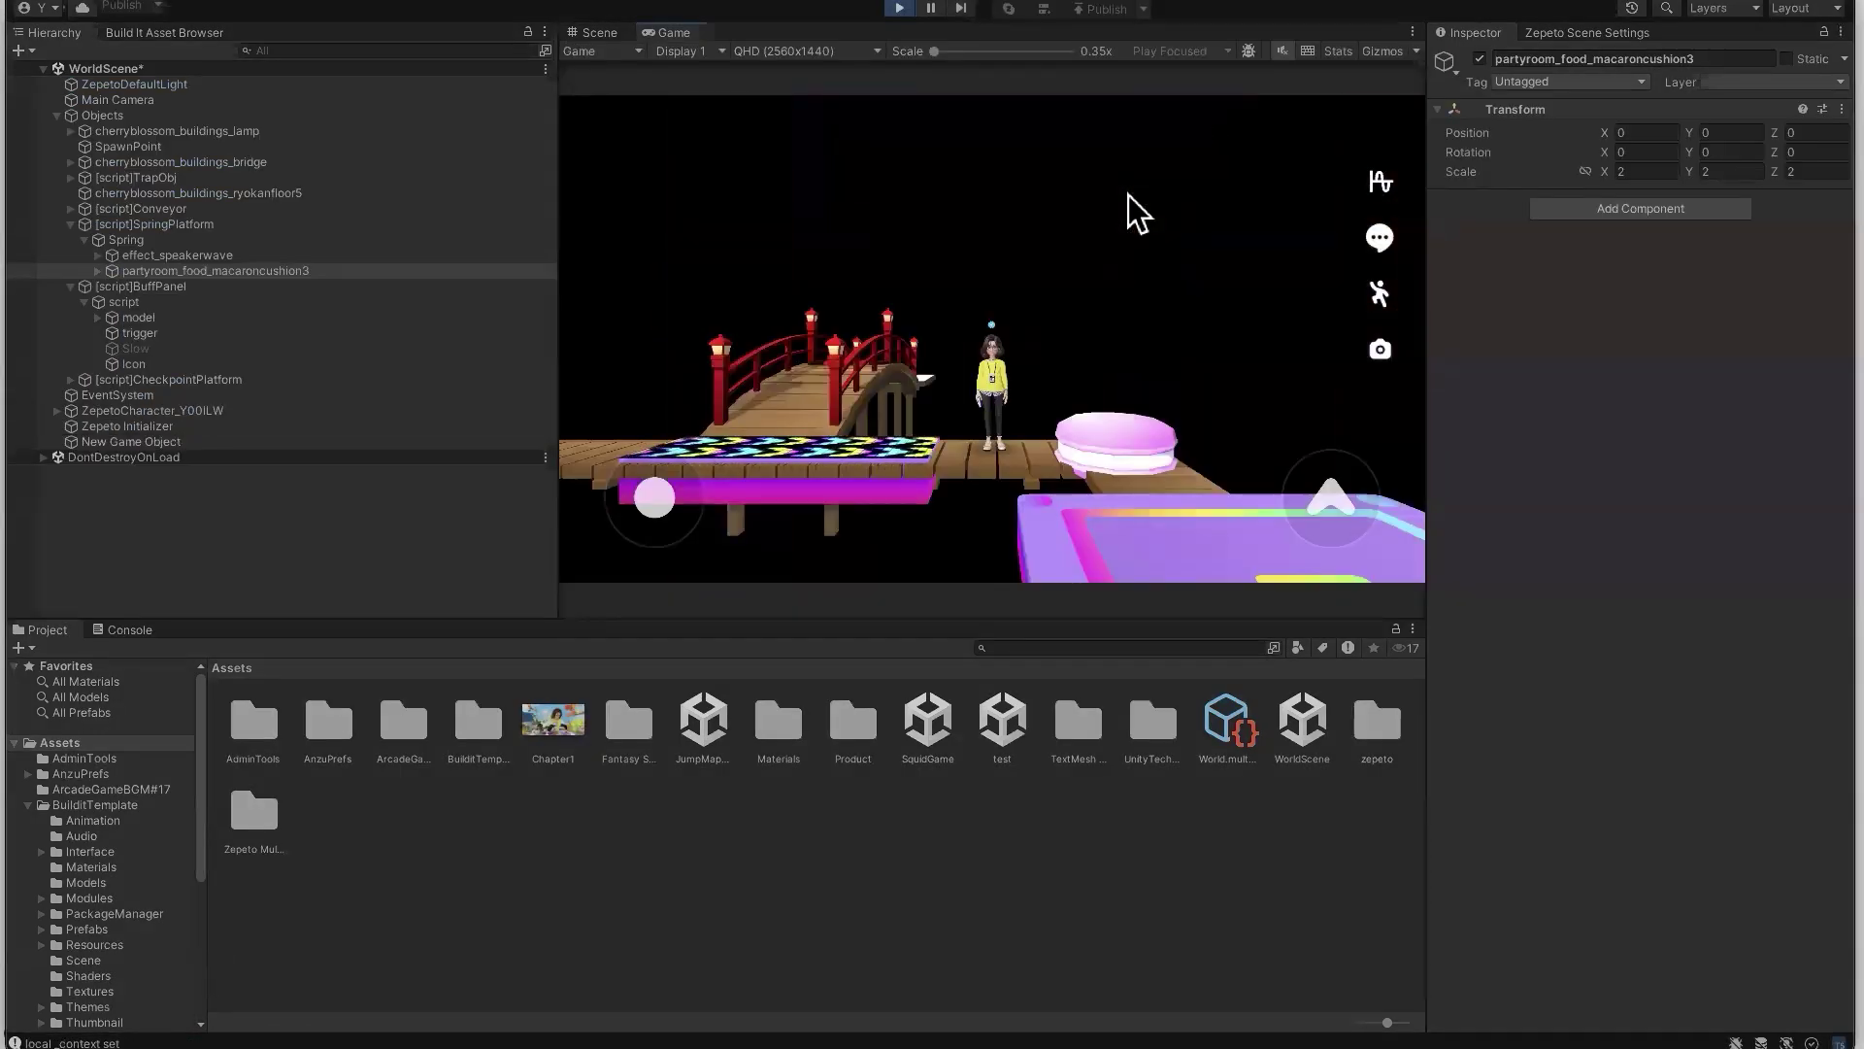
# Playtest from the relocated spawn point, moving the character across the buff panel and along the walkway beyond it
pyautogui.moveTo(1309, 295); pyautogui.dragTo(1251, 313)
pyautogui.press('w')
pyautogui.press('w')
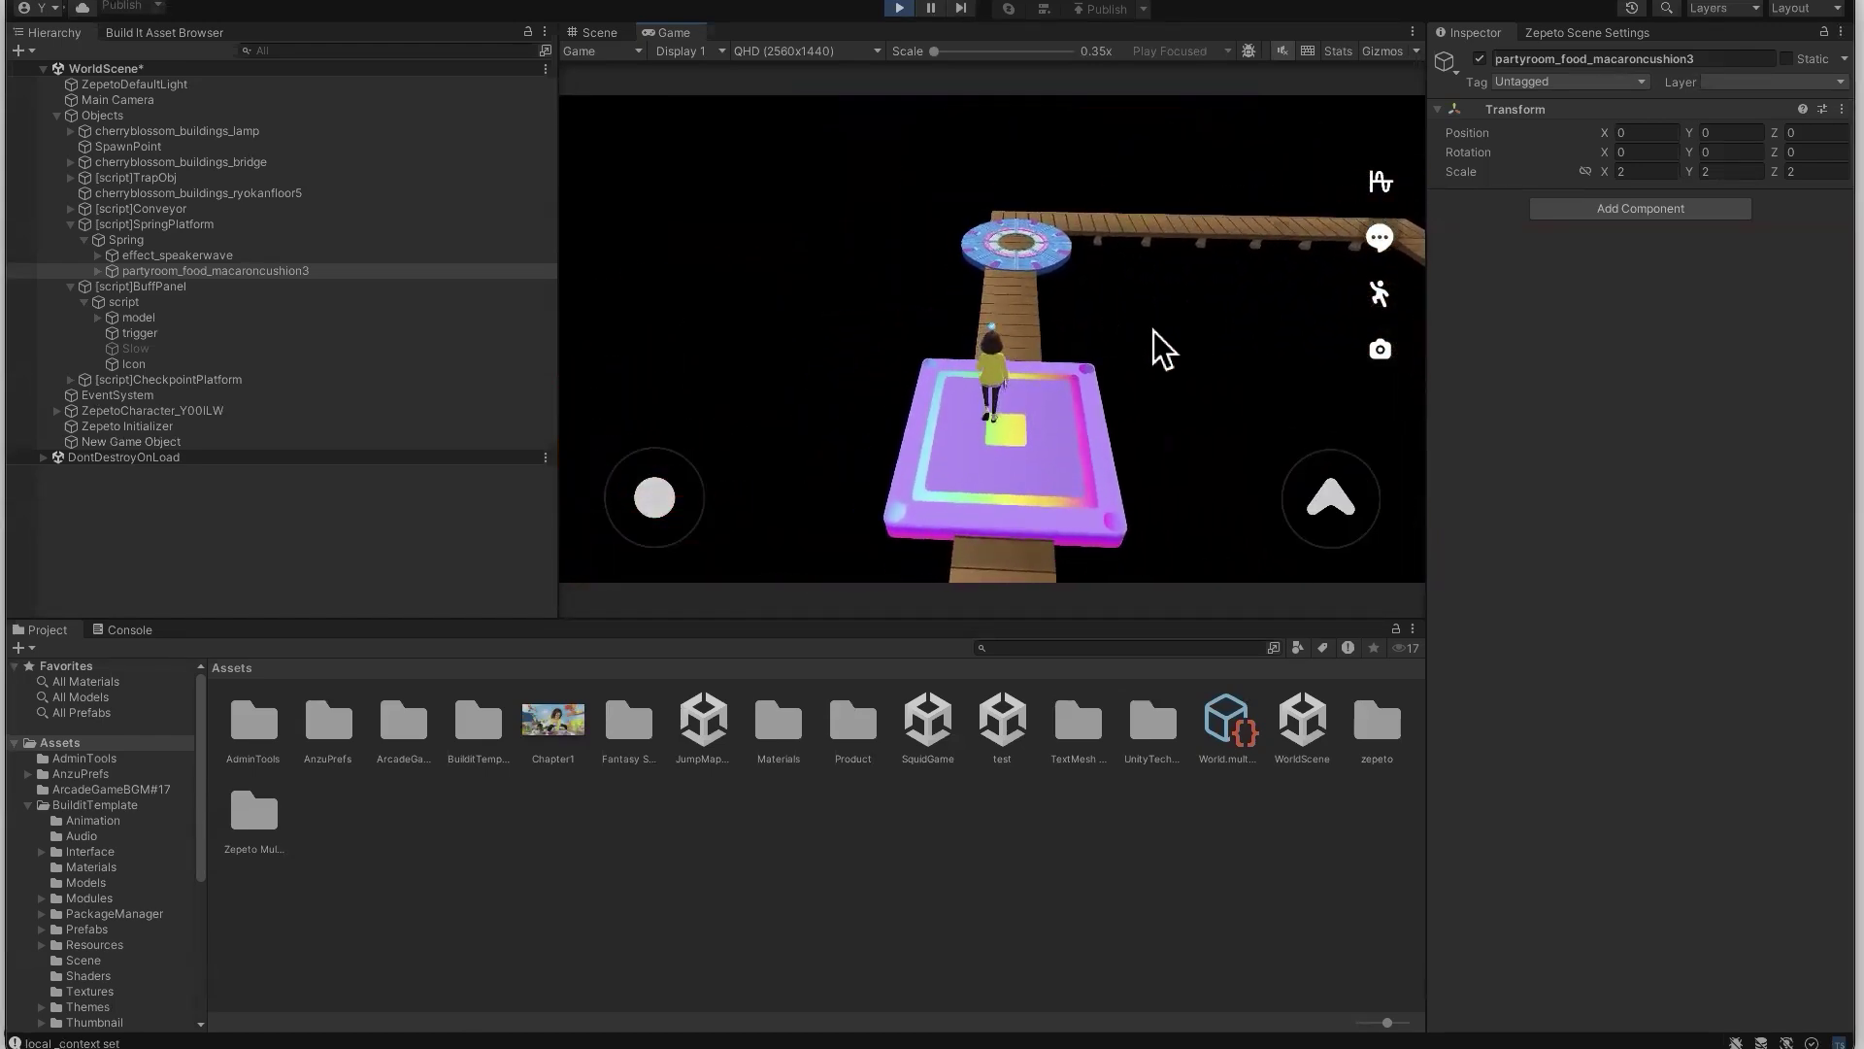
pyautogui.press('s')
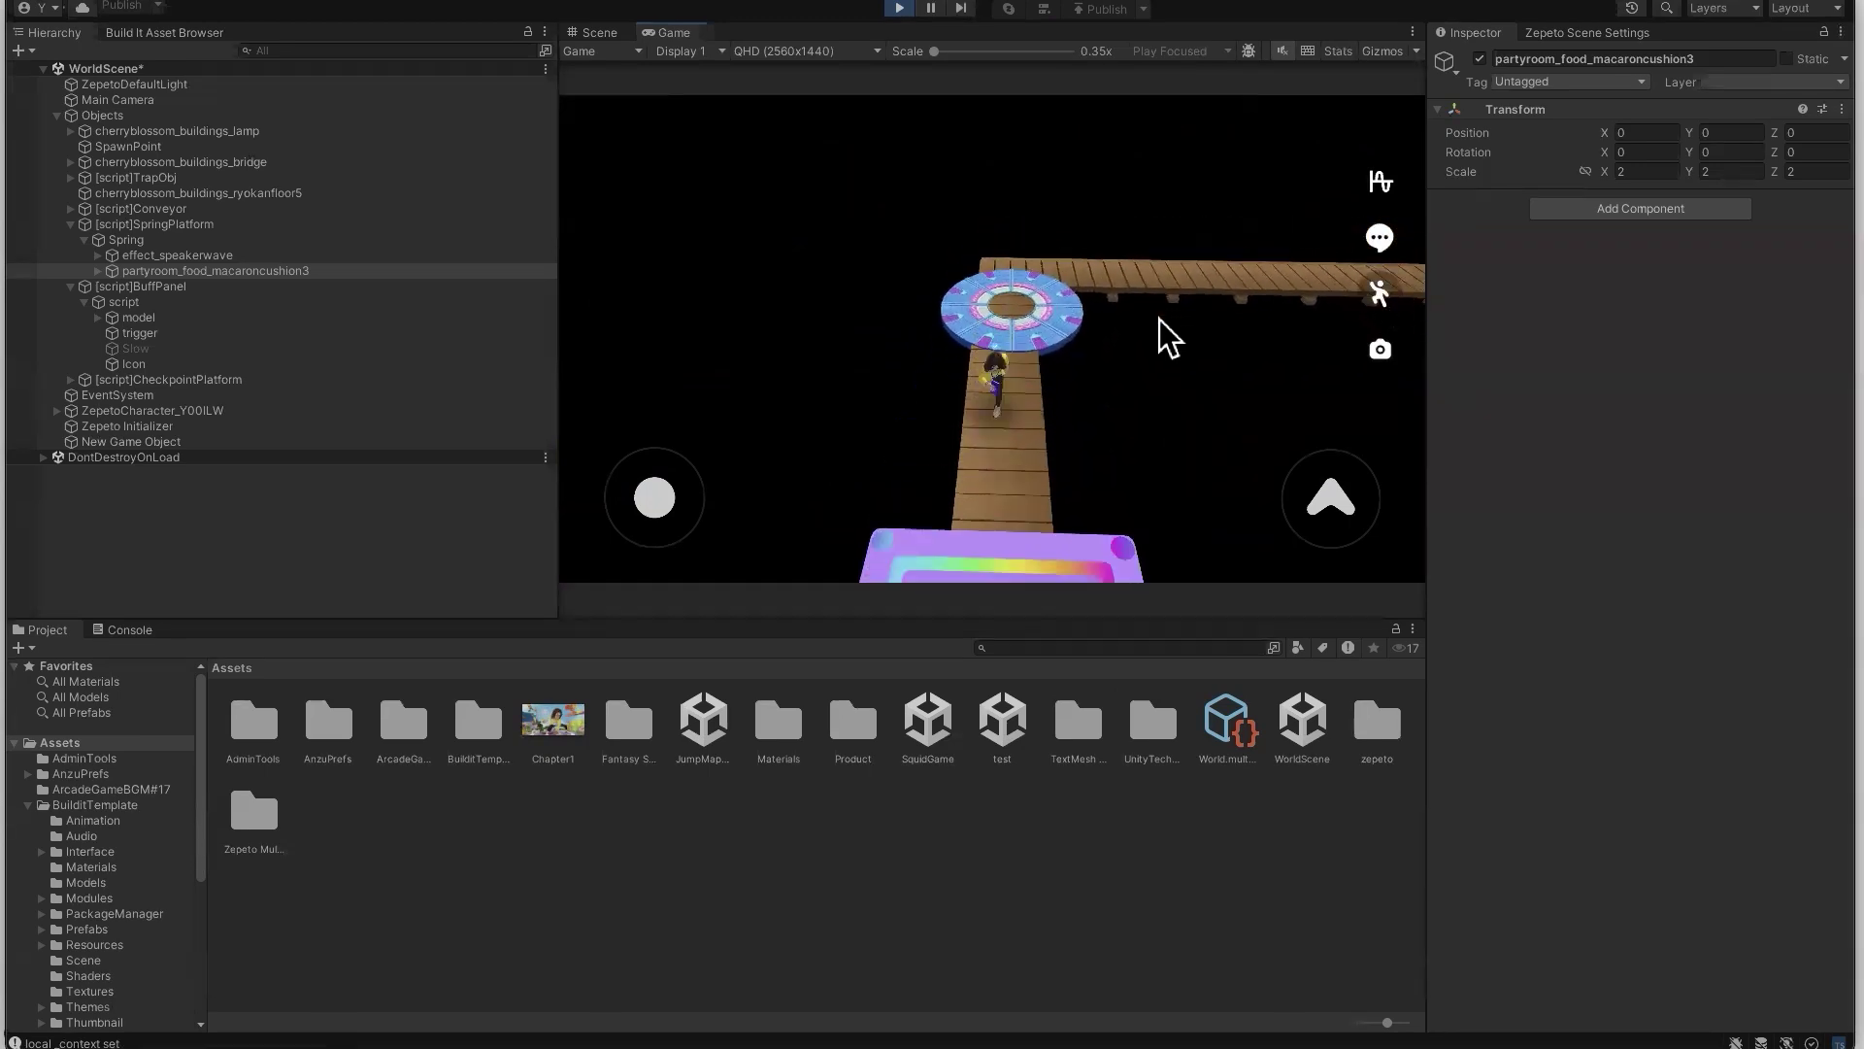
pyautogui.press('w')
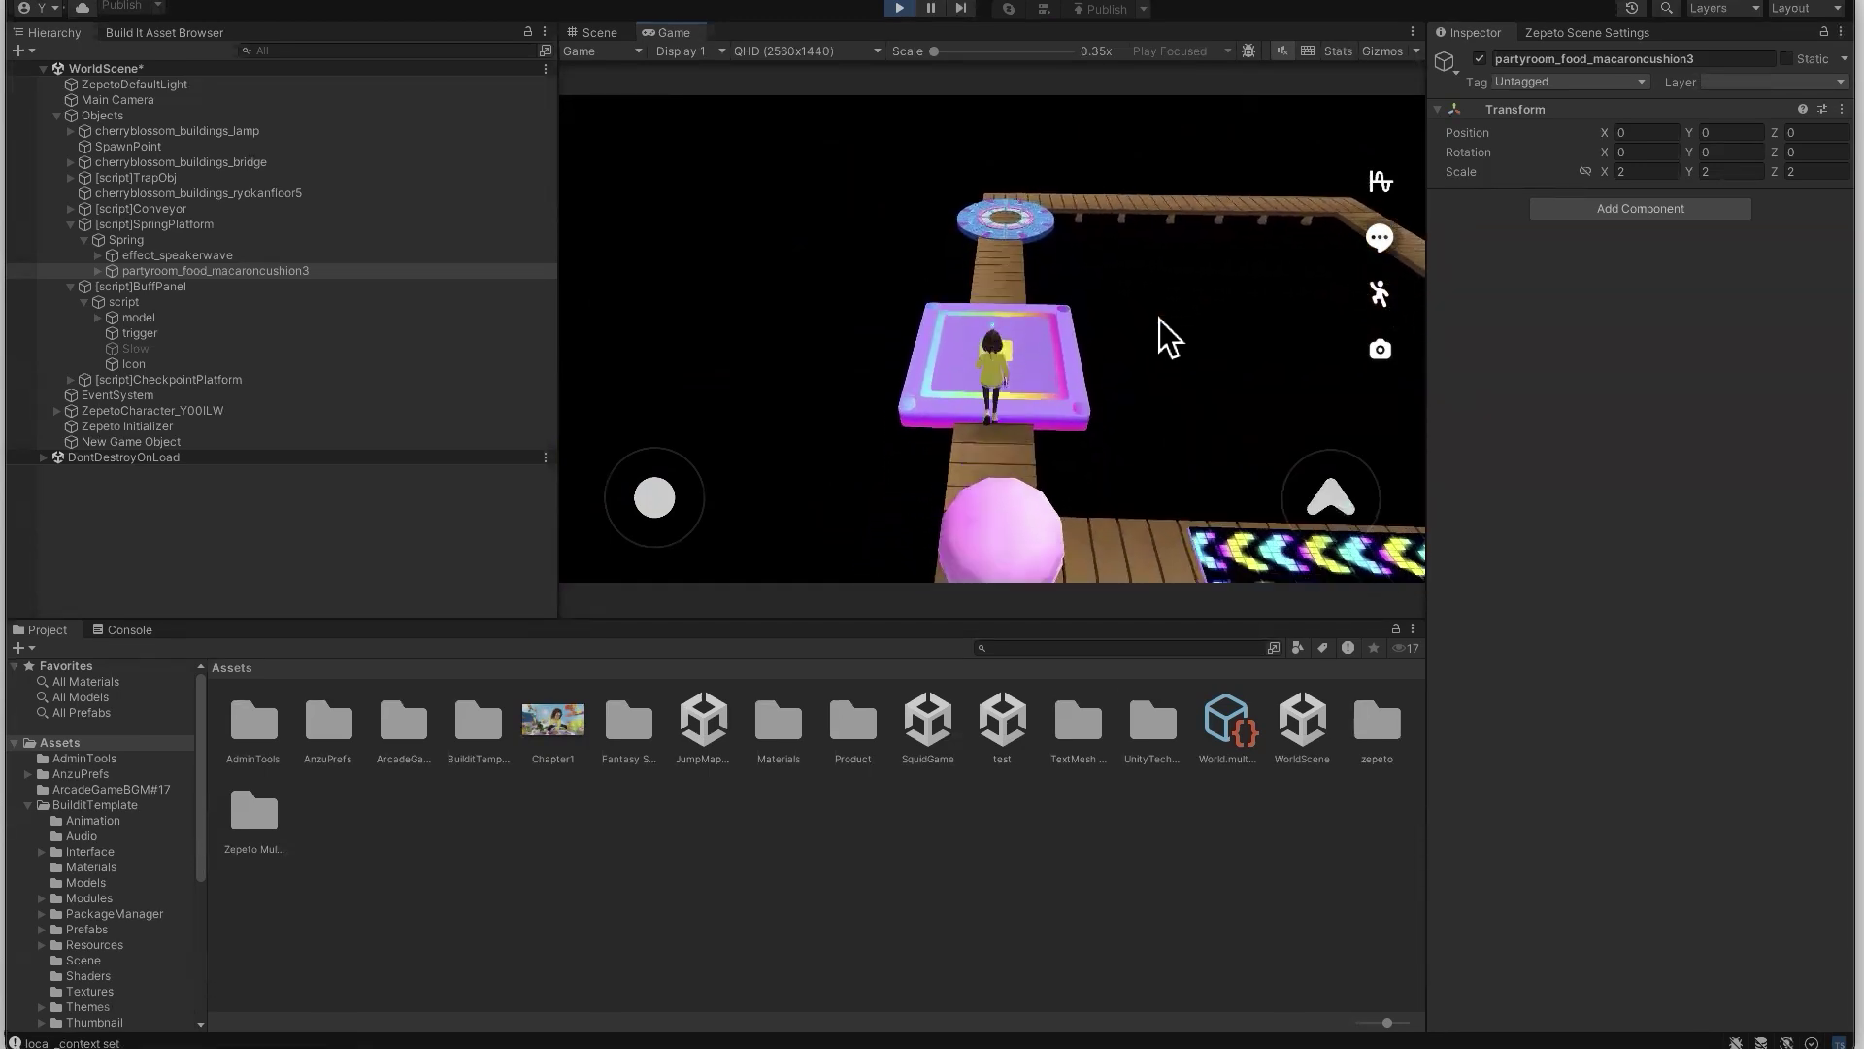
# Move the character back and forth over the buff panel to test its speed effect, and end the playtest
pyautogui.moveTo(1159, 318); pyautogui.dragTo(909, 361)
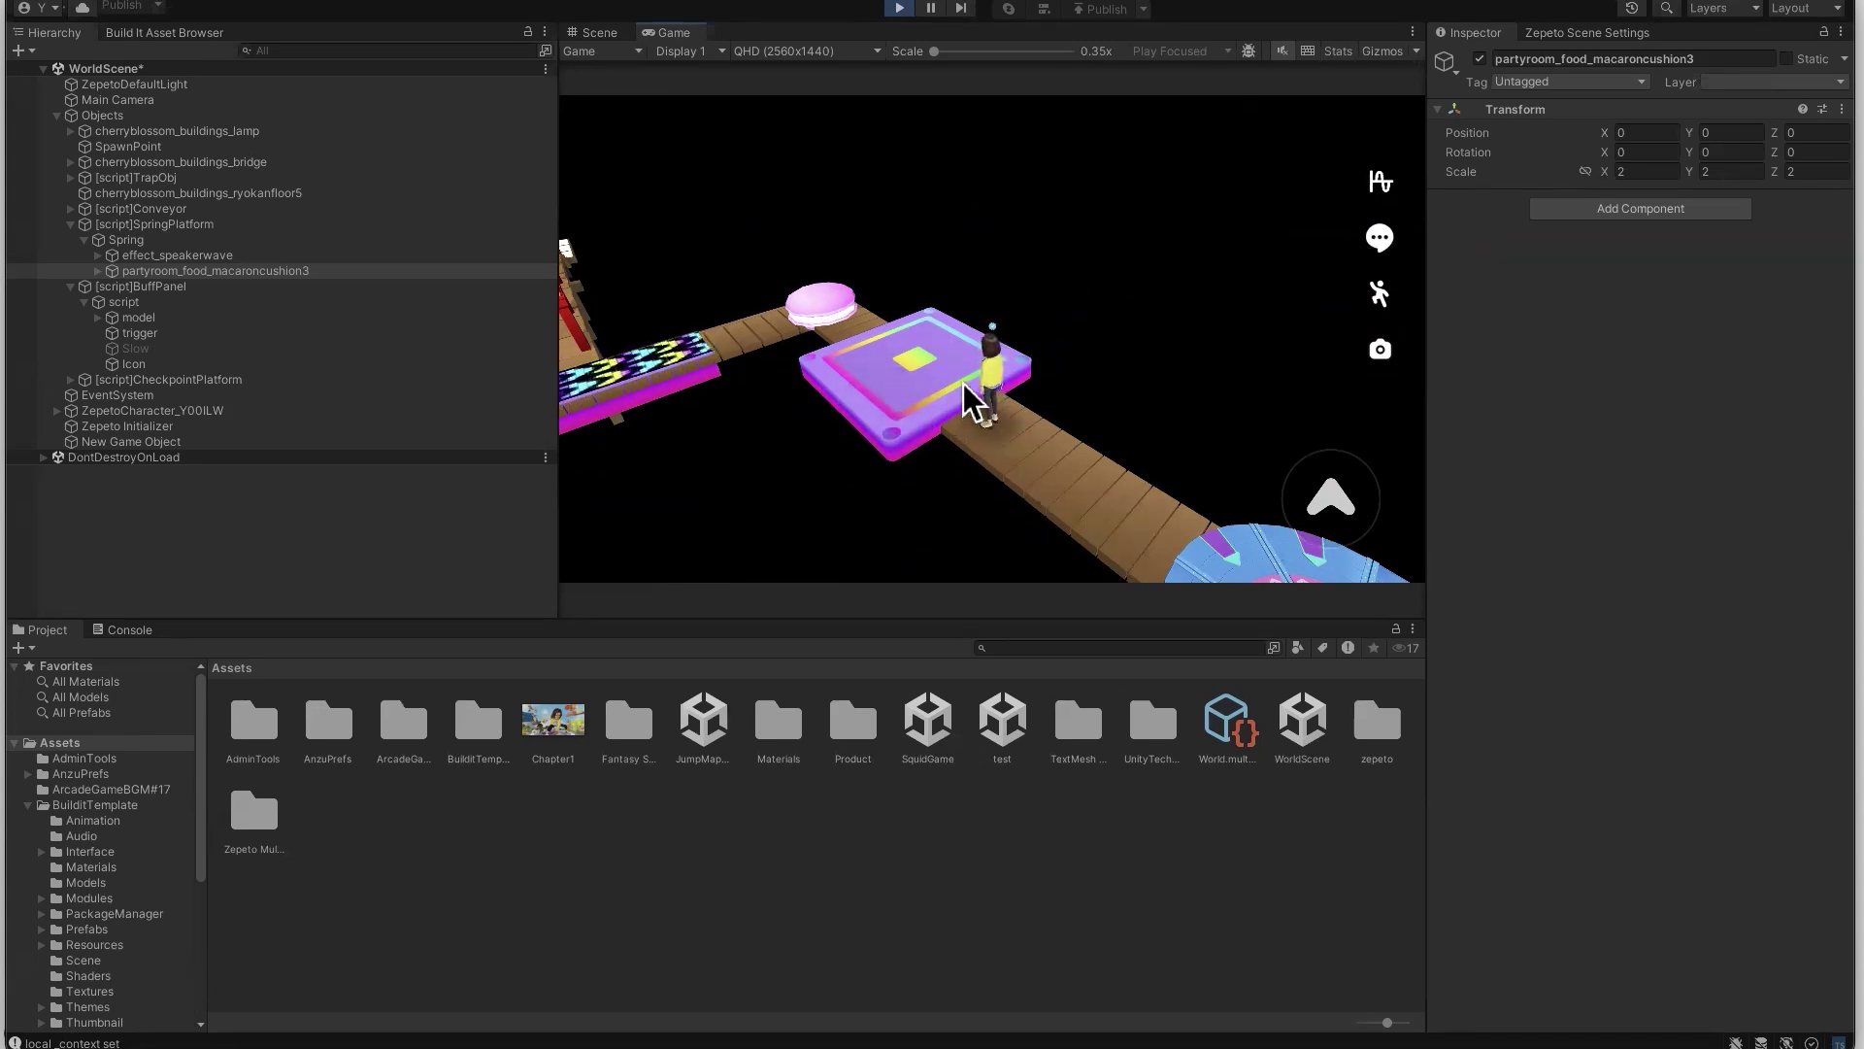
pyautogui.press('a')
pyautogui.press('w')
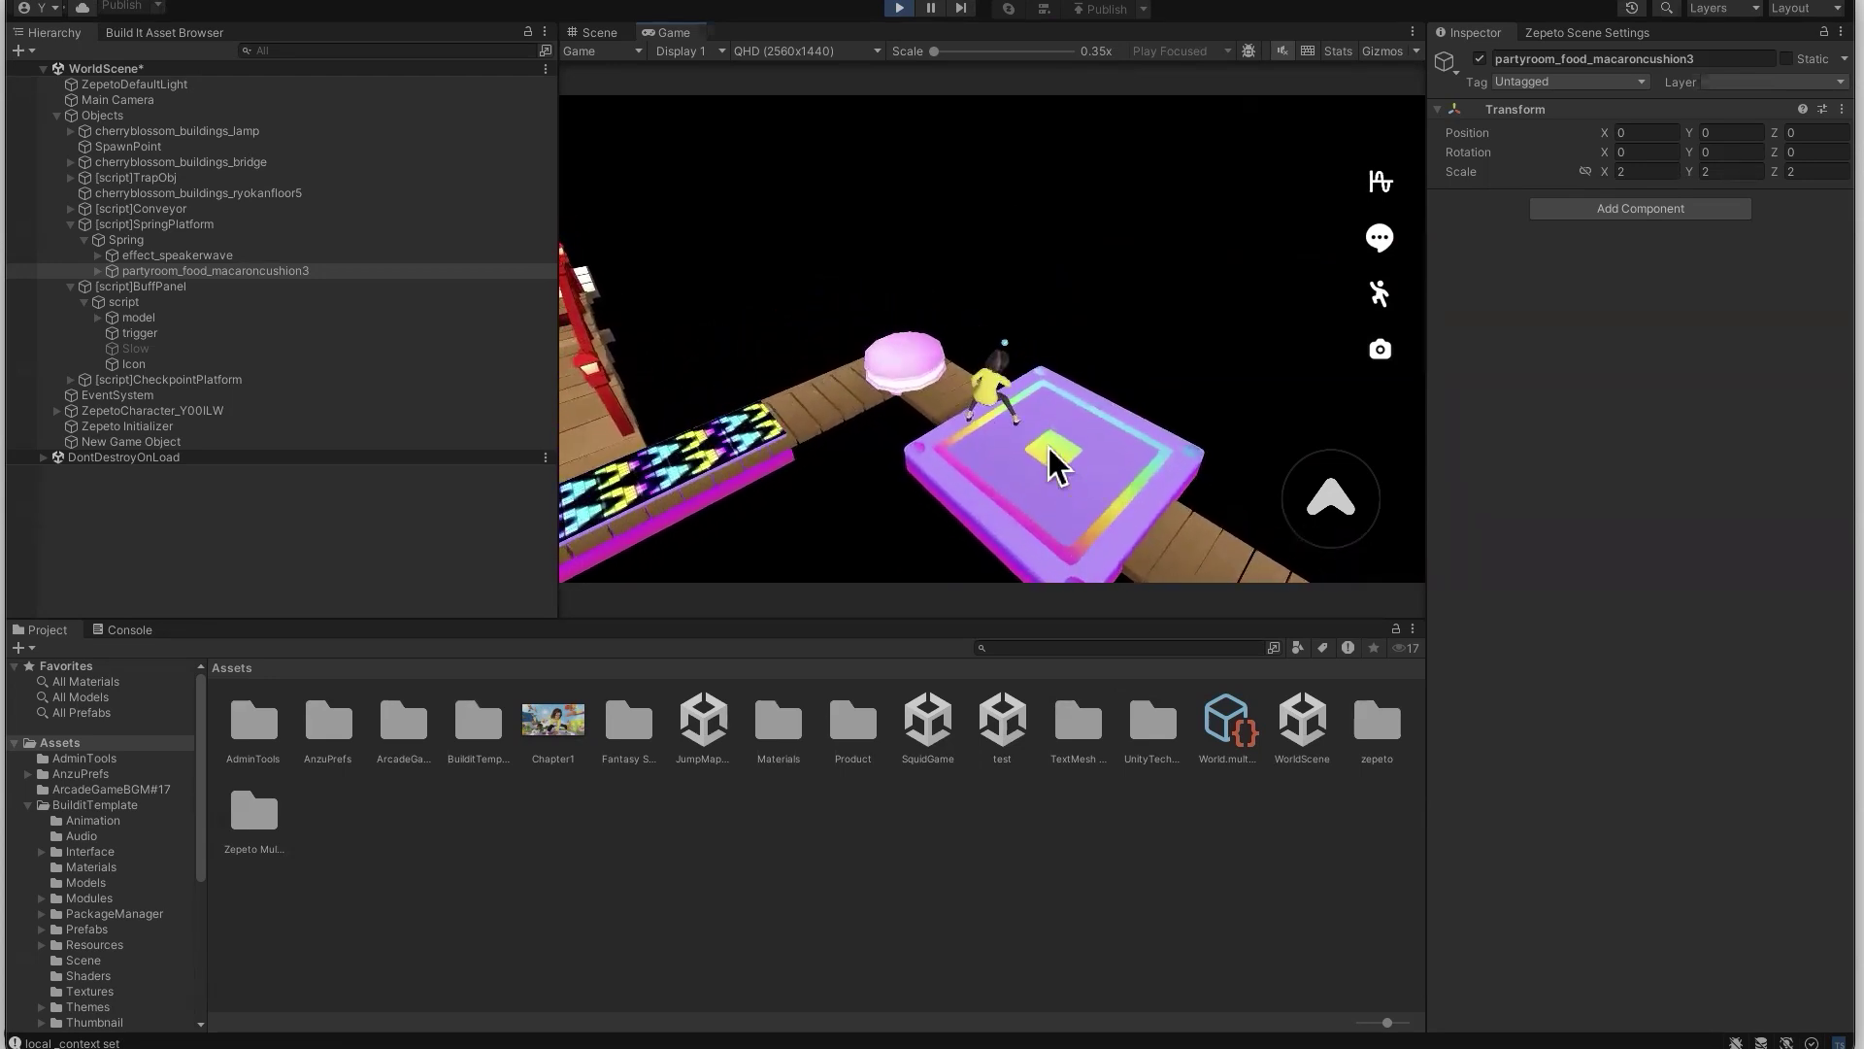
pyautogui.press('s')
pyautogui.press('d')
pyautogui.press('a')
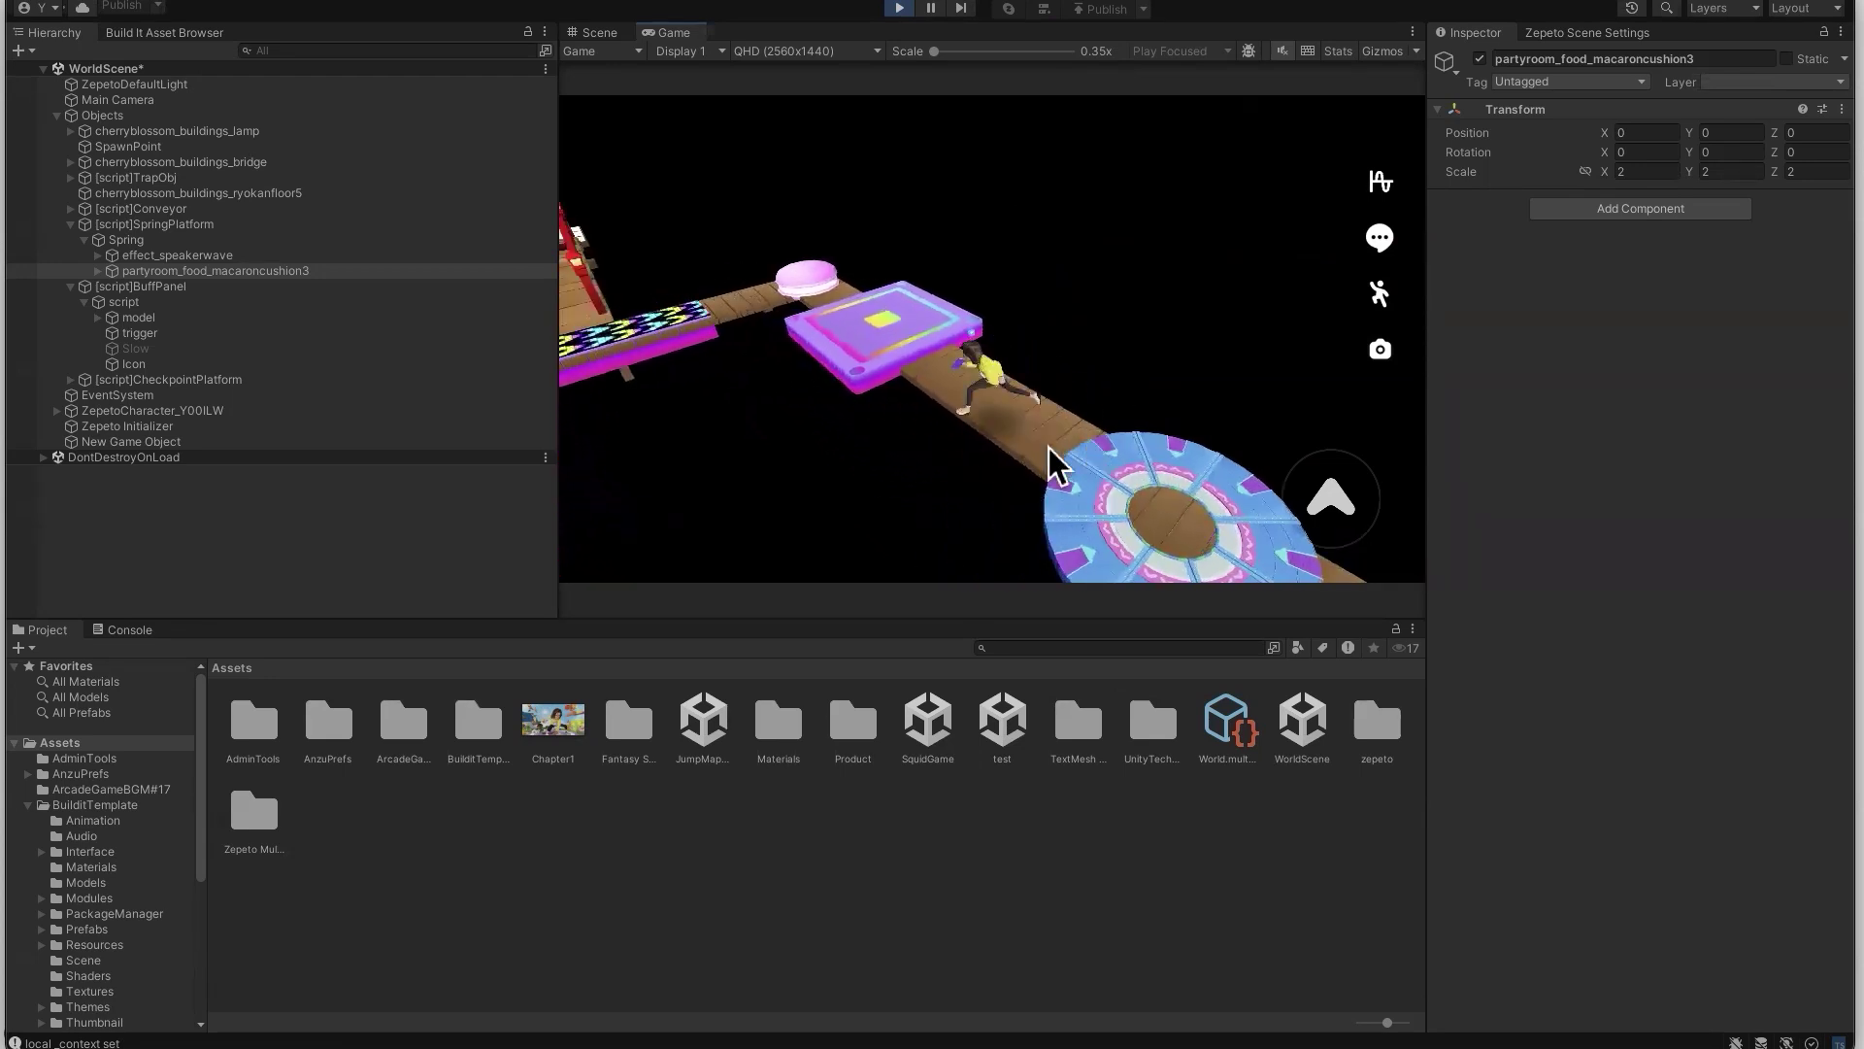
pyautogui.press('w')
pyautogui.press('d')
pyautogui.click(897, 10)
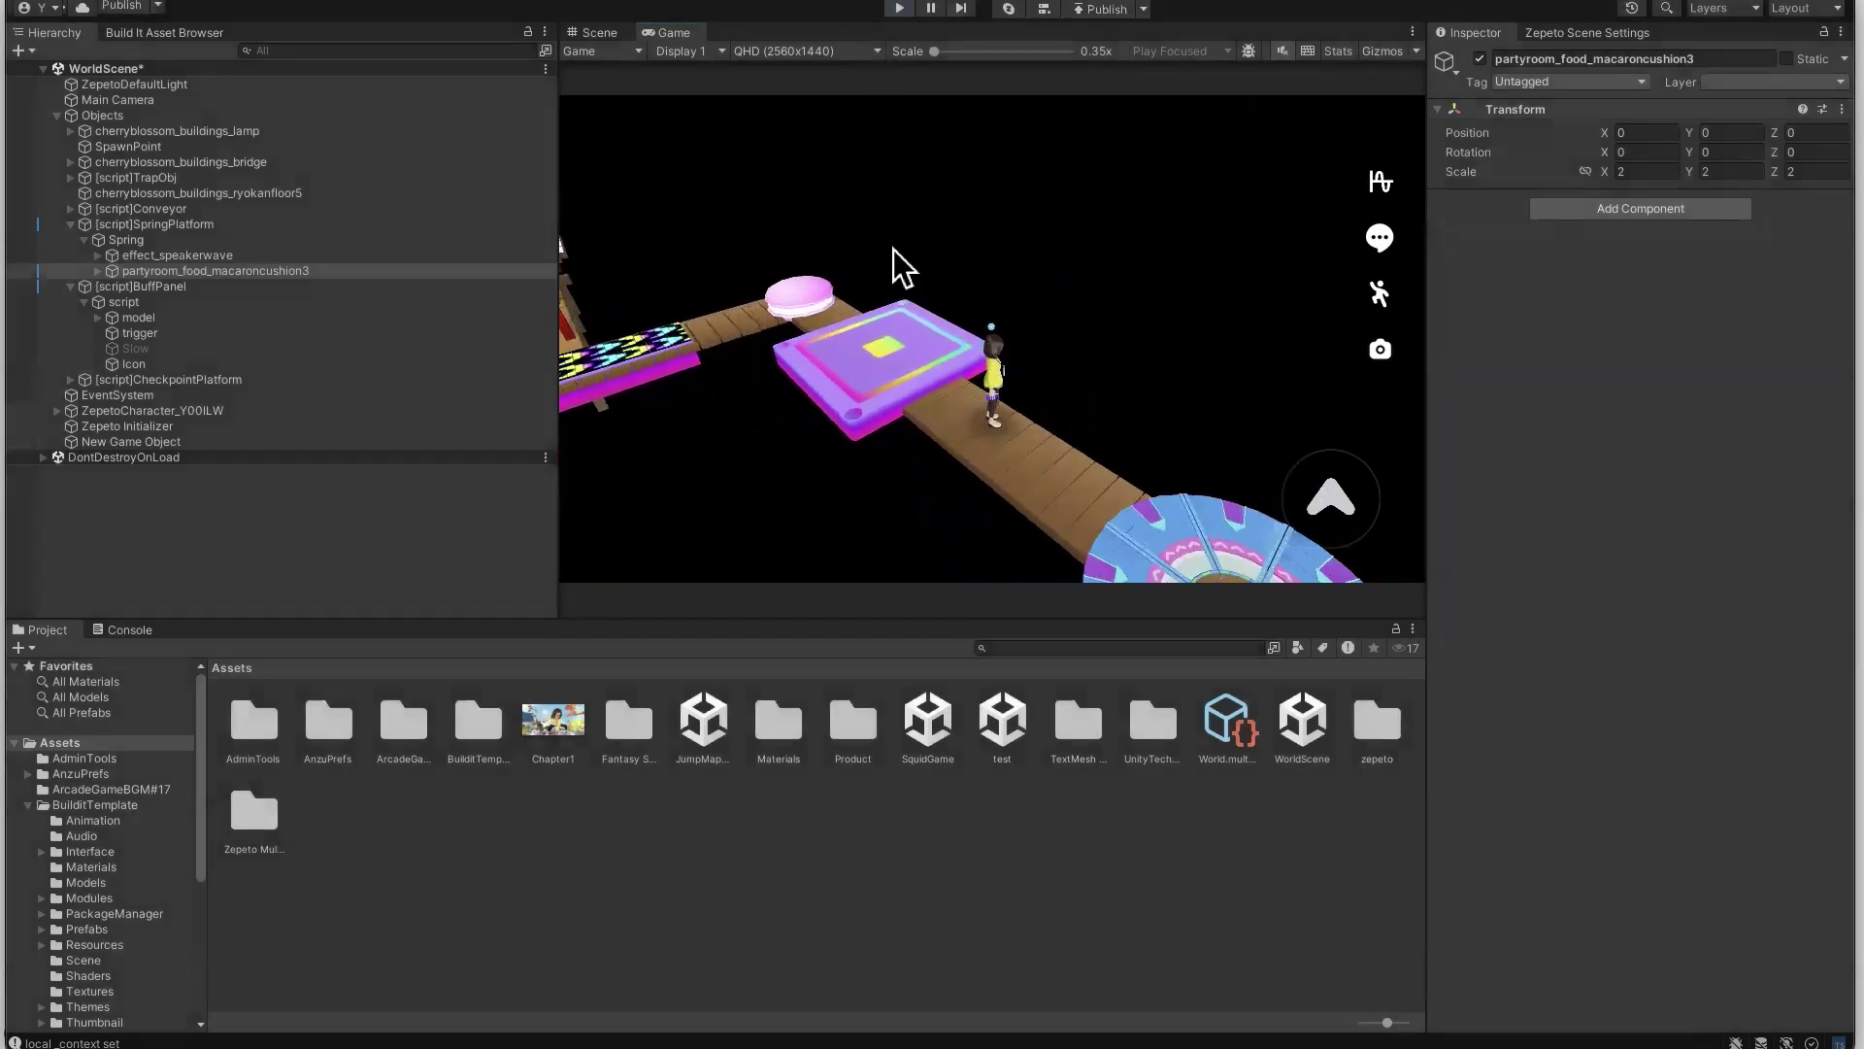
# Reopen the Build It asset library and examine the course around the buff panel and checkpoint platform
pyautogui.press('w')
pyautogui.moveTo(860, 266); pyautogui.dragTo(763, 322, button='right')
pyautogui.press('s')
pyautogui.press('d')
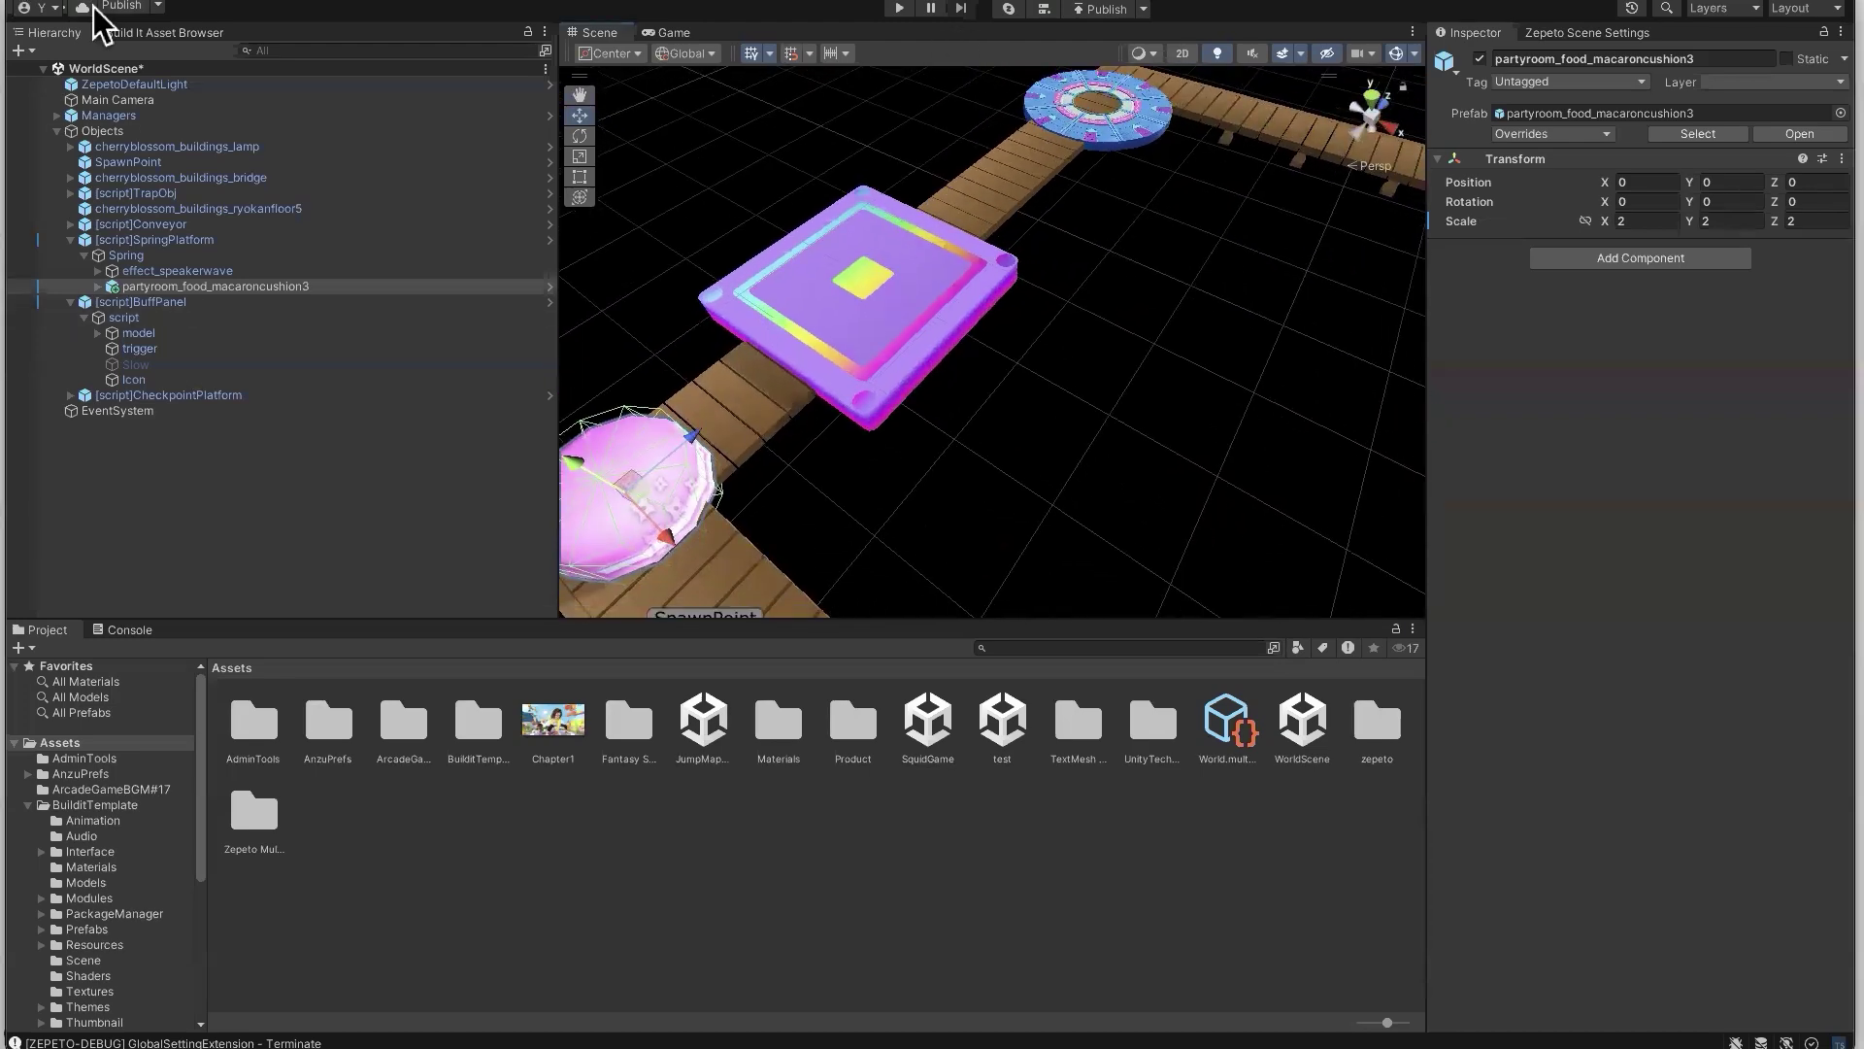
pyautogui.click(163, 32)
pyautogui.moveTo(1017, 386); pyautogui.dragTo(1074, 316, button='right')
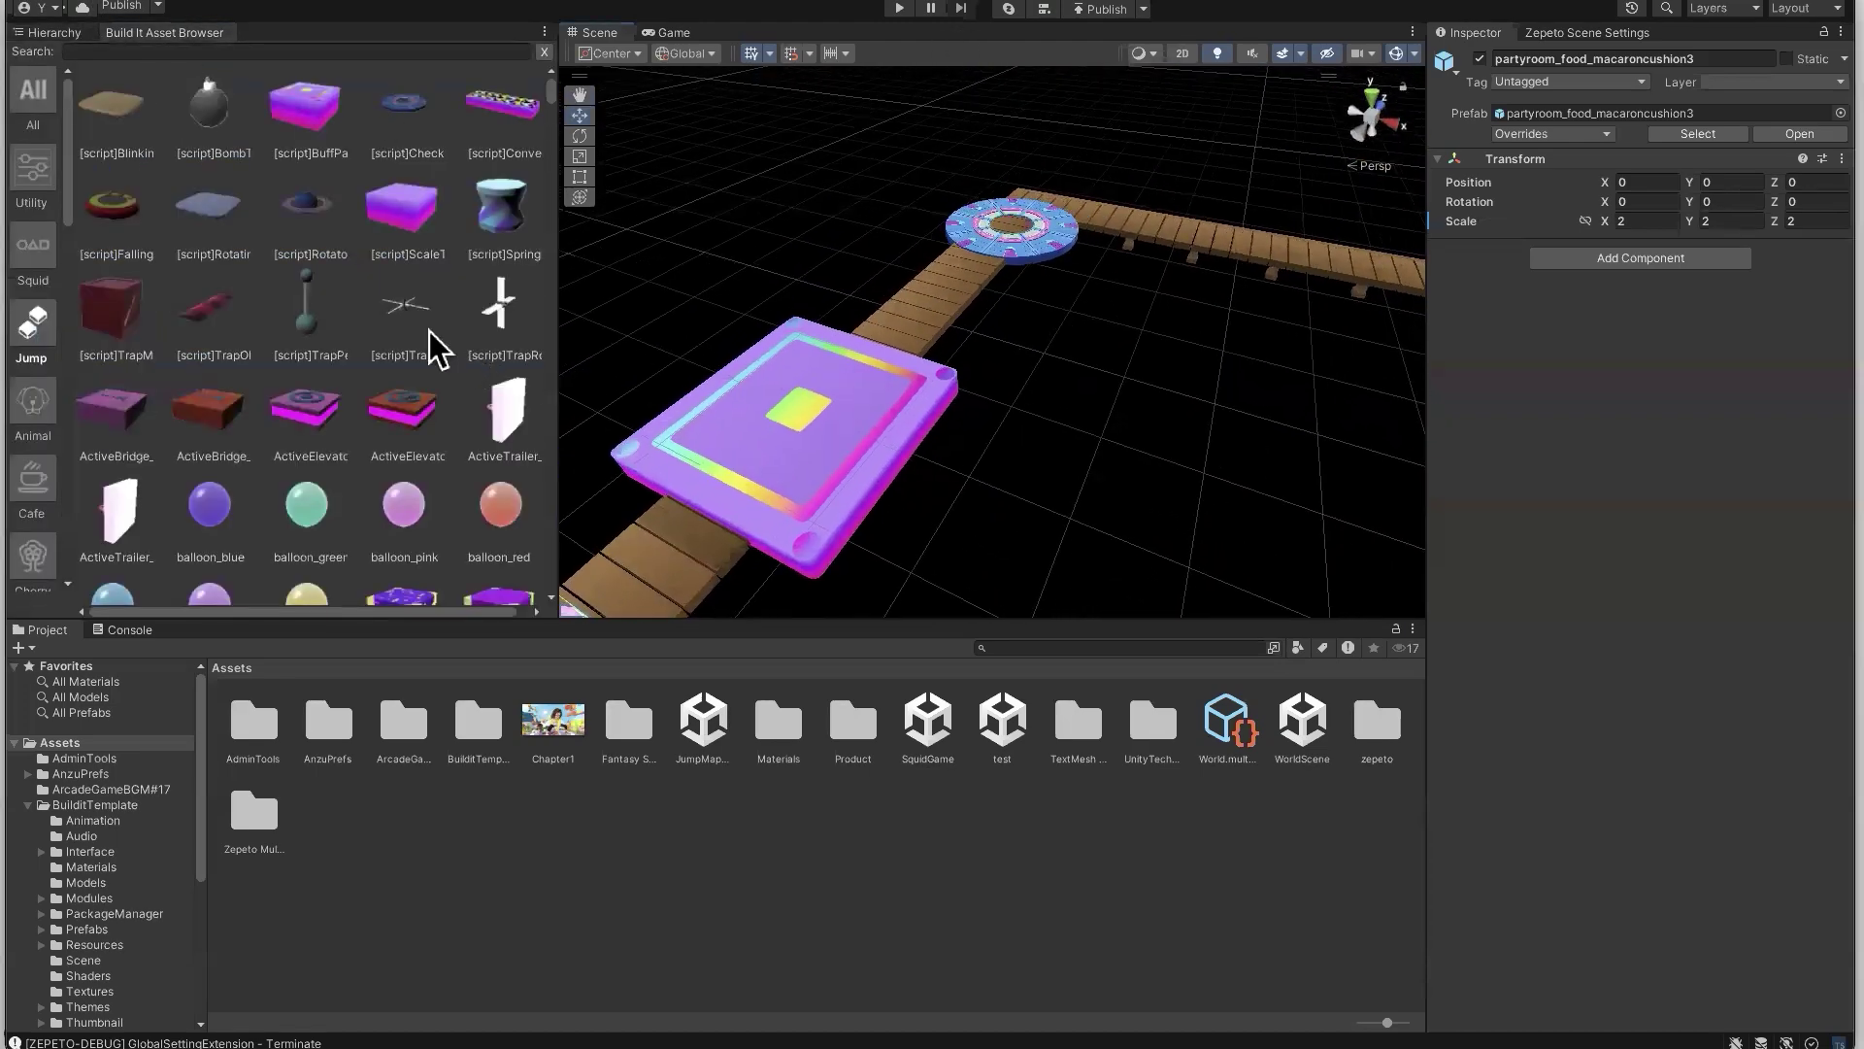
pyautogui.scroll(2, 887, 336)
pyautogui.scroll(-10, 937, 376)
pyautogui.scroll(4, 938, 377)
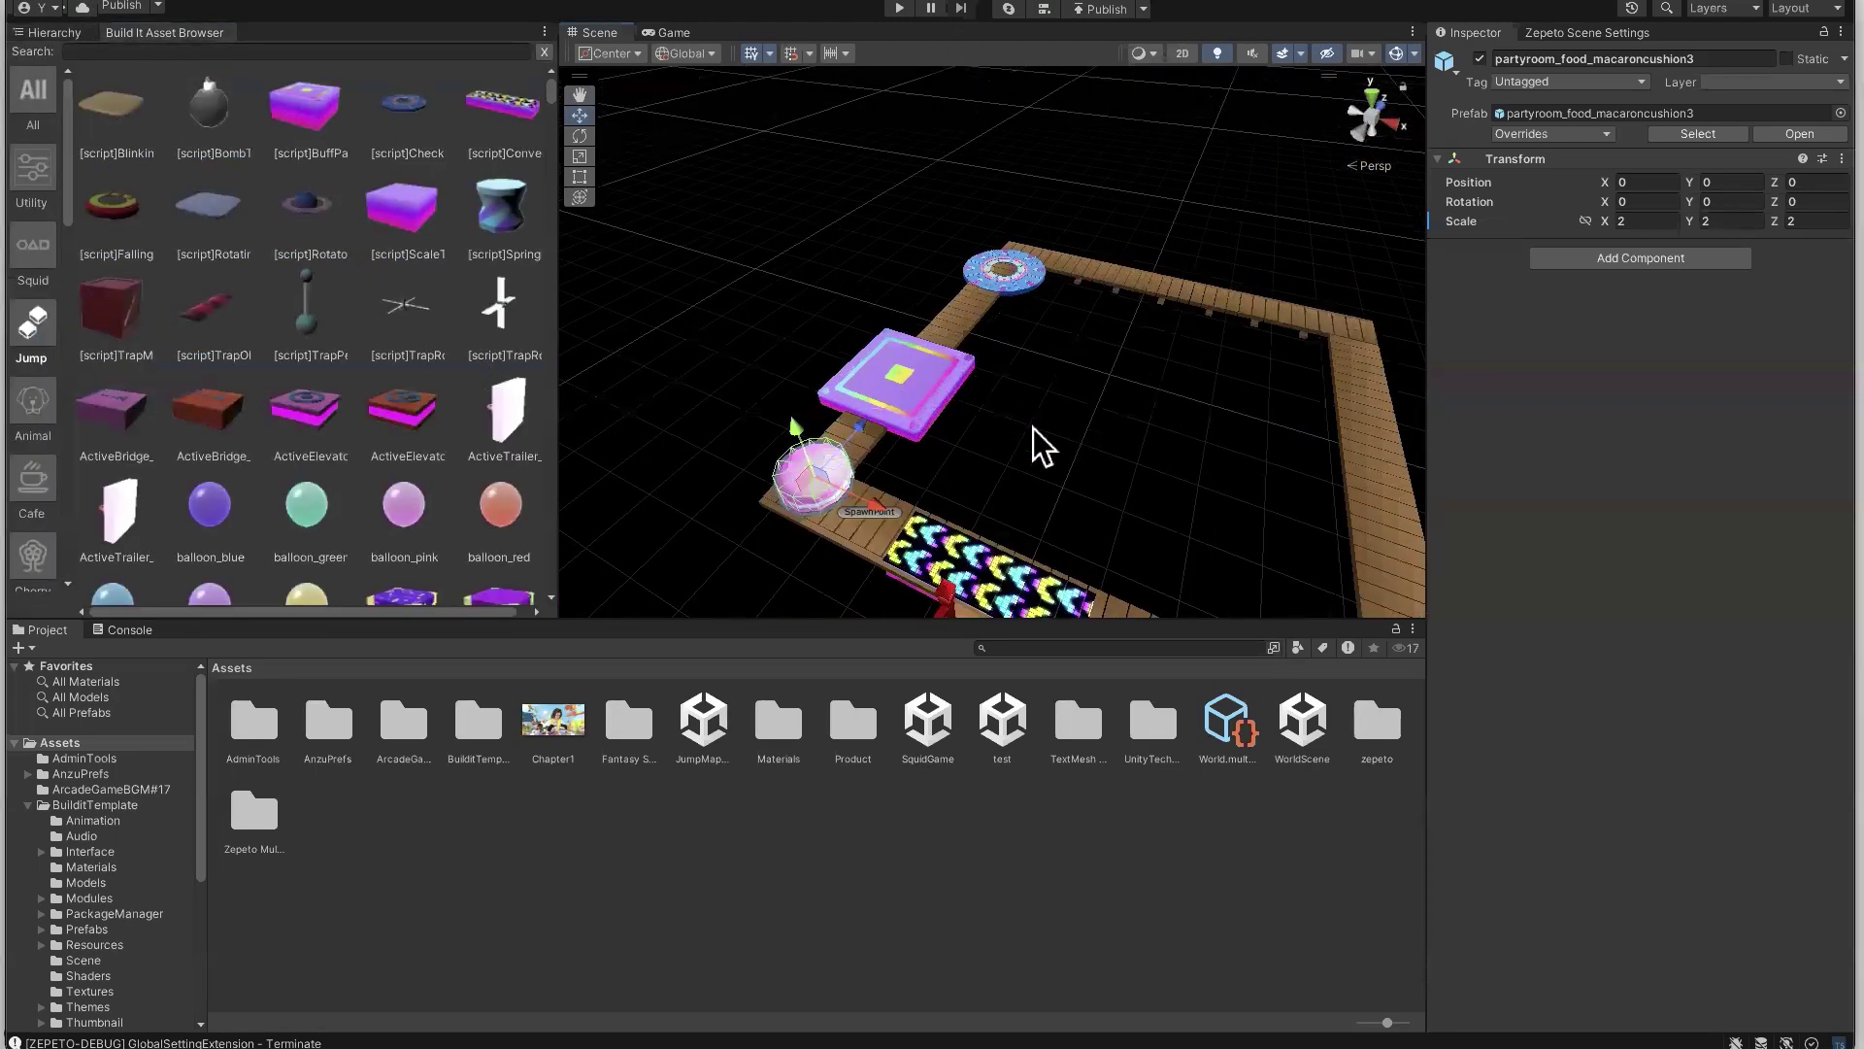
pyautogui.click(1033, 428)
pyautogui.moveTo(1033, 429); pyautogui.dragTo(1156, 330, button='right')
pyautogui.press('w')
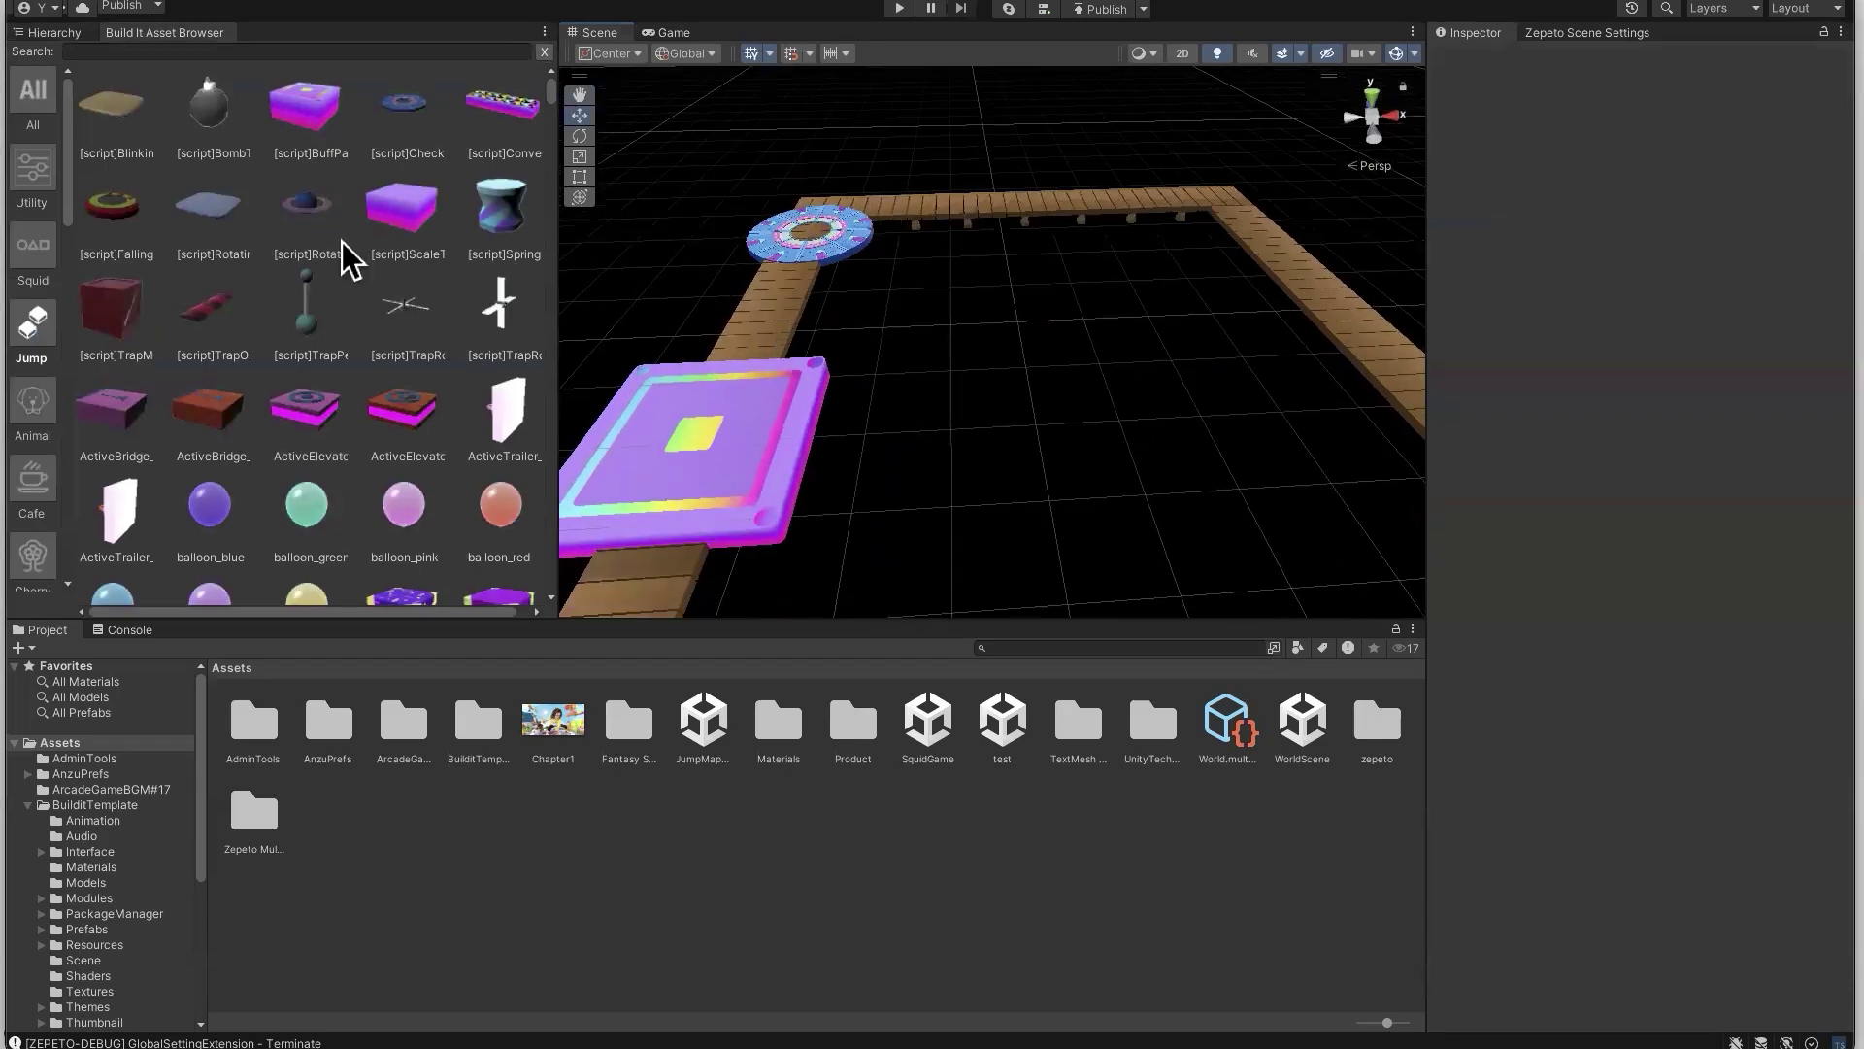
# Place a [script]ScaleTrap from the Jump assets beside the walkway beyond the buff panel, at about X -6.0, Y 0, Z 9.9
pyautogui.click(404, 208)
pyautogui.click(959, 283)
pyautogui.moveTo(957, 283); pyautogui.dragTo(971, 367, button='right')
pyautogui.click(974, 366)
pyautogui.moveTo(974, 366); pyautogui.dragTo(882, 454)
pyautogui.moveTo(889, 460)
pyautogui.mouseDown(button='right')
pyautogui.moveTo(941, 459)
pyautogui.moveTo(894, 469)
pyautogui.mouseUp(button='right')
pyautogui.moveTo(990, 398); pyautogui.dragTo(769, 367)
pyautogui.moveTo(769, 367); pyautogui.dragTo(844, 323, button='right')
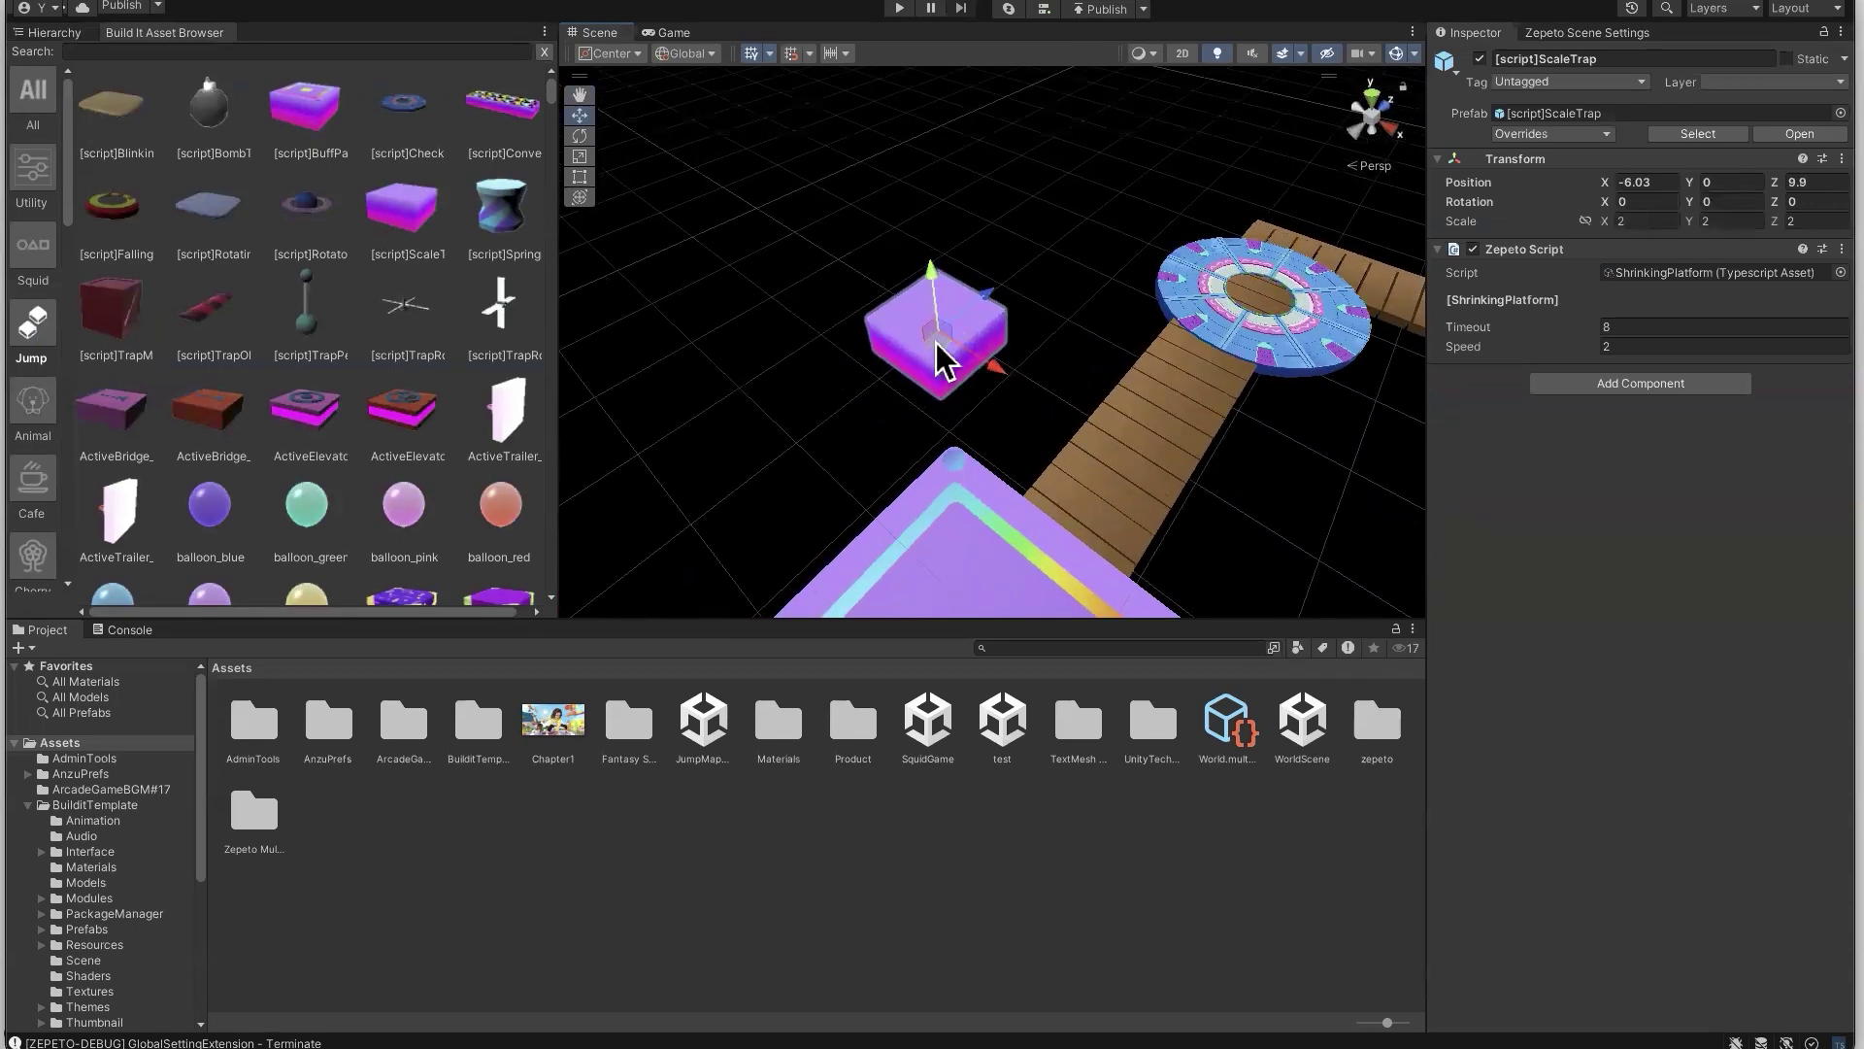
# Move the ScaleTrap to about X -5.1, Y 0.8, Z 9.7 and set its Timeout to 2
pyautogui.moveTo(938, 346); pyautogui.dragTo(990, 338)
pyautogui.moveTo(985, 480); pyautogui.dragTo(1105, 474, button='right')
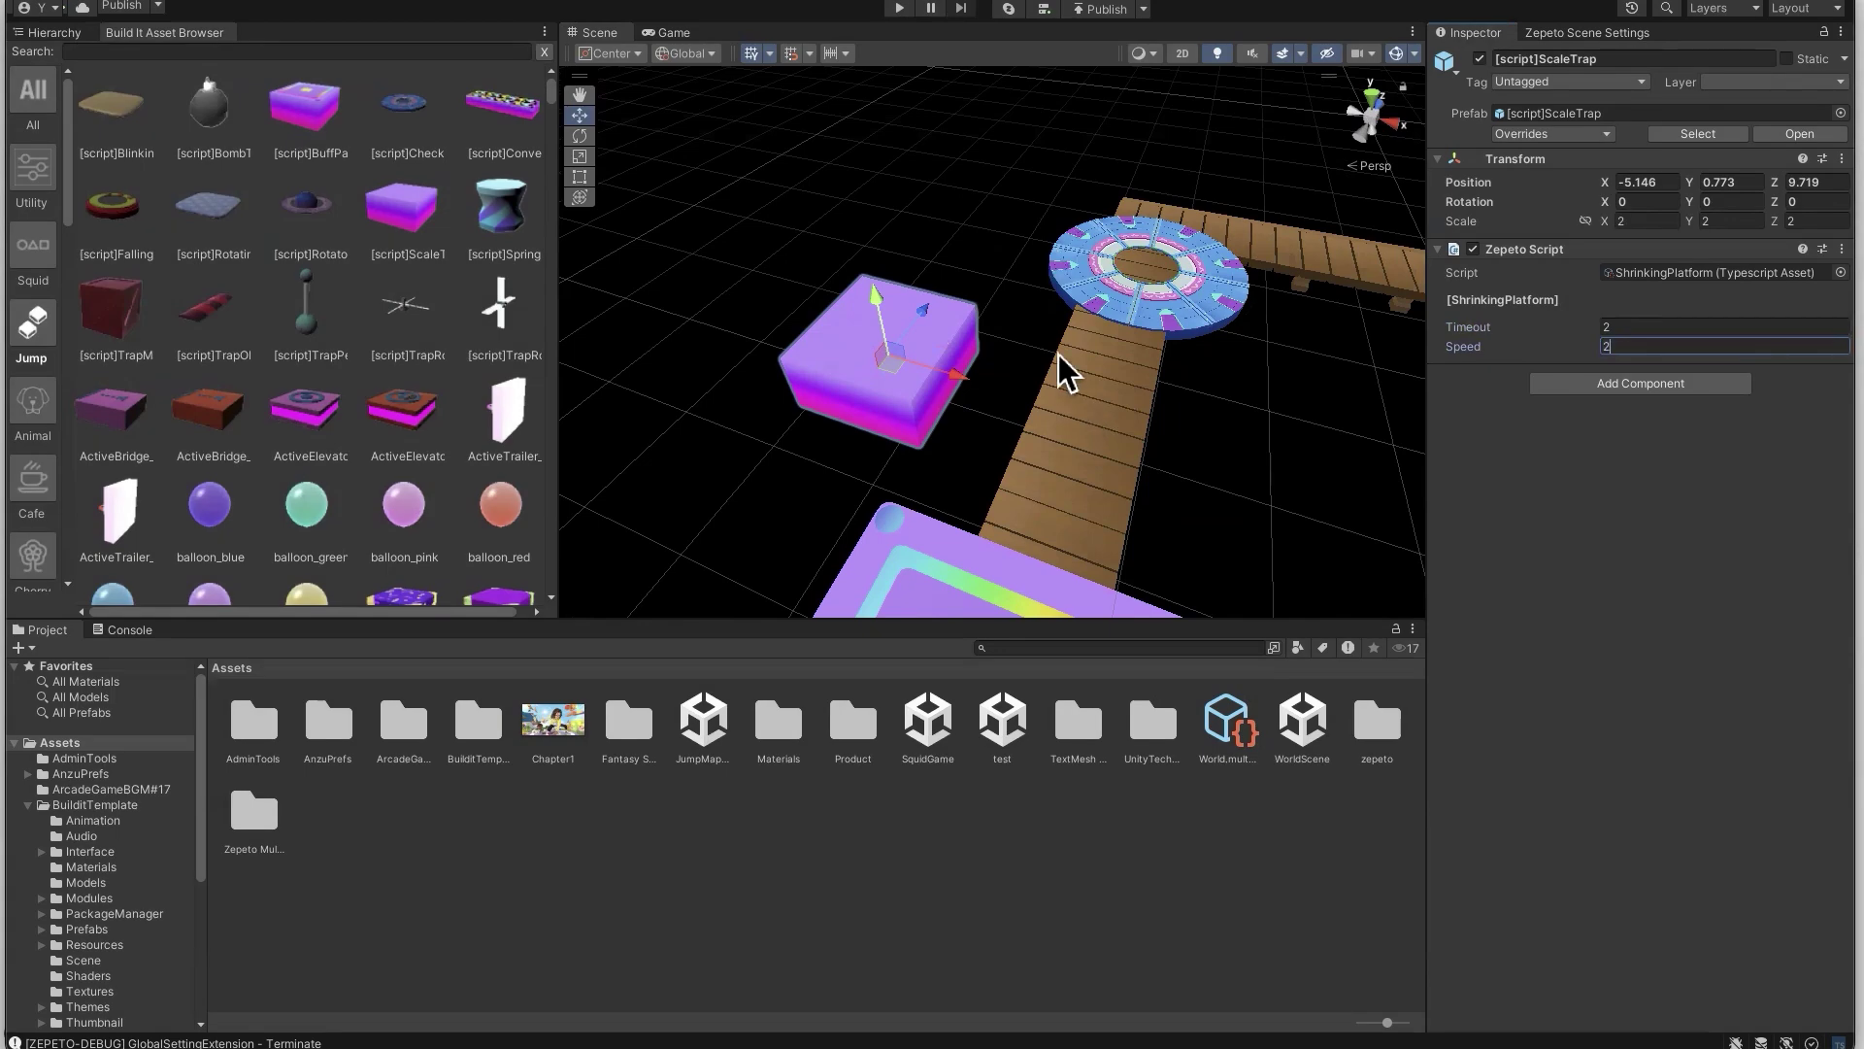
pyautogui.click(1058, 353)
pyautogui.click(765, 336)
# Place the yellow blinking platform from the Jump assets beside the checkpoint platform, behind the ScaleTrap
pyautogui.moveTo(766, 336); pyautogui.dragTo(947, 340, button='right')
pyautogui.click(143, 124)
pyautogui.click(897, 242)
# Place a [script]FallingPlatform from the Jump assets beside the buff panel, at about X -5.3, Y 1.1, Z 8.0
pyautogui.click(130, 231)
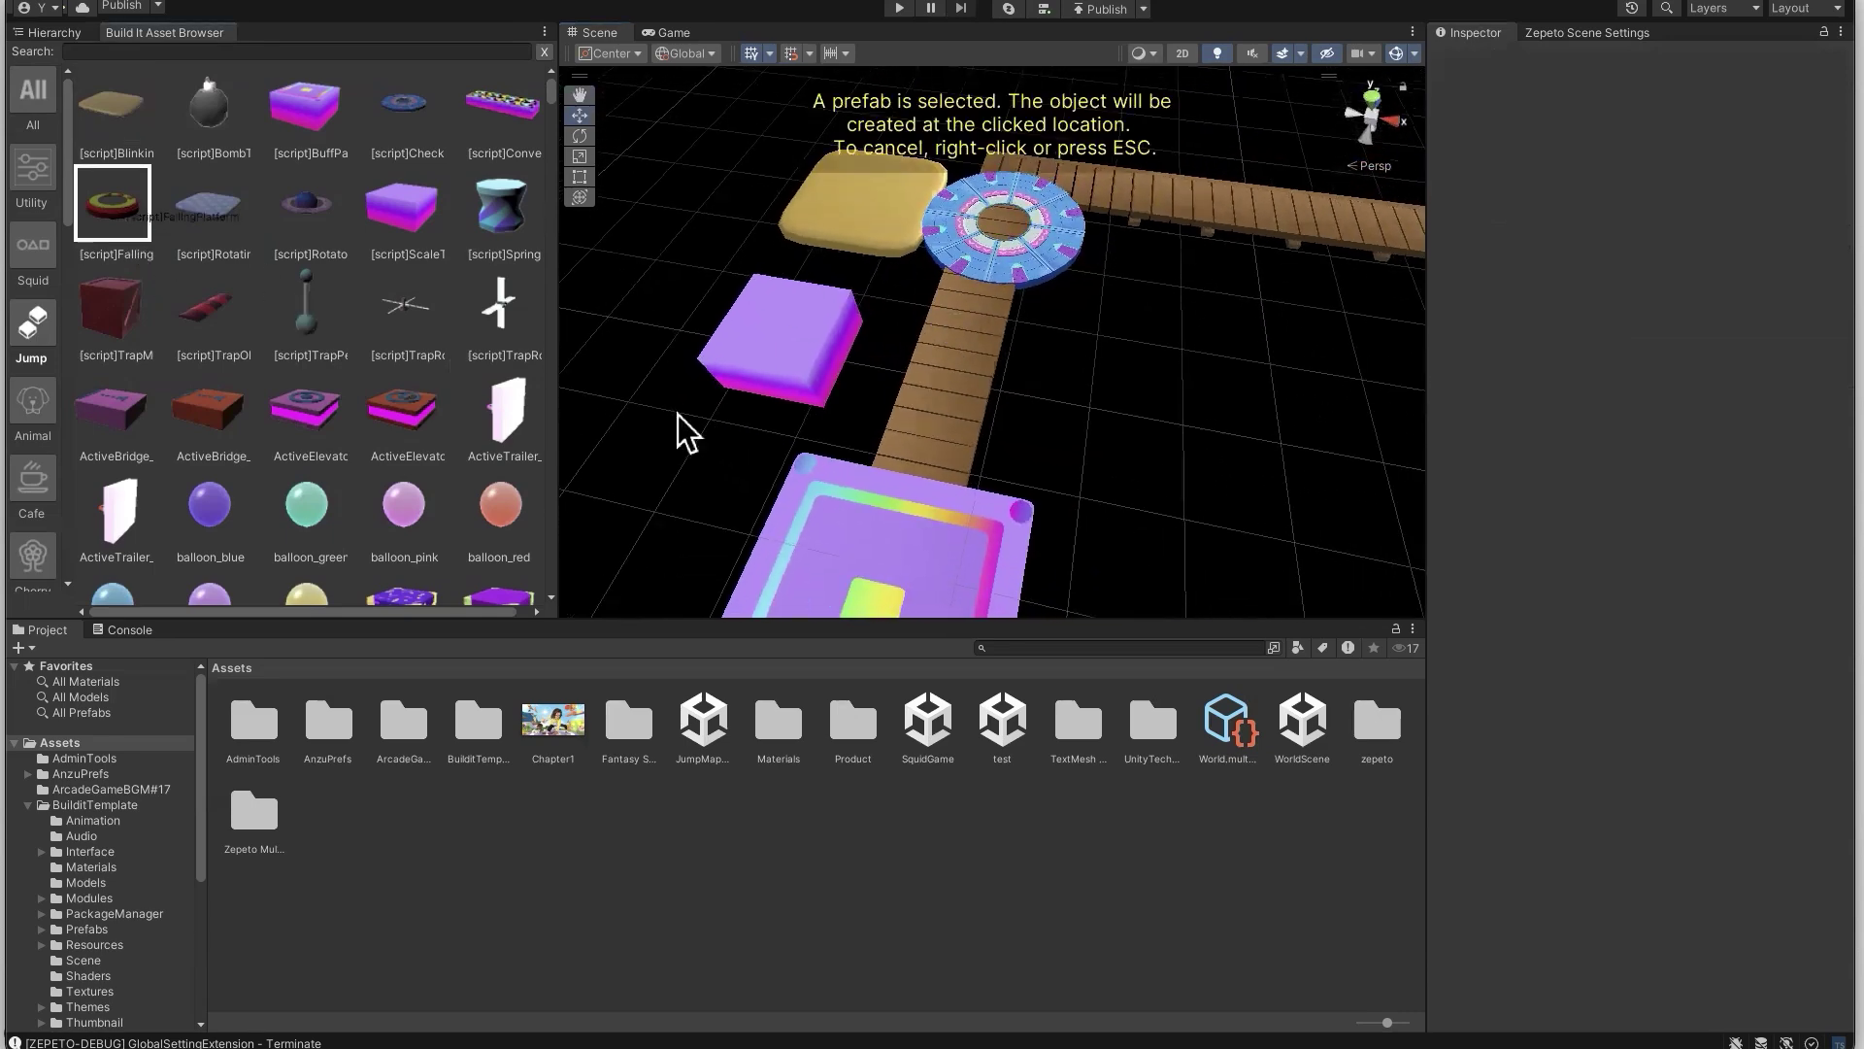
pyautogui.click(689, 470)
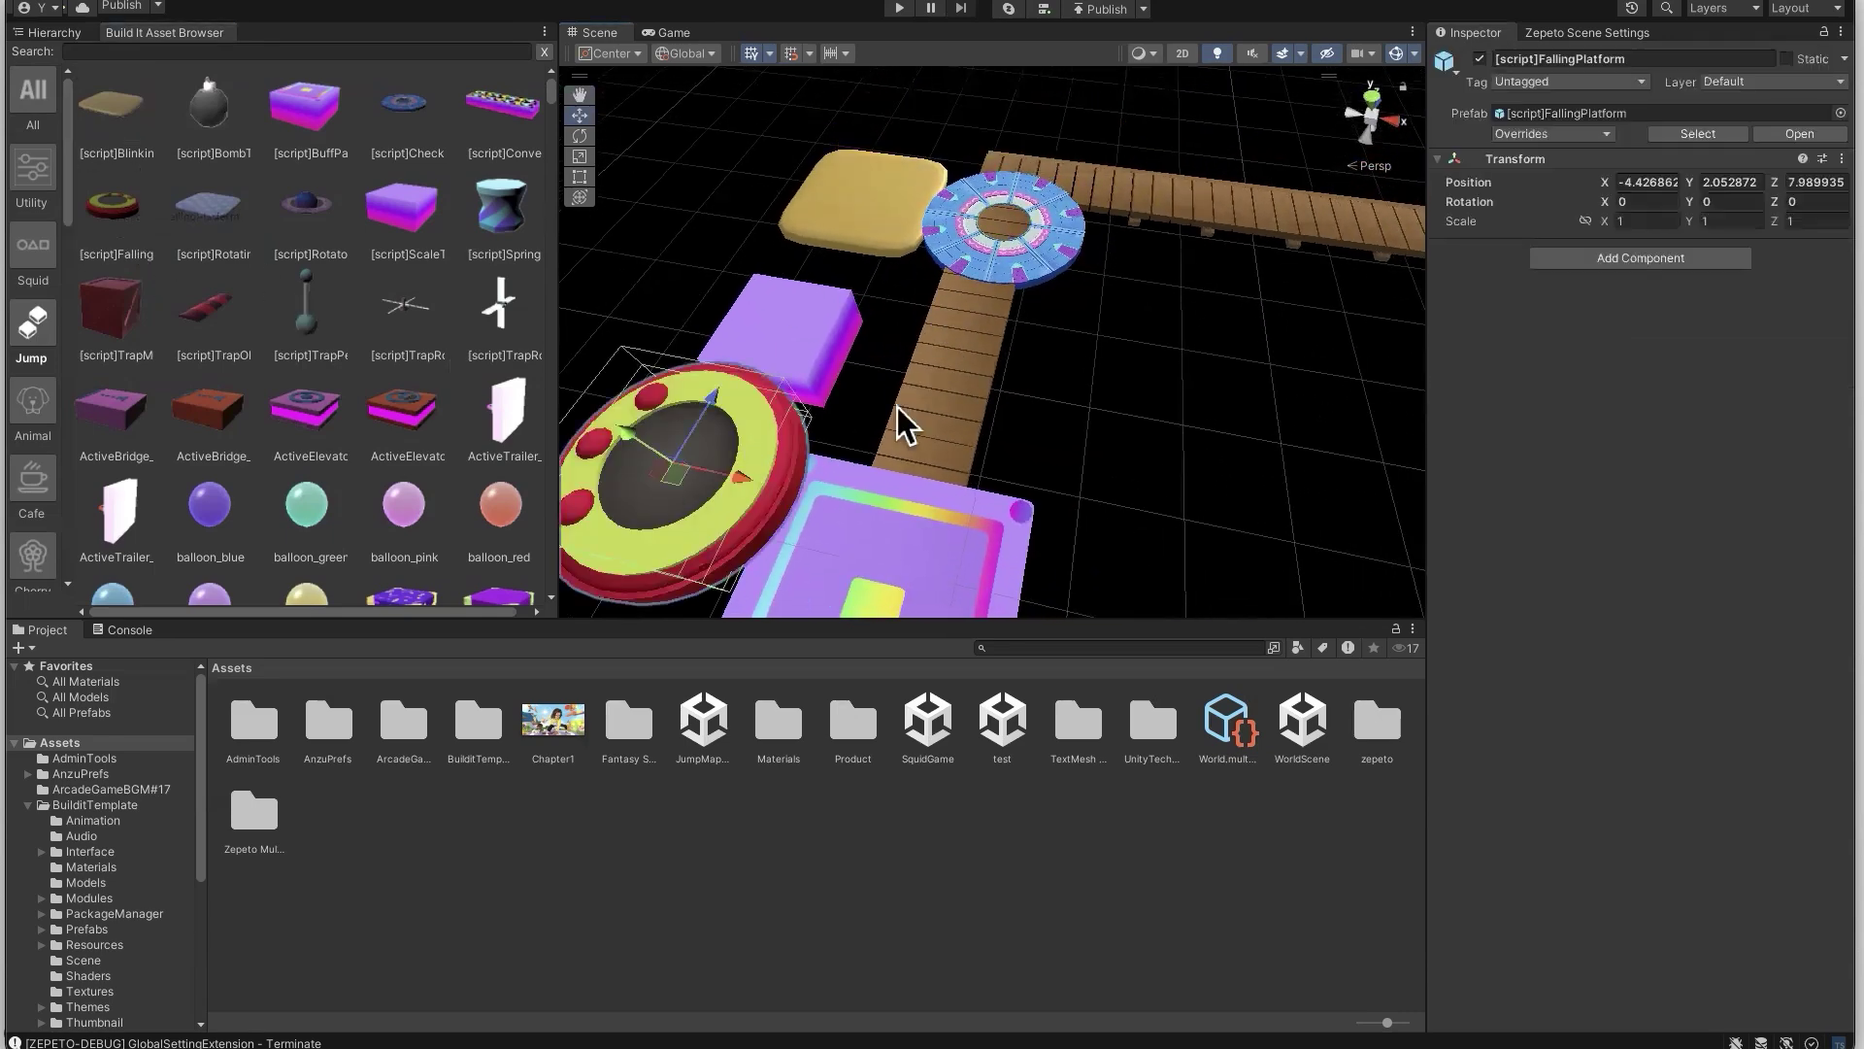
pyautogui.moveTo(897, 406); pyautogui.dragTo(795, 363, button='right')
pyautogui.moveTo(794, 363); pyautogui.dragTo(755, 365)
pyautogui.click(740, 306)
pyautogui.click(738, 300)
pyautogui.keyDown('alt'); pyautogui.moveTo(974, 349); pyautogui.dragTo(1020, 342); pyautogui.keyUp('alt')
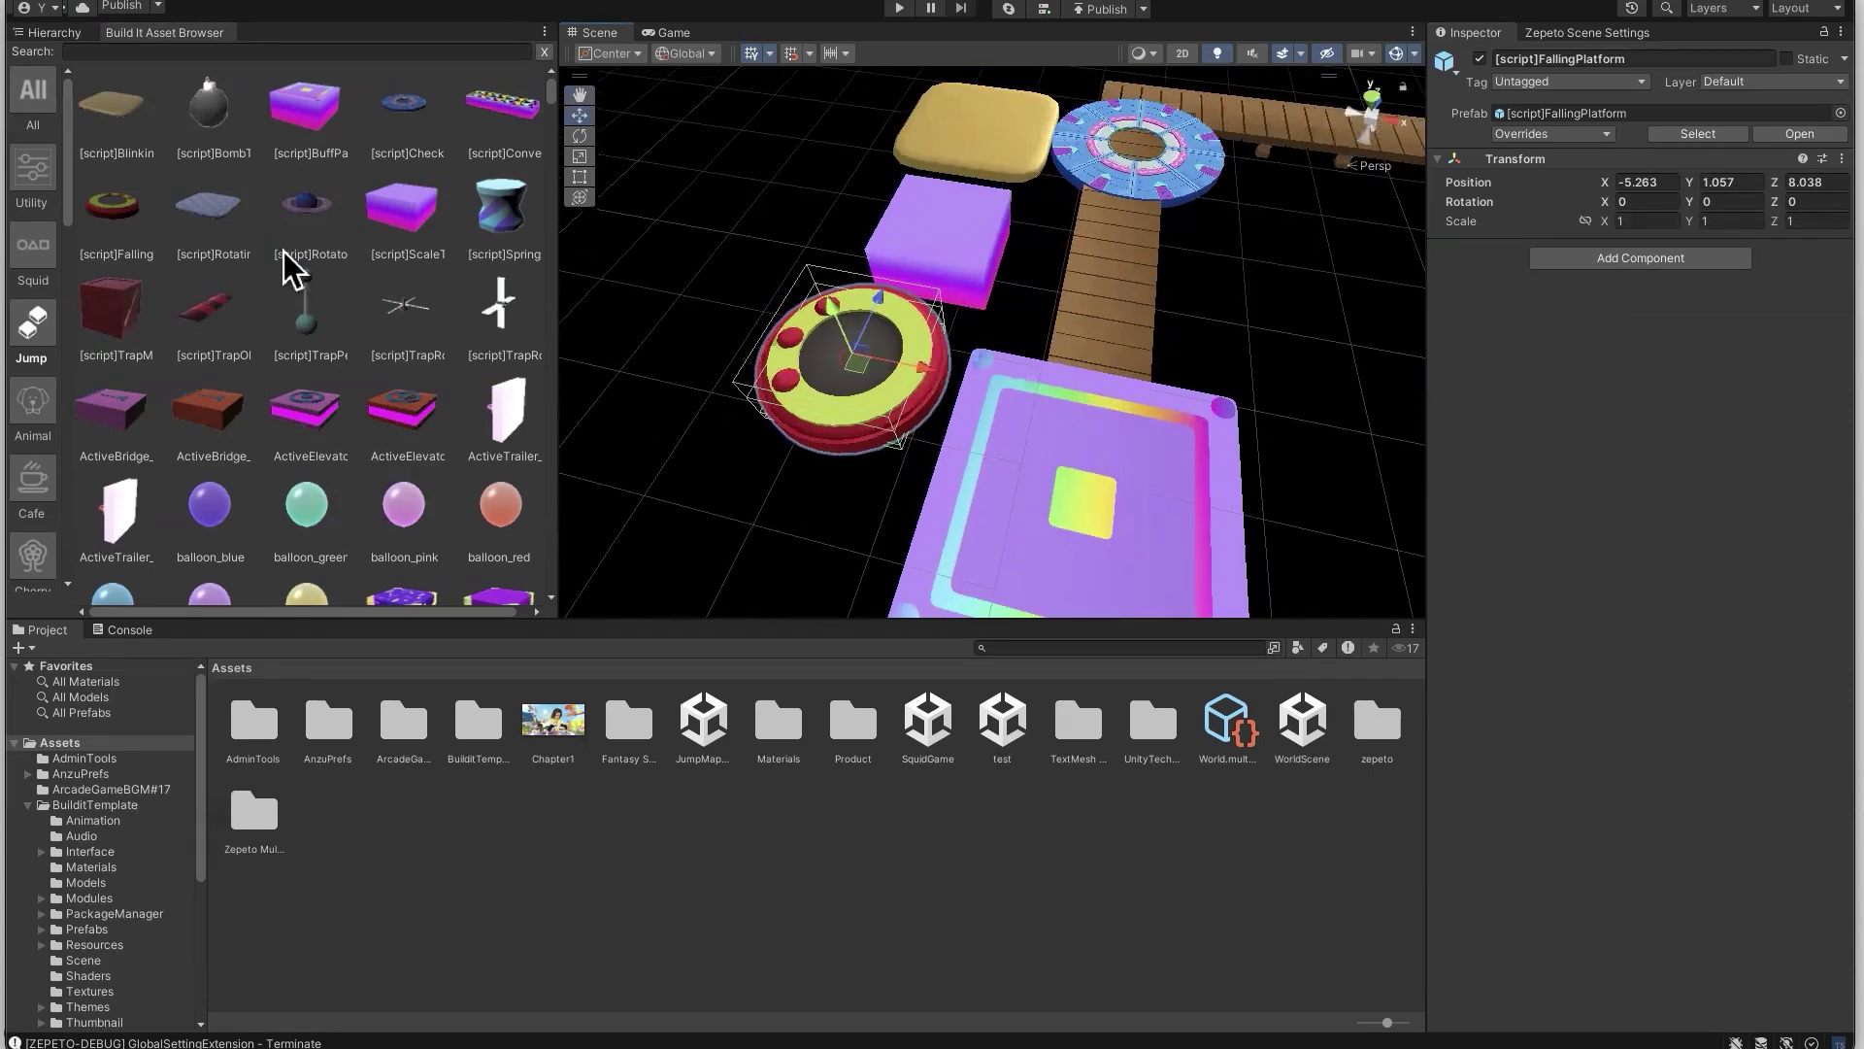
# Start a playtest and walk the character across the buff panel to the walkway beside the ScaleTrap, observing the scaling and blinking platforms
pyautogui.keyDown('alt'); pyautogui.moveTo(825, 433); pyautogui.dragTo(884, 415); pyautogui.keyUp('alt')
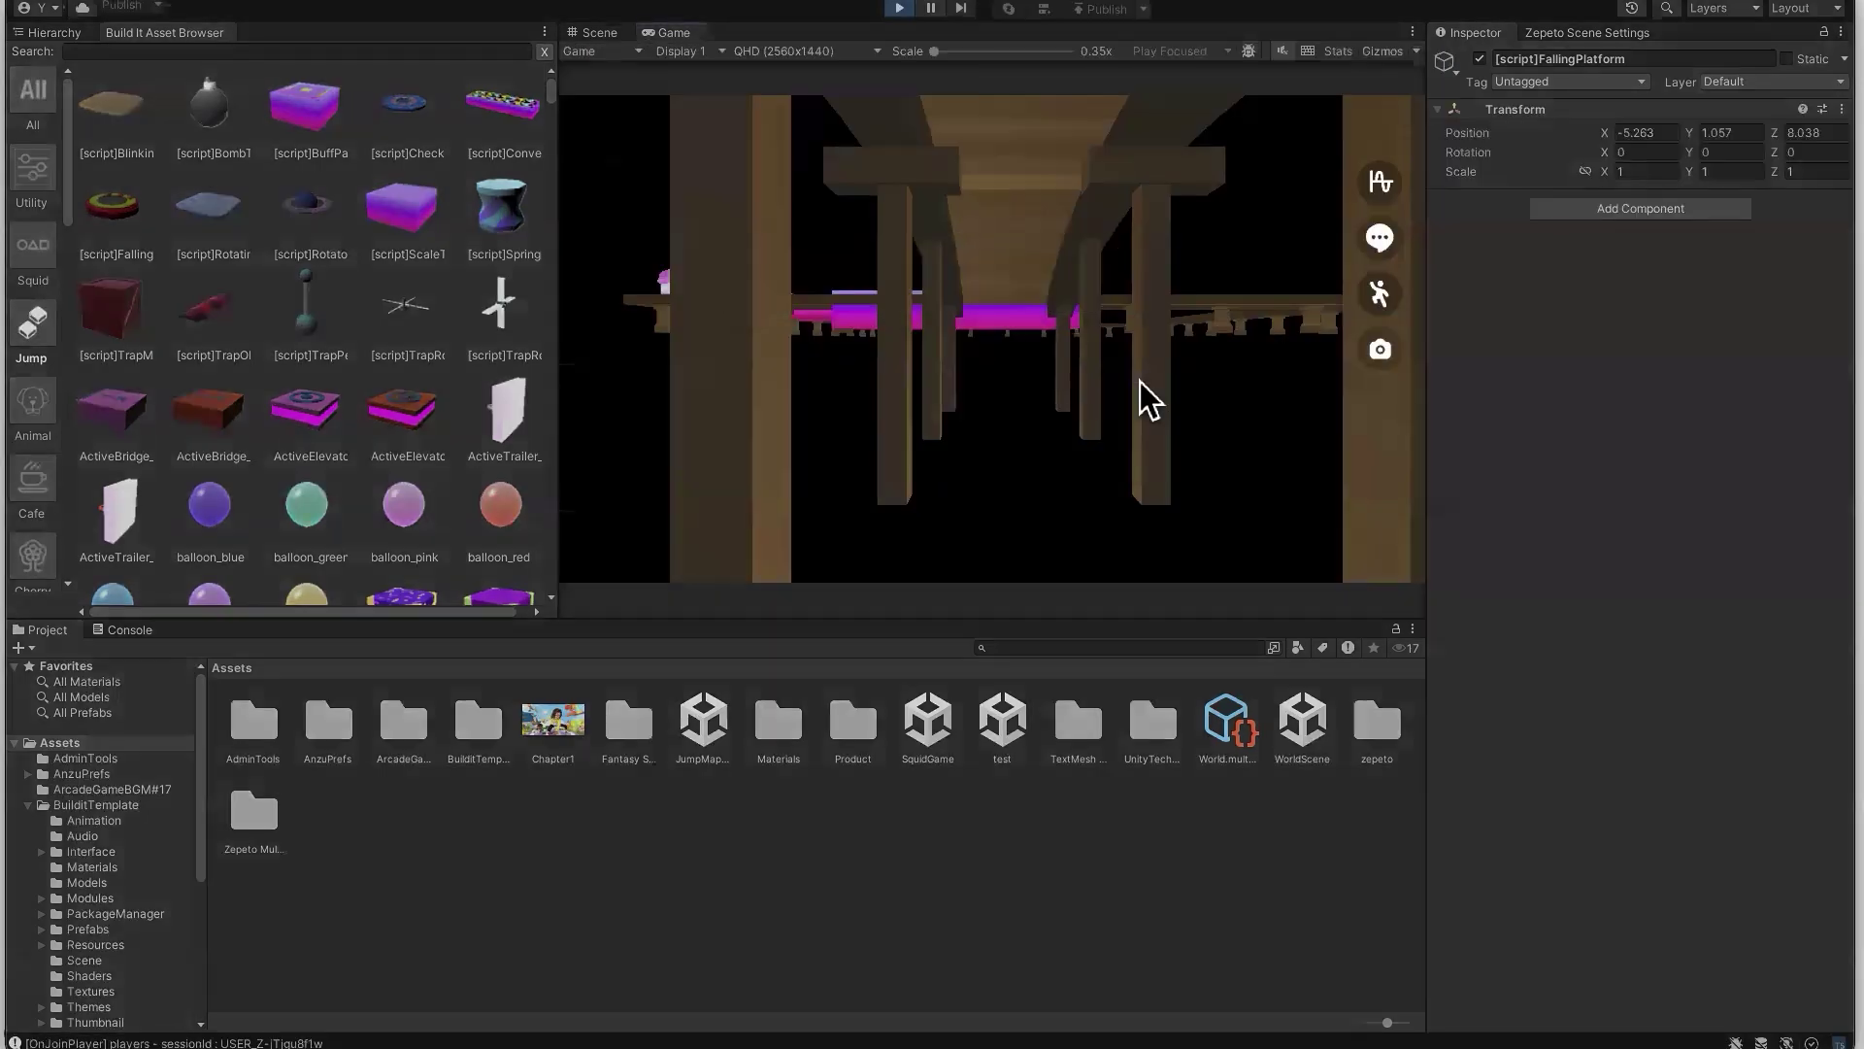
pyautogui.moveTo(1115, 345); pyautogui.dragTo(909, 364)
pyautogui.press('w')
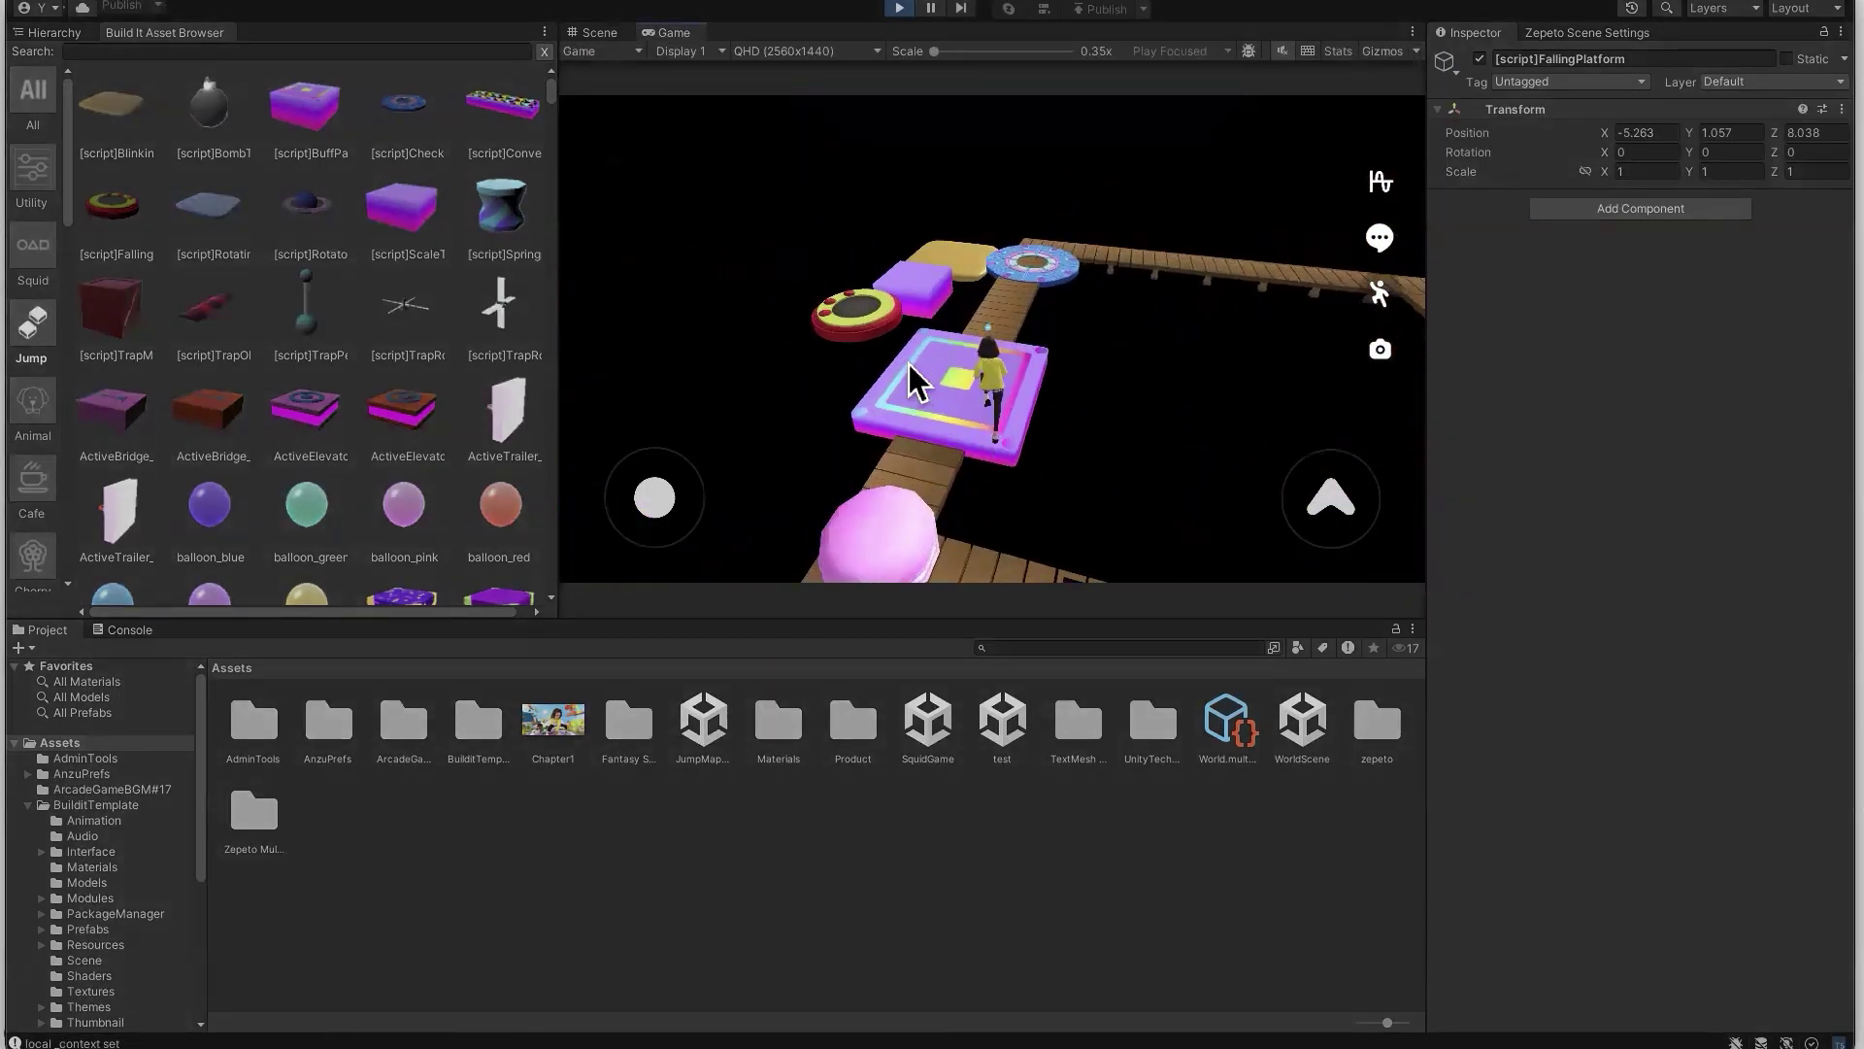
pyautogui.press('w')
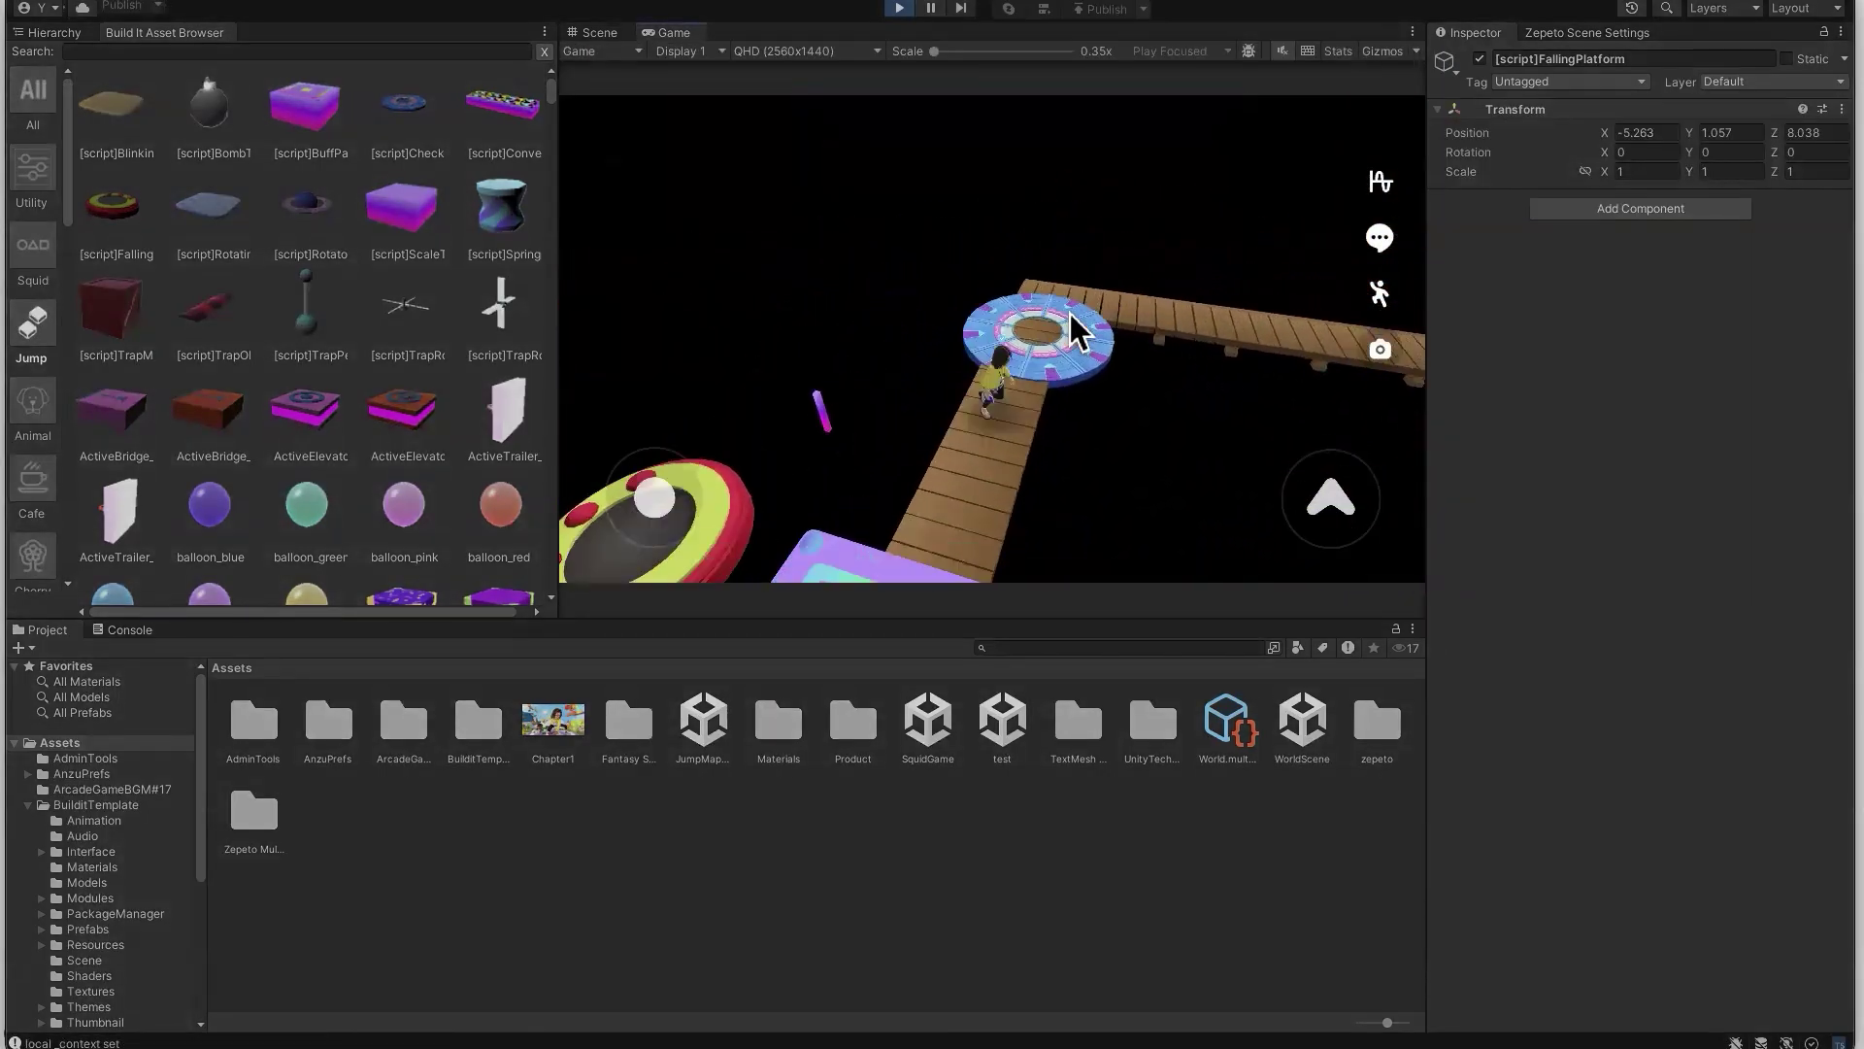
pyautogui.moveTo(1070, 313); pyautogui.dragTo(967, 328)
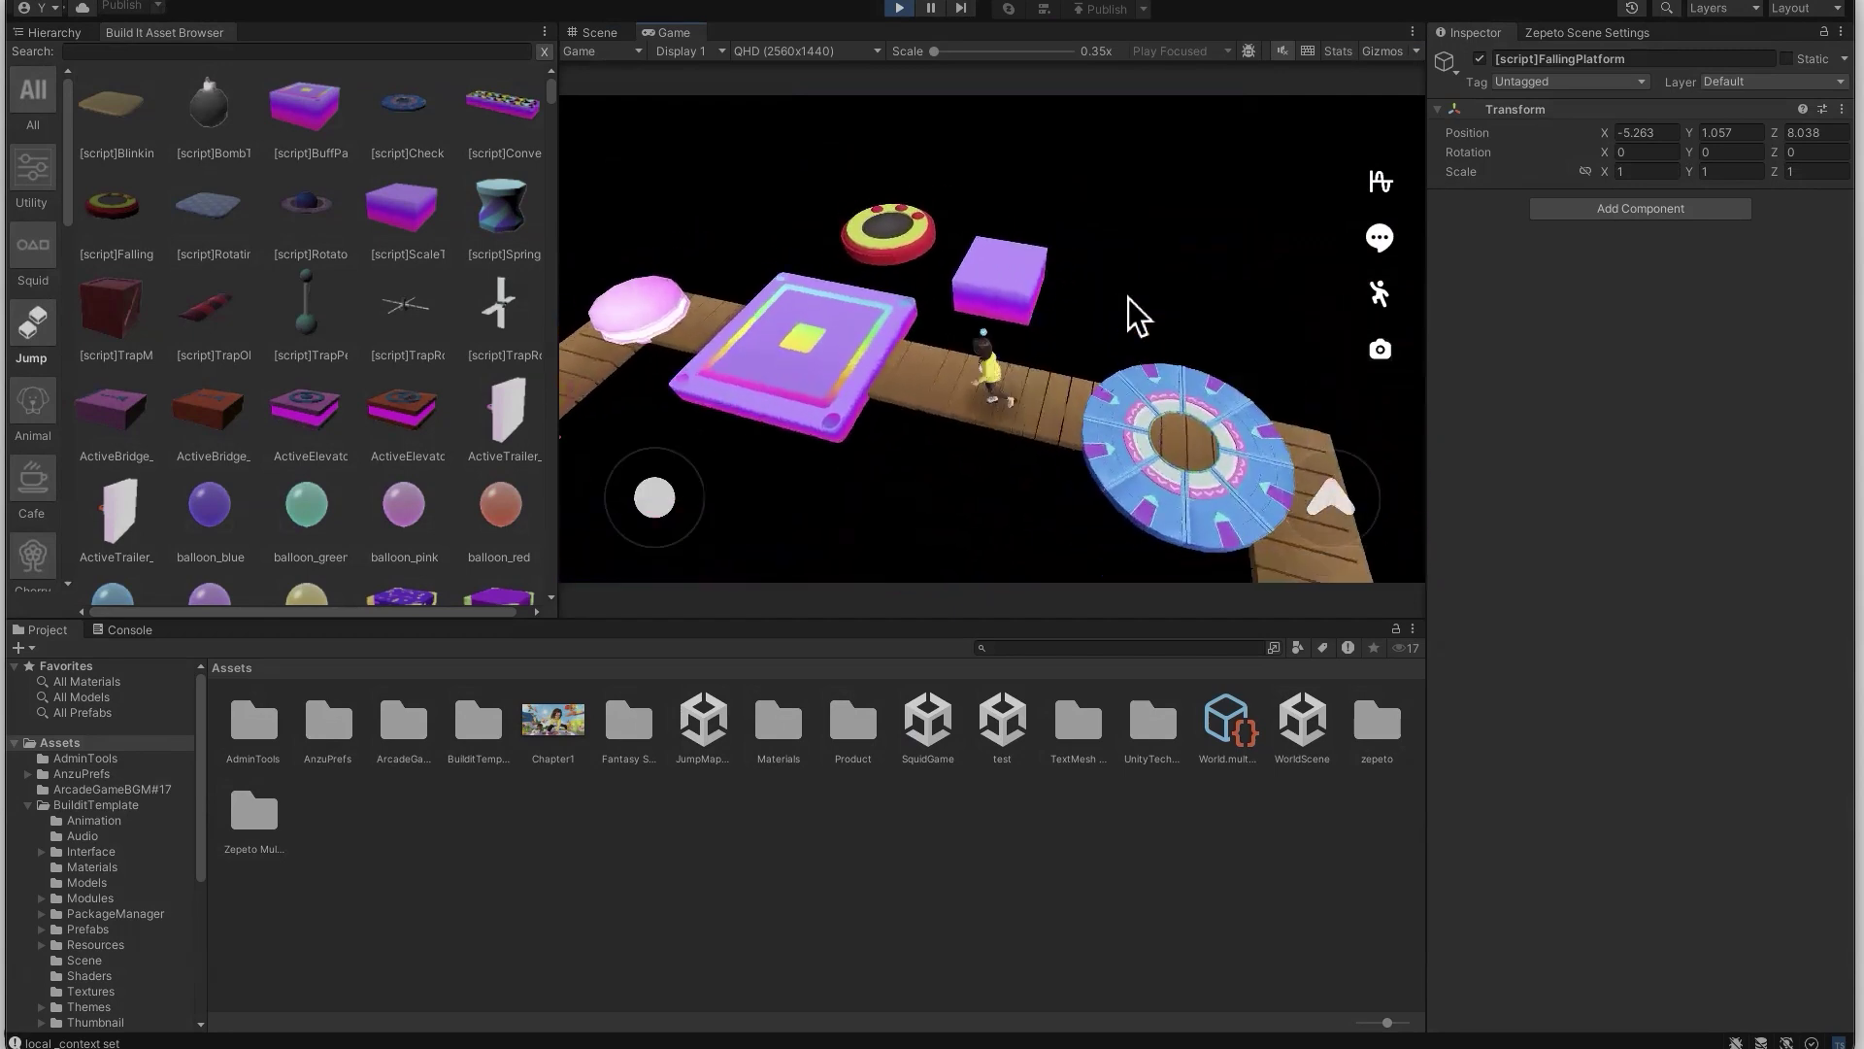
pyautogui.moveTo(1130, 299)
pyautogui.mouseDown()
pyautogui.moveTo(1167, 283)
pyautogui.moveTo(1167, 299)
pyautogui.mouseUp()
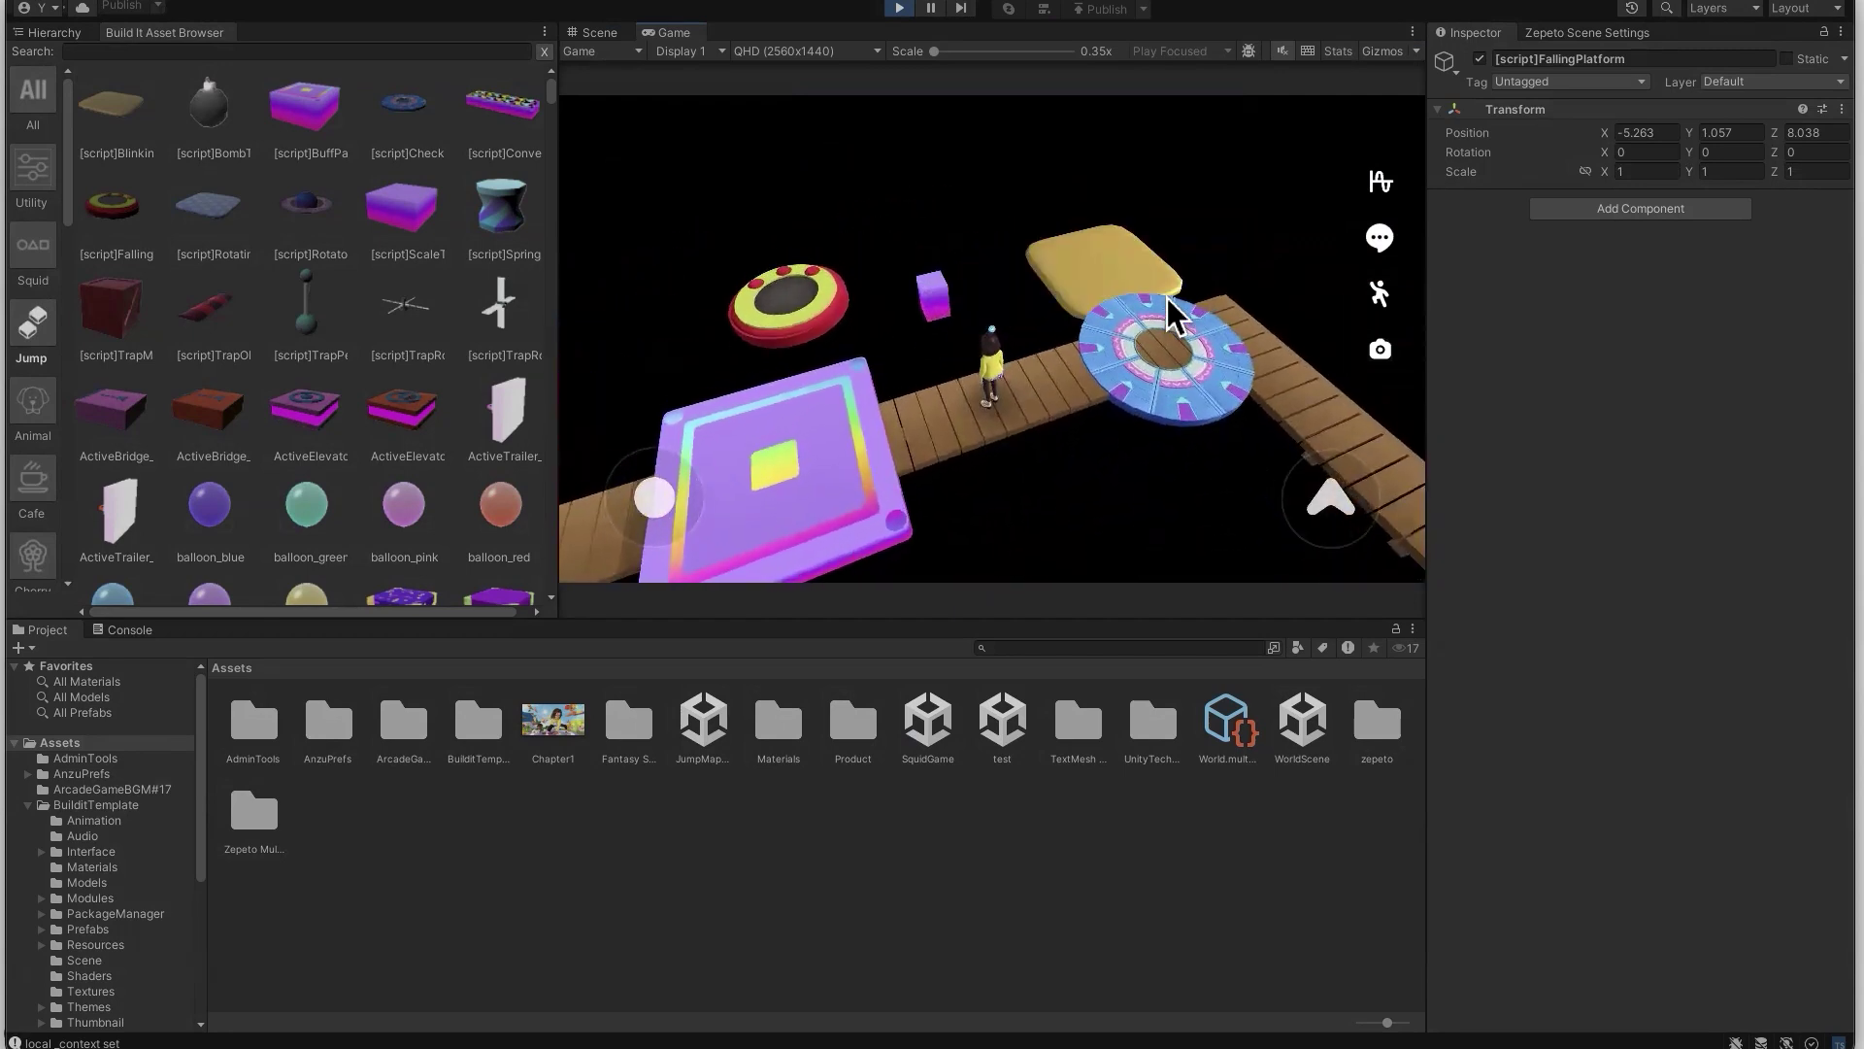
# Run and jump the character around the spring cushion, buff panel and walkway to try out the platforms placed alongside
pyautogui.press('w')
pyautogui.press('space')
pyautogui.press('s')
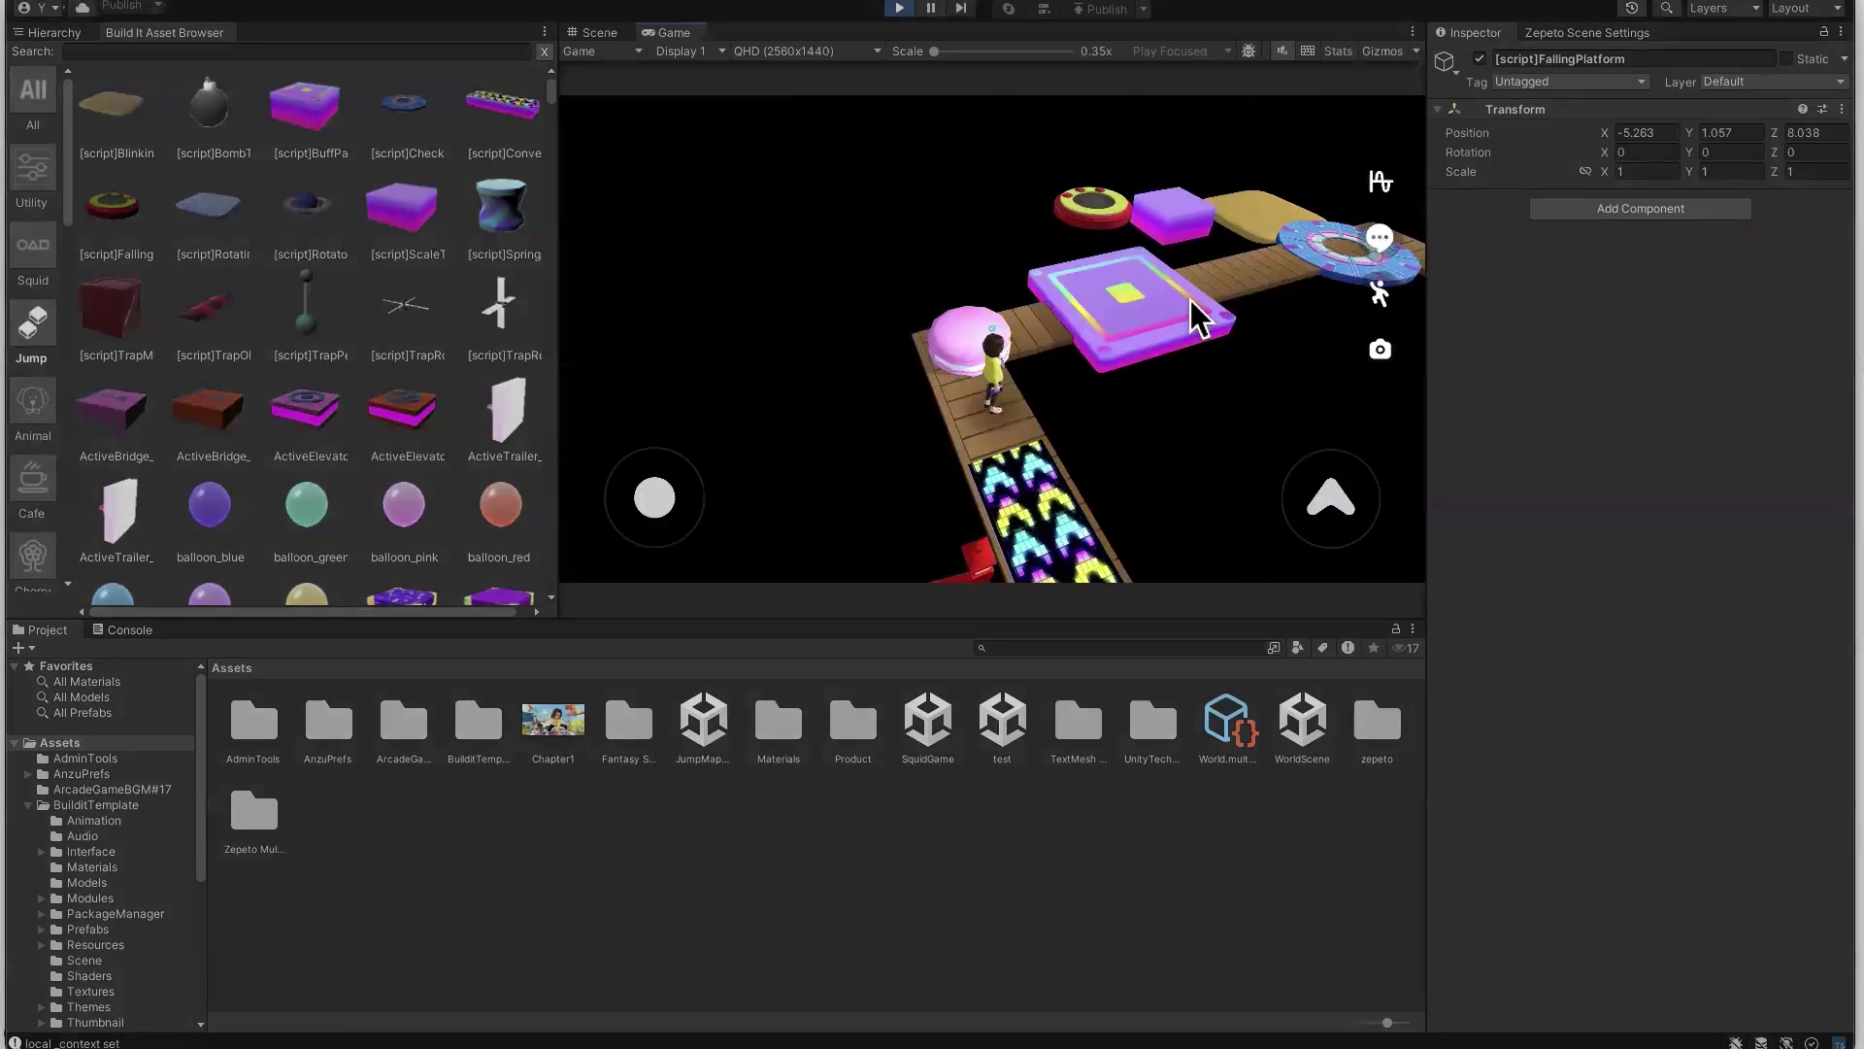
pyautogui.press('w')
pyautogui.moveTo(1192, 301); pyautogui.dragTo(966, 303)
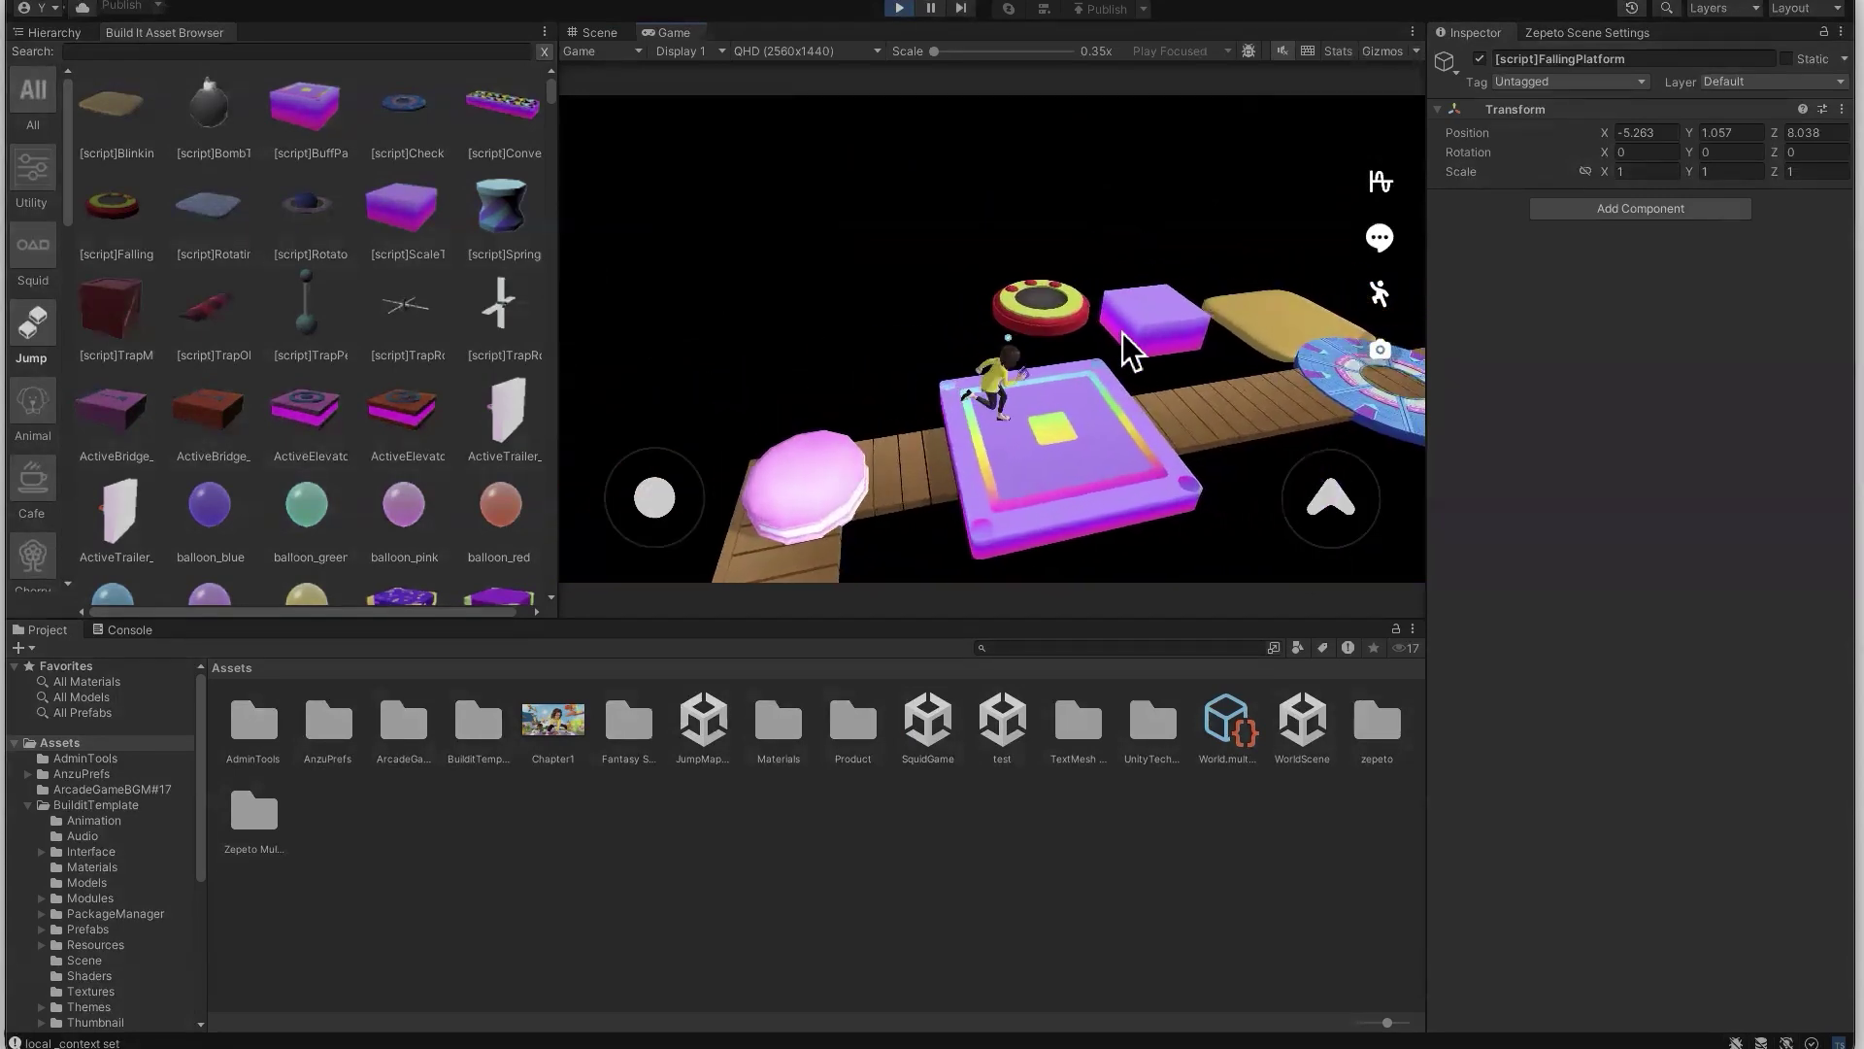
pyautogui.moveTo(1123, 334); pyautogui.dragTo(810, 289)
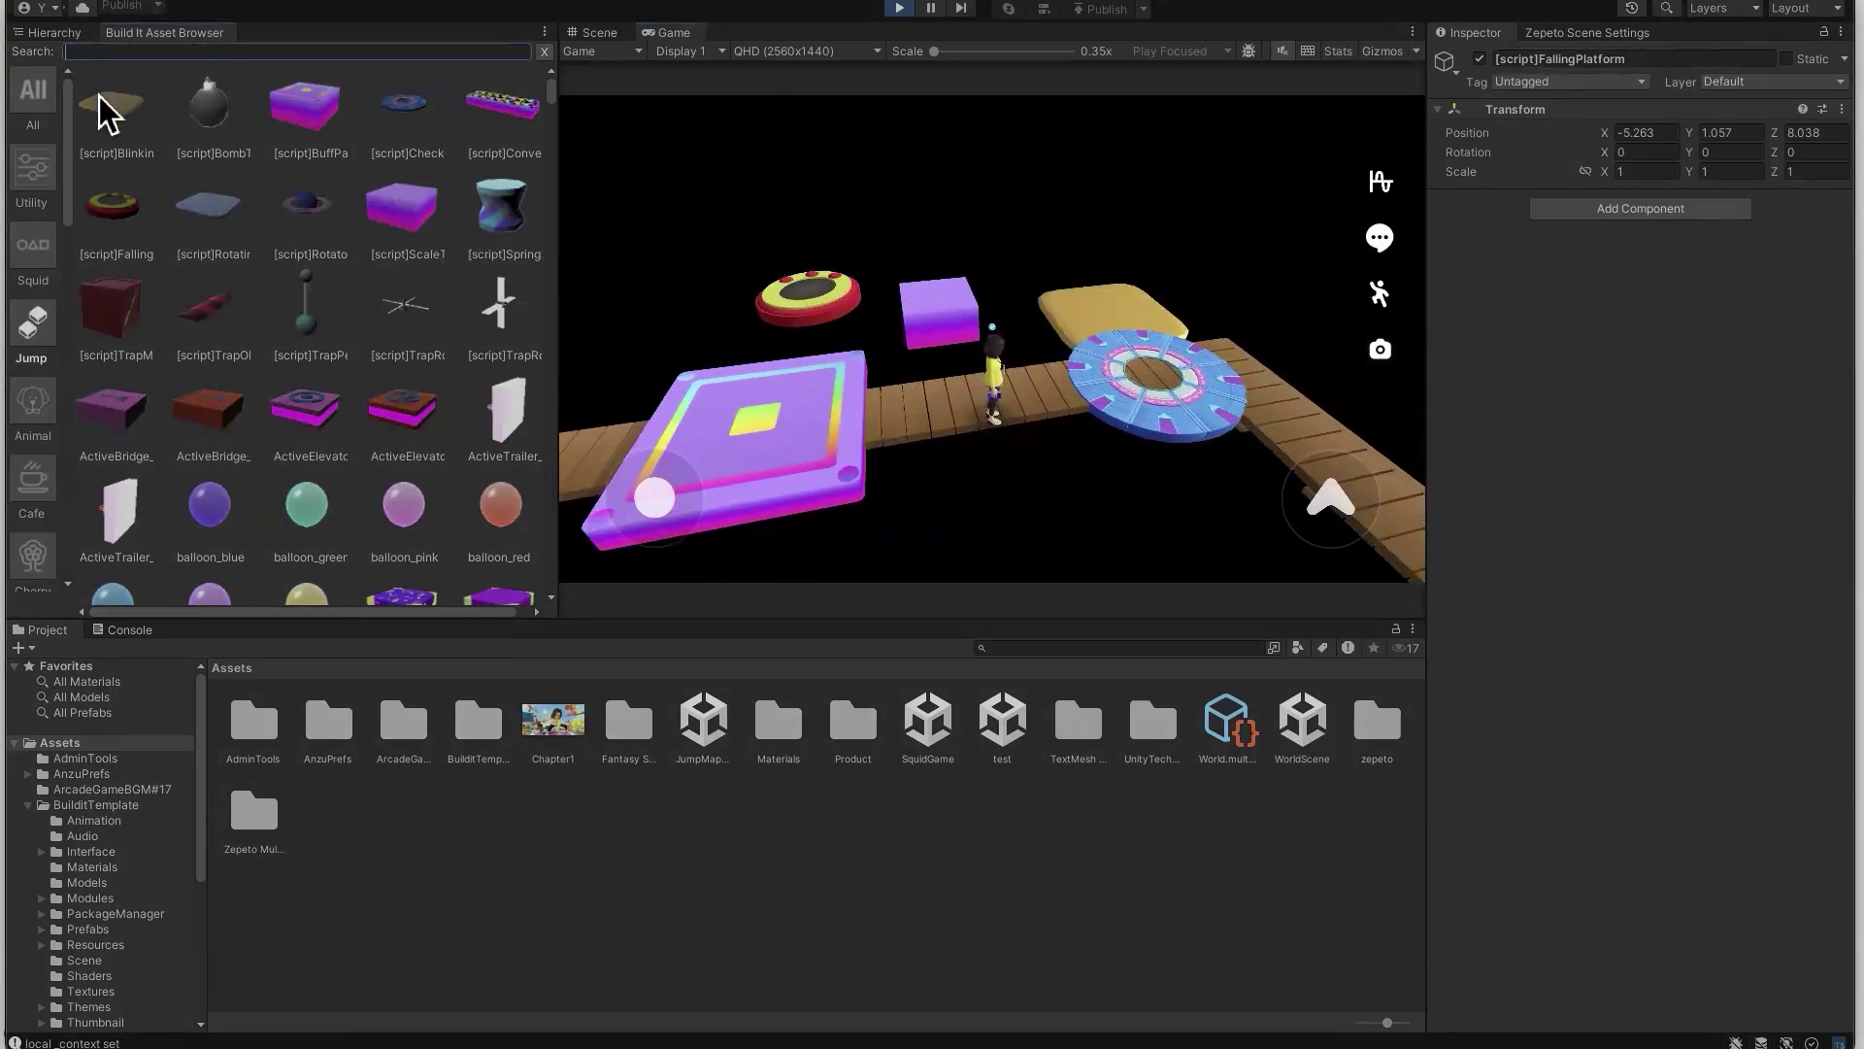
# Examine the FallingPlatformScript settings on fallingPlatformManager and set its Duration to 1 during the playtest
pyautogui.click(60, 32)
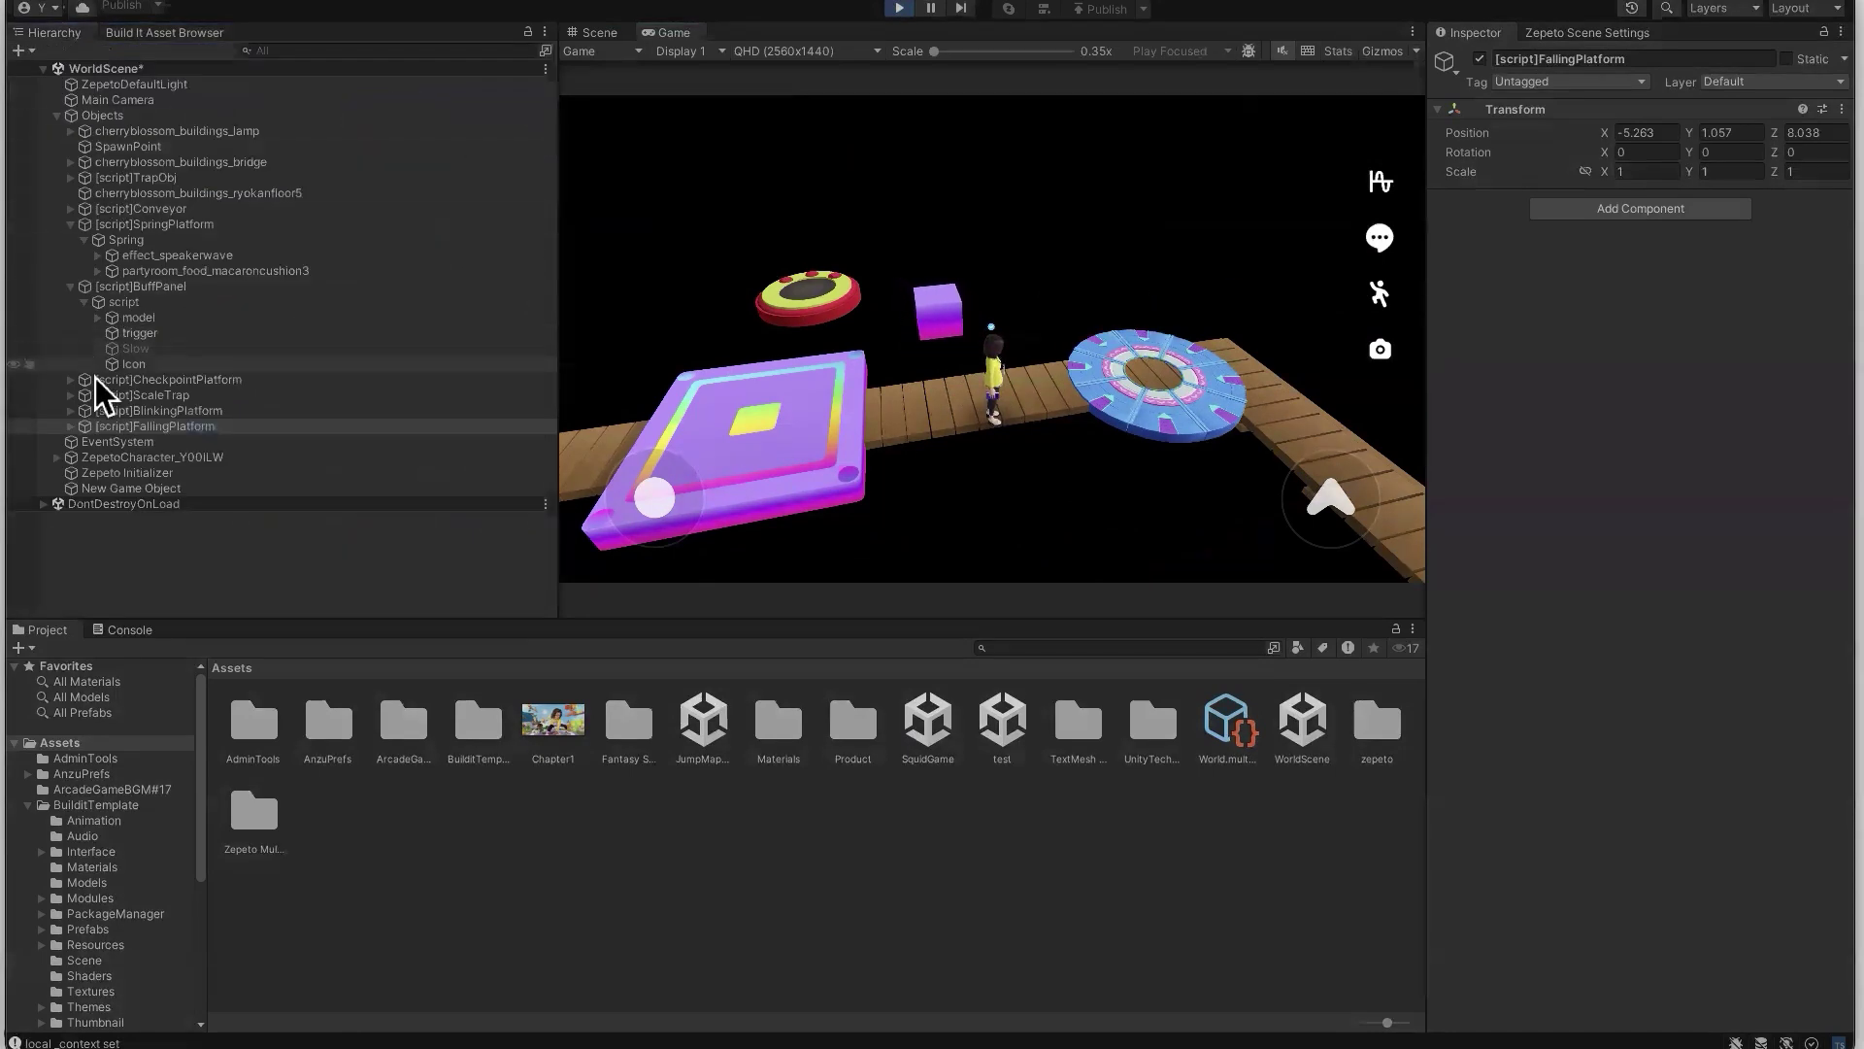
pyautogui.click(70, 426)
pyautogui.click(121, 442)
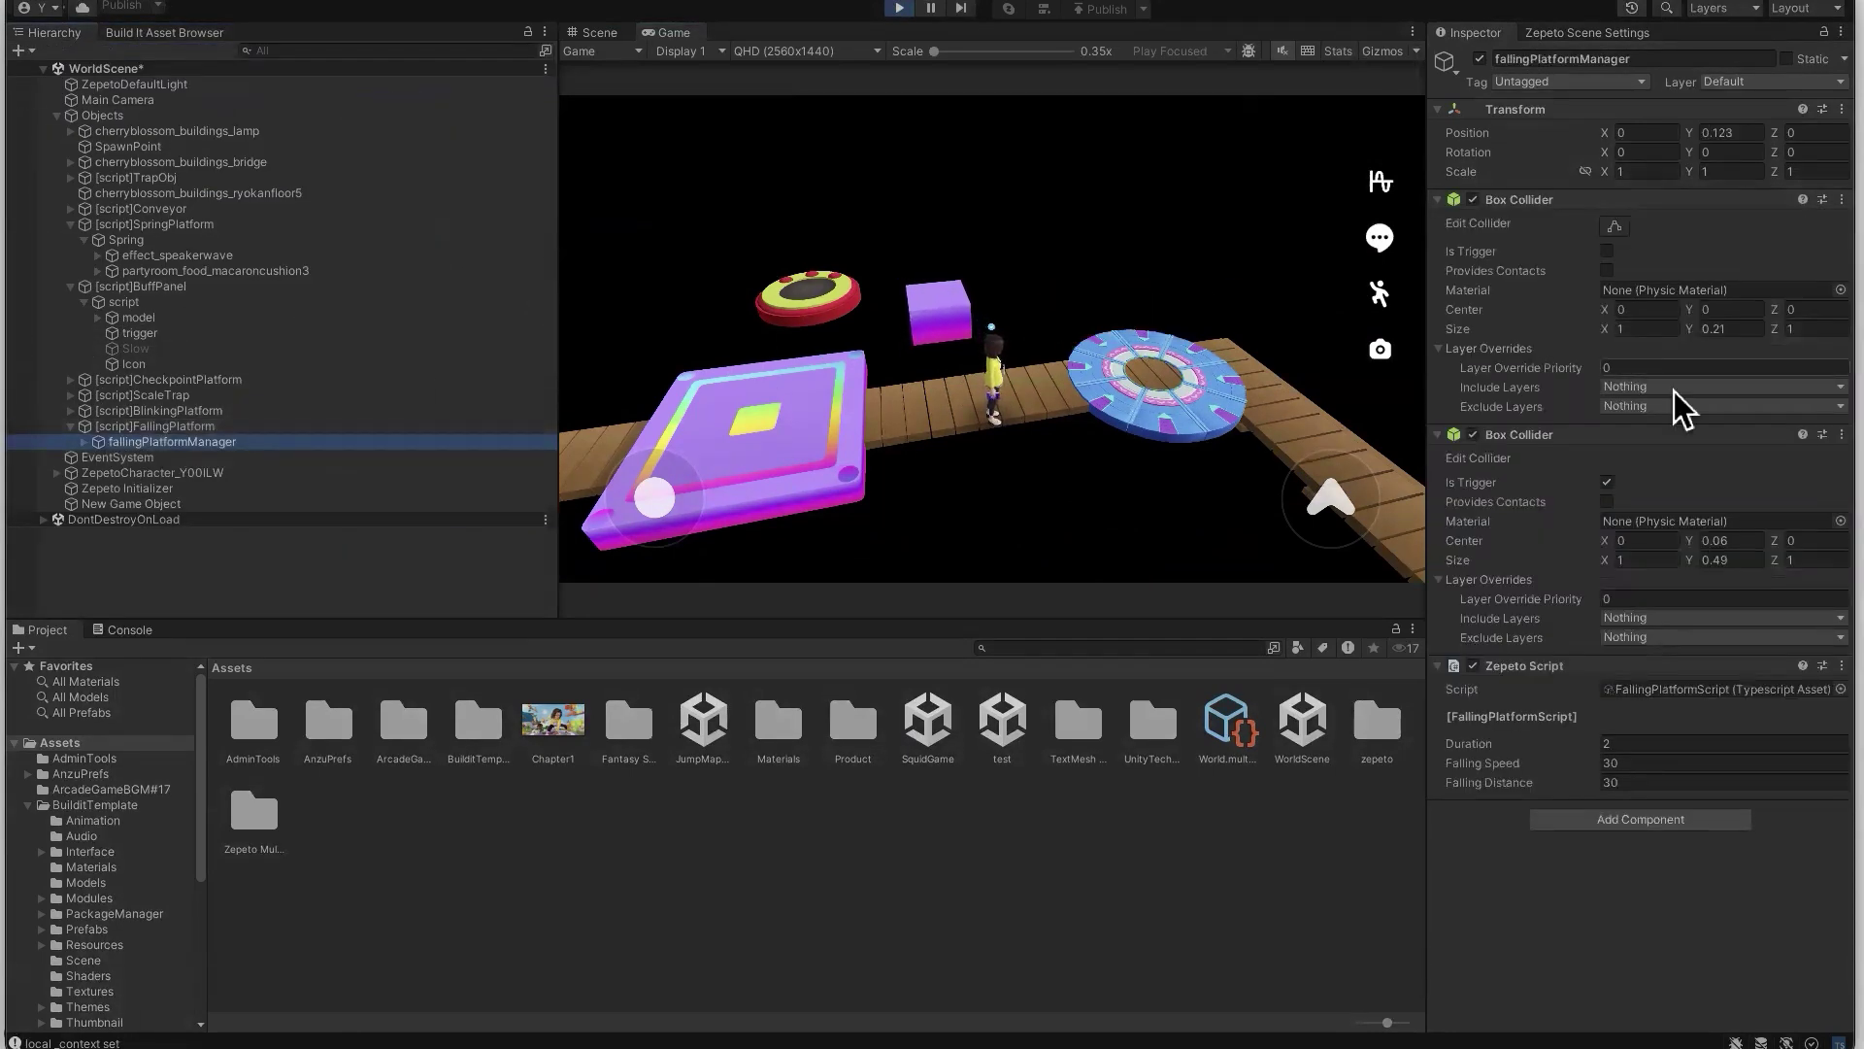
pyautogui.click(1650, 744)
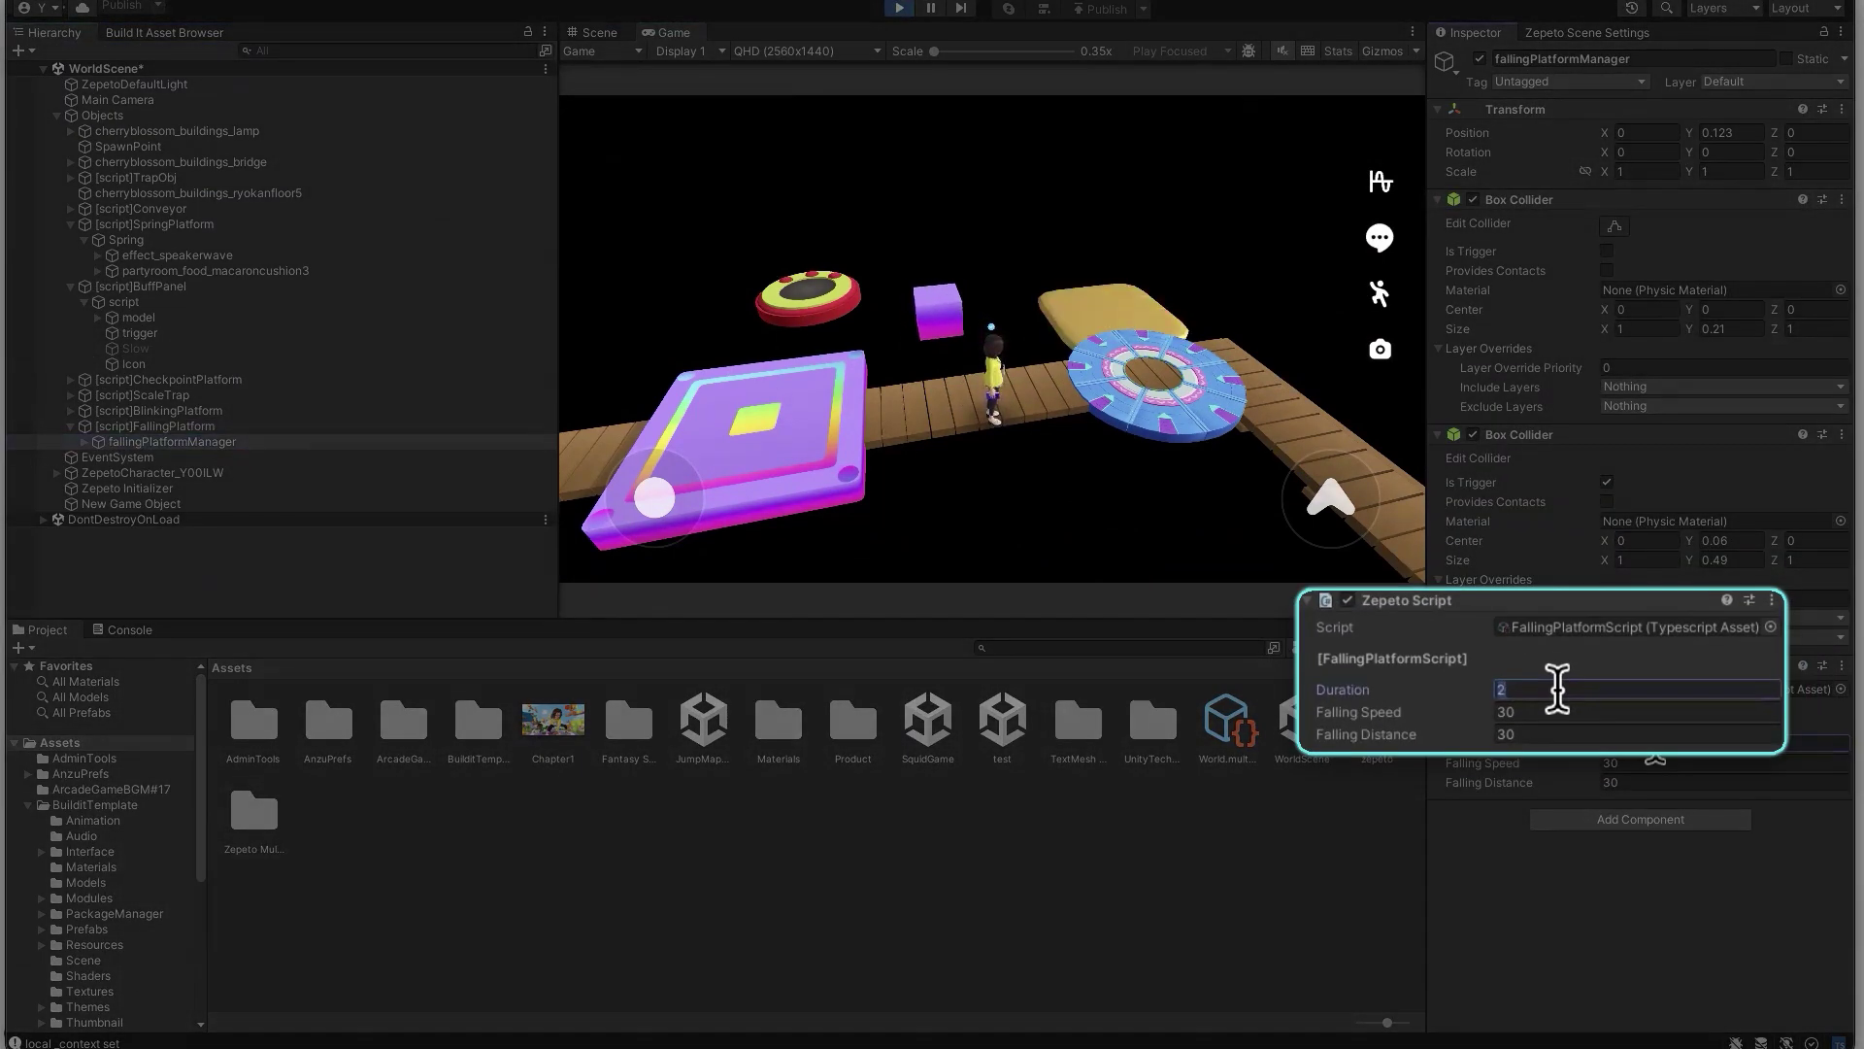
pyautogui.click(1661, 765)
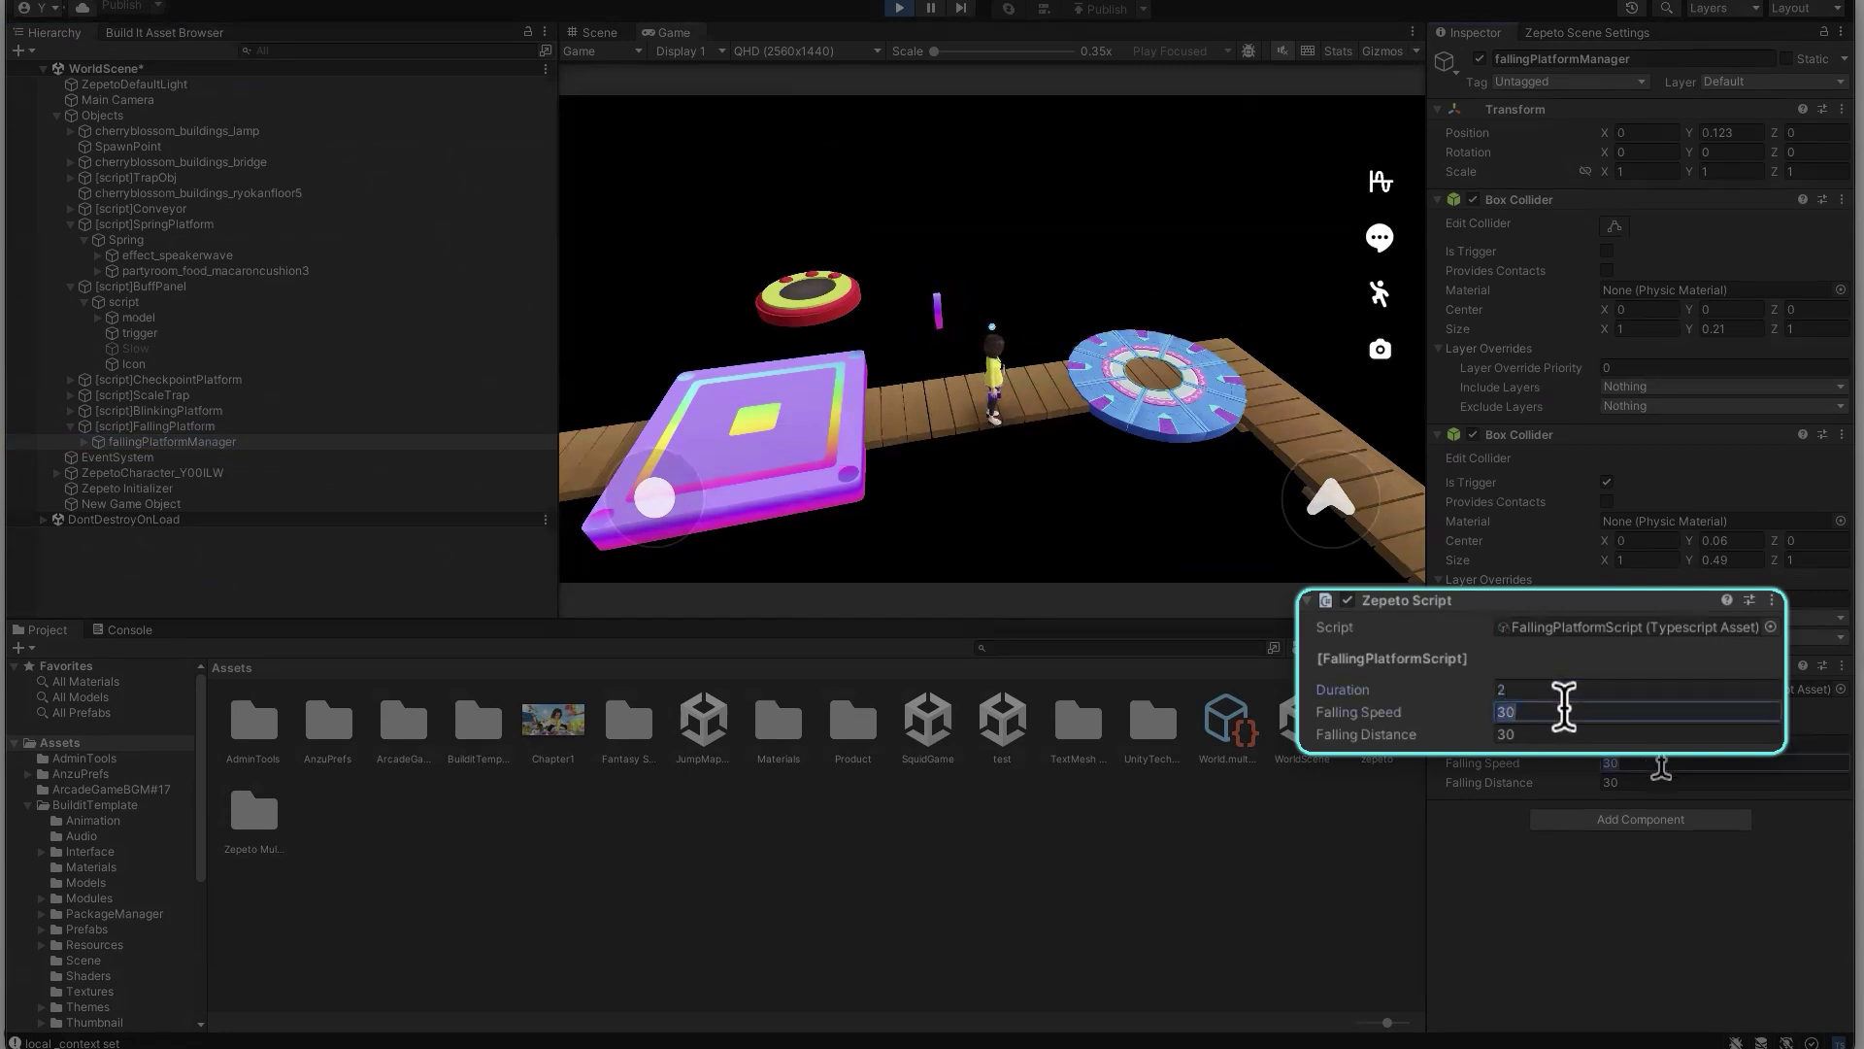
pyautogui.press('Tab')
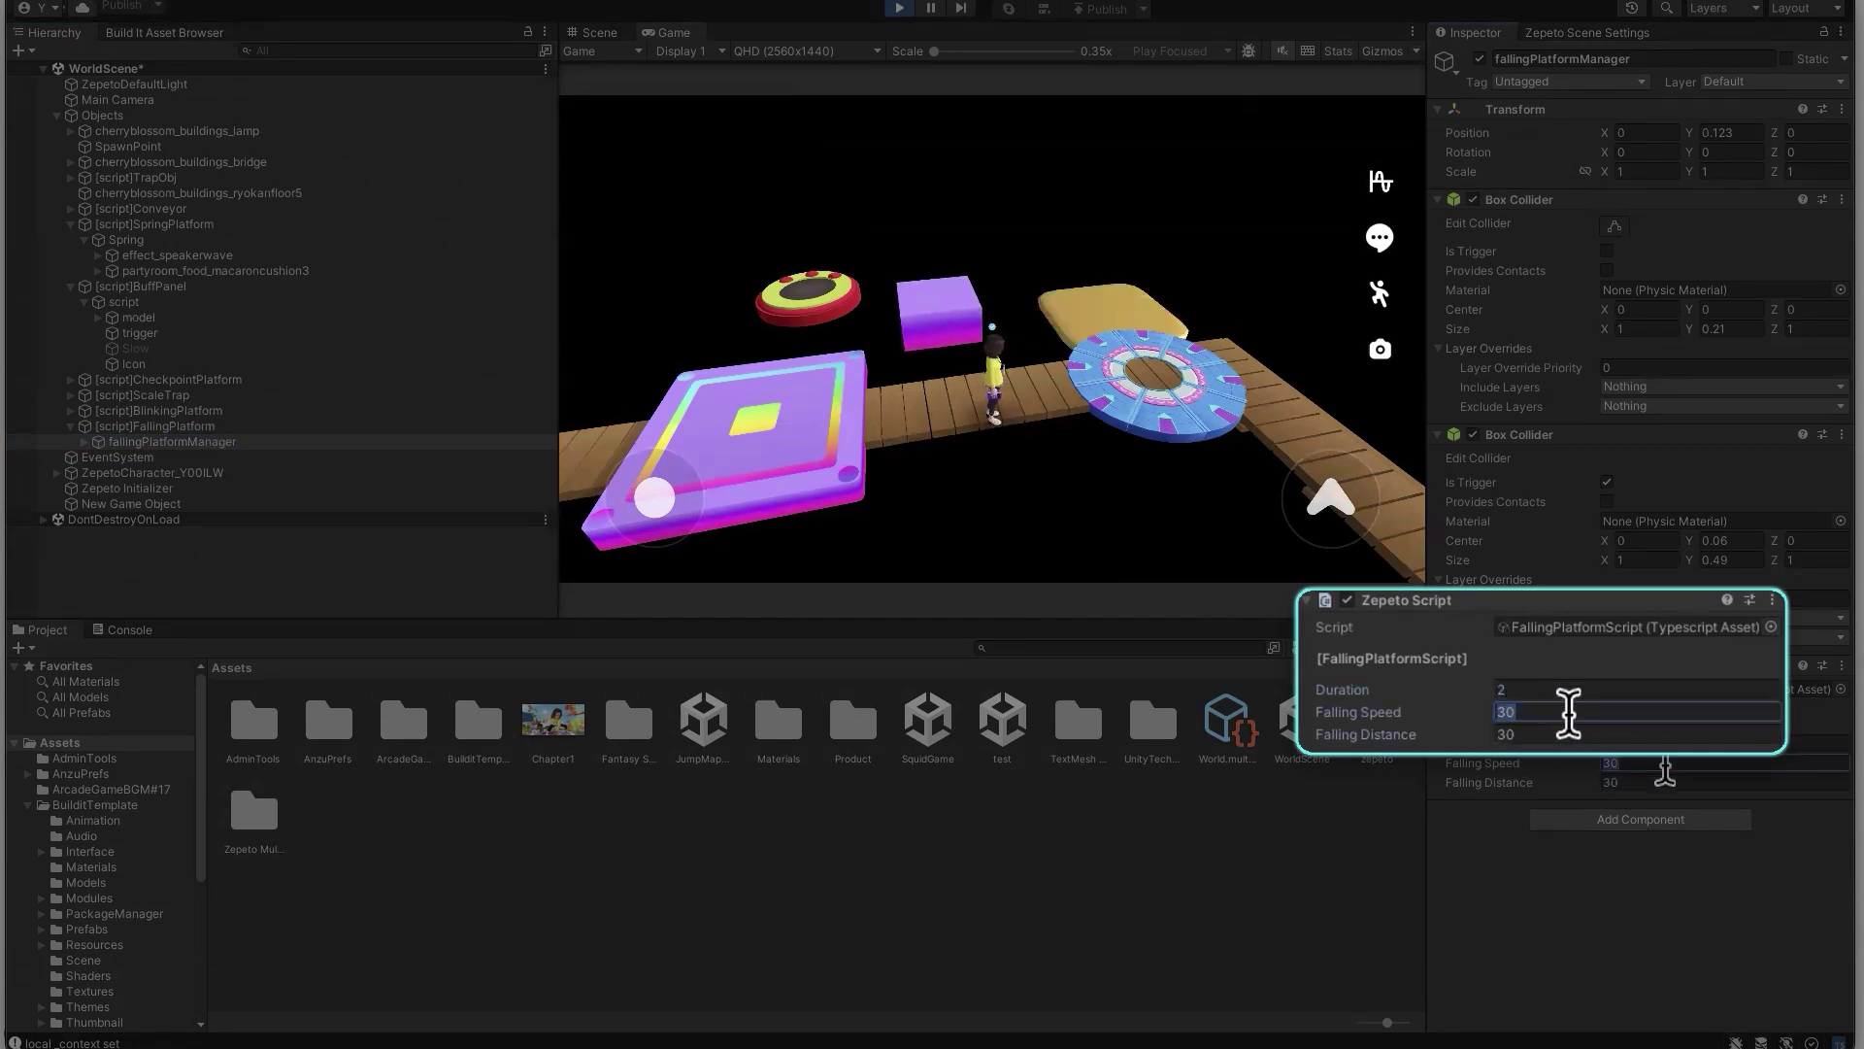
pyautogui.click(1670, 765)
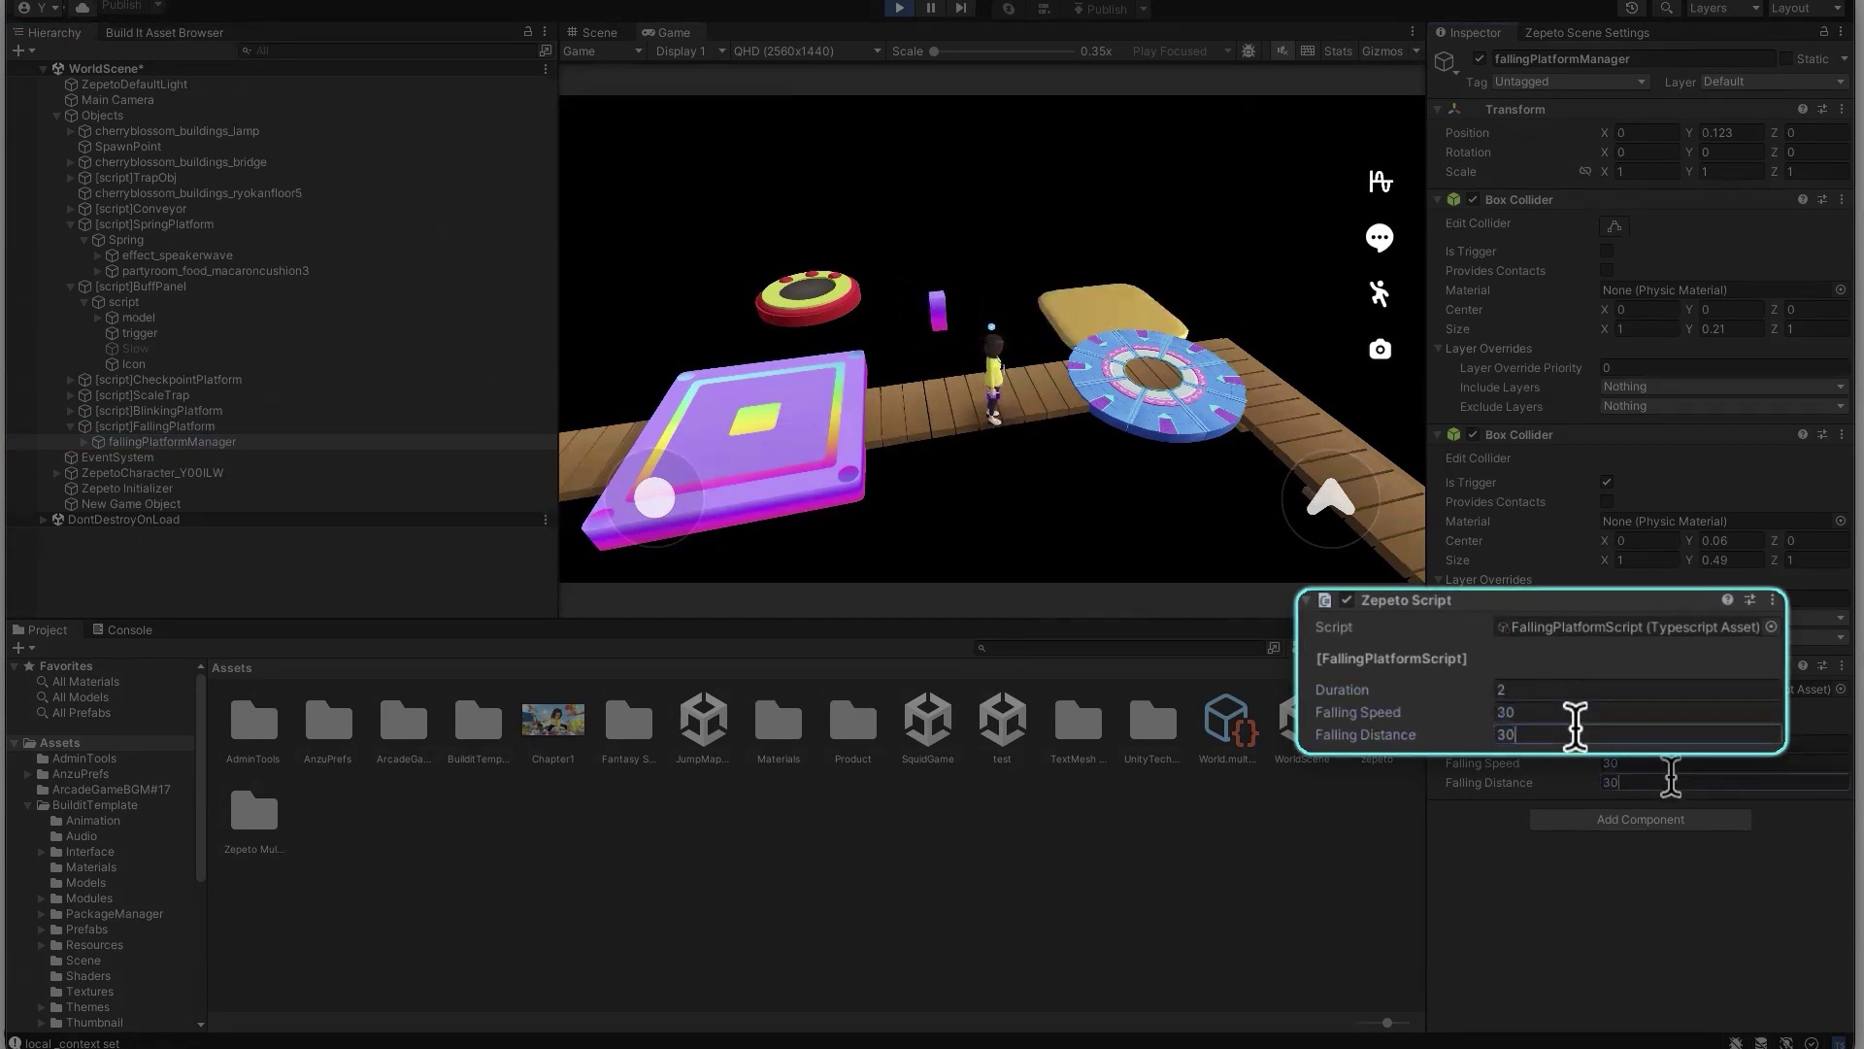
pyautogui.click(1670, 745)
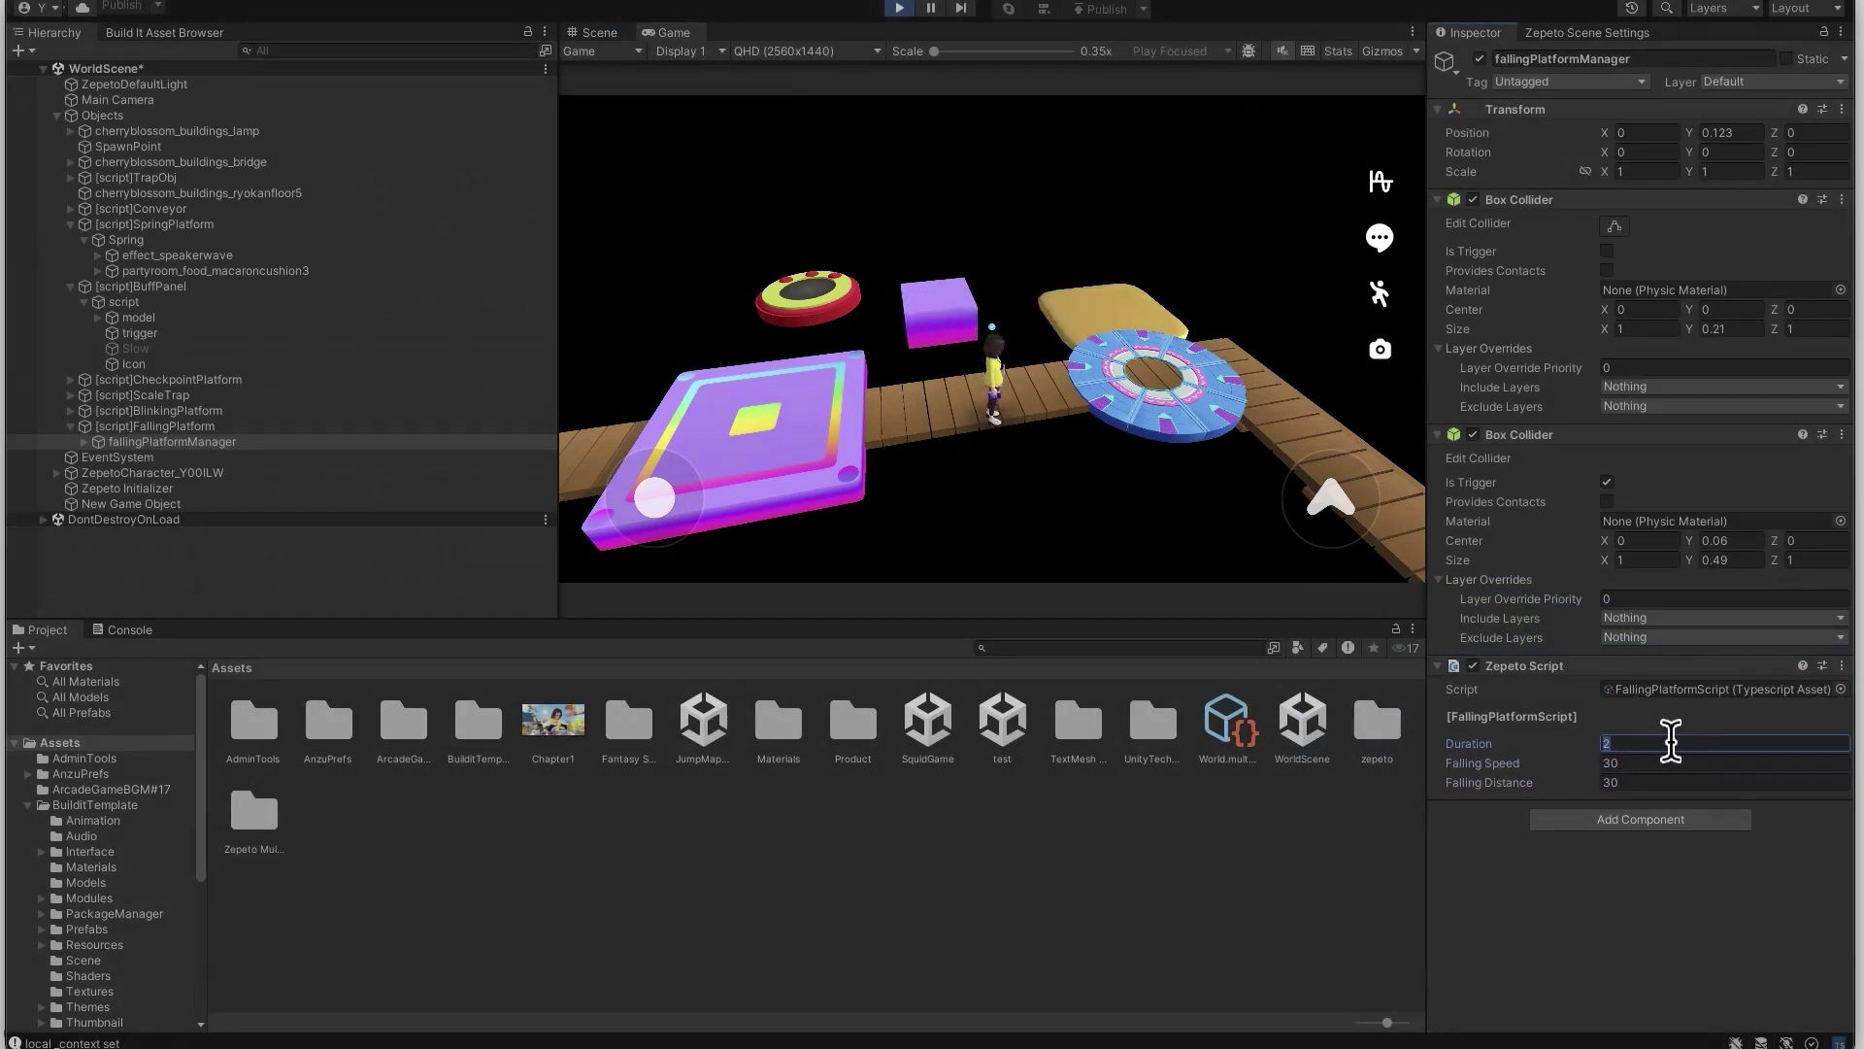
pyautogui.write('1')
pyautogui.moveTo(1062, 497); pyautogui.dragTo(1101, 345)
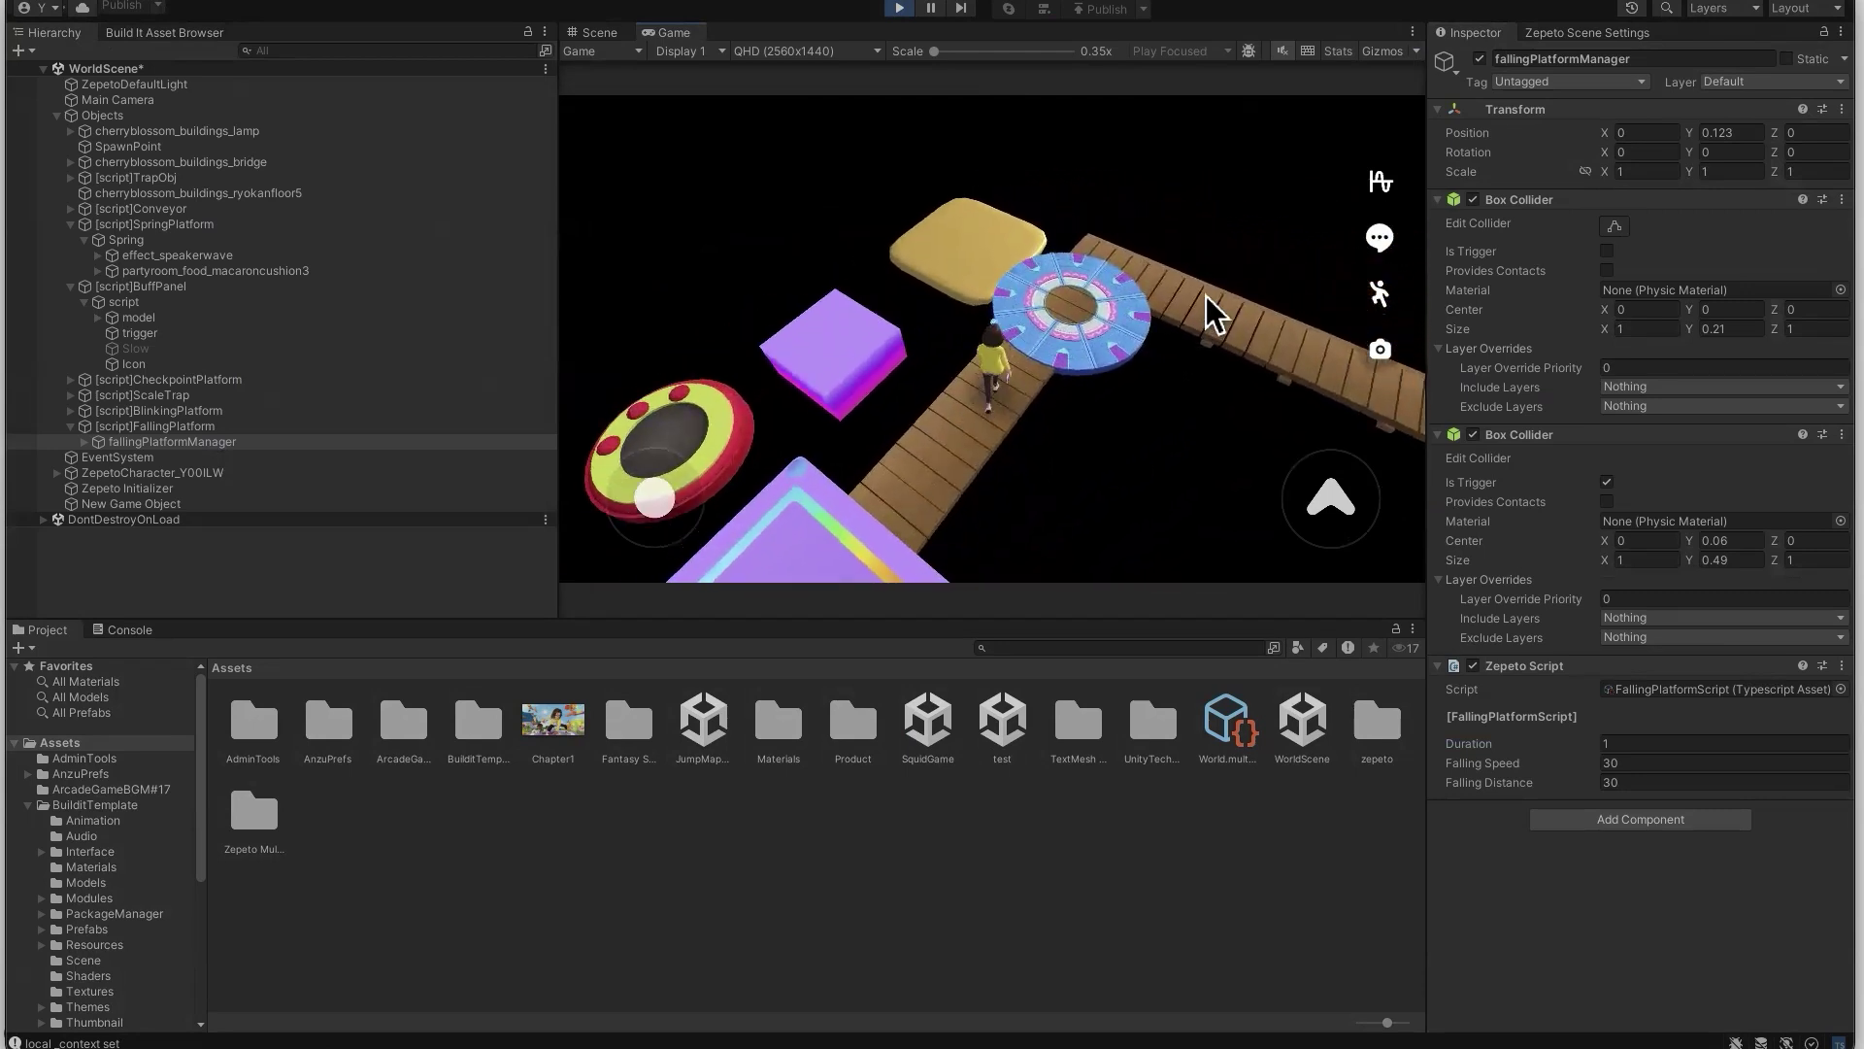
# Set both the Visible Time and Invisible Time of blinkingPlatformManager to 1 during the playtest
pyautogui.click(175, 410)
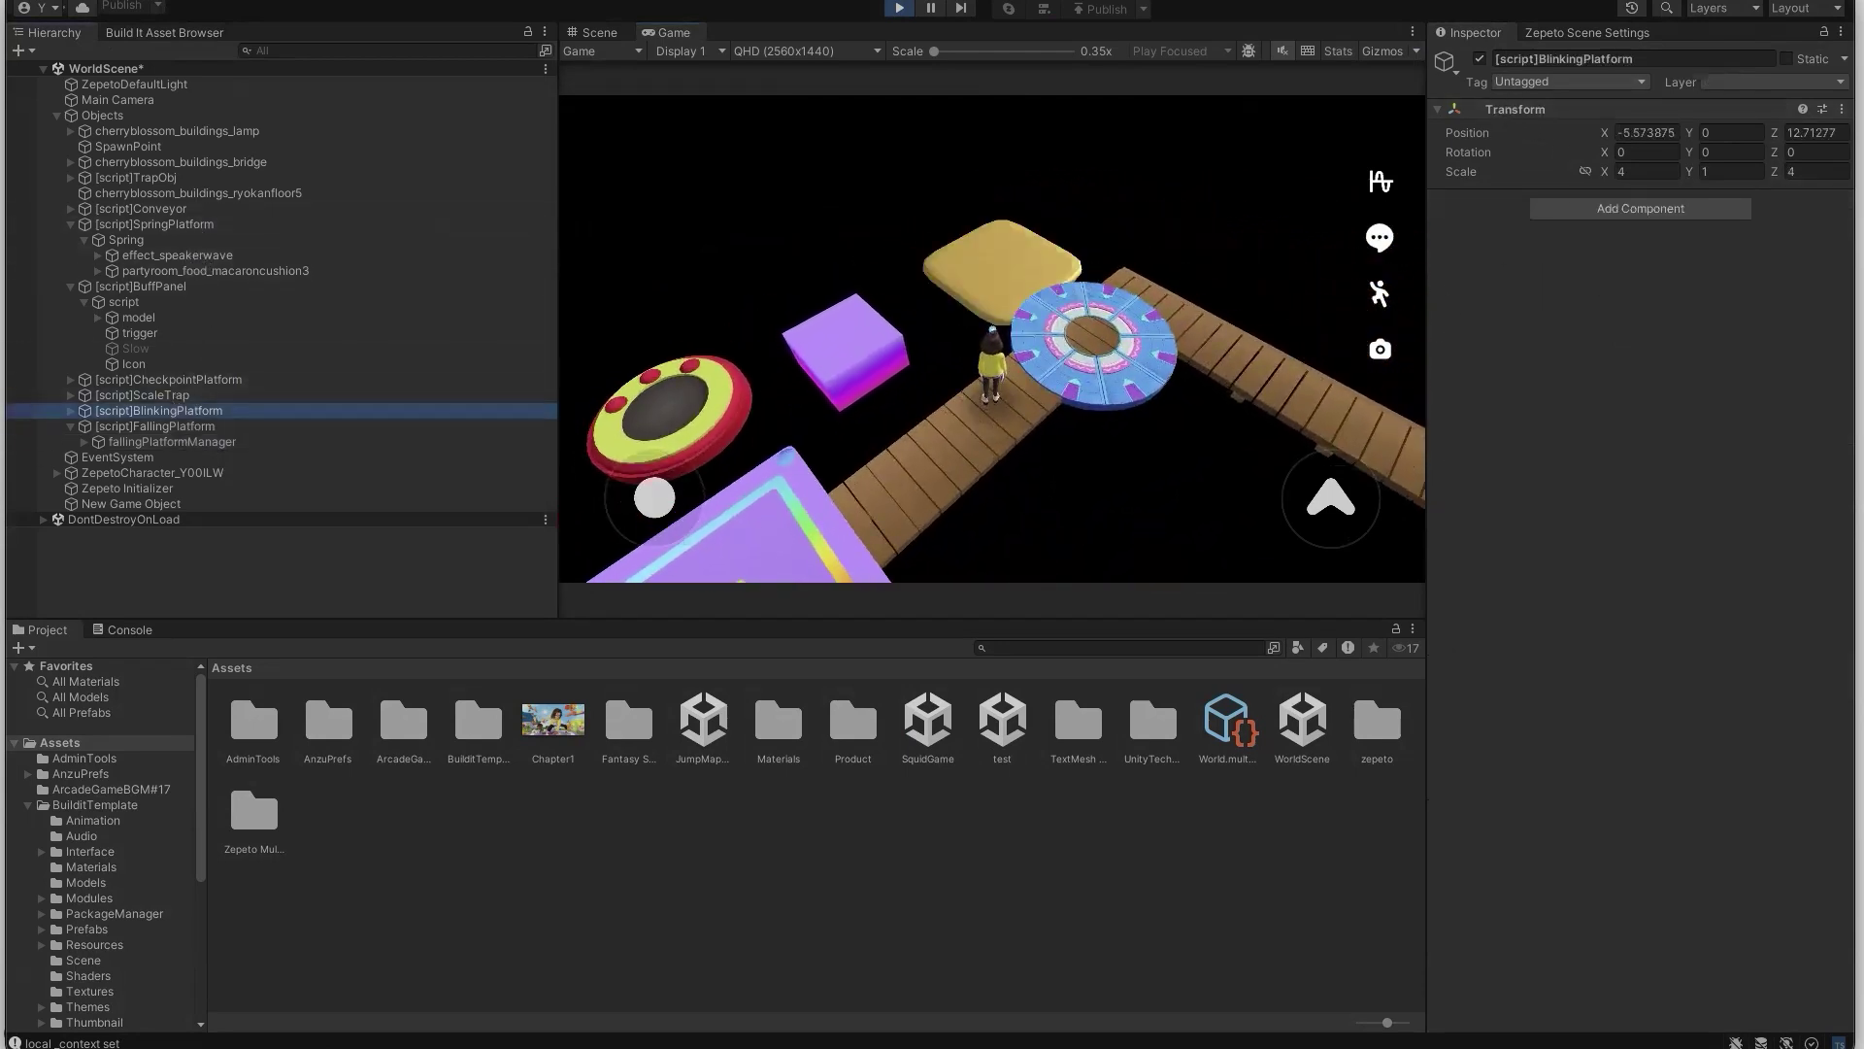
pyautogui.click(69, 410)
pyautogui.click(142, 427)
pyautogui.click(1550, 515)
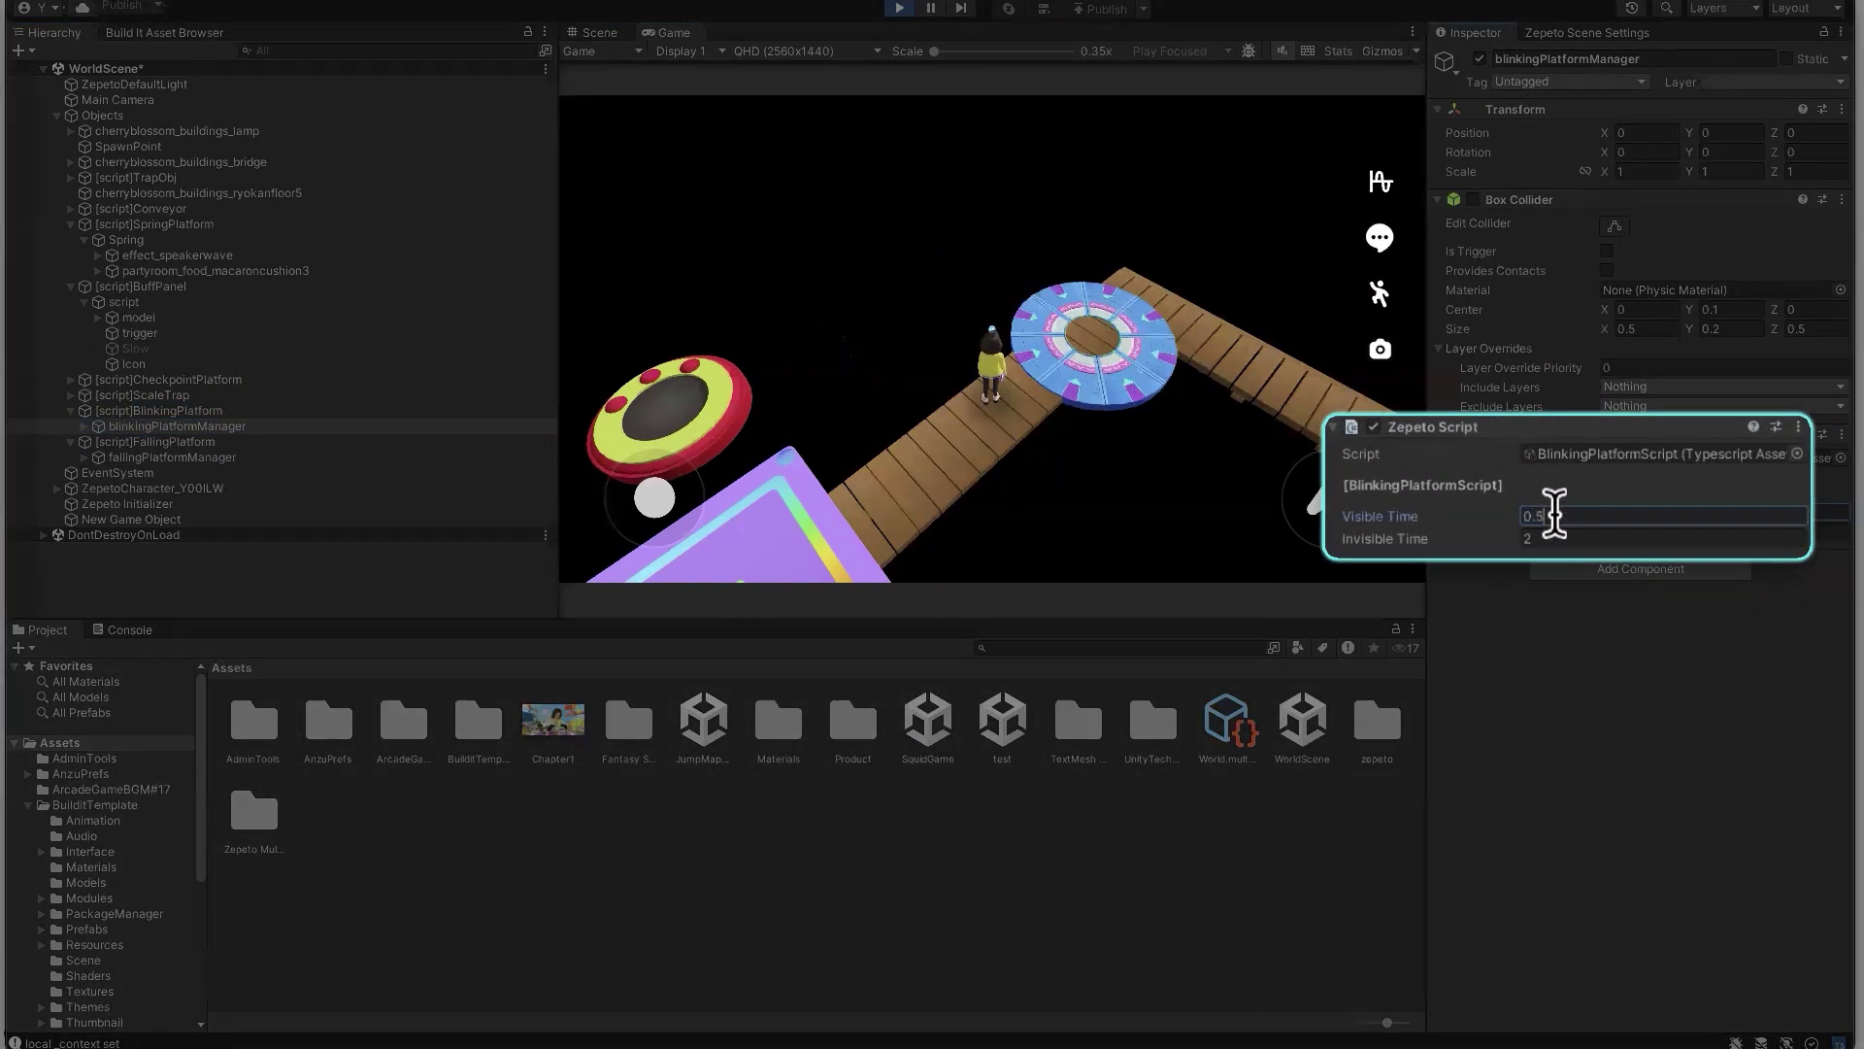
pyautogui.press('Tab')
pyautogui.write('0.5')
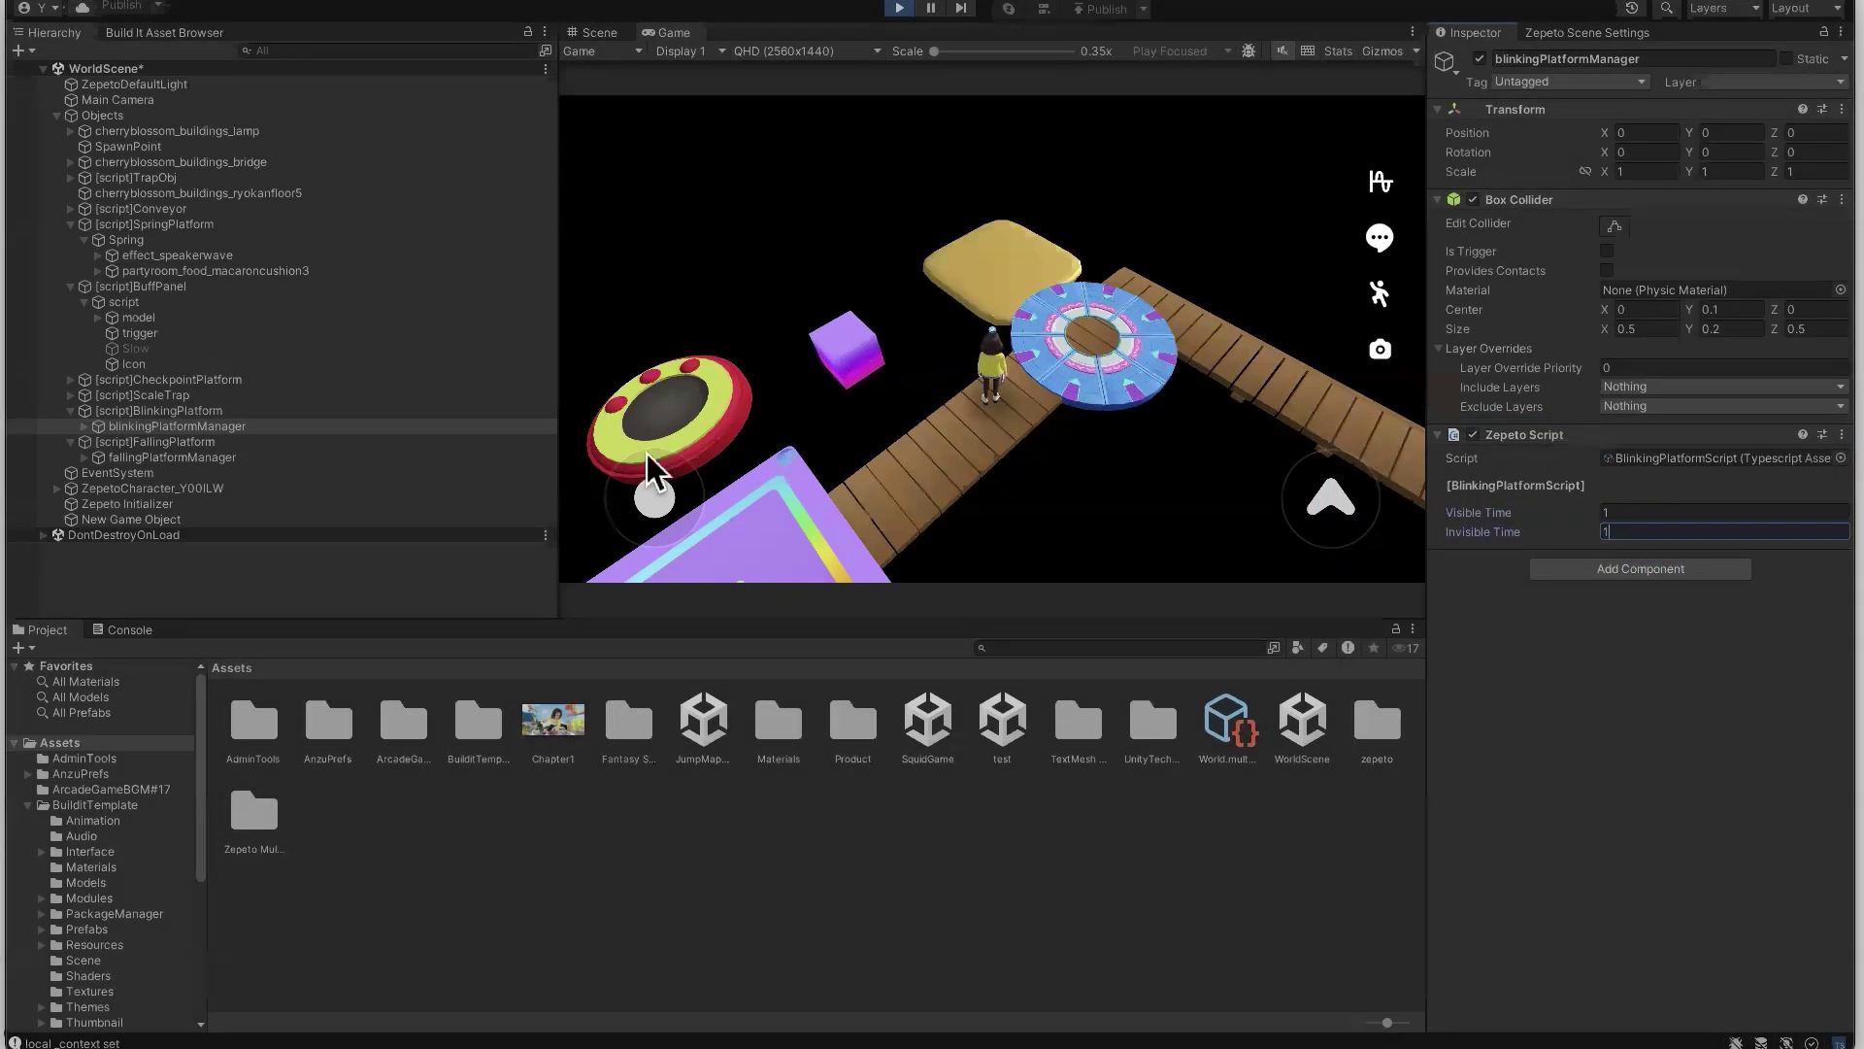
# Examine the Model objects nested under blinkingPlatformManager and fallingPlatformManager
pyautogui.click(85, 426)
pyautogui.click(136, 443)
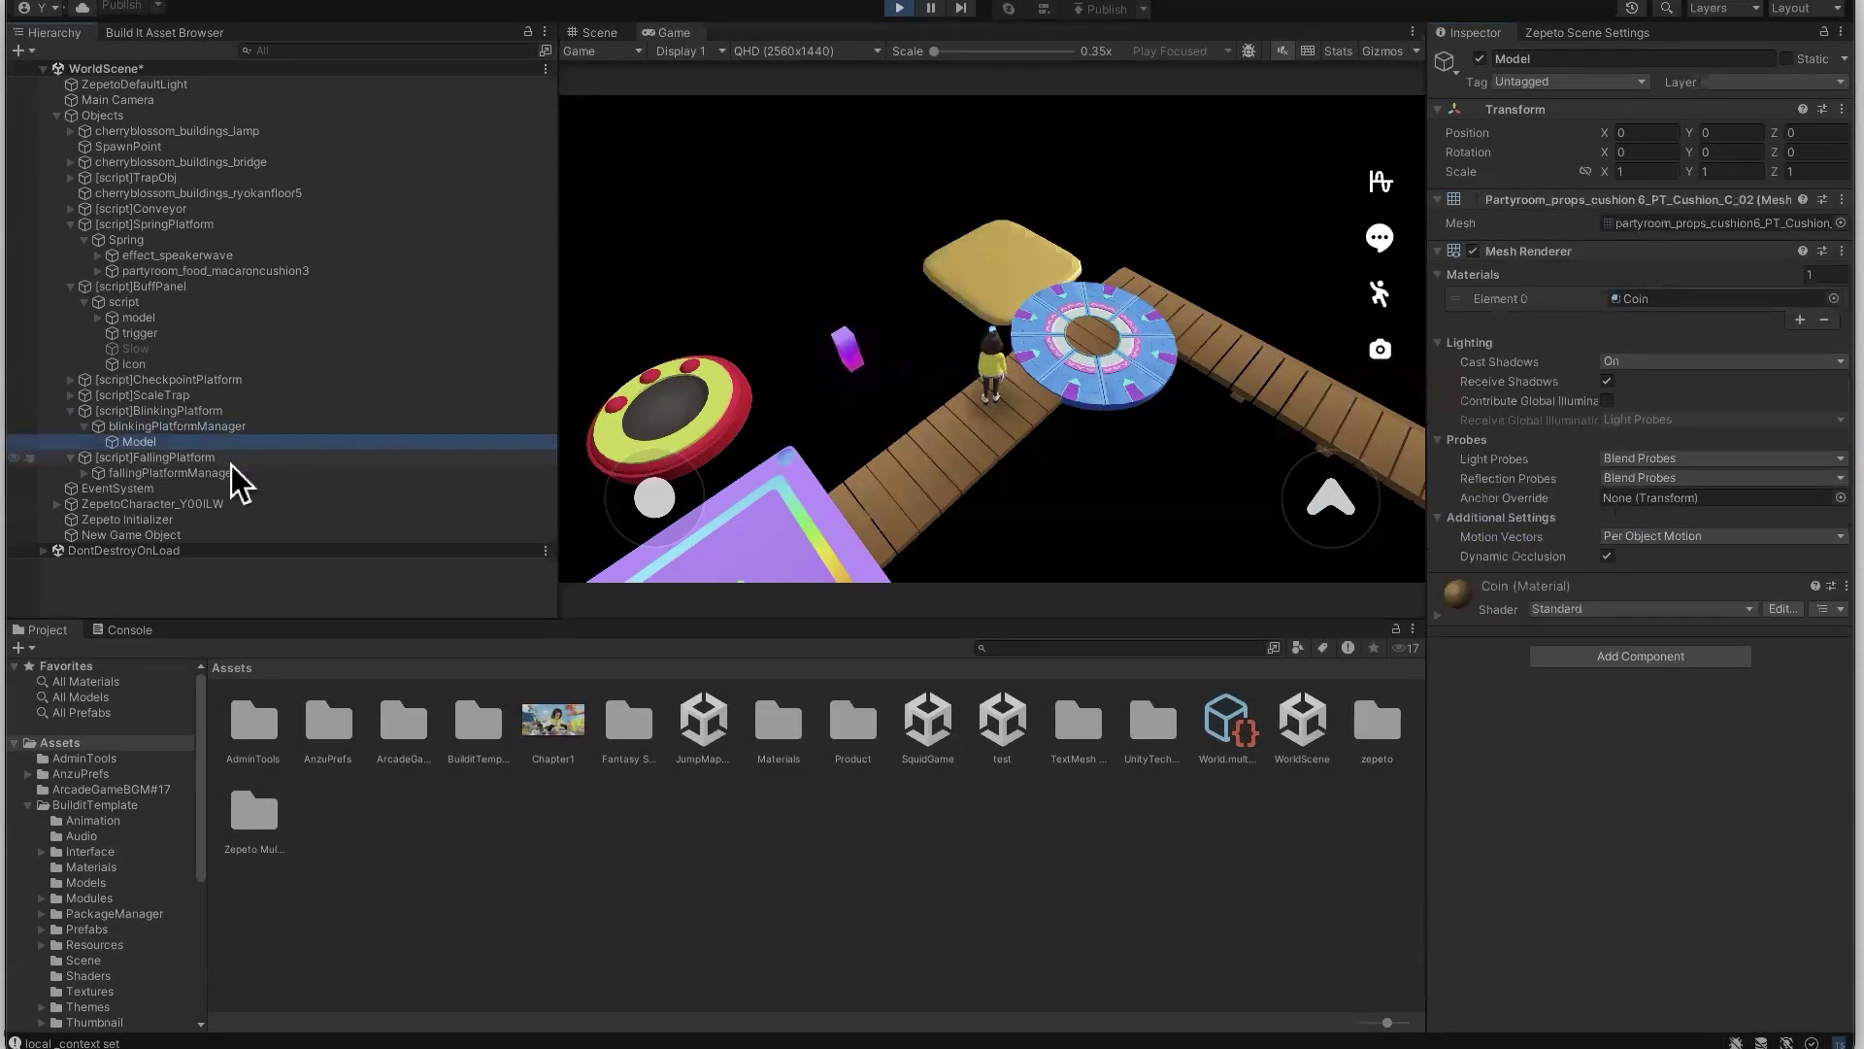
pyautogui.click(79, 472)
pyautogui.click(129, 489)
pyautogui.click(146, 442)
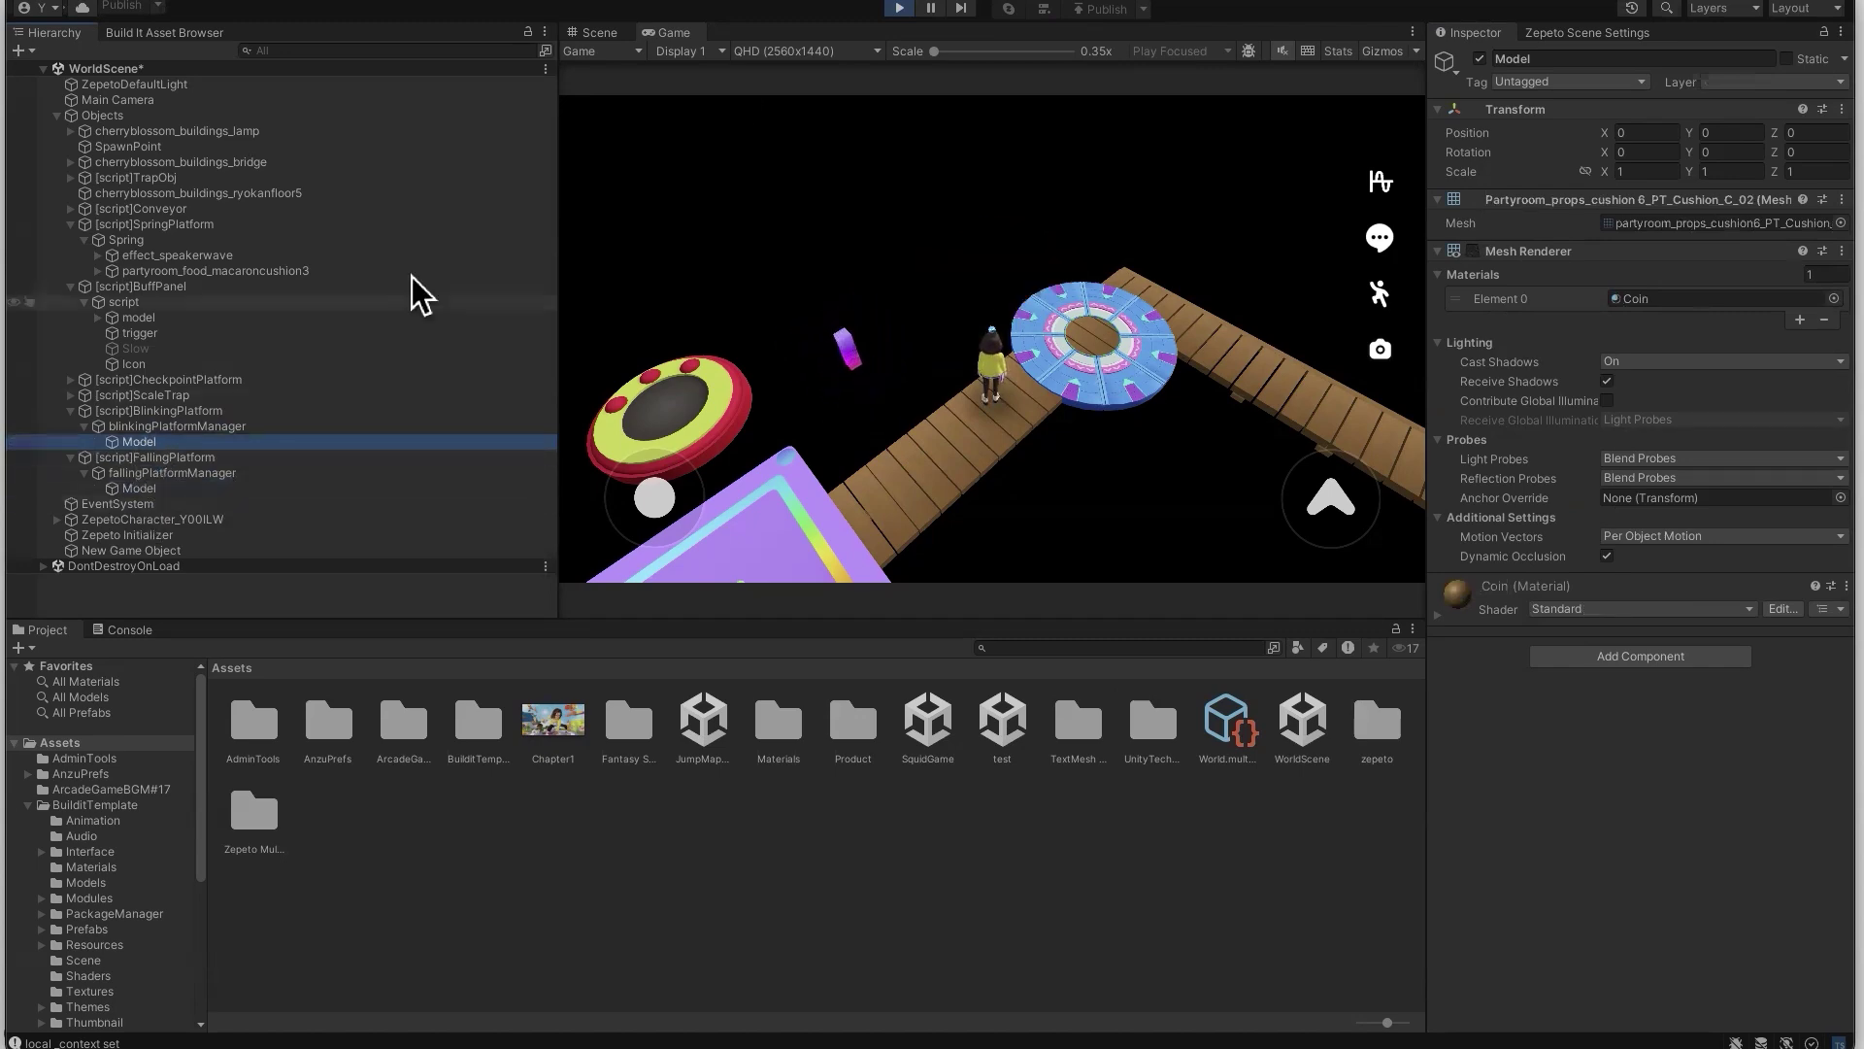
# Stop the playtest and delete the Model object under blinkingPlatformManager
pyautogui.click(899, 8)
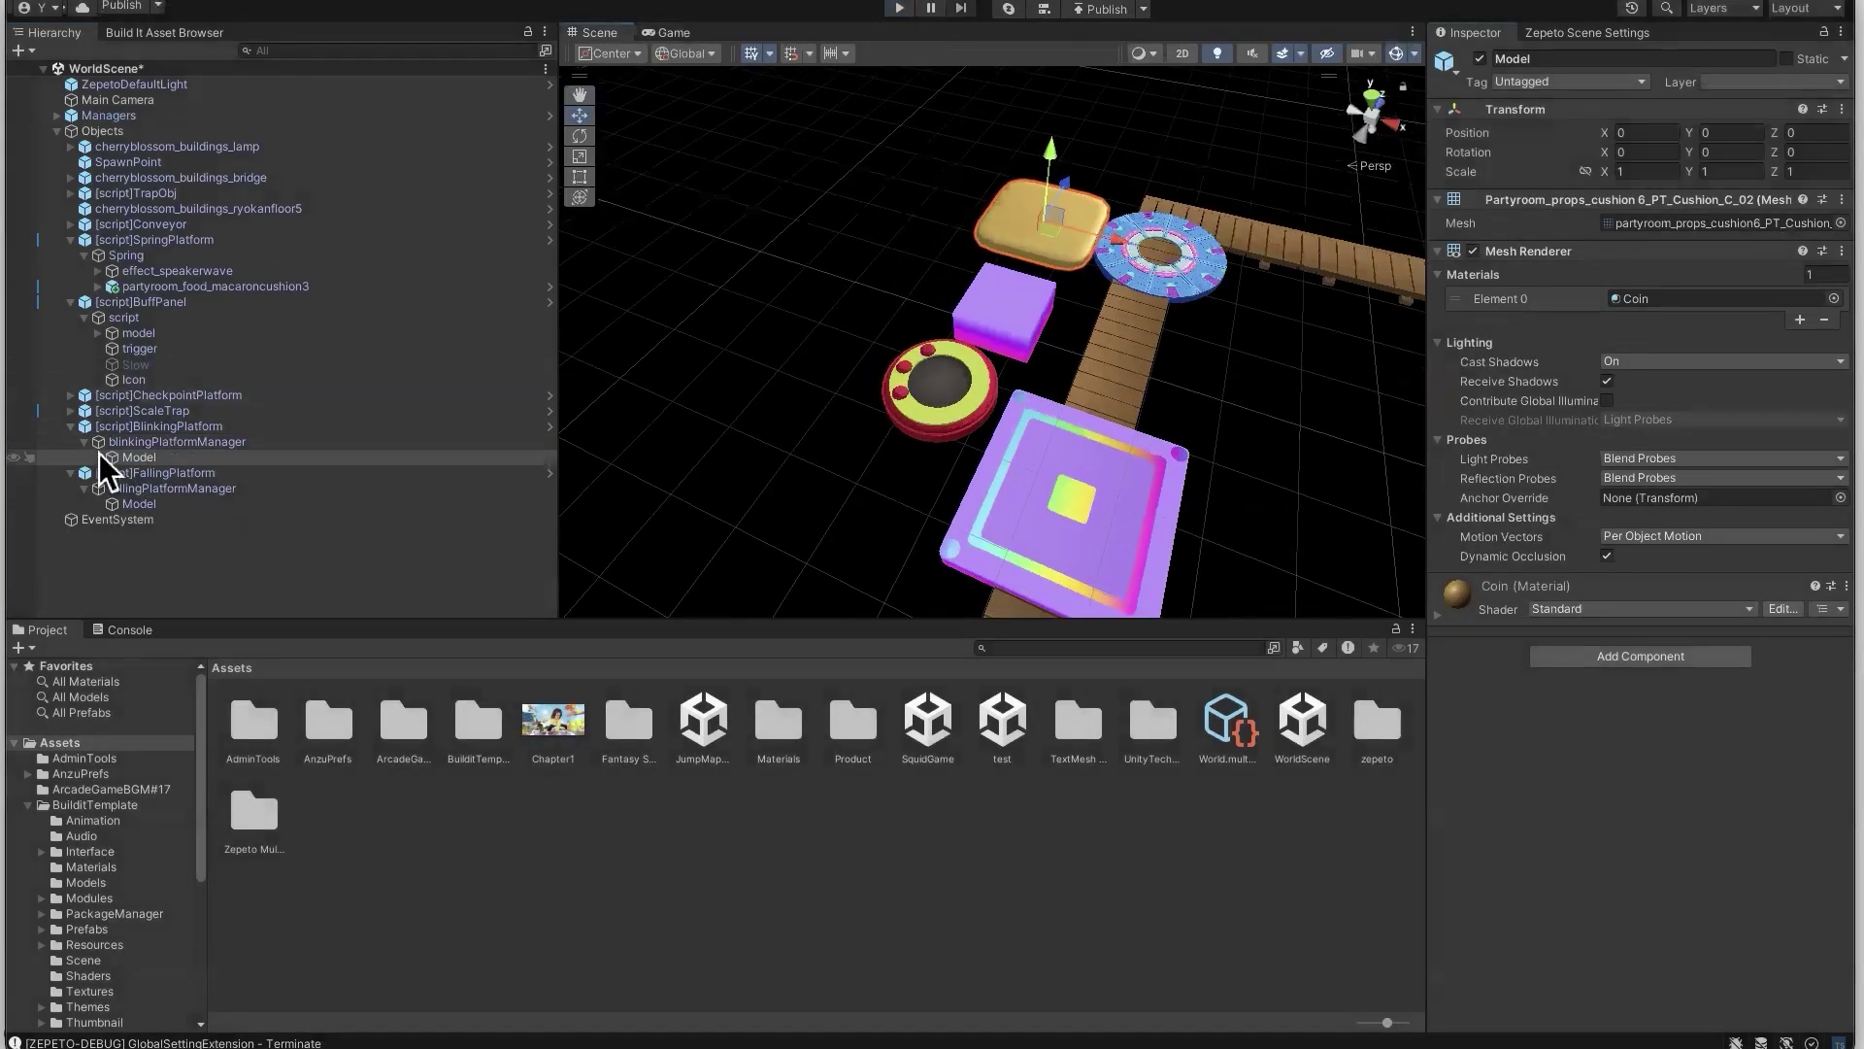
pyautogui.rightClick(138, 457)
pyautogui.click(208, 532)
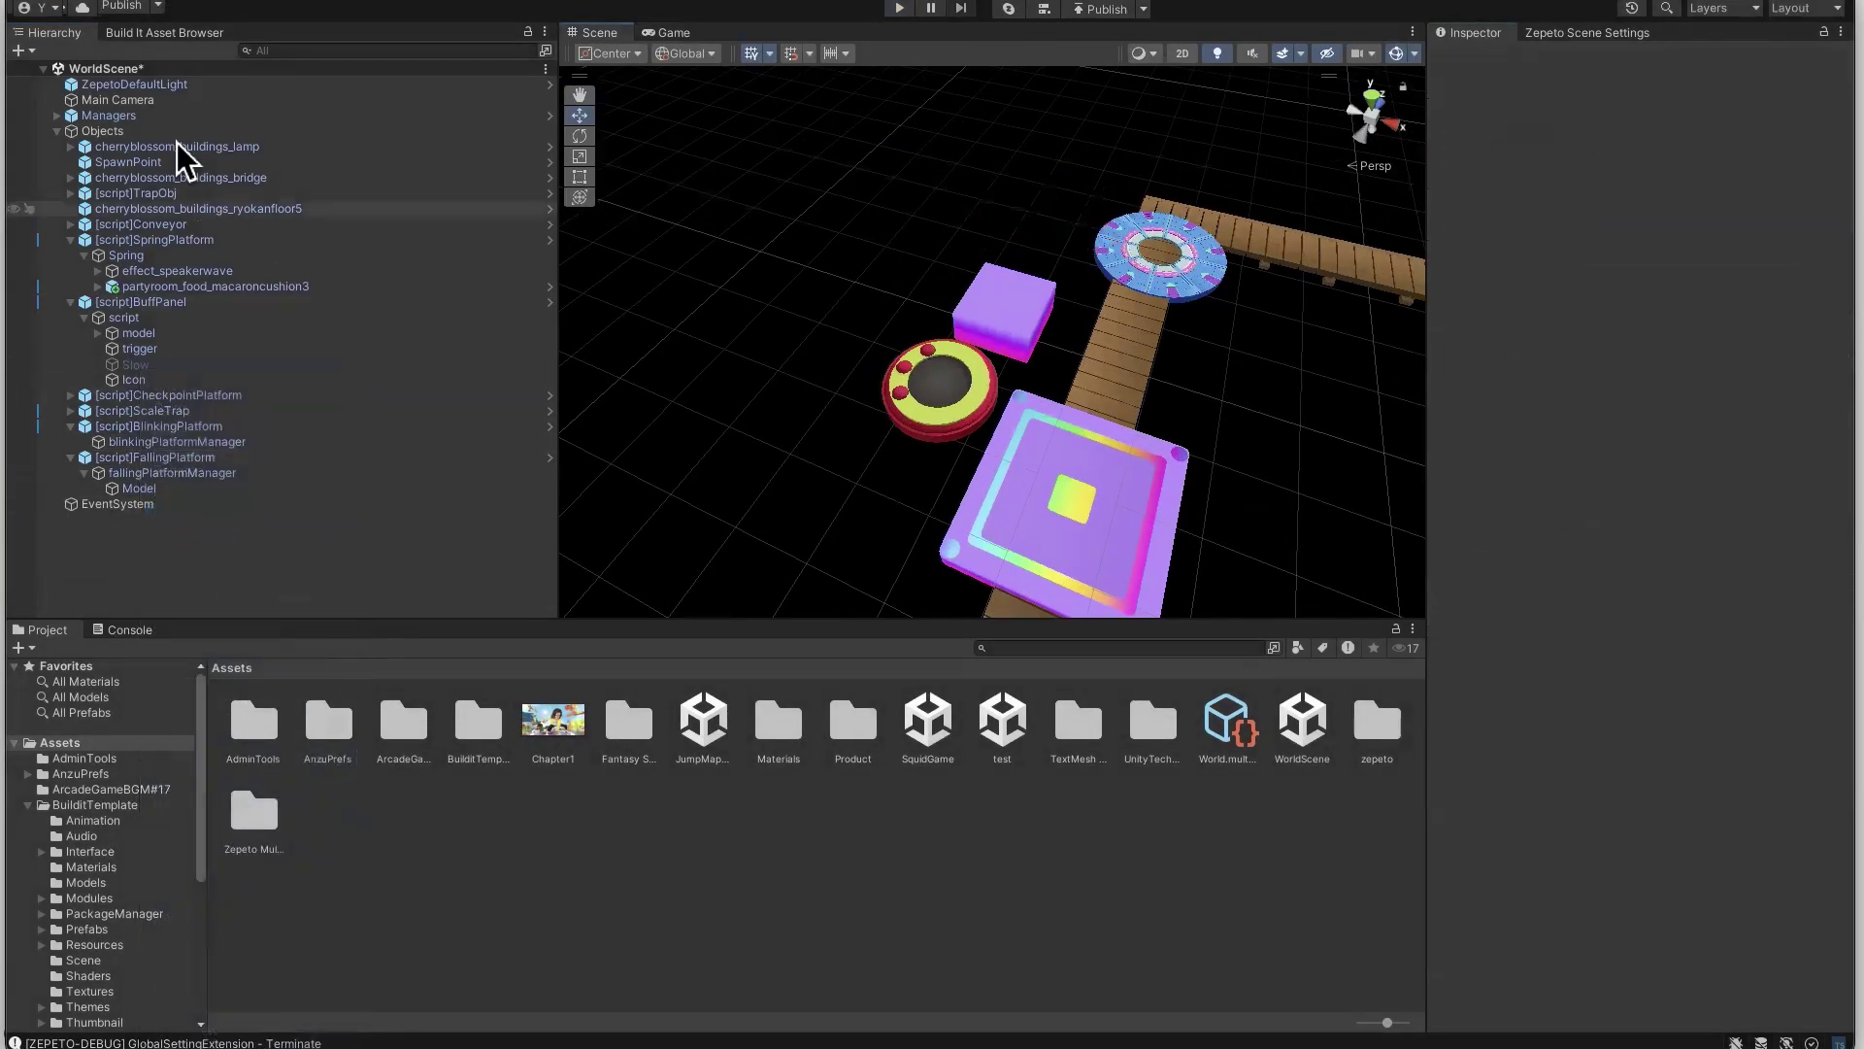
# Place a Basic_Cube_Bonus from the Jump assets beside the checkpoint platform, at about X -5.1, Y 0.2, Z 12.6
pyautogui.click(153, 32)
pyautogui.scroll(-10, 348, 381)
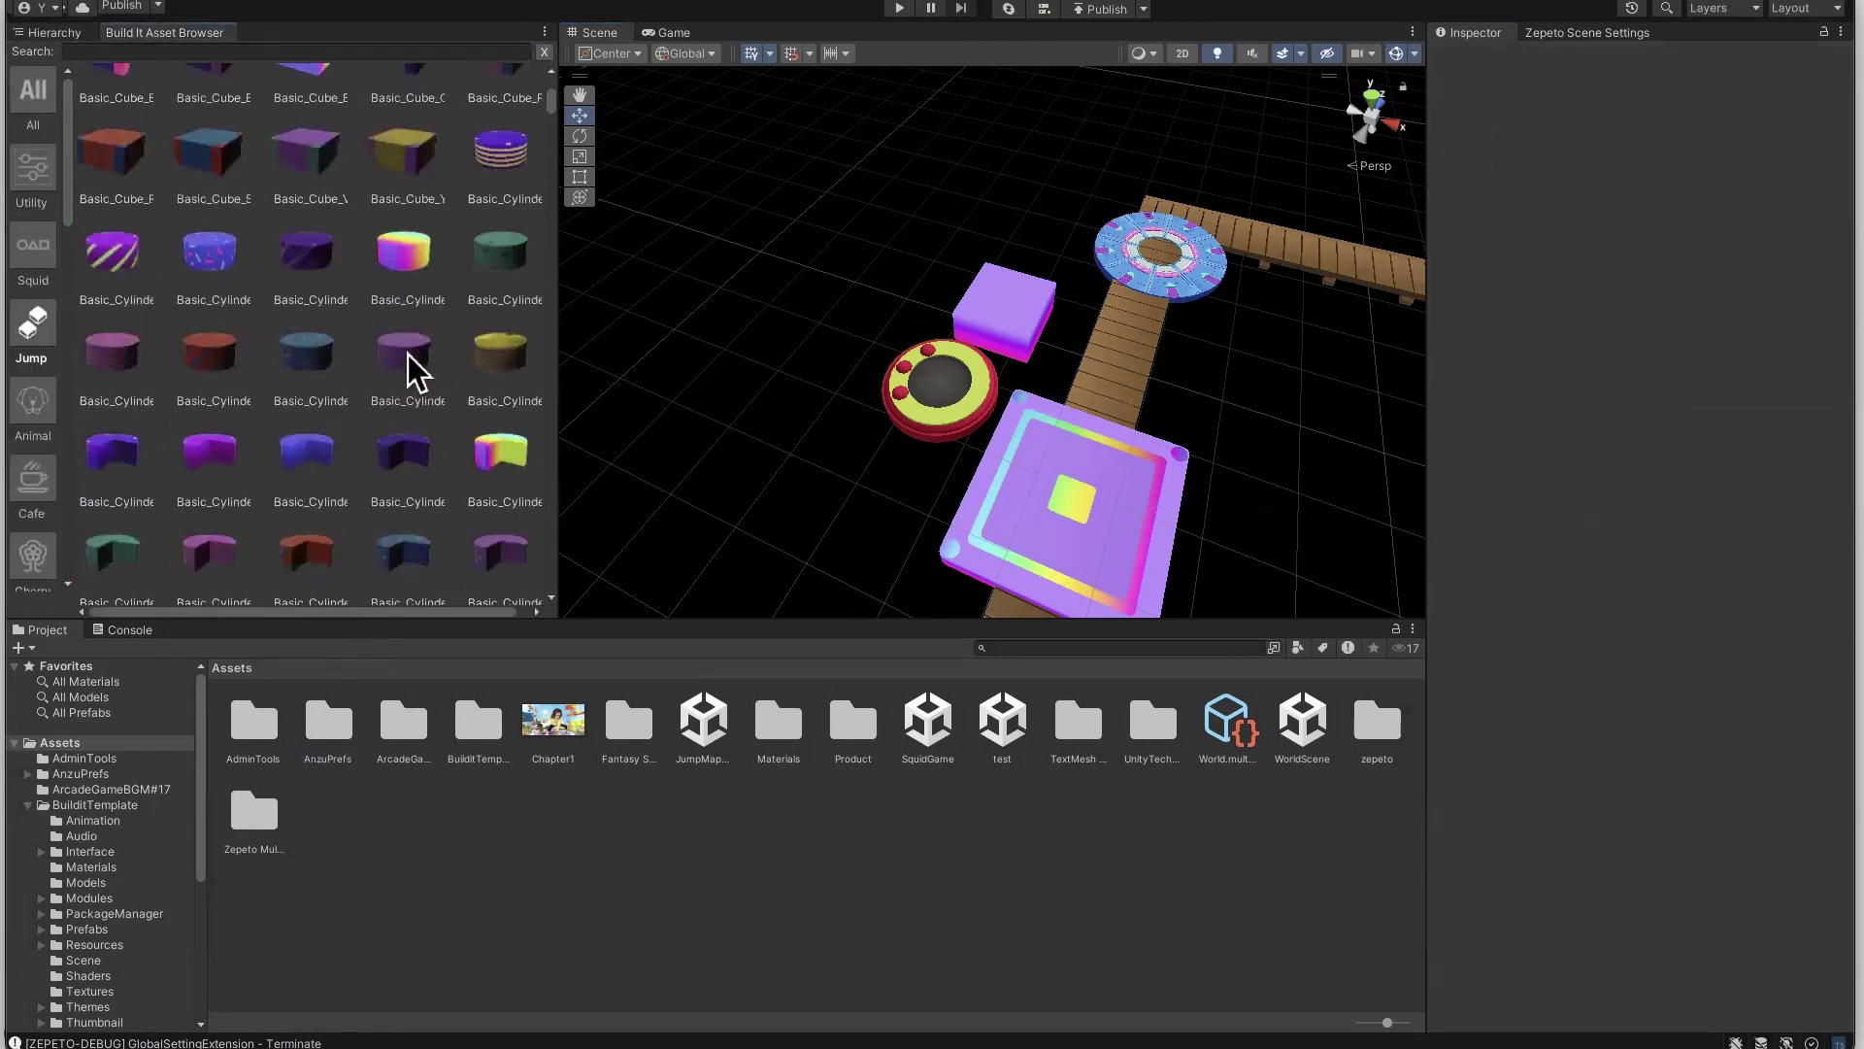
pyautogui.scroll(3, 408, 354)
pyautogui.click(308, 209)
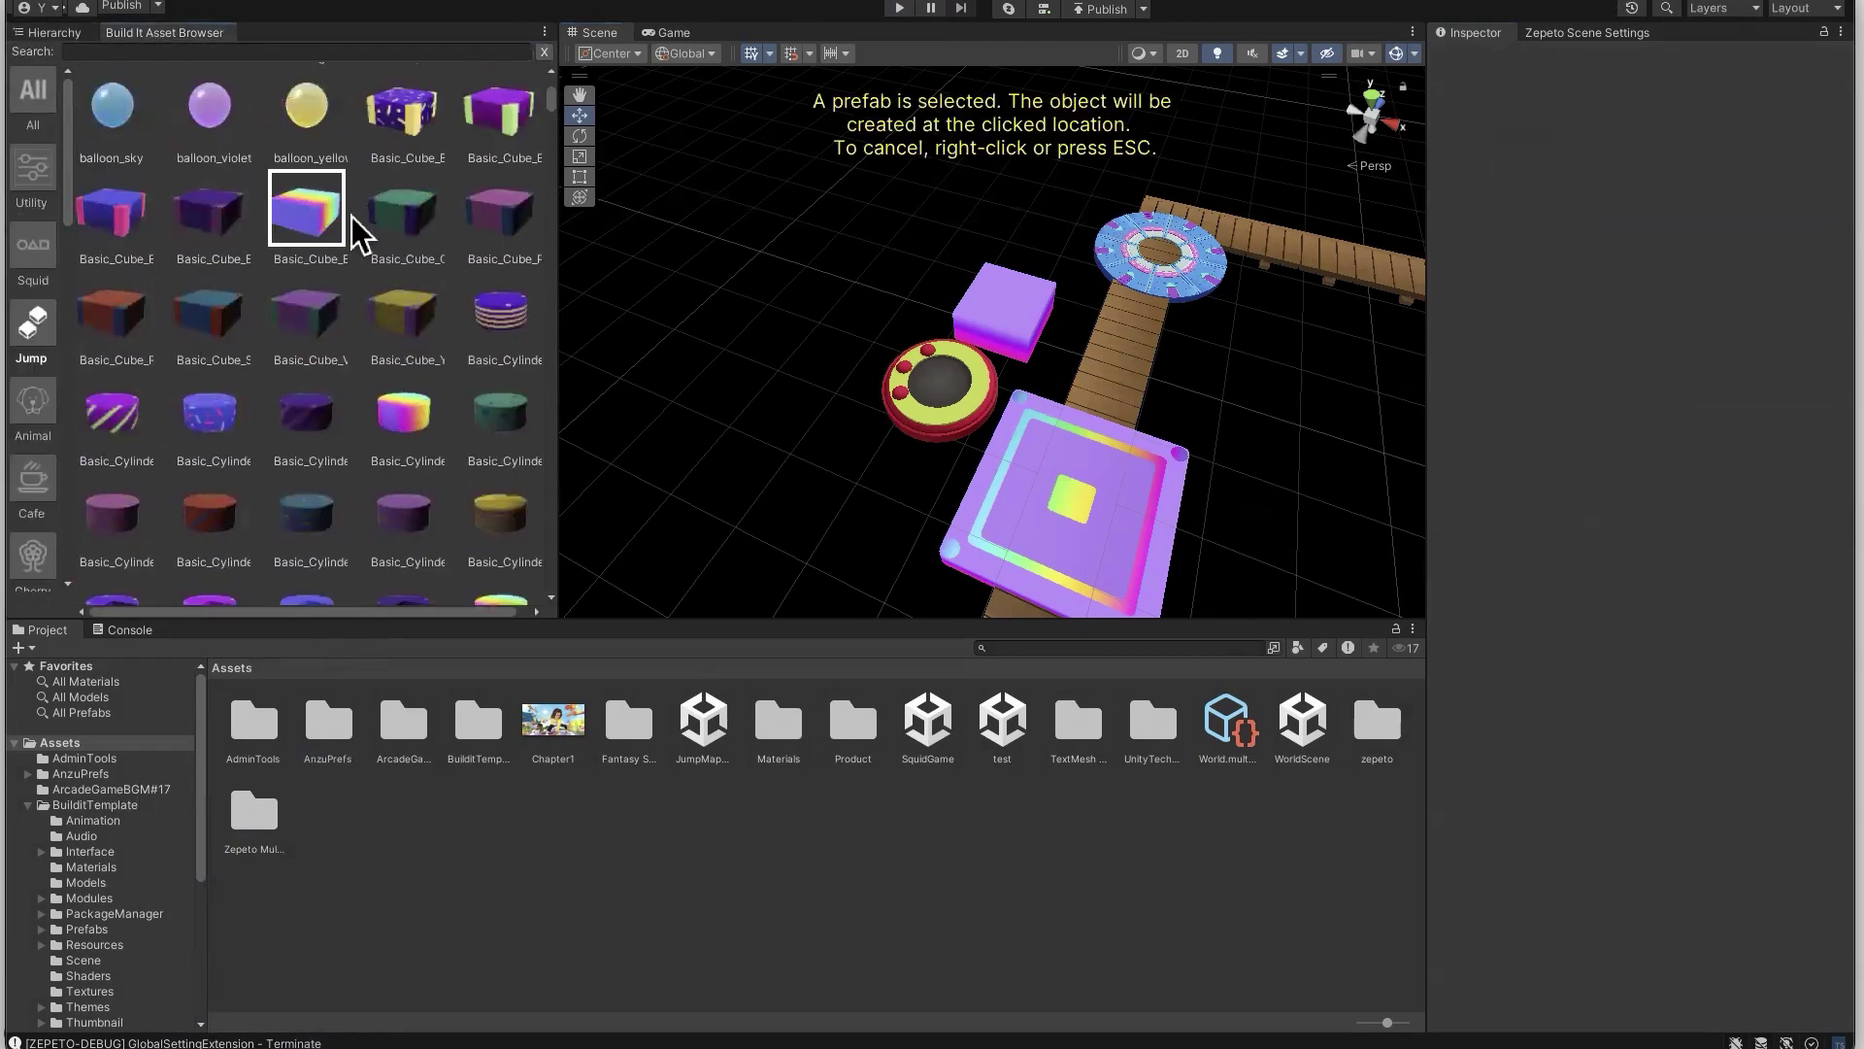
pyautogui.click(1079, 225)
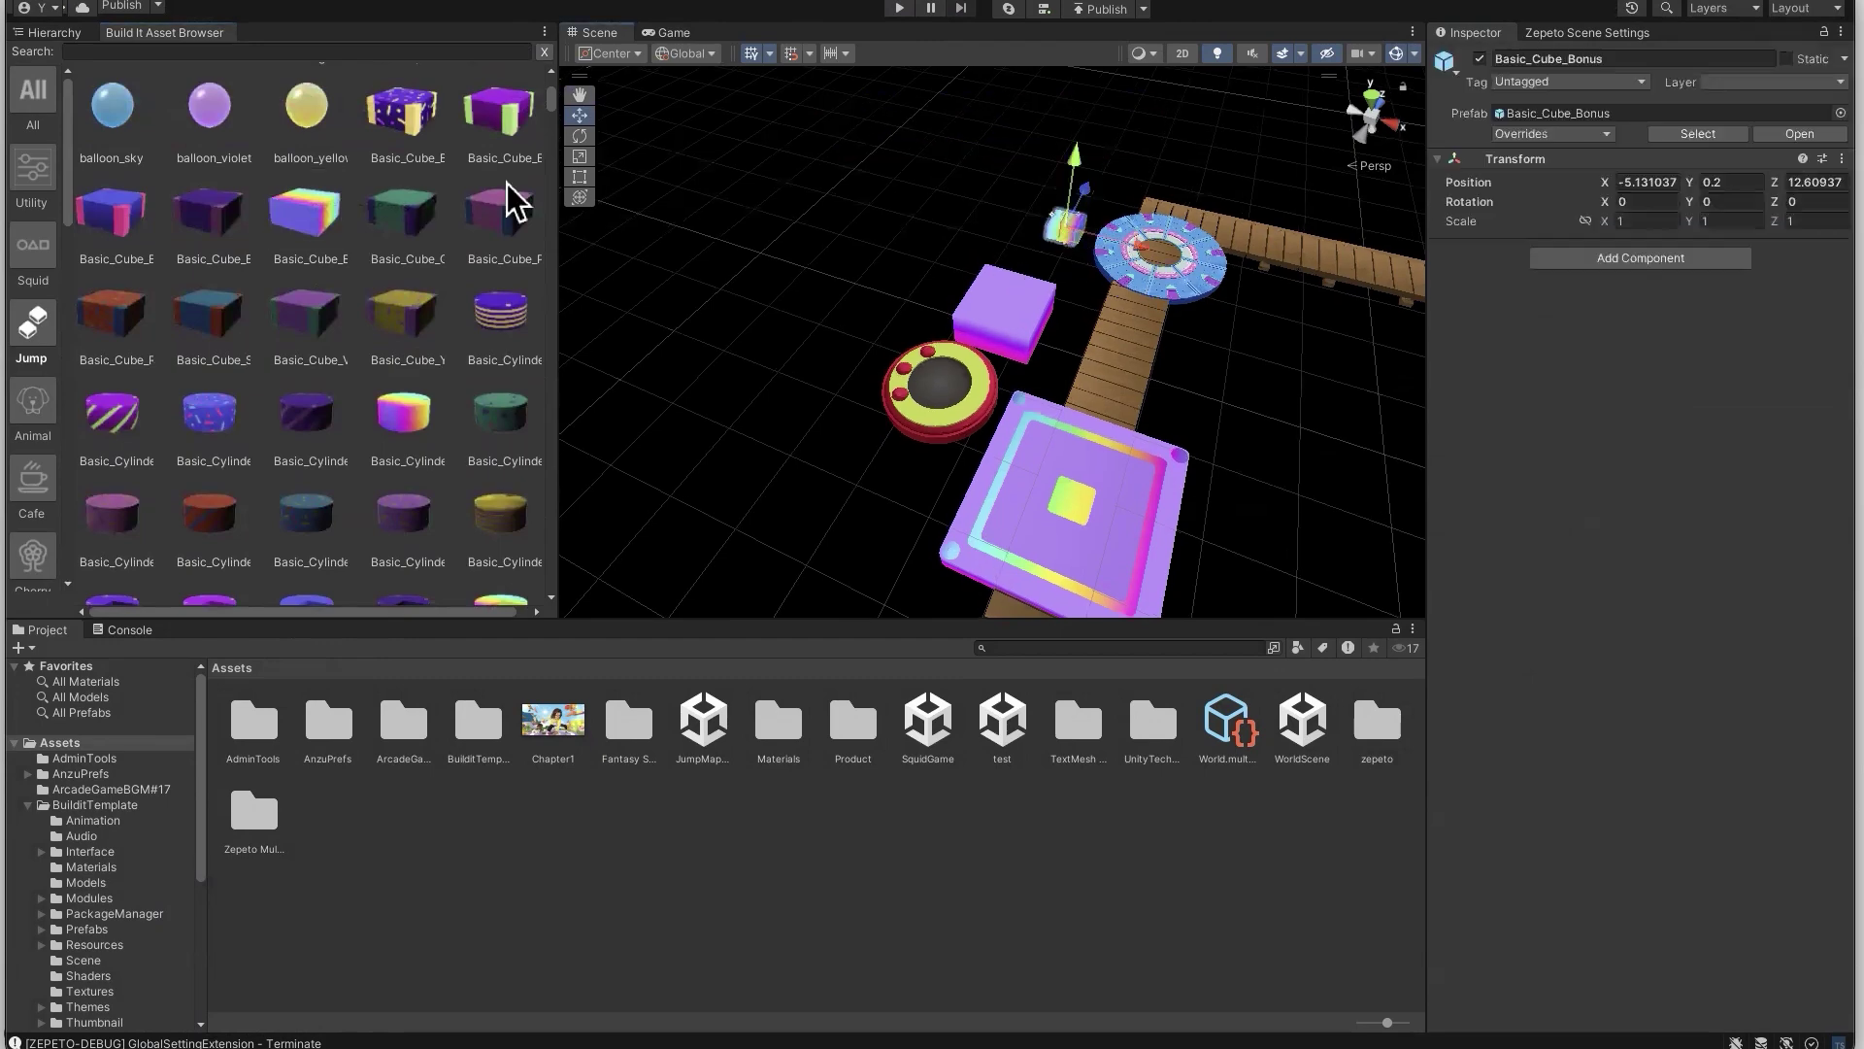
# Nest Basic_Cube_Bonus under blinkingPlatformManager and set its position to 0, 0, 0
pyautogui.click(75, 33)
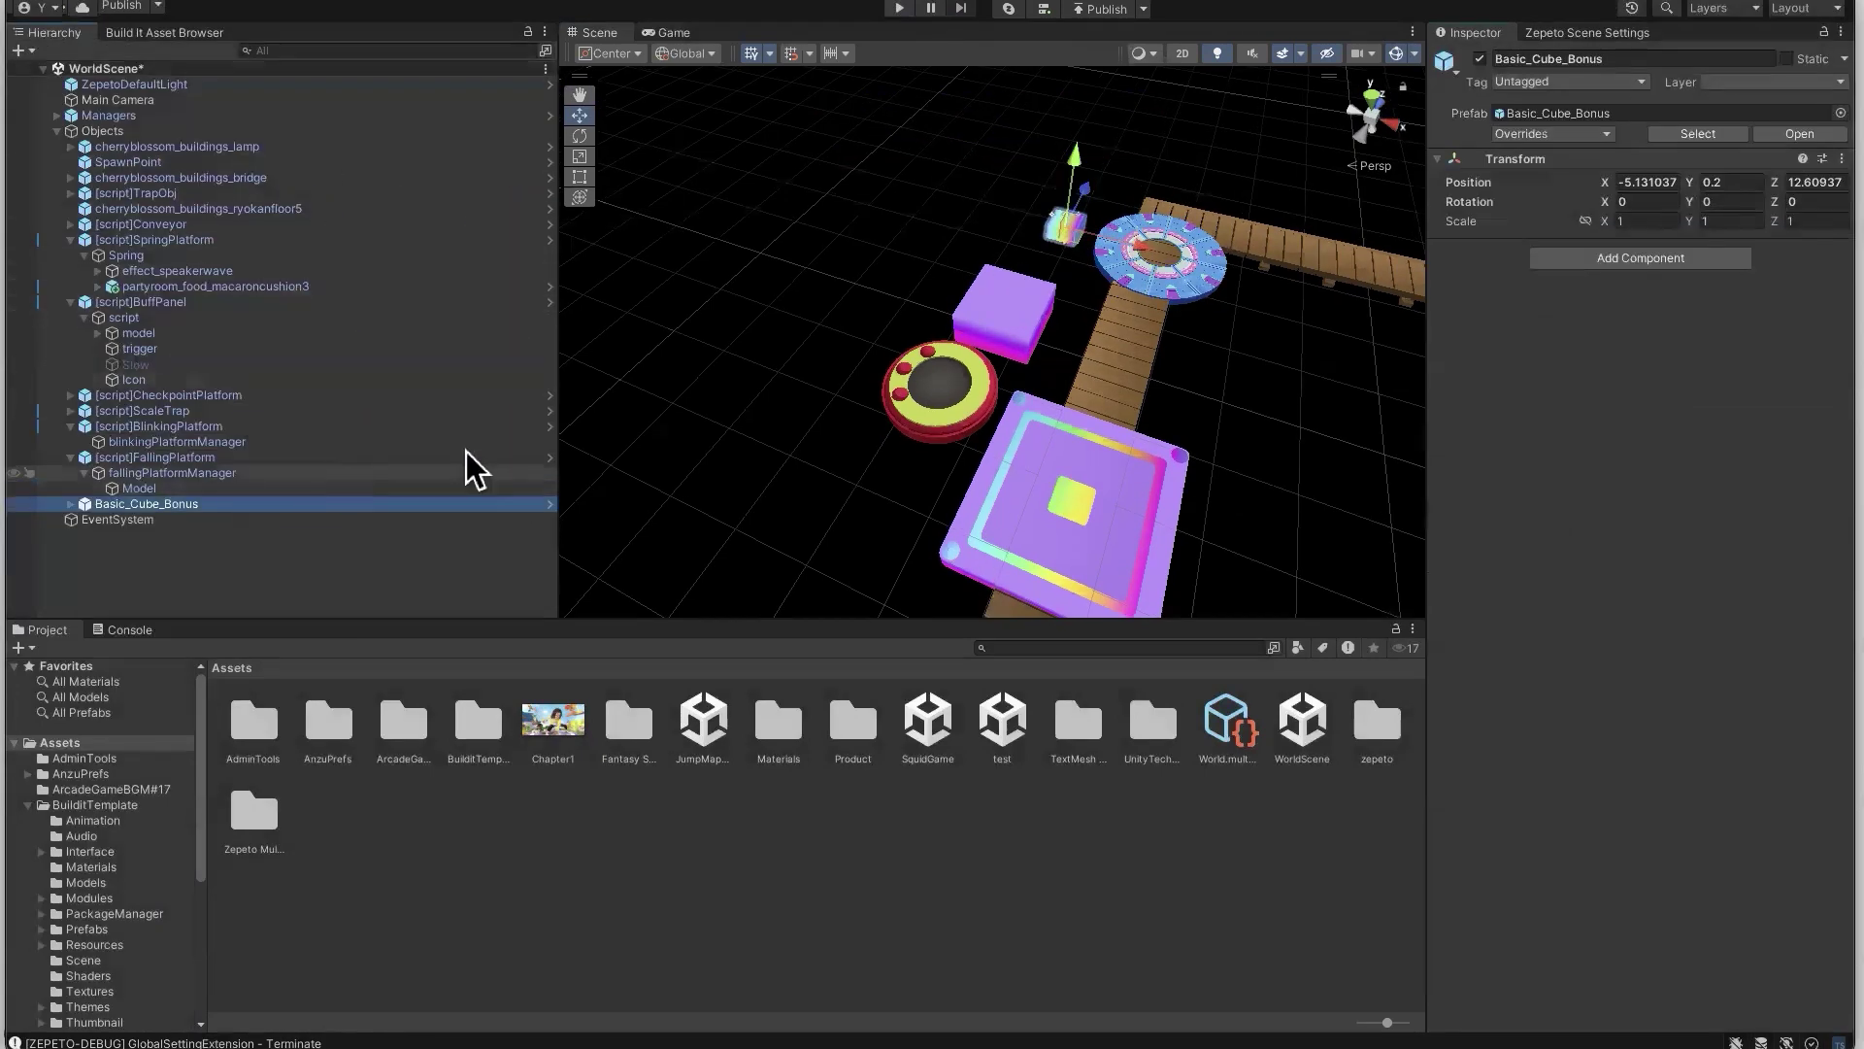
pyautogui.moveTo(136, 505); pyautogui.dragTo(145, 445)
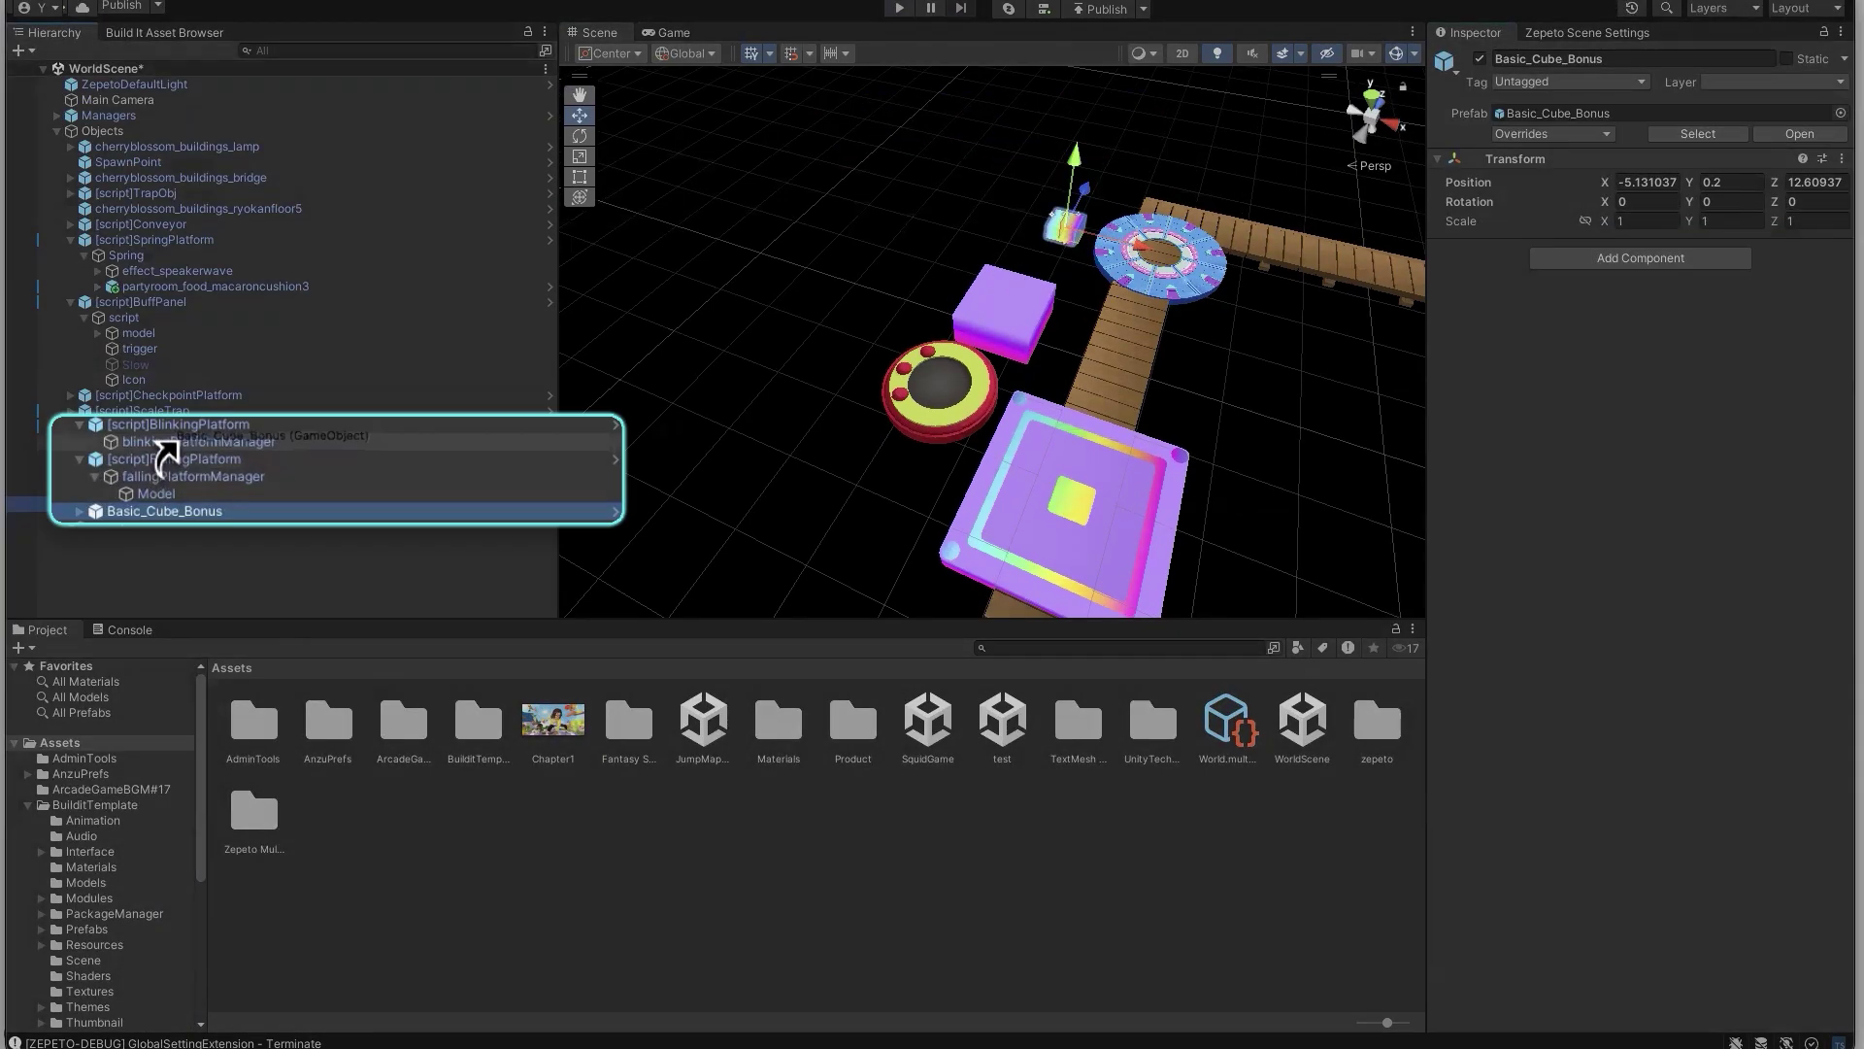
pyautogui.click(1648, 181)
pyautogui.write('0')
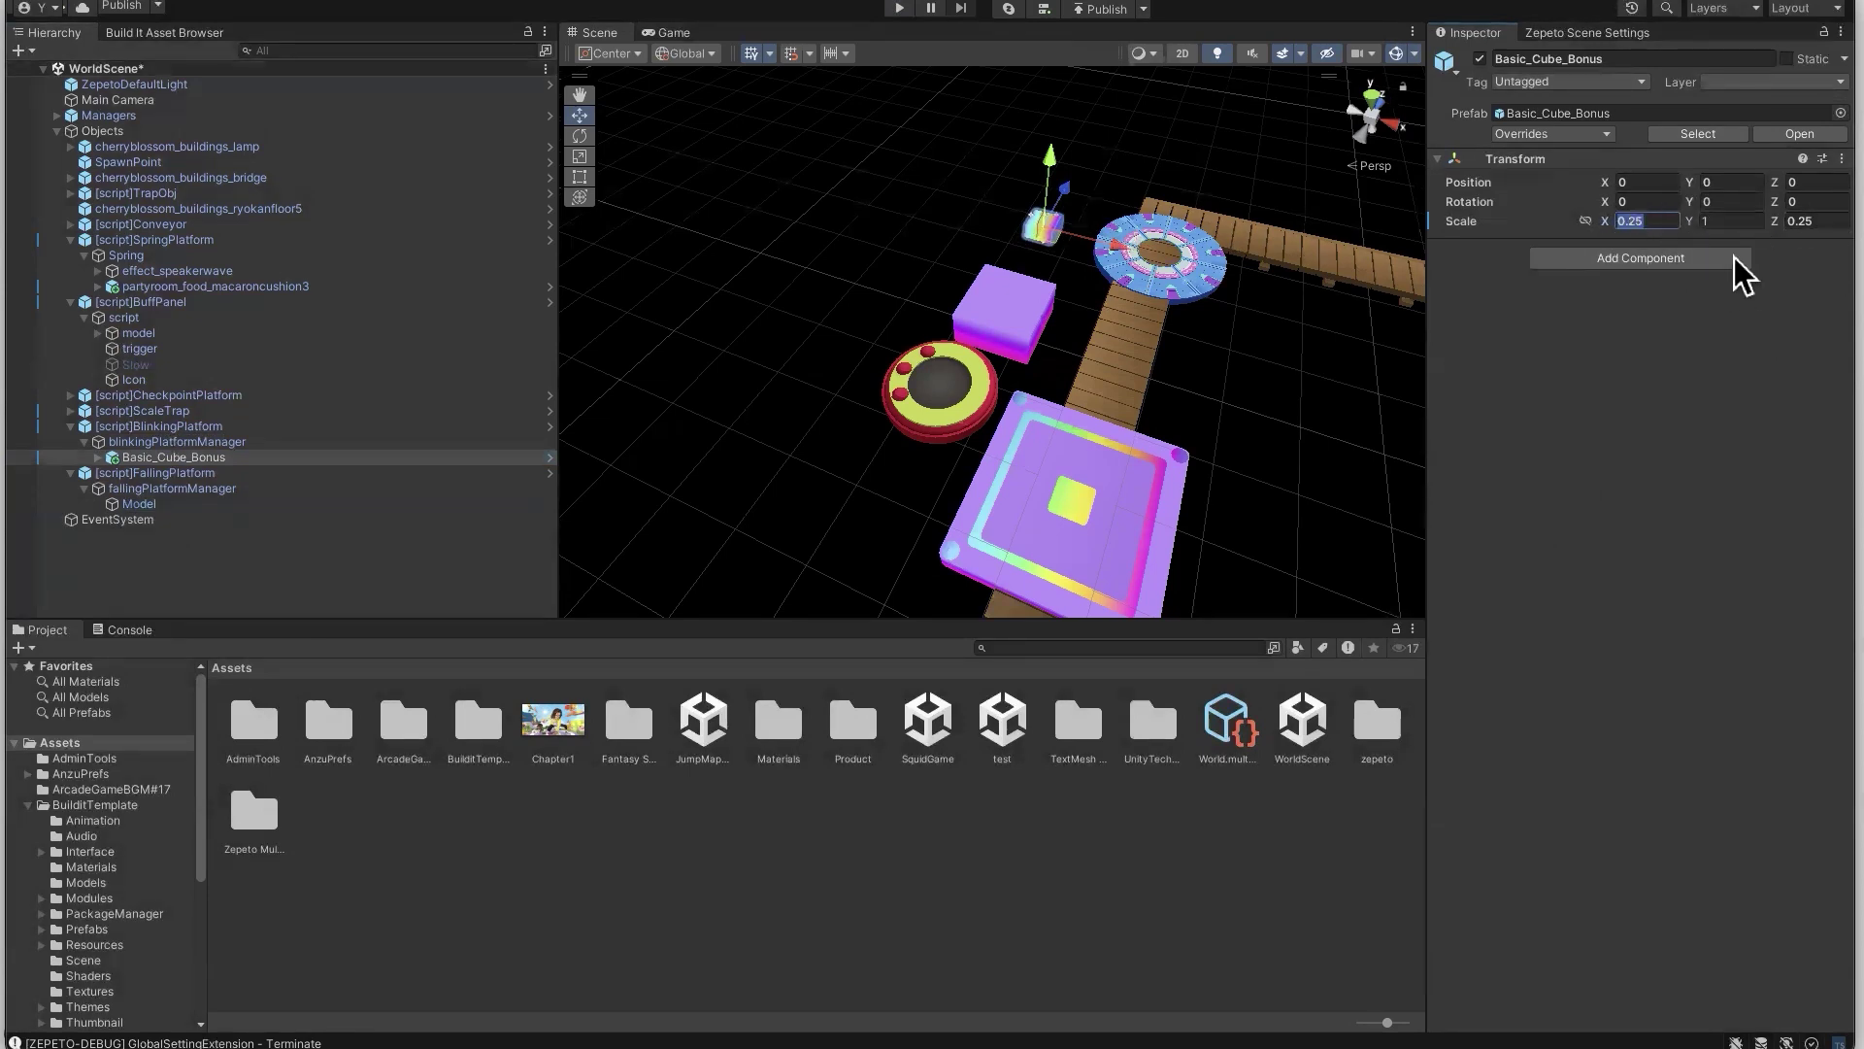
# Set the scale of Basic_Cube_Bonus to X 1, Y 4, Z 1
pyautogui.write('1')
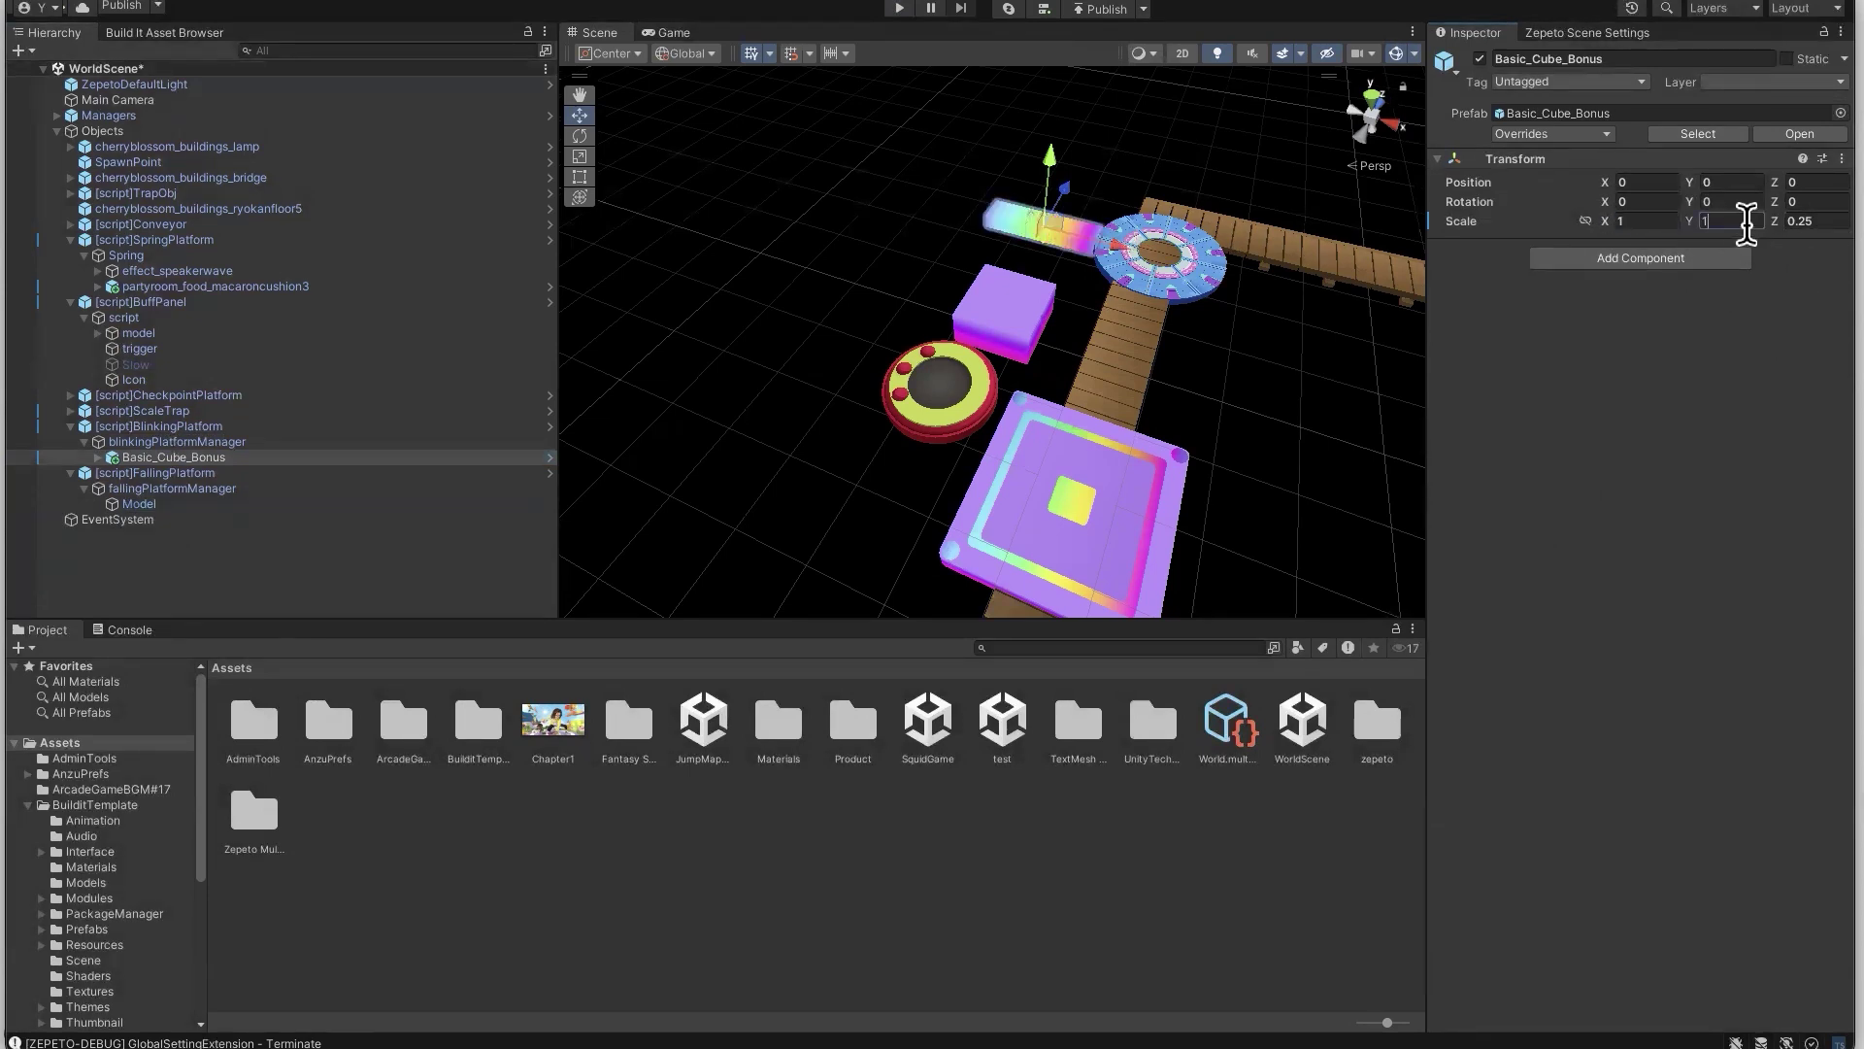
pyautogui.write('4')
pyautogui.press('Tab')
pyautogui.write('1')
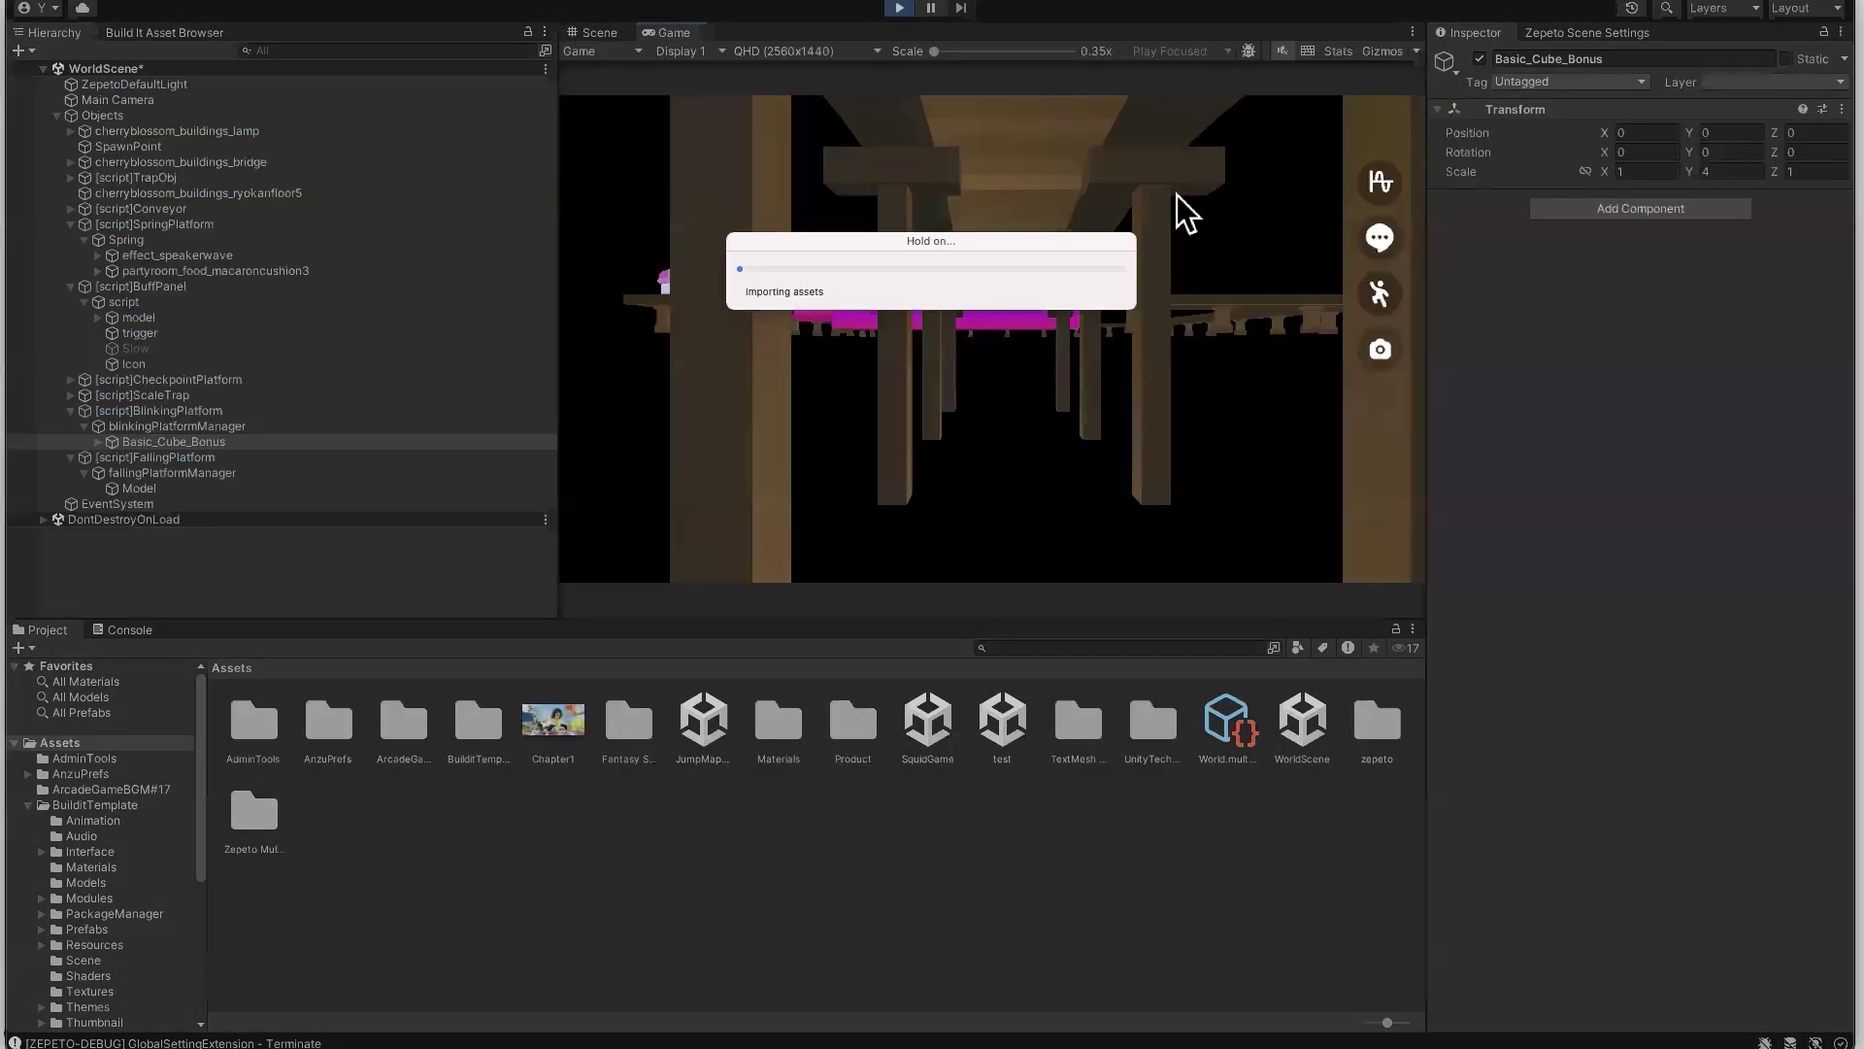
# Playtest the course, running the character over the buff panel to the checkpoint platform to watch the rainbow cube blink
pyautogui.moveTo(1103, 132); pyautogui.dragTo(1004, 317)
pyautogui.press('w')
pyautogui.press('w')
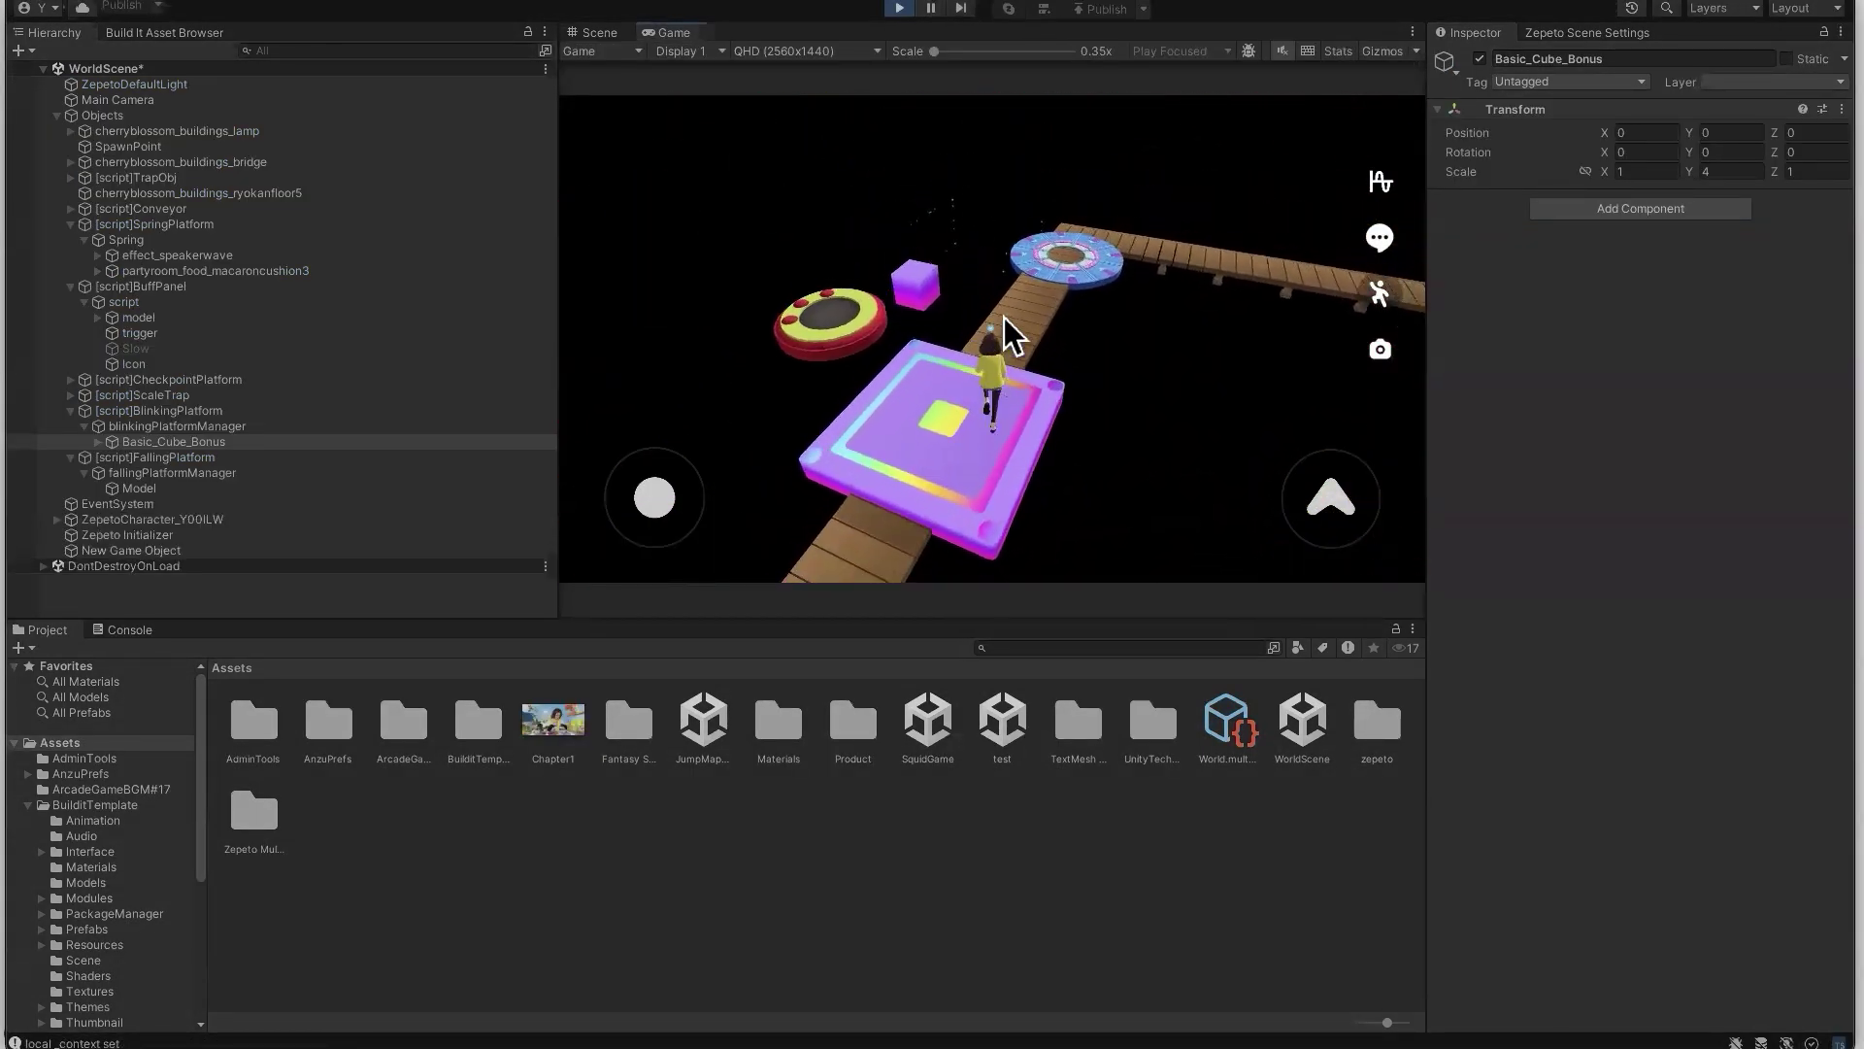
pyautogui.press('space')
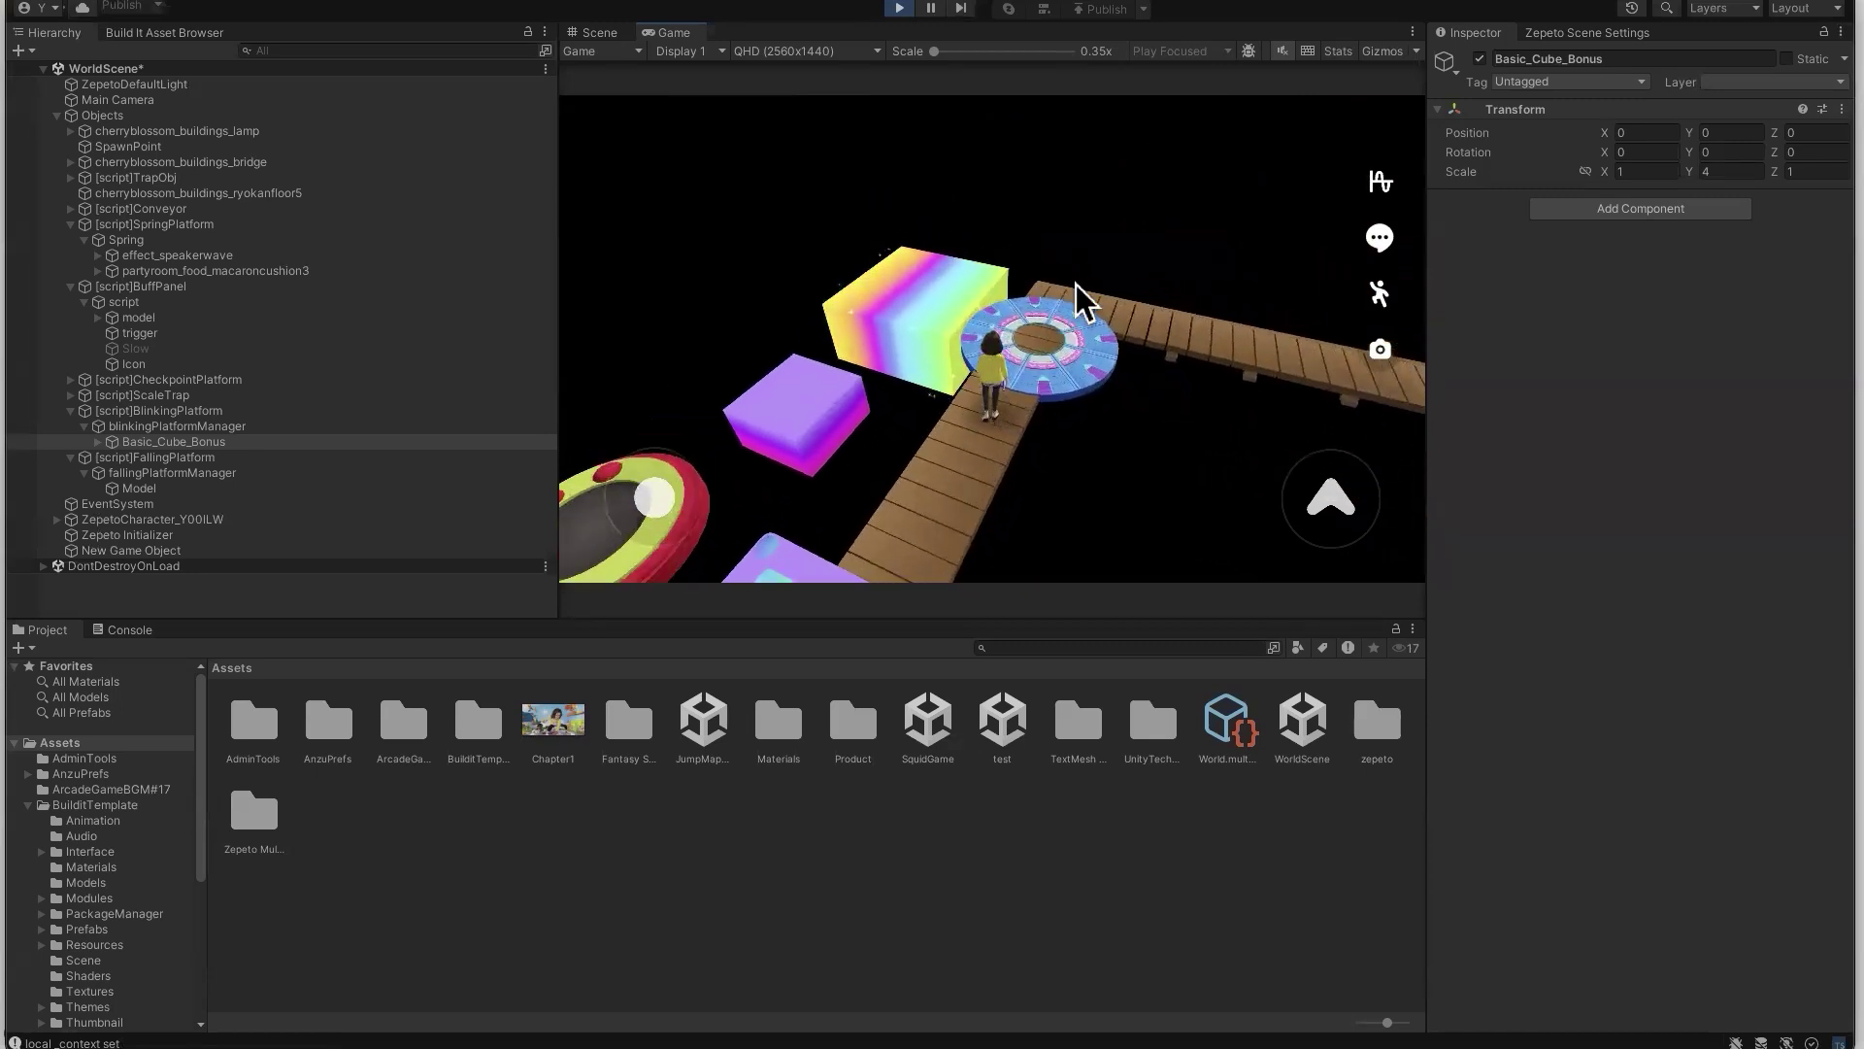
pyautogui.moveTo(1078, 284)
pyautogui.mouseDown()
pyautogui.moveTo(1052, 271)
pyautogui.moveTo(1071, 272)
pyautogui.mouseUp()
pyautogui.scroll(5, 1070, 274)
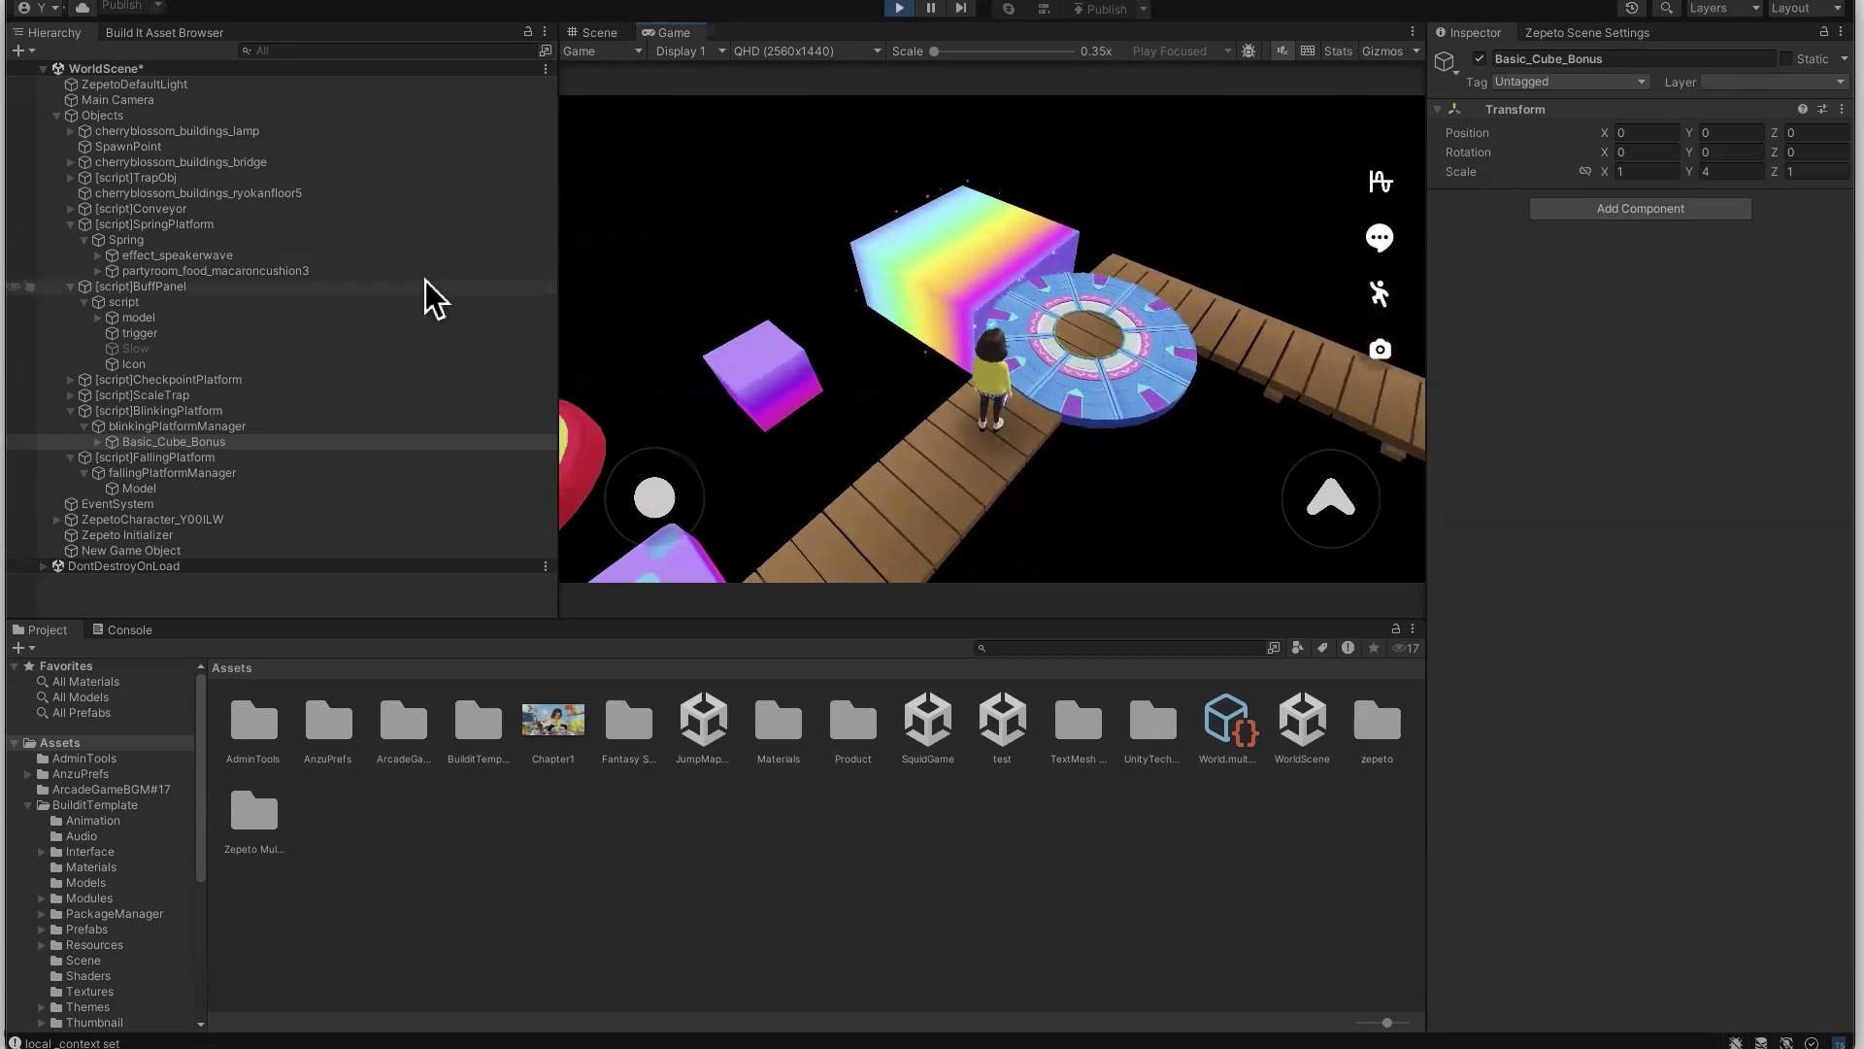
# Look through the Jump category of the Build It assets for further platforms and scripted objects
pyautogui.click(199, 32)
pyautogui.scroll(-8, 342, 400)
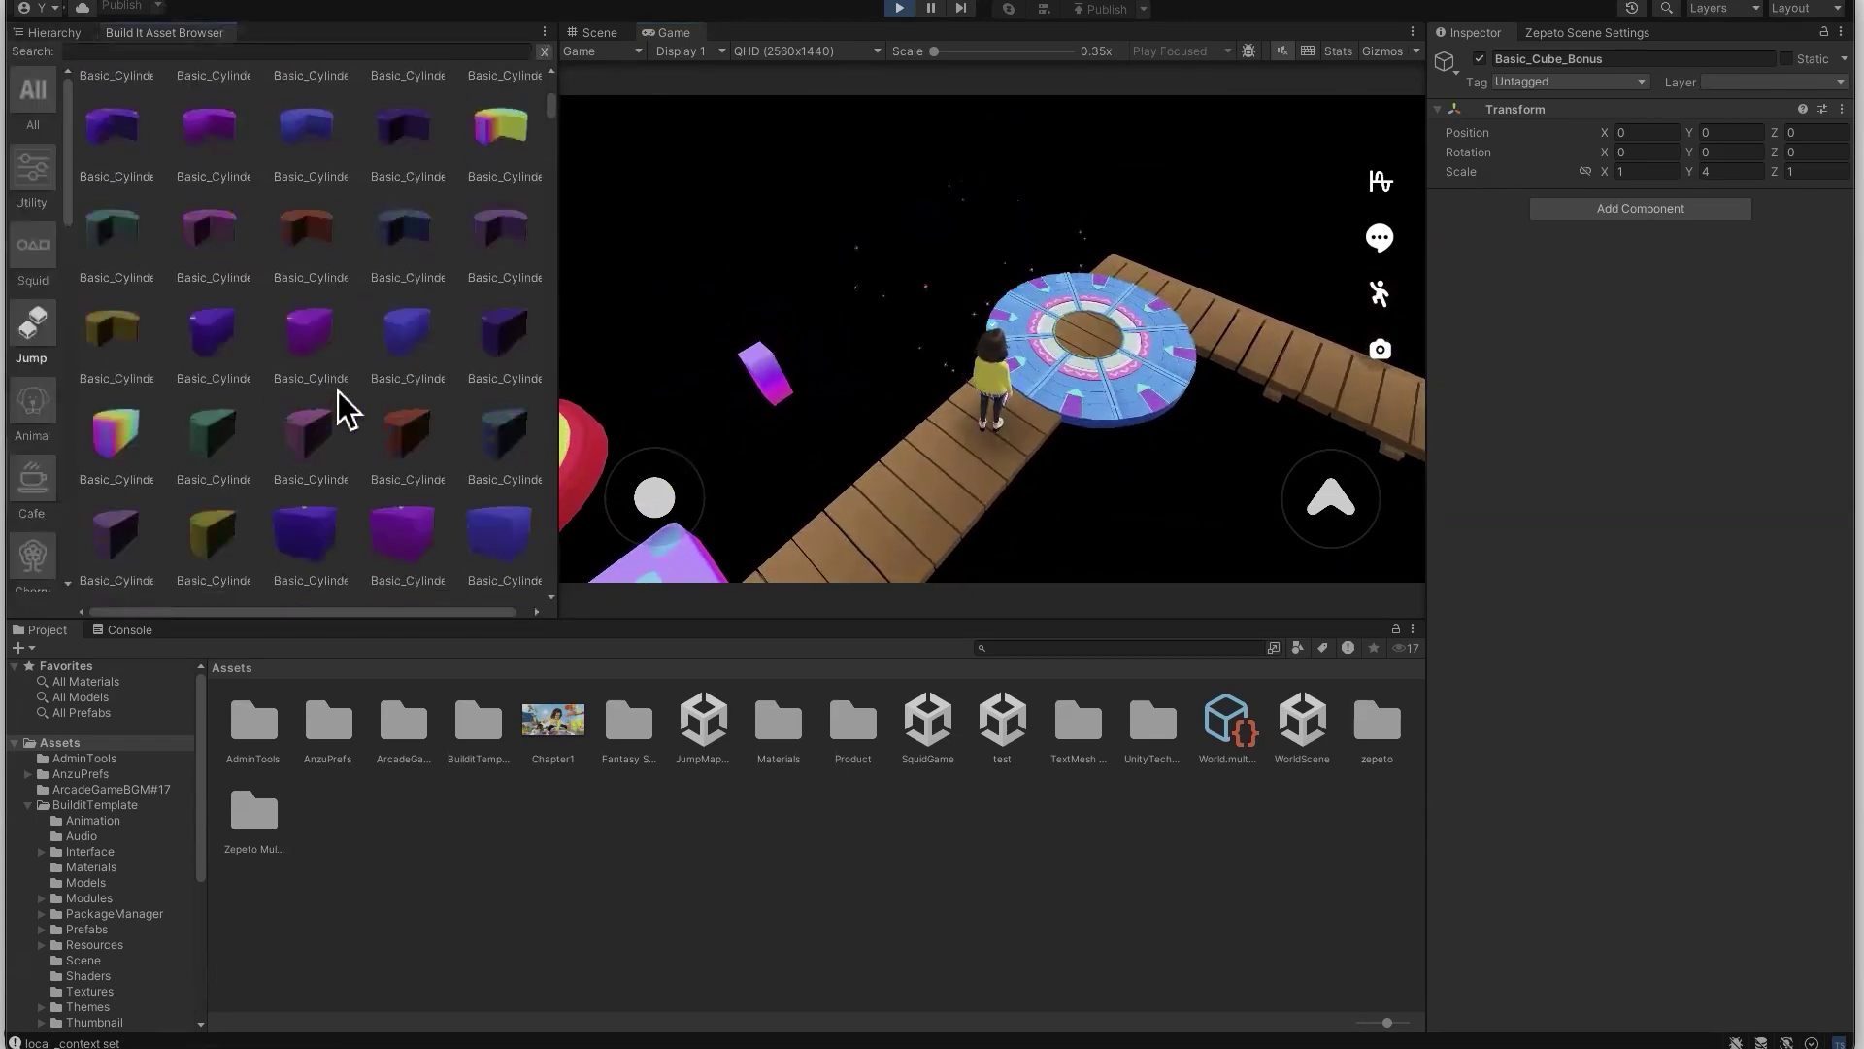
pyautogui.scroll(-10, 335, 408)
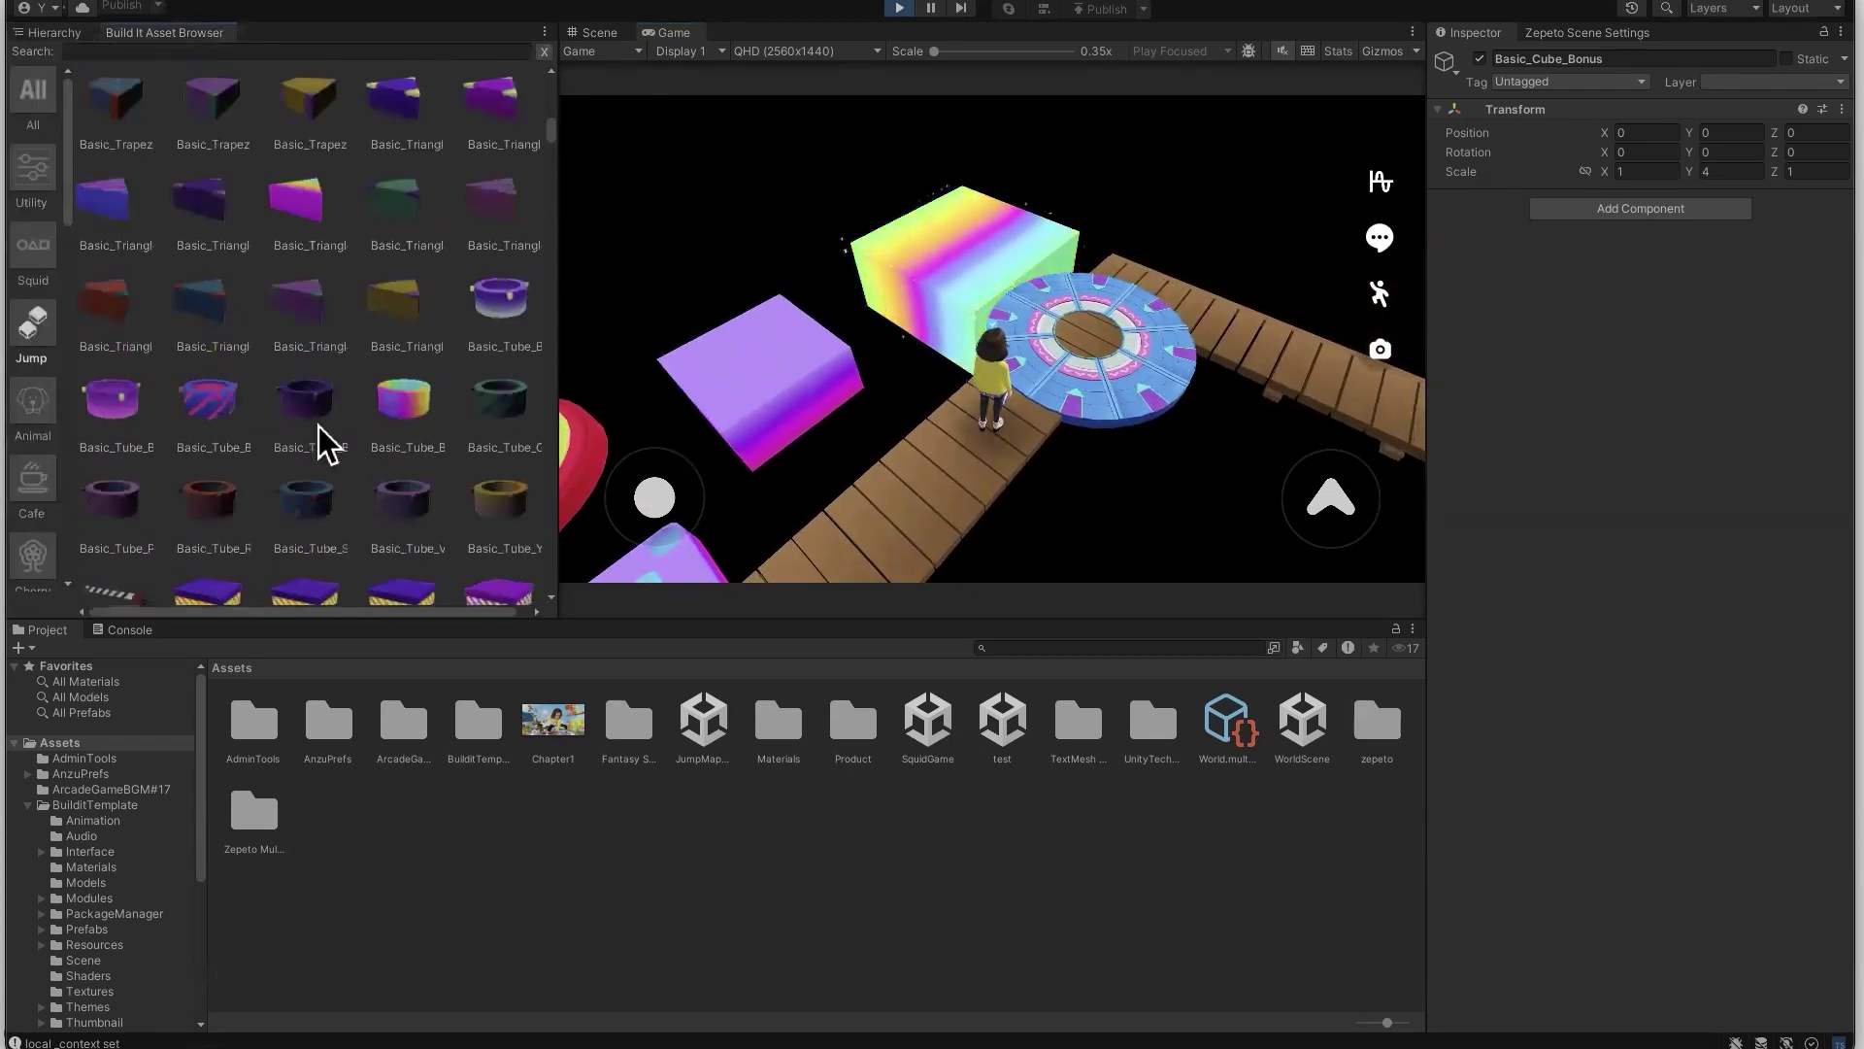
pyautogui.scroll(18, 321, 441)
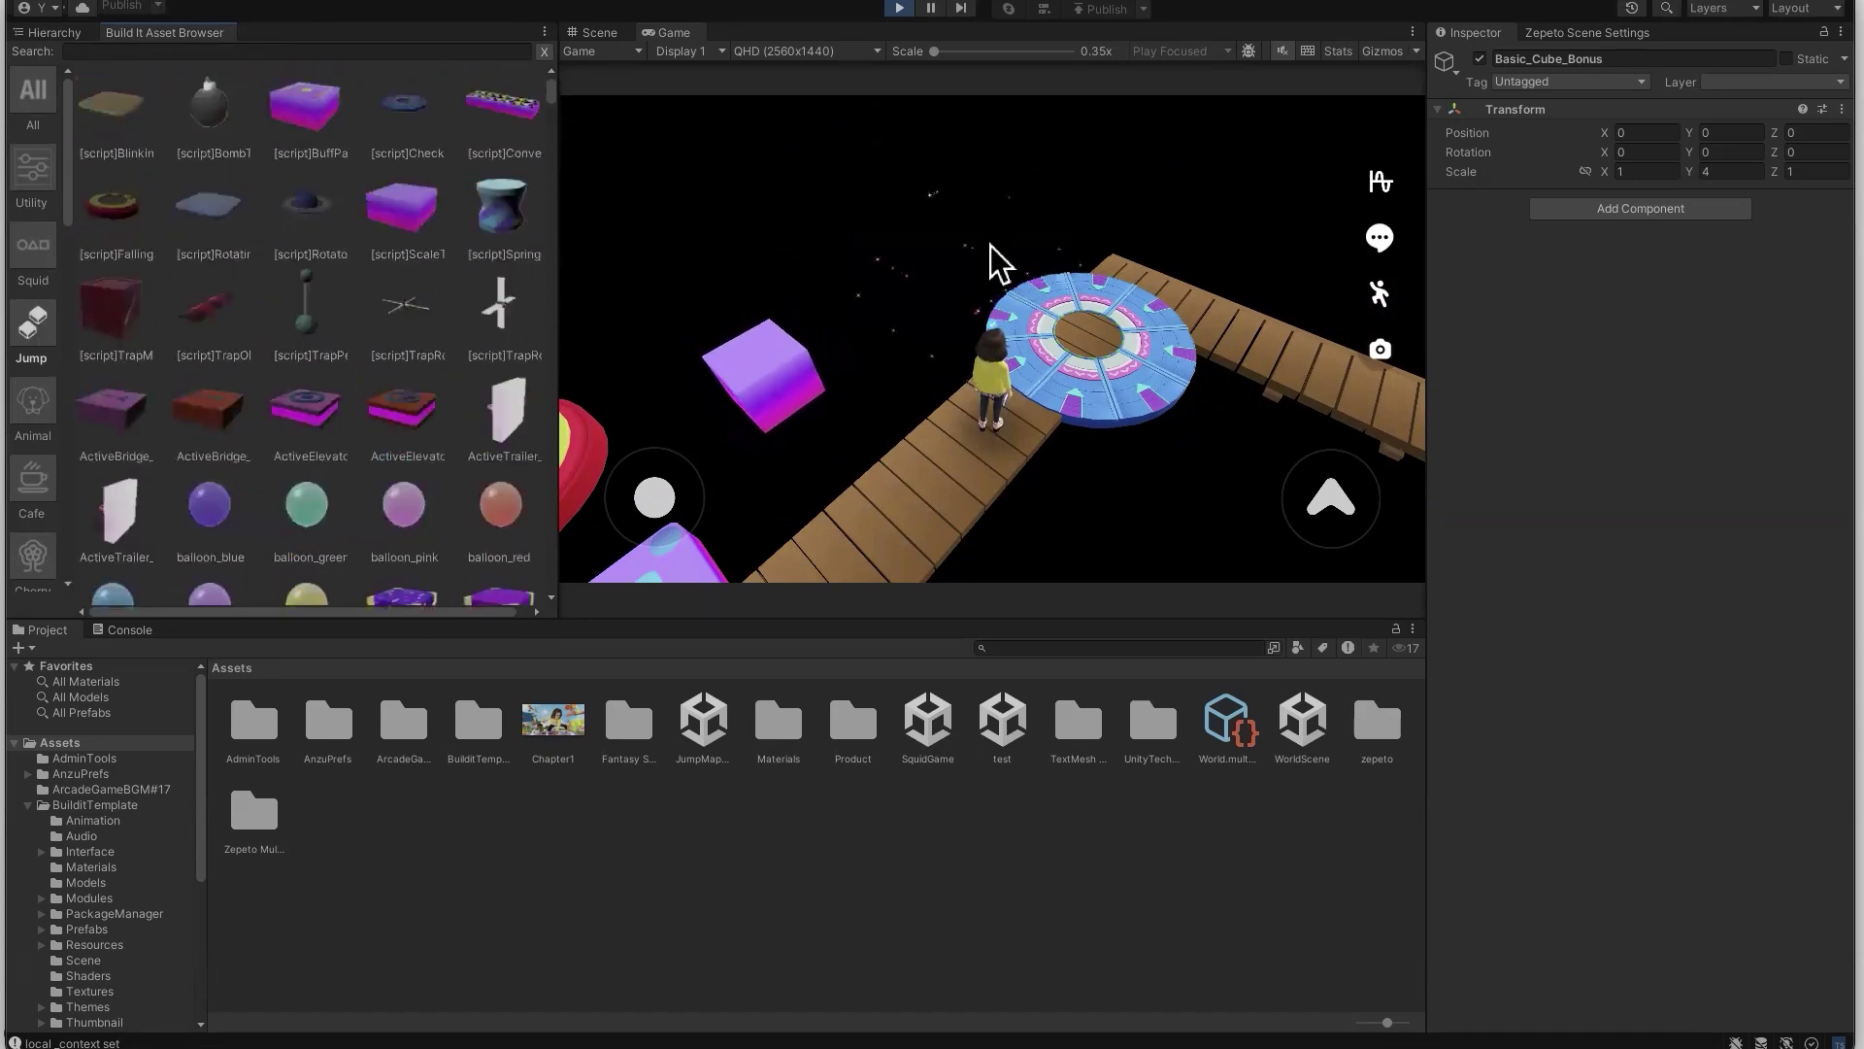
# Stop the playtest and reset the Zepeto scene settings to the default sky colors
pyautogui.click(906, 9)
pyautogui.moveTo(1116, 267); pyautogui.dragTo(1188, 238, button='right')
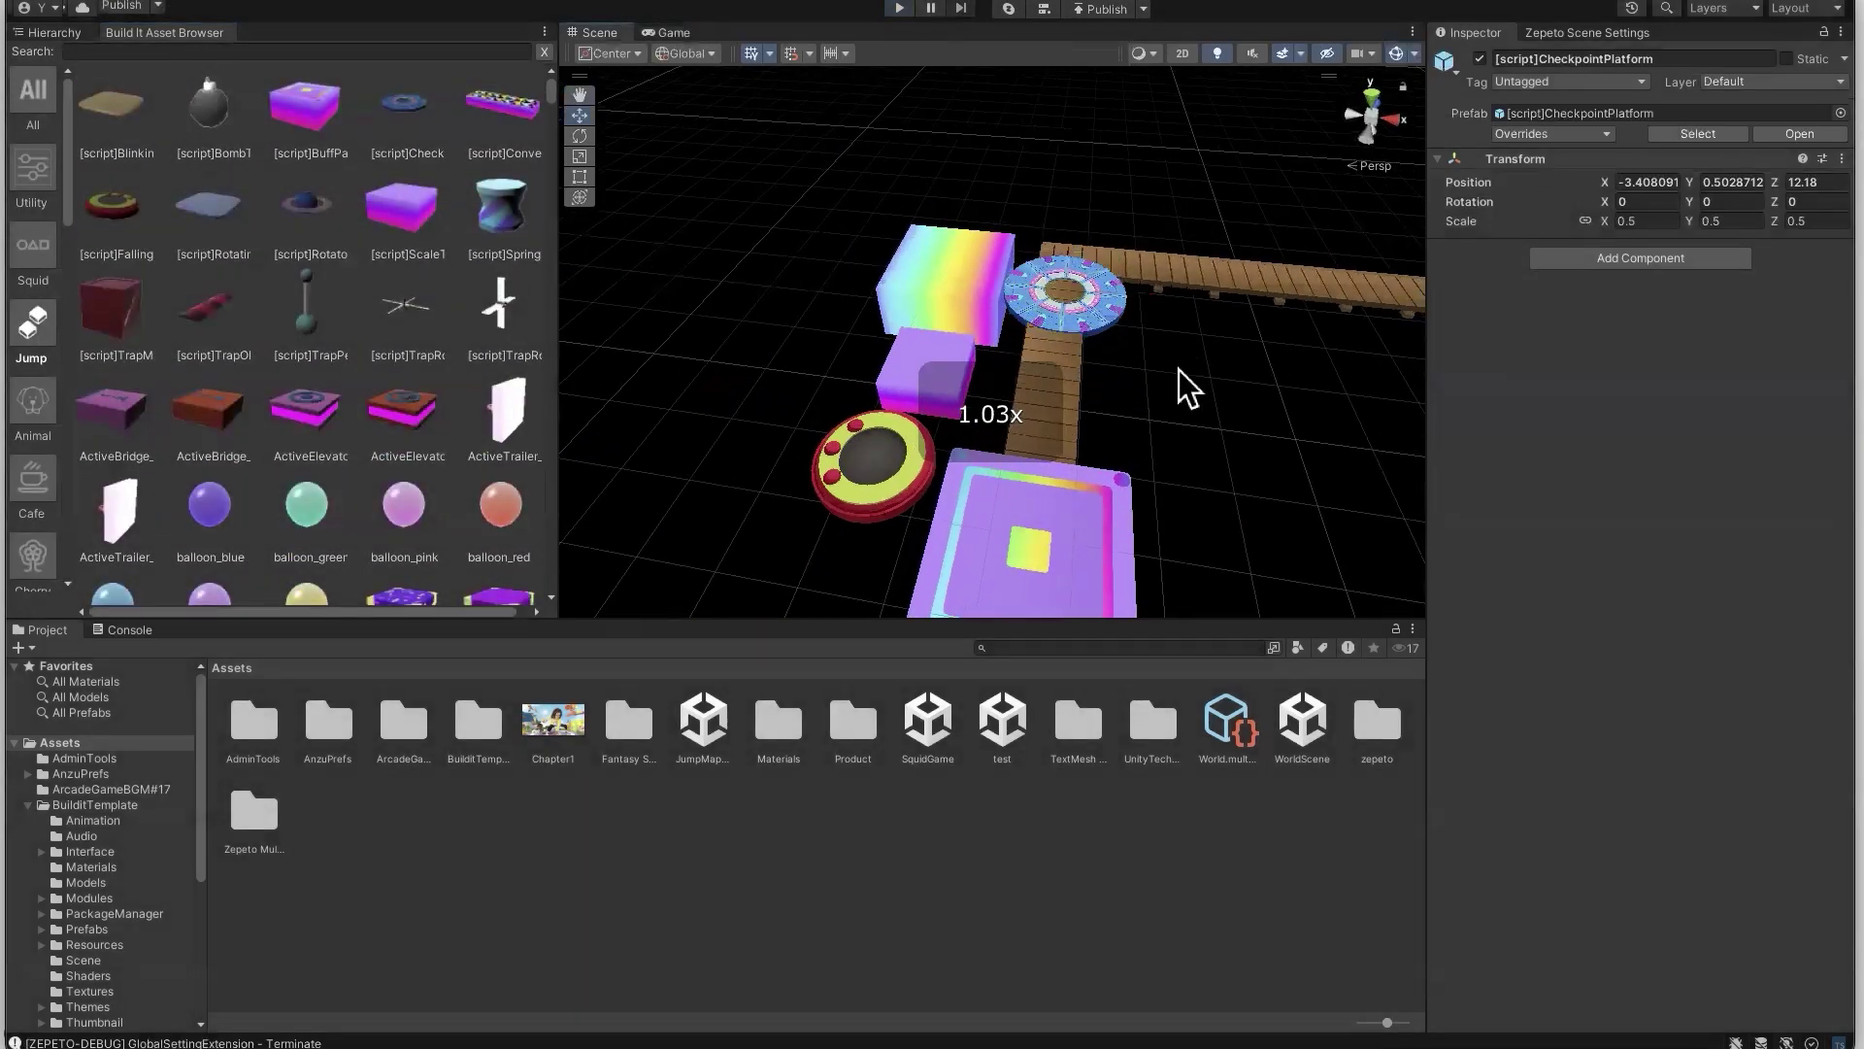
pyautogui.click(1178, 367)
pyautogui.moveTo(1179, 367); pyautogui.dragTo(1149, 275, button='right')
pyautogui.click(1569, 32)
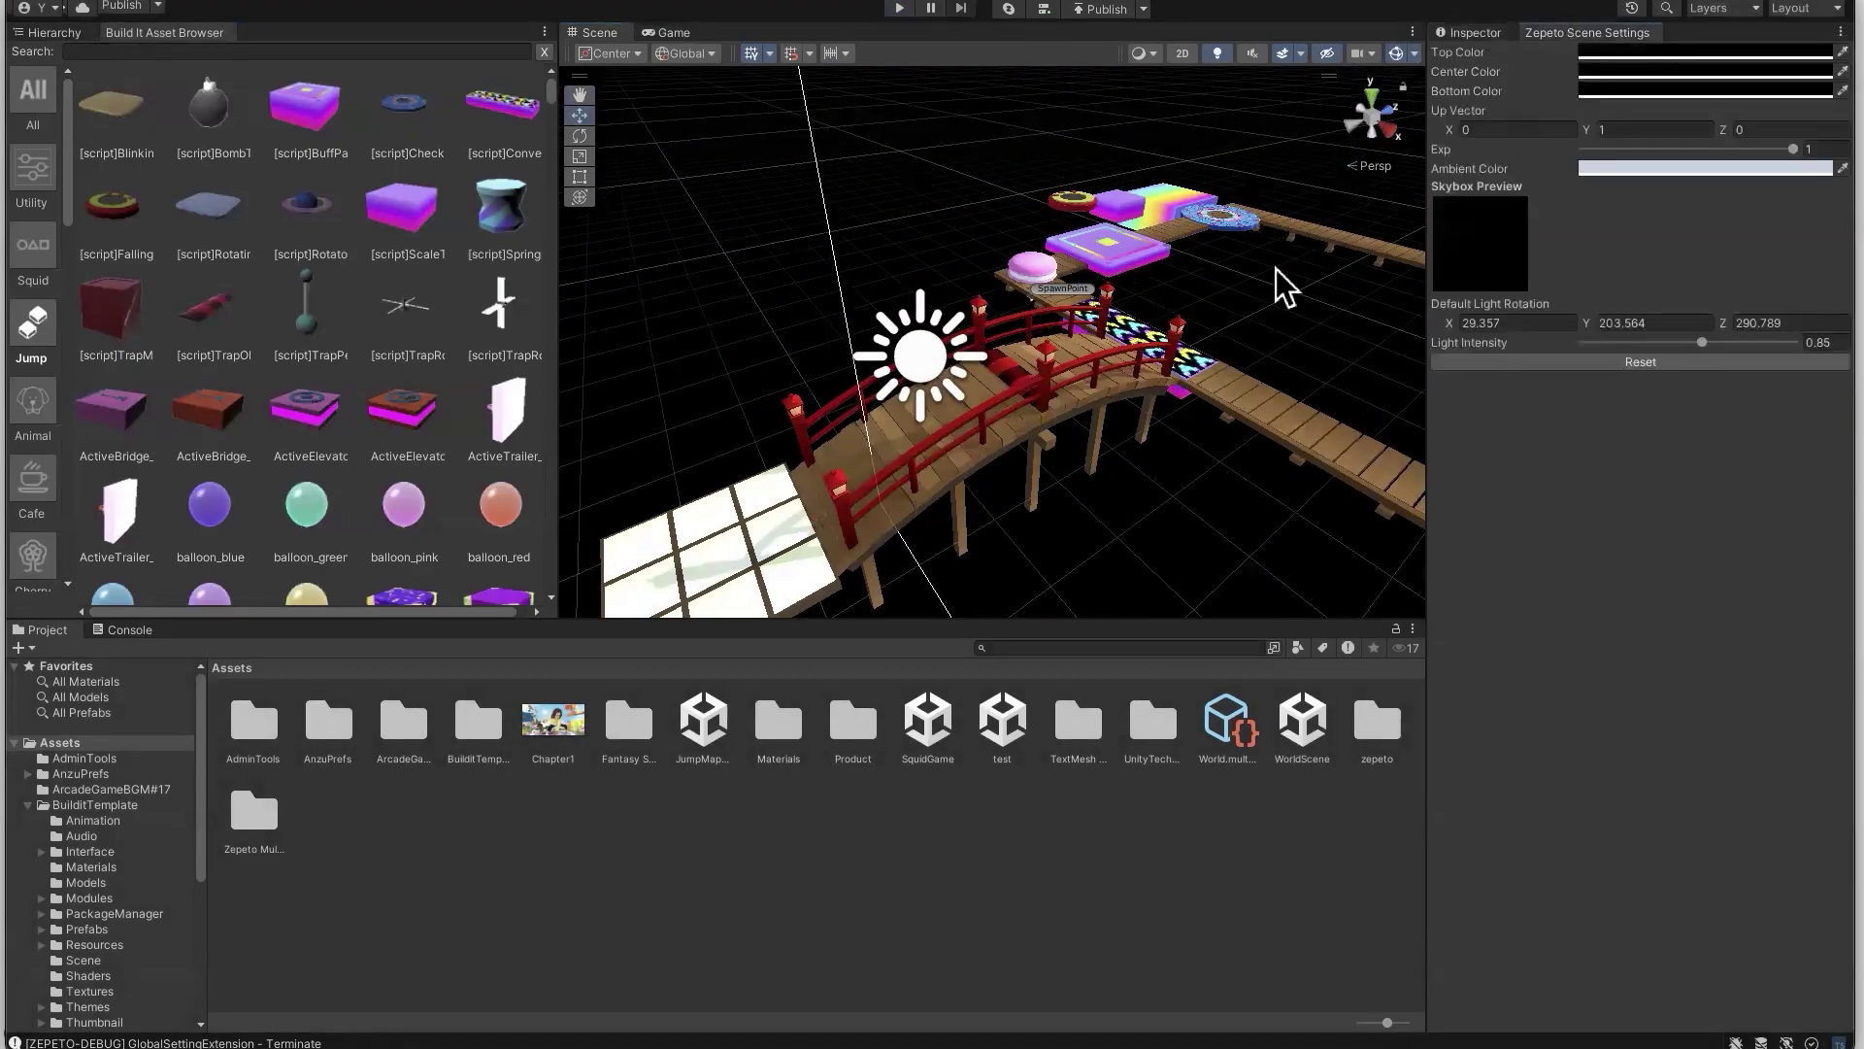
pyautogui.moveTo(1195, 408); pyautogui.dragTo(1226, 262, button='right')
pyautogui.click(1636, 367)
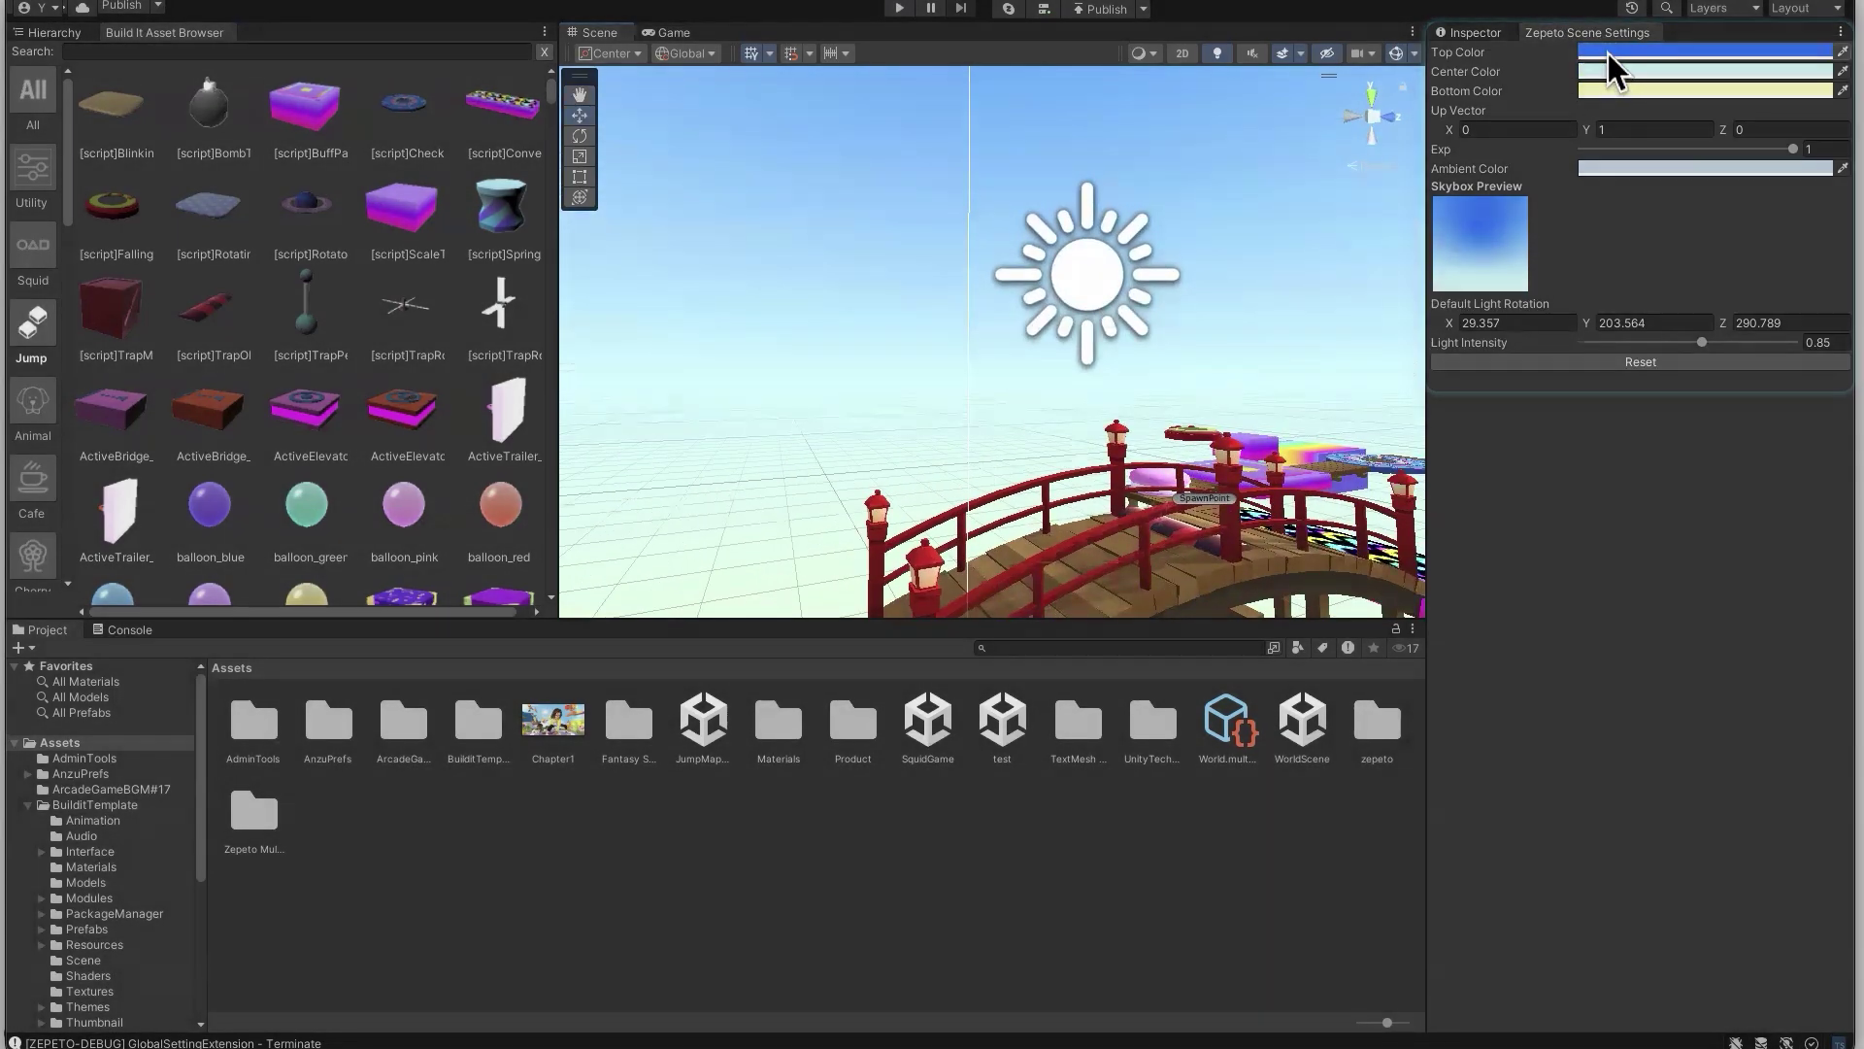
# Set the skybox's top color to a vivid magenta
pyautogui.click(1614, 54)
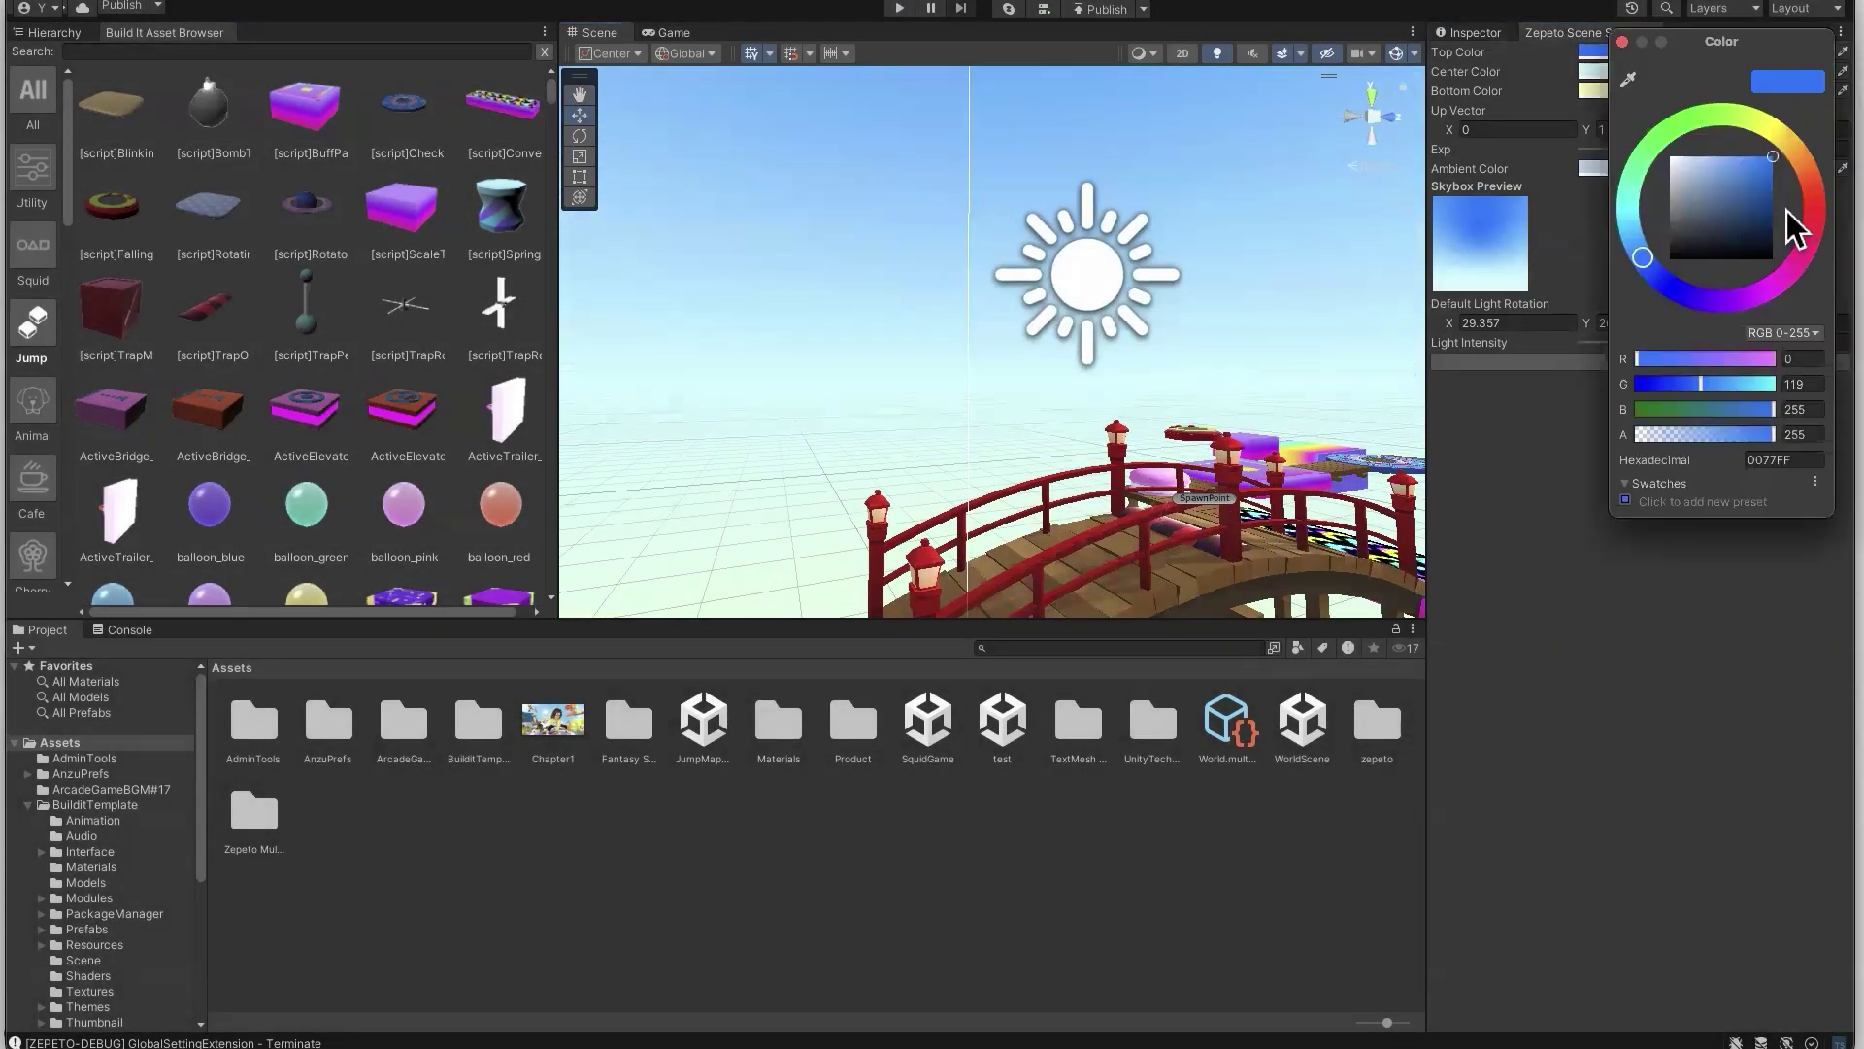
pyautogui.click(1810, 215)
pyautogui.click(1788, 276)
pyautogui.click(1761, 224)
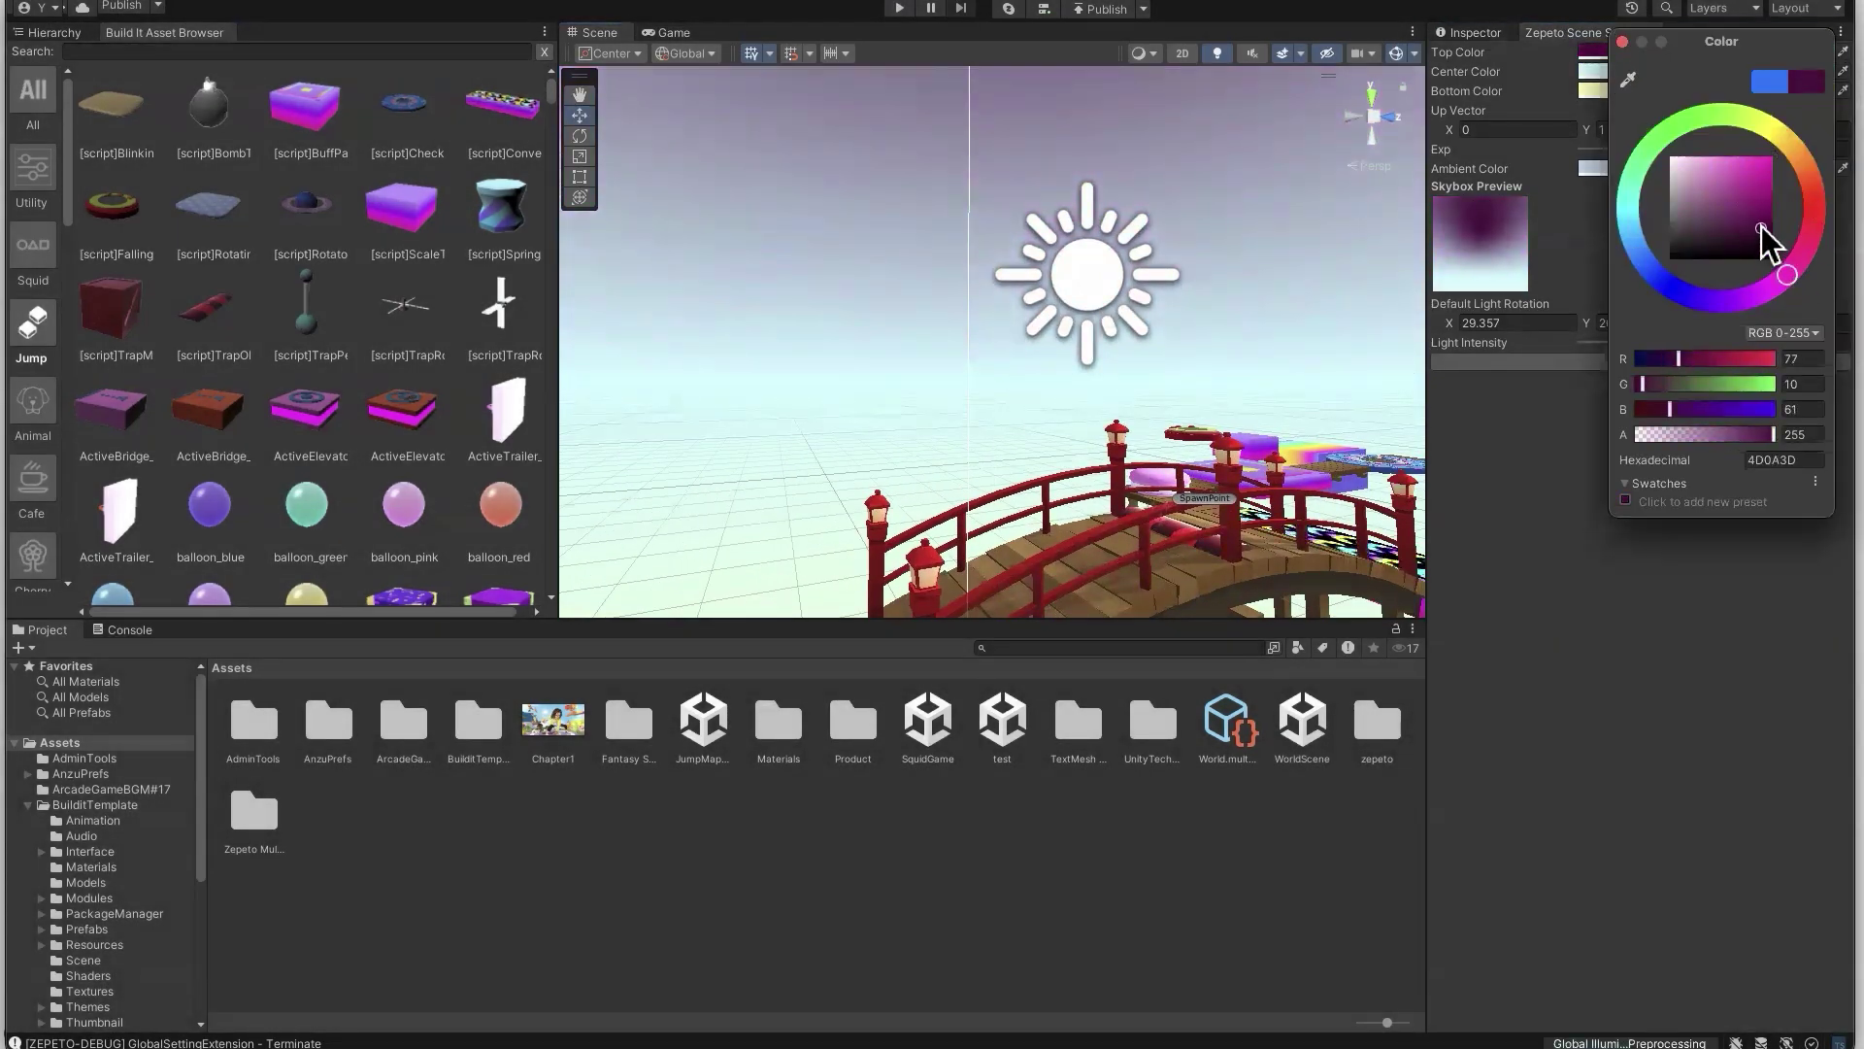
pyautogui.click(1769, 179)
# Set the skybox's center color to the greyish purple 8E818D
pyautogui.click(1599, 71)
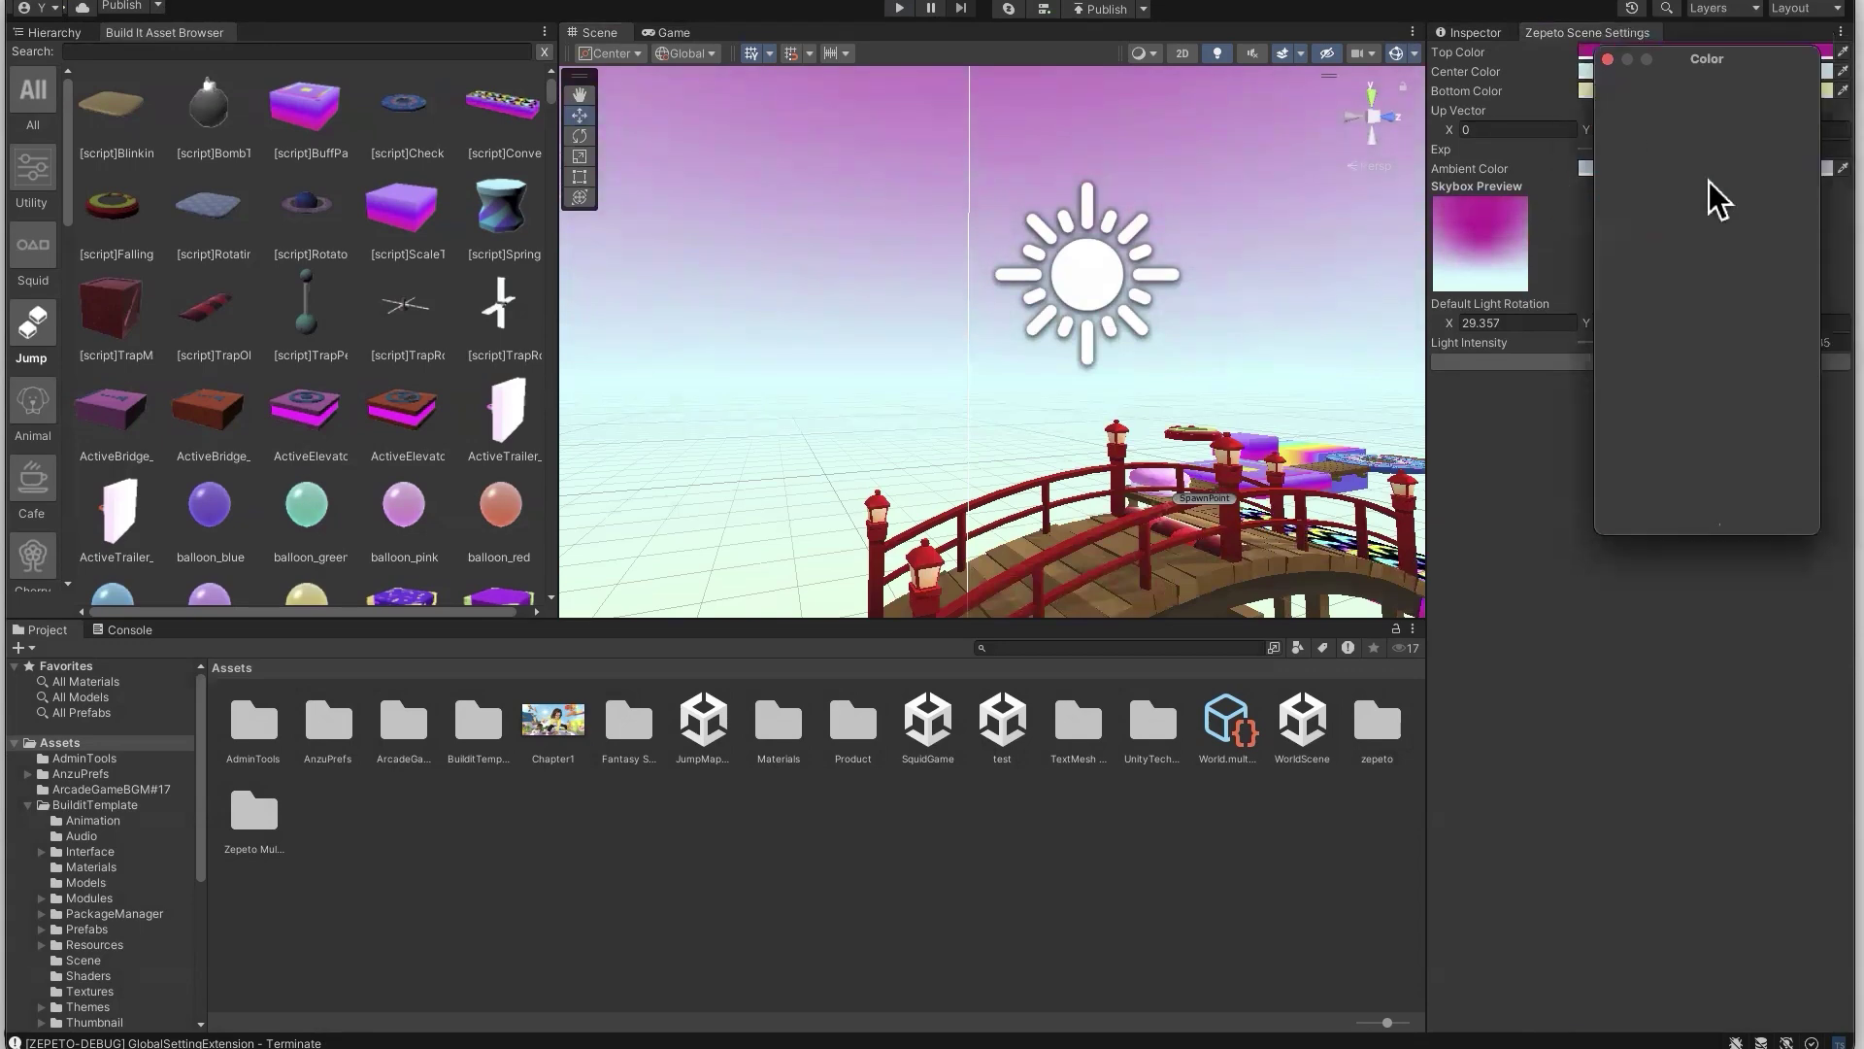
pyautogui.click(1608, 58)
pyautogui.click(1639, 70)
pyautogui.click(1797, 296)
pyautogui.click(1726, 211)
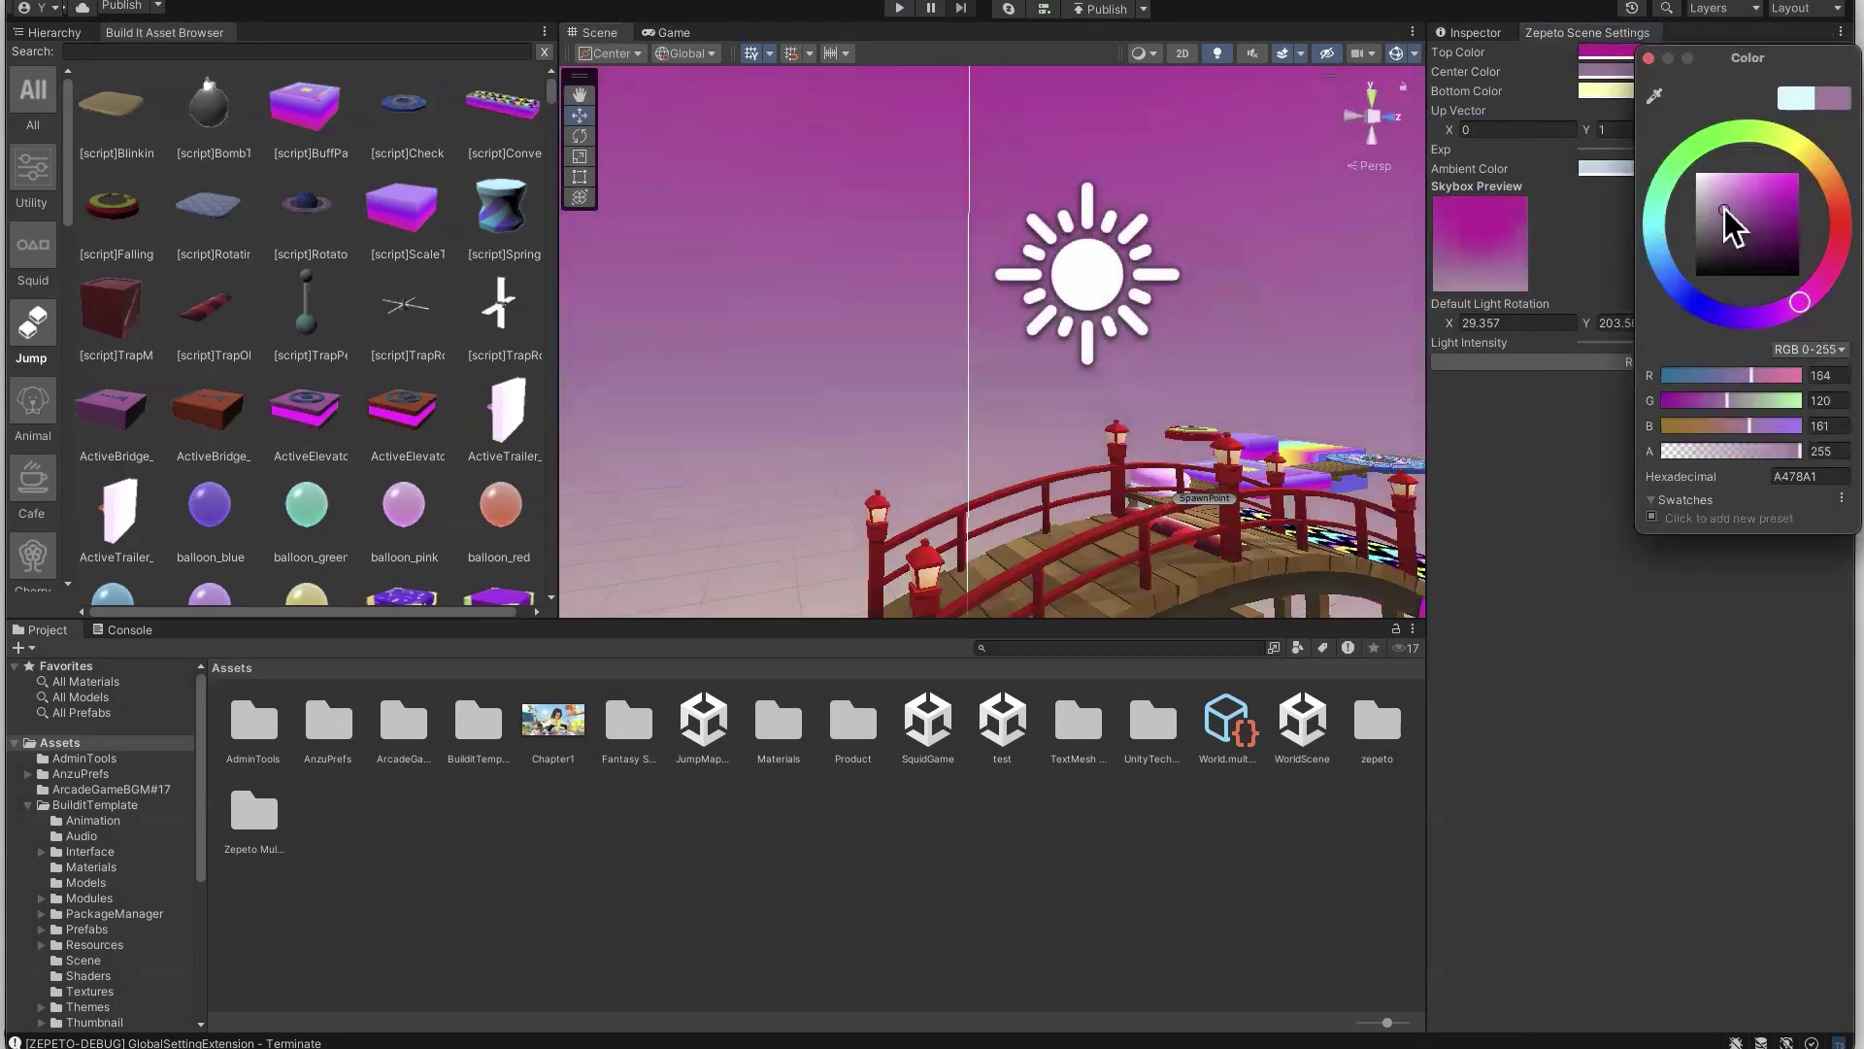
pyautogui.click(1723, 235)
pyautogui.click(1704, 216)
# Set the skybox's bottom color to a very pale lavender
pyautogui.click(1607, 87)
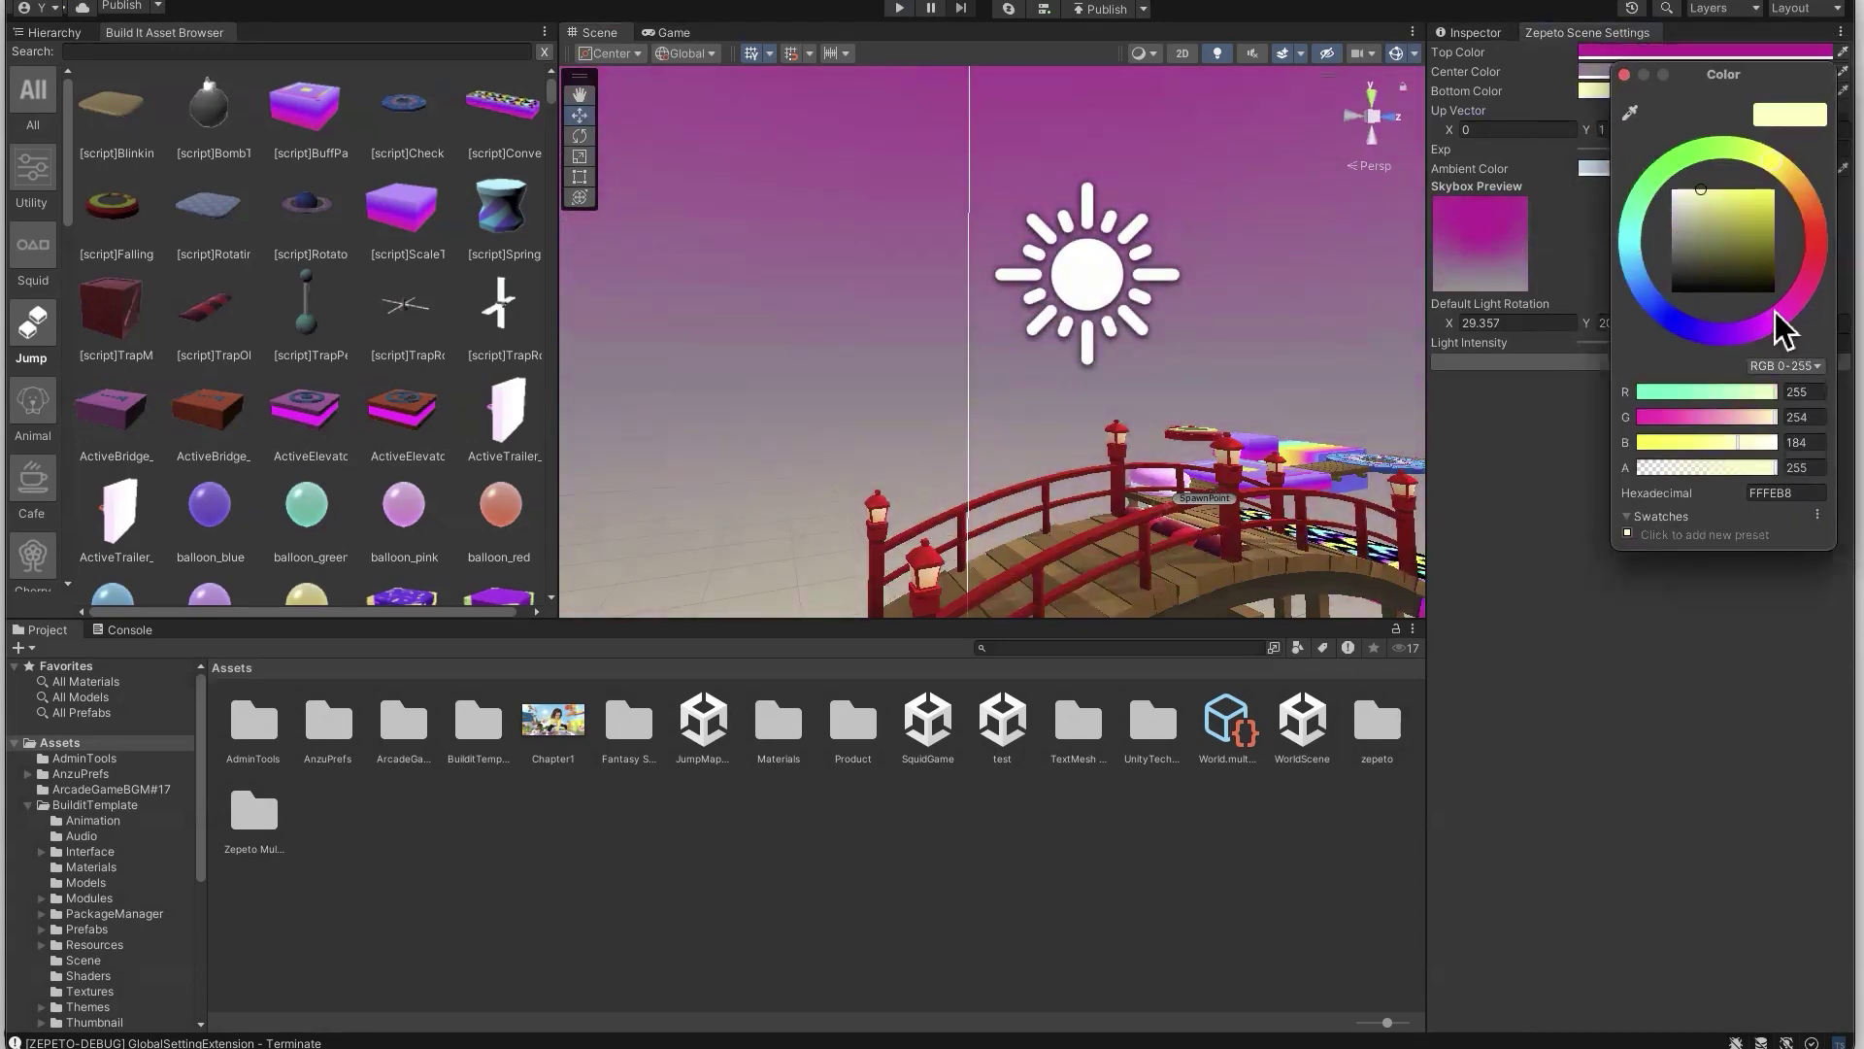
pyautogui.click(1736, 333)
pyautogui.click(1681, 193)
# Lighten the skybox's center color to the light grey D4D3D4 and check the sky around the course
pyautogui.click(1598, 71)
pyautogui.click(1591, 73)
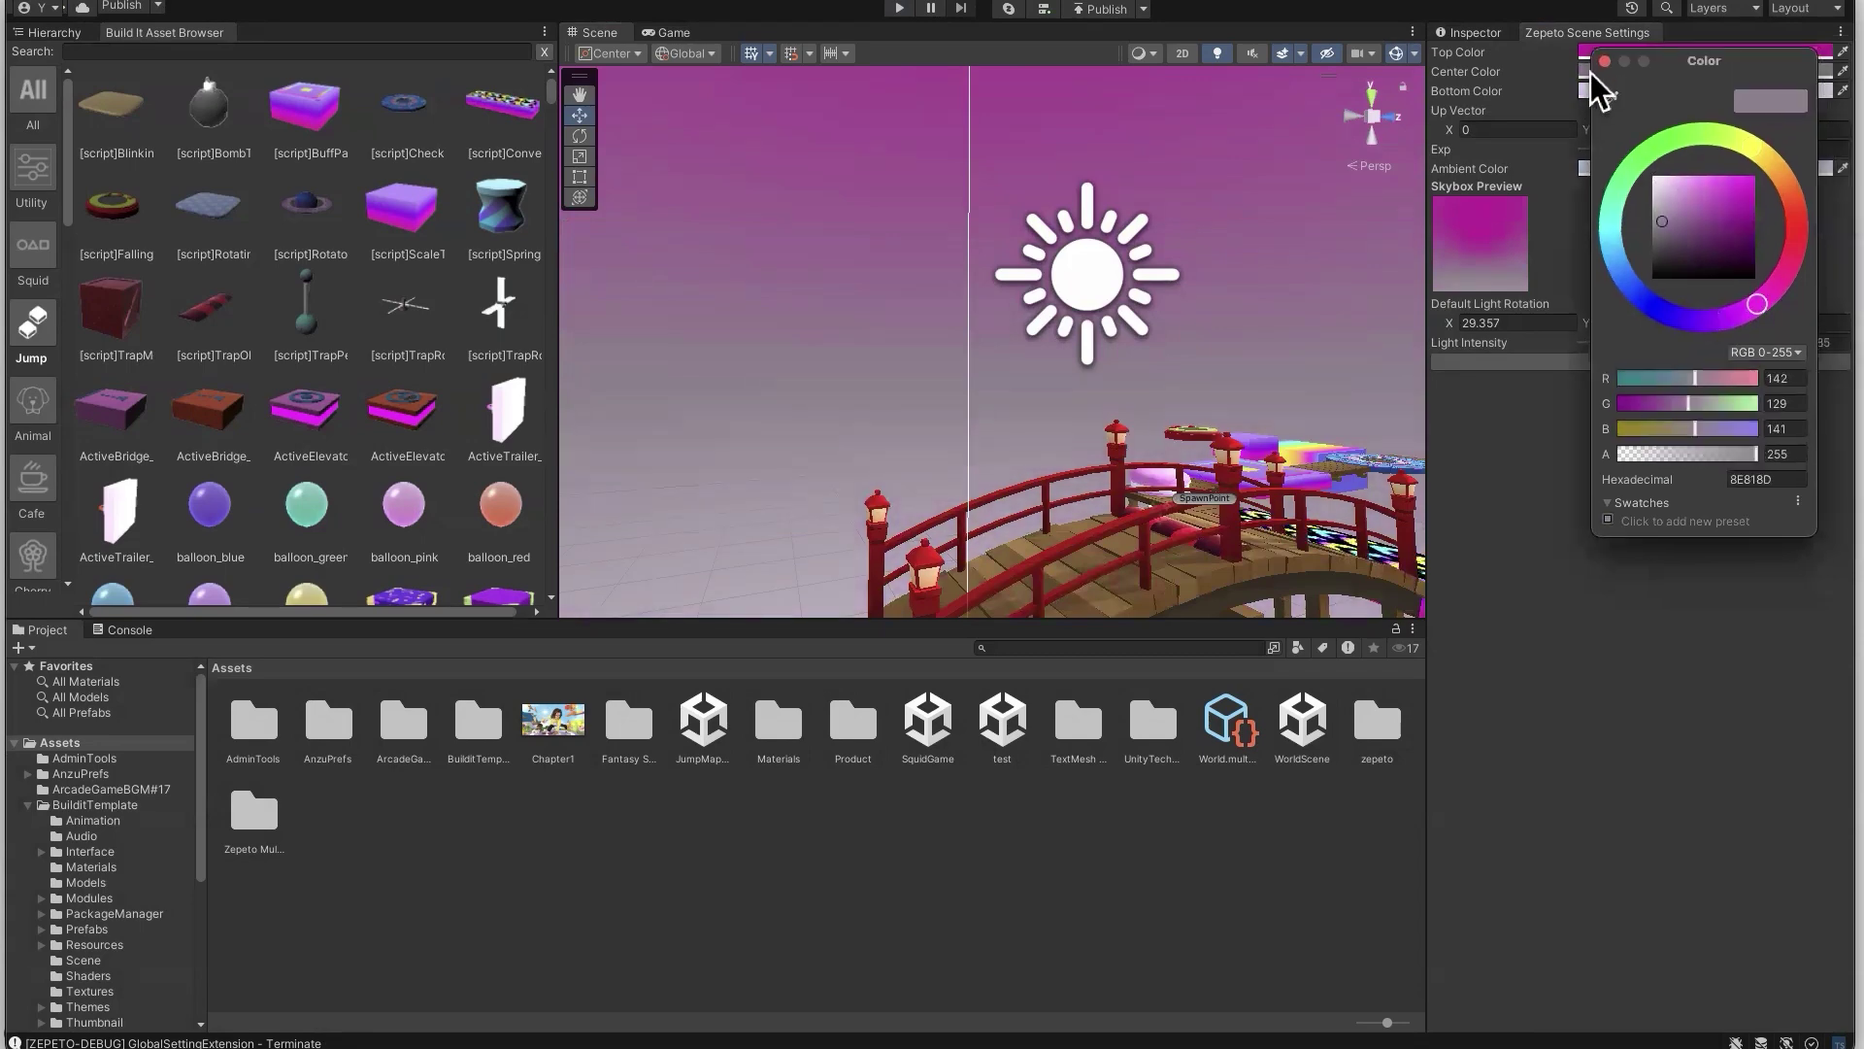
pyautogui.moveTo(1711, 60); pyautogui.dragTo(1746, 63)
pyautogui.moveTo(1695, 216); pyautogui.dragTo(1687, 198)
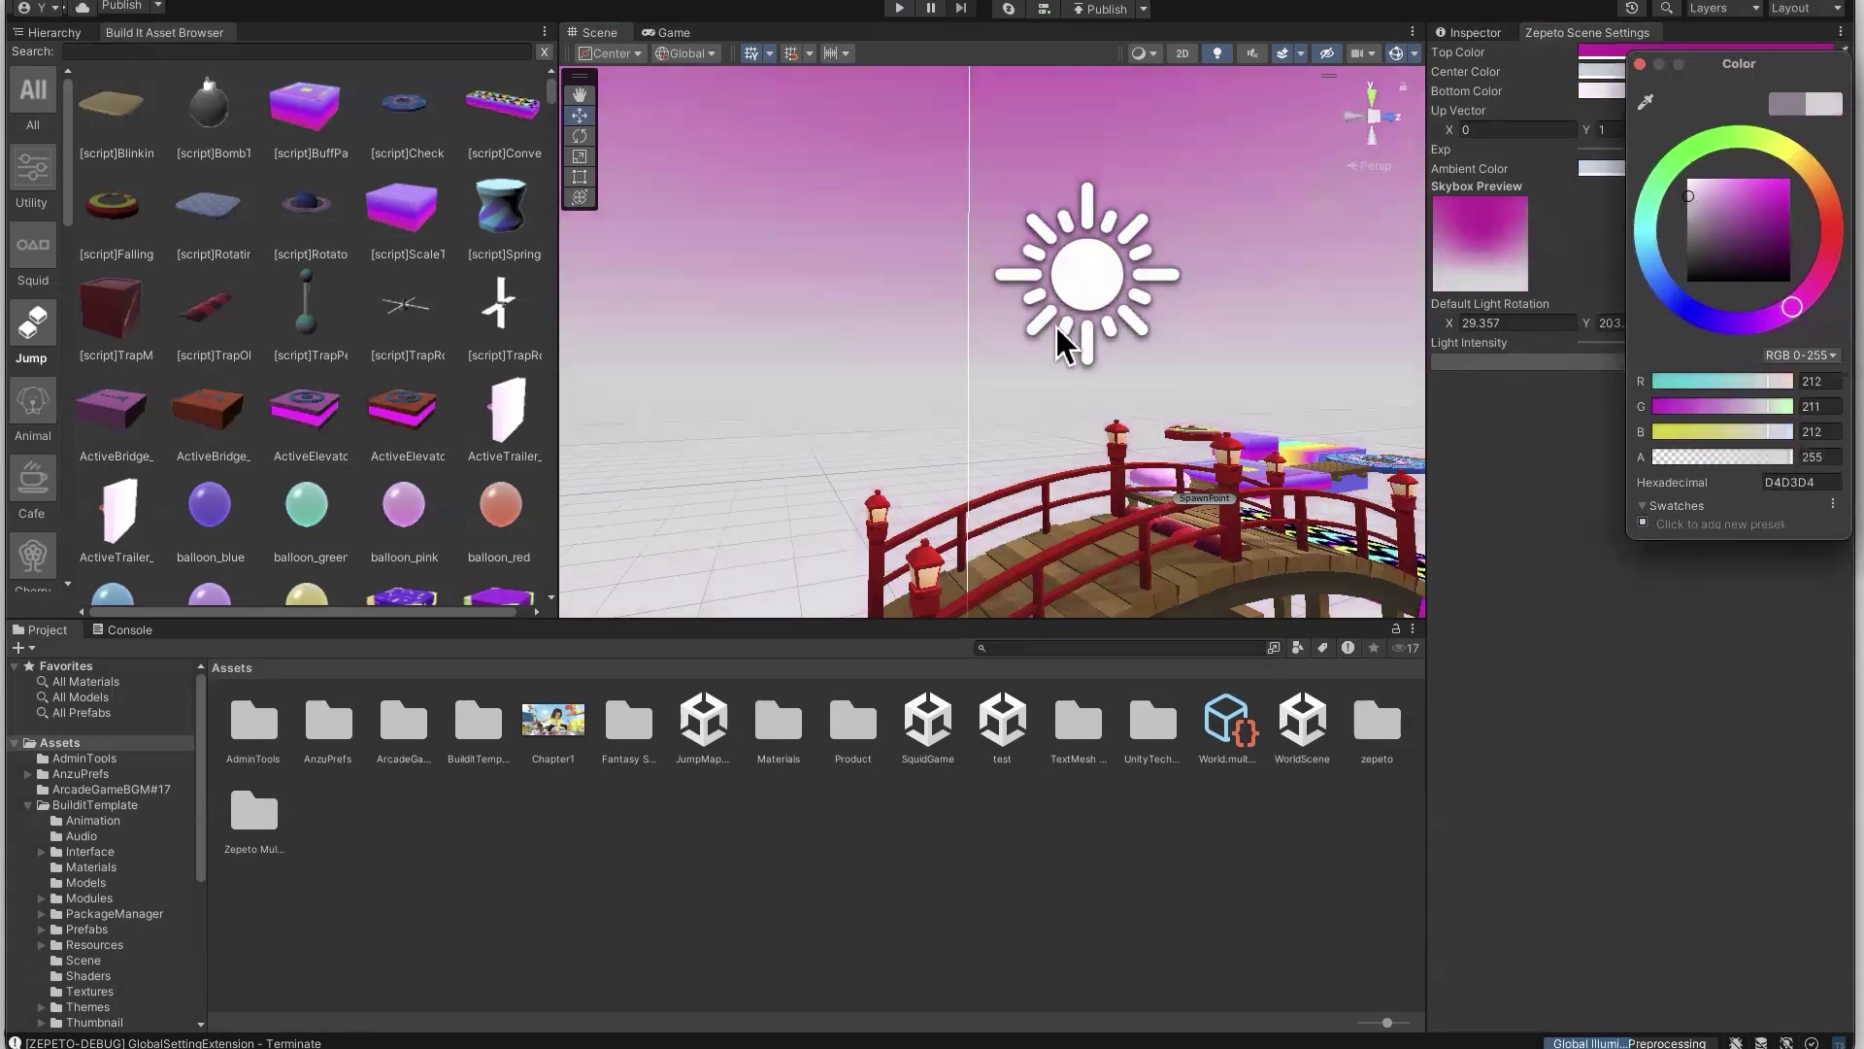
pyautogui.moveTo(947, 388); pyautogui.dragTo(853, 442, button='right')
pyautogui.scroll(-5, 854, 443)
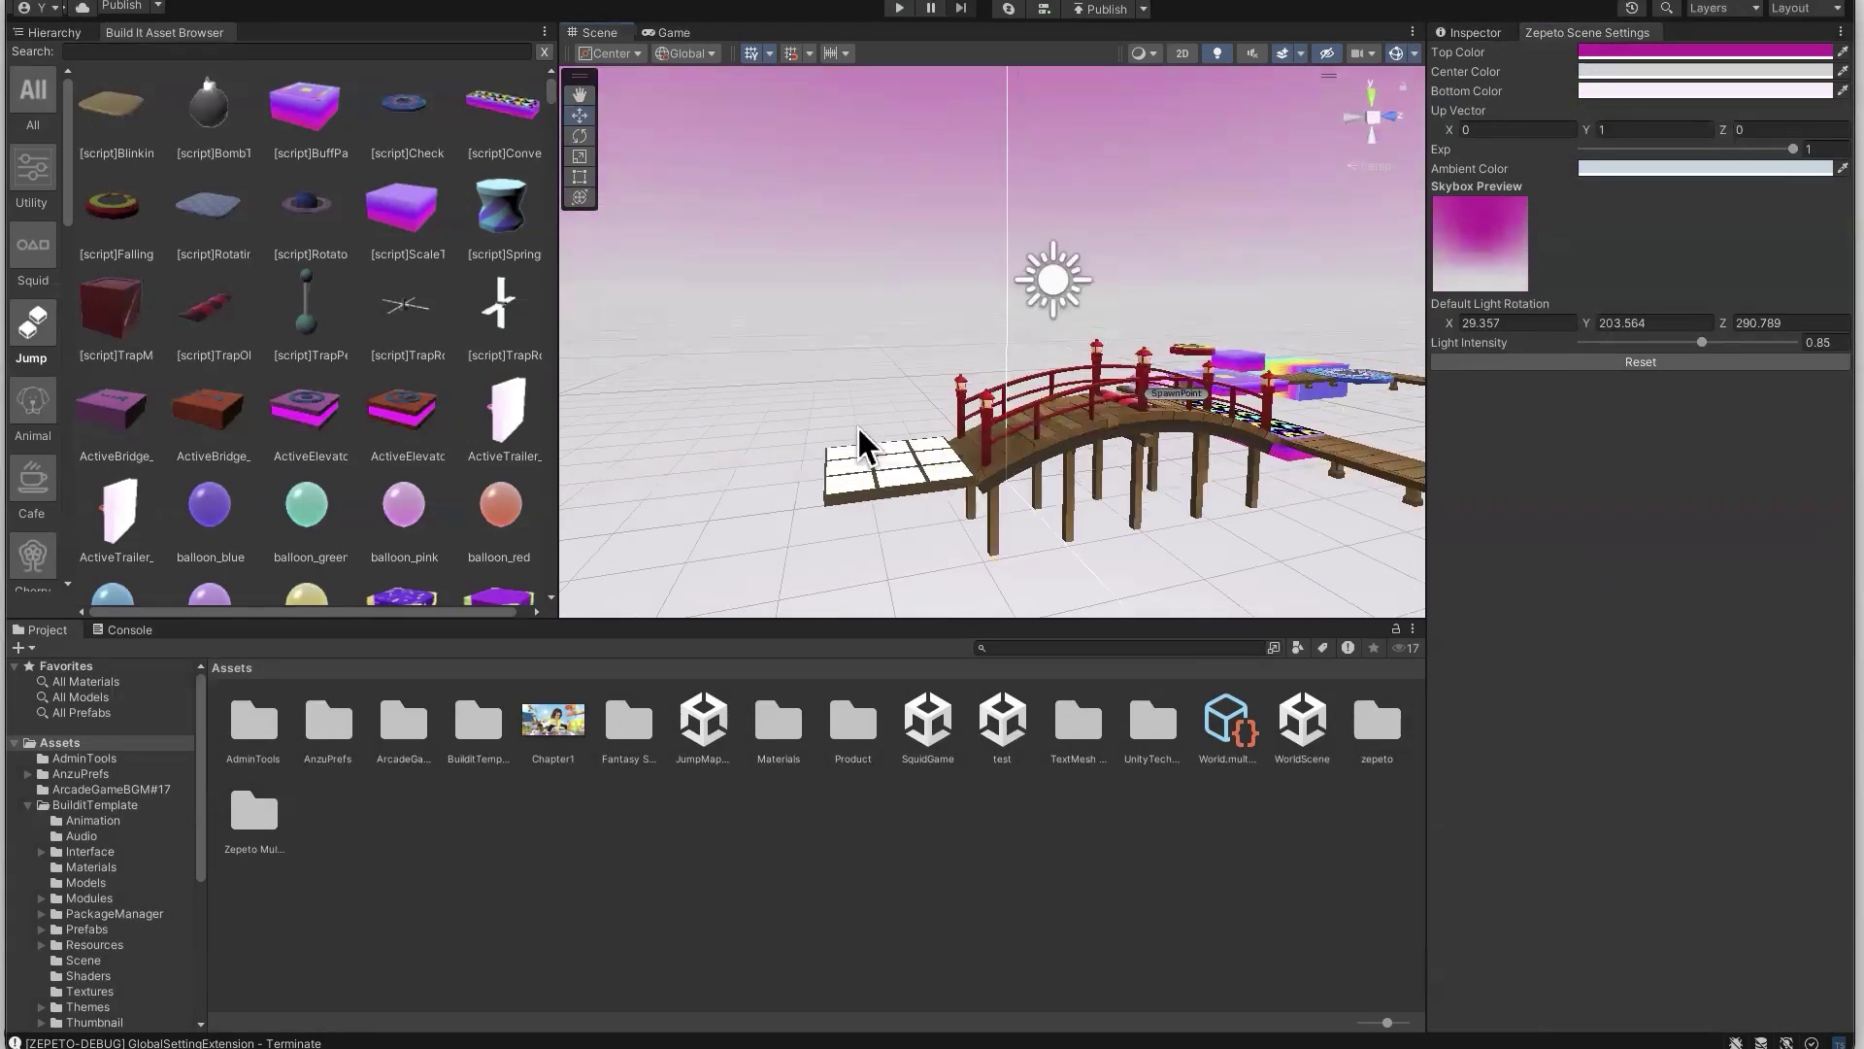
pyautogui.scroll(2, 860, 435)
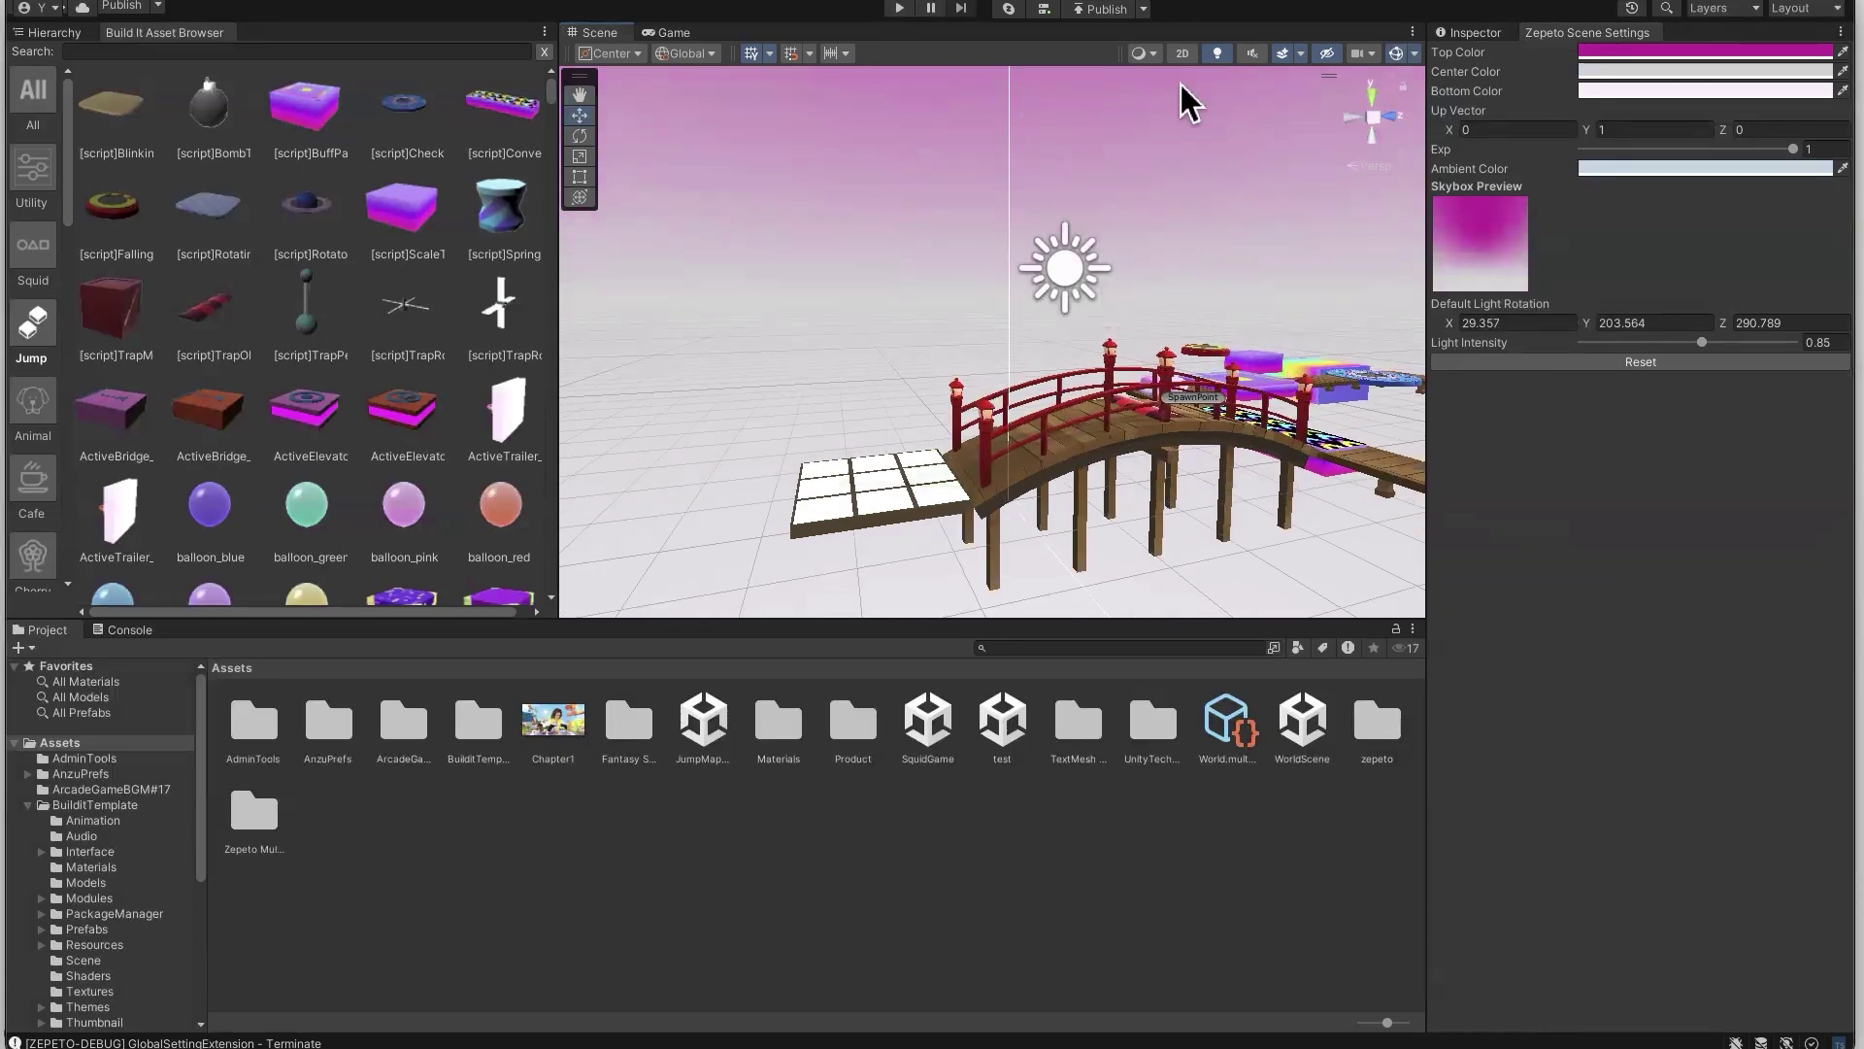
# Bring up the list of additional editor windows
pyautogui.moveTo(1198, 5)
pyautogui.click(804, 12)
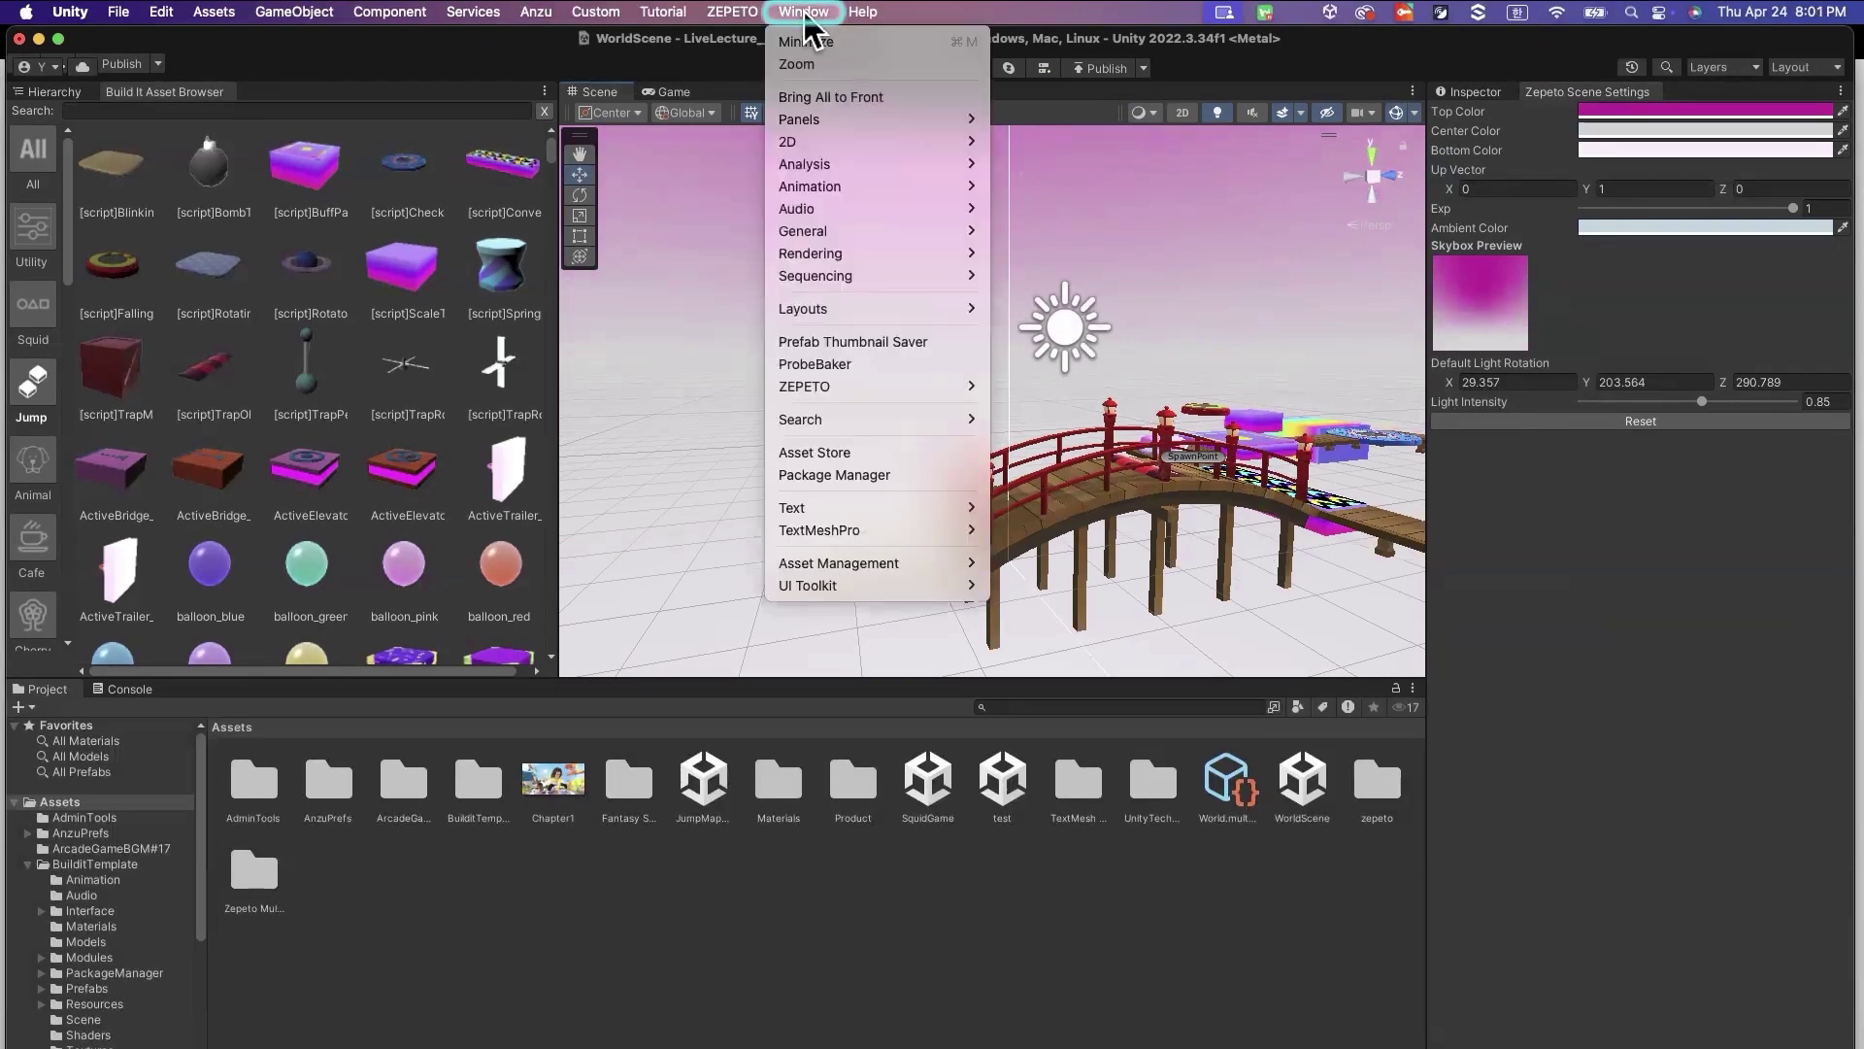
# Open the Unity Asset Store website in the browser and search it for "skybox"
pyautogui.click(861, 453)
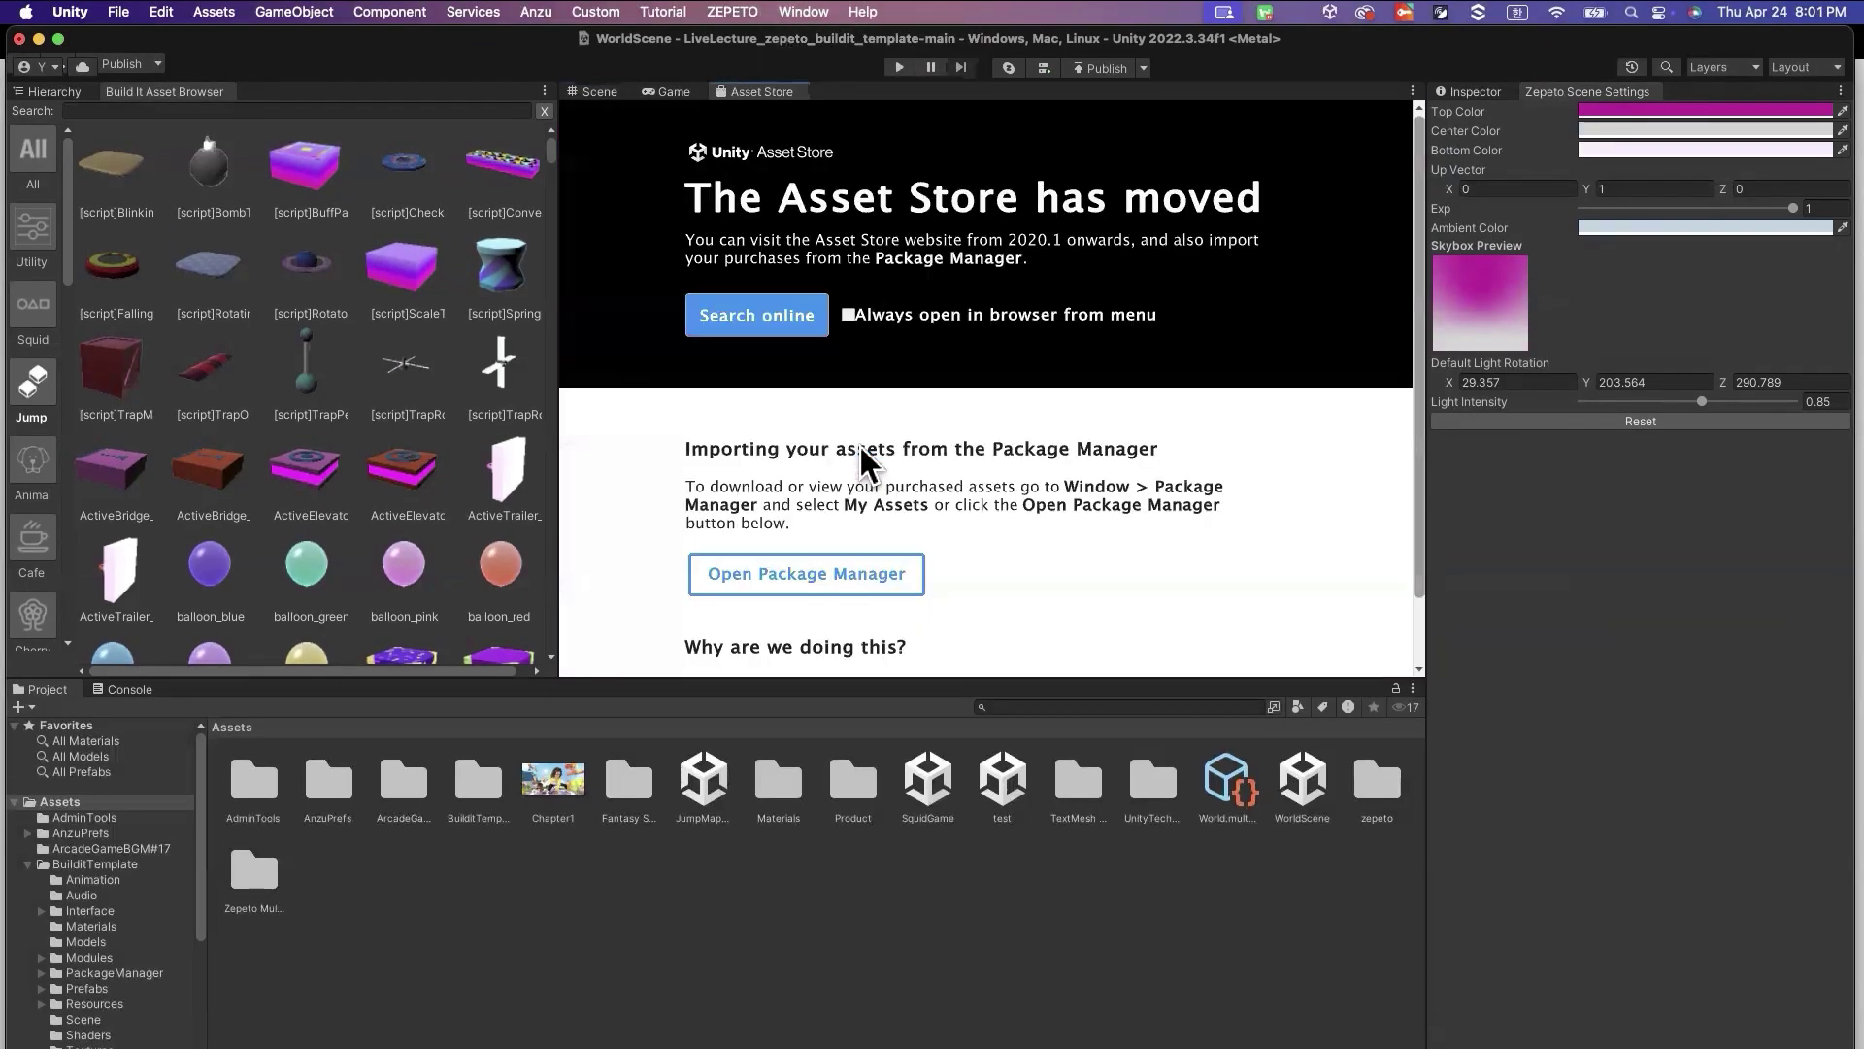
pyautogui.click(804, 319)
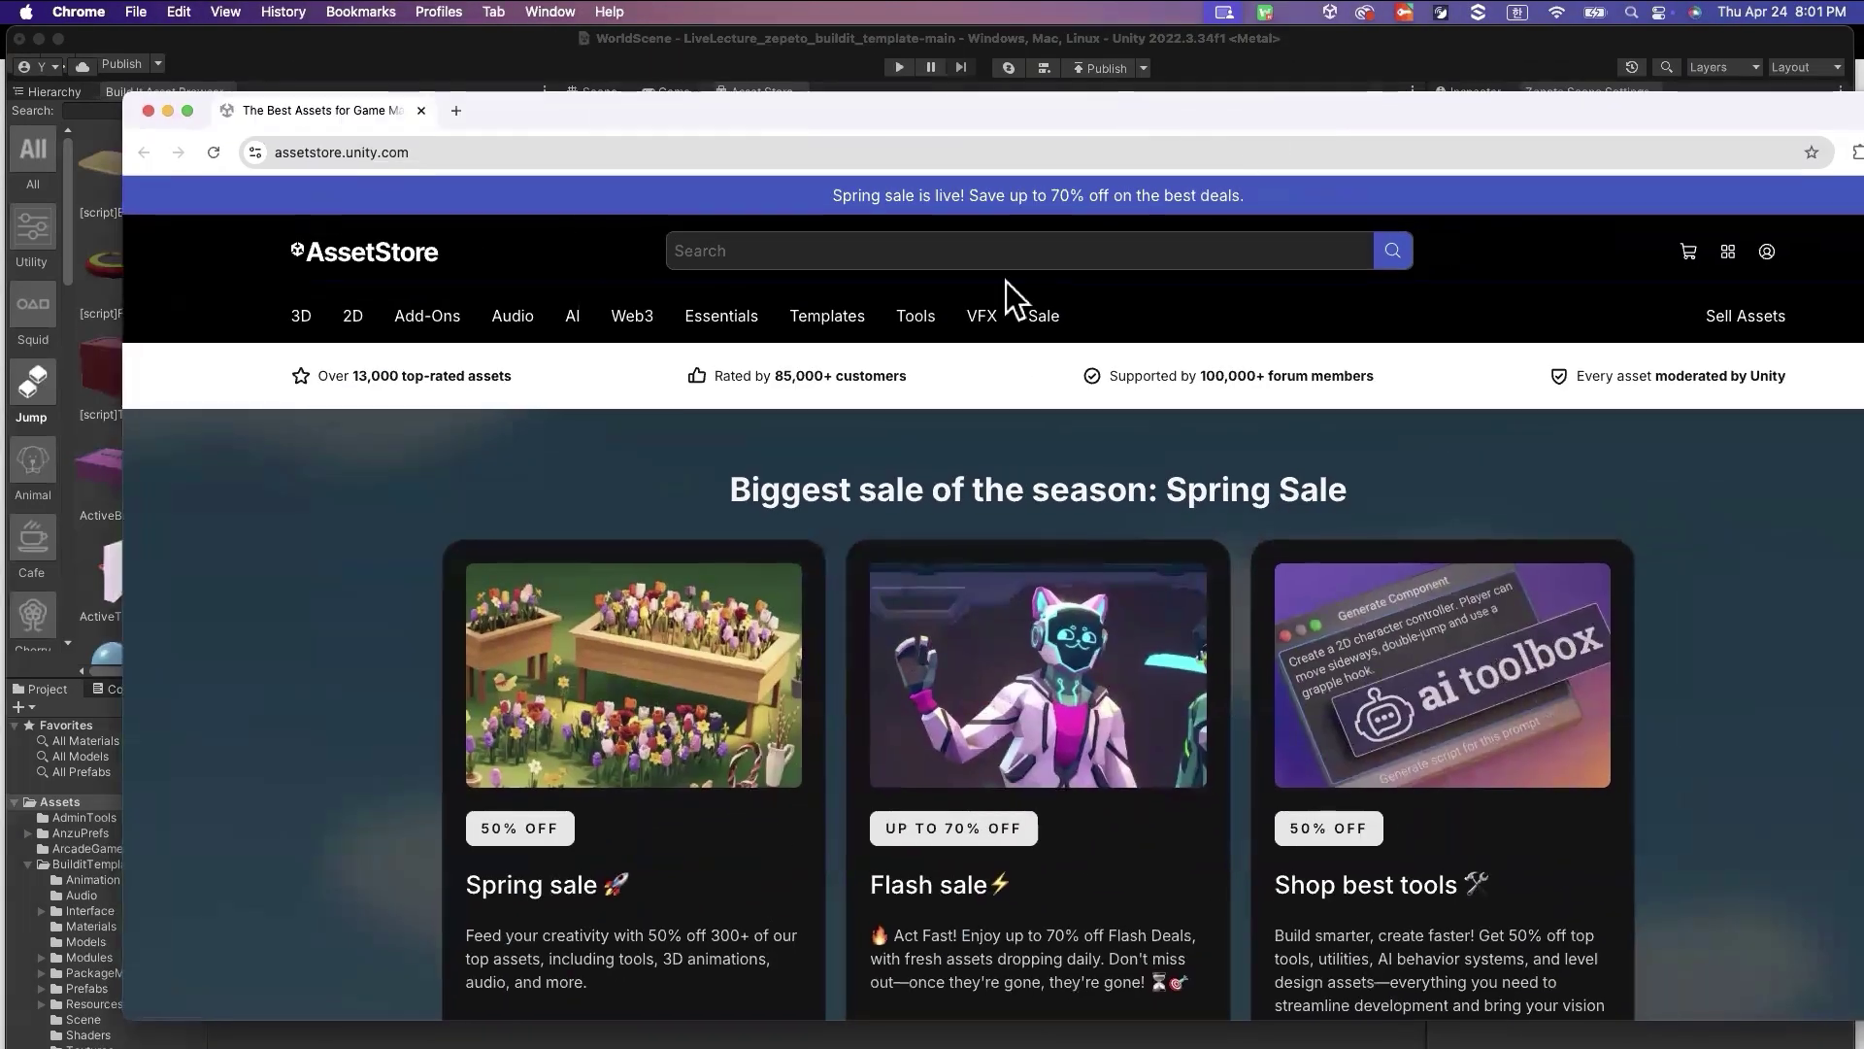
pyautogui.click(1014, 251)
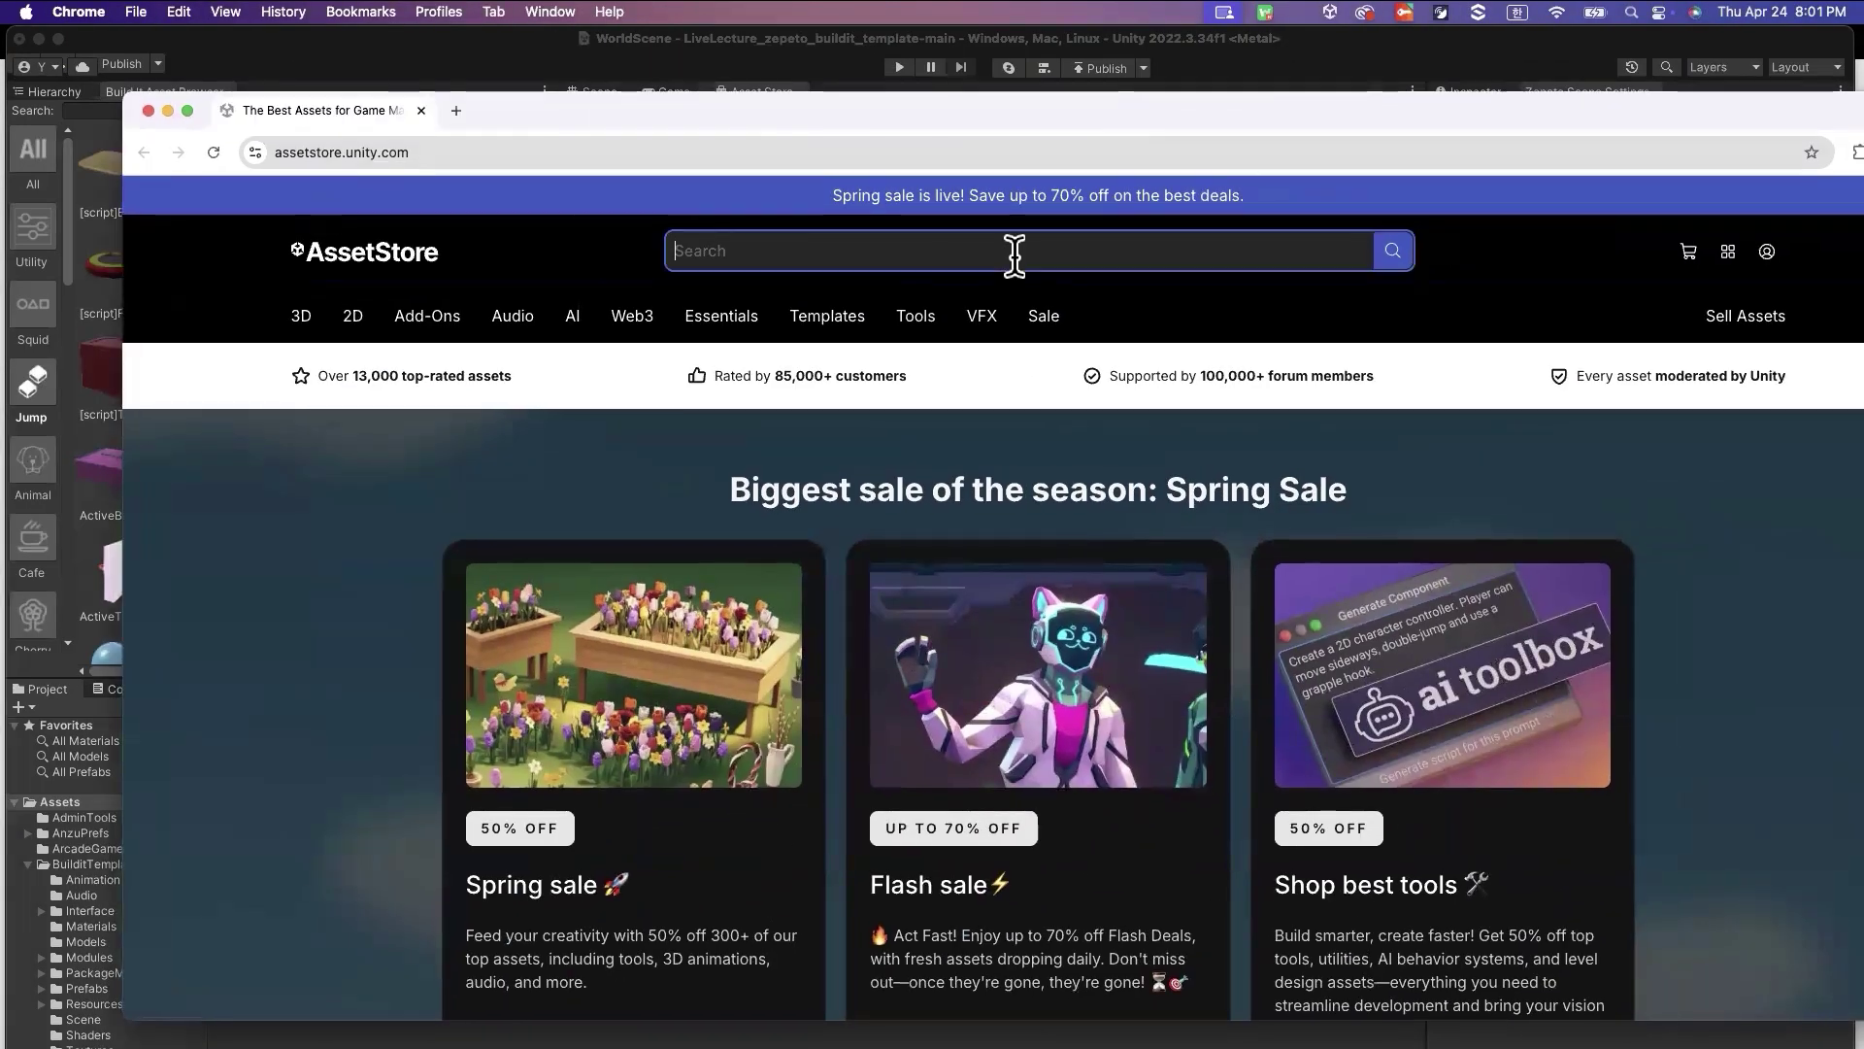
pyautogui.write('skybox')
pyautogui.press('Return')
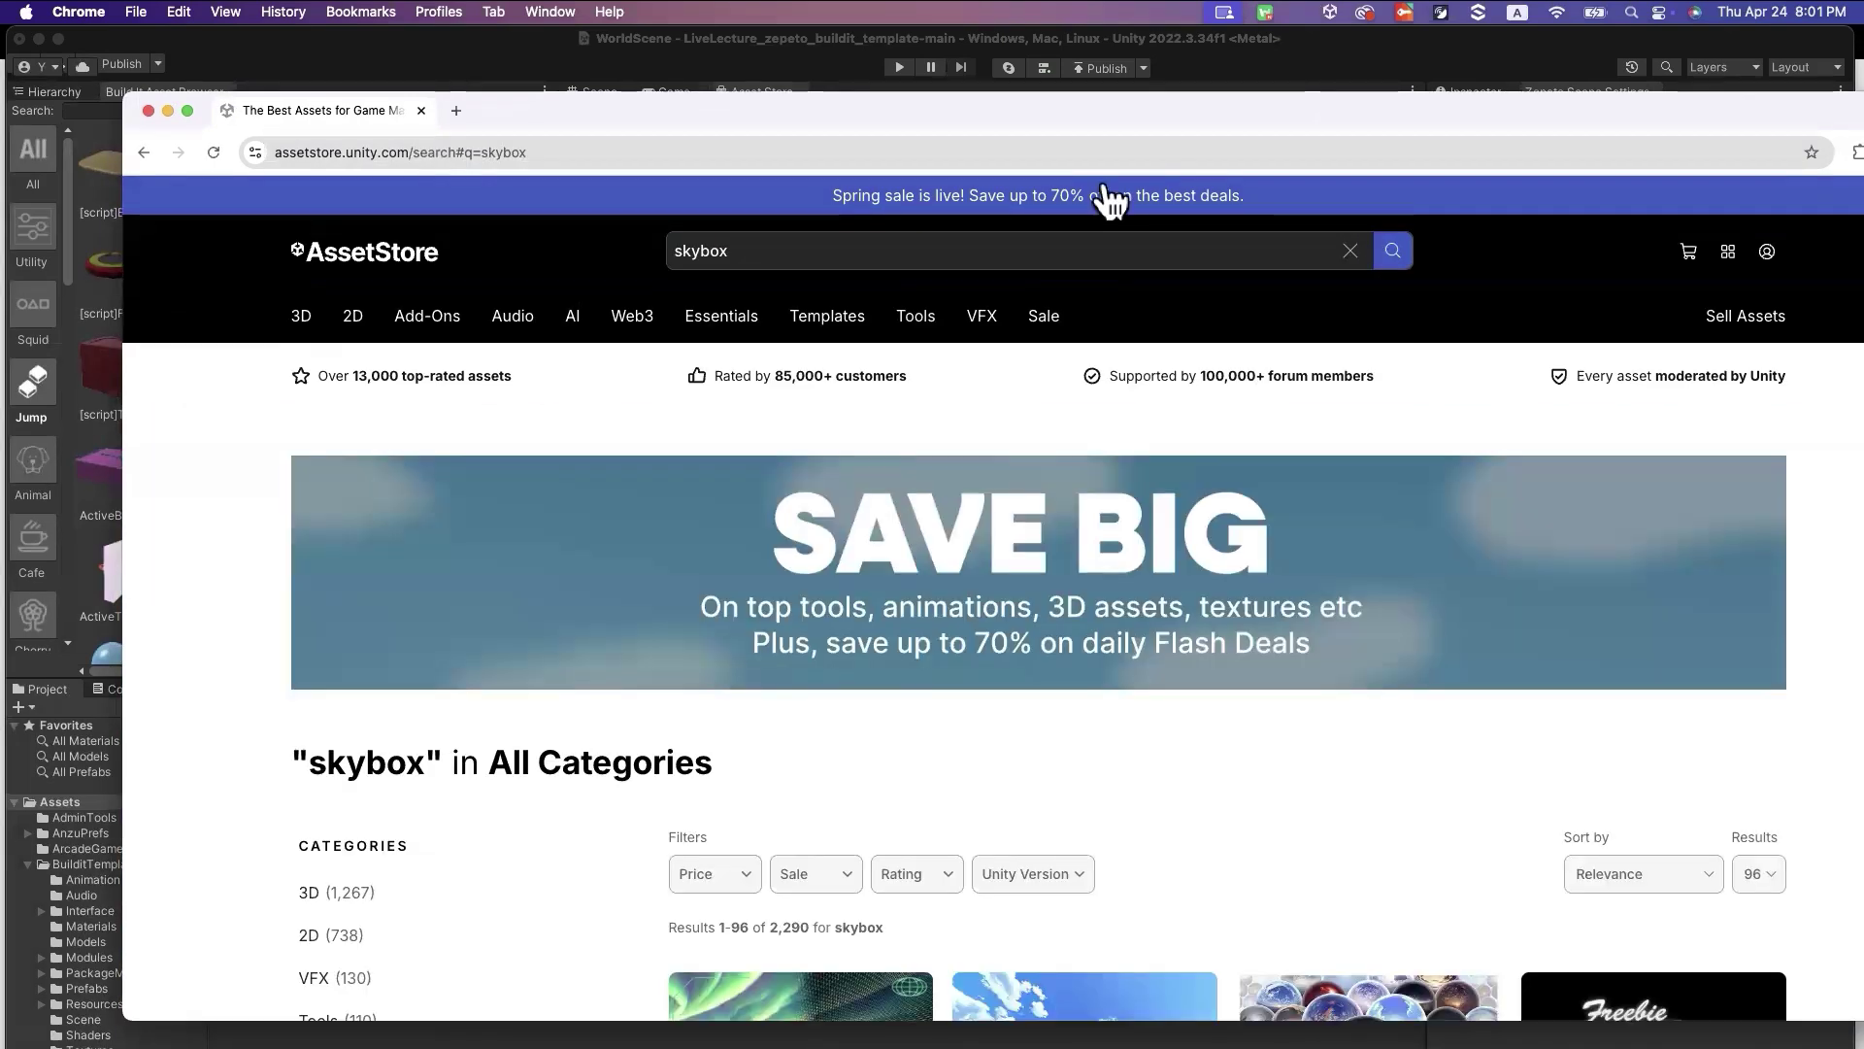
# Enlarge the browser window, browse the skybox results and open the Fantasy Skybox FREE asset page
pyautogui.doubleClick(1120, 111)
pyautogui.scroll(-5, 1103, 545)
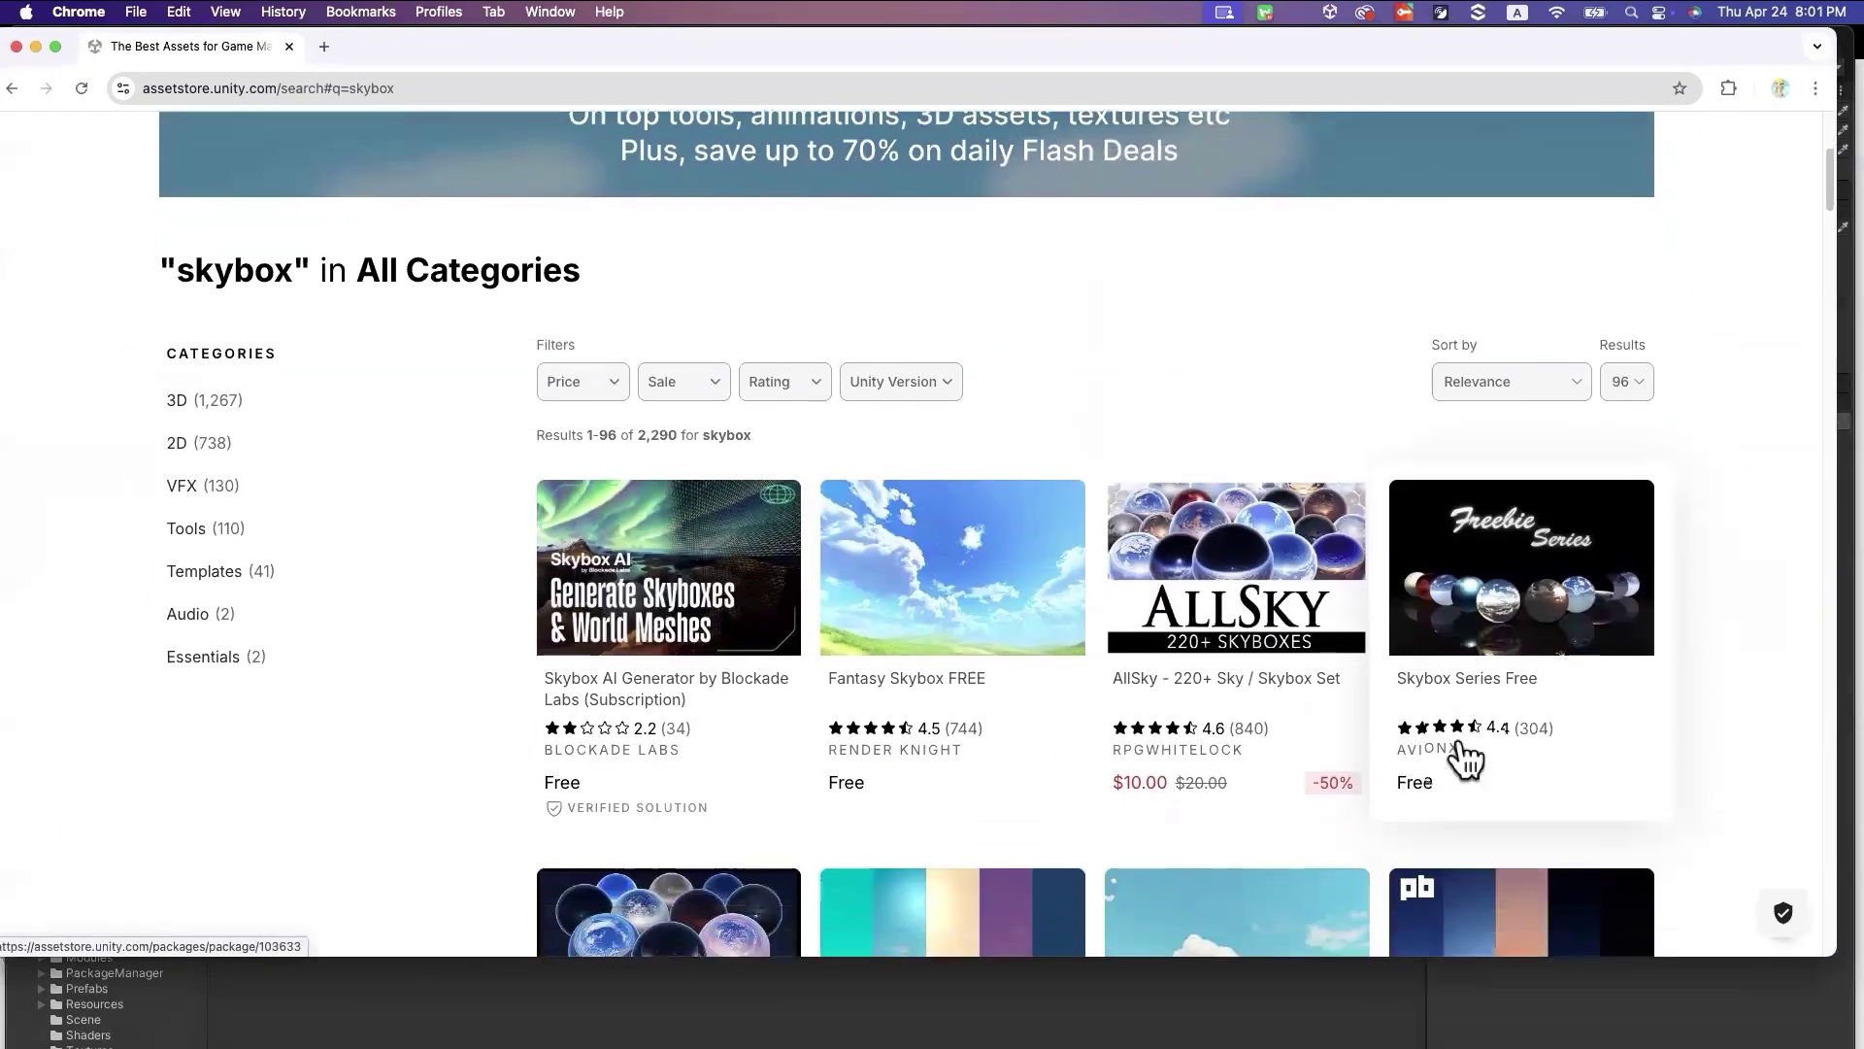
pyautogui.moveTo(1651, 958); pyautogui.dragTo(1651, 1011)
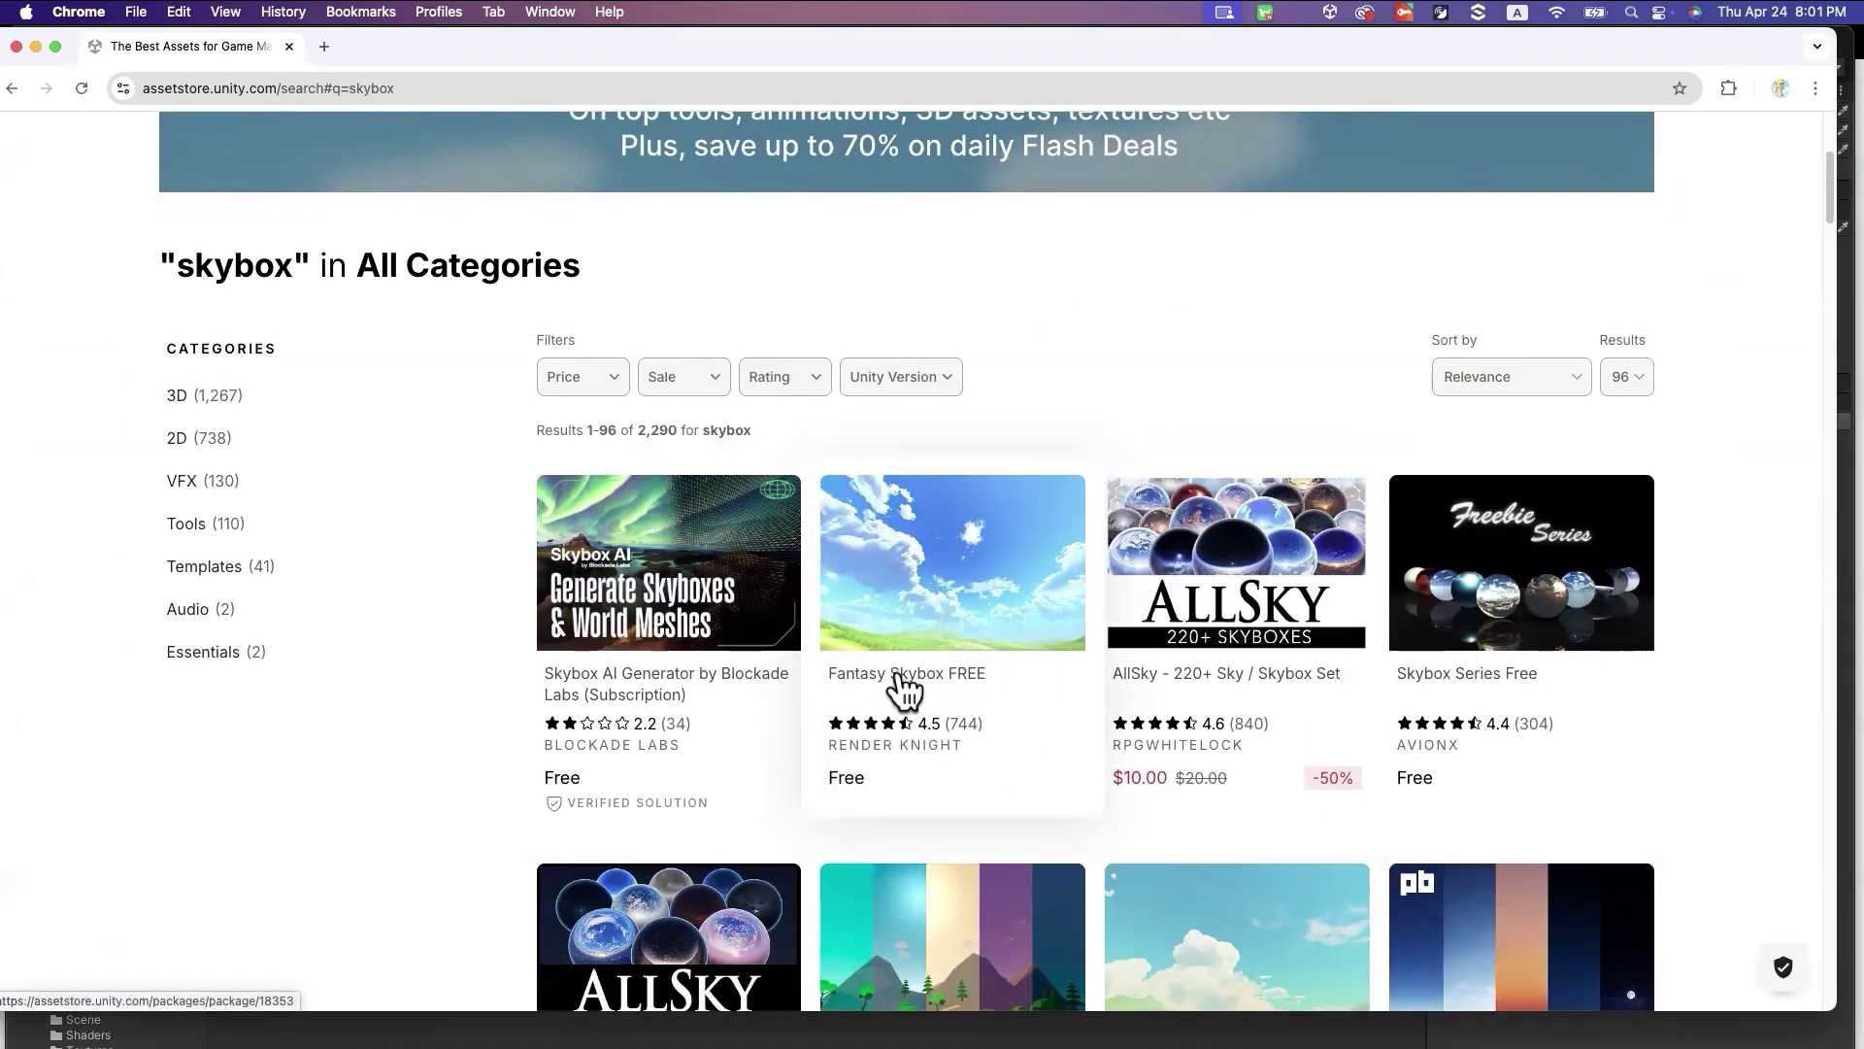
pyautogui.scroll(-1, 952, 621)
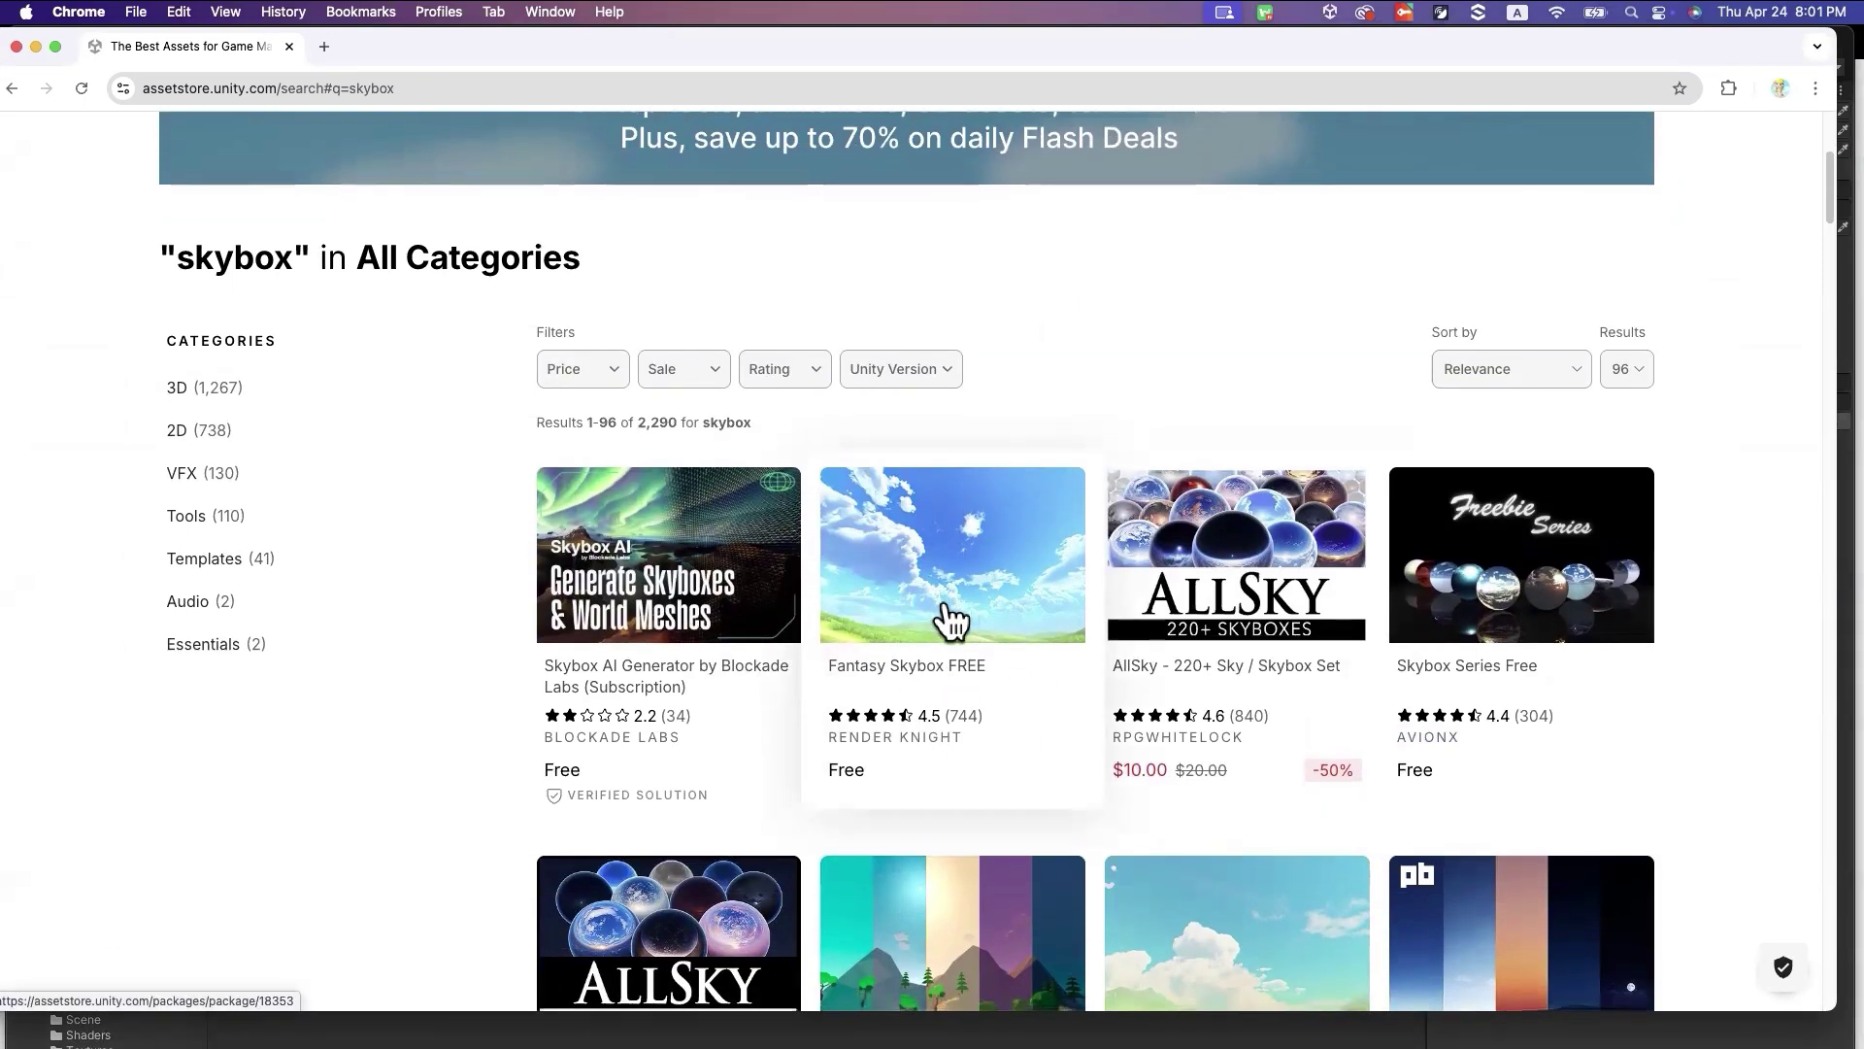
pyautogui.click(952, 620)
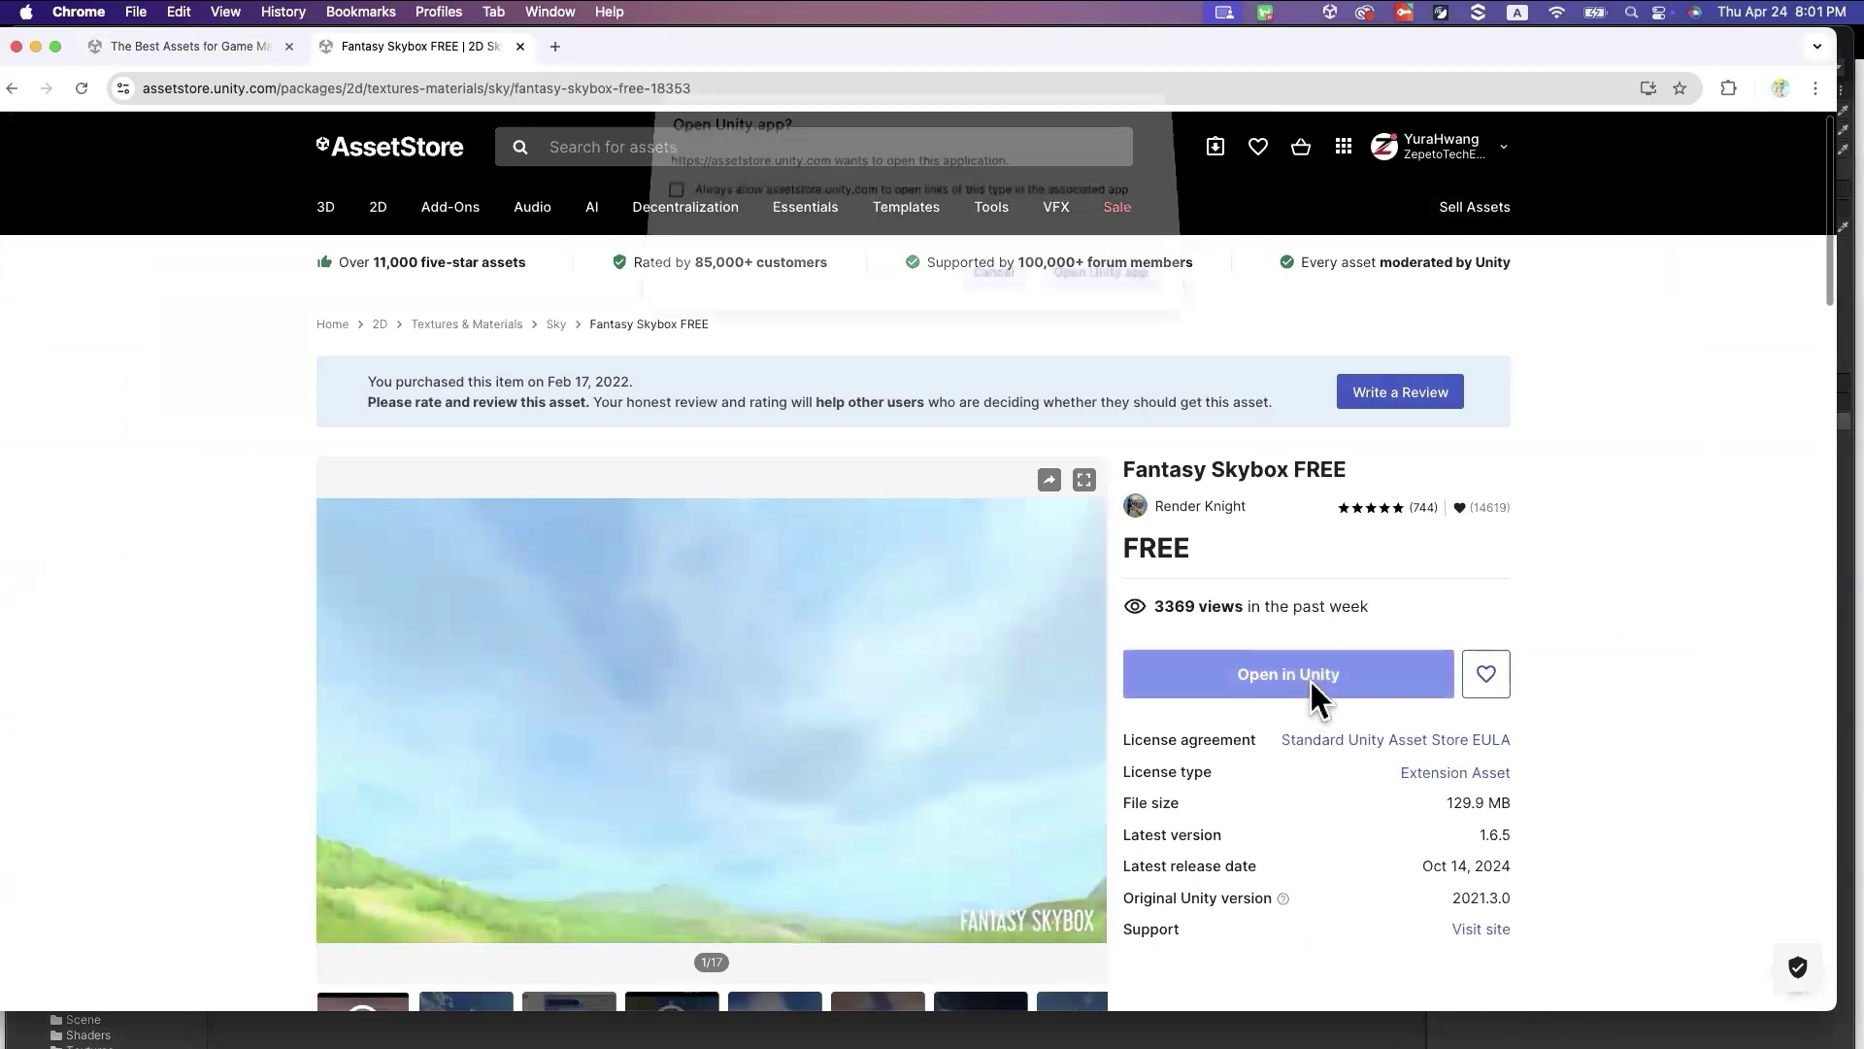
# Try opening the asset in Unity, cancel the launch request, minimise the browser and return to the Scene view in Unity
pyautogui.click(1310, 681)
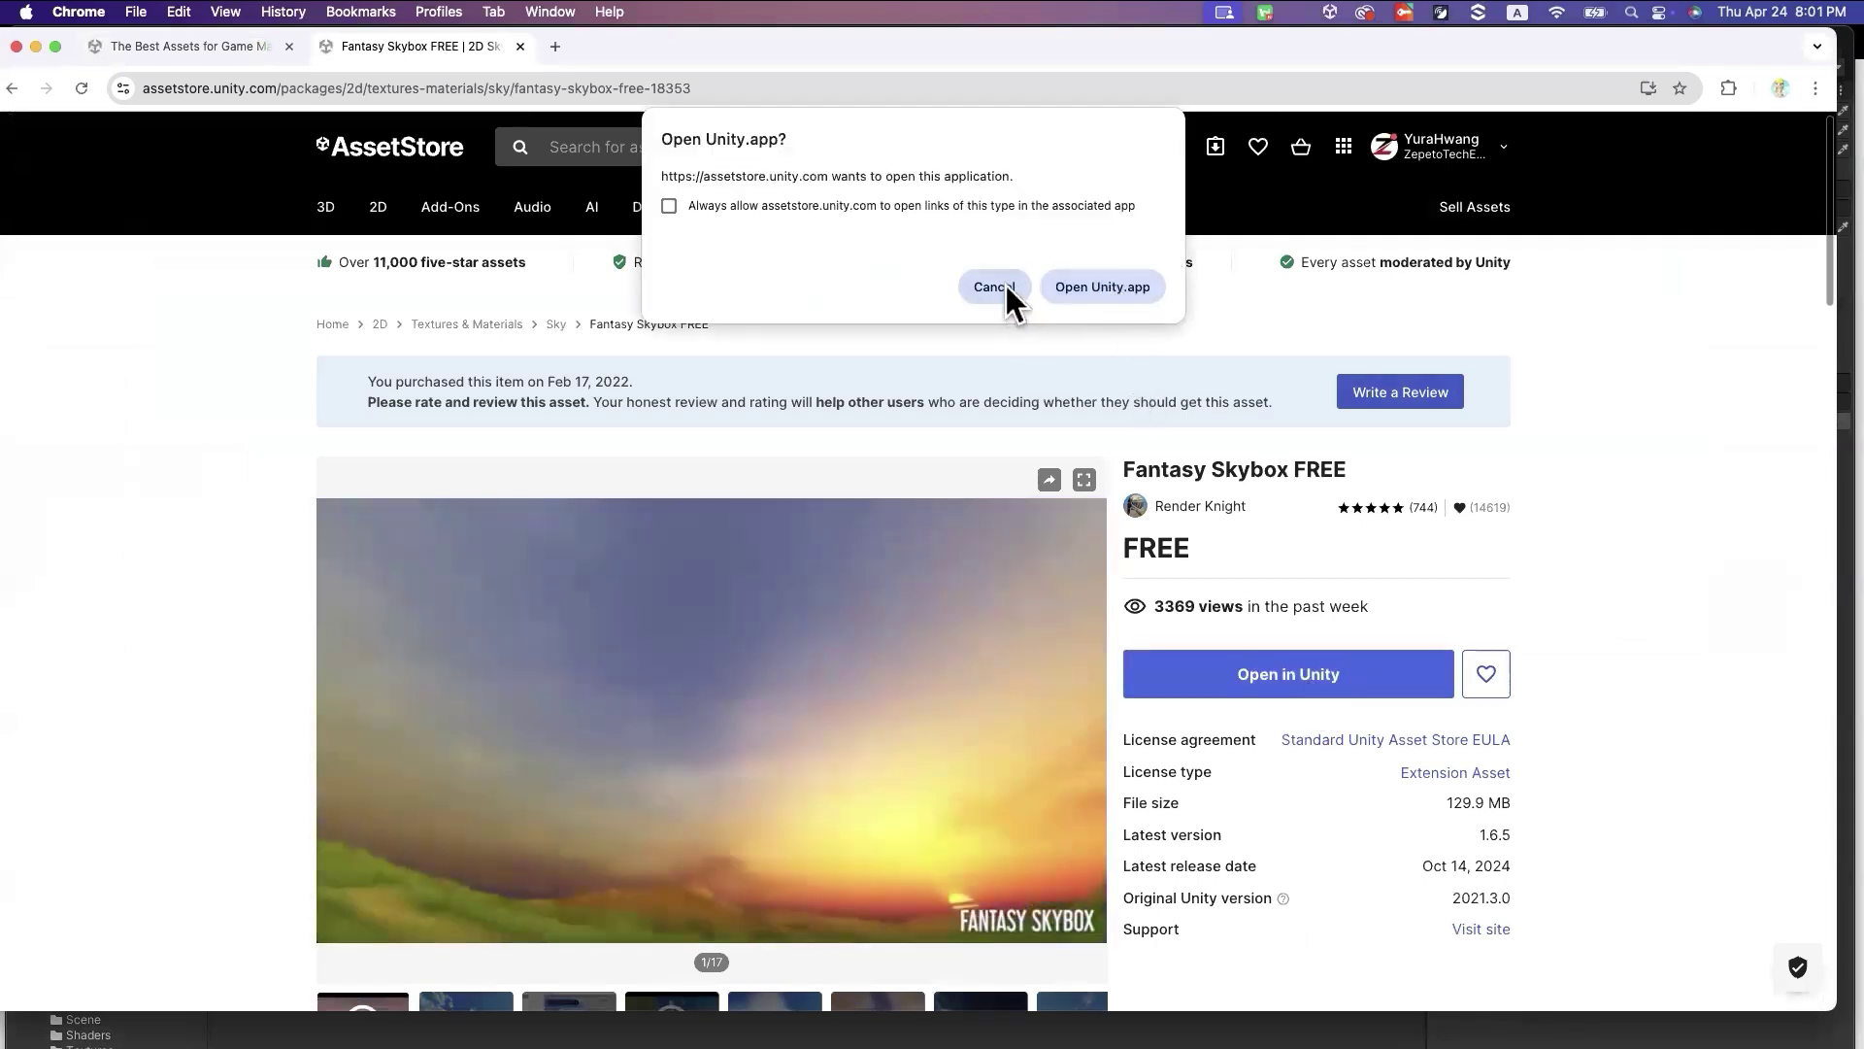
pyautogui.click(1004, 283)
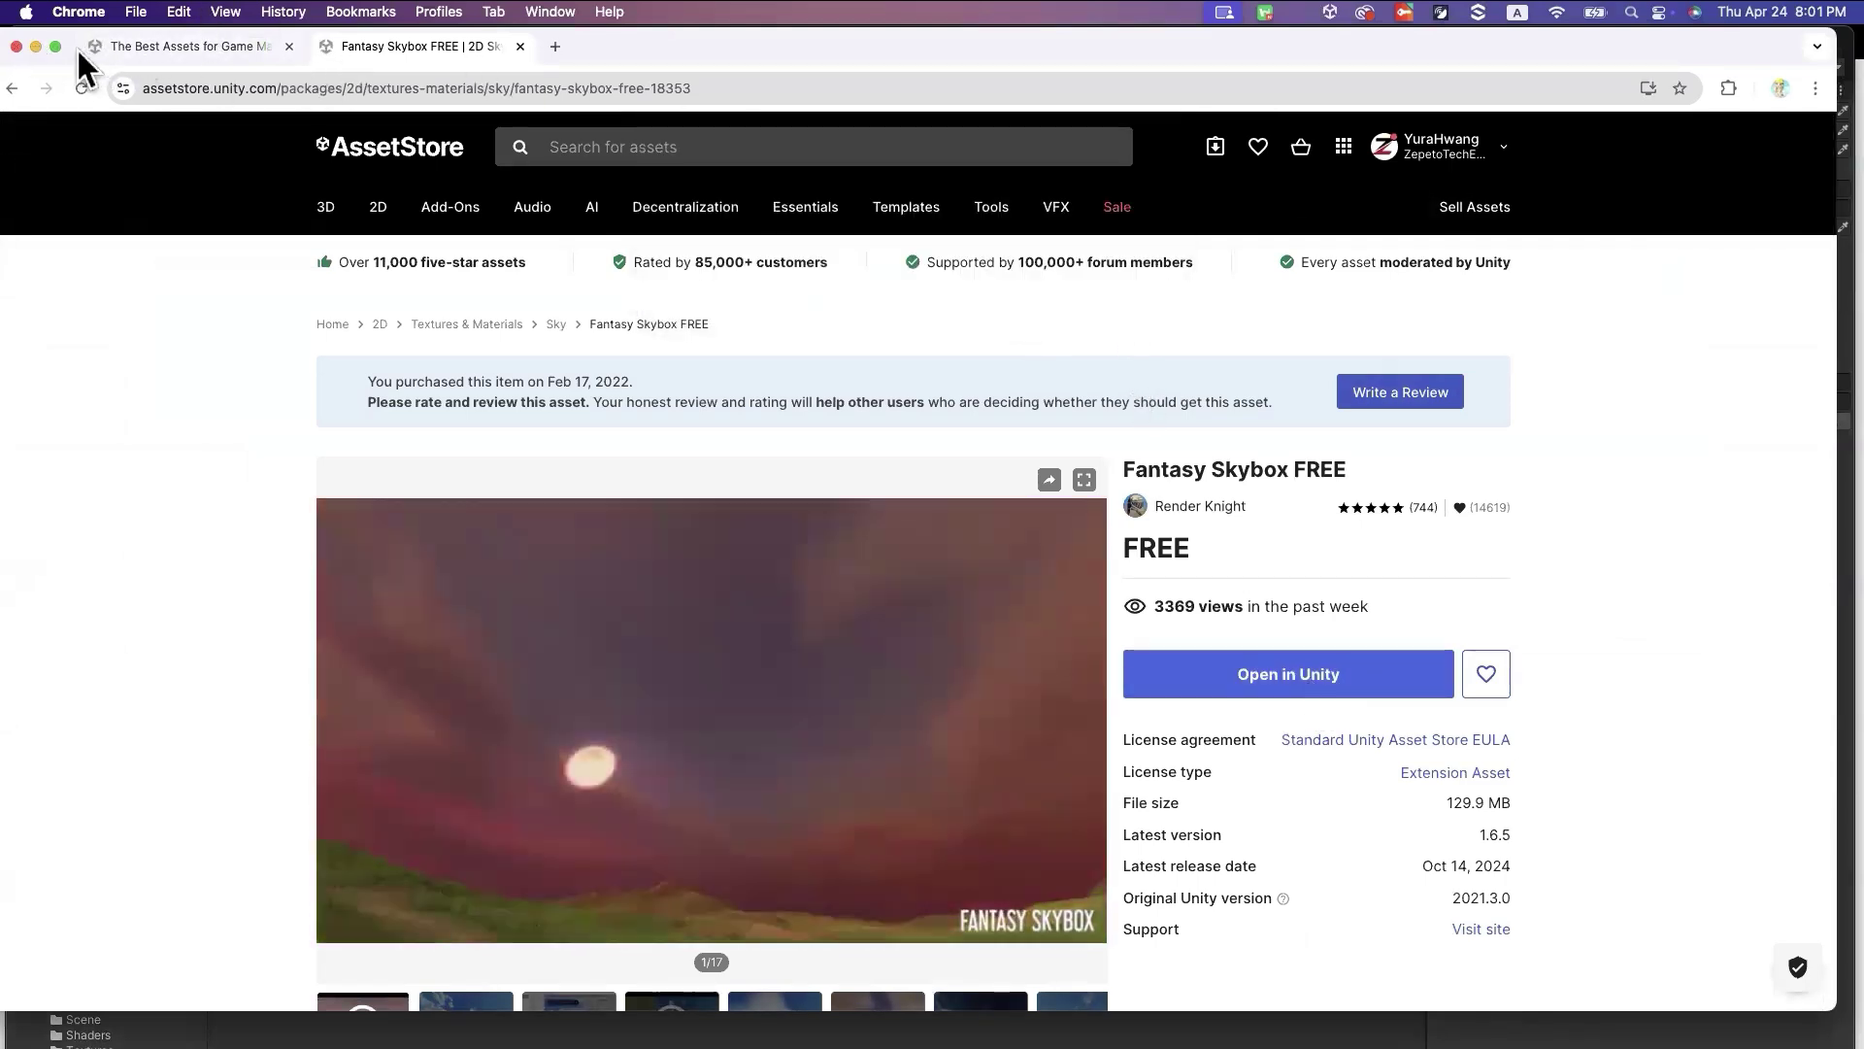
pyautogui.click(34, 47)
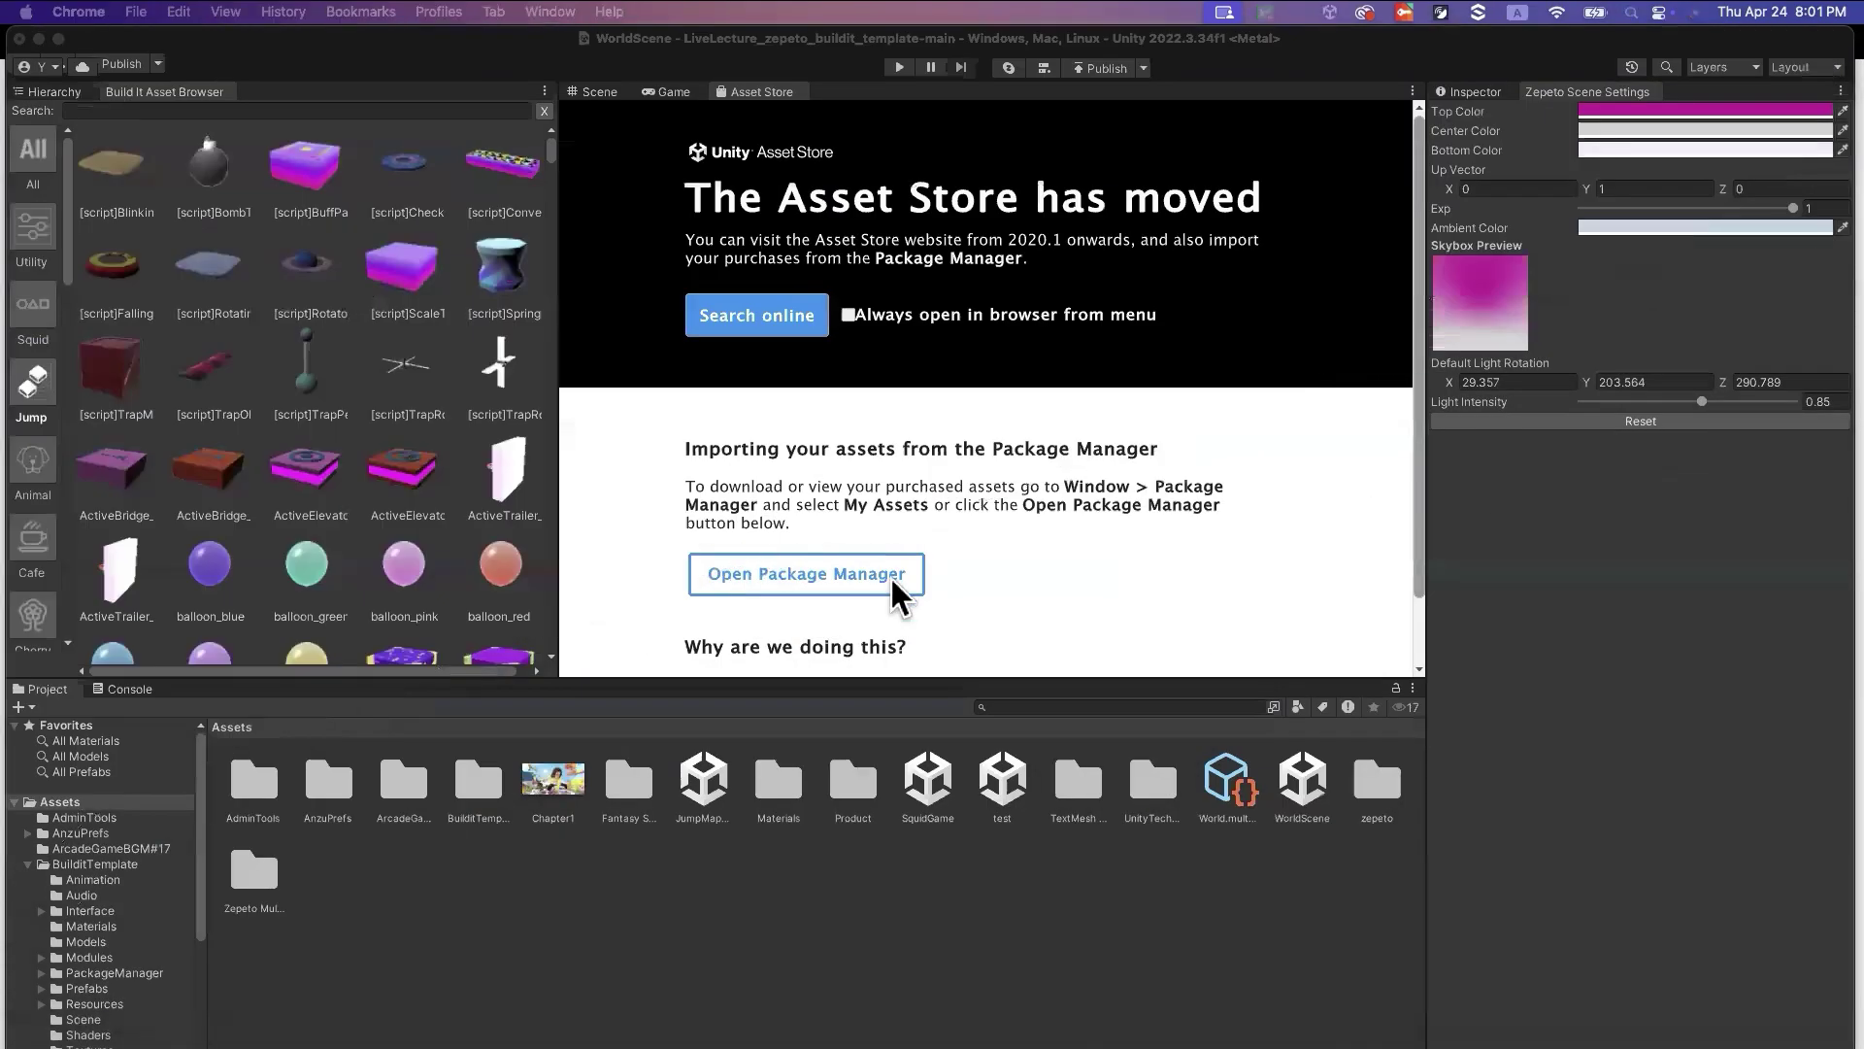
pyautogui.click(590, 92)
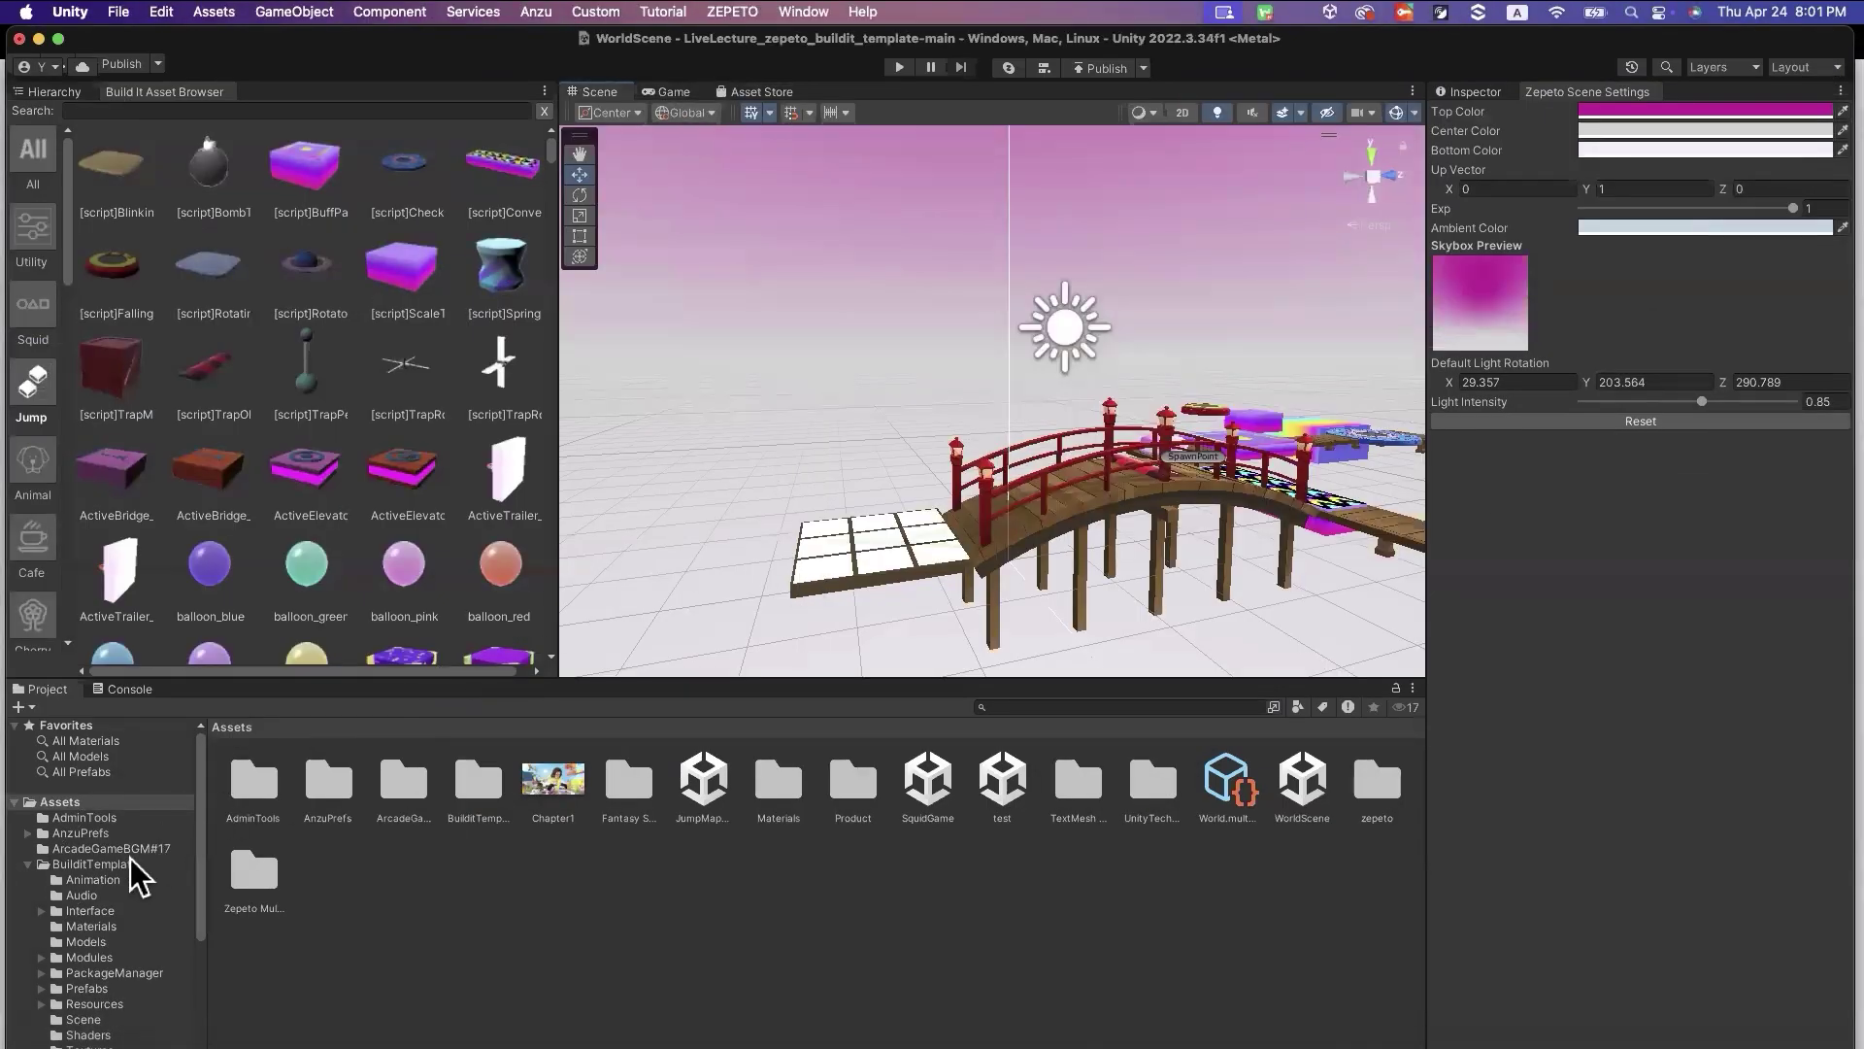
# Open the Classic folder under Cubemaps in the project's Fantasy Skybox FREE assets
pyautogui.scroll(-3, 136, 879)
pyautogui.scroll(-2, 133, 971)
pyautogui.click(146, 965)
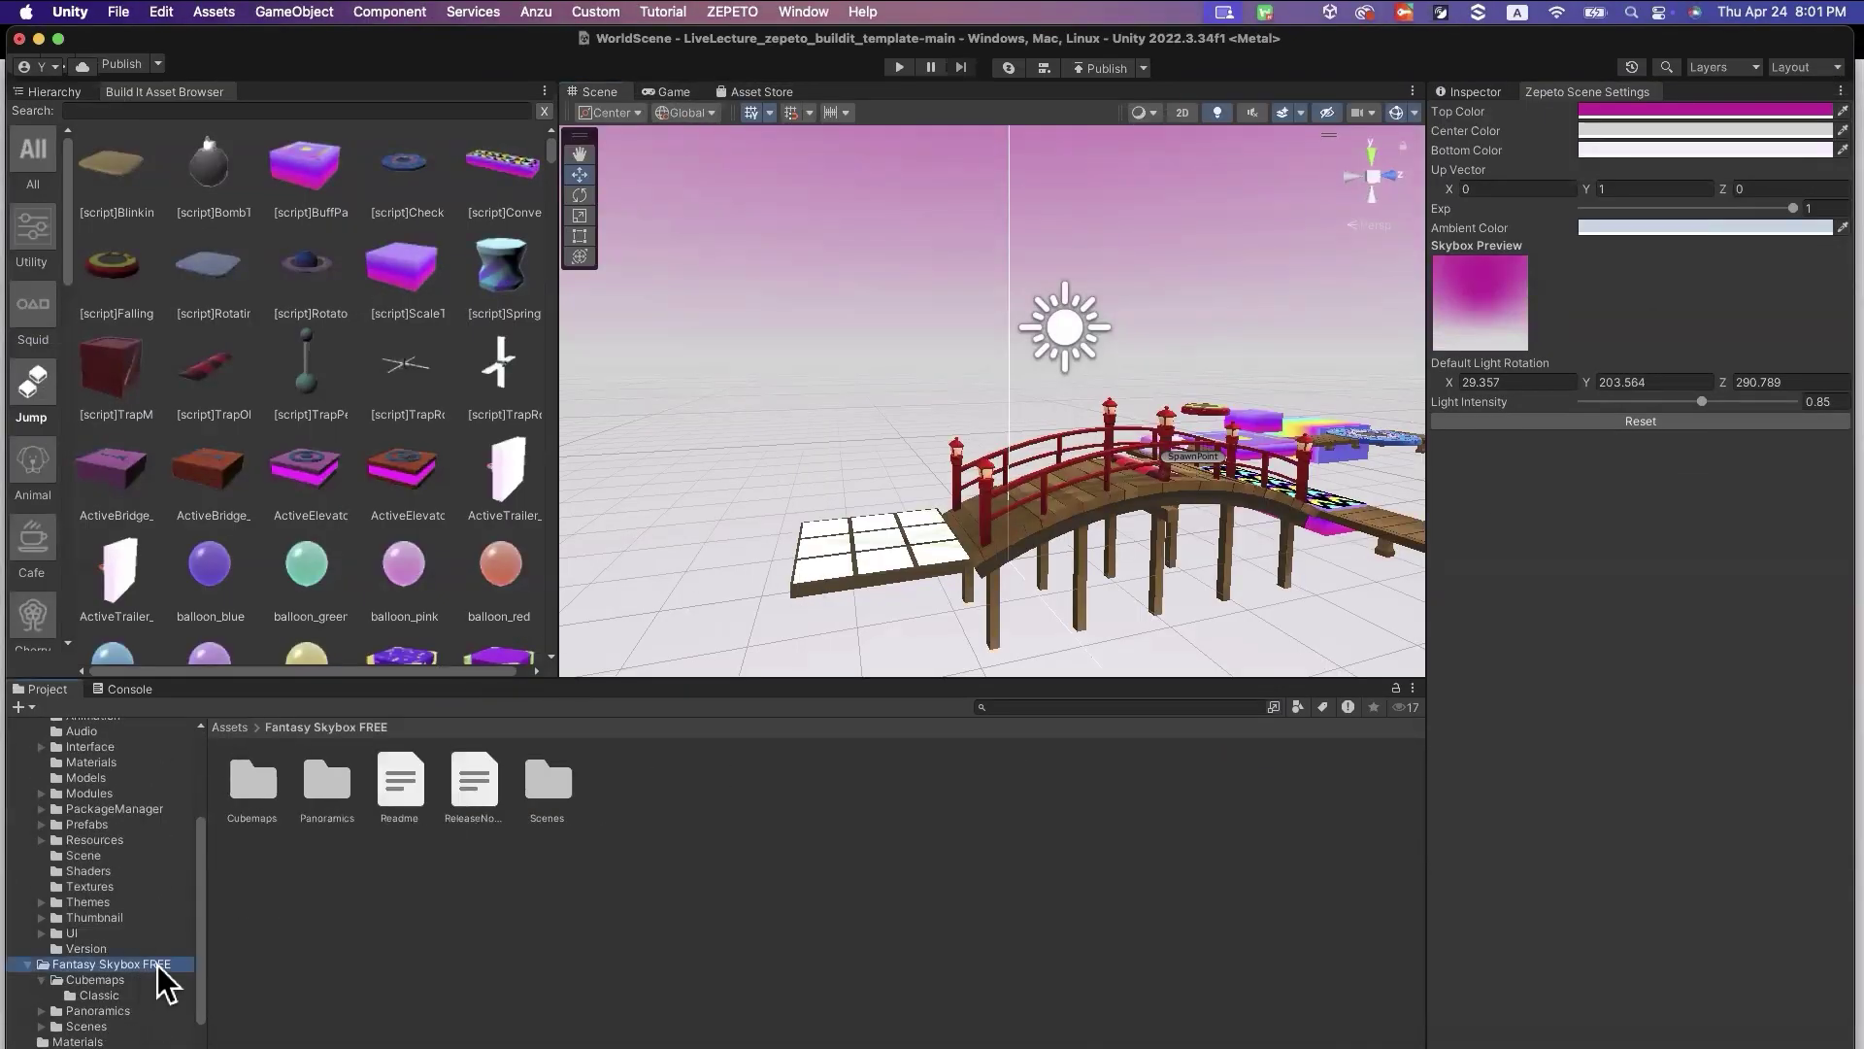
pyautogui.scroll(-3, 125, 940)
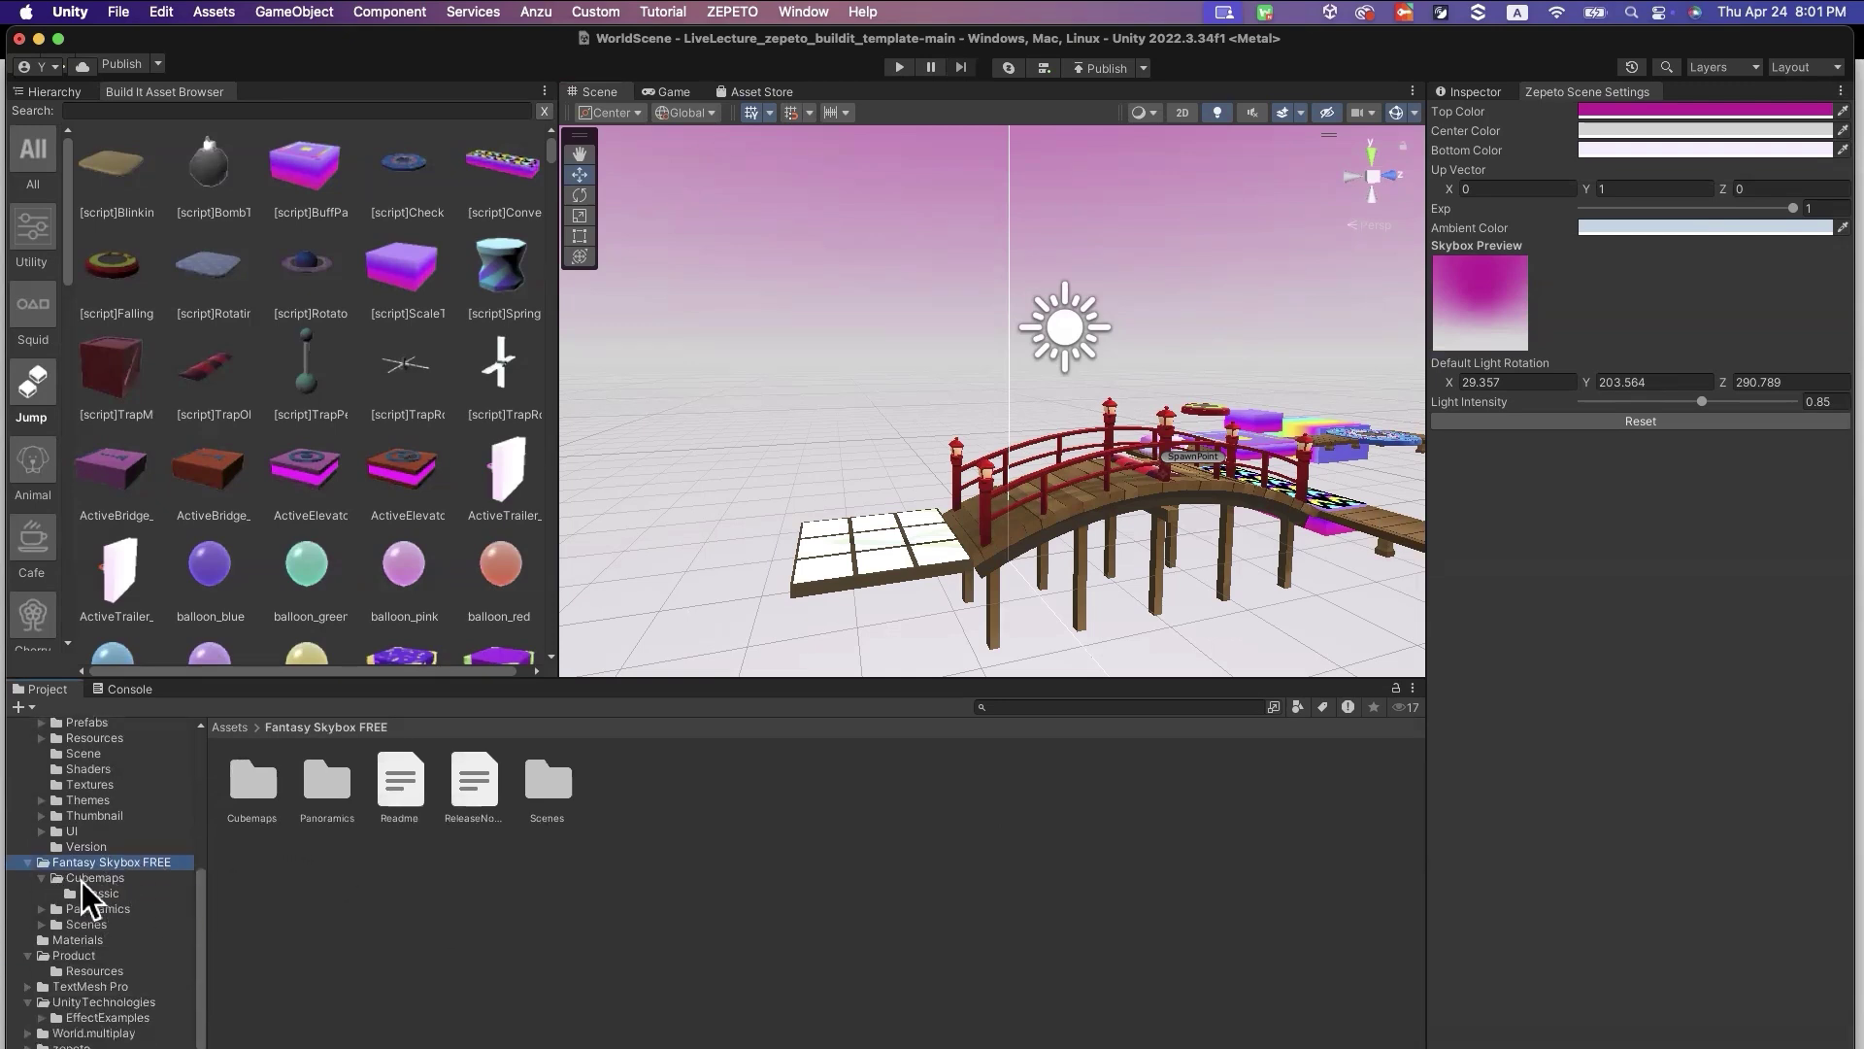
pyautogui.click(84, 879)
pyautogui.click(117, 870)
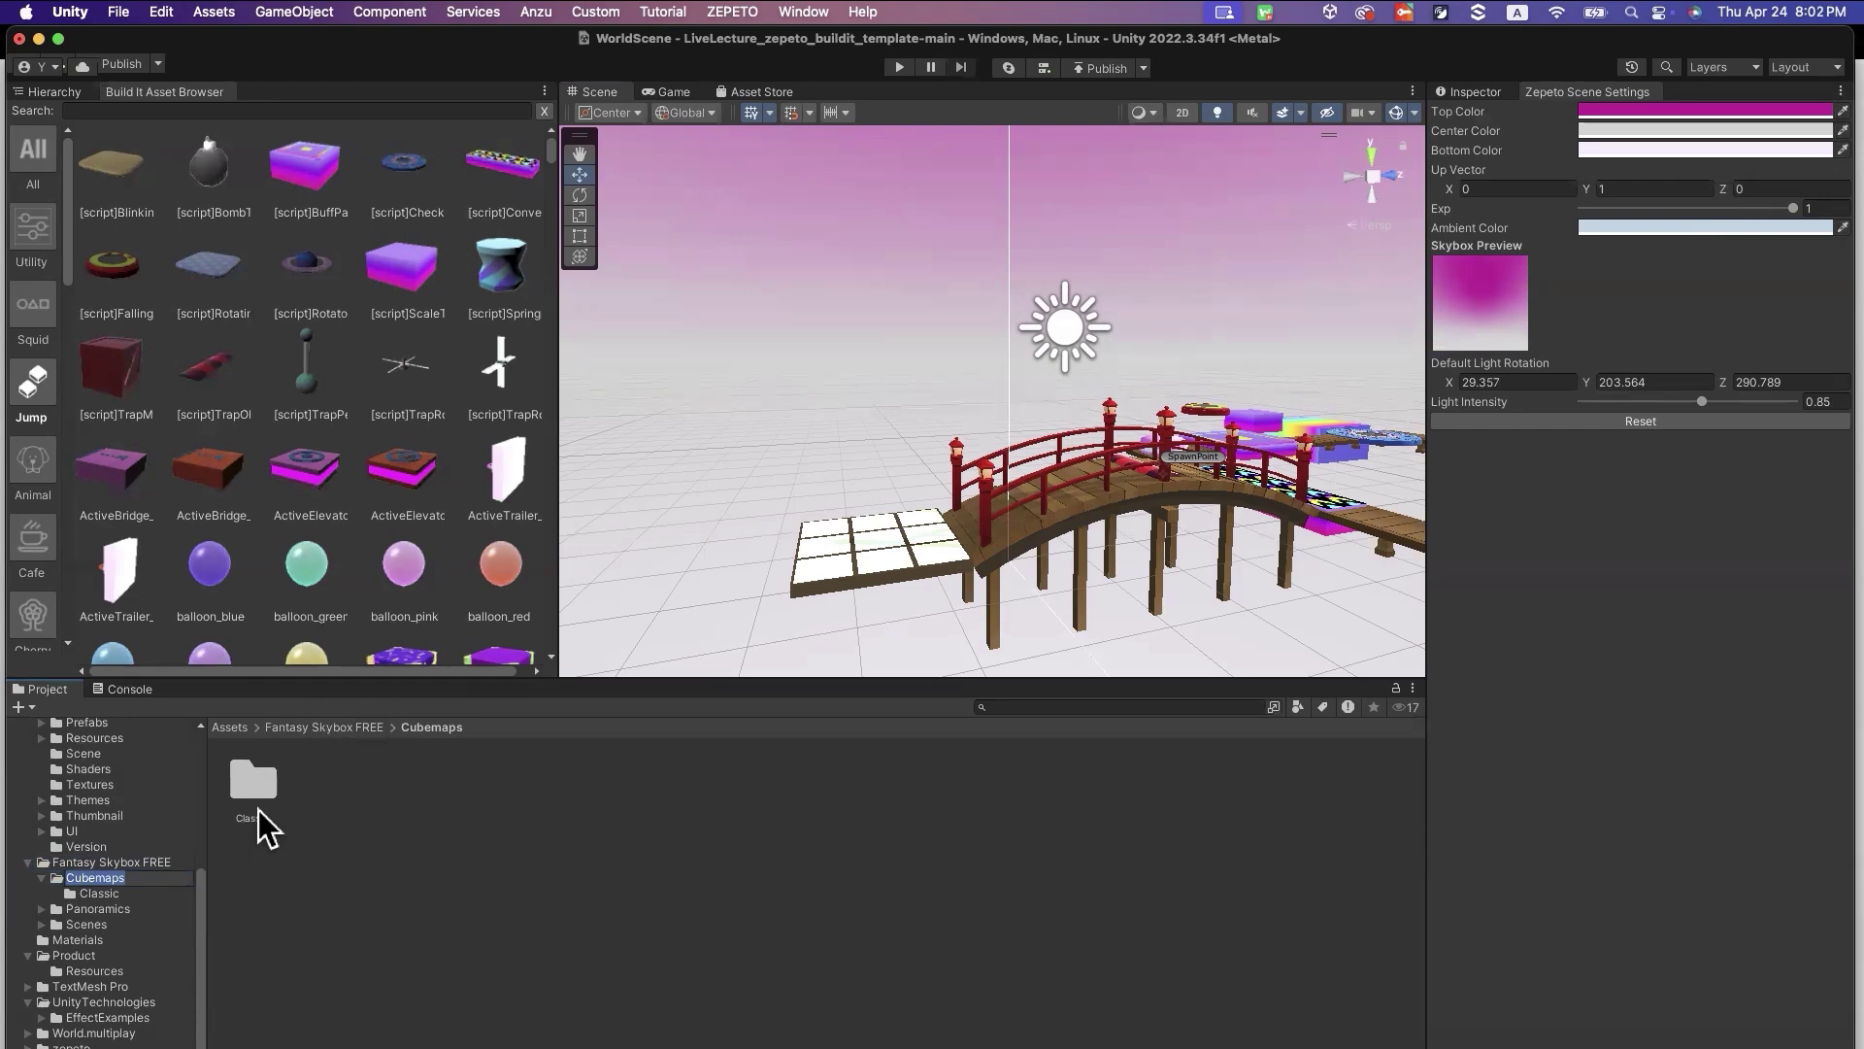
pyautogui.click(114, 895)
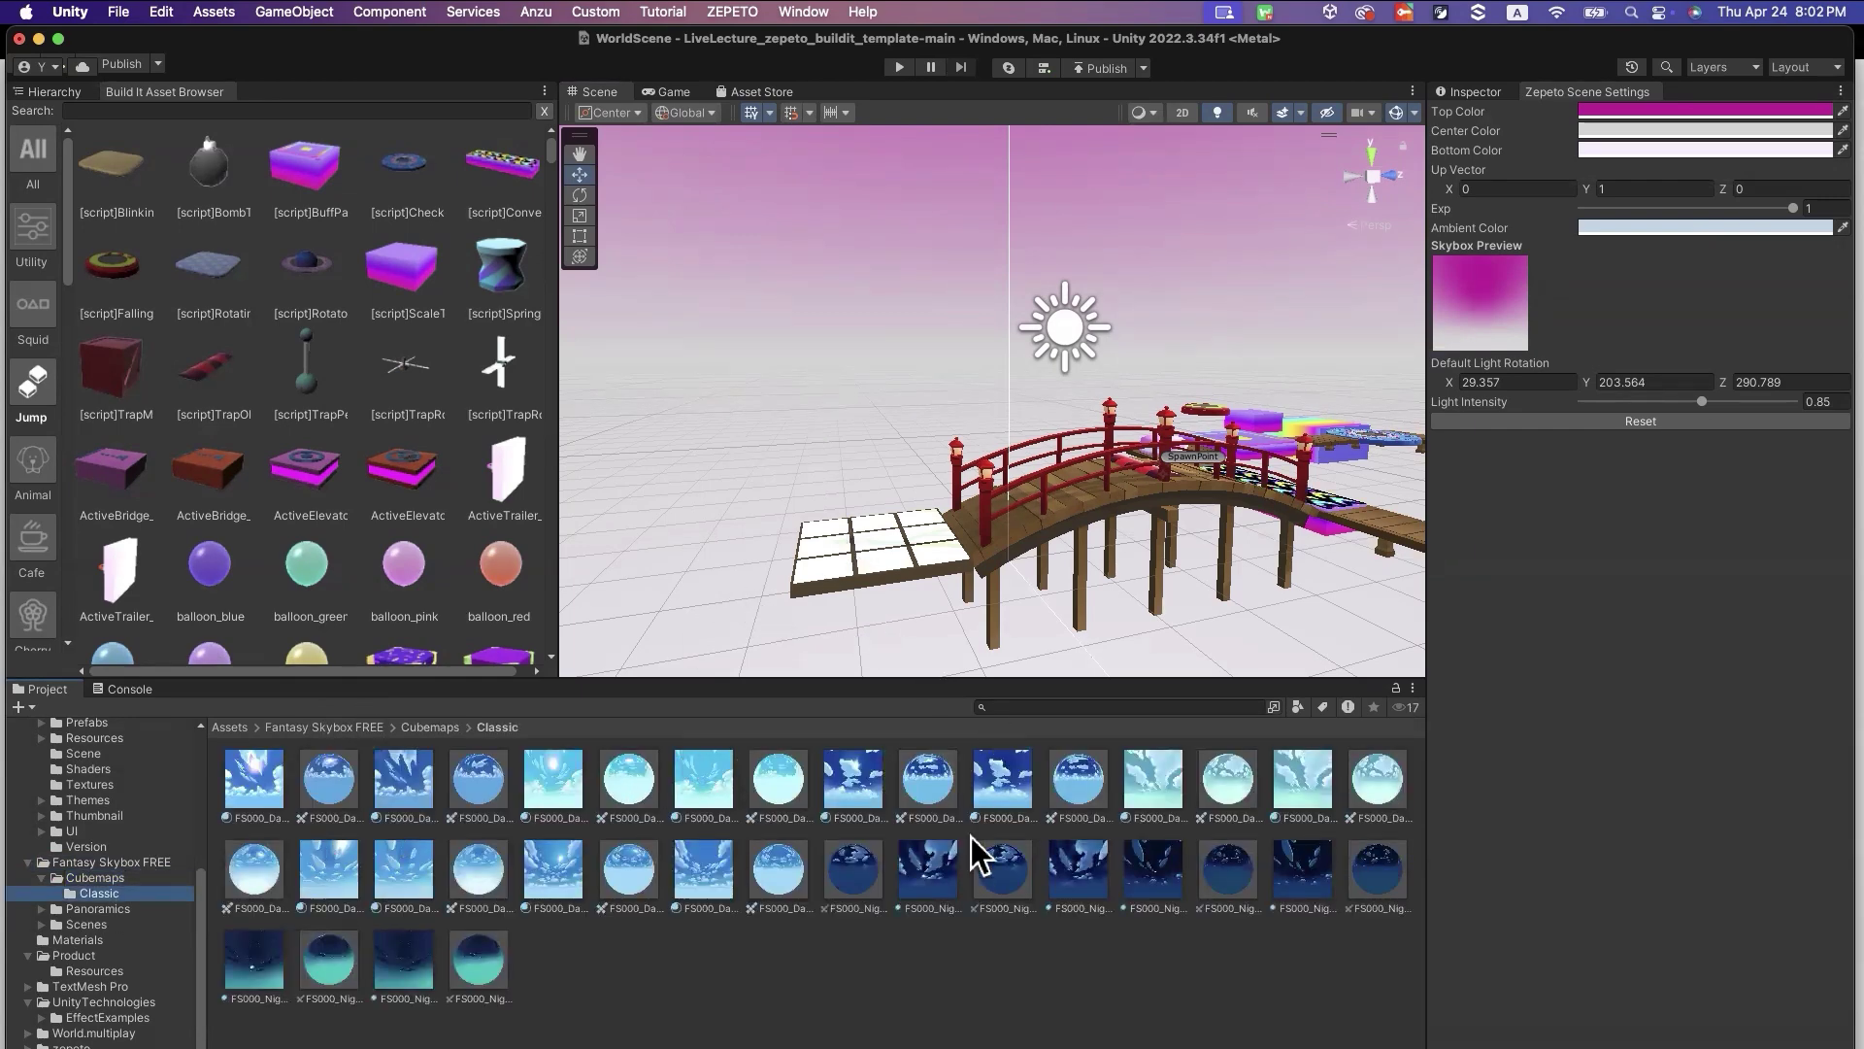
# Apply several Classic day and night skyboxes to the scene in turn, ending with FS000_Day_04_Sunless
pyautogui.moveTo(1000, 796); pyautogui.dragTo(786, 369)
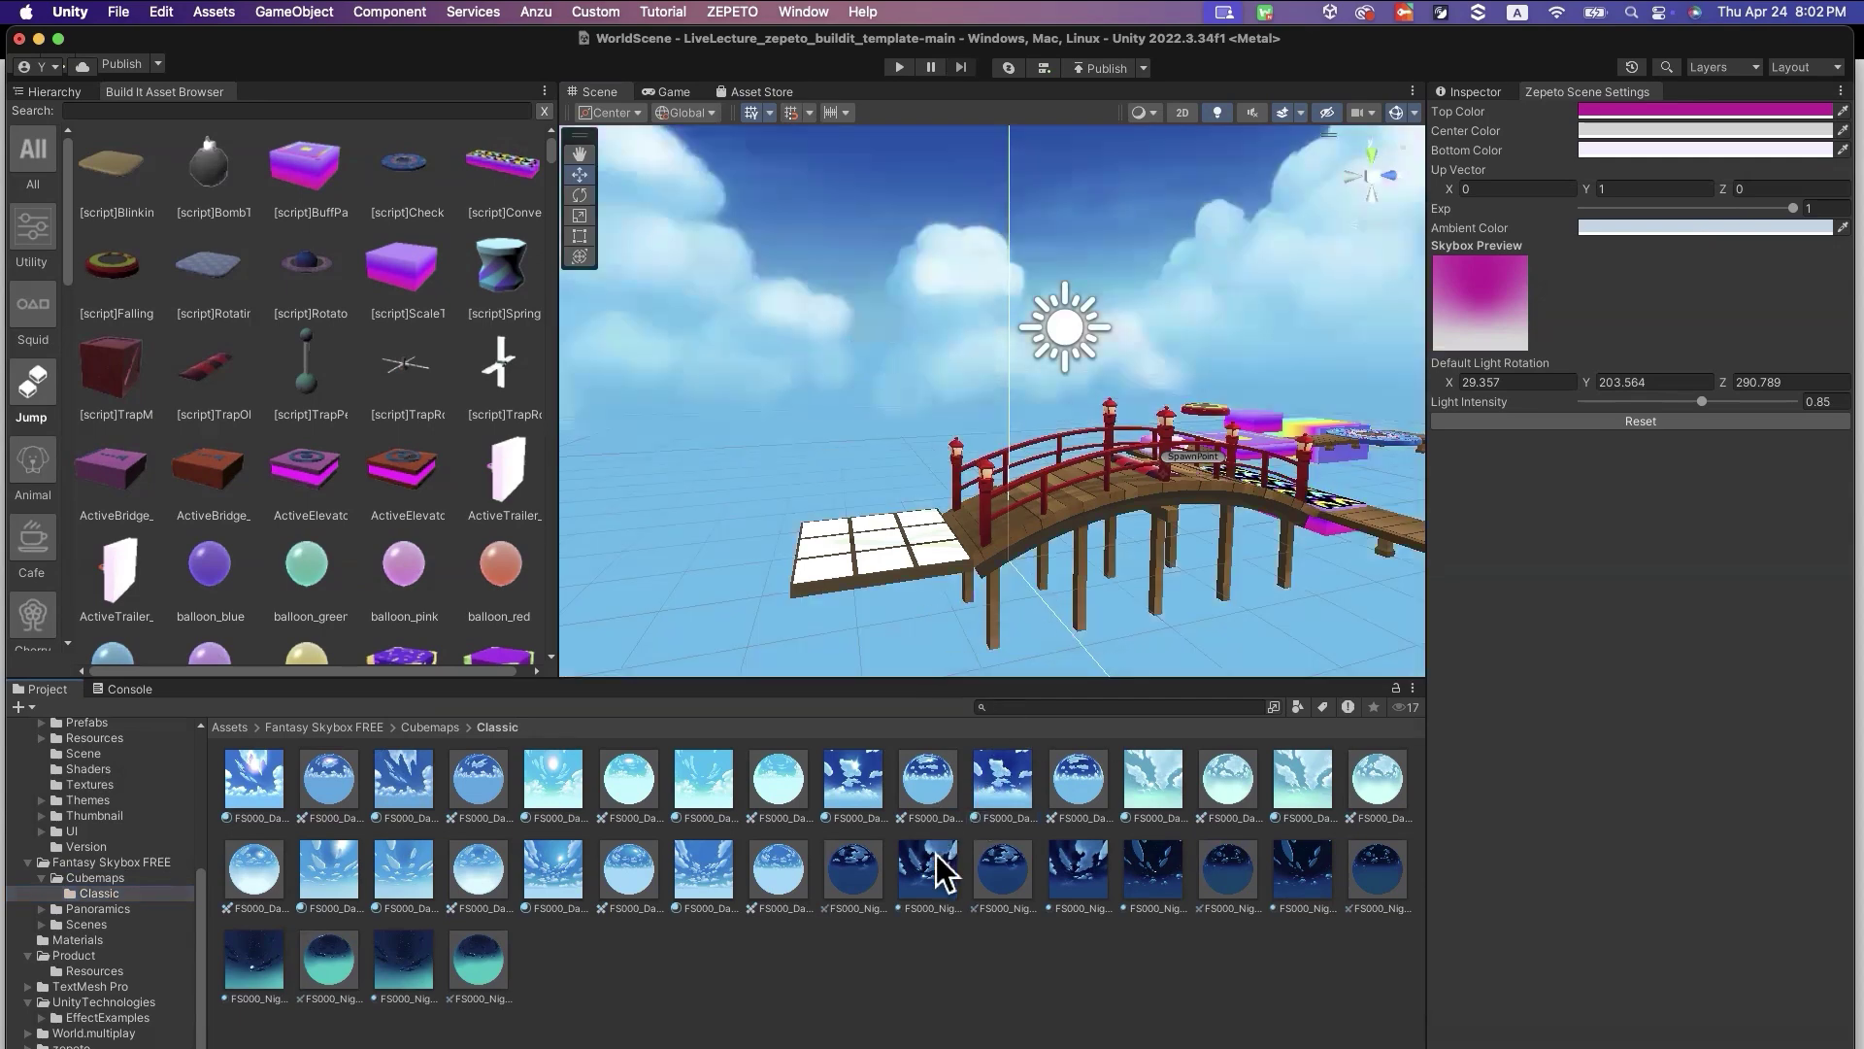
pyautogui.moveTo(936, 862); pyautogui.dragTo(784, 406)
pyautogui.moveTo(625, 861); pyautogui.dragTo(724, 503)
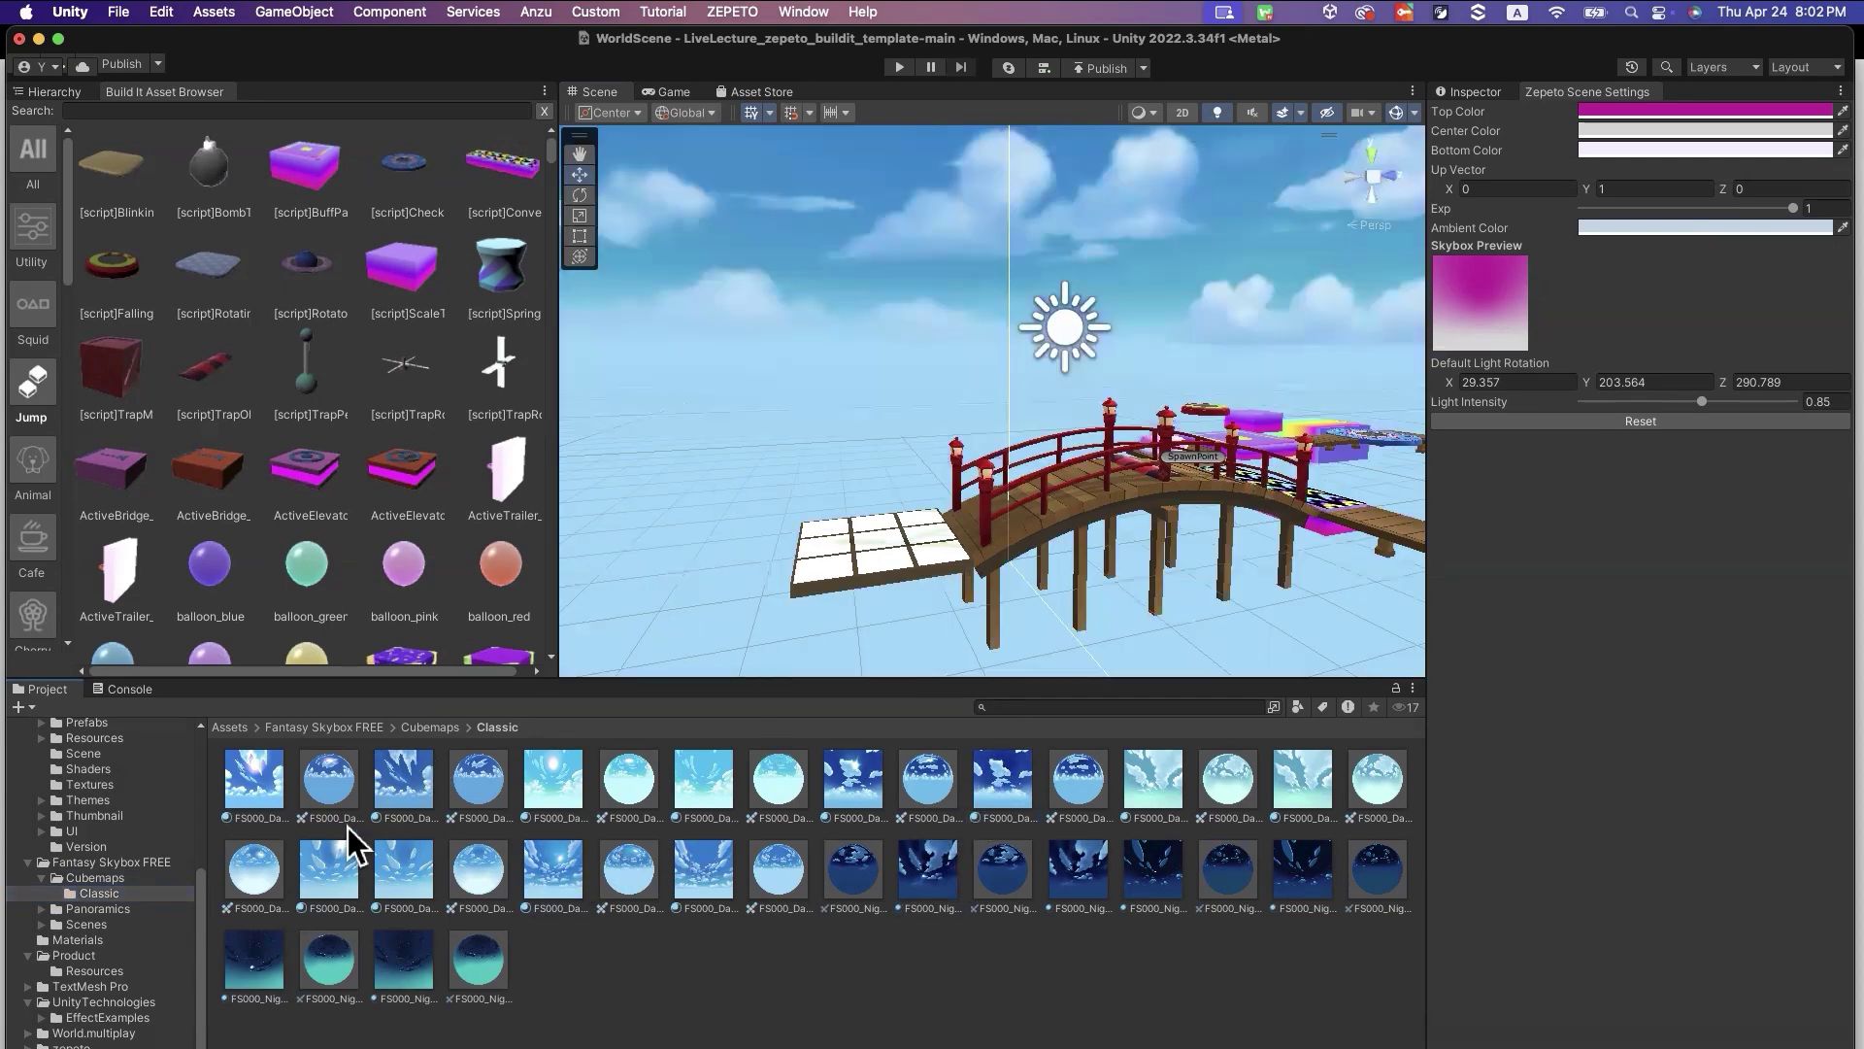
pyautogui.moveTo(354, 845); pyautogui.dragTo(612, 619)
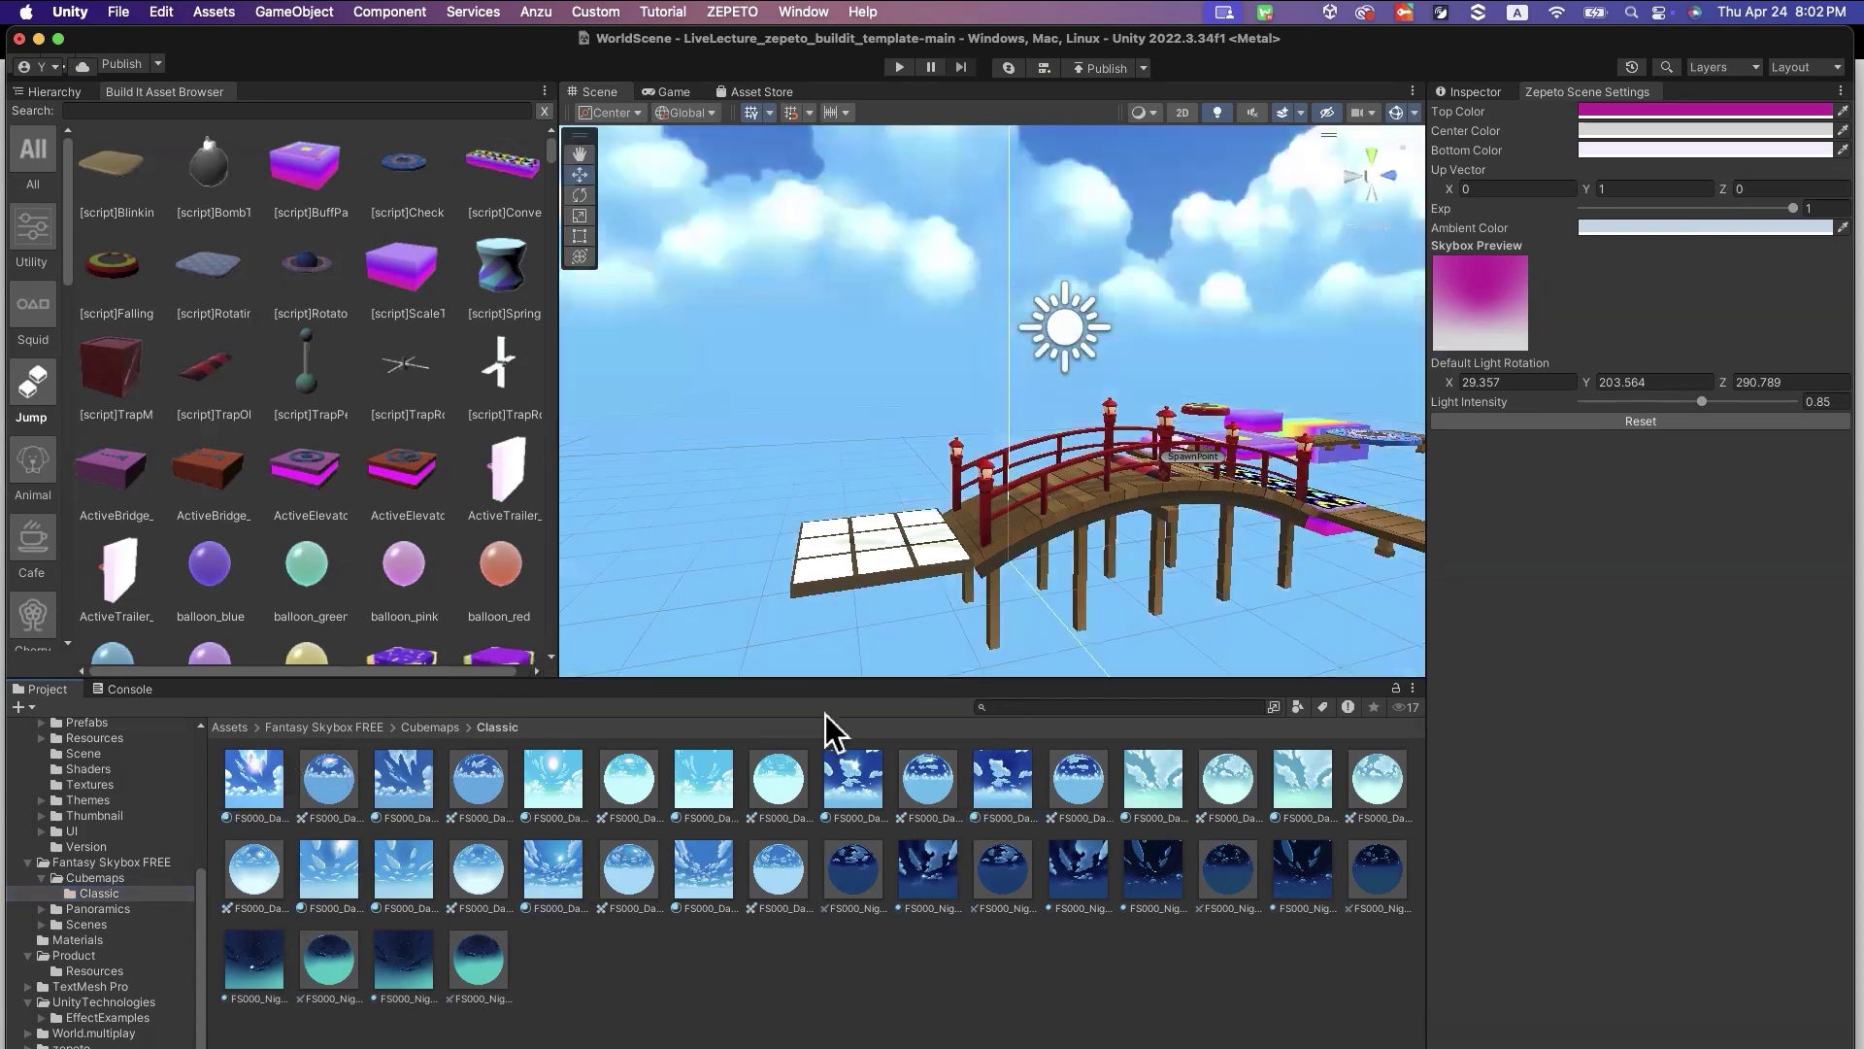
pyautogui.moveTo(1155, 800); pyautogui.dragTo(765, 433)
pyautogui.moveTo(1311, 781); pyautogui.dragTo(835, 538)
pyautogui.scroll(4, 66, 887)
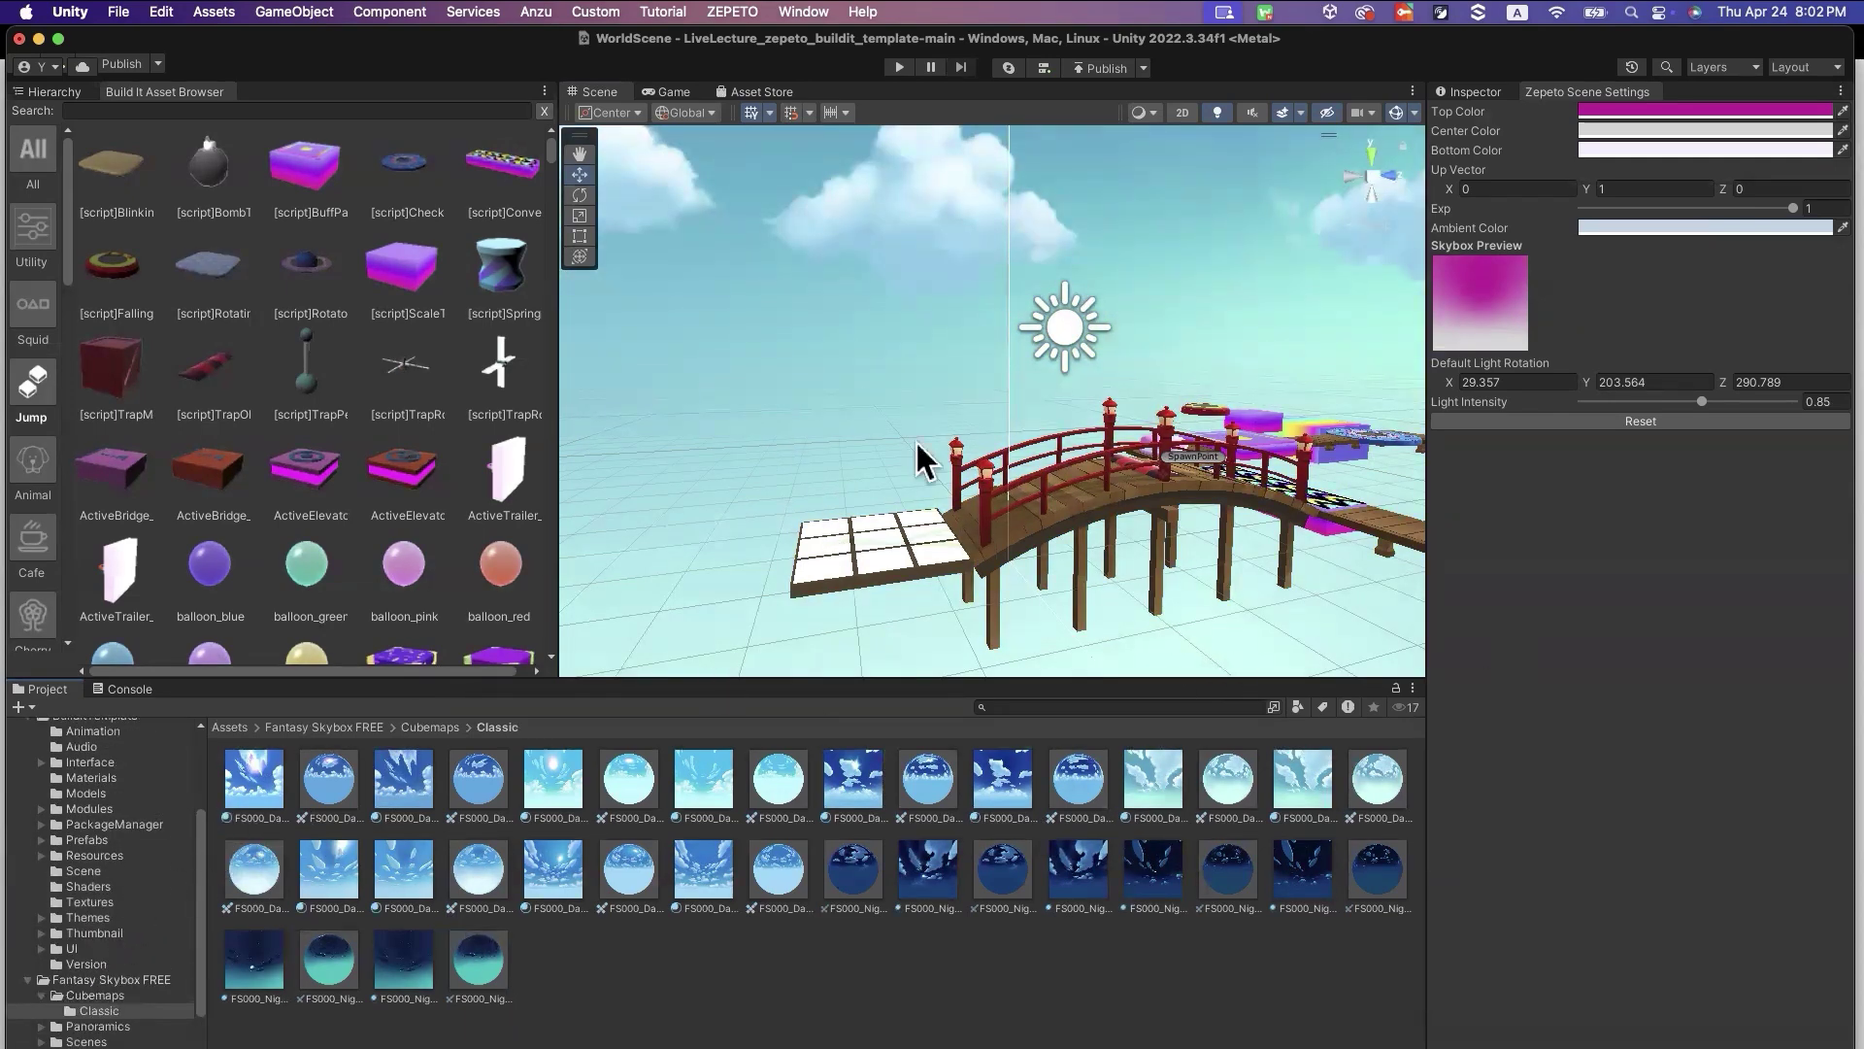
# Open the Lighting window's Environment settings and arrange it beside the main editor window so both are accessible
pyautogui.click(813, 10)
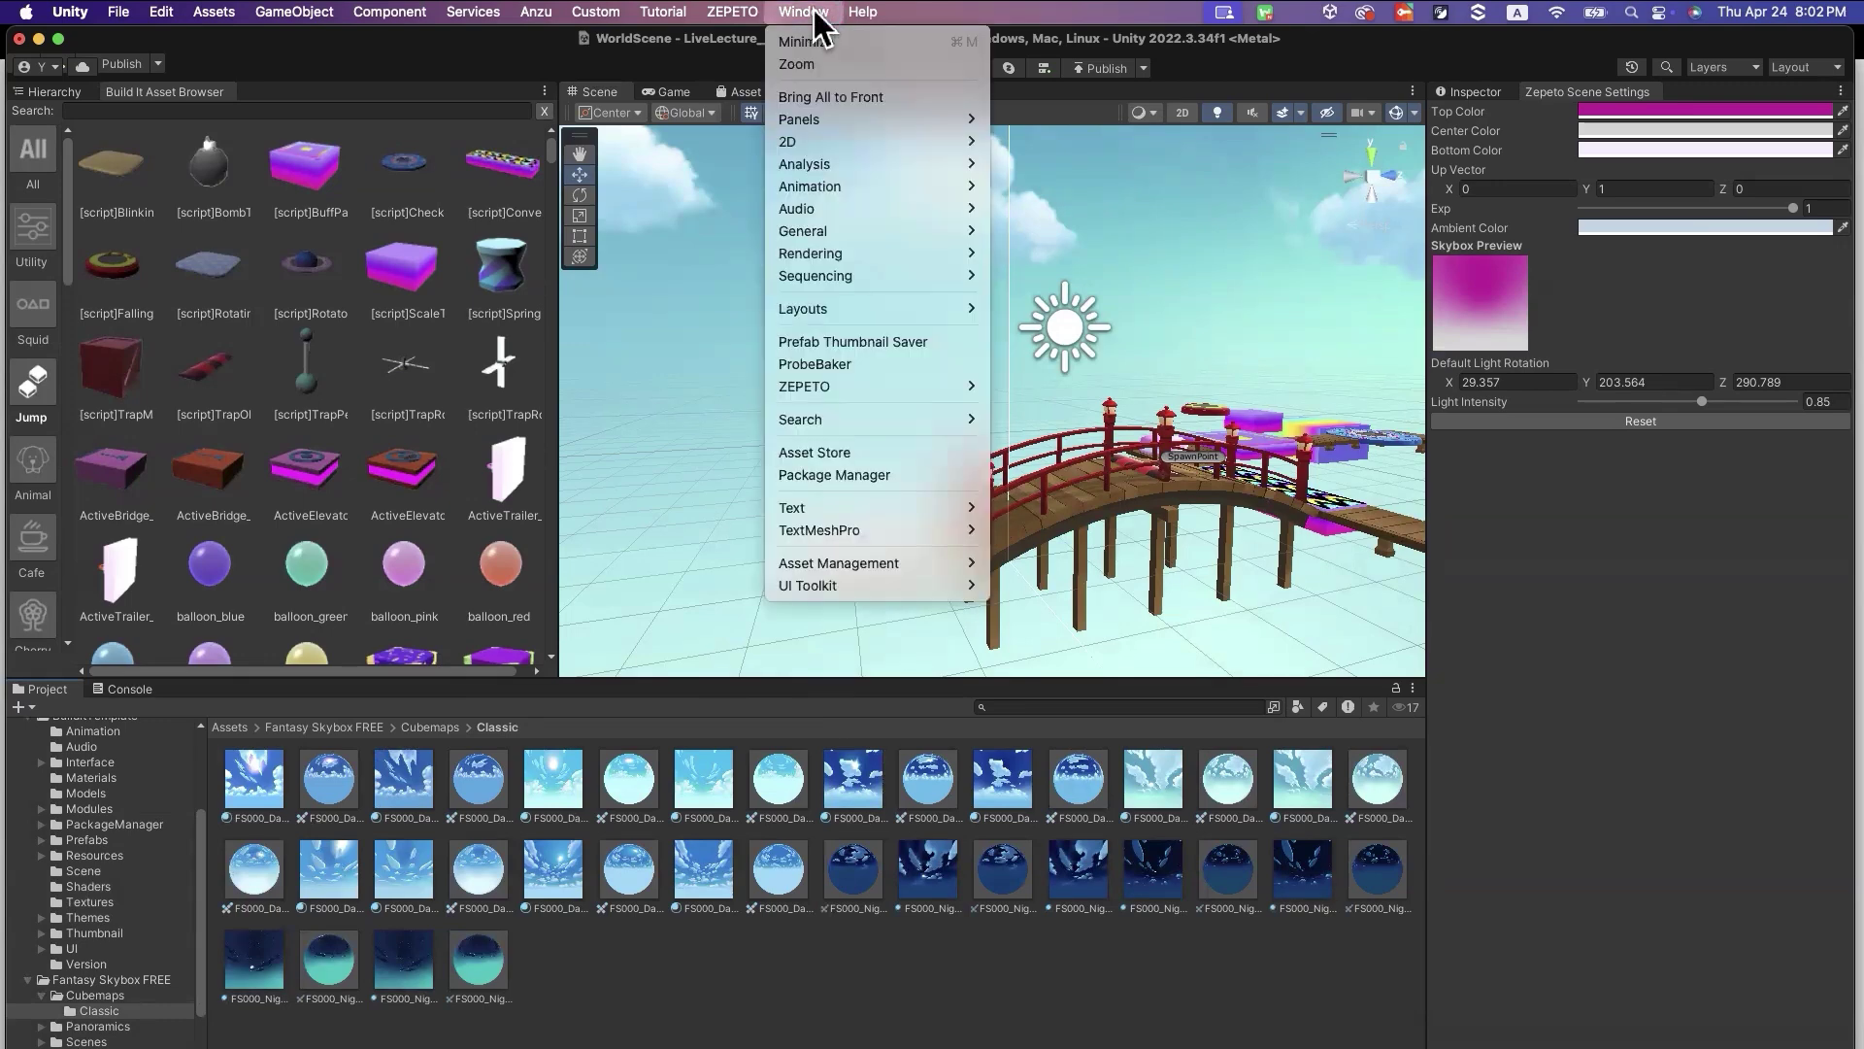
pyautogui.moveTo(895, 253)
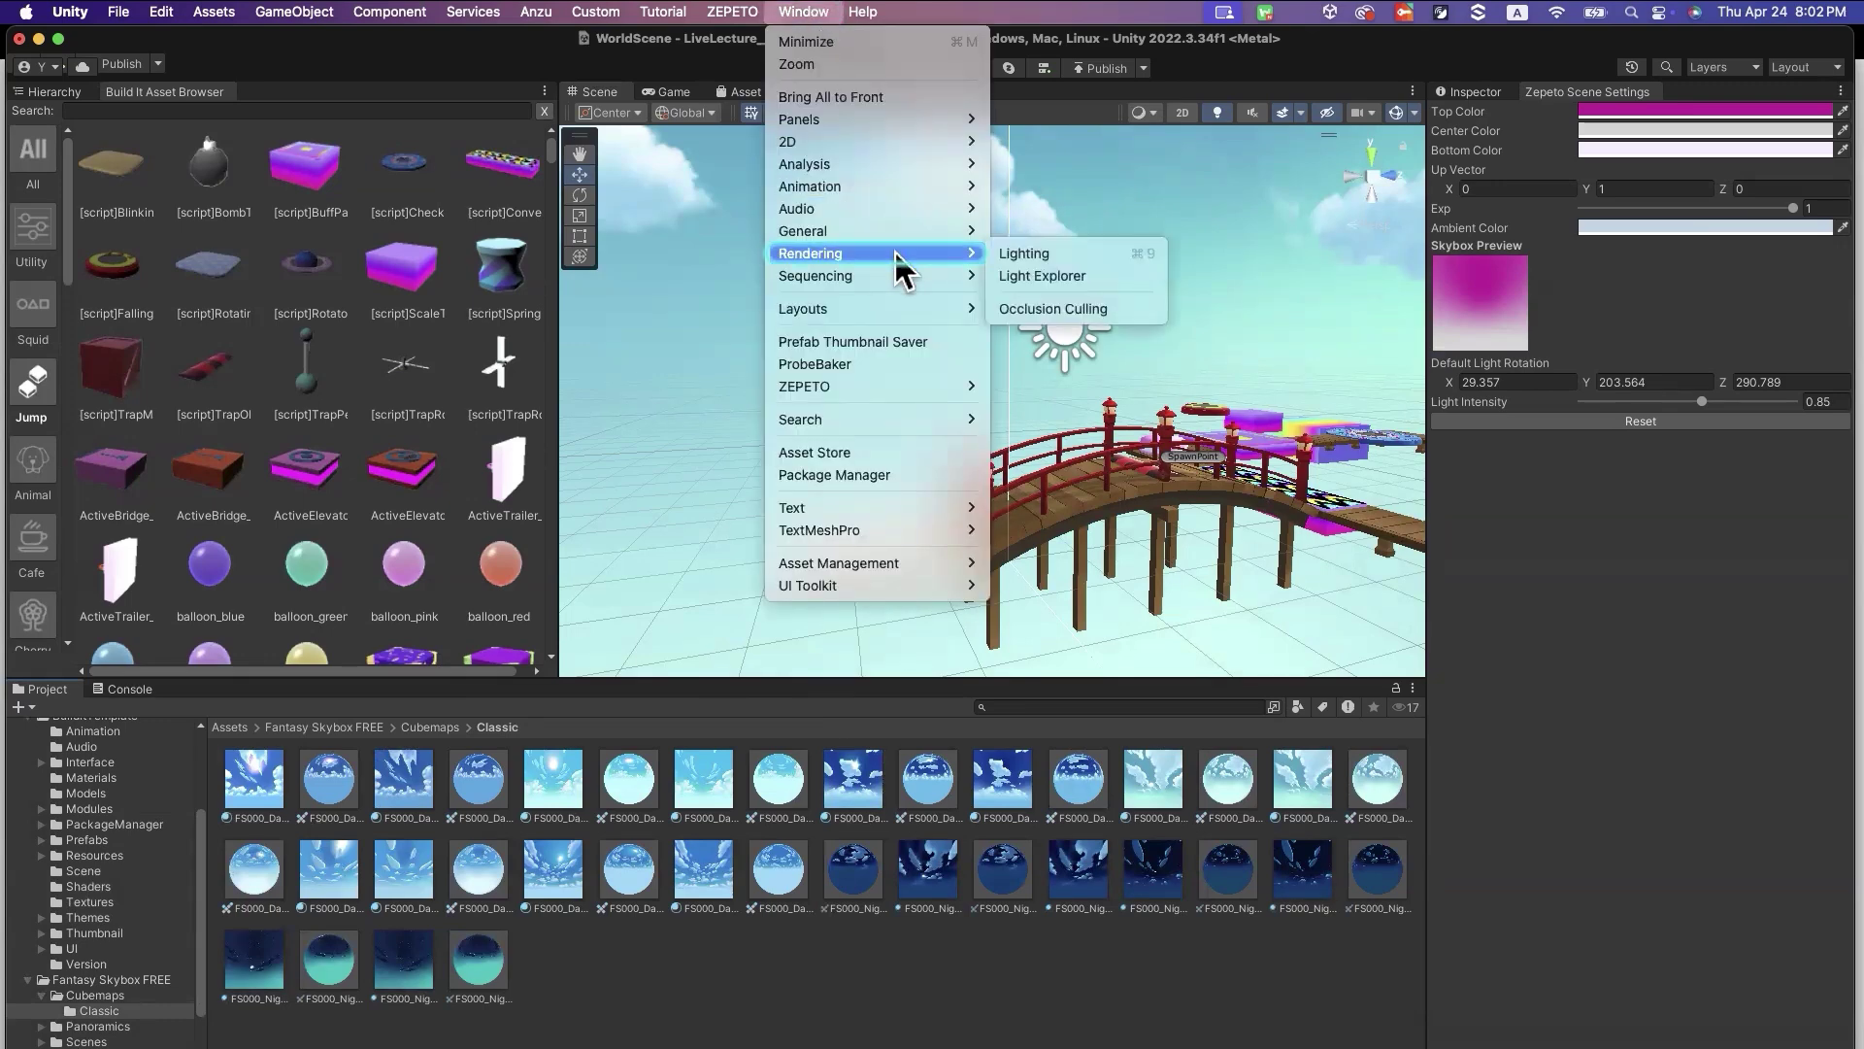
pyautogui.click(1041, 256)
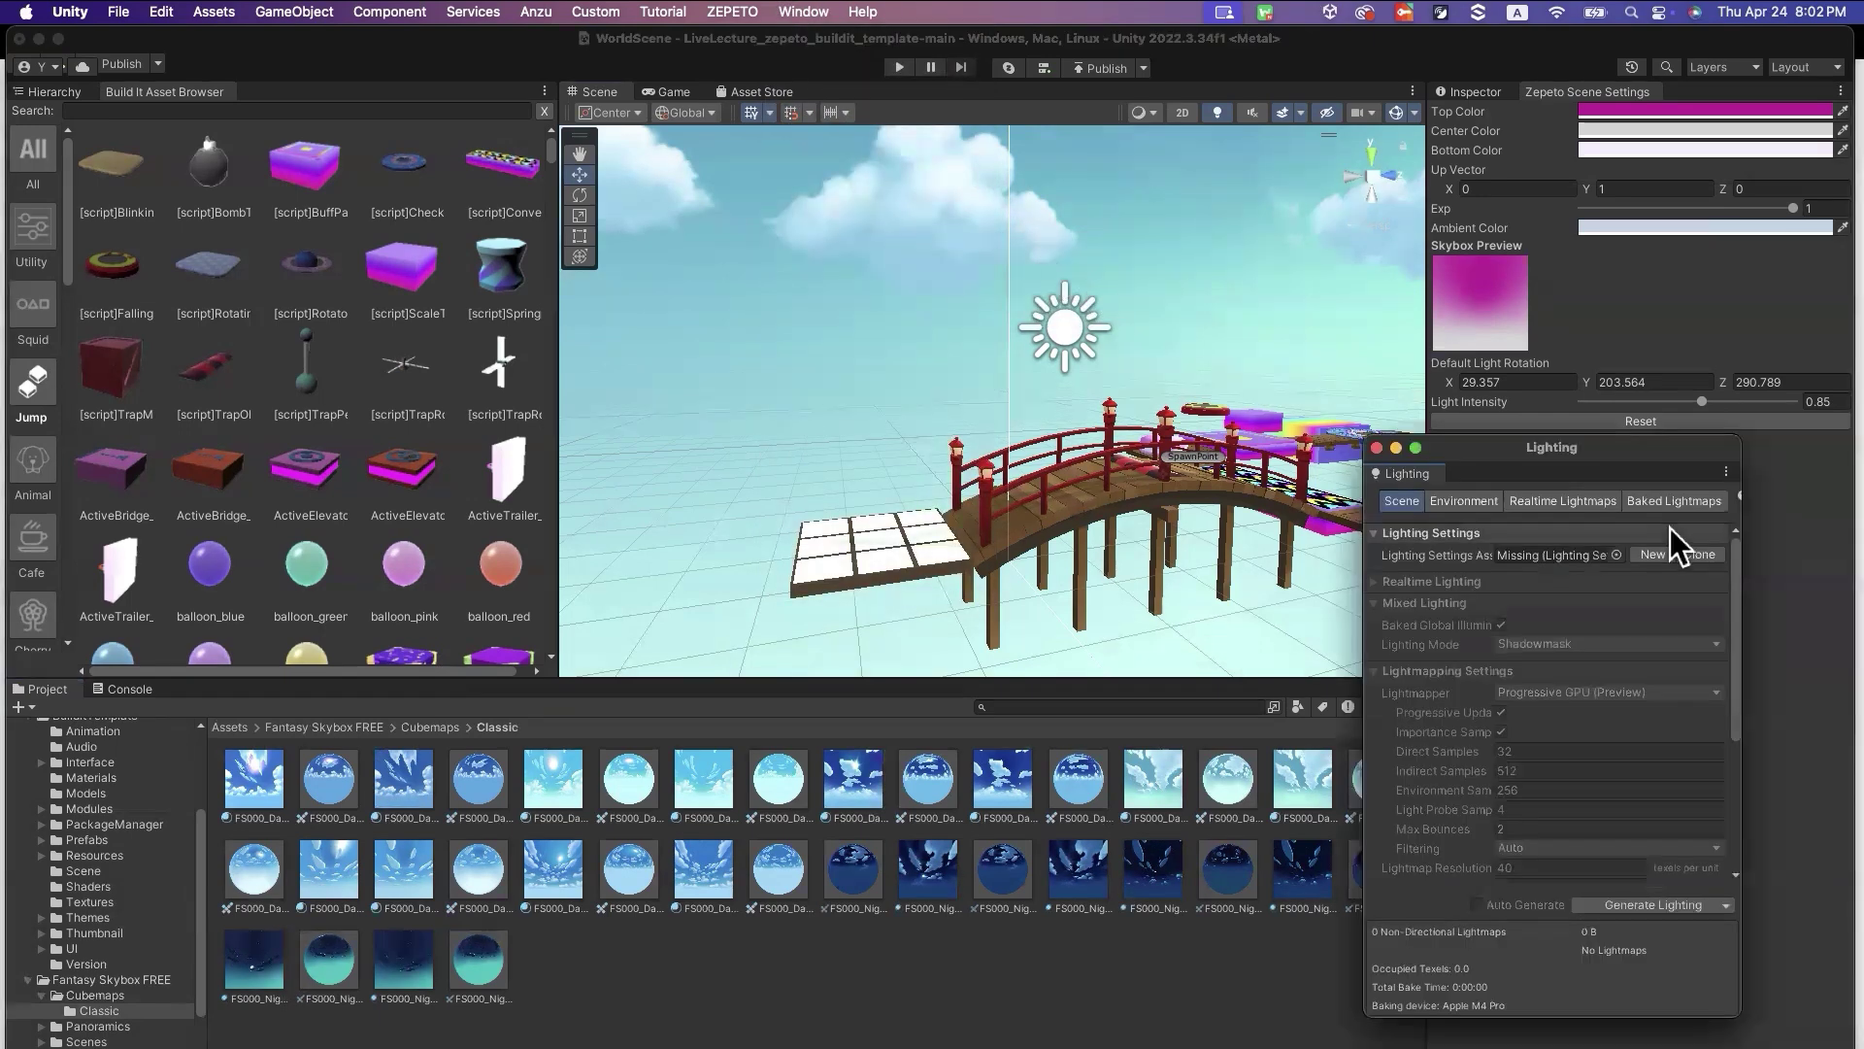
pyautogui.click(1468, 501)
pyautogui.moveTo(1565, 479); pyautogui.dragTo(1276, 490)
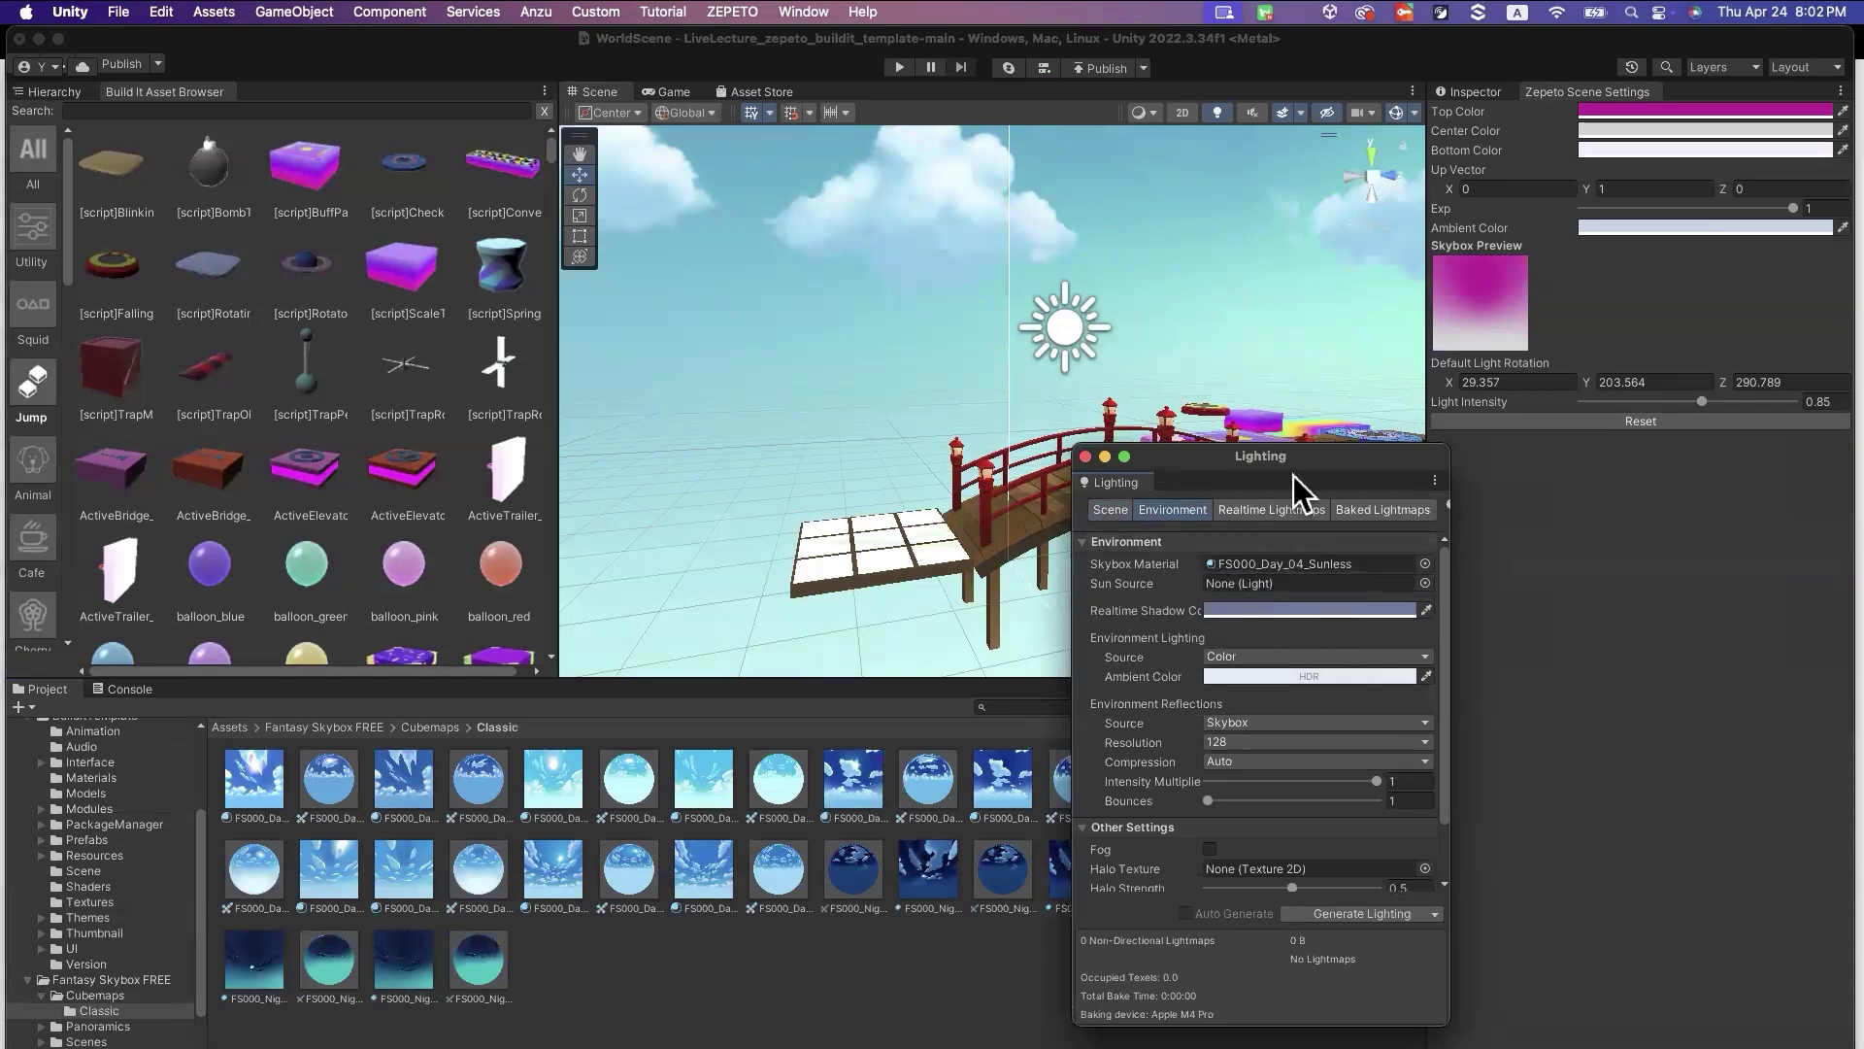
pyautogui.moveTo(1293, 476); pyautogui.dragTo(1551, 504)
pyautogui.moveTo(1662, 41); pyautogui.dragTo(1244, 45)
pyautogui.moveTo(1113, 53); pyautogui.dragTo(1157, 49)
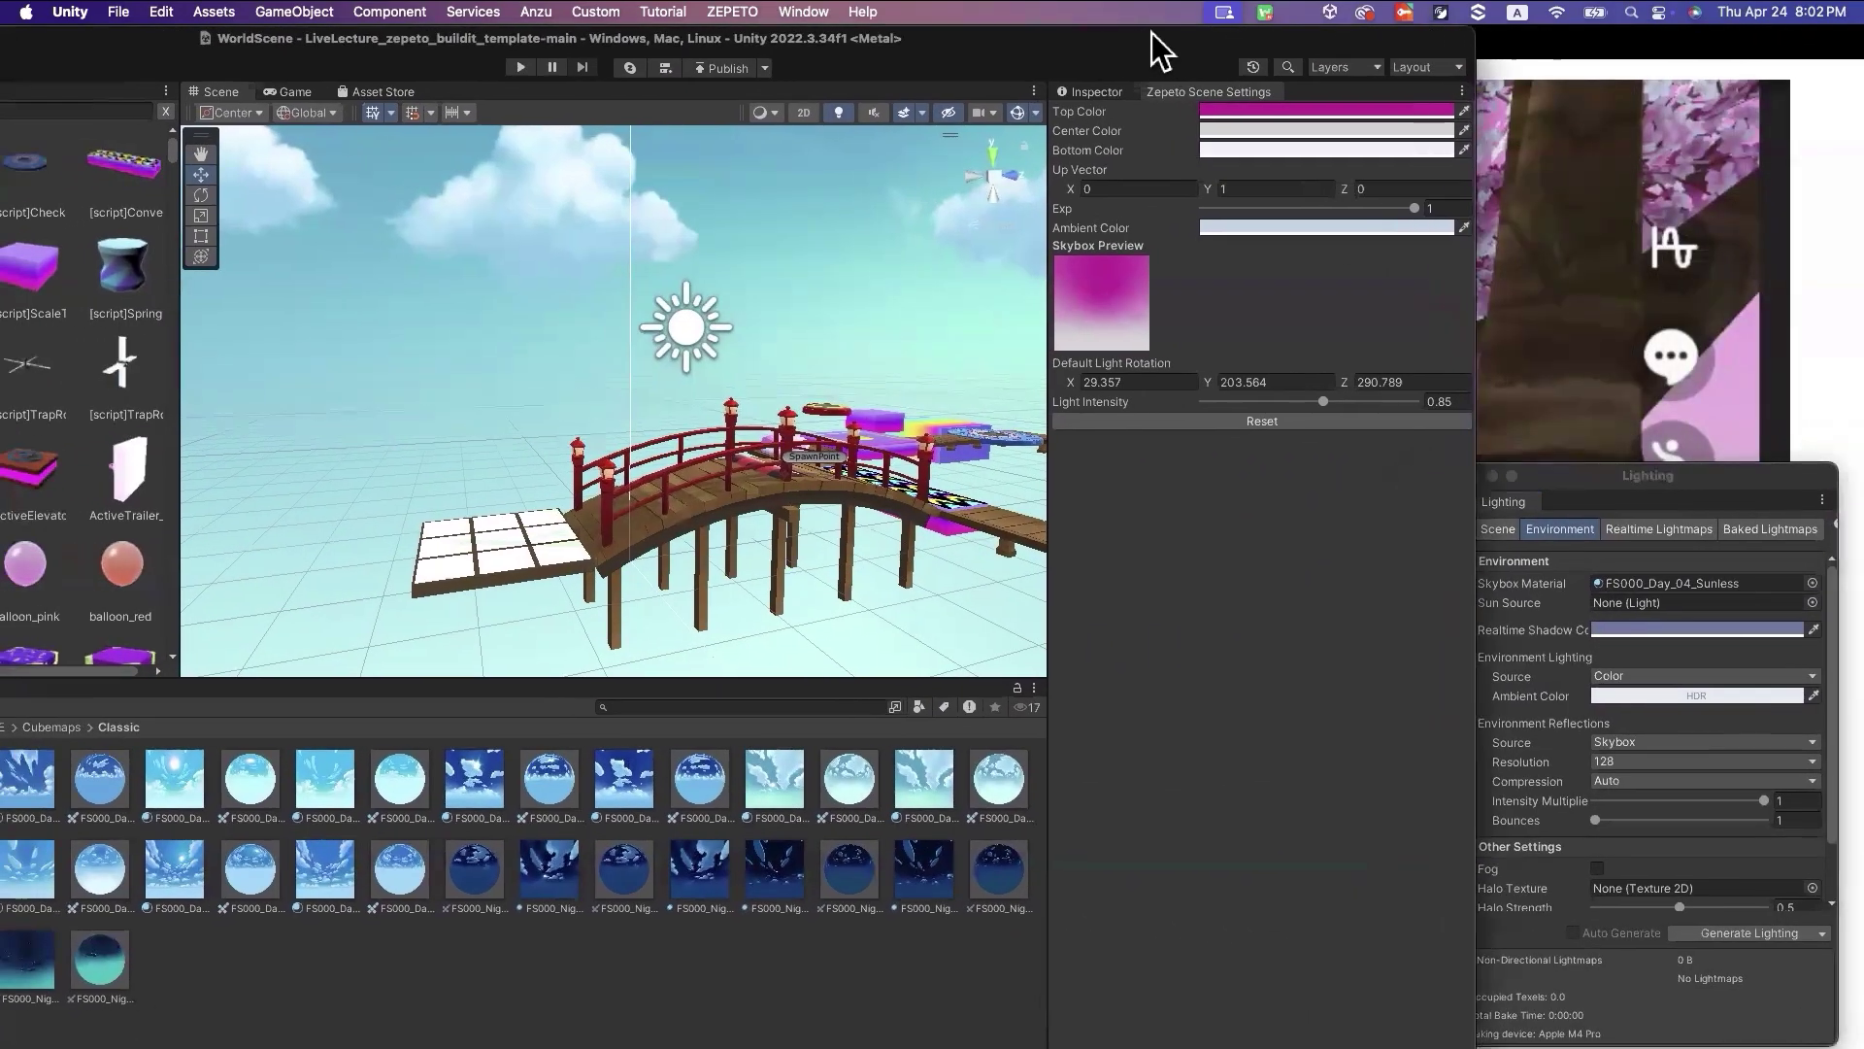
# Search the project for "skybox" and assign the blue Skybox, followed by the pink SkyBox, as the environment's Skybox Material
pyautogui.click(667, 706)
pyautogui.write('s')
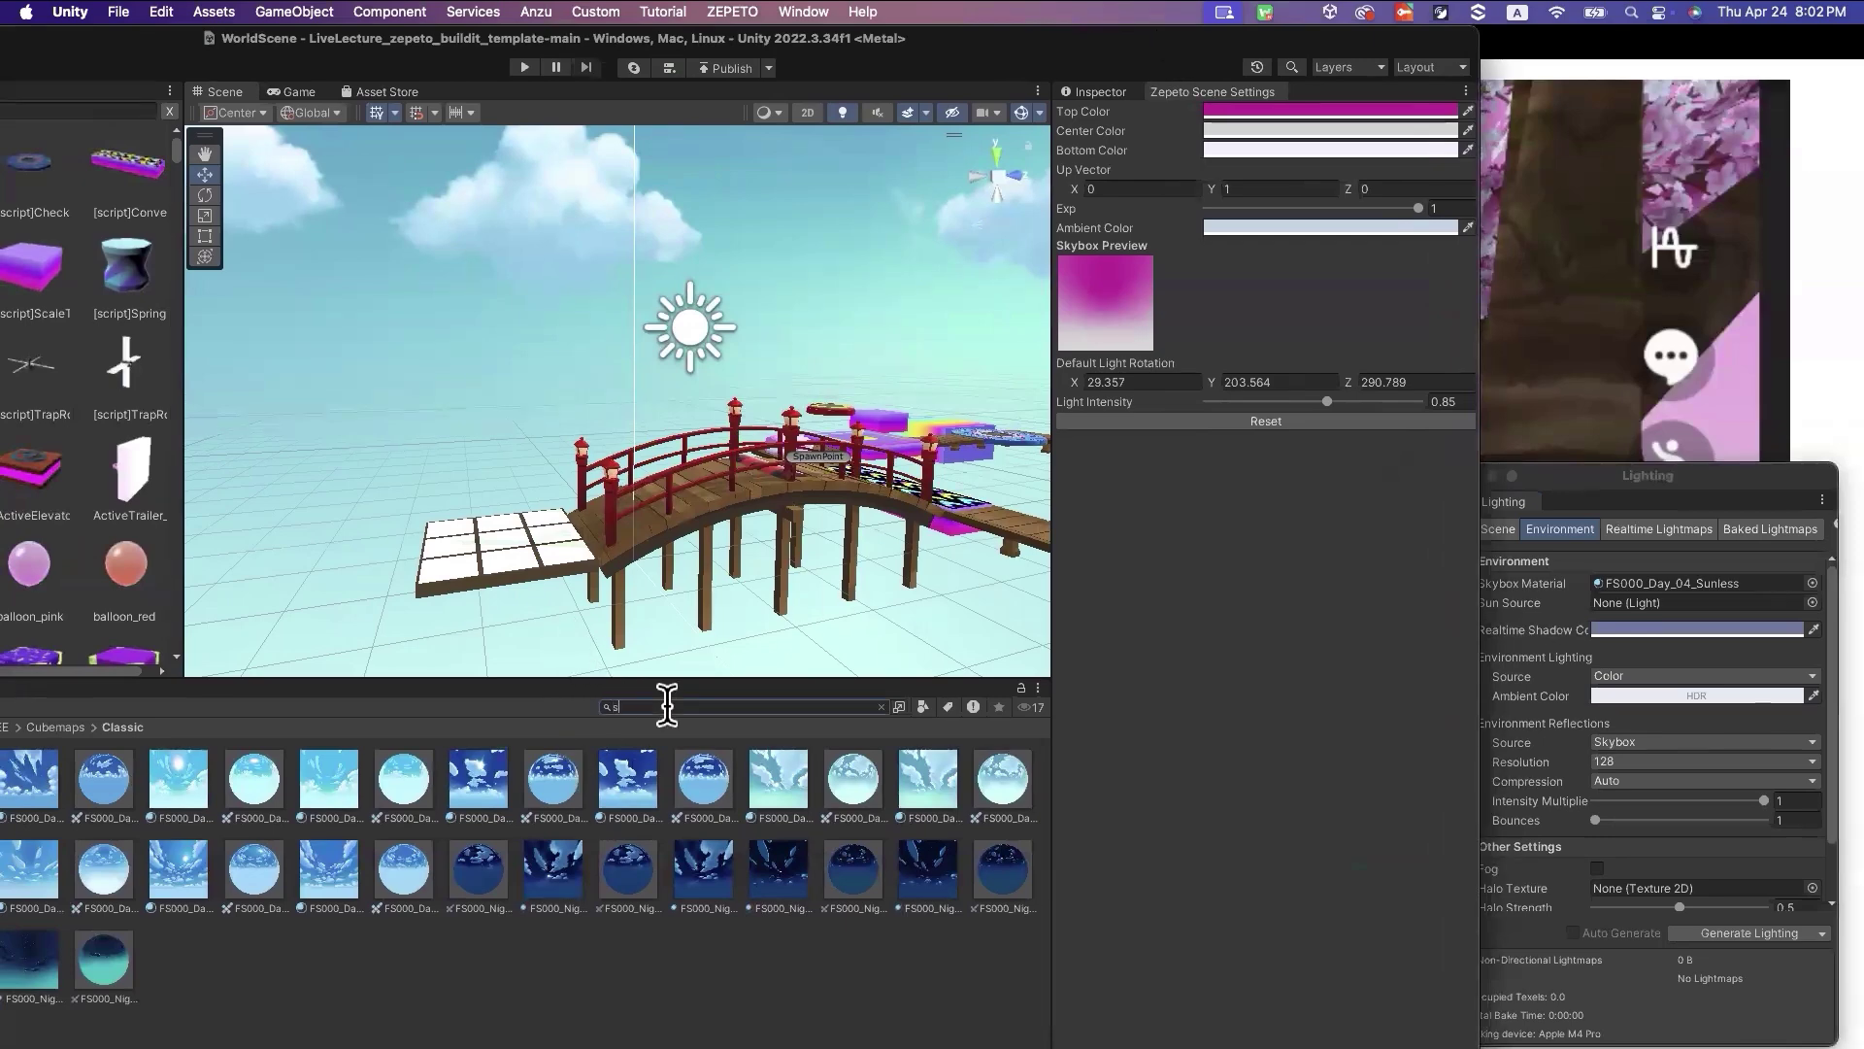
pyautogui.write('kybox')
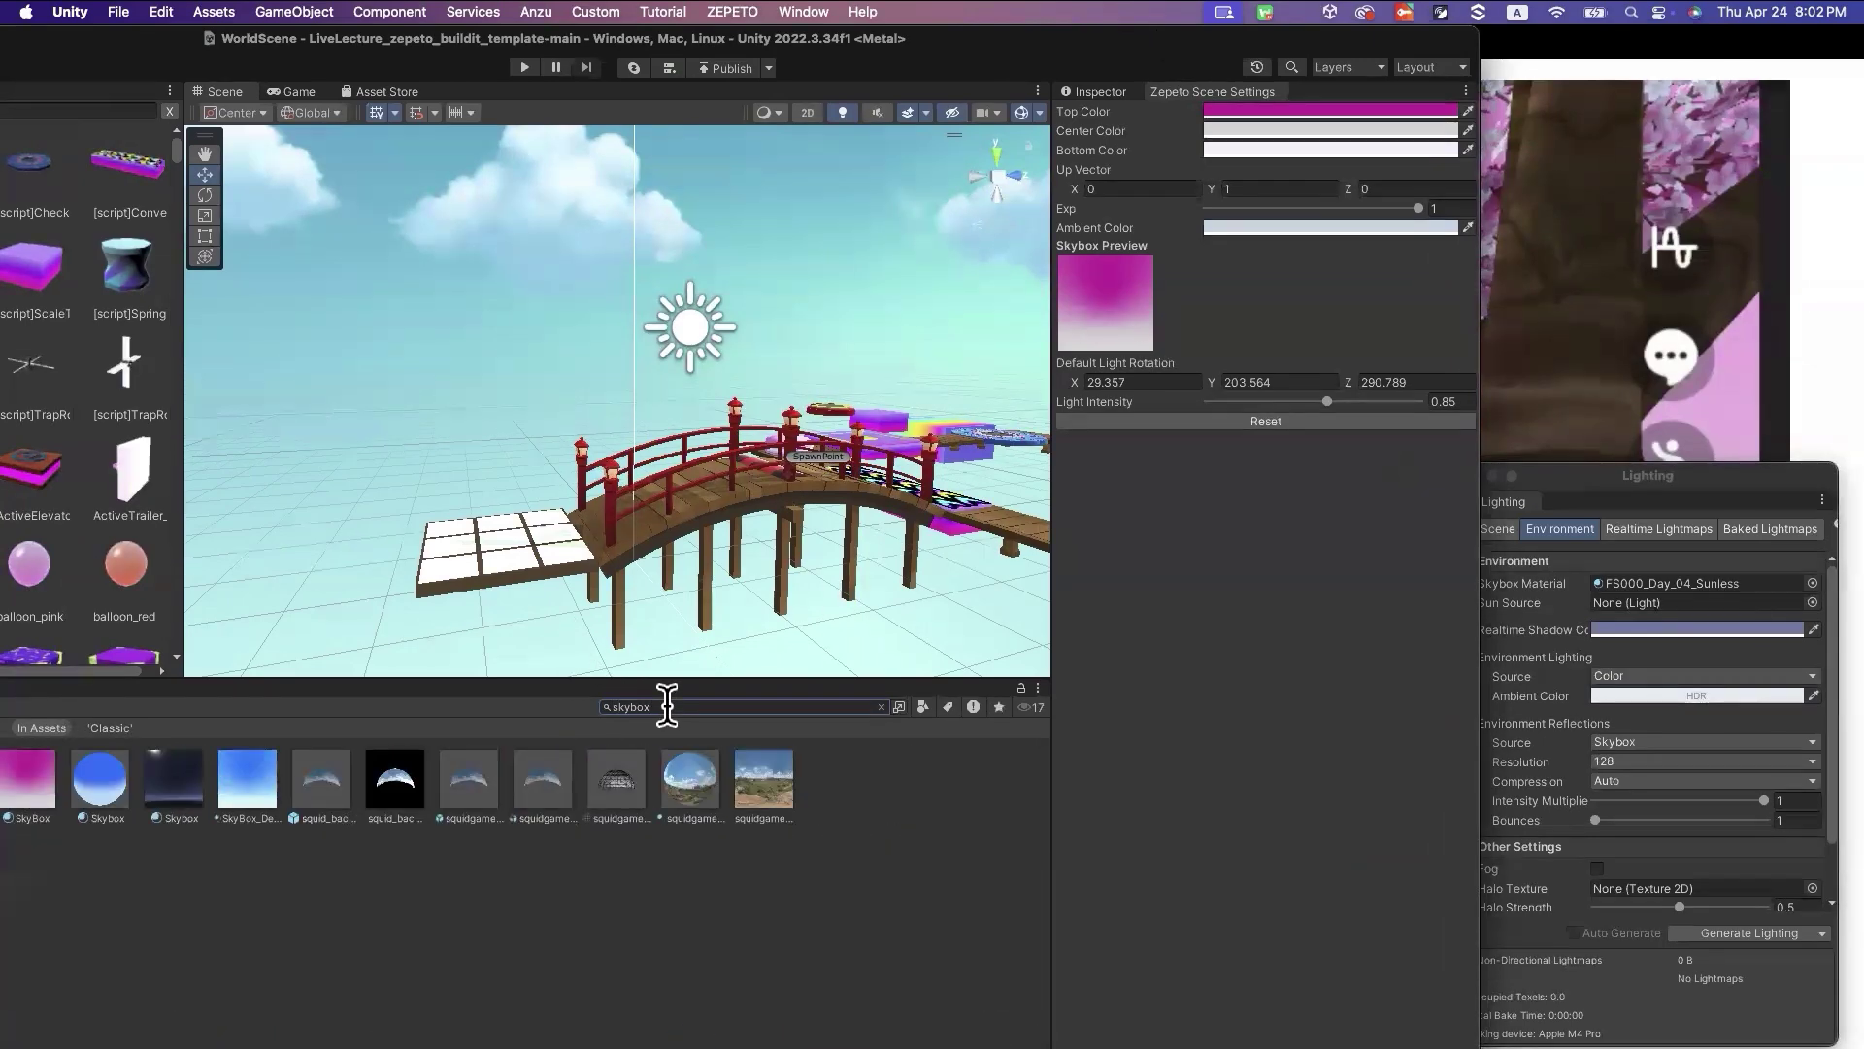
pyautogui.moveTo(100, 777); pyautogui.dragTo(1657, 574)
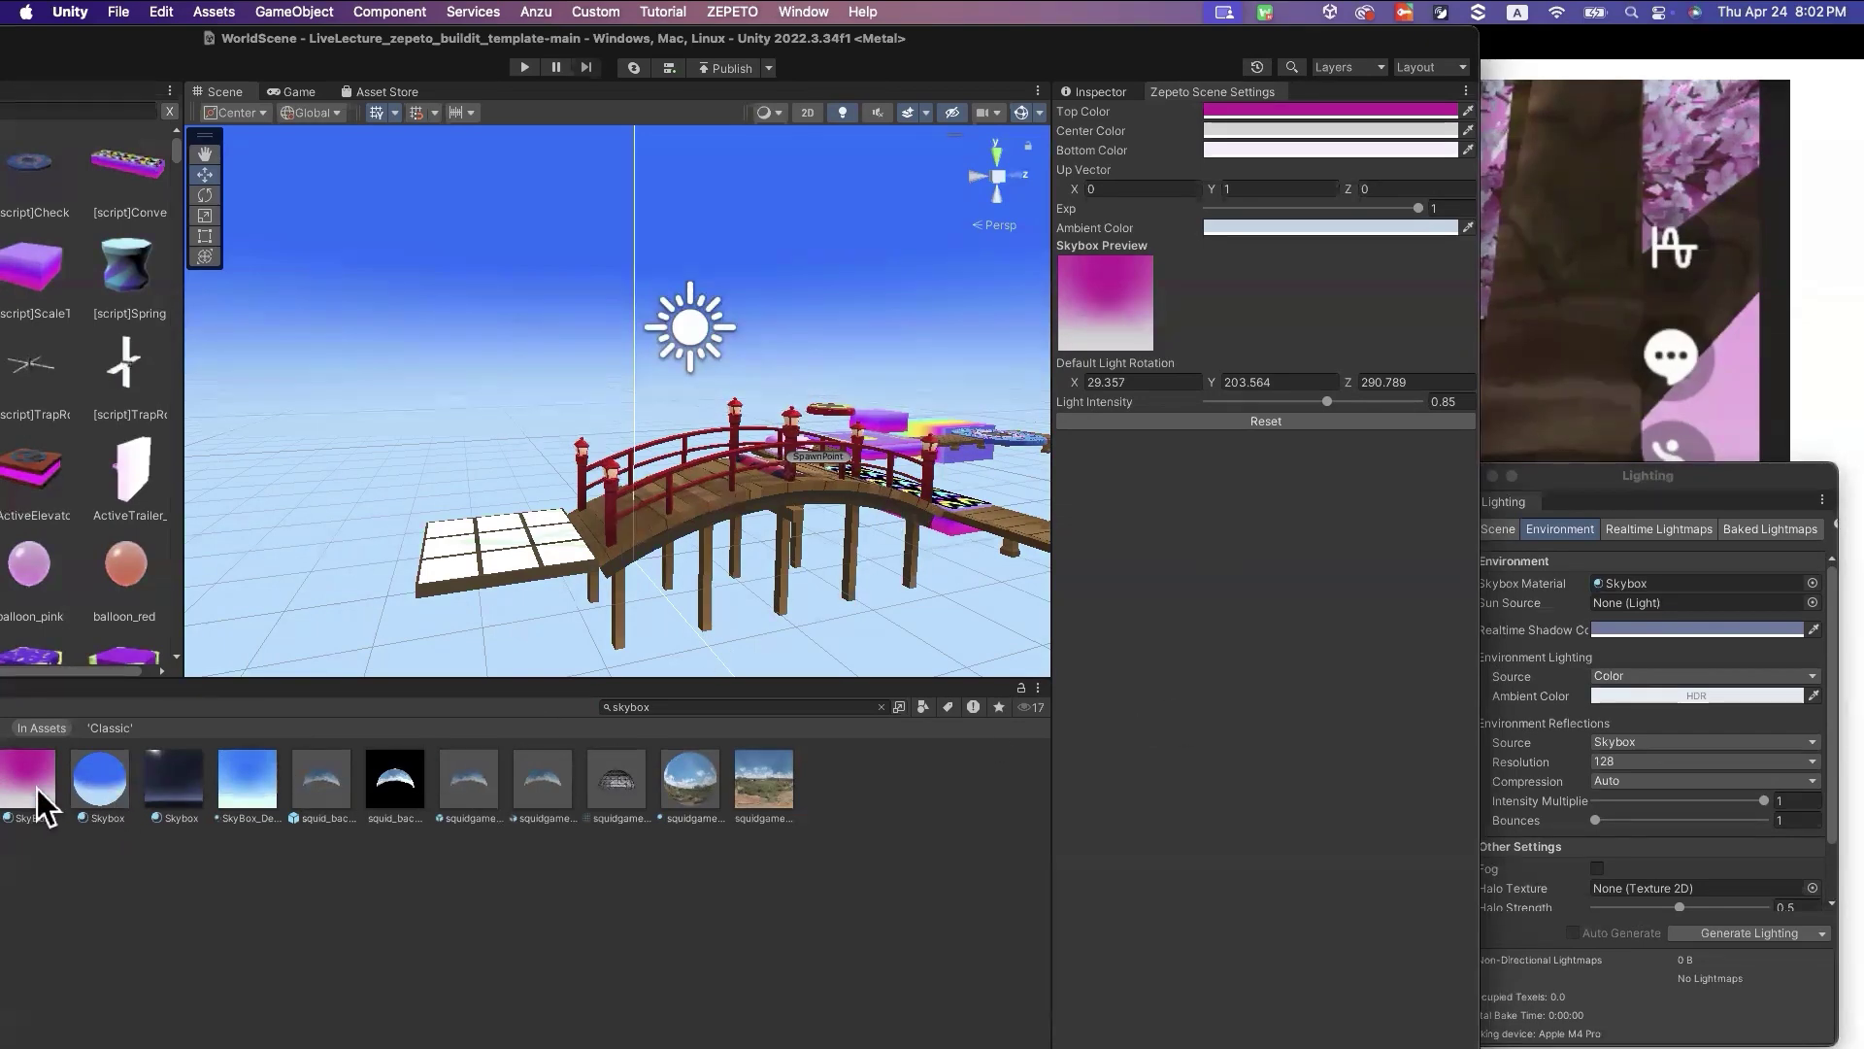
pyautogui.moveTo(1596, 588); pyautogui.dragTo(1602, 584)
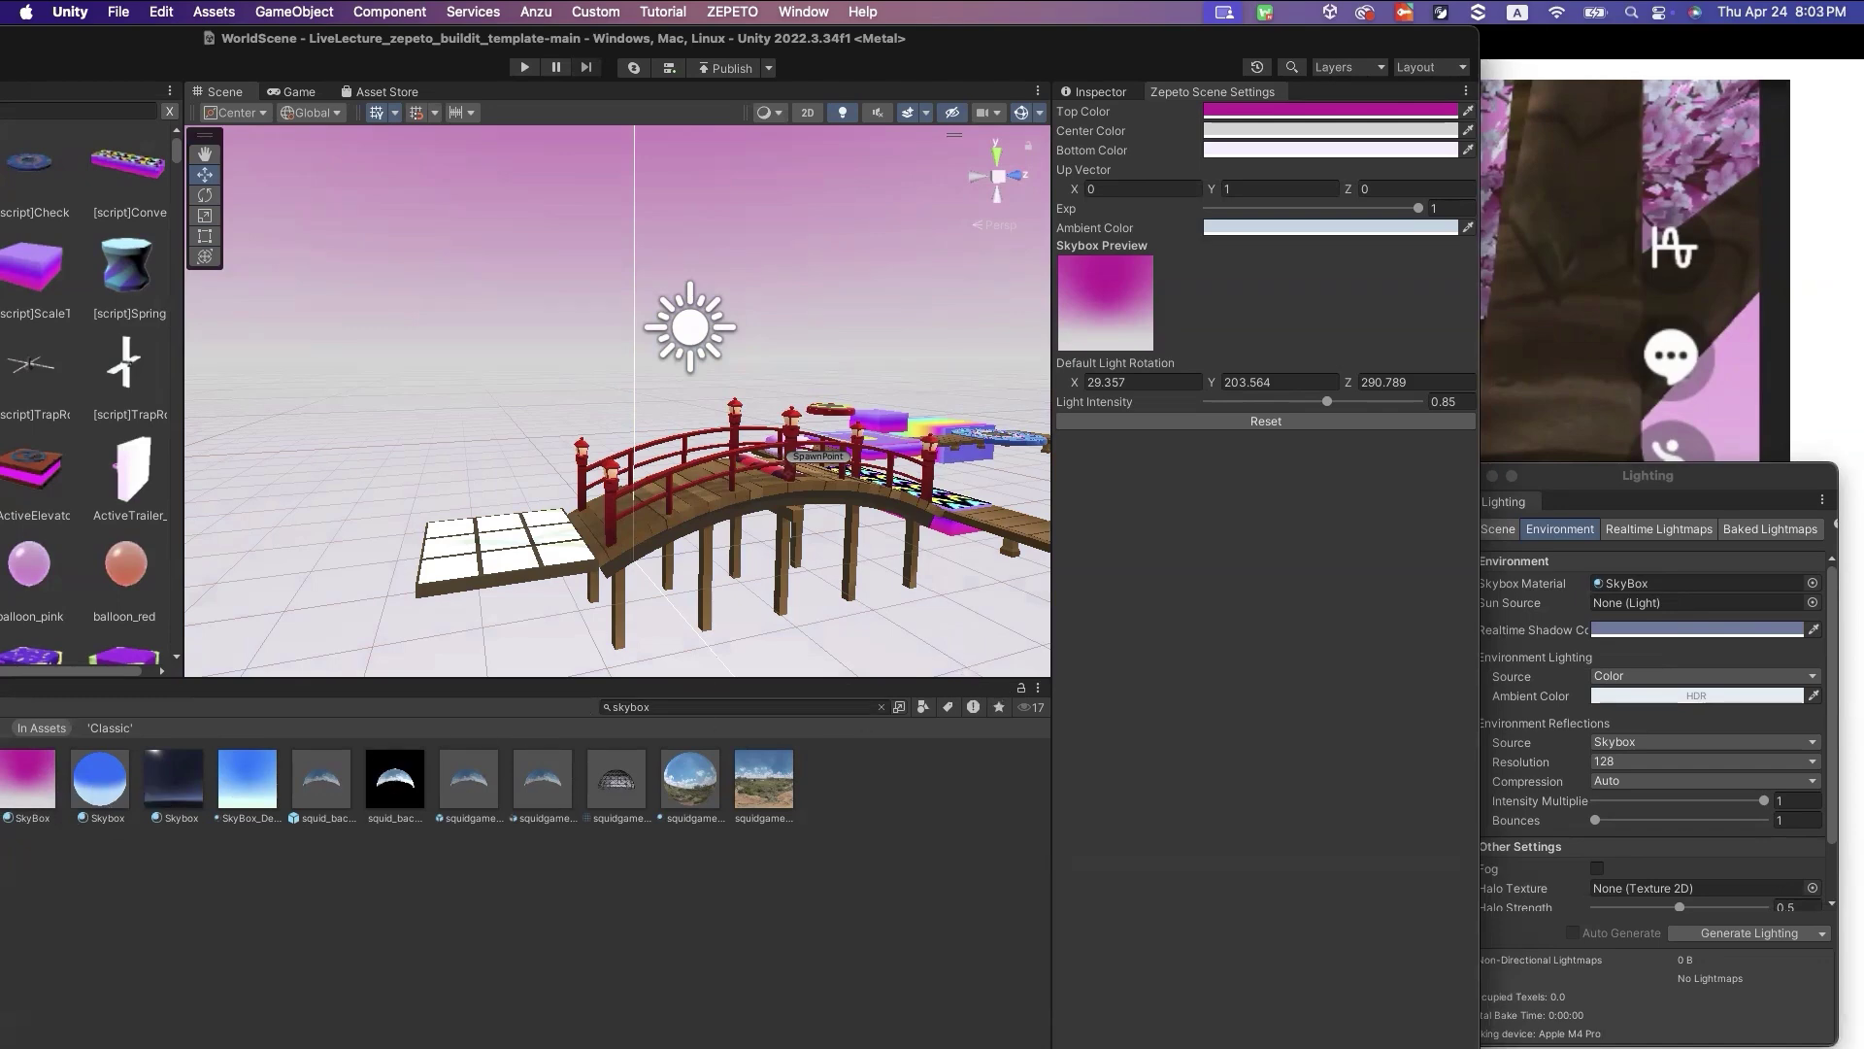
# Restore the editor window to full size and apply a pale blue cloudy skybox from the Classic cubemaps folder to the scene
pyautogui.doubleClick(1080, 41)
pyautogui.scroll(-3, 165, 922)
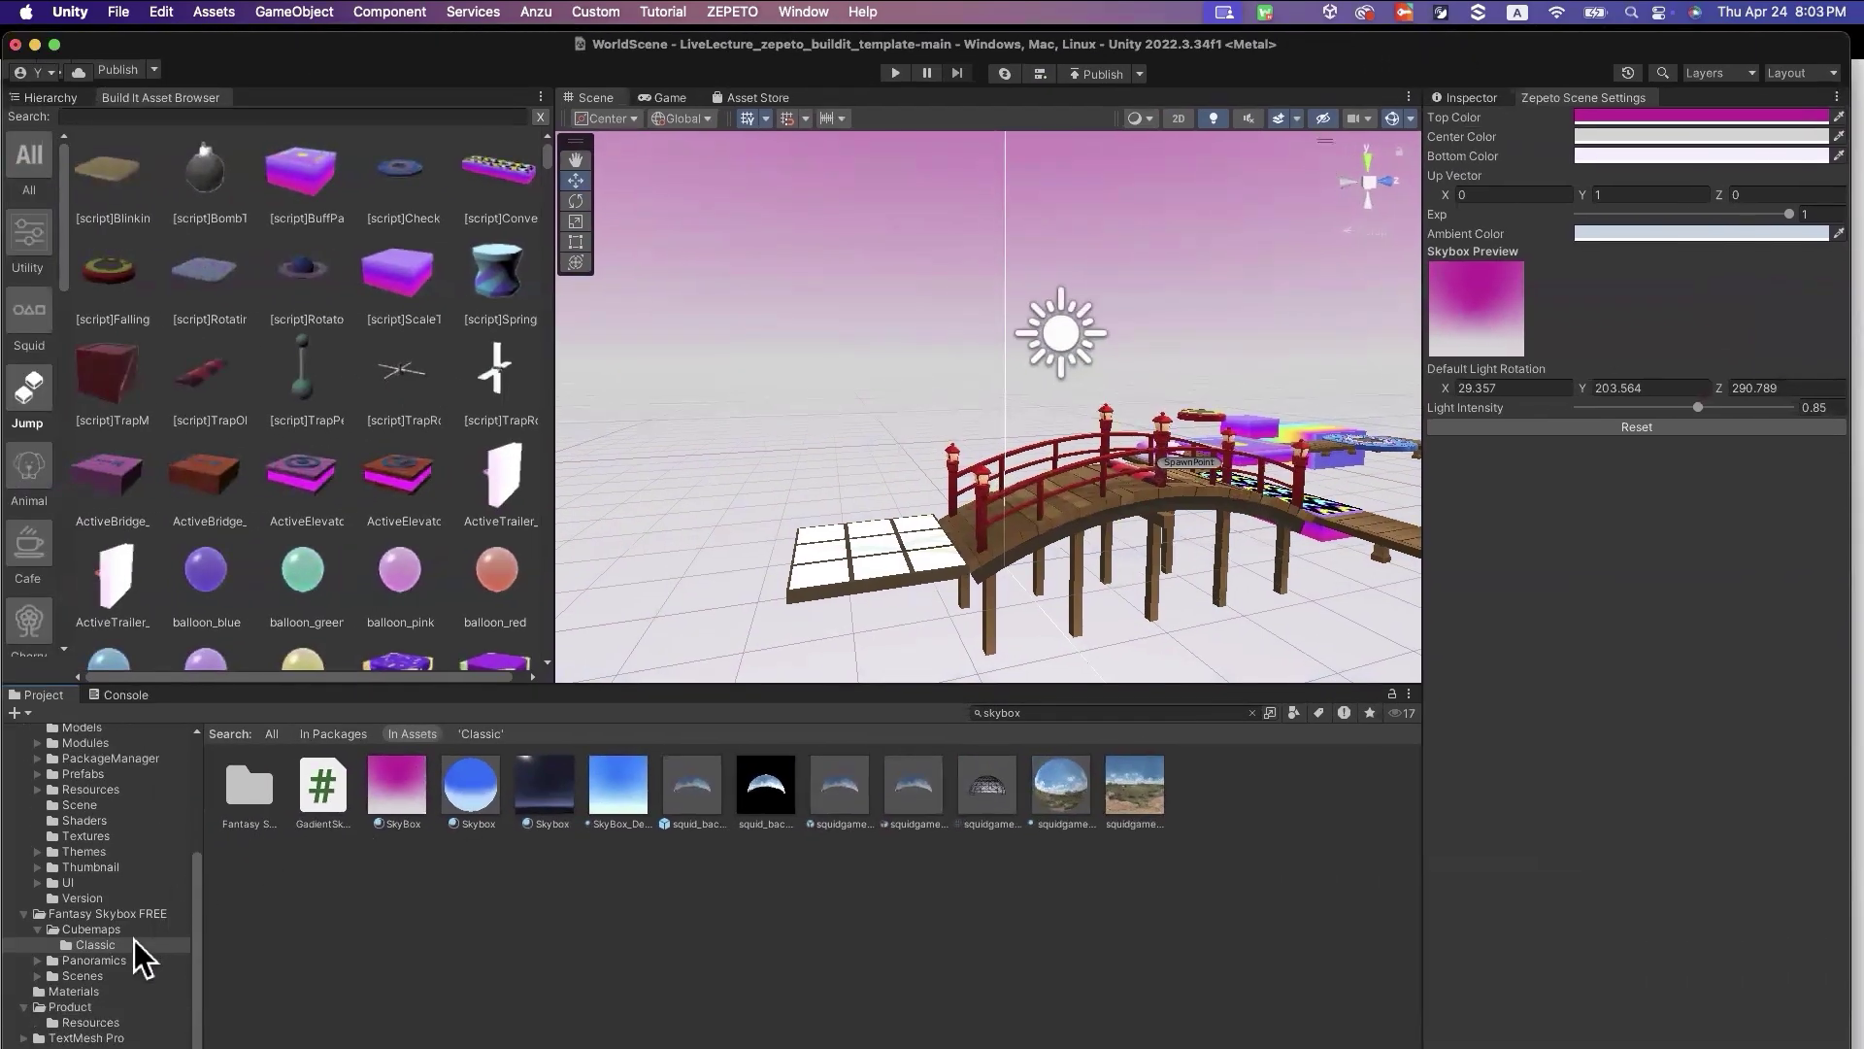
pyautogui.click(92, 960)
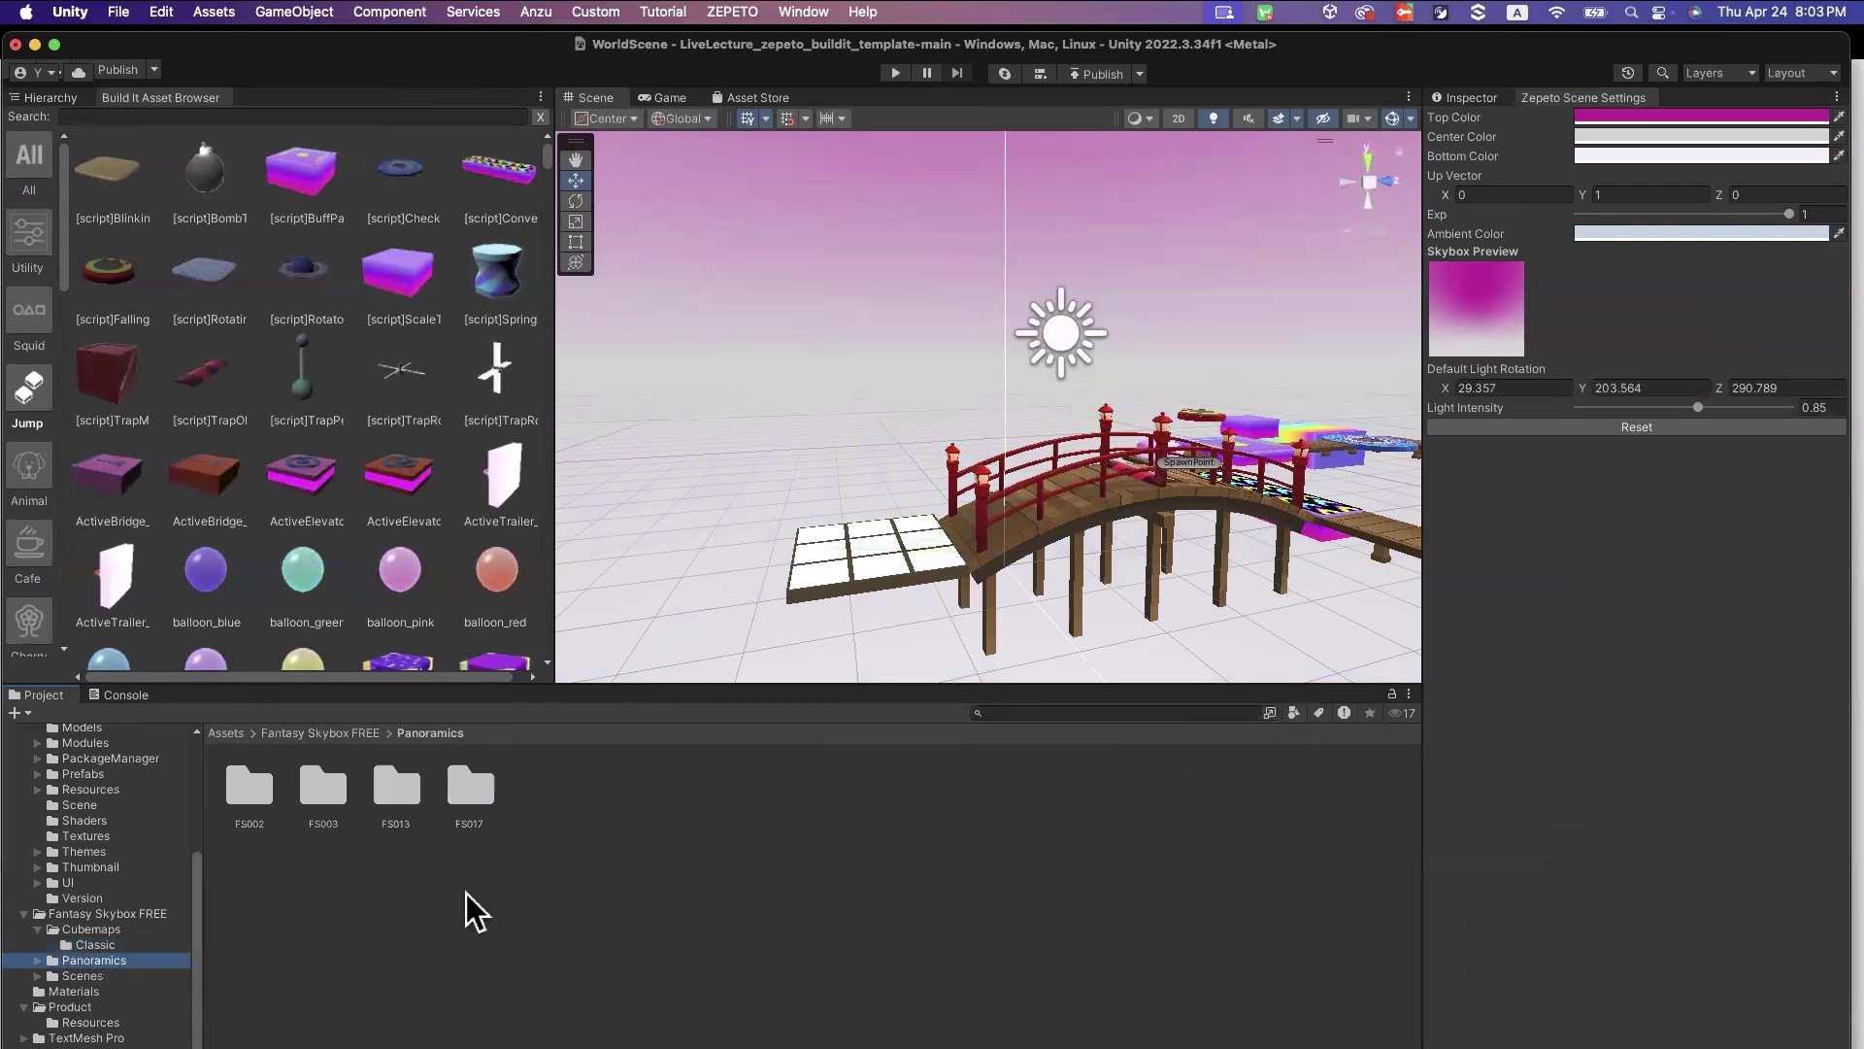
pyautogui.click(97, 945)
pyautogui.moveTo(631, 781); pyautogui.dragTo(804, 438)
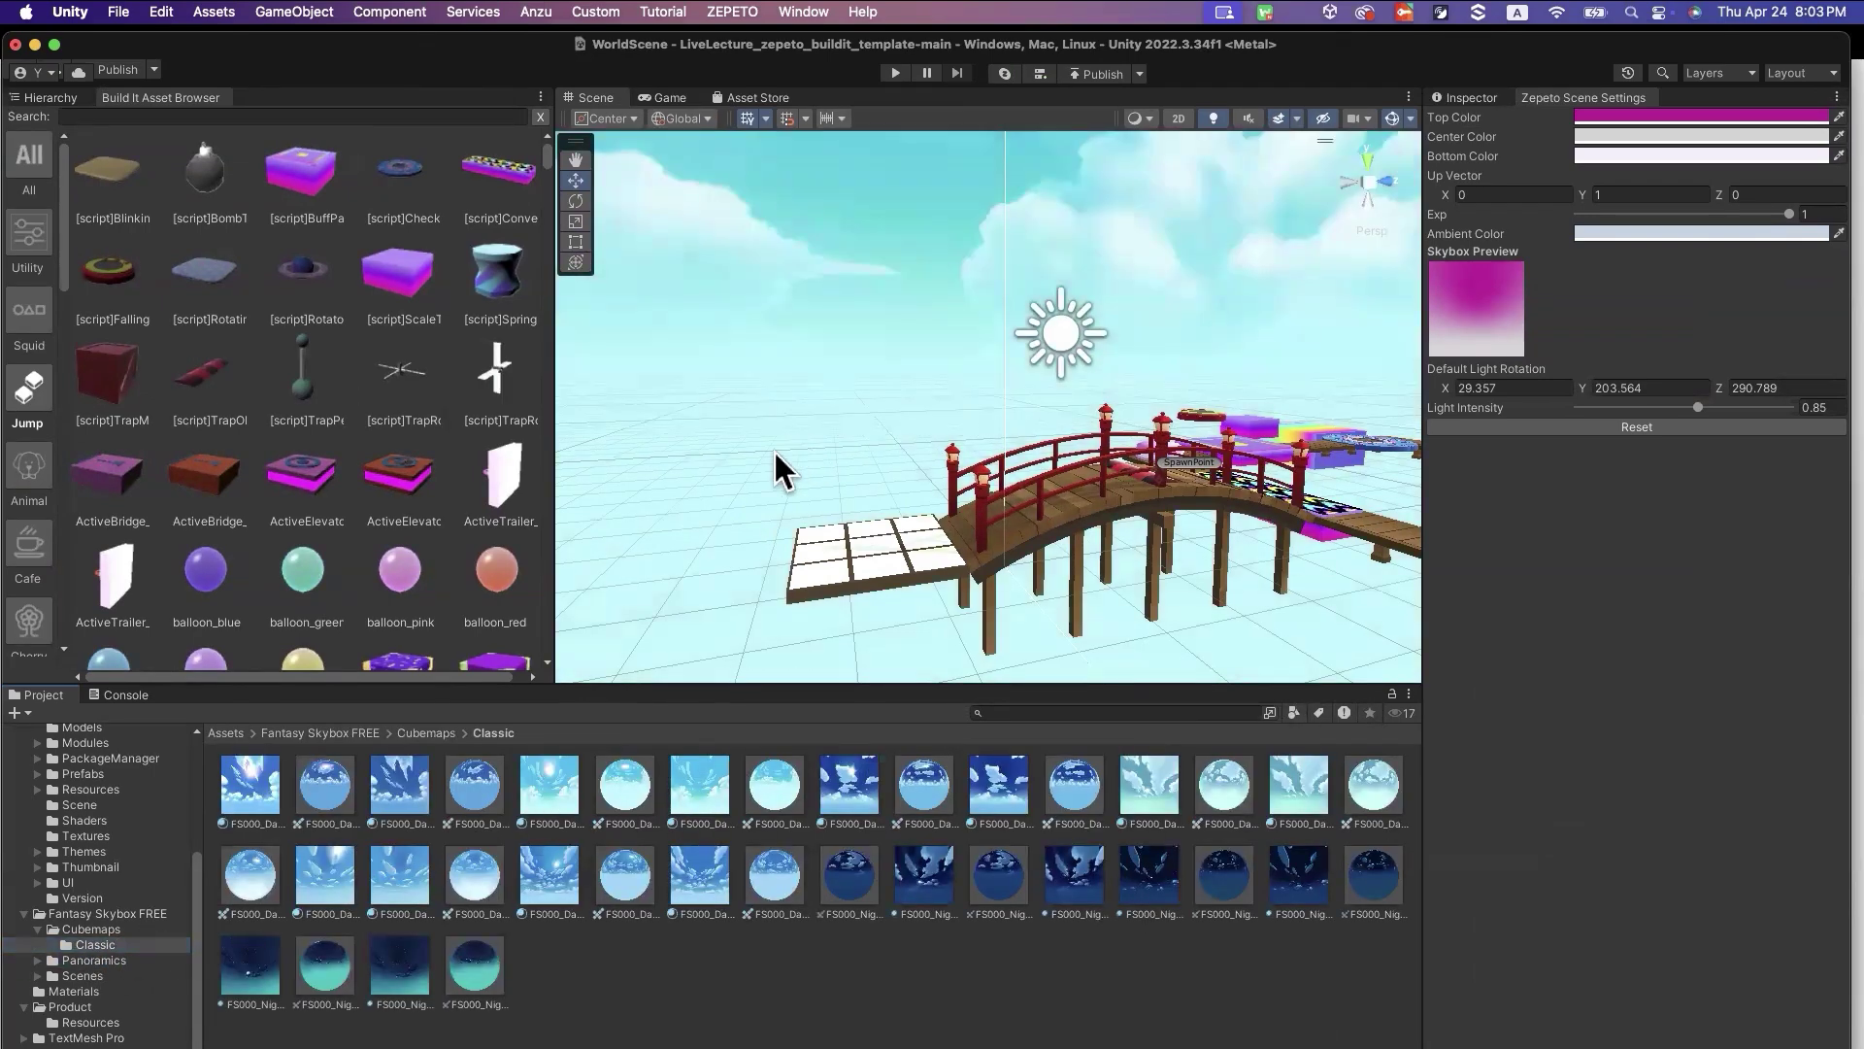
# Delete the small purple cube and the round red-and-yellow platform floating behind the wooden walkway
pyautogui.keyDown('alt'); pyautogui.moveTo(862, 357); pyautogui.dragTo(708, 544); pyautogui.keyUp('alt')
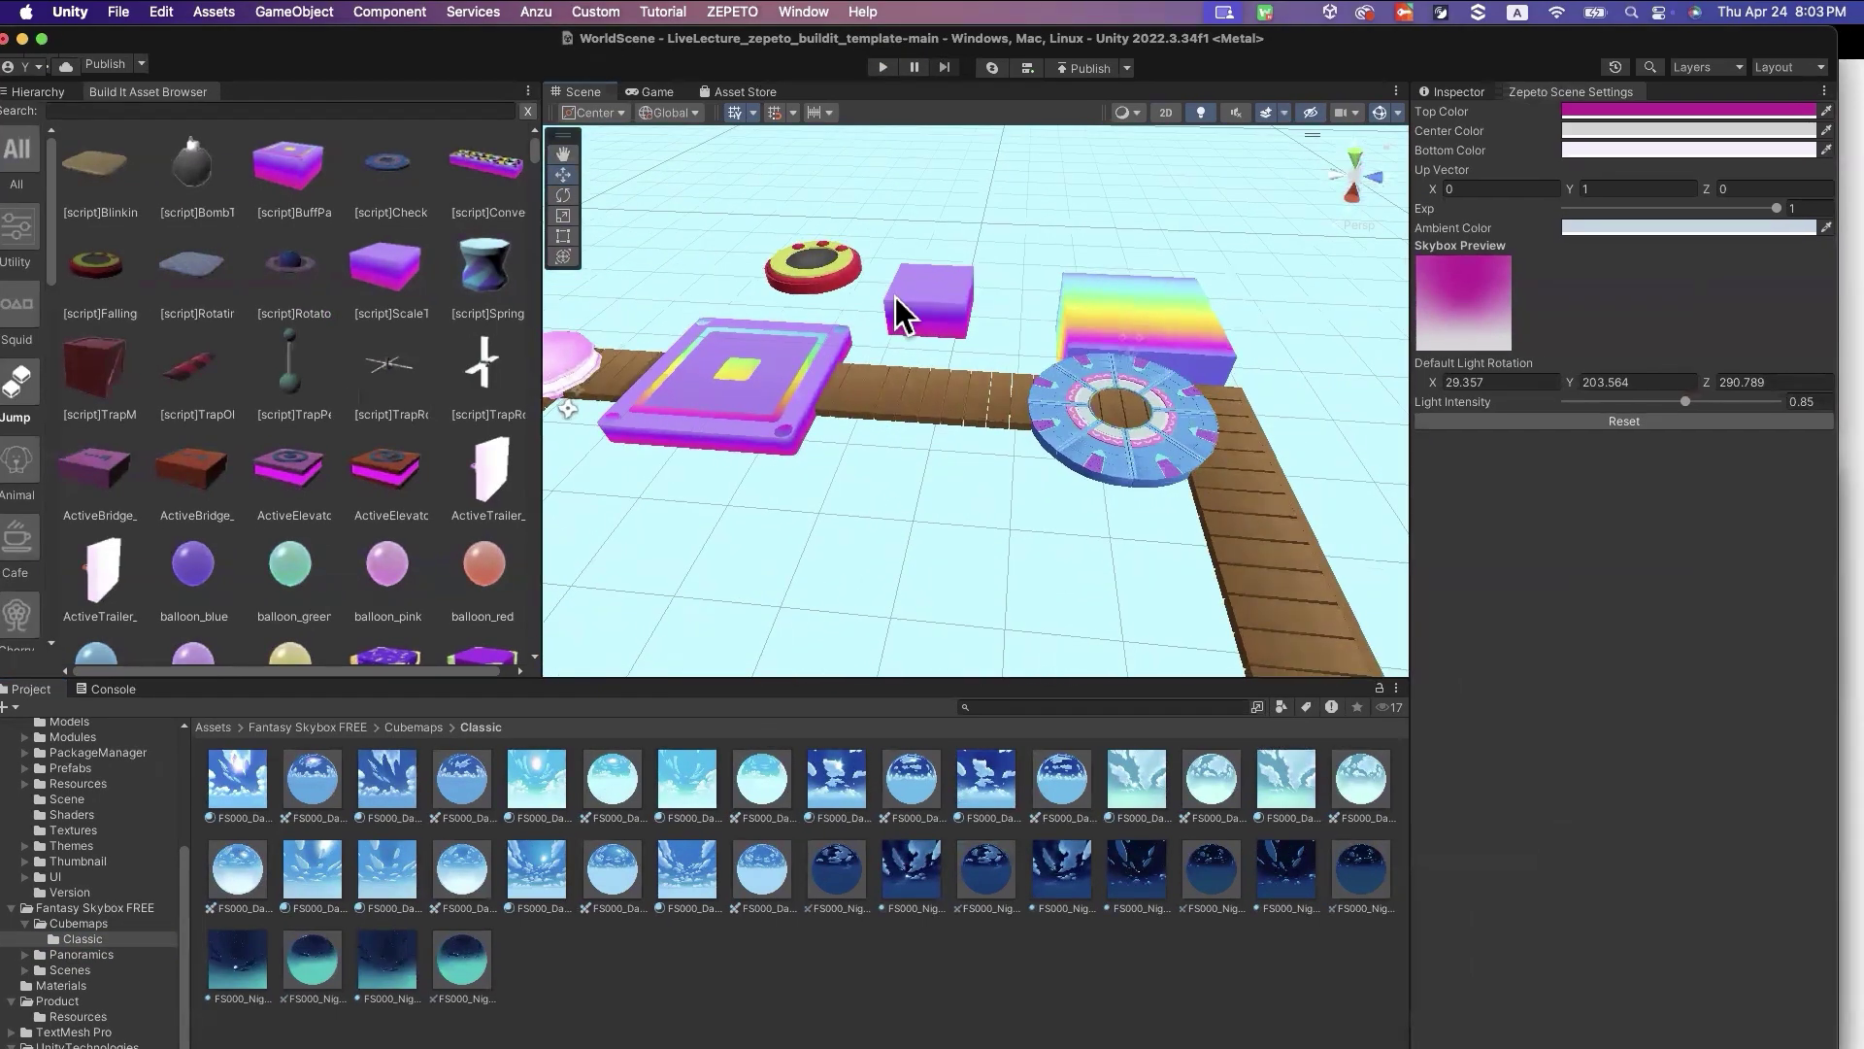
pyautogui.press('super+BackSpace')
pyautogui.click(820, 258)
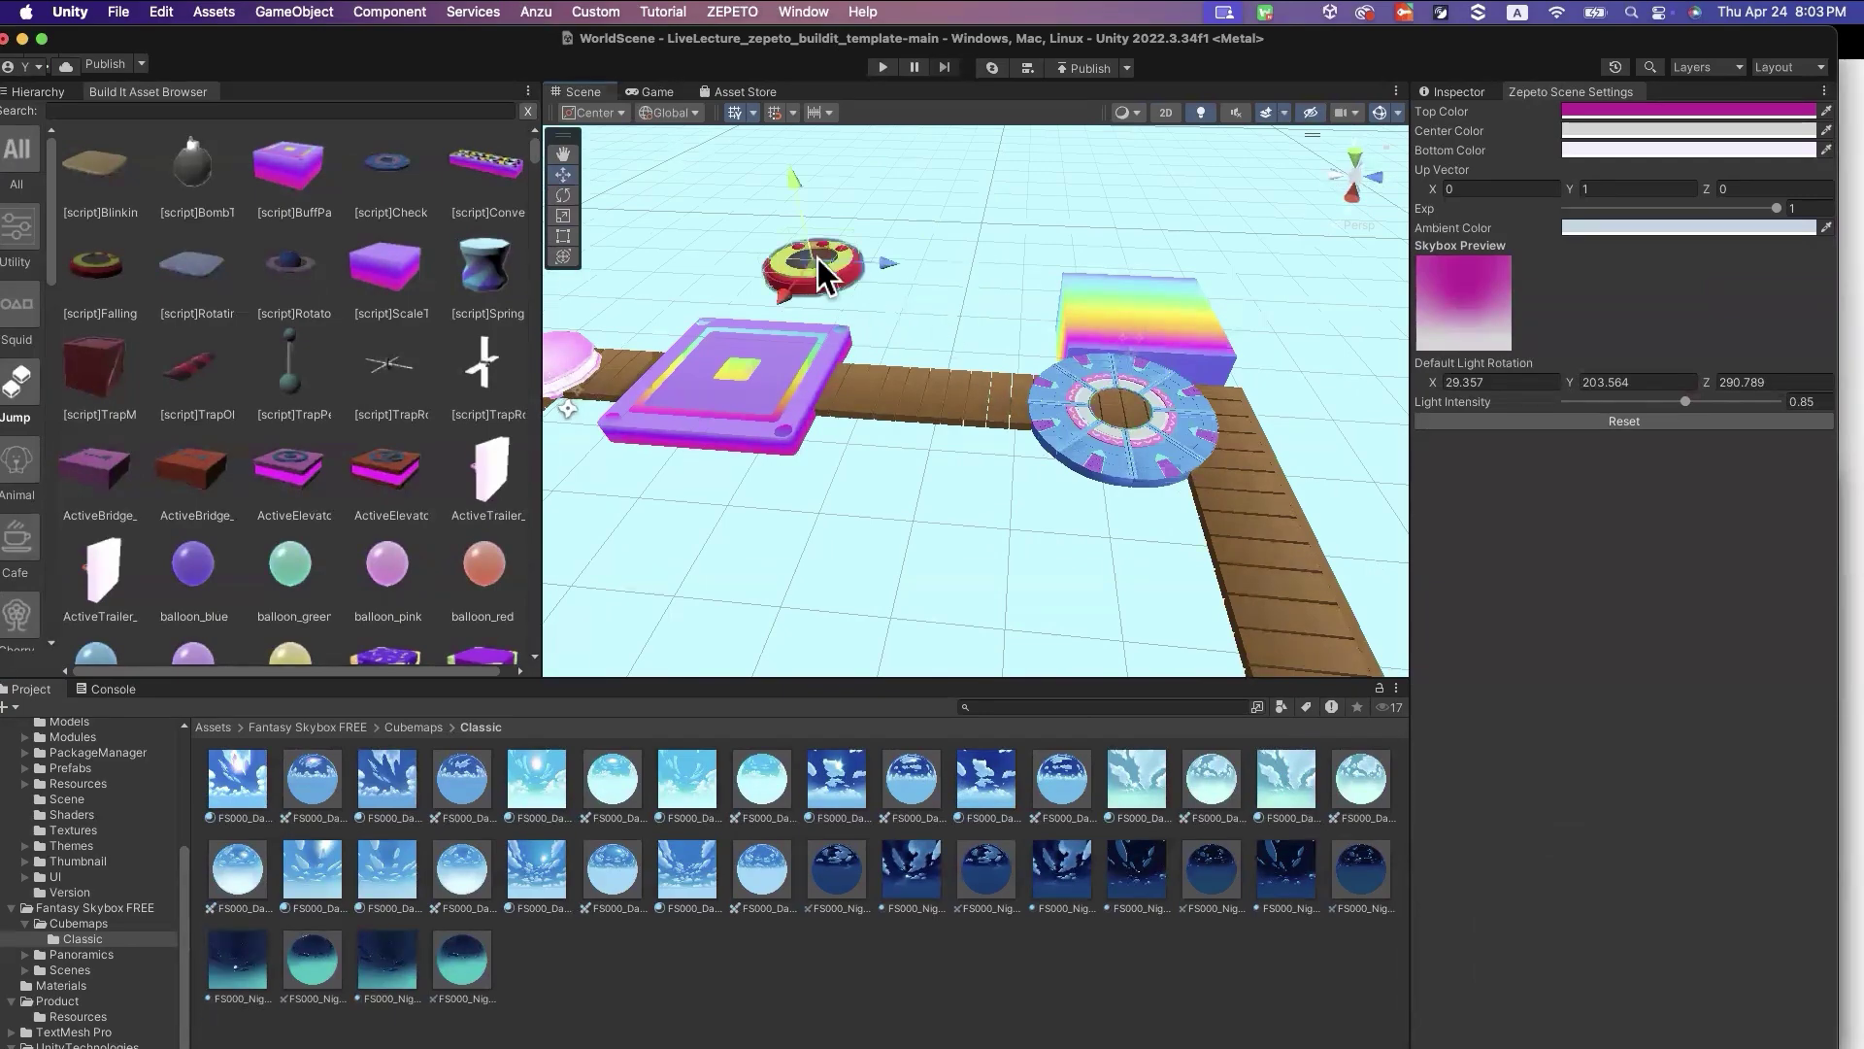
pyautogui.press('super+BackSpace')
# Move the blue round checkpoint platform onto the wooden walkway between the purple square panel and the rainbow block
pyautogui.click(1110, 461)
pyautogui.keyDown('alt'); pyautogui.moveTo(1110, 461); pyautogui.dragTo(1161, 464); pyautogui.keyUp('alt')
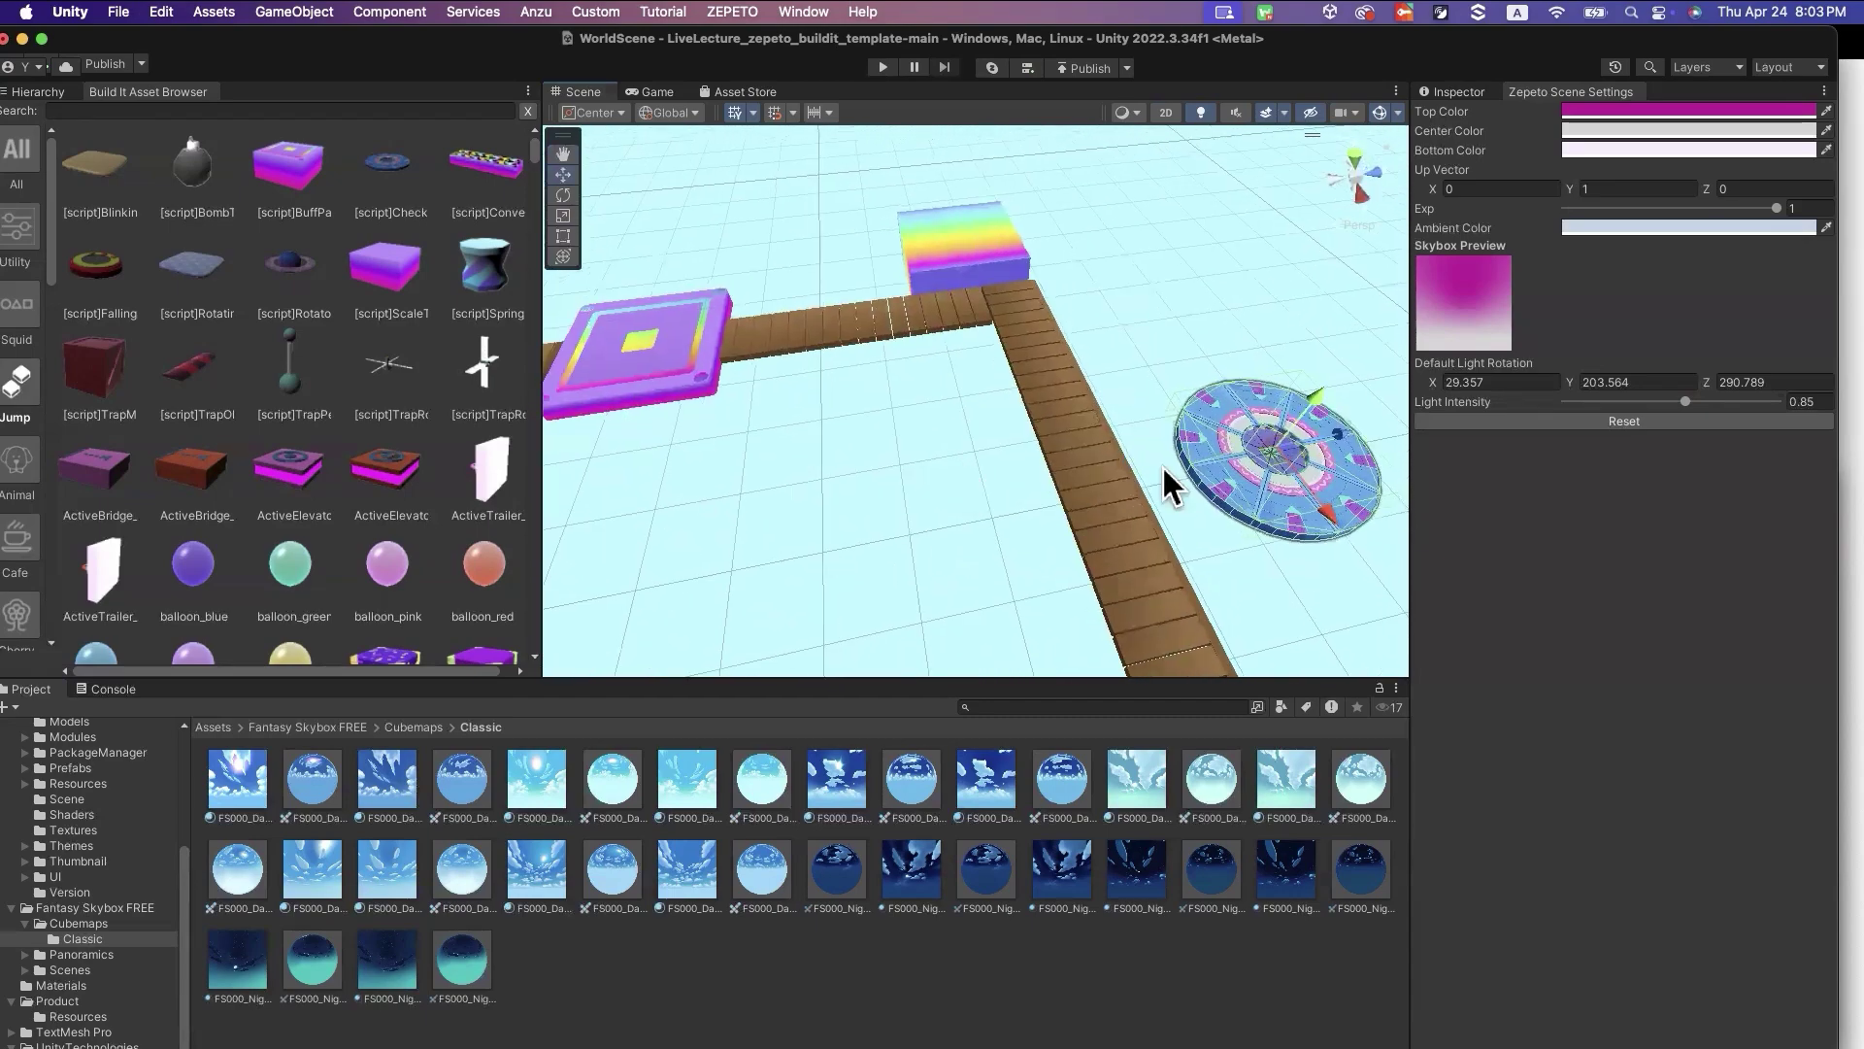
pyautogui.moveTo(1281, 462); pyautogui.dragTo(1053, 346)
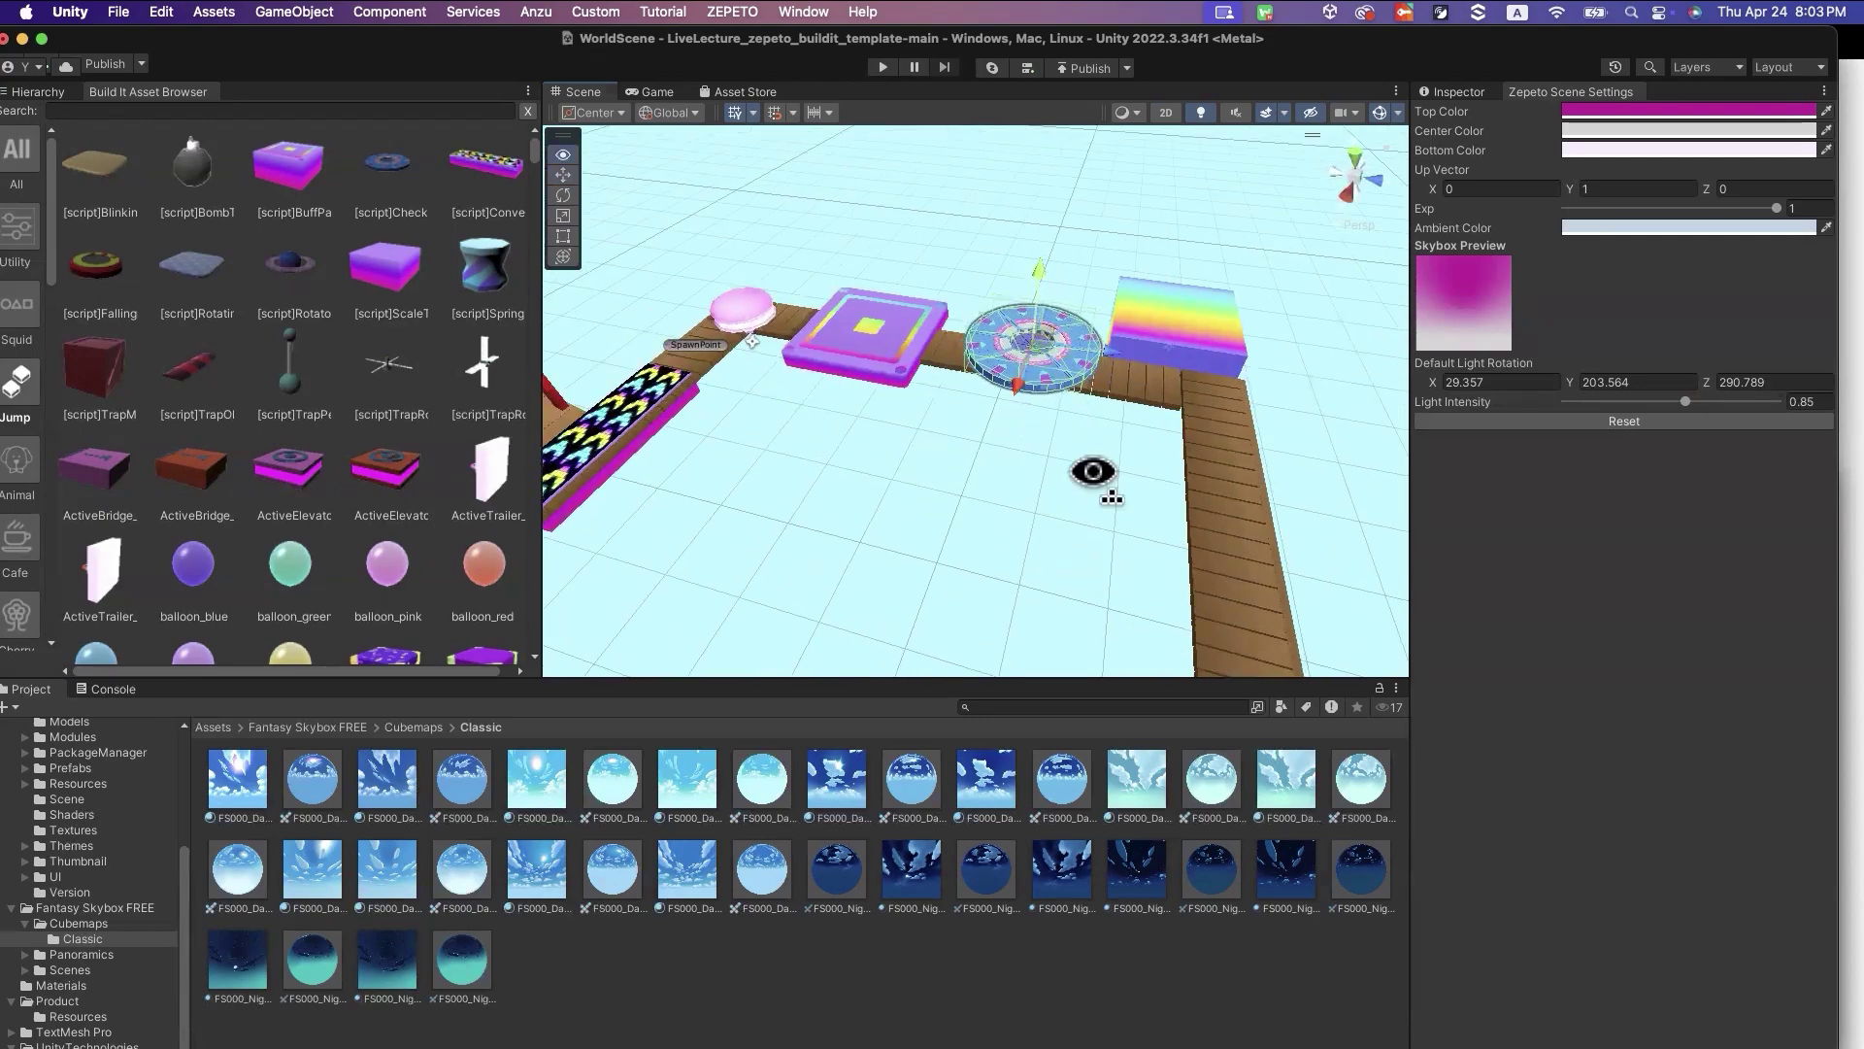
# Duplicate the round checkpoint platform and place the copy on the walkway section past the corner
pyautogui.keyDown('alt'); pyautogui.moveTo(1094, 472); pyautogui.dragTo(1124, 532); pyautogui.keyUp('alt')
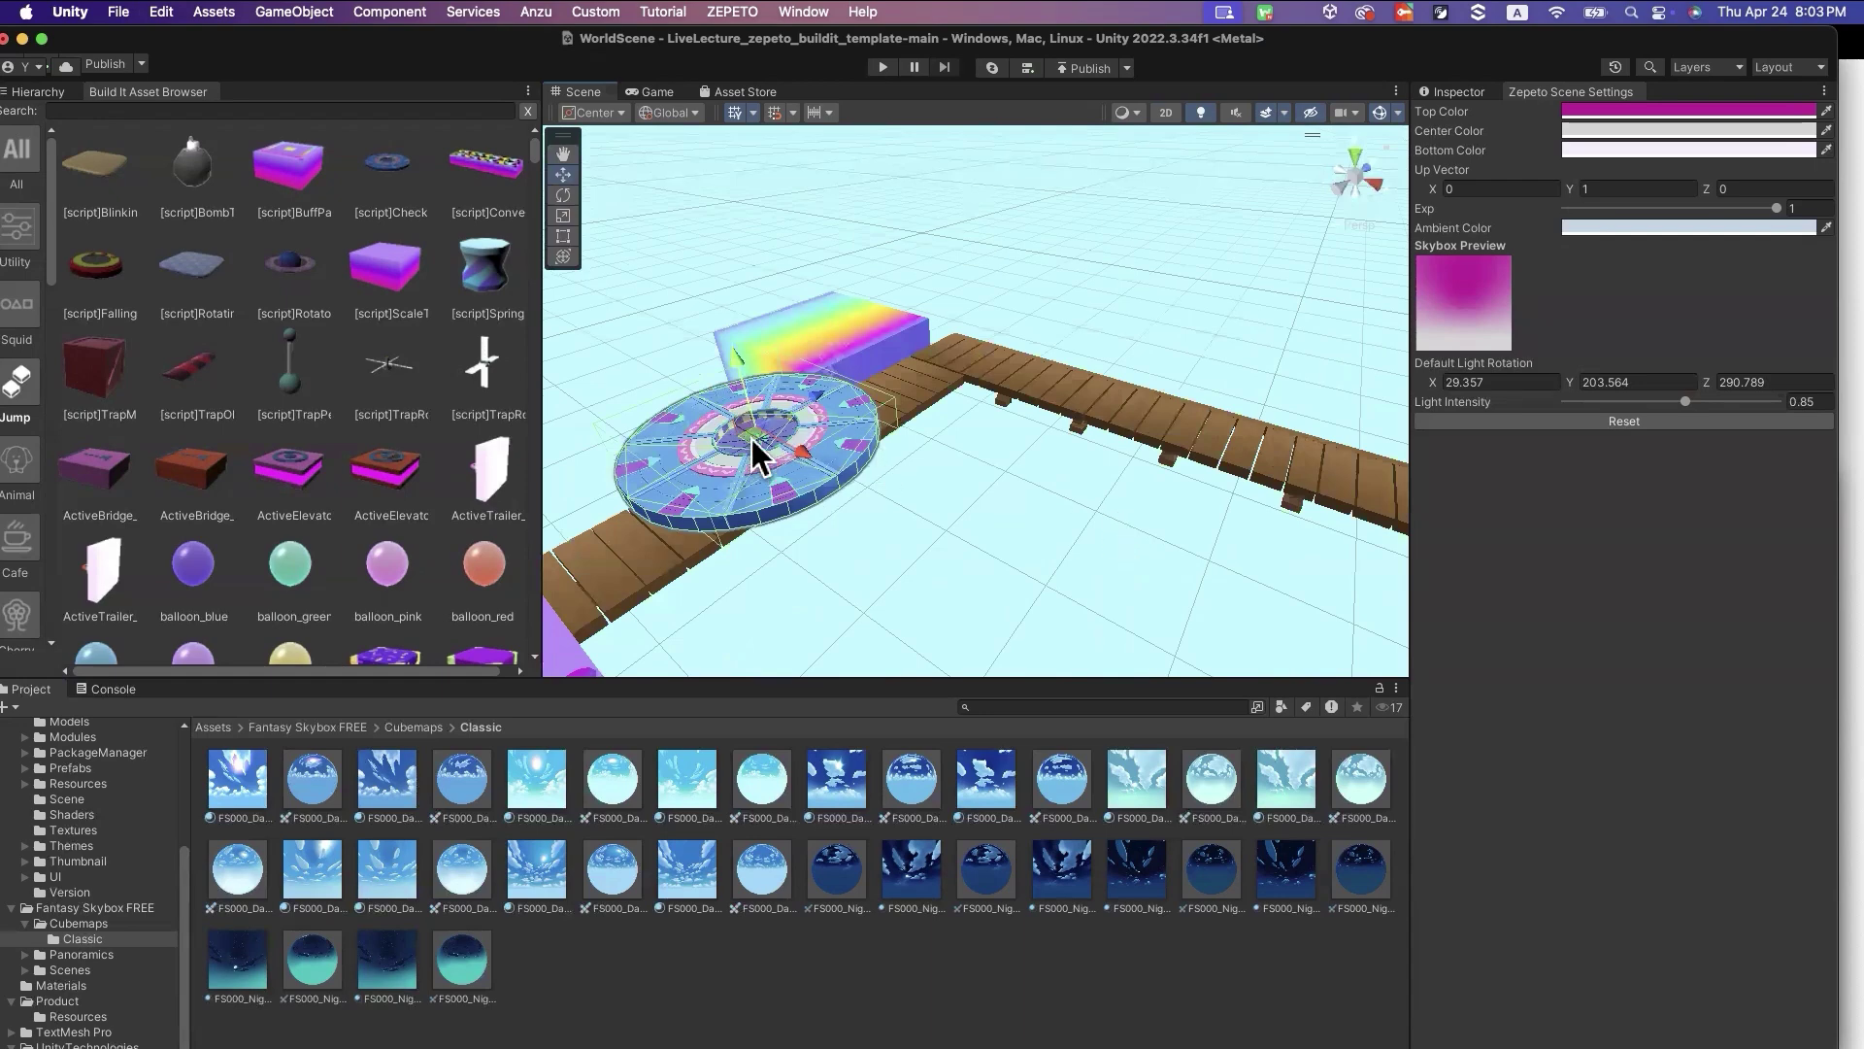
pyautogui.press('super+d')
pyautogui.moveTo(749, 441); pyautogui.dragTo(1244, 397)
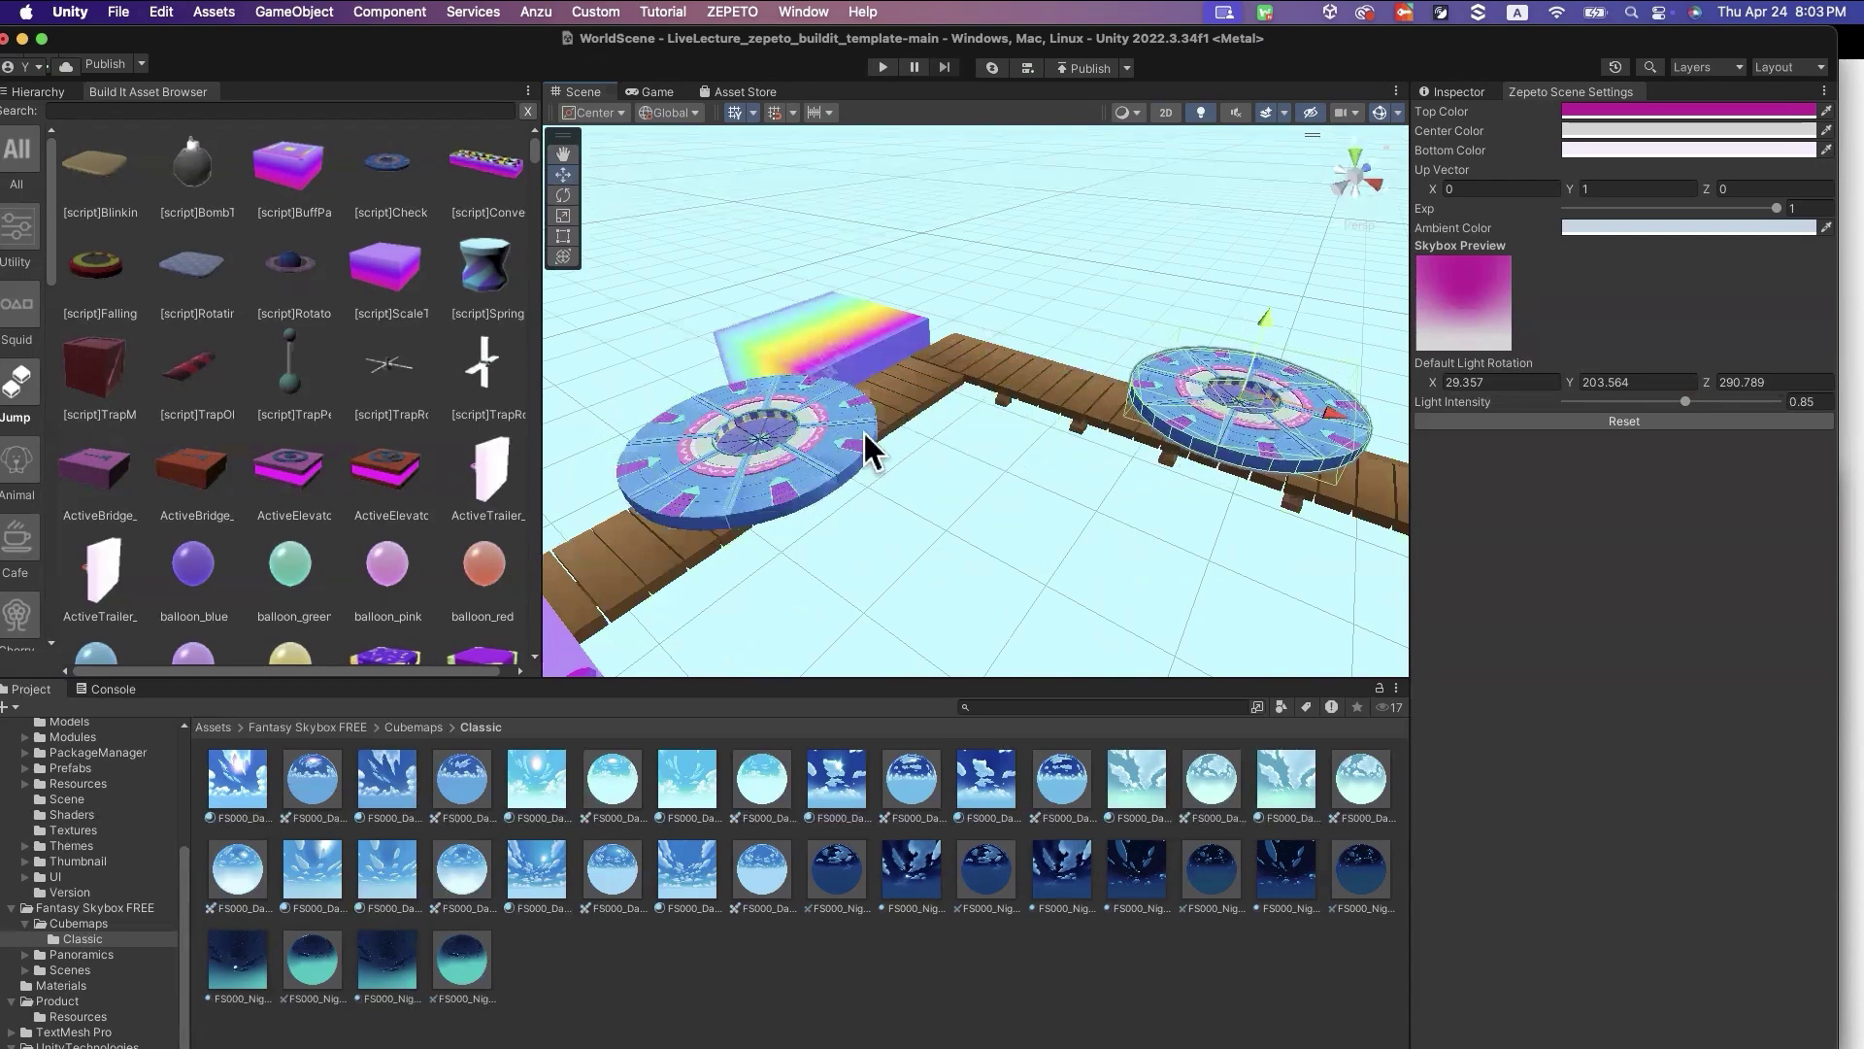
# Examine the original checkpoint platform's hierarchy and its checkpointPlatformManager script settings, comparing it with the copy in the scene
pyautogui.click(796, 431)
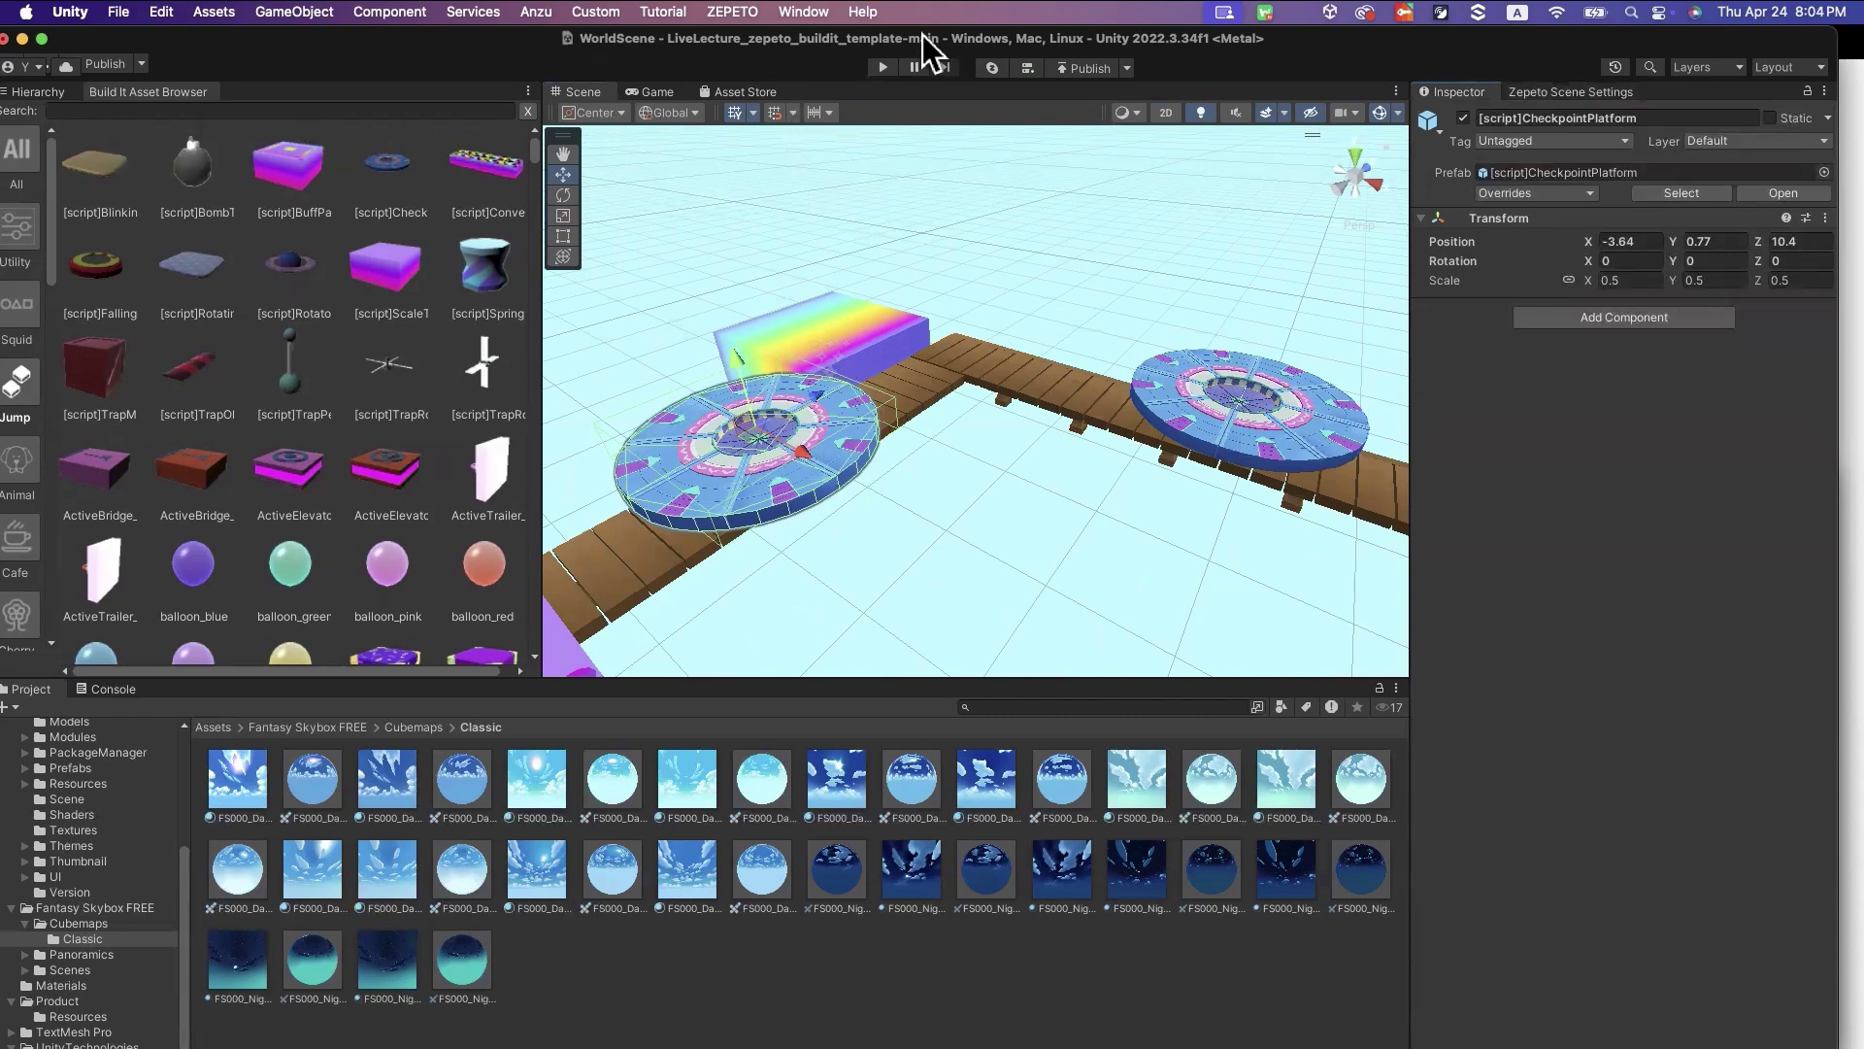
pyautogui.click(54, 93)
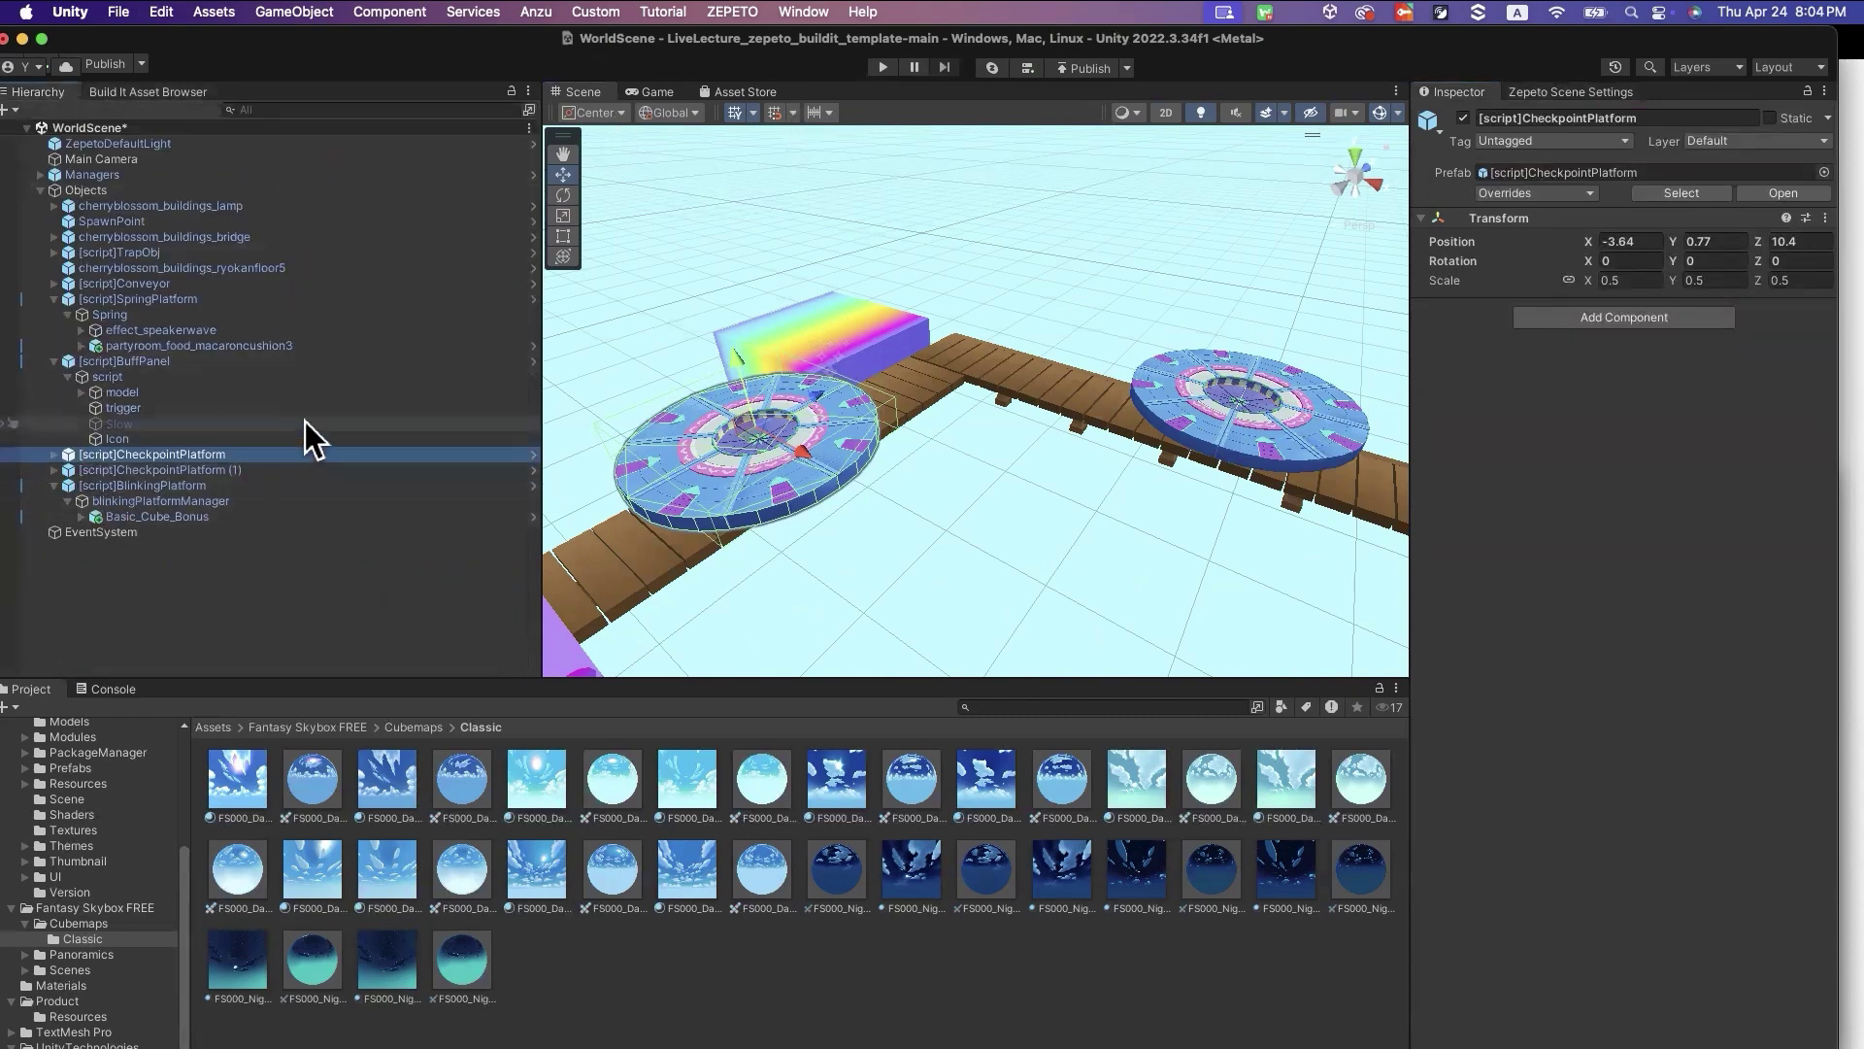
pyautogui.click(780, 462)
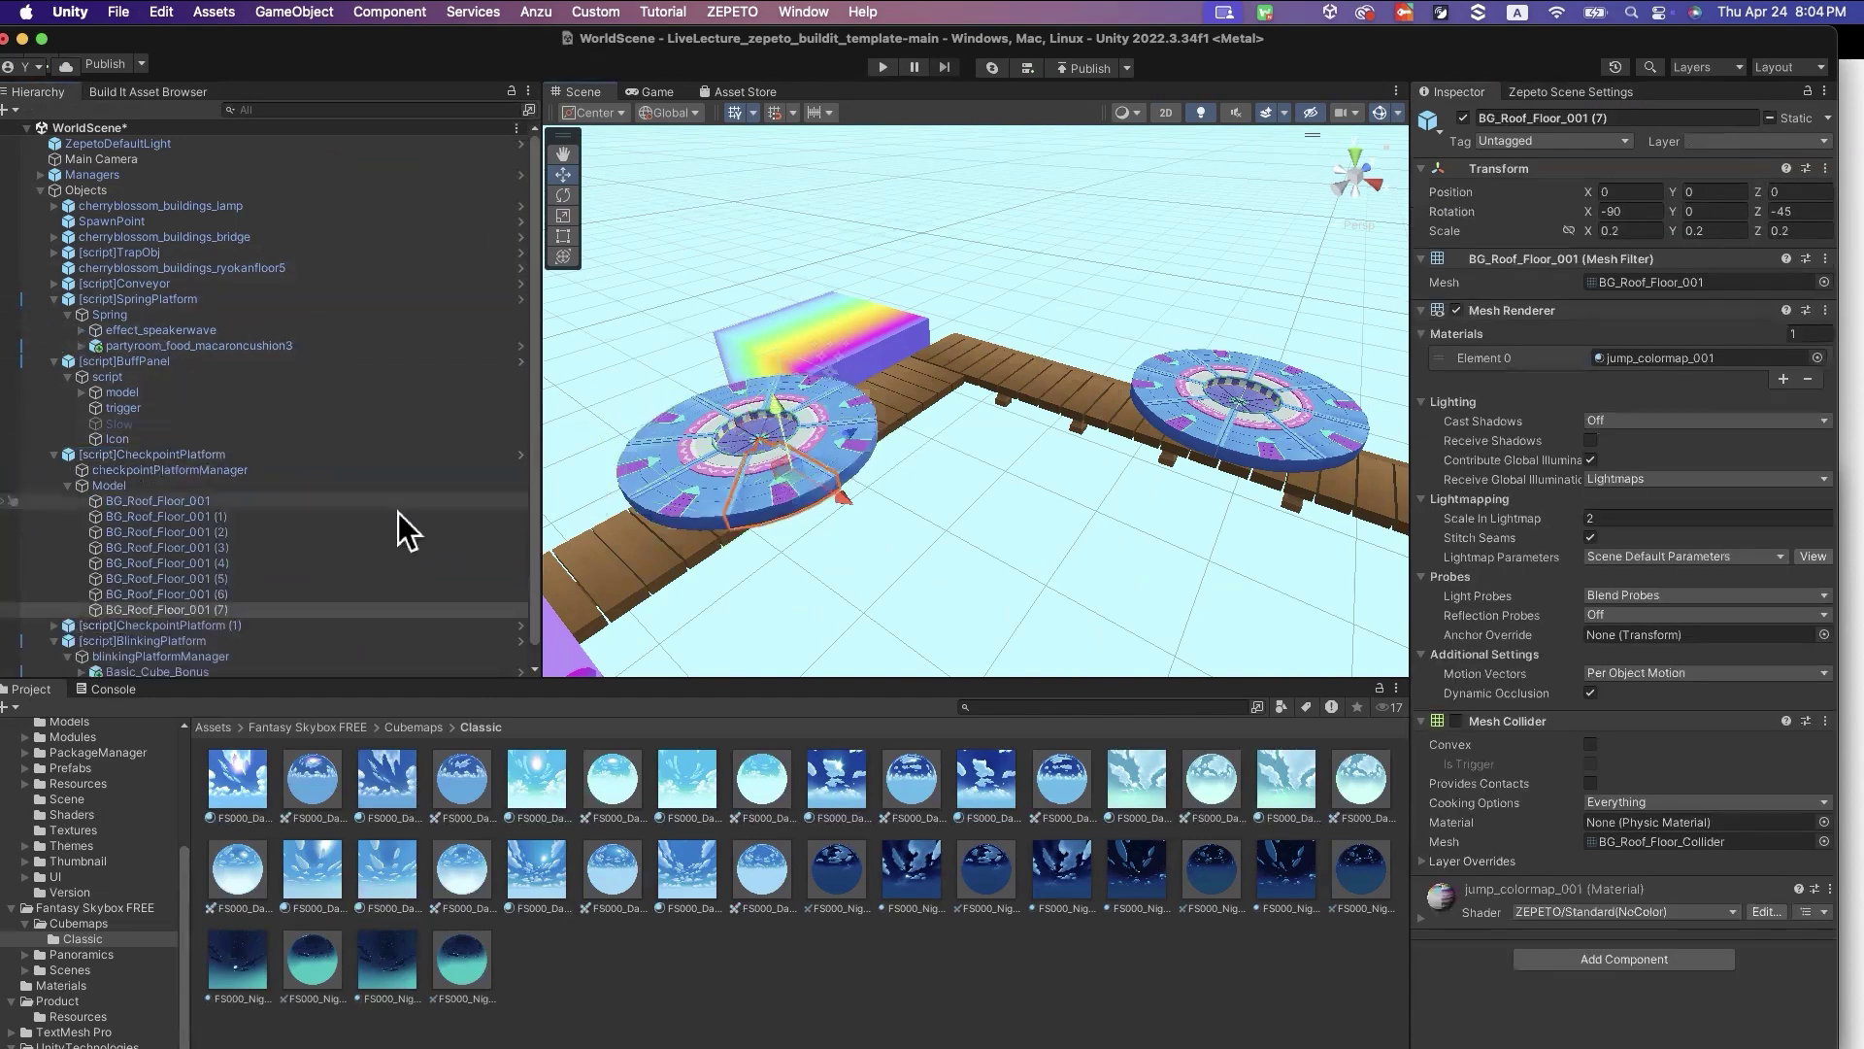
pyautogui.click(153, 456)
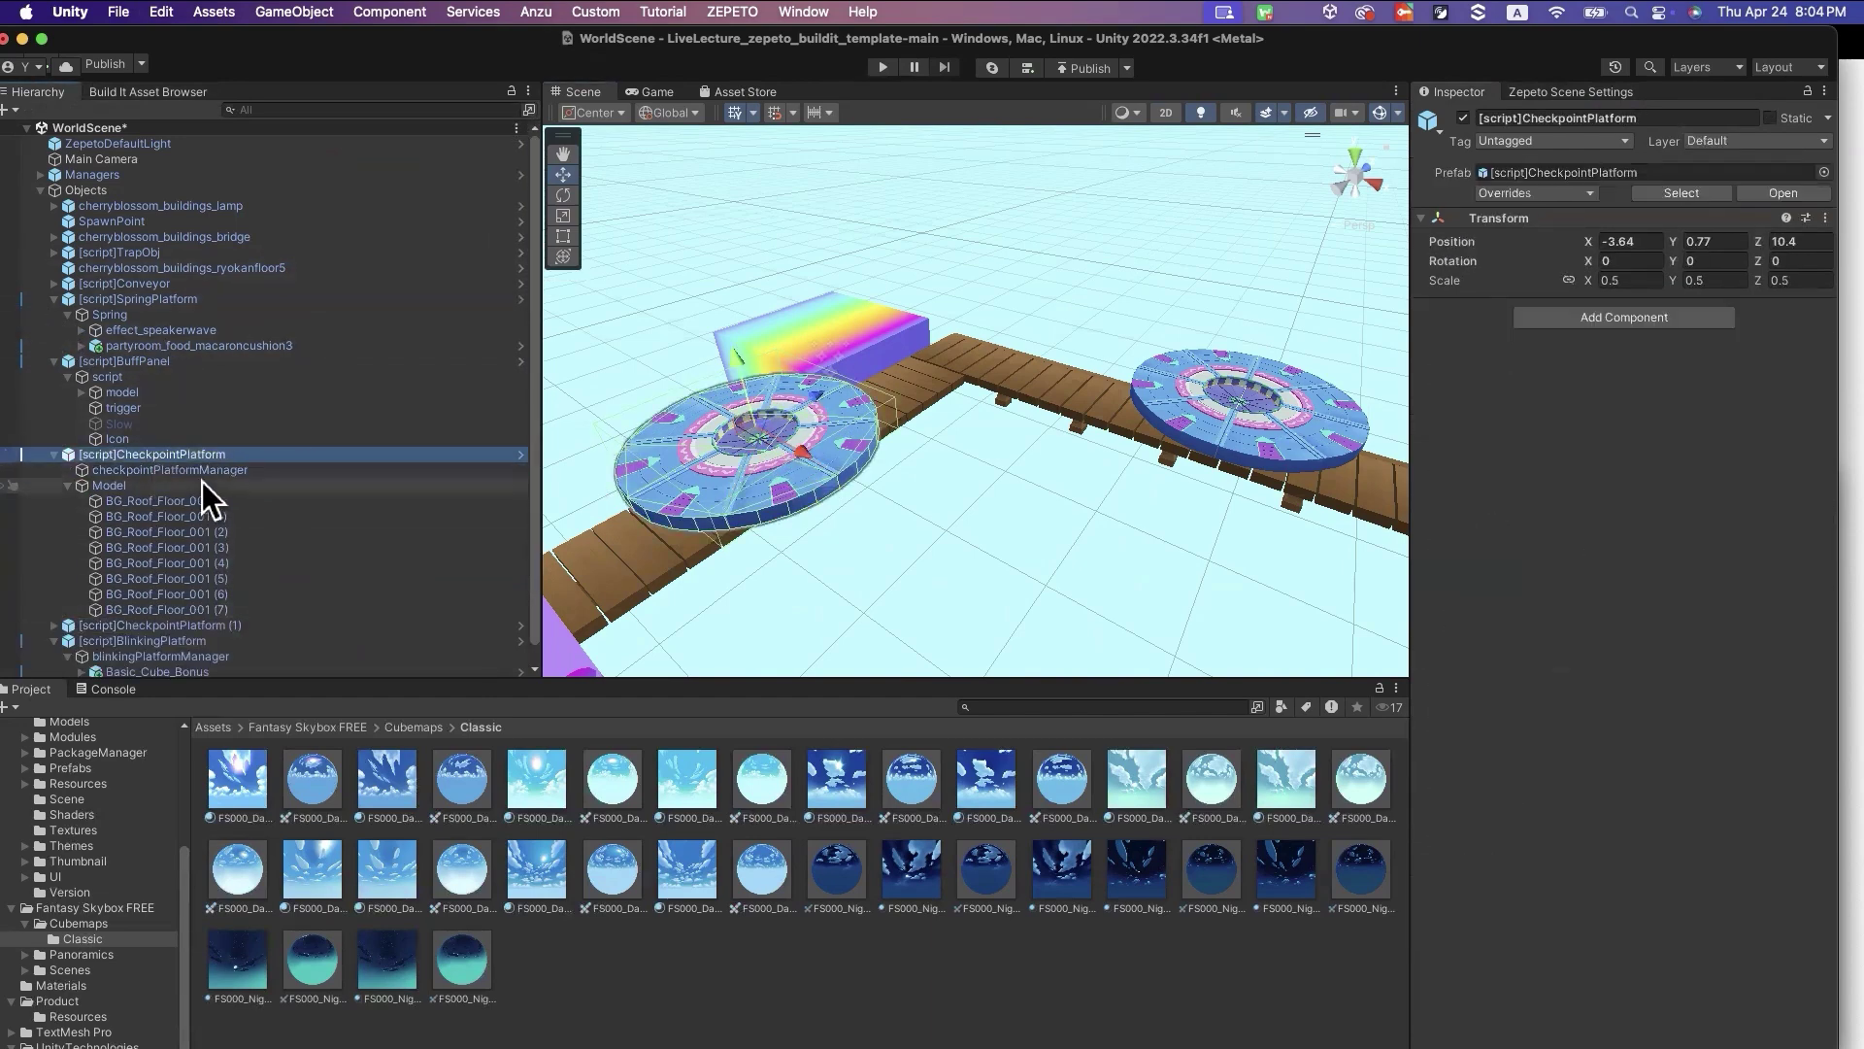
pyautogui.click(202, 471)
pyautogui.click(65, 487)
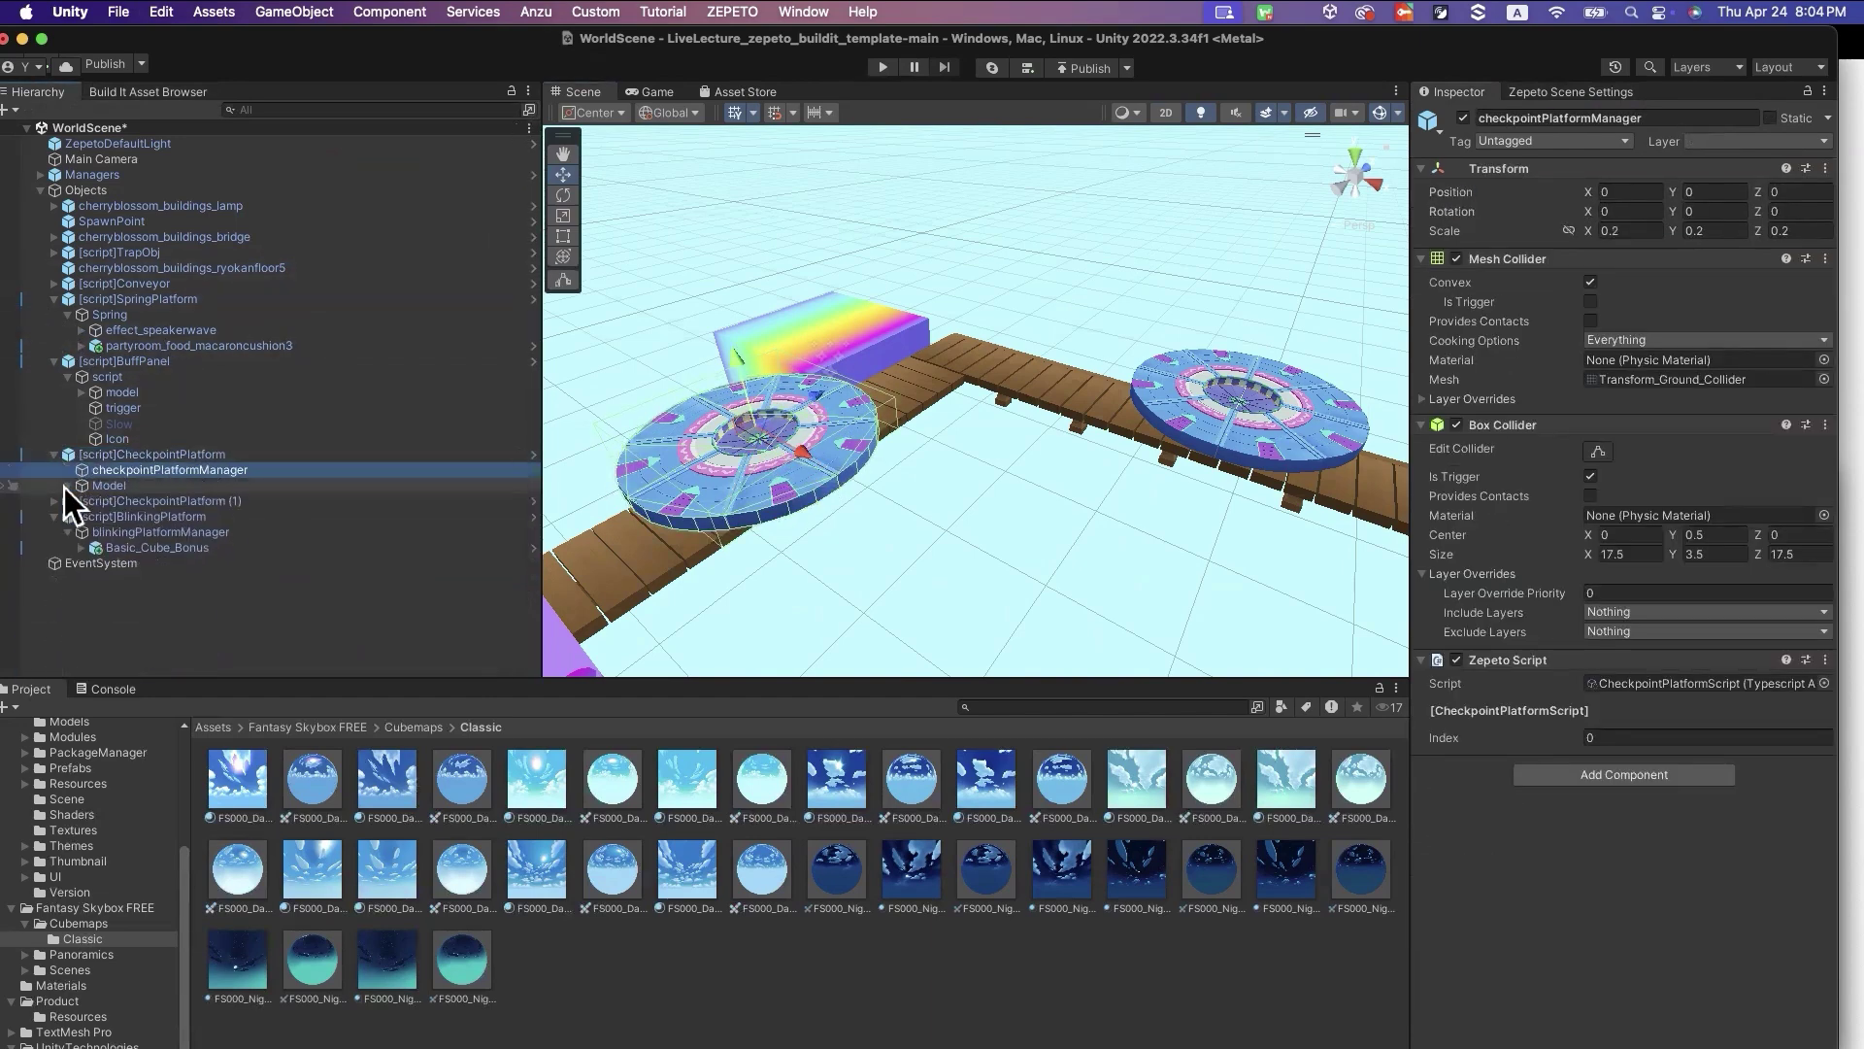
pyautogui.click(145, 458)
pyautogui.click(149, 471)
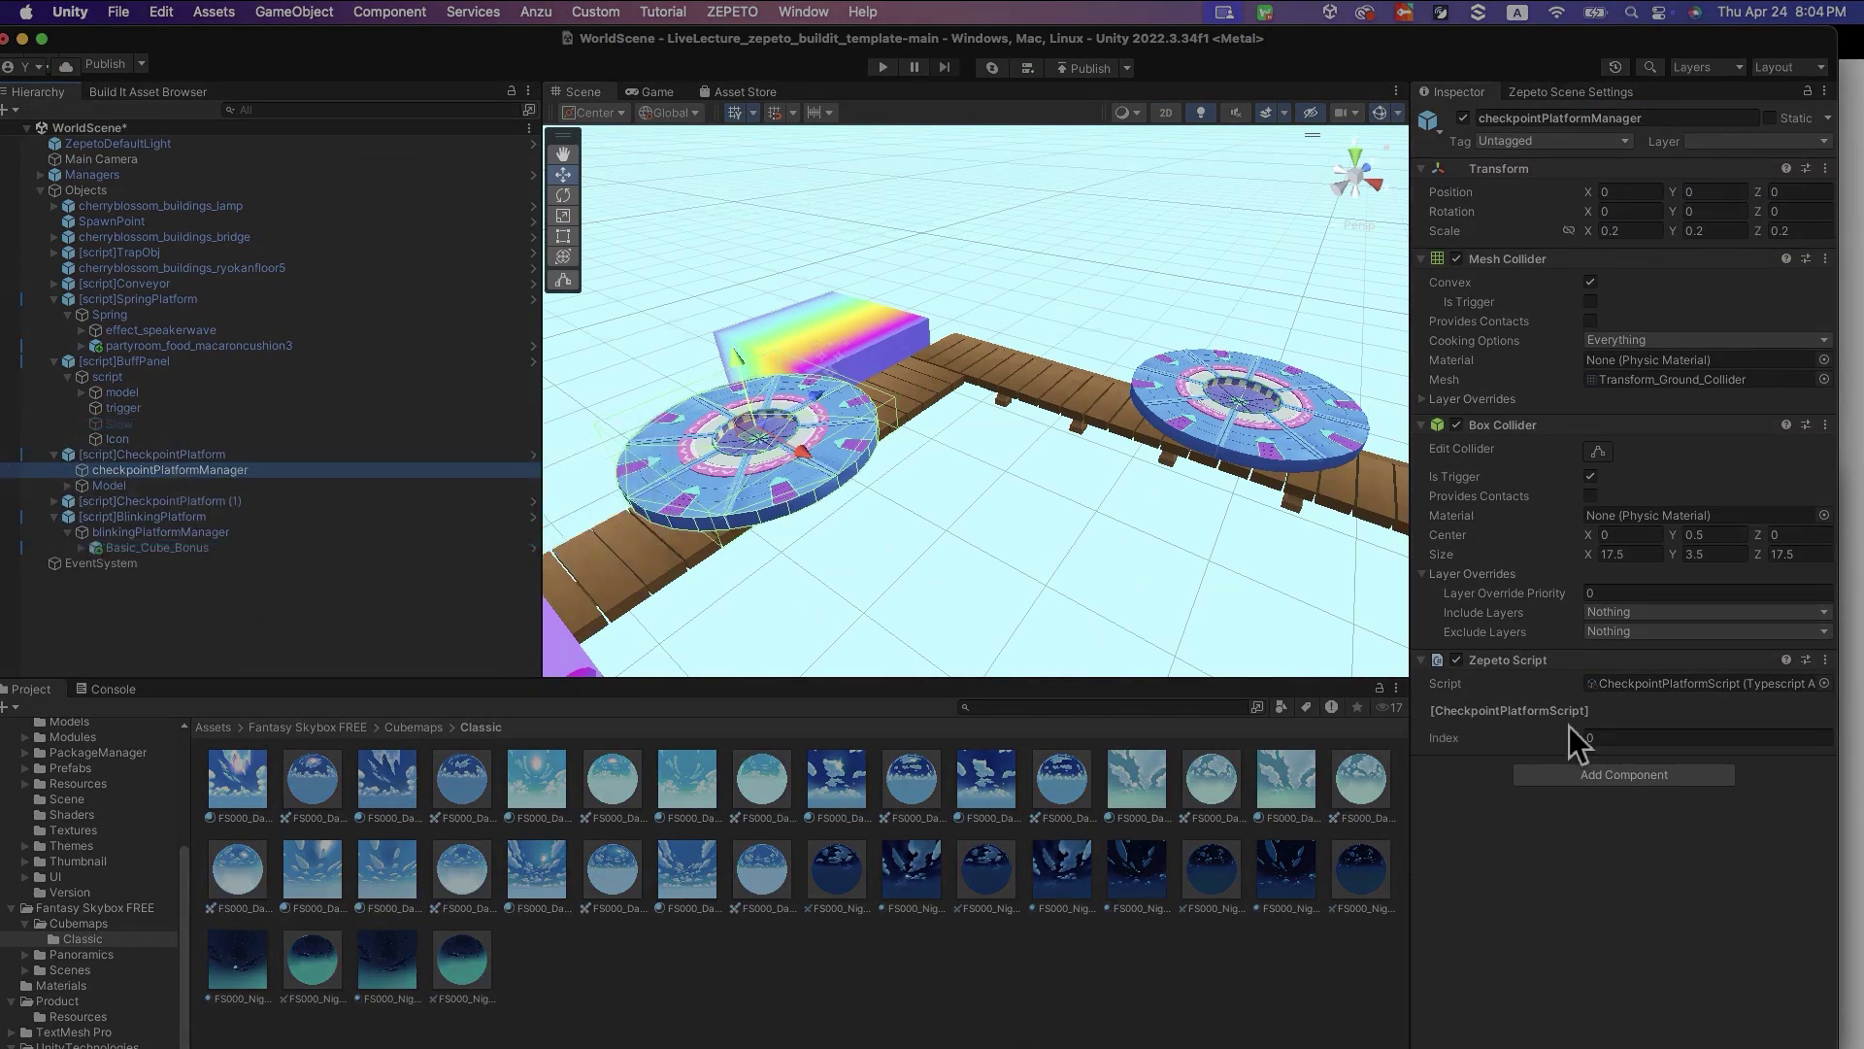
pyautogui.click(1284, 433)
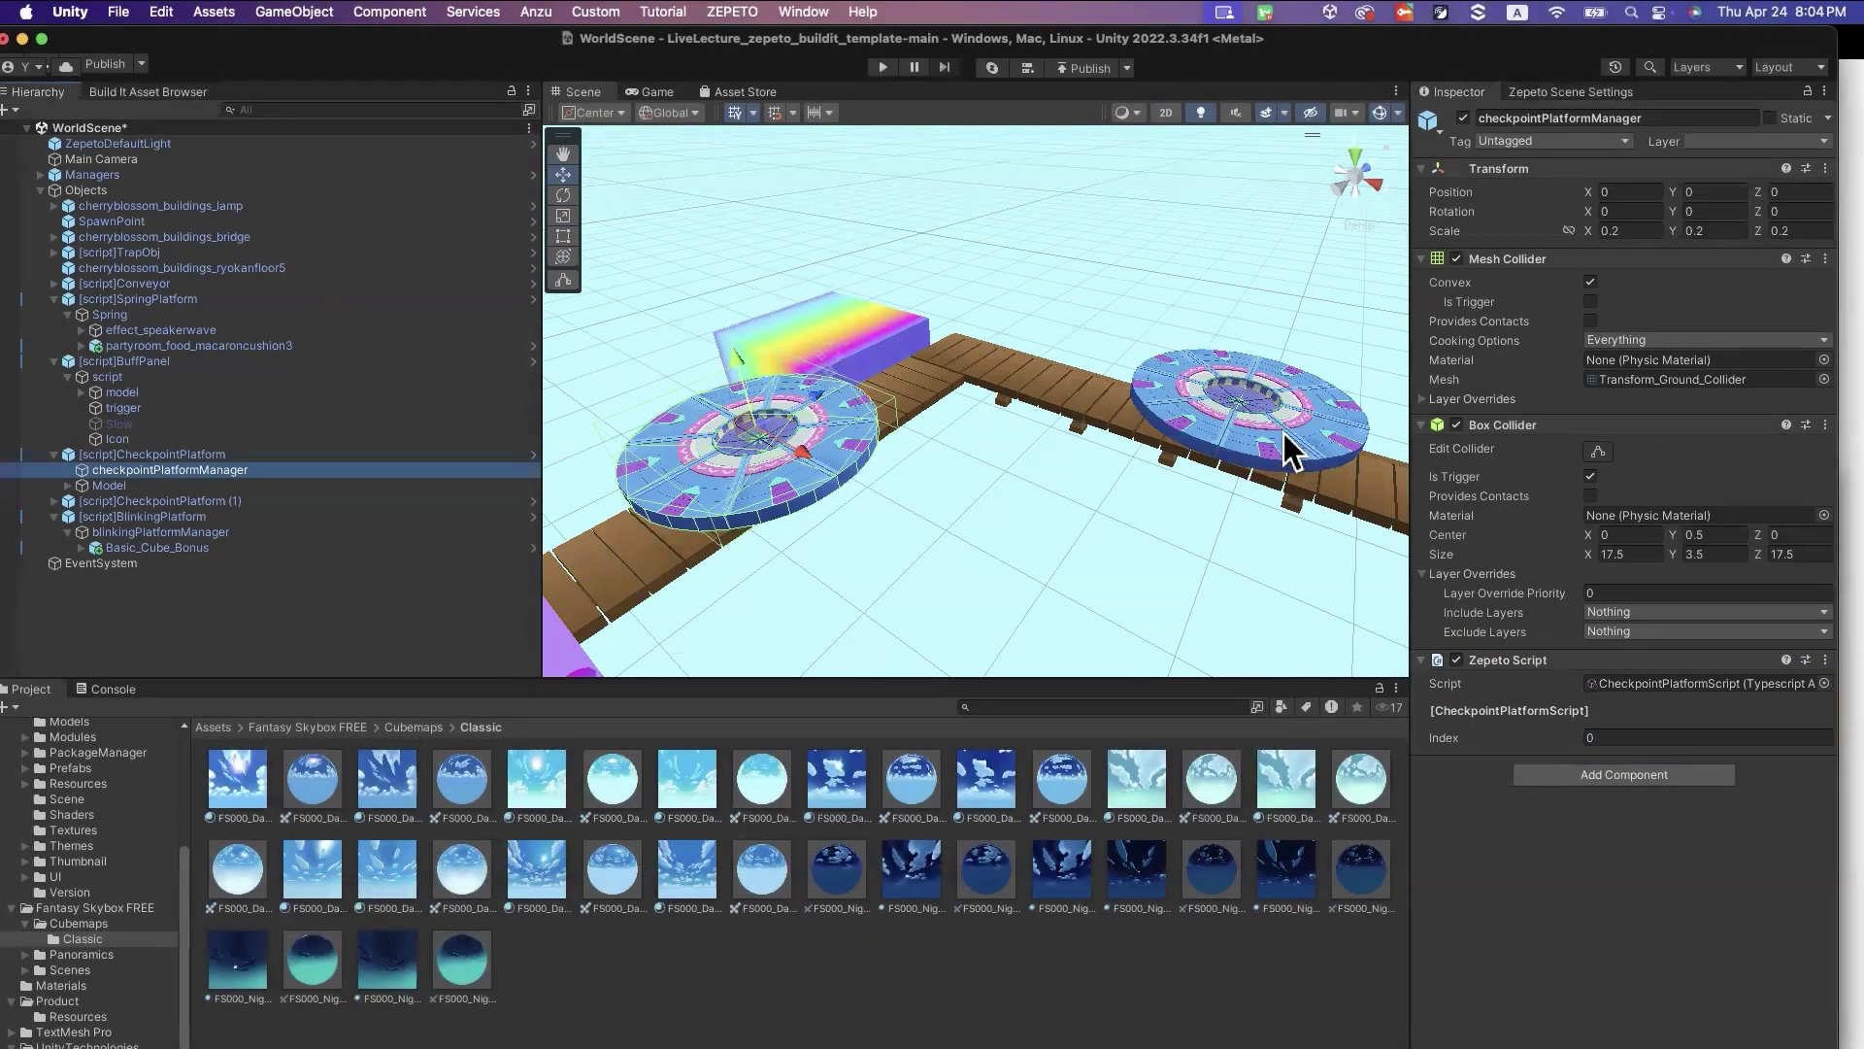
pyautogui.click(1206, 404)
pyautogui.click(800, 456)
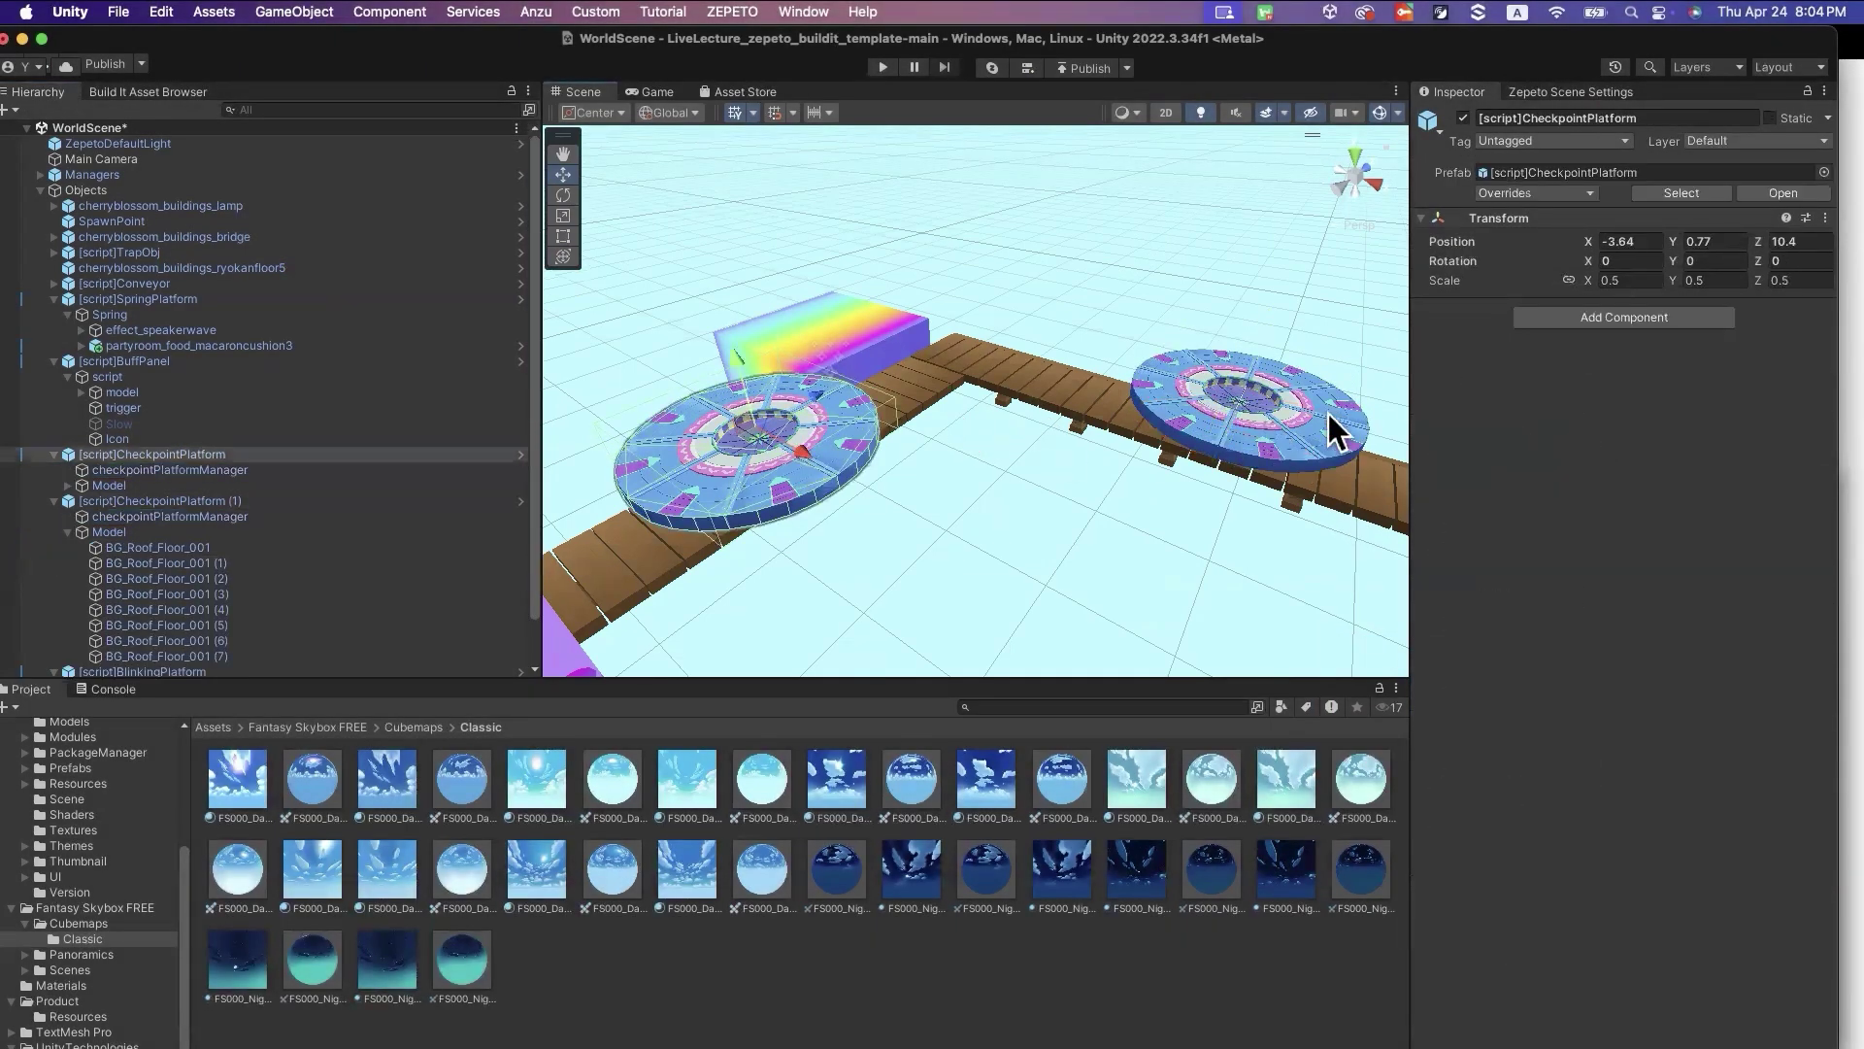
pyautogui.click(1328, 414)
pyautogui.click(763, 452)
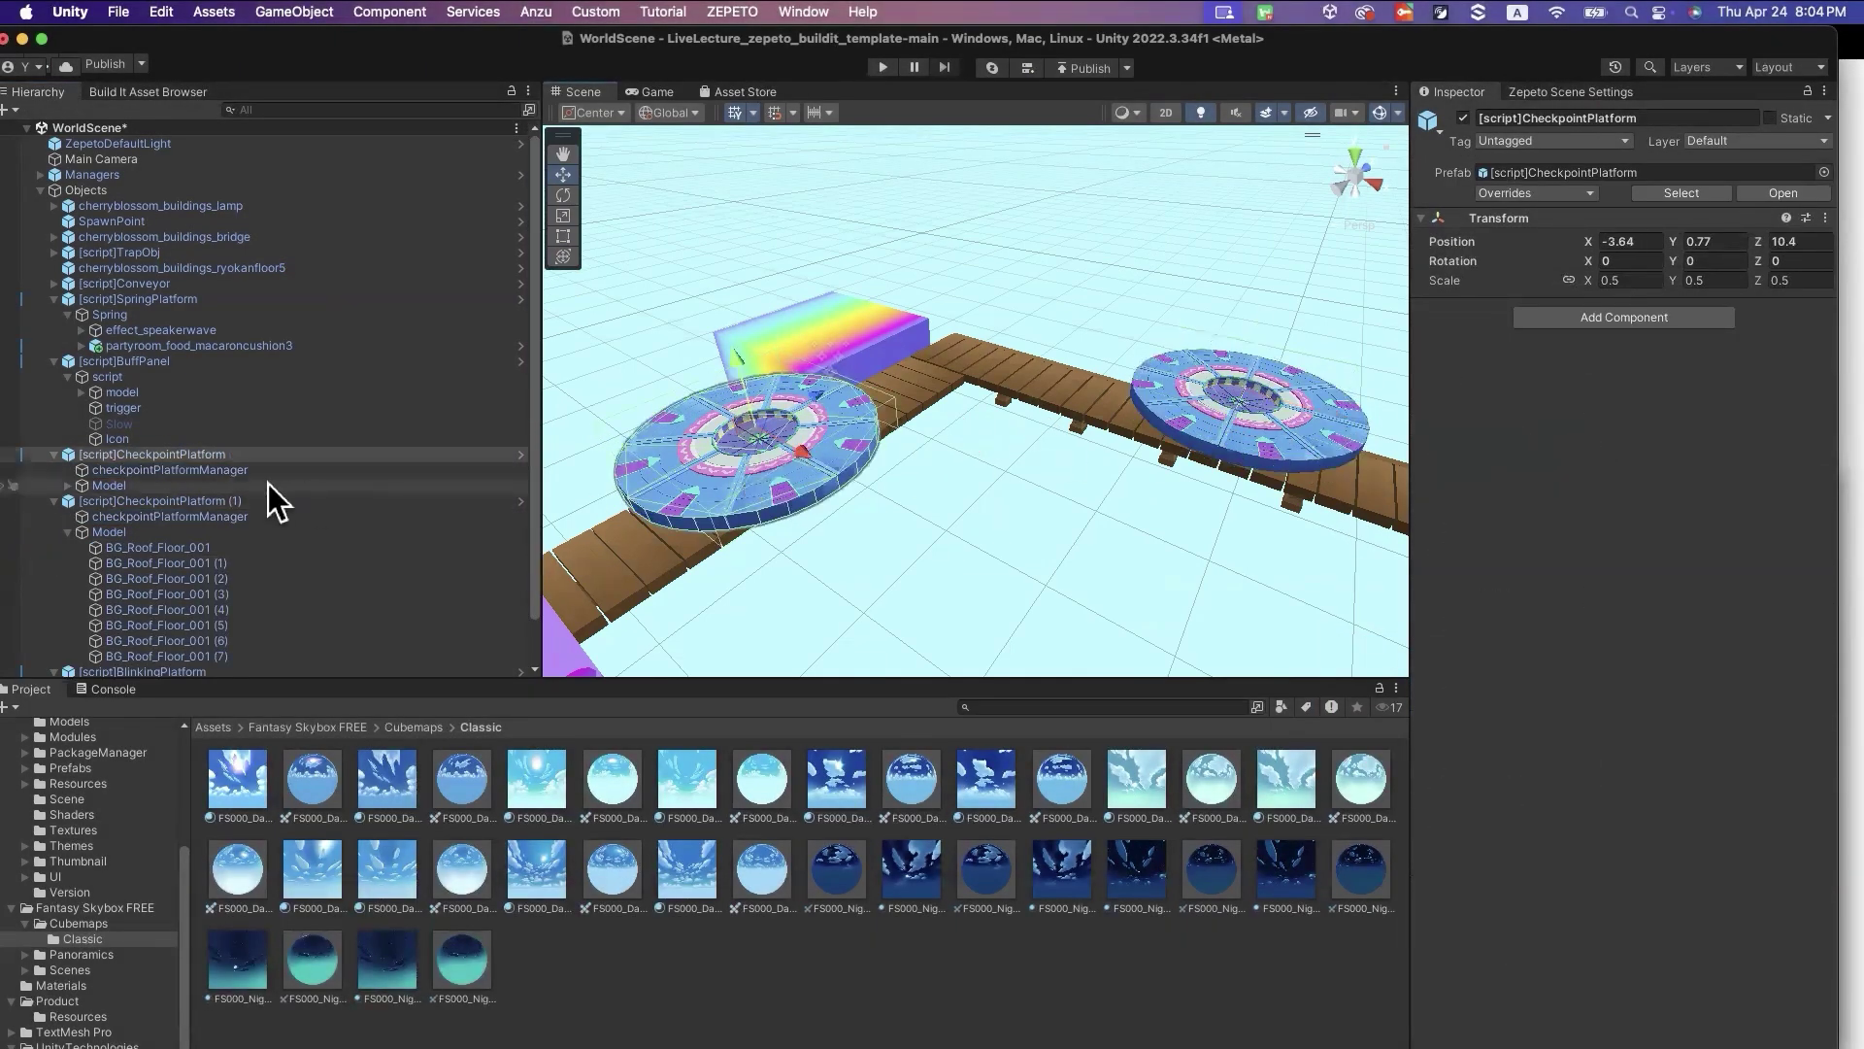
# Set the checkpointPlatformManager Index to 1 on the original checkpoint platform and to 2 on its copy
pyautogui.click(235, 456)
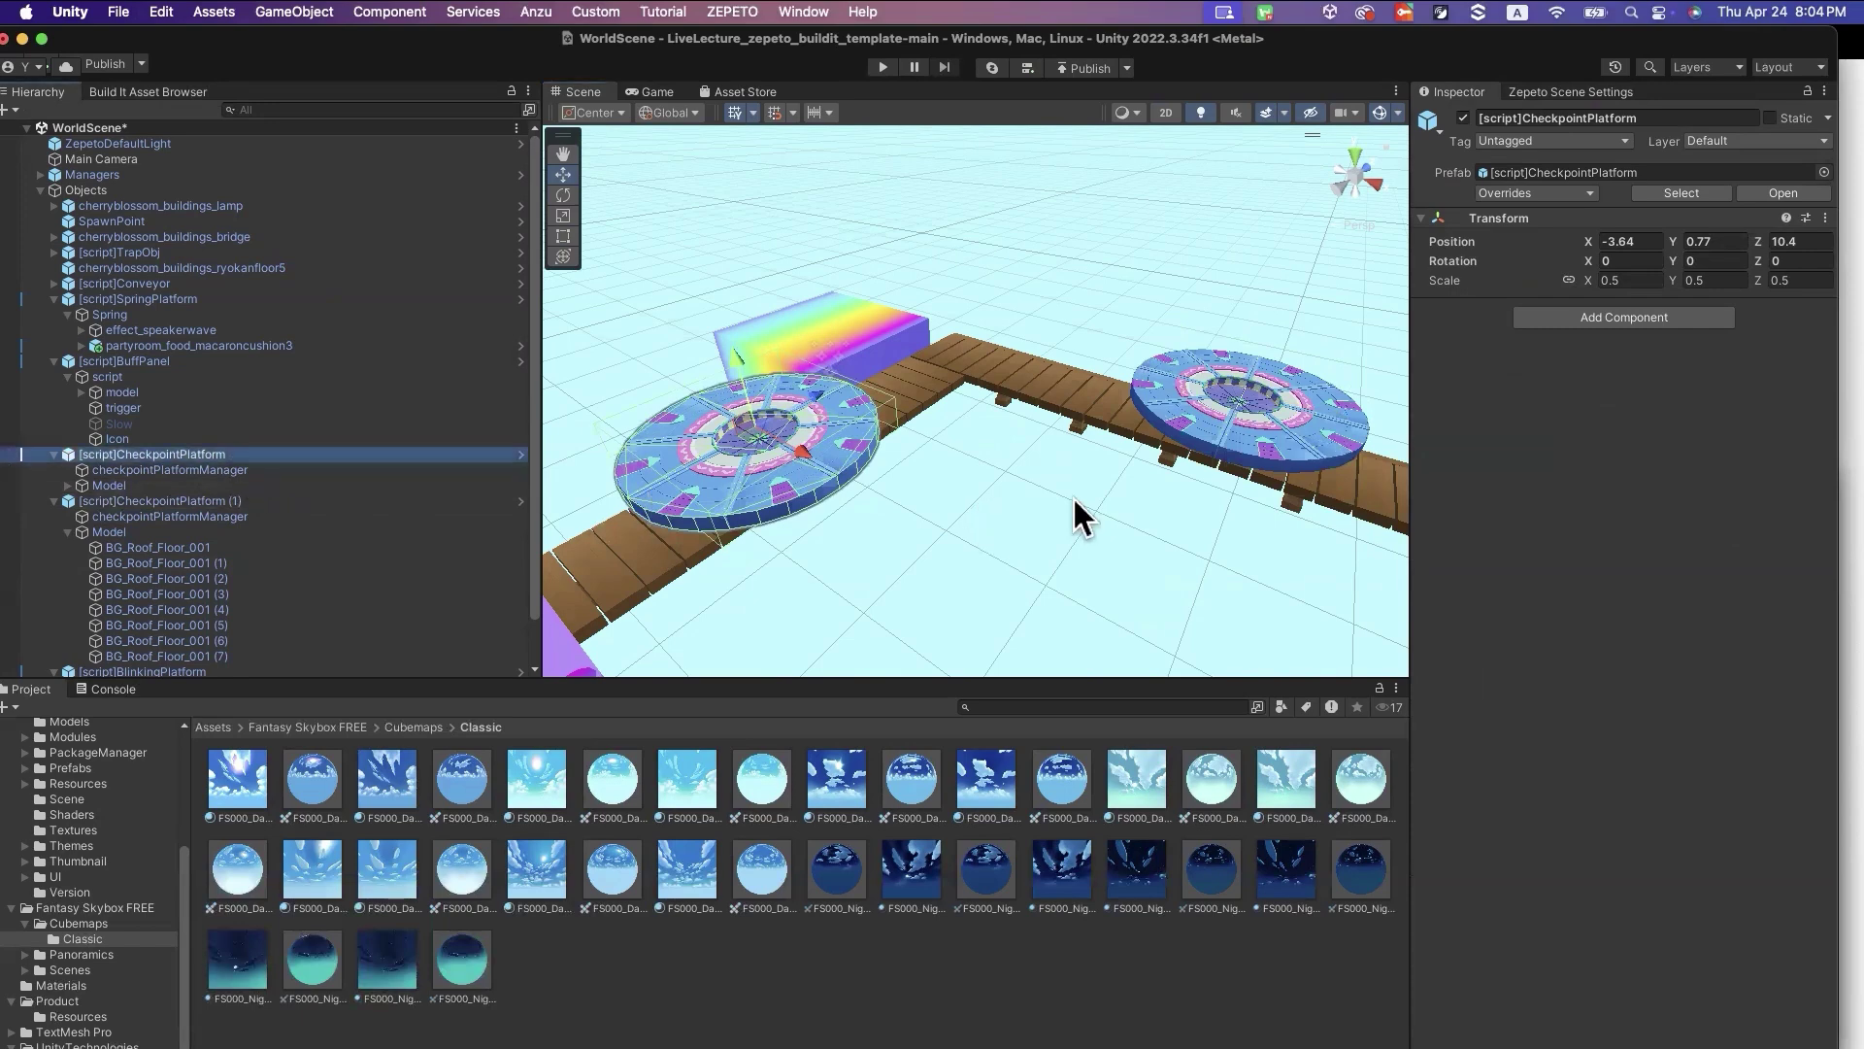
pyautogui.click(316, 470)
pyautogui.click(1622, 737)
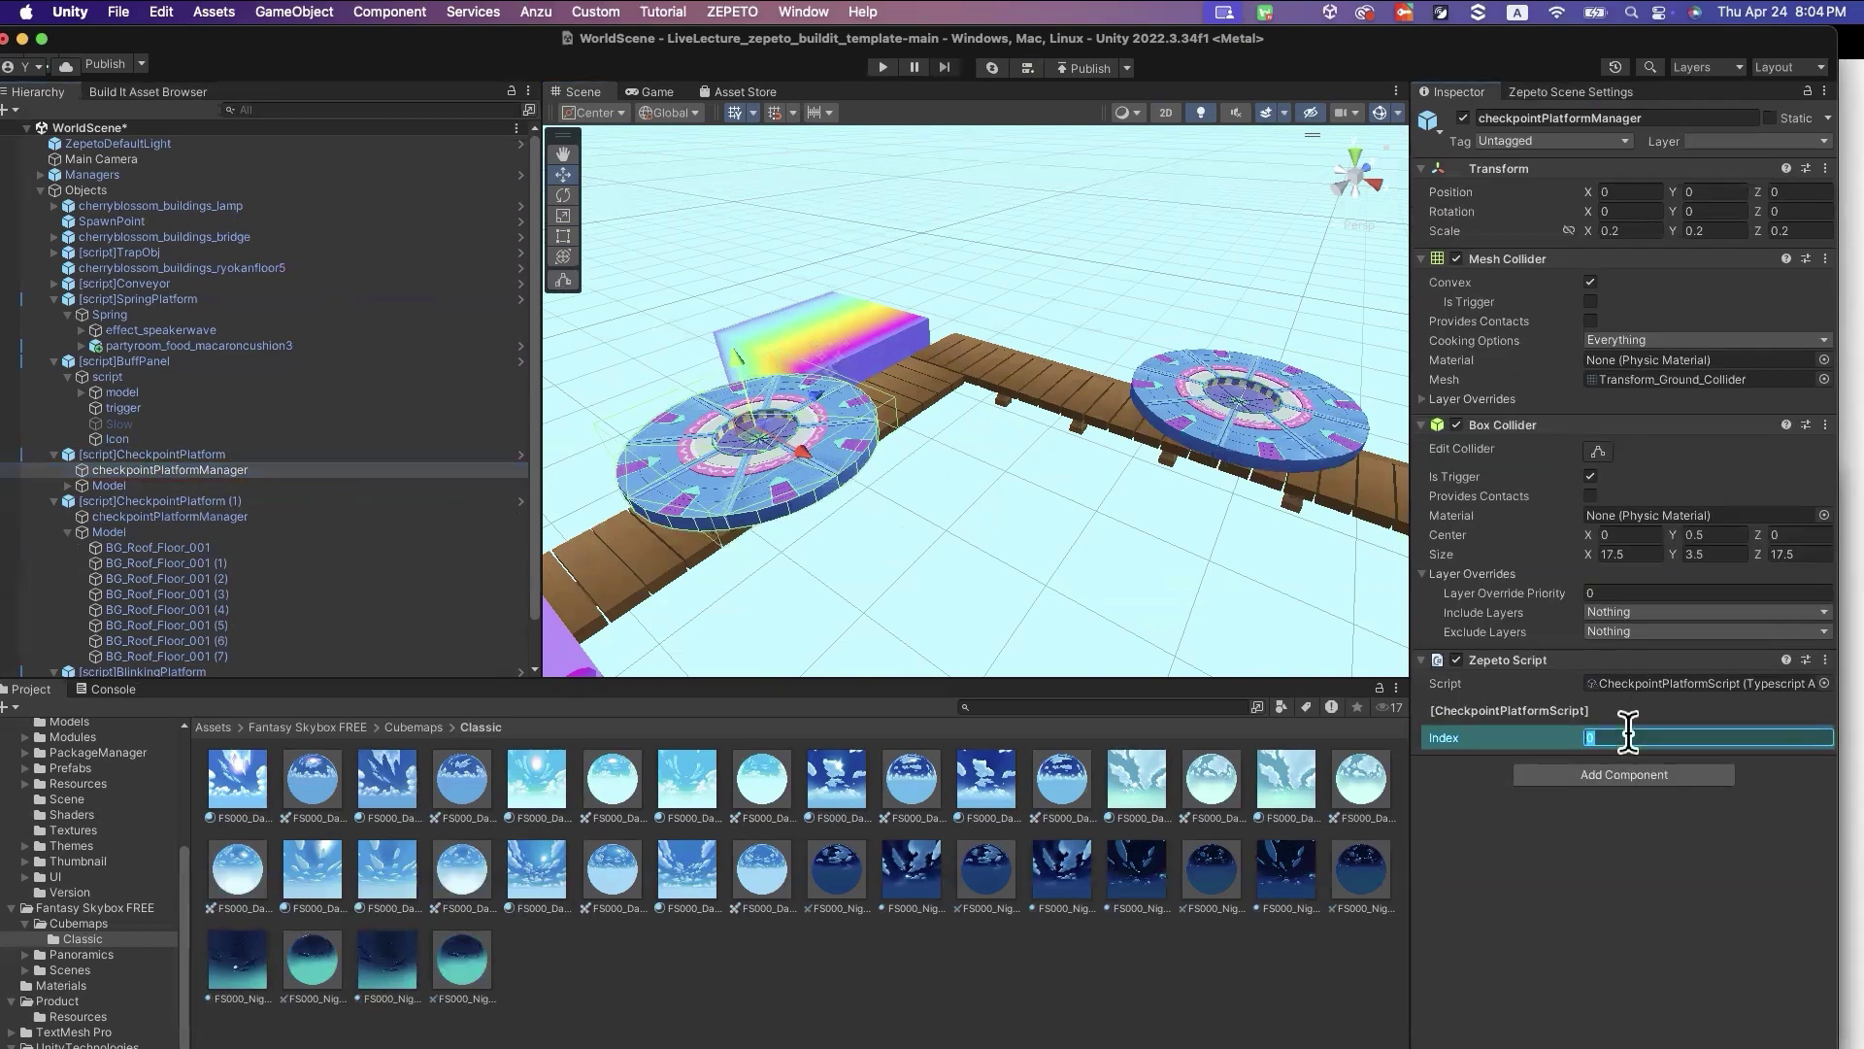
pyautogui.click(1282, 428)
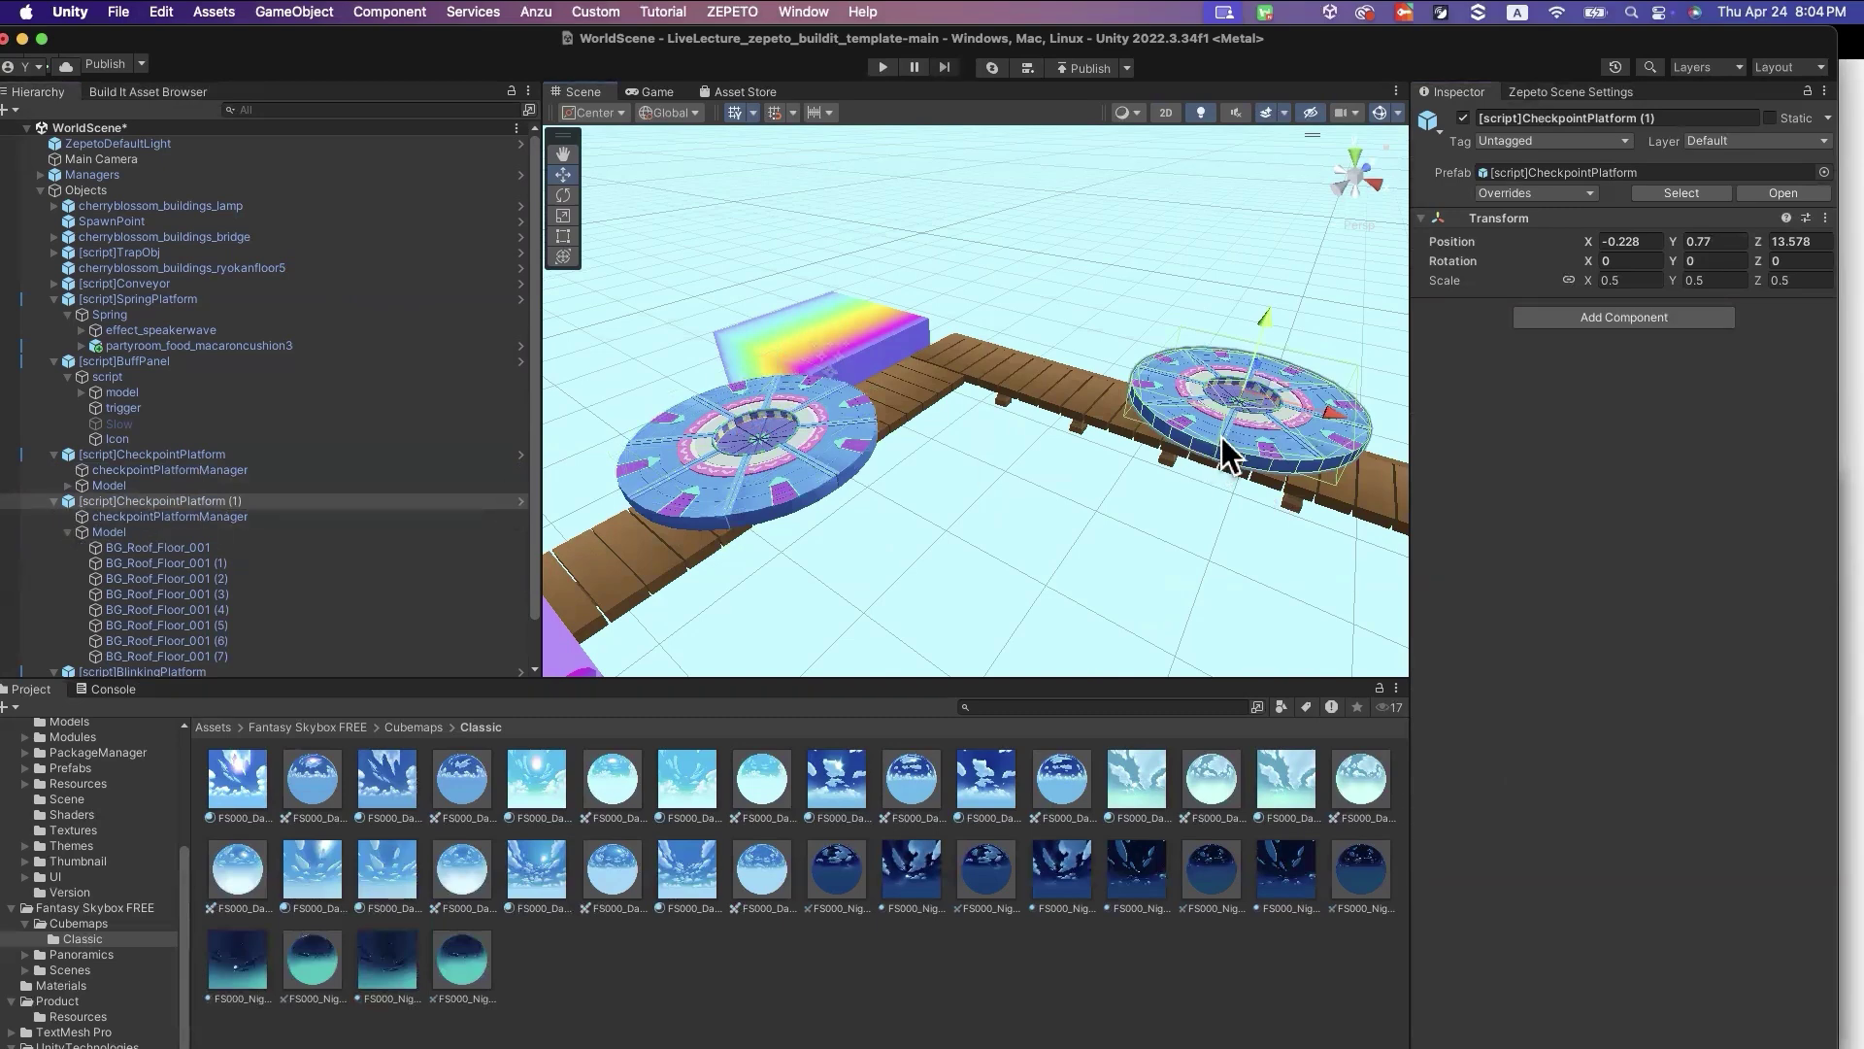
pyautogui.click(153, 516)
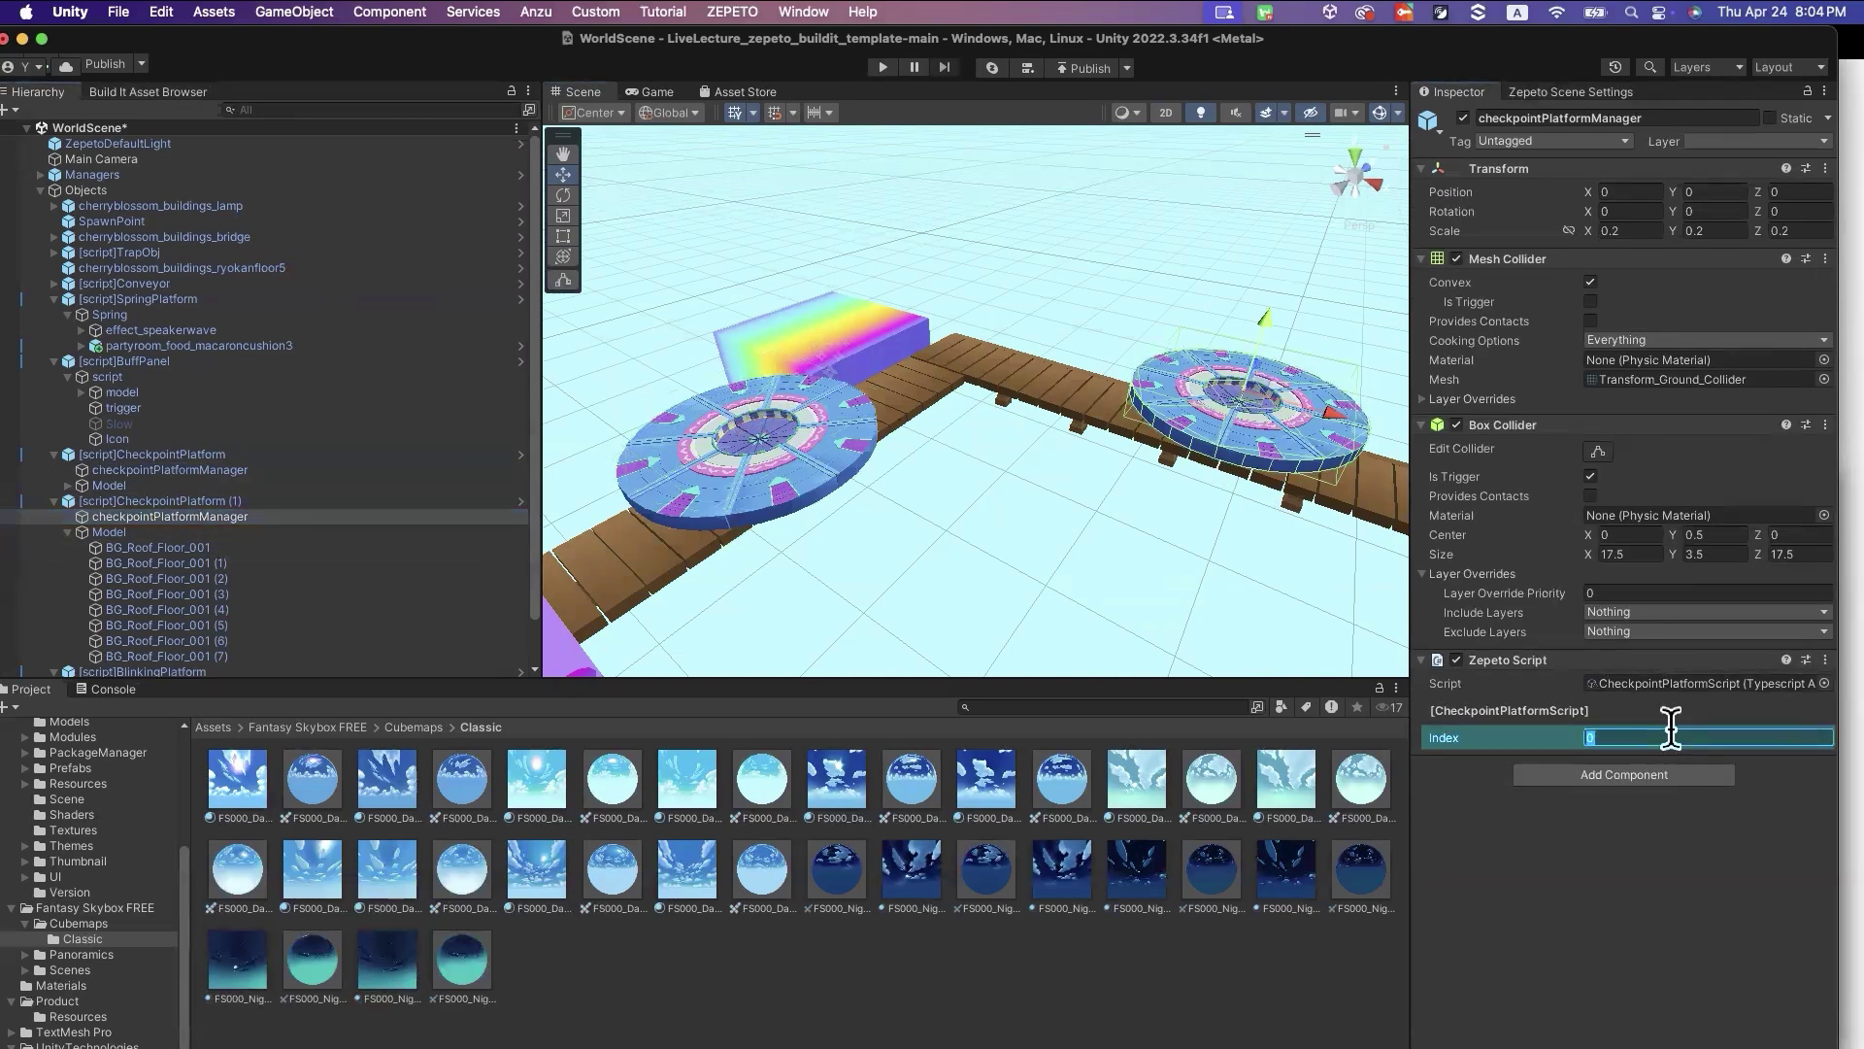
pyautogui.write('2')
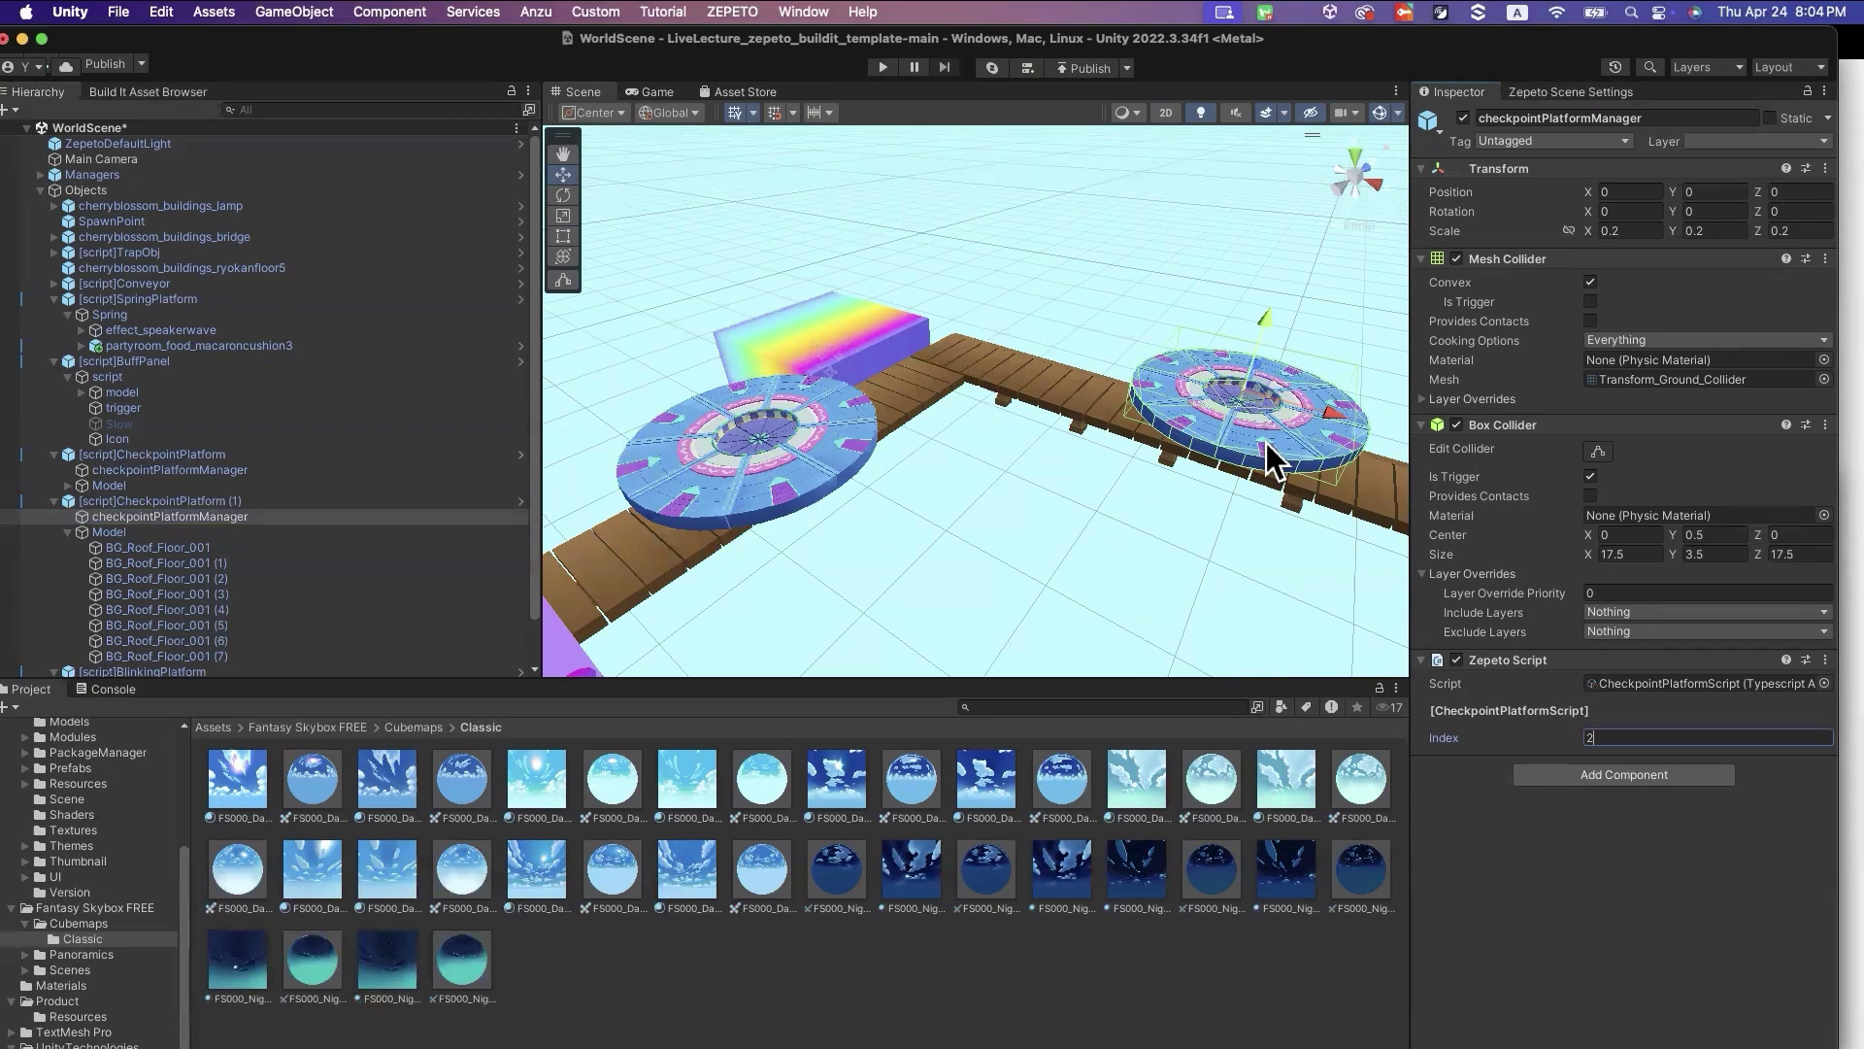
# Move the copied checkpoint platform farther along the walkway, to about X 0.38, Z 13.7
pyautogui.moveTo(1266, 443); pyautogui.dragTo(1309, 526, button='right')
pyautogui.click(1016, 418)
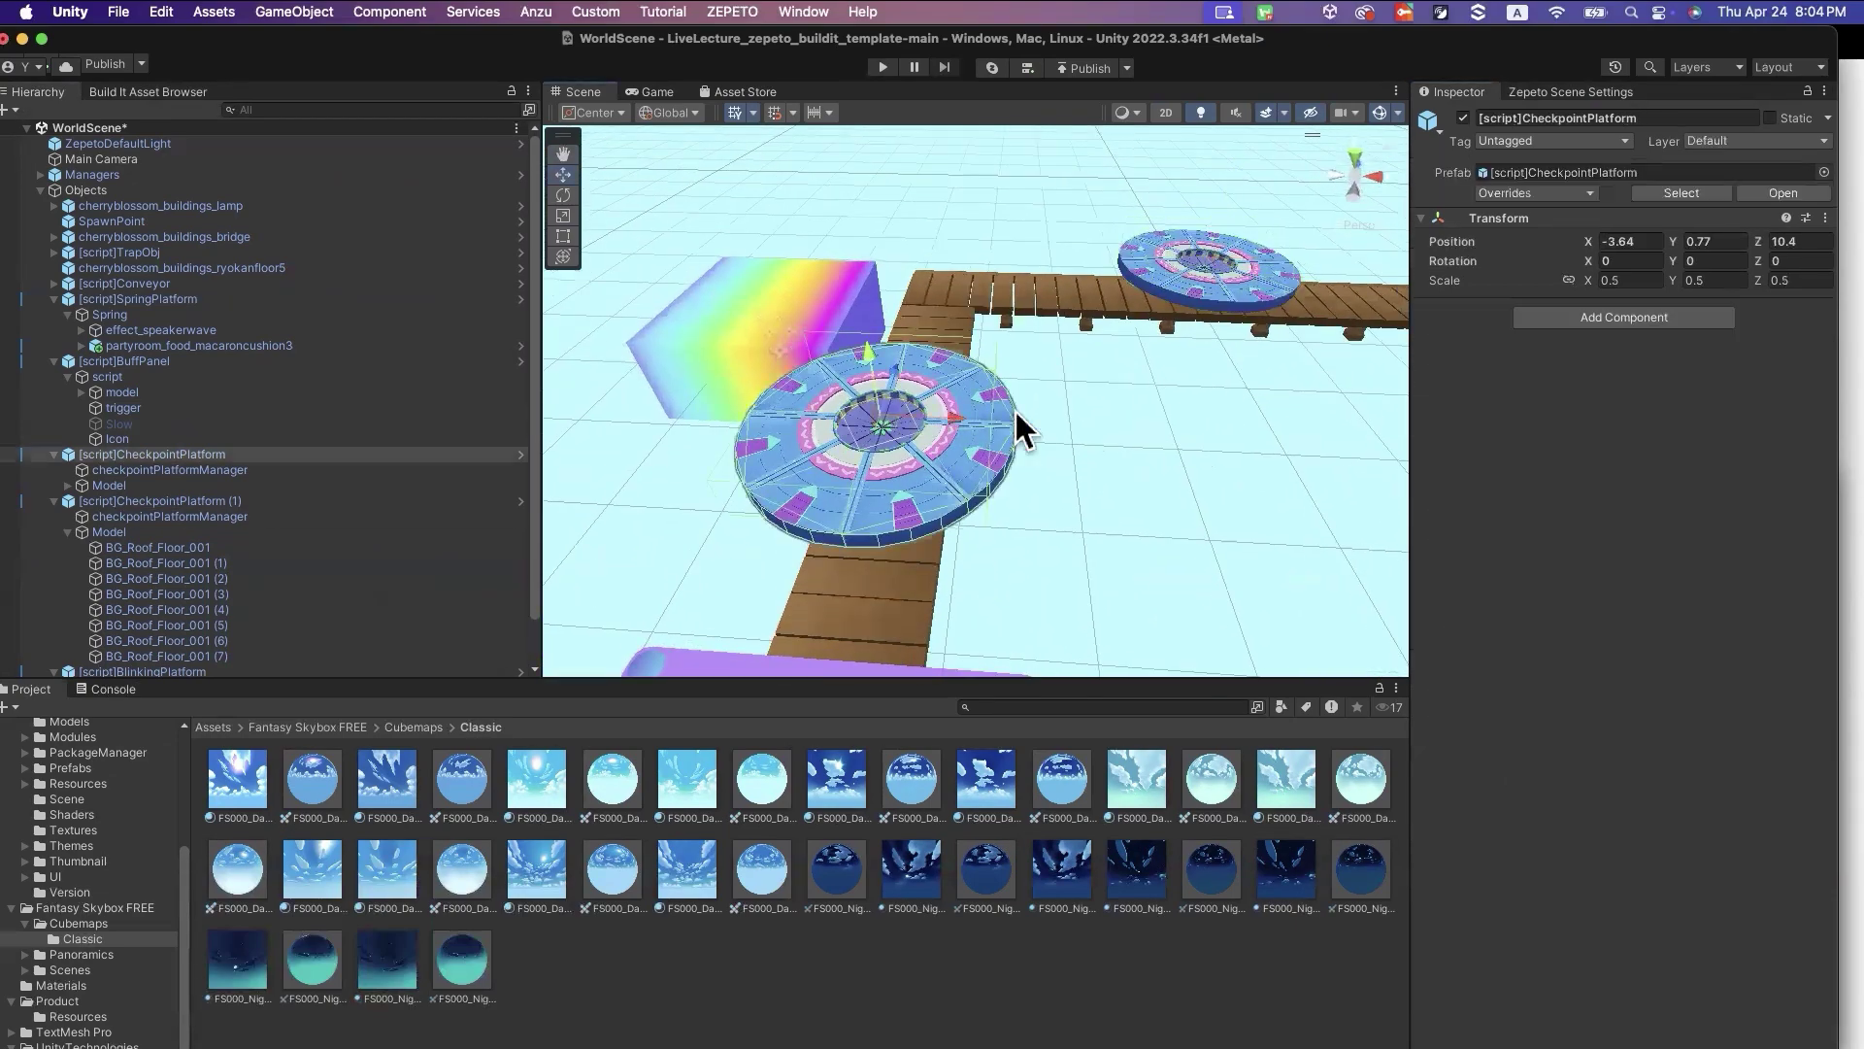
pyautogui.moveTo(1017, 418); pyautogui.dragTo(1159, 374, button='right')
pyautogui.click(1241, 276)
pyautogui.moveTo(1241, 275); pyautogui.dragTo(1079, 440, button='right')
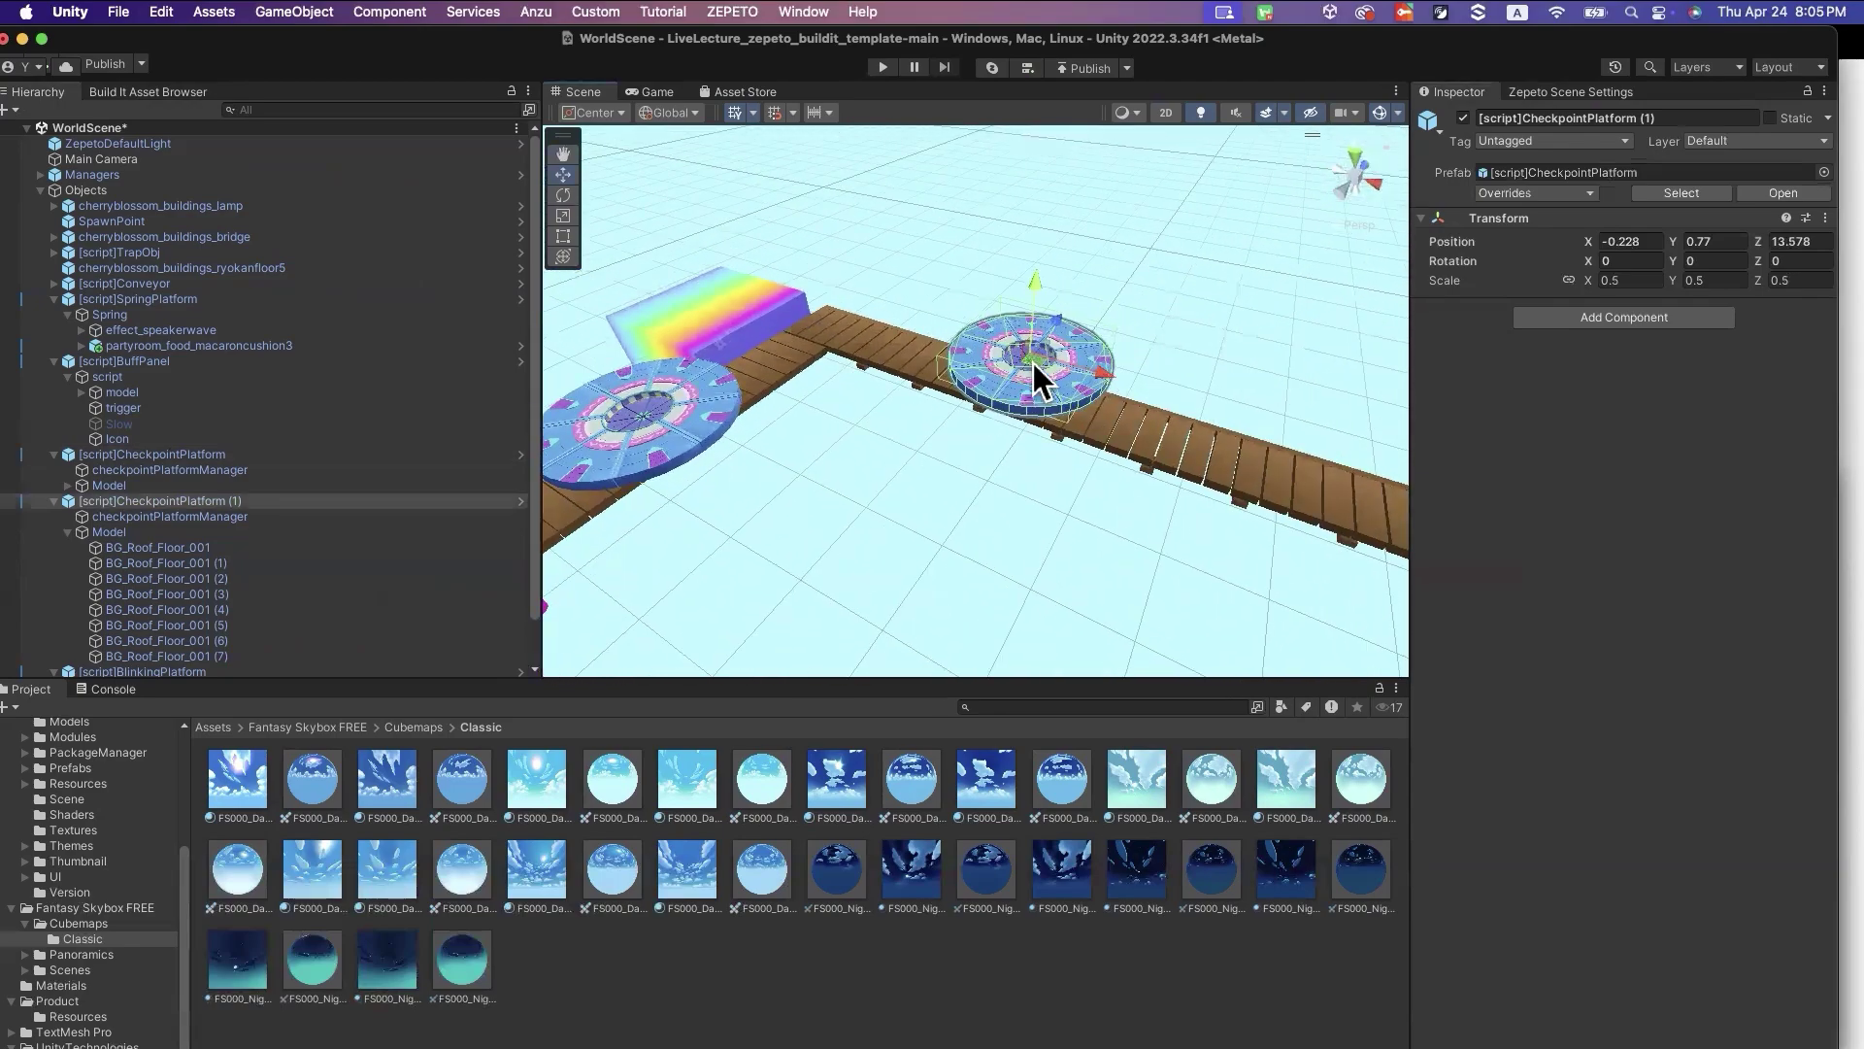
pyautogui.moveTo(1036, 364); pyautogui.dragTo(1086, 372)
# Review the original checkpoint platform's manager settings and locate its CheckpointPlatformScript file in the project
pyautogui.moveTo(1058, 445); pyautogui.dragTo(840, 442, button='right')
pyautogui.click(1072, 381)
pyautogui.moveTo(1071, 382); pyautogui.dragTo(971, 466, button='right')
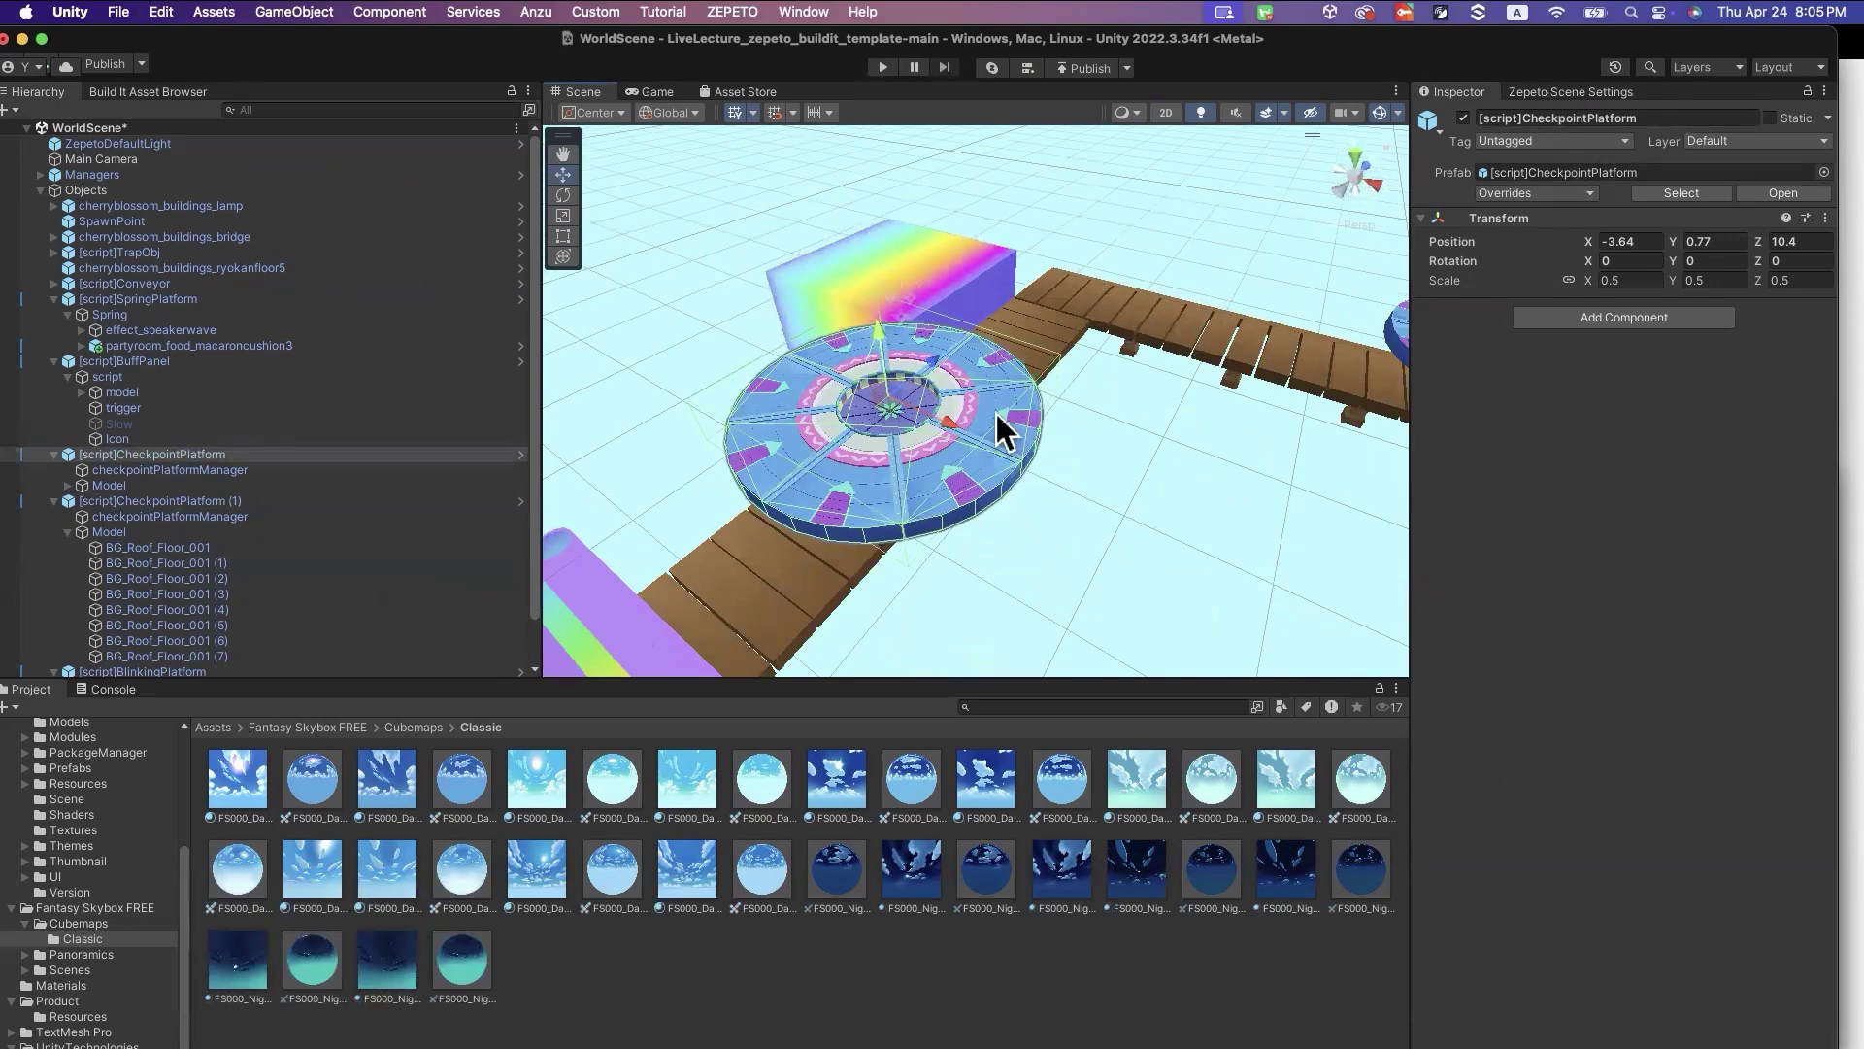
pyautogui.click(1520, 96)
pyautogui.click(1478, 94)
pyautogui.moveTo(998, 503); pyautogui.dragTo(732, 451, button='right')
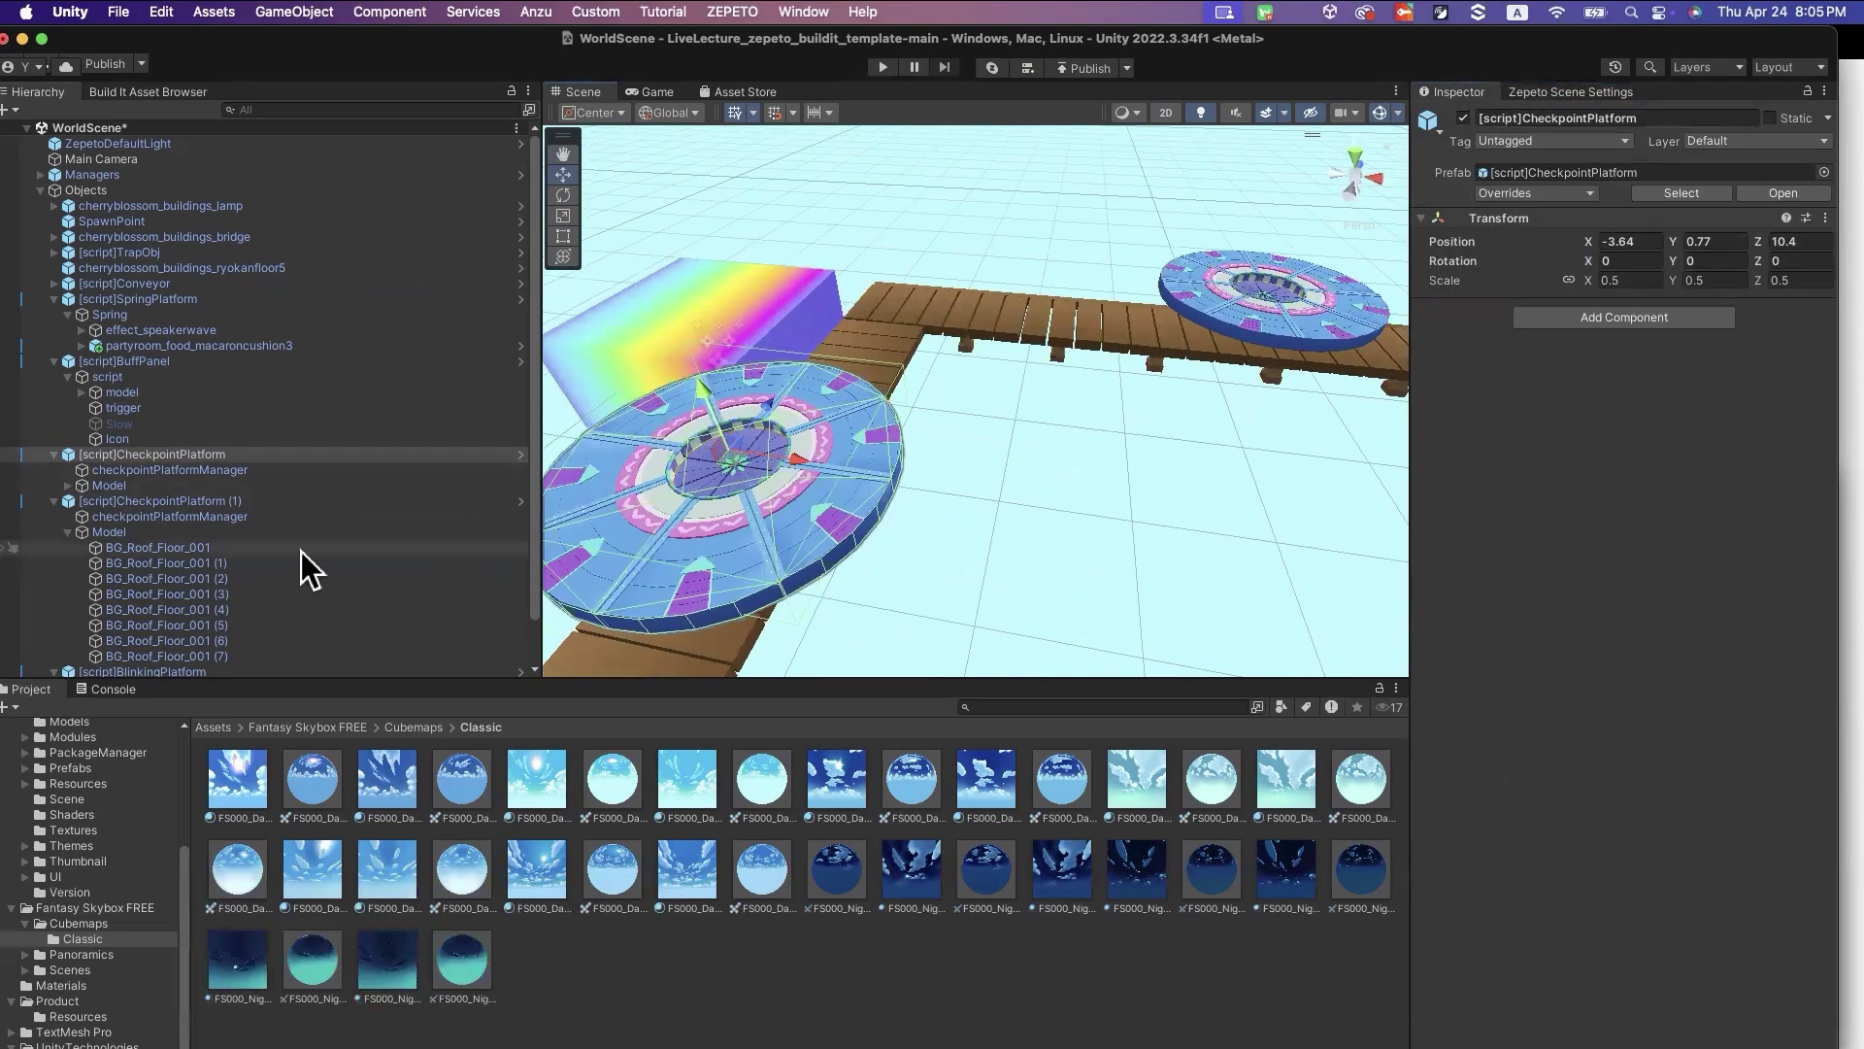
pyautogui.click(200, 480)
pyautogui.click(202, 472)
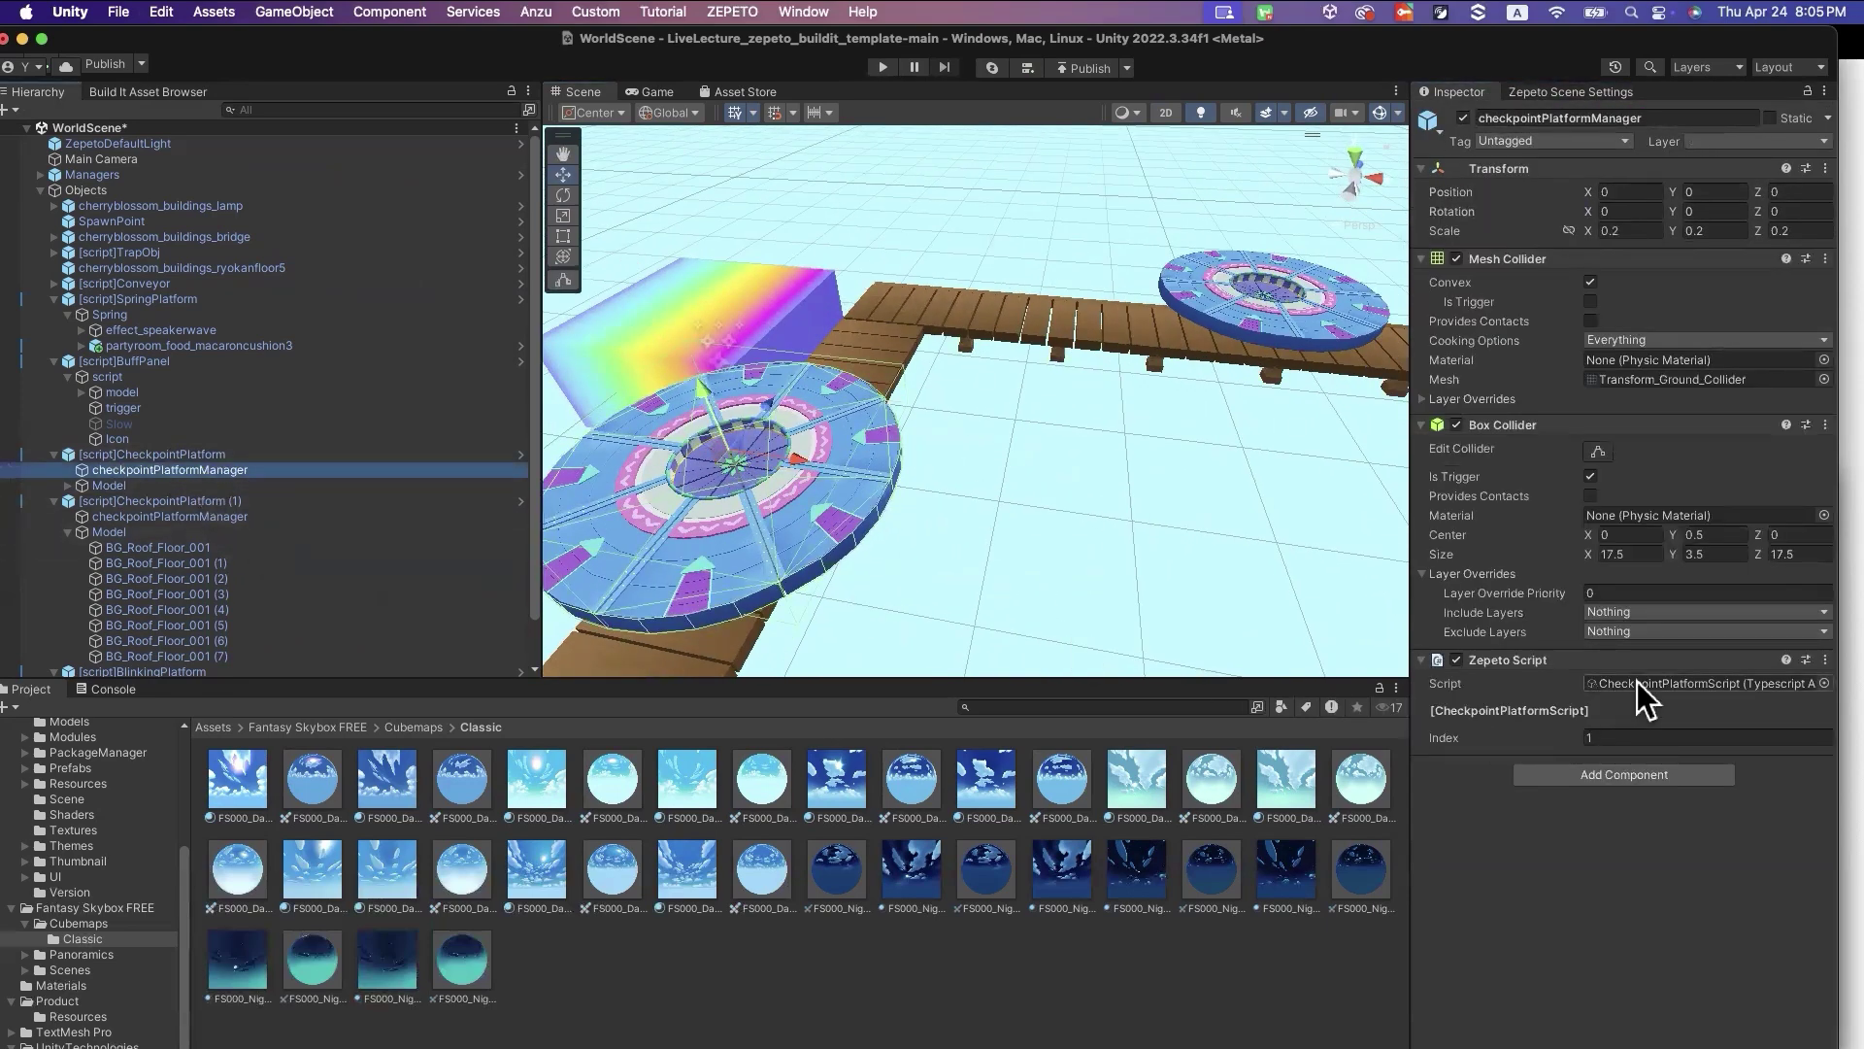
pyautogui.click(1639, 685)
pyautogui.click(532, 788)
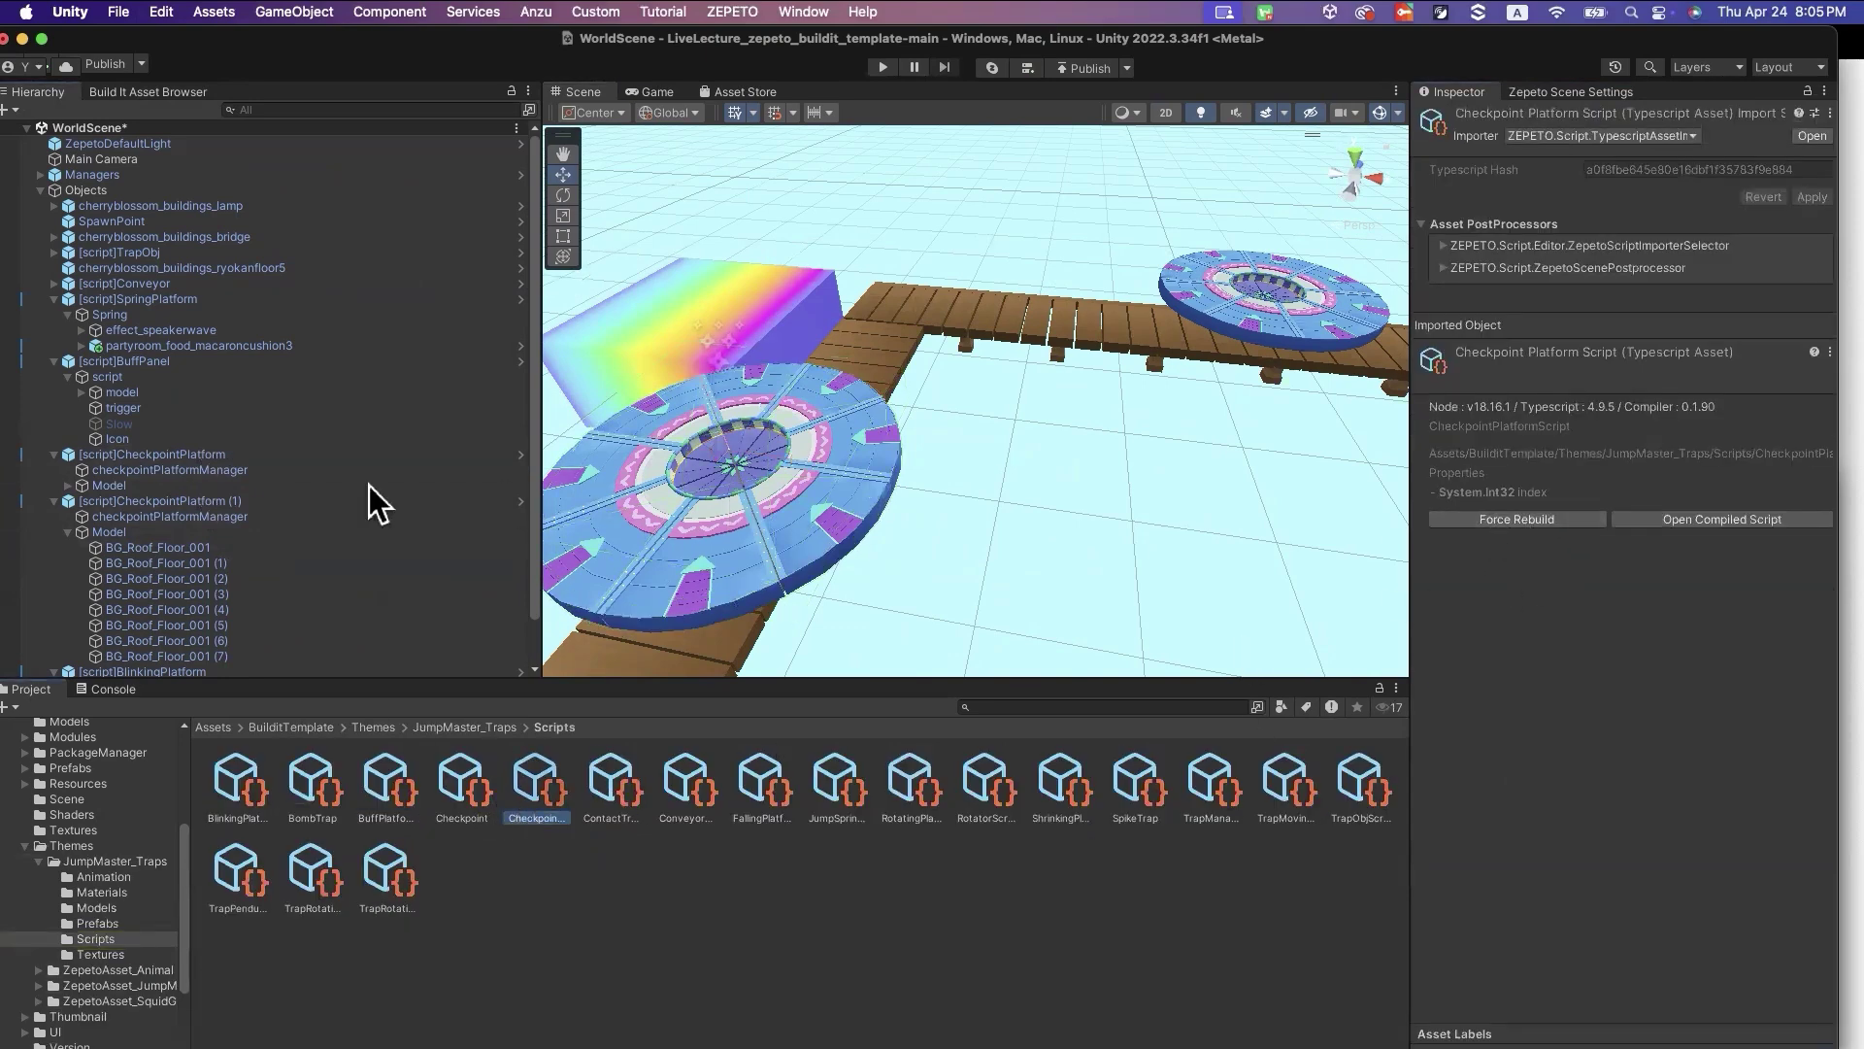
# Check the Index settings on the checkpointPlatformManager of both the original platform and its copy
pyautogui.click(740, 561)
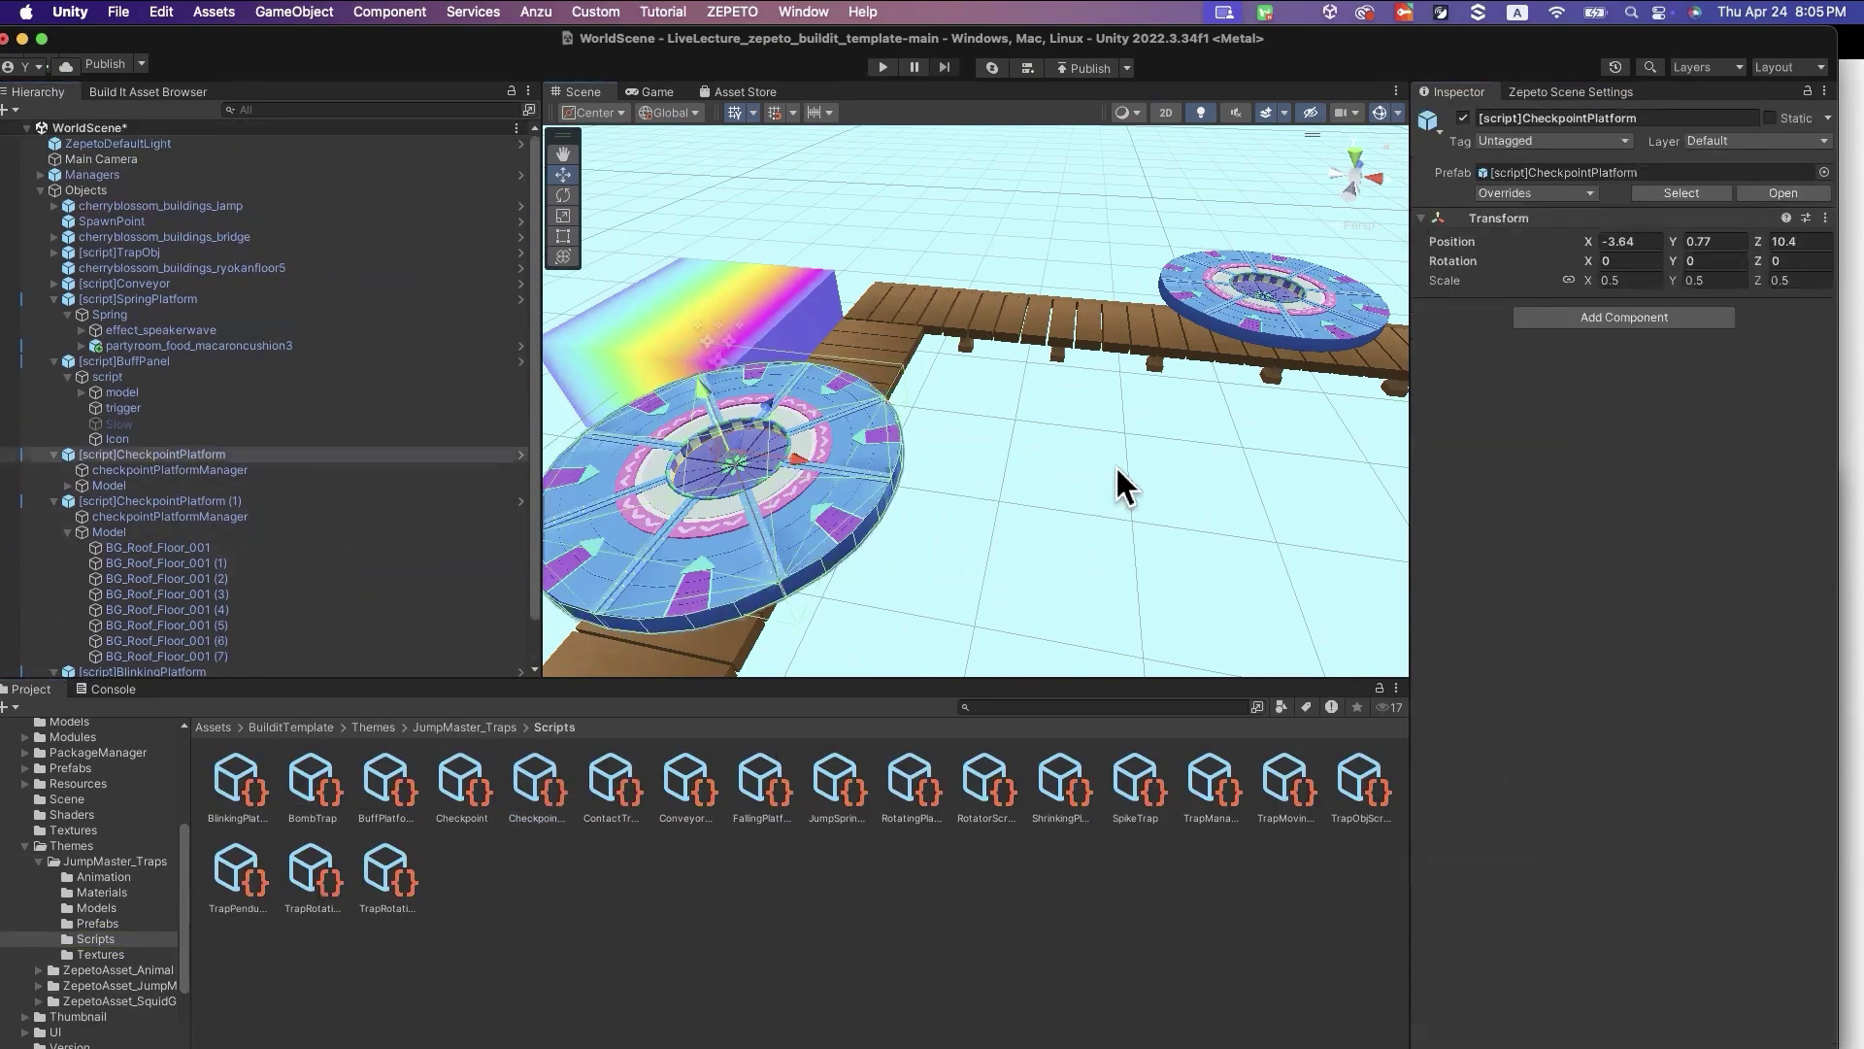
pyautogui.press('f')
pyautogui.click(170, 470)
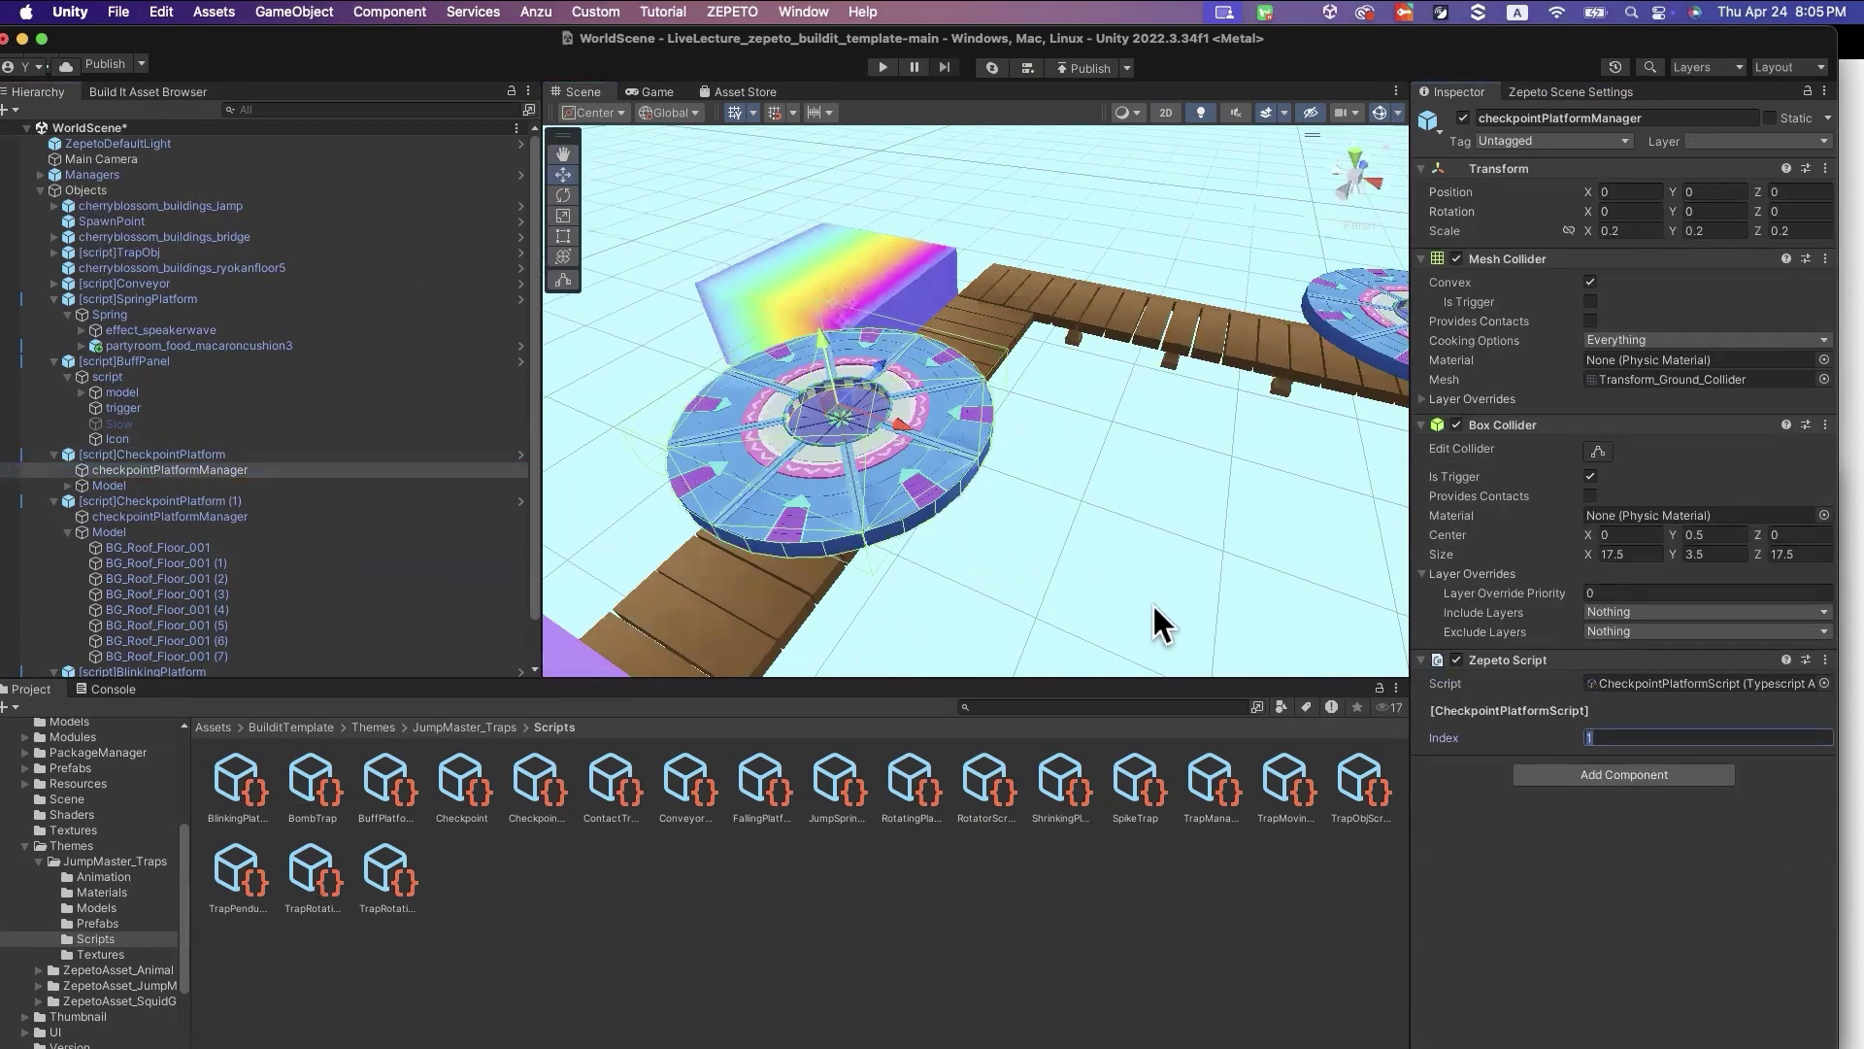
pyautogui.moveTo(1035, 548); pyautogui.dragTo(1190, 450, button='right')
pyautogui.click(1185, 365)
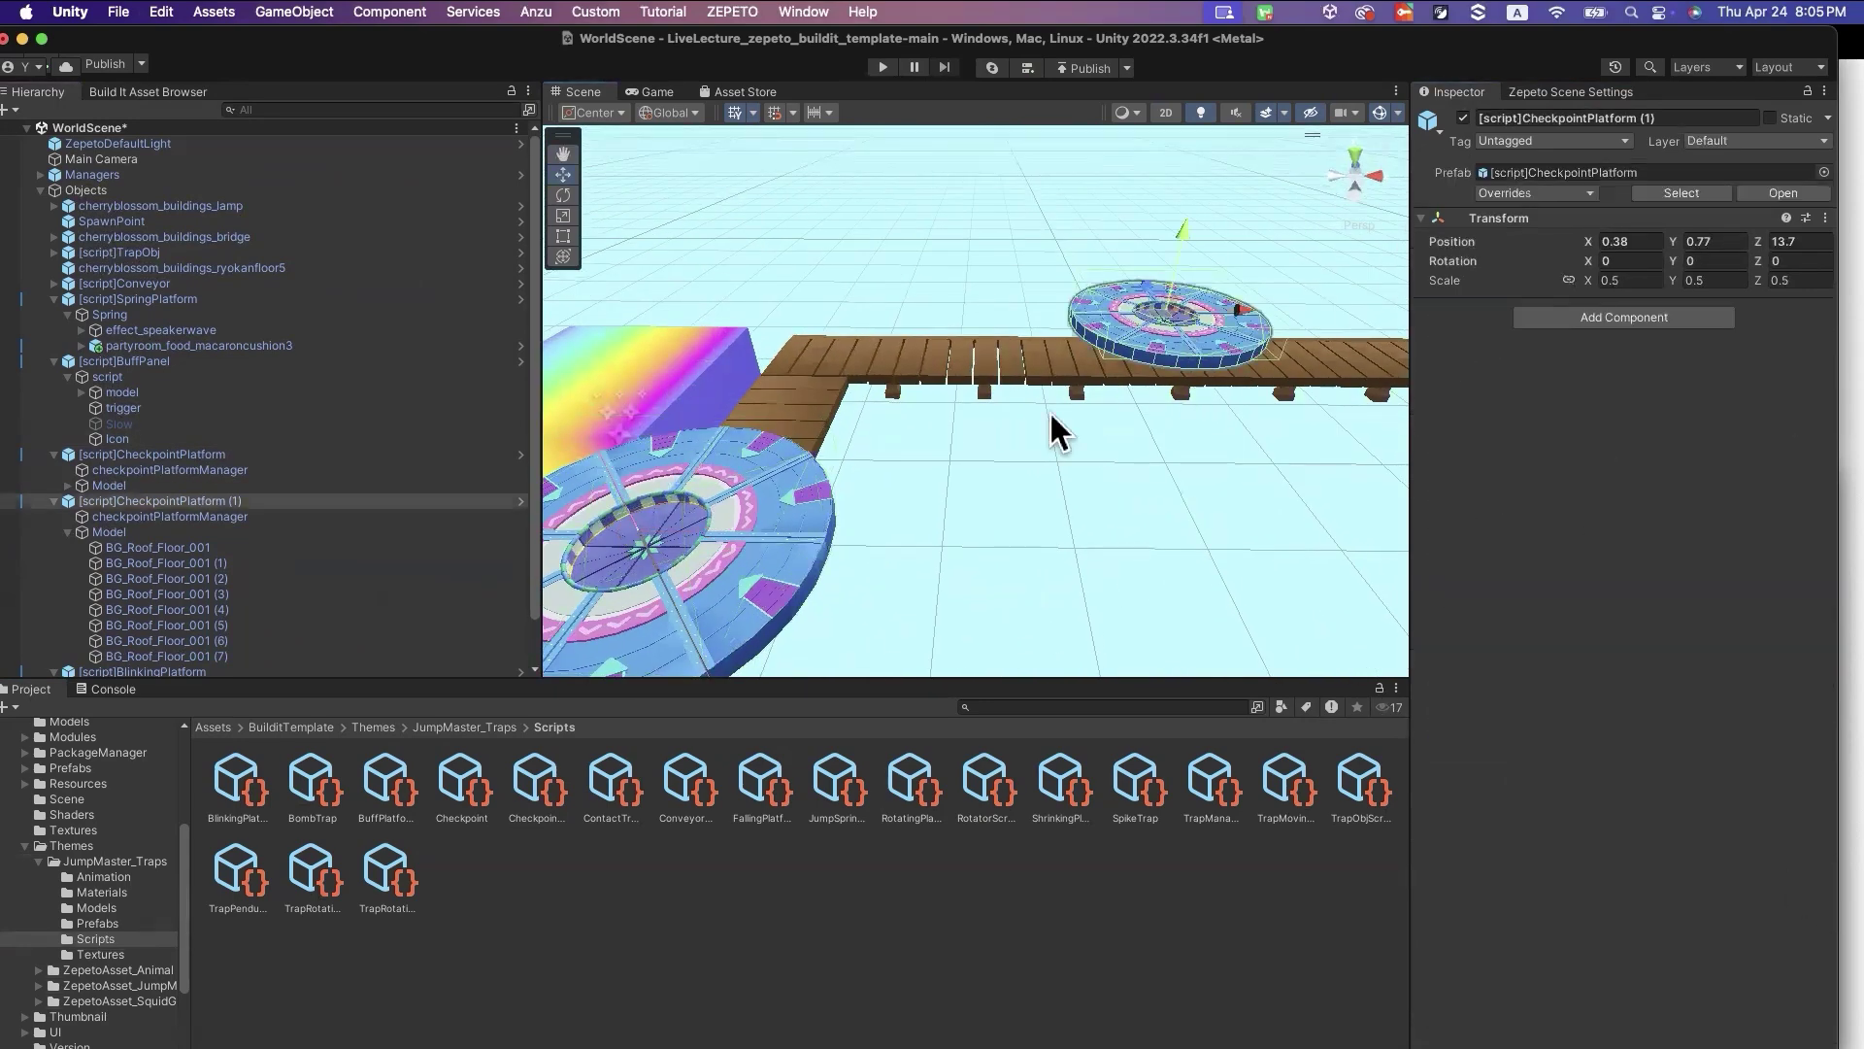
pyautogui.click(181, 518)
pyautogui.click(1071, 505)
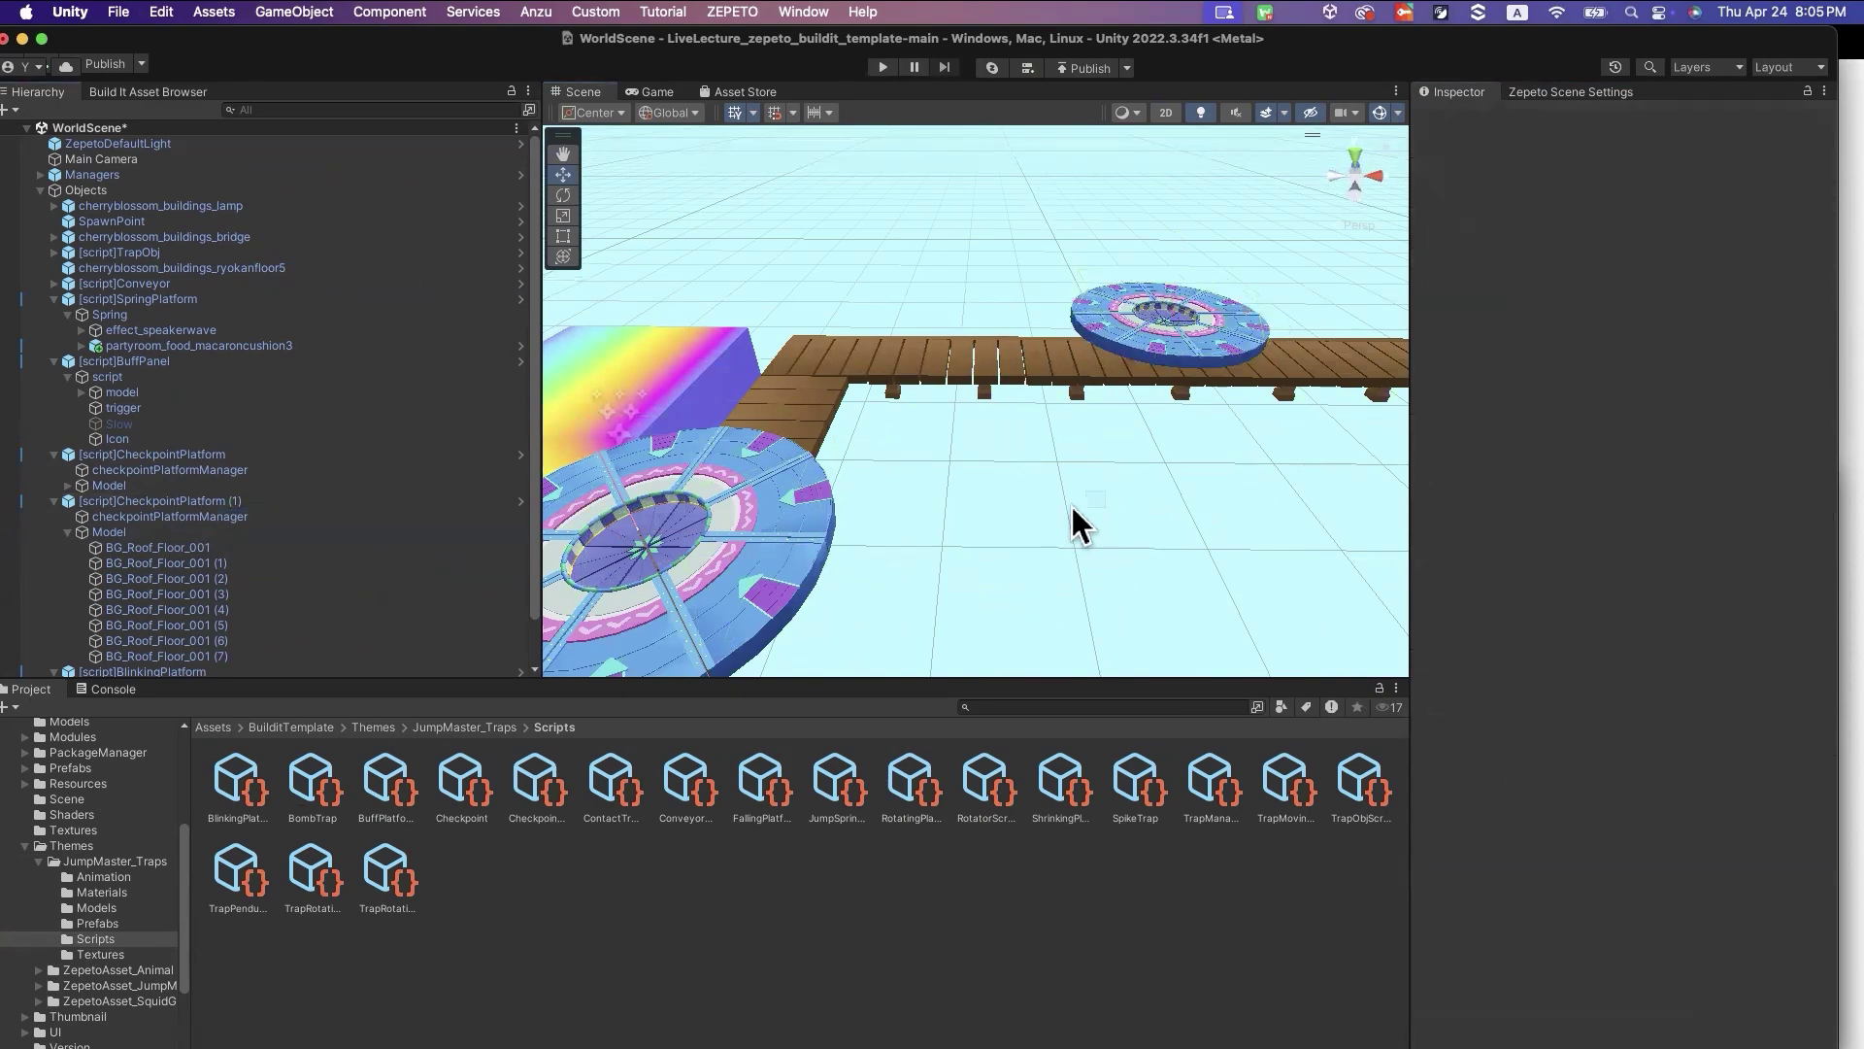
# Delete the Model child of the original CheckpointPlatform, keeping its checkpointPlatformManager
pyautogui.click(742, 466)
pyautogui.moveTo(1065, 507); pyautogui.dragTo(991, 586, button='right')
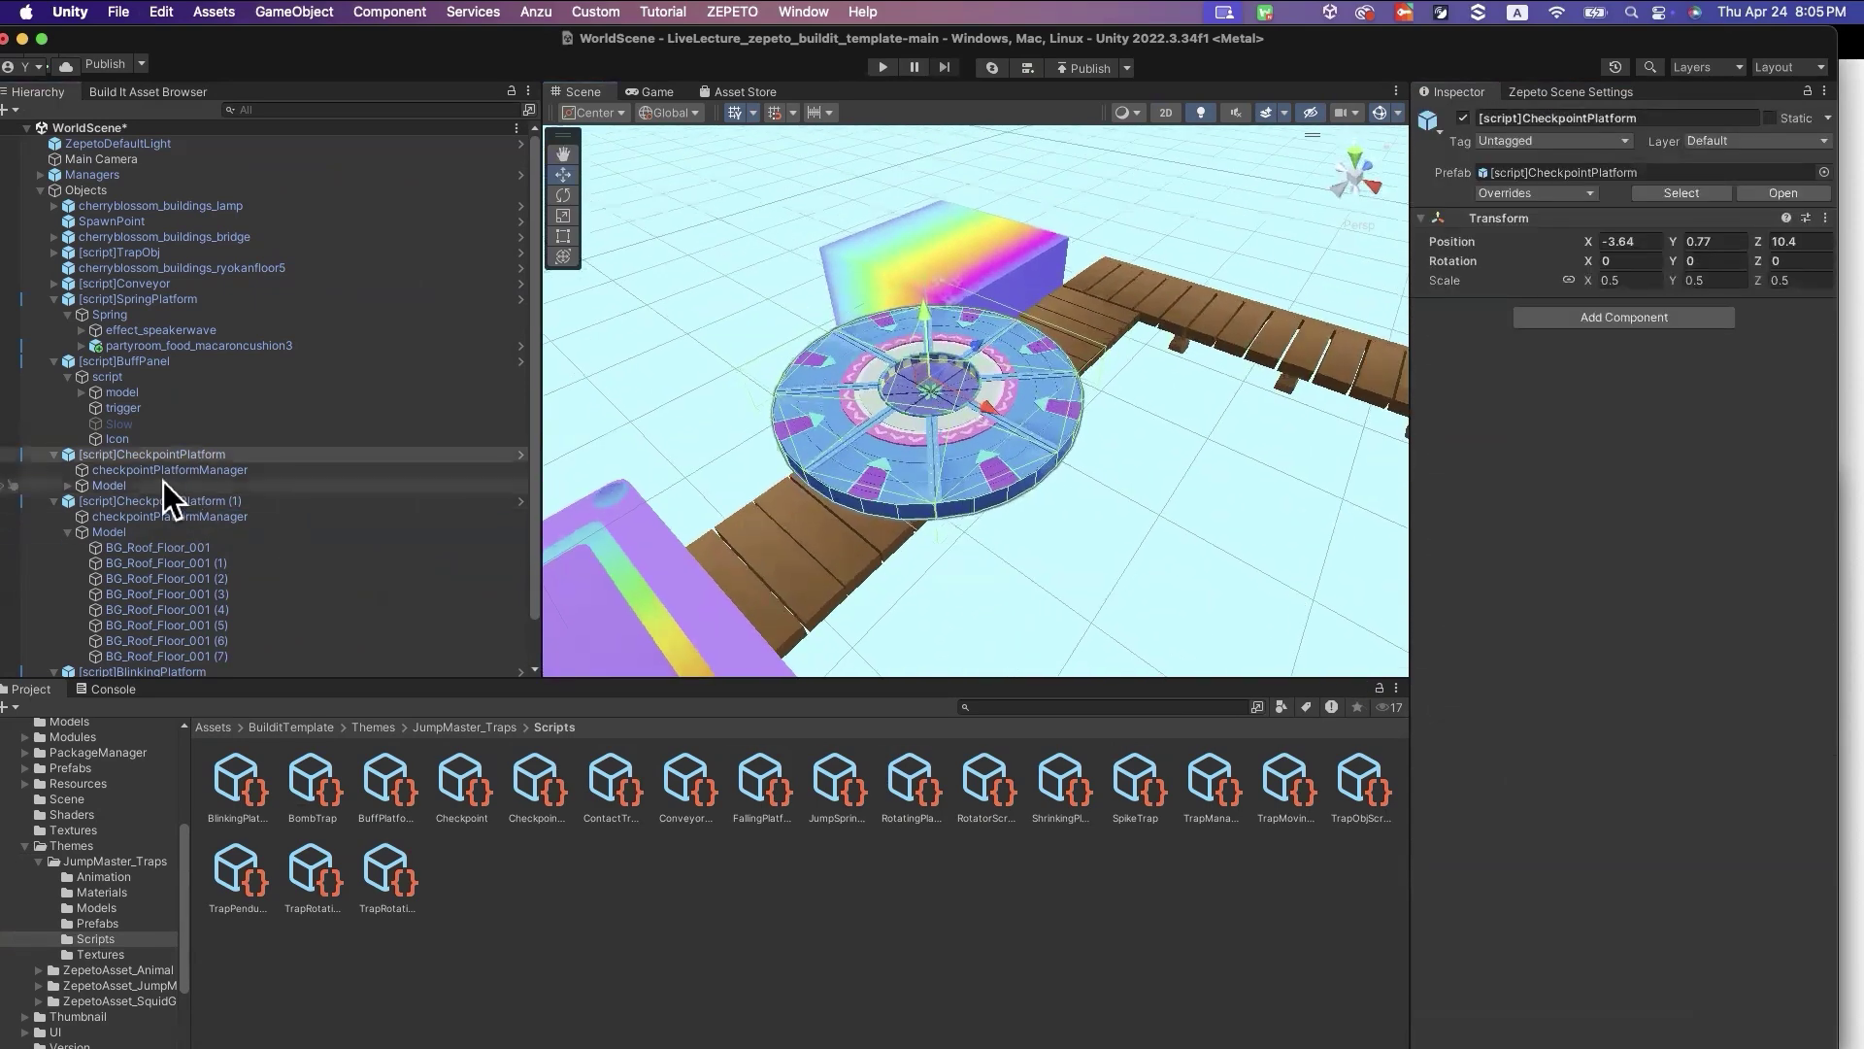
pyautogui.click(163, 484)
pyautogui.rightClick(157, 485)
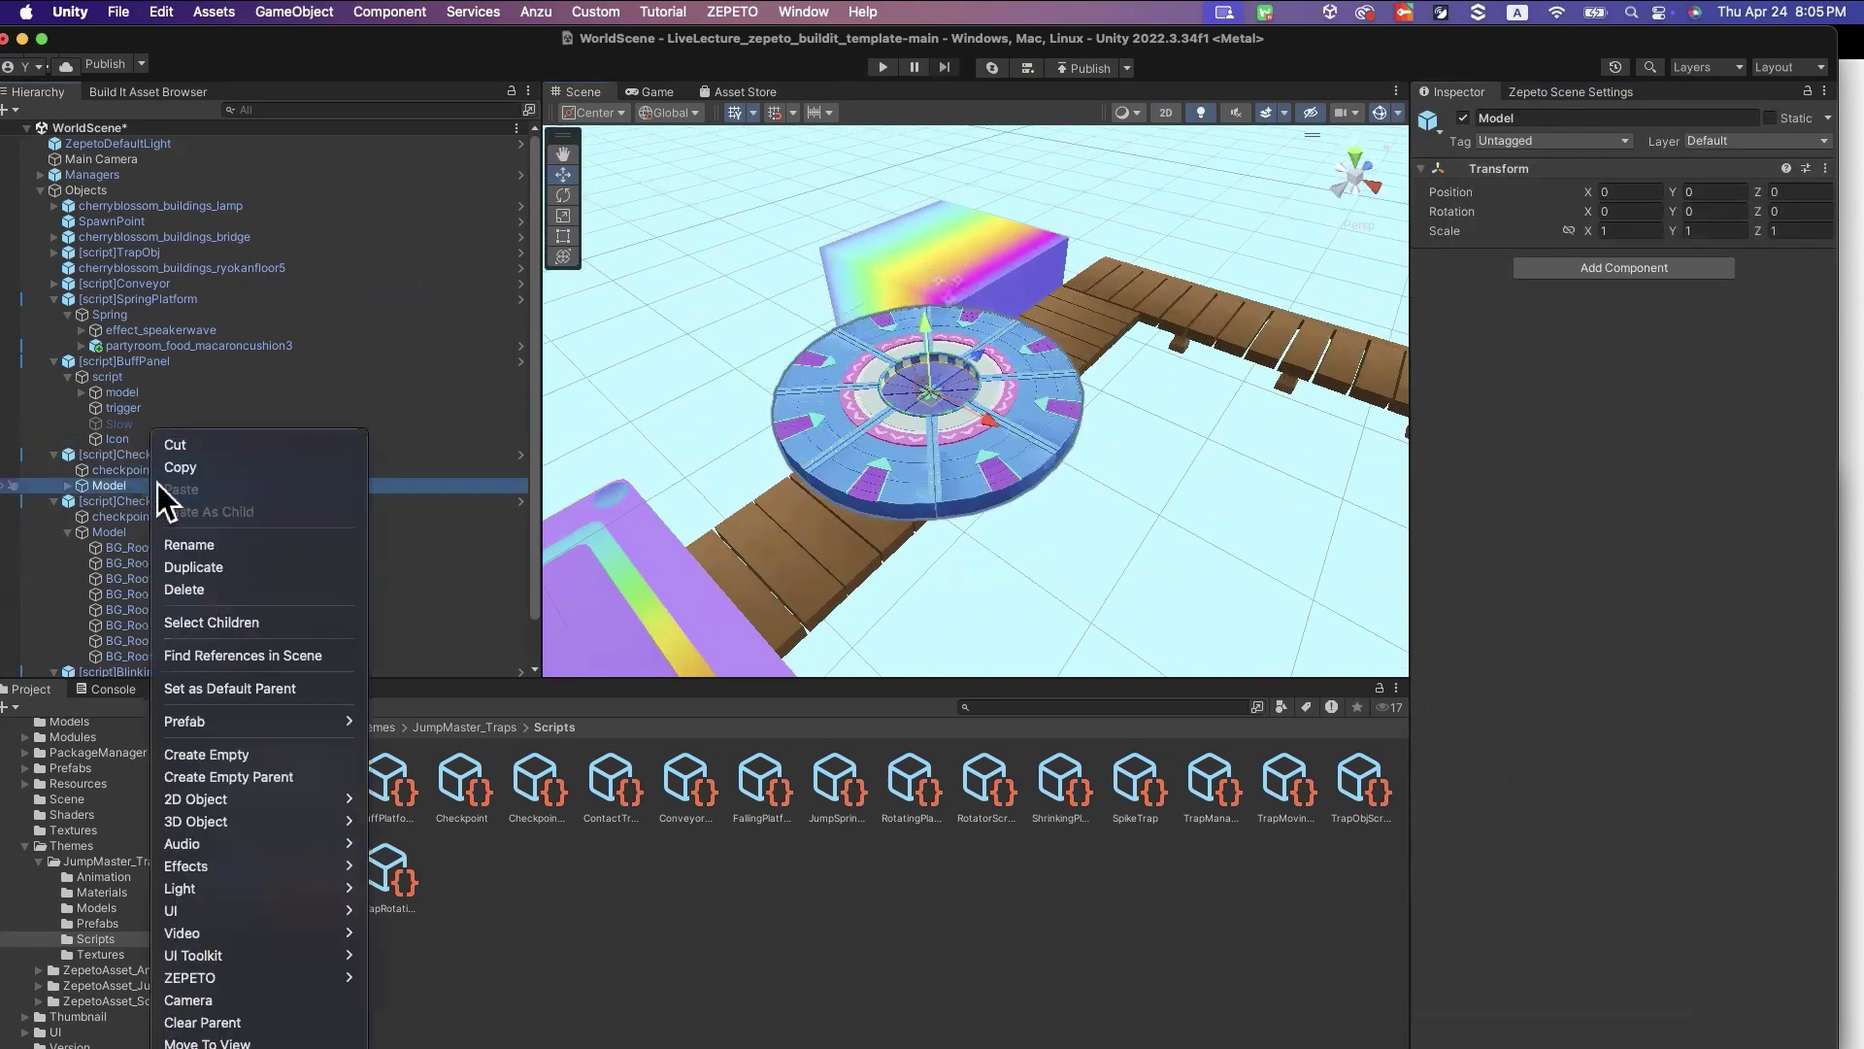
pyautogui.click(204, 589)
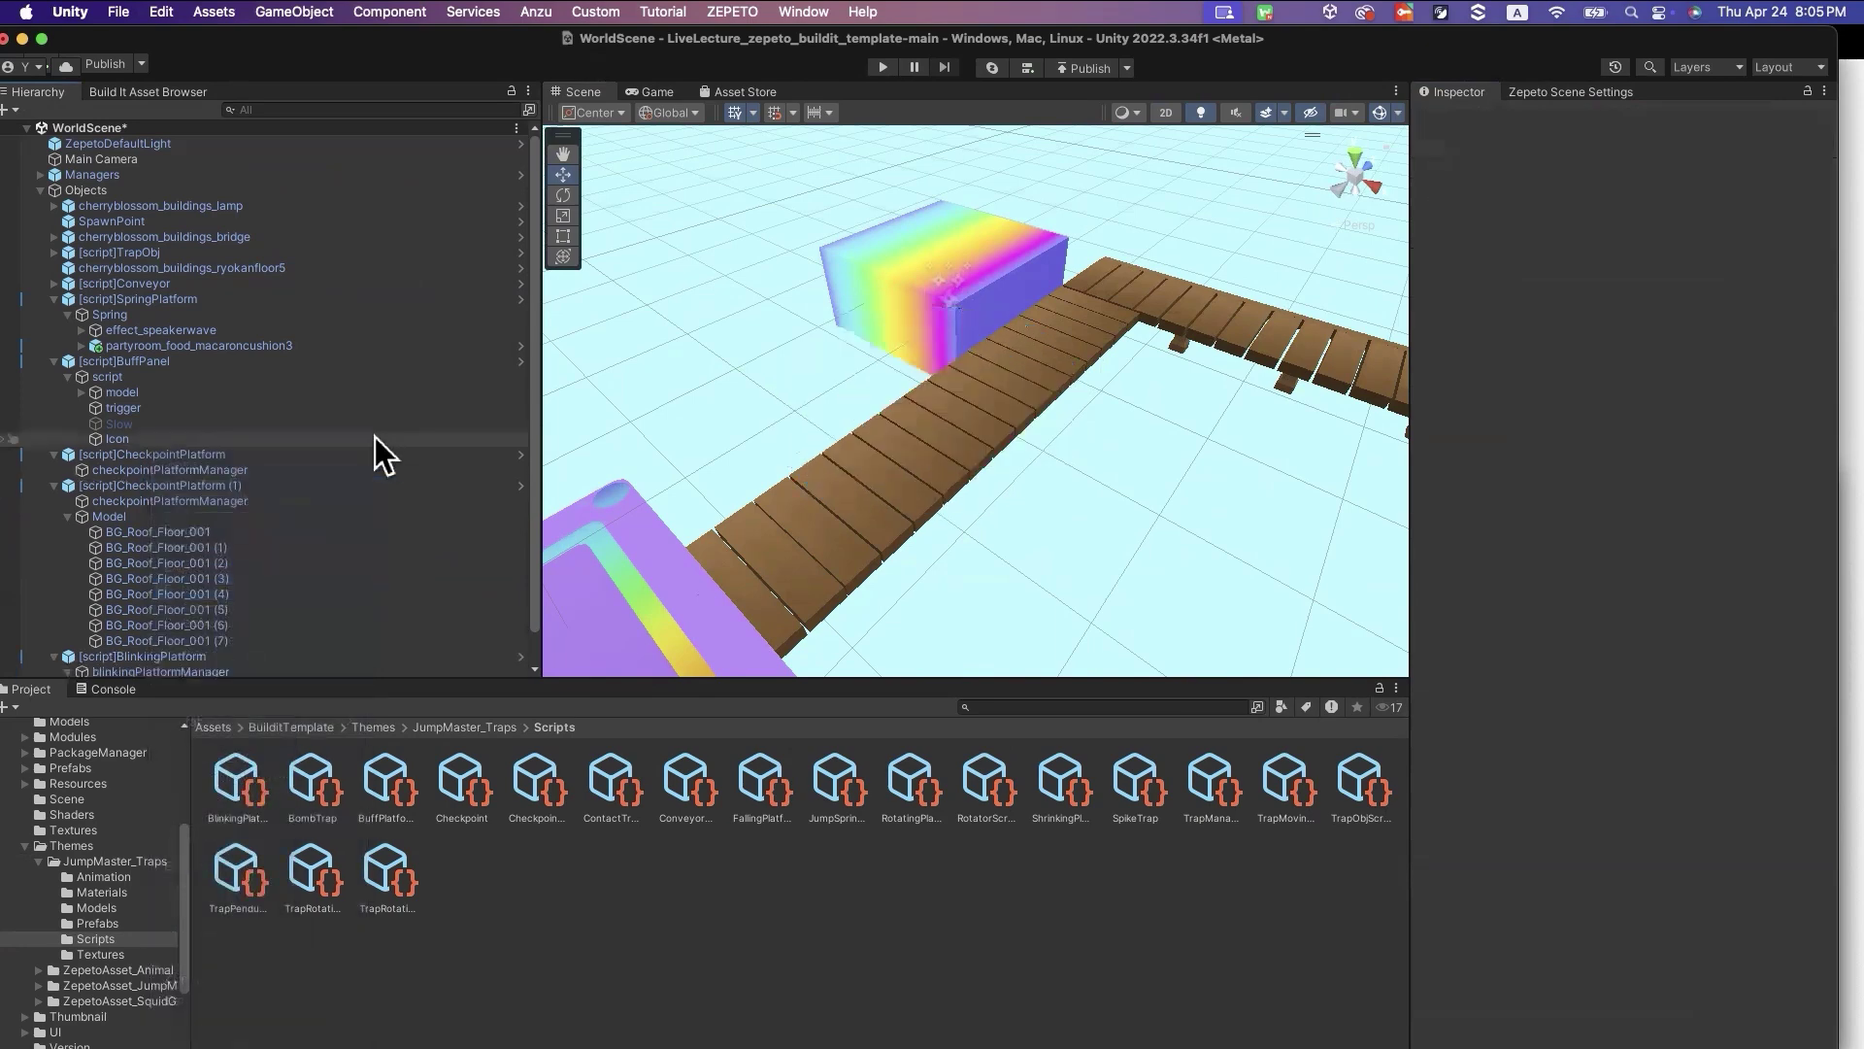
# Place an ActiveElevator_Cube_Red beside the walkway and make it a child of the original CheckpointPlatform
pyautogui.click(155, 91)
pyautogui.moveTo(381, 476); pyautogui.dragTo(1012, 525)
pyautogui.click(68, 92)
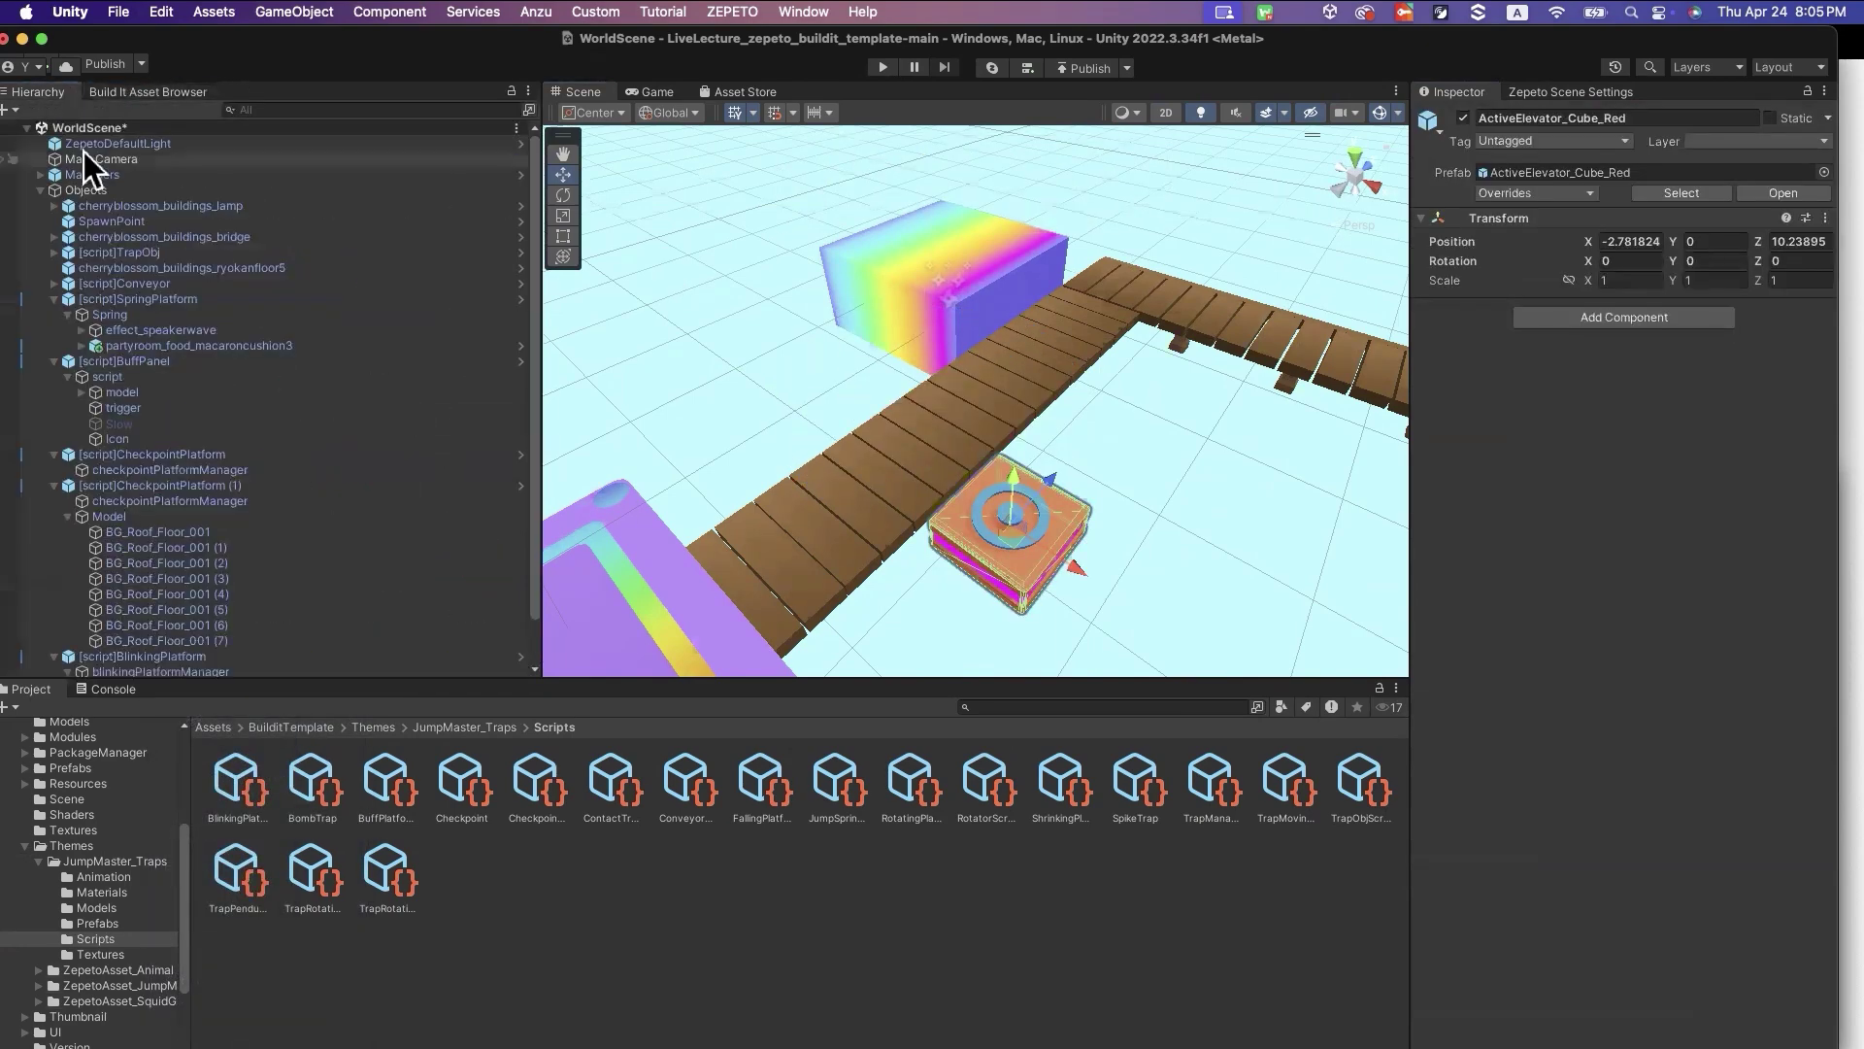
pyautogui.scroll(-2, 176, 560)
pyautogui.moveTo(126, 652); pyautogui.dragTo(189, 425)
# Set the ActiveElevator_Cube_Red's local position to 0, 0, 0 and its scale to 3, 3, 3
pyautogui.click(1639, 242)
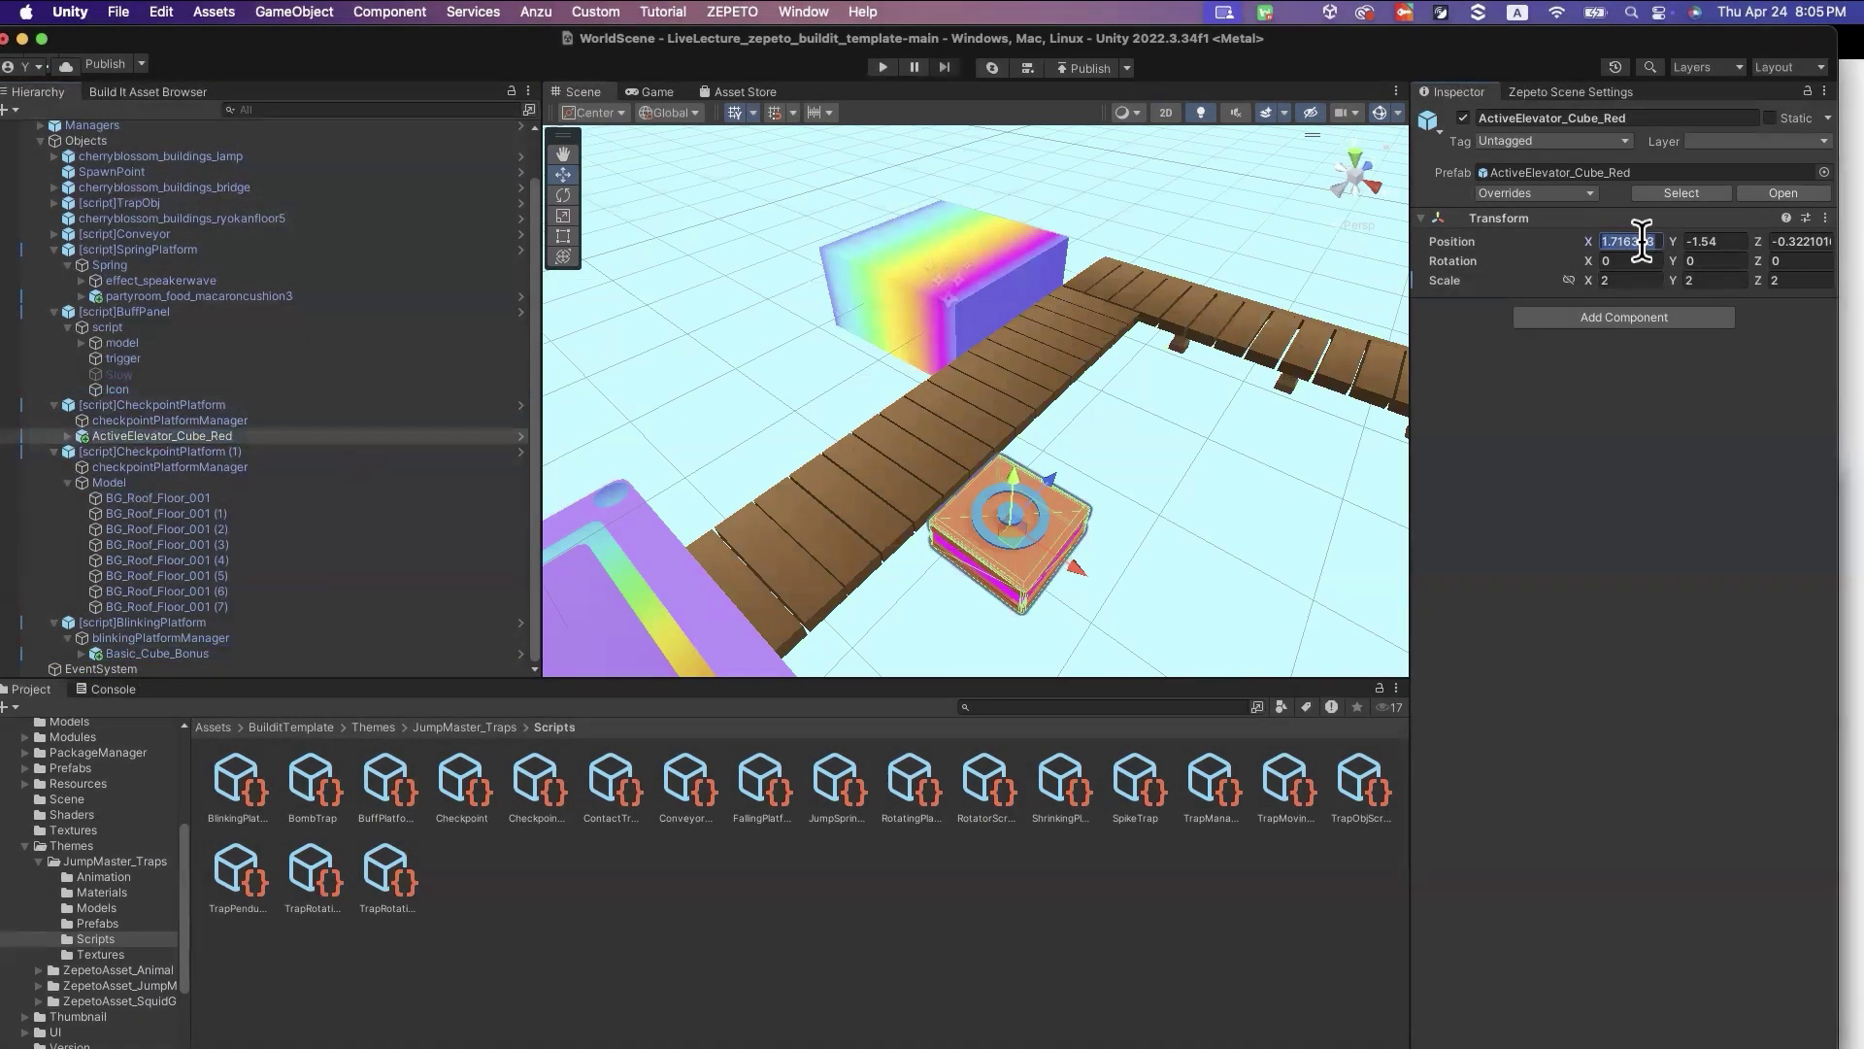
pyautogui.write('0')
pyautogui.press('Tab')
pyautogui.write('0')
pyautogui.press('Tab')
pyautogui.write('0')
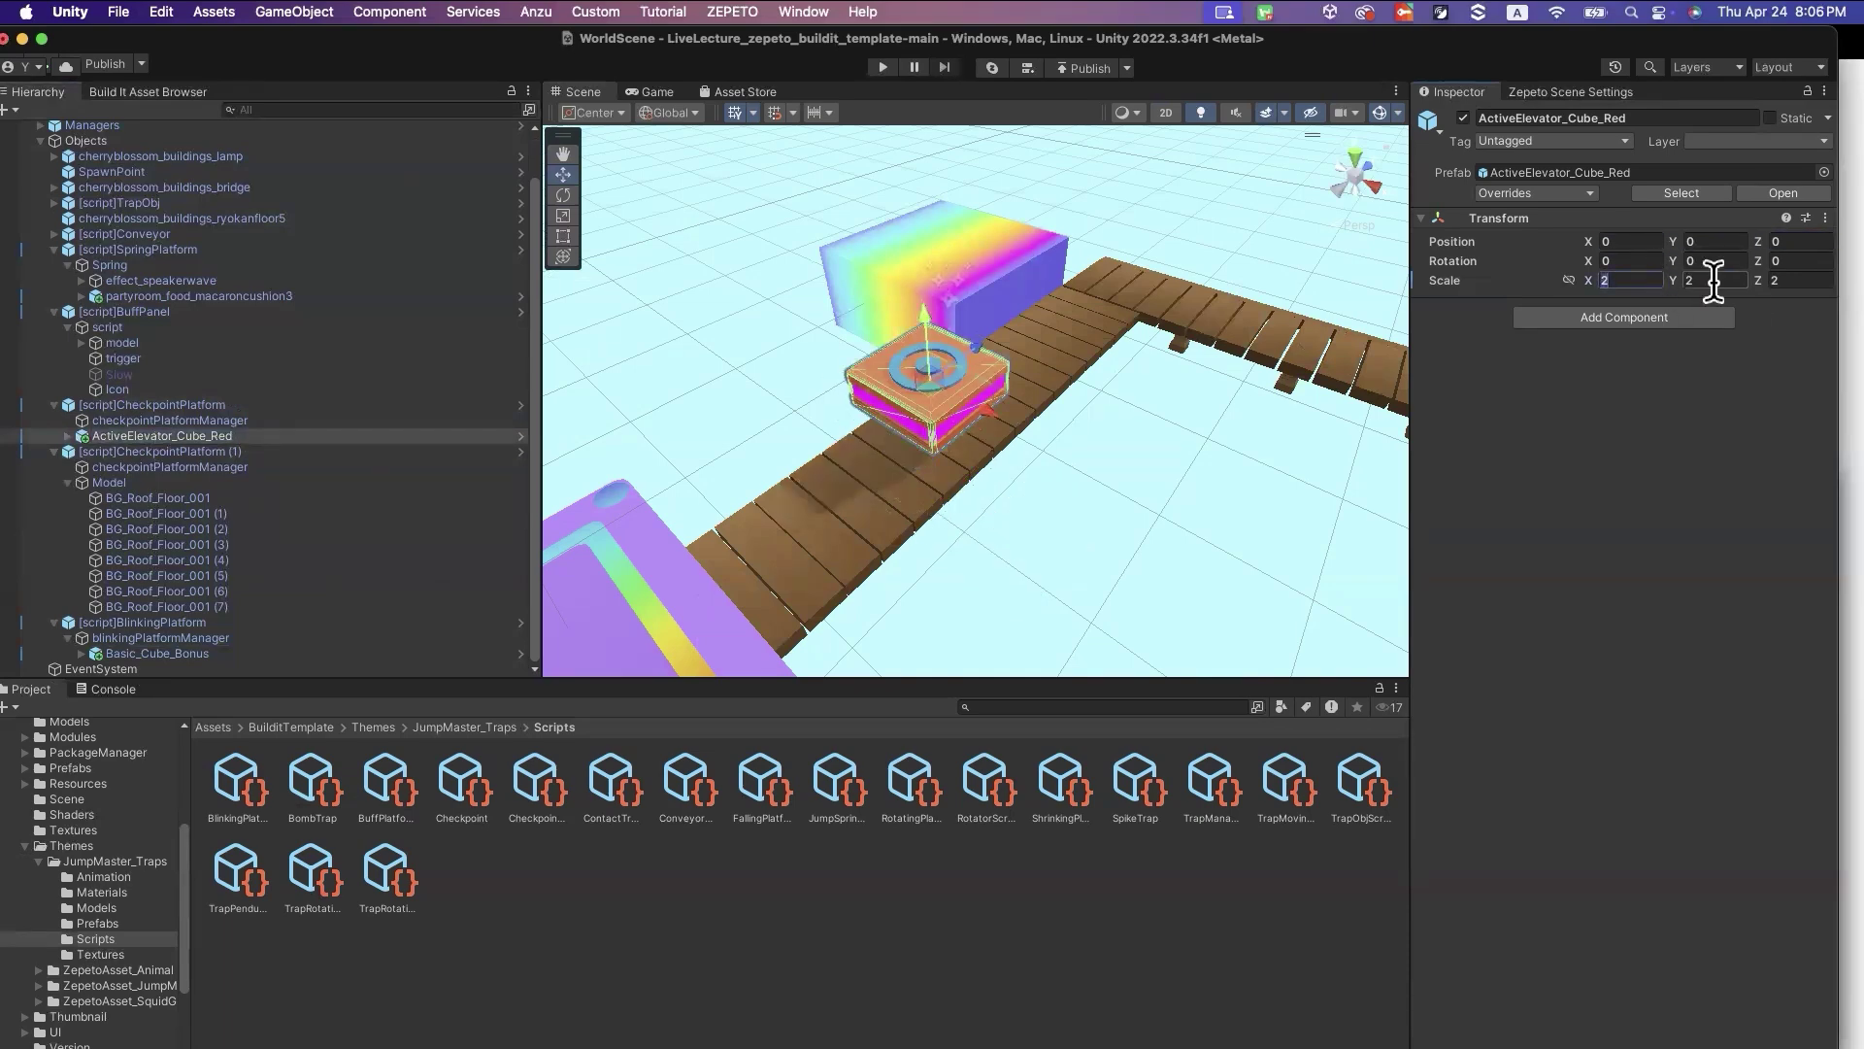
pyautogui.write('3')
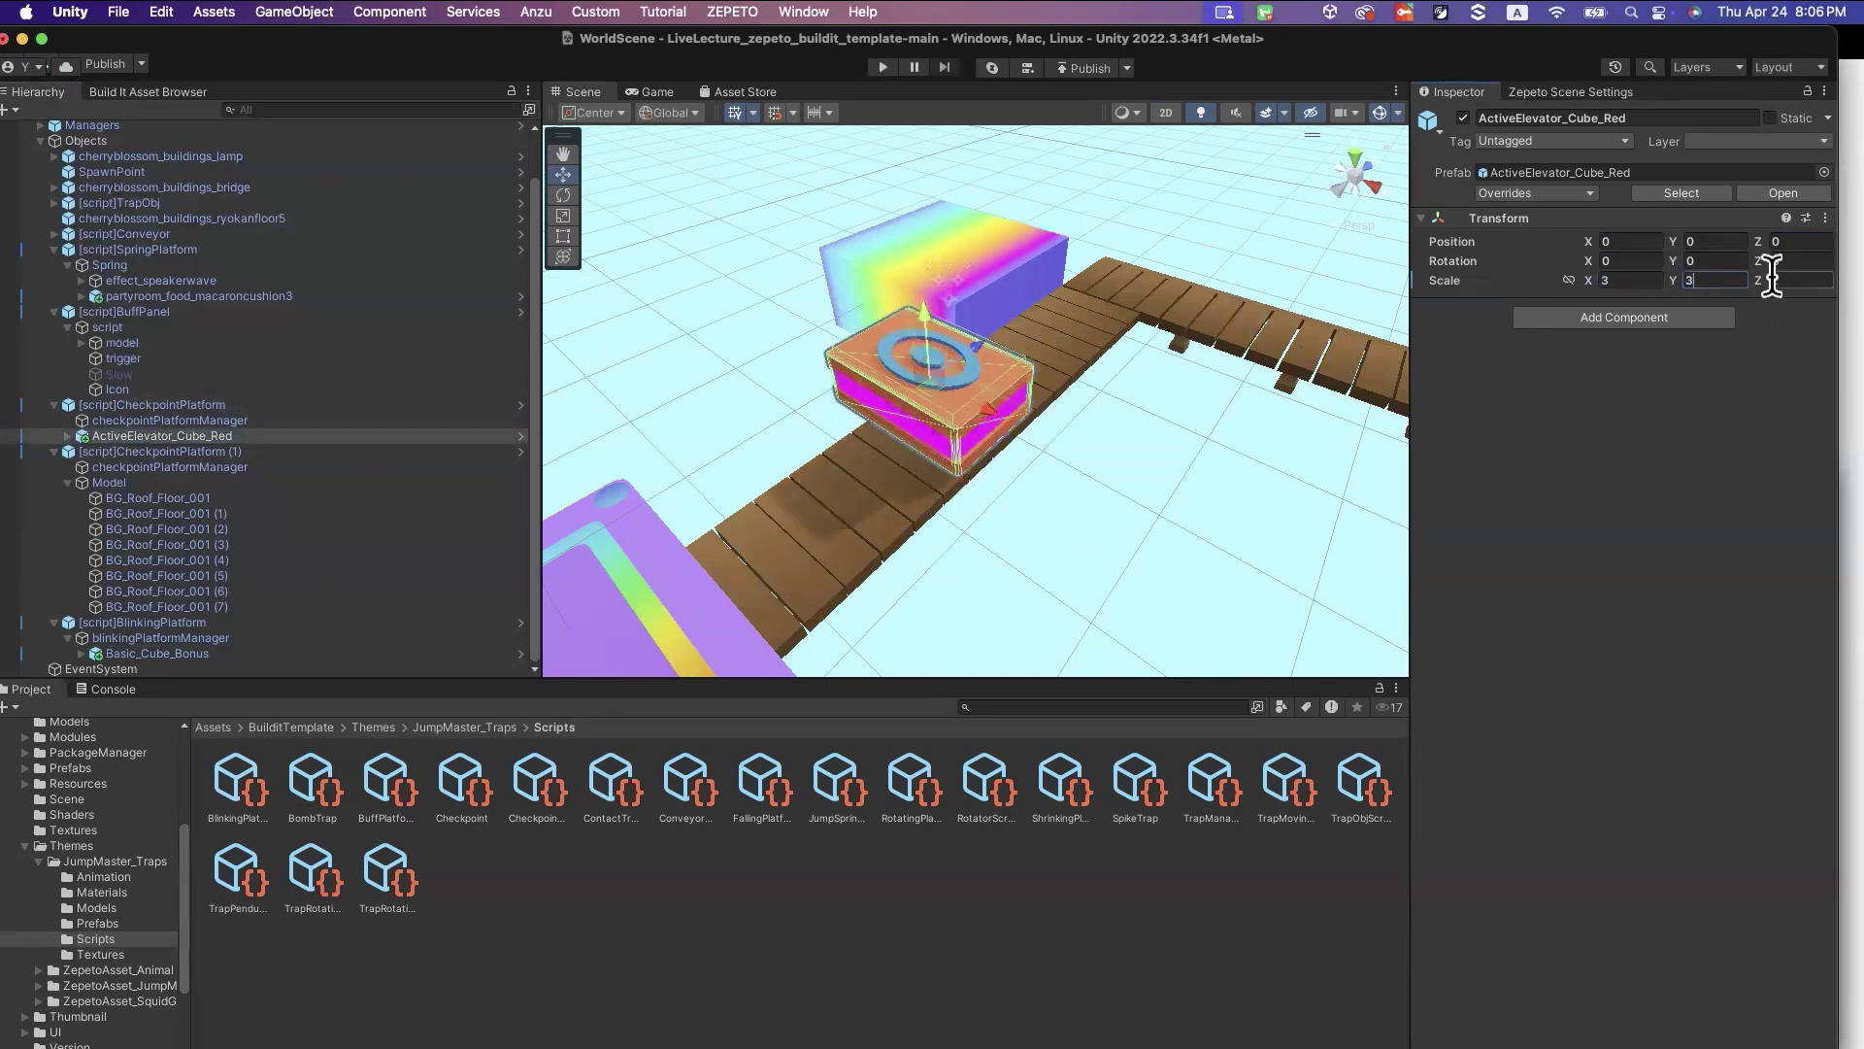
pyautogui.write('3')
# Lower the original CheckpointPlatform to a Y position of about 0.32 so its cube sits into the walkway
pyautogui.moveTo(1253, 497); pyautogui.dragTo(835, 255, button='right')
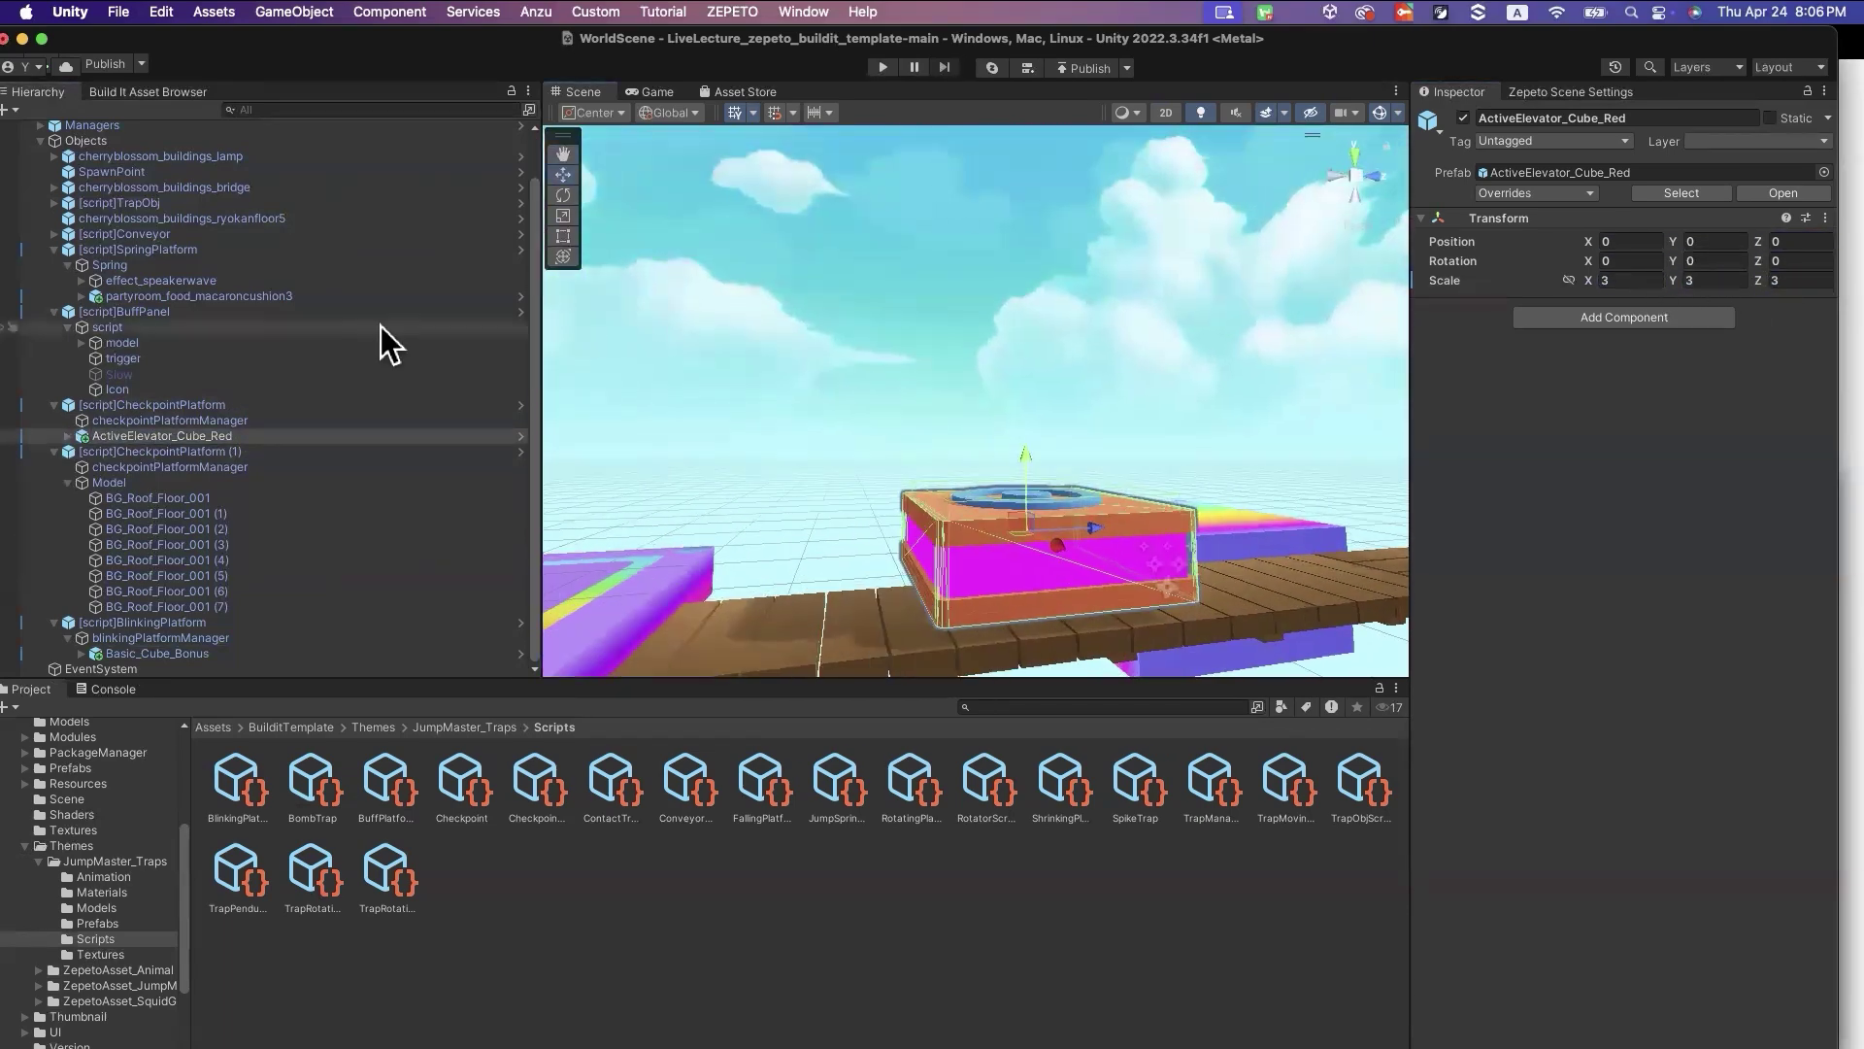
pyautogui.click(250, 406)
pyautogui.moveTo(1061, 466); pyautogui.dragTo(771, 435, button='right')
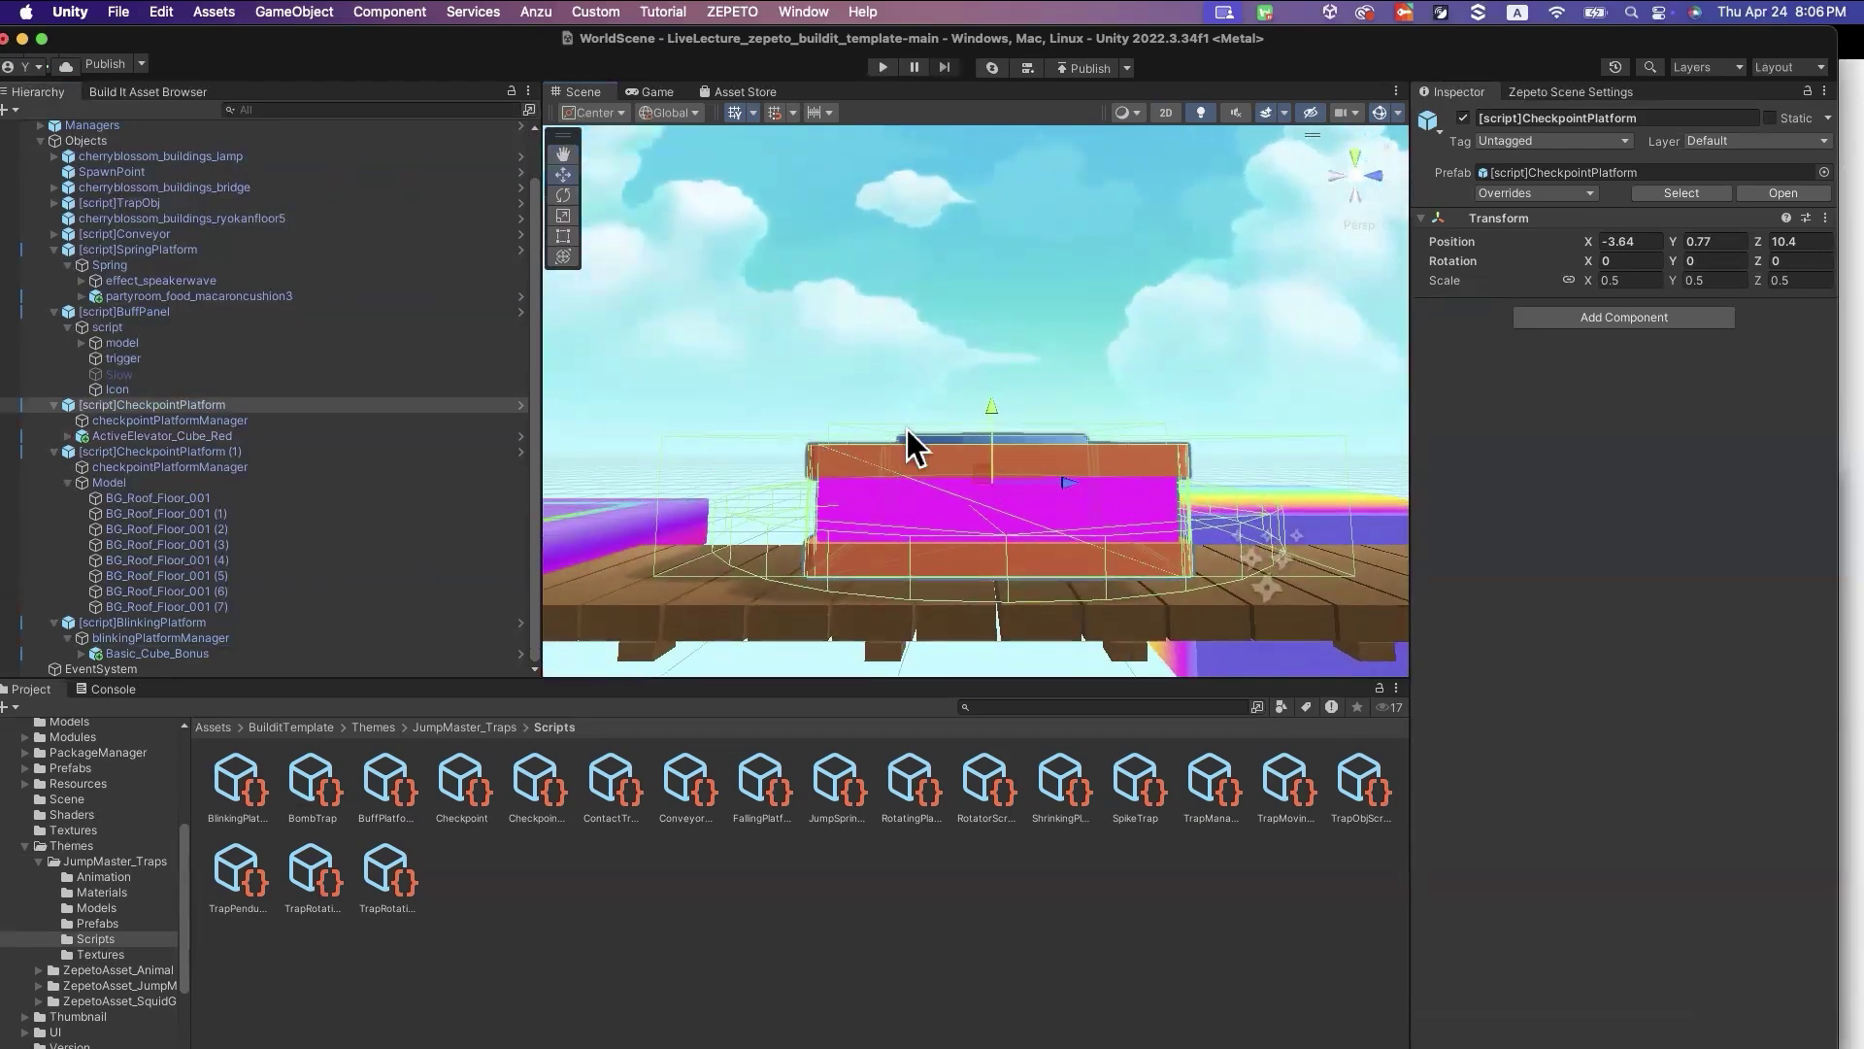
pyautogui.moveTo(988, 450); pyautogui.dragTo(965, 547)
pyautogui.moveTo(965, 547); pyautogui.dragTo(1102, 590, button='right')
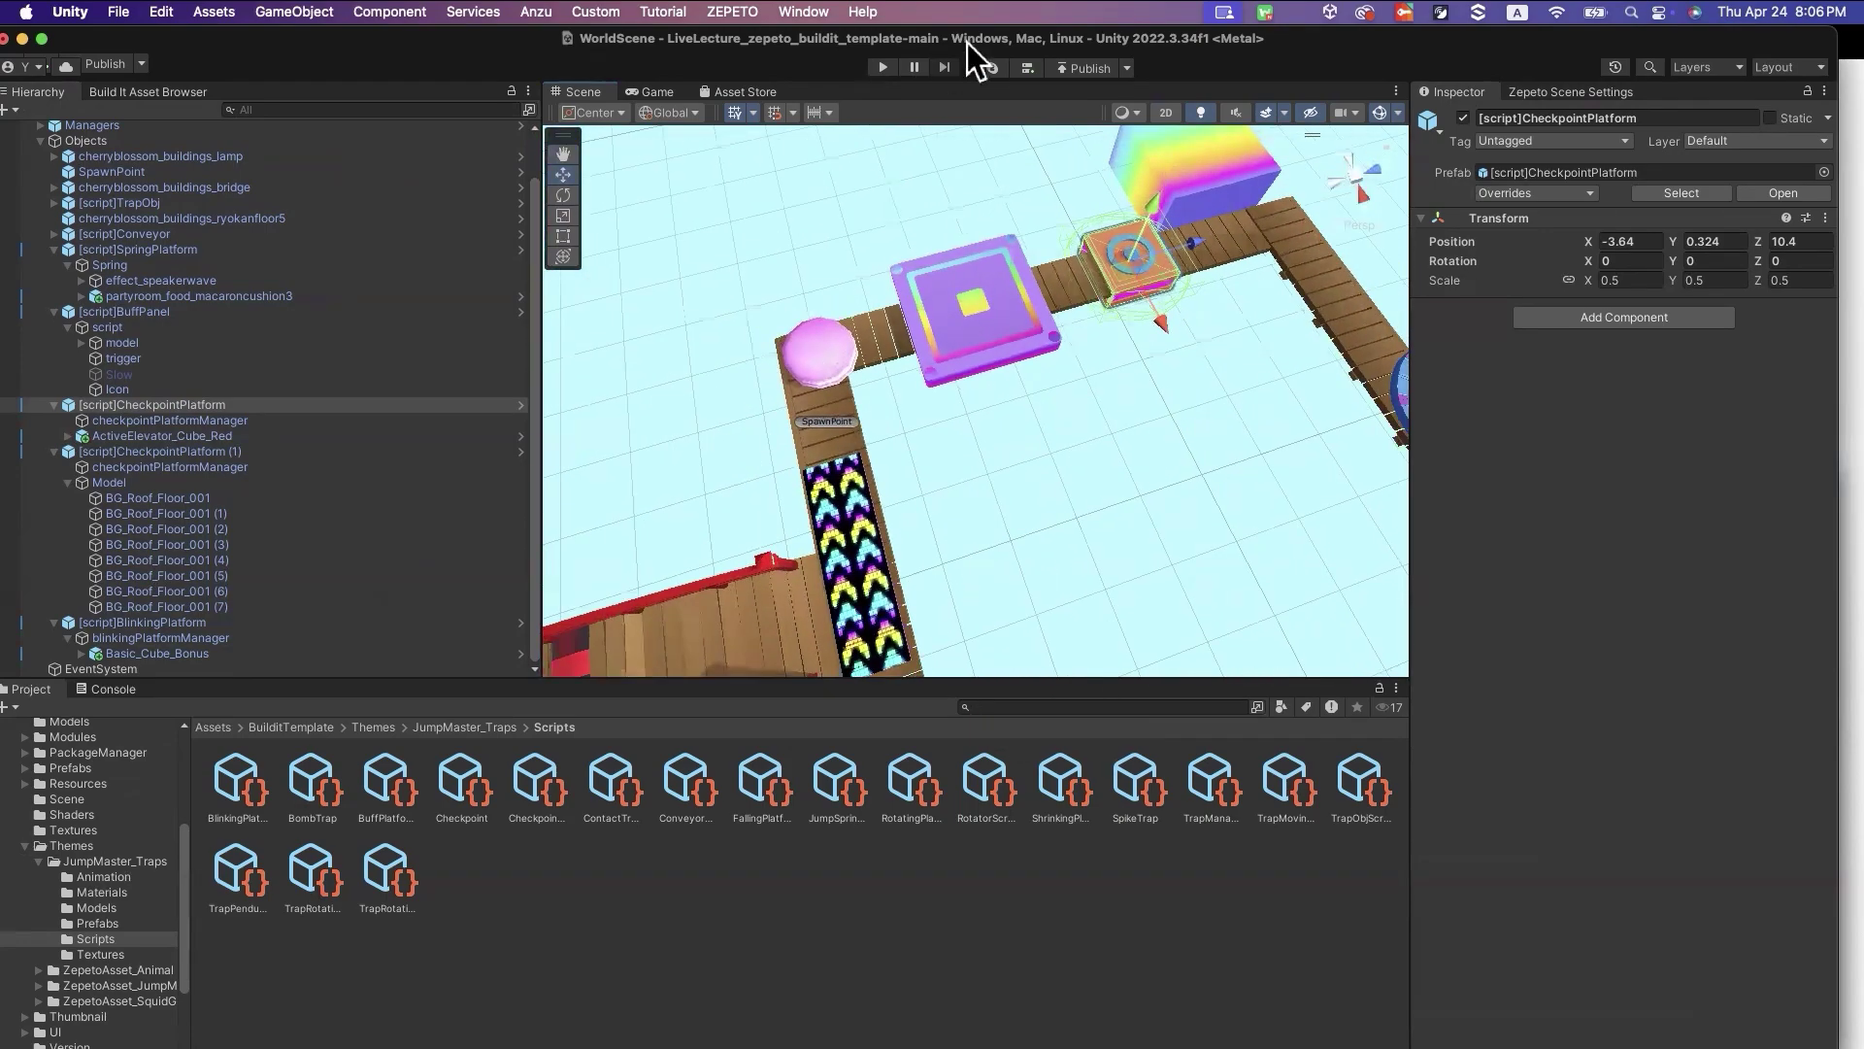
# Play-test the map by running the character over the cube checkpoint and around the rotating disc, and stop play mode
pyautogui.click(884, 67)
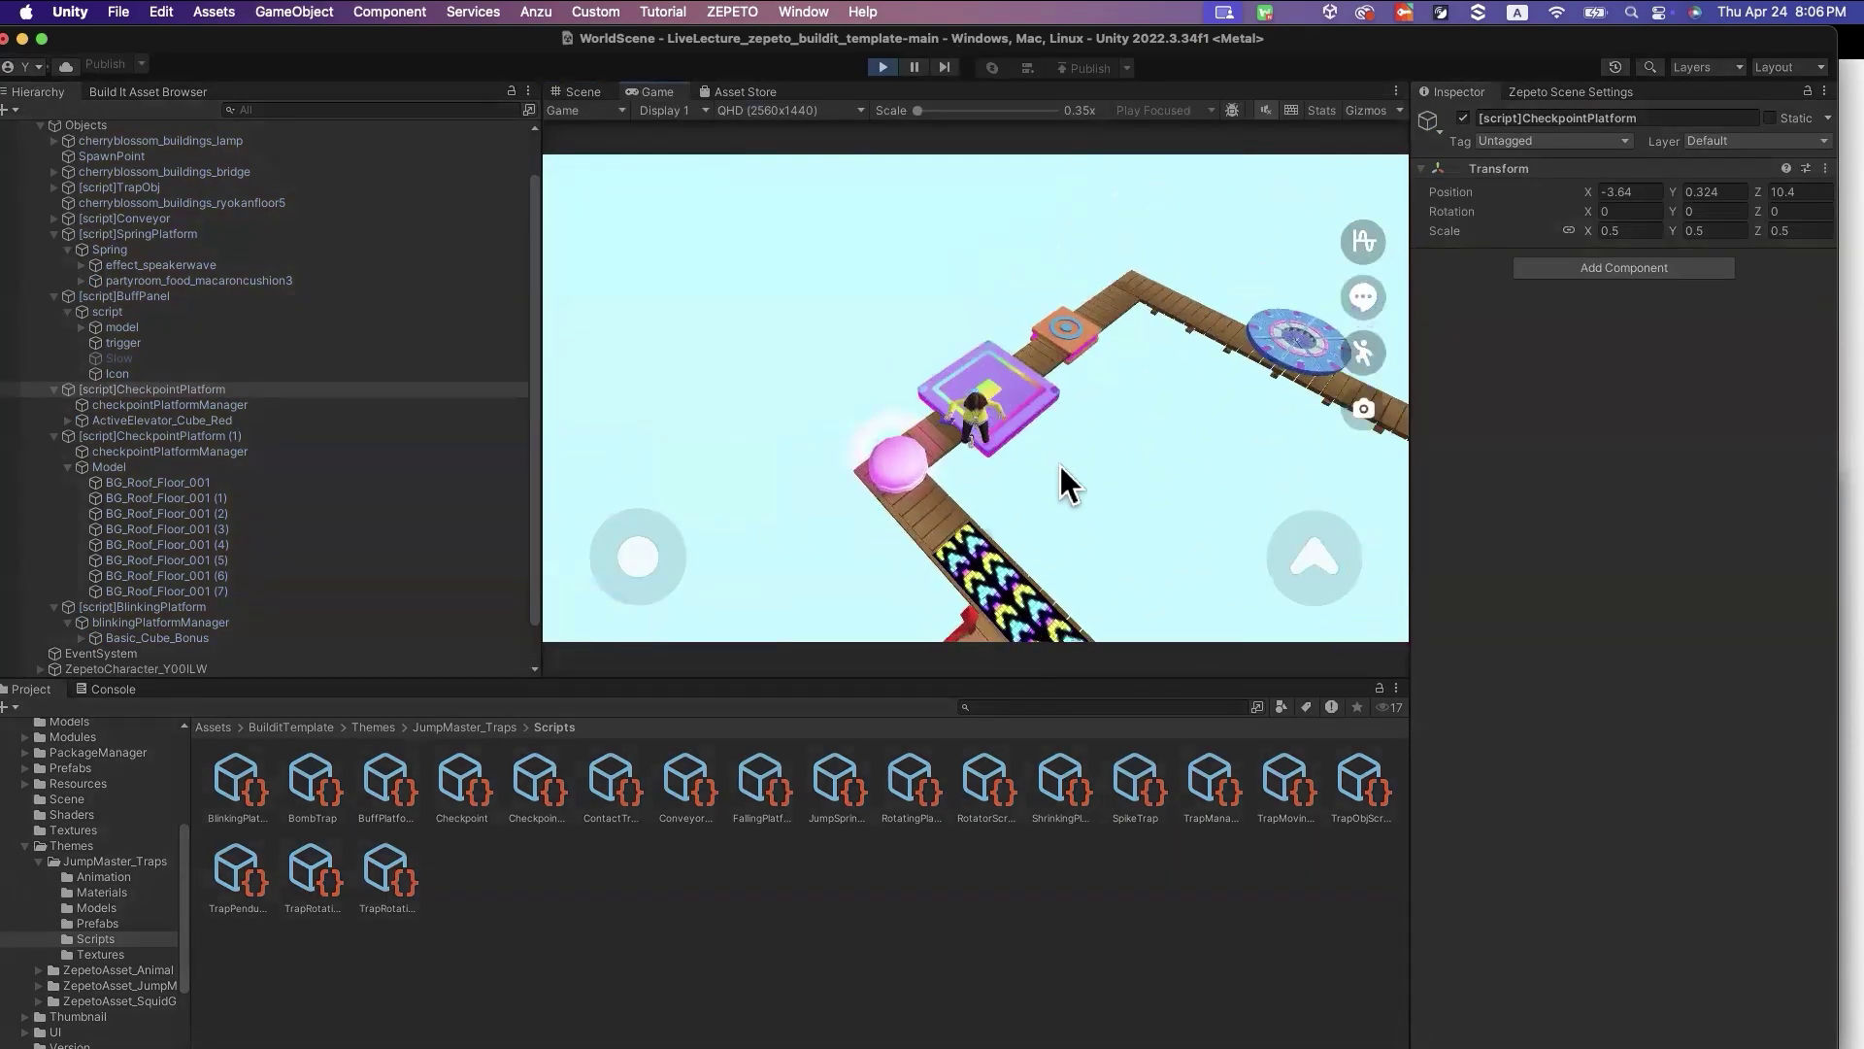
pyautogui.press('a')
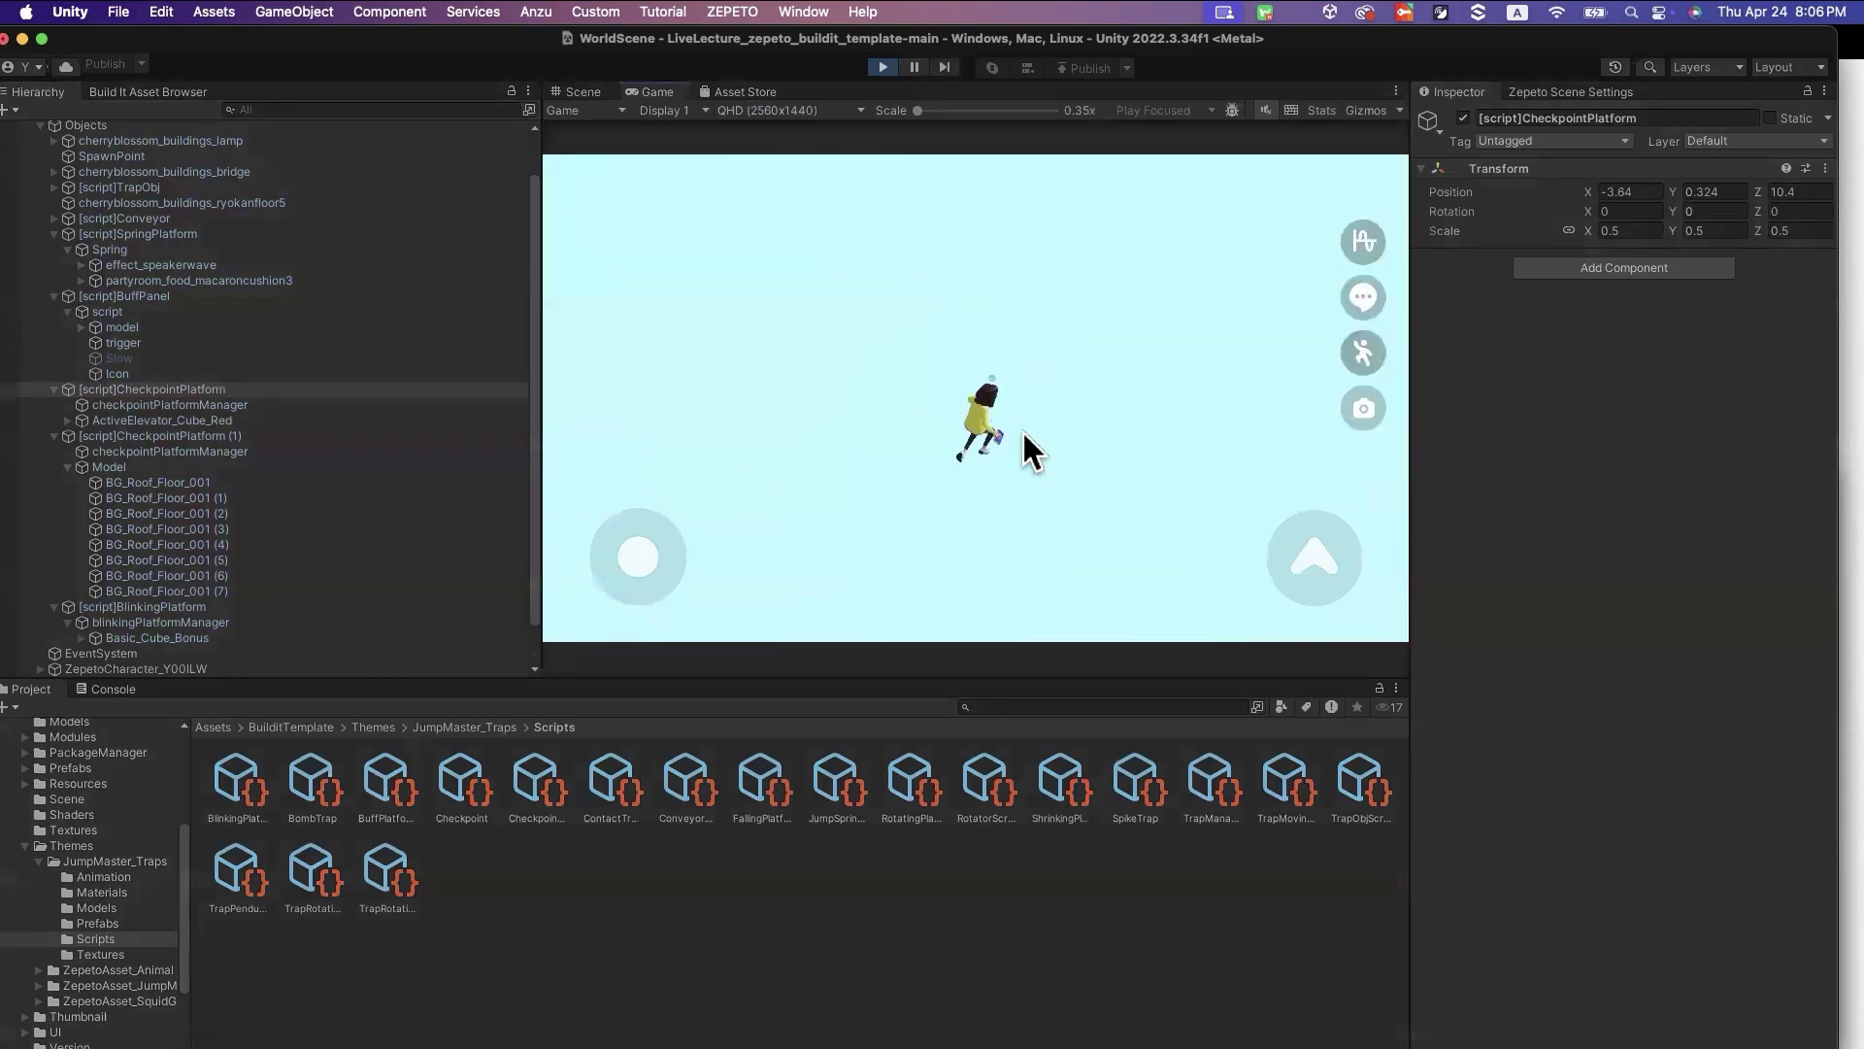
pyautogui.press('w')
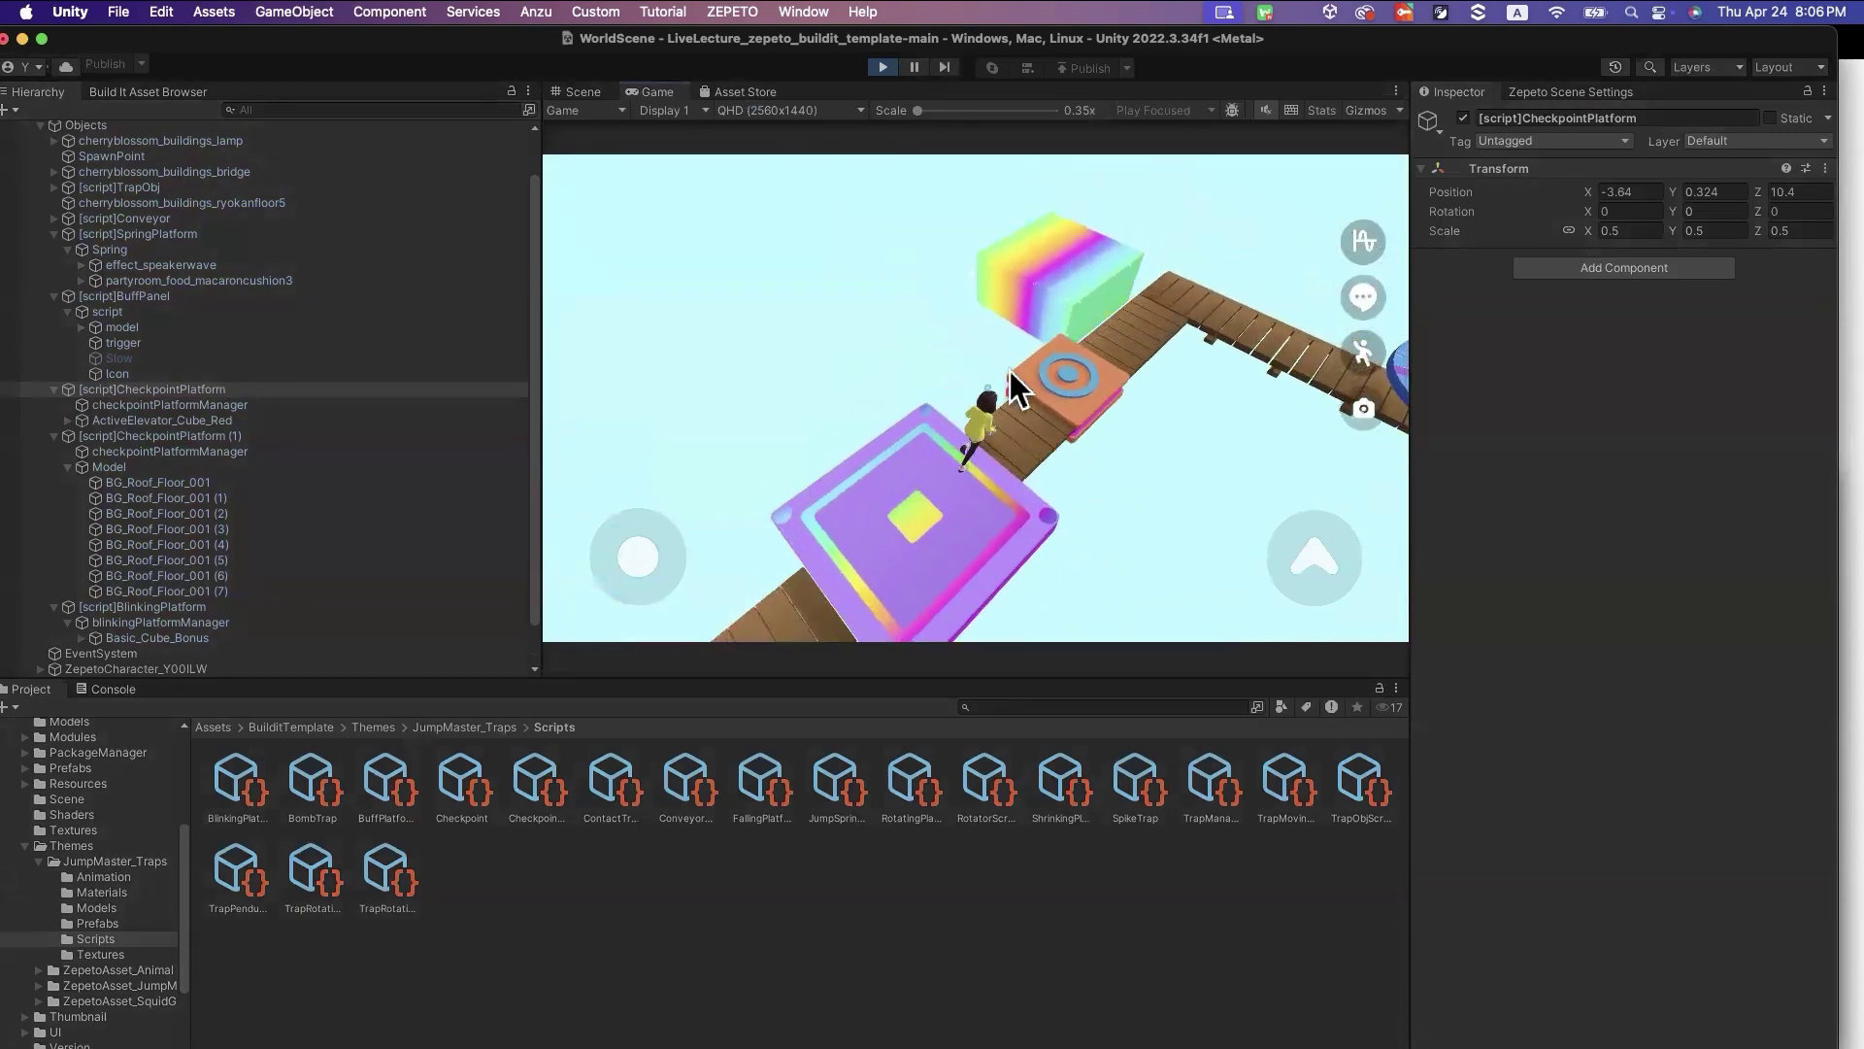
pyautogui.press('w')
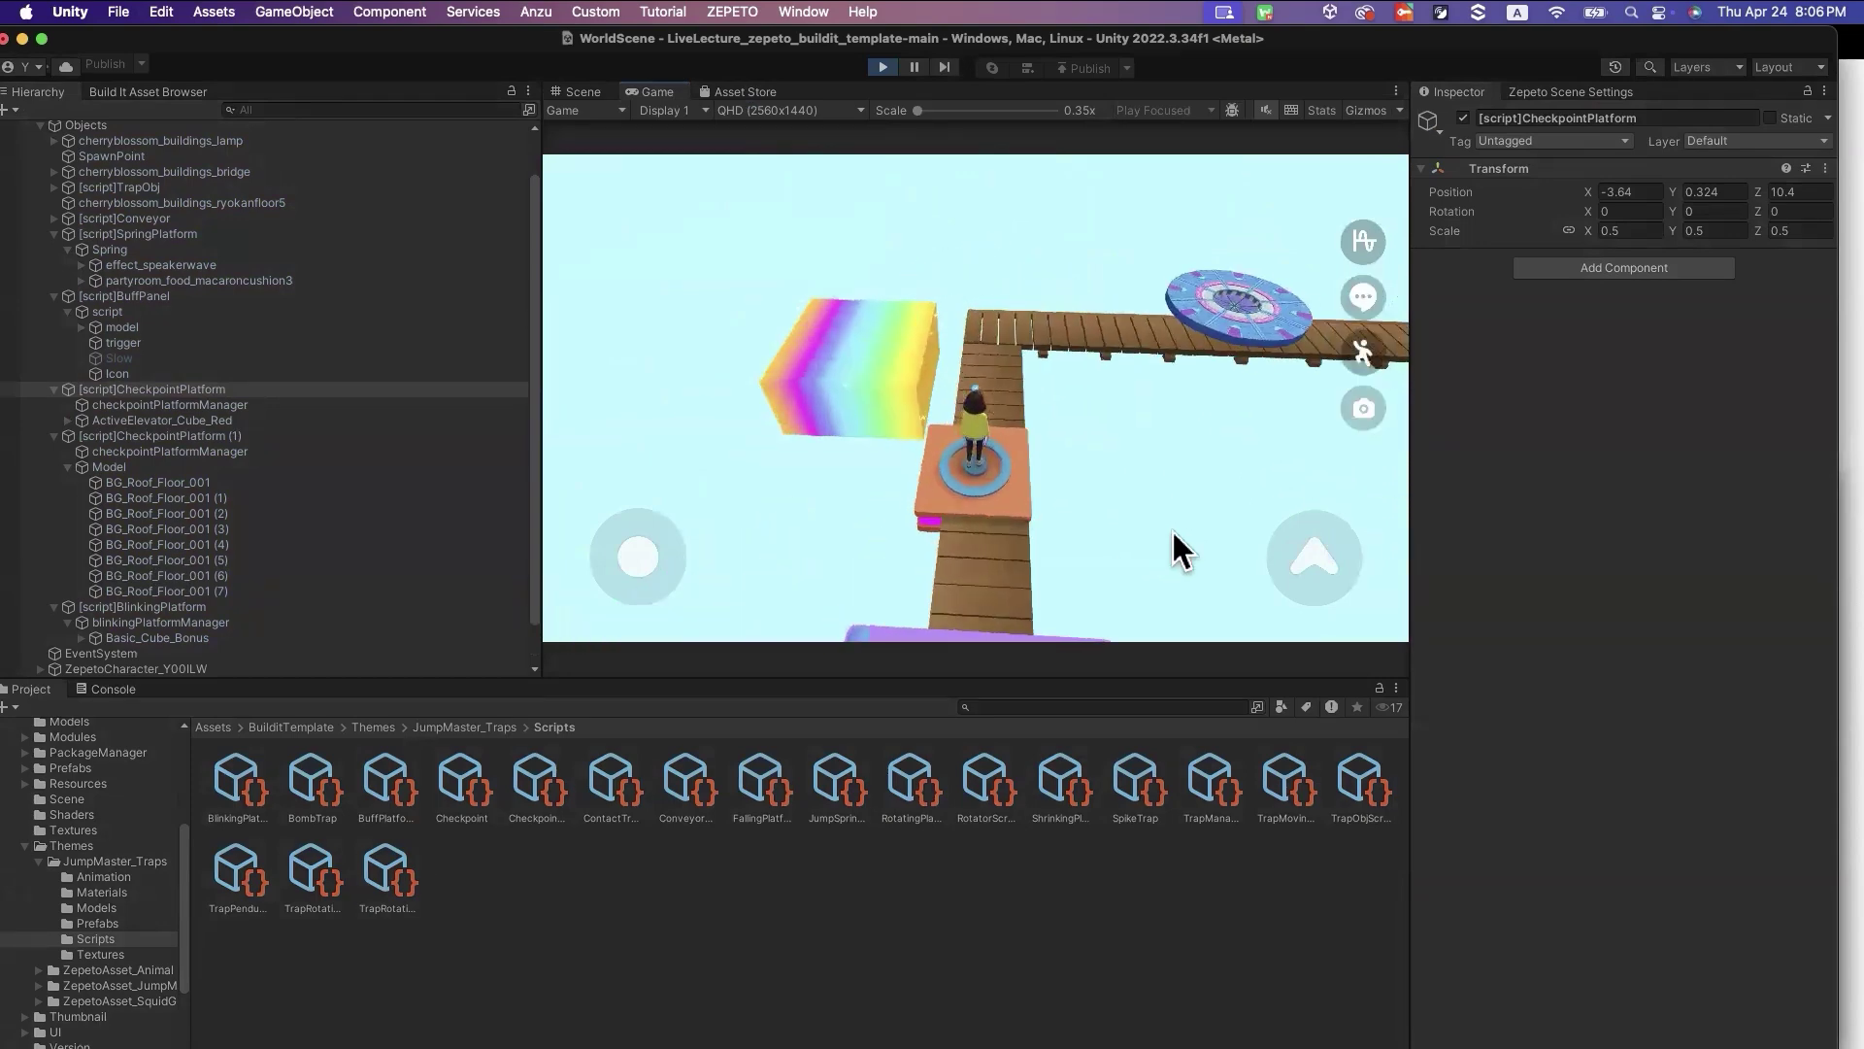
pyautogui.press('w')
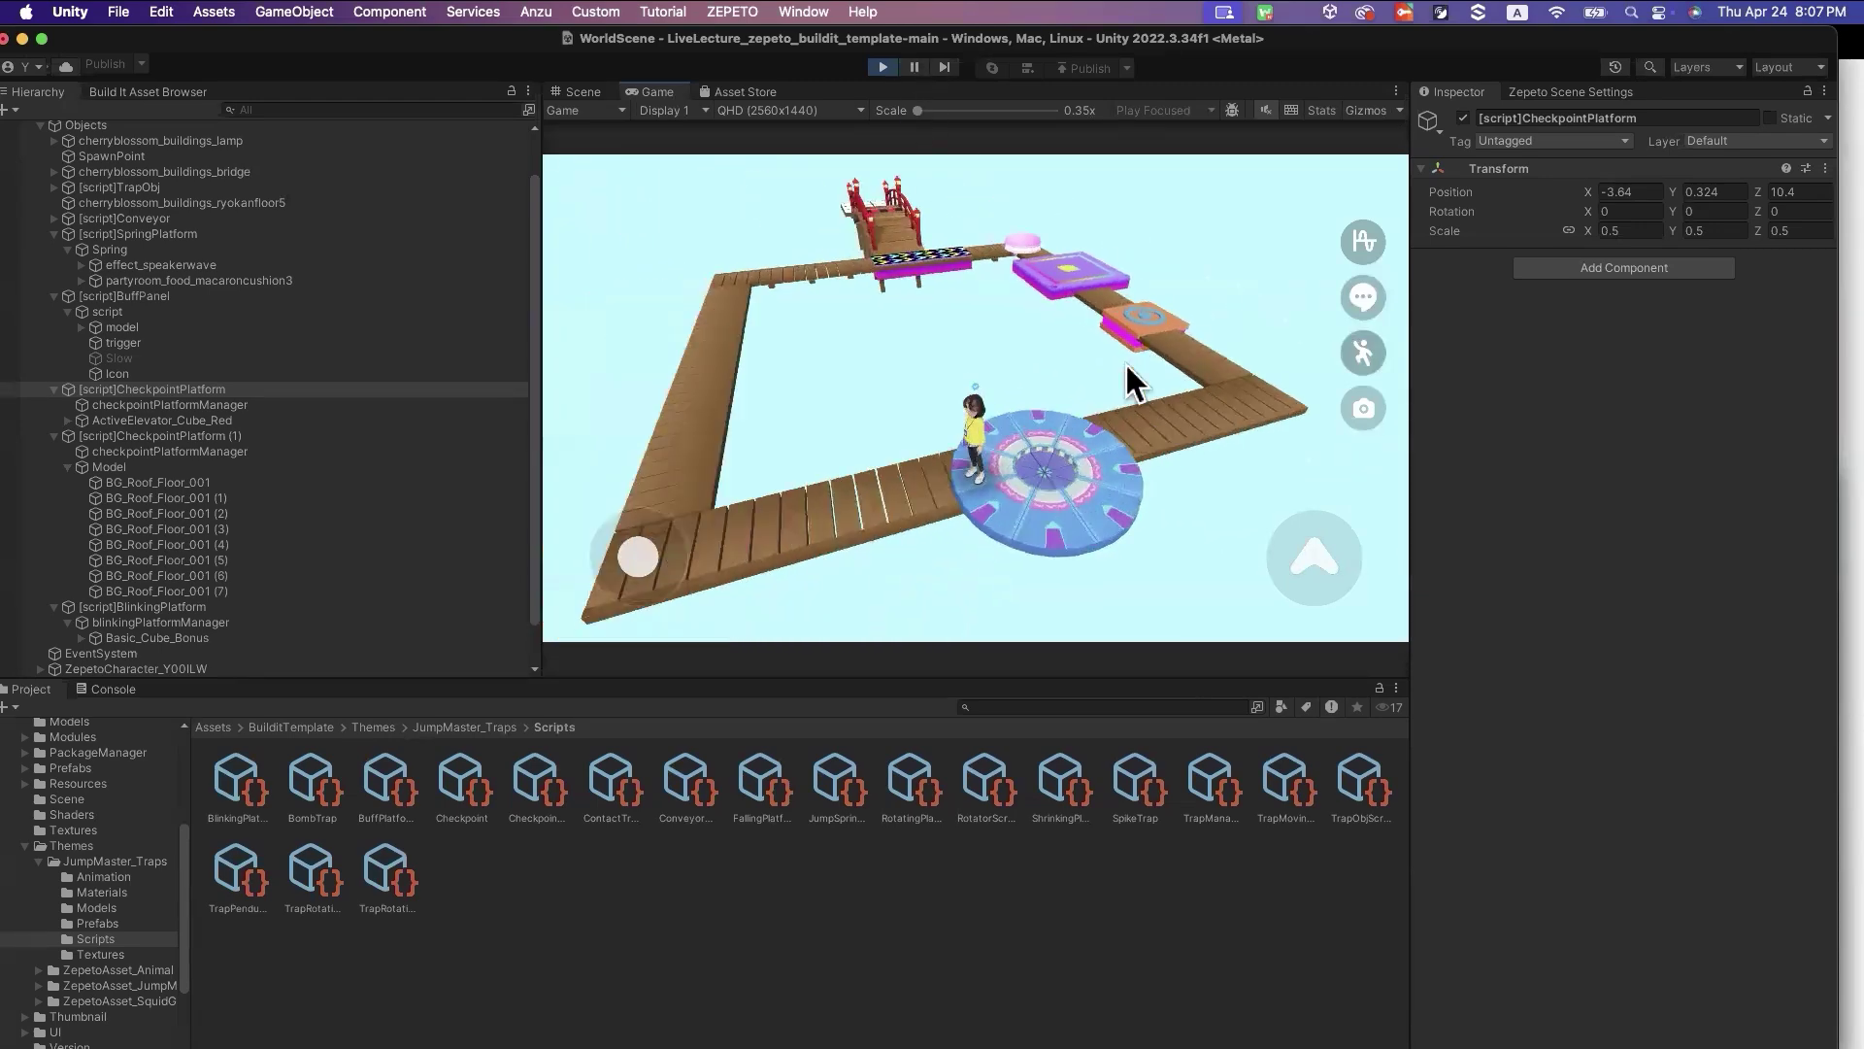
pyautogui.click(124, 91)
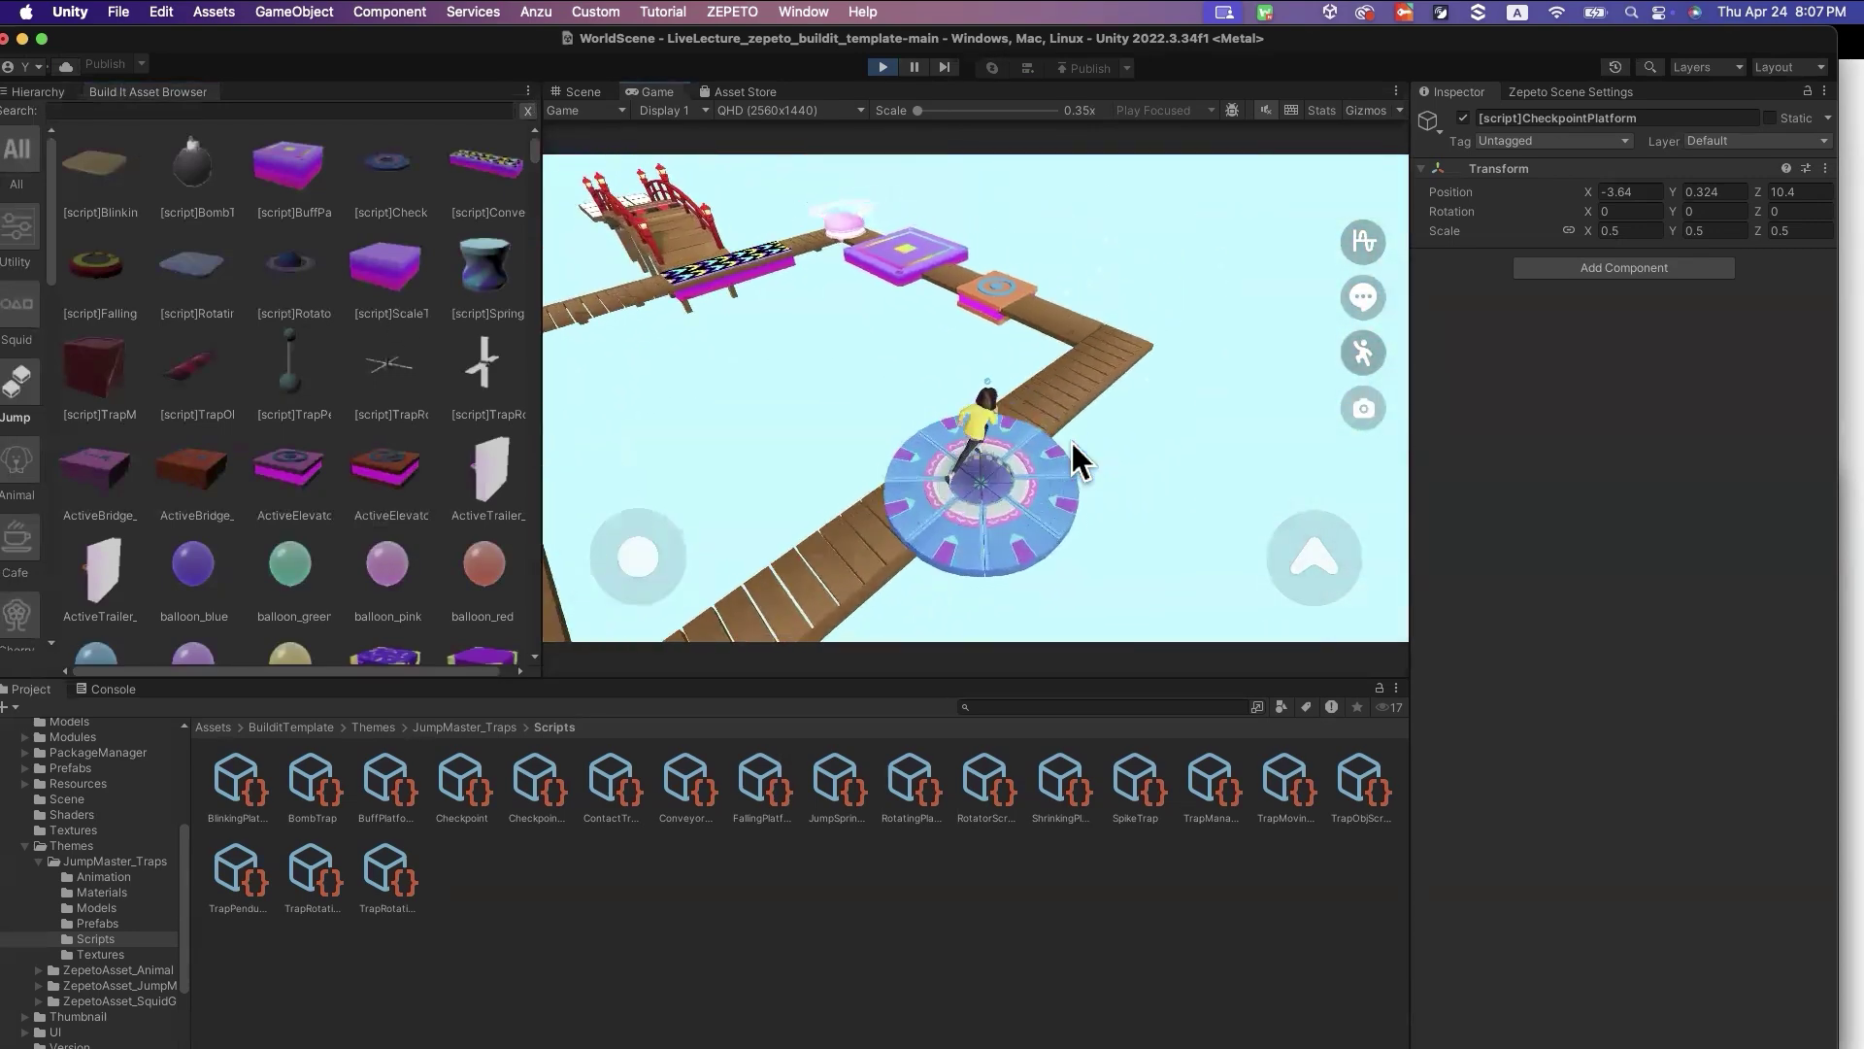
pyautogui.press('w')
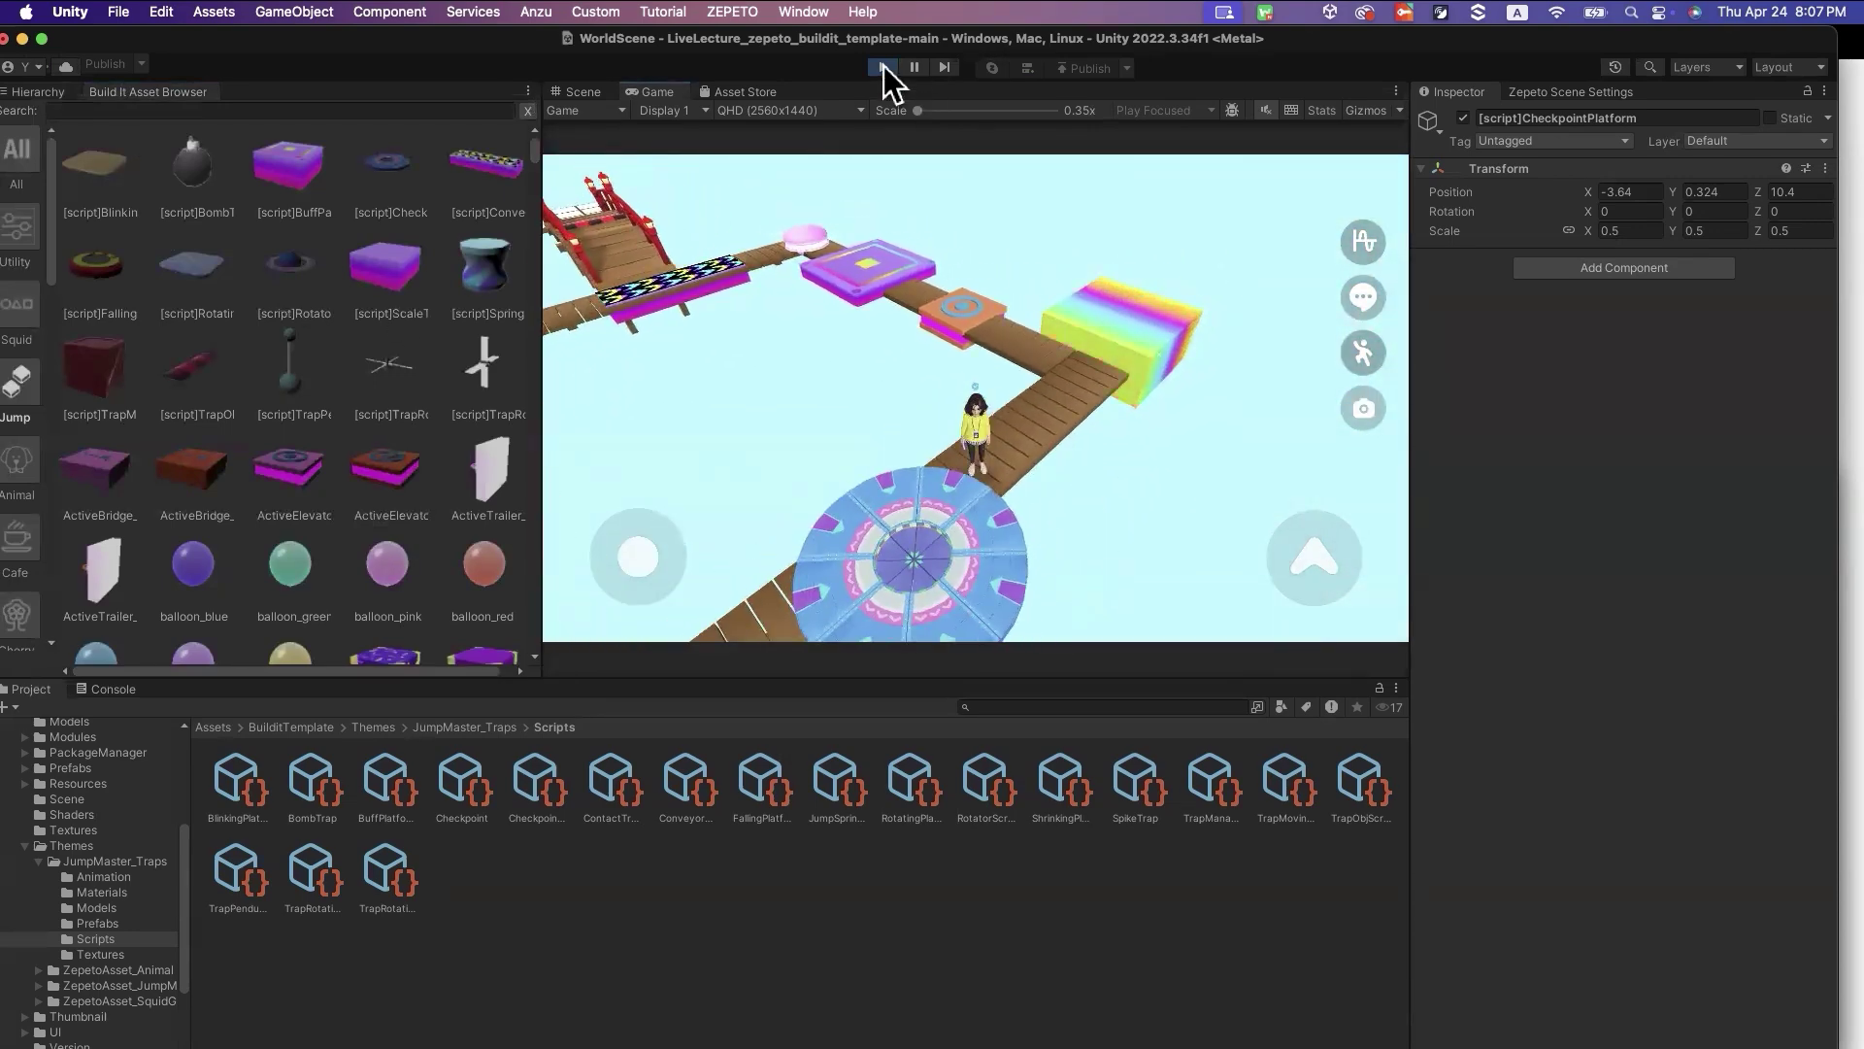
pyautogui.moveTo(936, 195); pyautogui.dragTo(1074, 125)
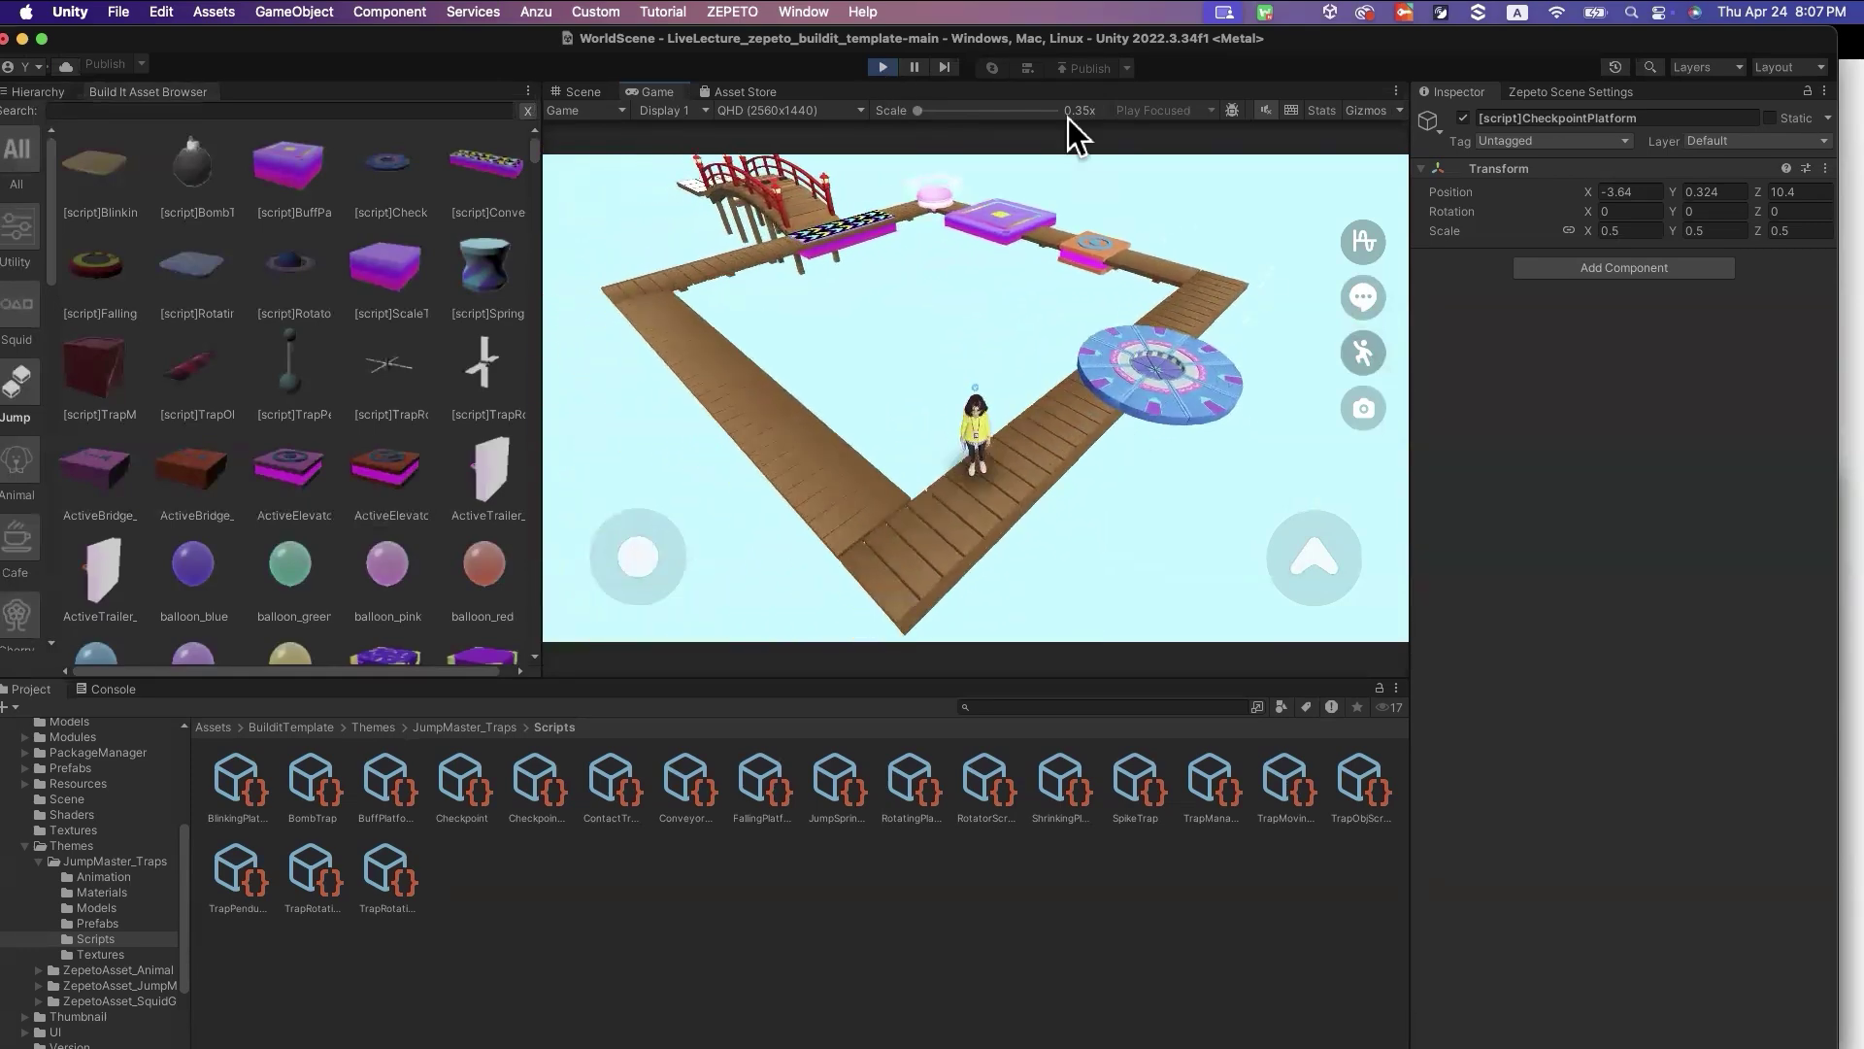
pyautogui.click(883, 67)
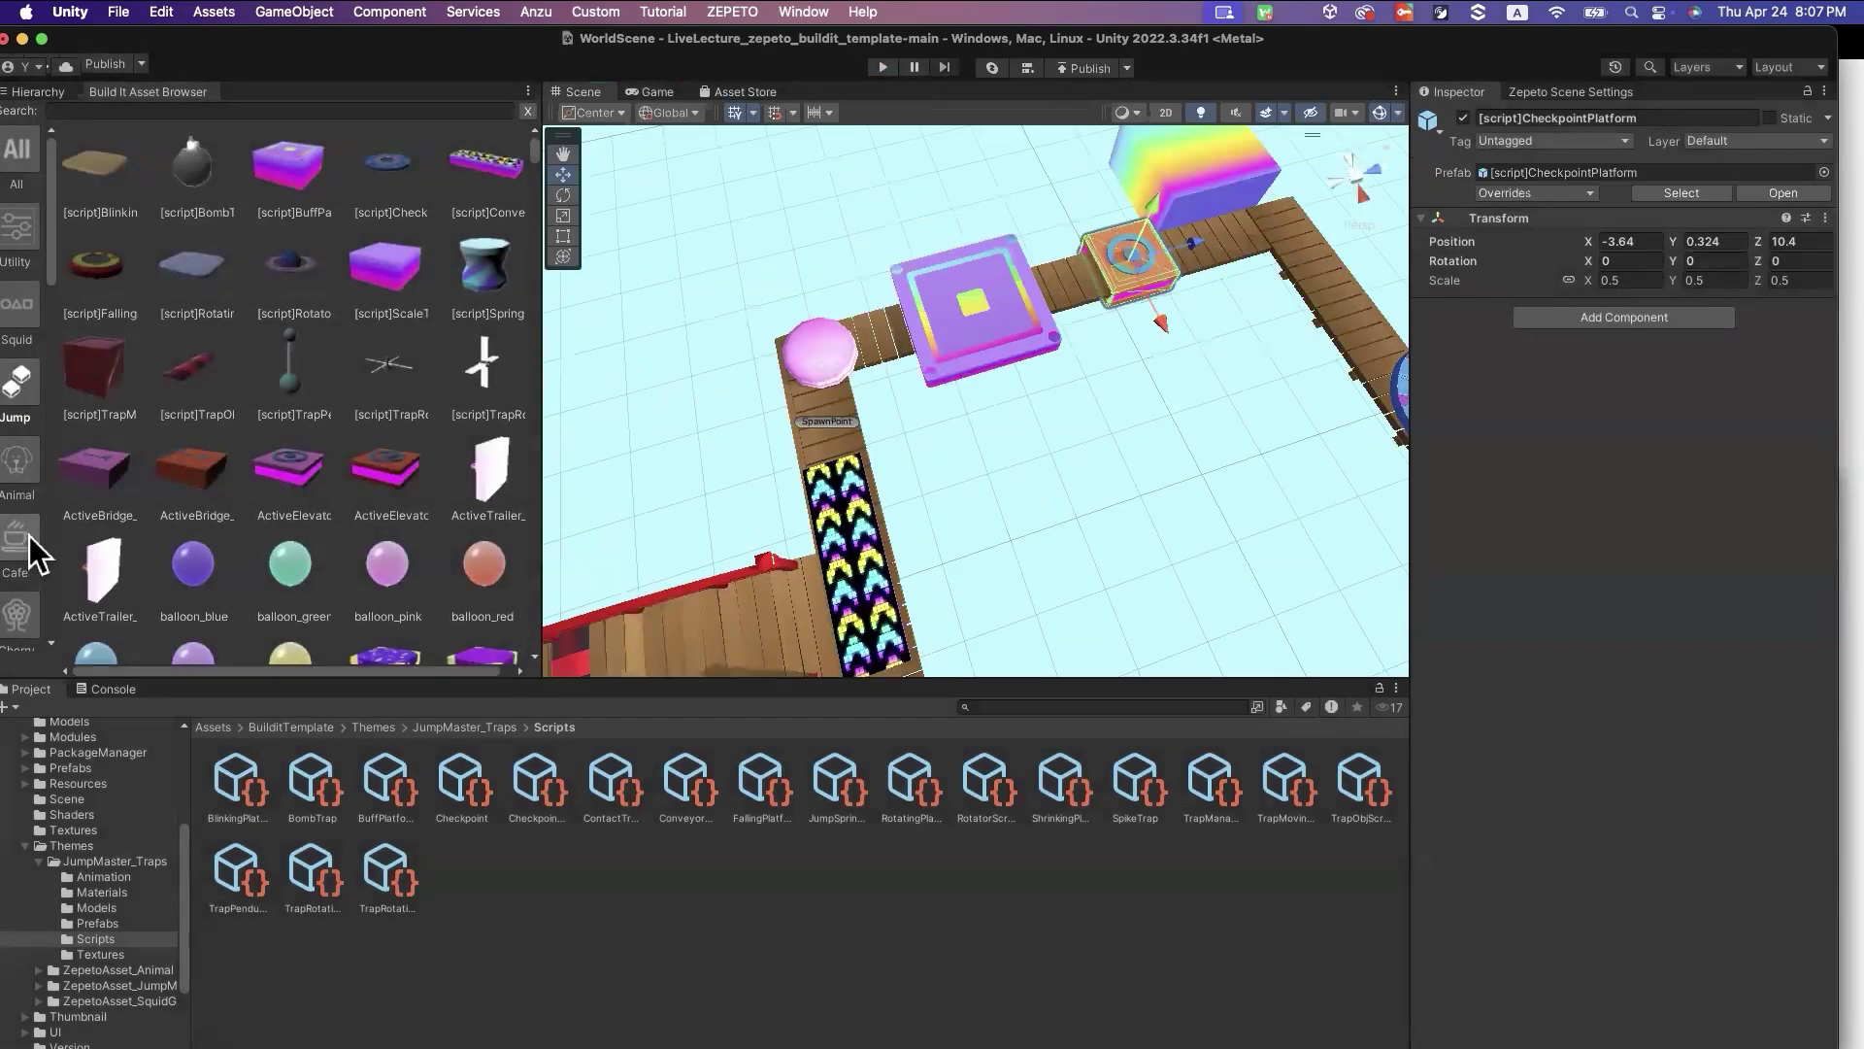
# Place a cherryblossom_buildings_ryokanfloor7 wooden plank beside the walkway near the rotating disc
pyautogui.click(21, 610)
pyautogui.scroll(-10, 354, 479)
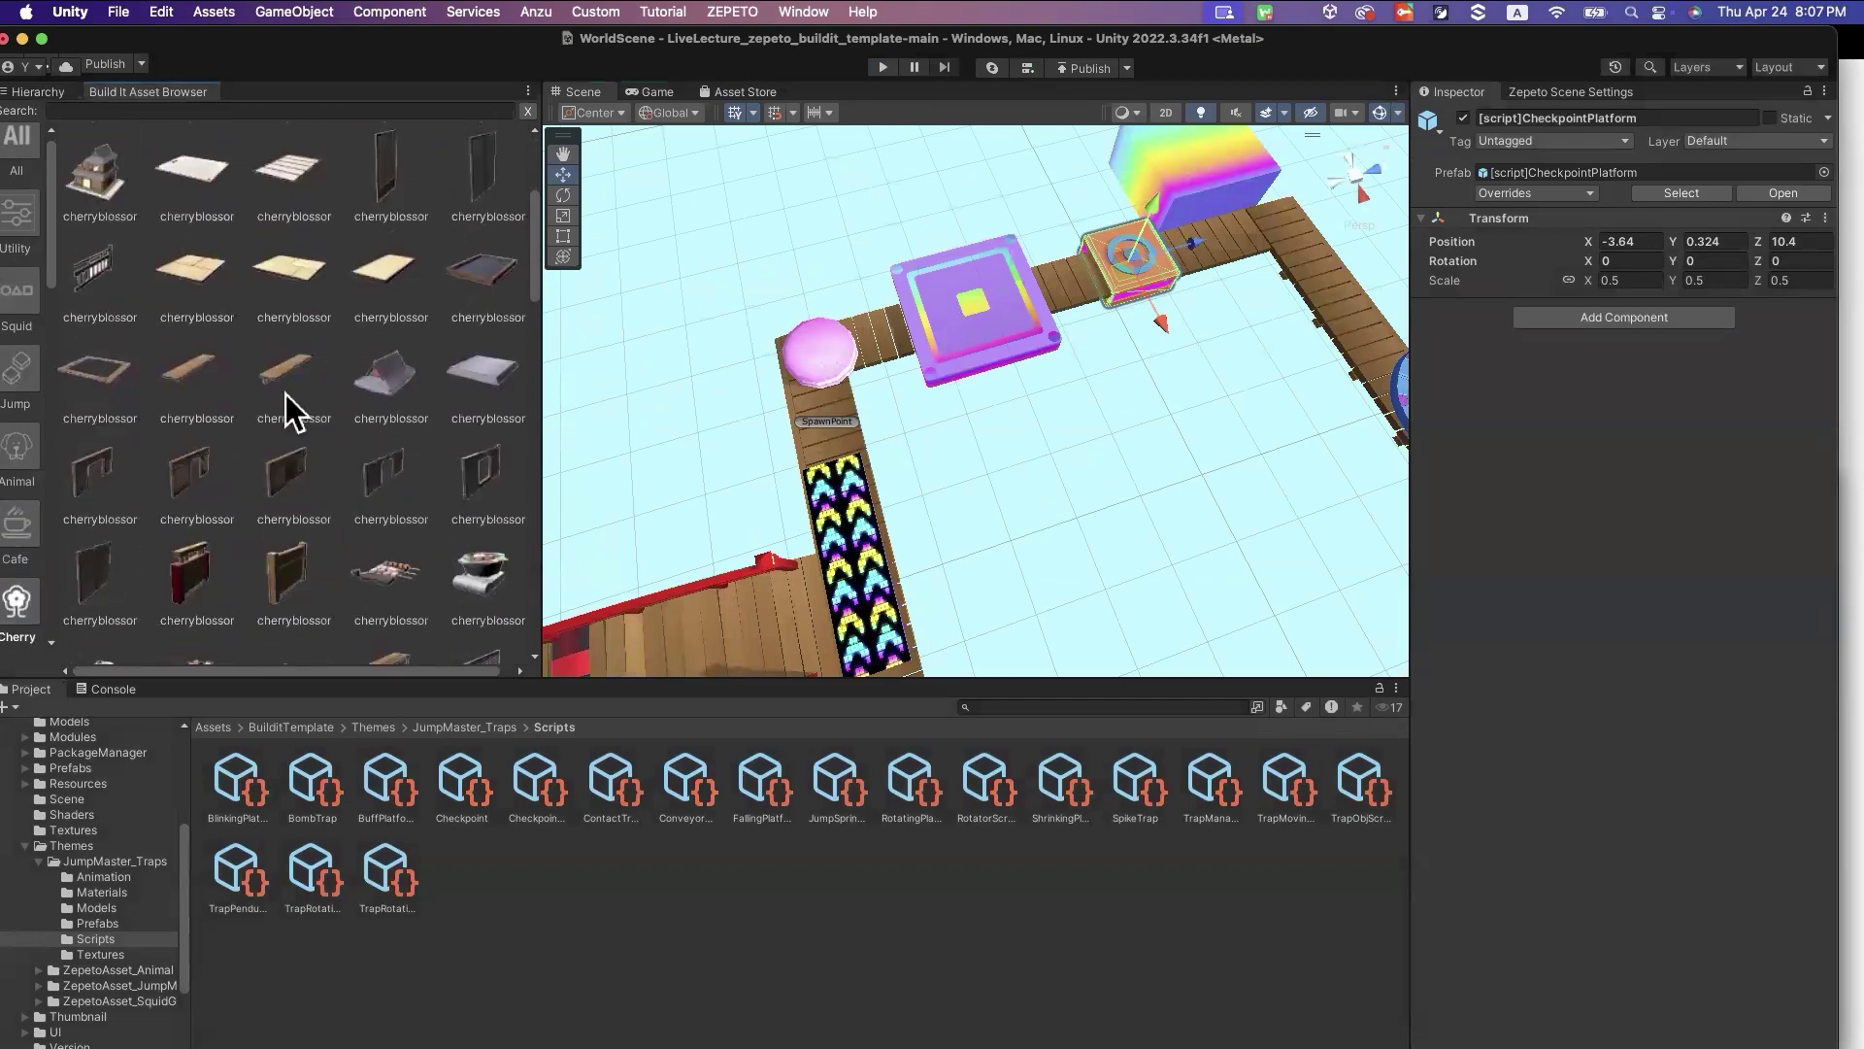
pyautogui.click(287, 384)
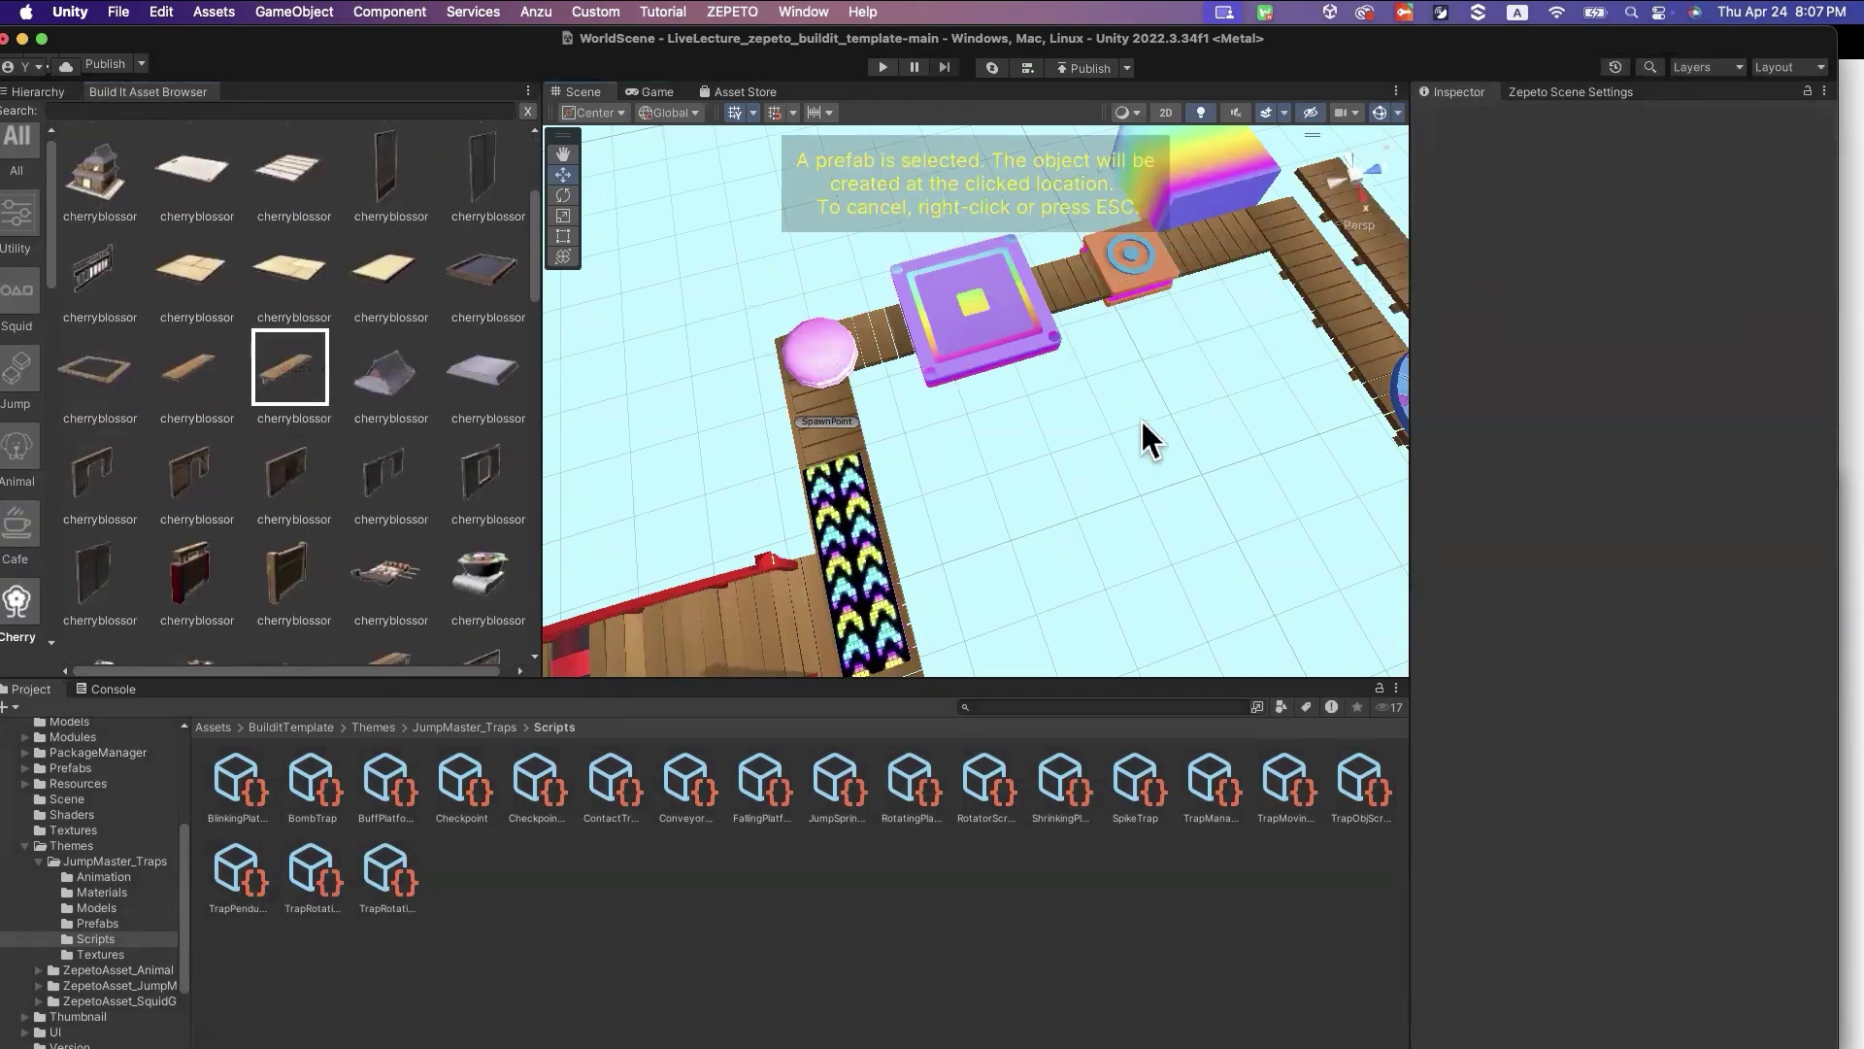
pyautogui.keyDown('alt'); pyautogui.moveTo(1140, 417); pyautogui.dragTo(1236, 282); pyautogui.keyUp('alt')
pyautogui.click(1127, 297)
# Set the new plank's Y rotation to 90 and move it to about X 2.24, Z 15.69, branching off the walkway
pyautogui.click(563, 194)
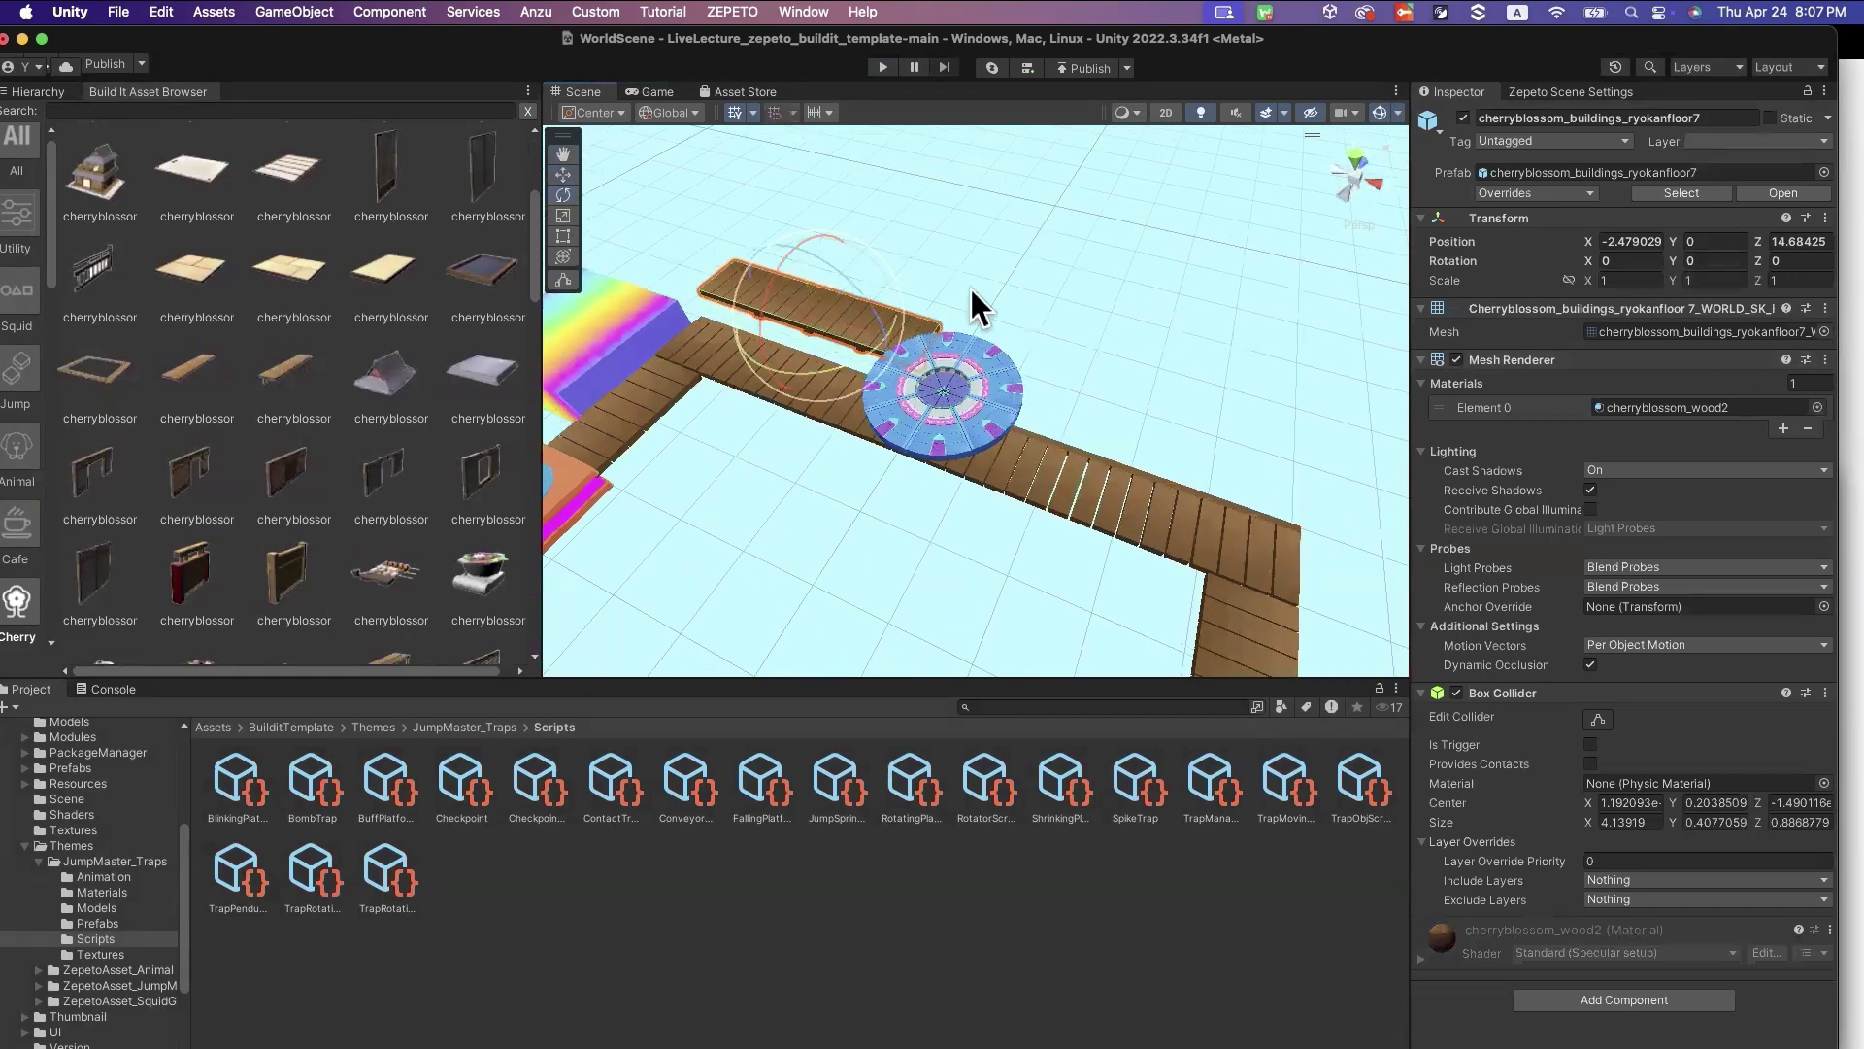
pyautogui.moveTo(870, 345); pyautogui.dragTo(604, 297)
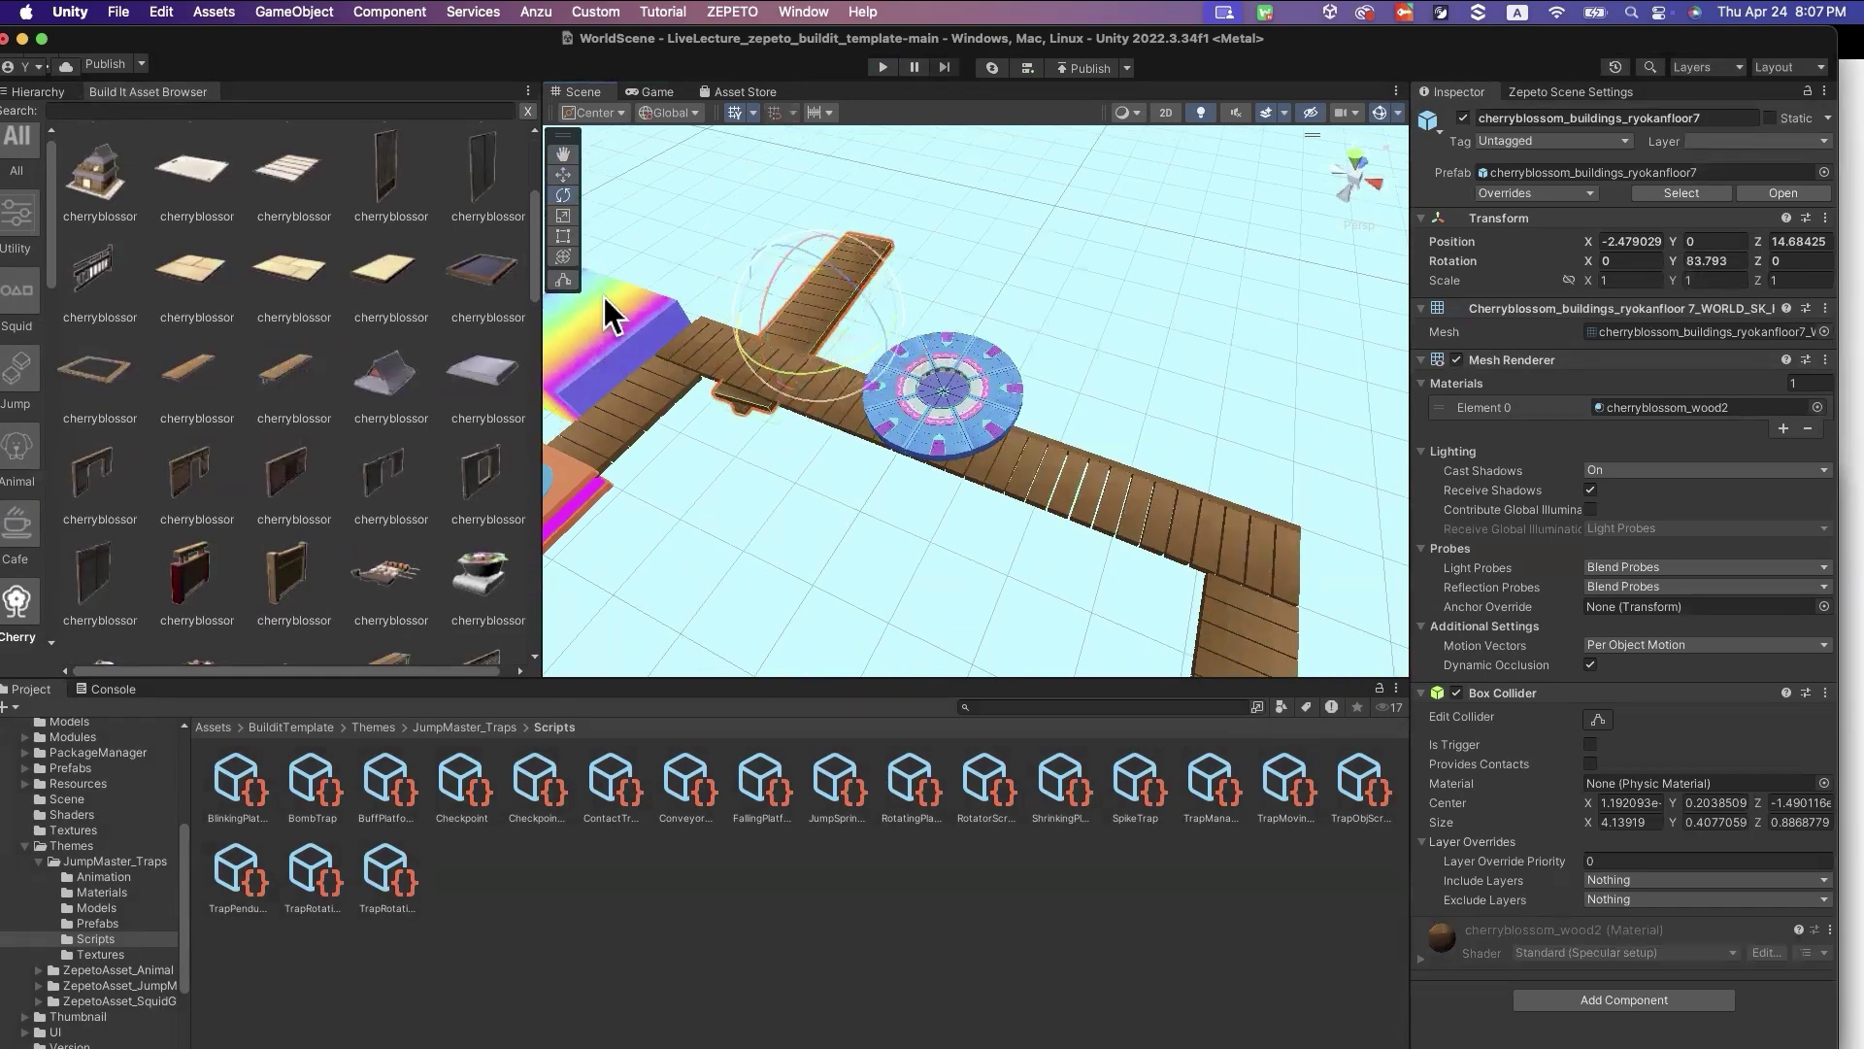
pyautogui.moveTo(837, 336); pyautogui.dragTo(1118, 367)
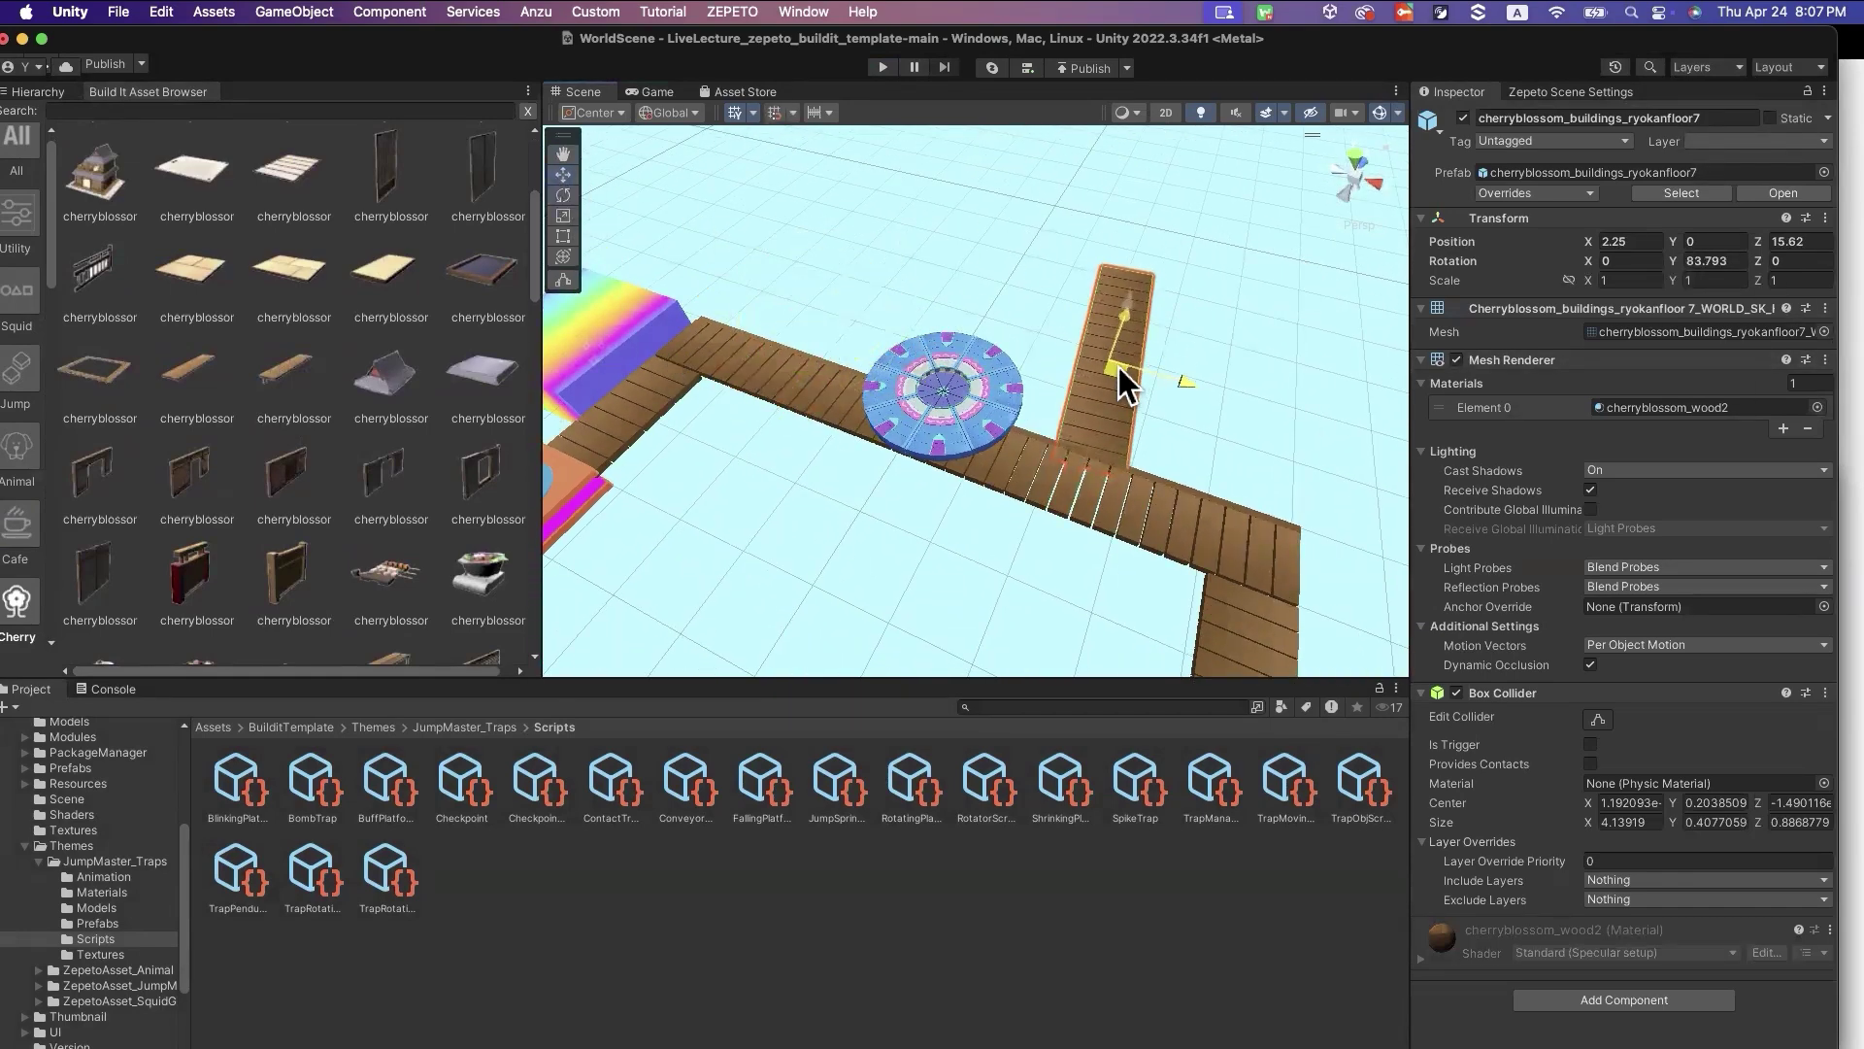
pyautogui.press('f')
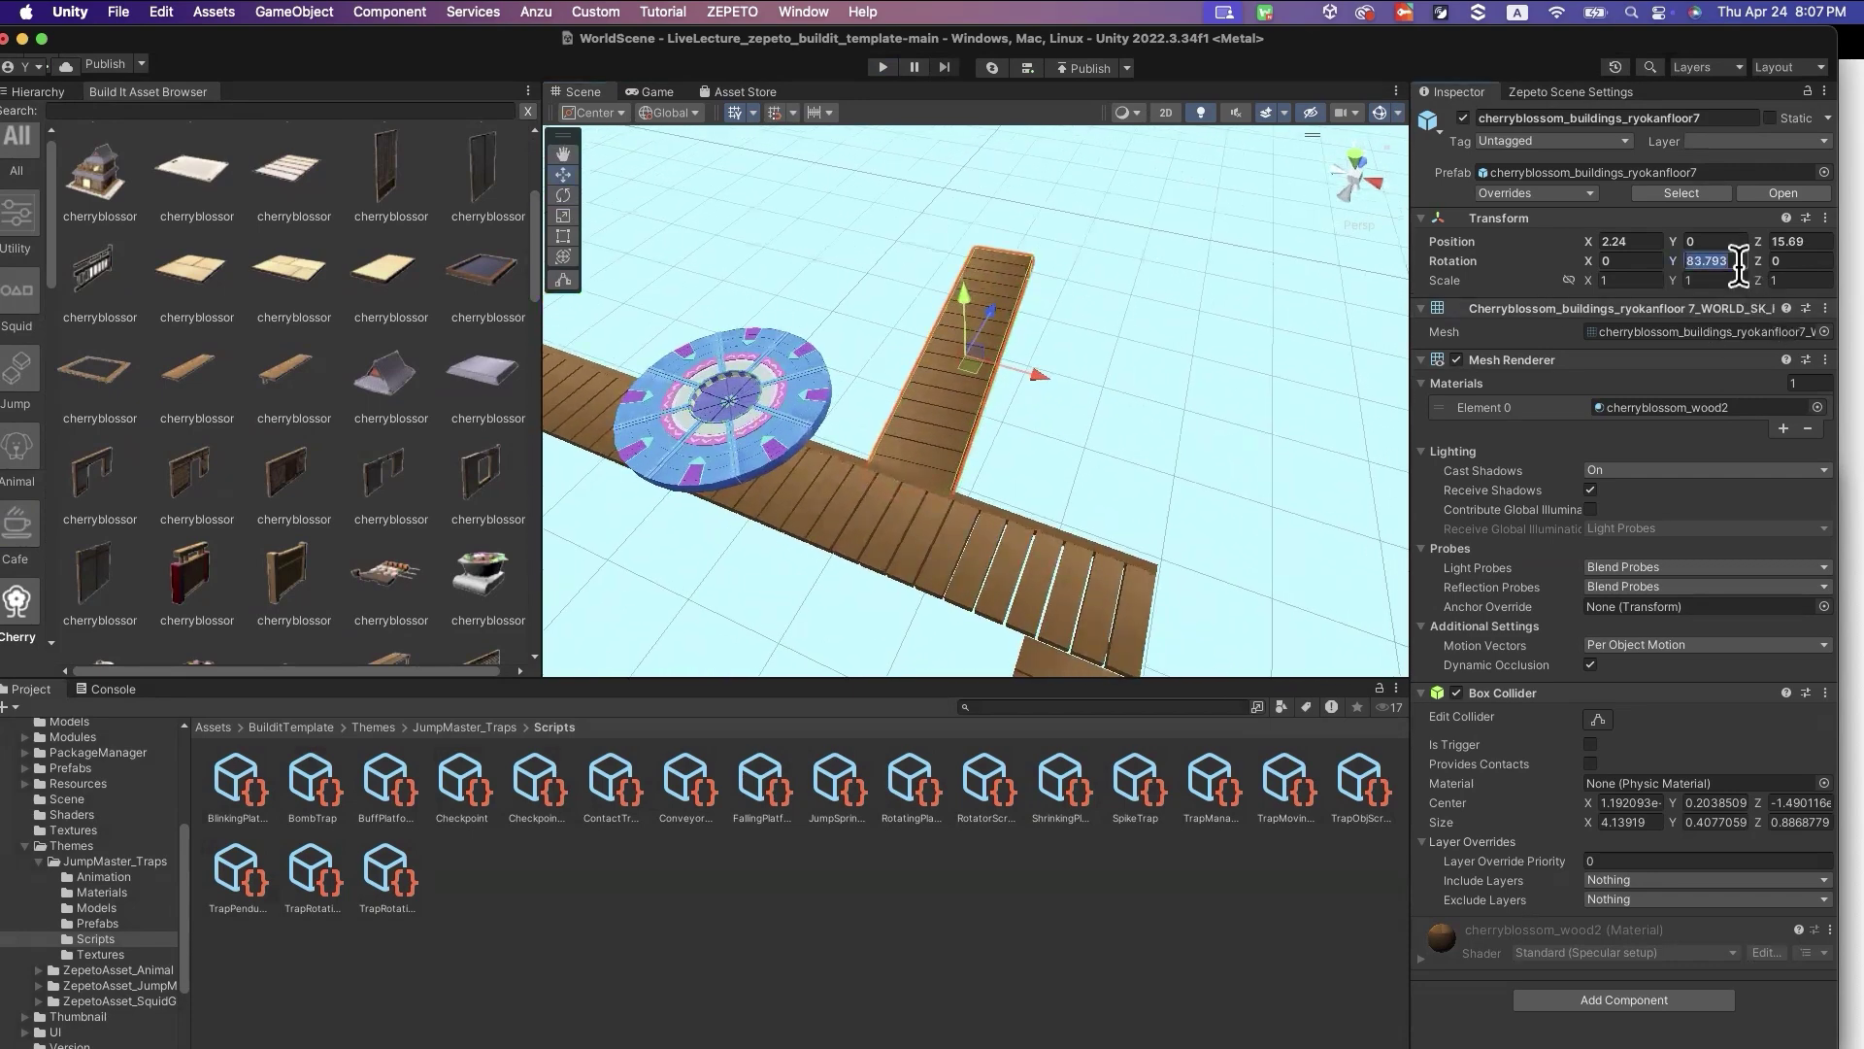
pyautogui.write('90')
pyautogui.click(1230, 402)
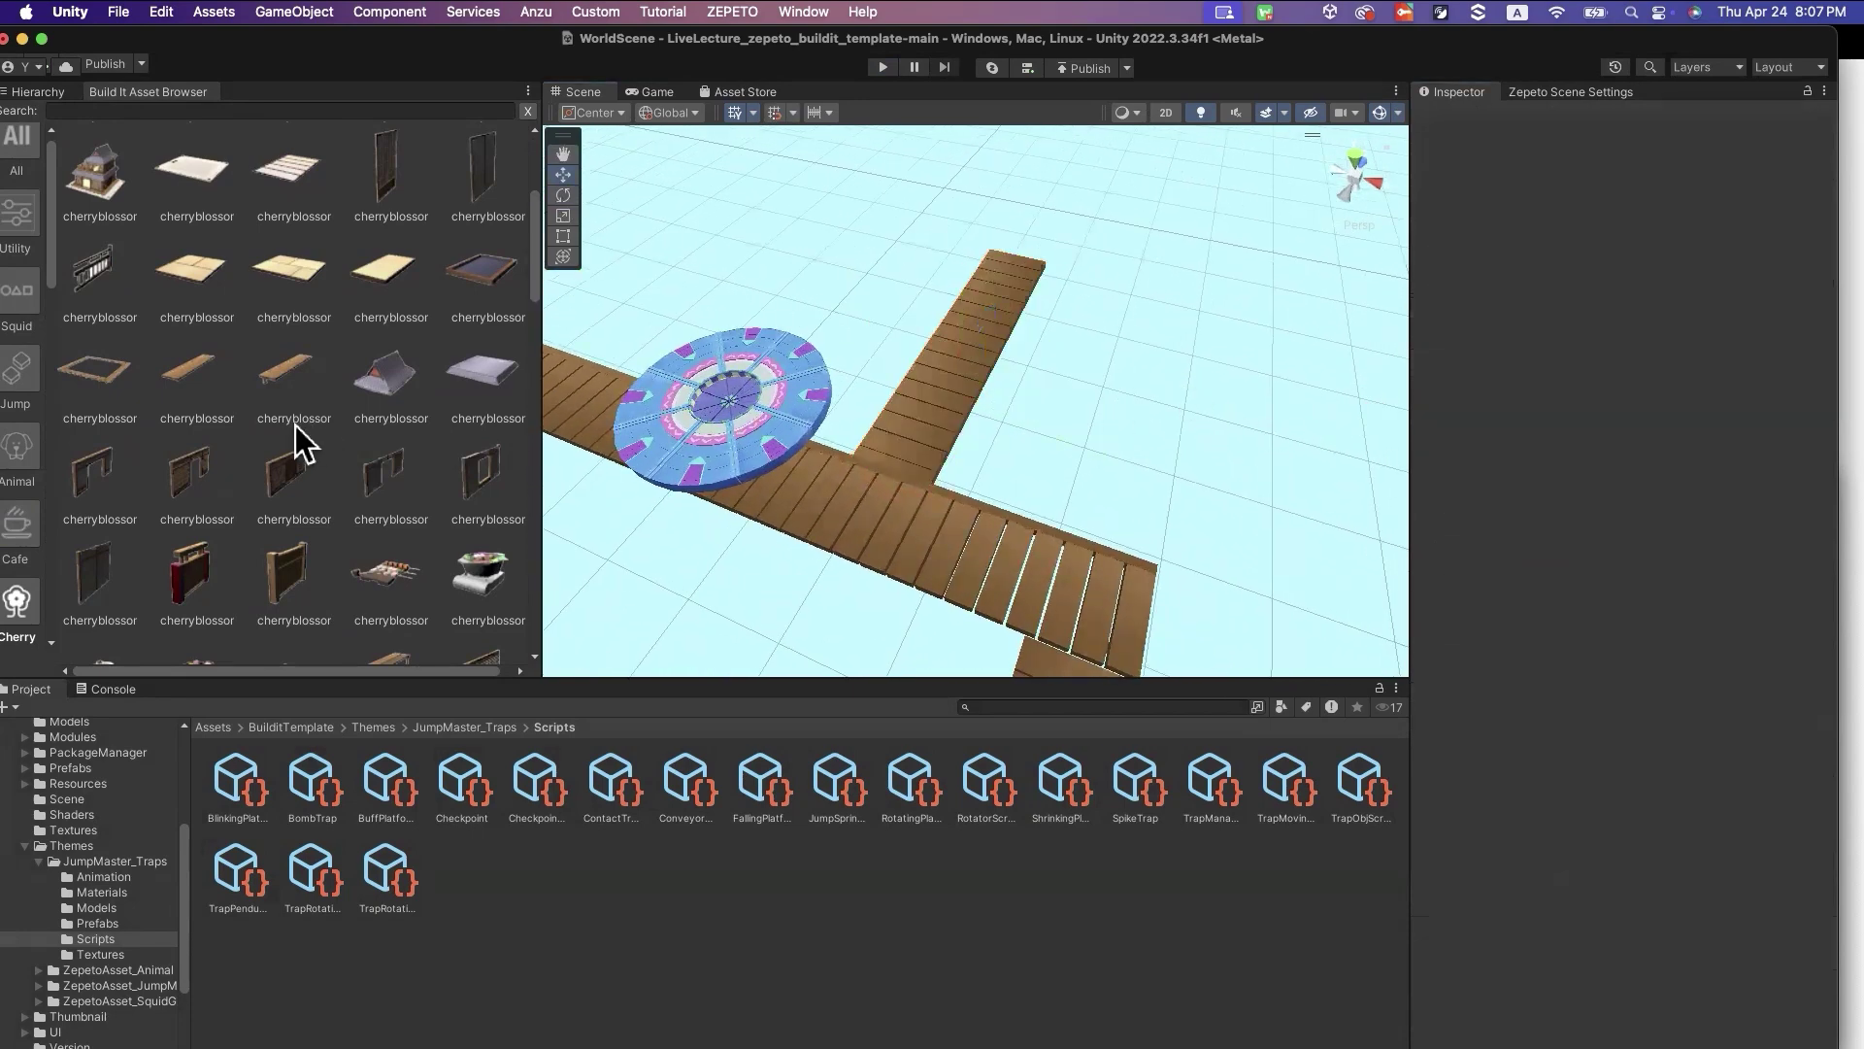
# Place a cherryblossom_buildings_ryokanfloor1 platform at the plank's far end and raise it to about Y 0.34
pyautogui.click(194, 274)
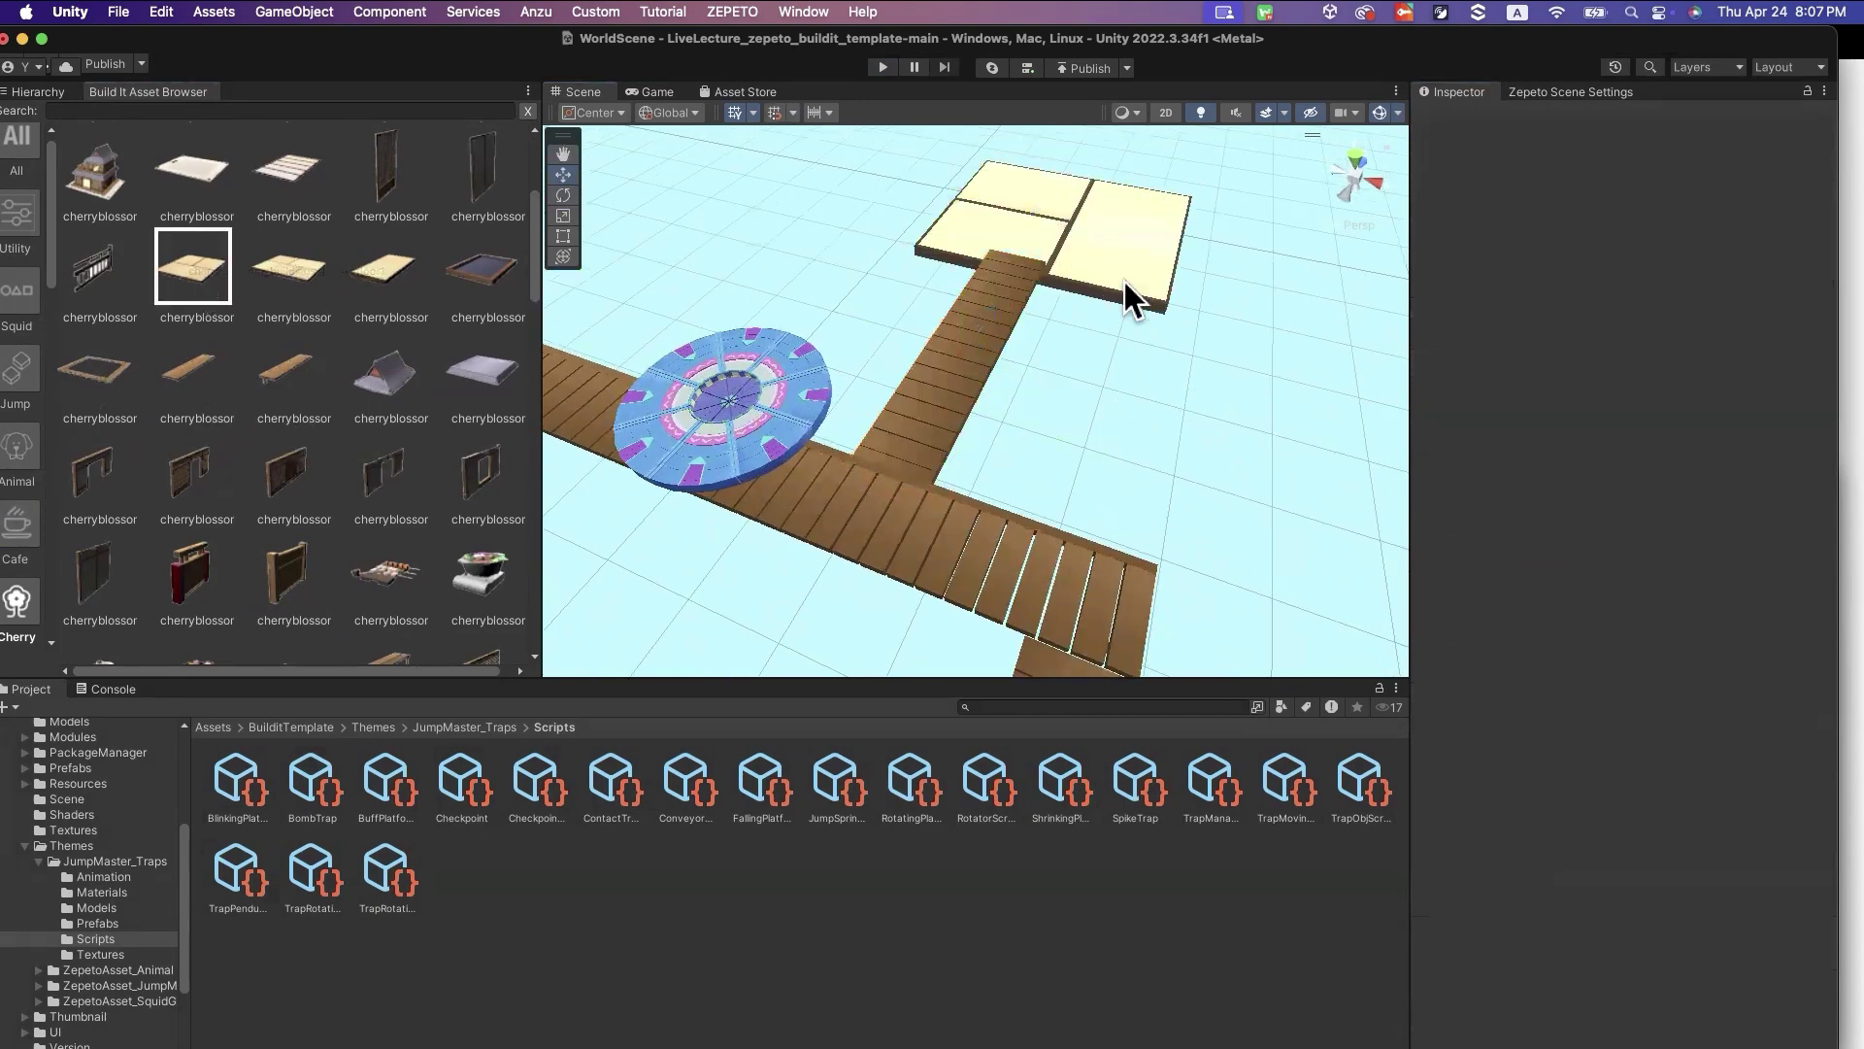
pyautogui.click(1124, 281)
pyautogui.moveTo(1056, 181); pyautogui.dragTo(1053, 167)
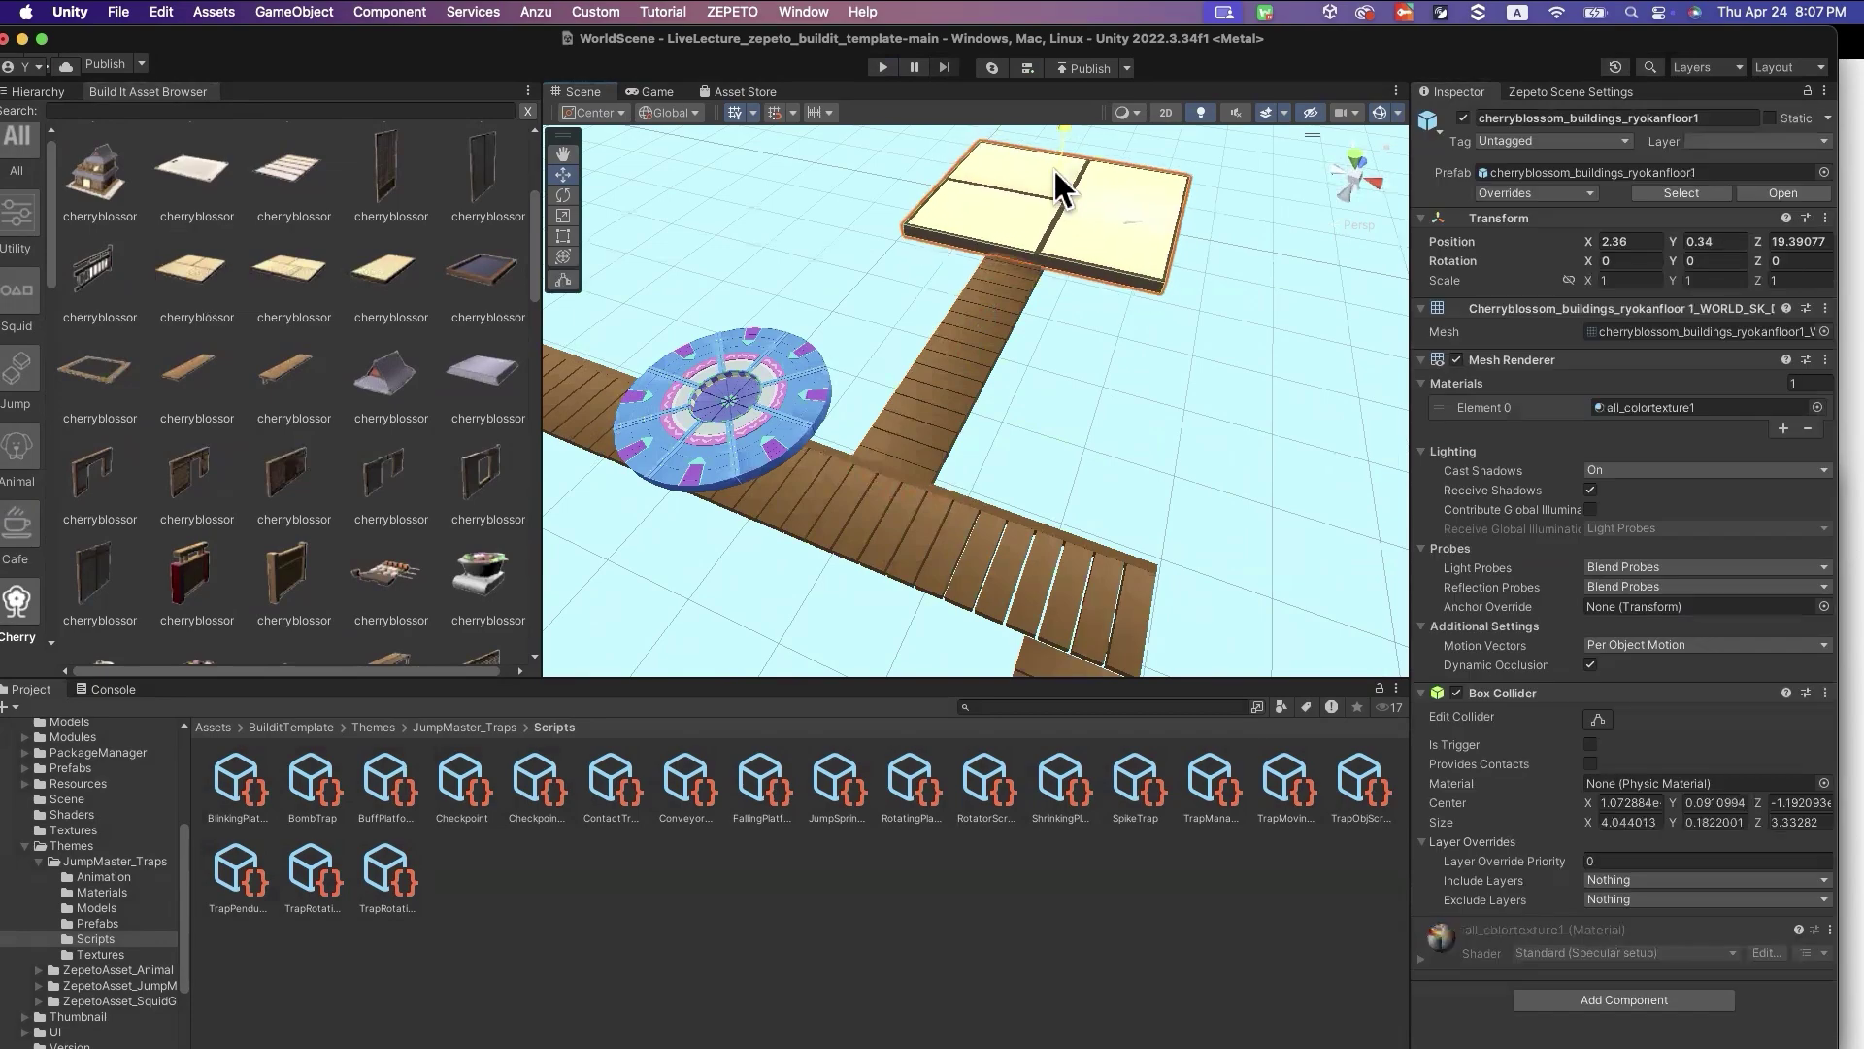
pyautogui.keyDown('alt'); pyautogui.moveTo(1132, 224); pyautogui.dragTo(1152, 503); pyautogui.keyUp('alt')
pyautogui.click(1178, 497)
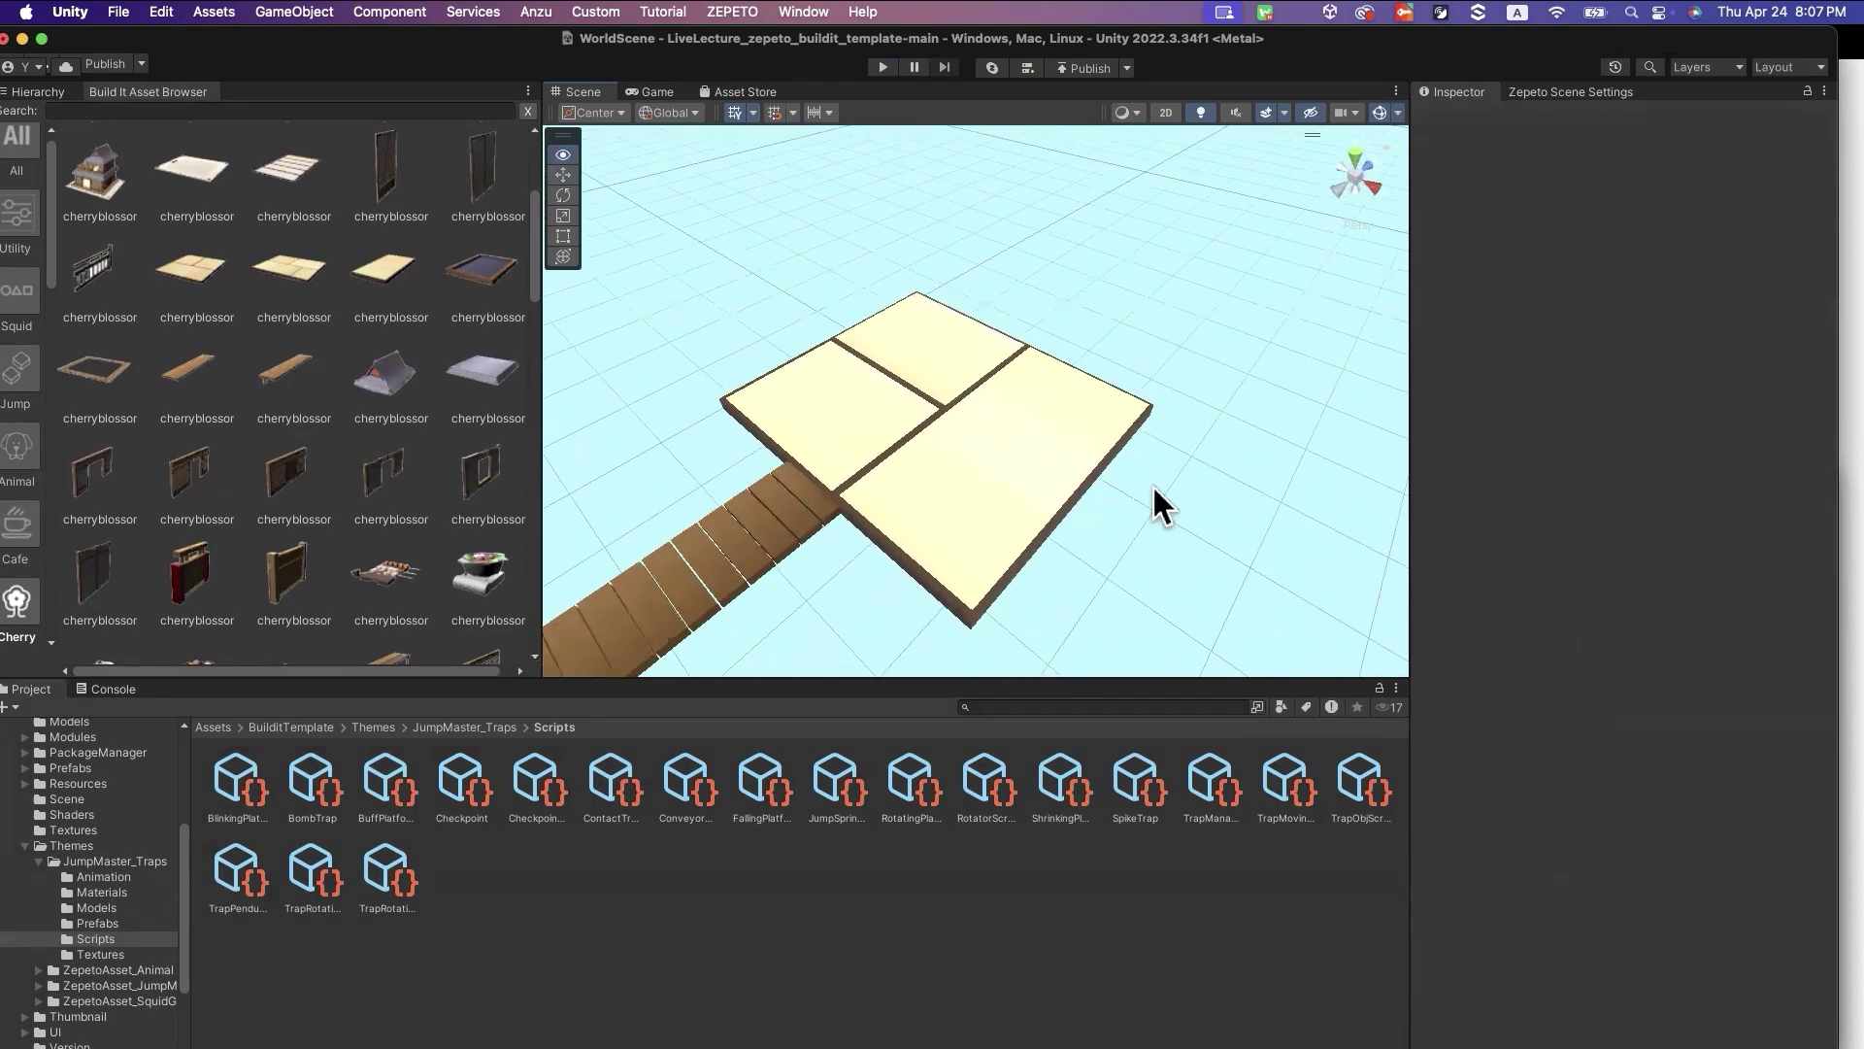
# Place a Timer utility object on the white tiled floor at the foot of the red bridge
pyautogui.scroll(-3, 291, 352)
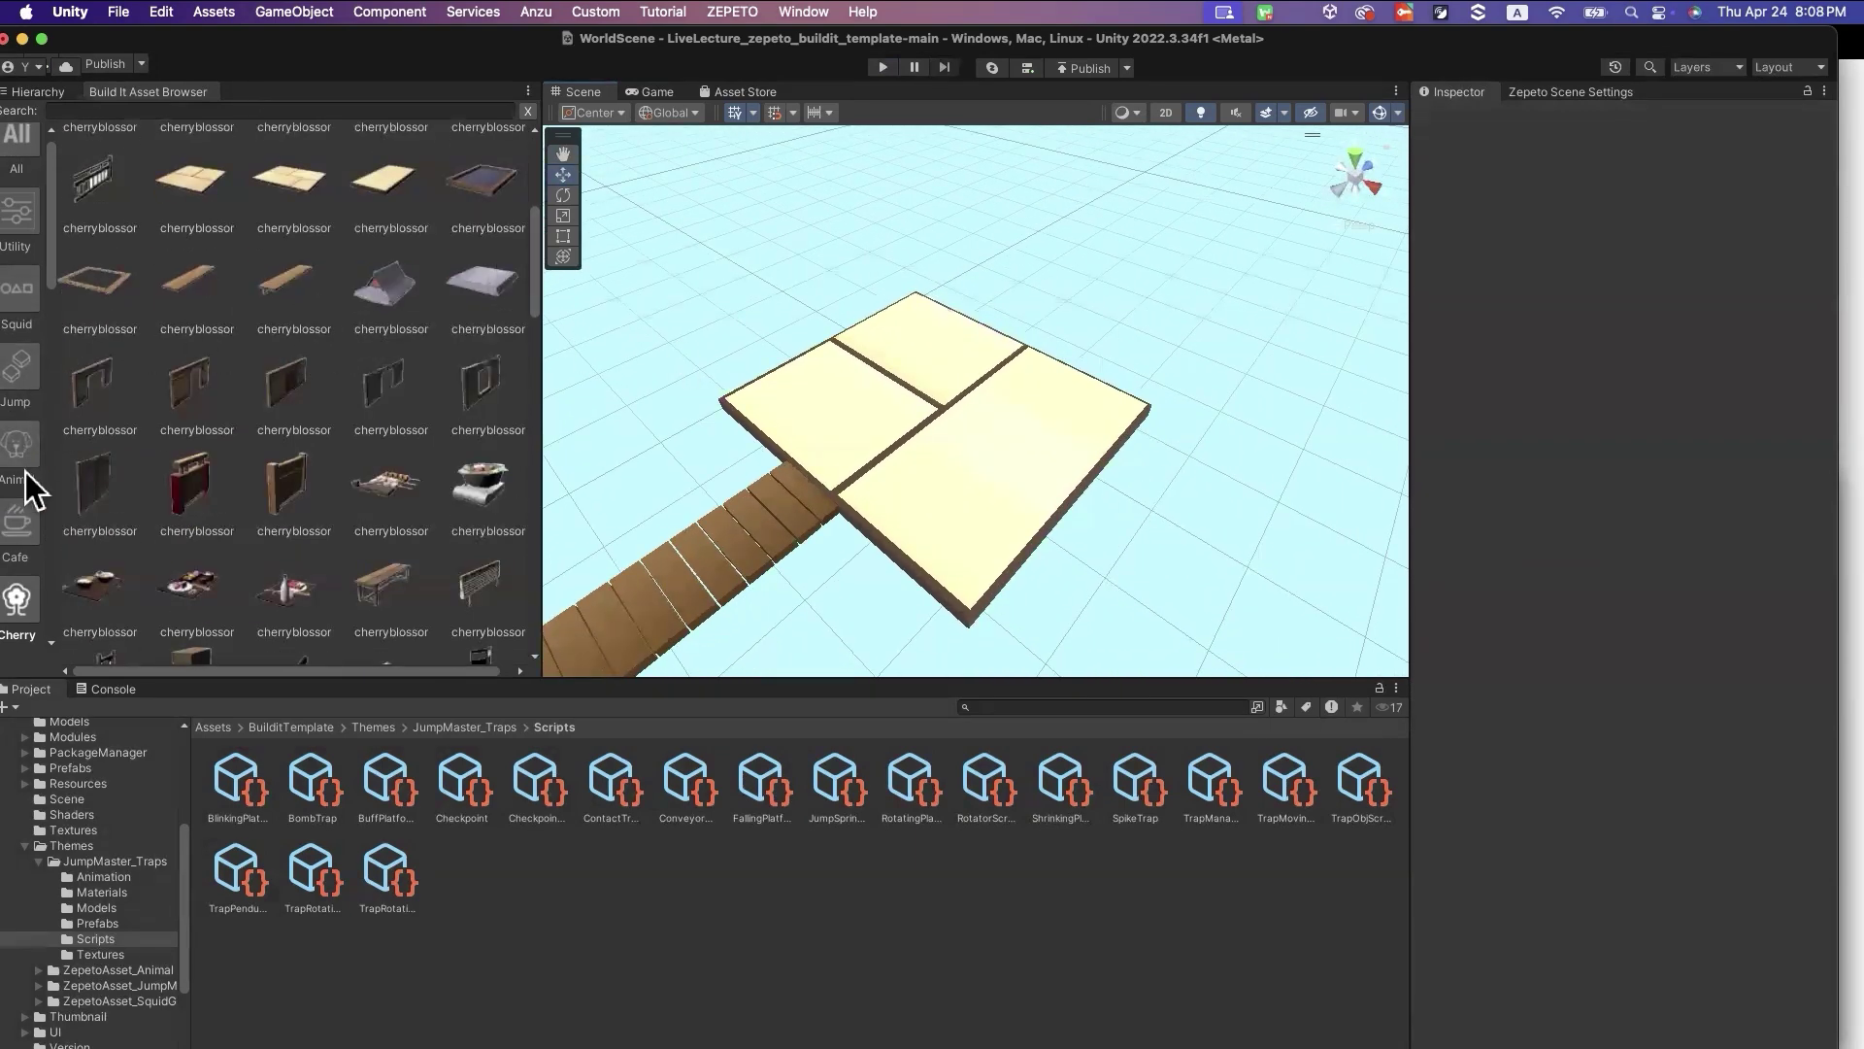
pyautogui.scroll(-1, 25, 471)
pyautogui.keyDown('alt'); pyautogui.moveTo(1003, 519); pyautogui.dragTo(660, 400); pyautogui.keyUp('alt')
pyautogui.click(52, 91)
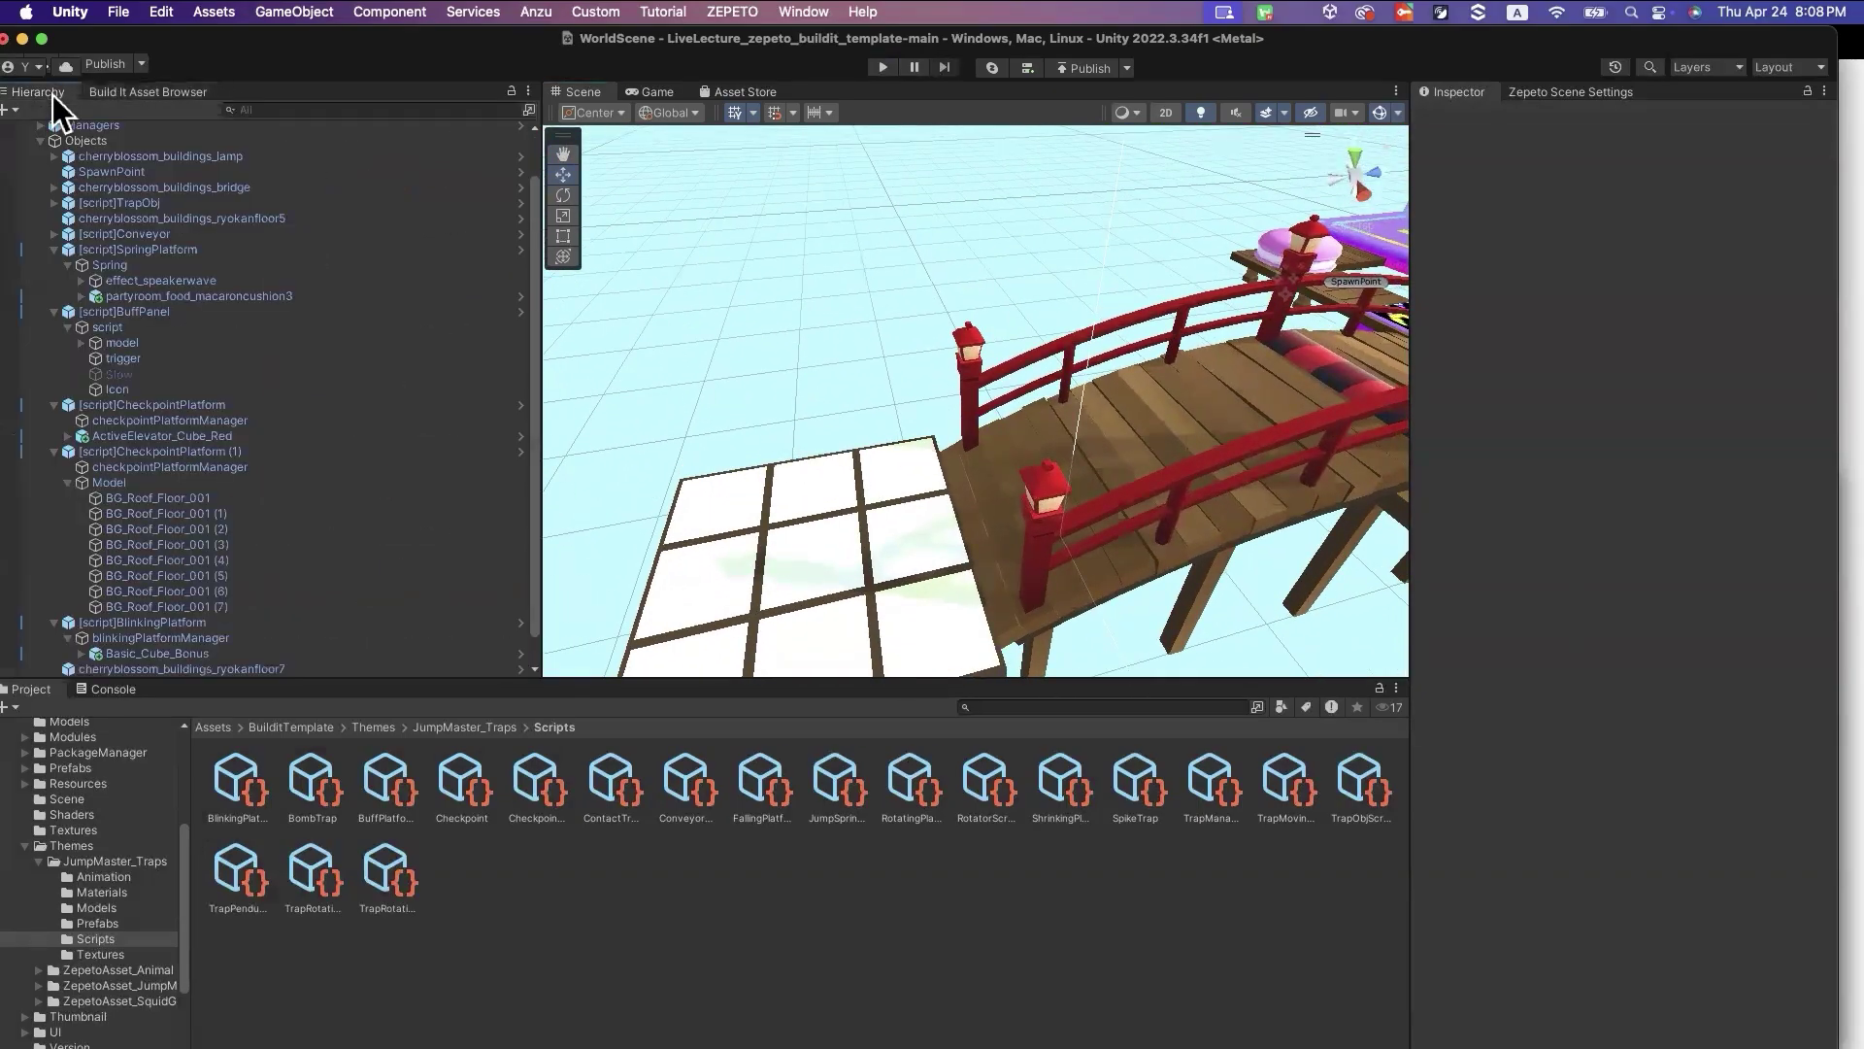
pyautogui.click(167, 93)
pyautogui.click(23, 167)
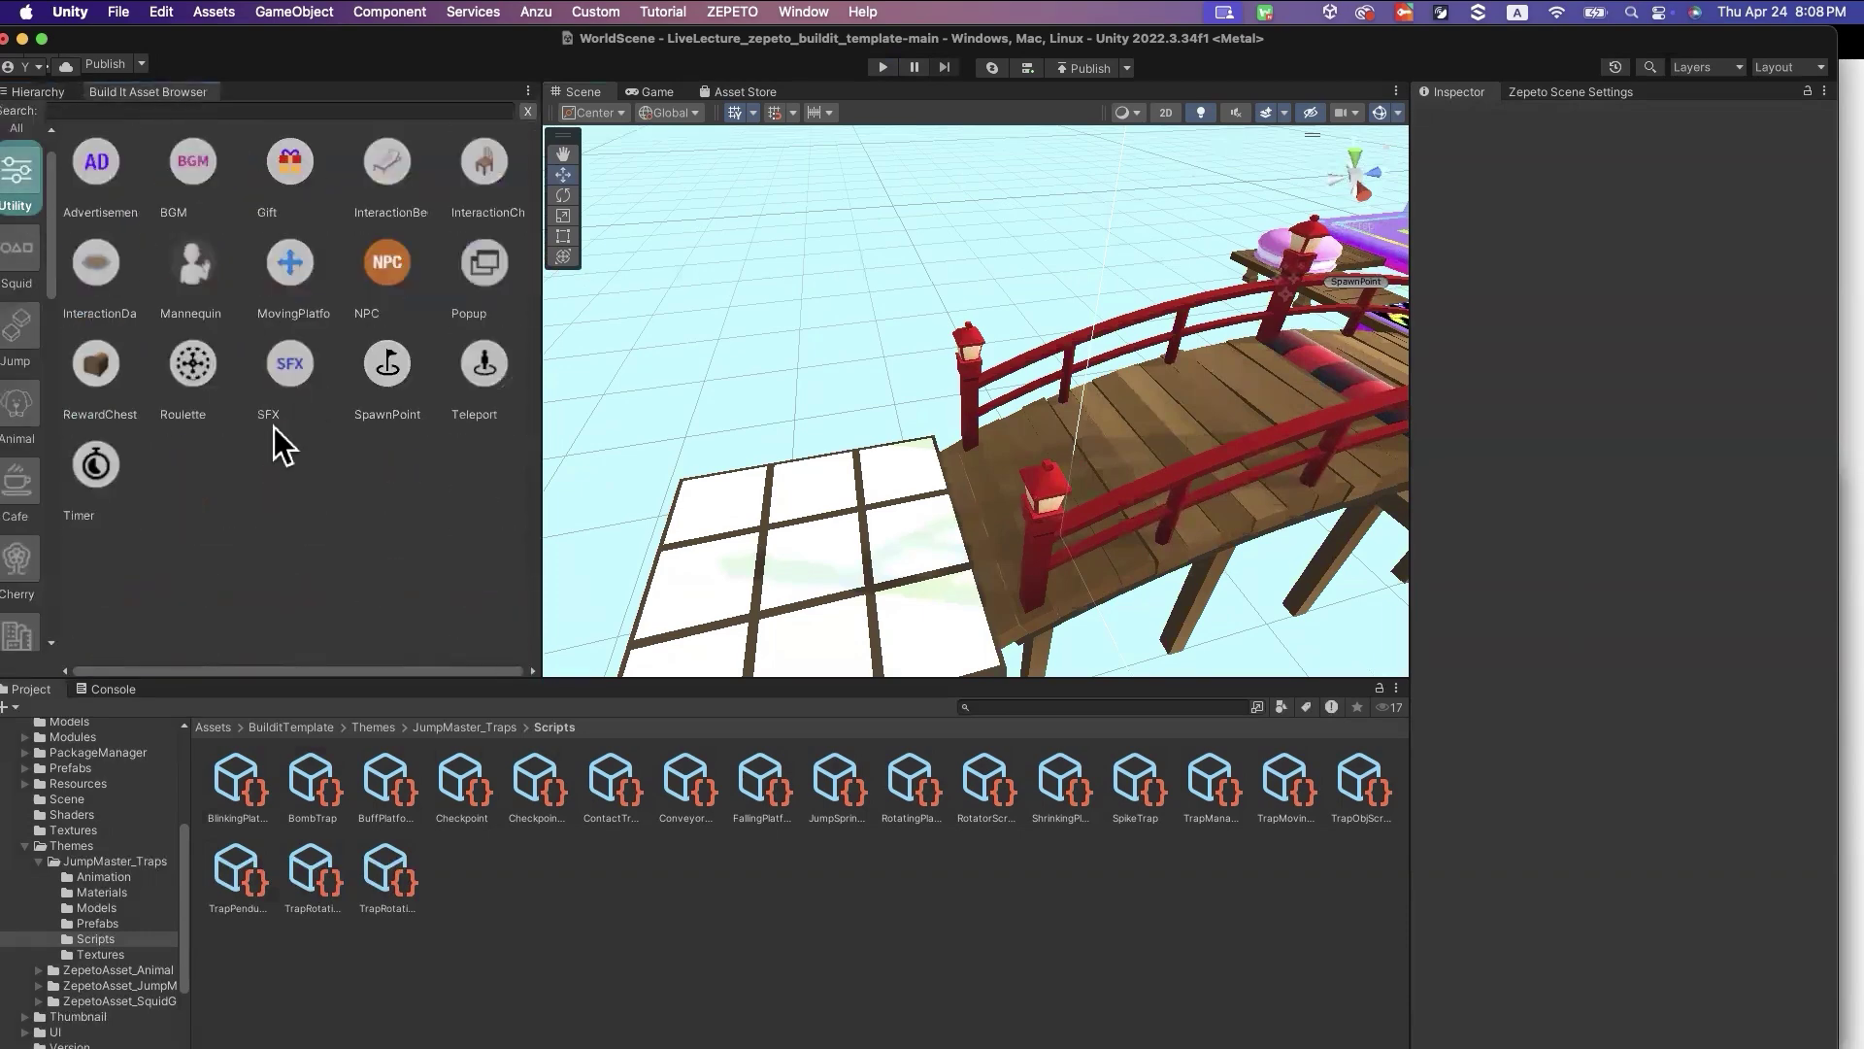
pyautogui.click(99, 474)
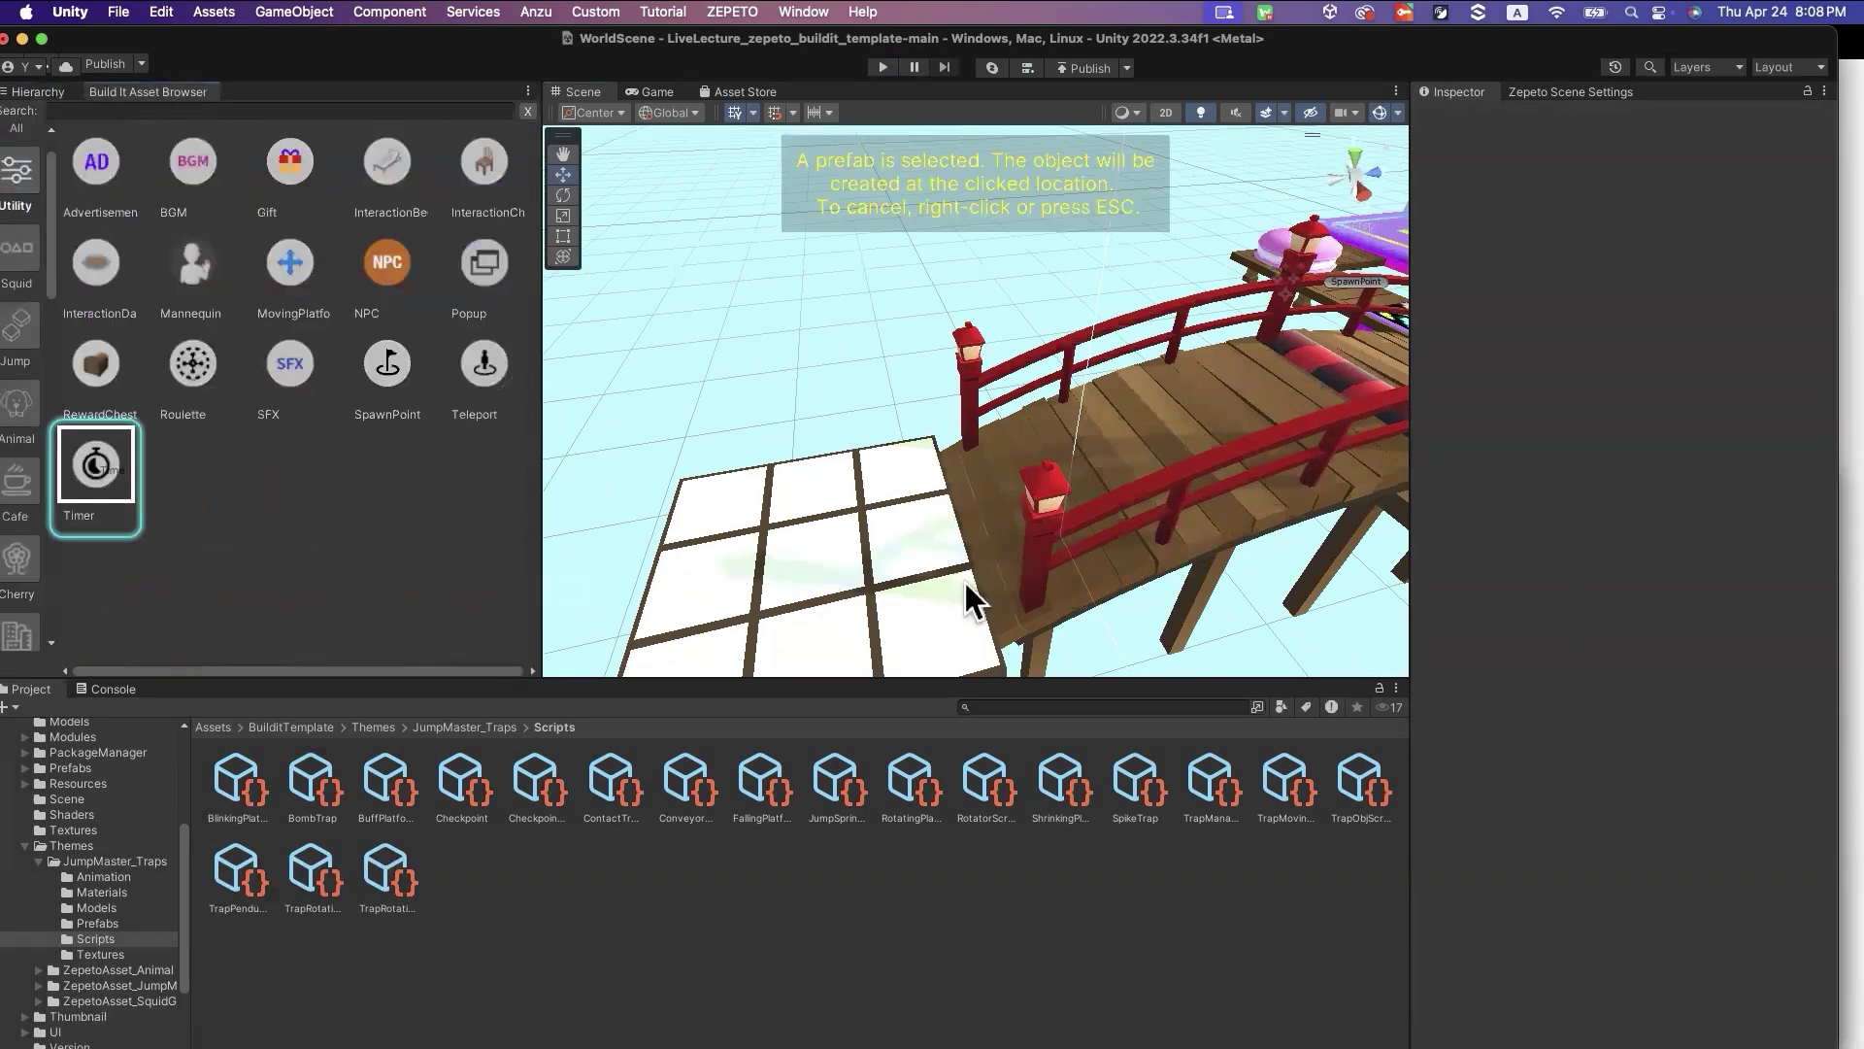
pyautogui.click(901, 503)
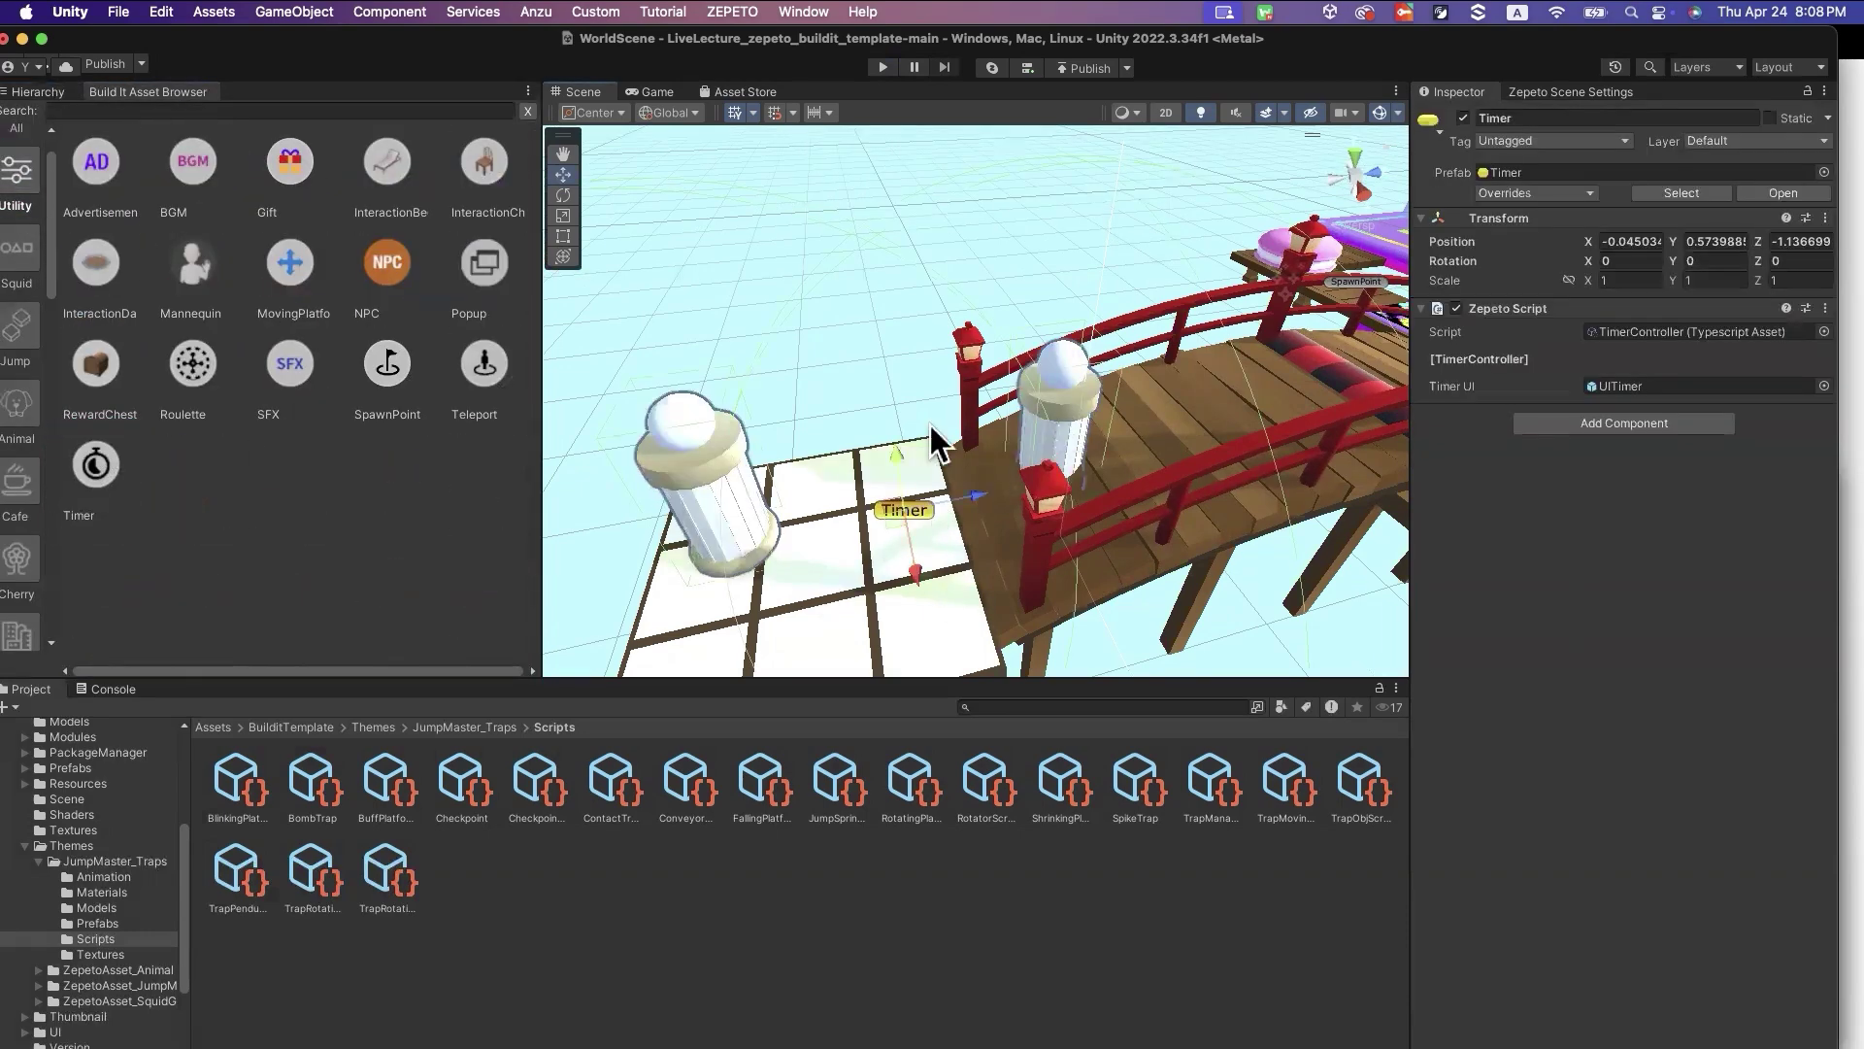
# Examine the Timer's child objects InteractionPoint_Start and InteractionPoint_End and which pillar each one controls
pyautogui.click(39, 91)
pyautogui.scroll(-3, 64, 532)
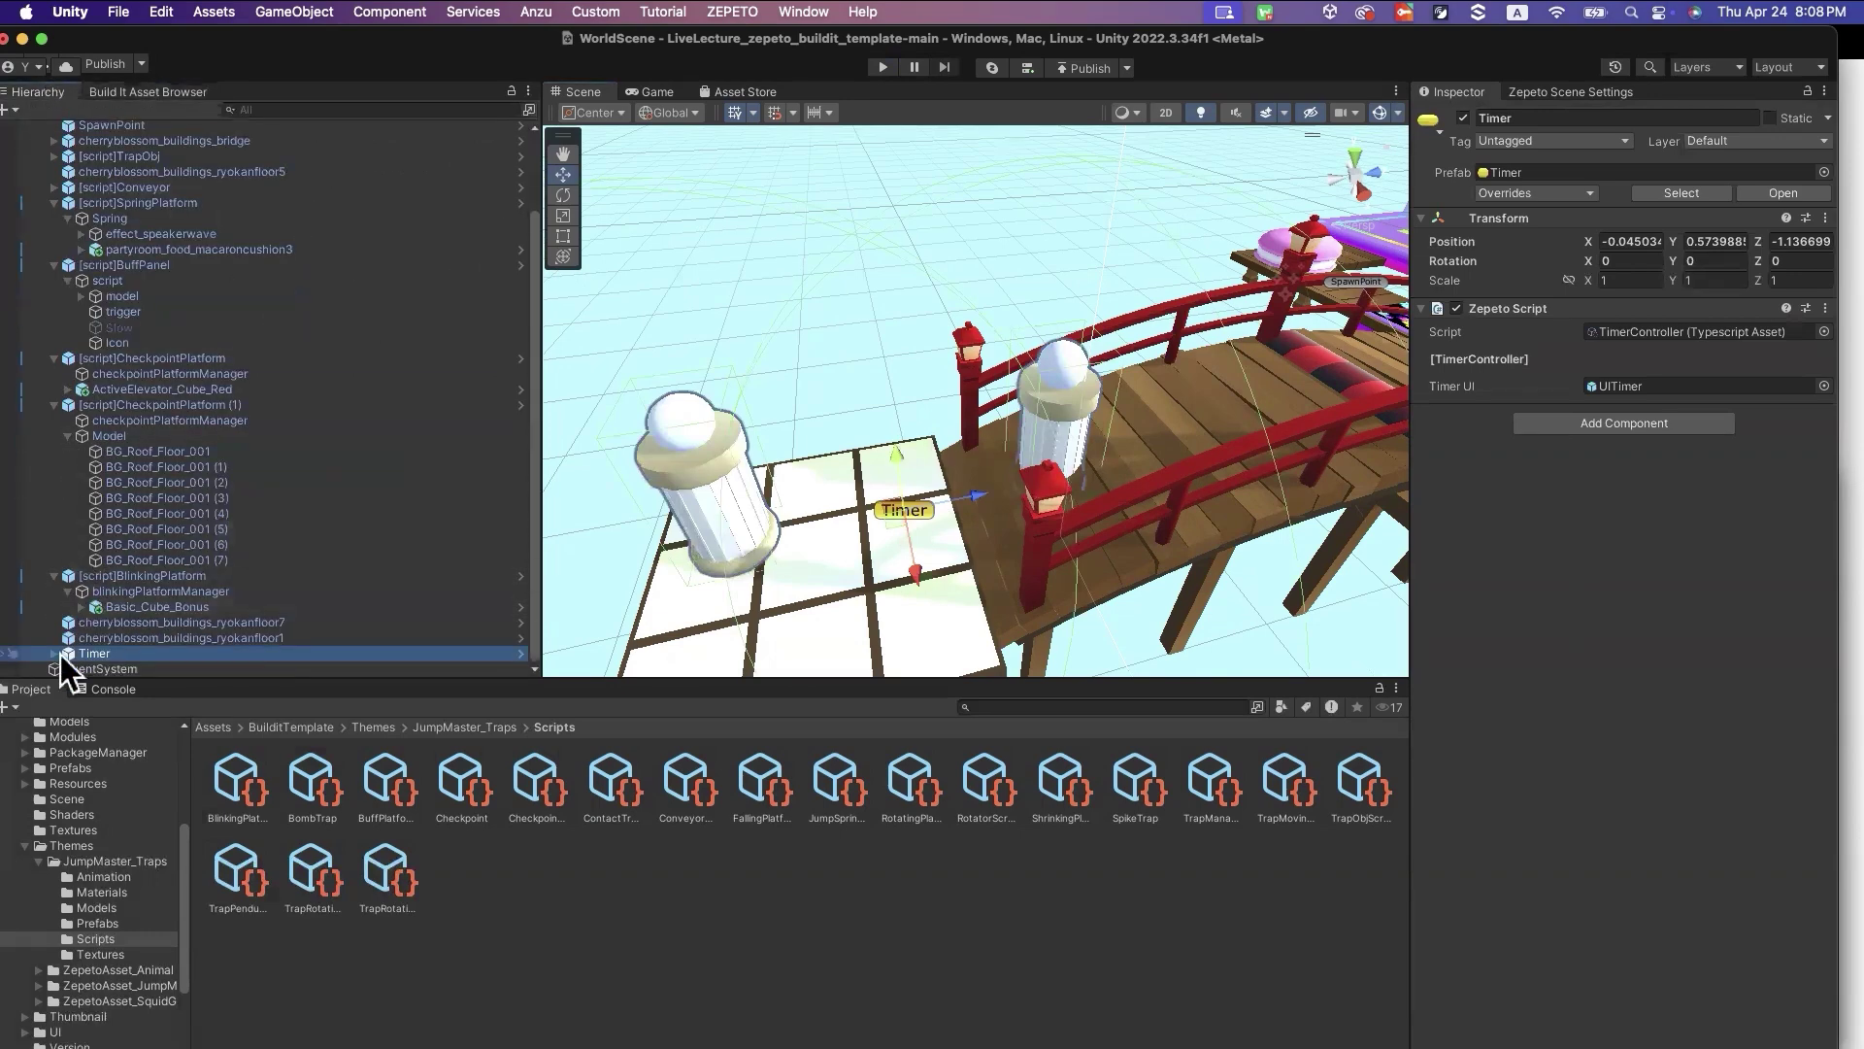
pyautogui.click(57, 654)
pyautogui.scroll(-2, 248, 561)
pyautogui.click(166, 641)
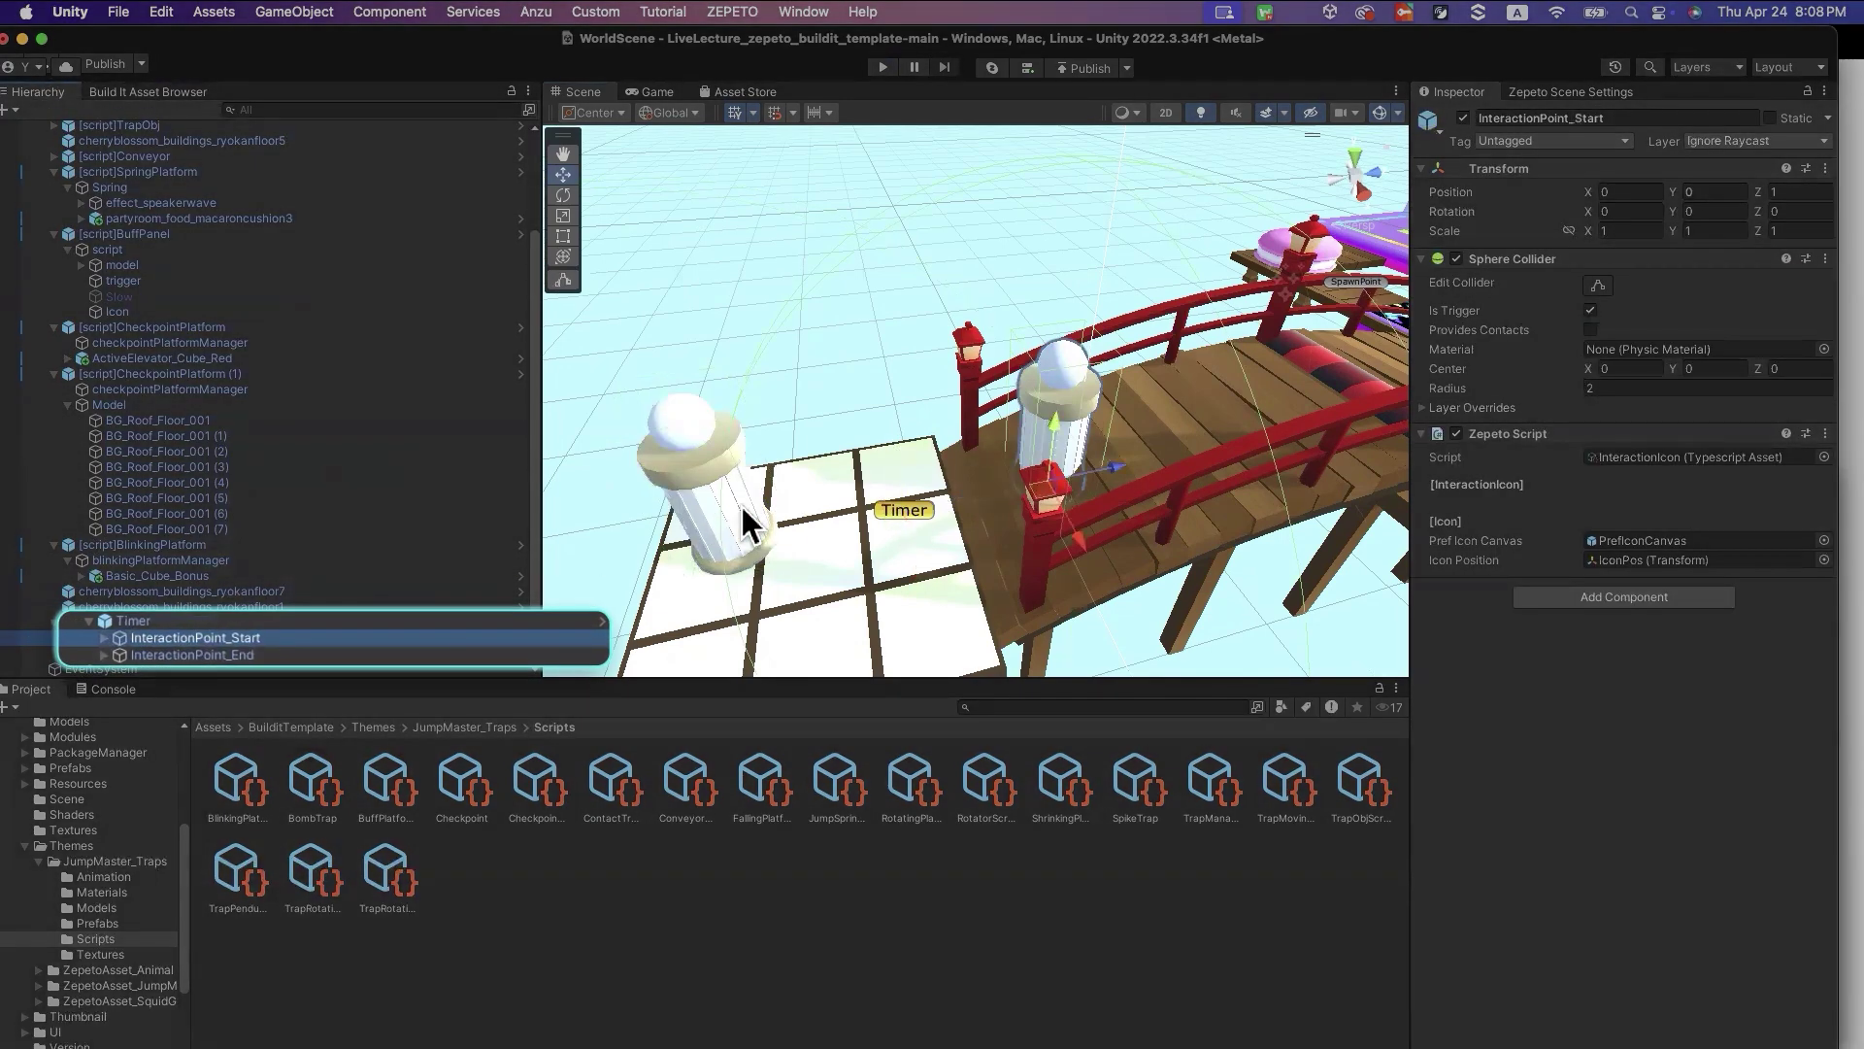
pyautogui.click(148, 653)
pyautogui.click(157, 638)
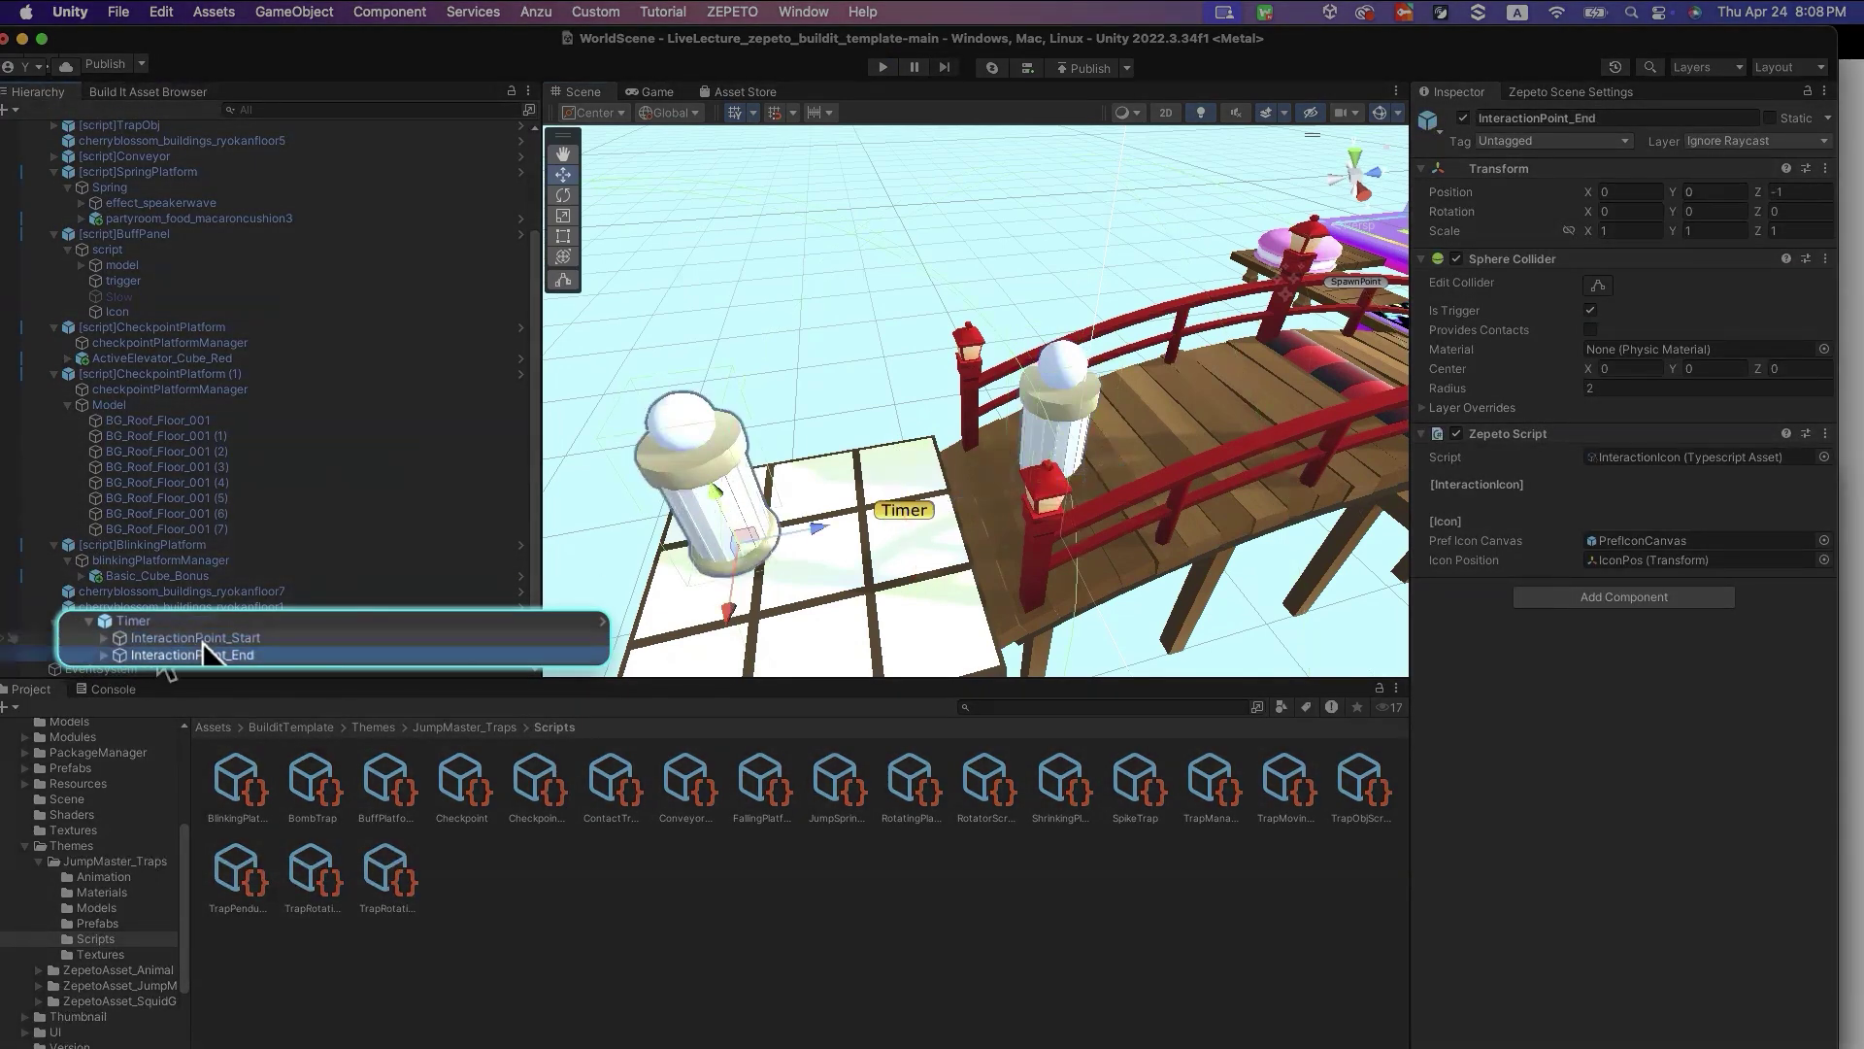
pyautogui.click(160, 654)
# Move the Timer's InteractionPoint_Start onto the white tiled floor, at about X -0.217, Z -0.073
pyautogui.click(167, 640)
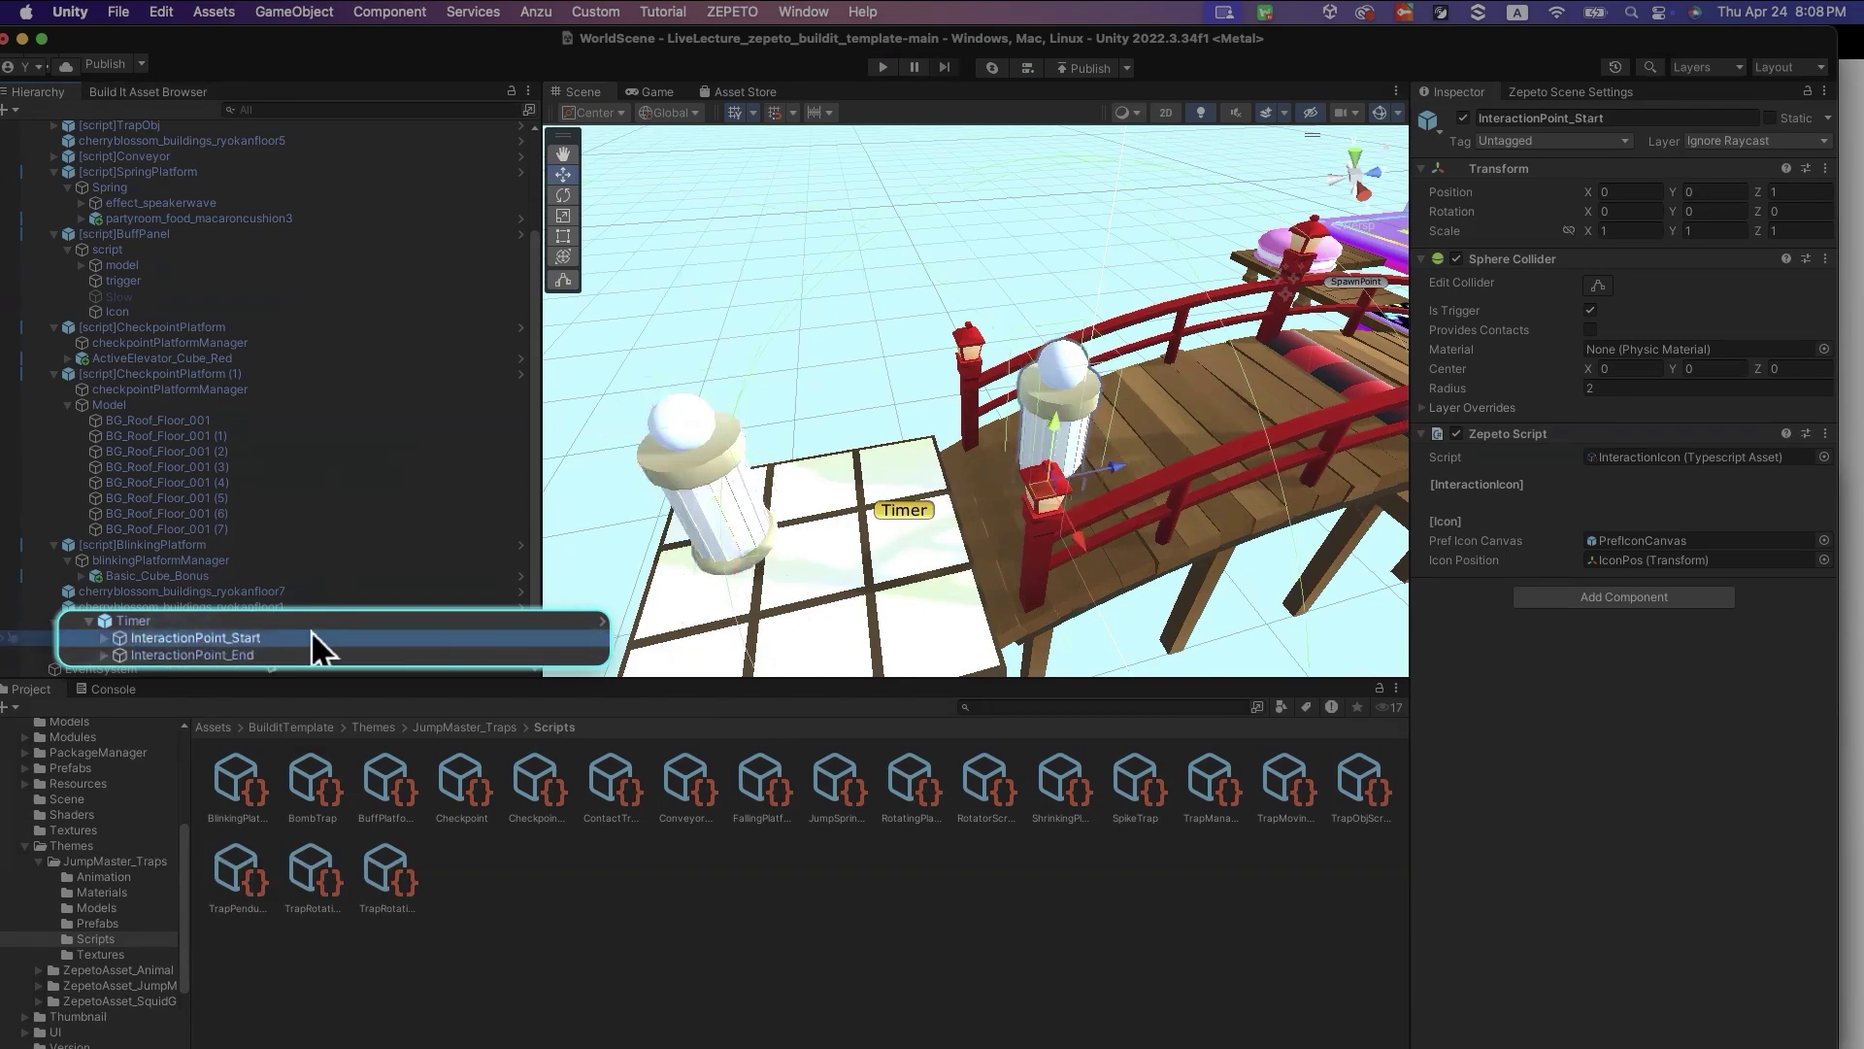
pyautogui.keyDown('alt'); pyautogui.moveTo(774, 558); pyautogui.dragTo(897, 451); pyautogui.keyUp('alt')
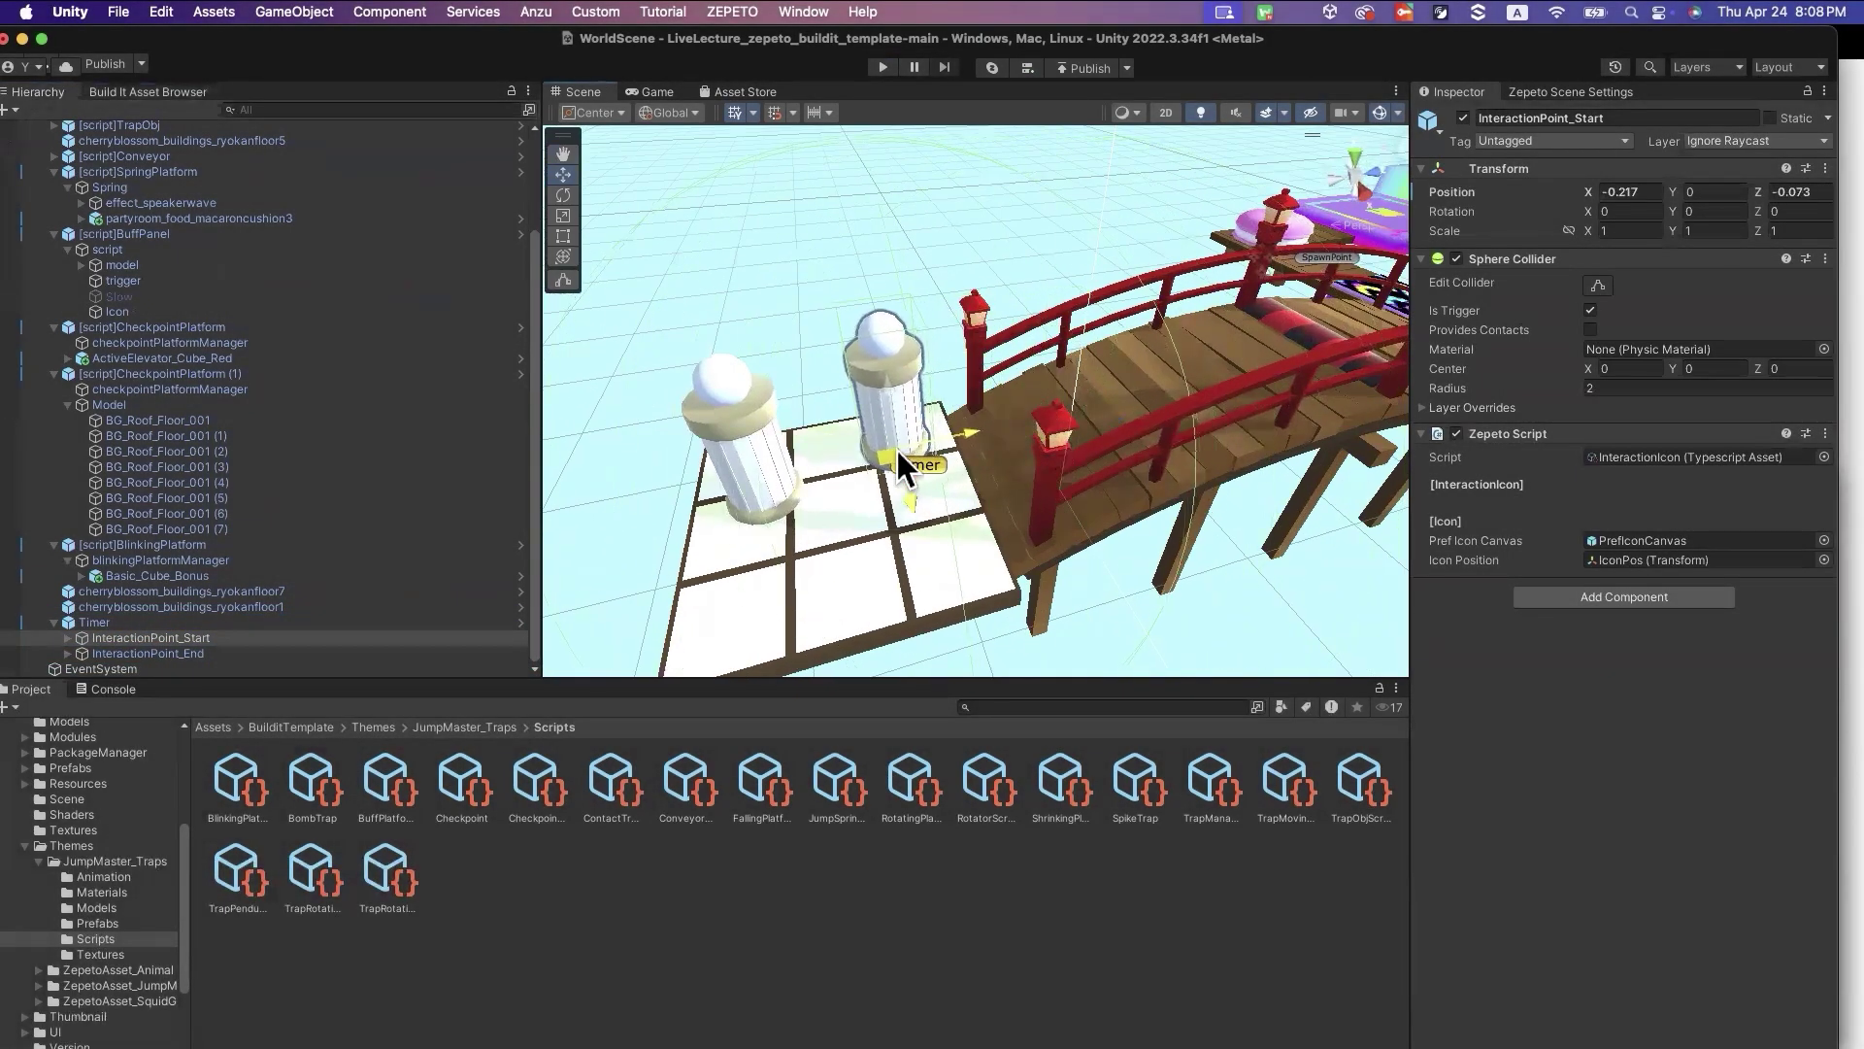
# Move the Timer's InteractionPoint_End across the map onto the cream finish platform, at about X 1.855, Z 21.392
pyautogui.click(749, 485)
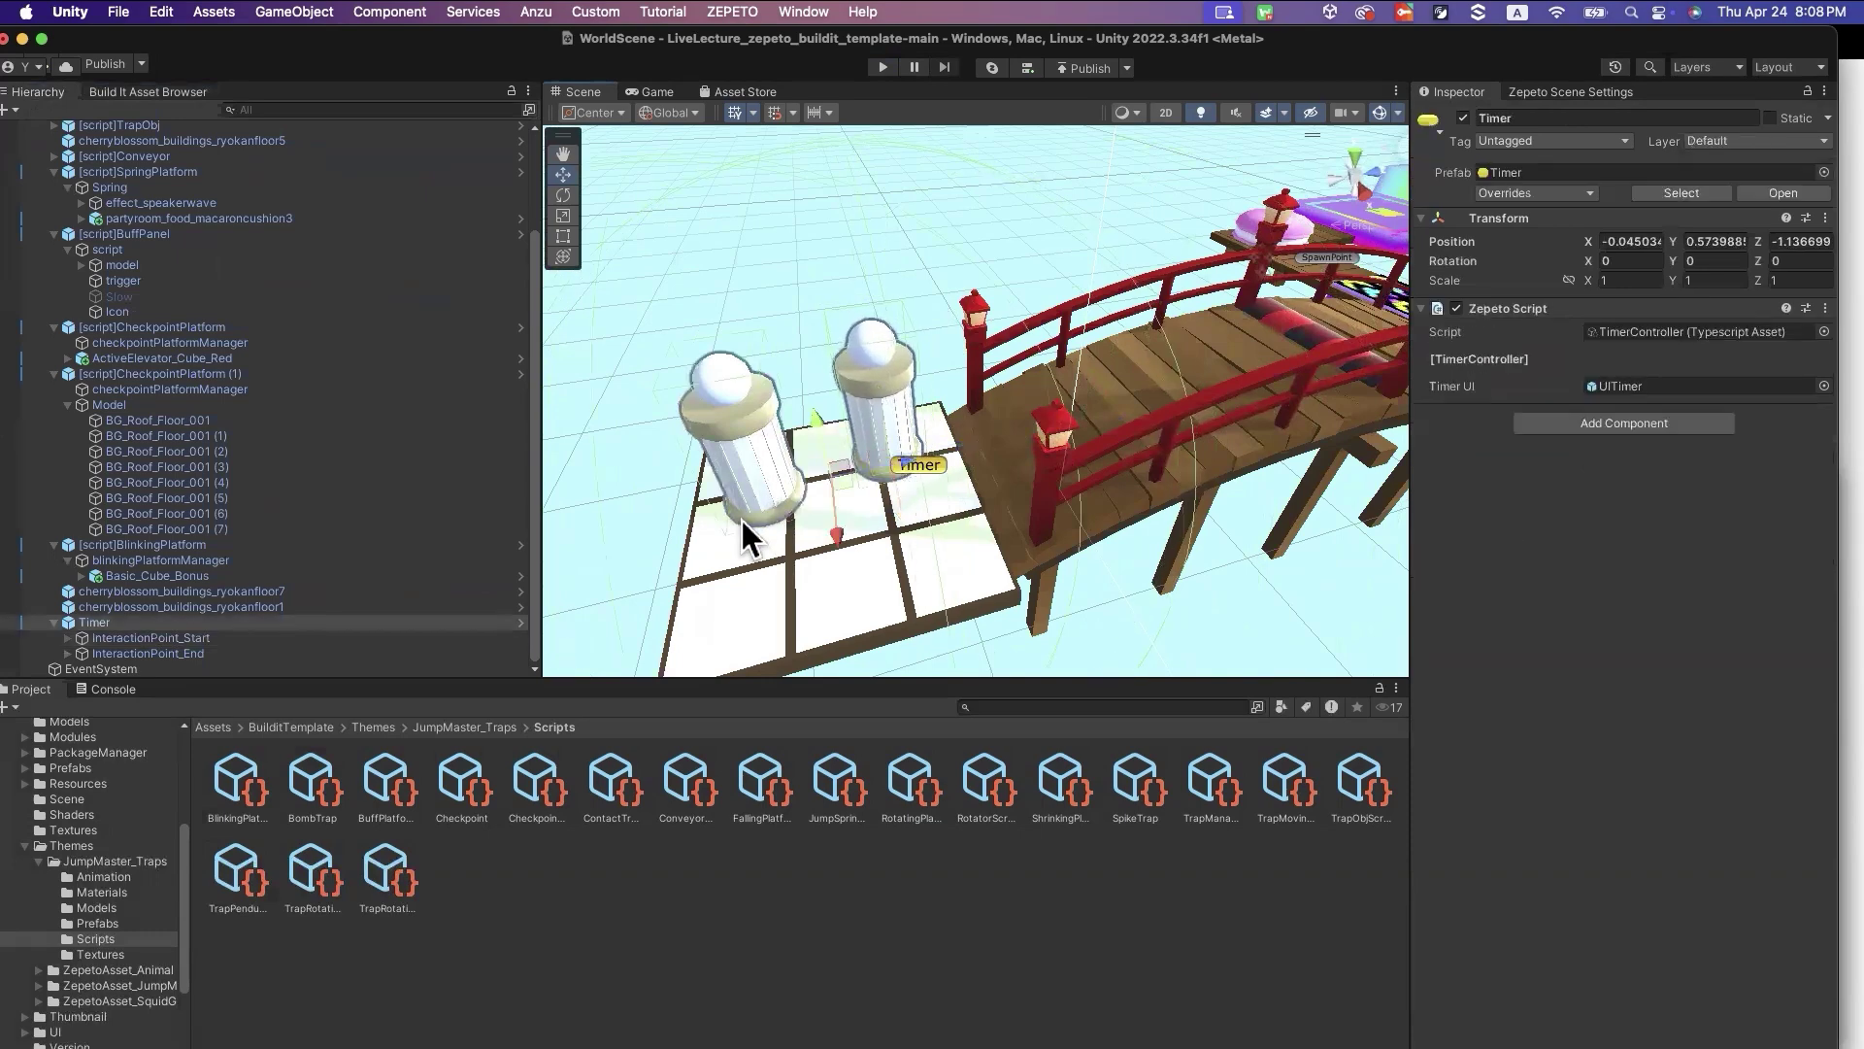
pyautogui.click(161, 654)
pyautogui.scroll(-3, 755, 553)
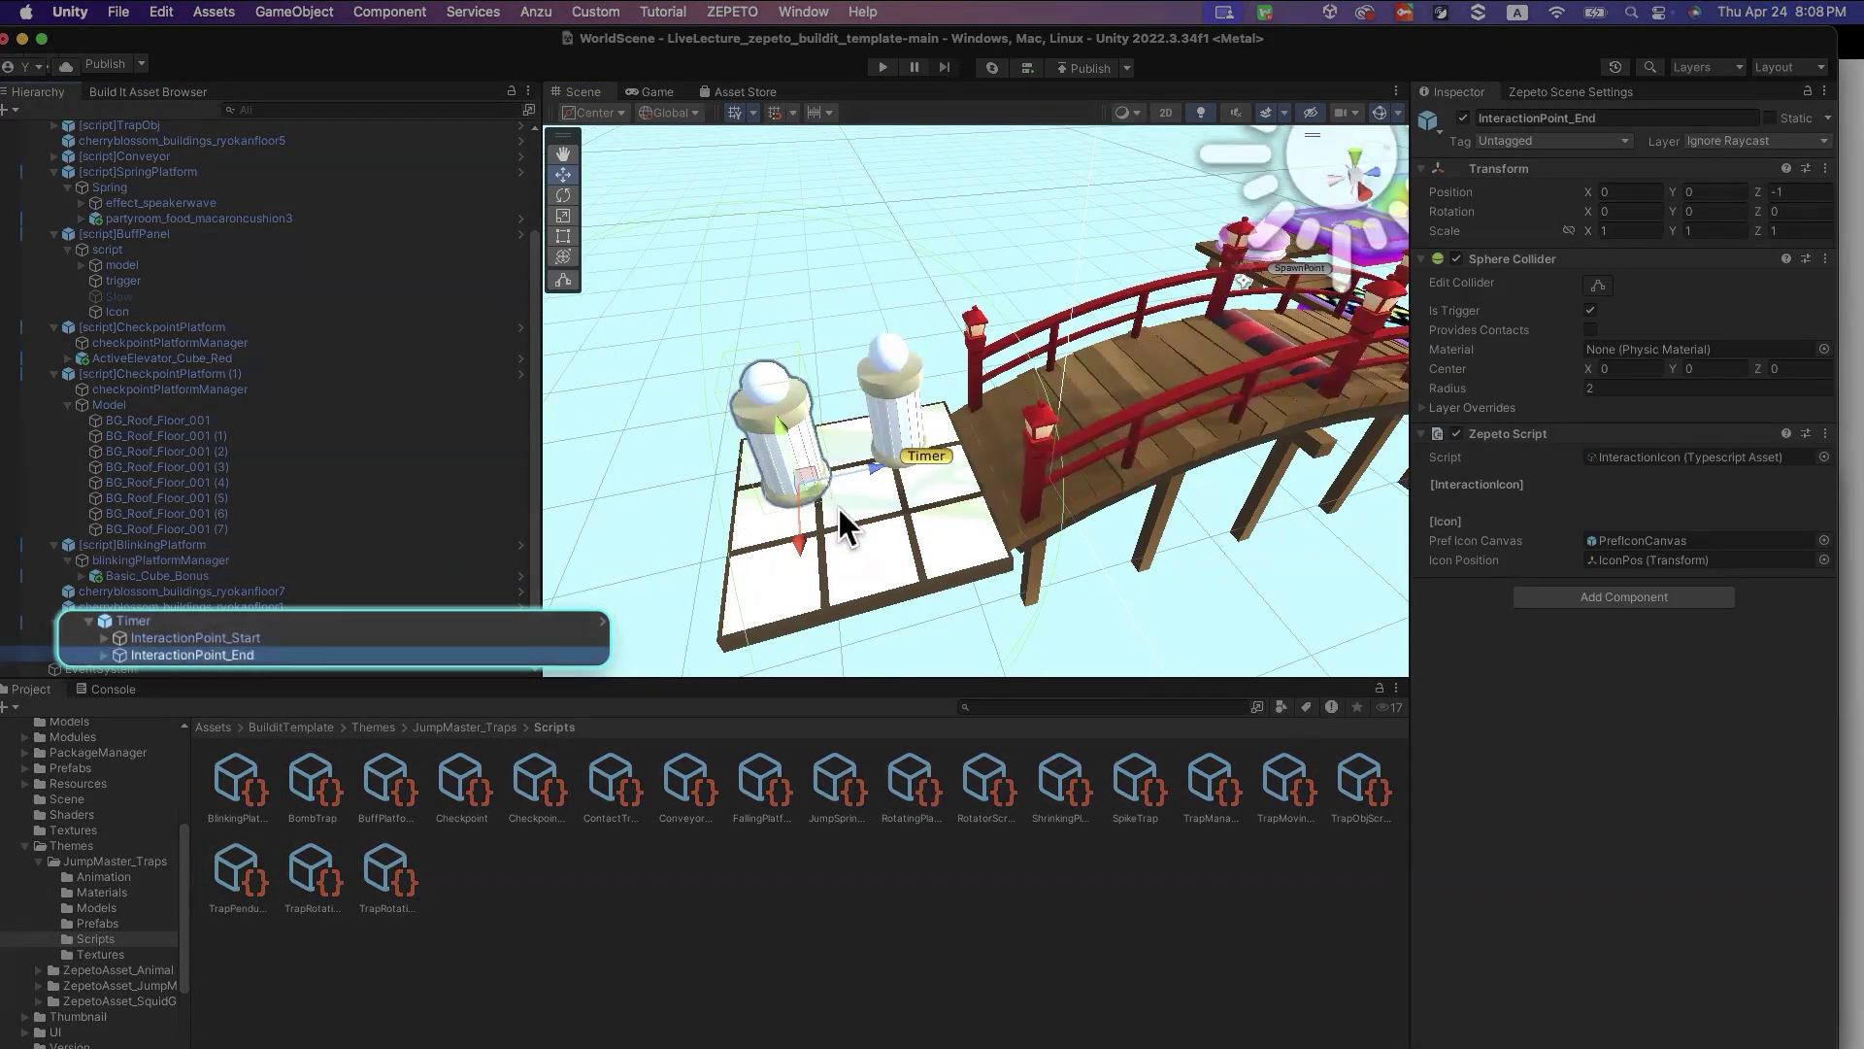
pyautogui.scroll(-5, 840, 512)
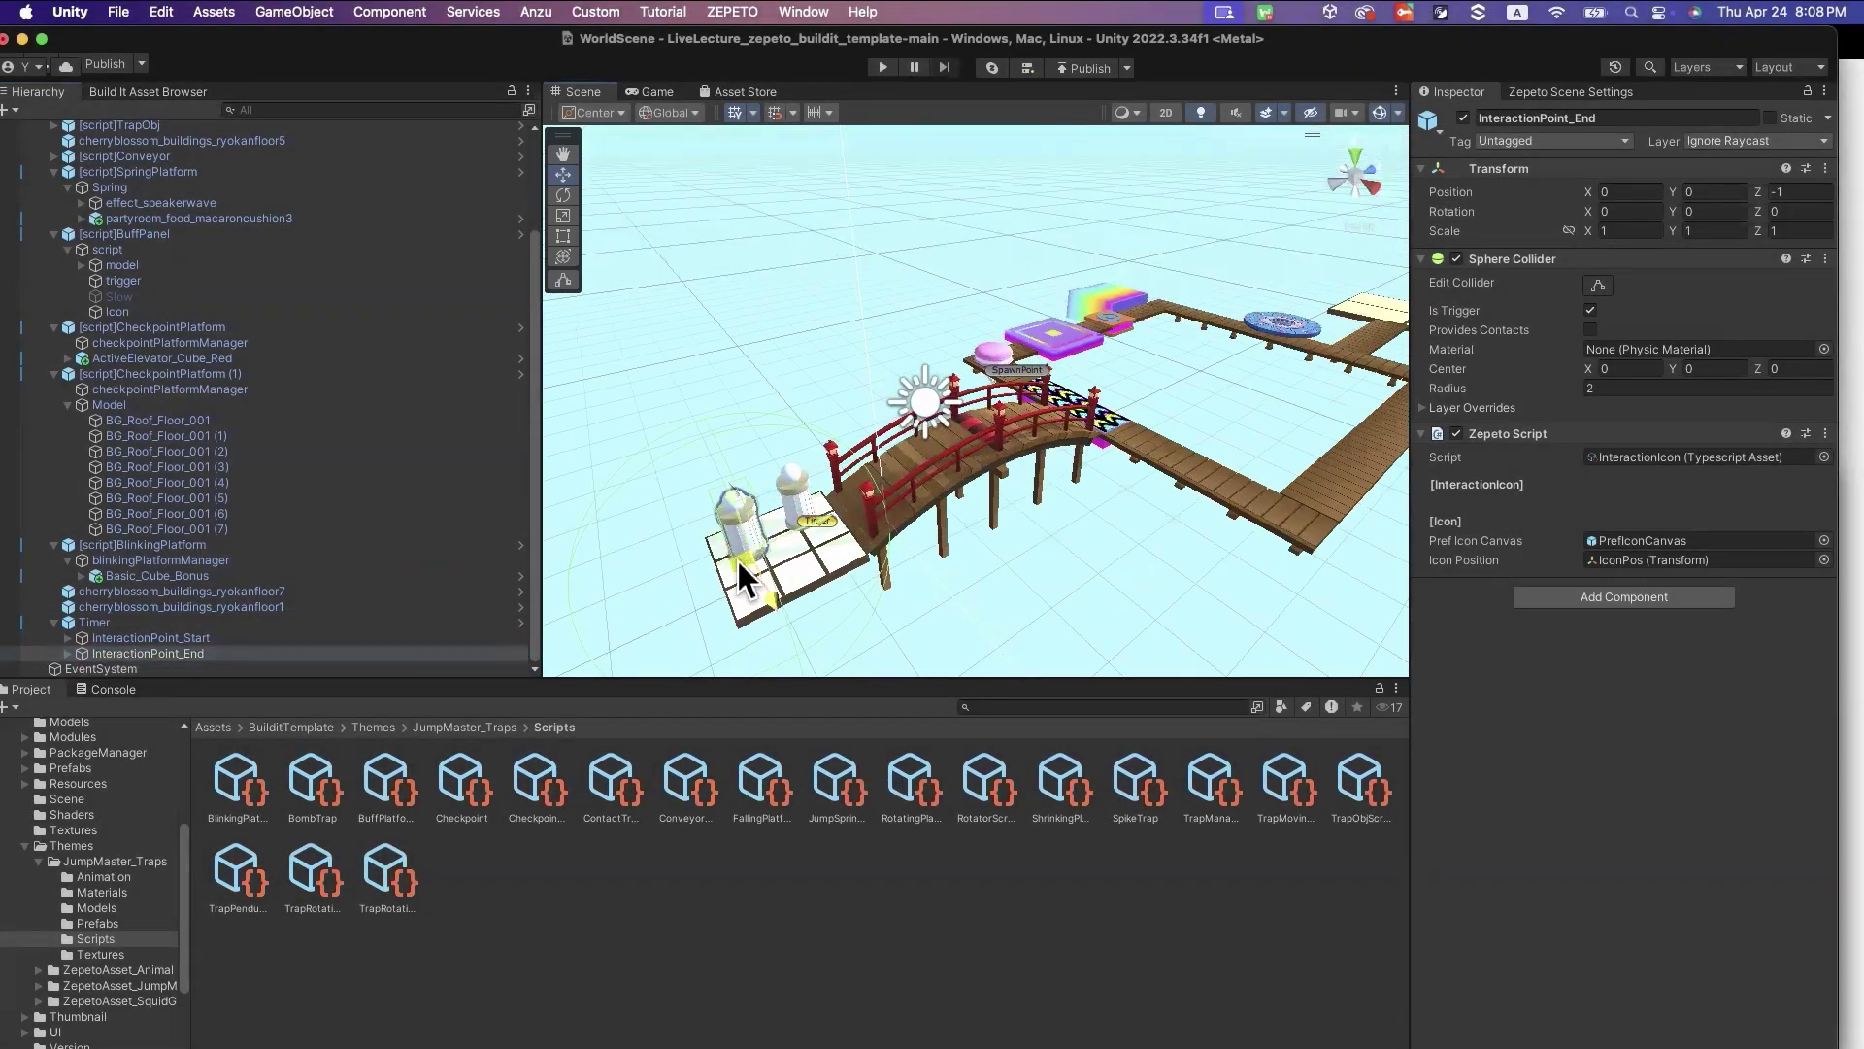
pyautogui.moveTo(737, 558); pyautogui.dragTo(1381, 319)
pyautogui.press('f')
pyautogui.moveTo(1146, 369); pyautogui.dragTo(715, 387, button='right')
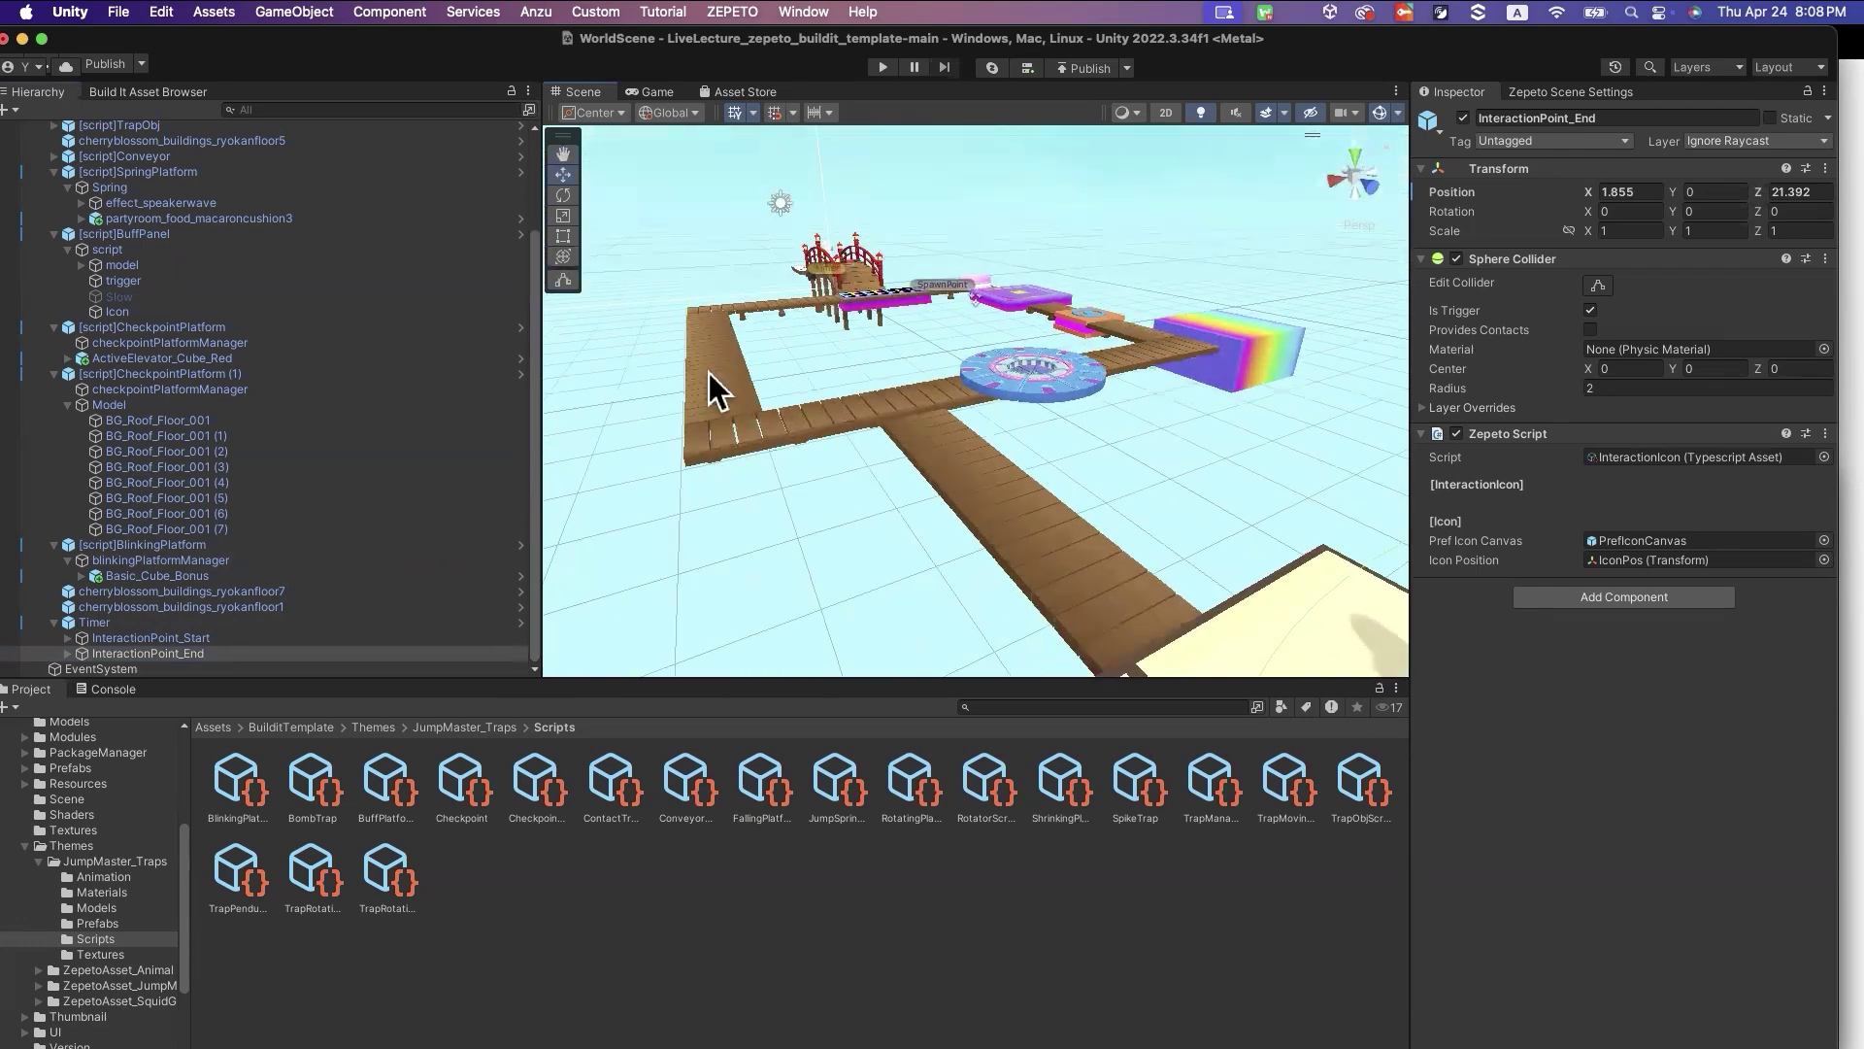
# Shift InteractionPoint_End across the finish platform to about X 1.28, Z 20.34
pyautogui.click(982, 278)
pyautogui.press('f')
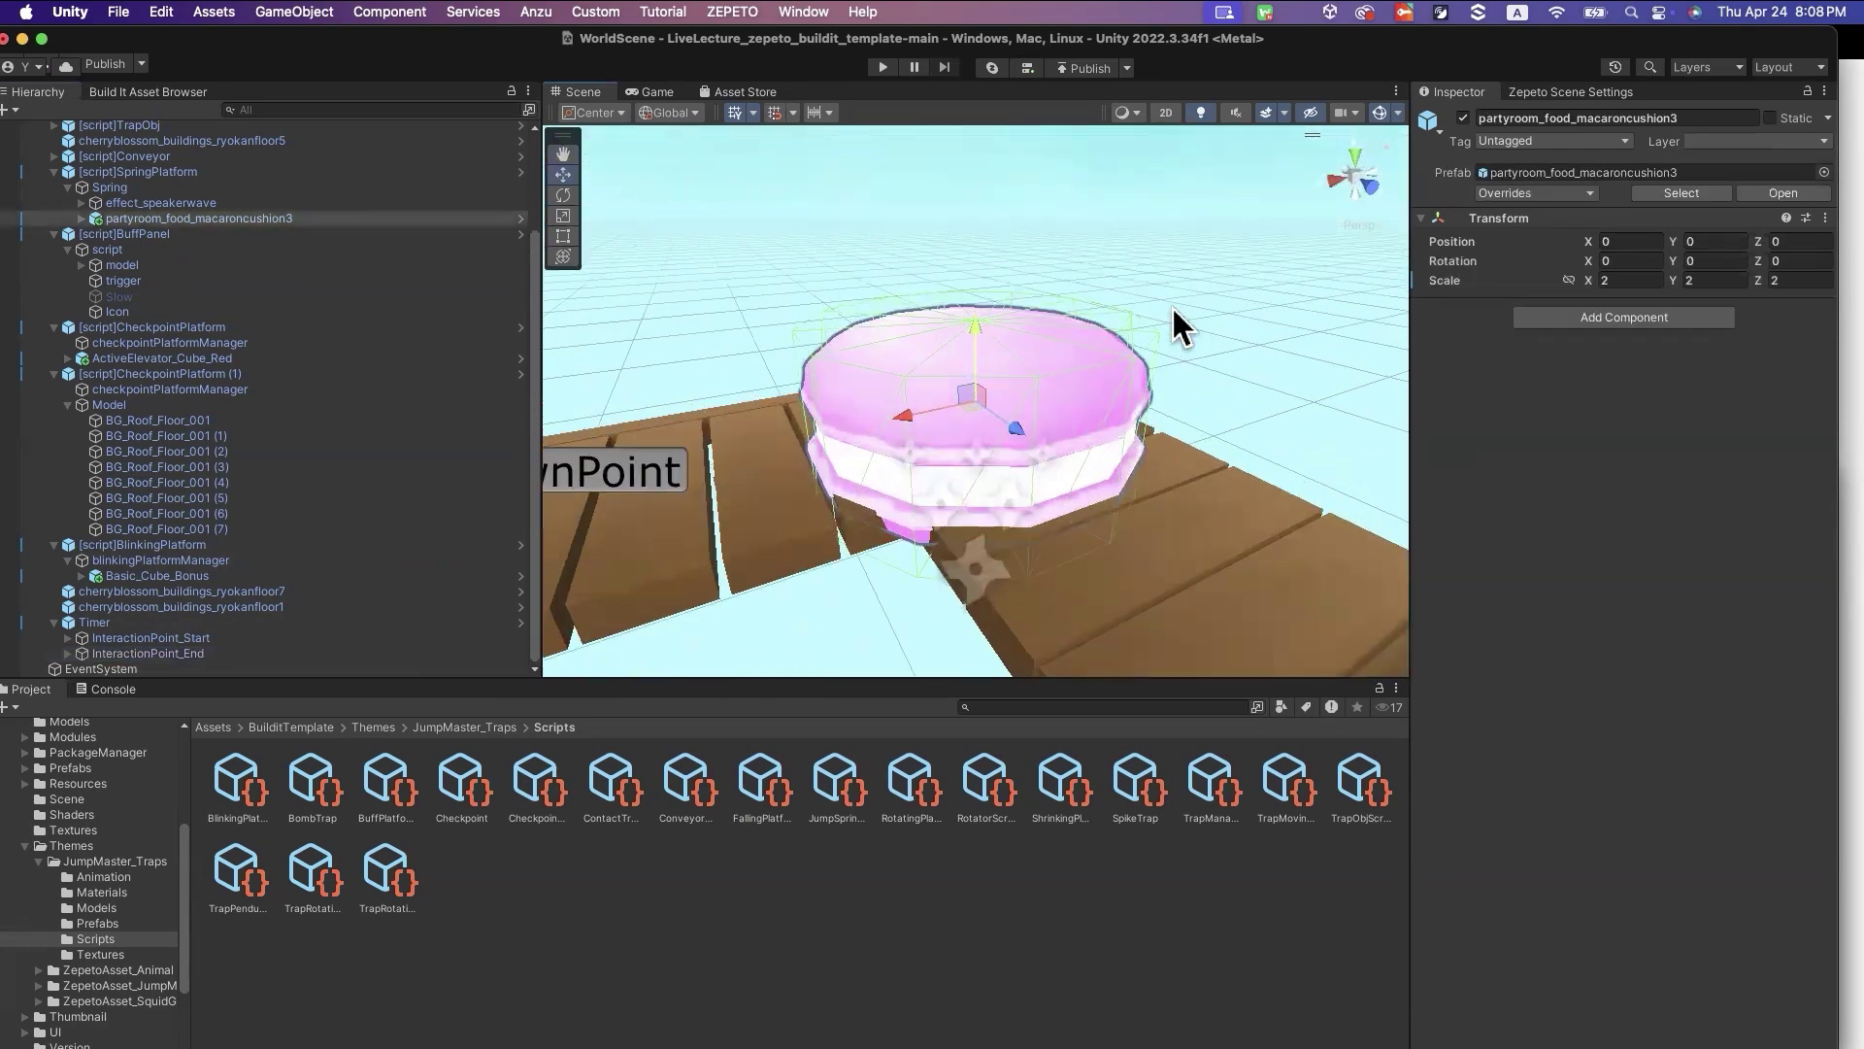
pyautogui.click(145, 653)
pyautogui.press('f')
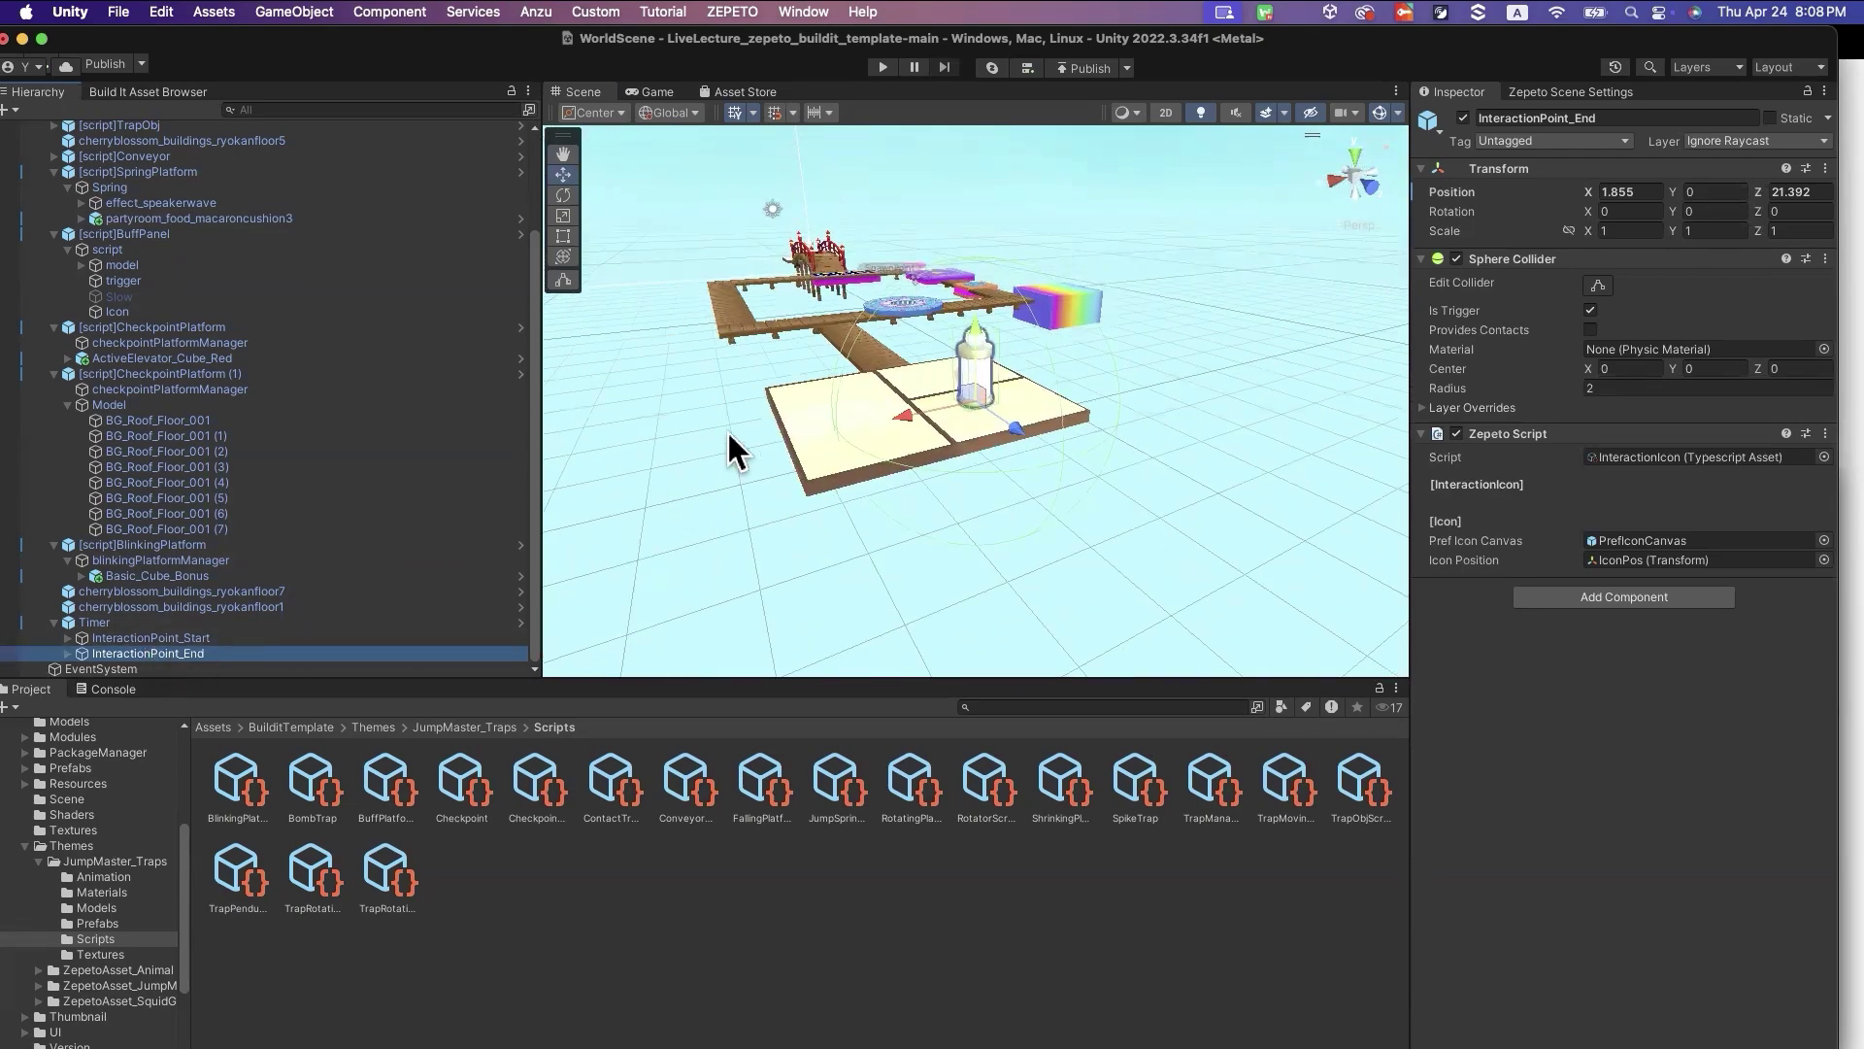
pyautogui.moveTo(728, 434); pyautogui.dragTo(771, 280, button='right')
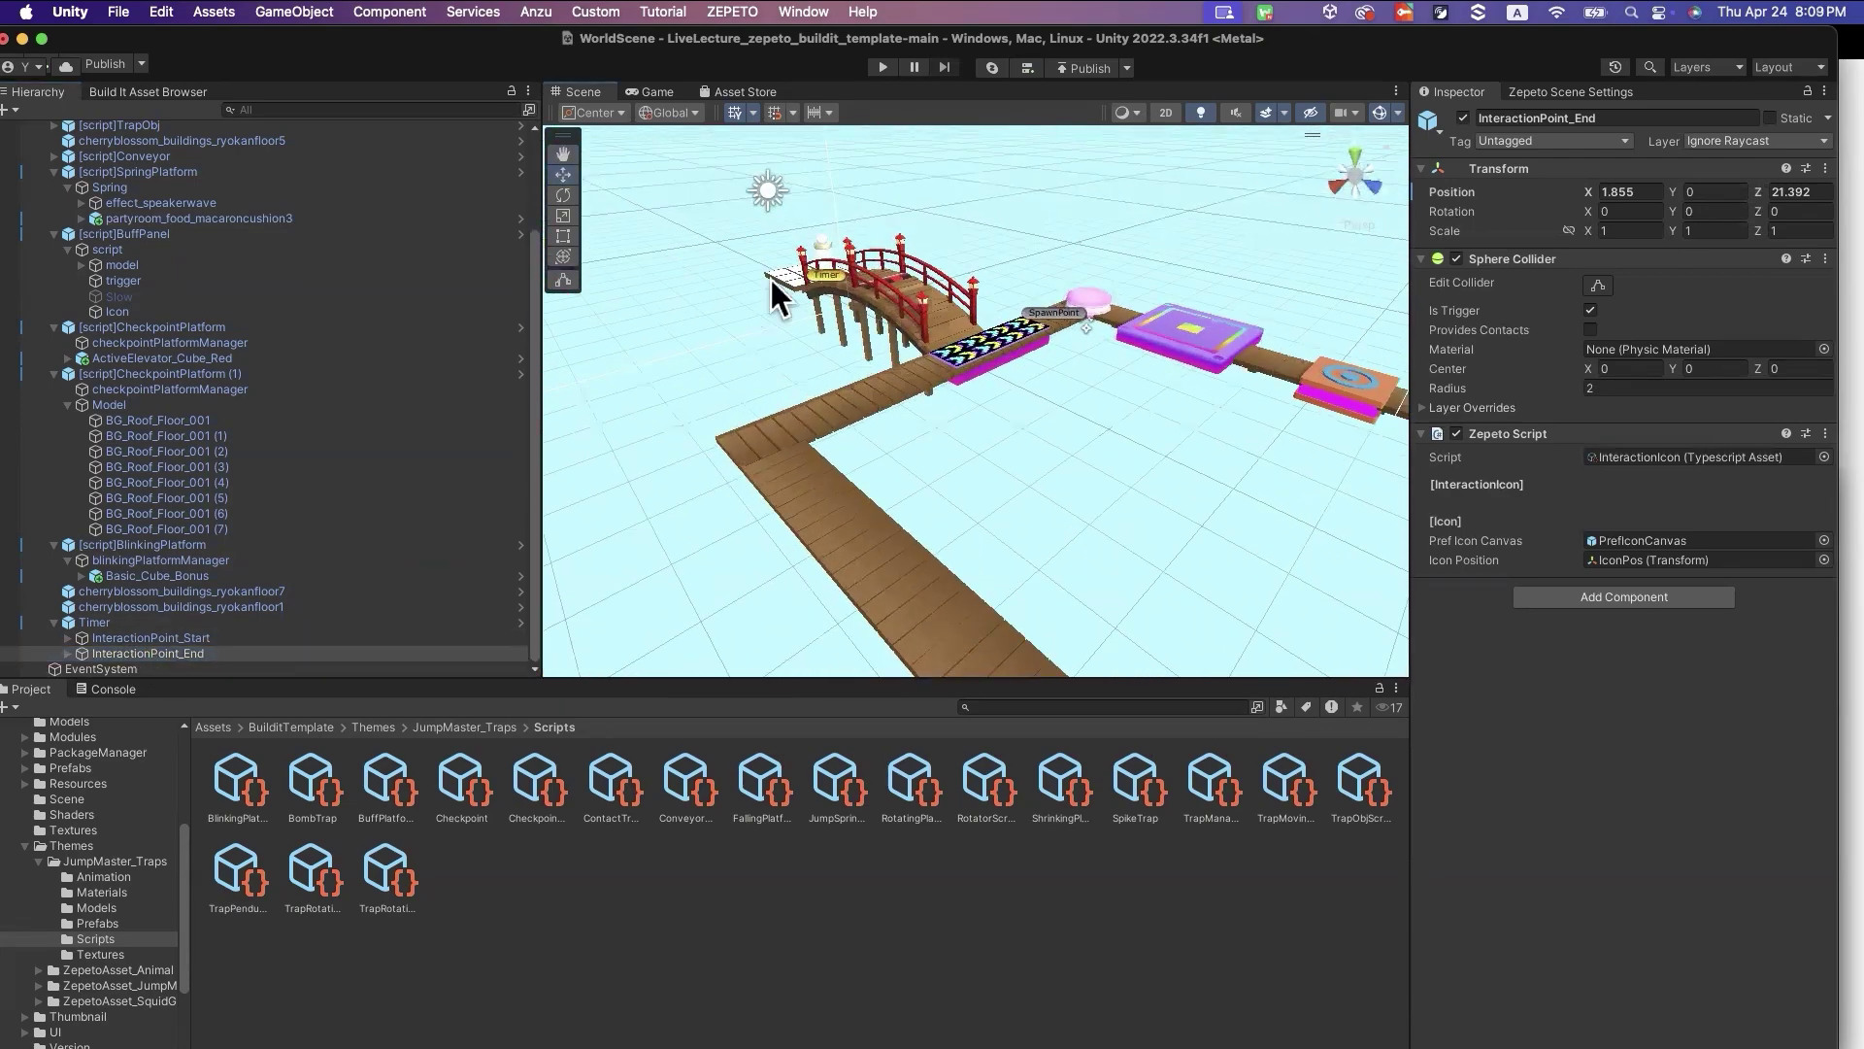
pyautogui.moveTo(955, 371); pyautogui.dragTo(824, 364, button='right')
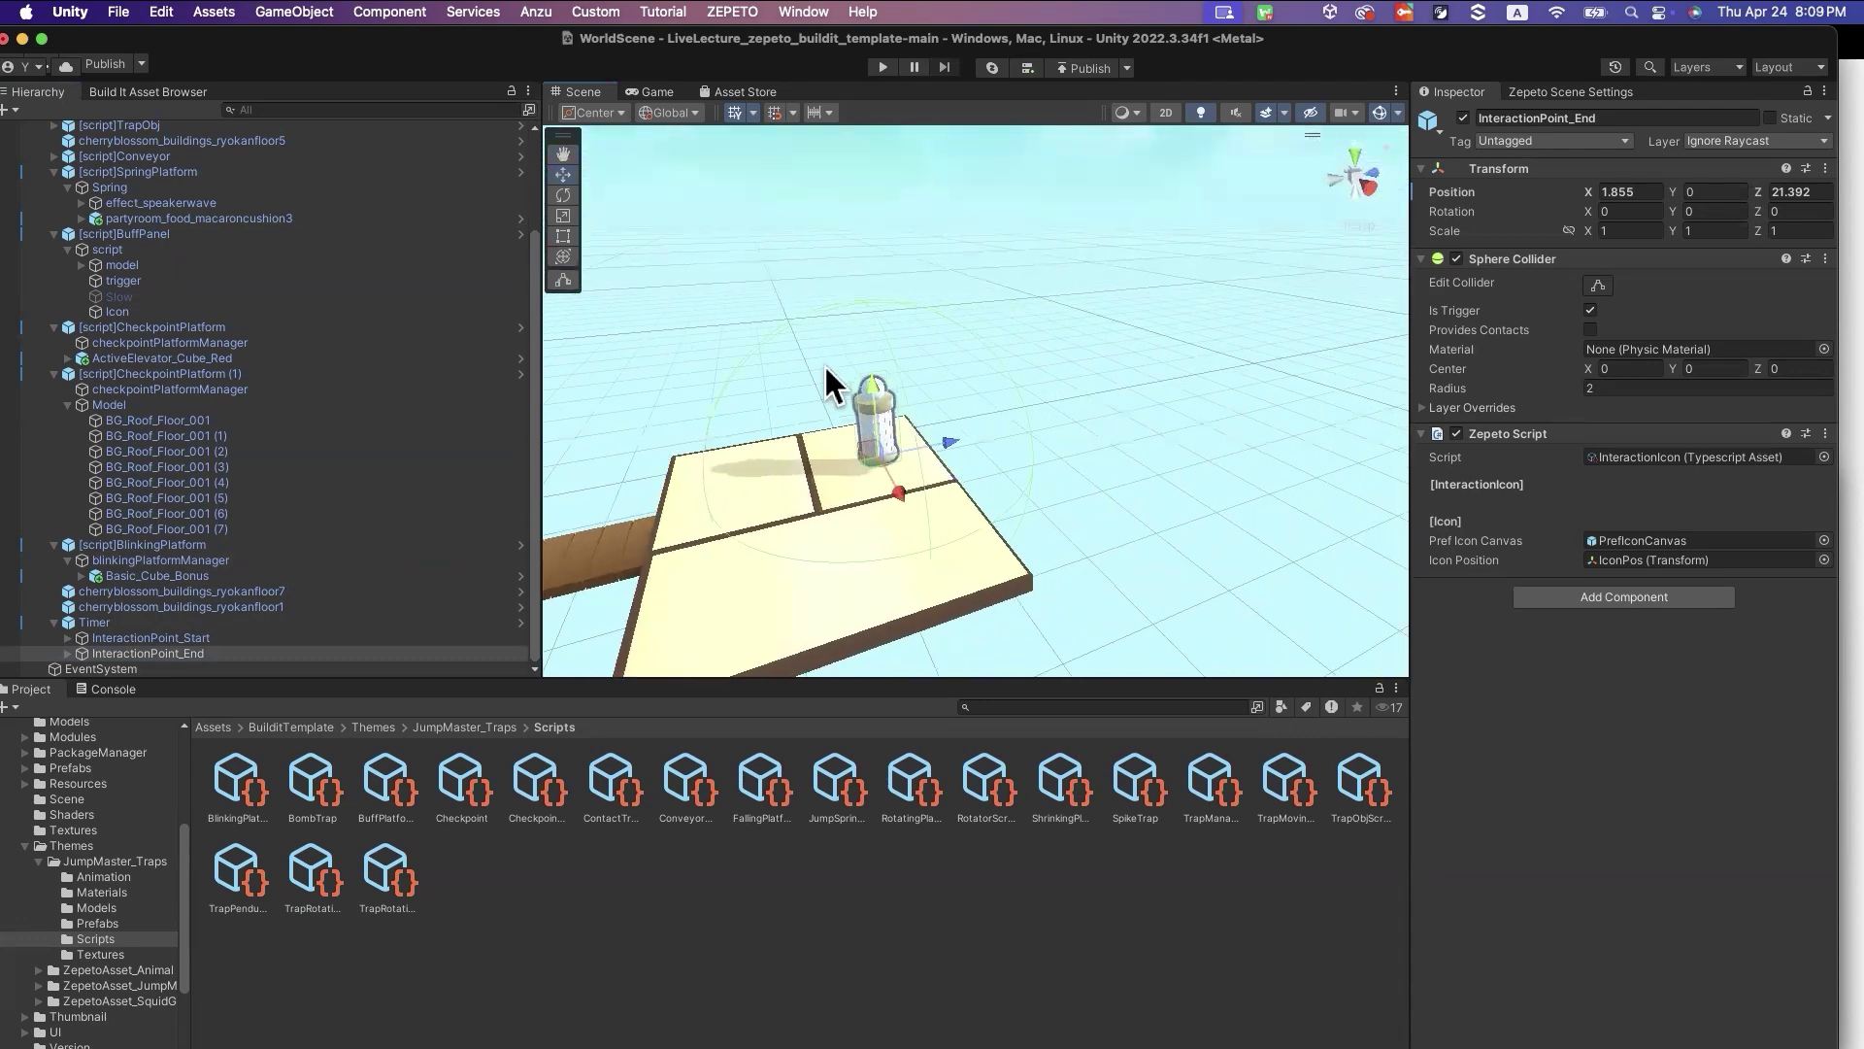
pyautogui.moveTo(1004, 409); pyautogui.dragTo(950, 428, button='right')
pyautogui.moveTo(870, 422); pyautogui.dragTo(784, 446)
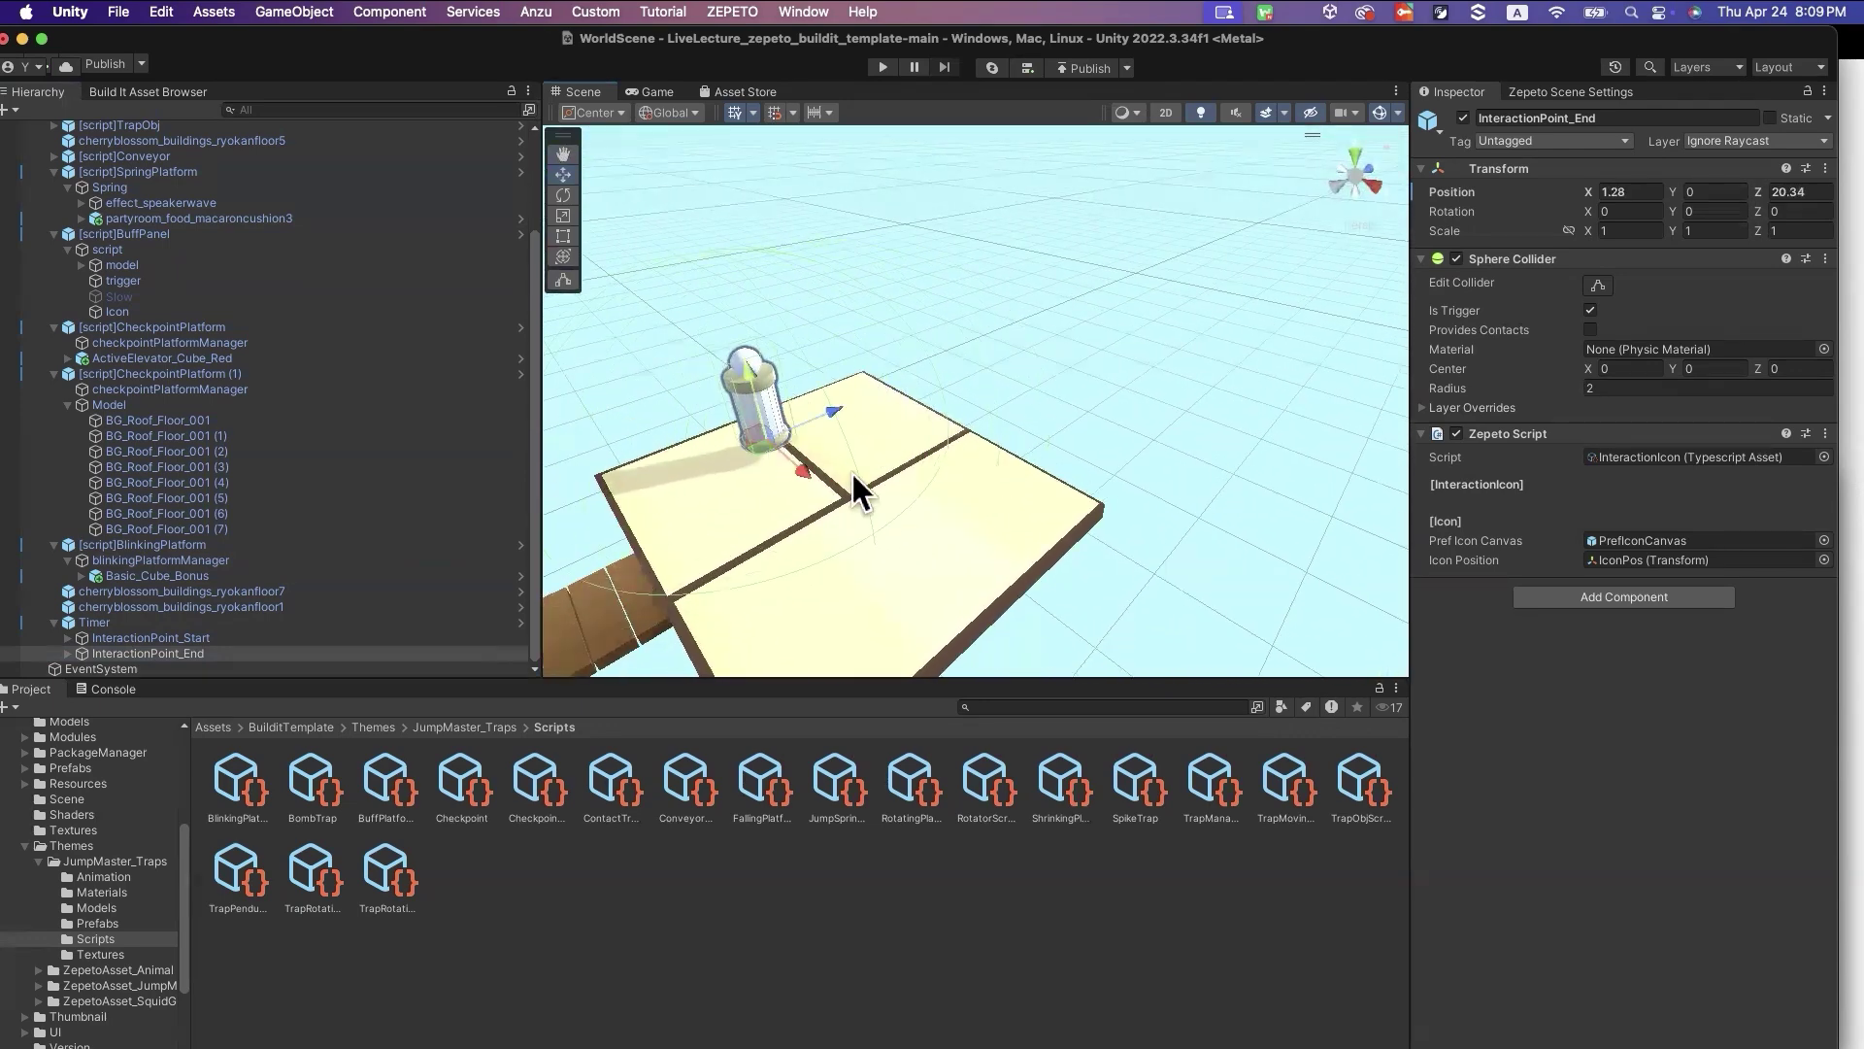
# Place a Teleport utility gate on the finish platform beside the timer's end pillar, at about X 2.5, Z 20.5
pyautogui.moveTo(853, 487); pyautogui.dragTo(981, 510, button='right')
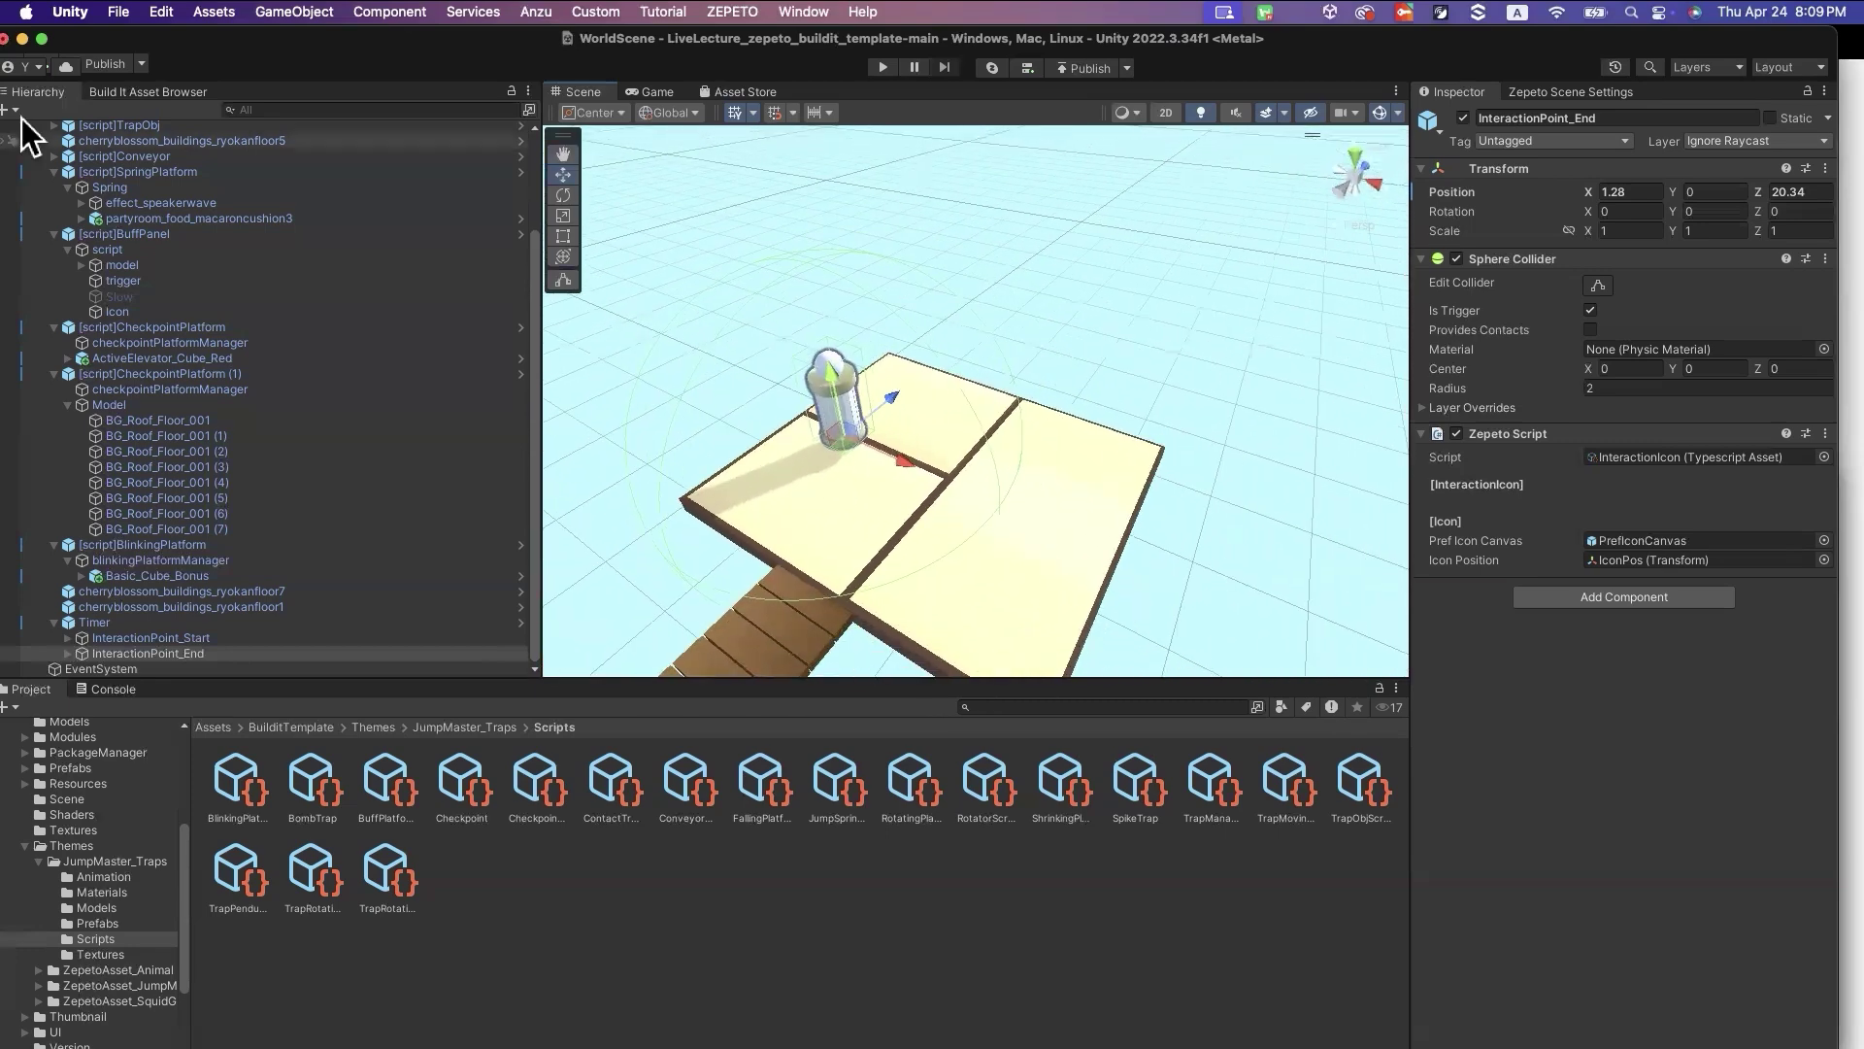
pyautogui.click(125, 92)
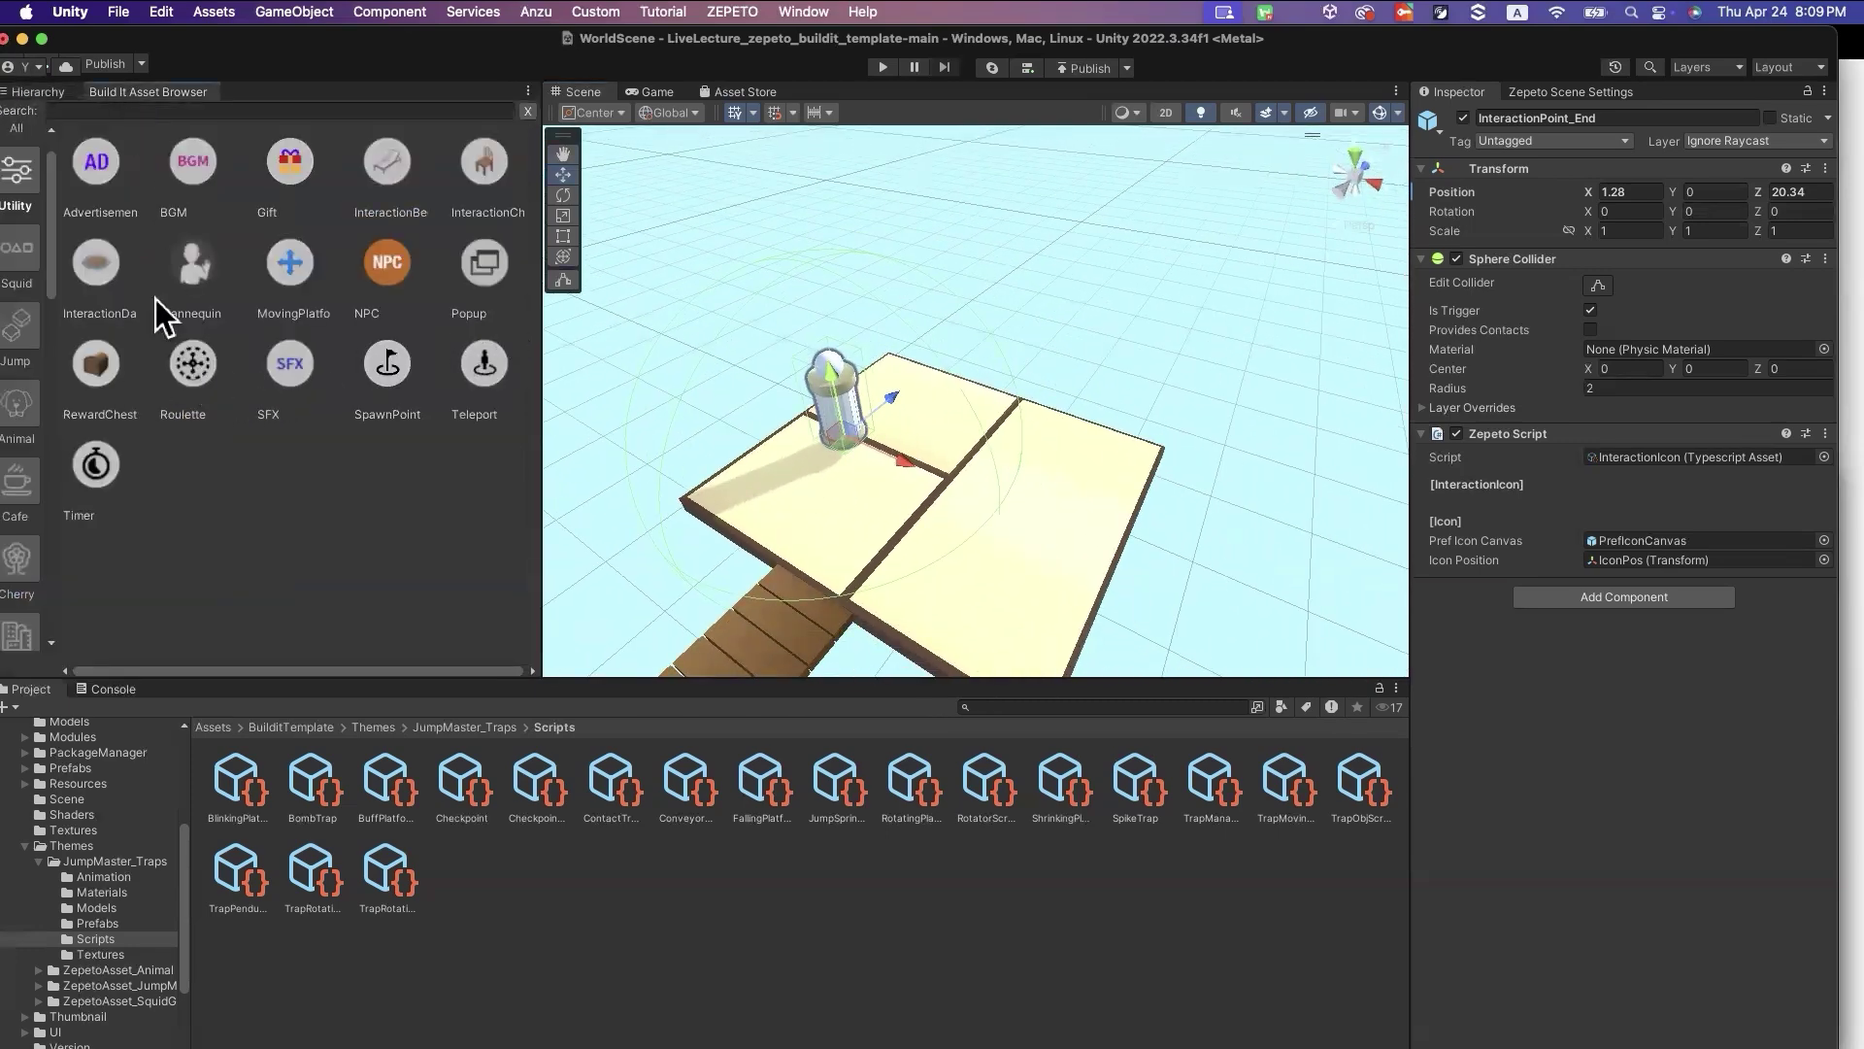
pyautogui.click(482, 388)
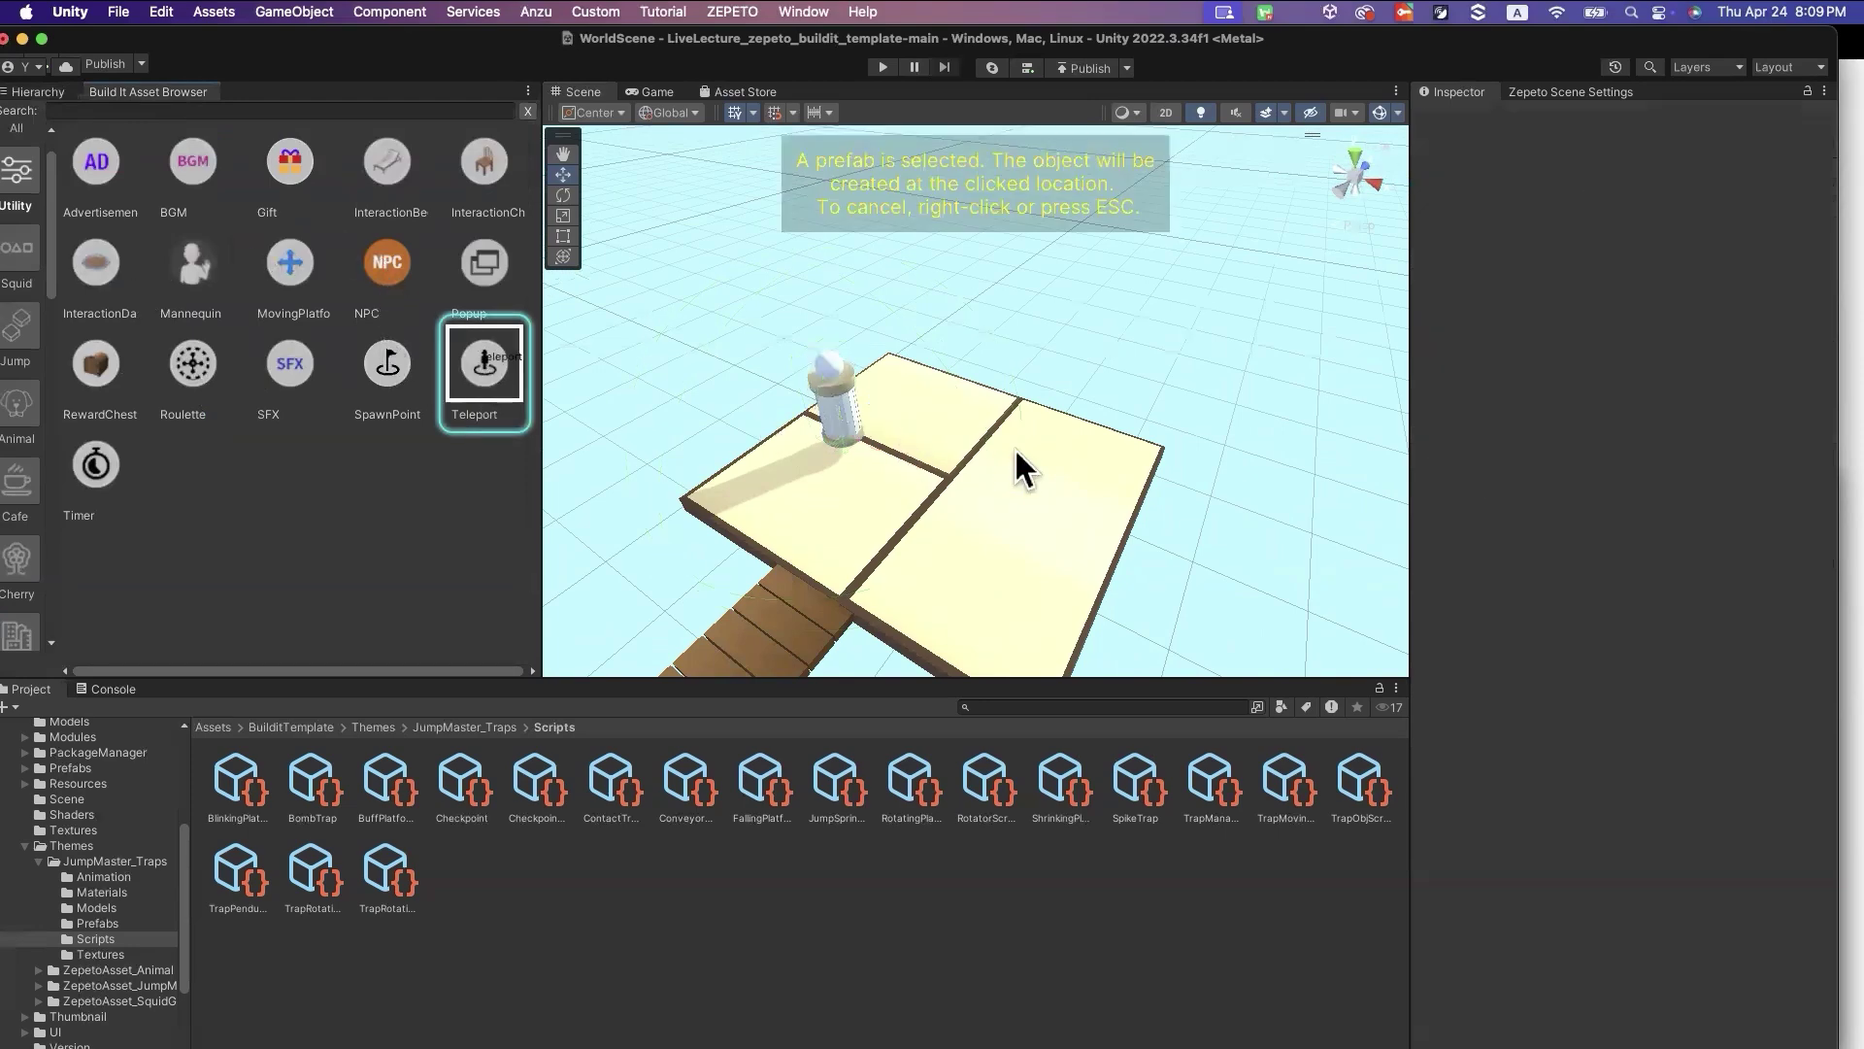
pyautogui.click(996, 417)
pyautogui.moveTo(1019, 427); pyautogui.dragTo(1151, 451, button='right')
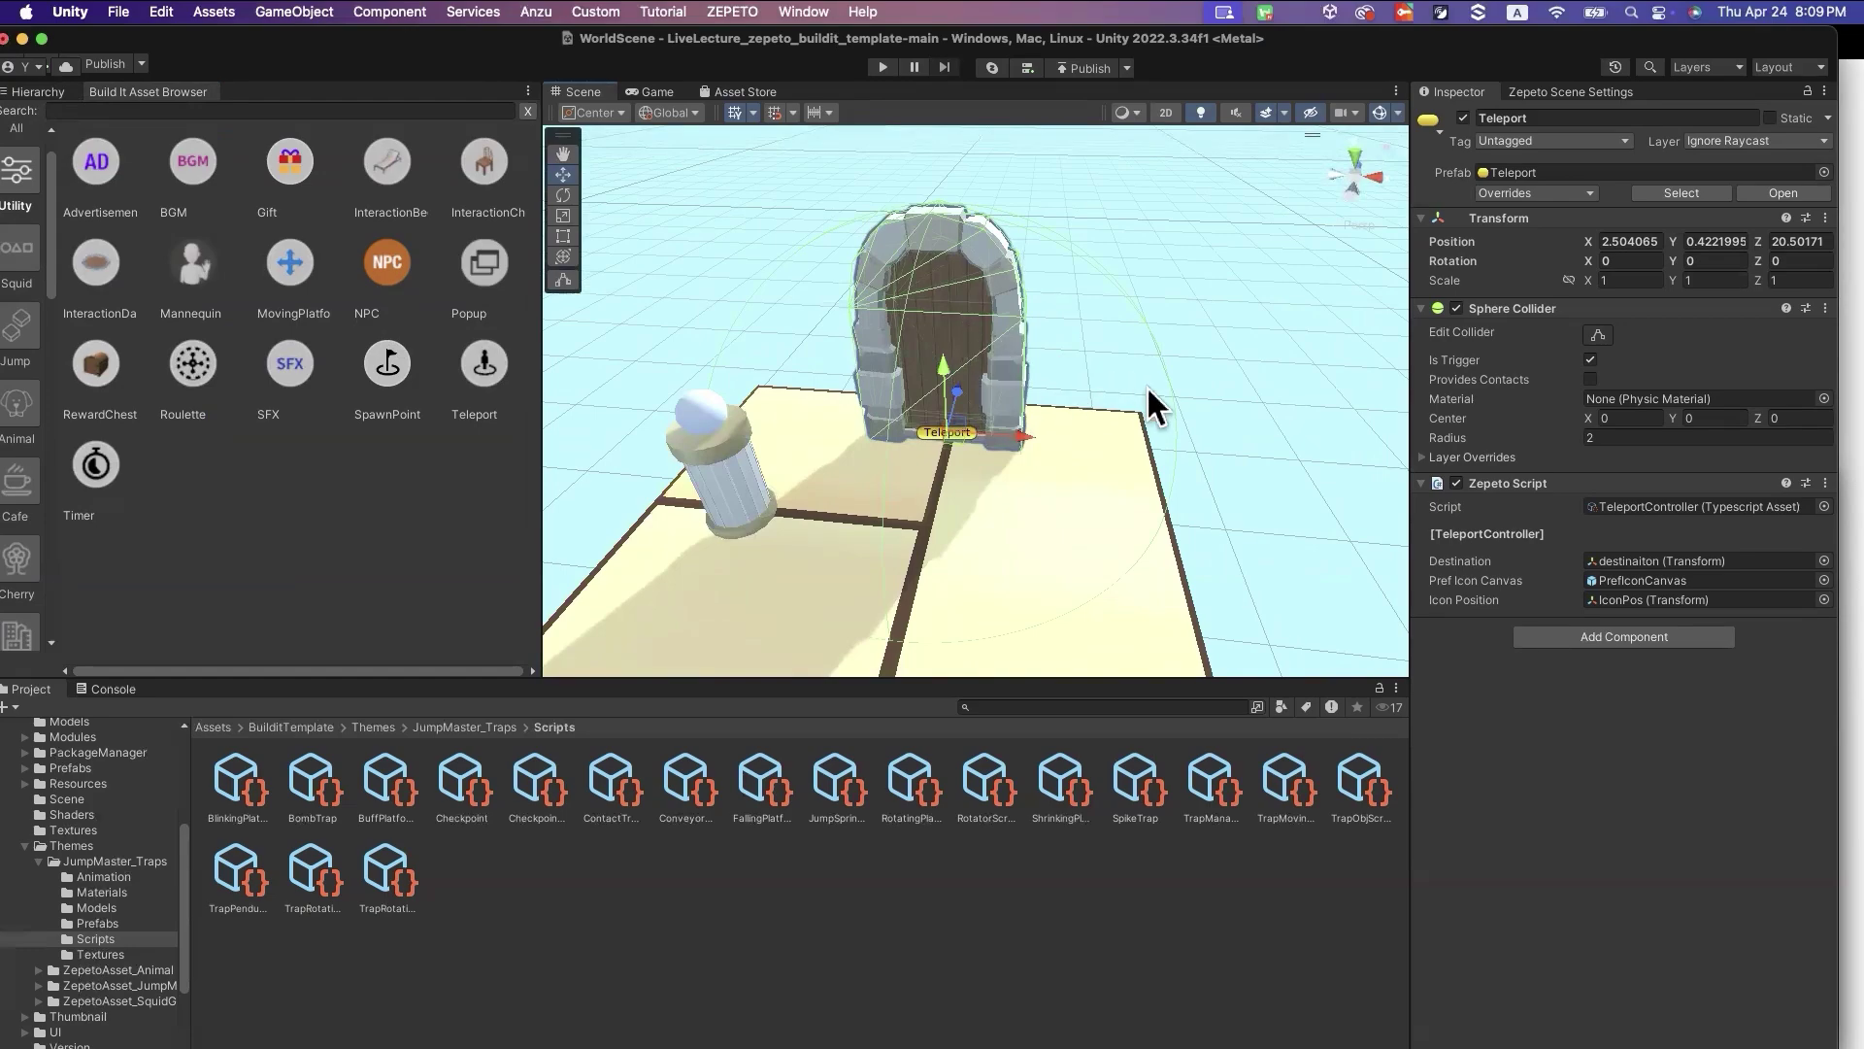
pyautogui.moveTo(1146, 385); pyautogui.dragTo(897, 427, button='right')
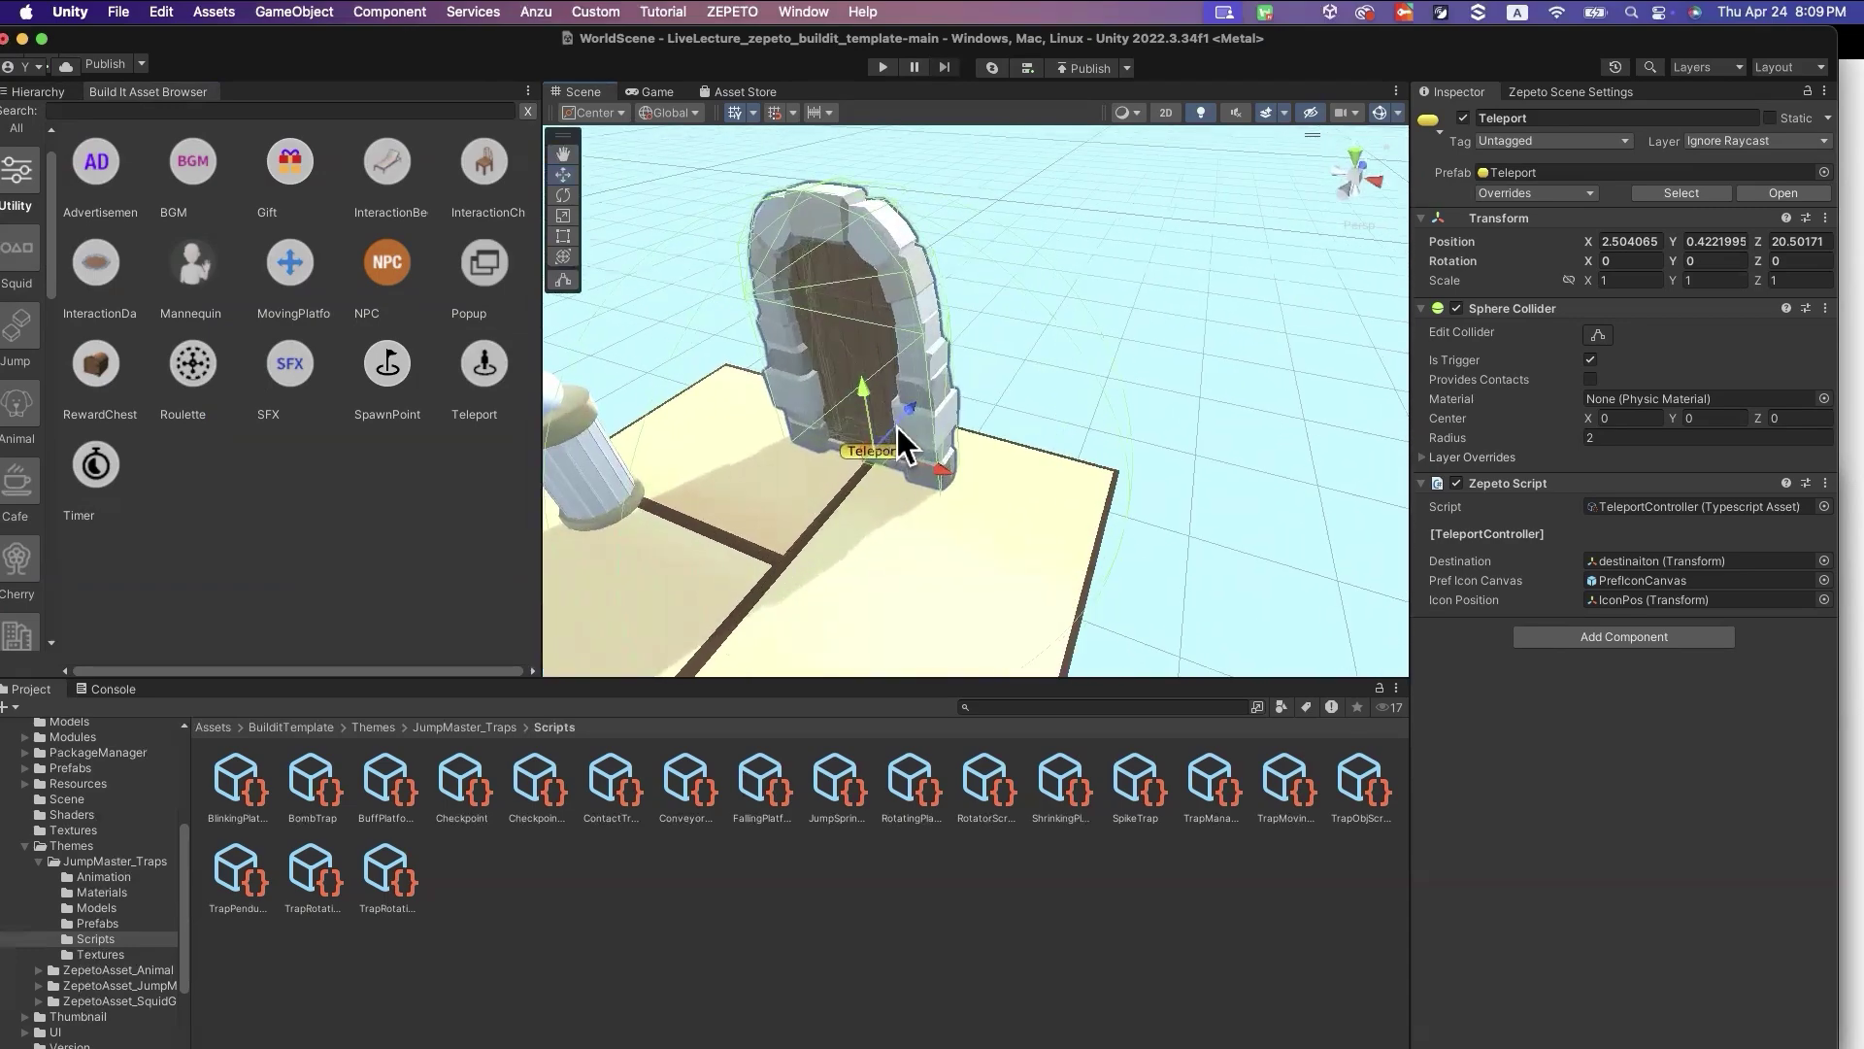
pyautogui.moveTo(890, 359); pyautogui.dragTo(970, 456, button='right')
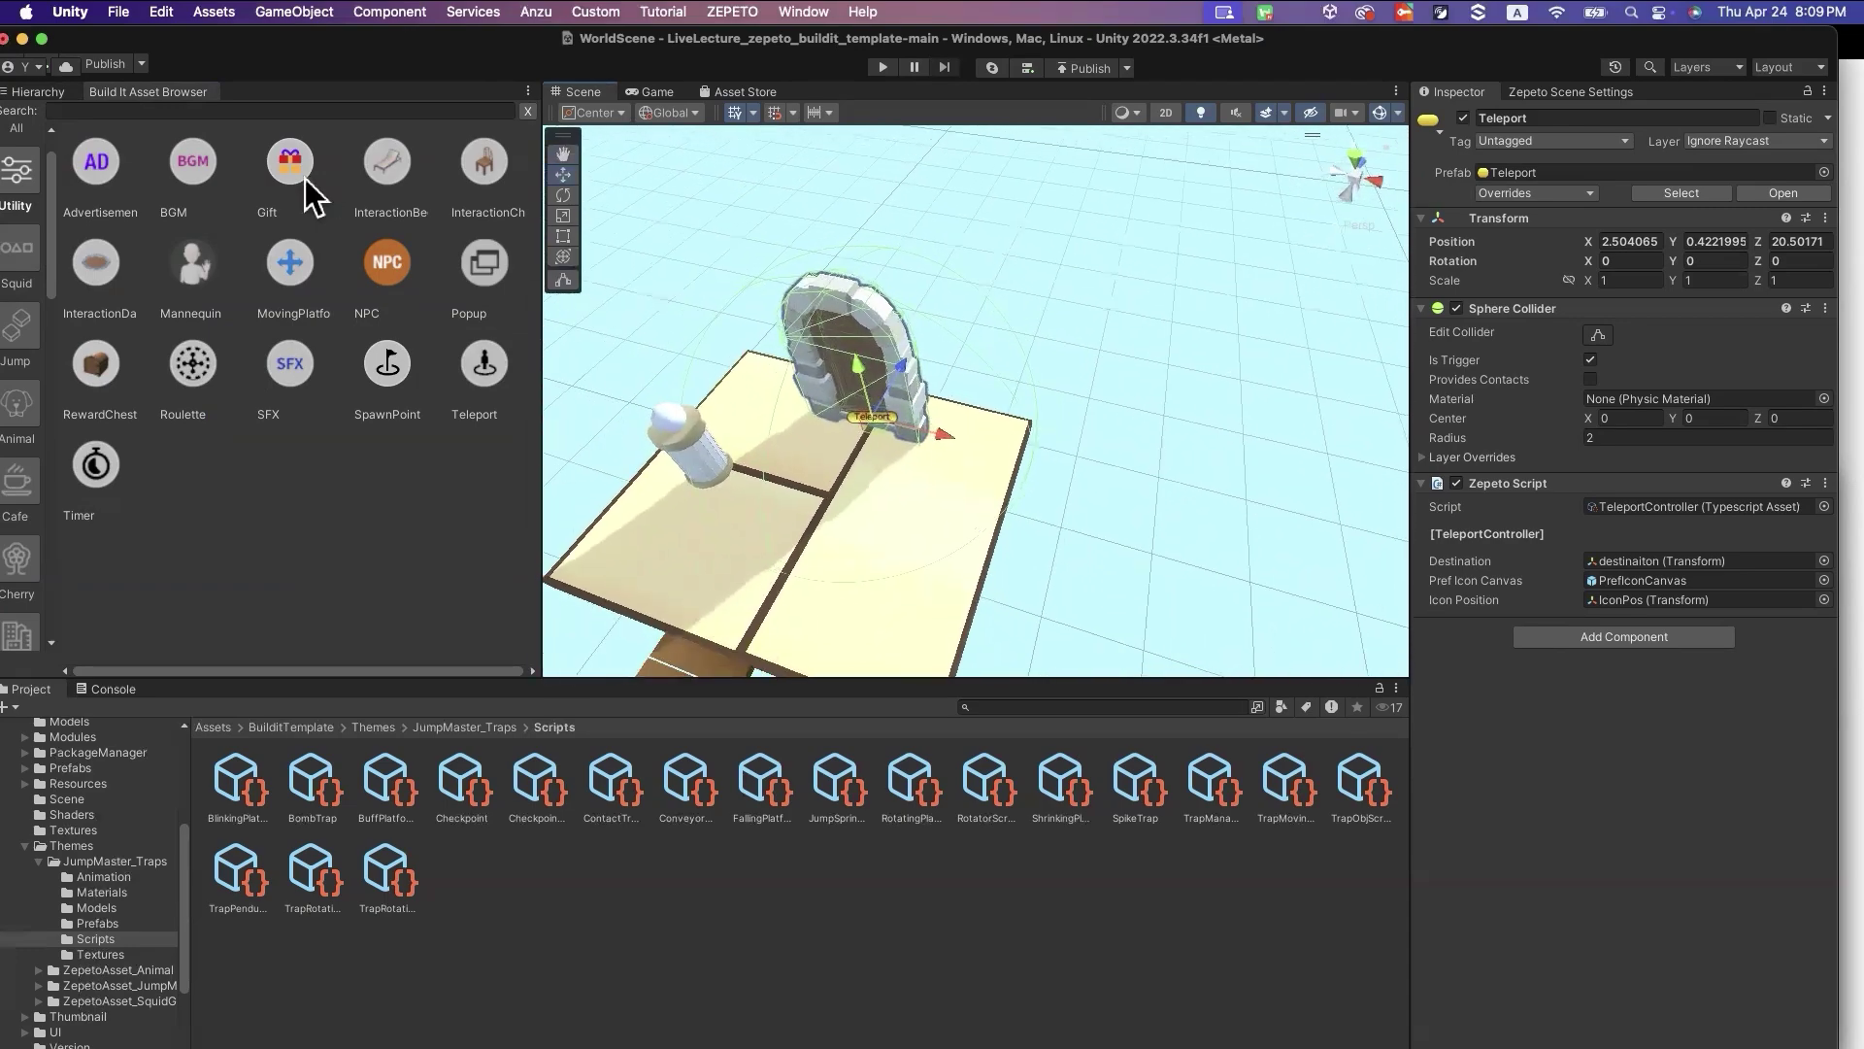
# Place an Advertisement utility gate on the finish platform behind the end pillar, at about X 0.99, Z 20.51
pyautogui.click(123, 159)
pyautogui.click(765, 386)
pyautogui.press('f')
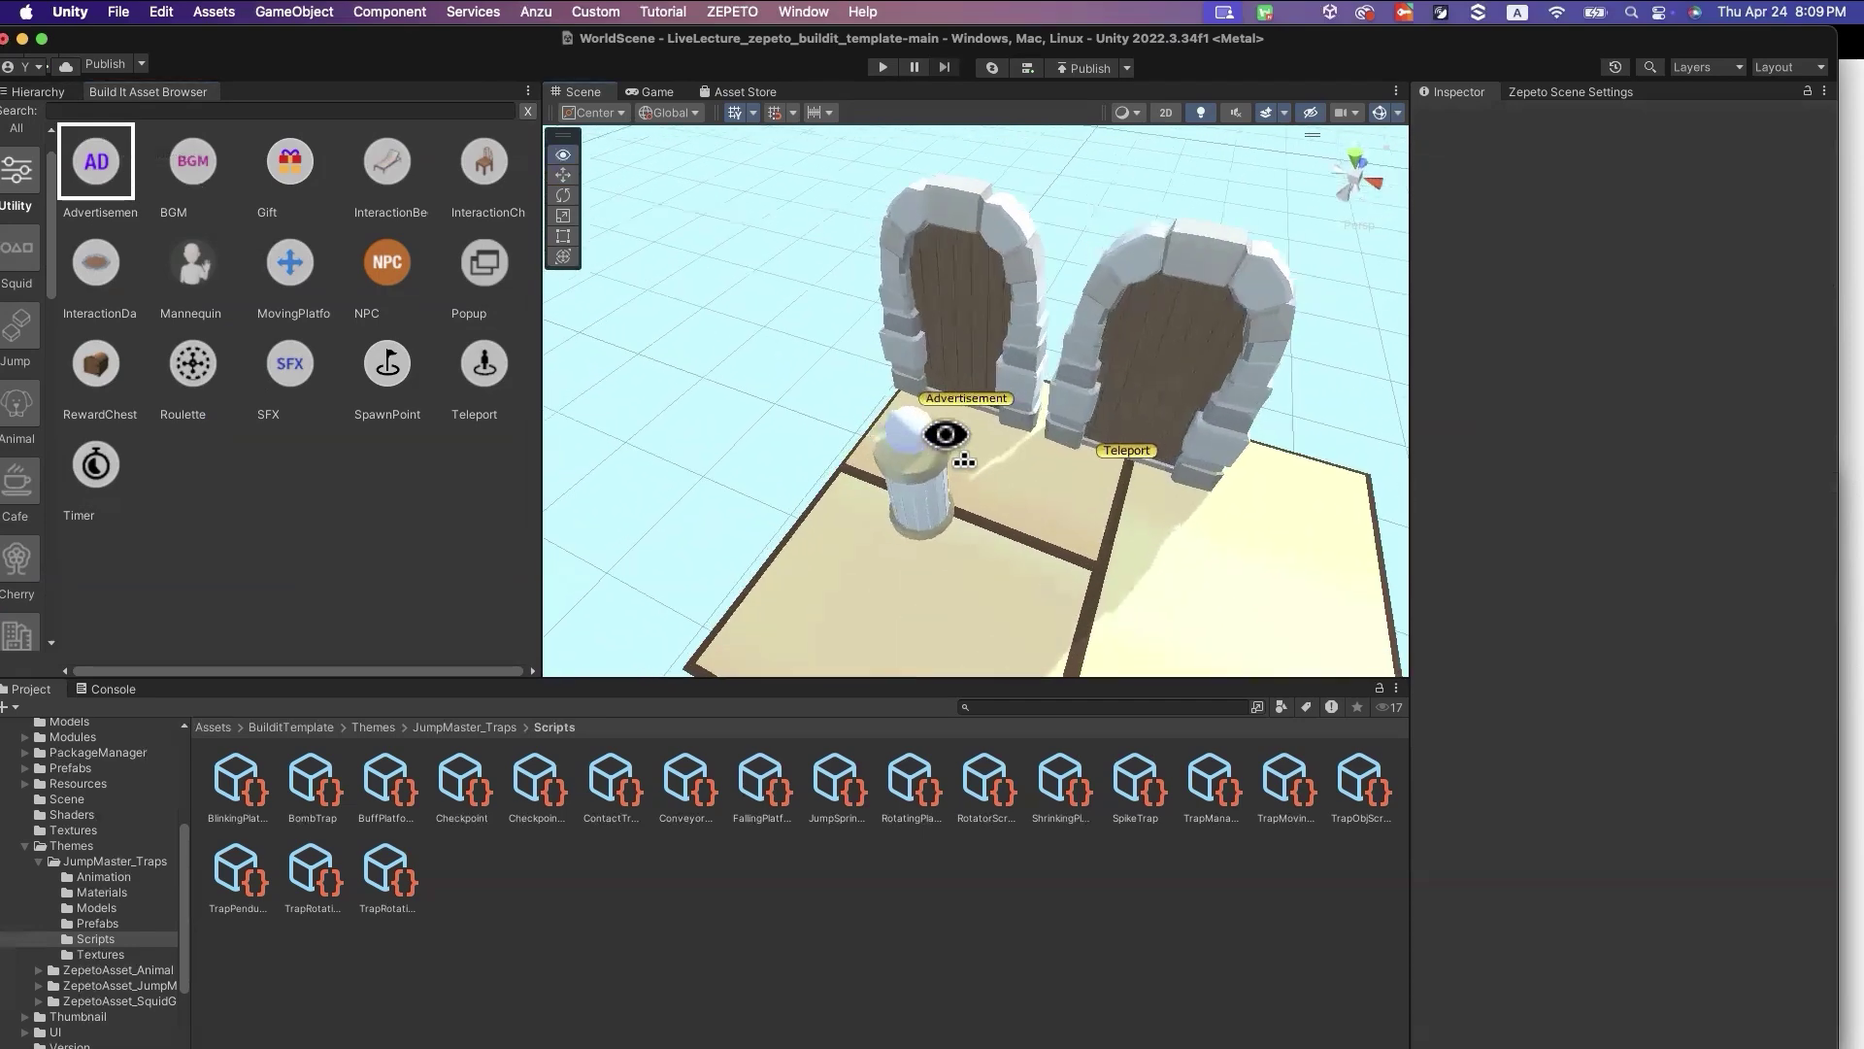
pyautogui.moveTo(1117, 501); pyautogui.dragTo(941, 537, button='right')
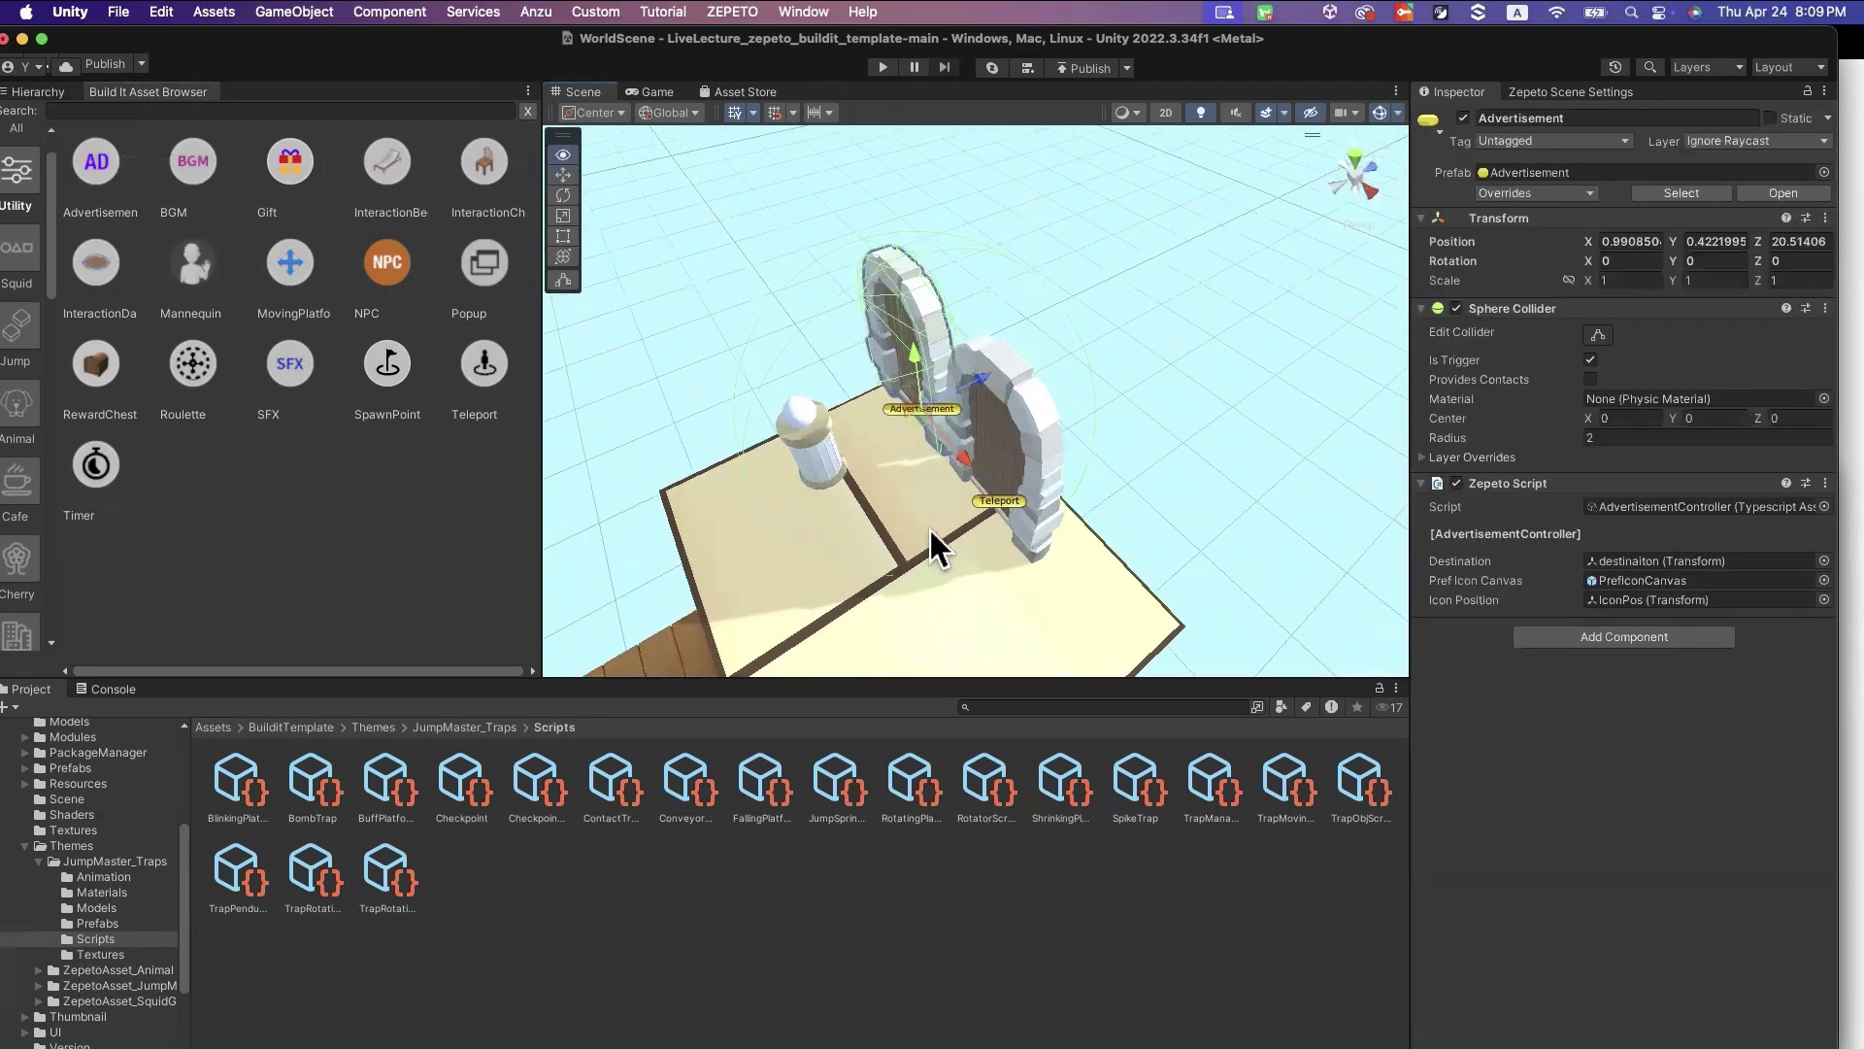
pyautogui.moveTo(970, 462)
pyautogui.mouseDown(button='right')
pyautogui.moveTo(956, 440)
pyautogui.moveTo(961, 458)
pyautogui.mouseUp(button='right')
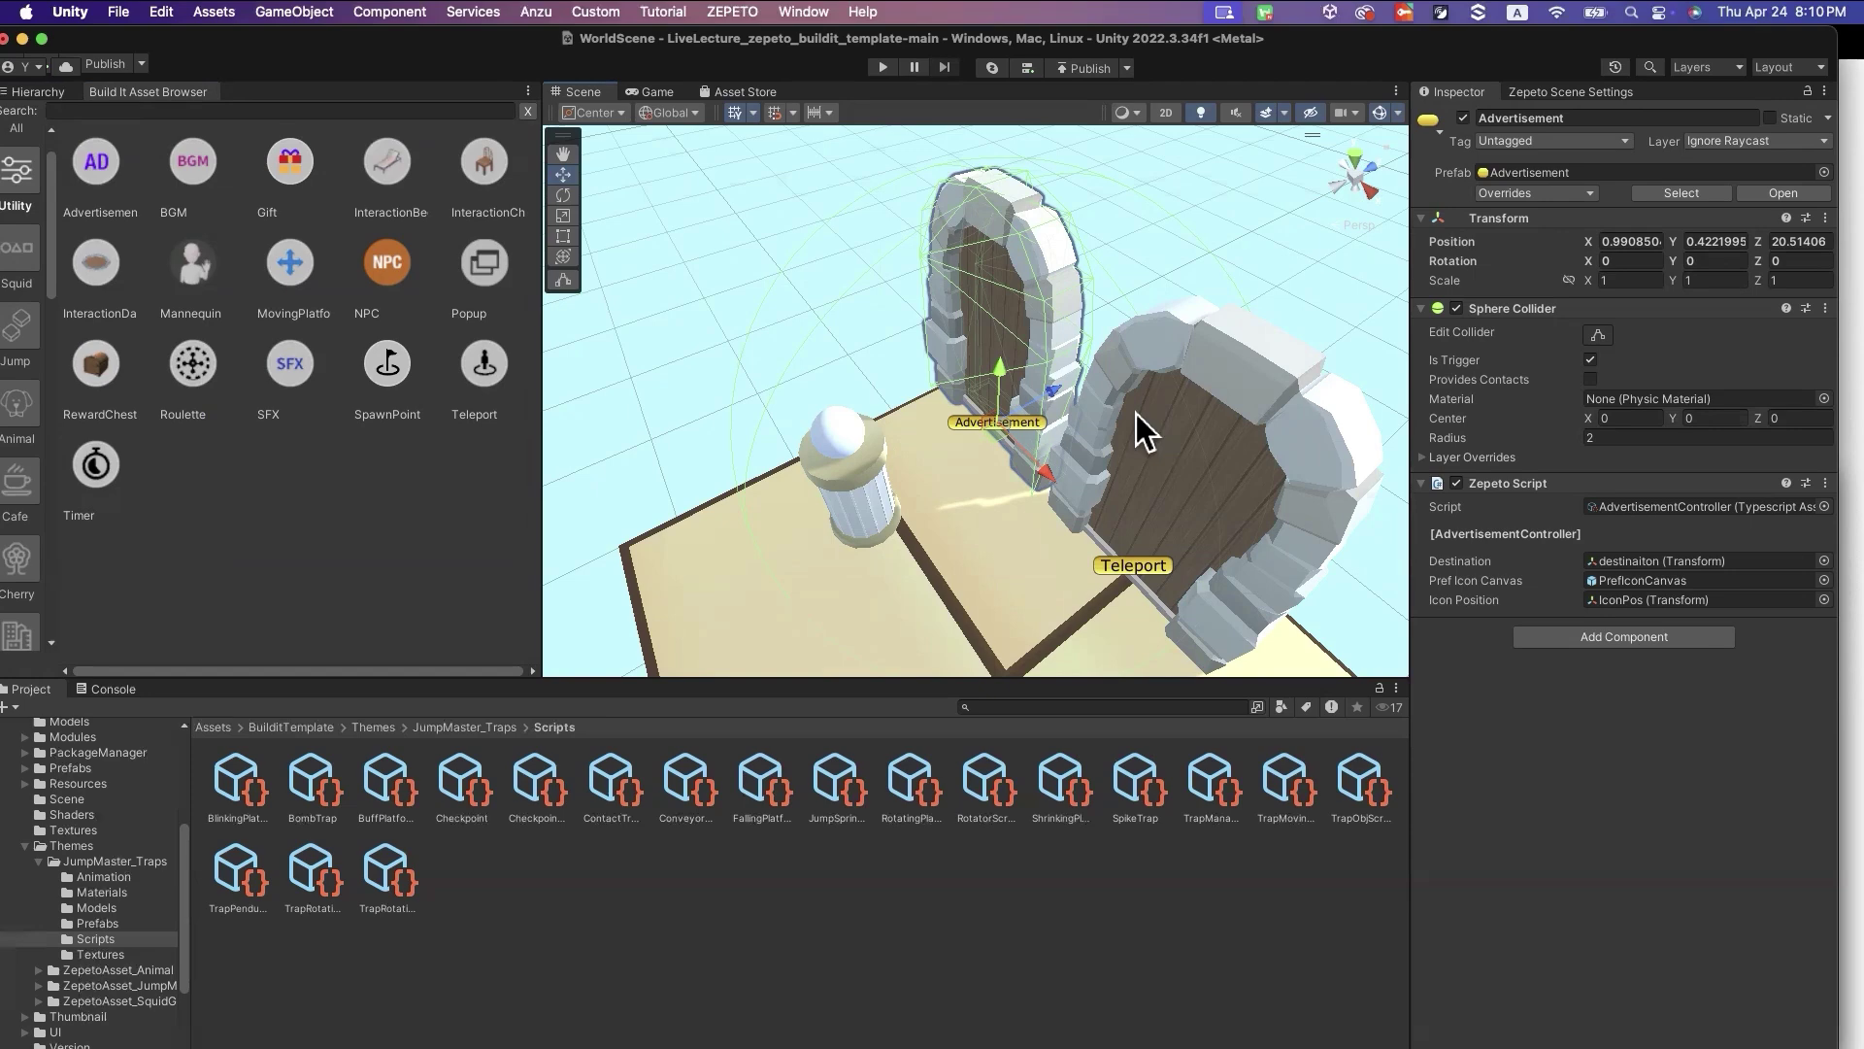
# Delete the Teleport gate from the finish platform
pyautogui.scroll(5, 1002, 385)
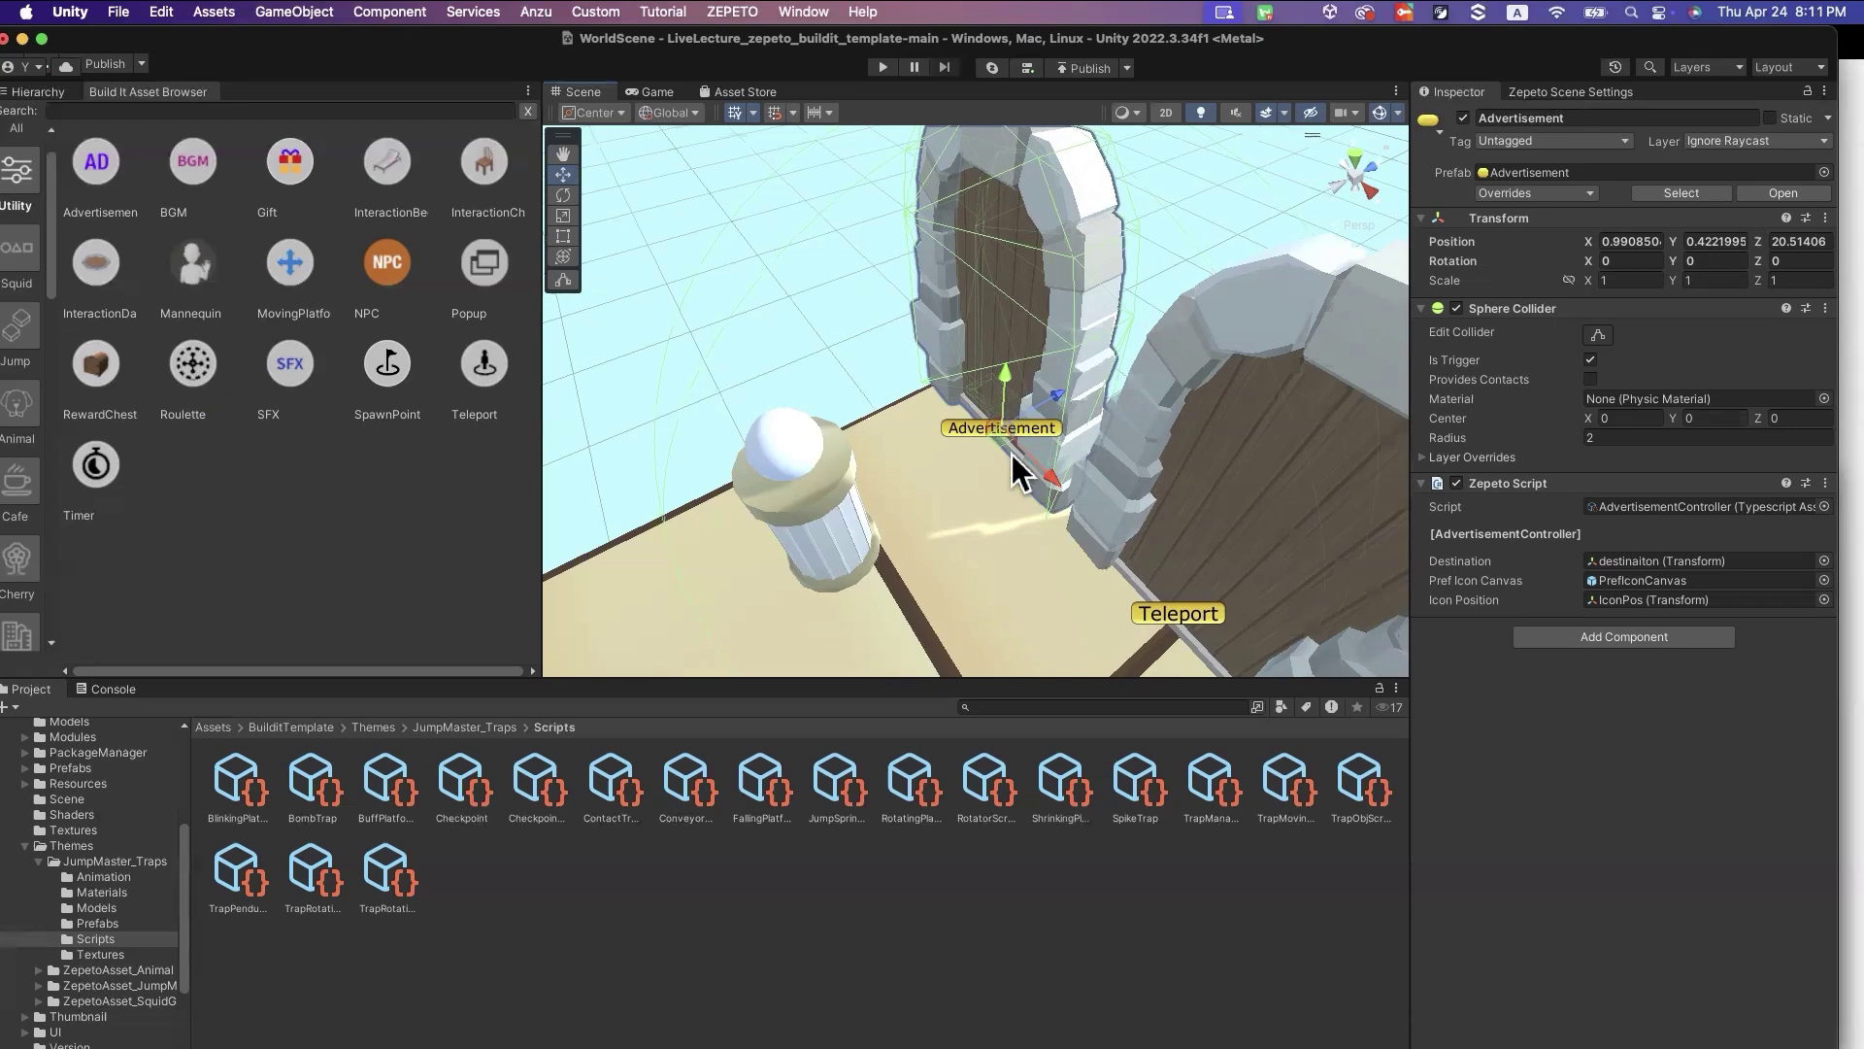
pyautogui.scroll(-5, 1021, 476)
pyautogui.click(1183, 496)
pyautogui.press('super+BackSpace')
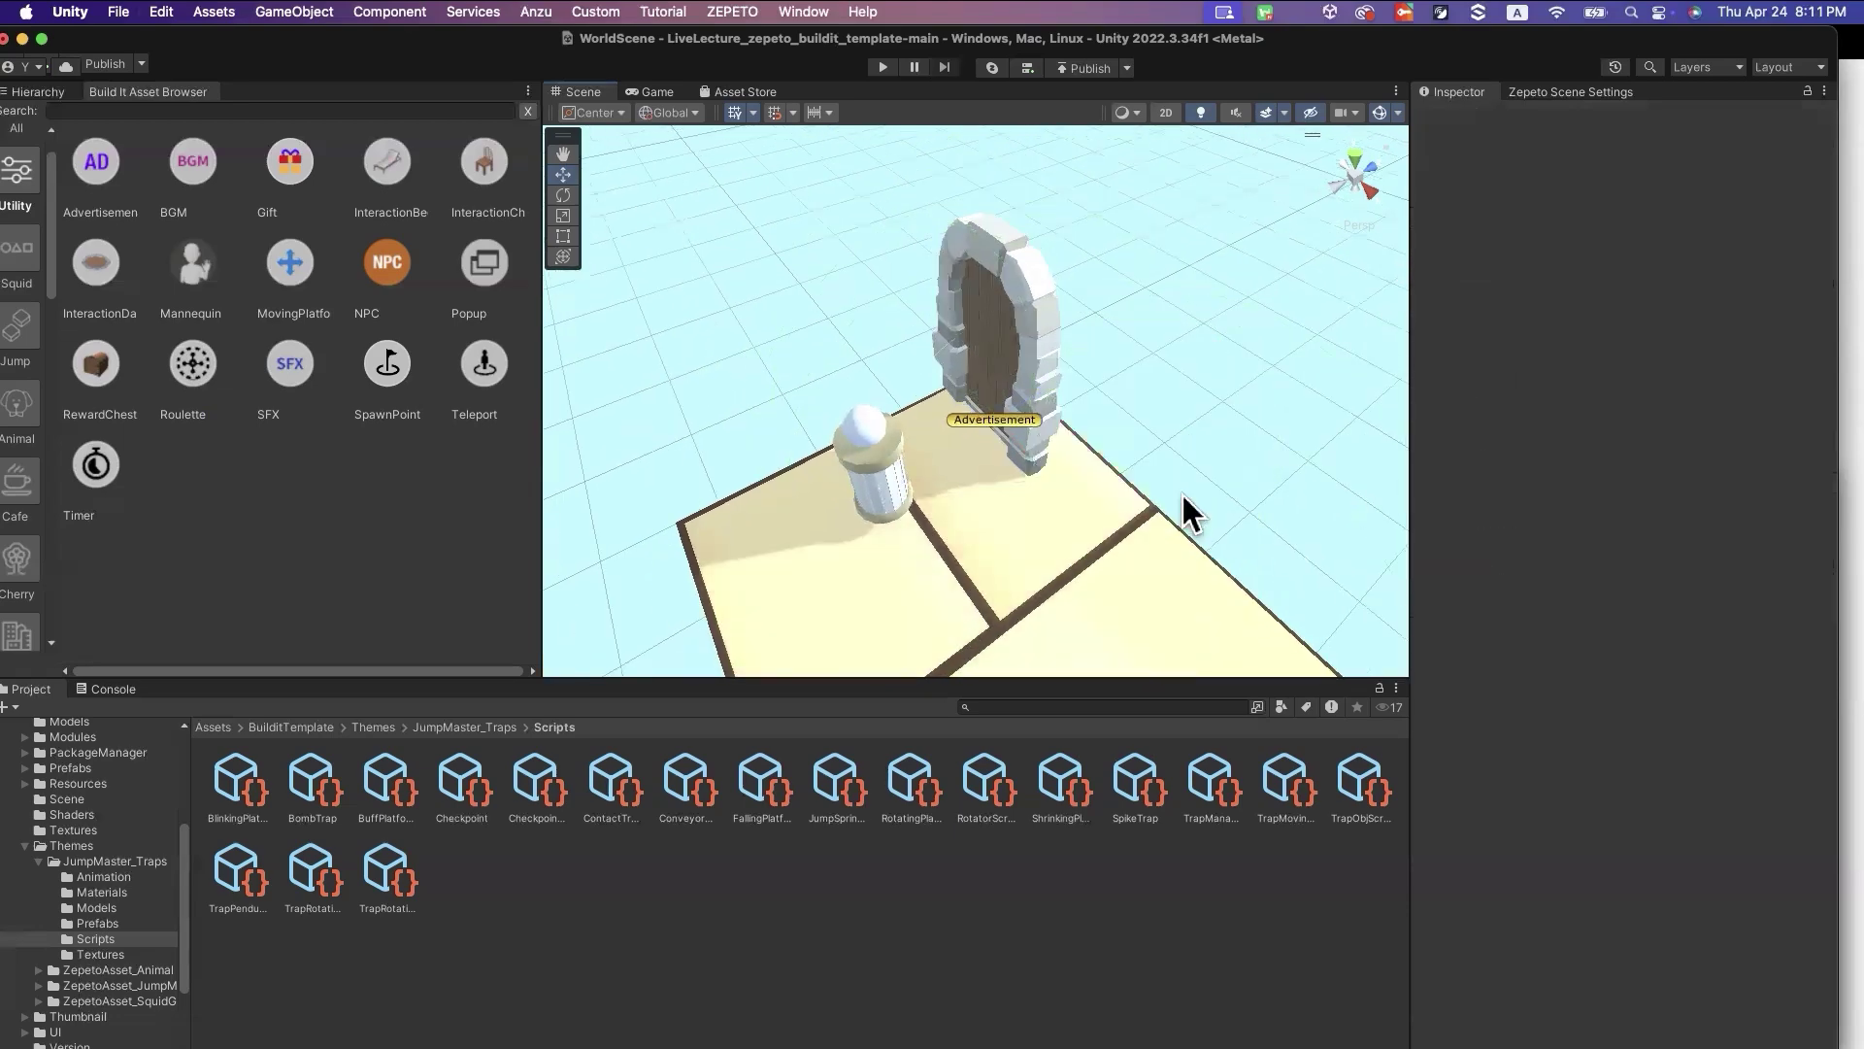
# Move the Advertisement gate along the finish platform to X 2.624, away from the end pillar
pyautogui.click(1039, 381)
pyautogui.moveTo(1026, 446); pyautogui.dragTo(971, 485)
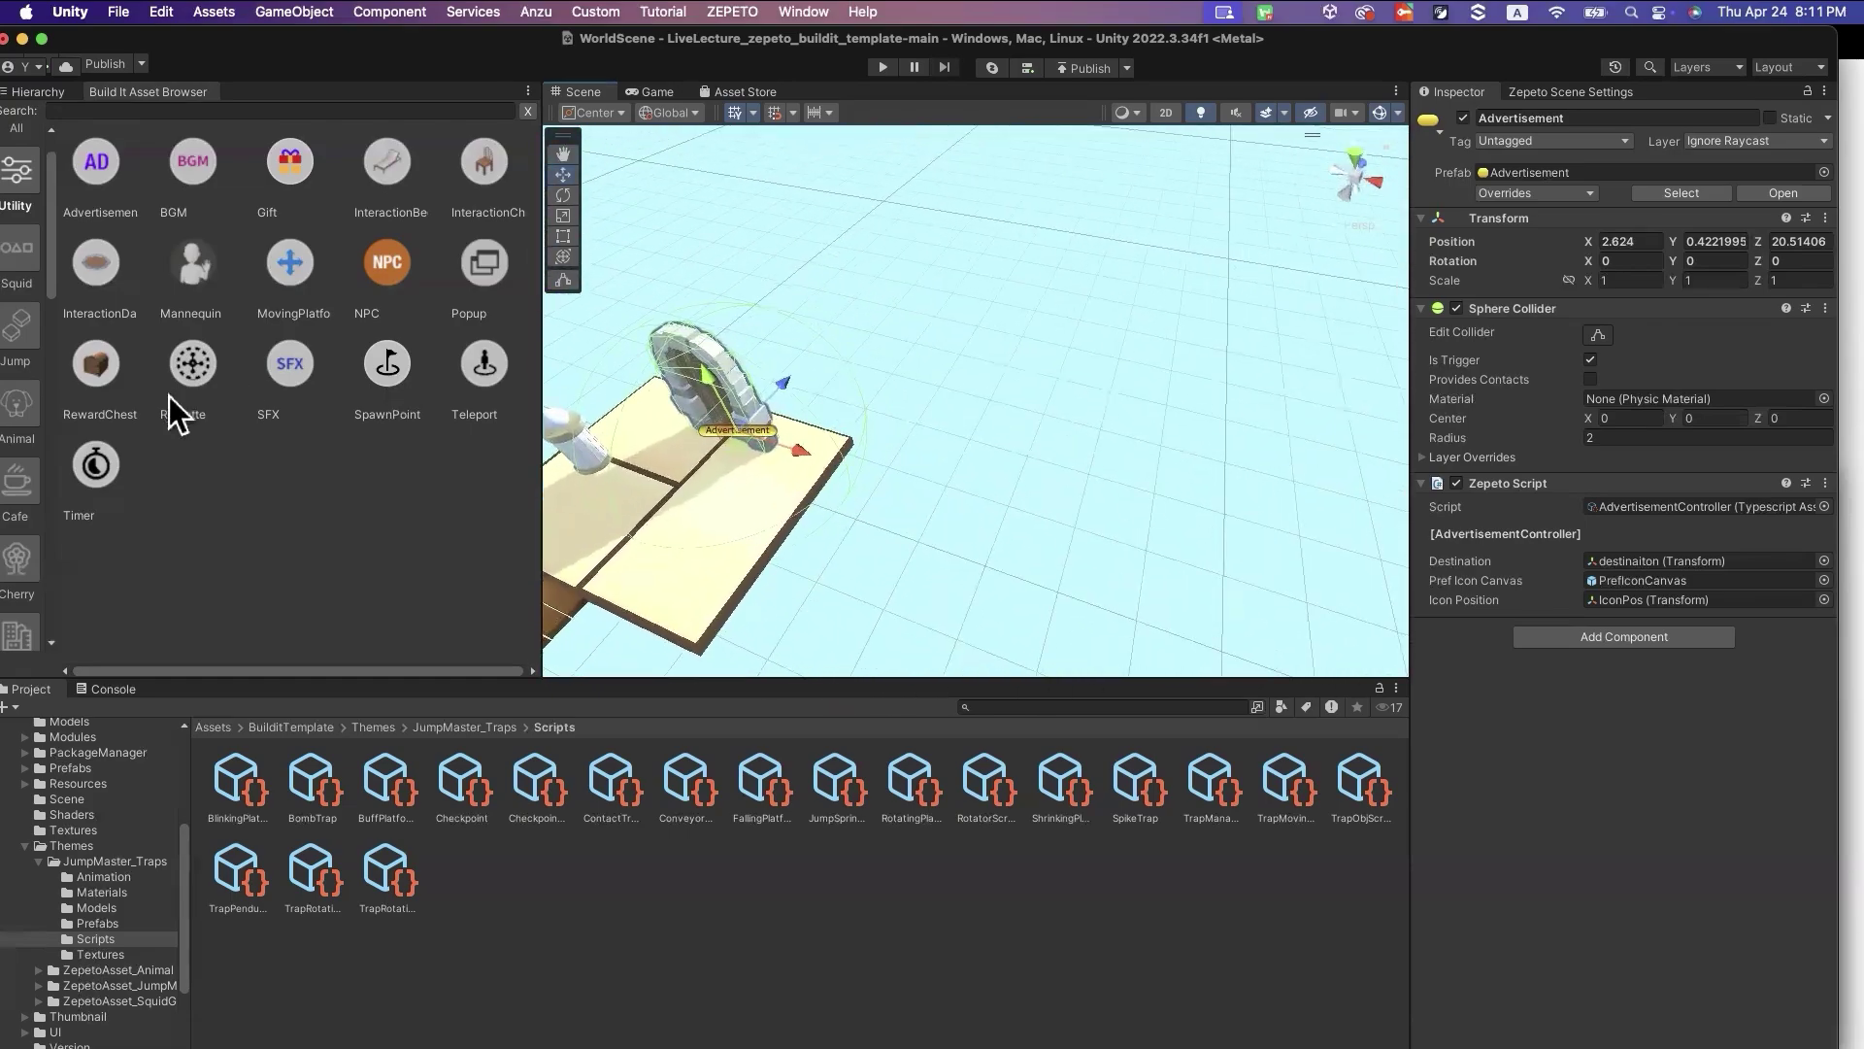
# Place a cherryblossom_buildings_onsenfloor floor in the empty space beyond the finish platform, at about X 13.22, Y -4.77, Z 23.12
pyautogui.scroll(-2, 49, 442)
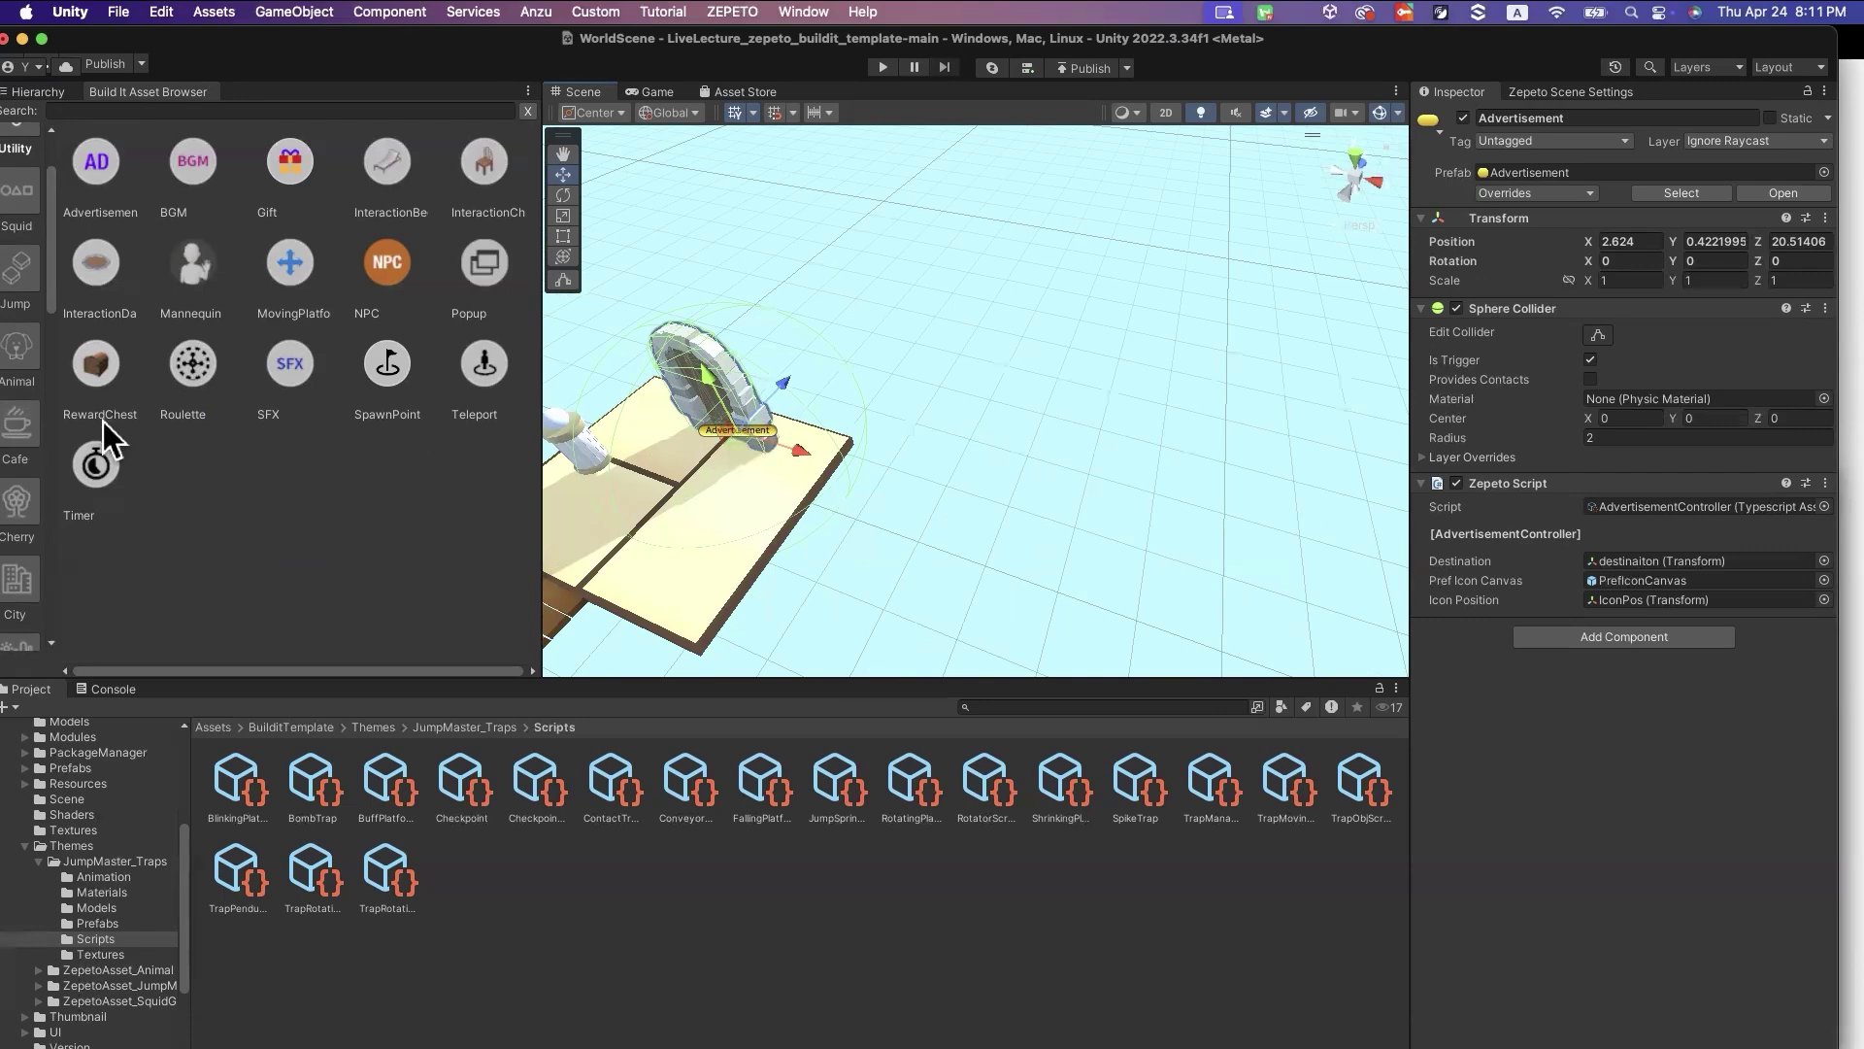
pyautogui.scroll(-1, 35, 519)
pyautogui.click(19, 471)
pyautogui.scroll(-1, 360, 466)
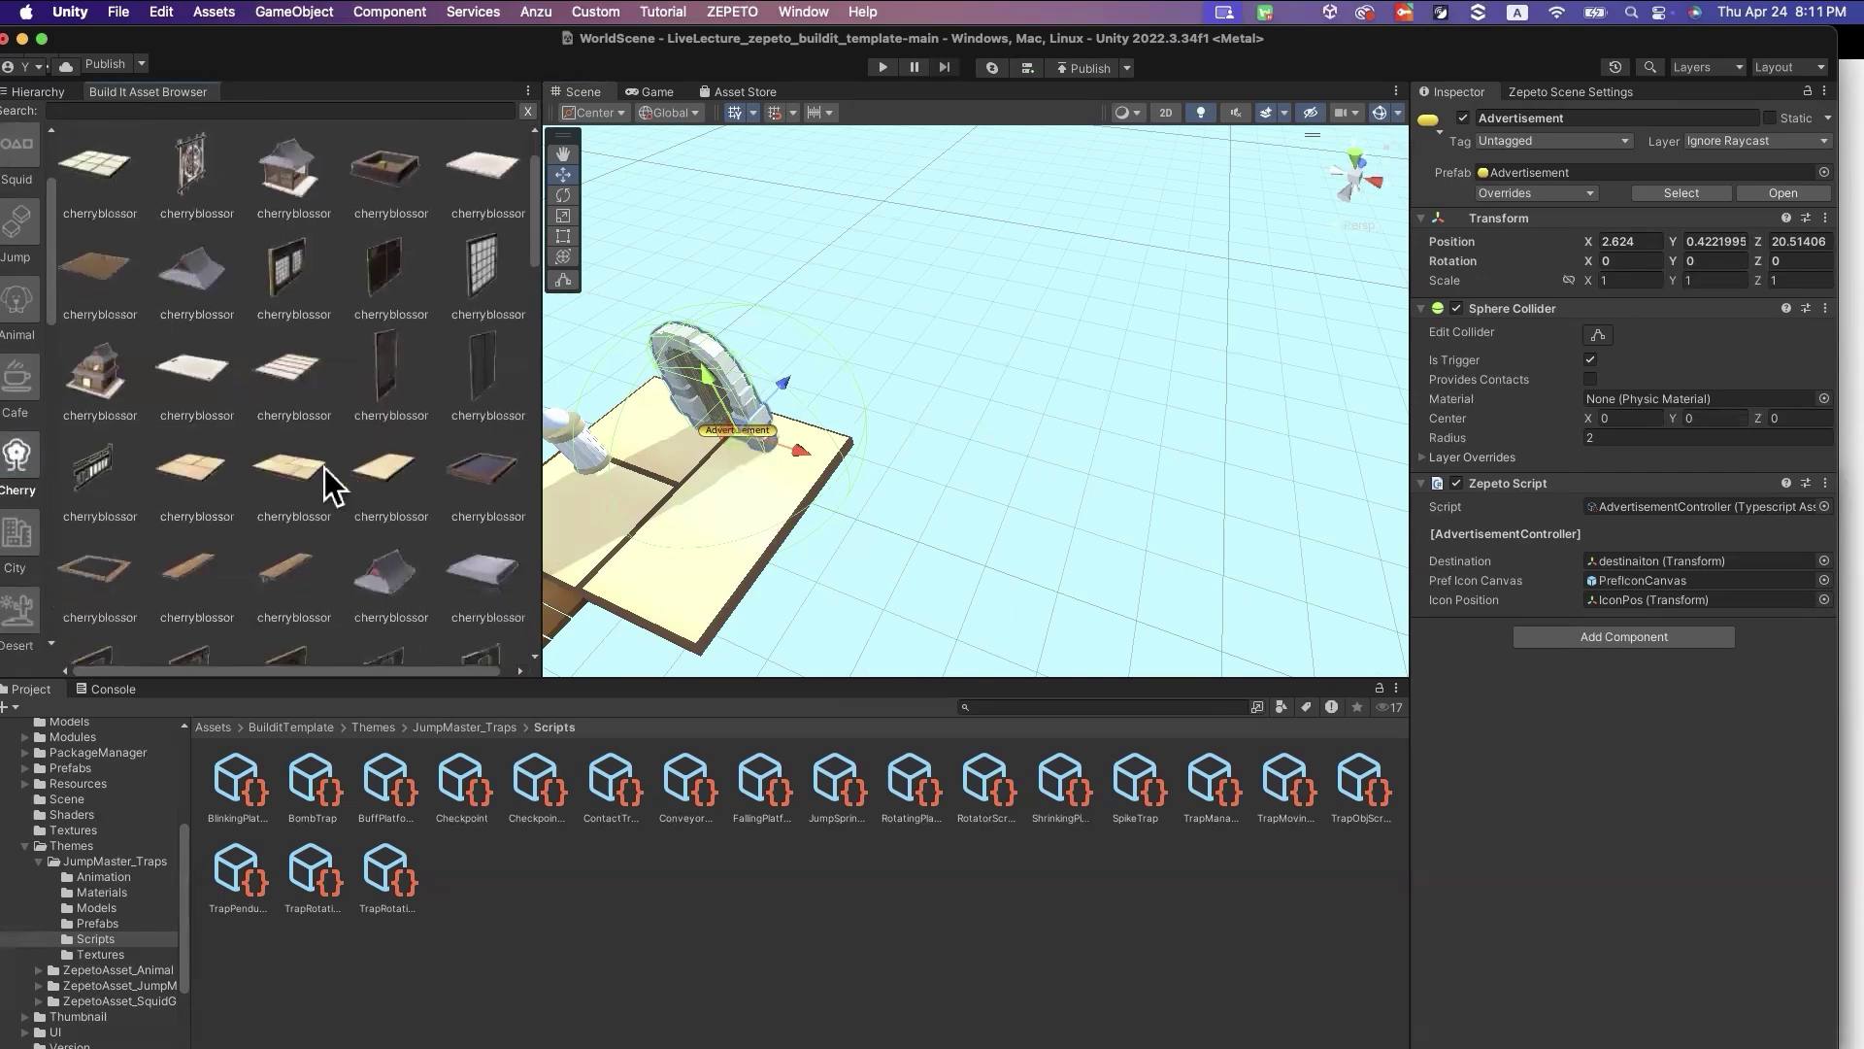
pyautogui.scroll(-3, 320, 470)
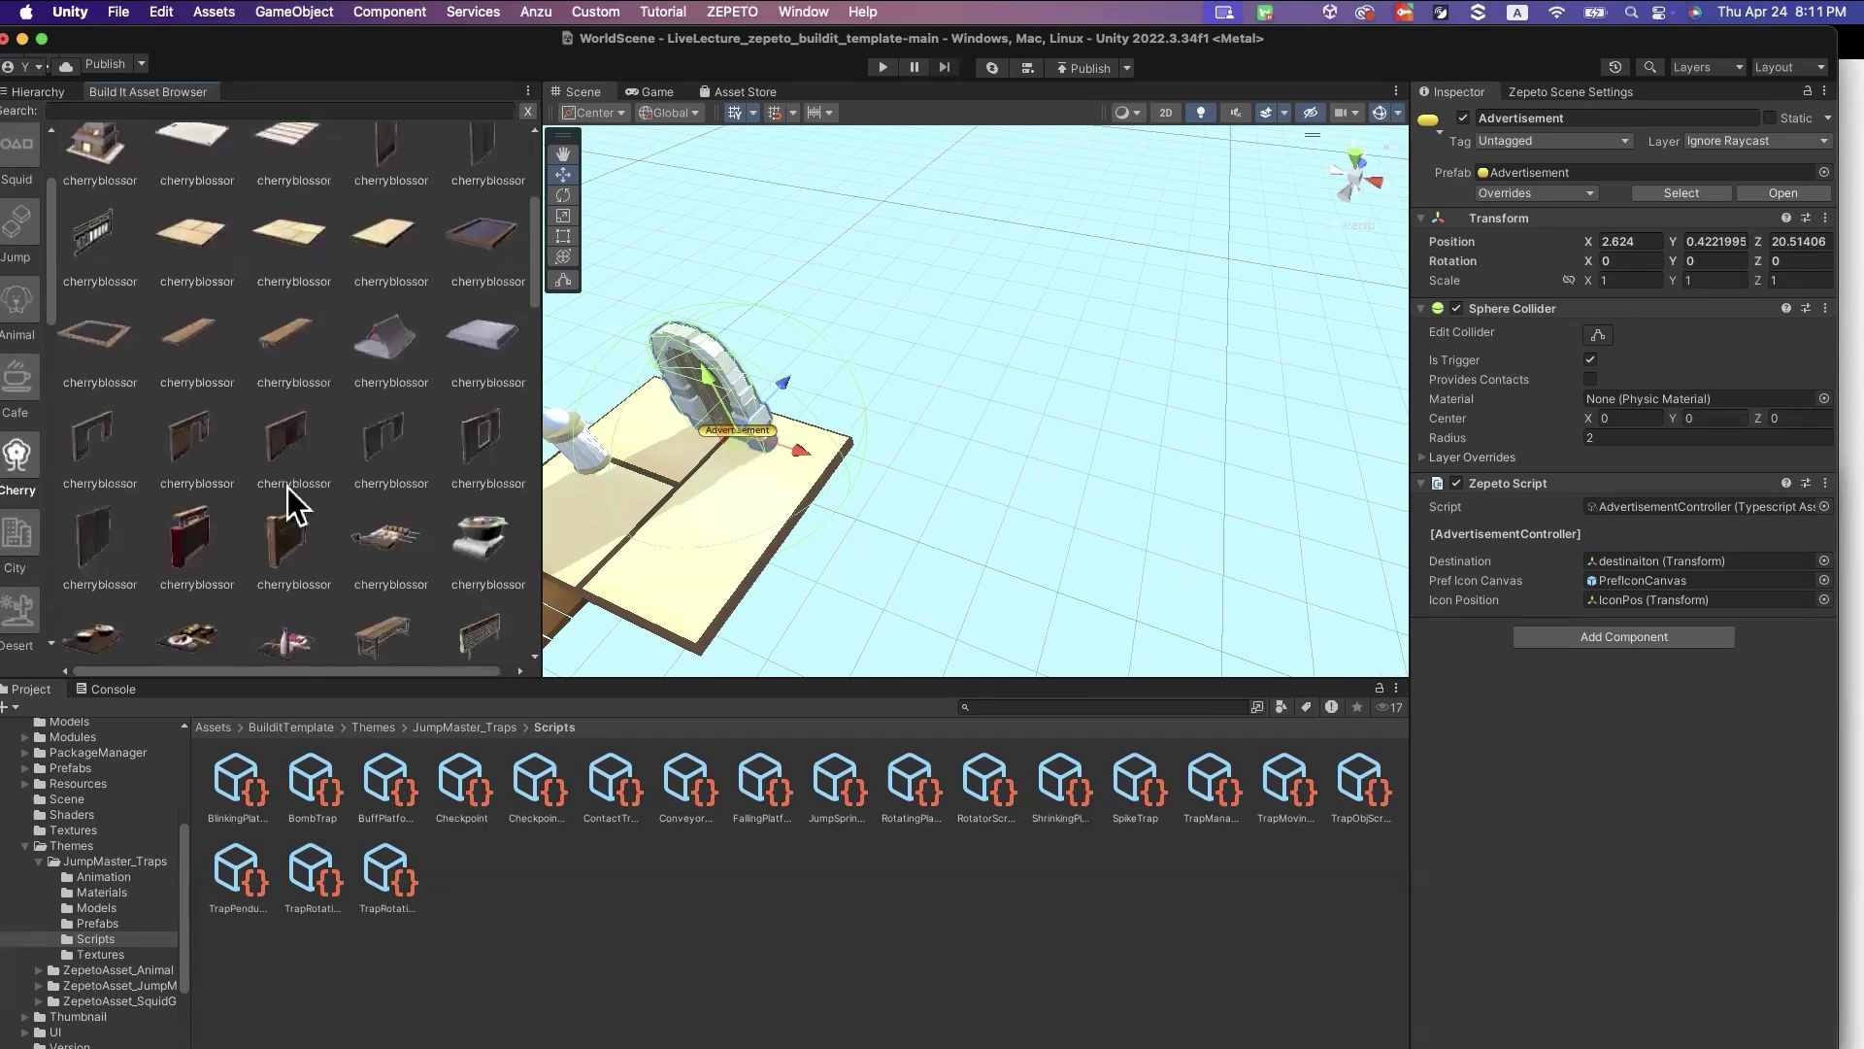
pyautogui.scroll(-3, 291, 485)
pyautogui.scroll(-8, 299, 483)
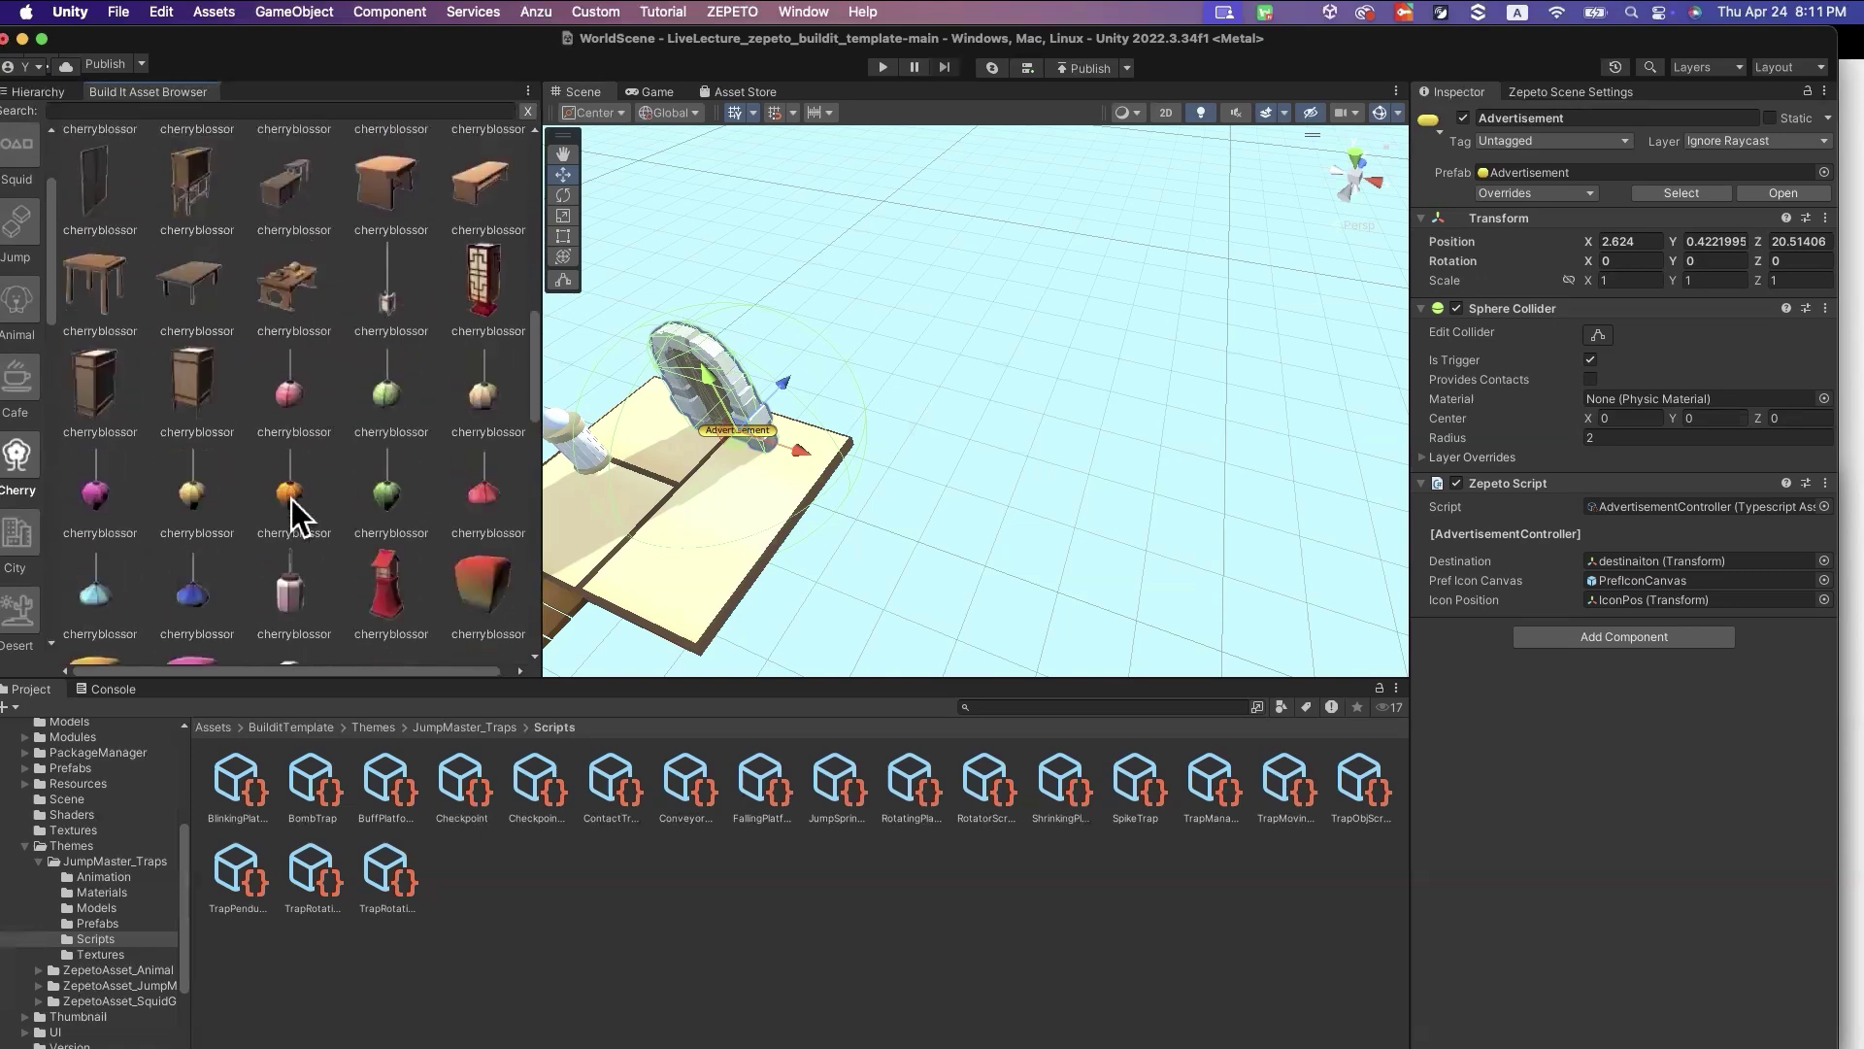
pyautogui.scroll(-5, 321, 470)
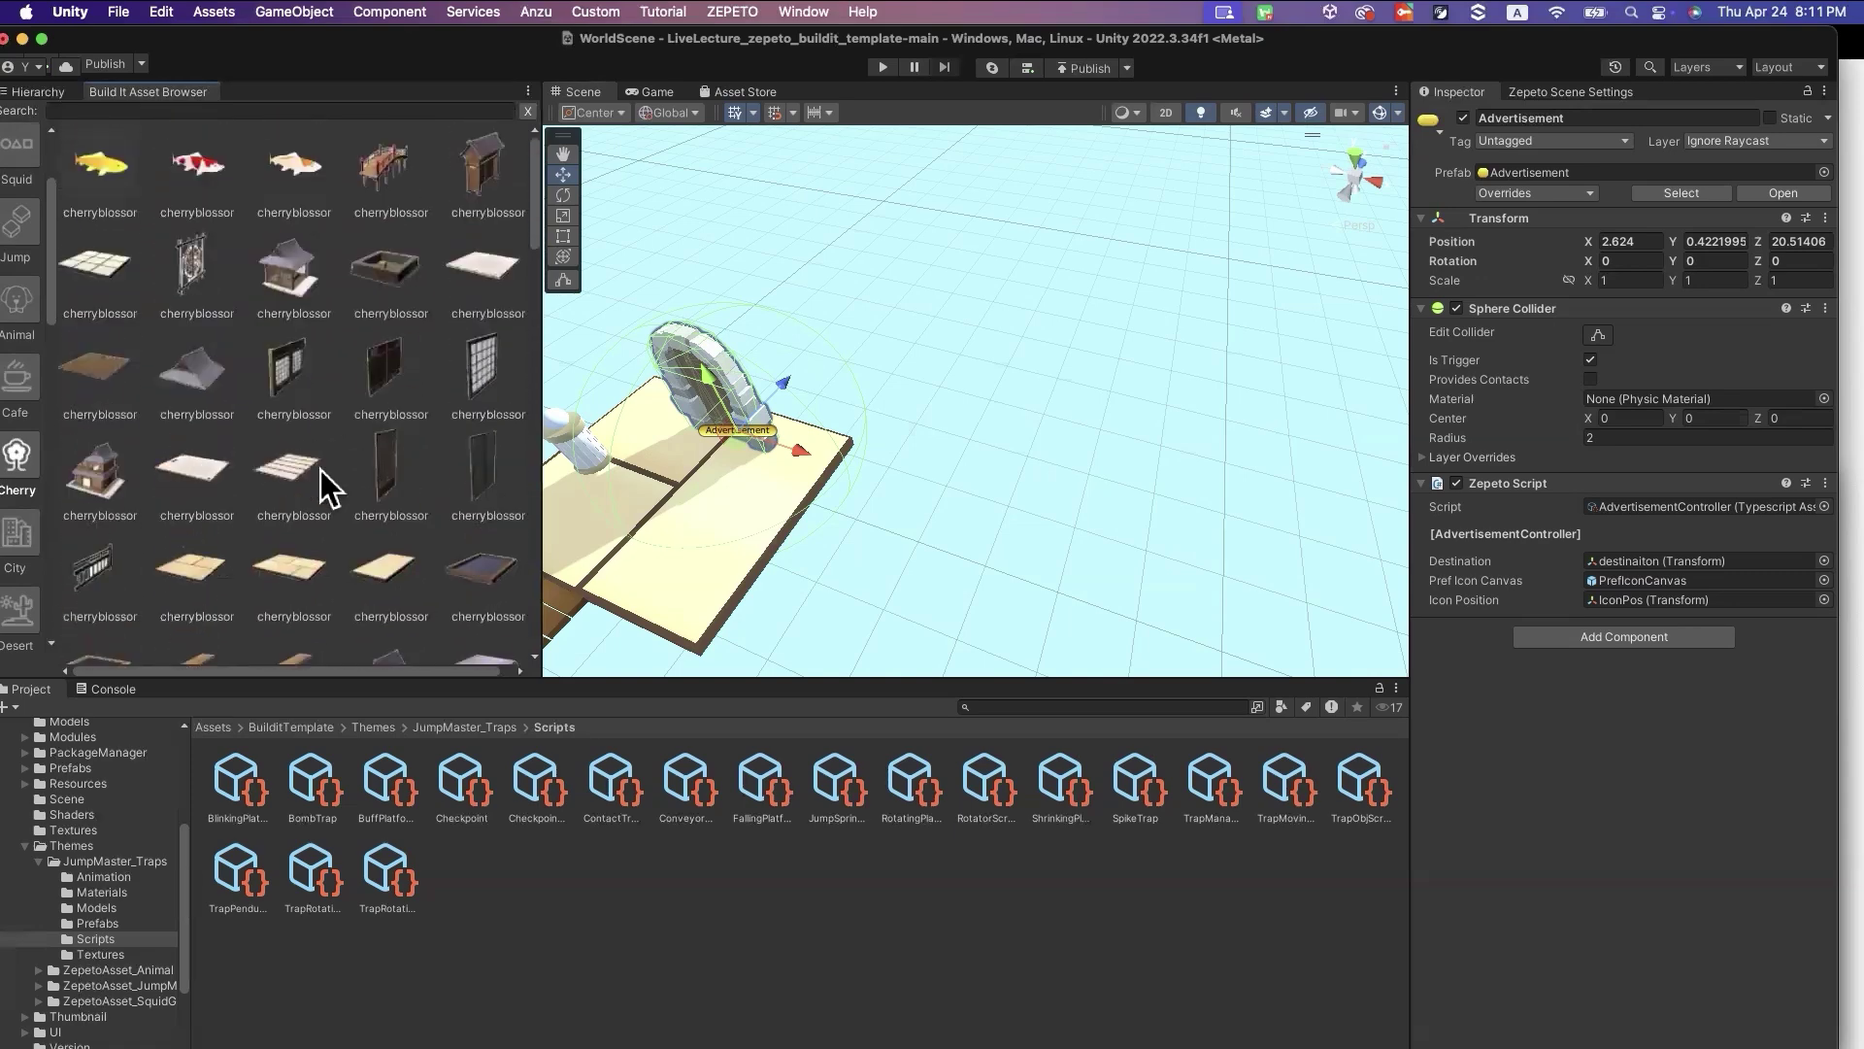
pyautogui.click(111, 376)
pyautogui.click(1254, 418)
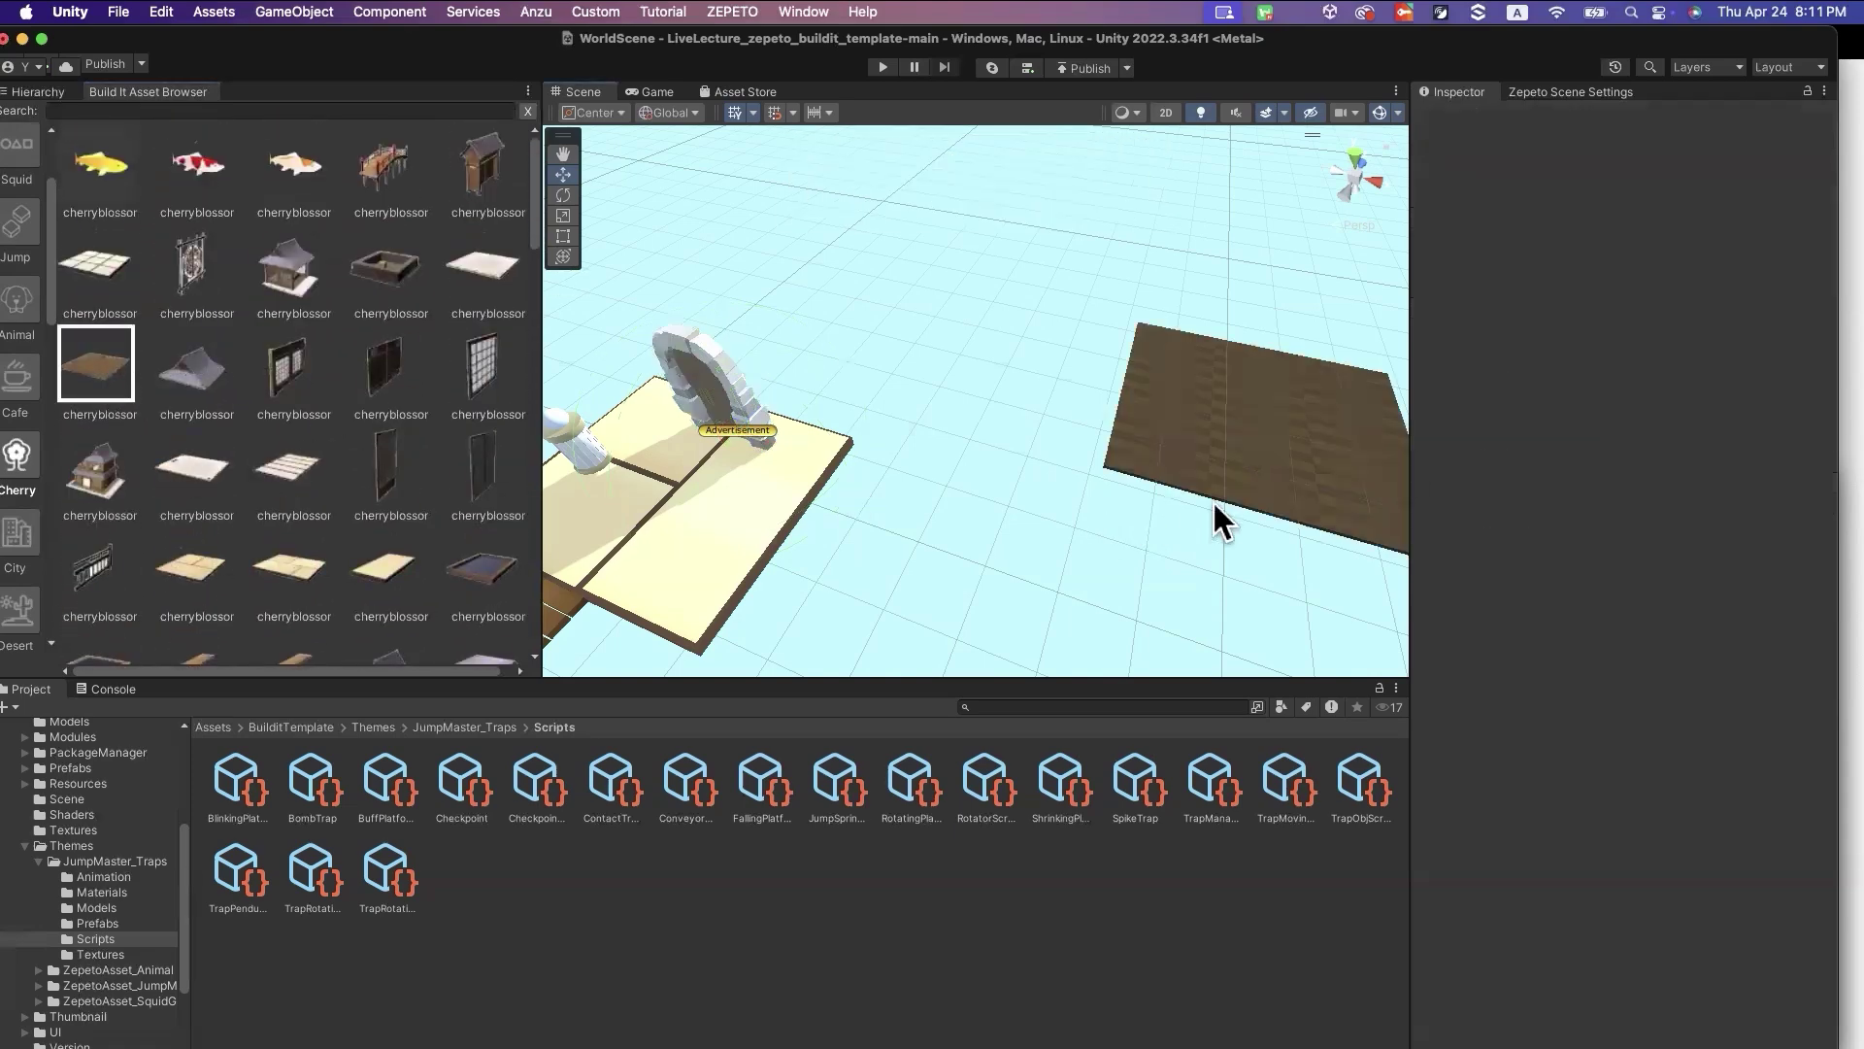
# Decorate the far edge of the brown wooden floor with a lucky cat figure and a pink cherry blossom tree
pyautogui.scroll(-5, 1146, 489)
pyautogui.keyDown('alt'); pyautogui.moveTo(1048, 416); pyautogui.dragTo(1207, 457); pyautogui.keyUp('alt')
pyautogui.scroll(5, 1082, 591)
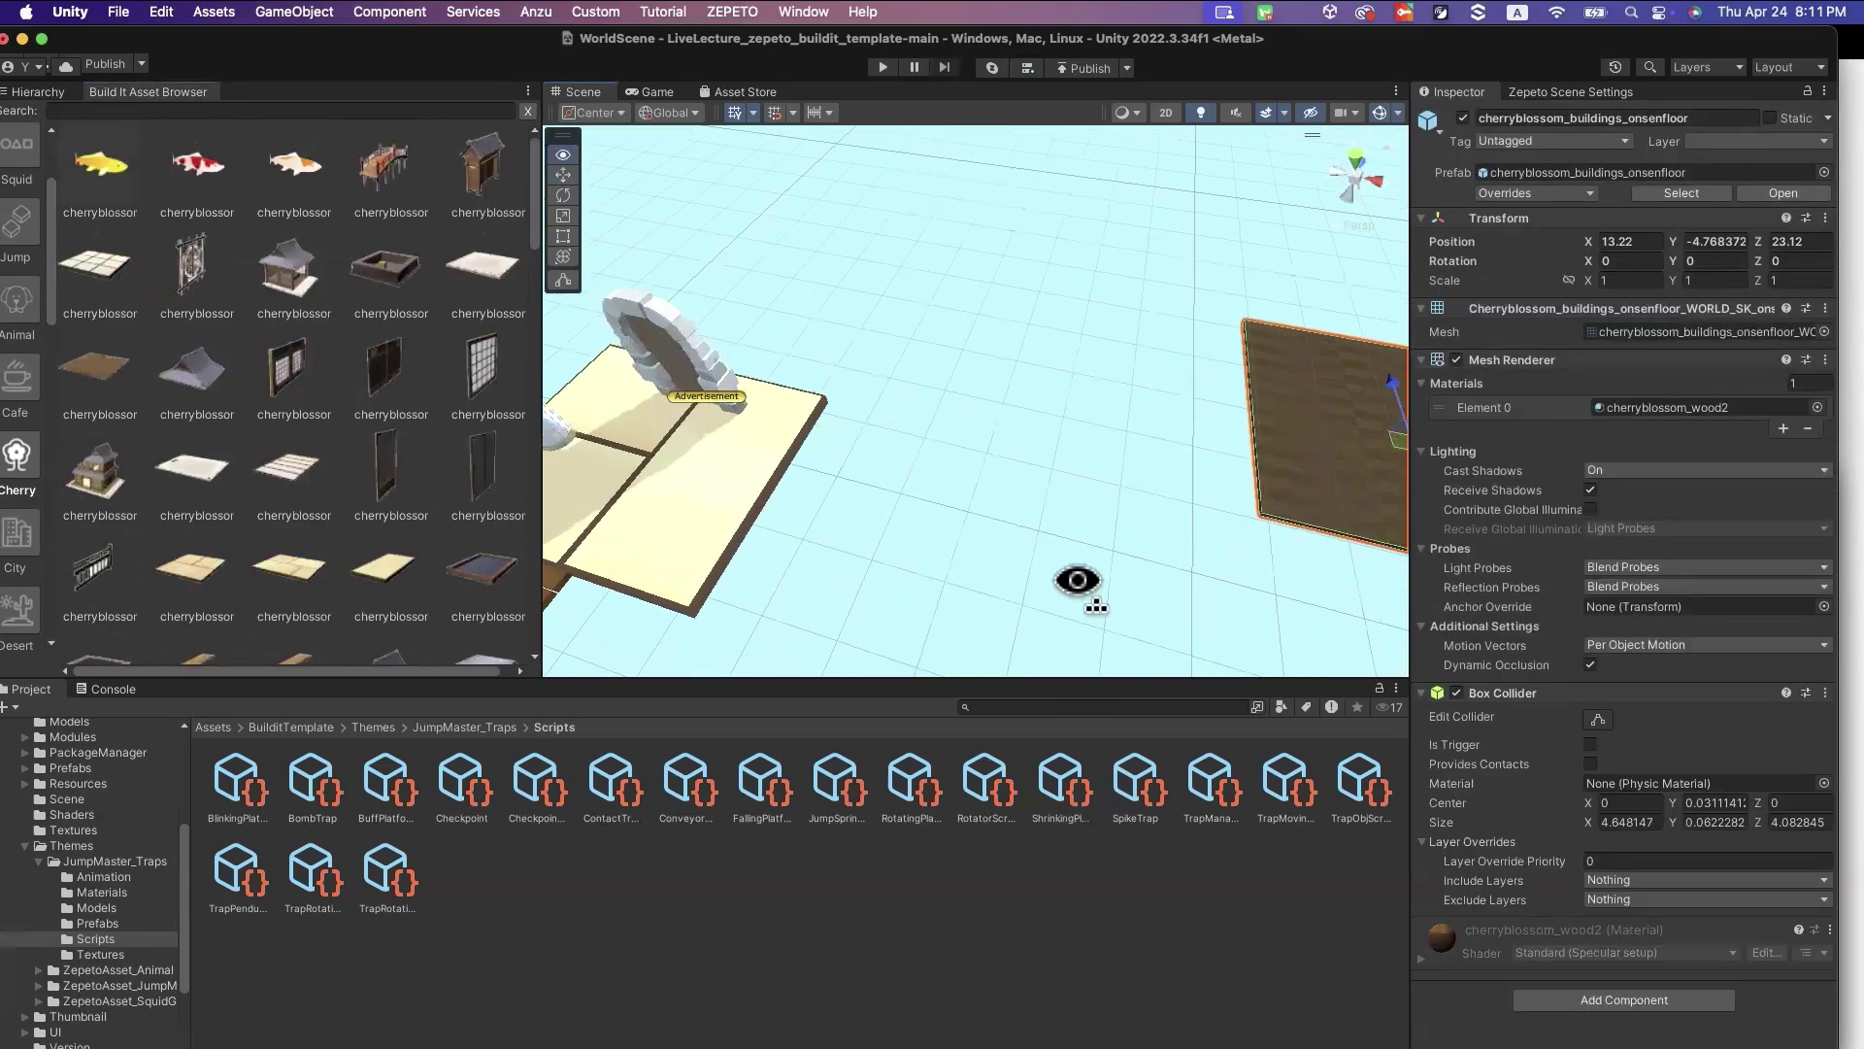
pyautogui.keyDown('alt'); pyautogui.moveTo(1099, 594); pyautogui.dragTo(923, 369); pyautogui.keyUp('alt')
pyautogui.scroll(-15, 287, 411)
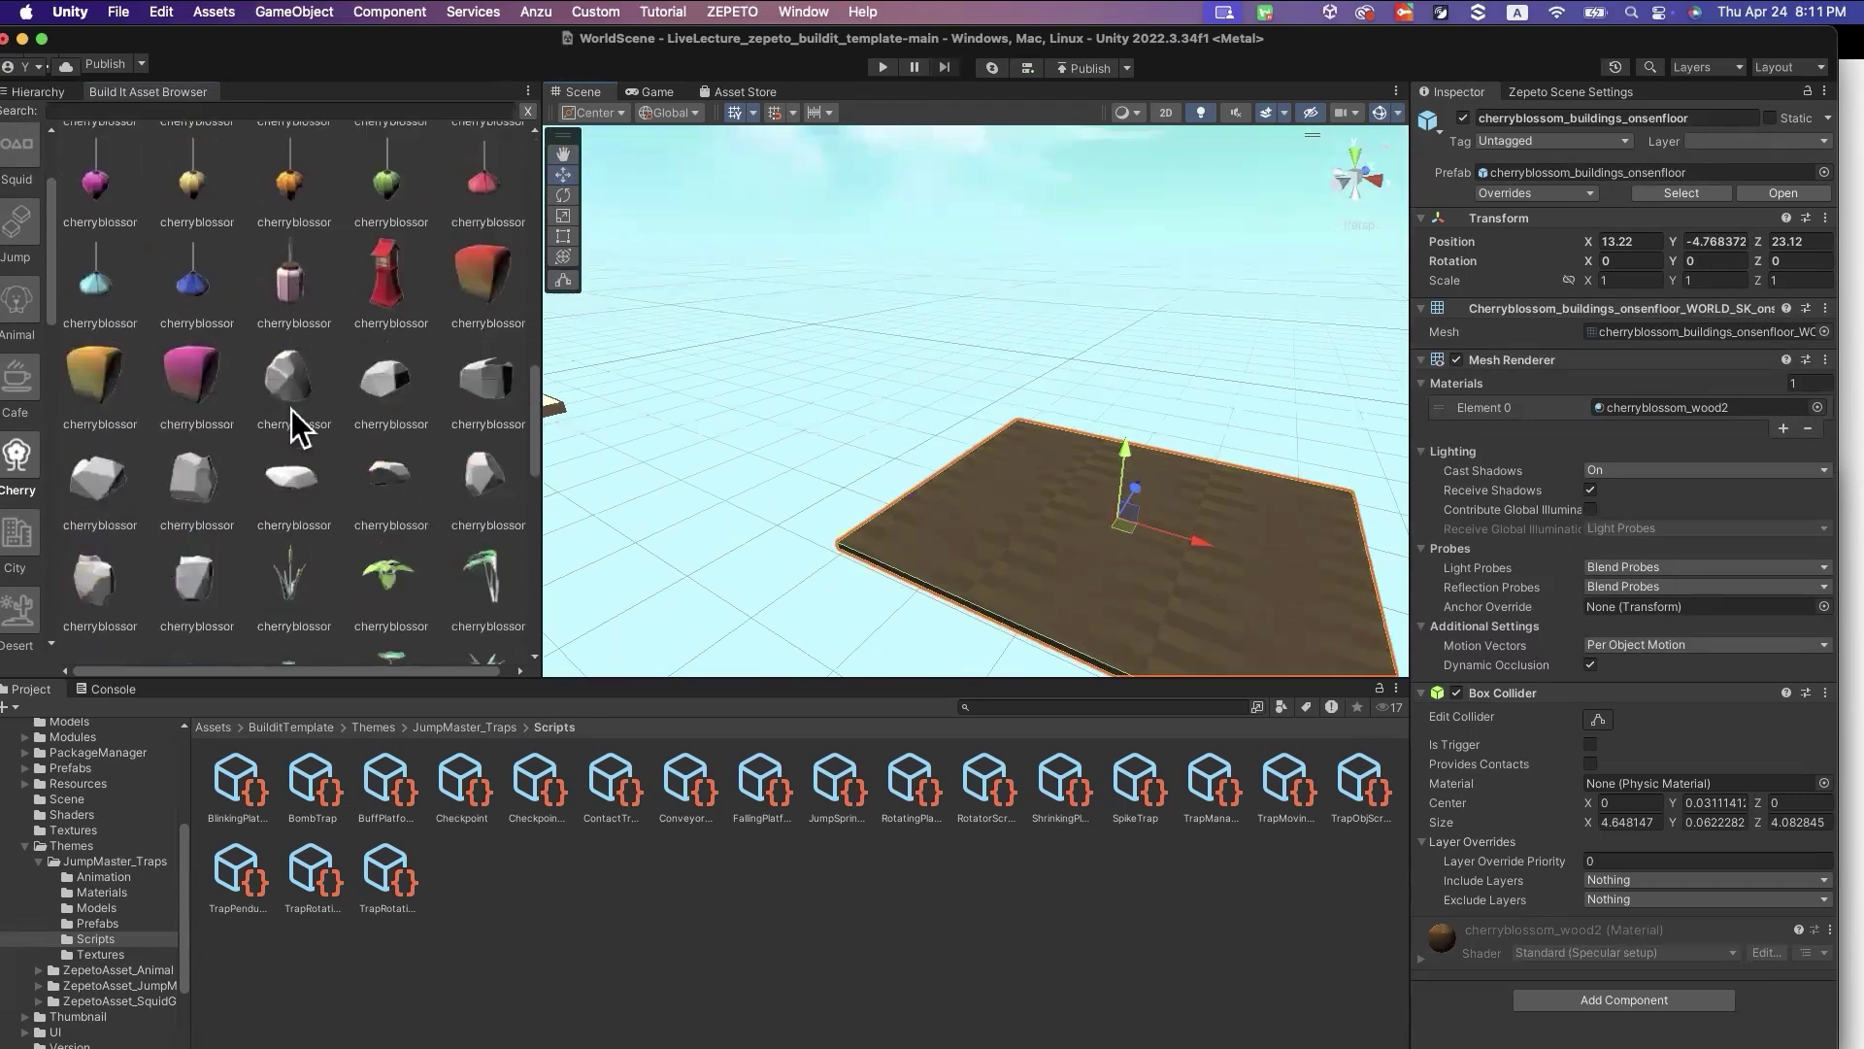
pyautogui.scroll(-5, 292, 403)
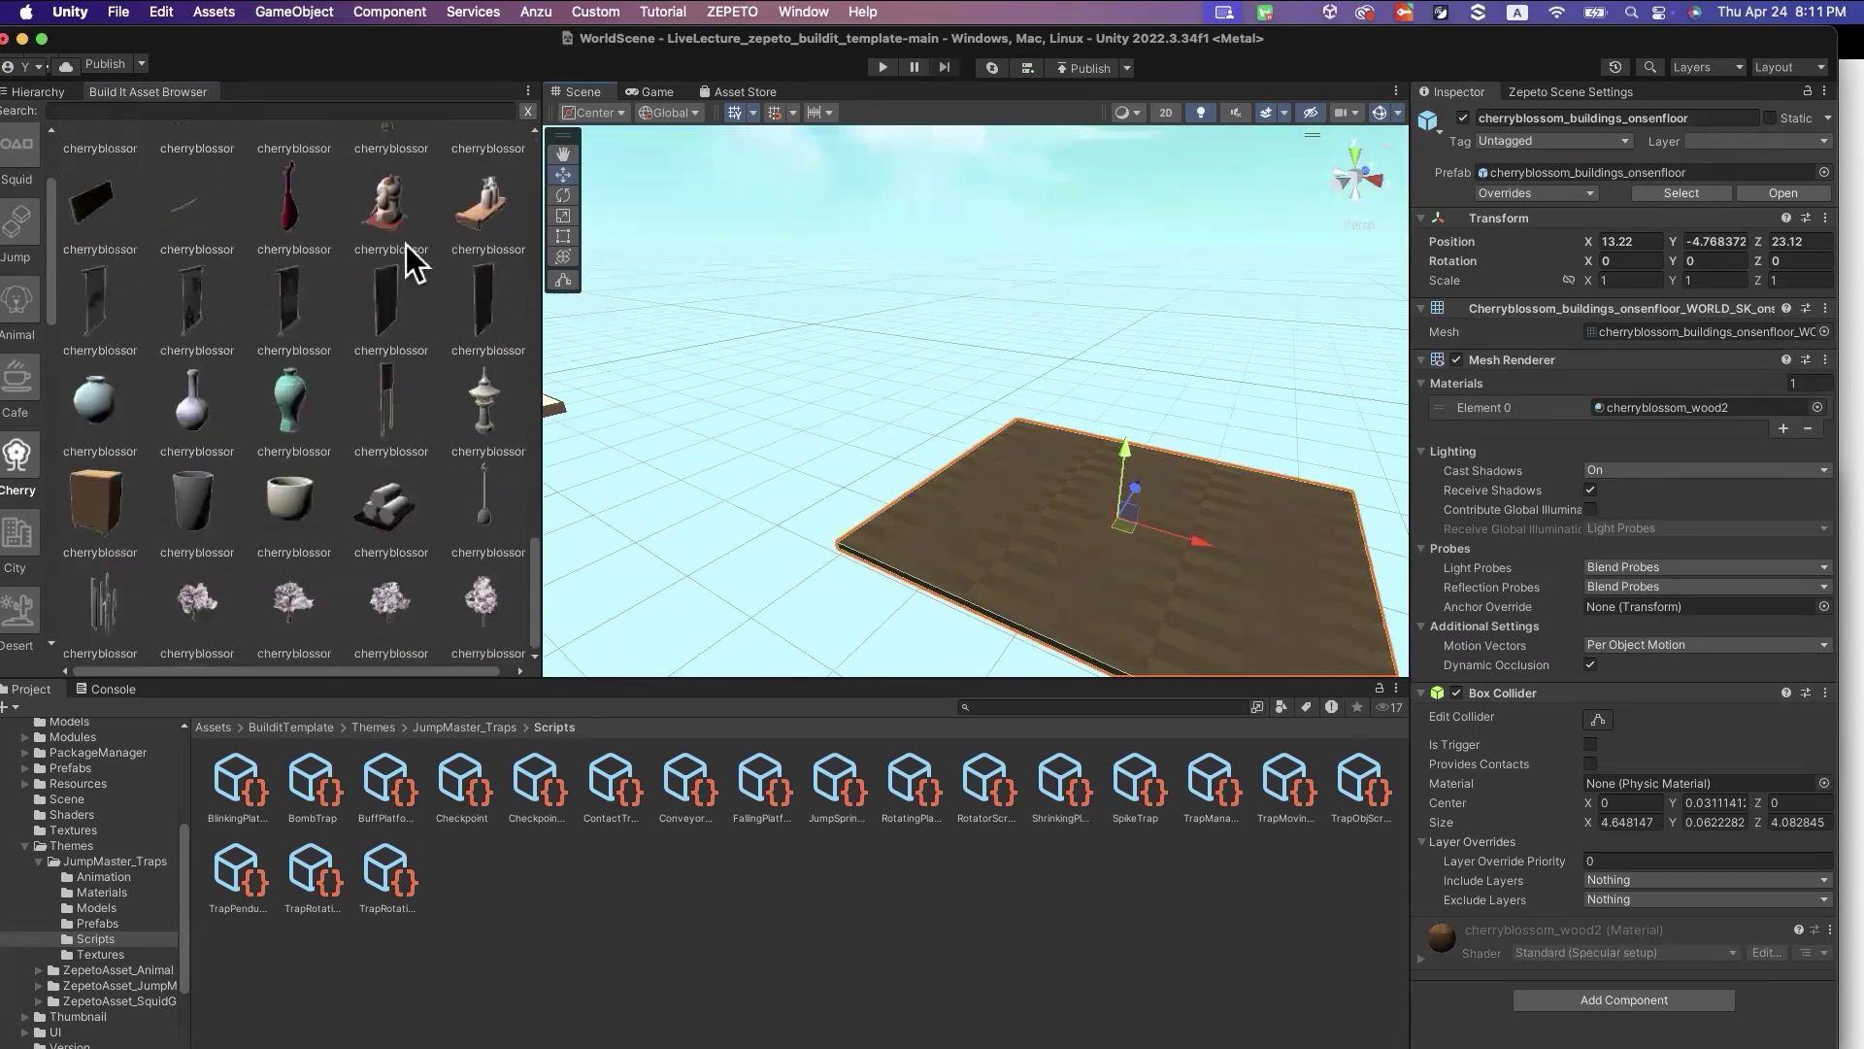
pyautogui.click(387, 199)
pyautogui.click(1165, 478)
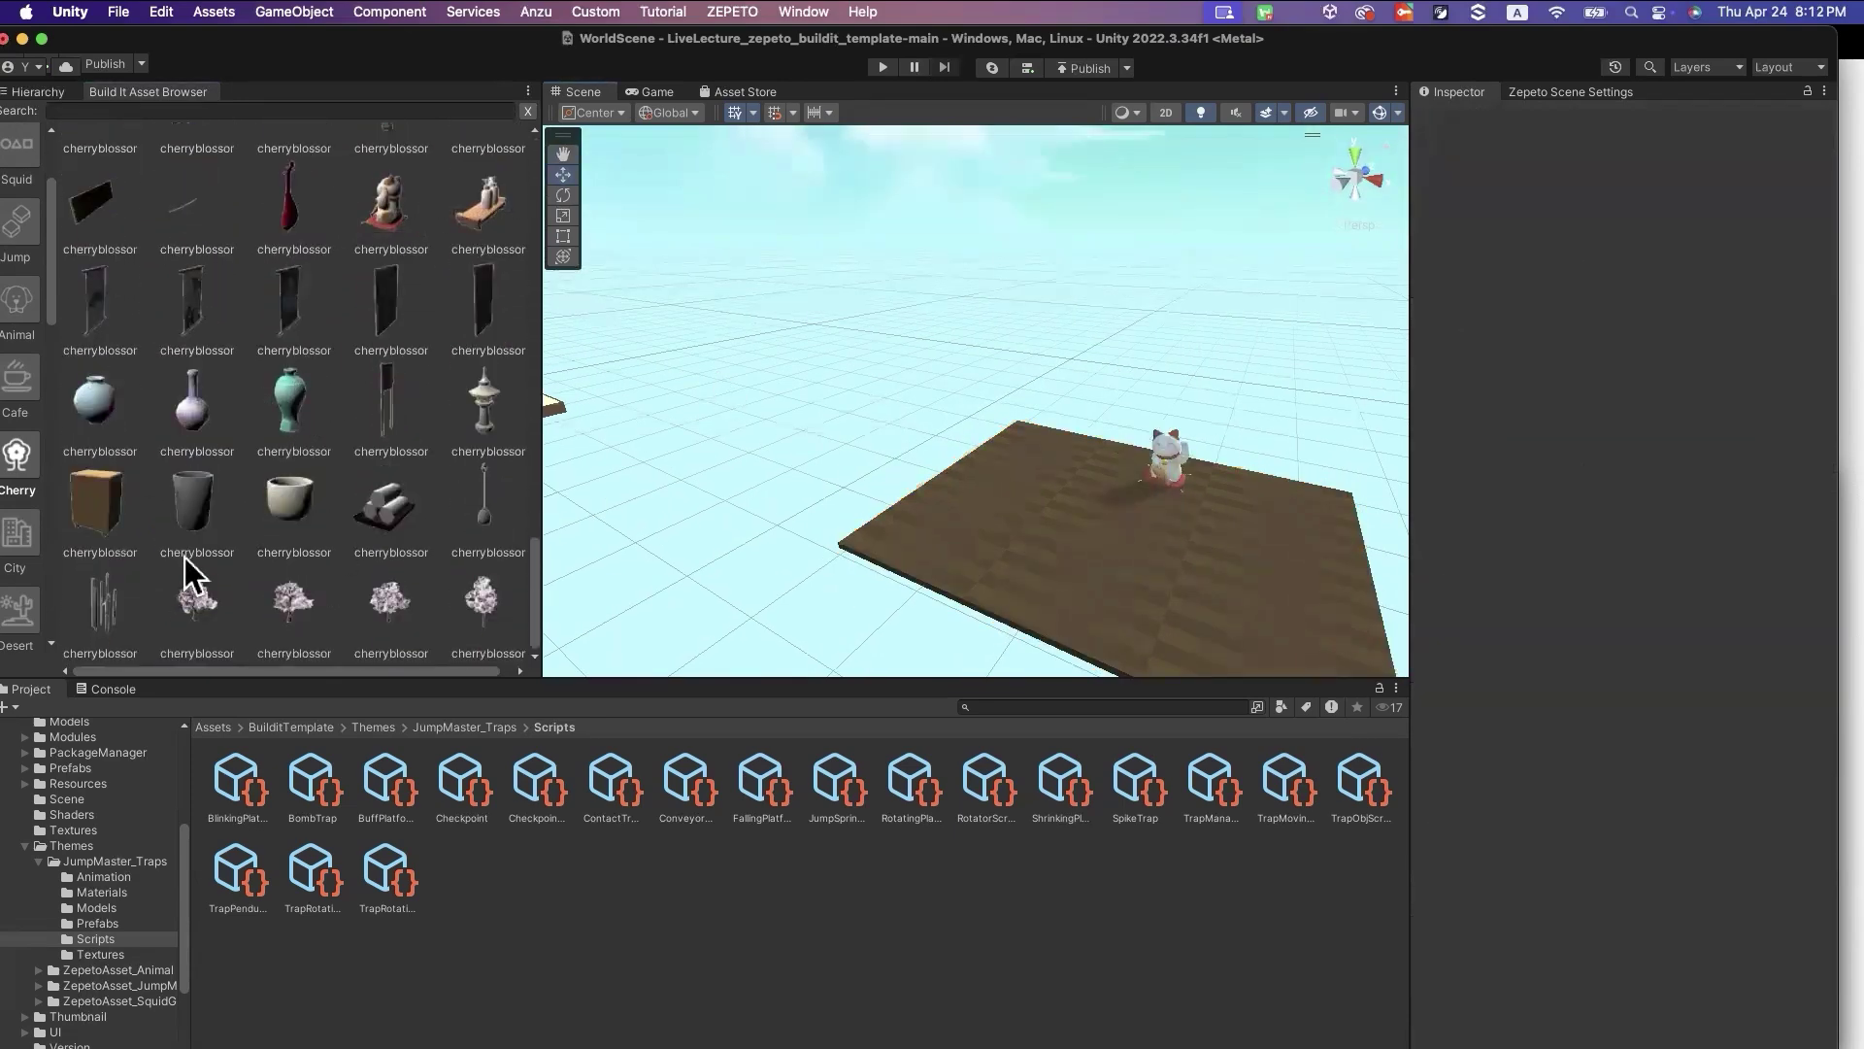
pyautogui.click(290, 600)
pyautogui.click(1046, 449)
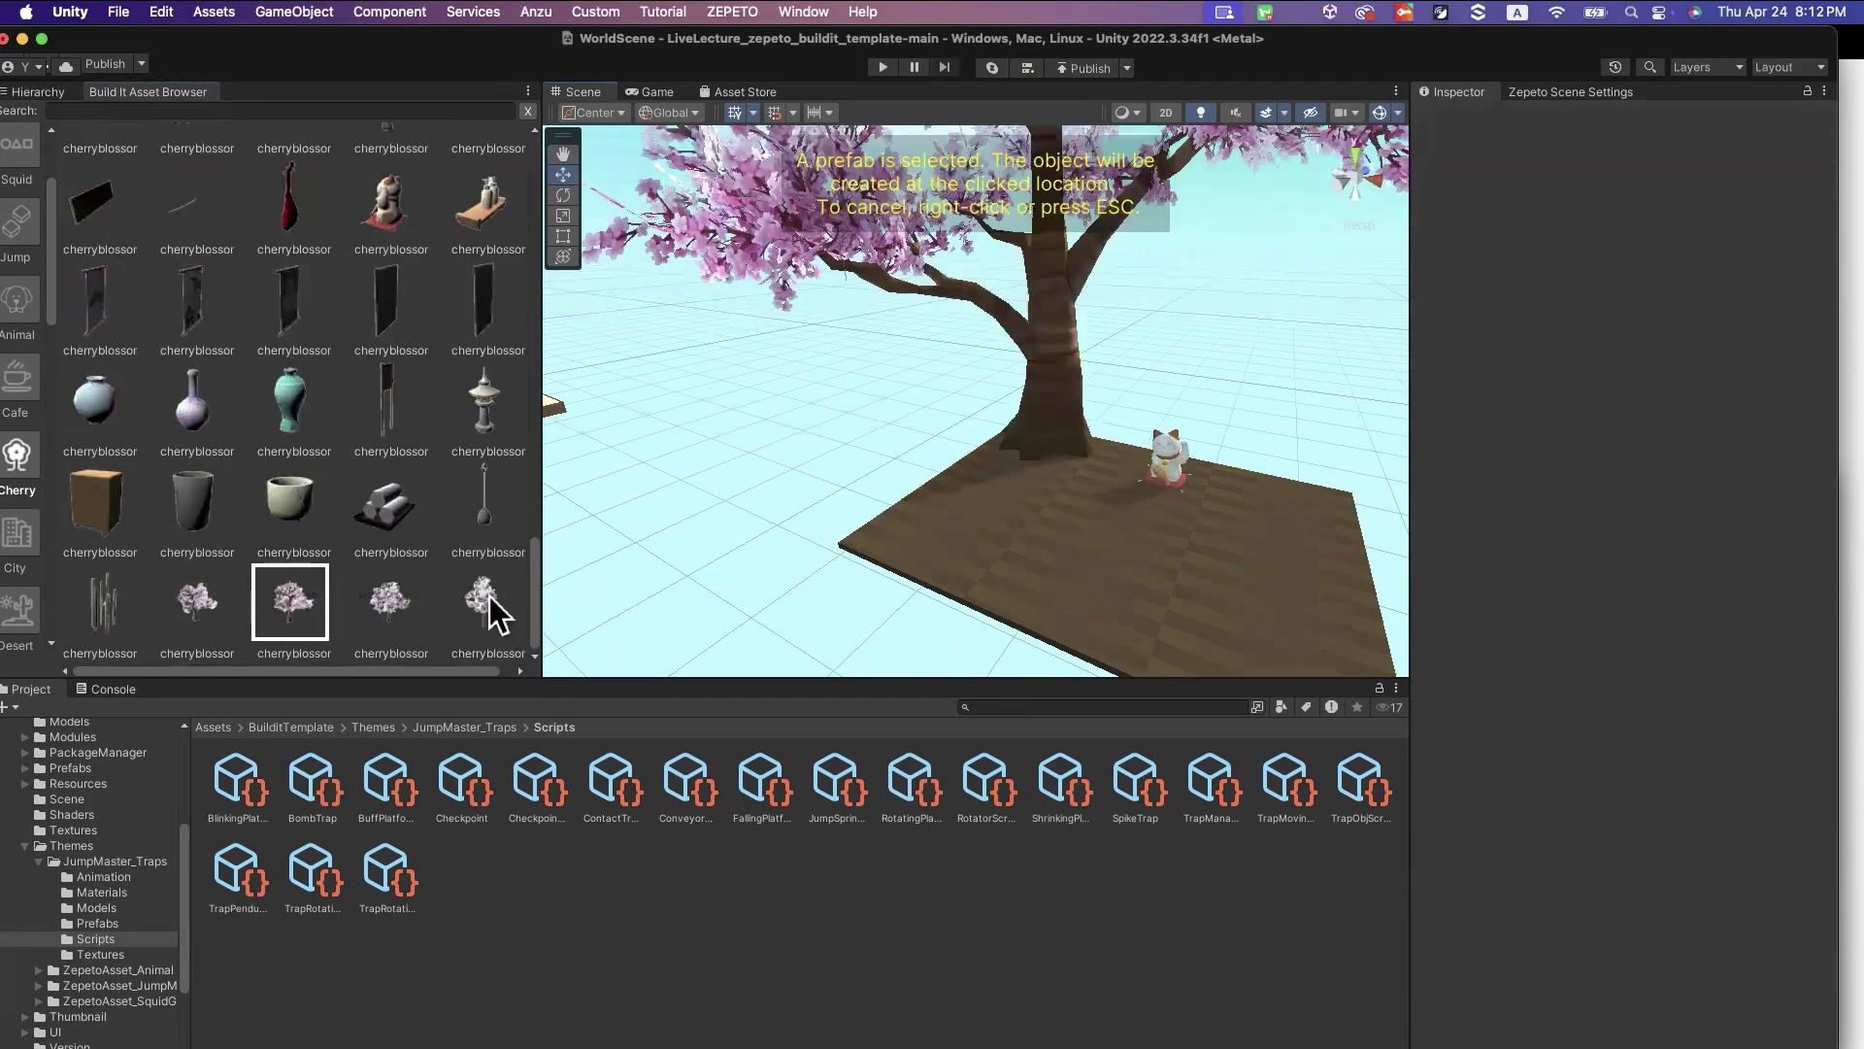
pyautogui.click(486, 602)
# Delete the Advertisement gate from the finish platform
pyautogui.moveTo(1349, 509); pyautogui.dragTo(905, 473, button='right')
pyautogui.click(874, 457)
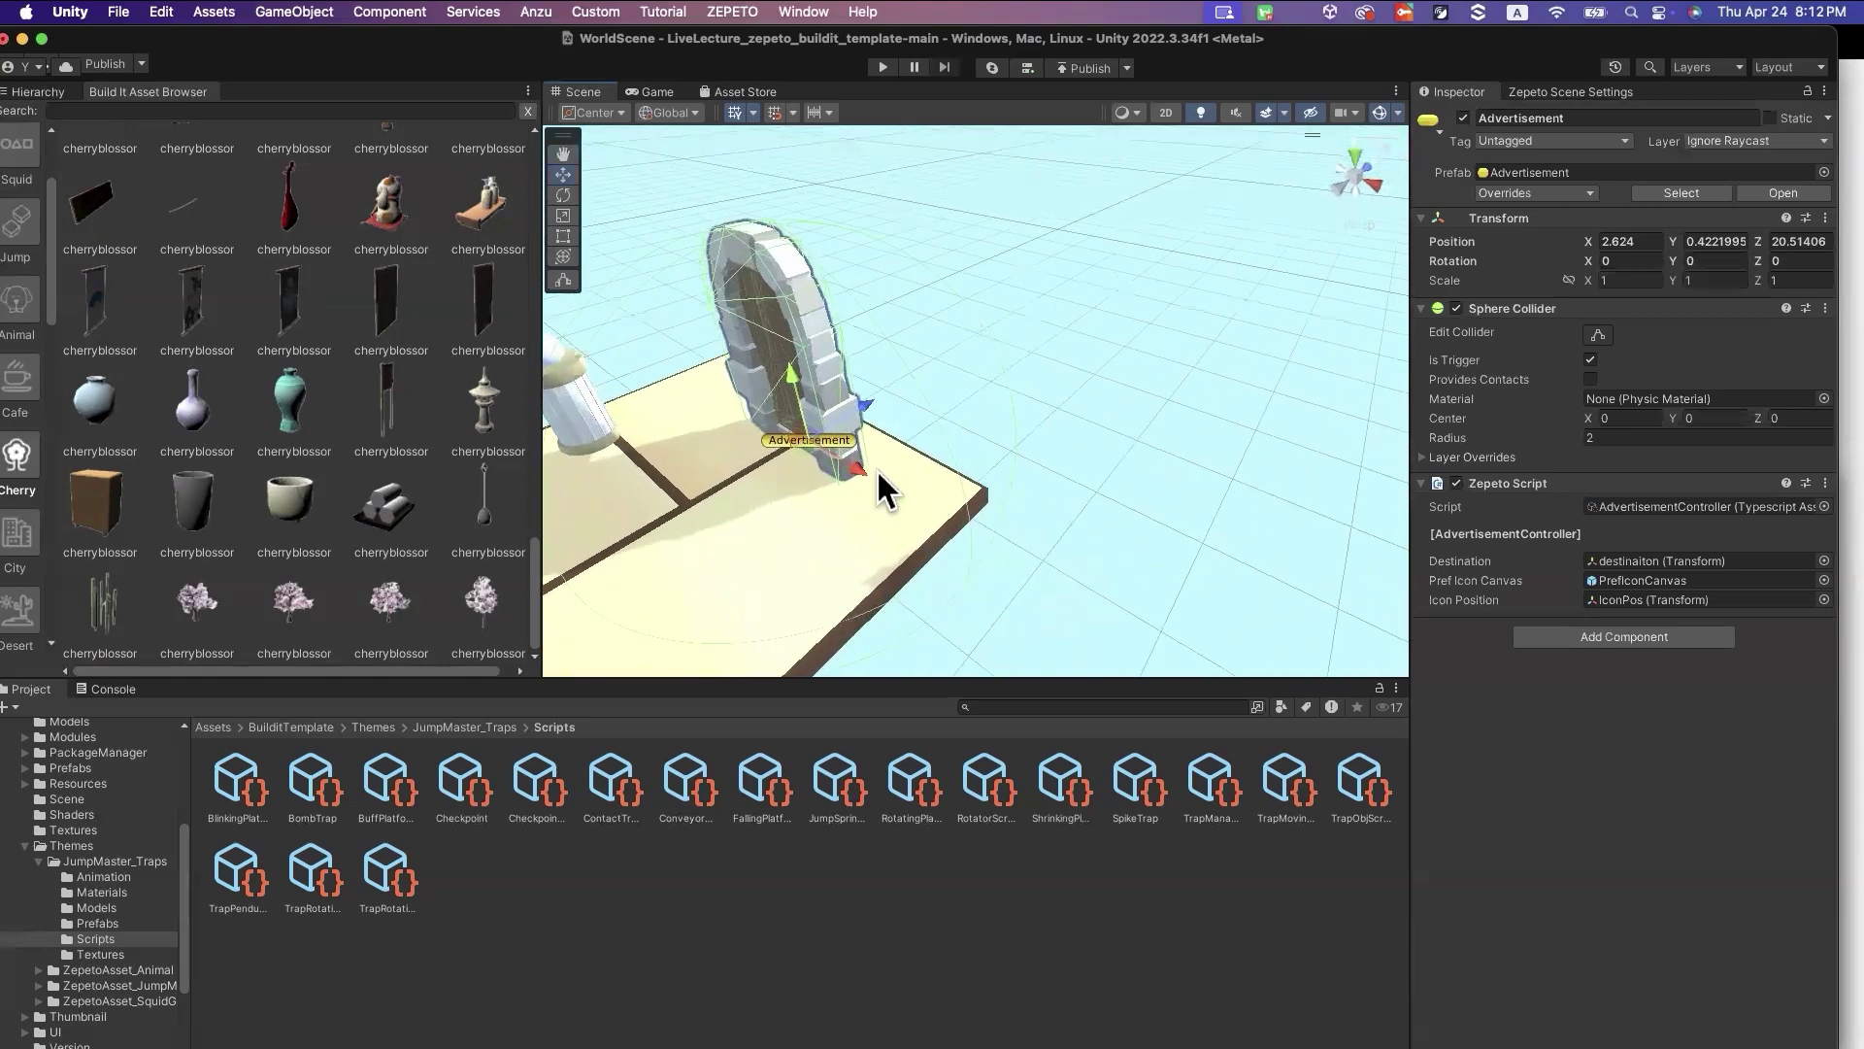
pyautogui.press('super+BackSpace')
# Place a Teleport gate on the finish platform beside the end pillar, at about X 2.39, Y 0.42, Z 20.74
pyautogui.click(39, 91)
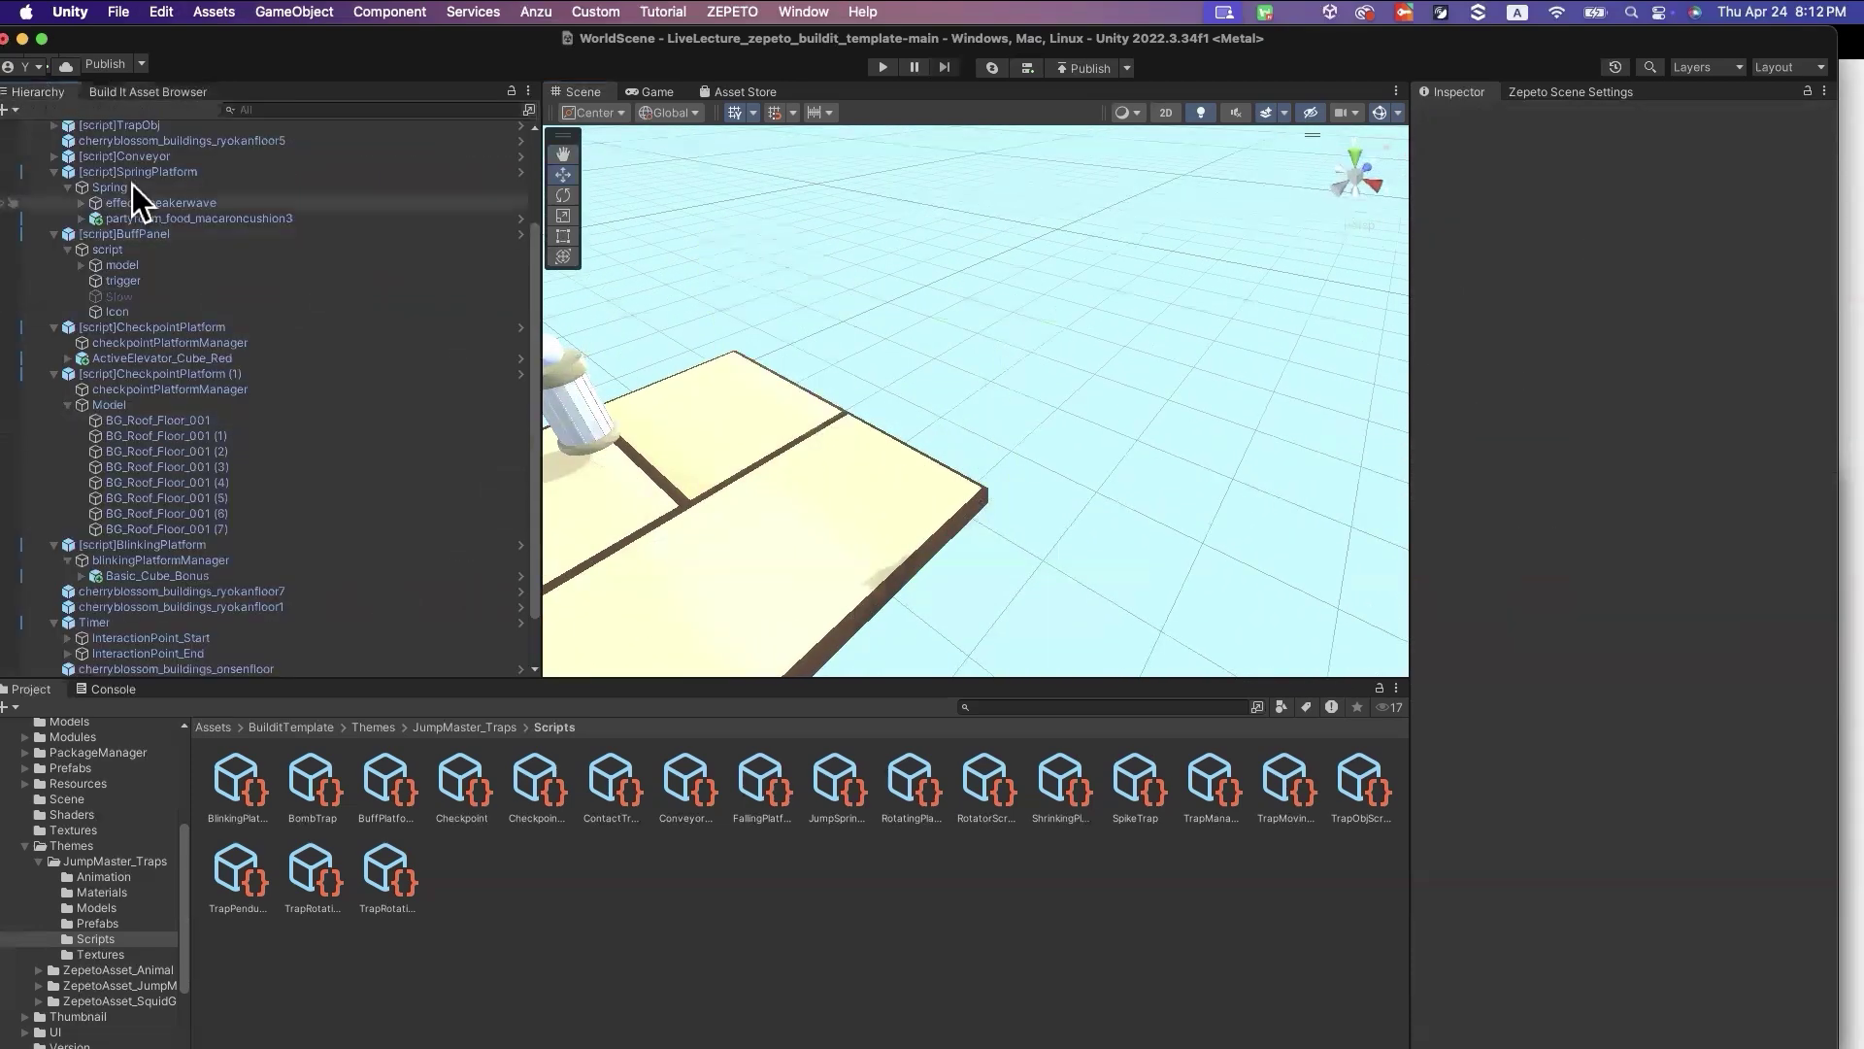
pyautogui.click(155, 91)
pyautogui.click(22, 209)
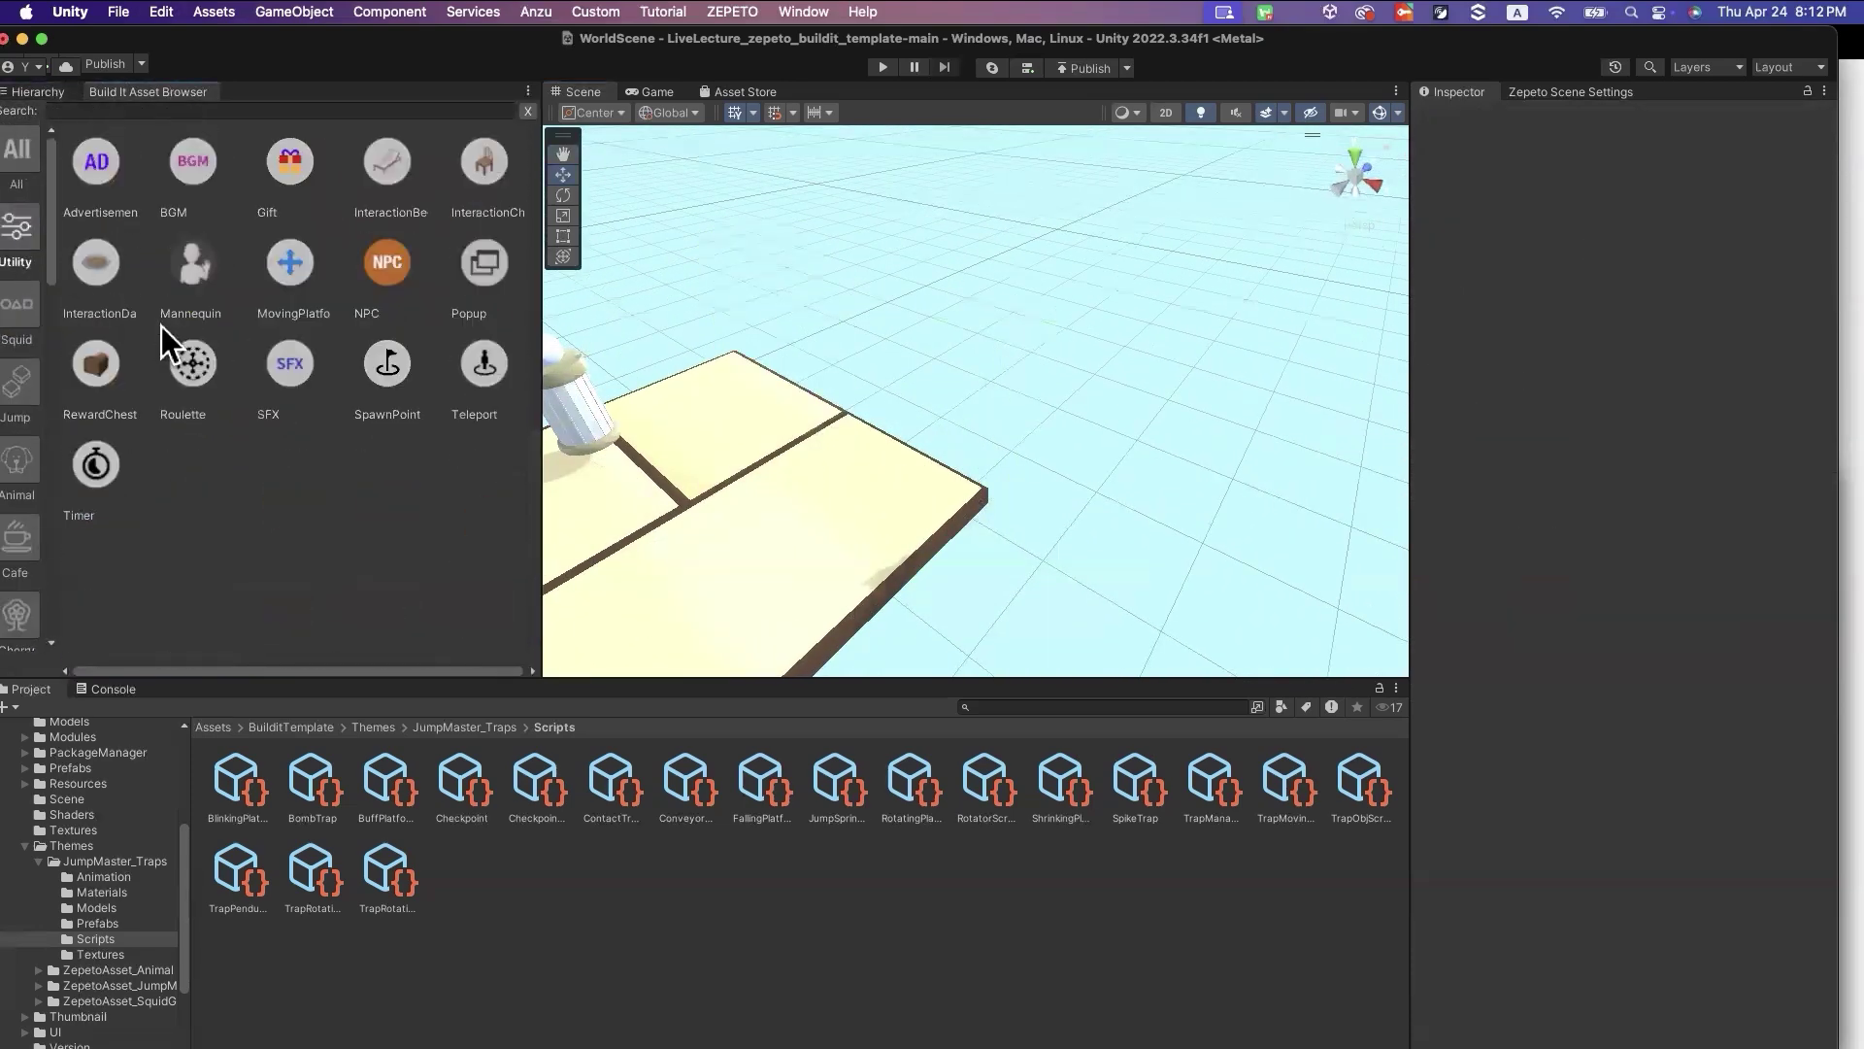
pyautogui.click(472, 382)
pyautogui.click(812, 443)
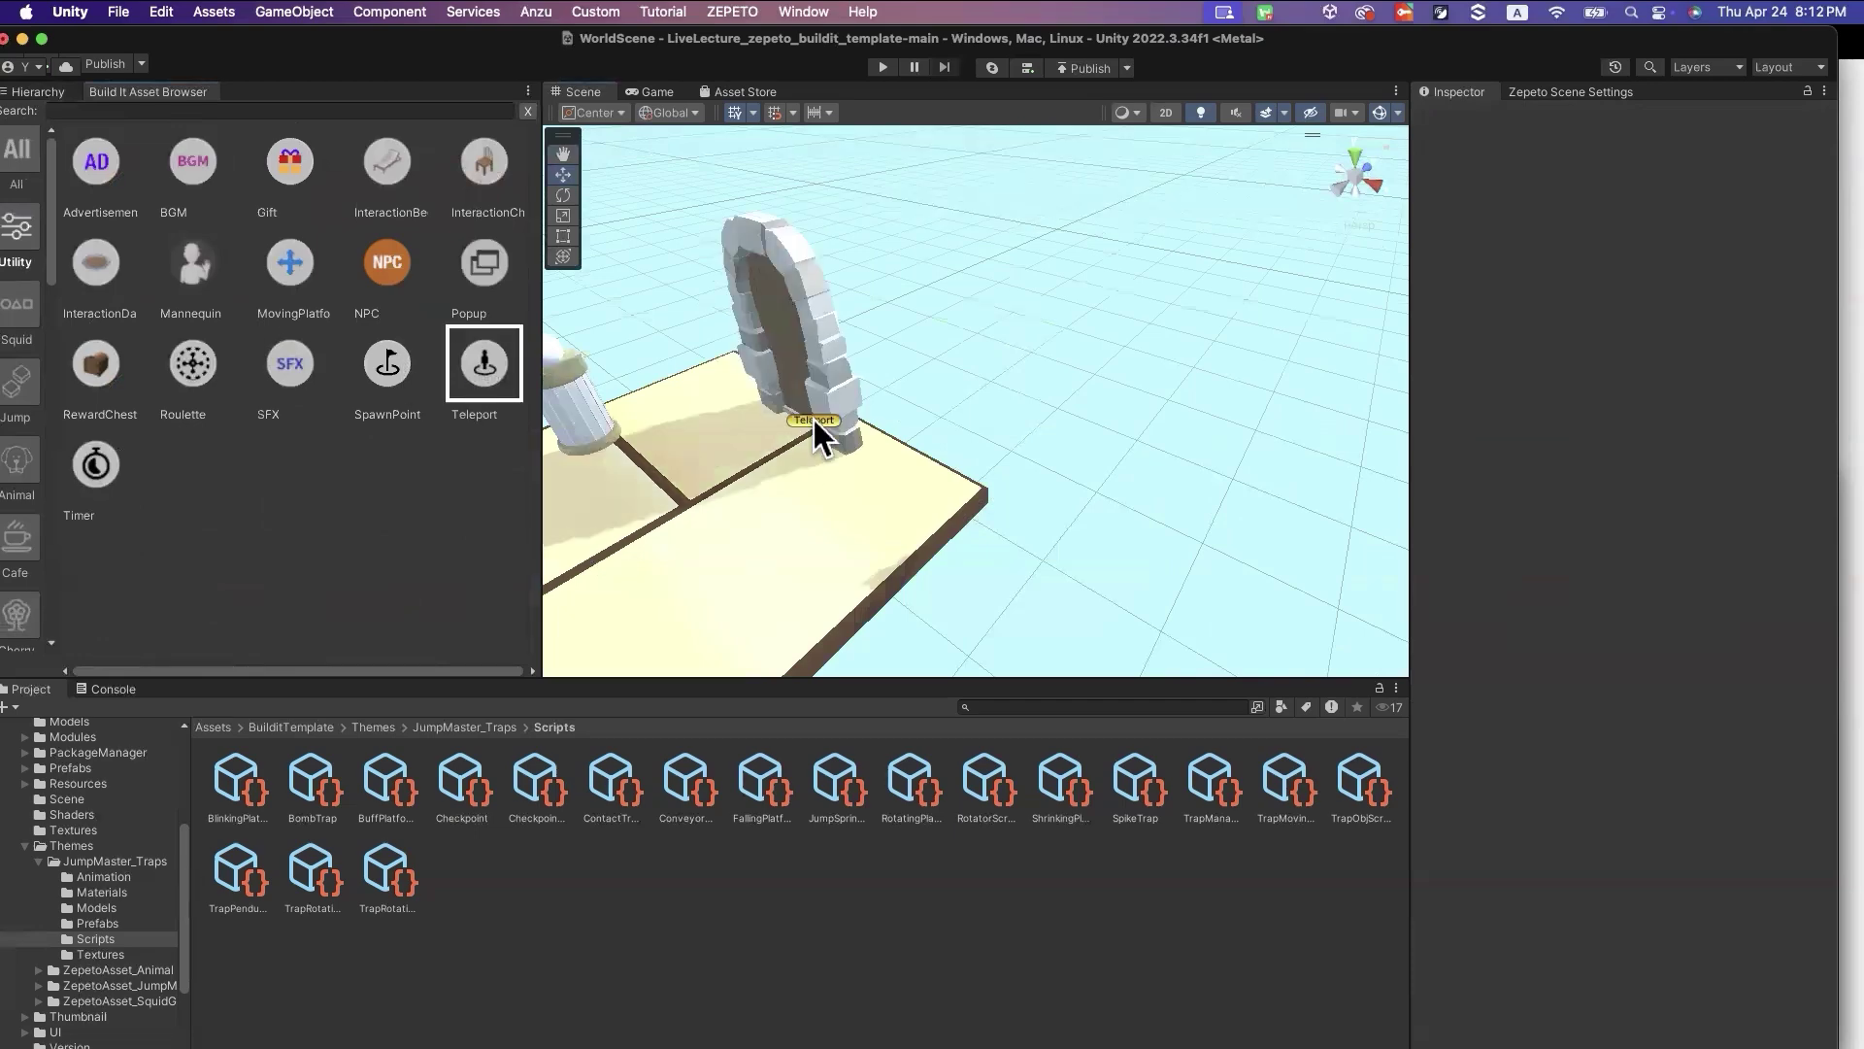
# Move the Teleport gate's destination point across onto the brown wooden floor, to local position X 11.17, Z 1.88
pyautogui.click(31, 91)
pyautogui.scroll(-3, 129, 543)
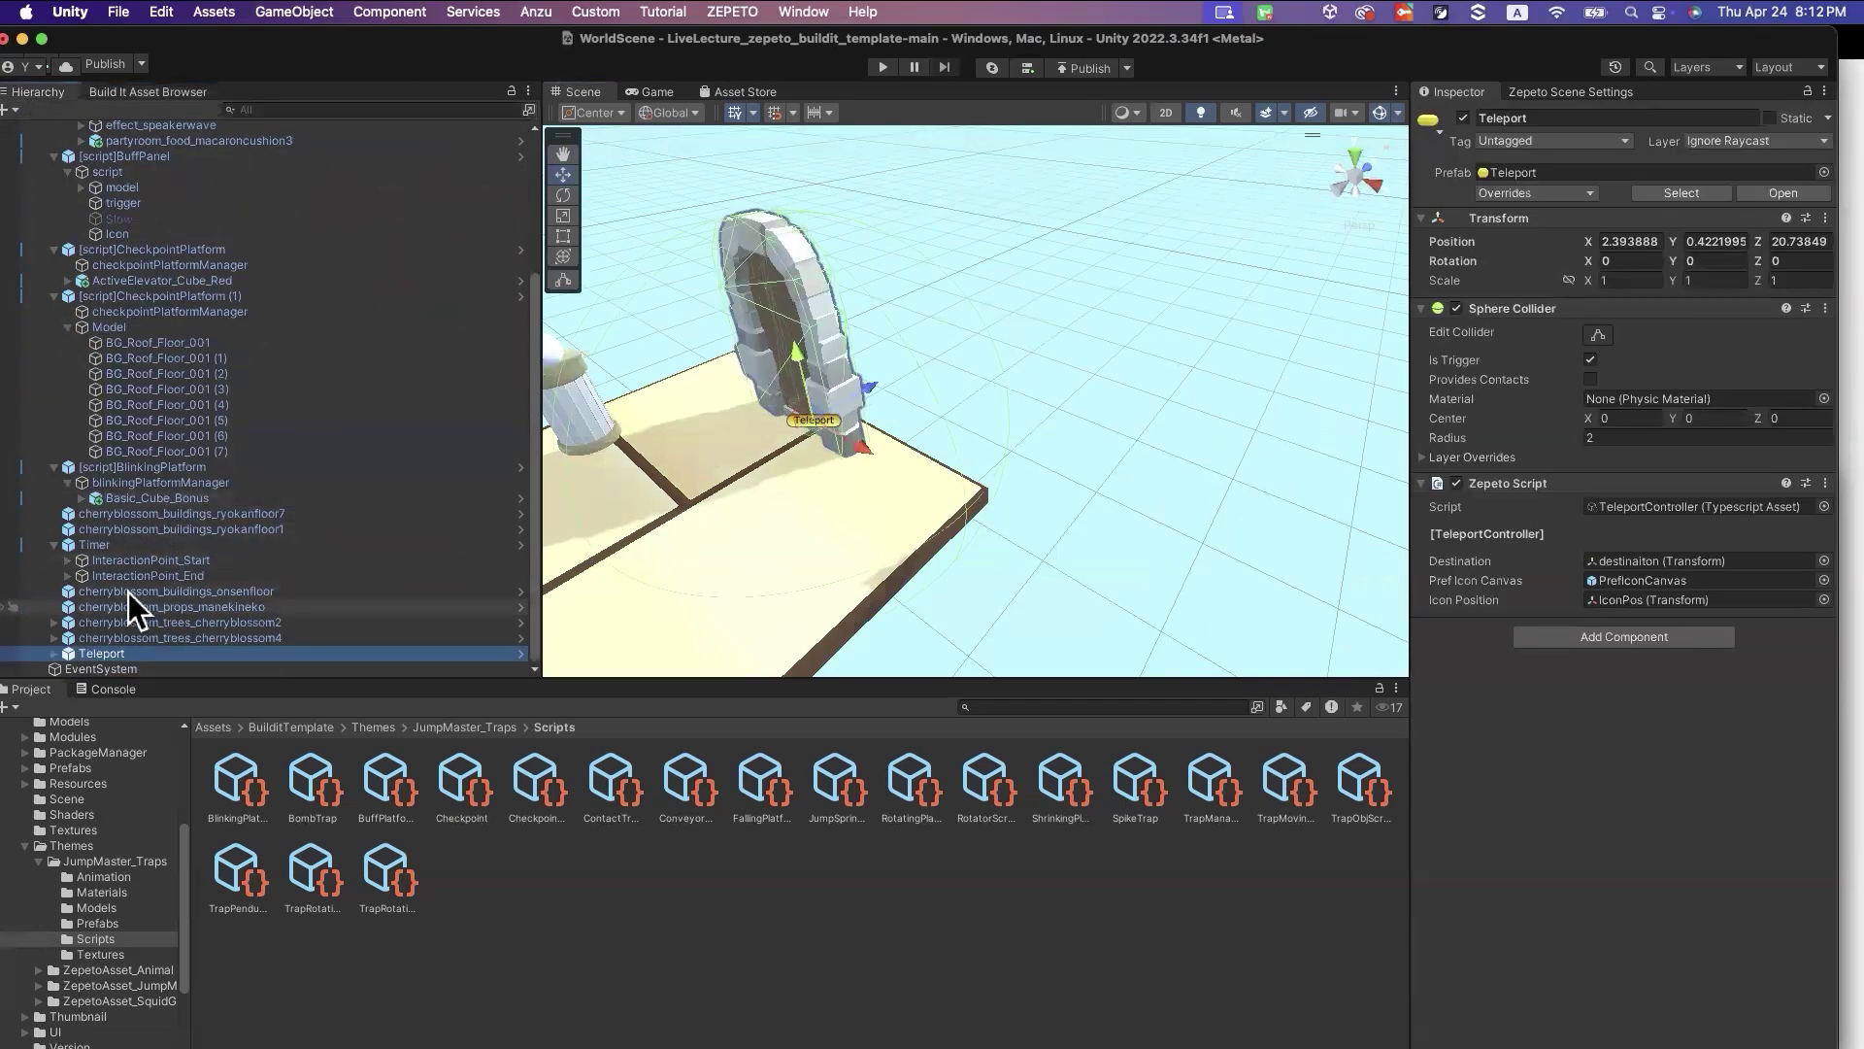
pyautogui.click(46, 654)
pyautogui.click(140, 637)
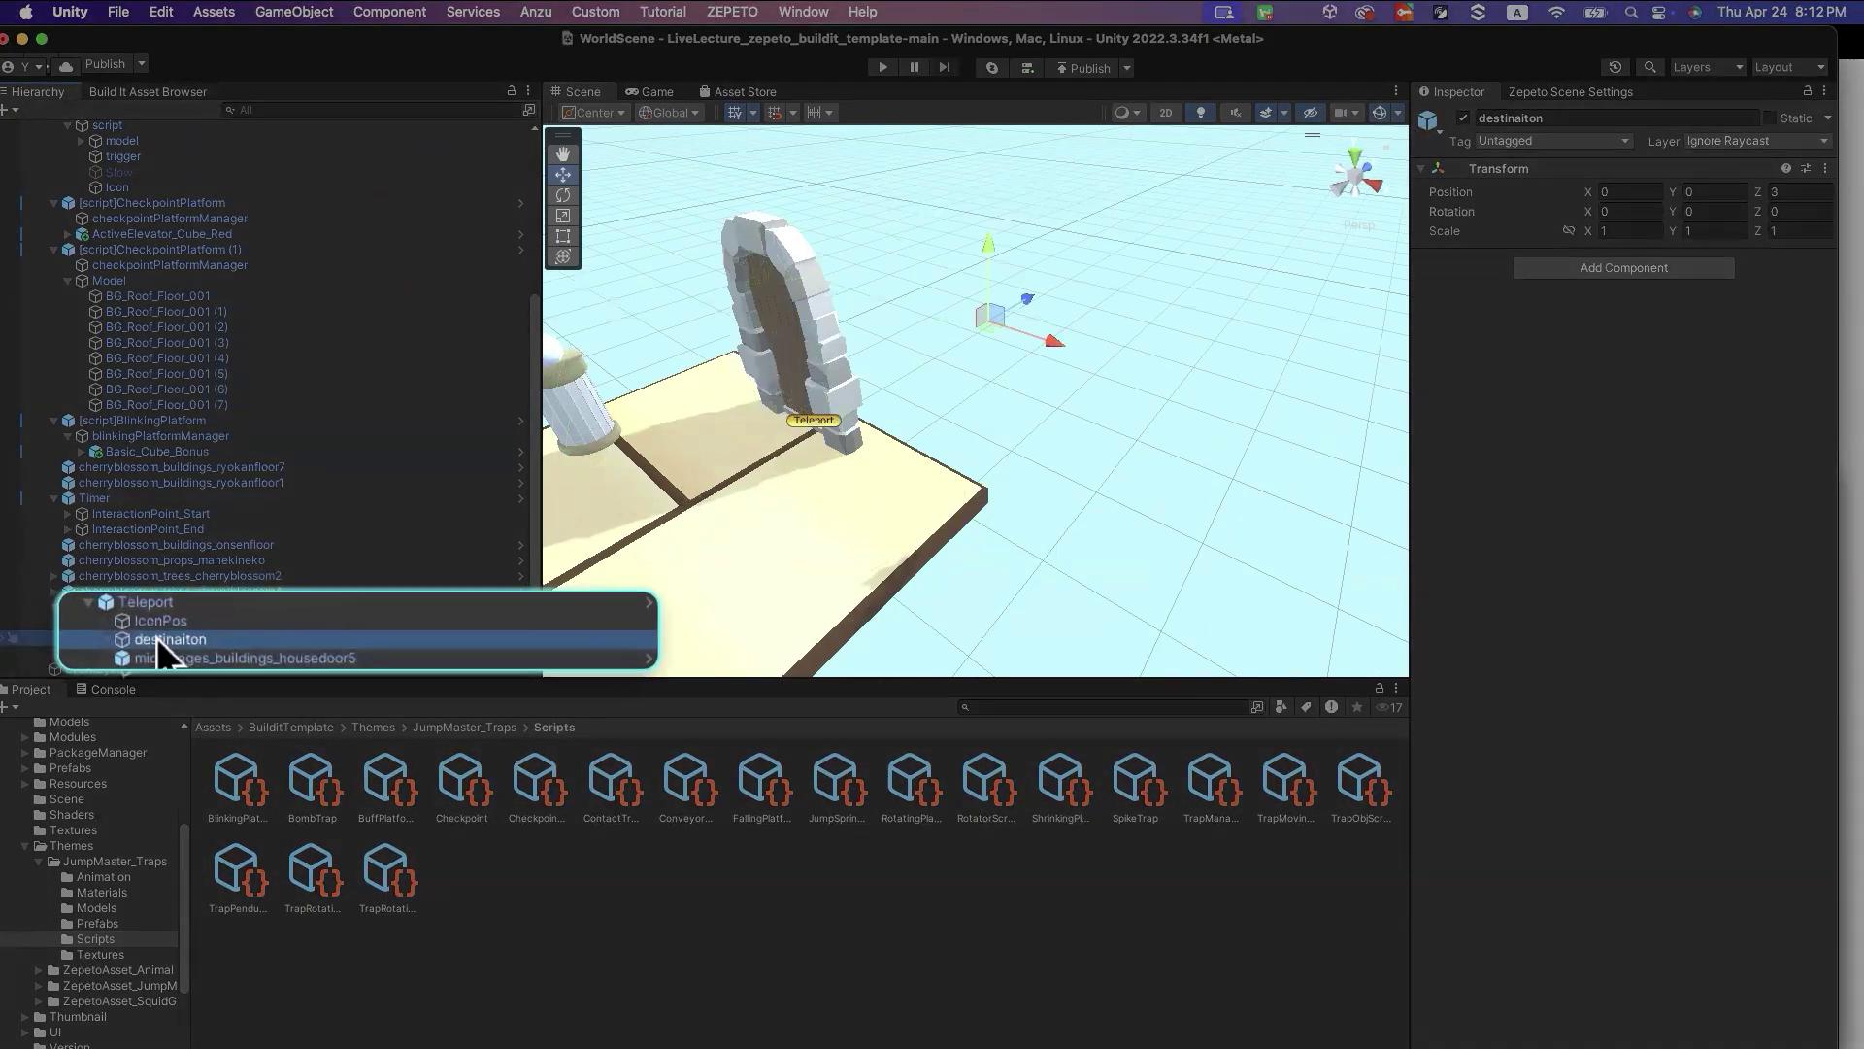
pyautogui.moveTo(989, 451); pyautogui.dragTo(1089, 490, button='right')
pyautogui.moveTo(1126, 478); pyautogui.dragTo(1099, 470, button='right')
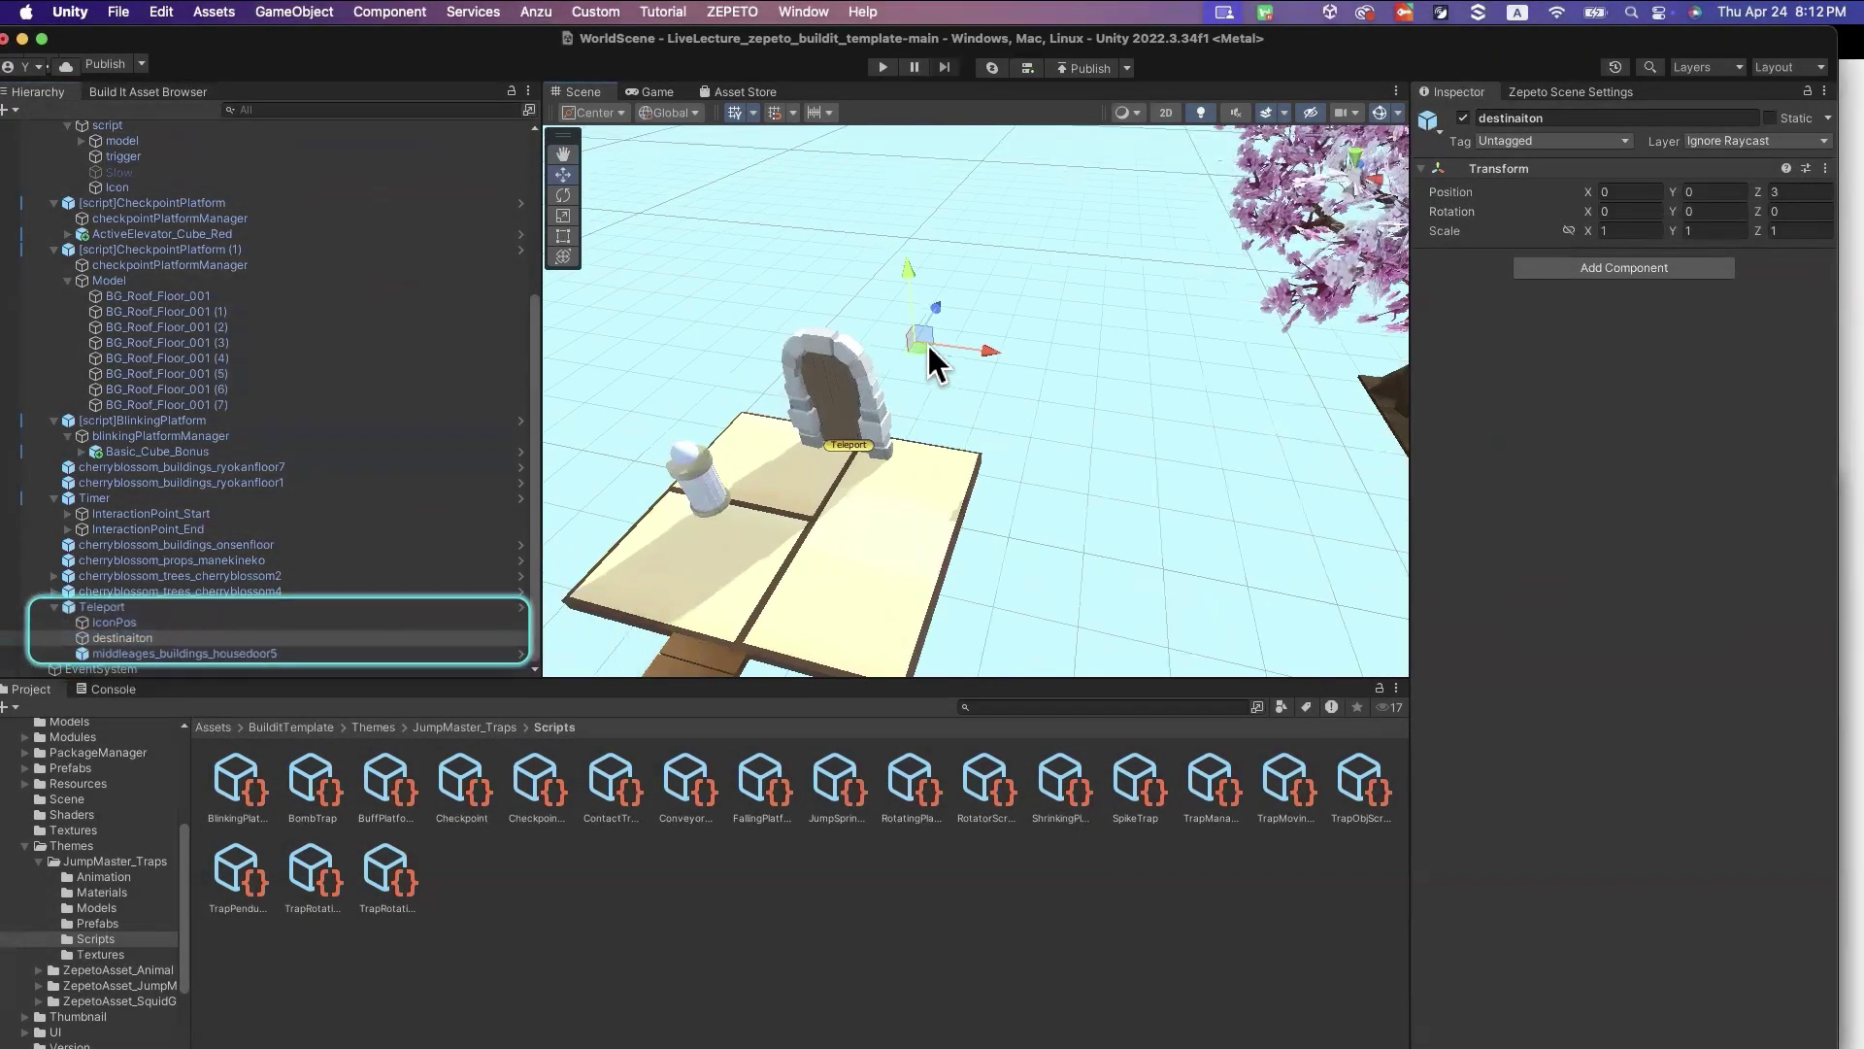
pyautogui.moveTo(926, 343); pyautogui.dragTo(1300, 441)
pyautogui.moveTo(1274, 513); pyautogui.dragTo(1336, 492, button='right')
pyautogui.moveTo(999, 398); pyautogui.dragTo(1225, 414)
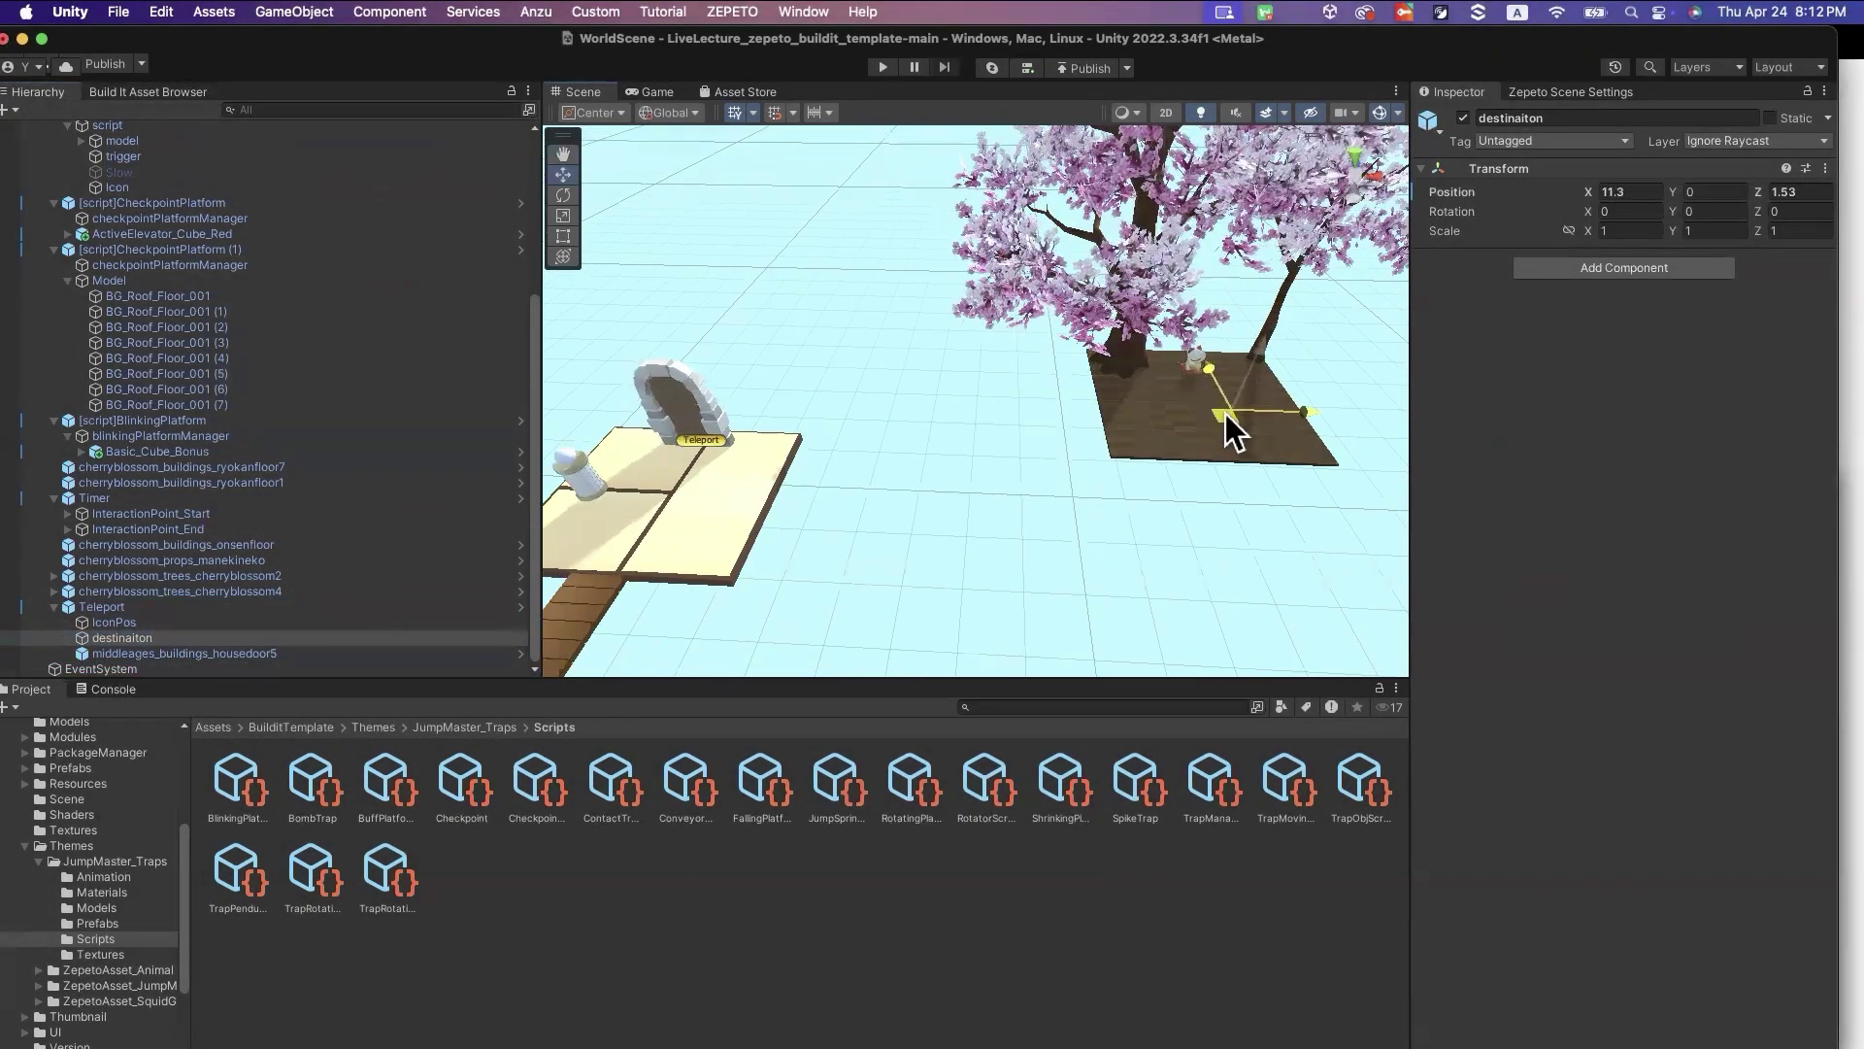
pyautogui.moveTo(1226, 413); pyautogui.dragTo(1076, 427, button='right')
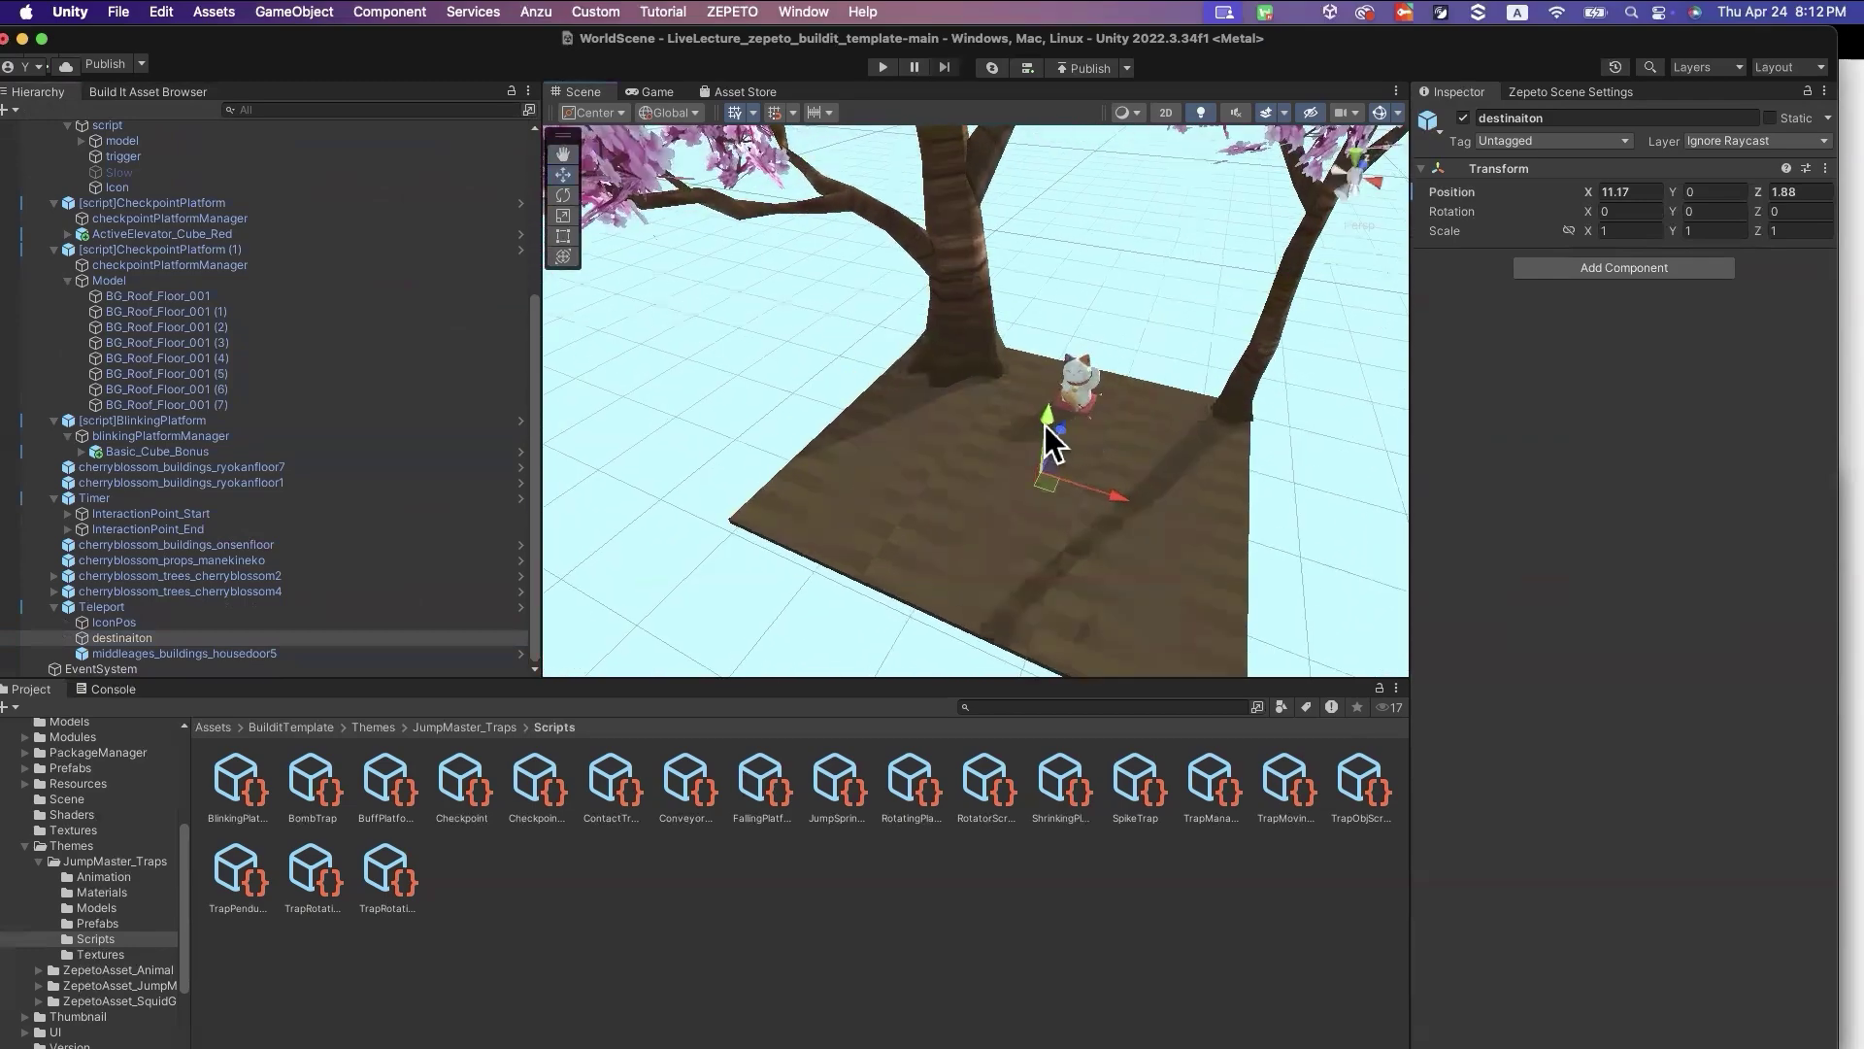
# Raise the teleport destination point above the wooden floor and shift it slightly, to Y 0.666 and Z 2.04
pyautogui.moveTo(1044, 426); pyautogui.dragTo(1056, 381)
pyautogui.moveTo(1056, 380); pyautogui.dragTo(746, 351, button='right')
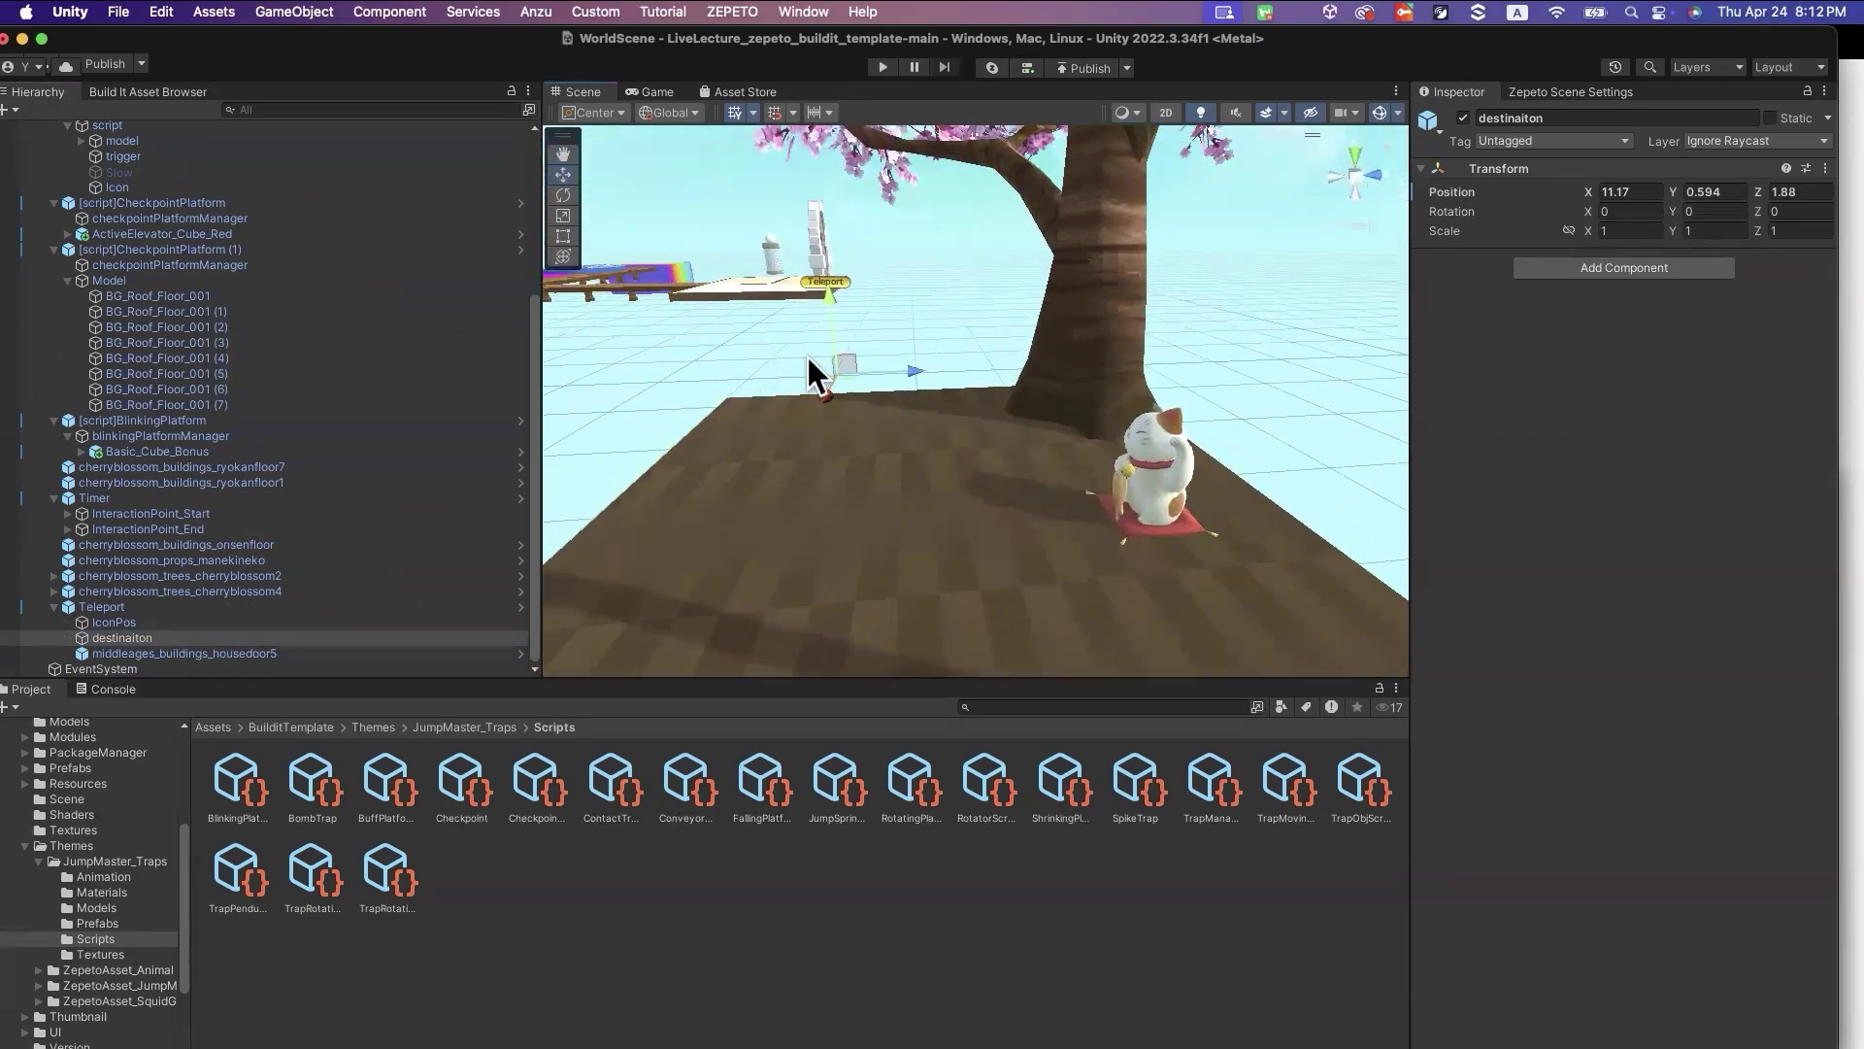
pyautogui.moveTo(896, 374); pyautogui.dragTo(928, 372)
pyautogui.moveTo(870, 316); pyautogui.dragTo(869, 290)
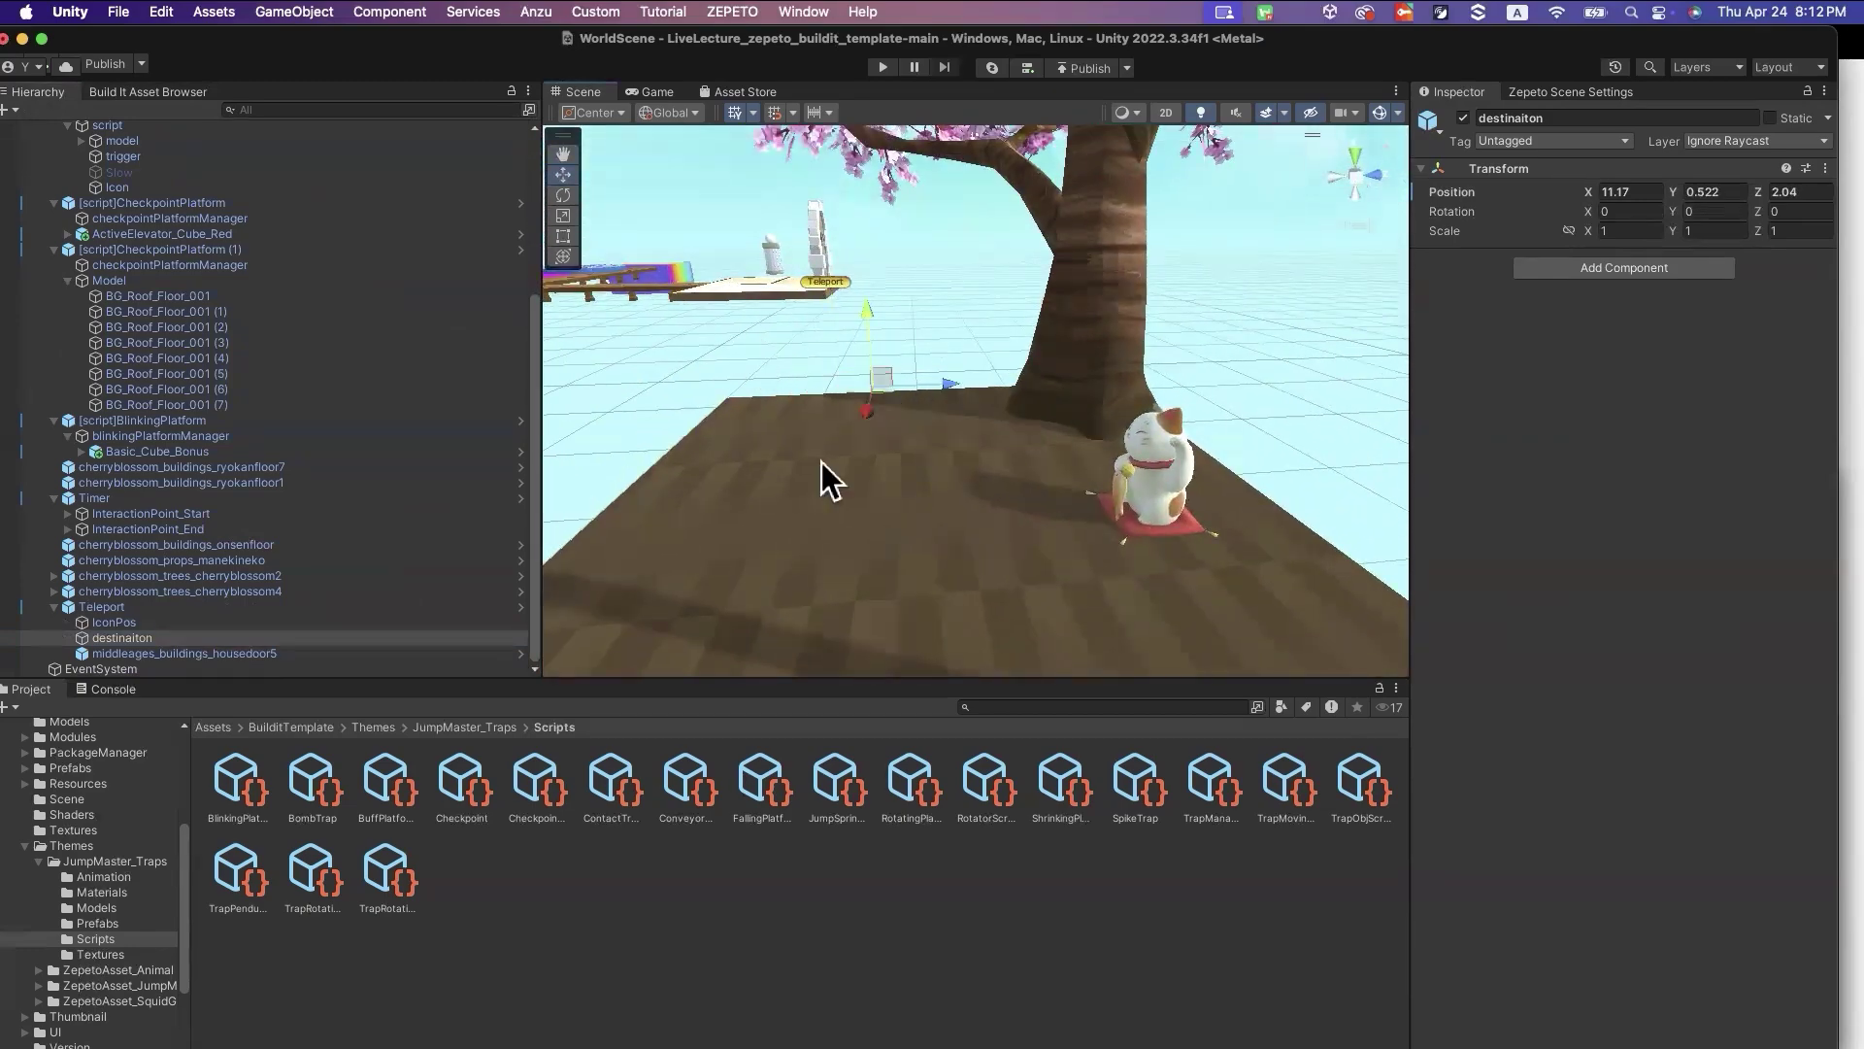
pyautogui.moveTo(822, 462); pyautogui.dragTo(990, 410, button='right')
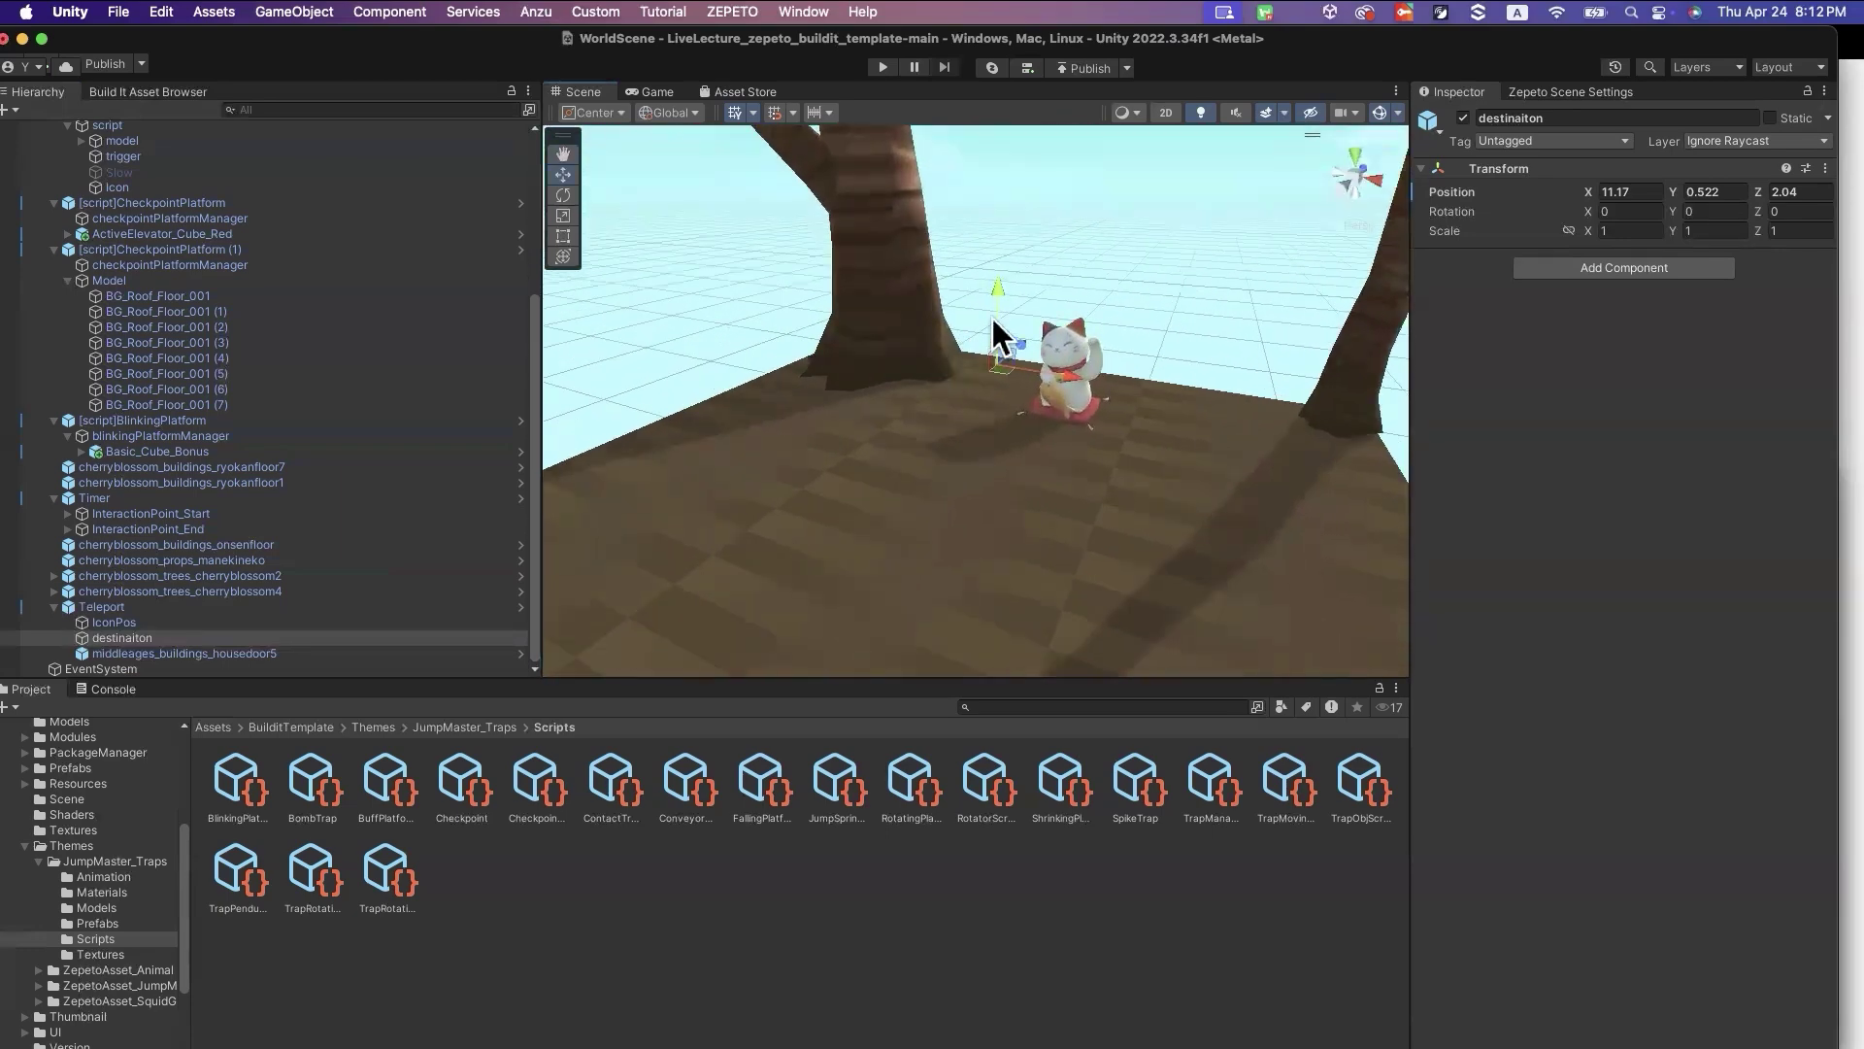
pyautogui.moveTo(996, 307)
pyautogui.mouseDown()
pyautogui.moveTo(991, 550)
pyautogui.moveTo(1002, 295)
pyautogui.mouseUp()
pyautogui.moveTo(961, 420); pyautogui.dragTo(812, 423, button='right')
pyautogui.moveTo(919, 325); pyautogui.dragTo(920, 312)
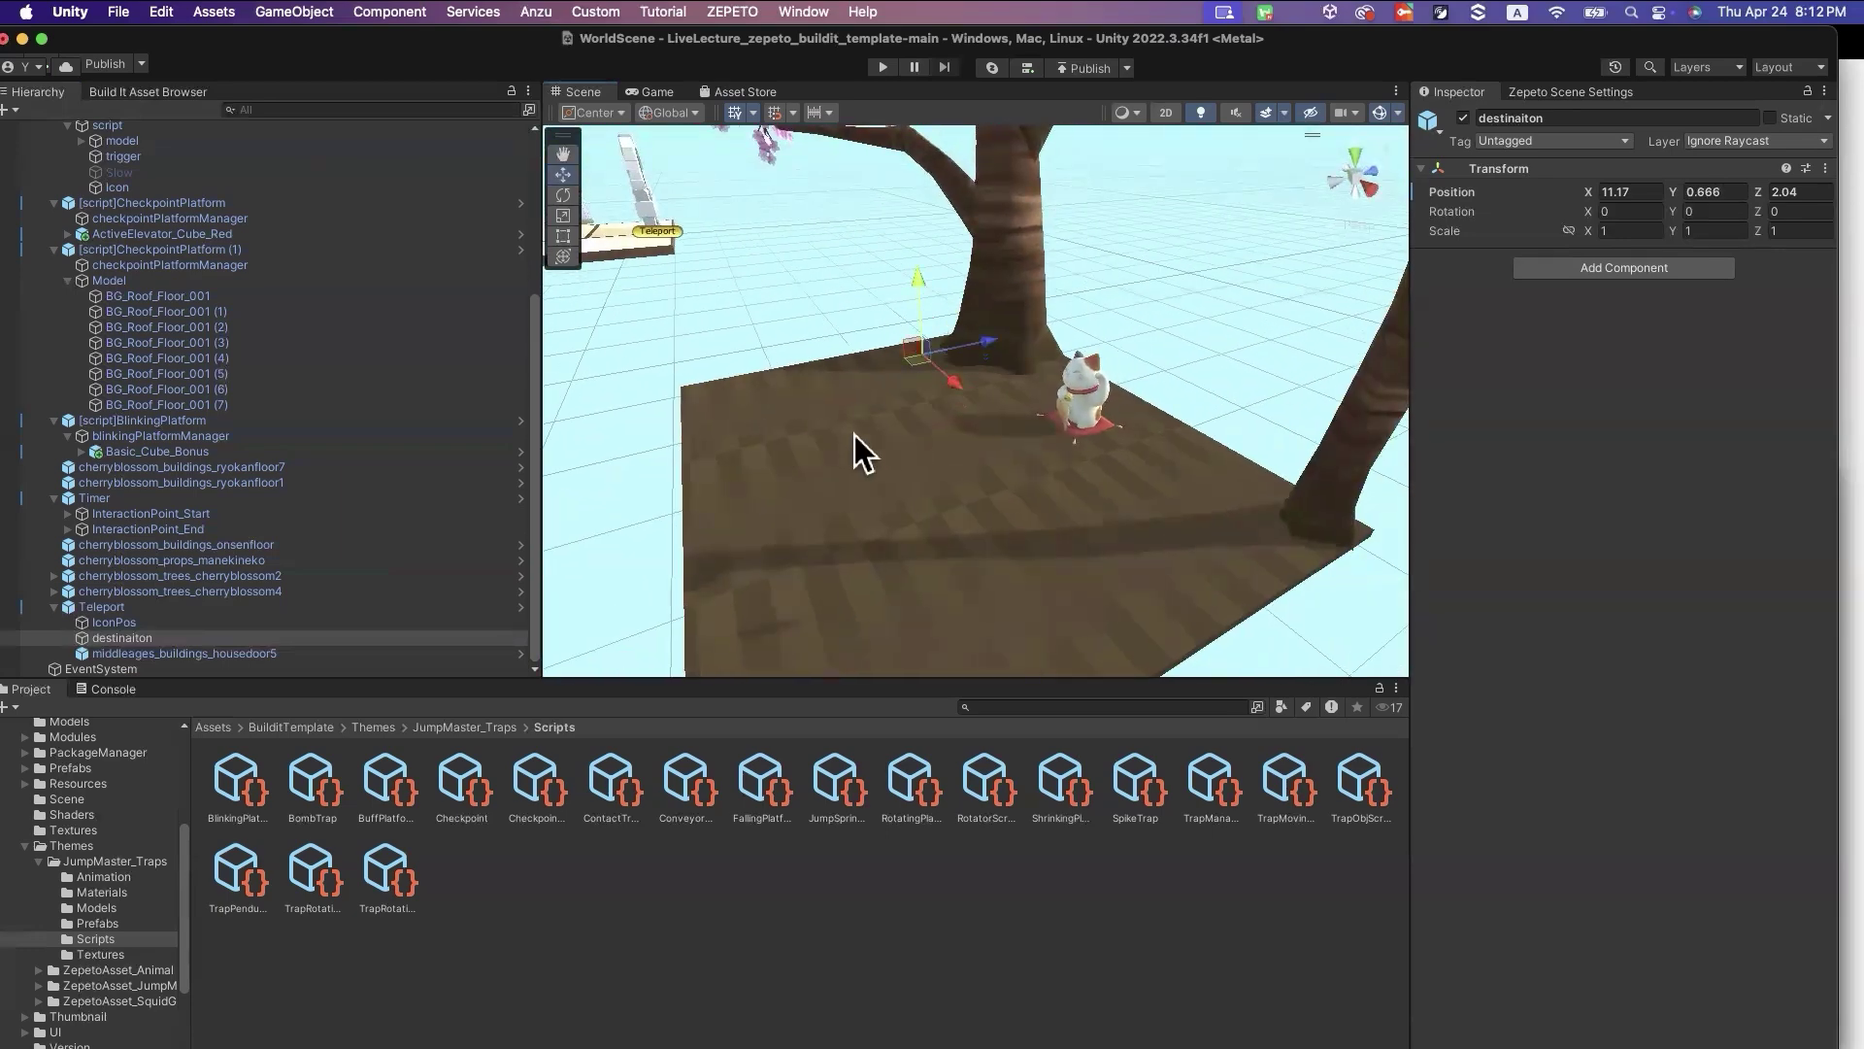
# Start a playtest, bring the character over the red bridge and start the Timer at the white tiled platform
pyautogui.moveTo(913, 310); pyautogui.dragTo(1404, 247, button='right')
pyautogui.click(1003, 445)
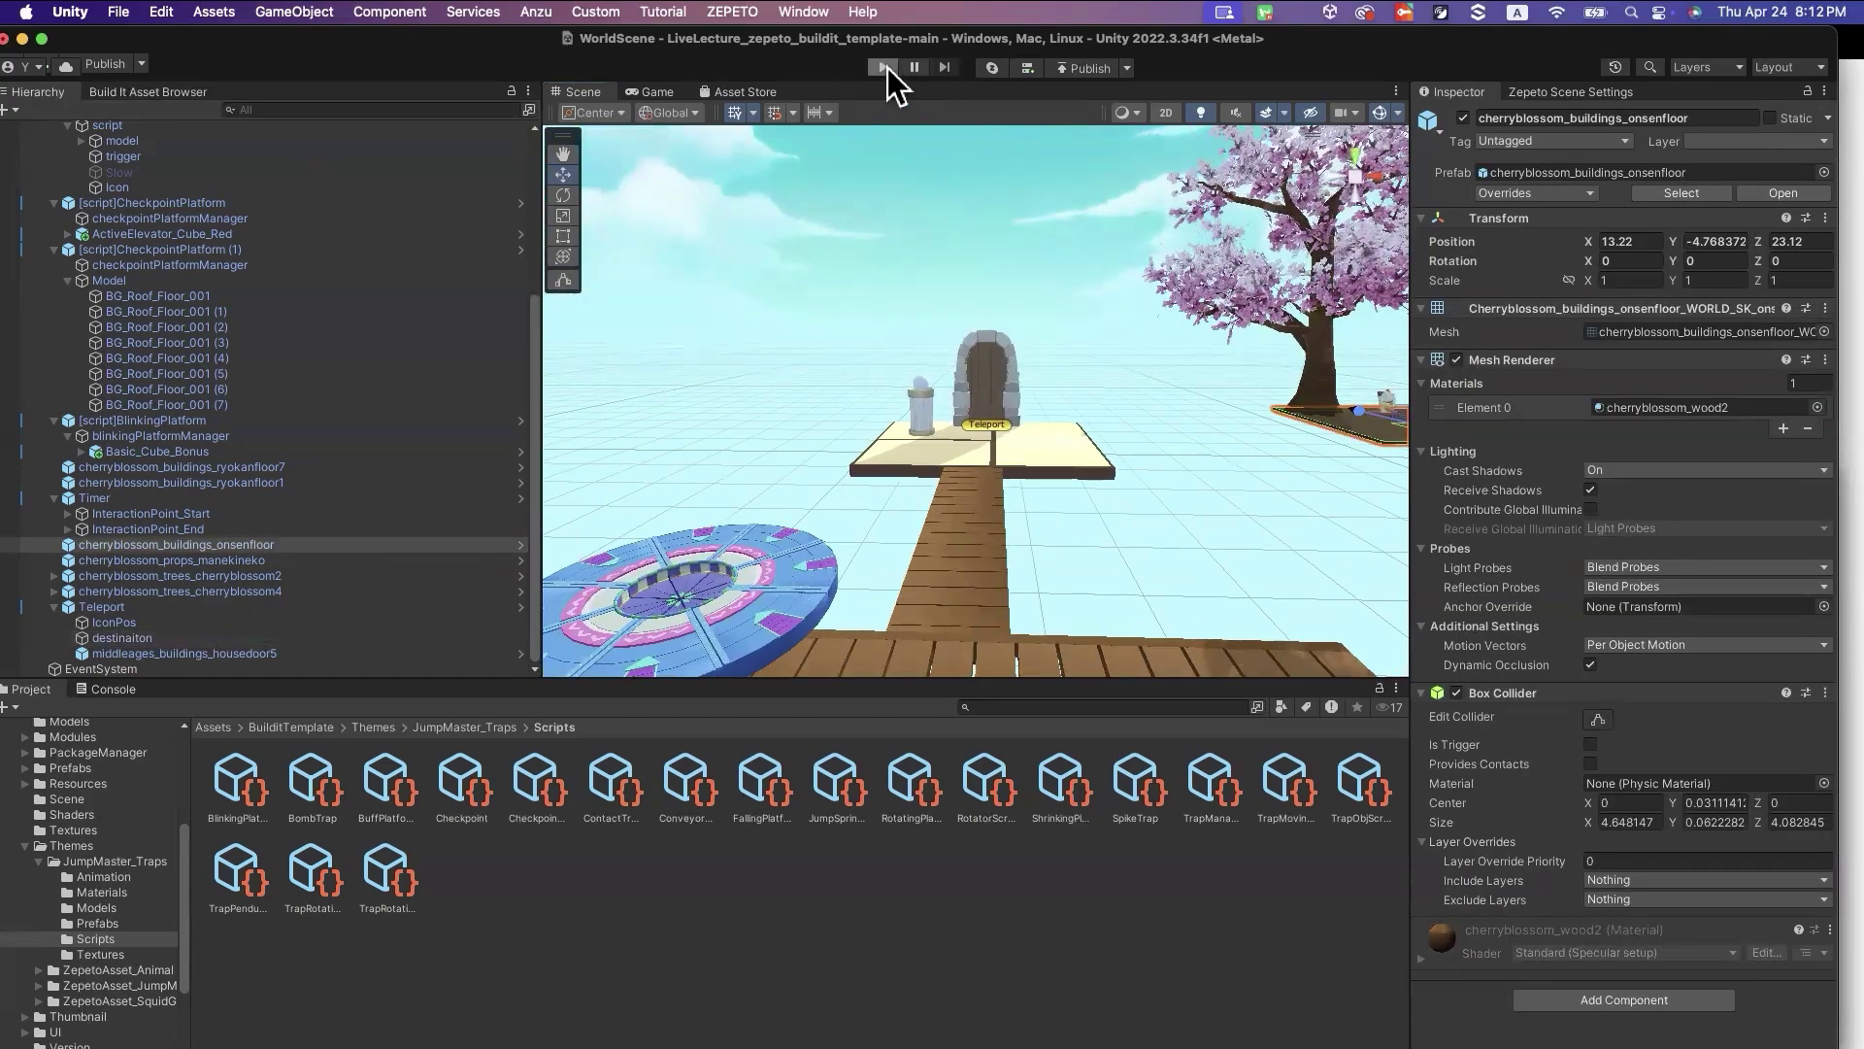
pyautogui.click(885, 67)
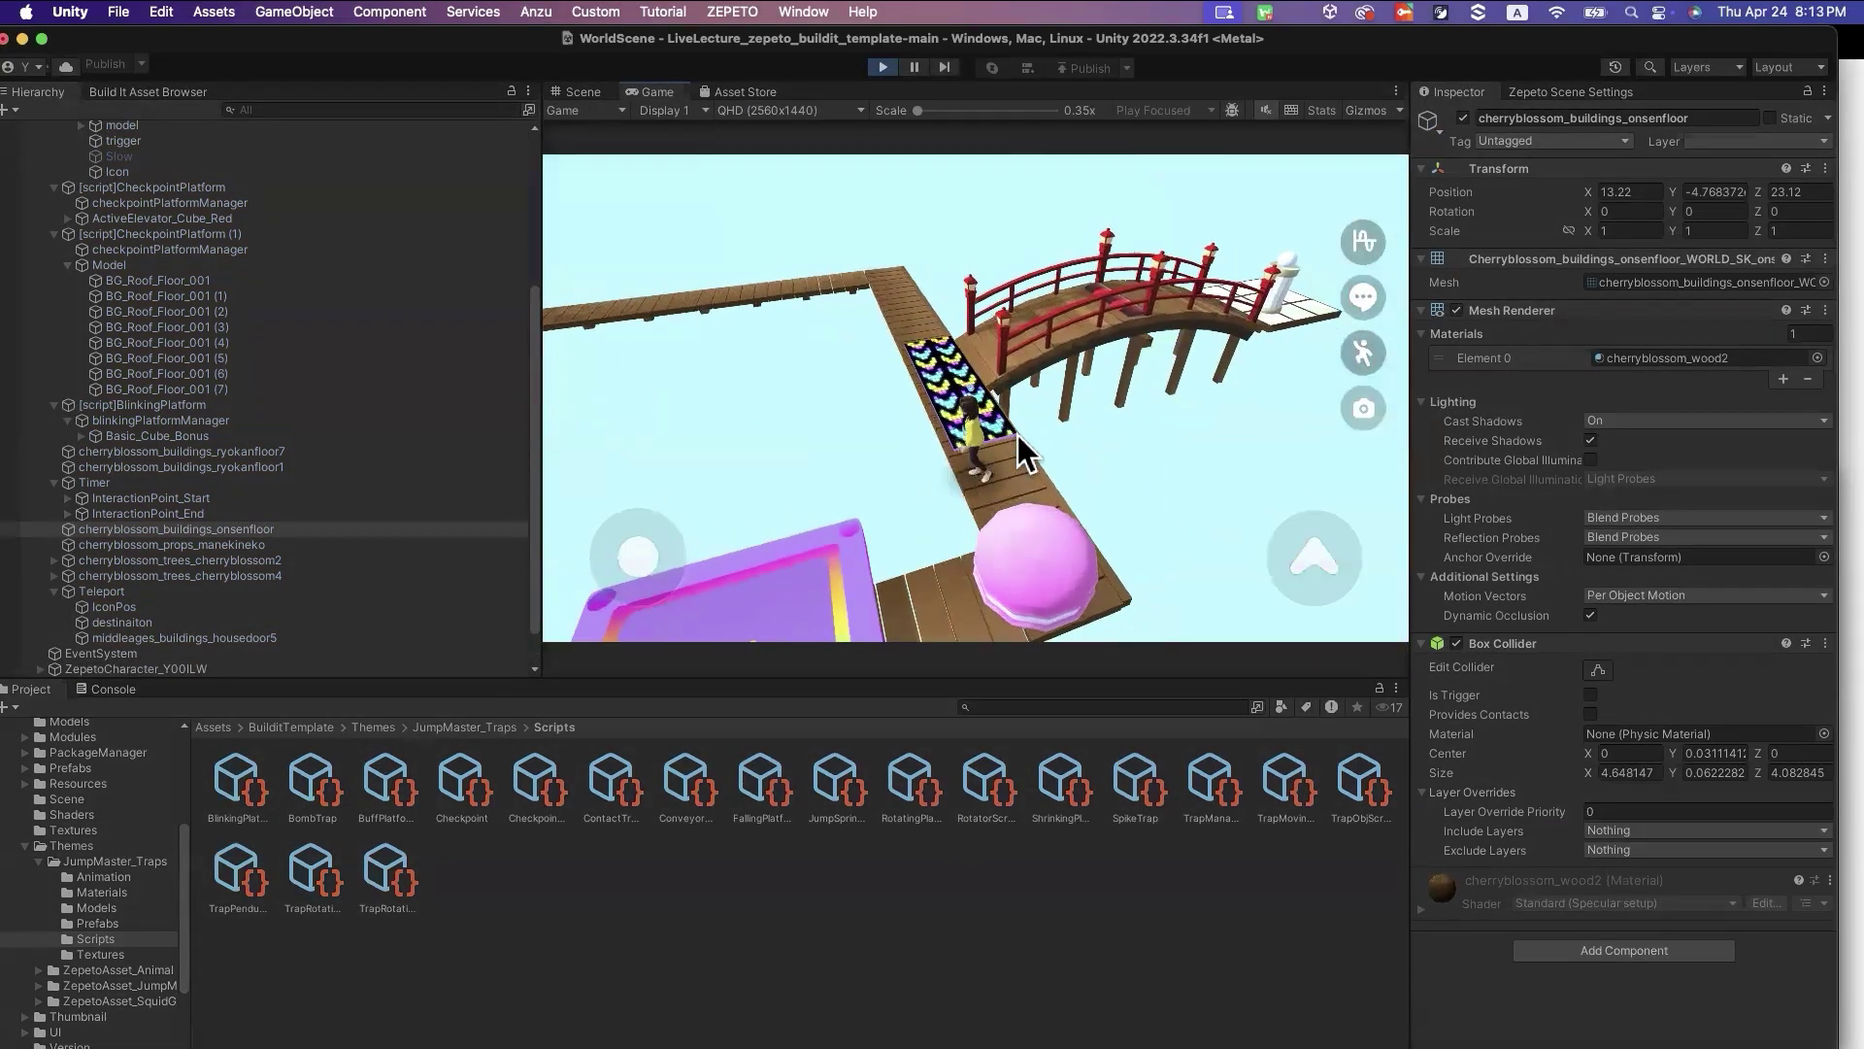
pyautogui.press('w')
pyautogui.moveTo(1025, 435); pyautogui.dragTo(1171, 431)
pyautogui.click(912, 367)
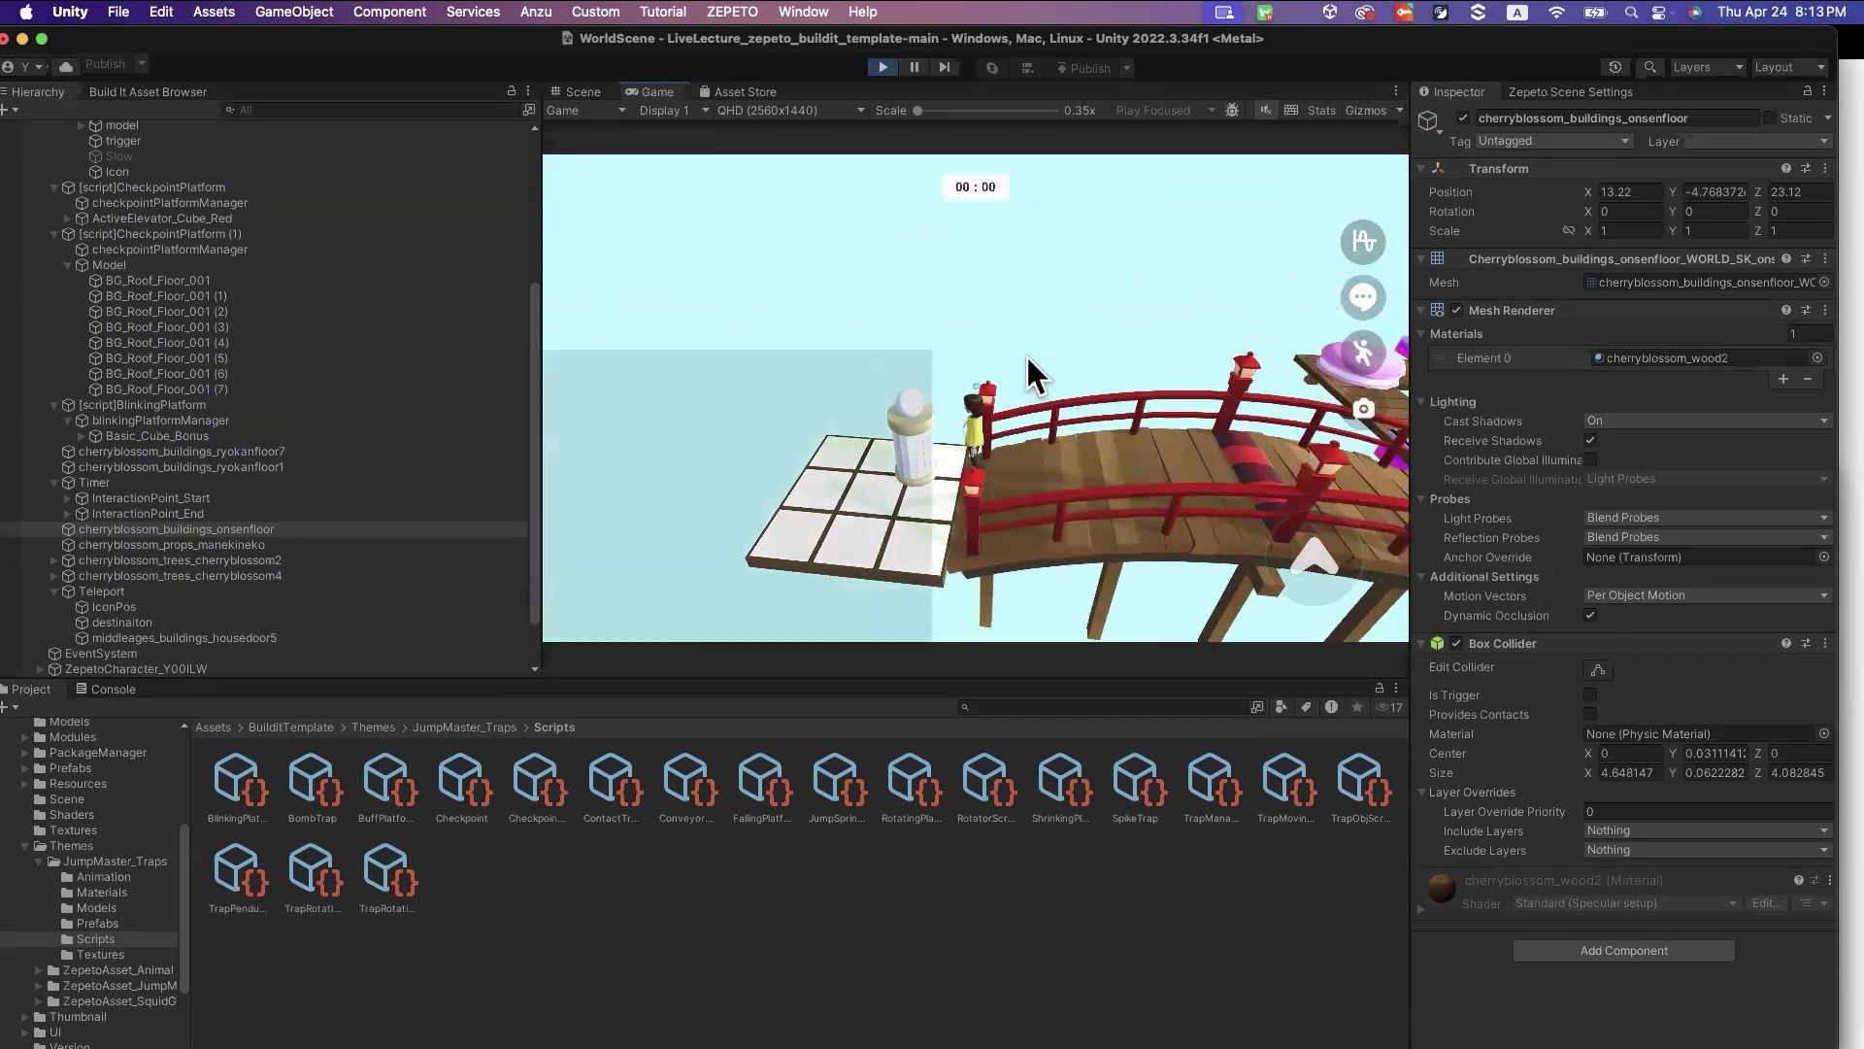
pyautogui.moveTo(1025, 354); pyautogui.dragTo(975, 224)
pyautogui.moveTo(1138, 243); pyautogui.dragTo(1103, 289)
# Run the character back over the bridge and along the wooden walkways to the end pillar to finish the timed run
pyautogui.press('w')
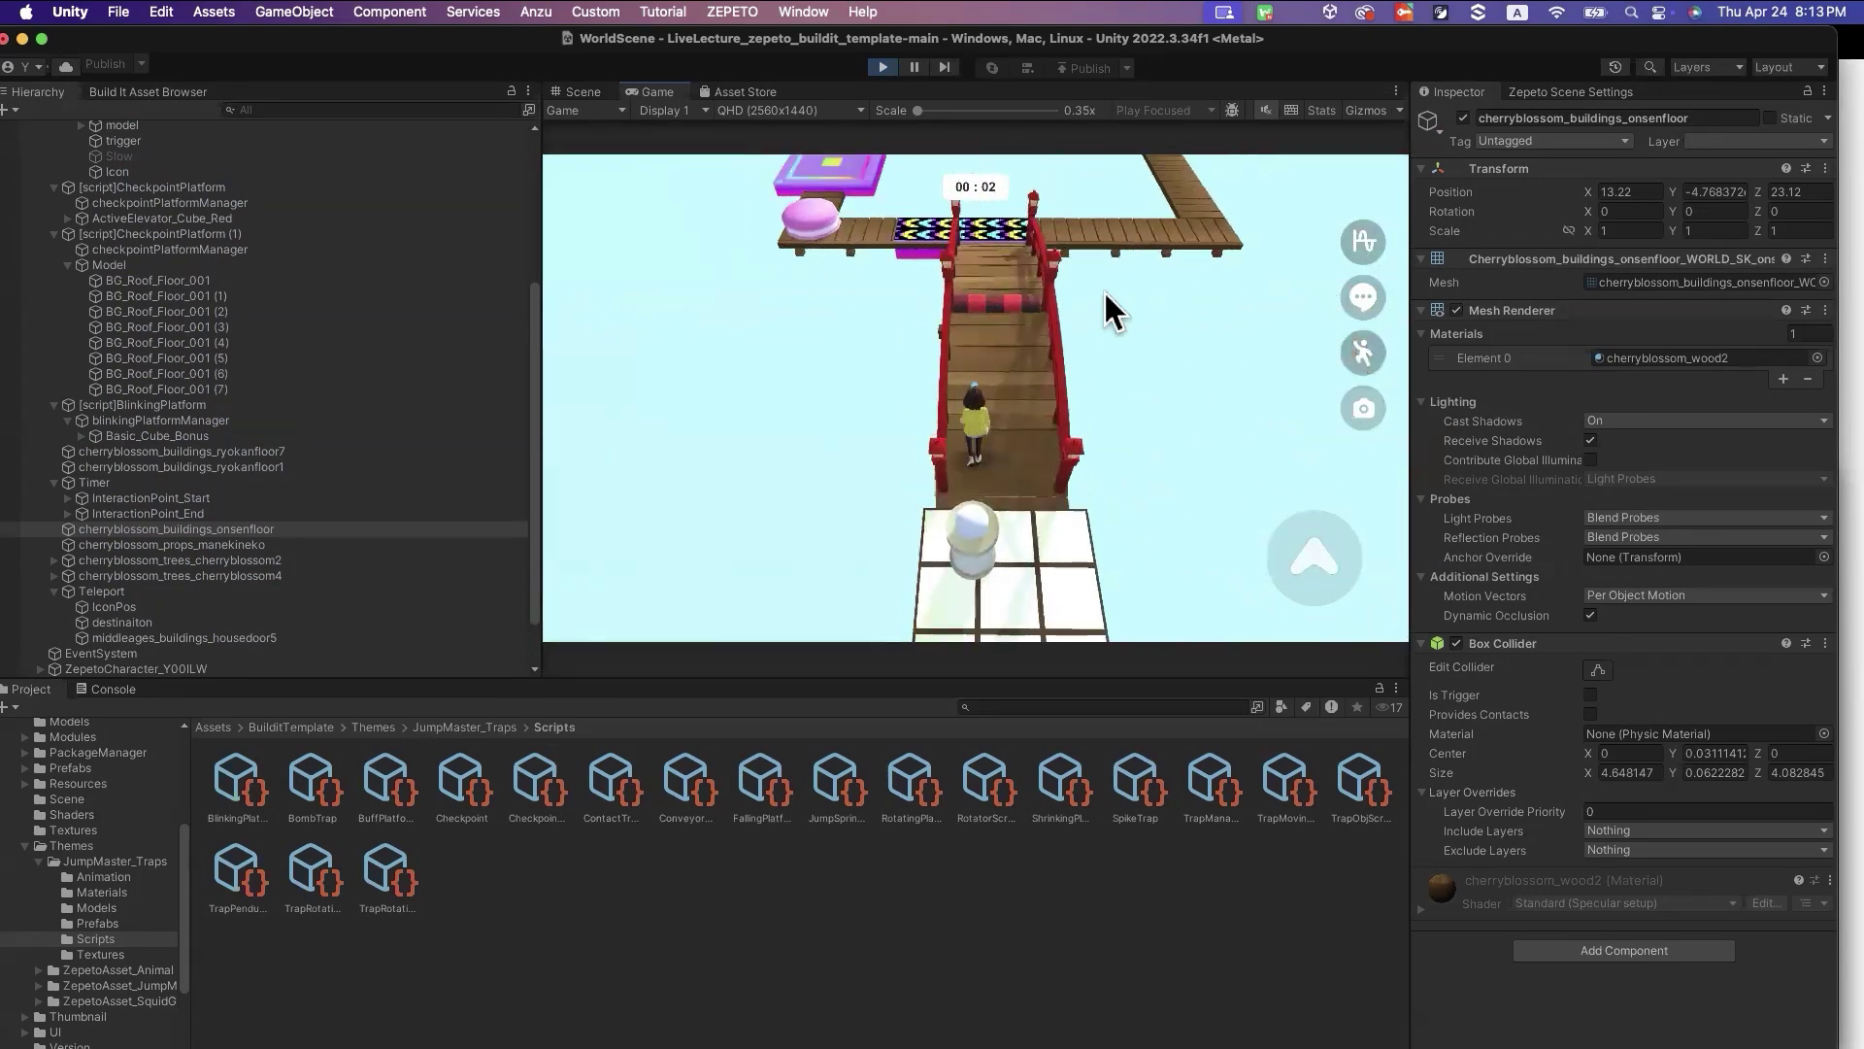
pyautogui.press('w')
pyautogui.press('space')
pyautogui.press('d')
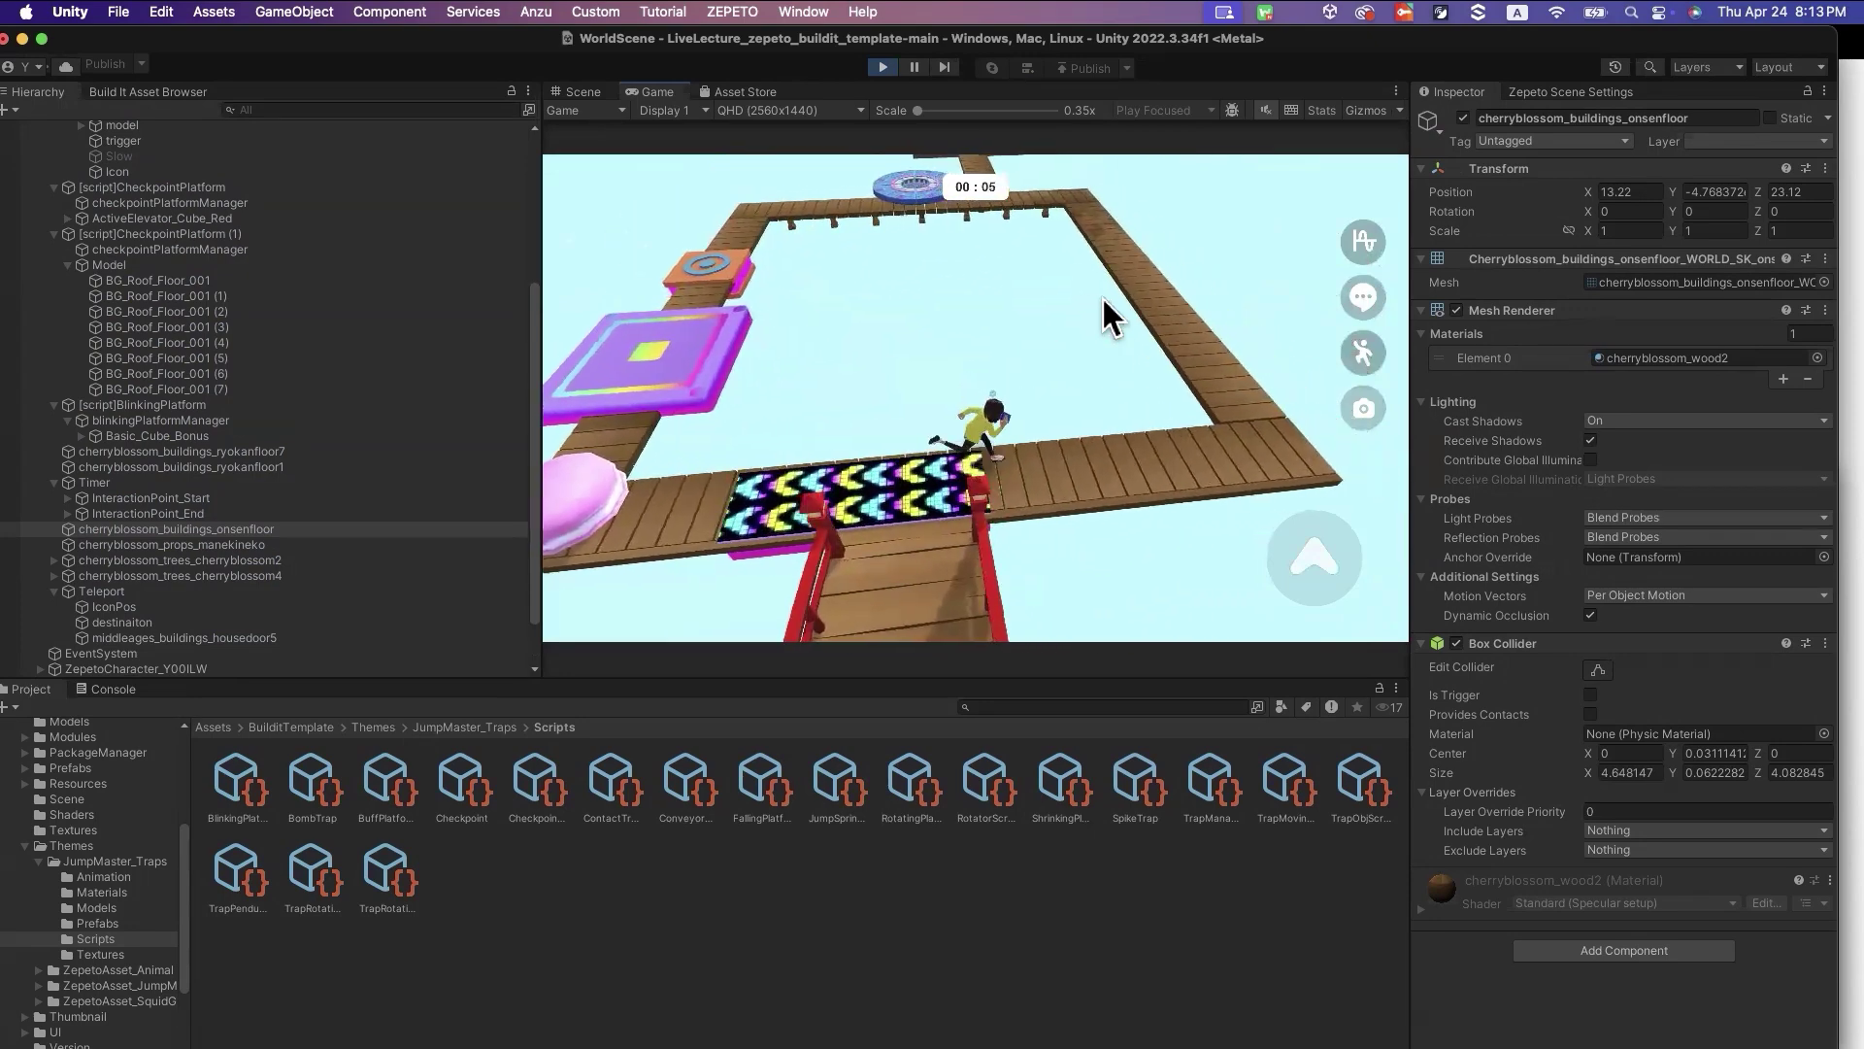
pyautogui.press('w')
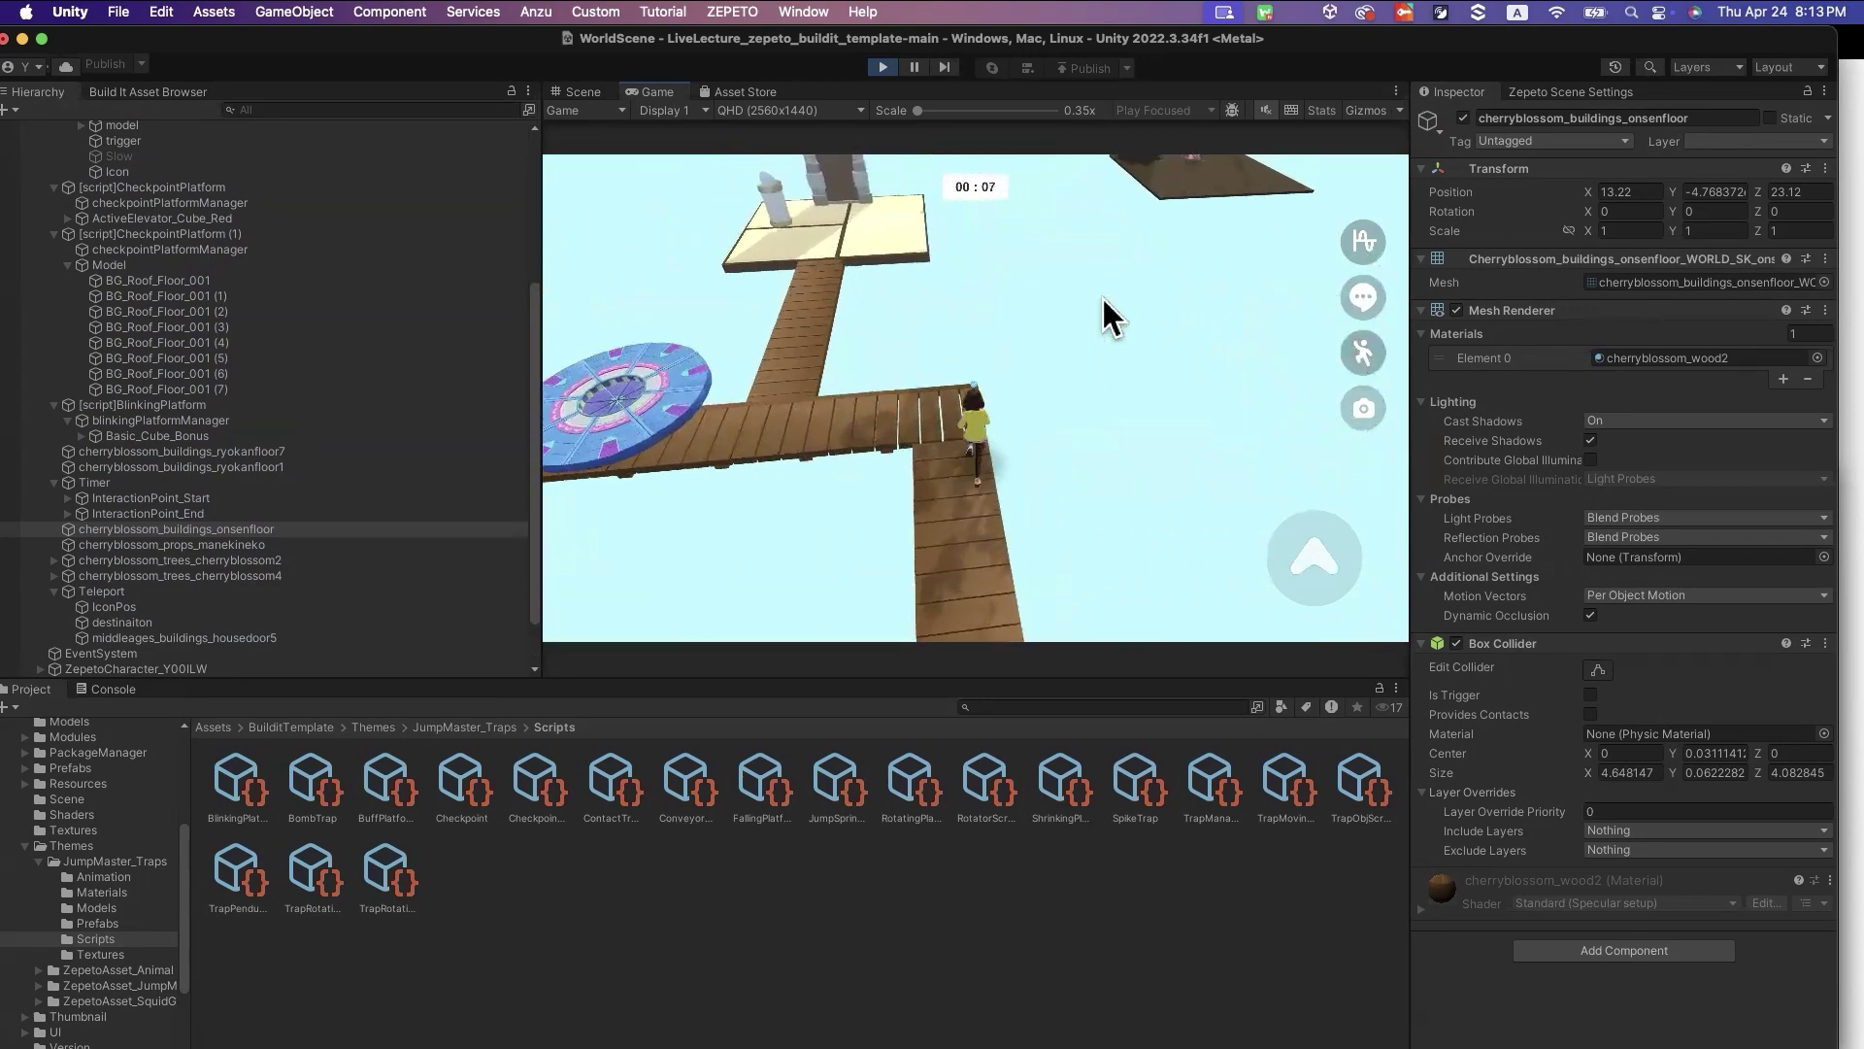
pyautogui.press('w')
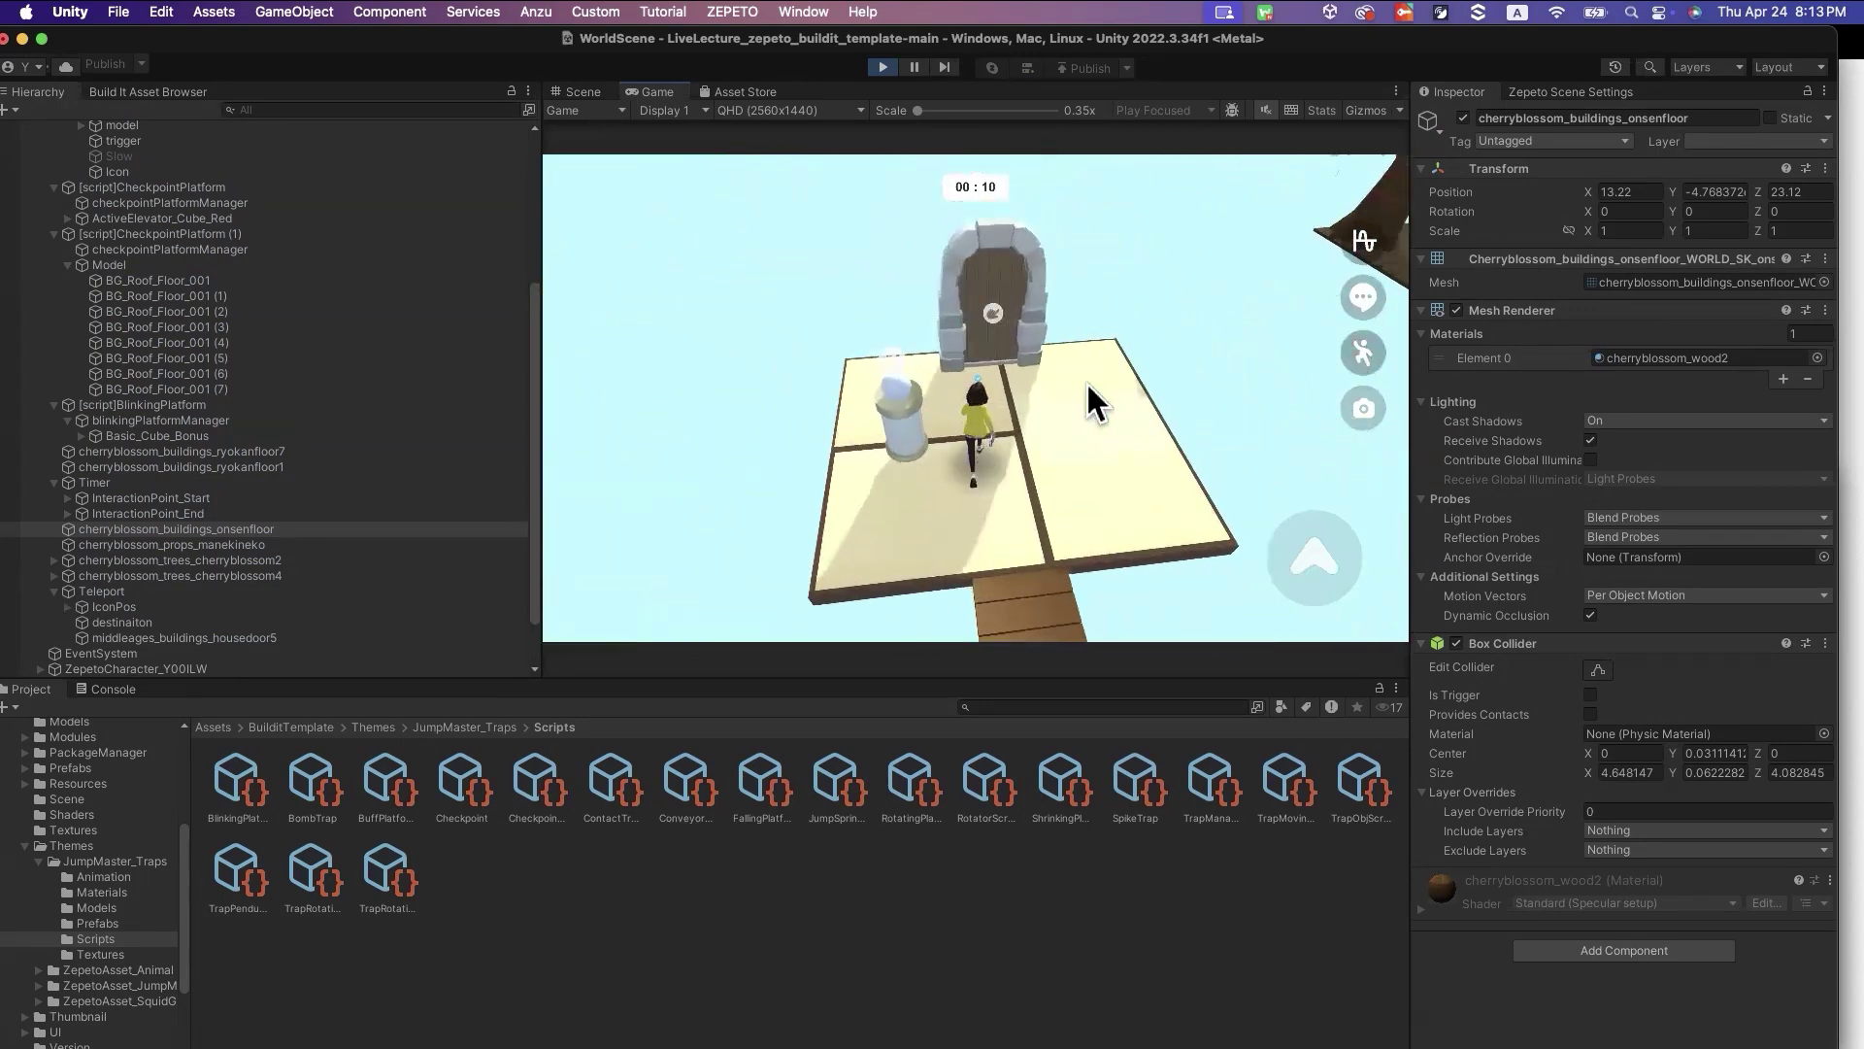
pyautogui.press('w')
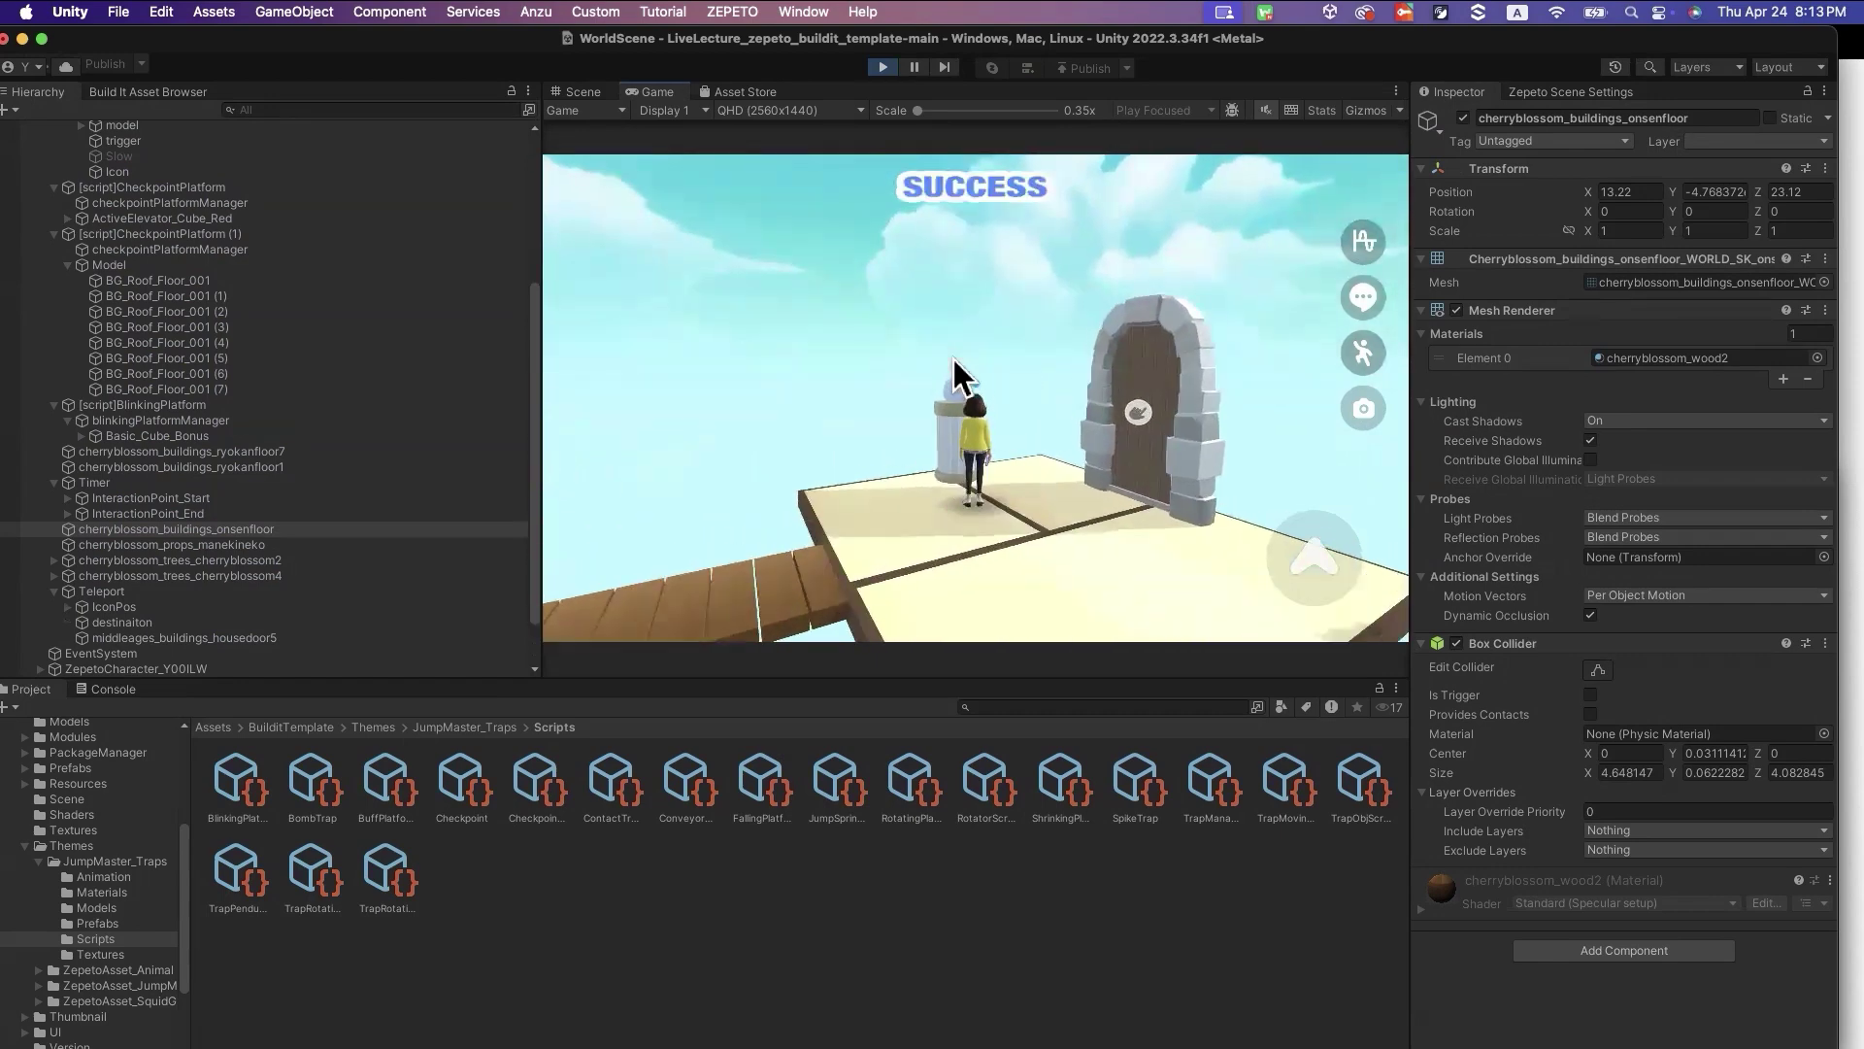
# Walk the character through the Teleport gate on the finish platform to test the teleport
pyautogui.moveTo(950, 176); pyautogui.dragTo(1099, 338)
pyautogui.press('w')
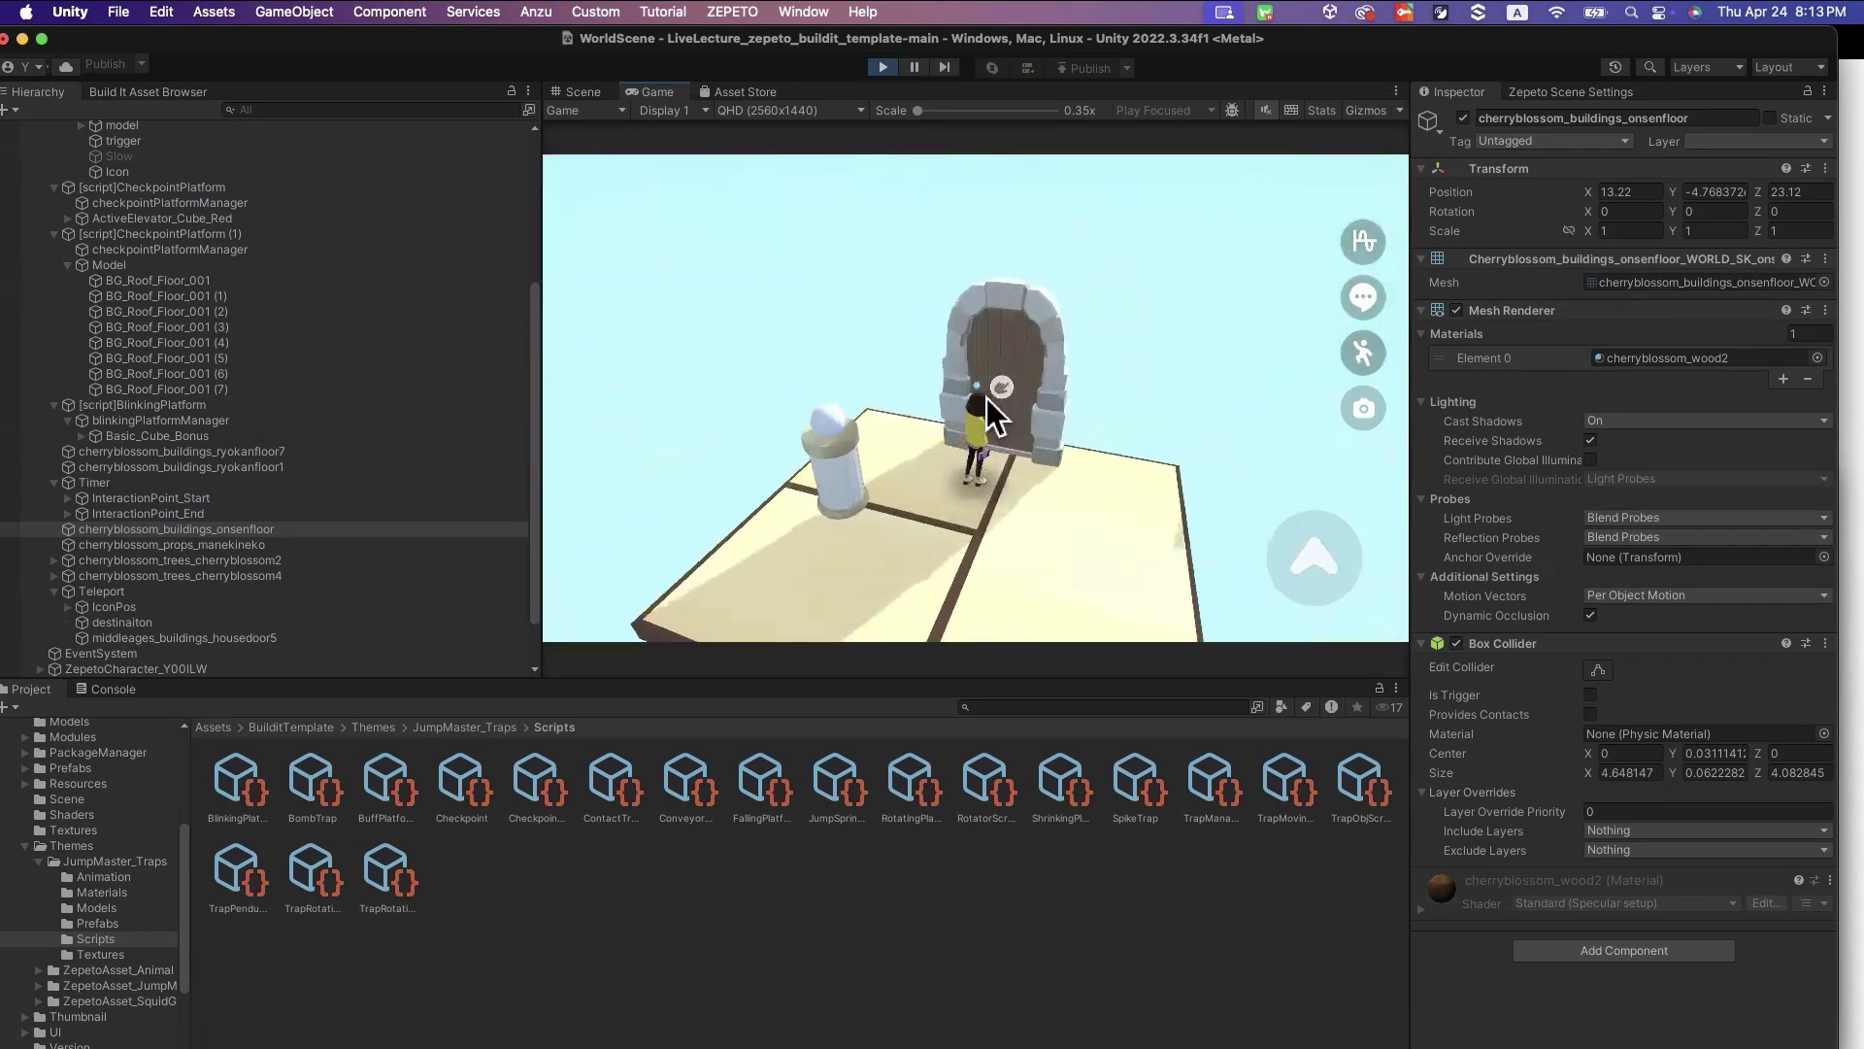
pyautogui.press('w')
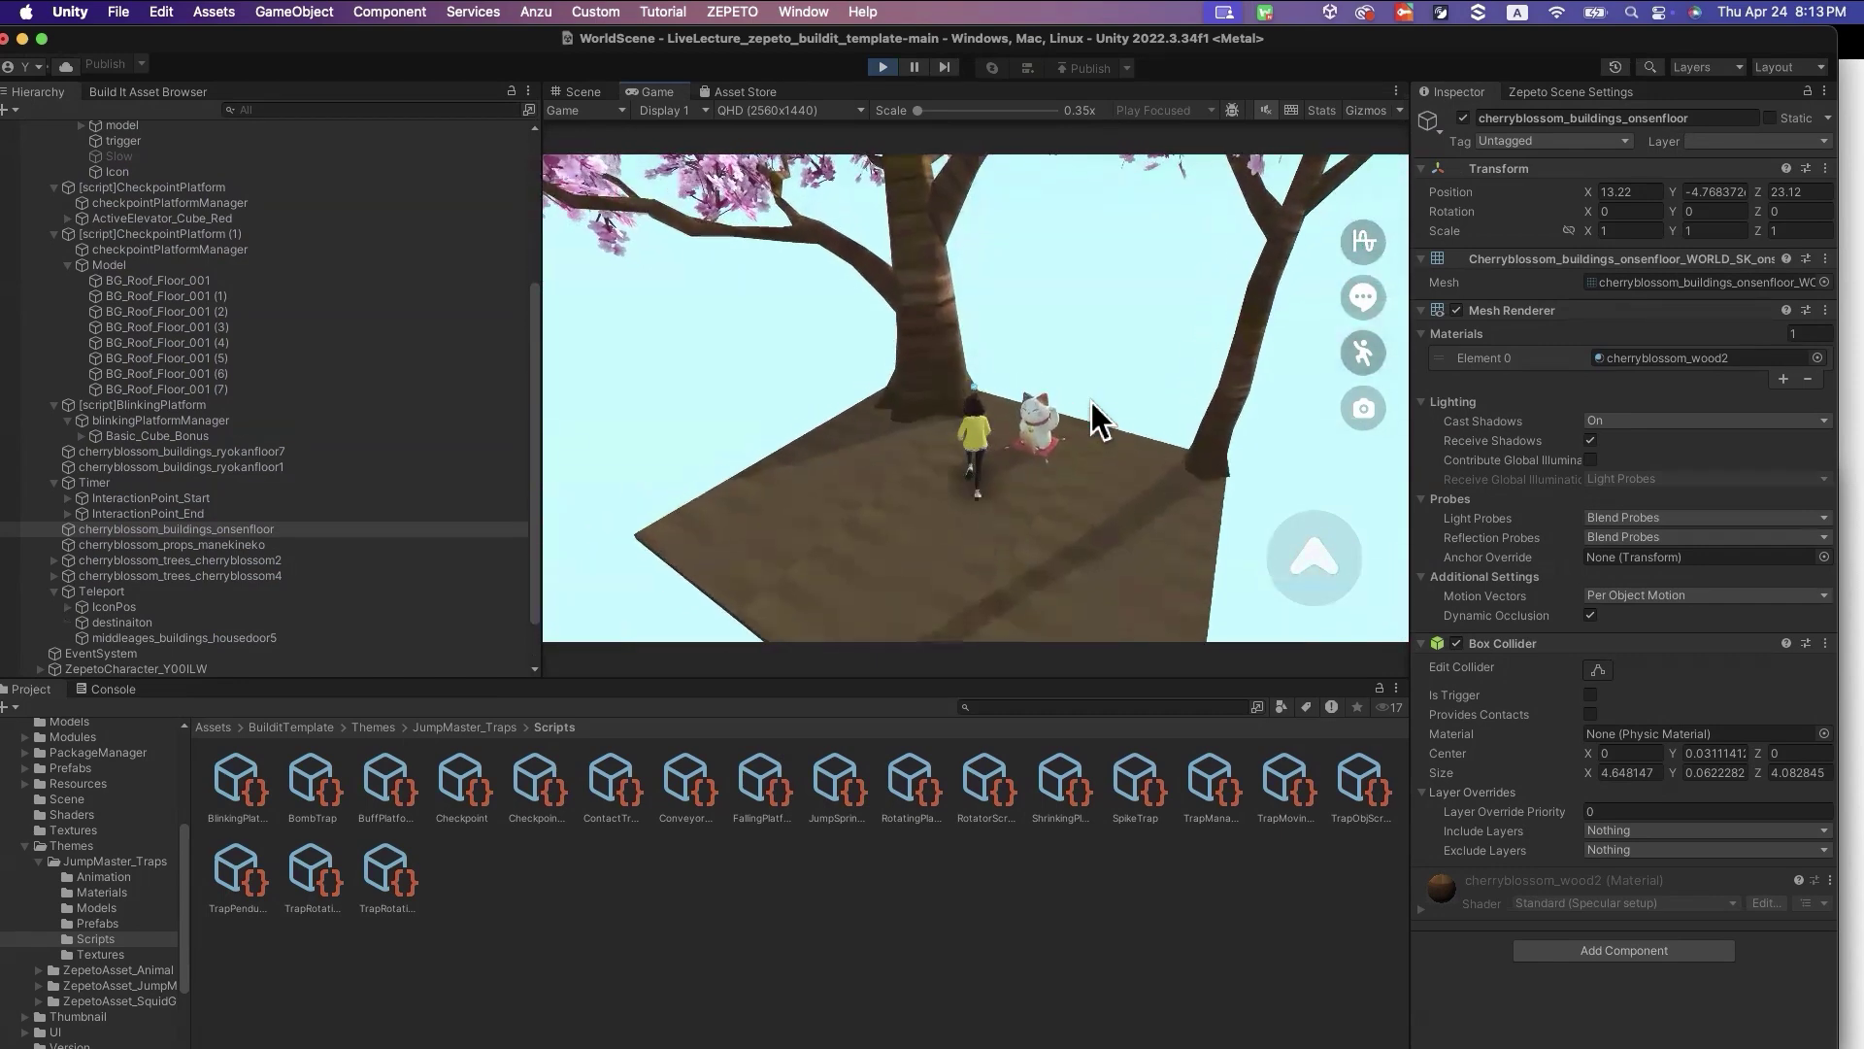
# Walk the character around the cherry blossom floor and examine the arrival area near the lucky cat and trees
pyautogui.moveTo(1091, 402); pyautogui.dragTo(1105, 477)
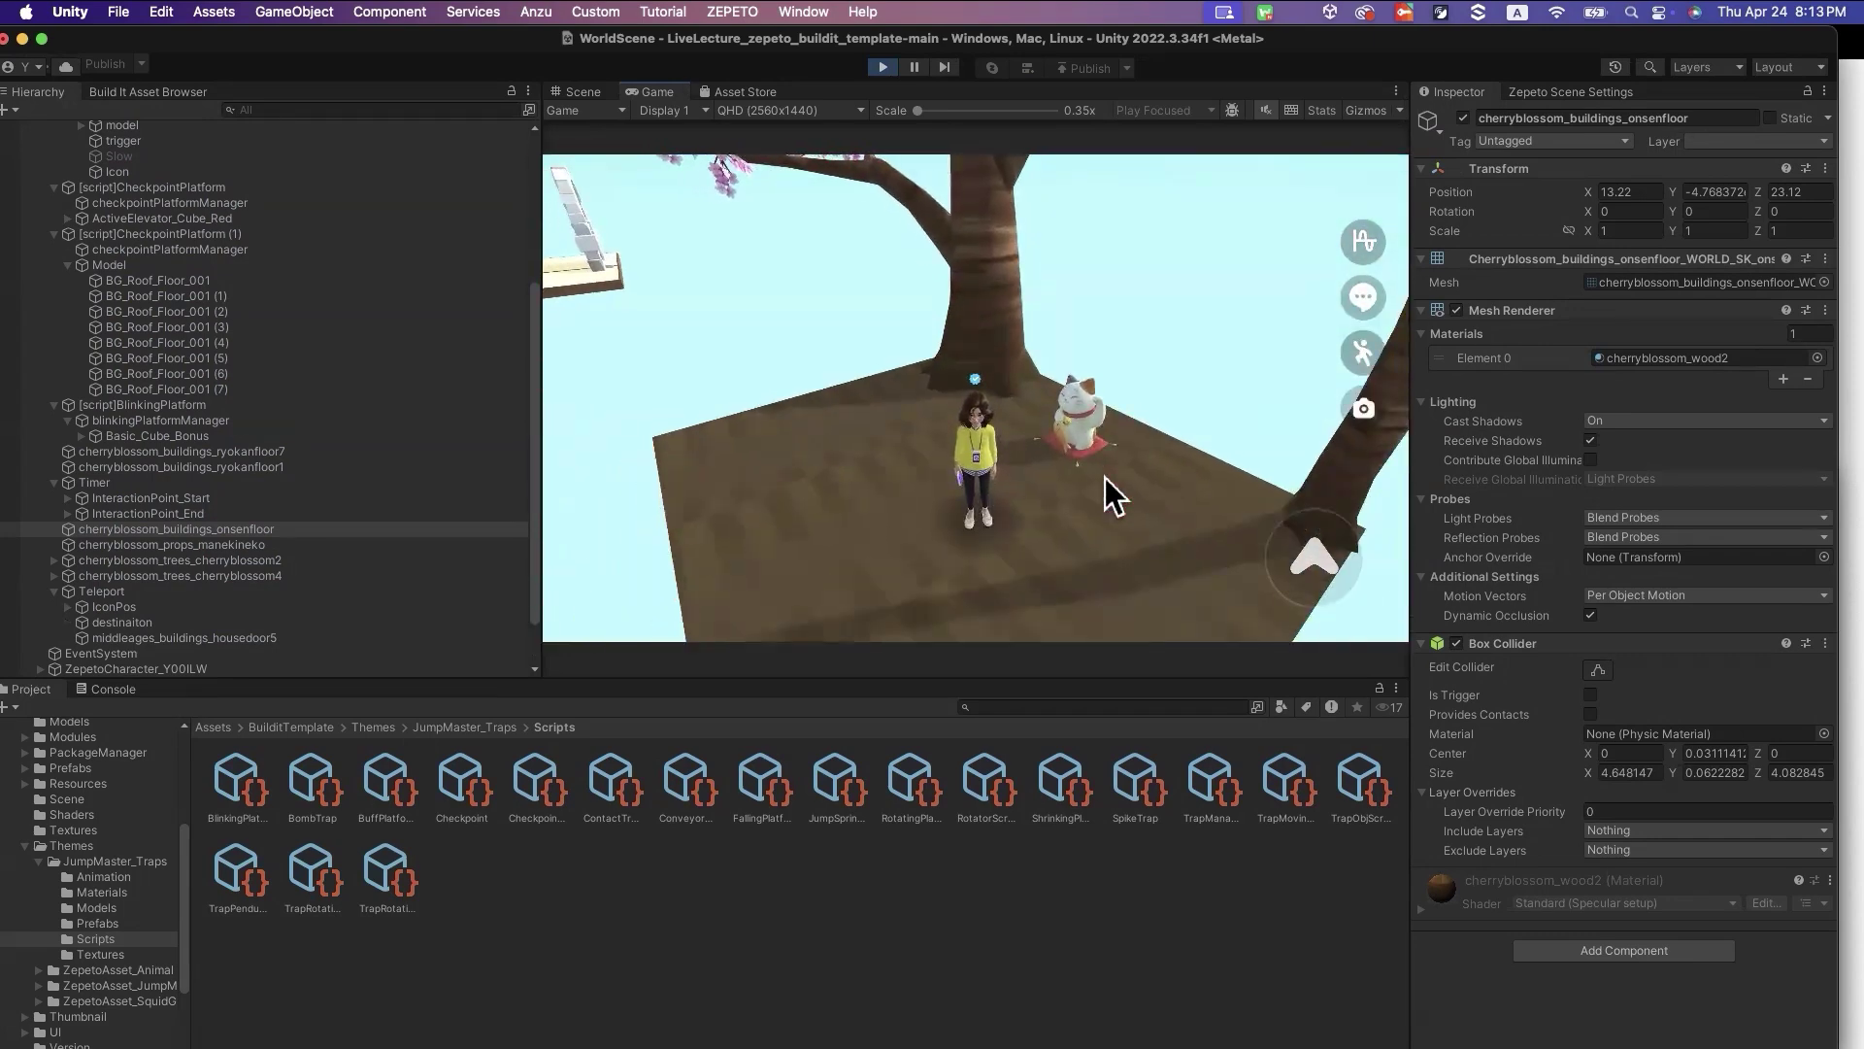
pyautogui.press('a')
pyautogui.press('s')
pyautogui.scroll(5, 1101, 480)
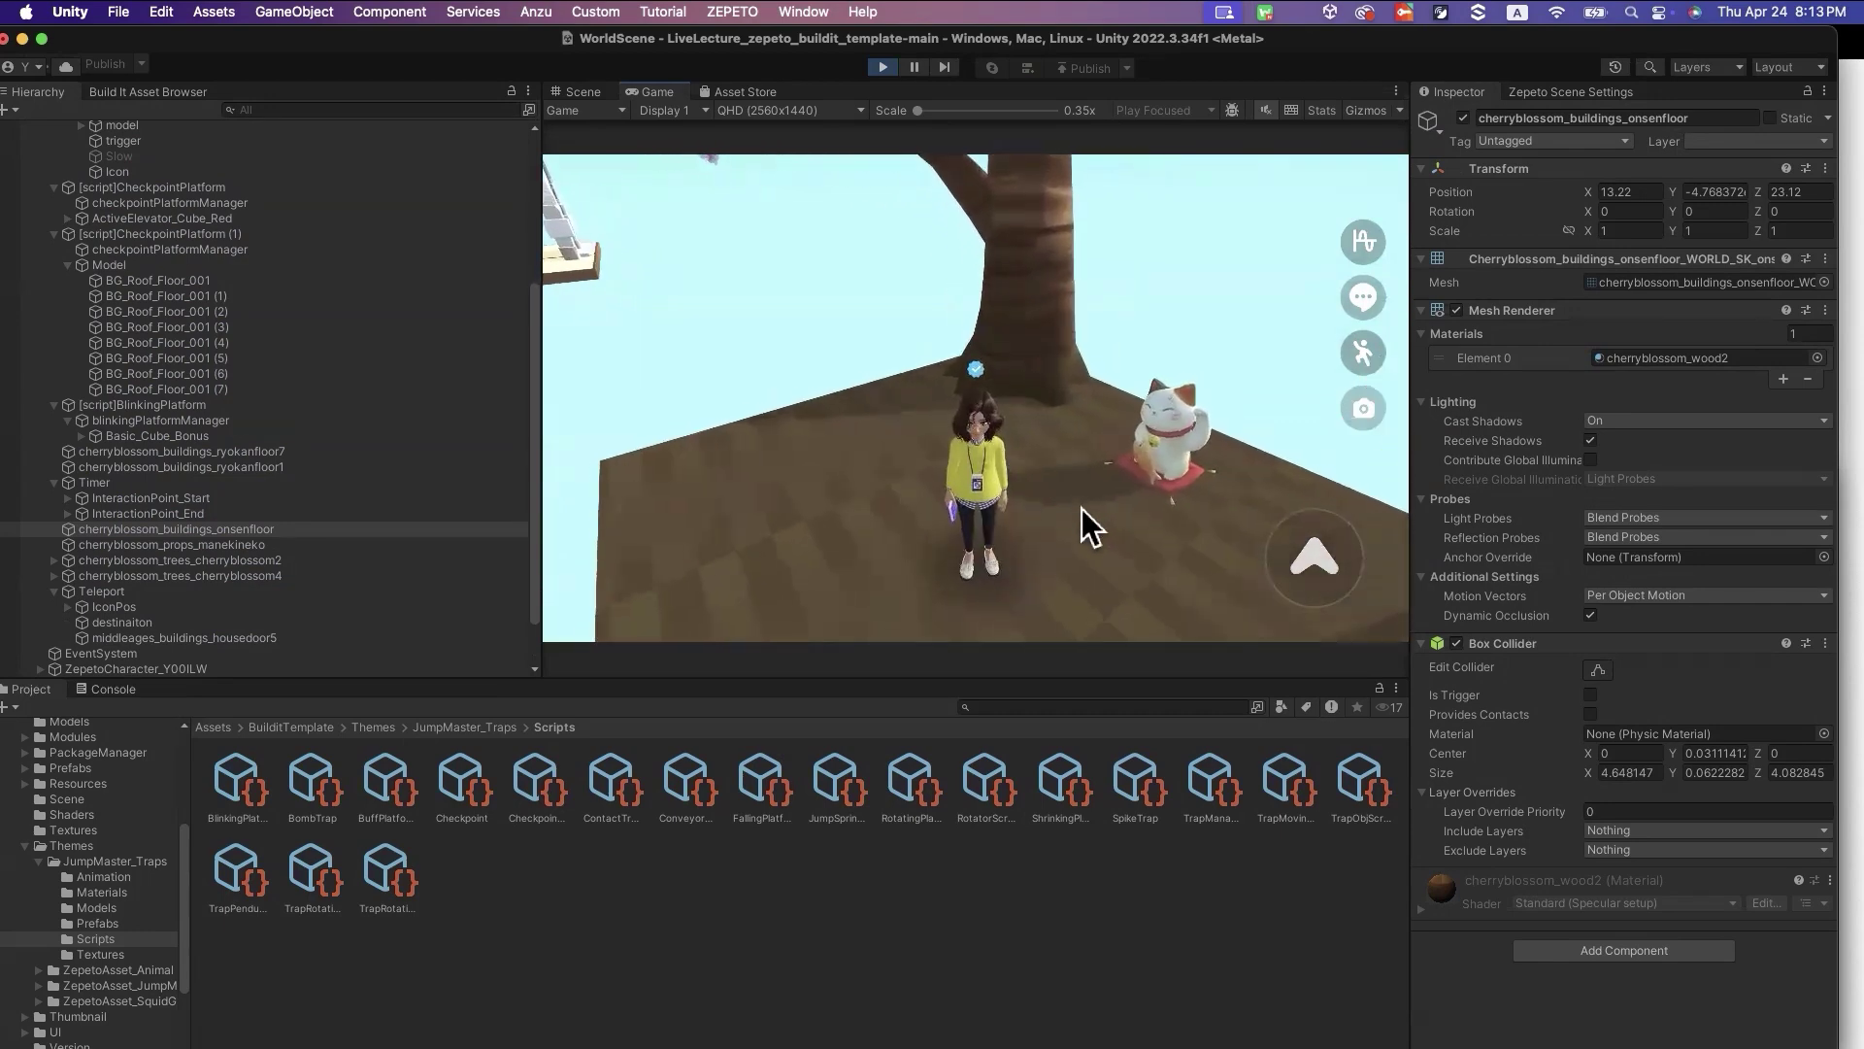
pyautogui.scroll(-8, 1082, 509)
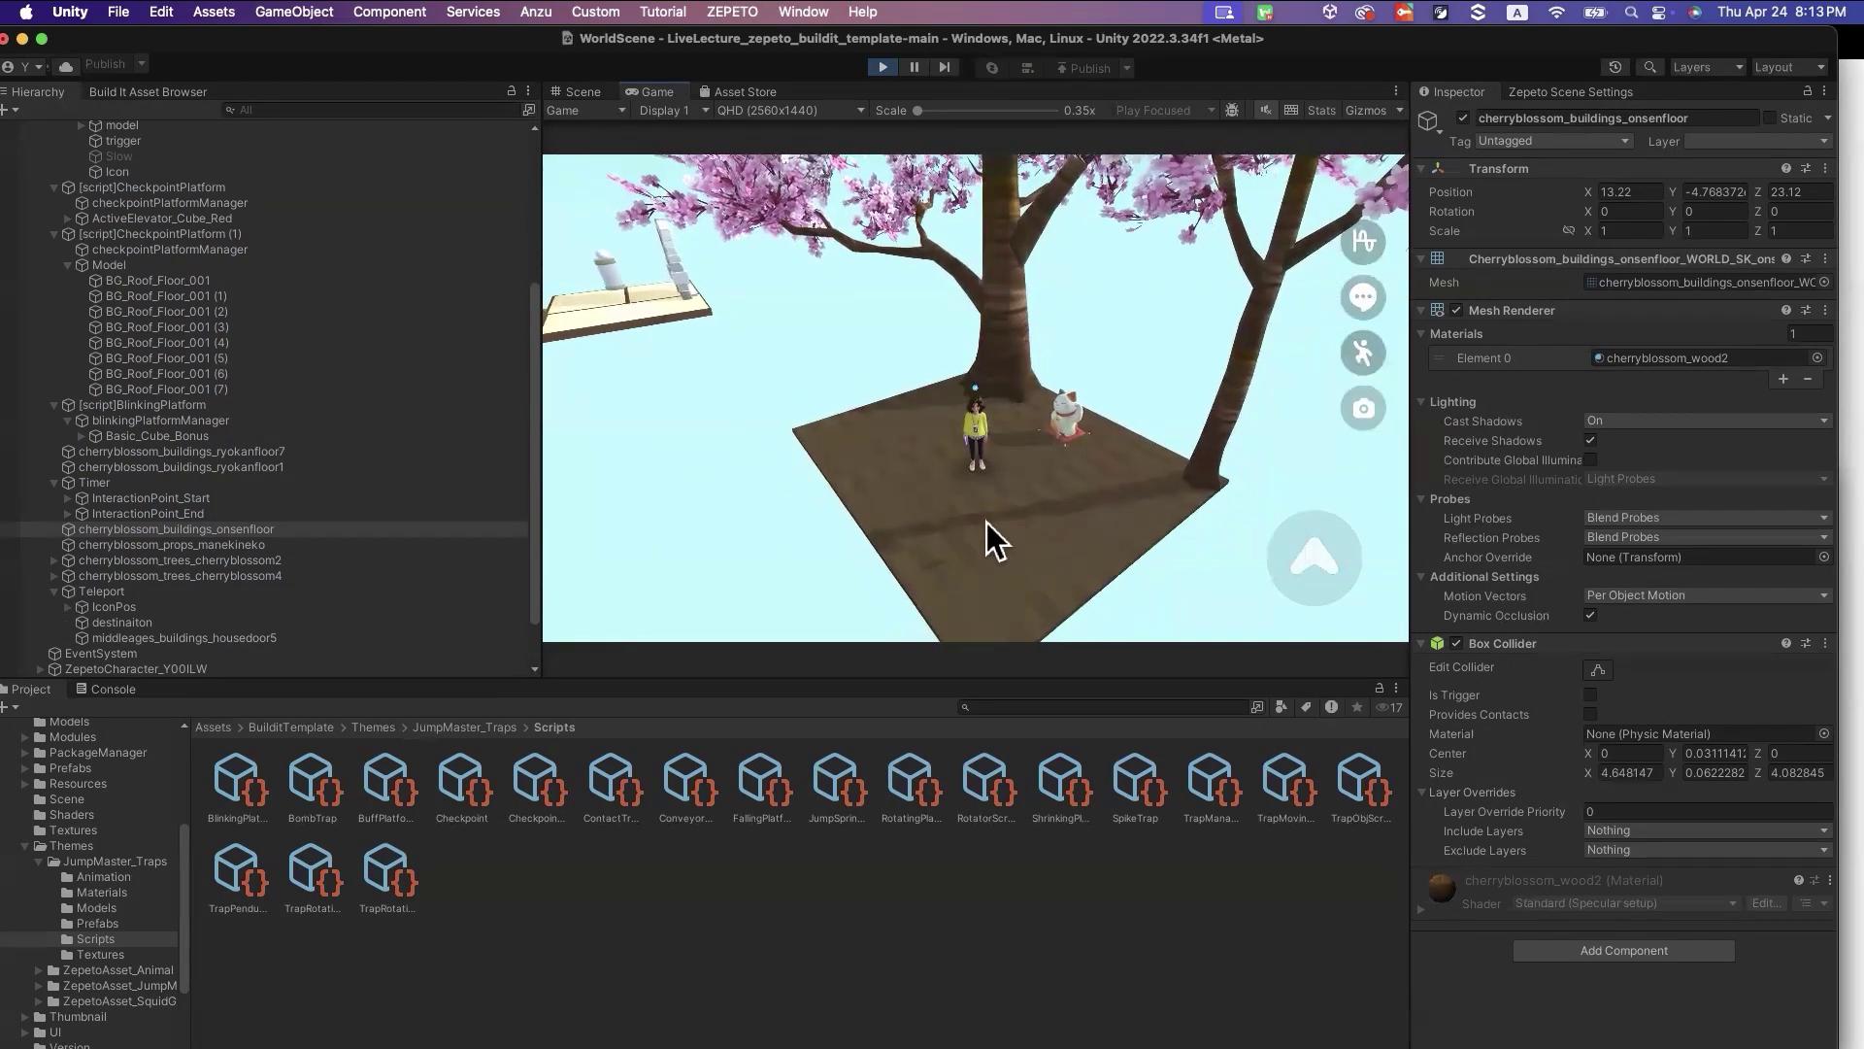
pyautogui.press('d')
pyautogui.press('a')
pyautogui.press('d')
pyautogui.press('w')
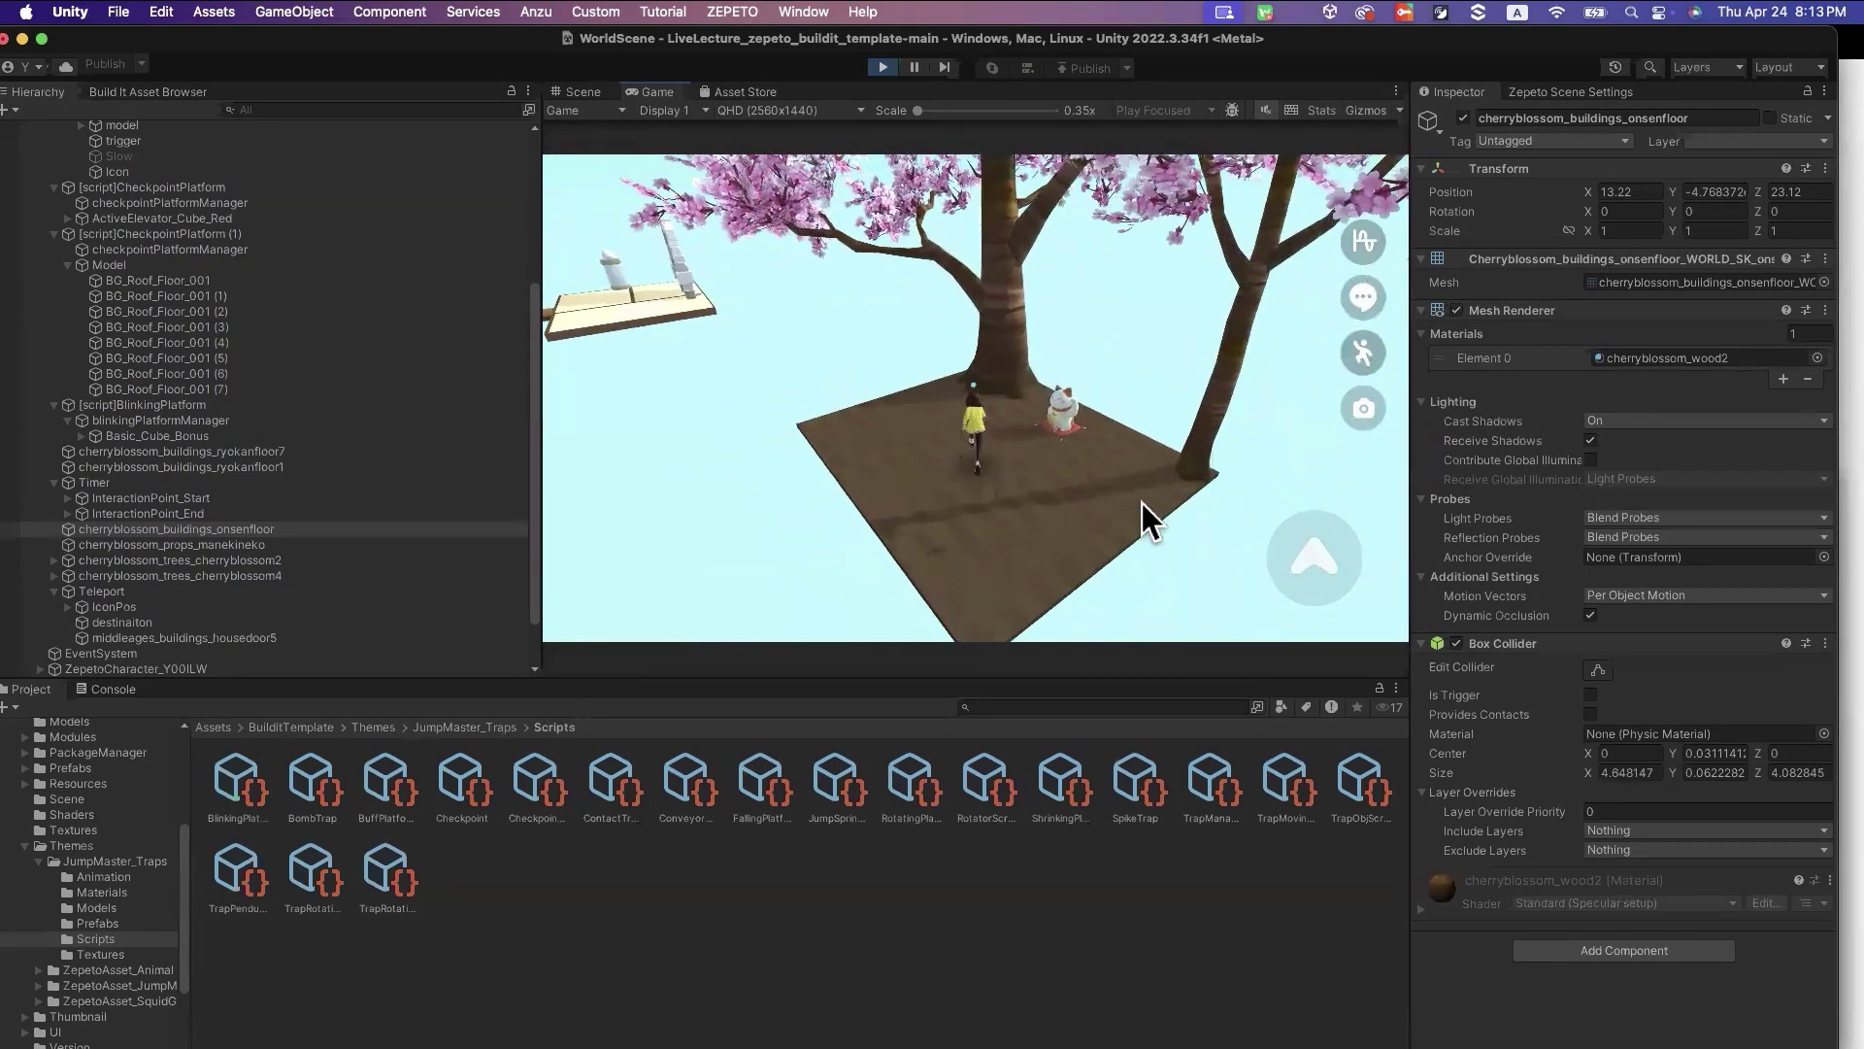
pyautogui.press('s')
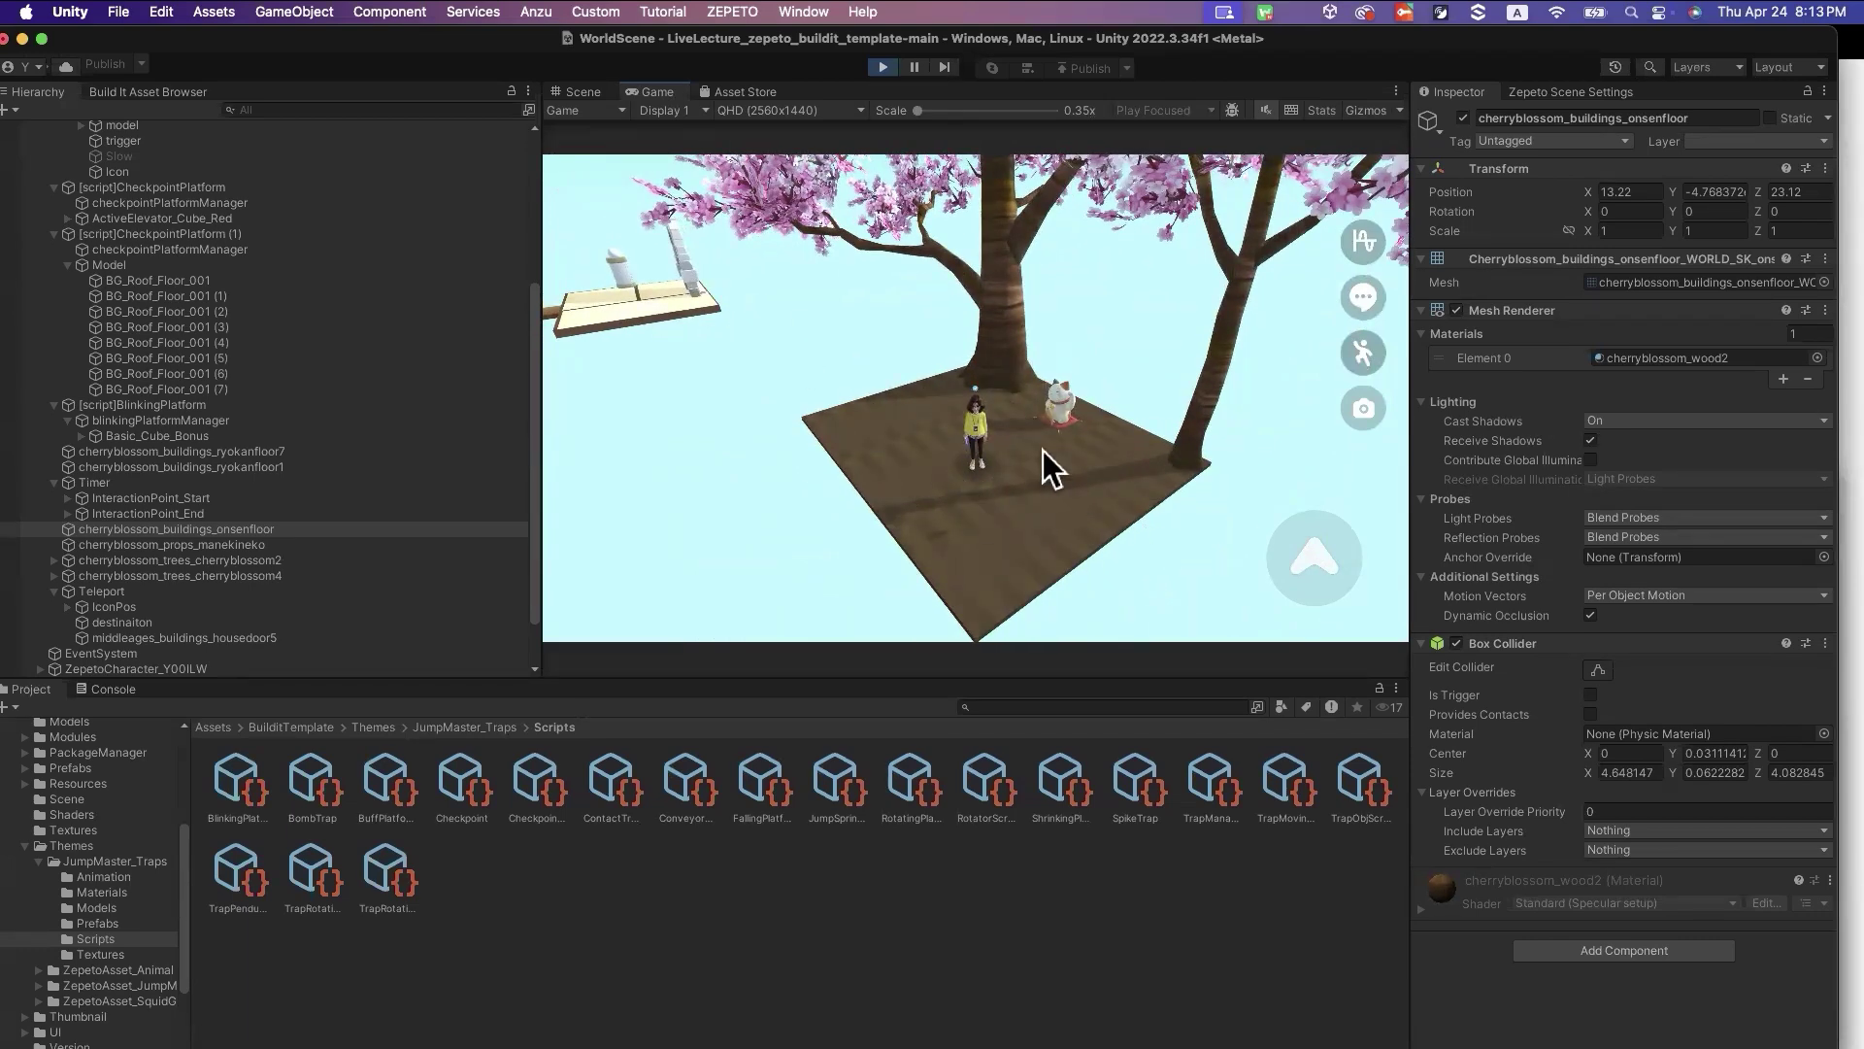
pyautogui.press('d')
pyautogui.press('w')
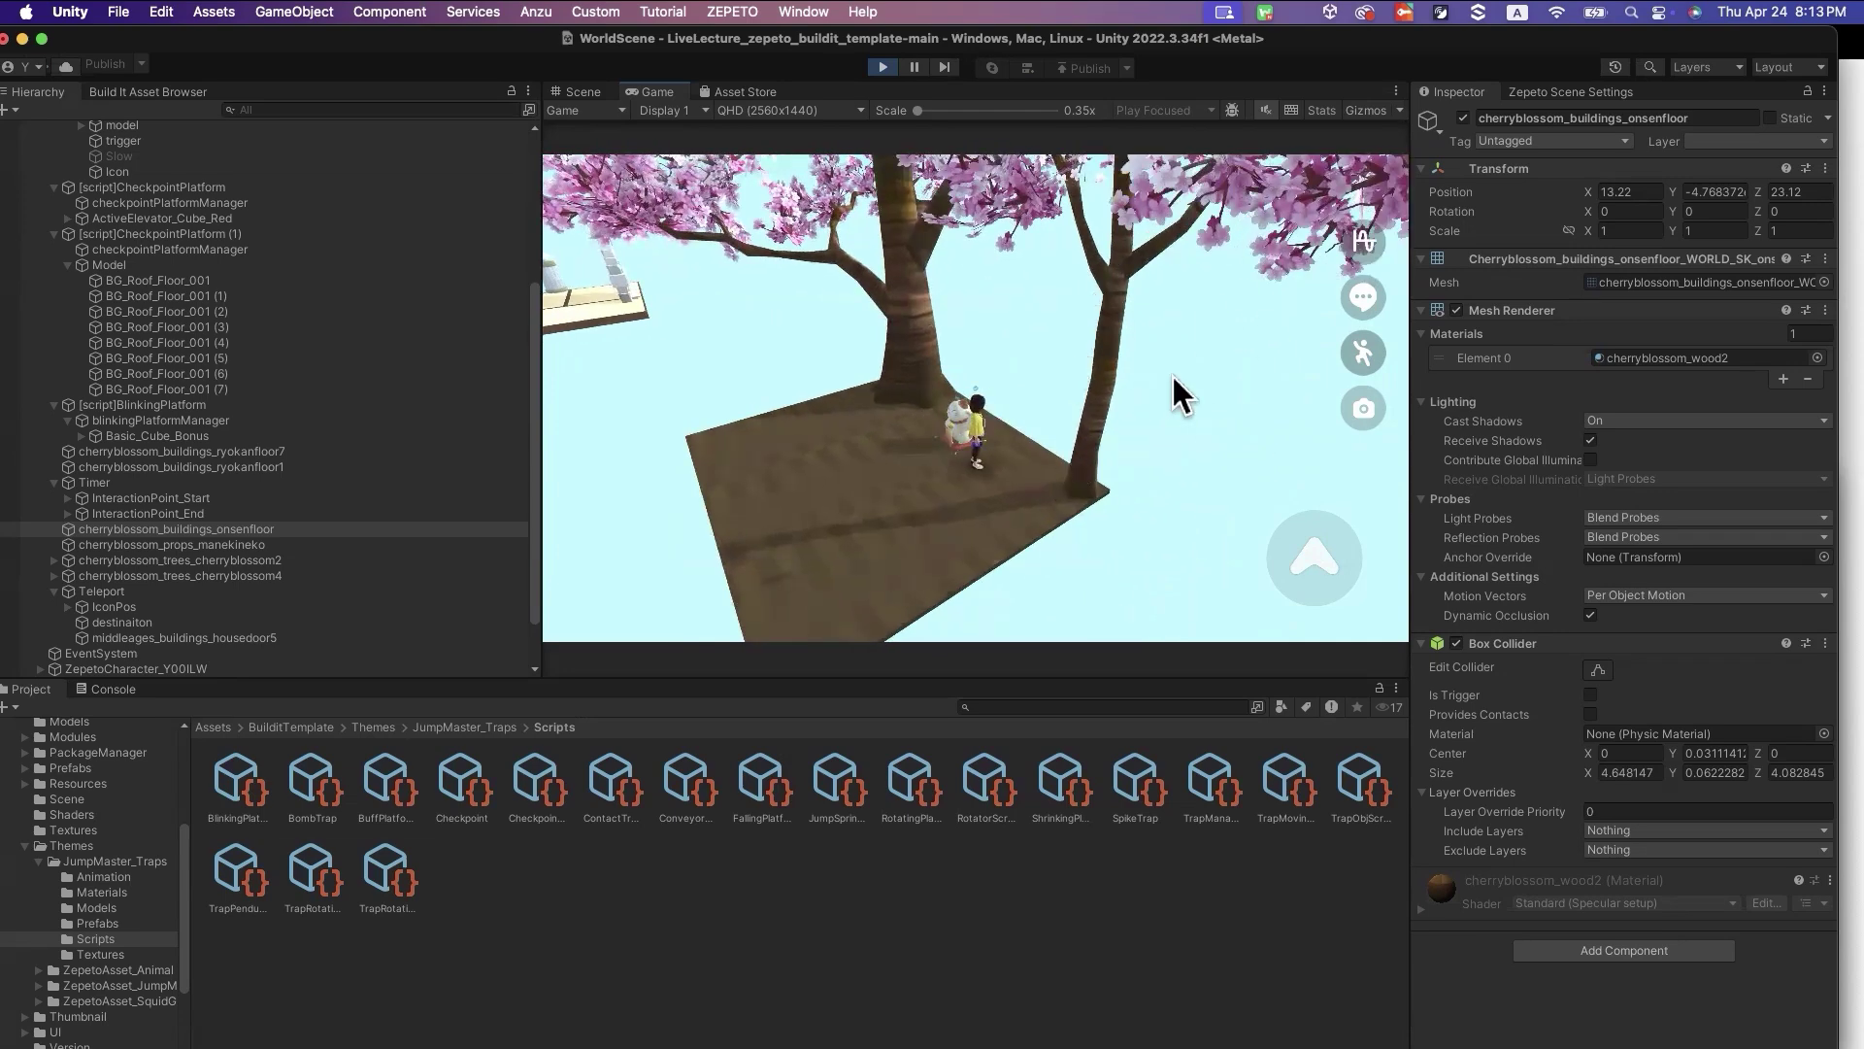
pyautogui.press('s')
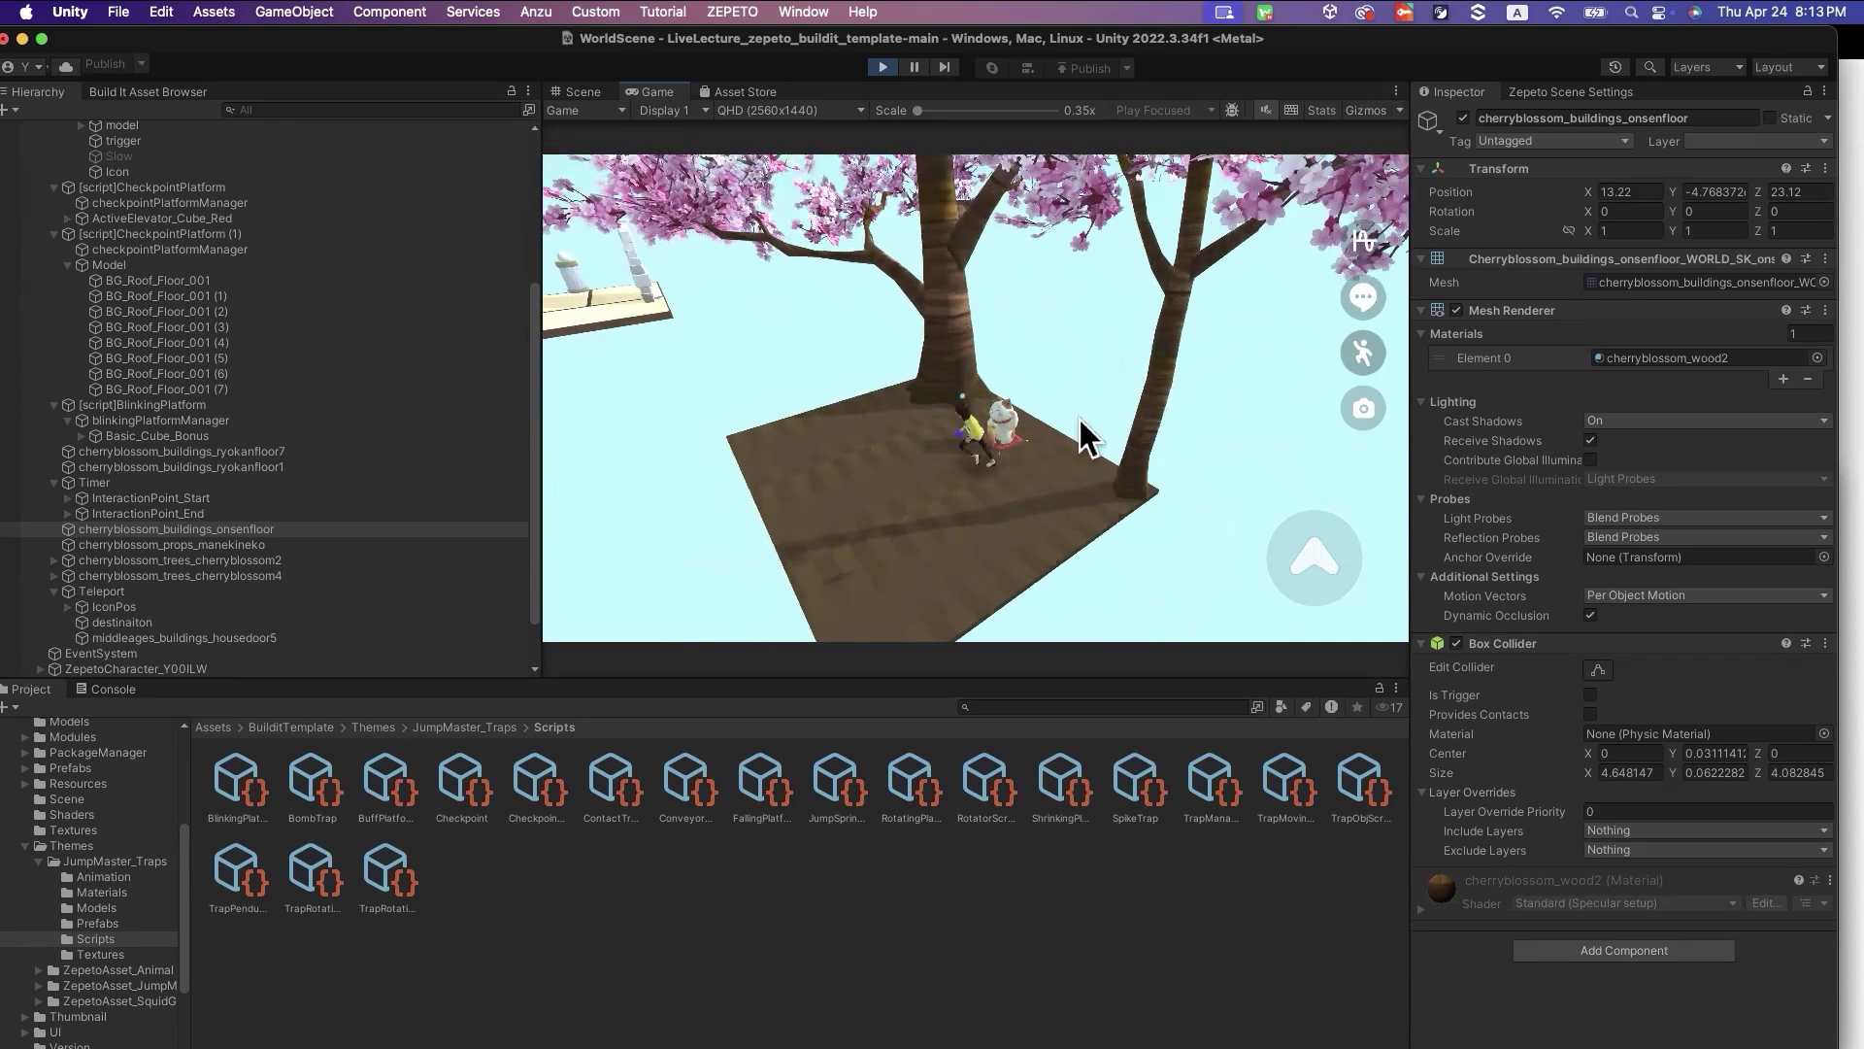
# End the playtest and place a RewardChest on the brown wooden floor near the large tree, at X 11.753, Z 22.808
pyautogui.click(105, 93)
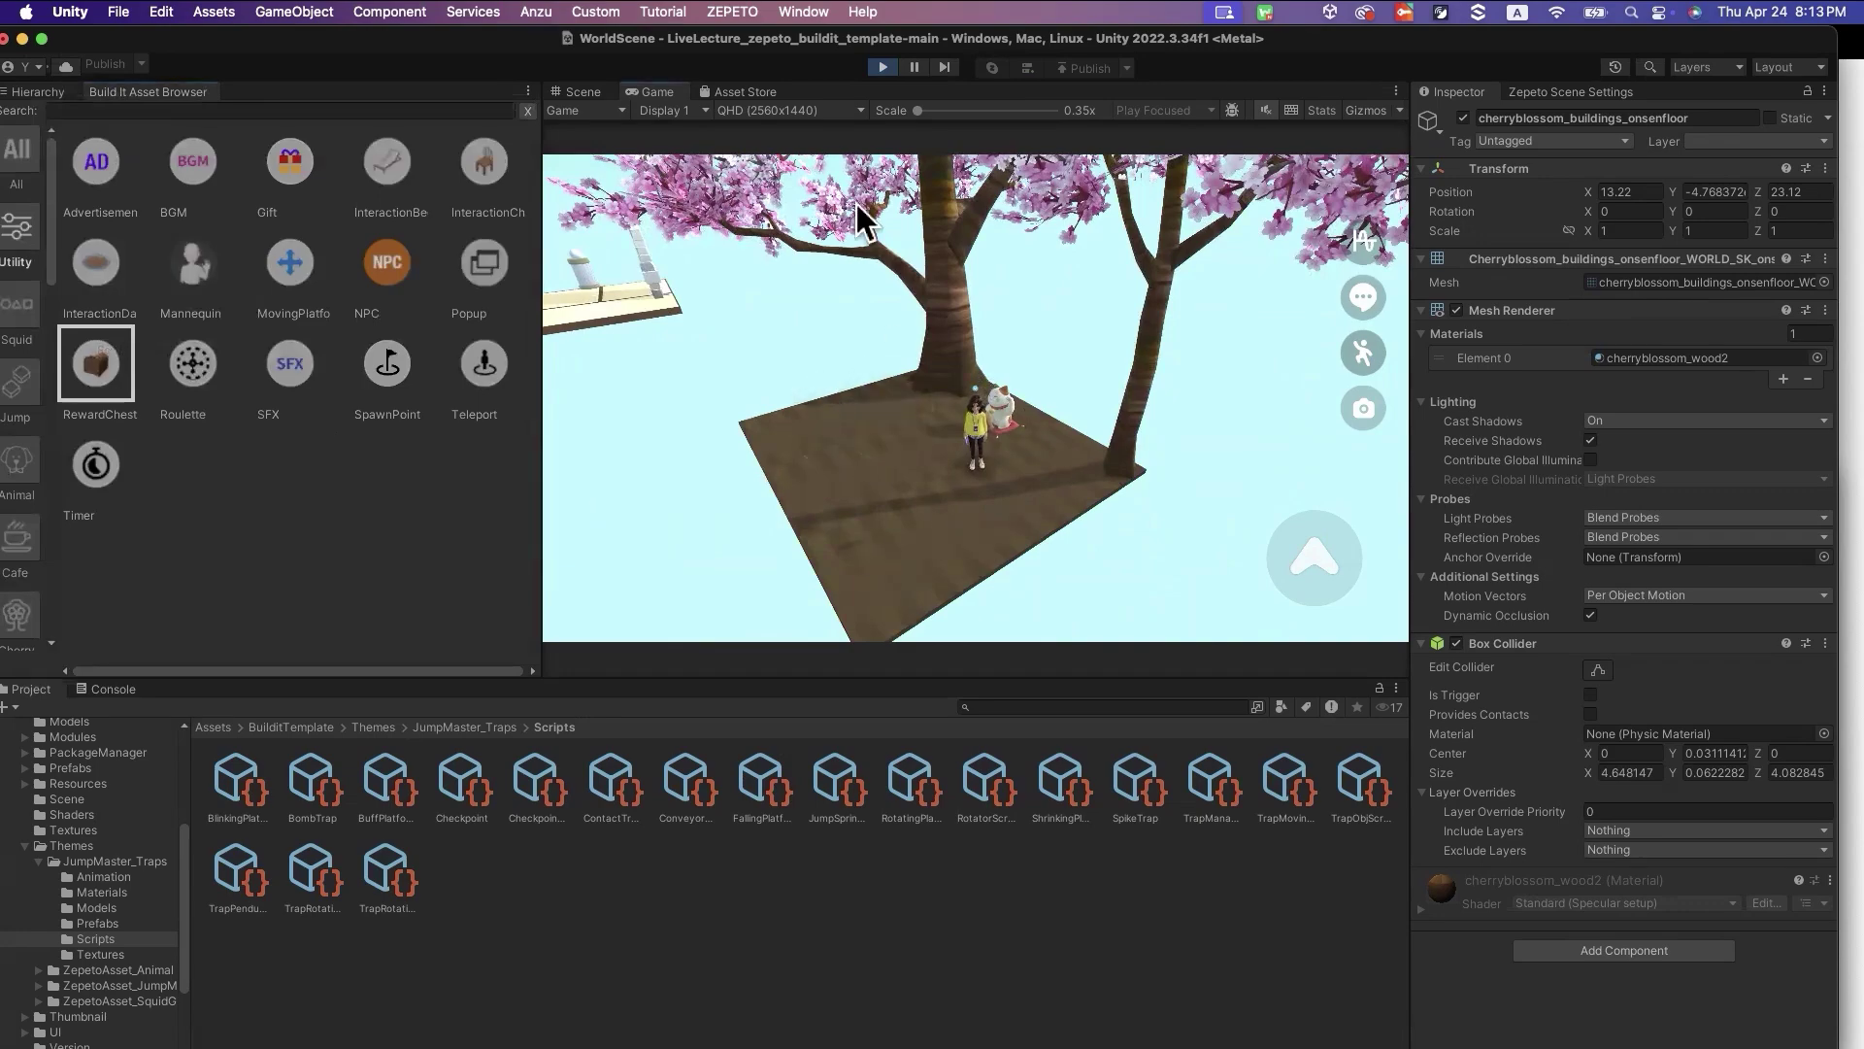
pyautogui.click(883, 67)
pyautogui.moveTo(1233, 565); pyautogui.dragTo(1233, 604, button='right')
pyautogui.click(98, 371)
pyautogui.click(897, 514)
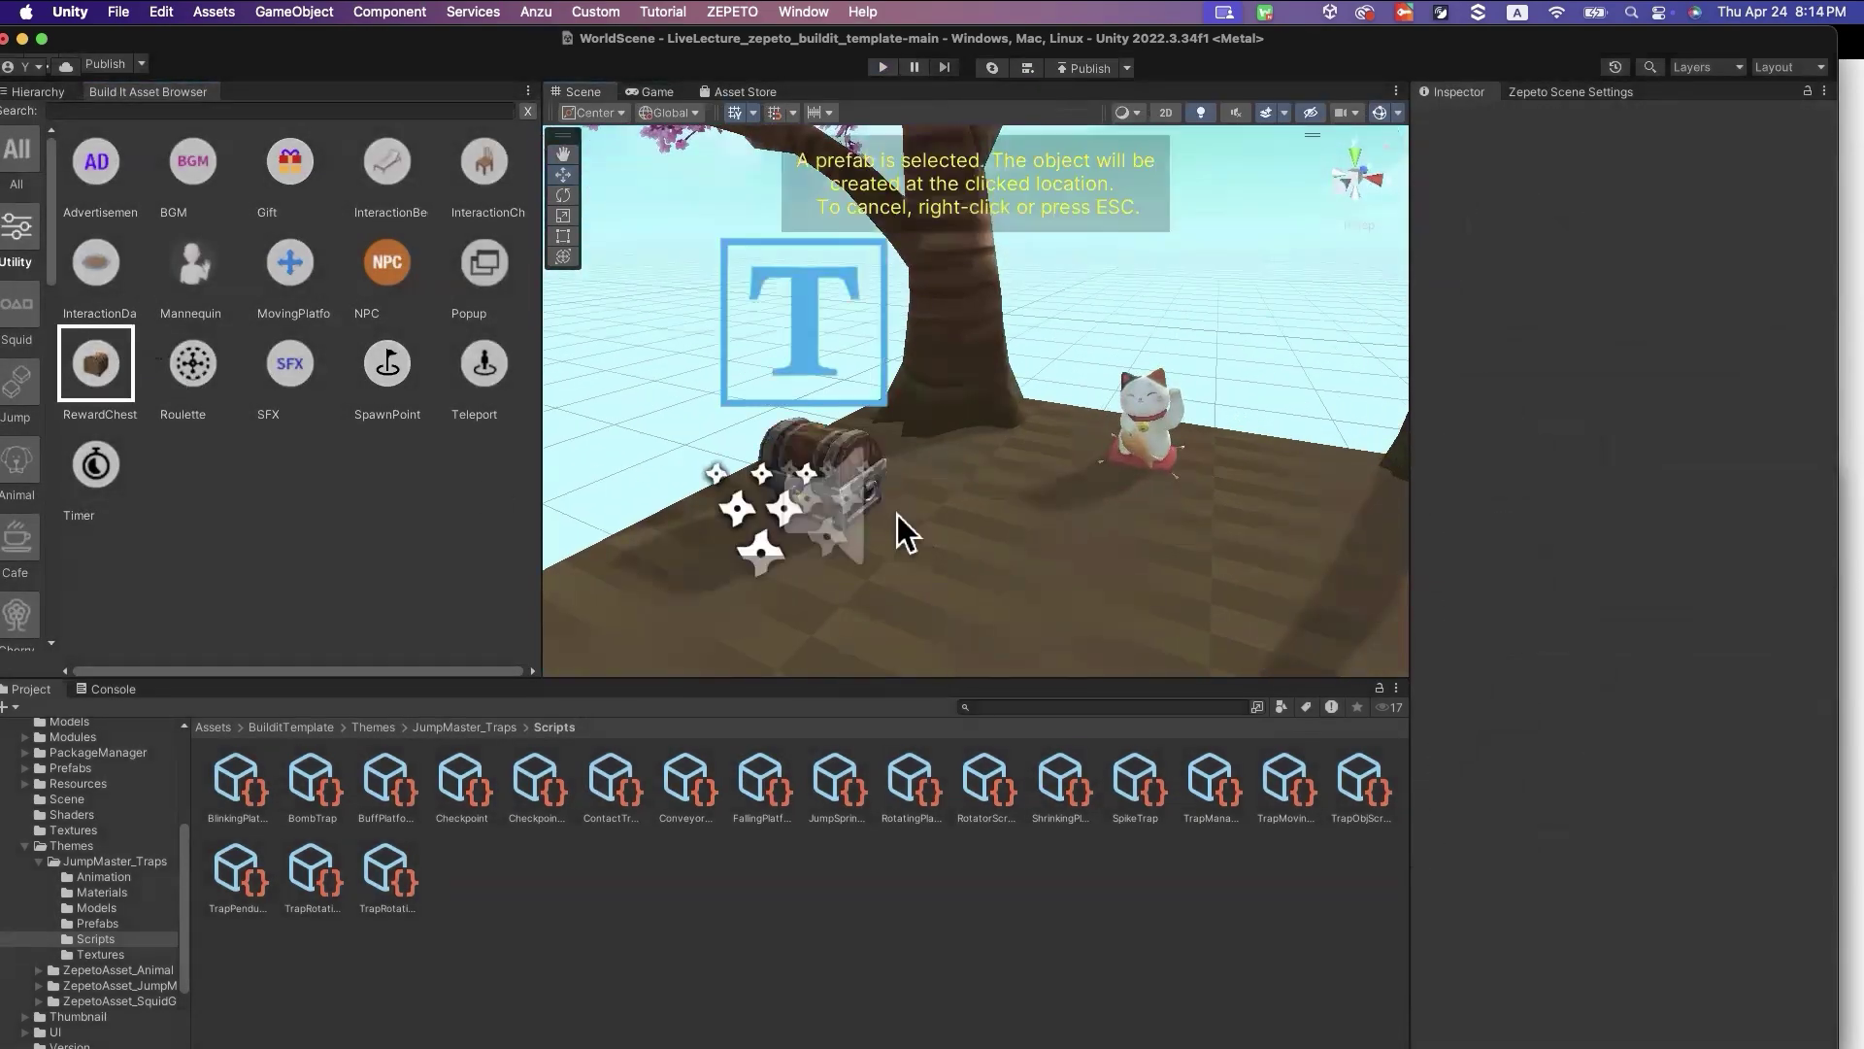
pyautogui.moveTo(897, 514); pyautogui.dragTo(979, 513, button='right')
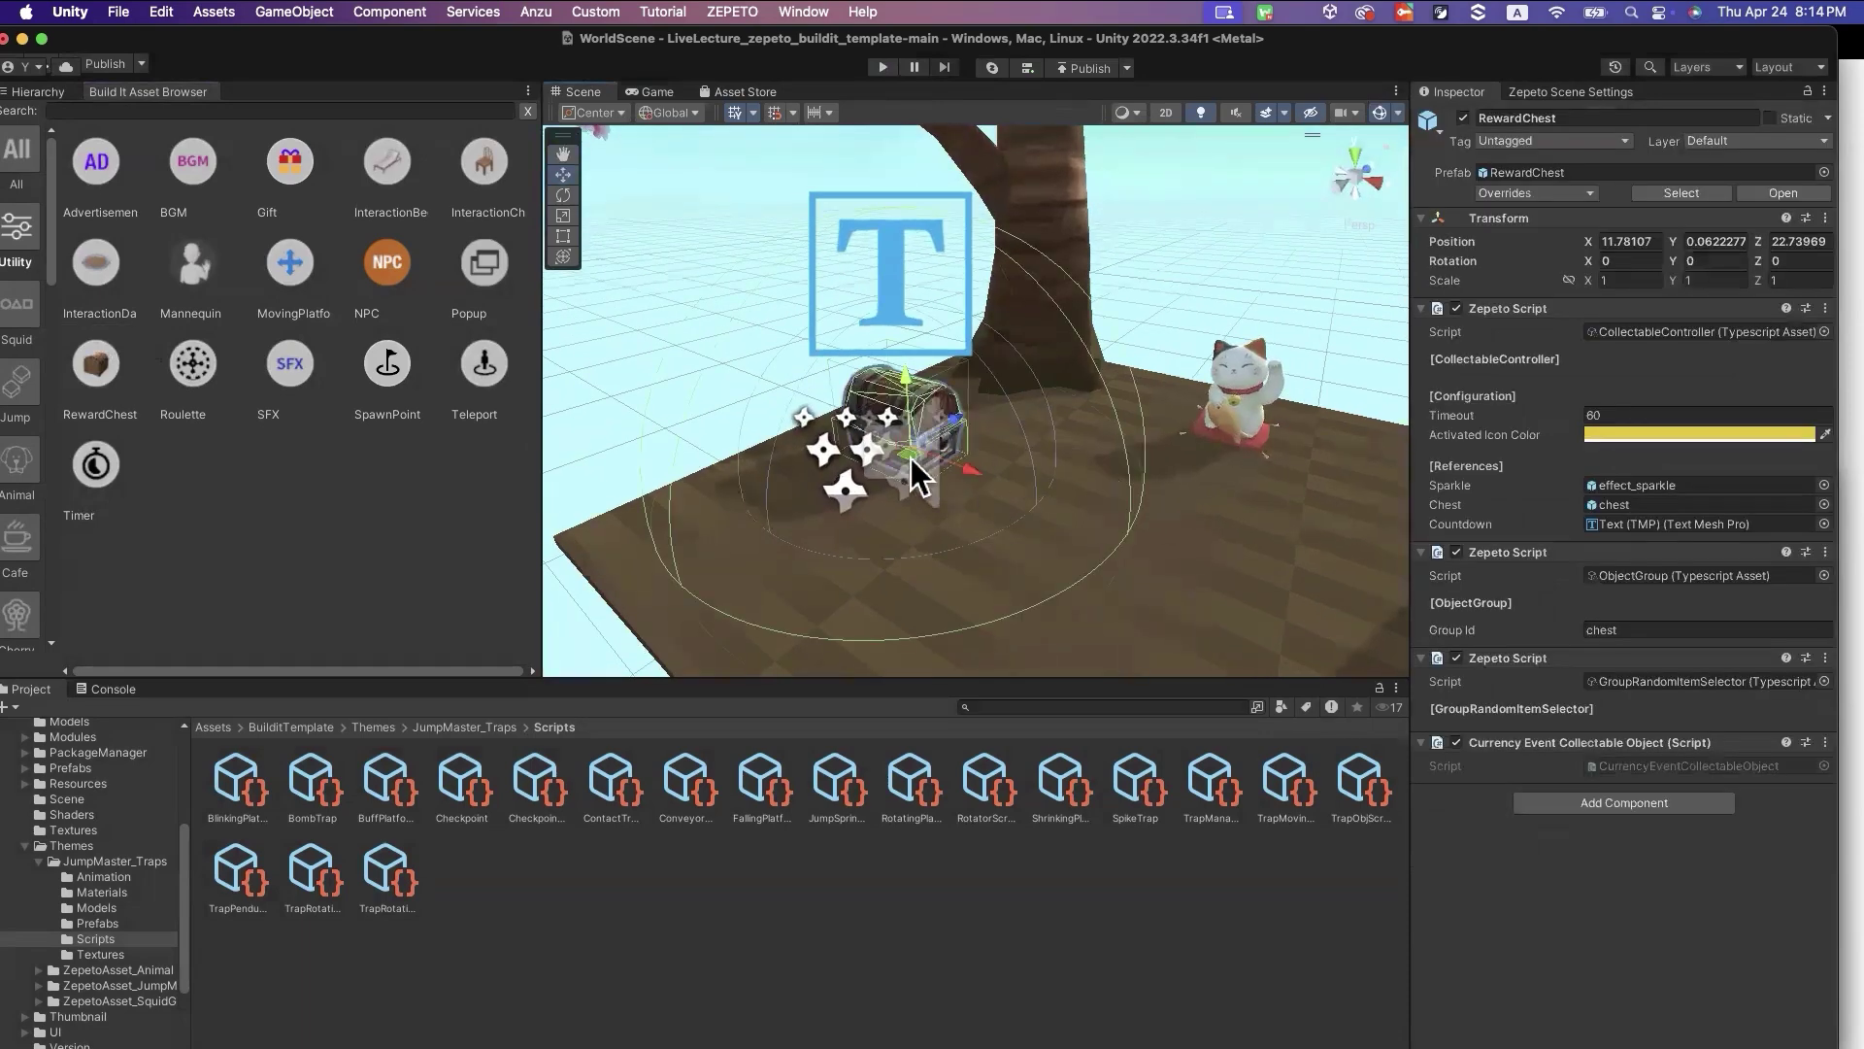
pyautogui.moveTo(910, 458); pyautogui.dragTo(920, 454)
pyautogui.click(1080, 524)
pyautogui.moveTo(1090, 582); pyautogui.dragTo(780, 565, button='right')
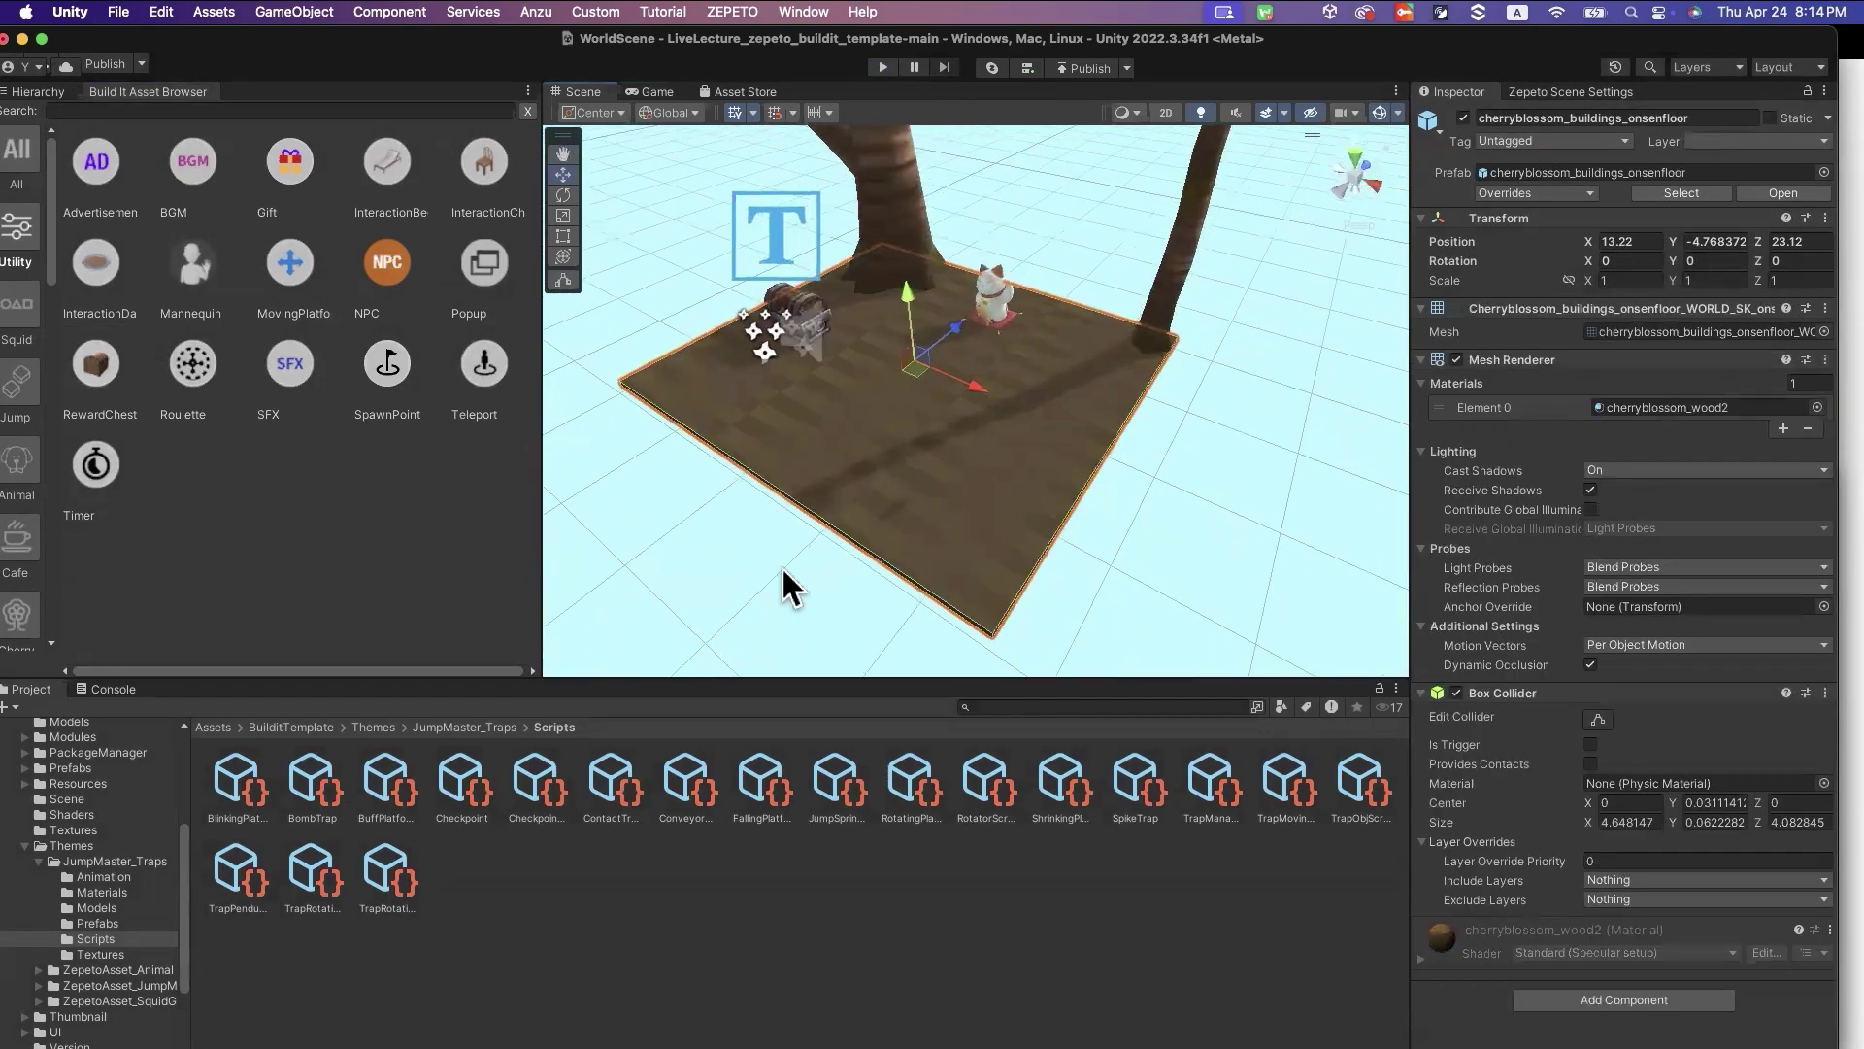
pyautogui.click(829, 328)
pyautogui.moveTo(955, 406); pyautogui.dragTo(886, 411, button='right')
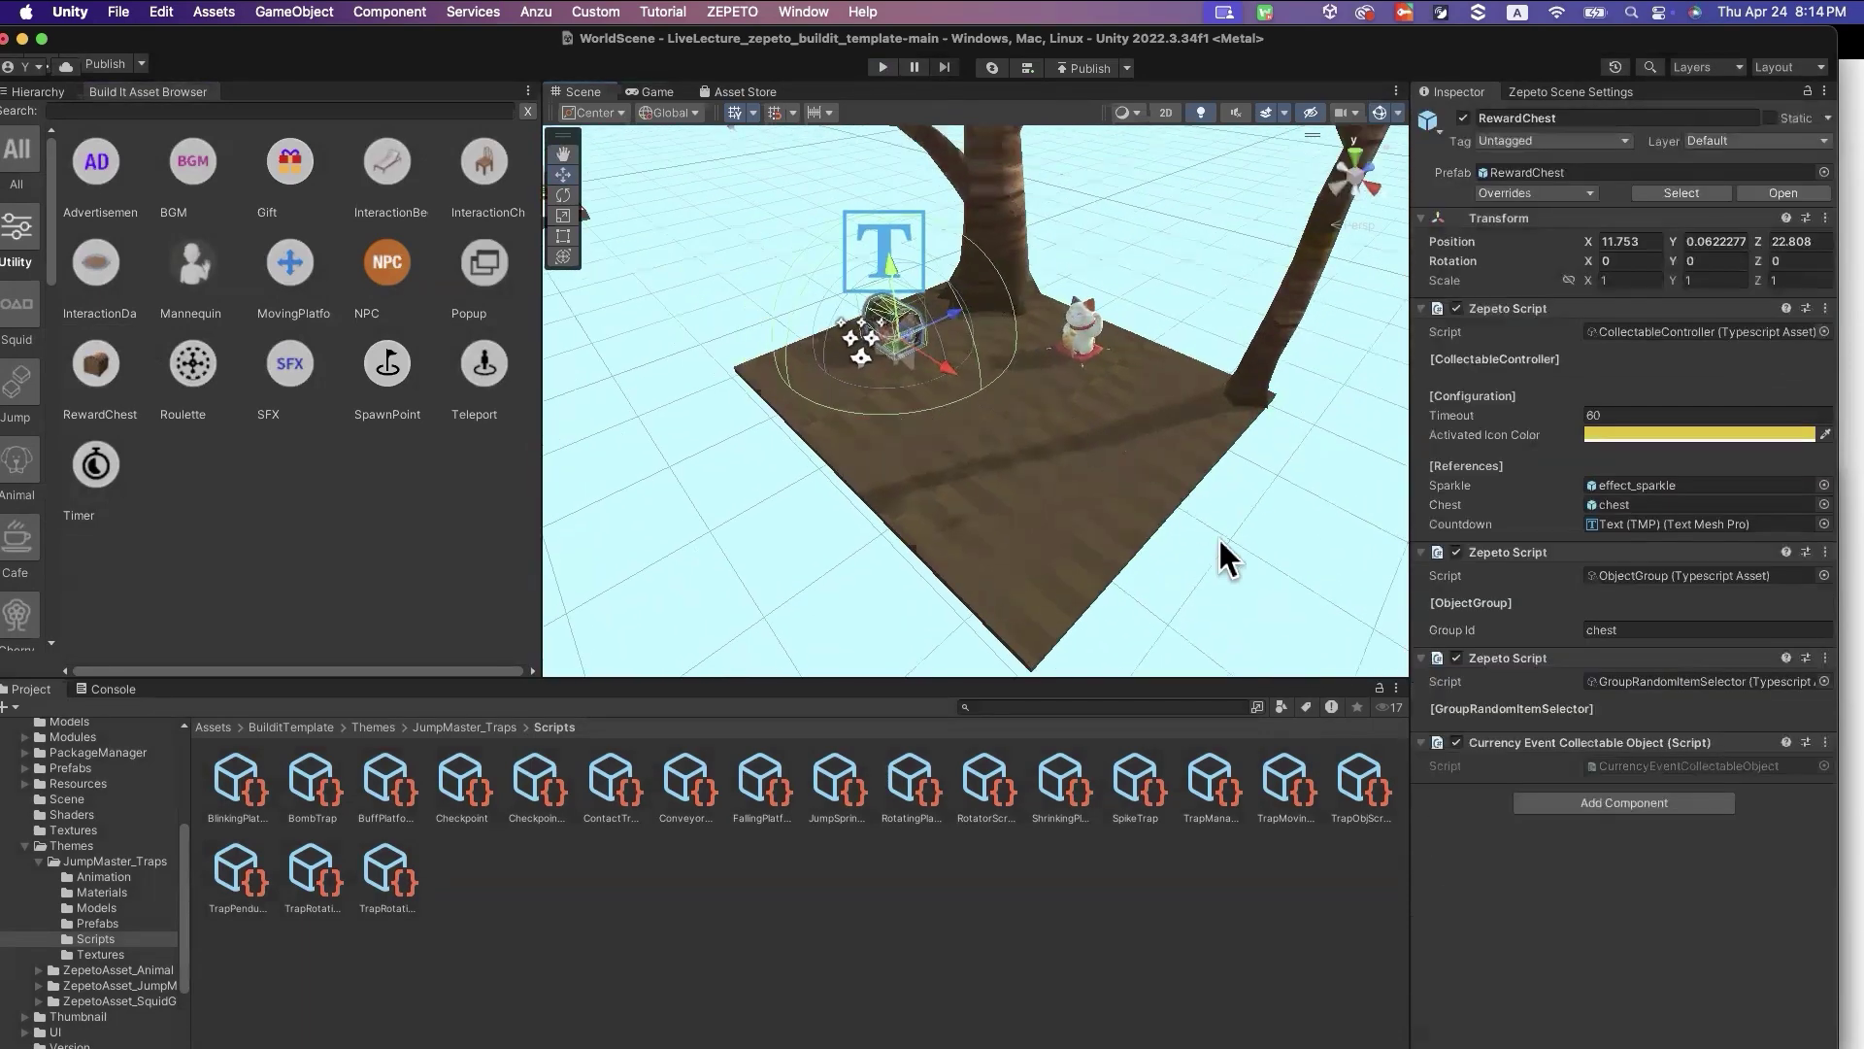
pyautogui.click(1220, 541)
pyautogui.click(899, 330)
pyautogui.click(1237, 474)
pyautogui.moveTo(1237, 474); pyautogui.dragTo(1166, 478, button='right')
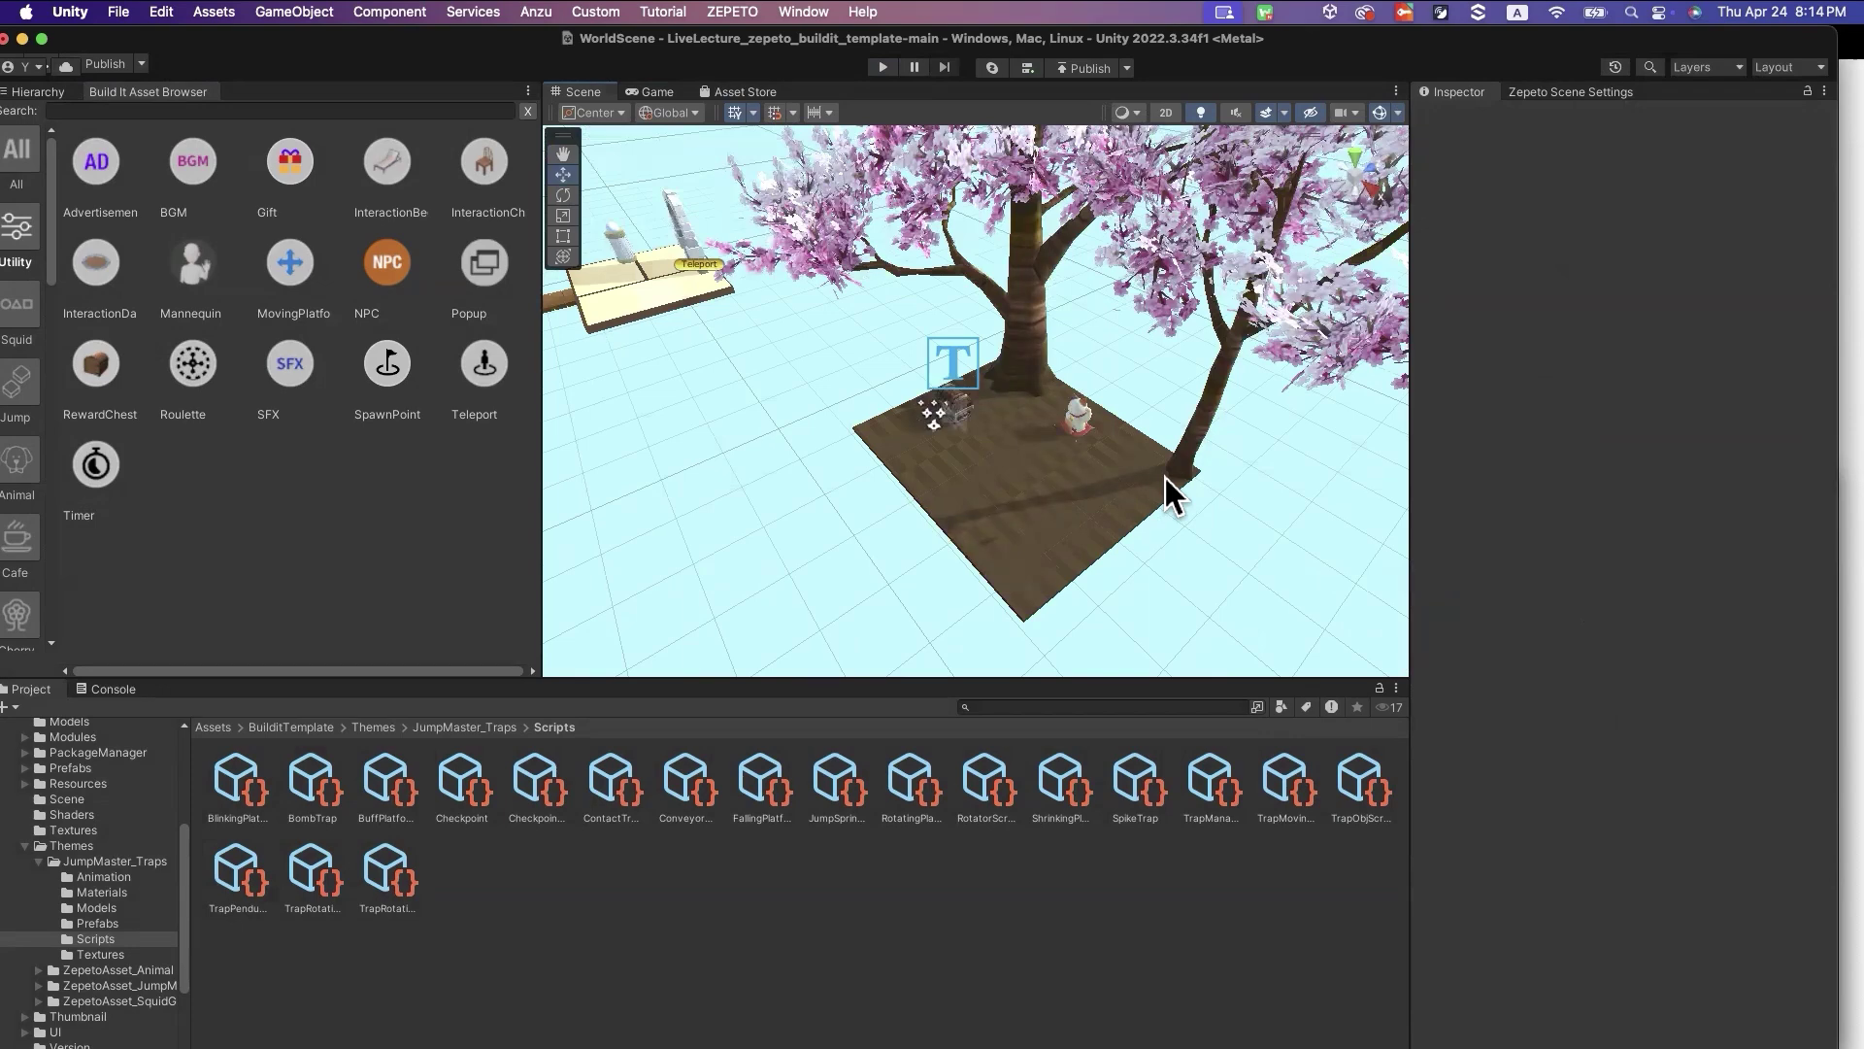
pyautogui.moveTo(1166, 478); pyautogui.dragTo(1124, 499, button='right')
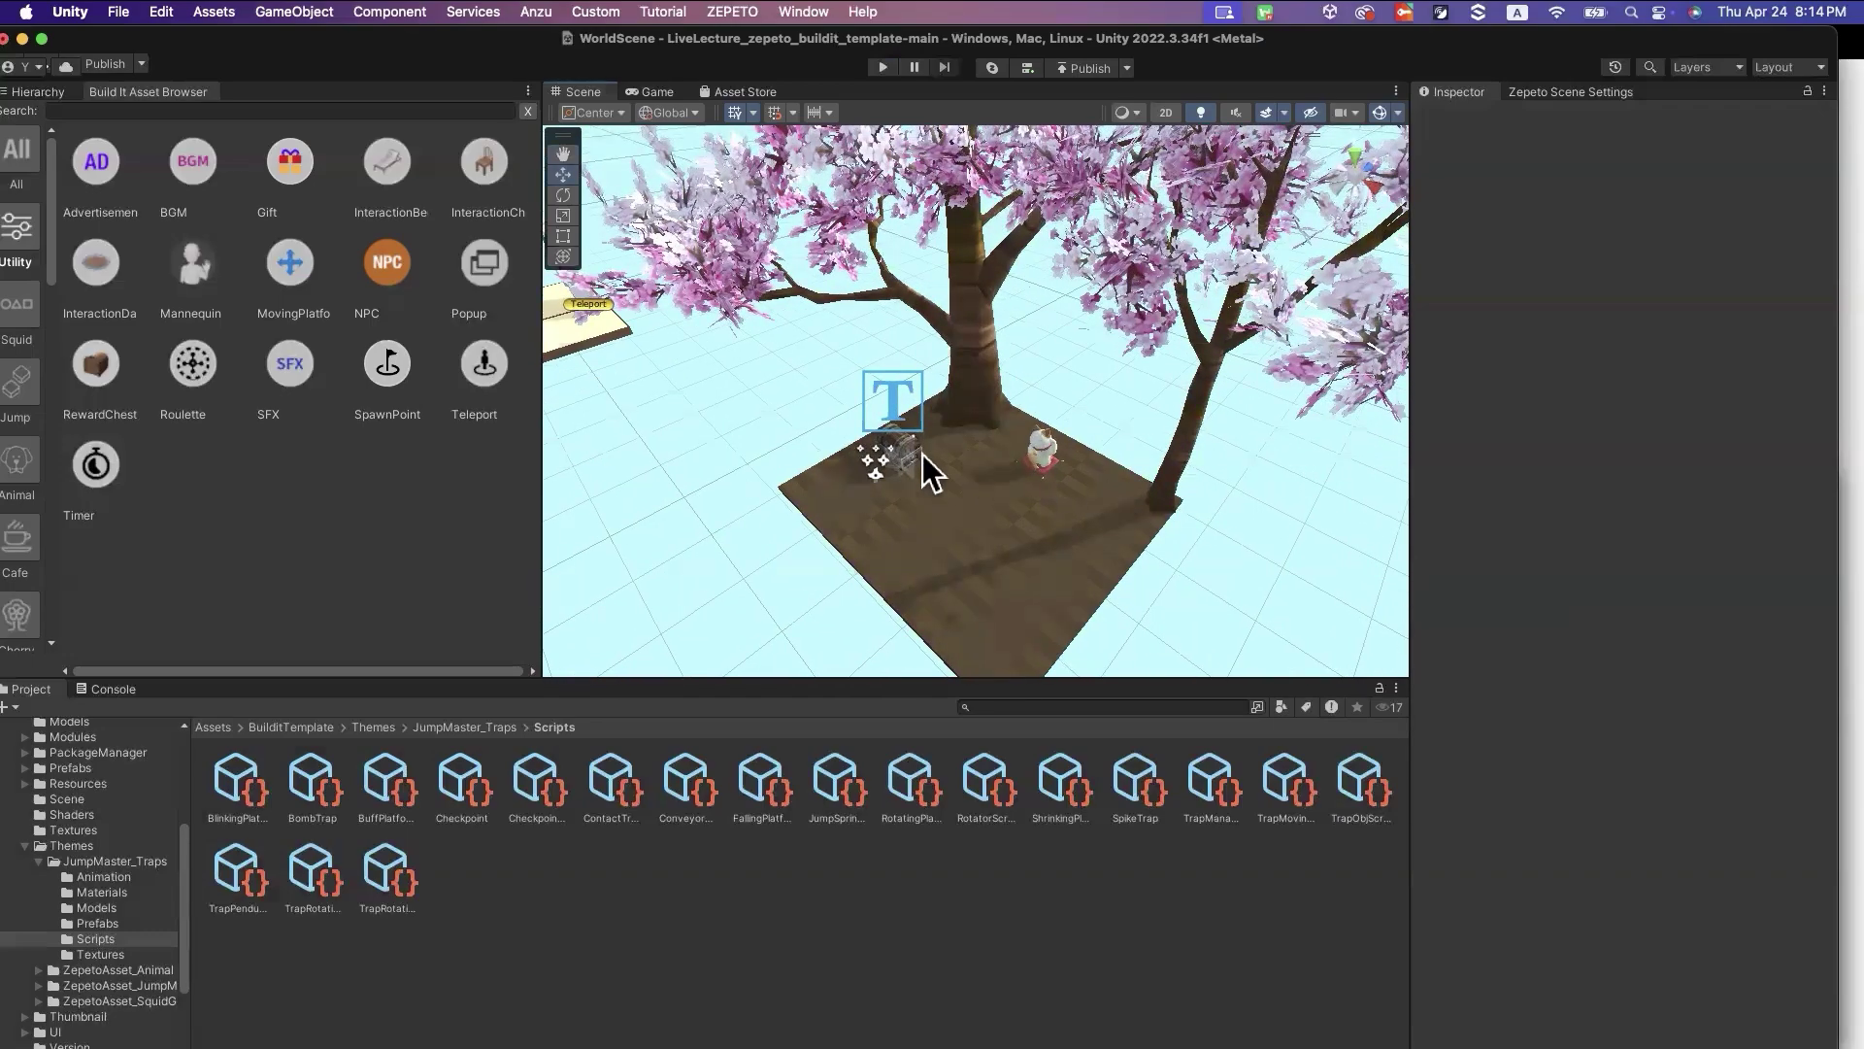
pyautogui.moveTo(922, 454); pyautogui.dragTo(880, 423, button='right')
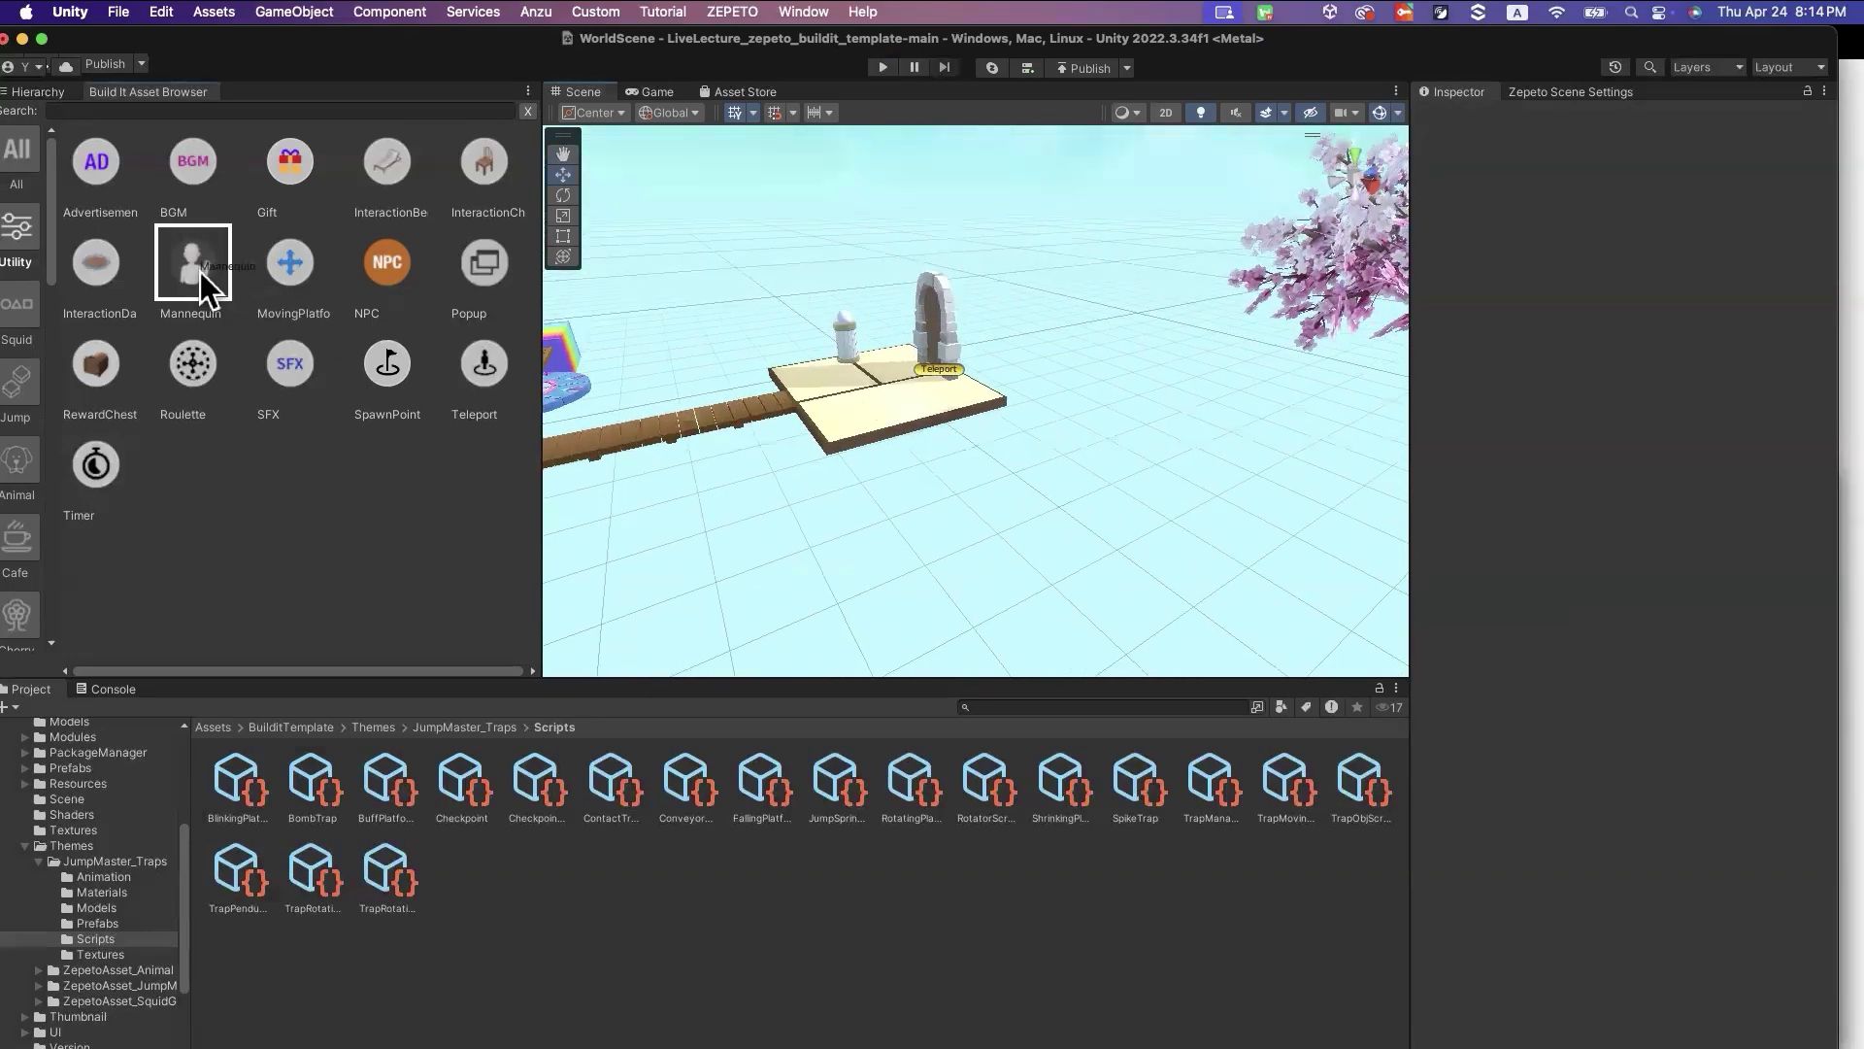
# Place an NPC, a Mannequin and a BGM object on the brown wooden floor in front of the lucky cat
pyautogui.click(200, 271)
pyautogui.rightClick(796, 475)
pyautogui.moveTo(720, 477); pyautogui.dragTo(530, 353, button='right')
pyautogui.click(392, 272)
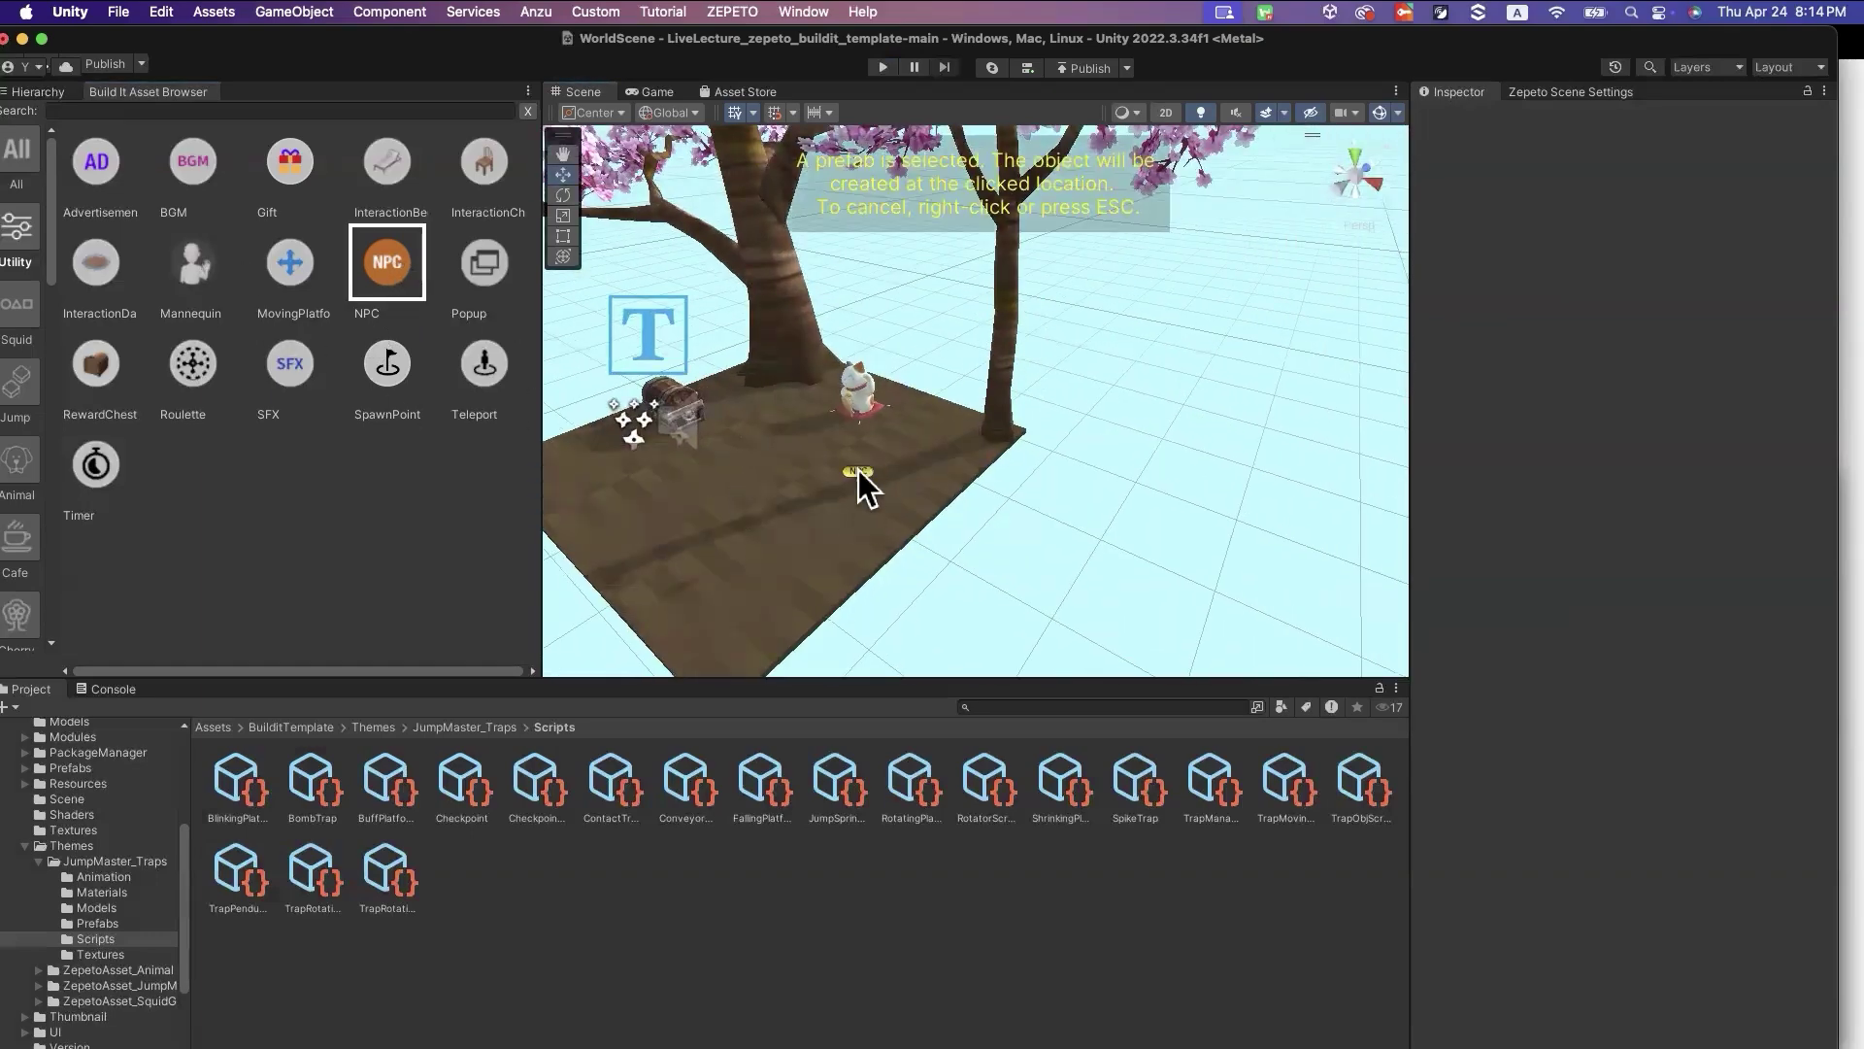
pyautogui.click(190, 262)
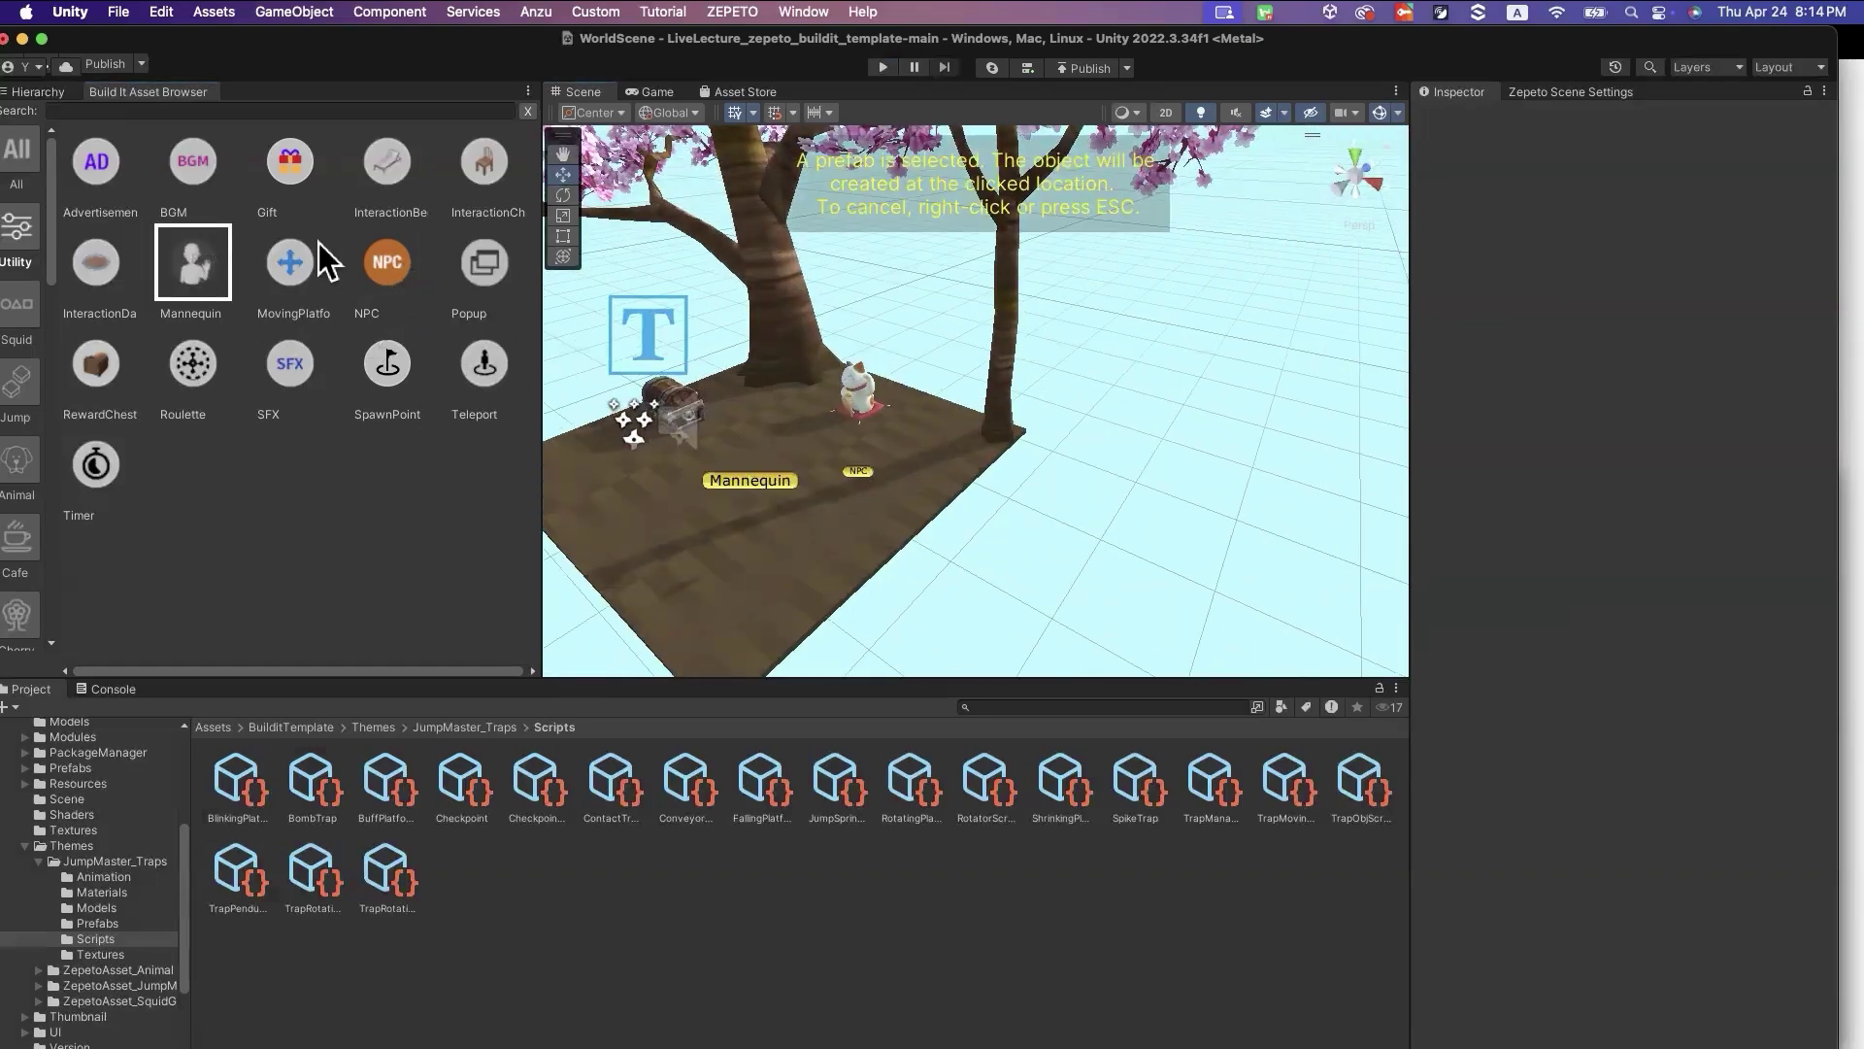
pyautogui.click(190, 167)
pyautogui.click(771, 561)
pyautogui.moveTo(989, 597)
pyautogui.mouseDown(button='right')
pyautogui.moveTo(970, 504)
pyautogui.moveTo(961, 570)
pyautogui.moveTo(1014, 576)
pyautogui.mouseUp(button='right')
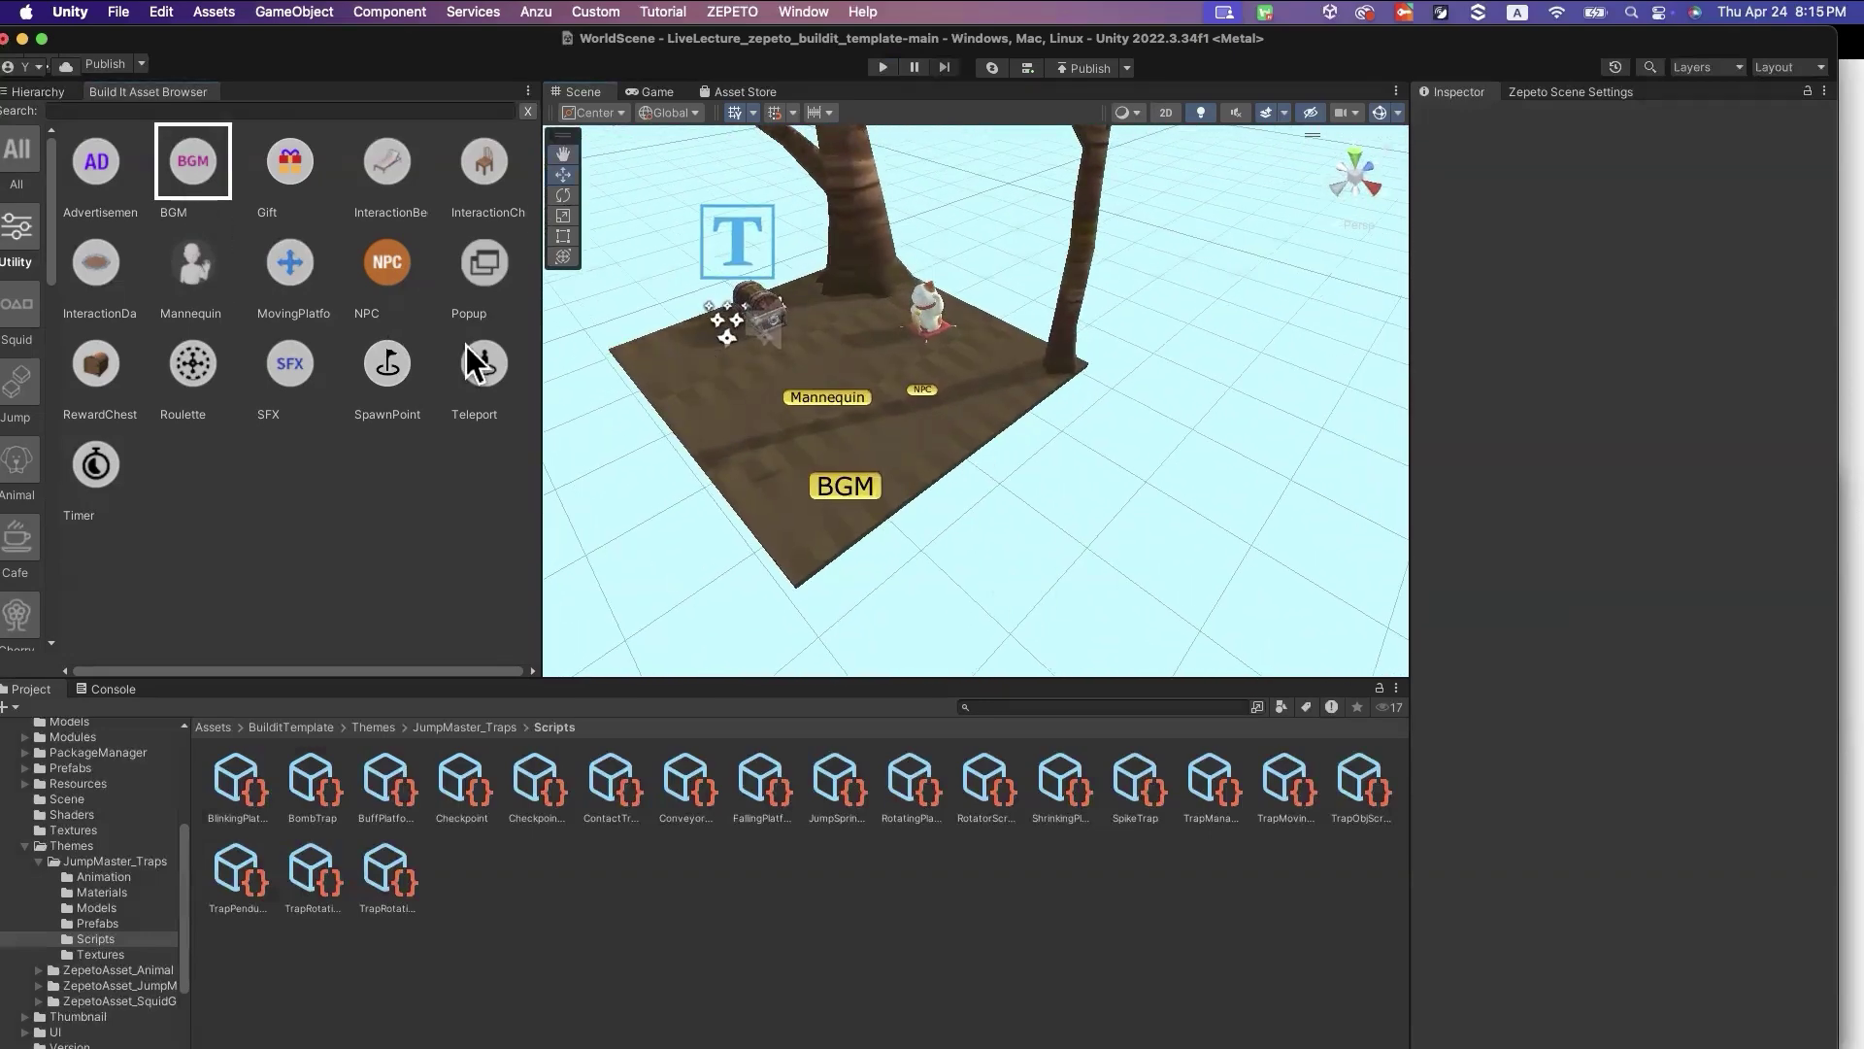
# Show the Jump category's assets in the Build It Asset Browser
pyautogui.moveTo(303, 42); pyautogui.dragTo(316, 42)
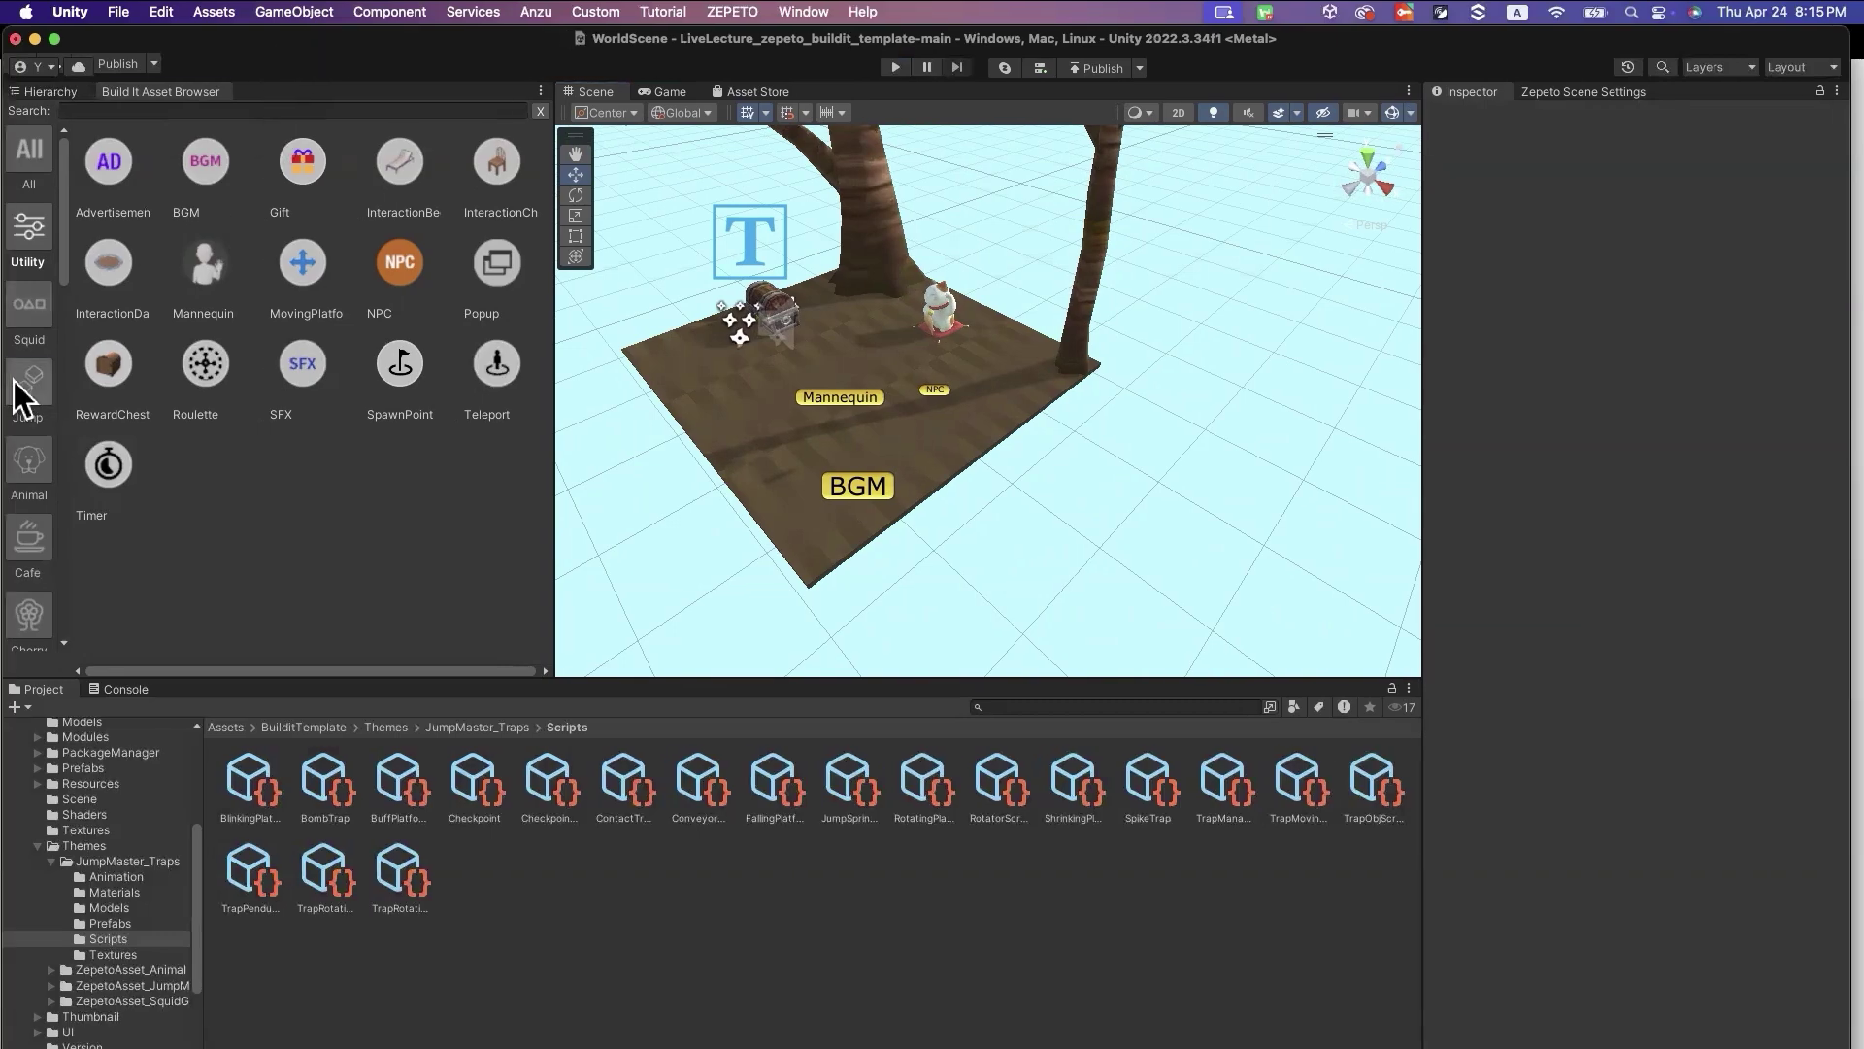
pyautogui.click(16, 385)
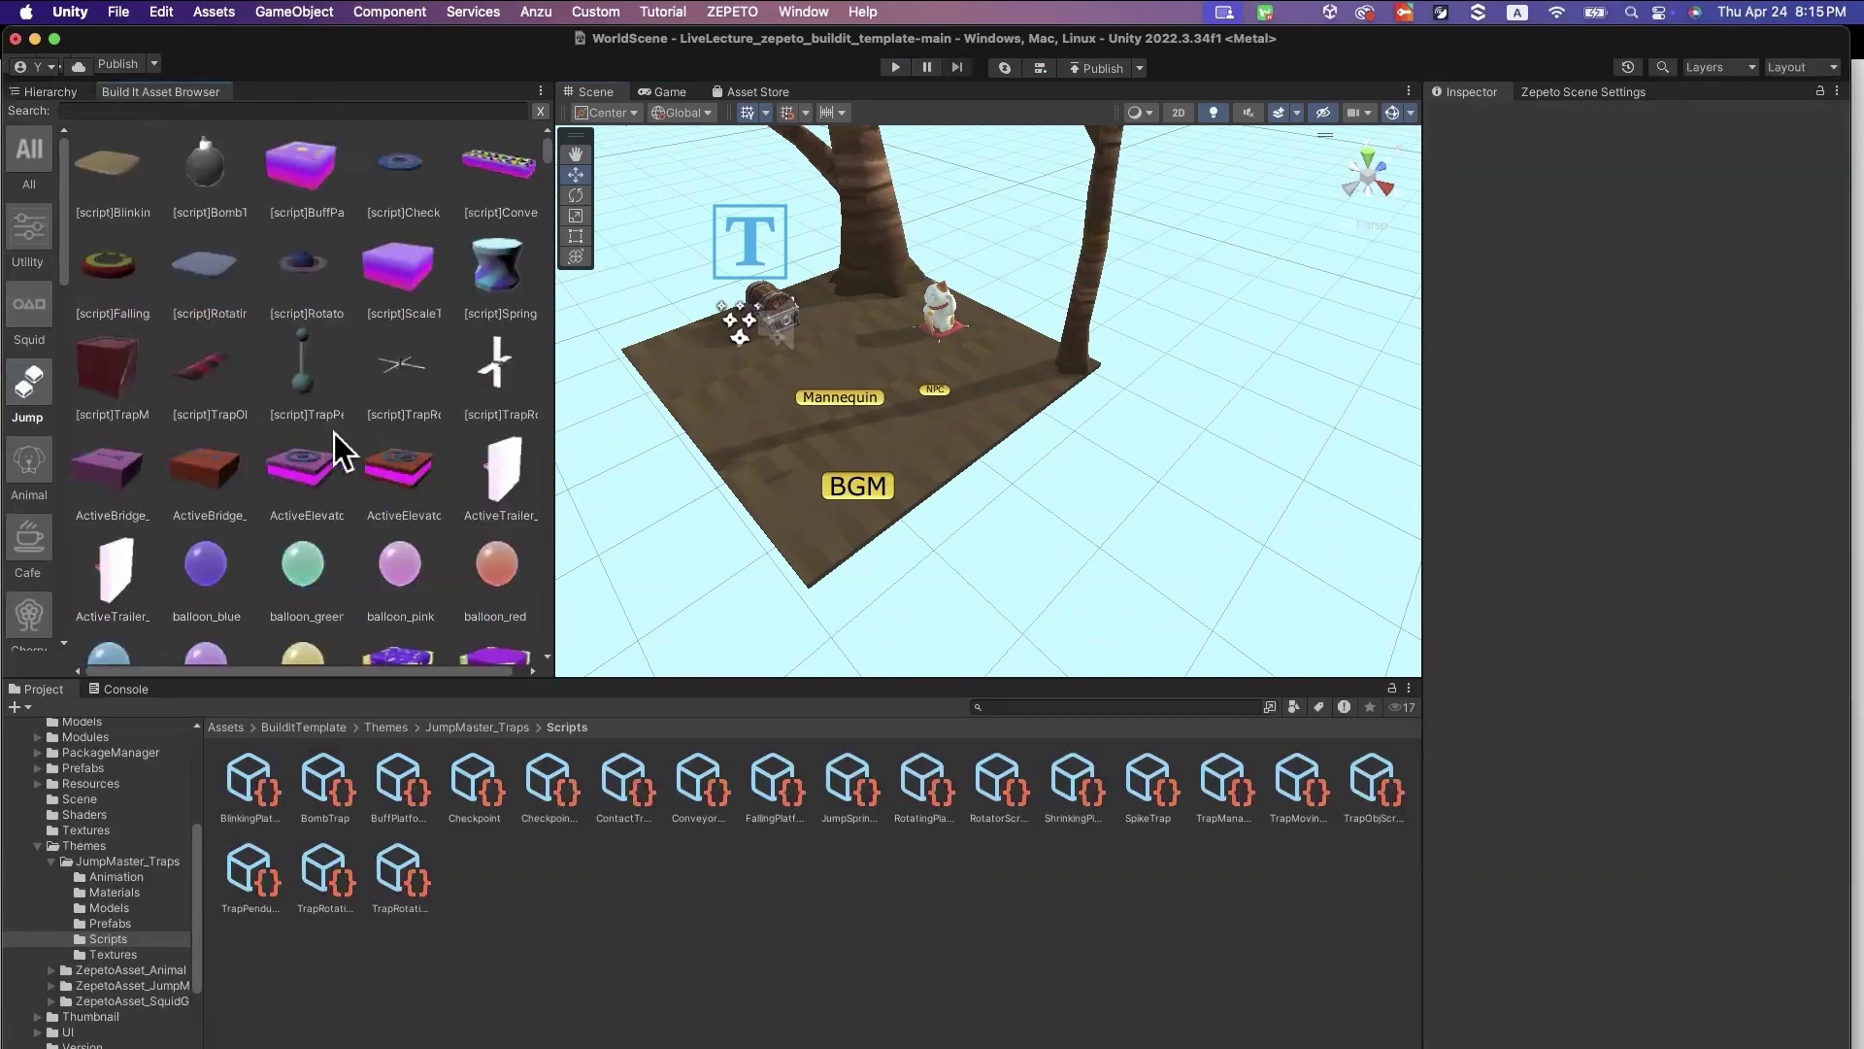
pyautogui.moveTo(835, 408); pyautogui.dragTo(1281, 291, button='right')
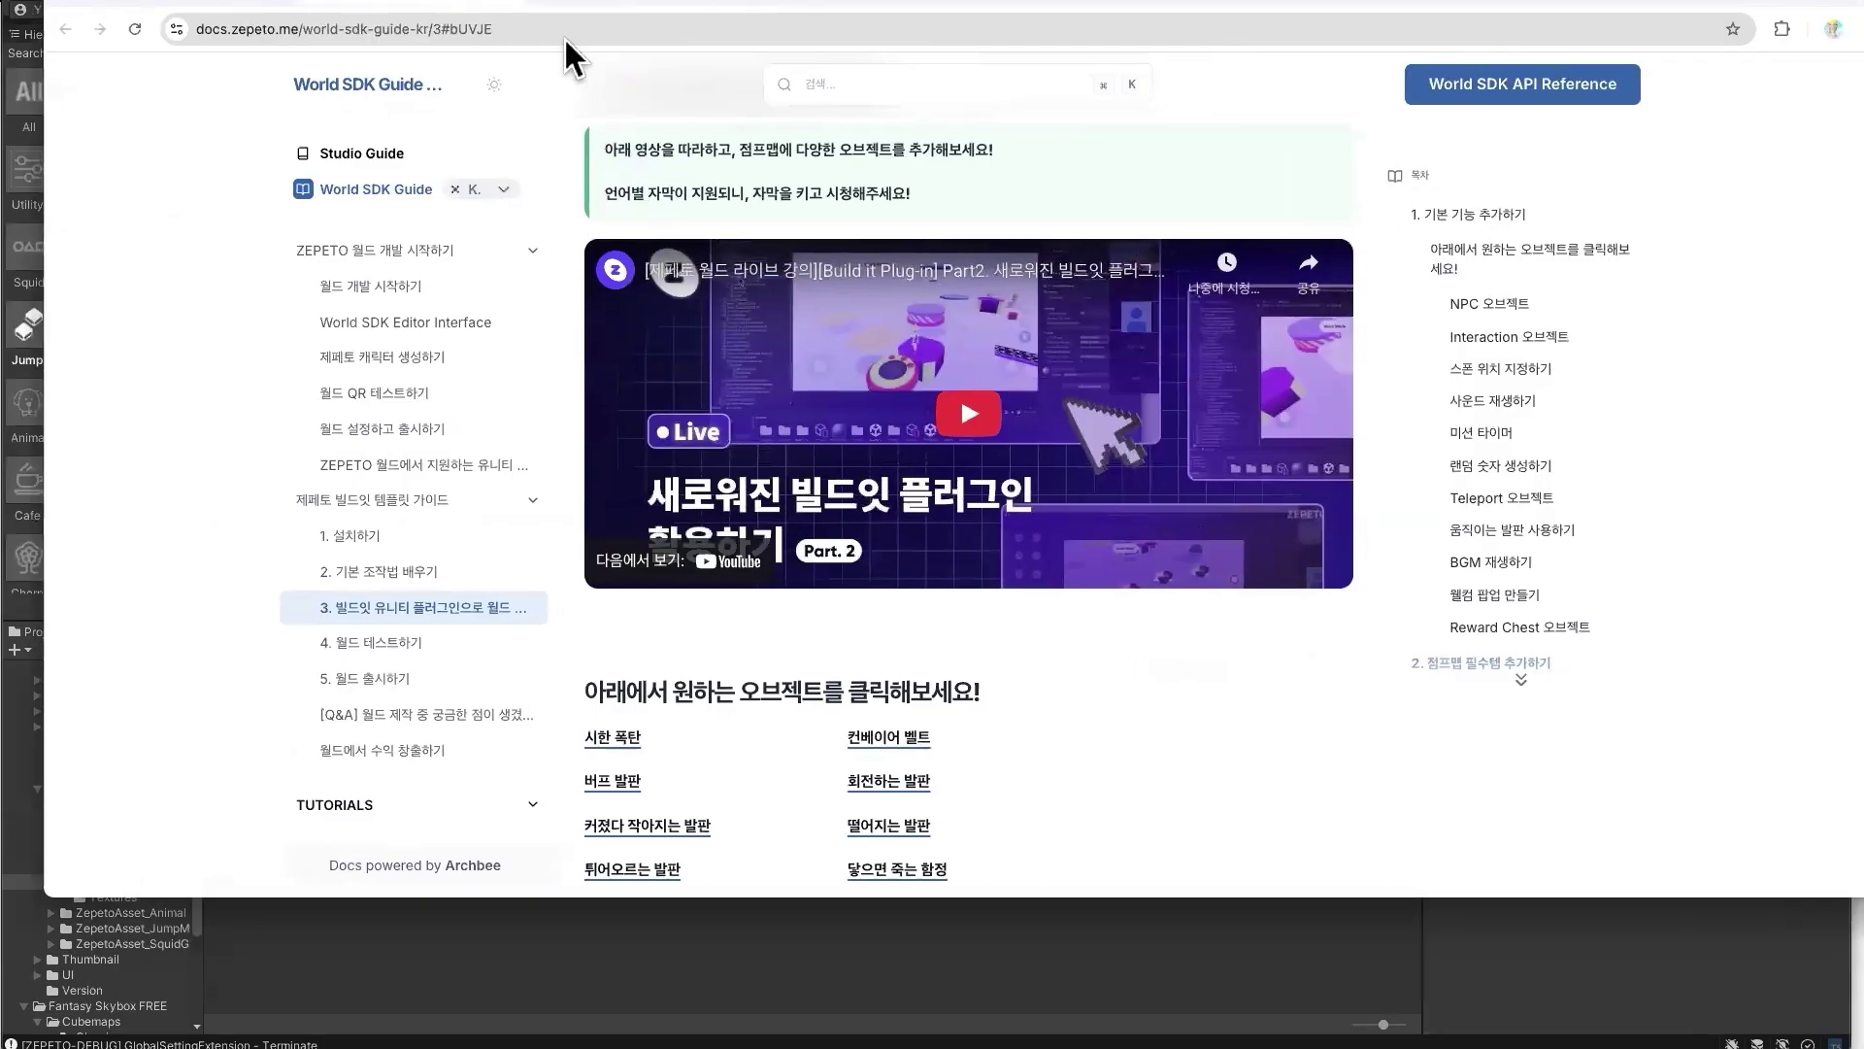
# Switch to the World SDK Guide in the browser and review the buff platform (버프 발판) section and the bomb trap section above it
pyautogui.scroll(3, 1294, 753)
pyautogui.scroll(-8, 1291, 756)
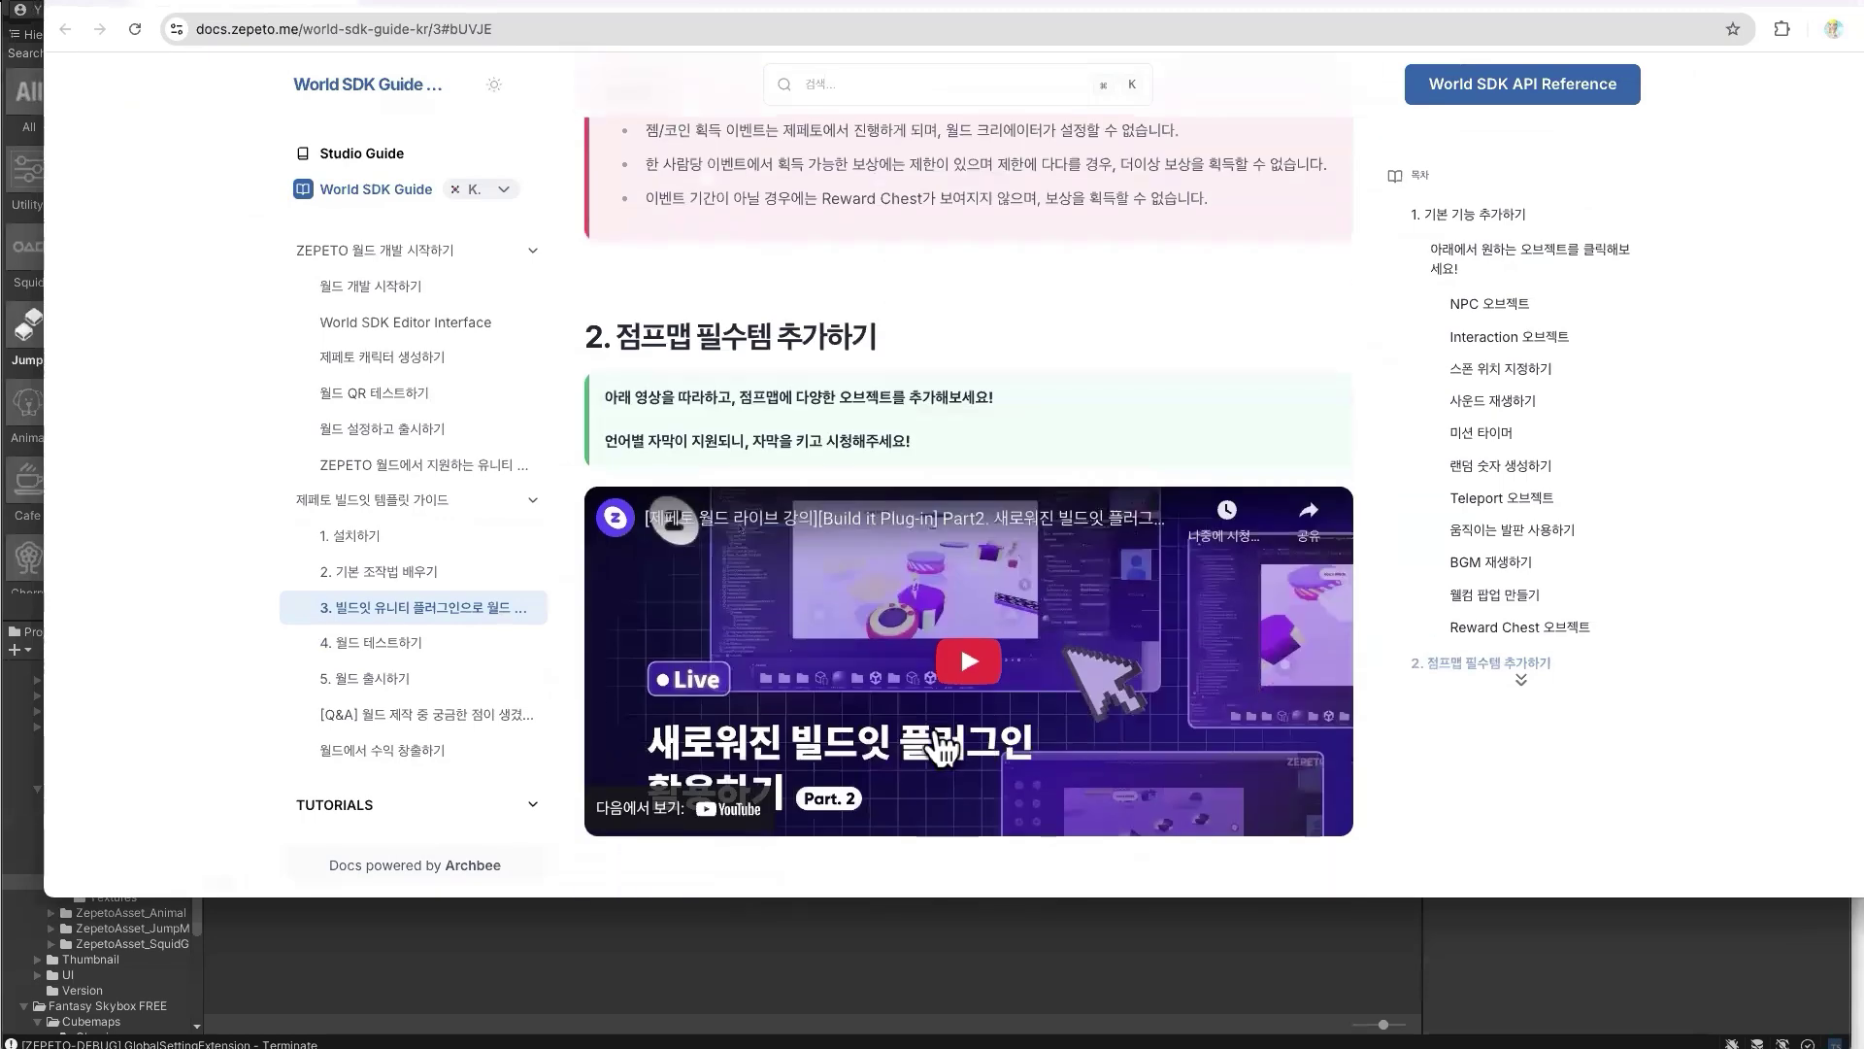
pyautogui.click(615, 361)
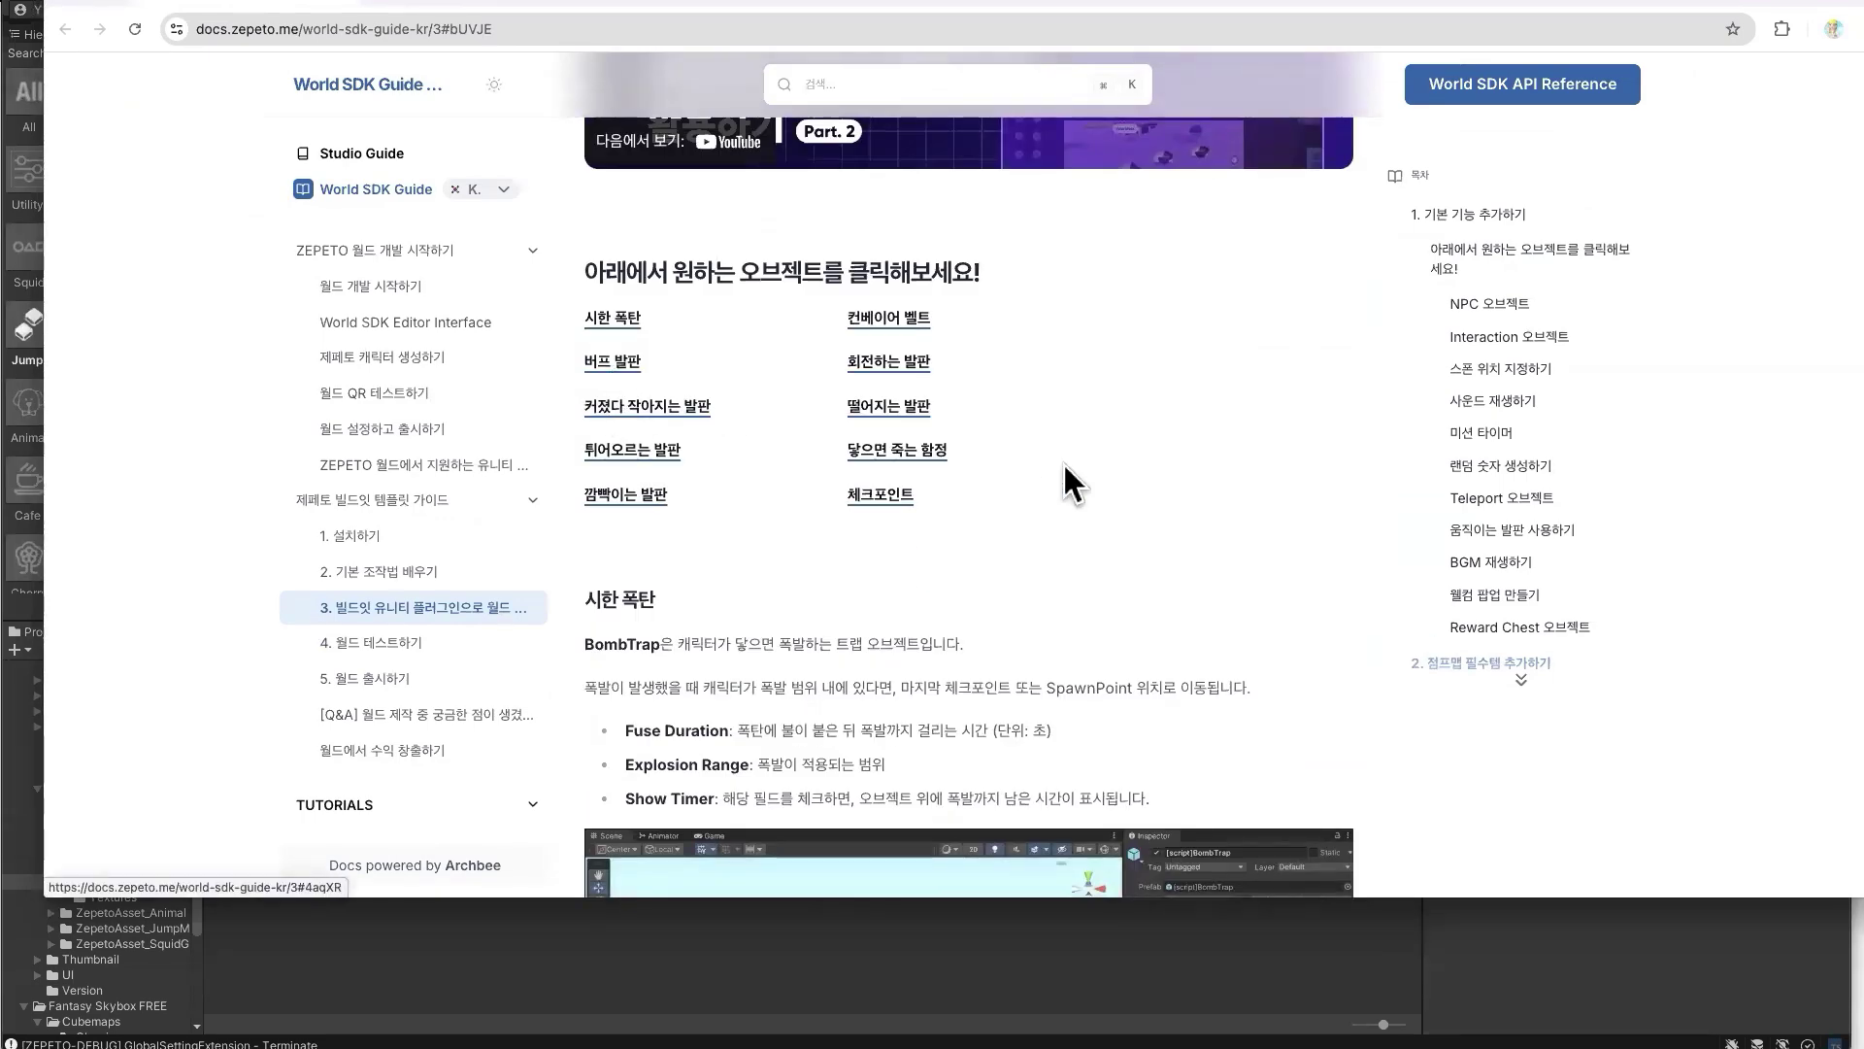
pyautogui.scroll(-2, 1068, 485)
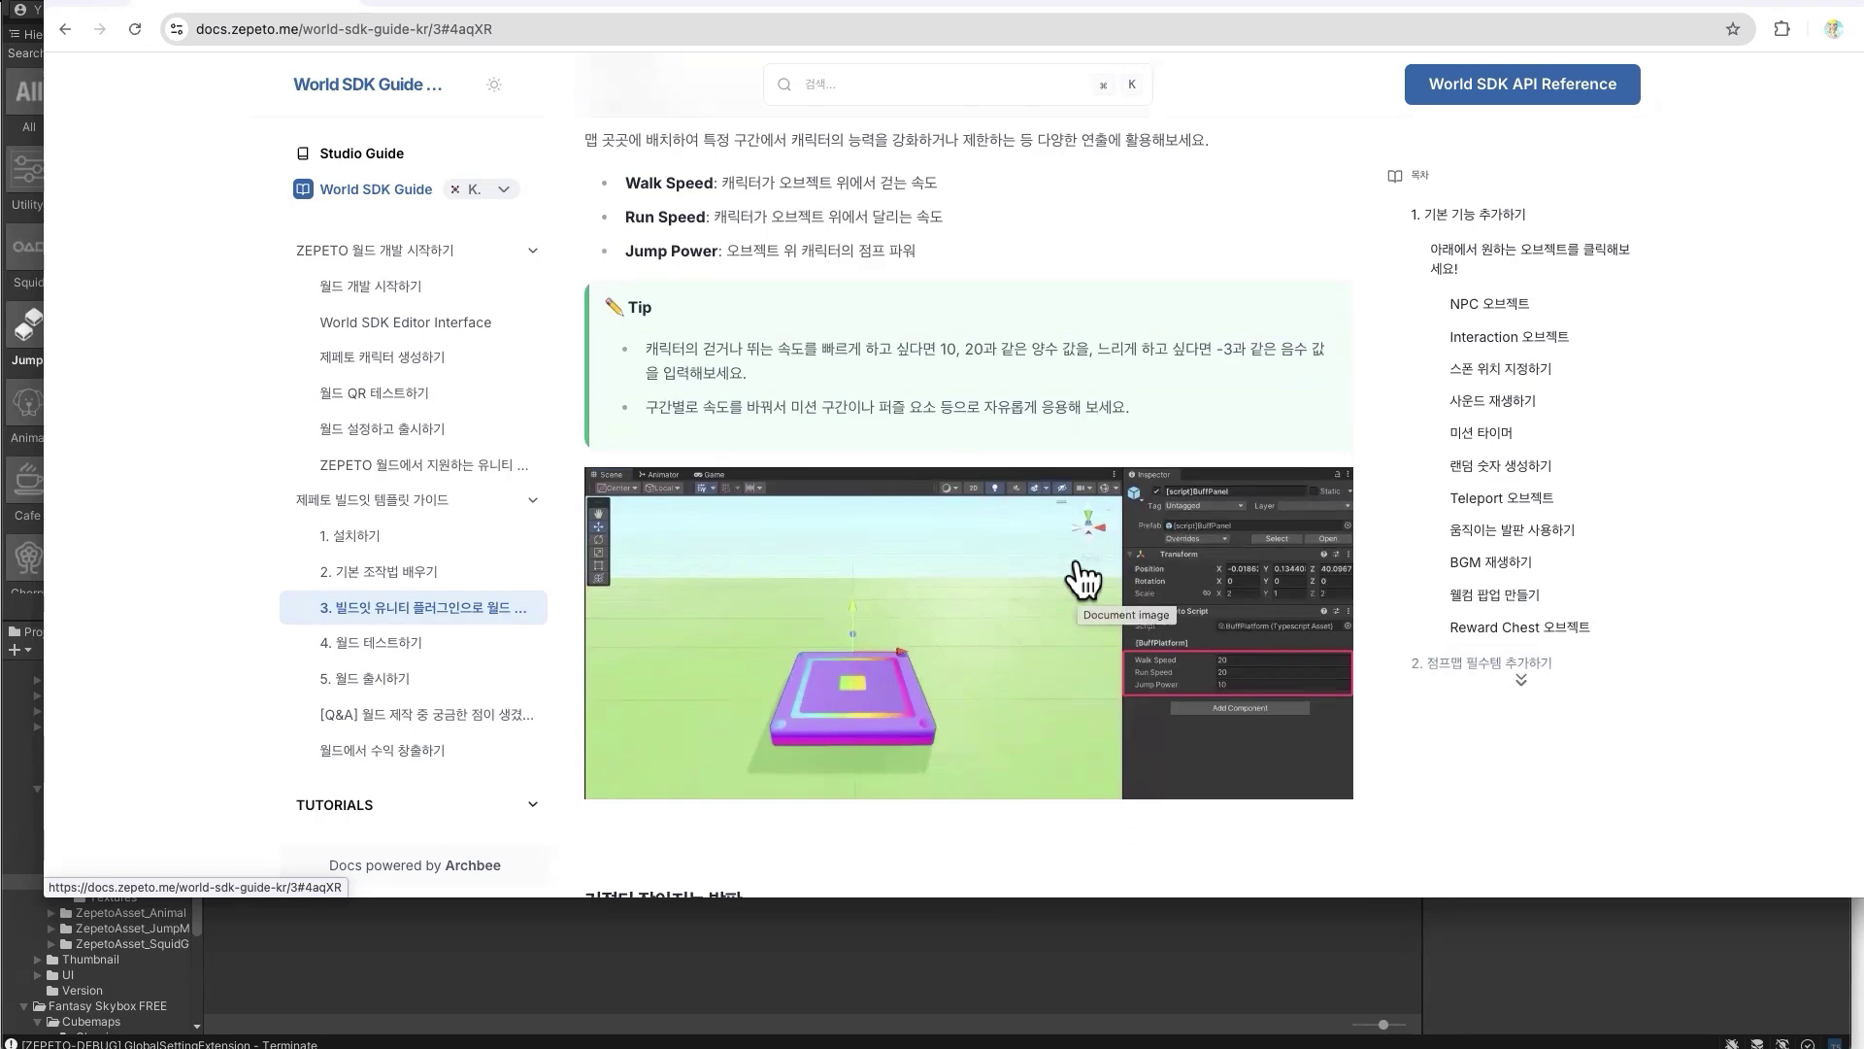
pyautogui.scroll(1, 955, 378)
pyautogui.scroll(10, 524, 456)
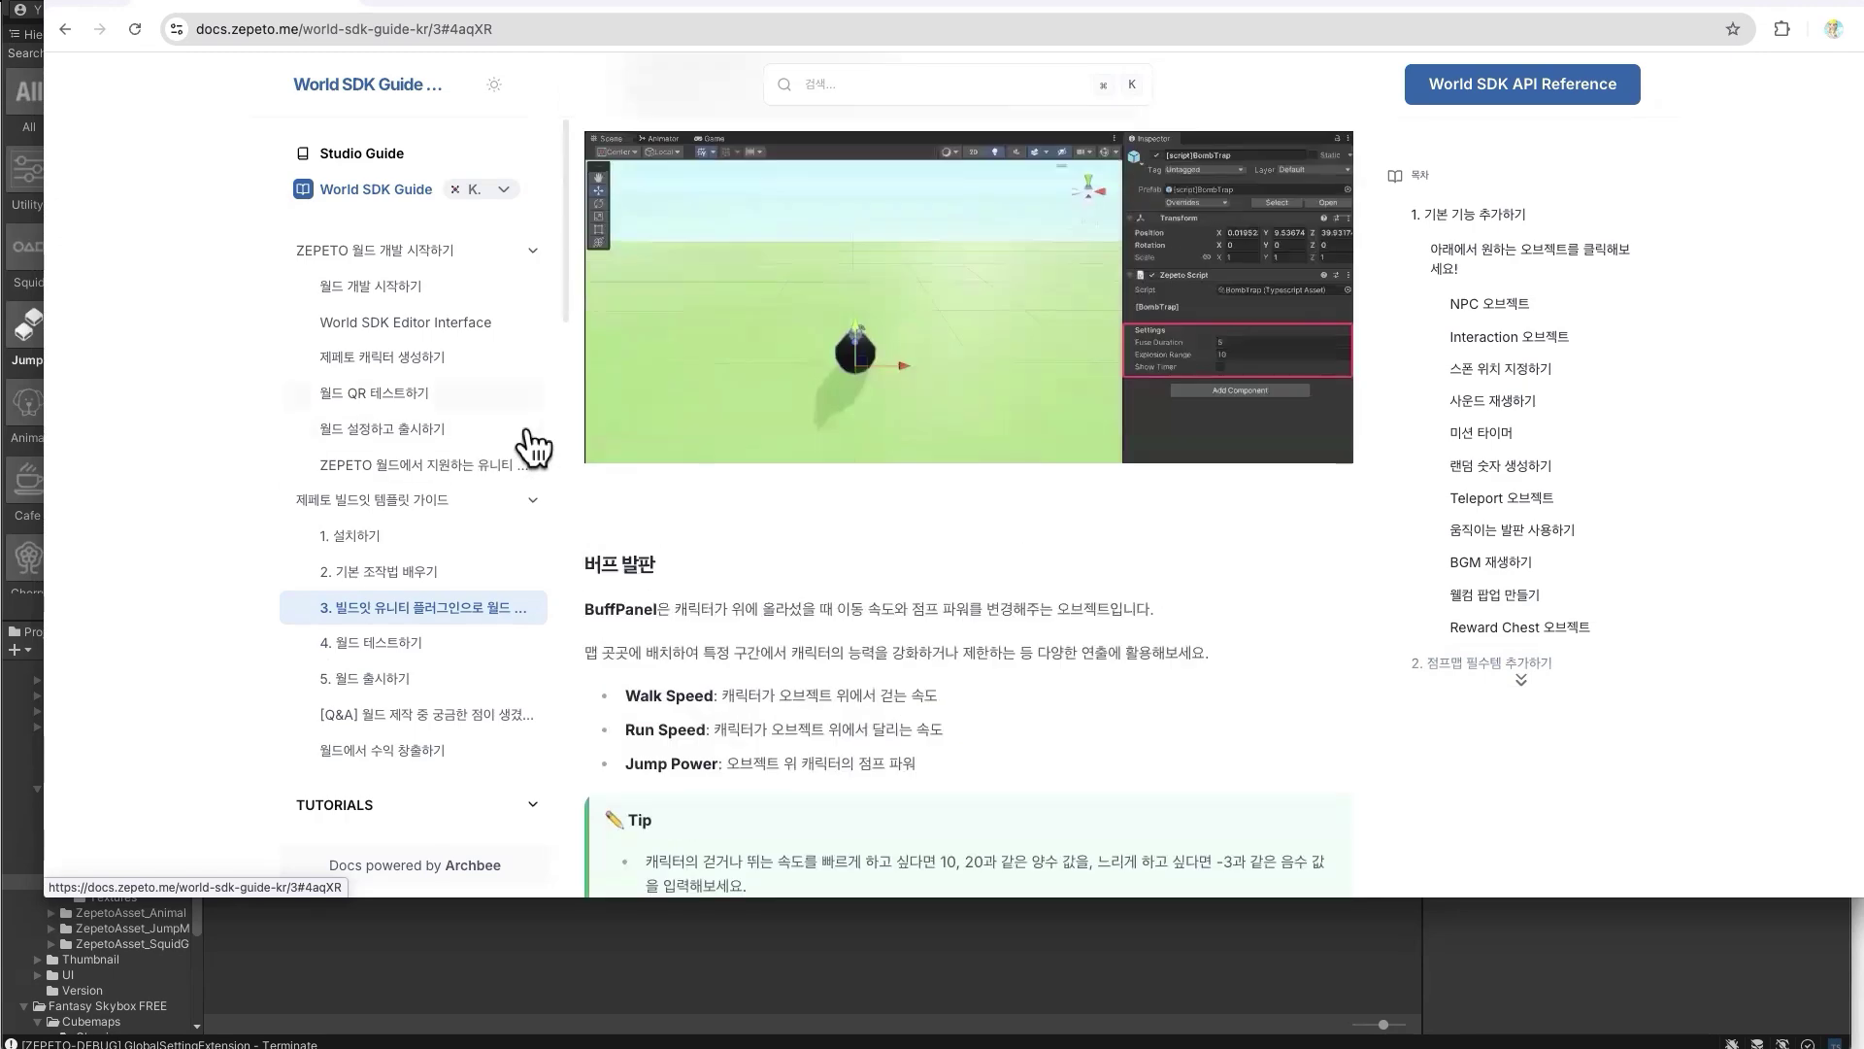
# Switch the World SDK Guide to Japanese and open page 3 on decorating a world with the Build it Unity Plug-in
pyautogui.click(504, 189)
pyautogui.click(526, 299)
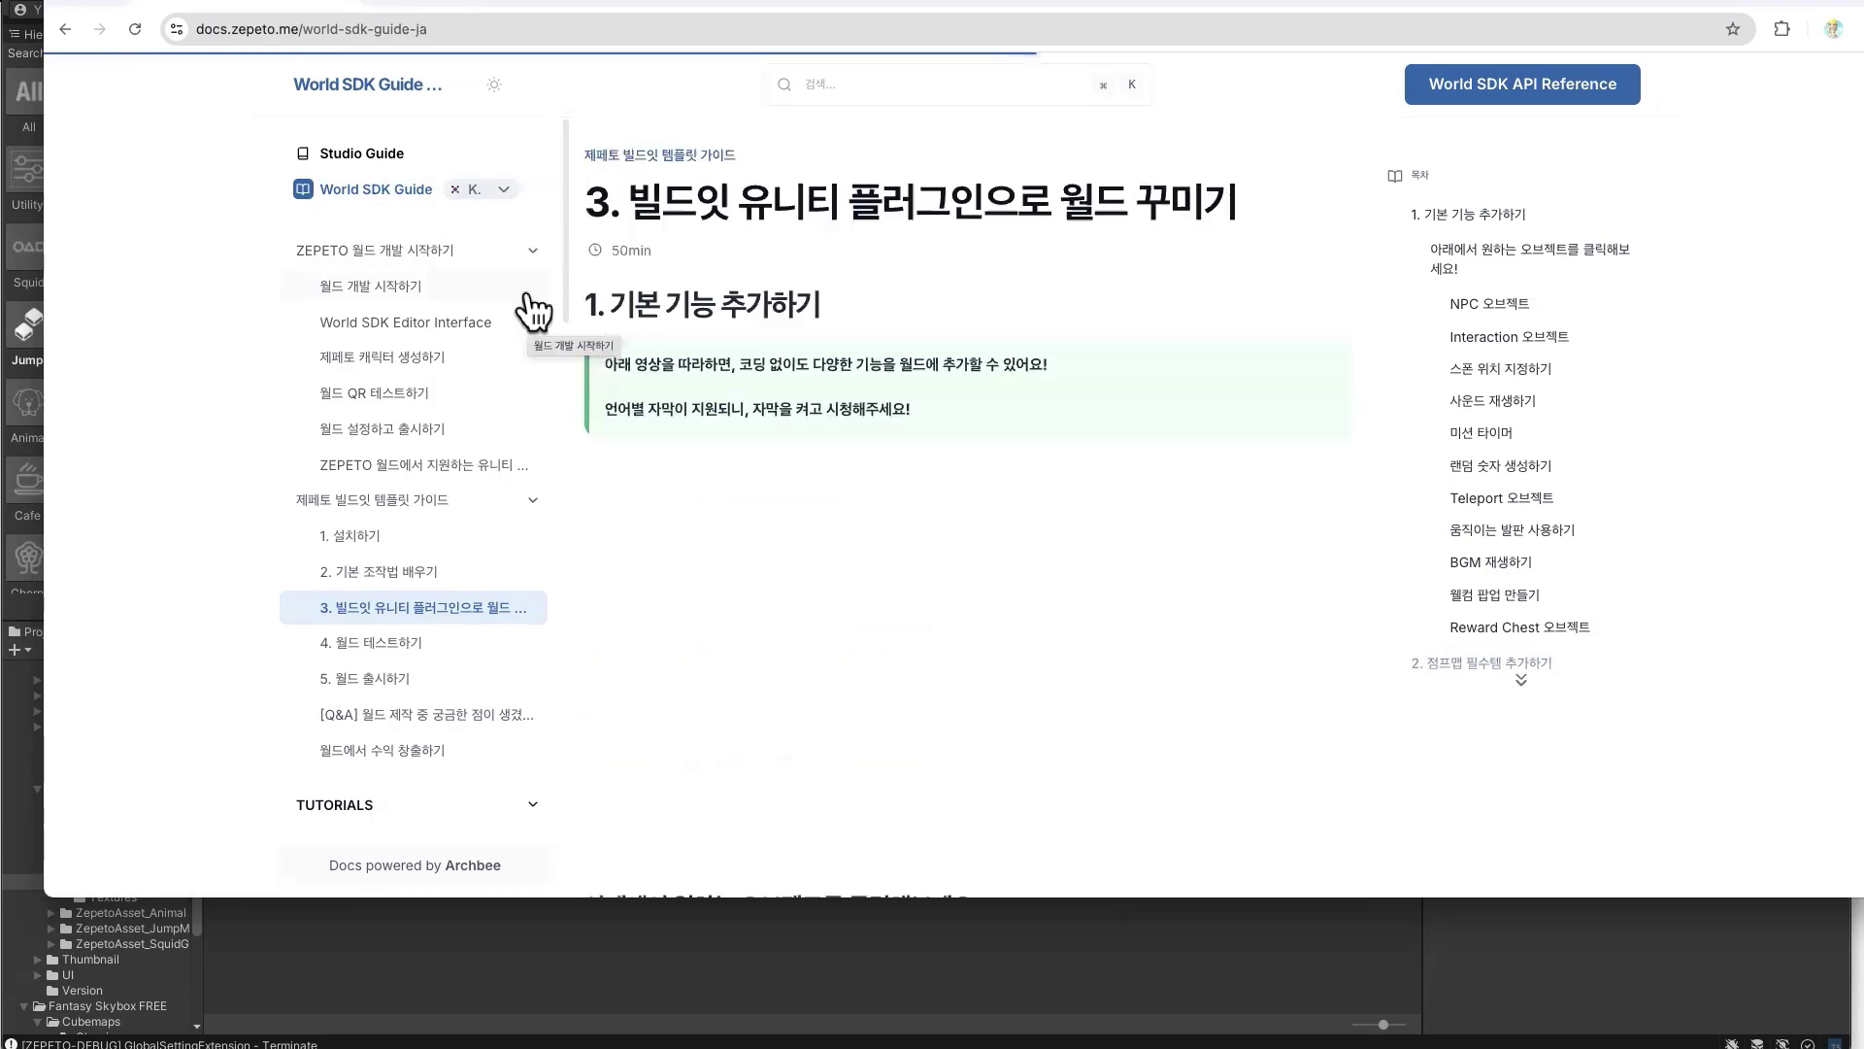
pyautogui.click(406, 535)
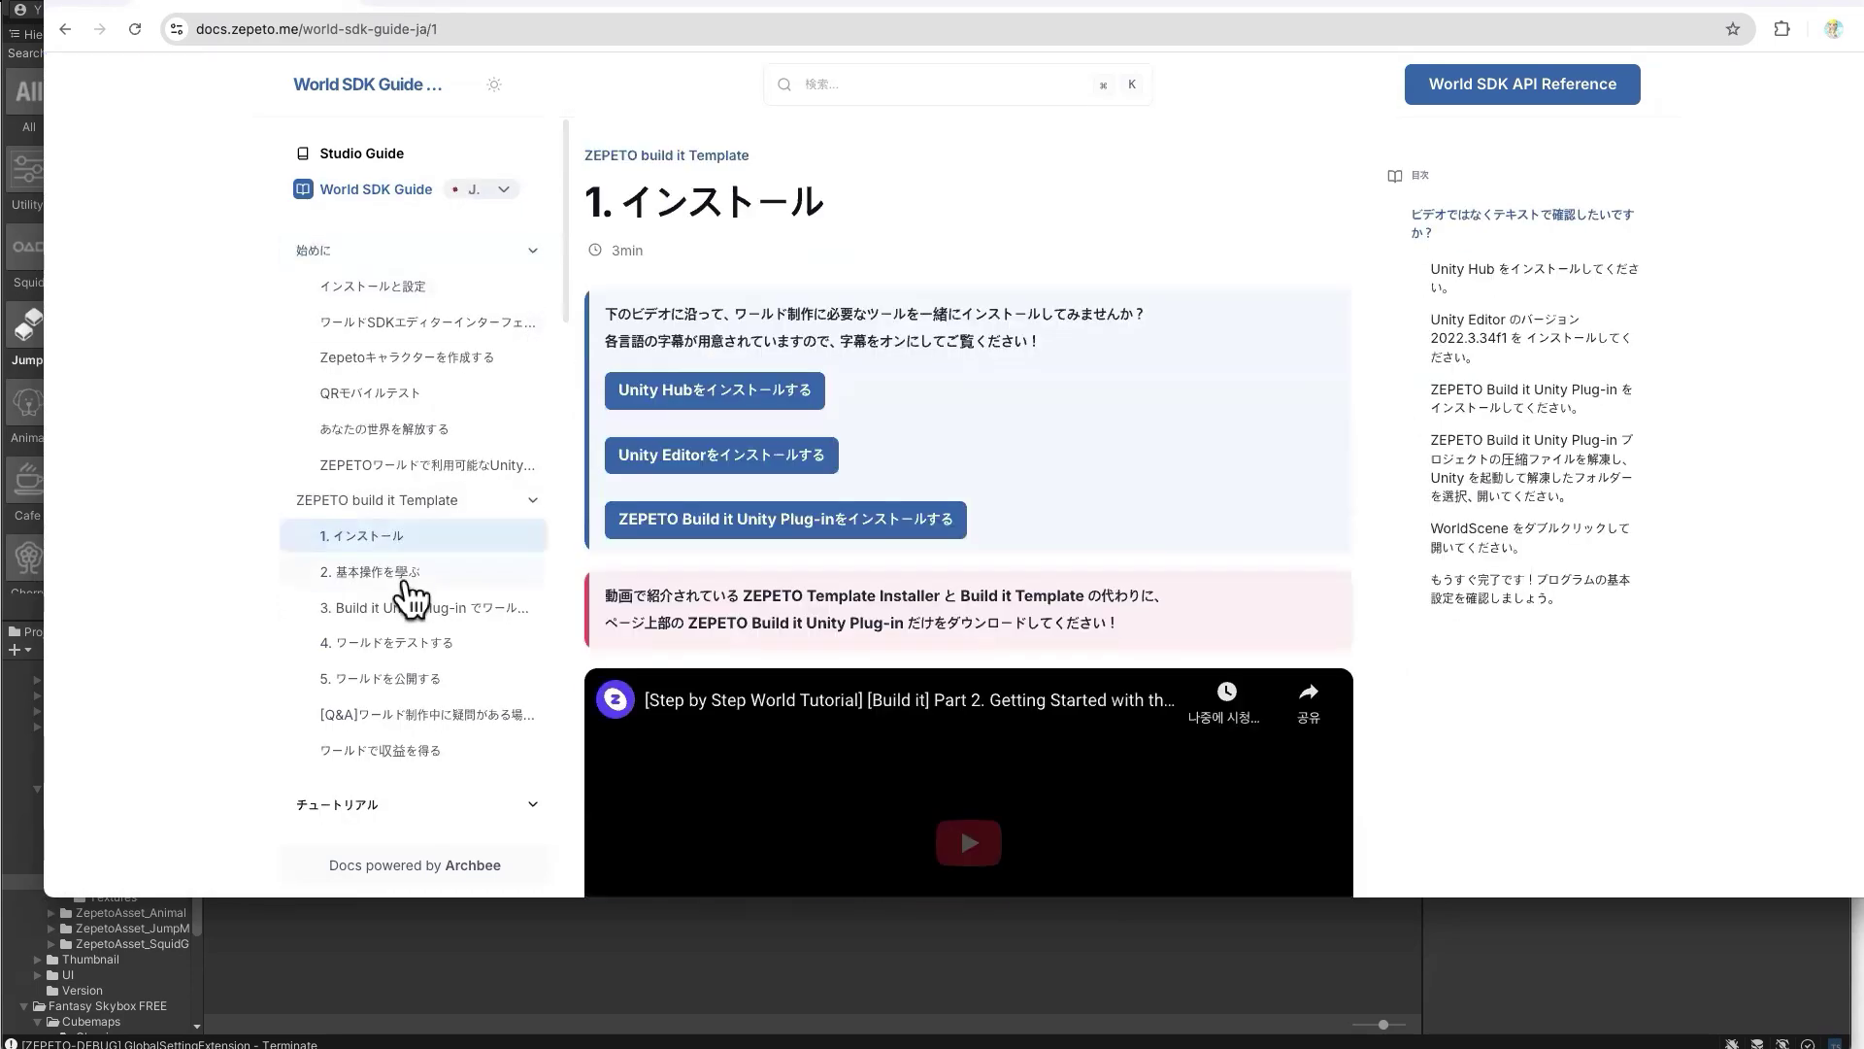
pyautogui.click(407, 572)
pyautogui.click(434, 608)
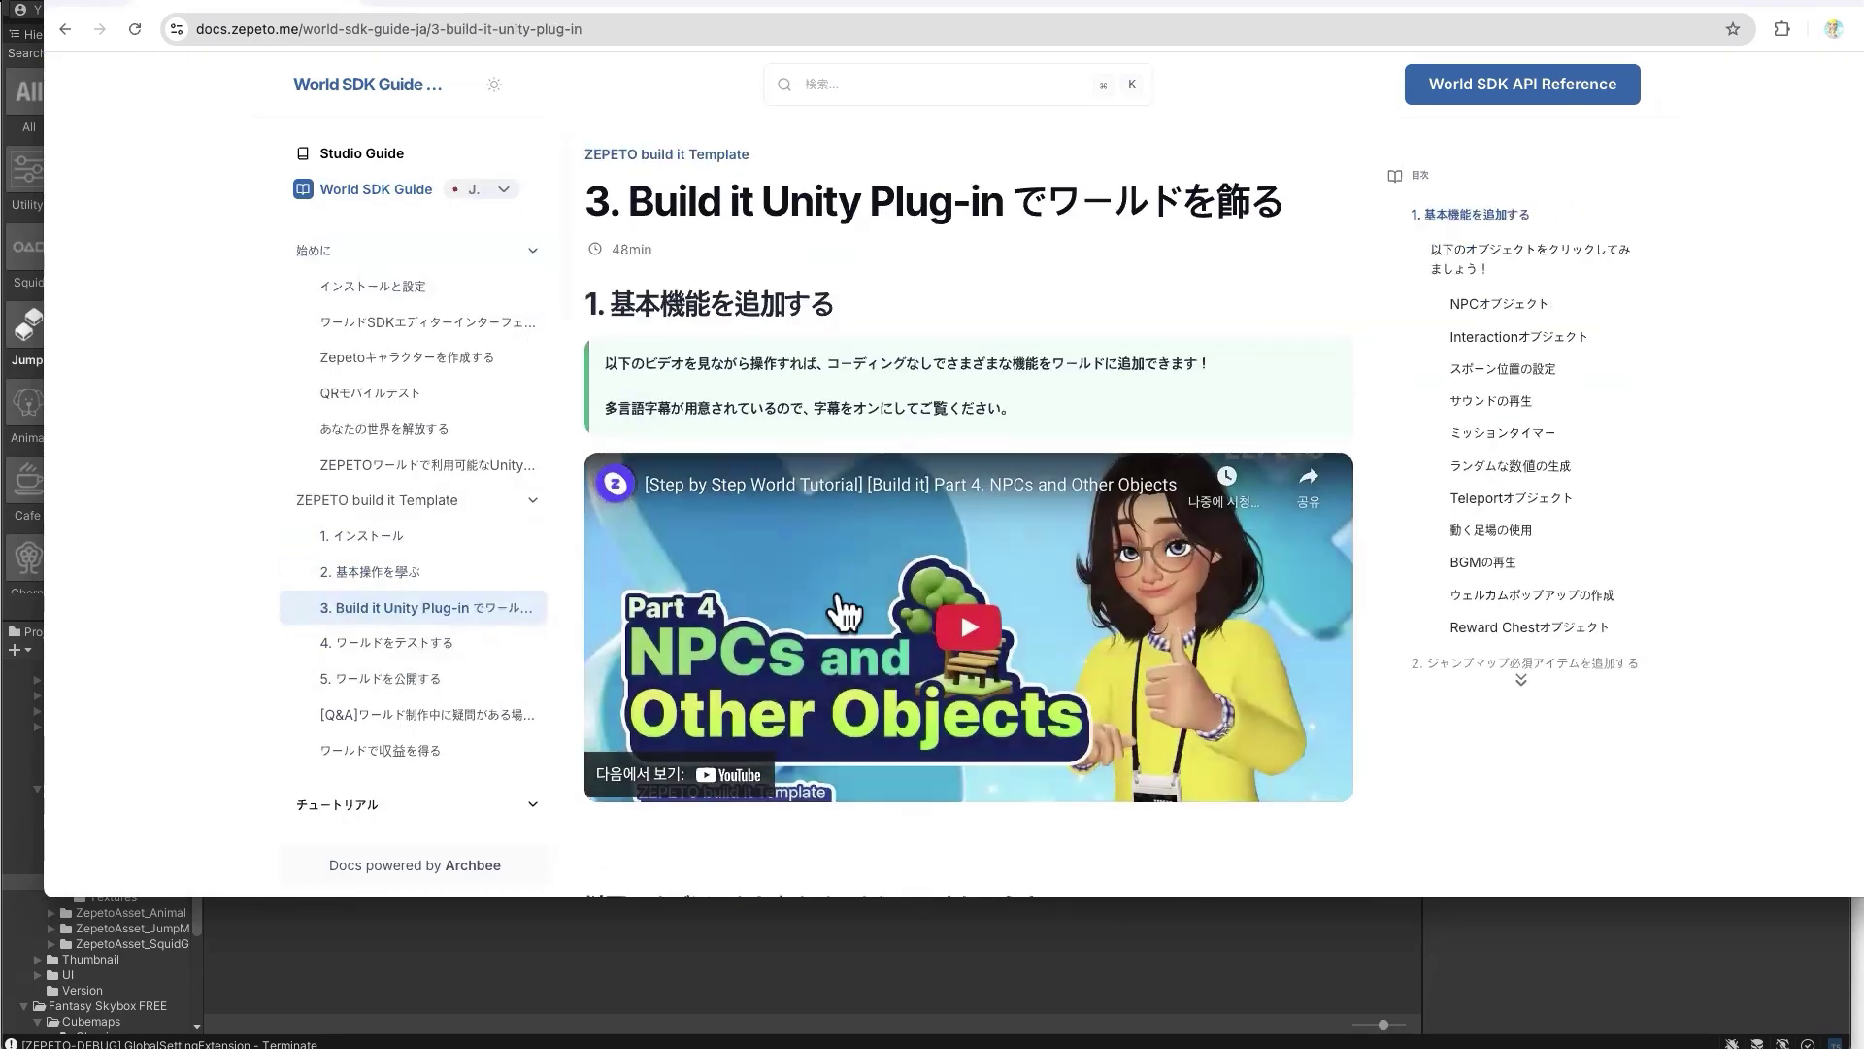
# Examine the spawn position, sound playback and mission timer sections of the Japanese guide page
pyautogui.scroll(-20, 841, 604)
pyautogui.scroll(-10, 837, 594)
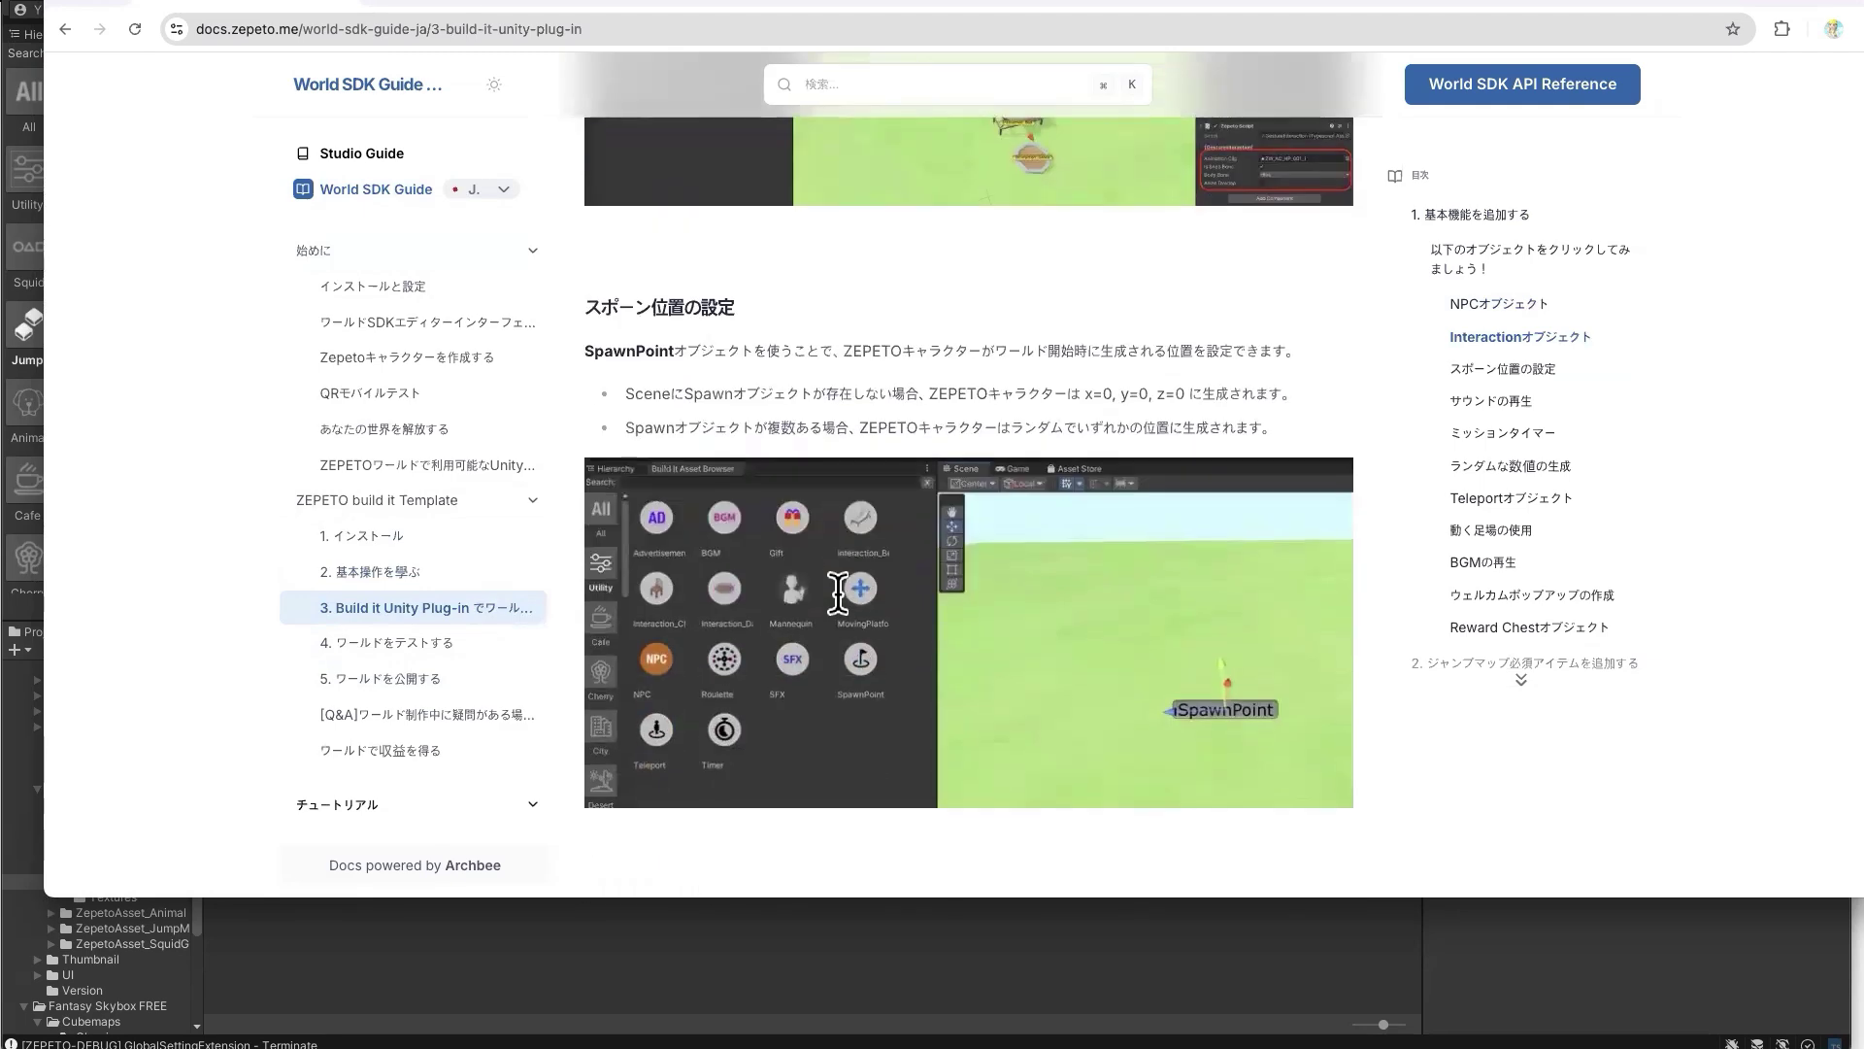
pyautogui.scroll(-8, 838, 597)
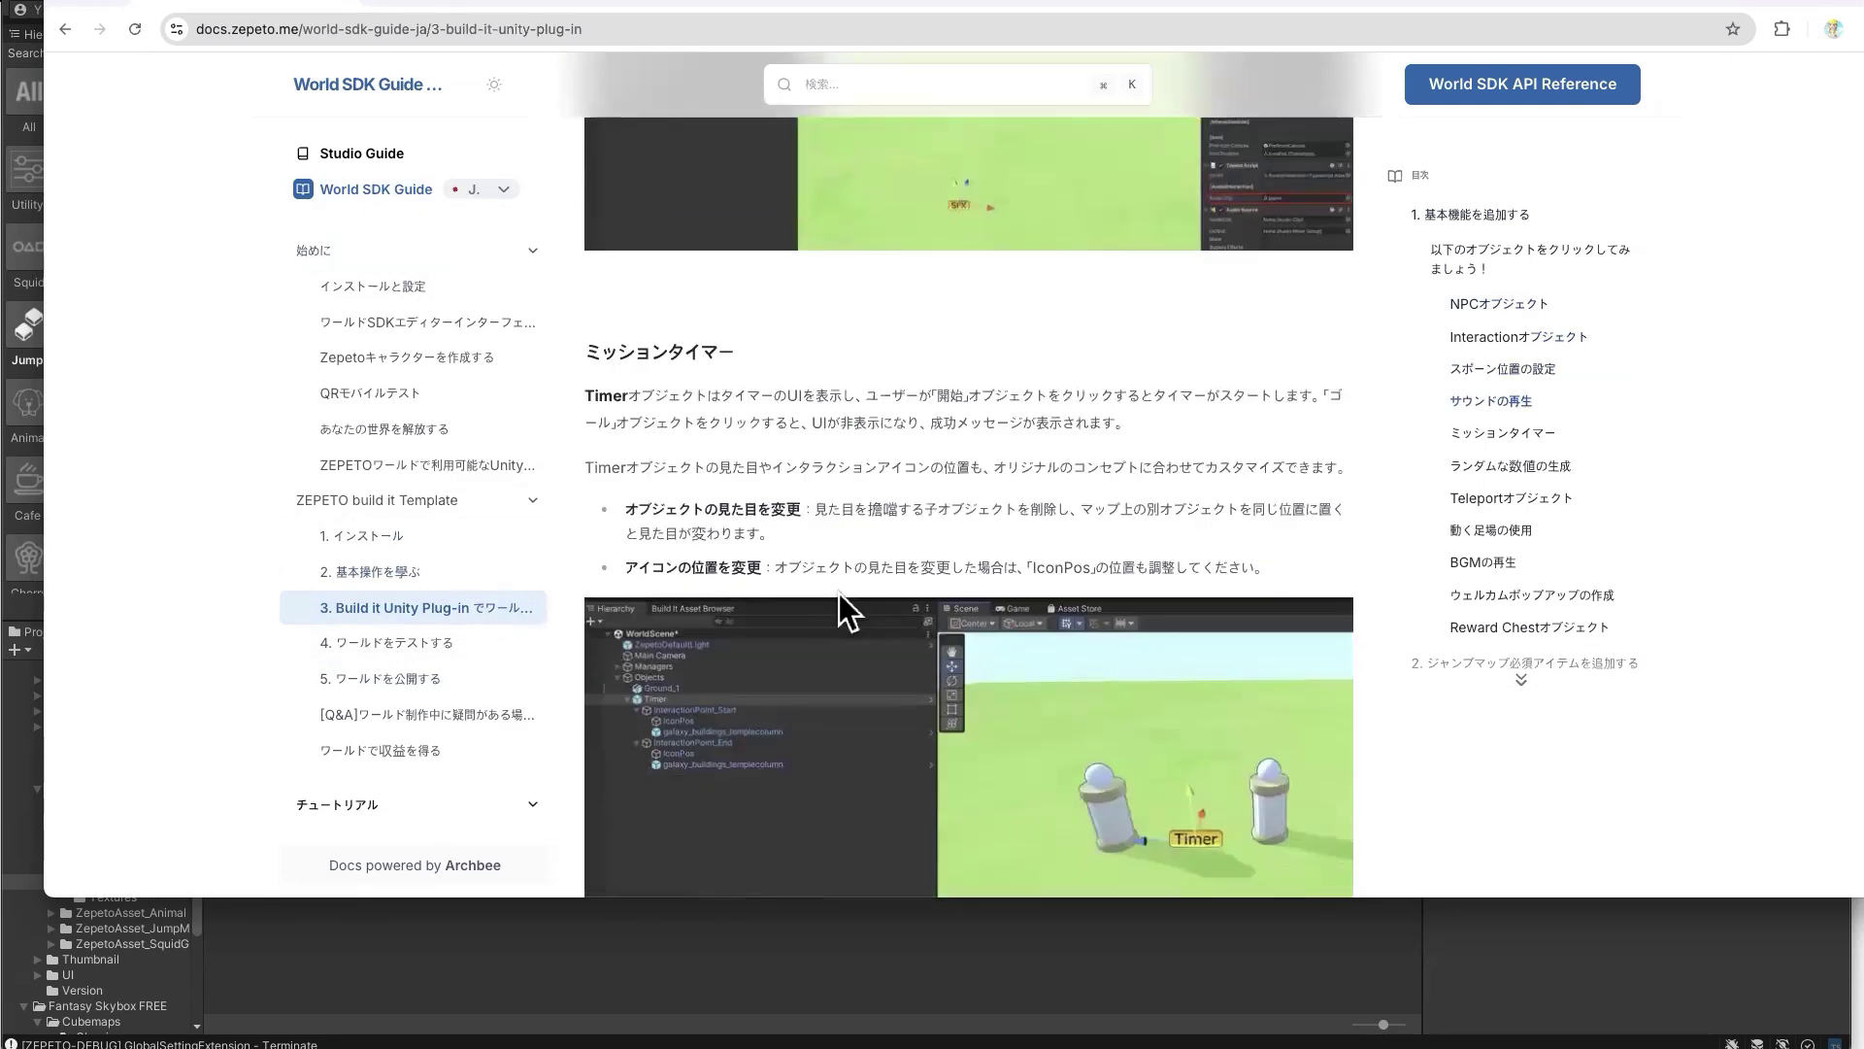
pyautogui.scroll(5, 839, 592)
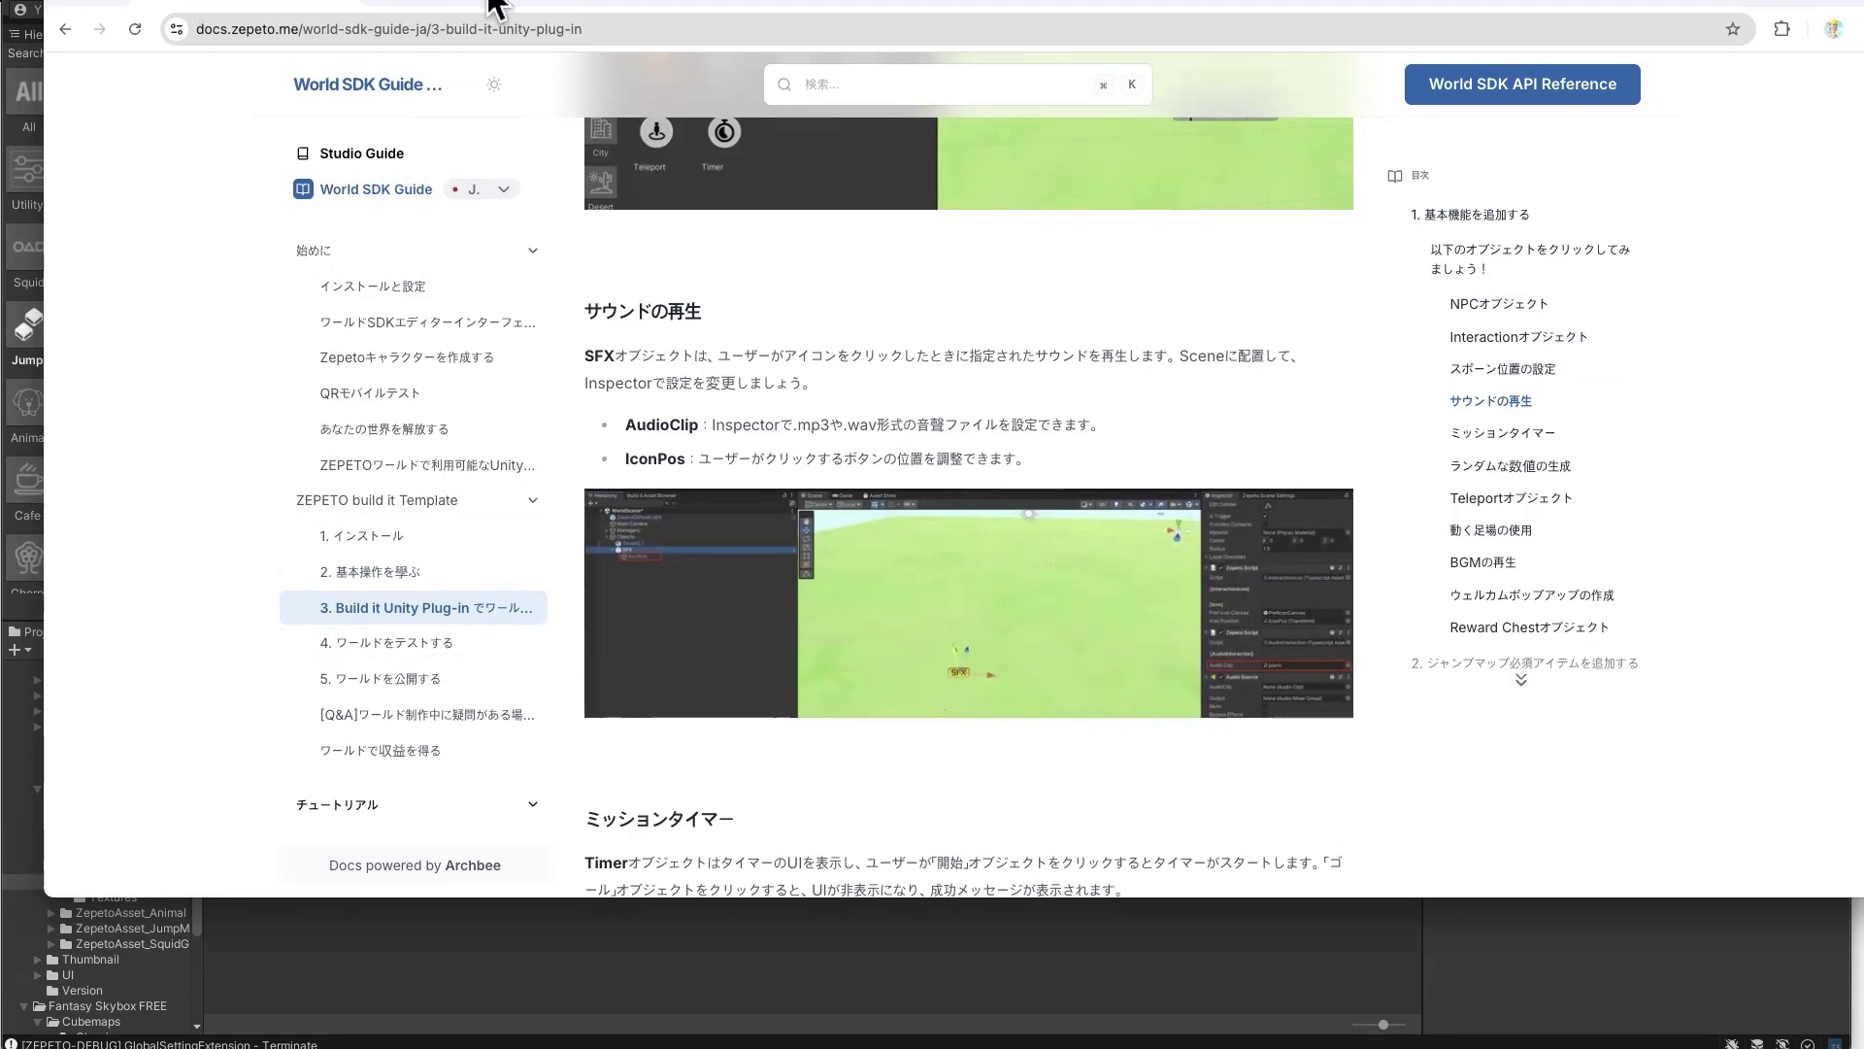
pyautogui.moveTo(511, 10); pyautogui.dragTo(0, 72)
pyautogui.click(874, 557)
pyautogui.keyDown('alt'); pyautogui.moveTo(873, 557); pyautogui.dragTo(874, 408); pyautogui.keyUp('alt')
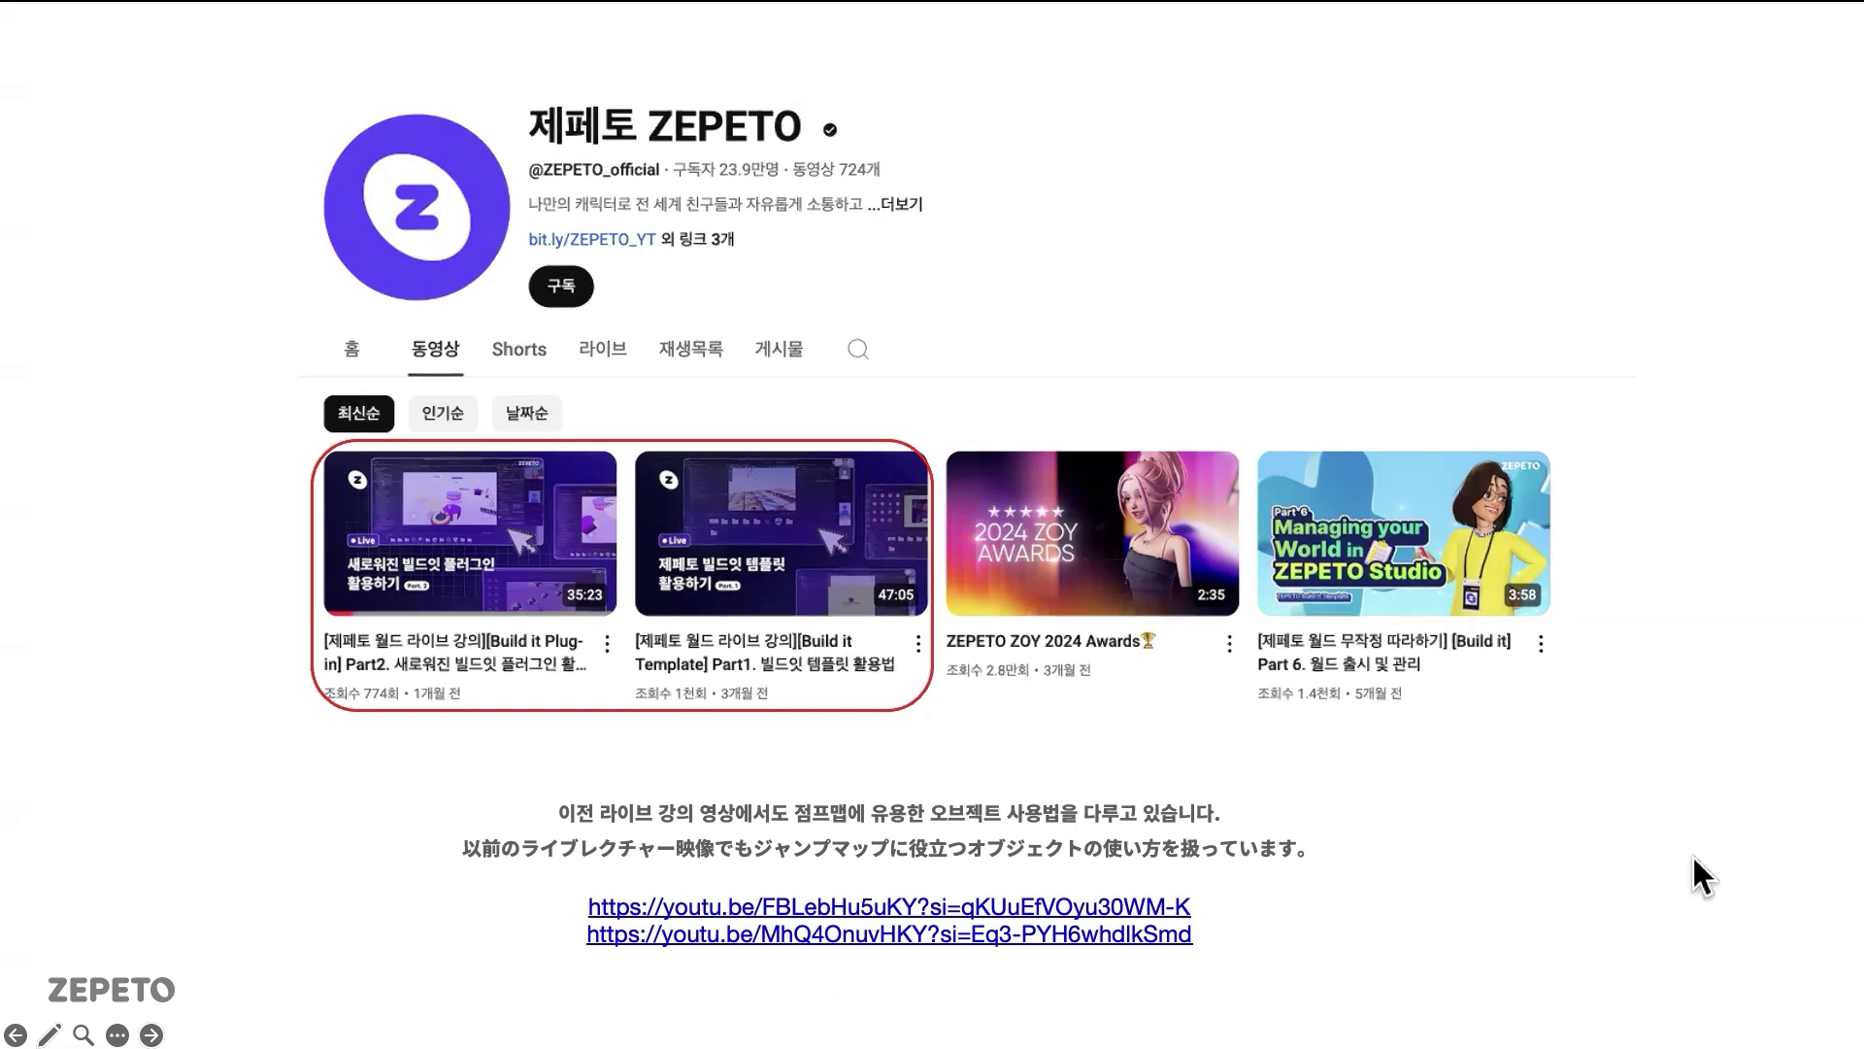
pyautogui.press('Right')
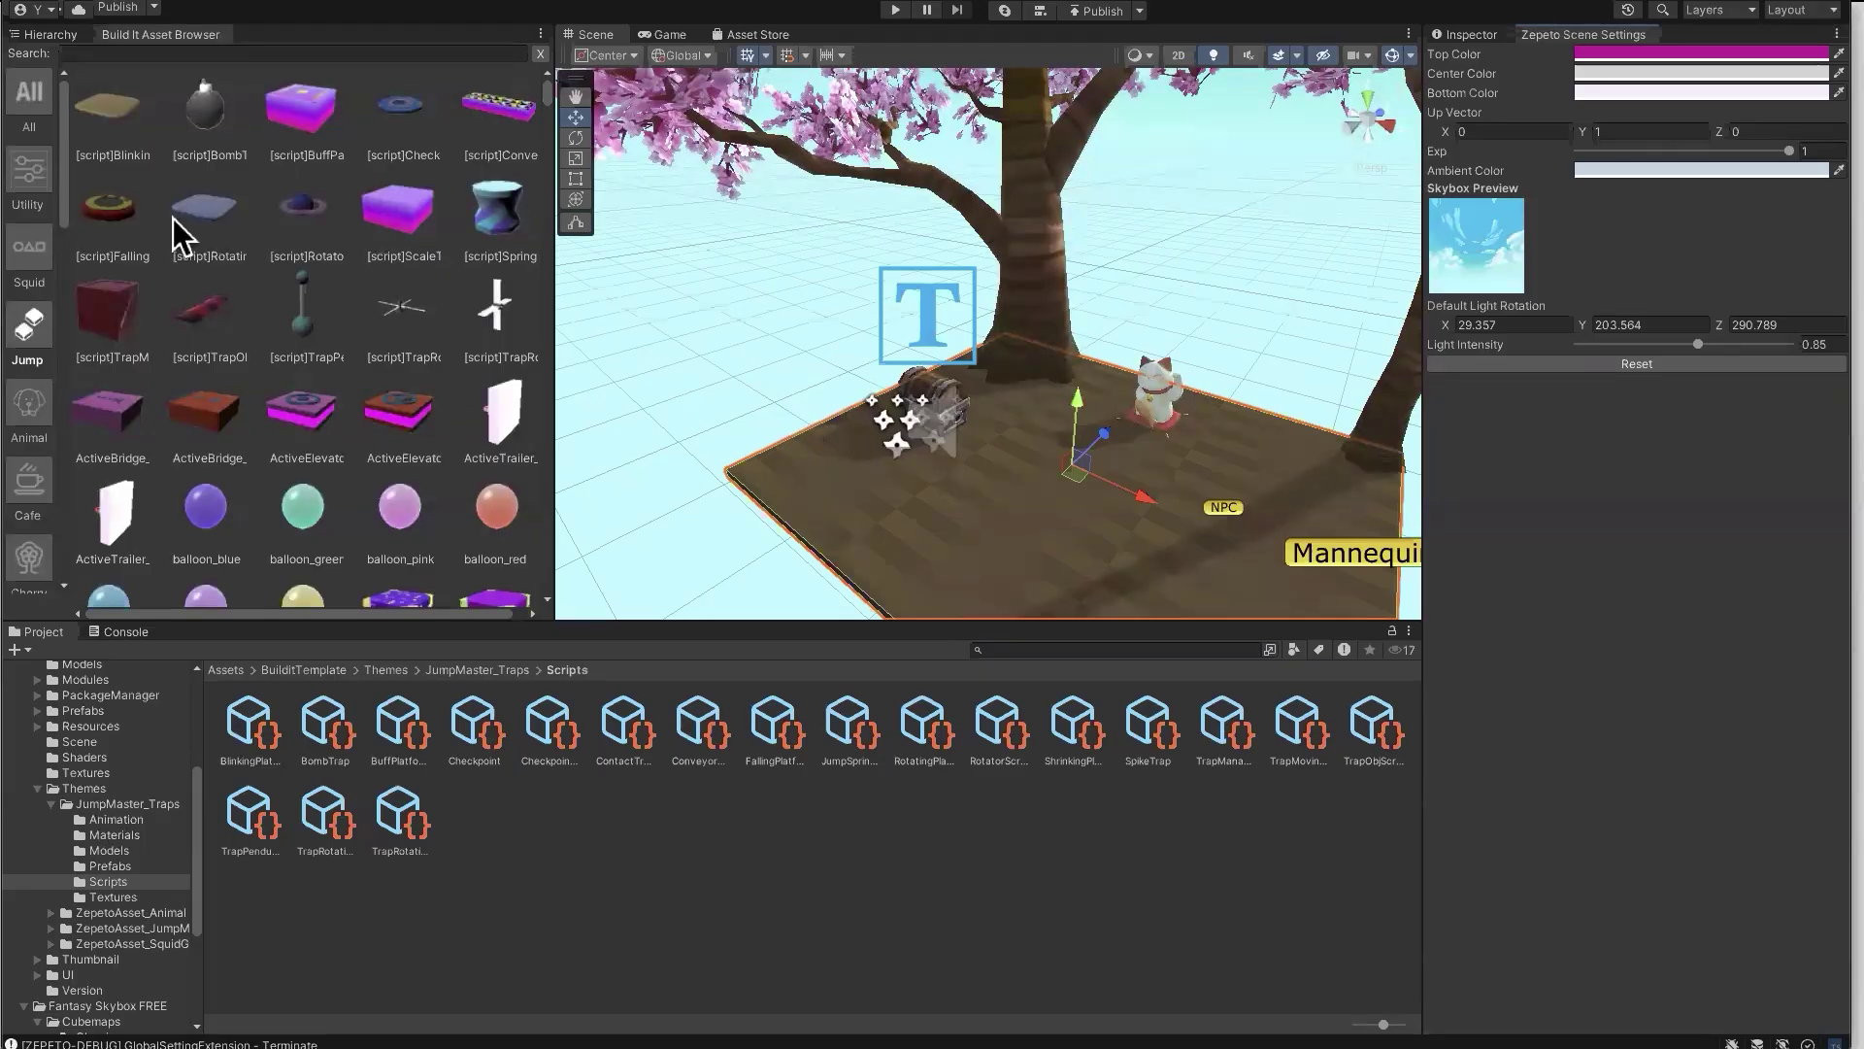
# Place a MovingPlatform beside the brown wooden floor near the reward chest, at about X 11.305, Z 20.473, and show its properties
pyautogui.click(29, 175)
pyautogui.moveTo(303, 205); pyautogui.dragTo(748, 524)
pyautogui.press('f')
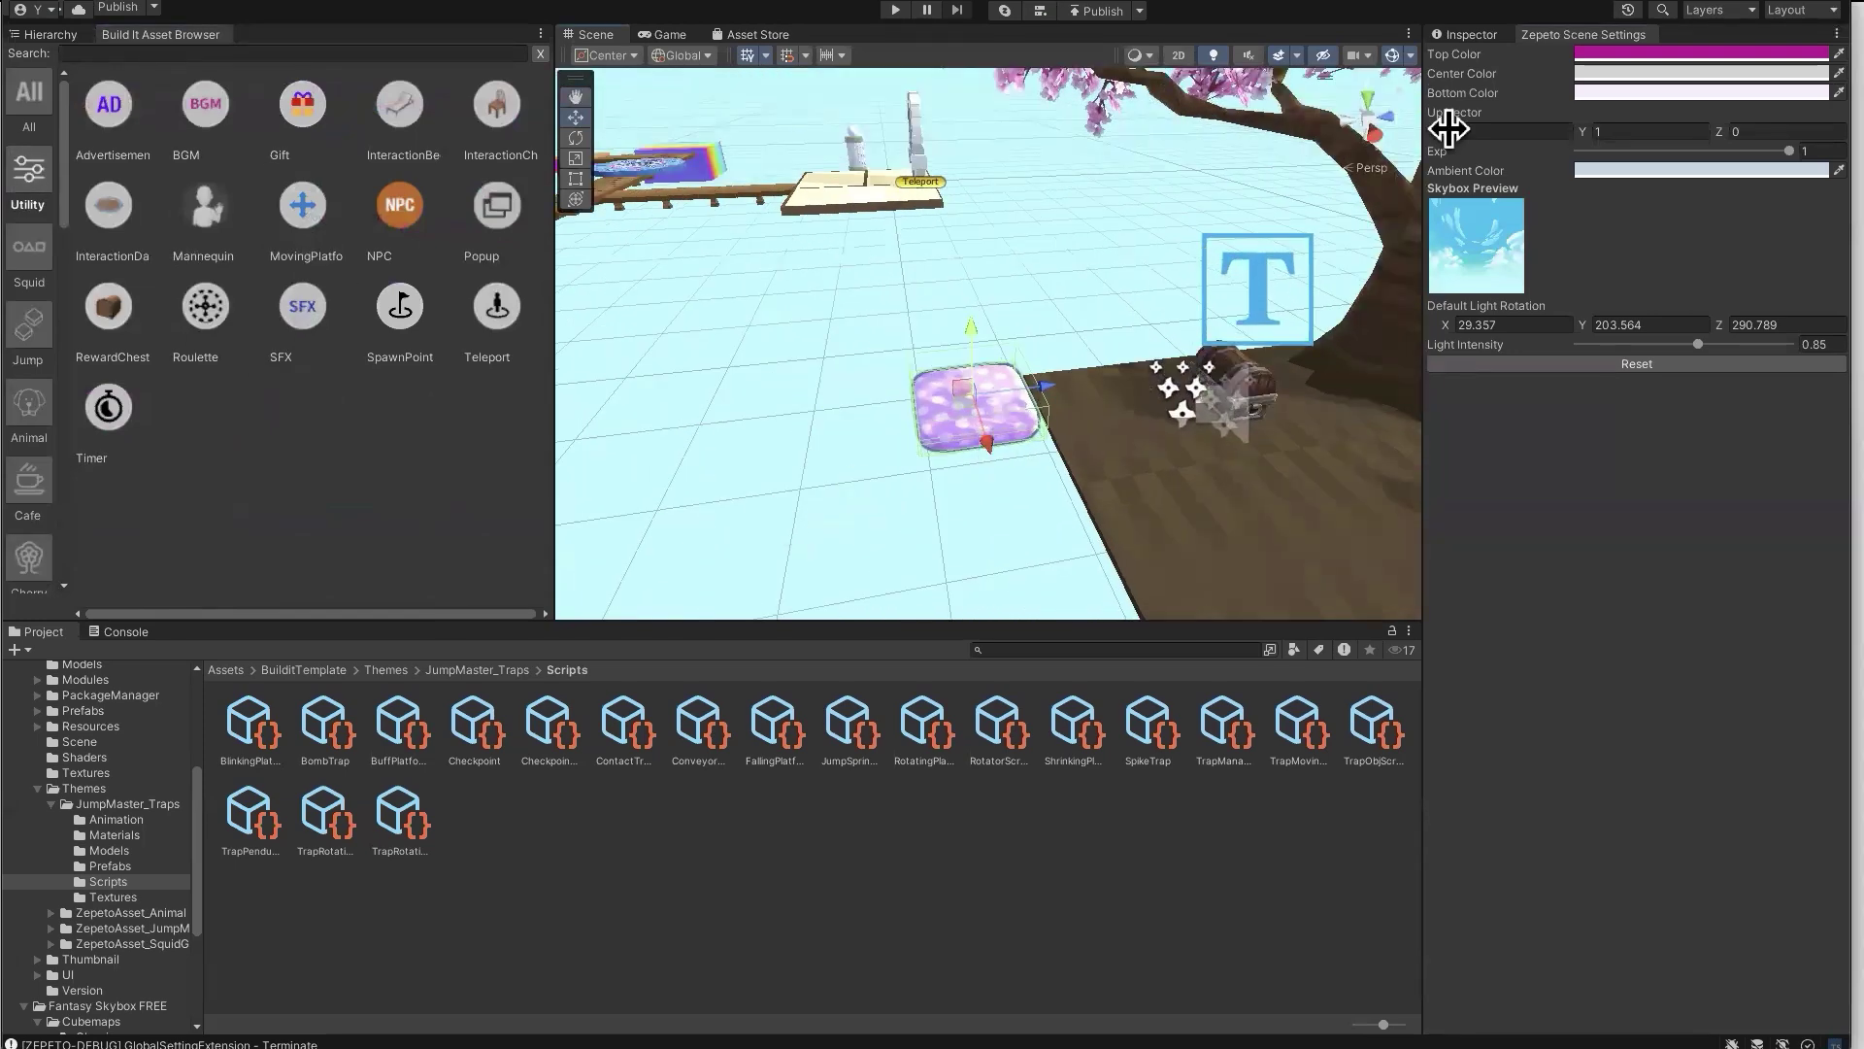
pyautogui.click(1466, 36)
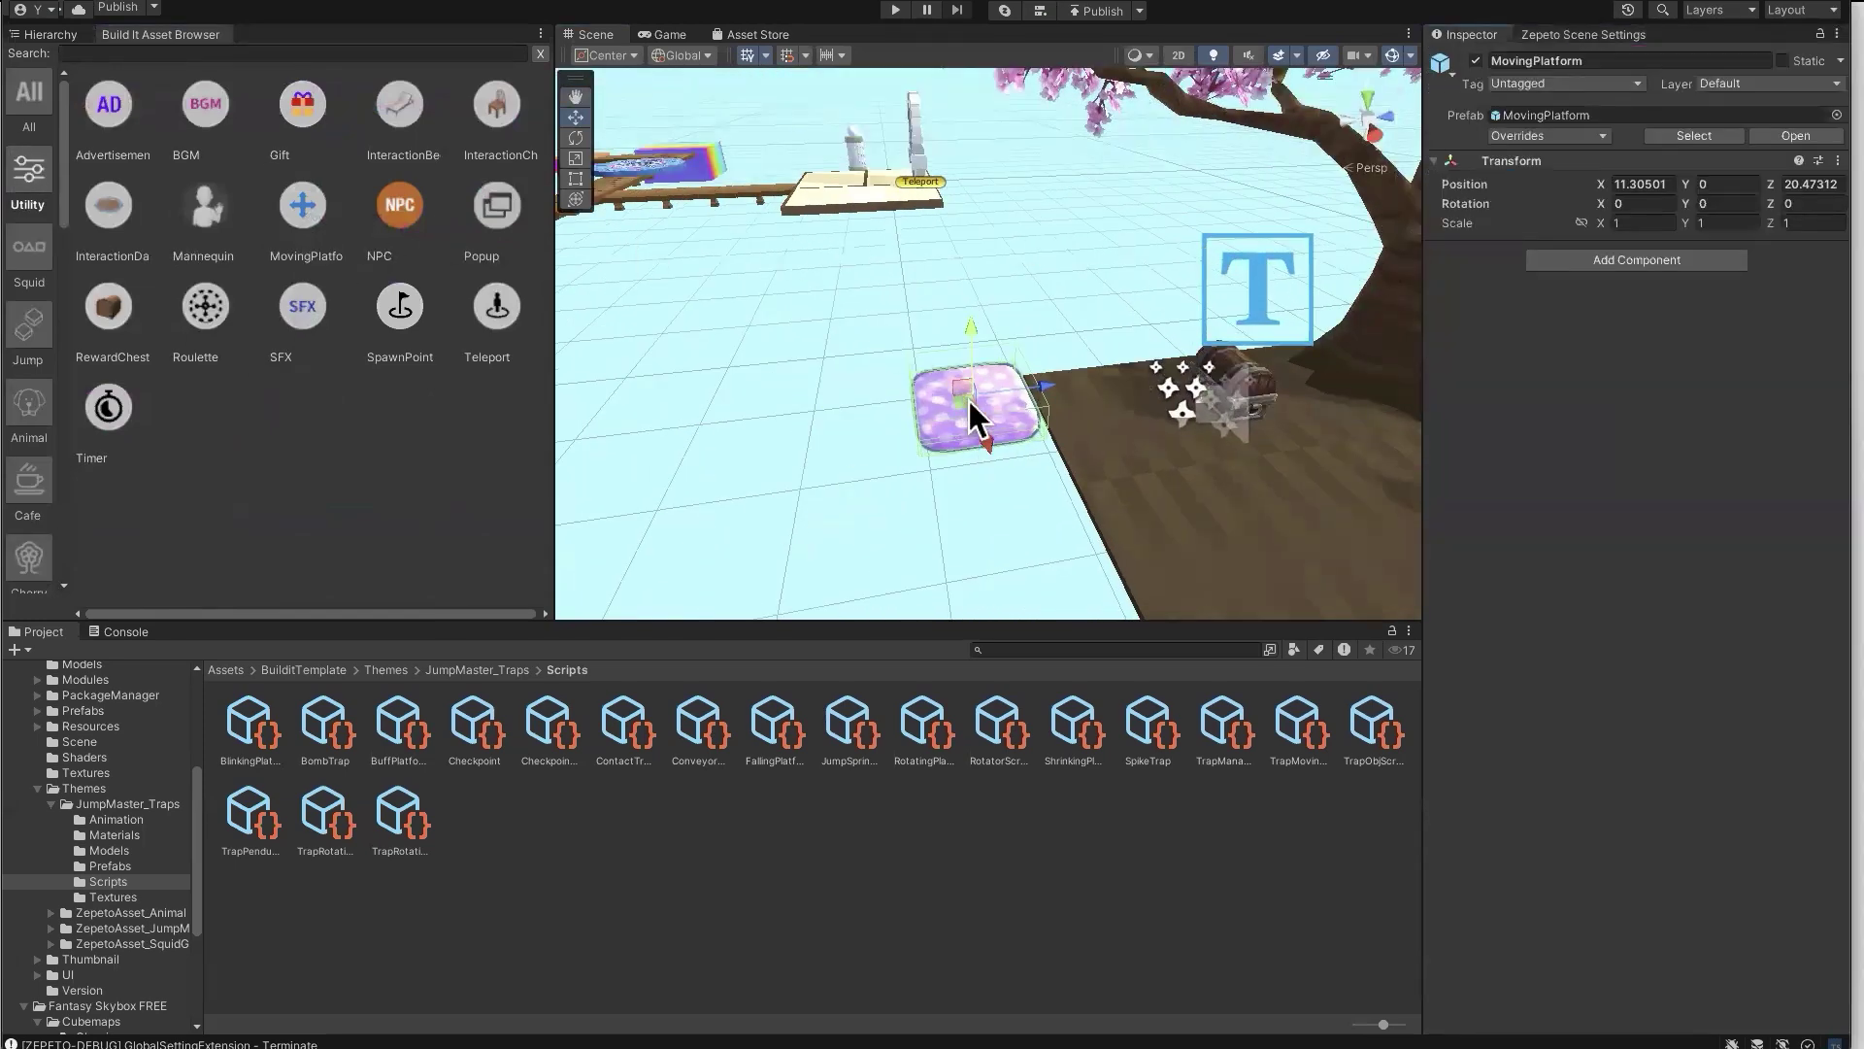
# Move the MovingPlatform away from the wooden floor's edge to about X 11.392, Z 18.848
pyautogui.moveTo(1016, 388); pyautogui.dragTo(788, 410)
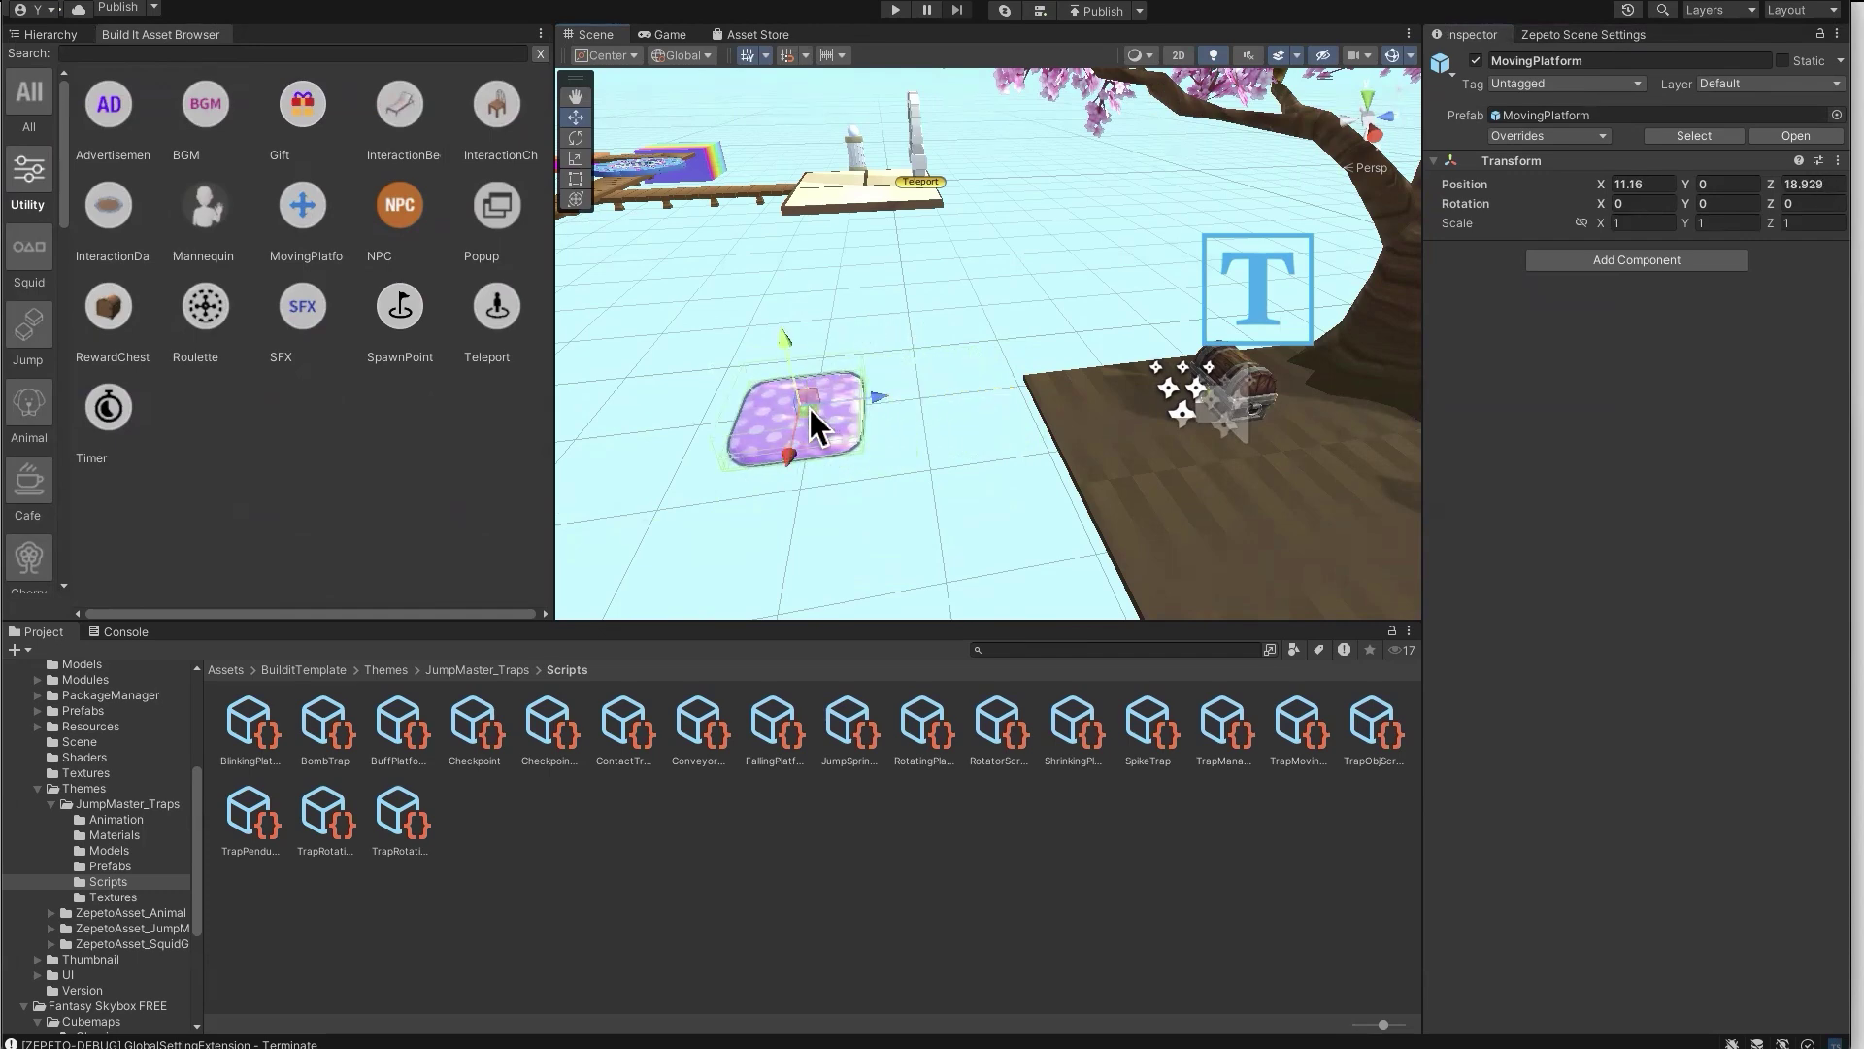
pyautogui.moveTo(809, 408); pyautogui.dragTo(733, 430)
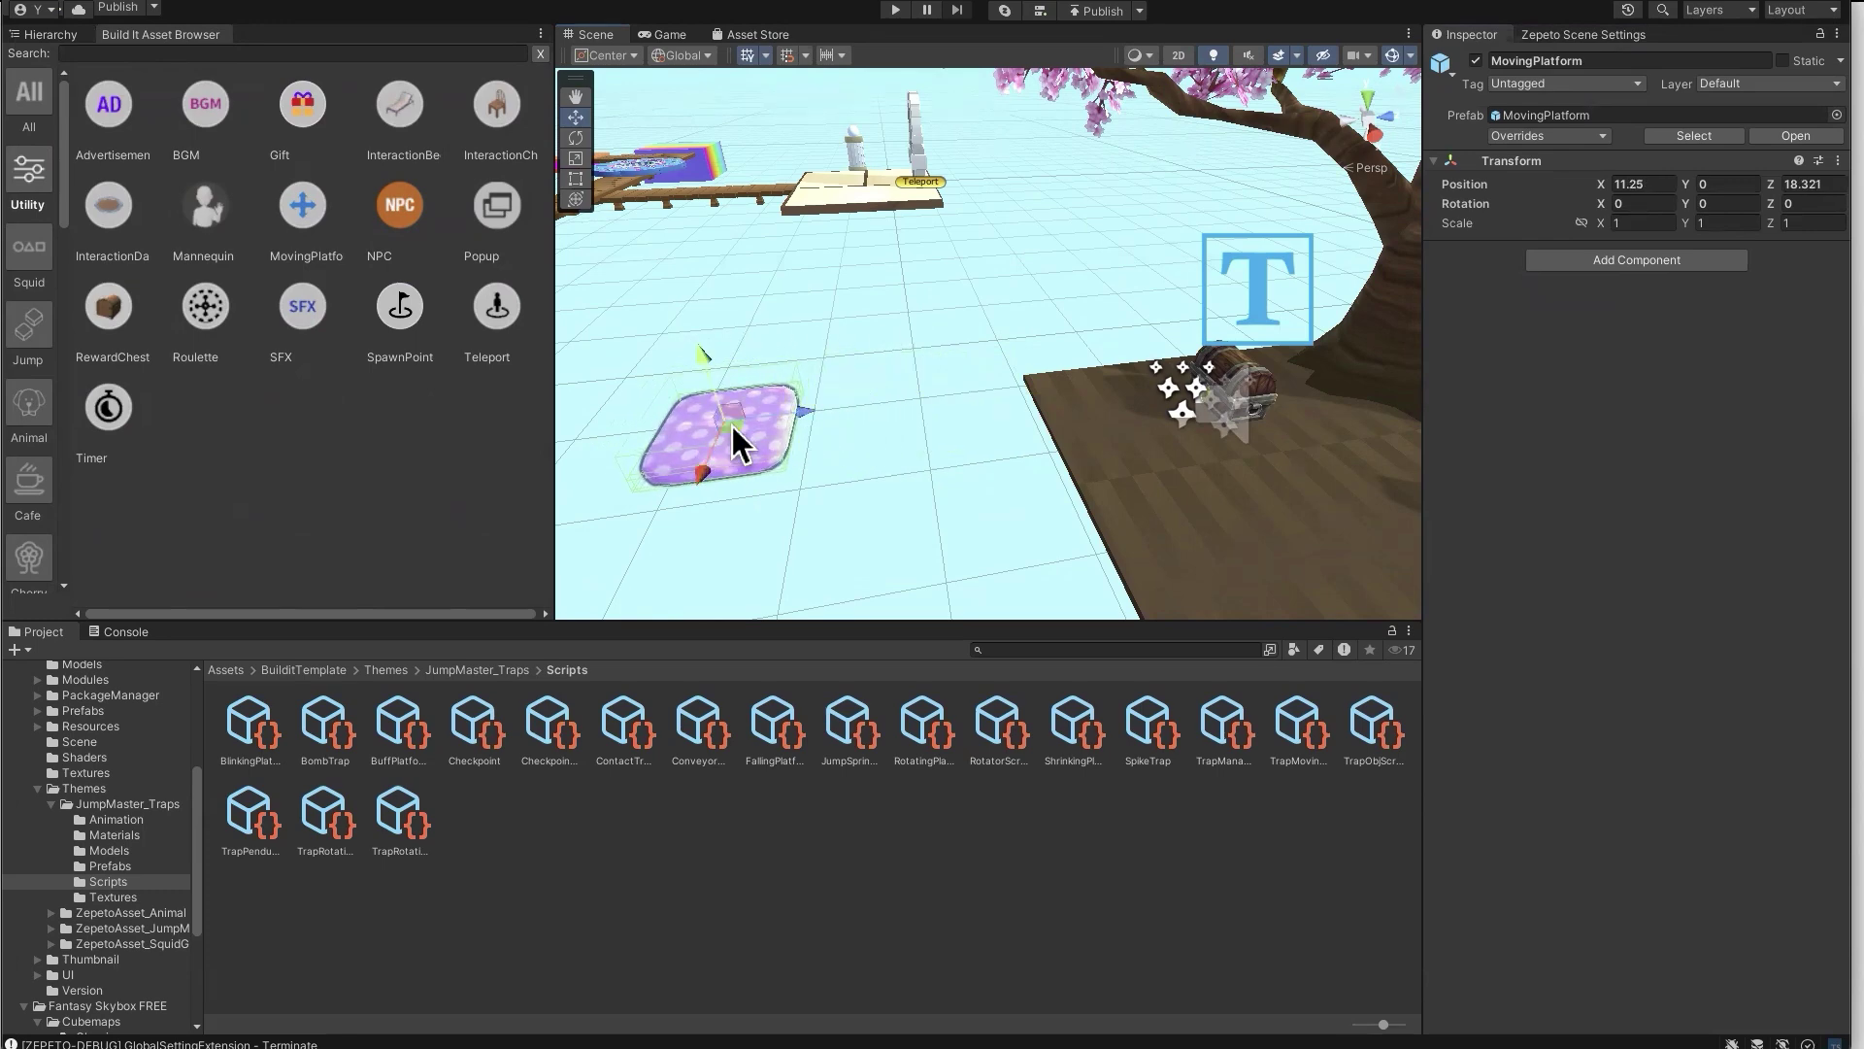
pyautogui.moveTo(733, 428); pyautogui.dragTo(684, 479)
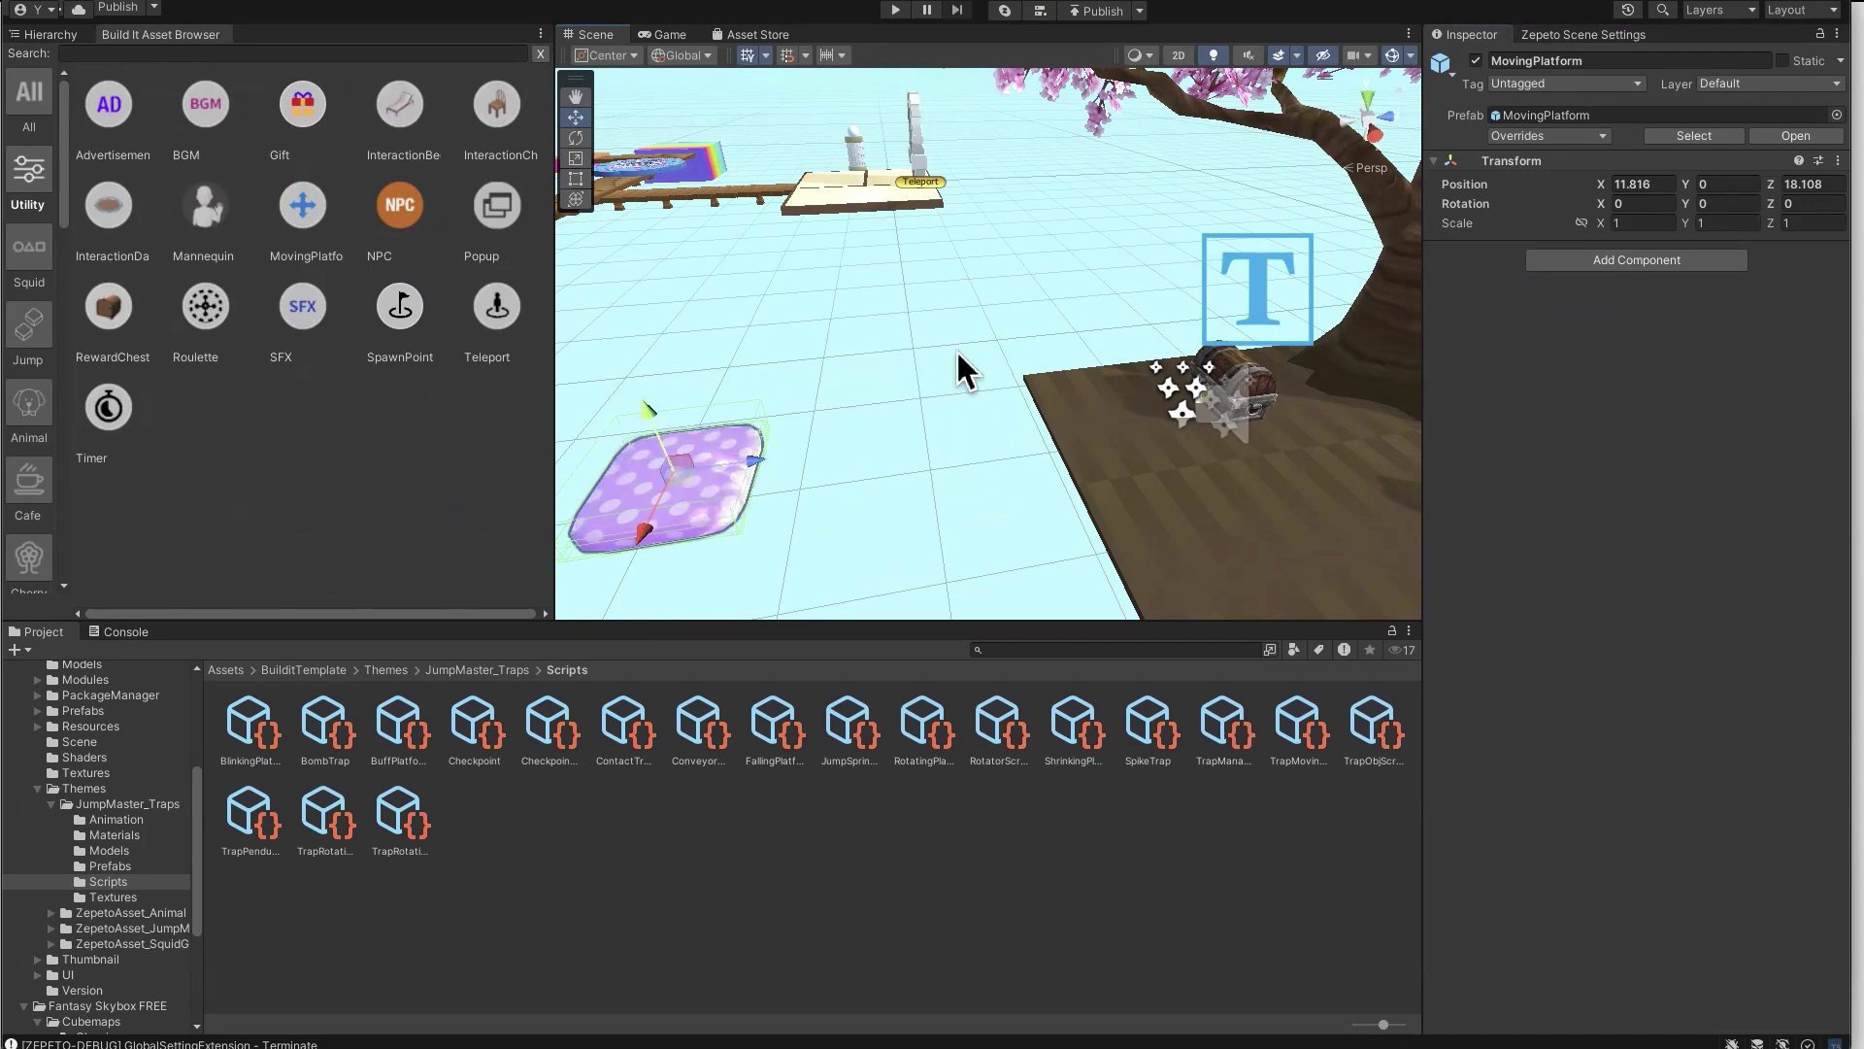
pyautogui.moveTo(678, 475); pyautogui.dragTo(729, 428)
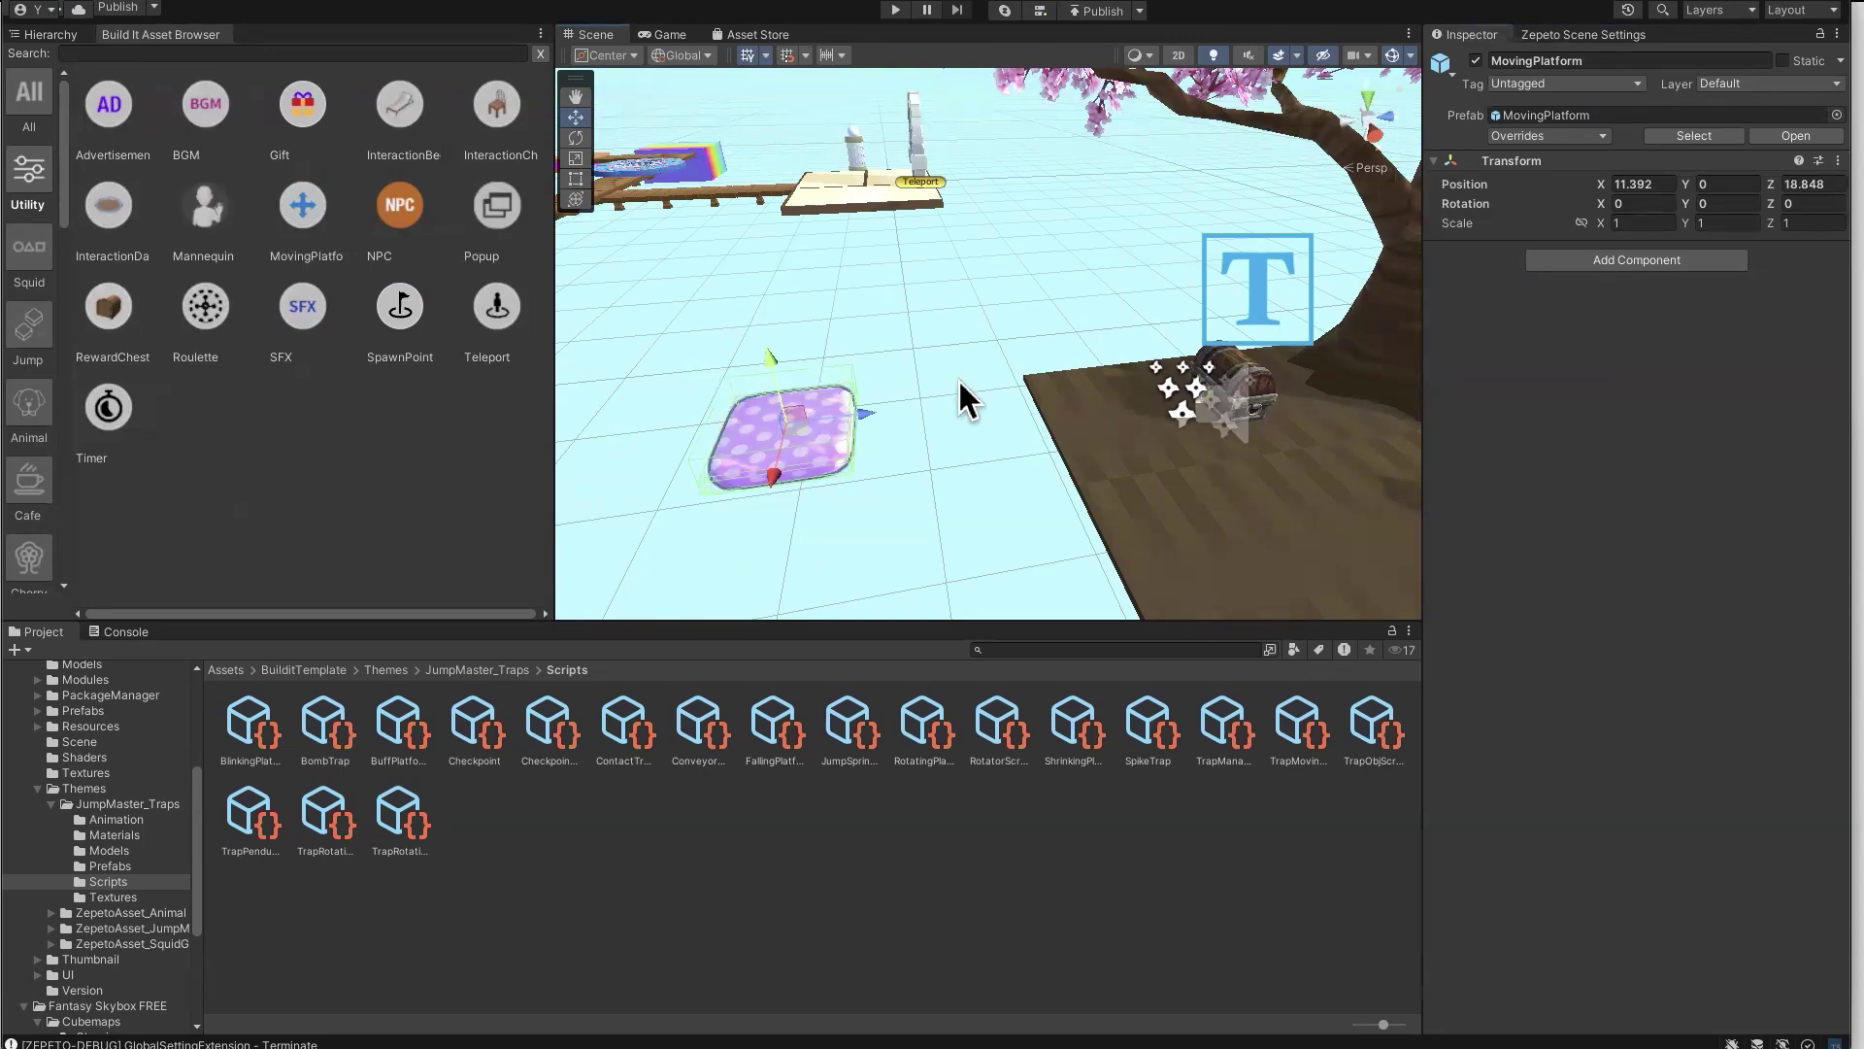
pyautogui.moveTo(958, 381); pyautogui.dragTo(961, 505, button='right')
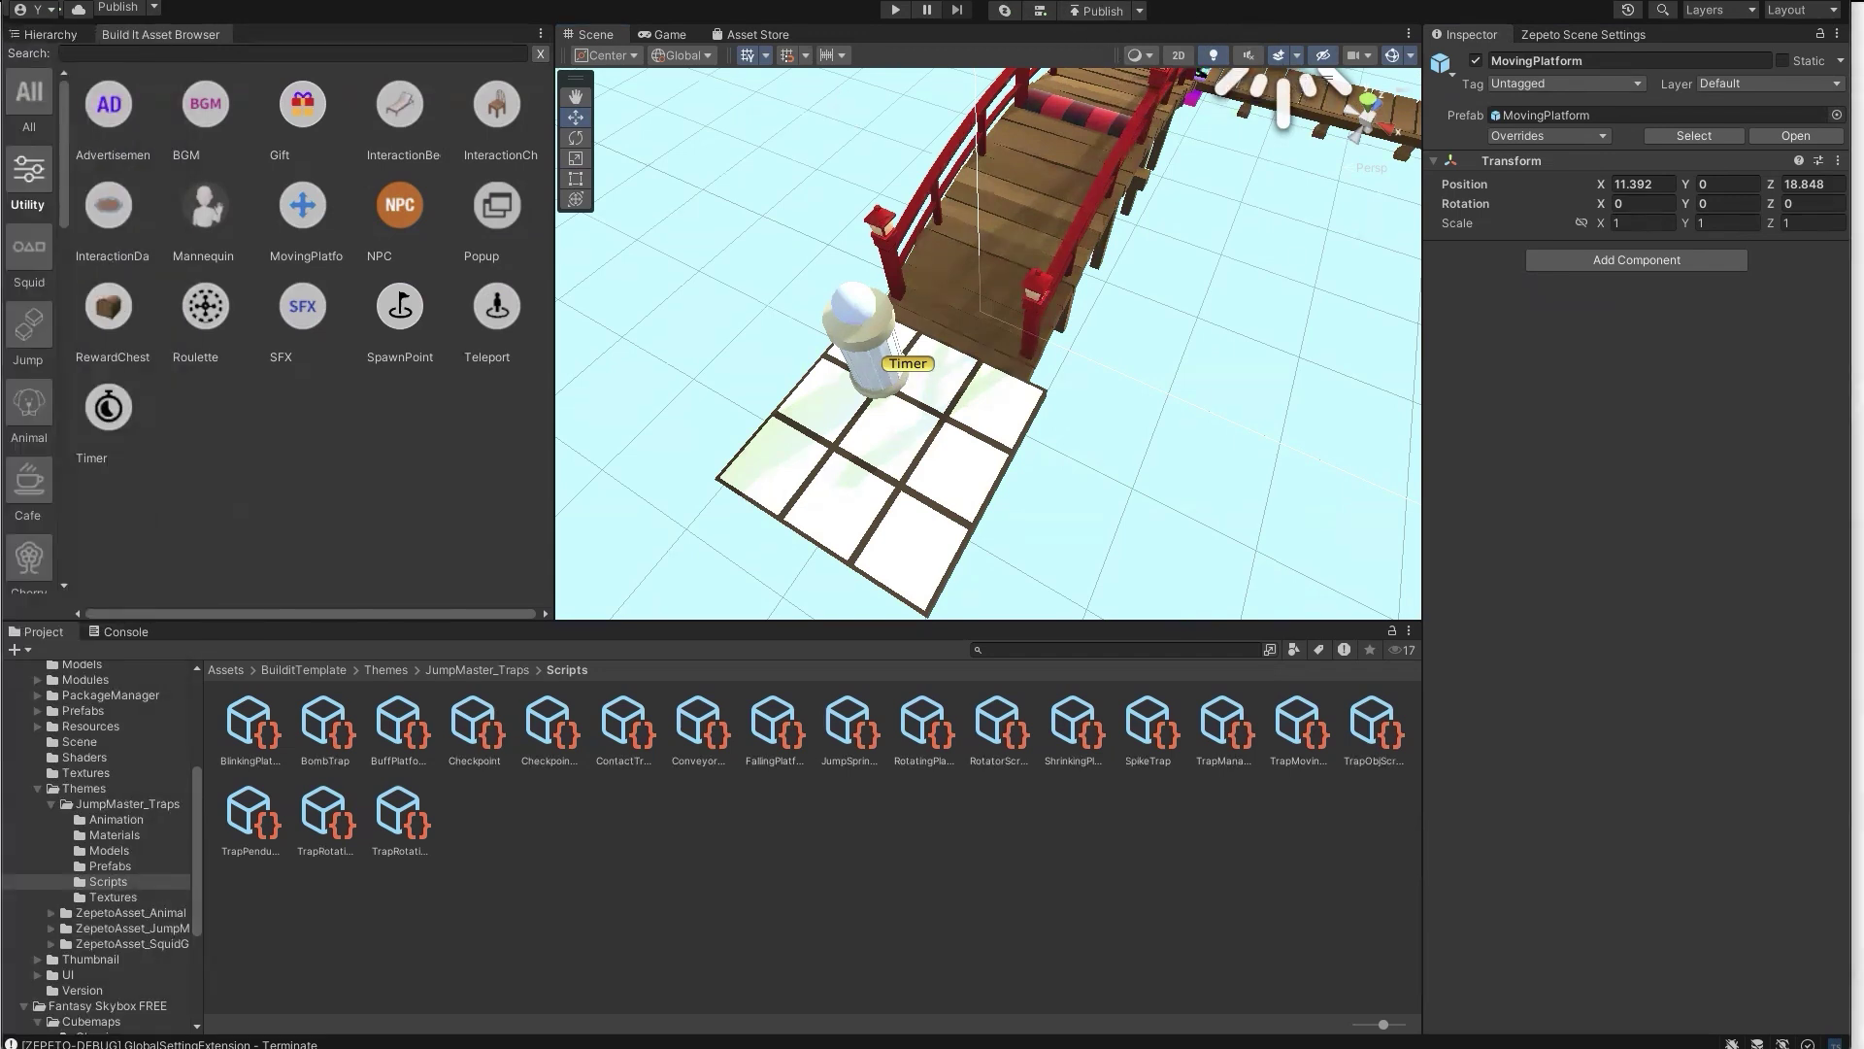
# Switch to ZEPETO Studio in the browser, enlarge its window and start creating a new World (월드)
pyautogui.moveTo(0, 282); pyautogui.dragTo(299, 25)
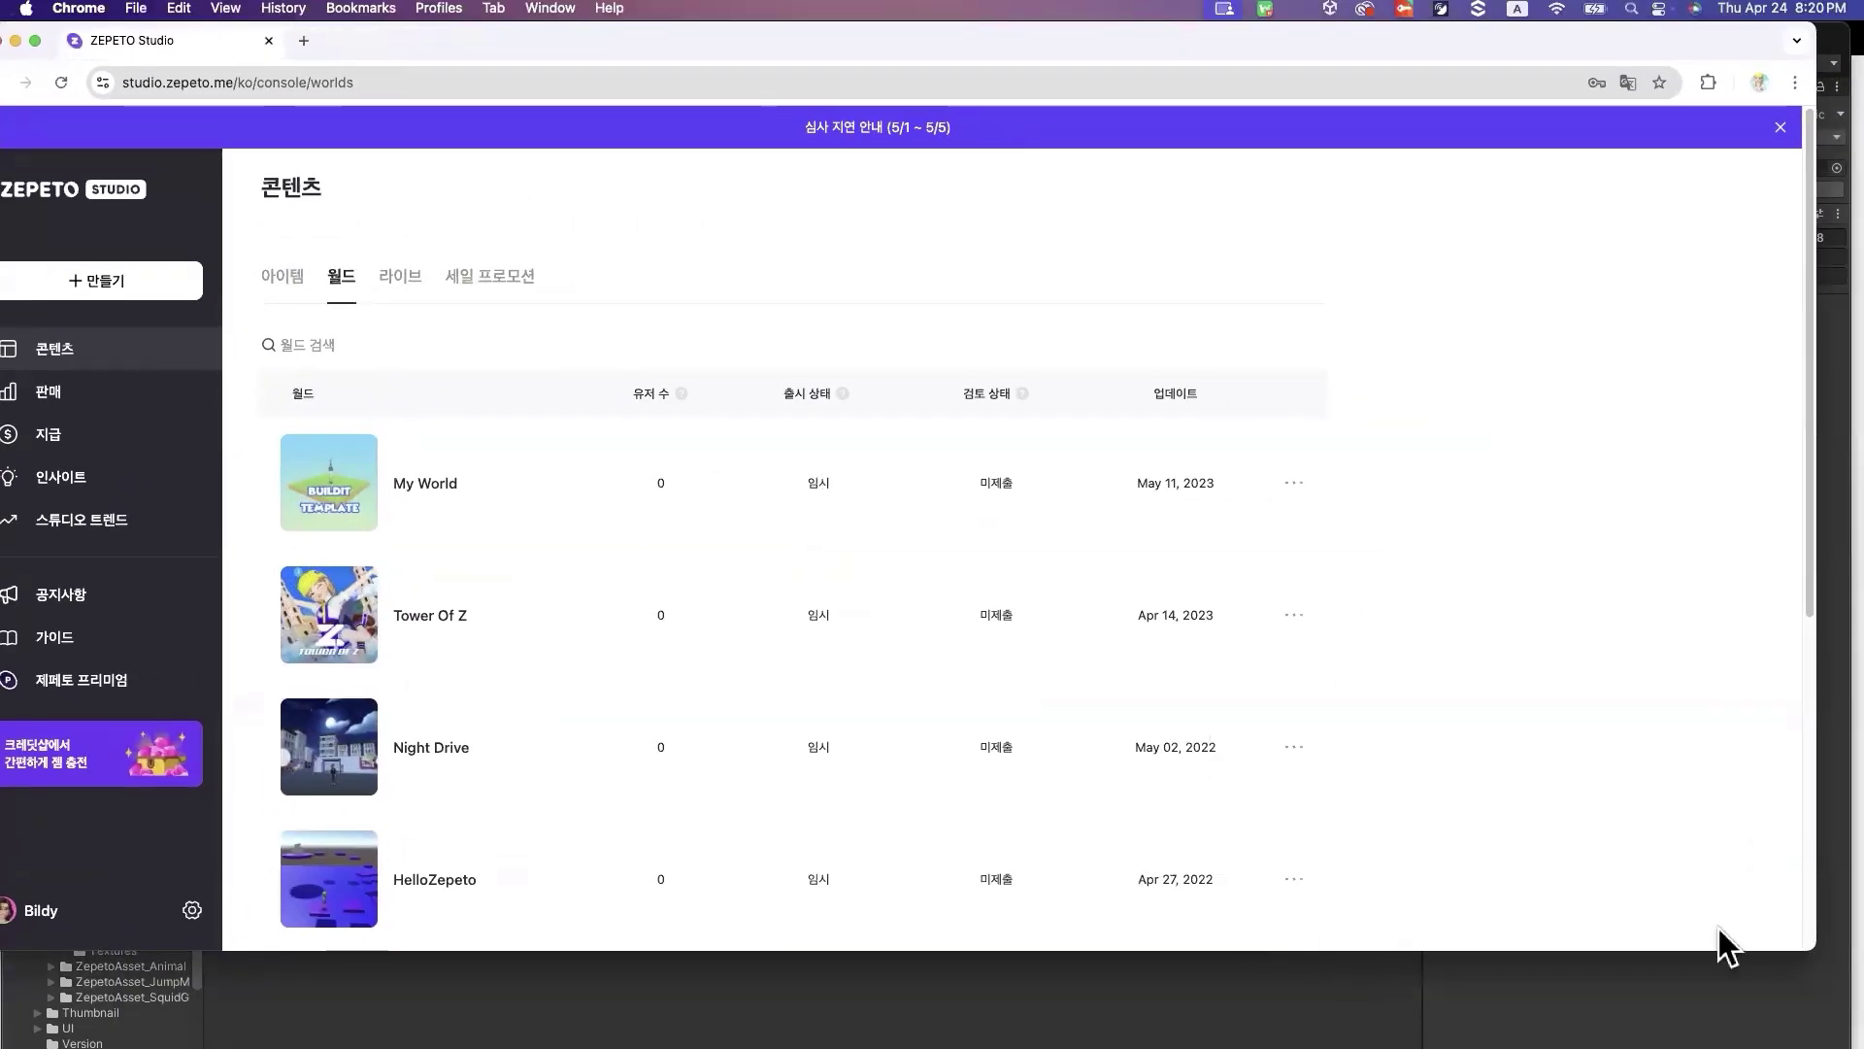
pyautogui.doubleClick(1811, 950)
pyautogui.doubleClick(1272, 47)
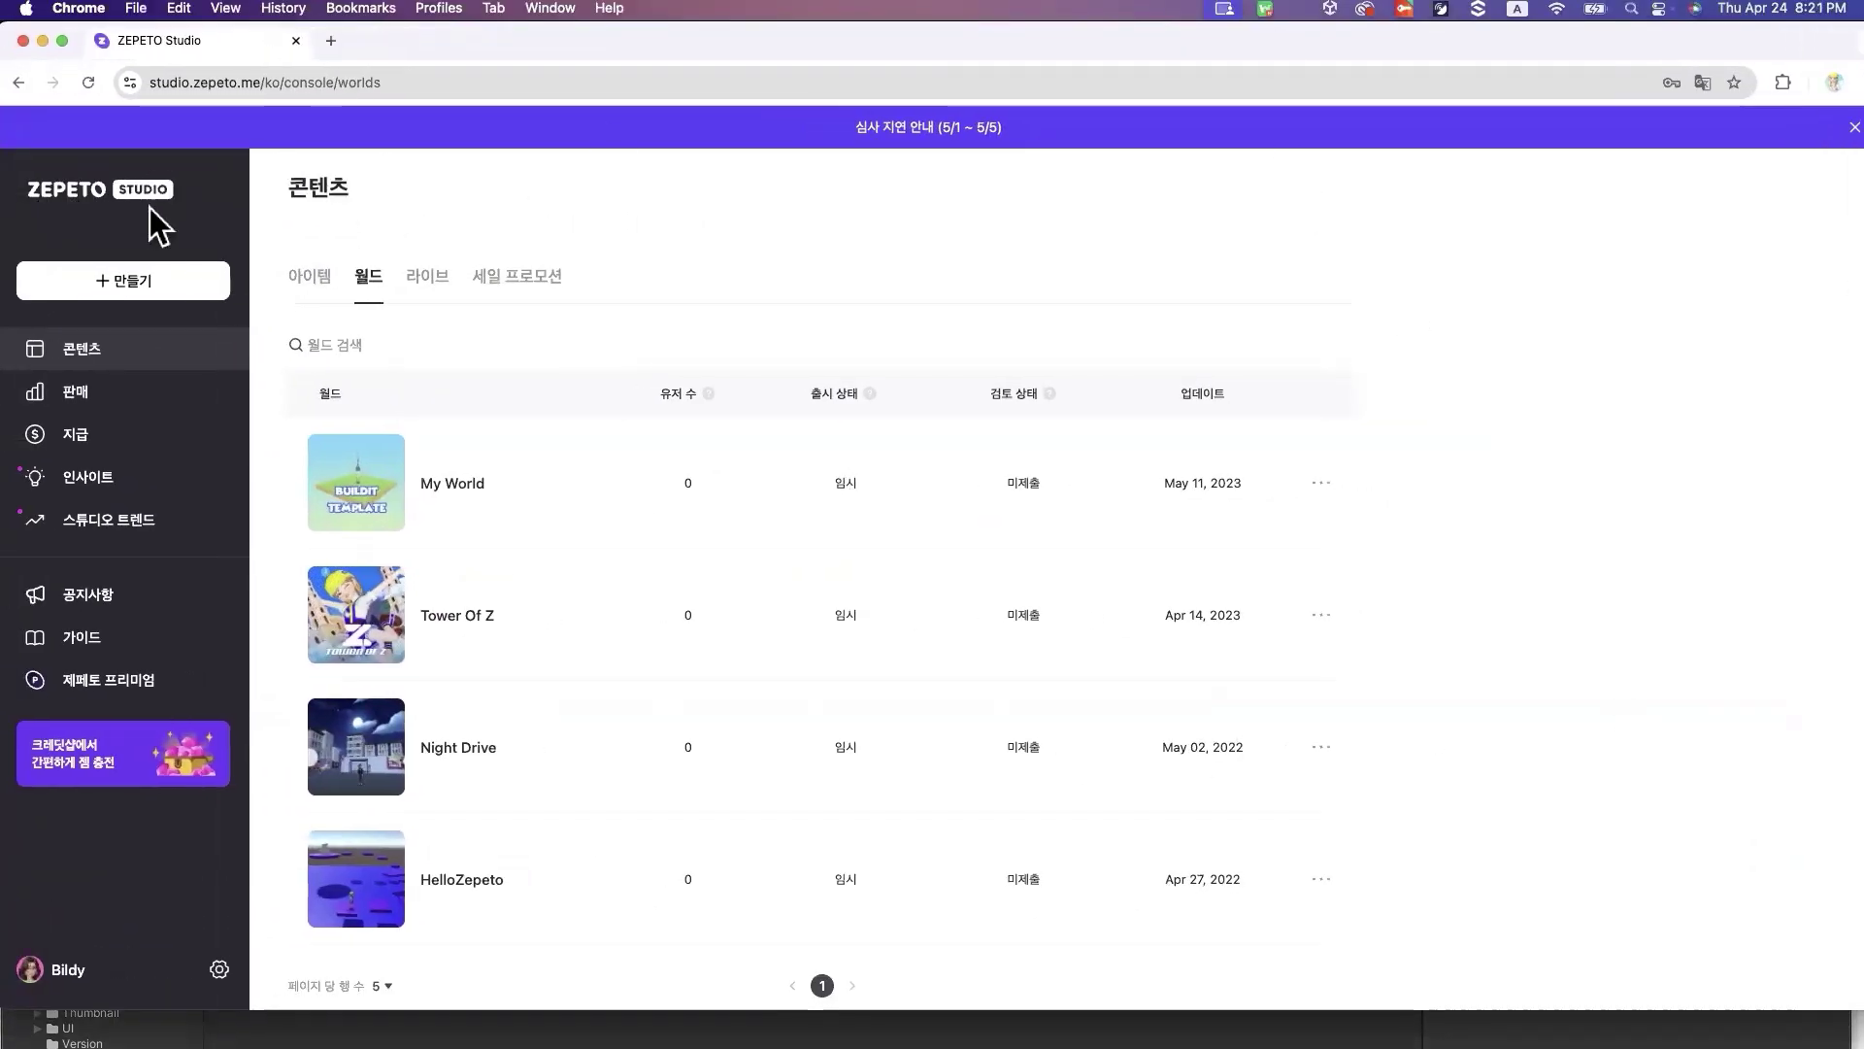
pyautogui.click(131, 291)
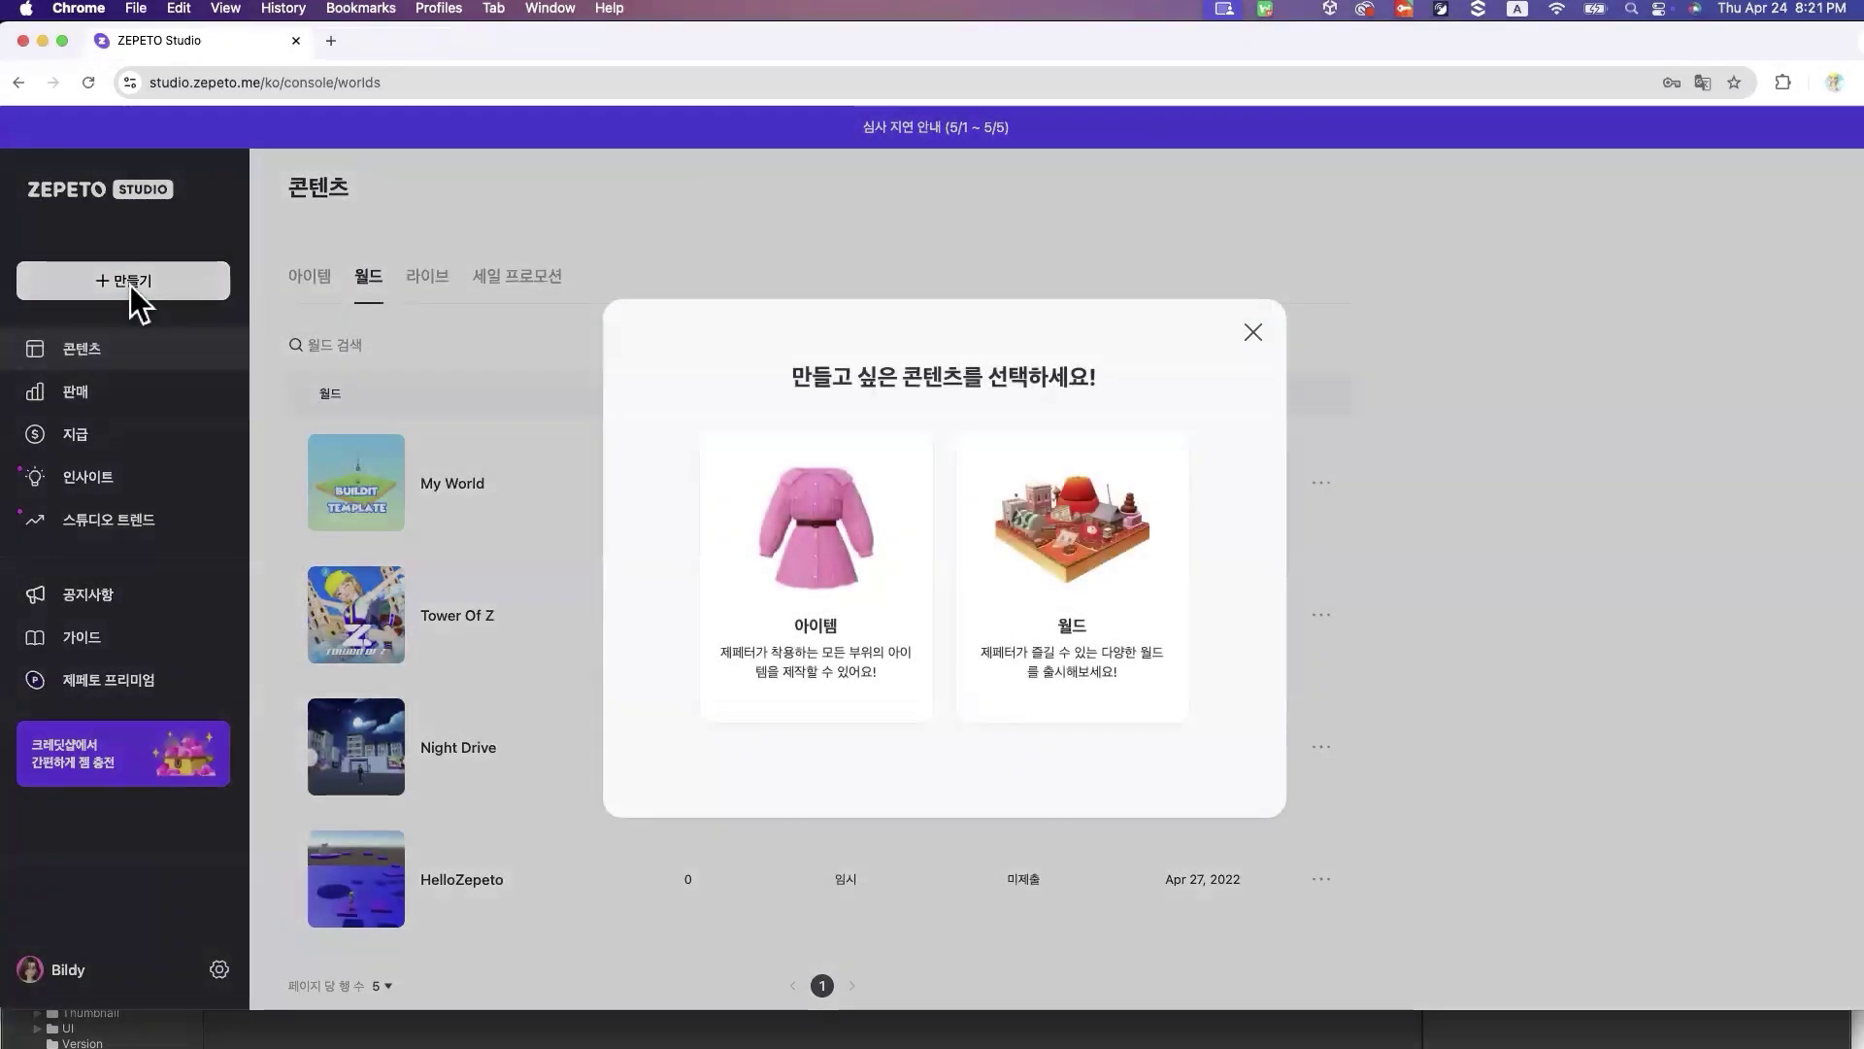
pyautogui.click(1109, 573)
# Choose World as the content type and begin the World ID with "com.", following the com.domainname.worldname format
pyautogui.click(1010, 366)
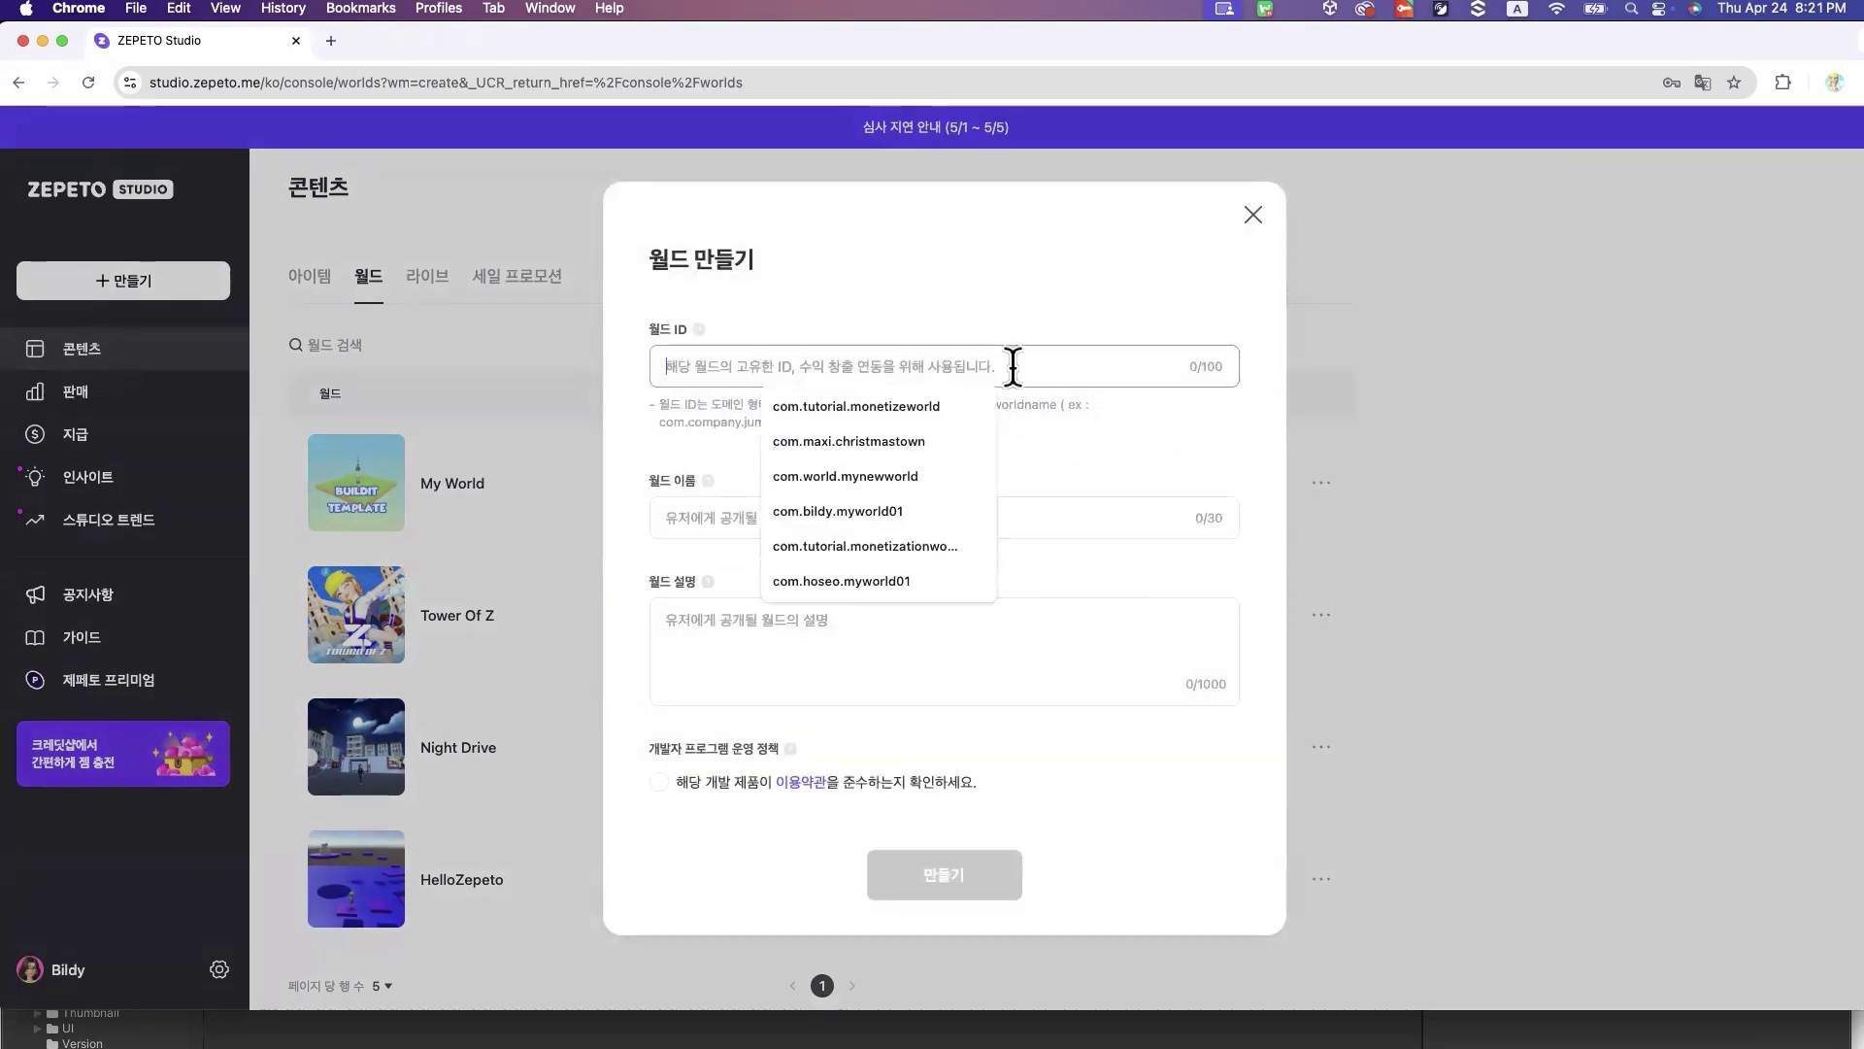
pyautogui.click(1082, 451)
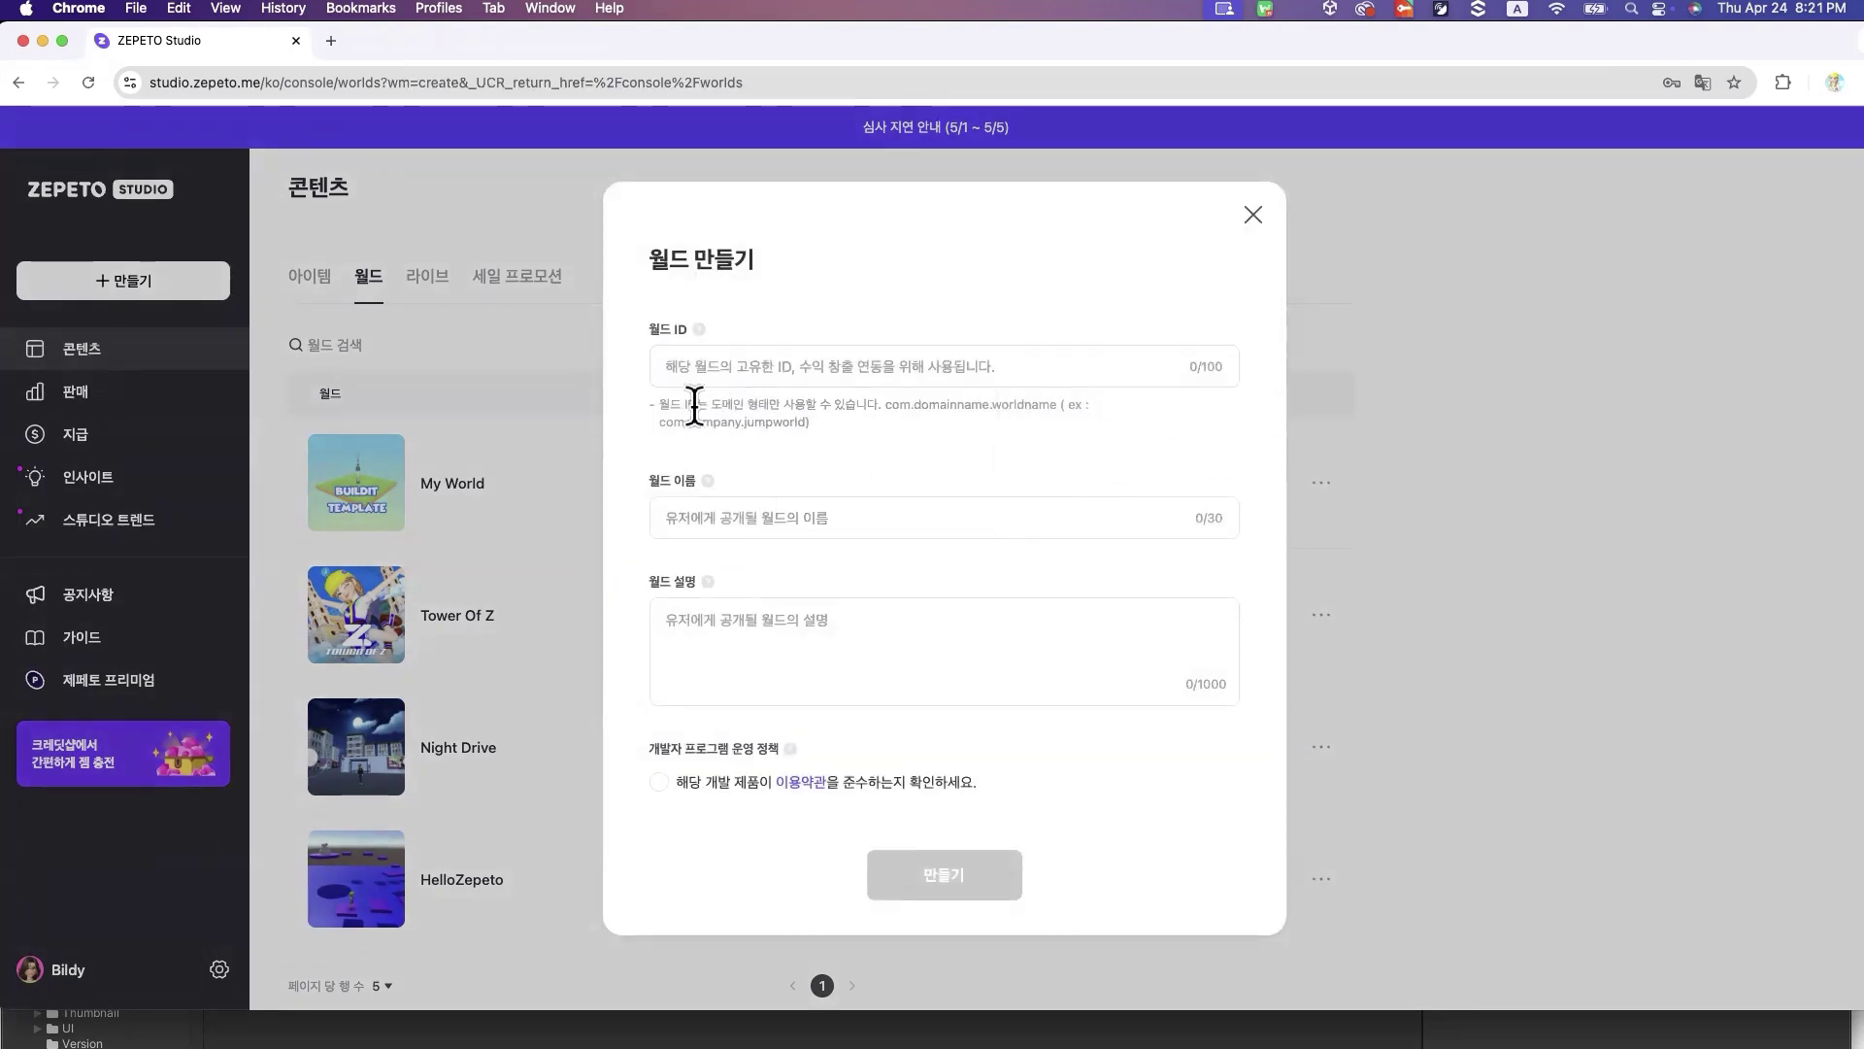
pyautogui.moveTo(886, 403); pyautogui.dragTo(1059, 404)
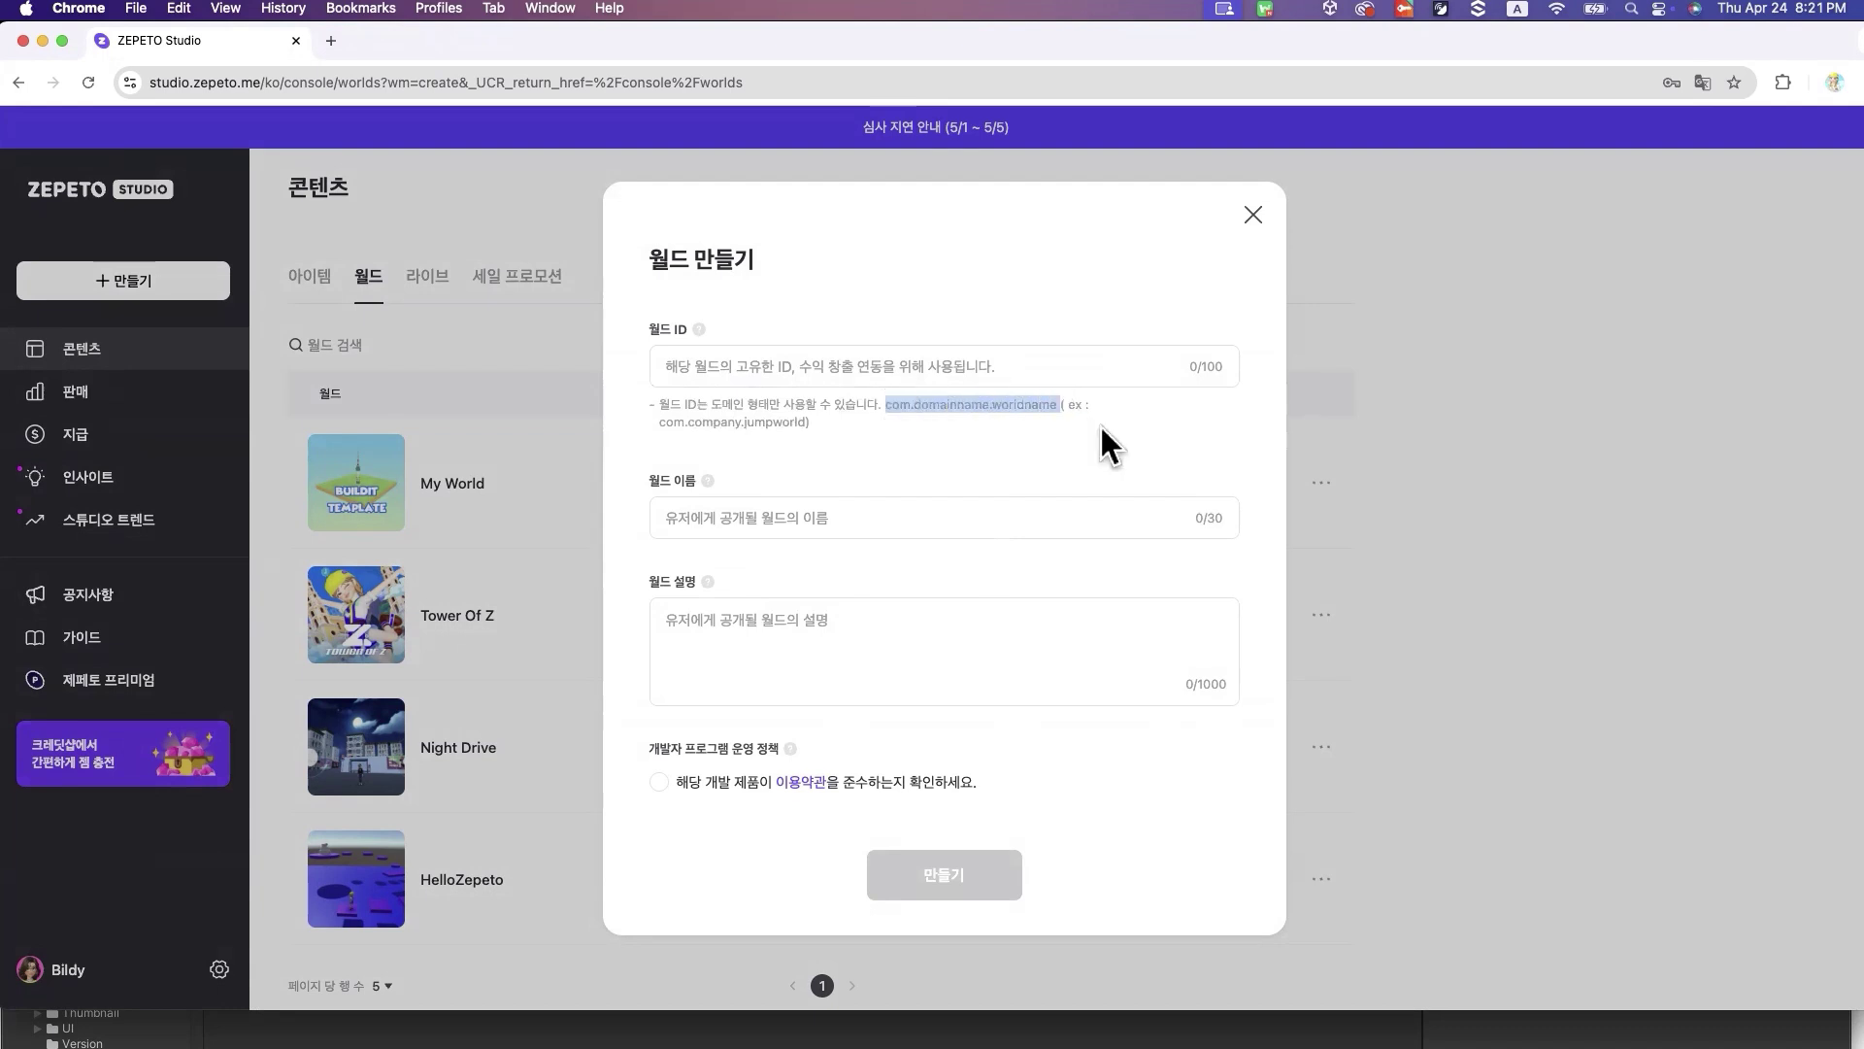
pyautogui.click(1094, 418)
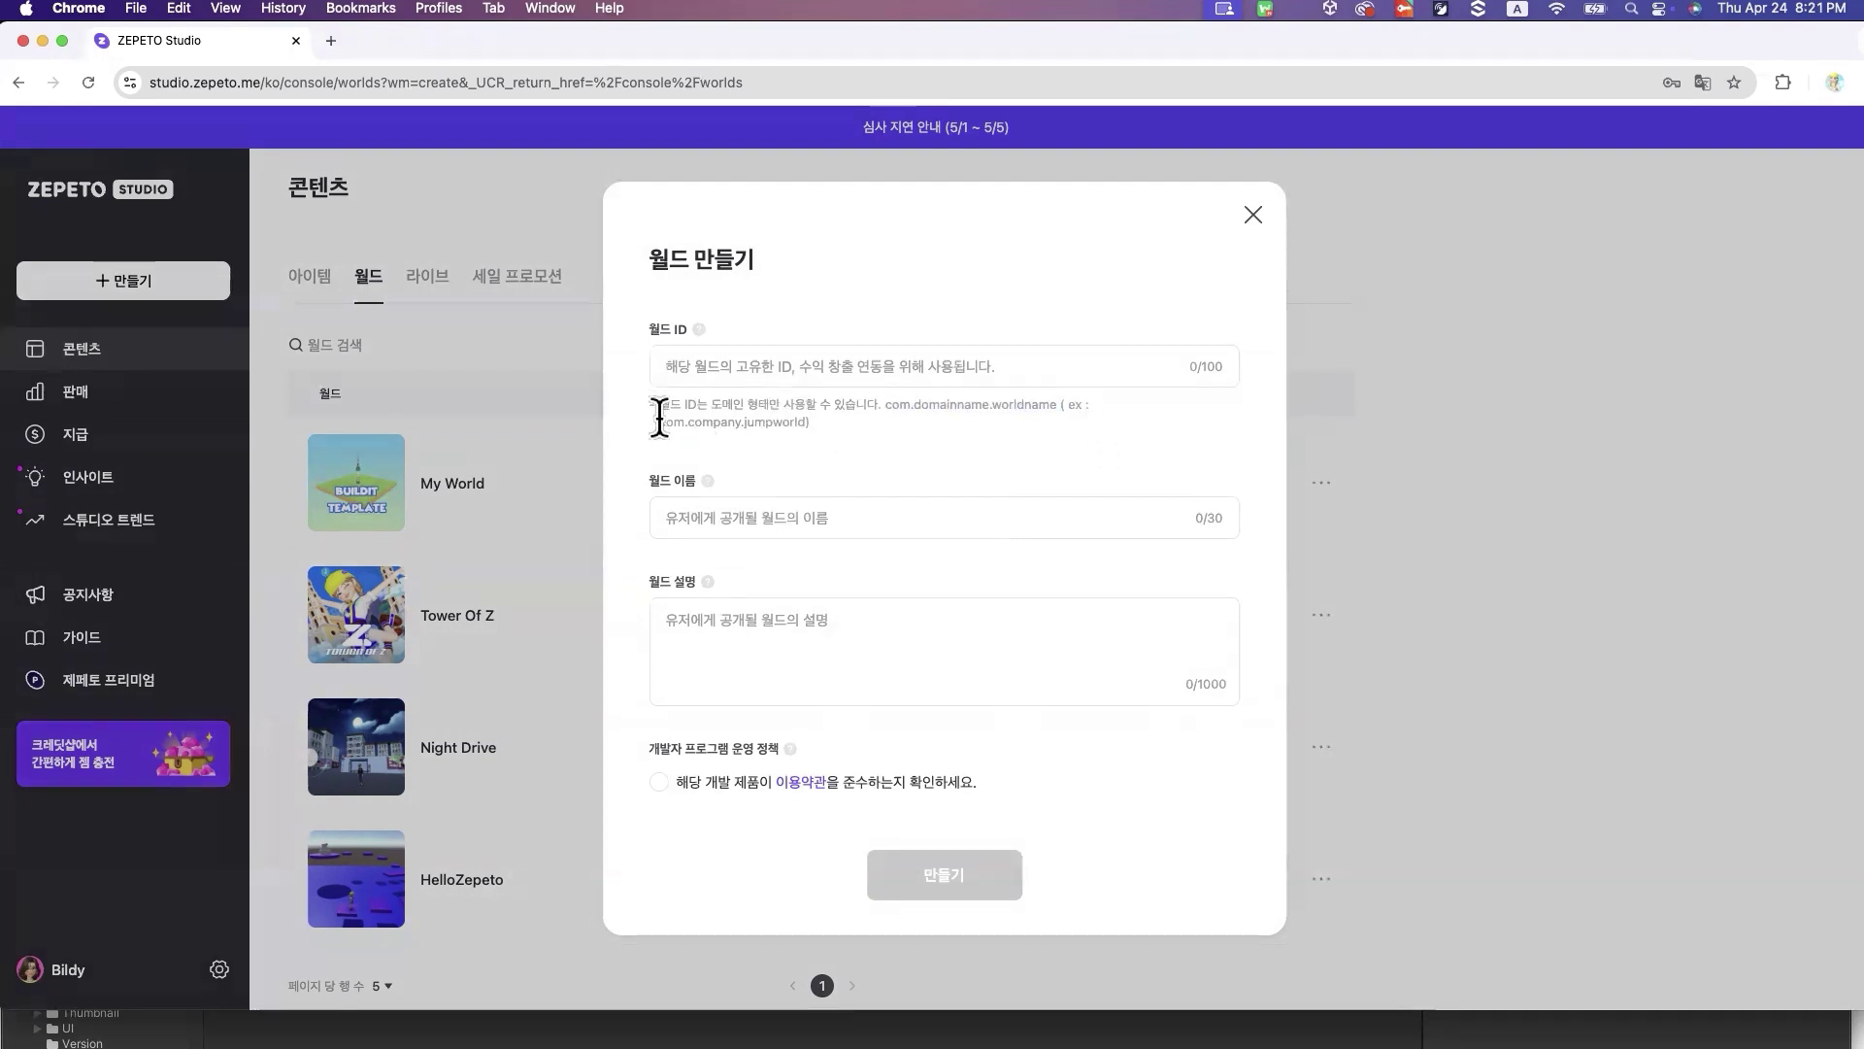
pyautogui.moveTo(659, 420); pyautogui.dragTo(688, 420)
pyautogui.click(1115, 362)
pyautogui.write('com.')
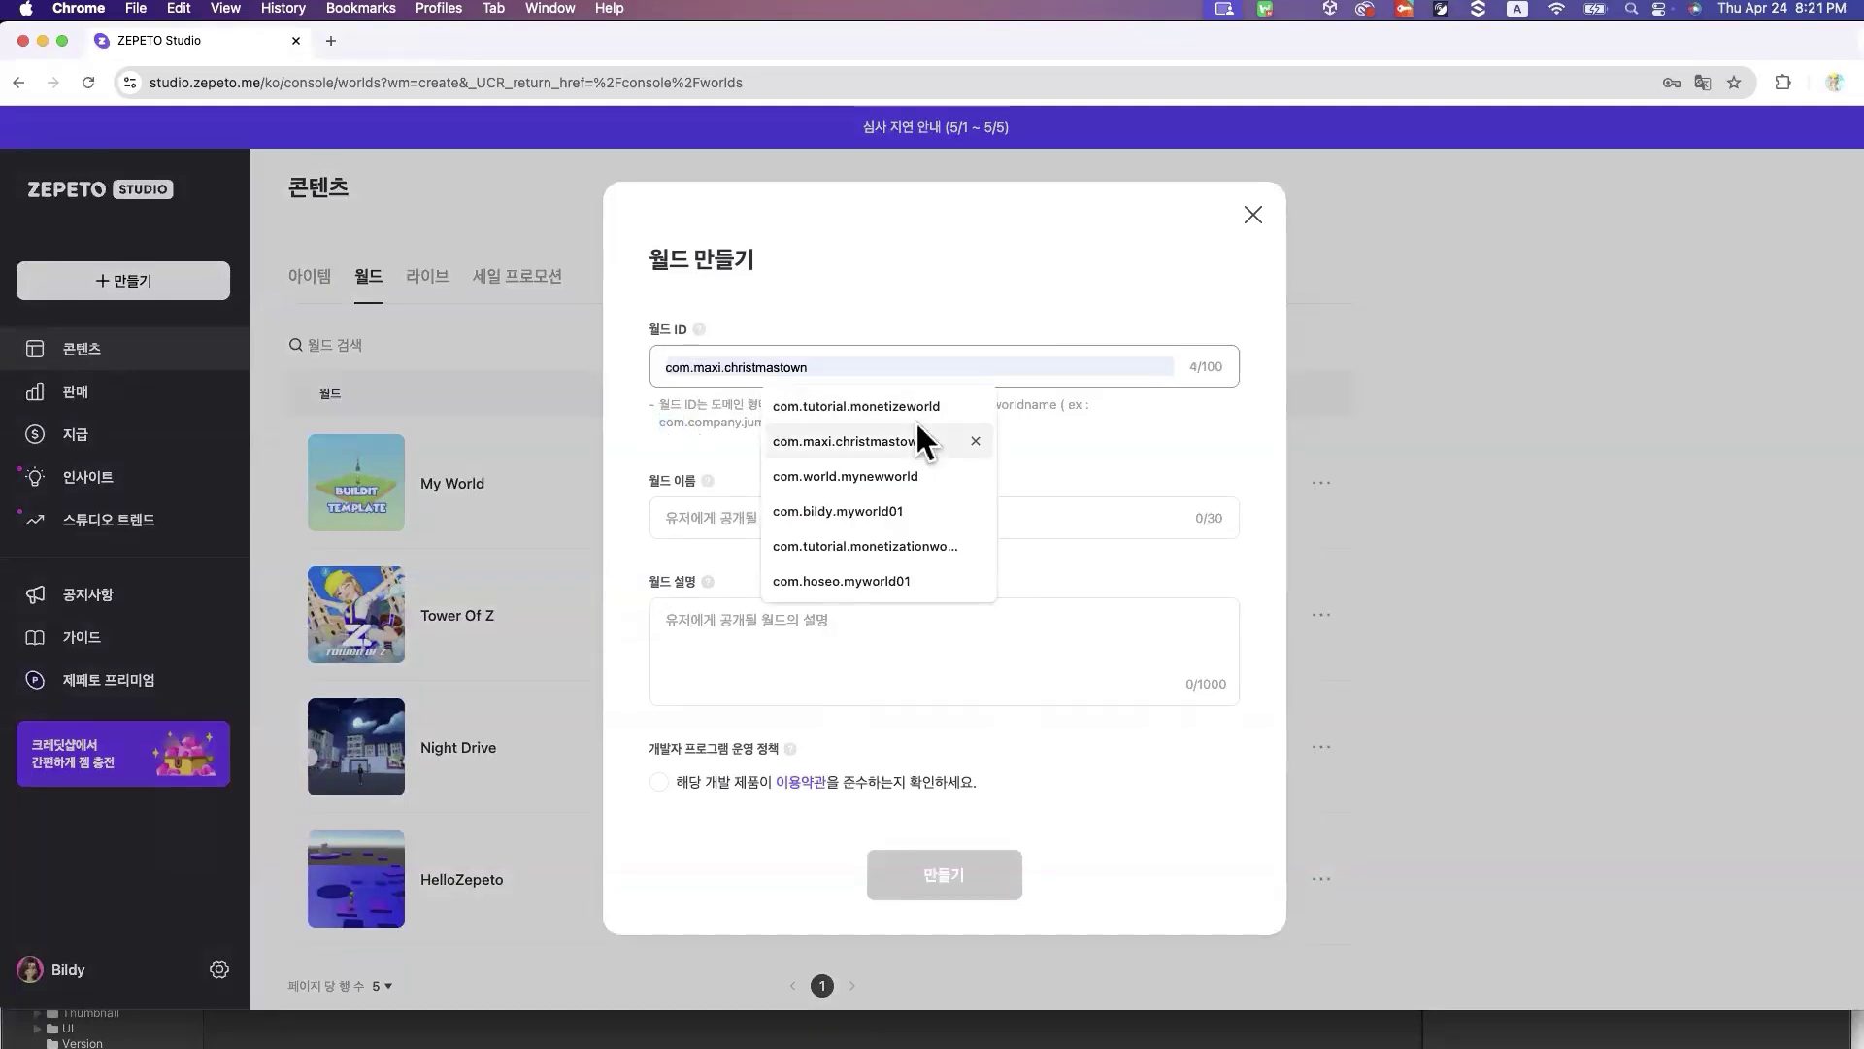
pyautogui.click(744, 435)
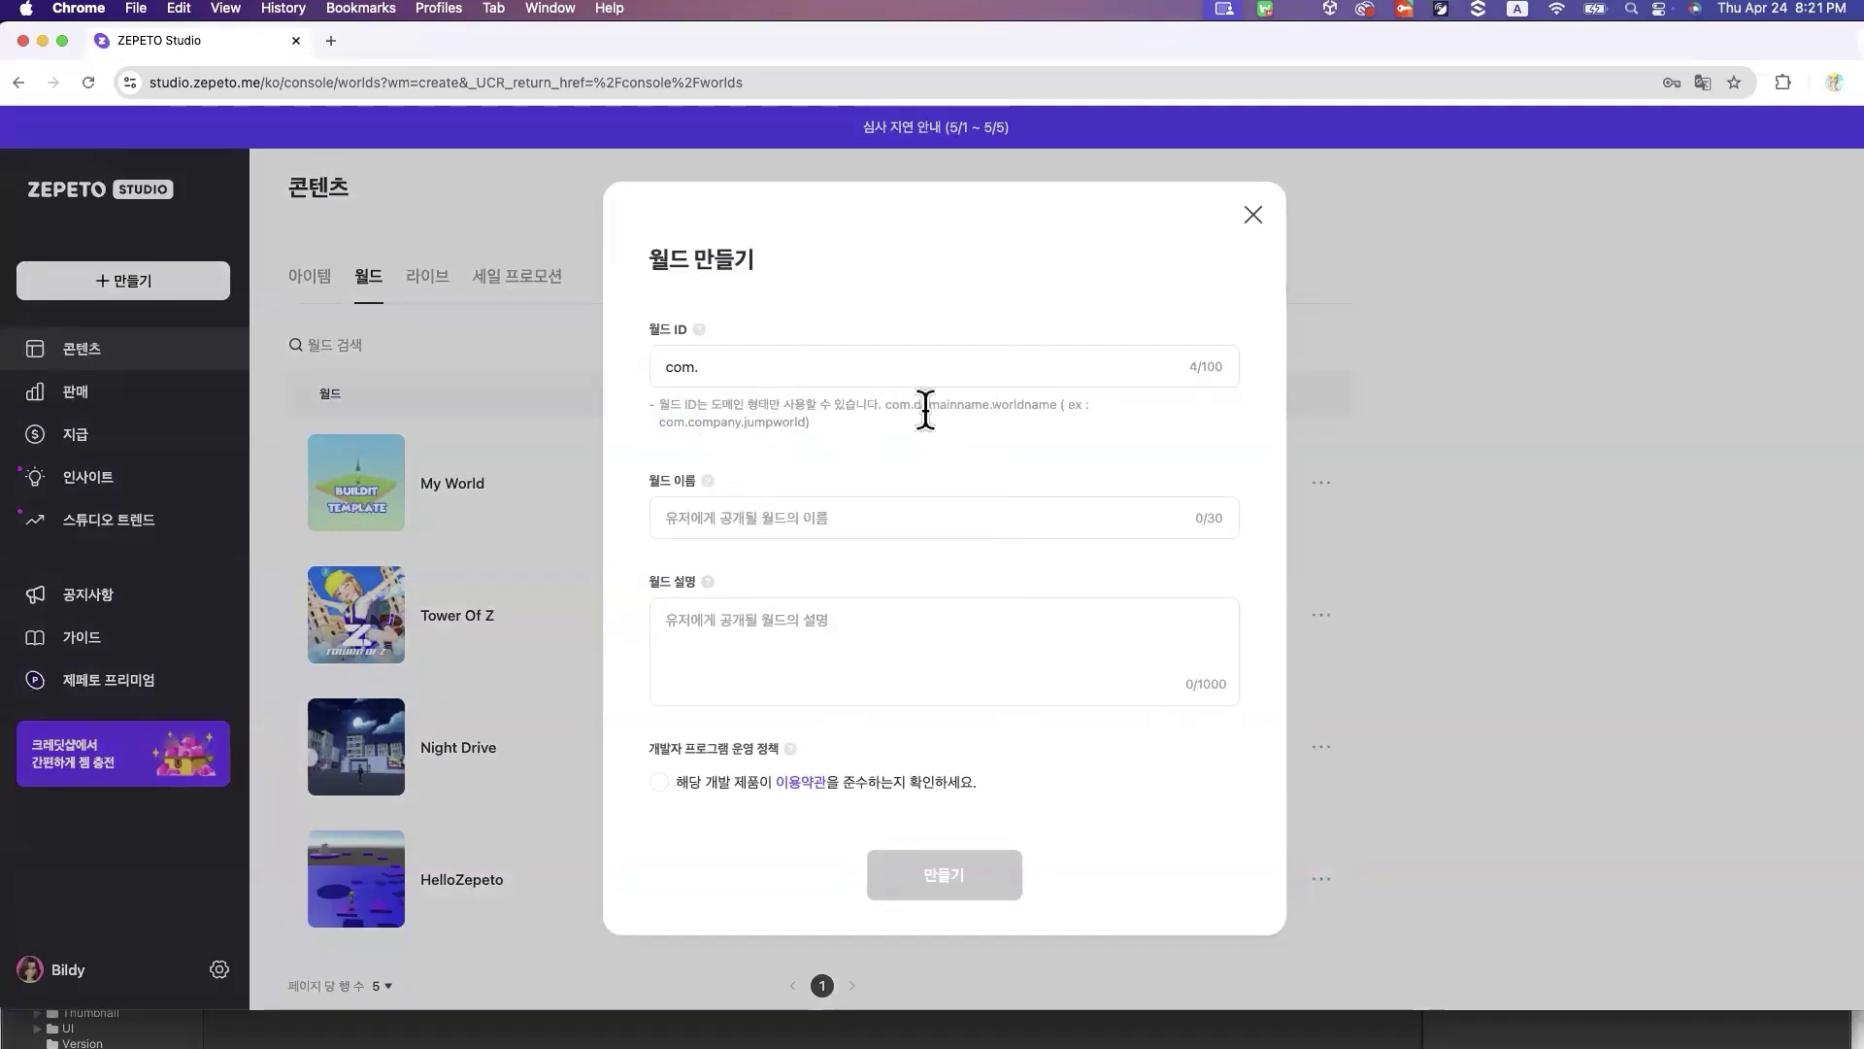
# Complete the World ID as com.bildy.myjumpworld and compare it with the domain-style example
pyautogui.moveTo(700, 424); pyautogui.dragTo(807, 424)
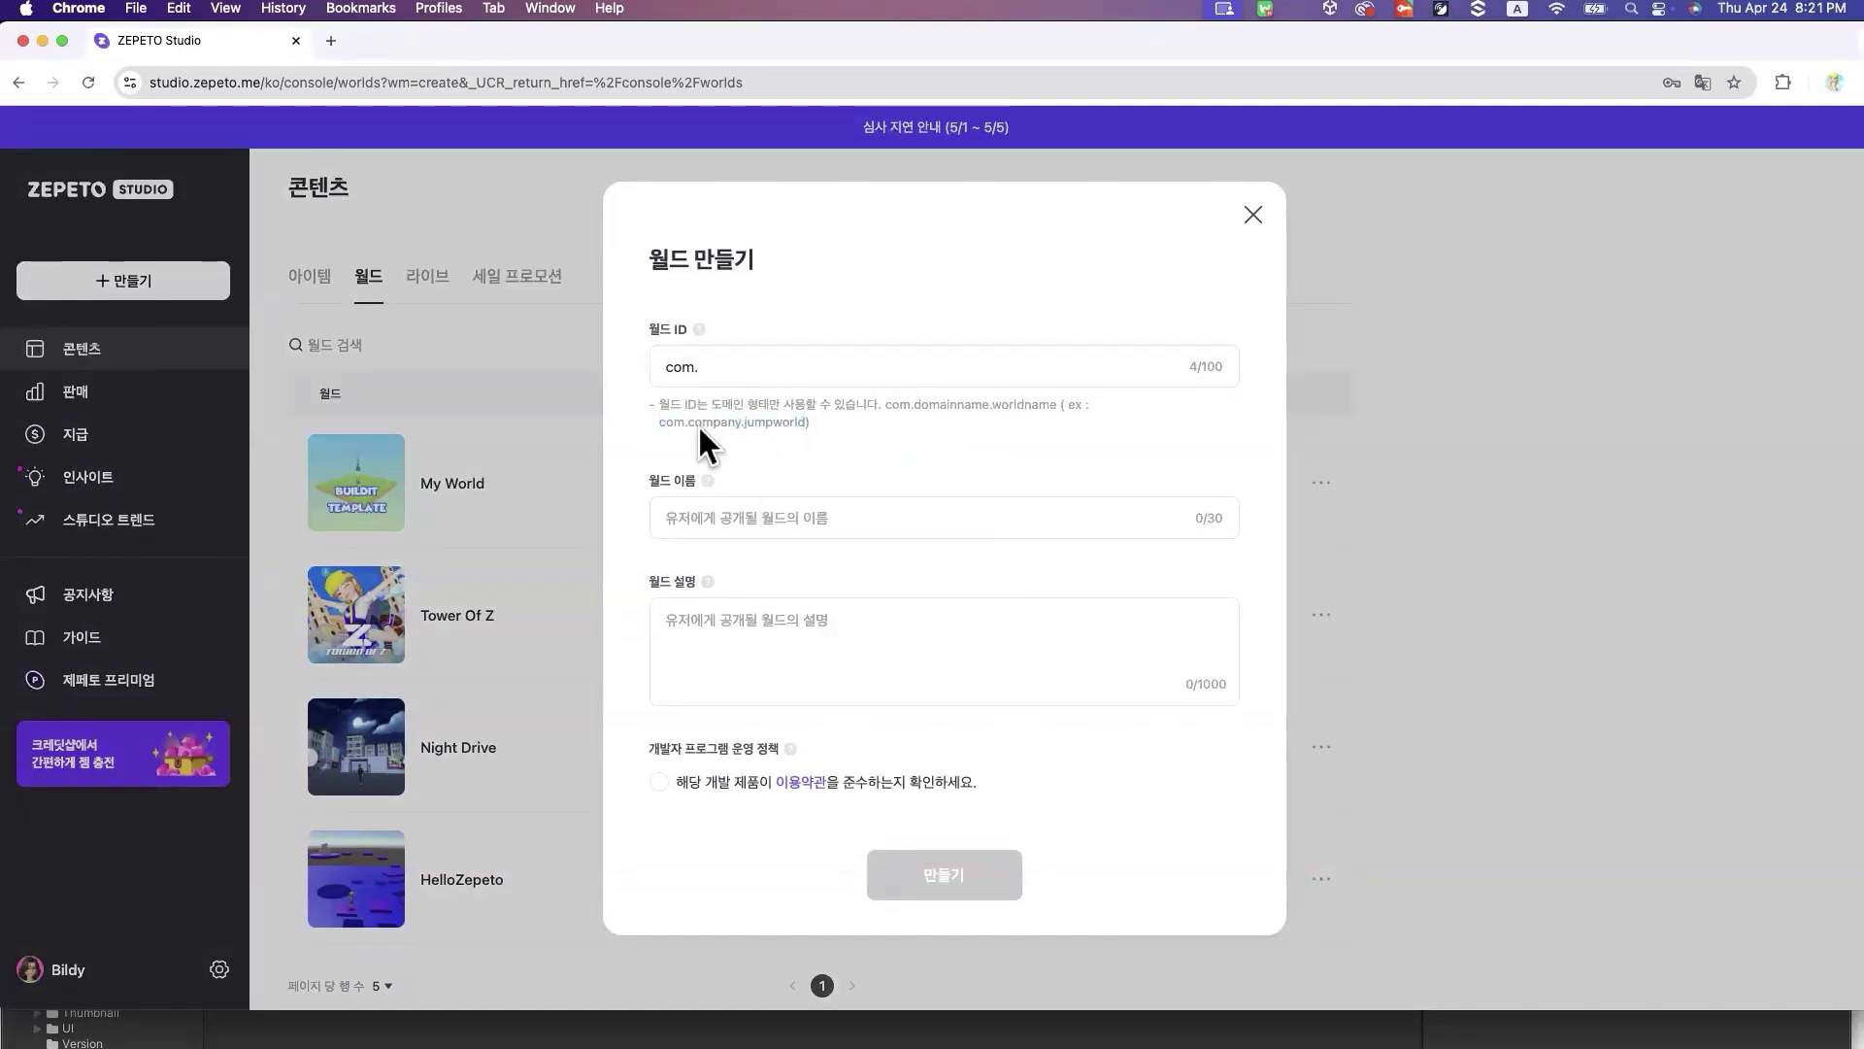
pyautogui.click(754, 366)
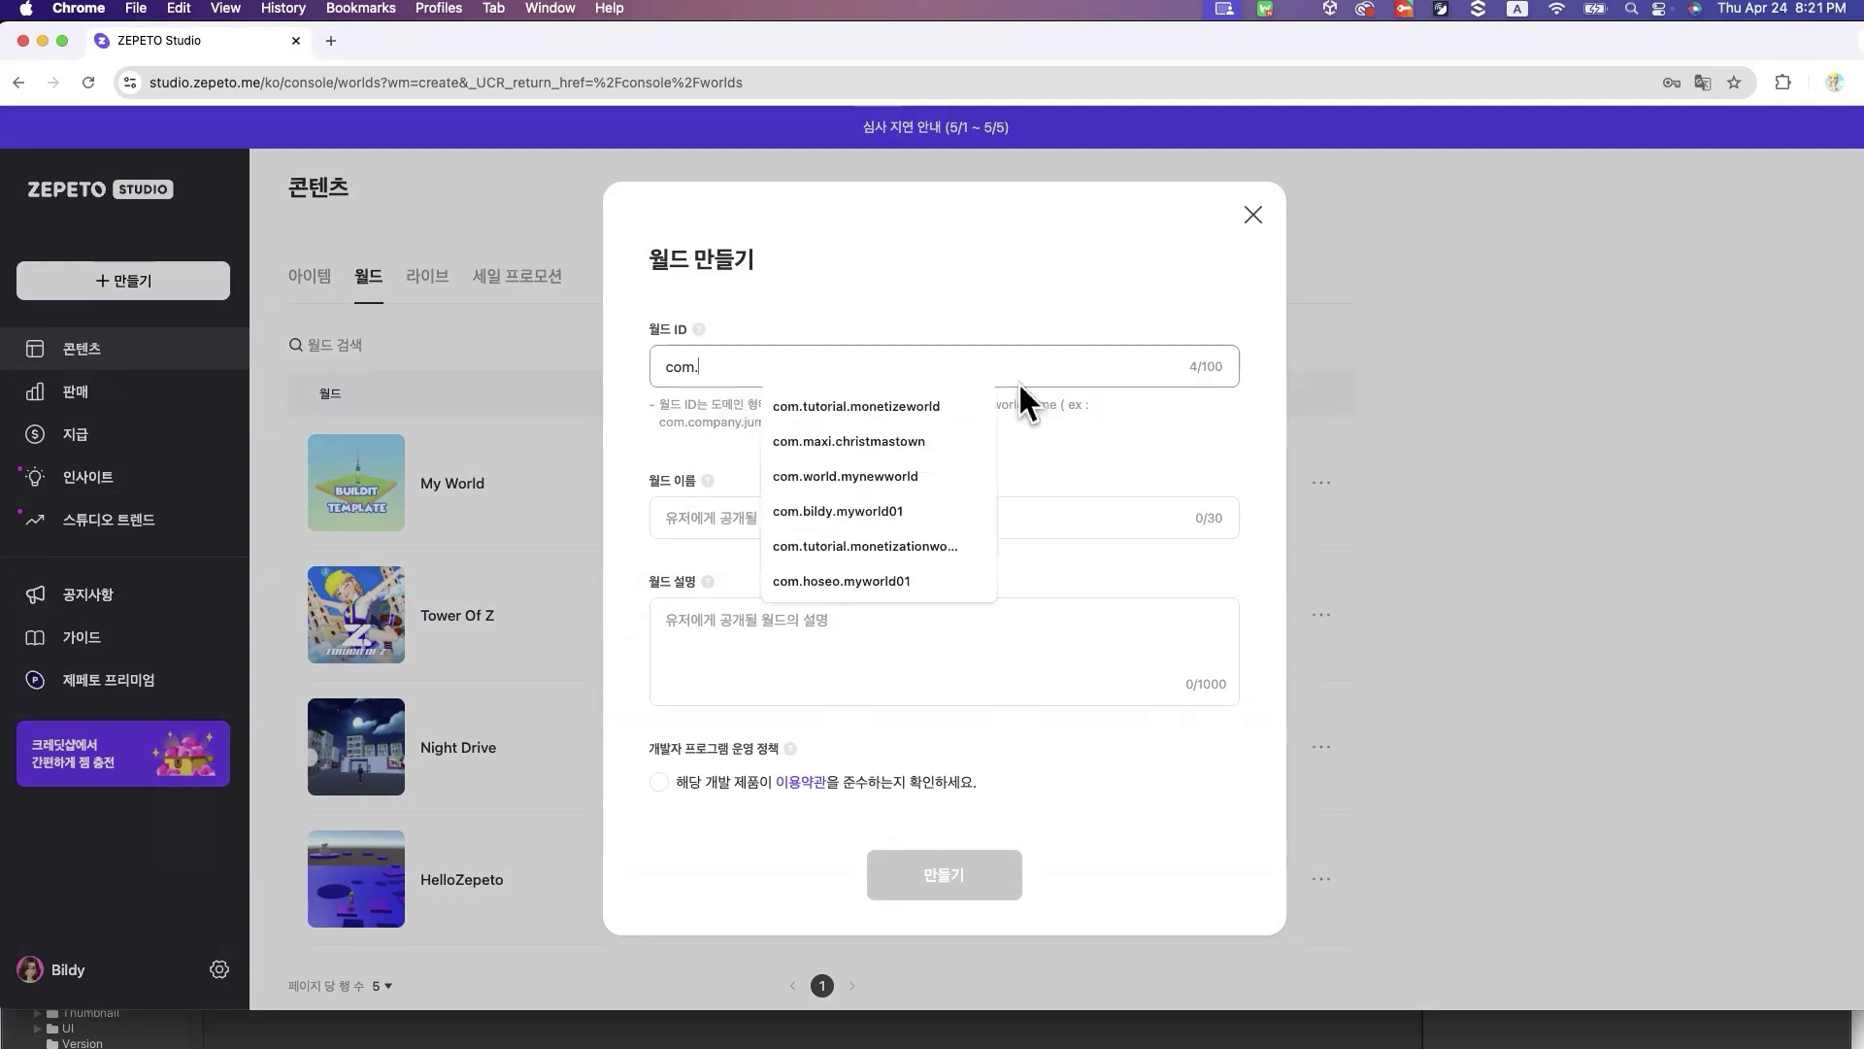
pyautogui.click(1047, 449)
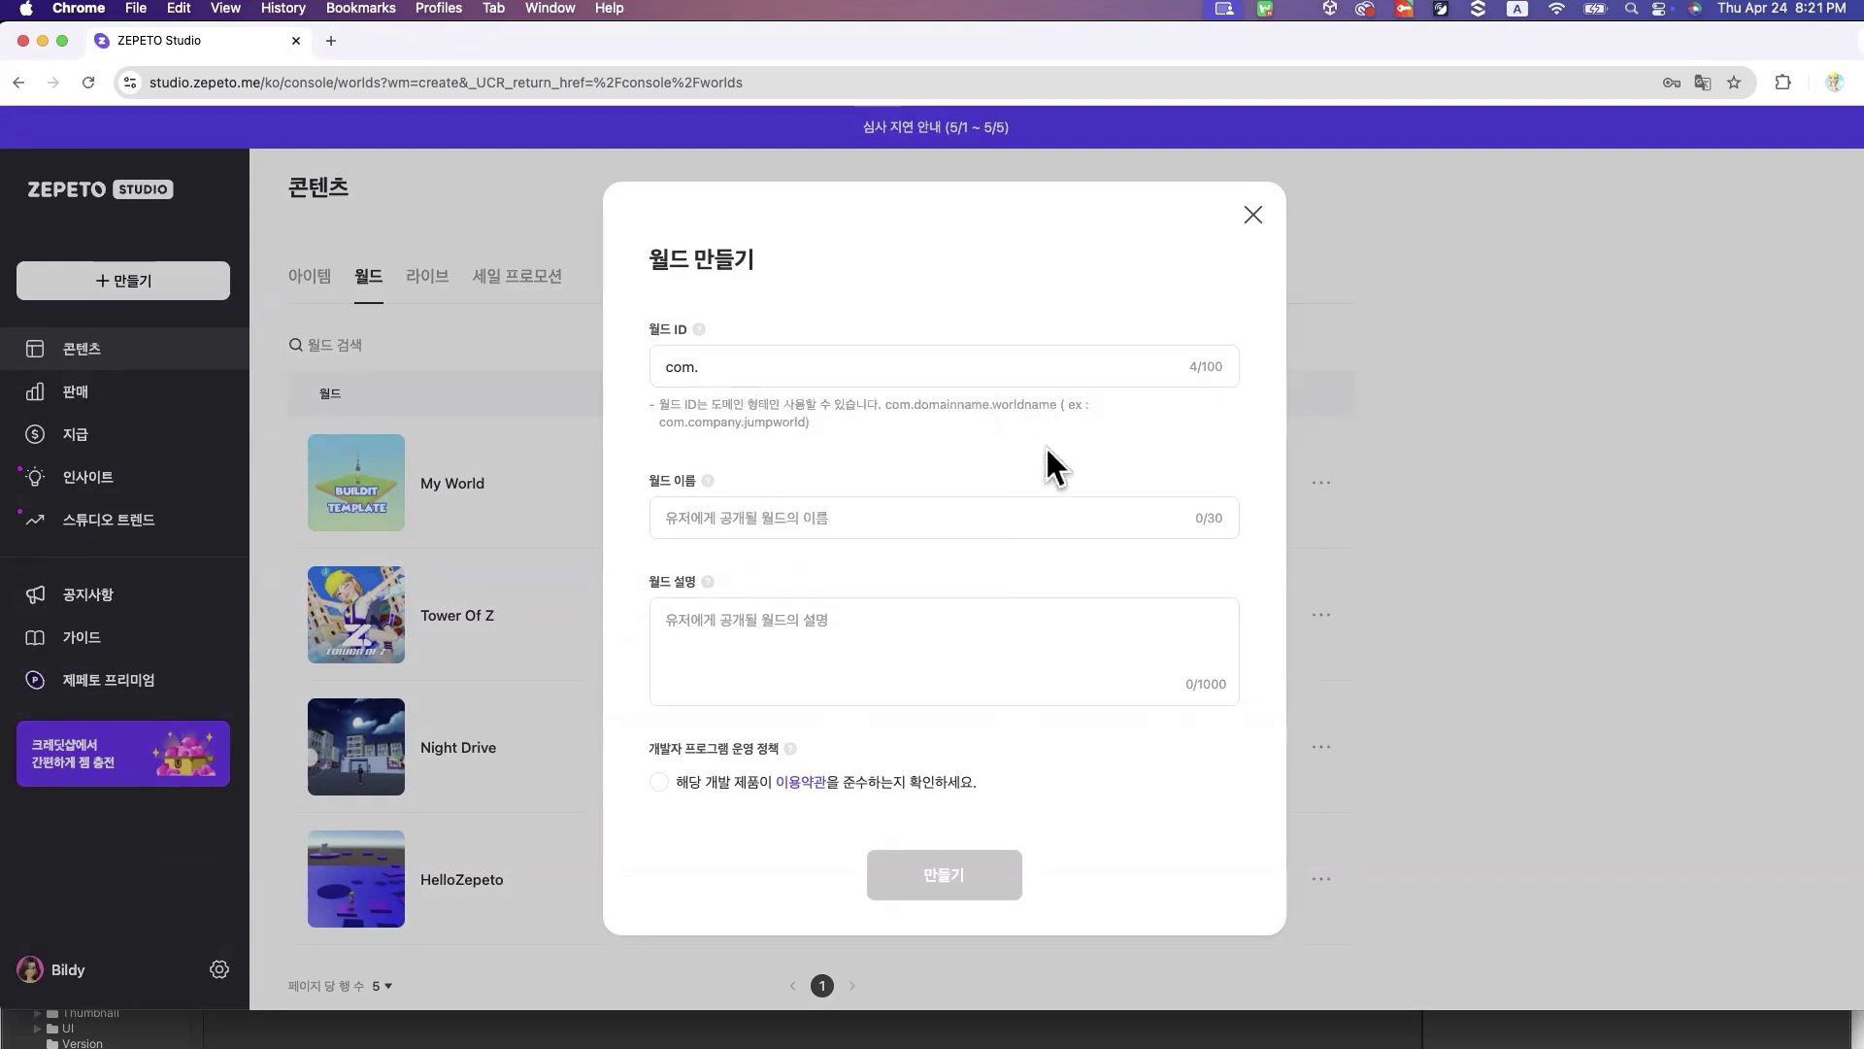
pyautogui.click(1033, 373)
pyautogui.write('bild')
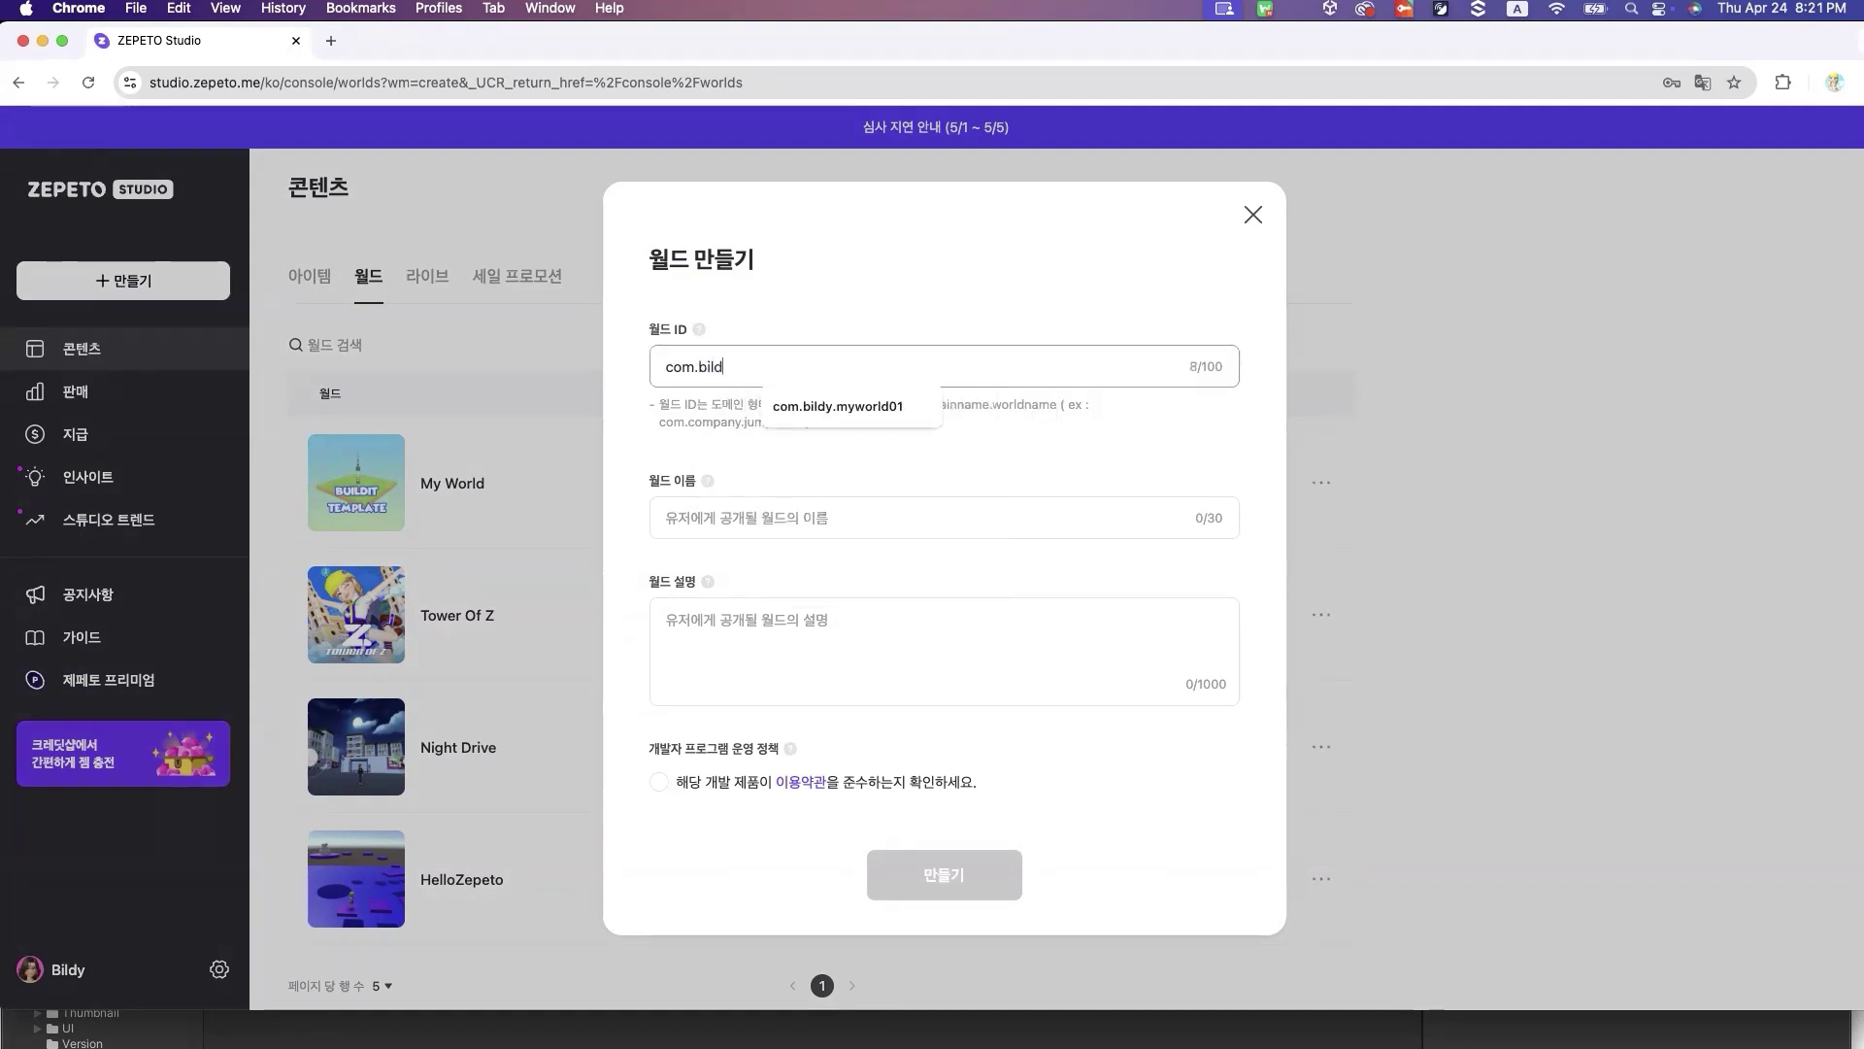
pyautogui.write('y.')
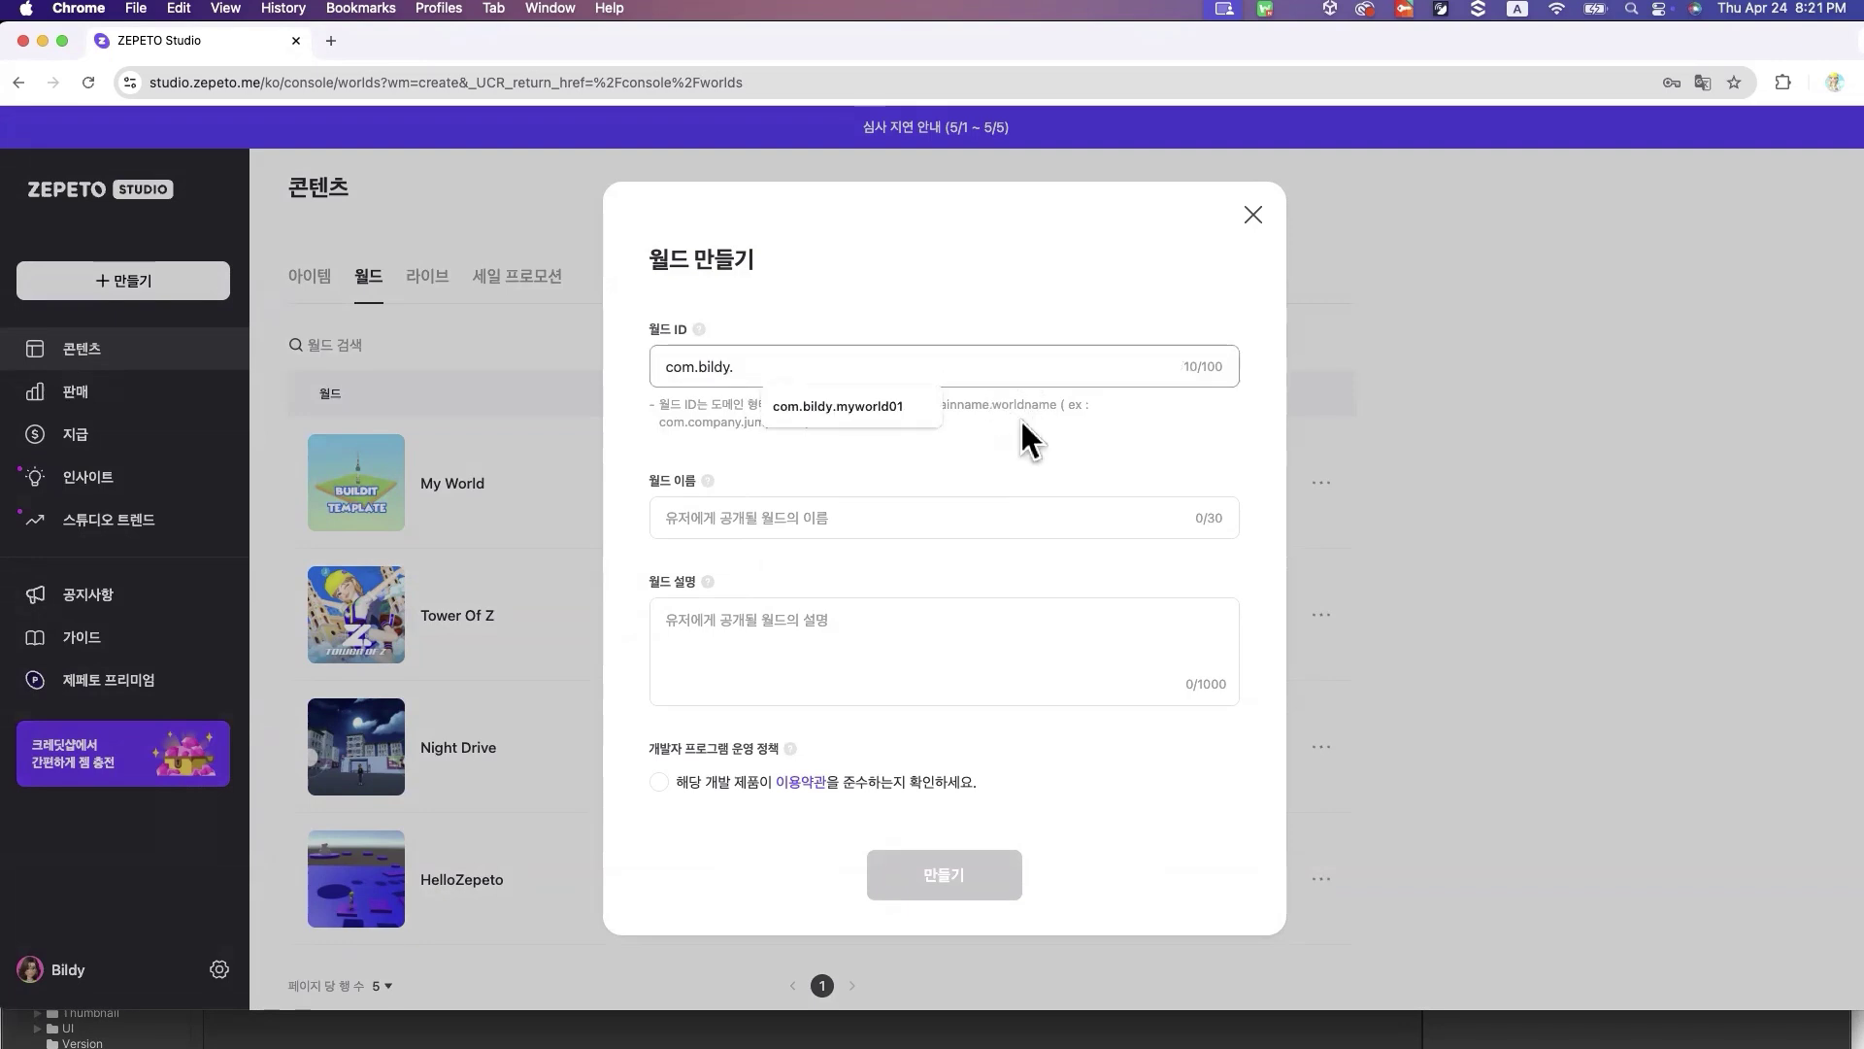
pyautogui.write('myjumpworld')
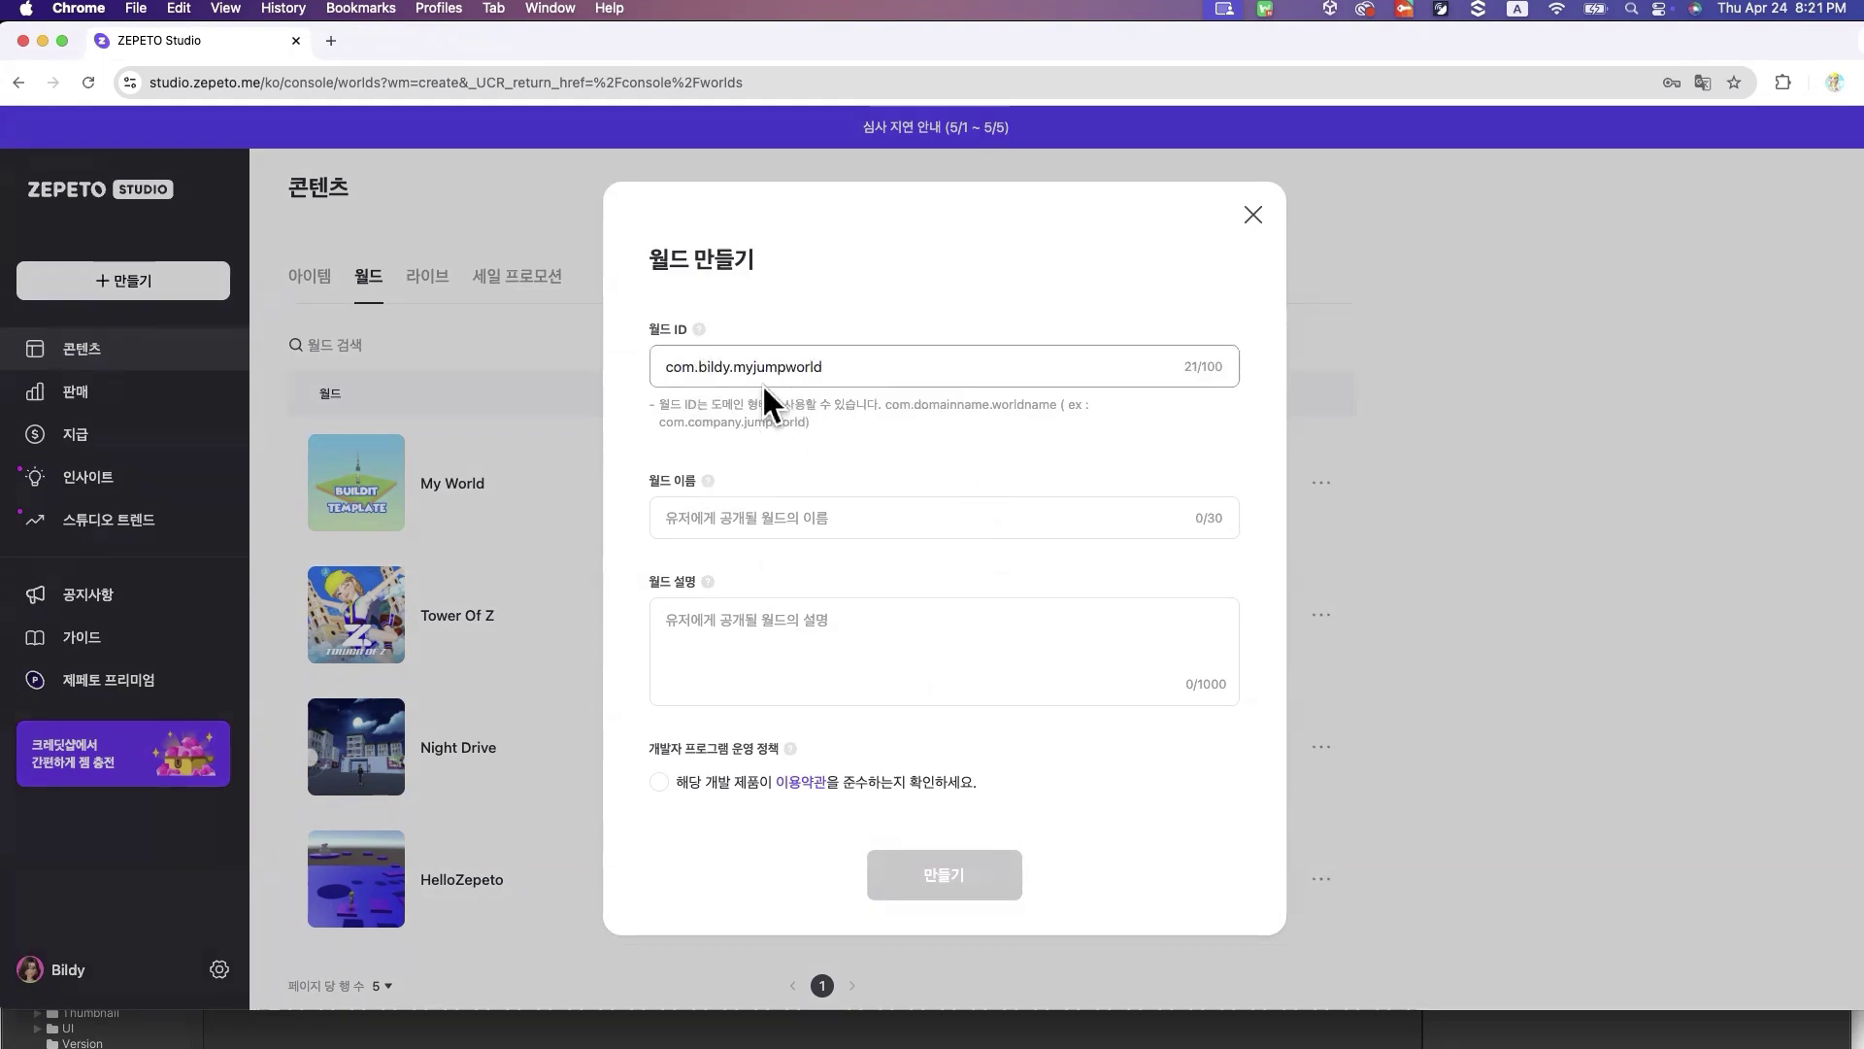
pyautogui.moveTo(926, 407); pyautogui.dragTo(991, 420)
pyautogui.click(939, 403)
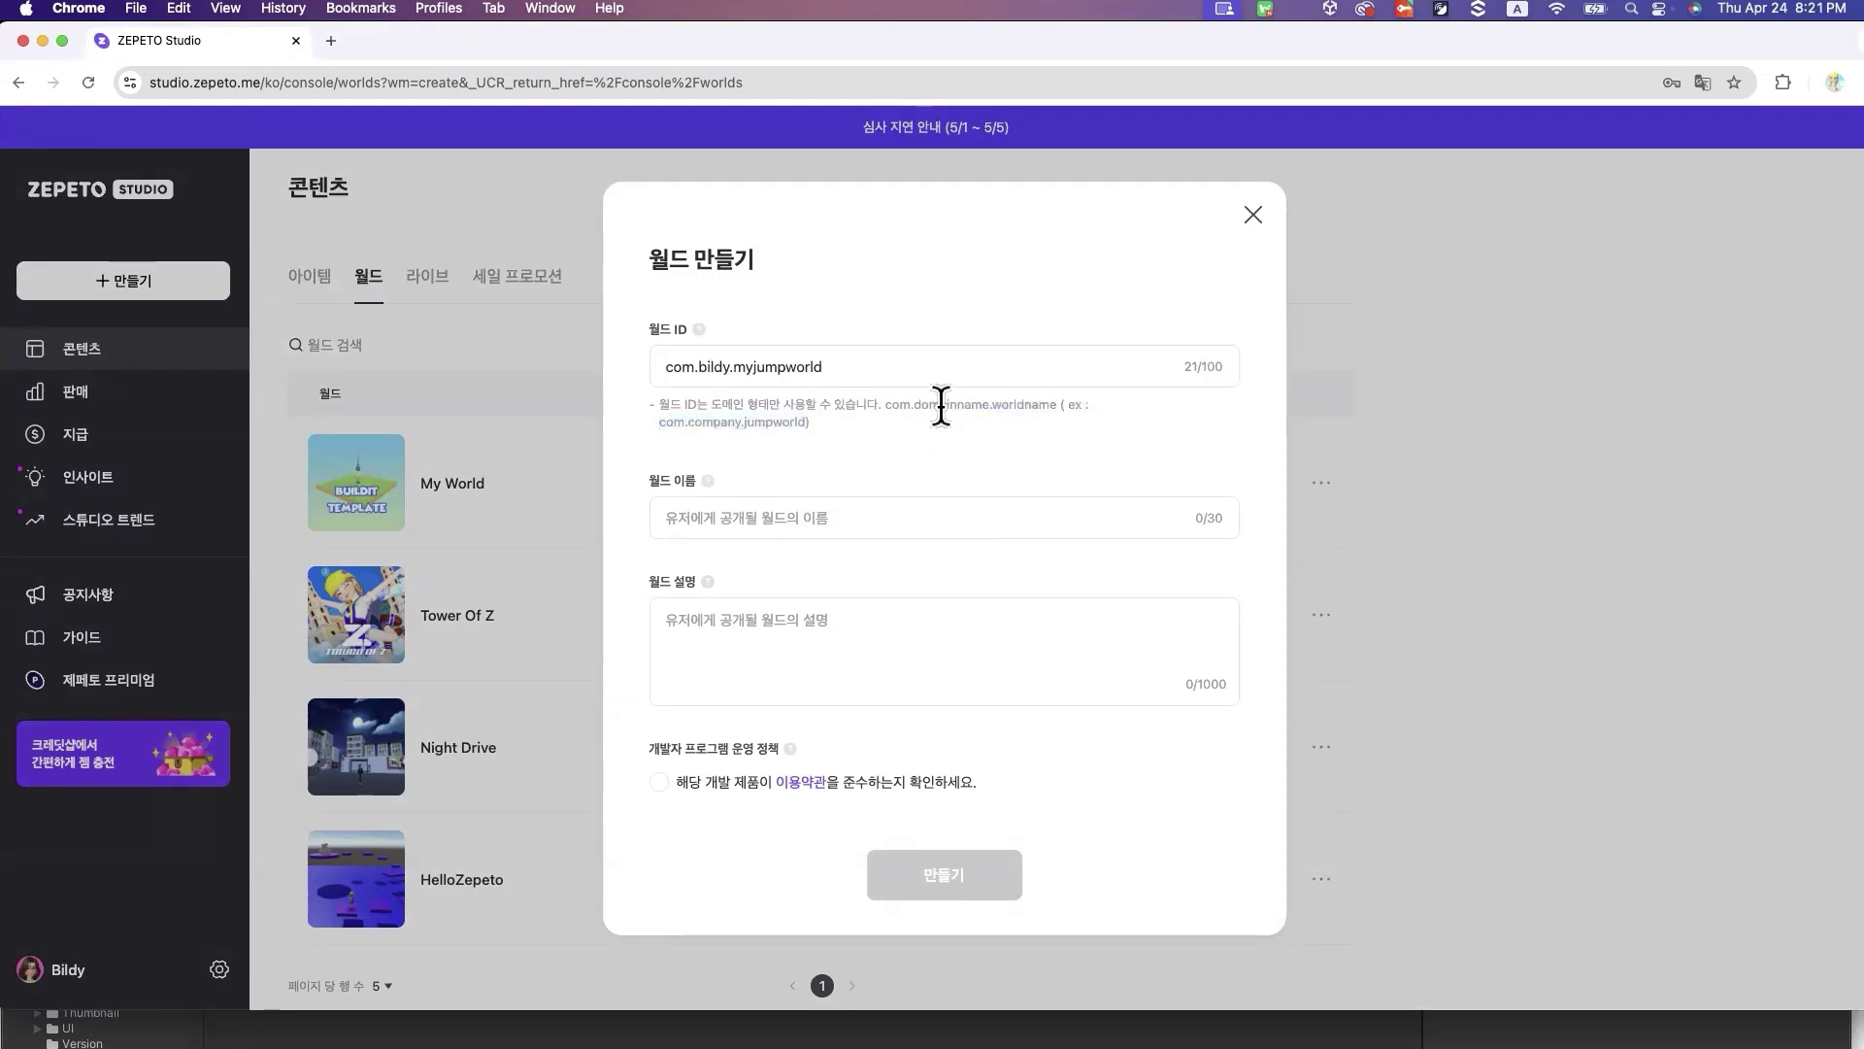
pyautogui.click(709, 363)
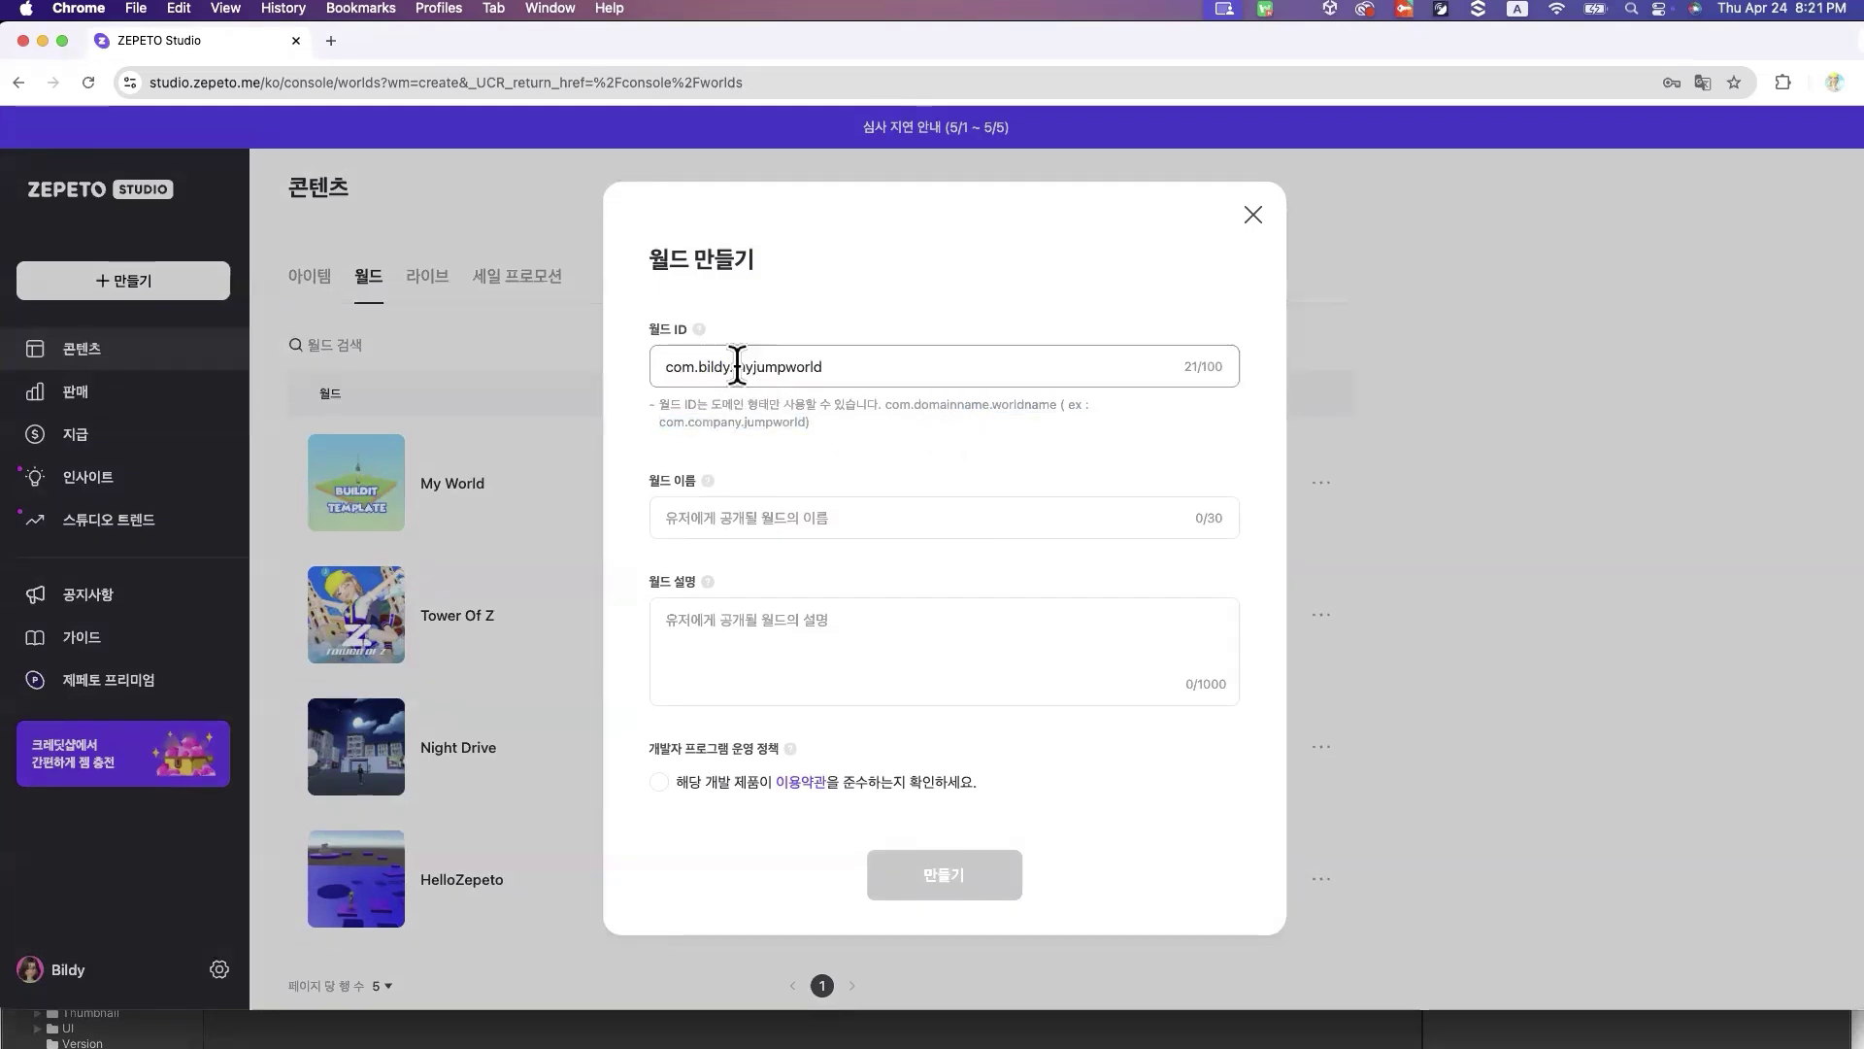
pyautogui.moveTo(738, 365); pyautogui.dragTo(845, 366)
pyautogui.click(728, 366)
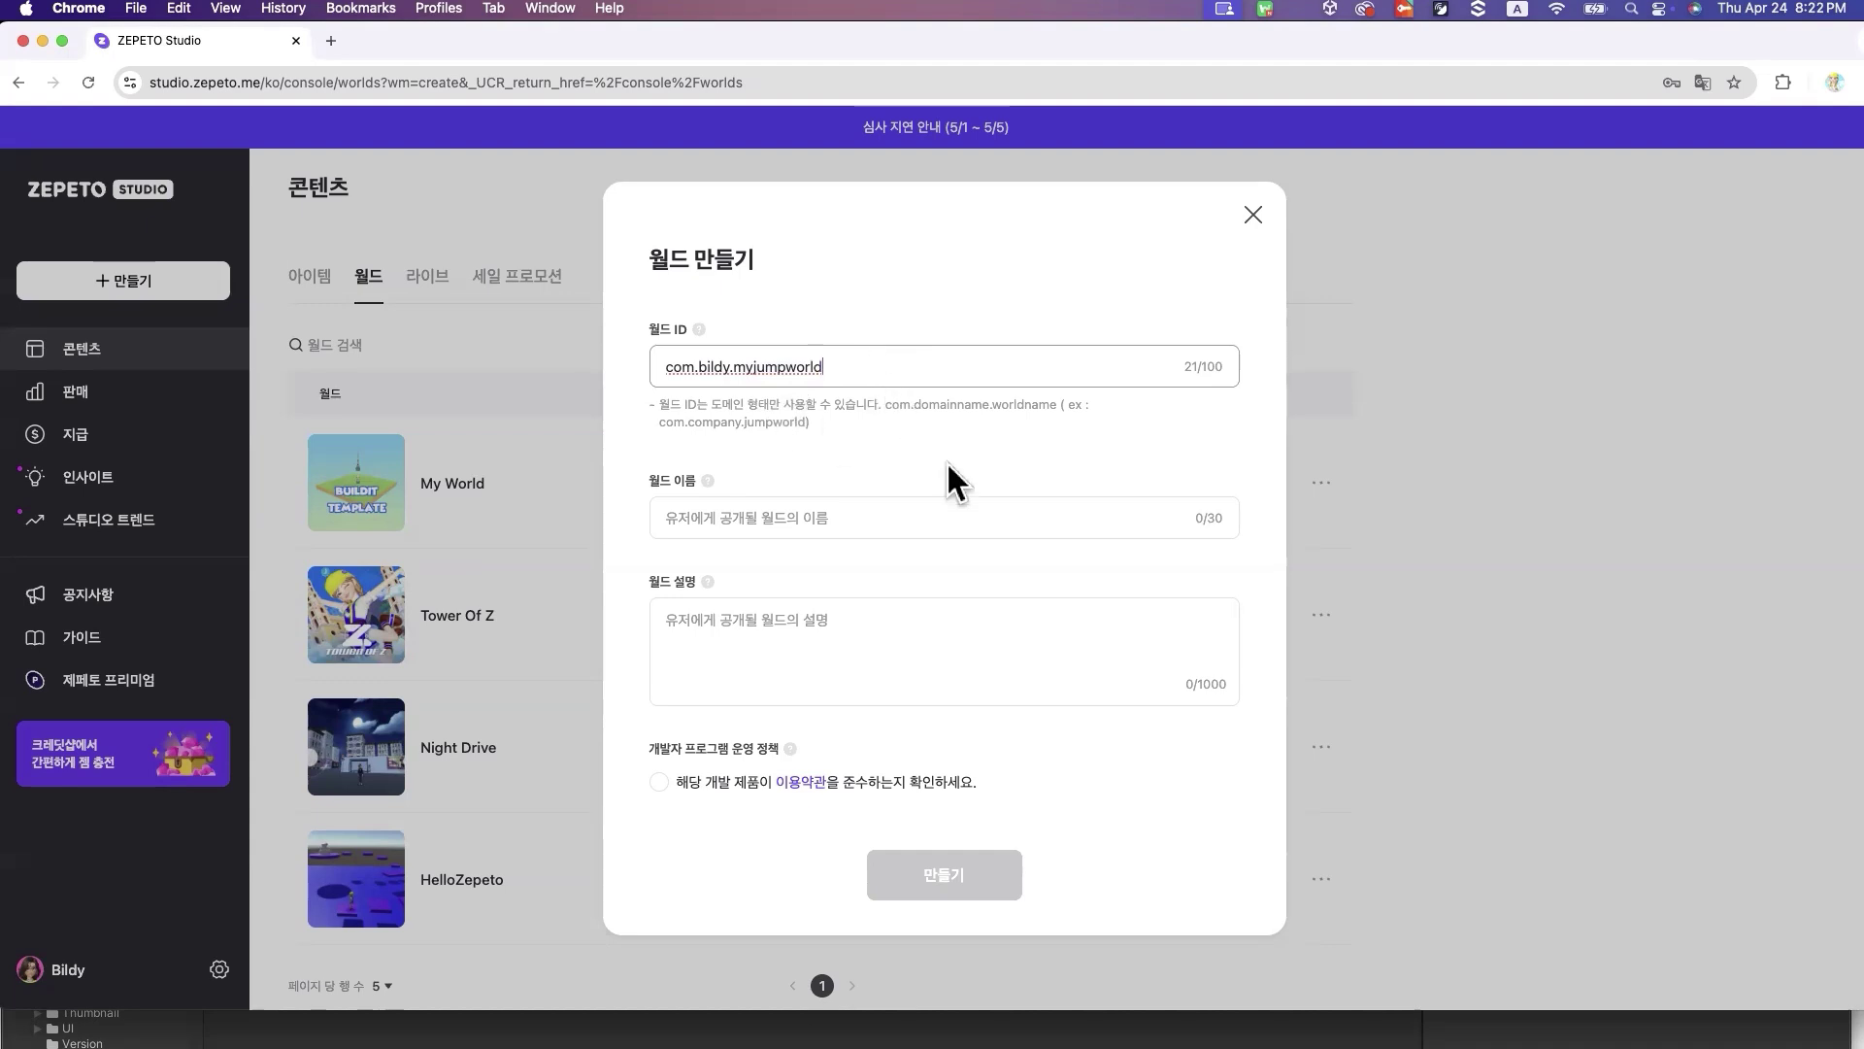
# Enter Jump Map as both the world's name and description, accept the developer terms and create the world
pyautogui.click(948, 517)
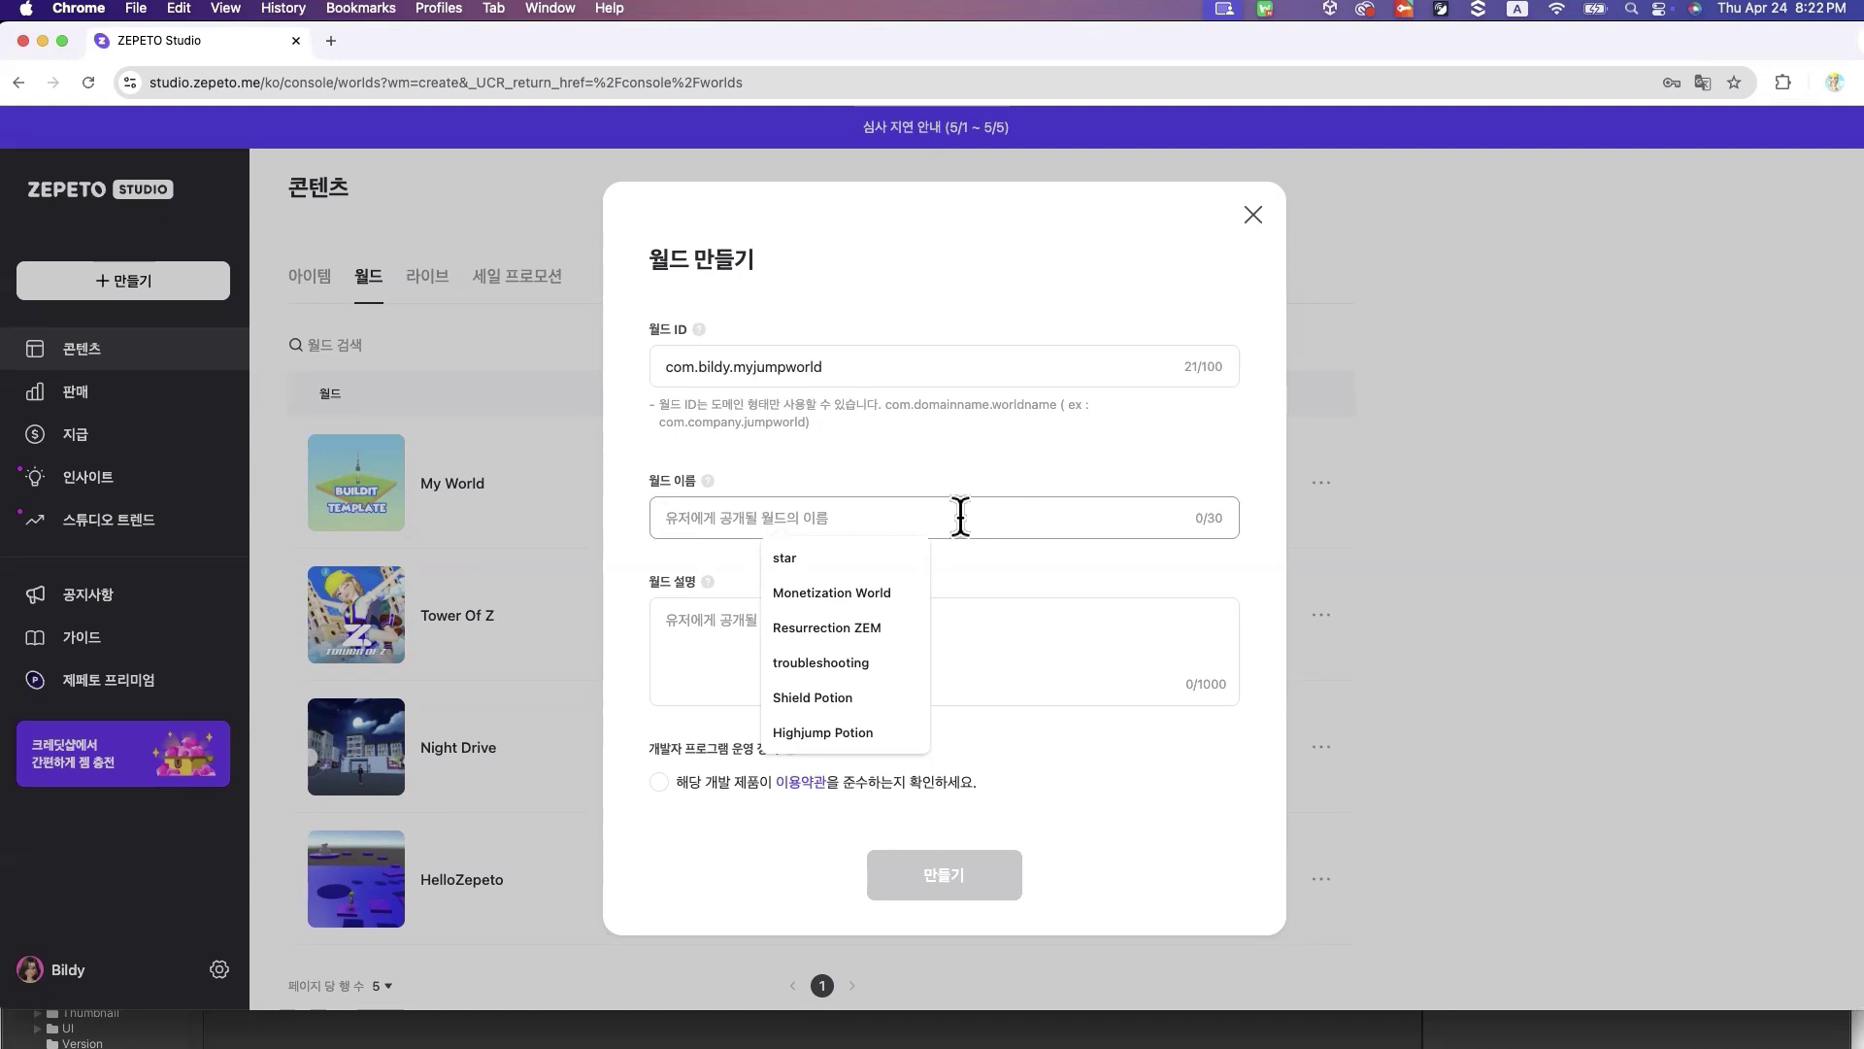
pyautogui.press('Escape')
pyautogui.write('Ju')
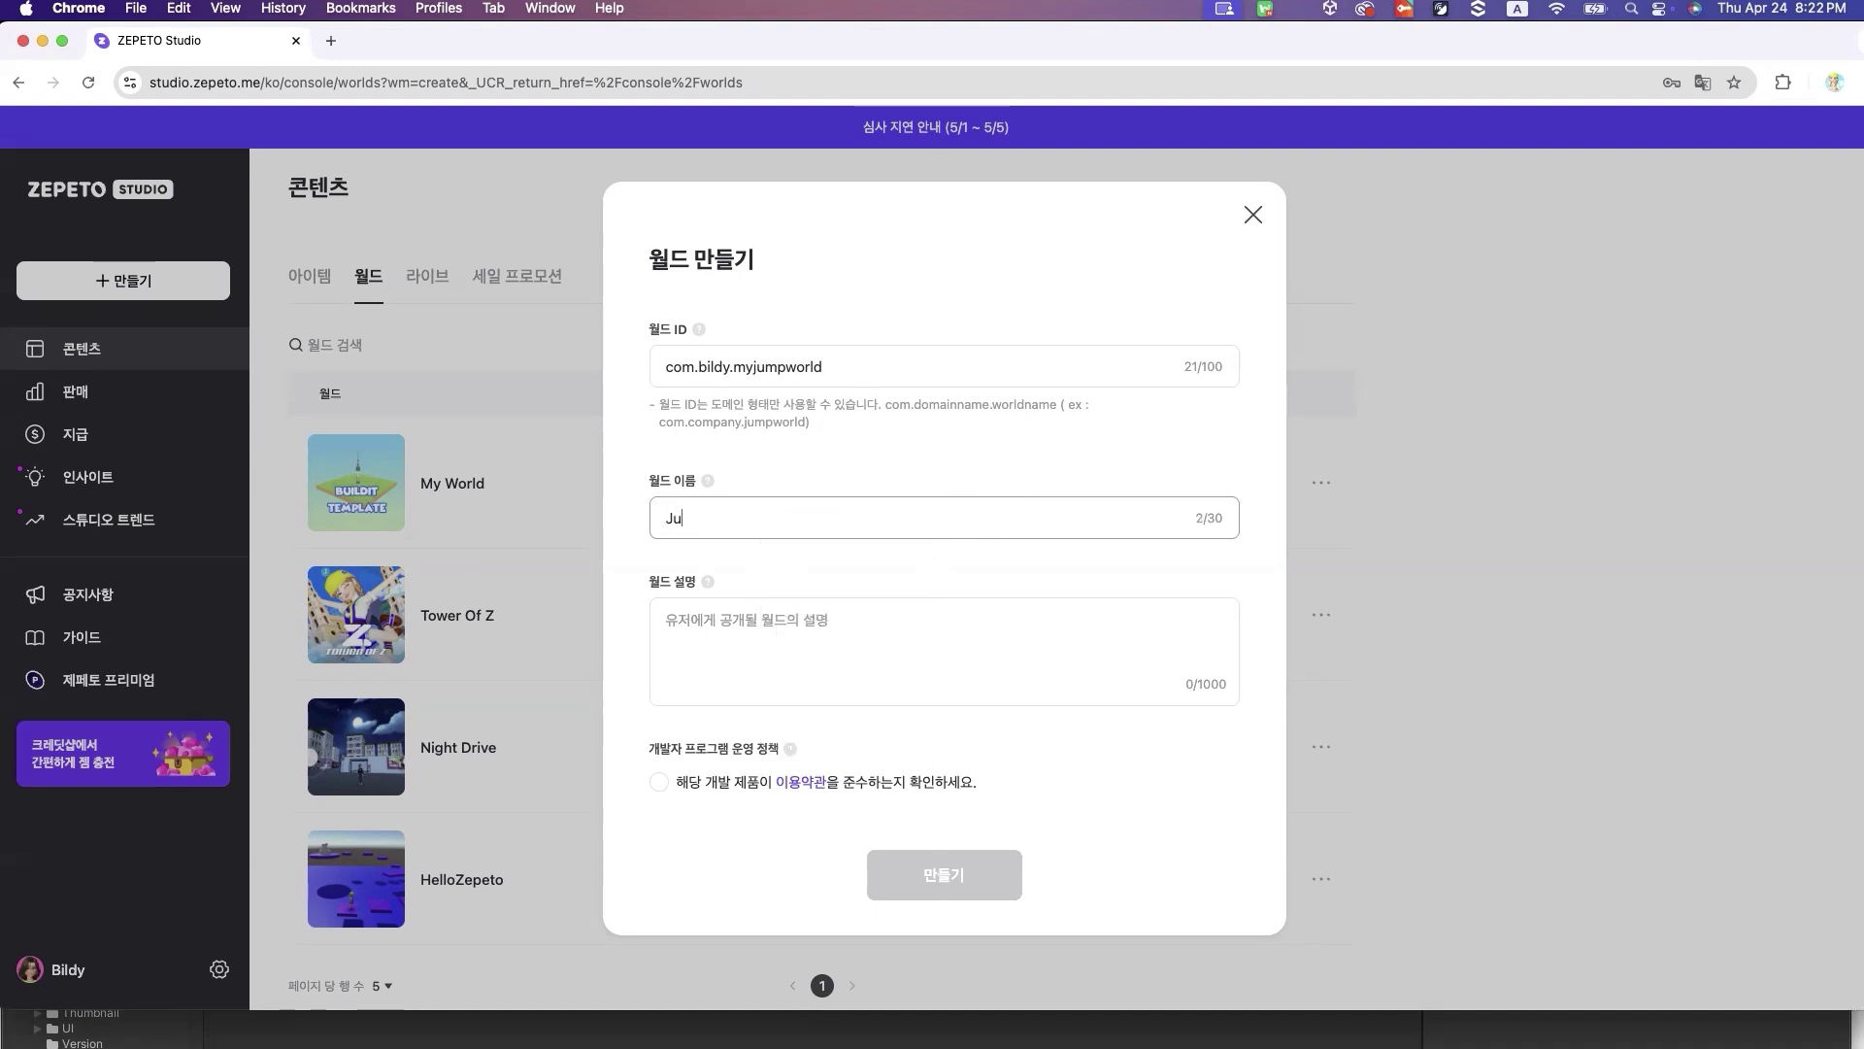
pyautogui.write('mp Map')
pyautogui.click(1003, 652)
pyautogui.write('Jump ')
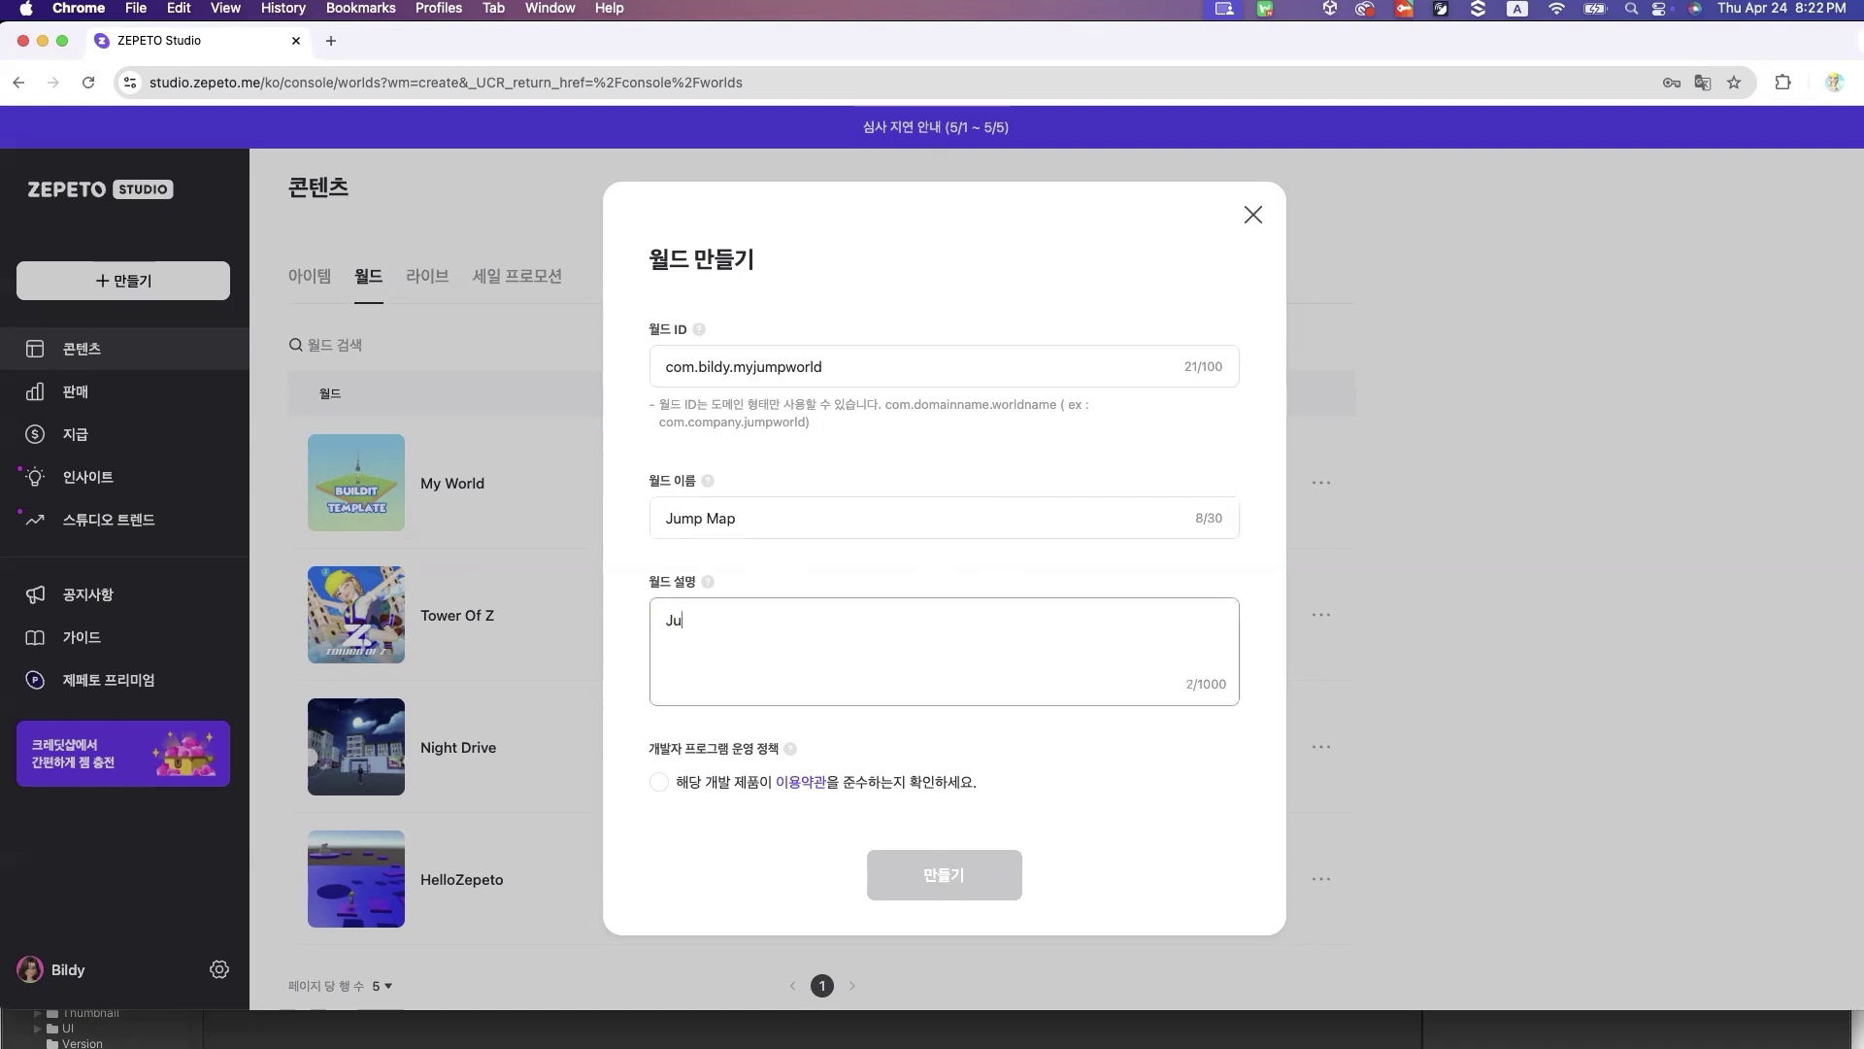
pyautogui.write('Map')
pyautogui.click(659, 783)
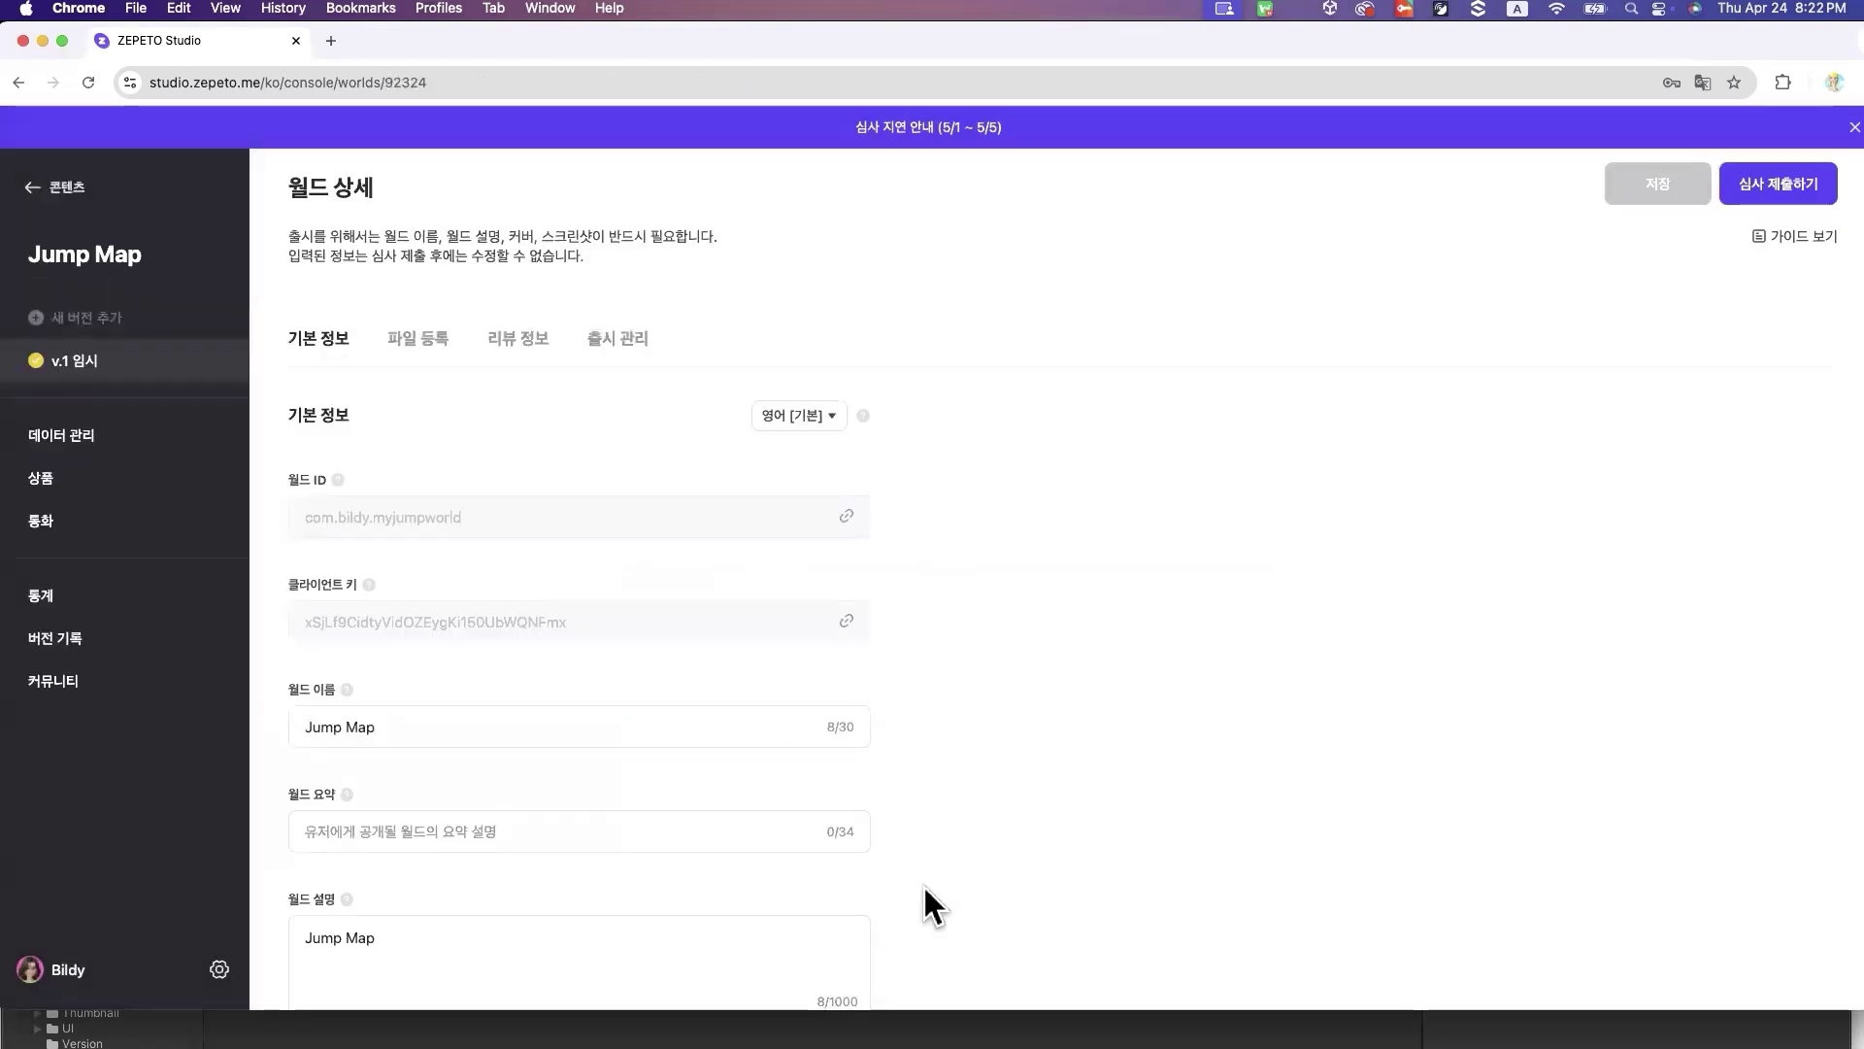
# Review the new world's basic information and highlight its World ID
pyautogui.scroll(-1, 501, 584)
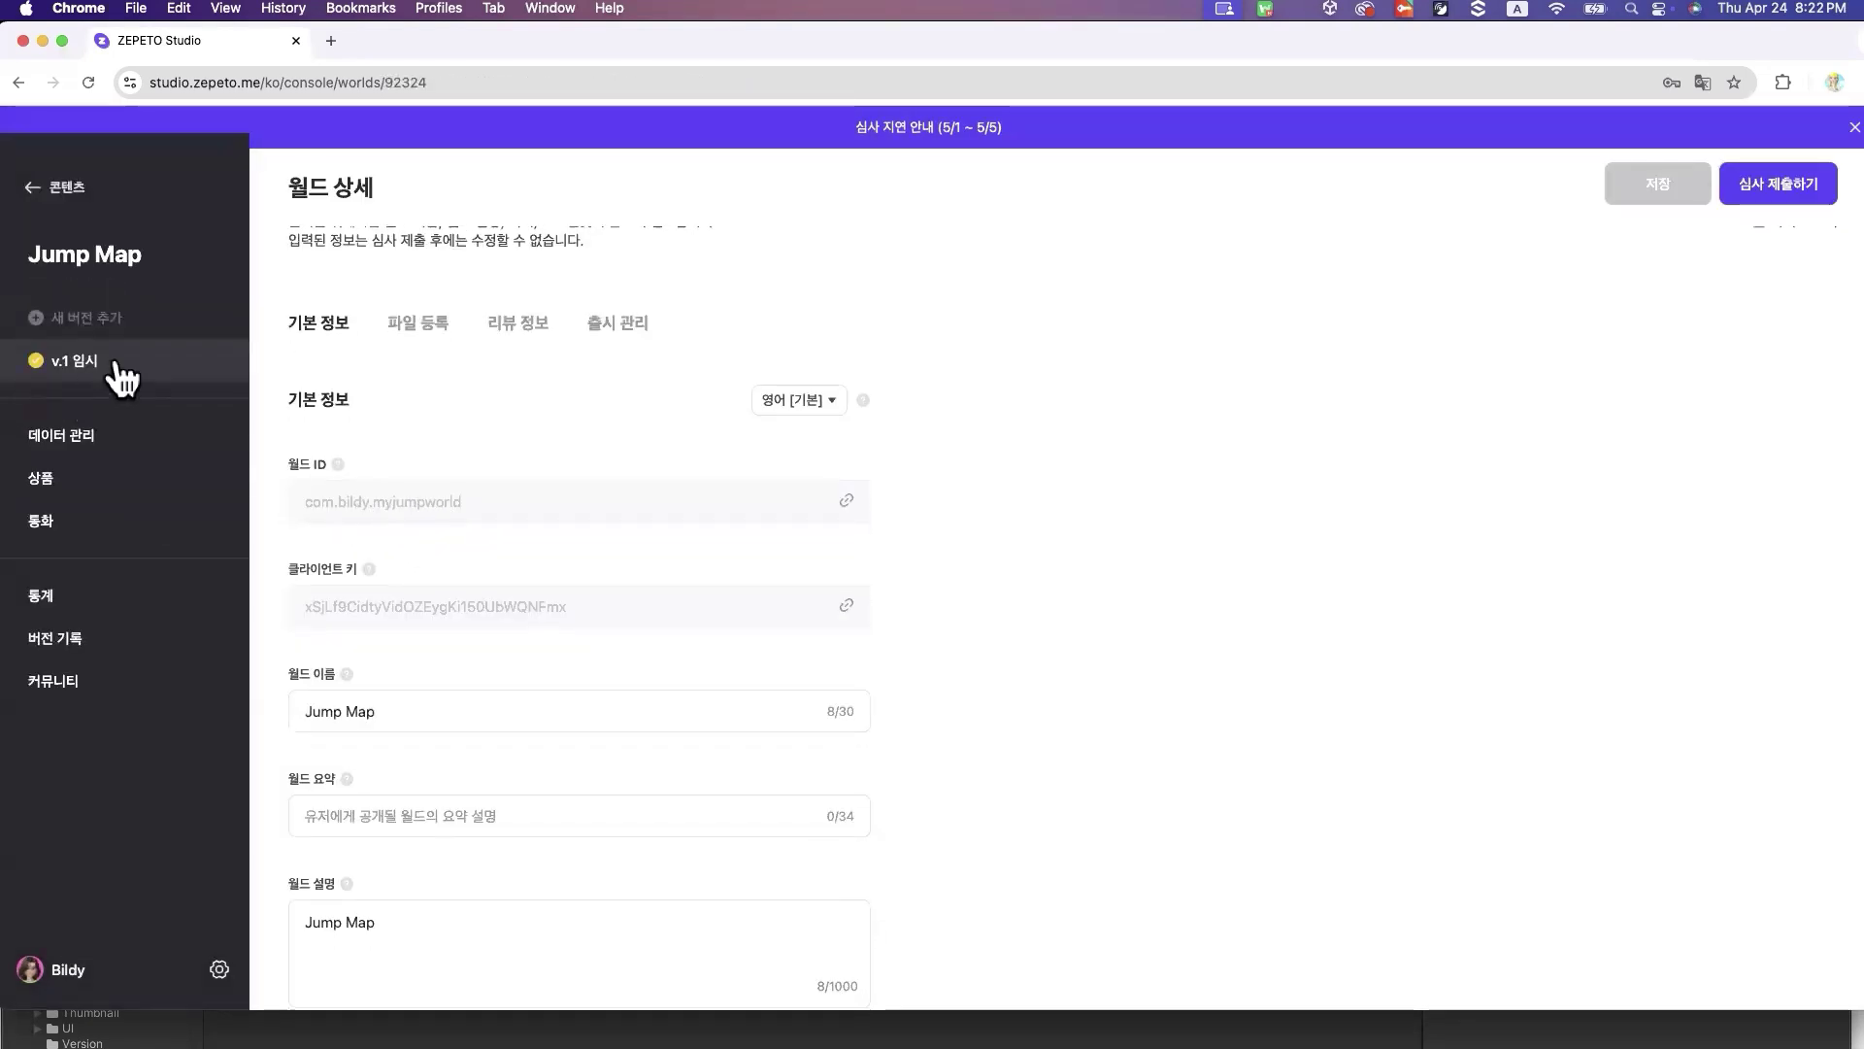
pyautogui.scroll(-2, 479, 530)
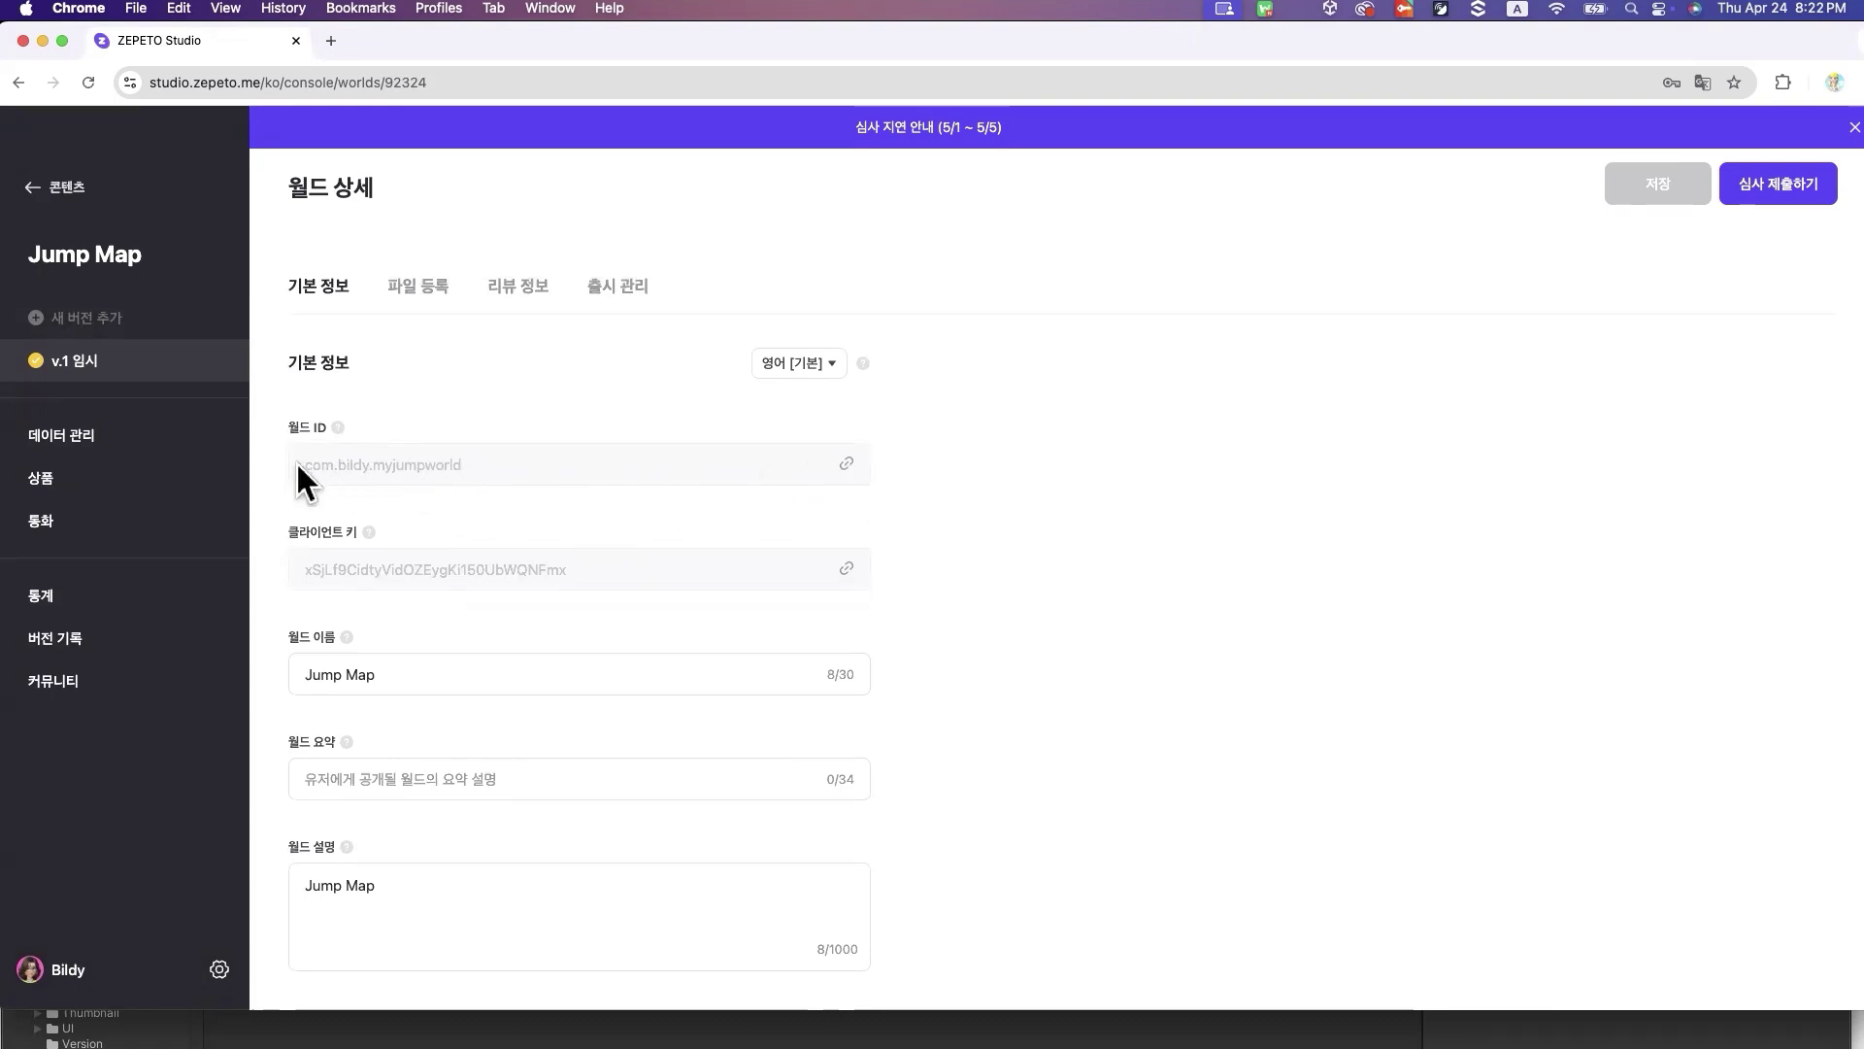
pyautogui.moveTo(295, 461); pyautogui.dragTo(495, 479)
pyautogui.click(805, 528)
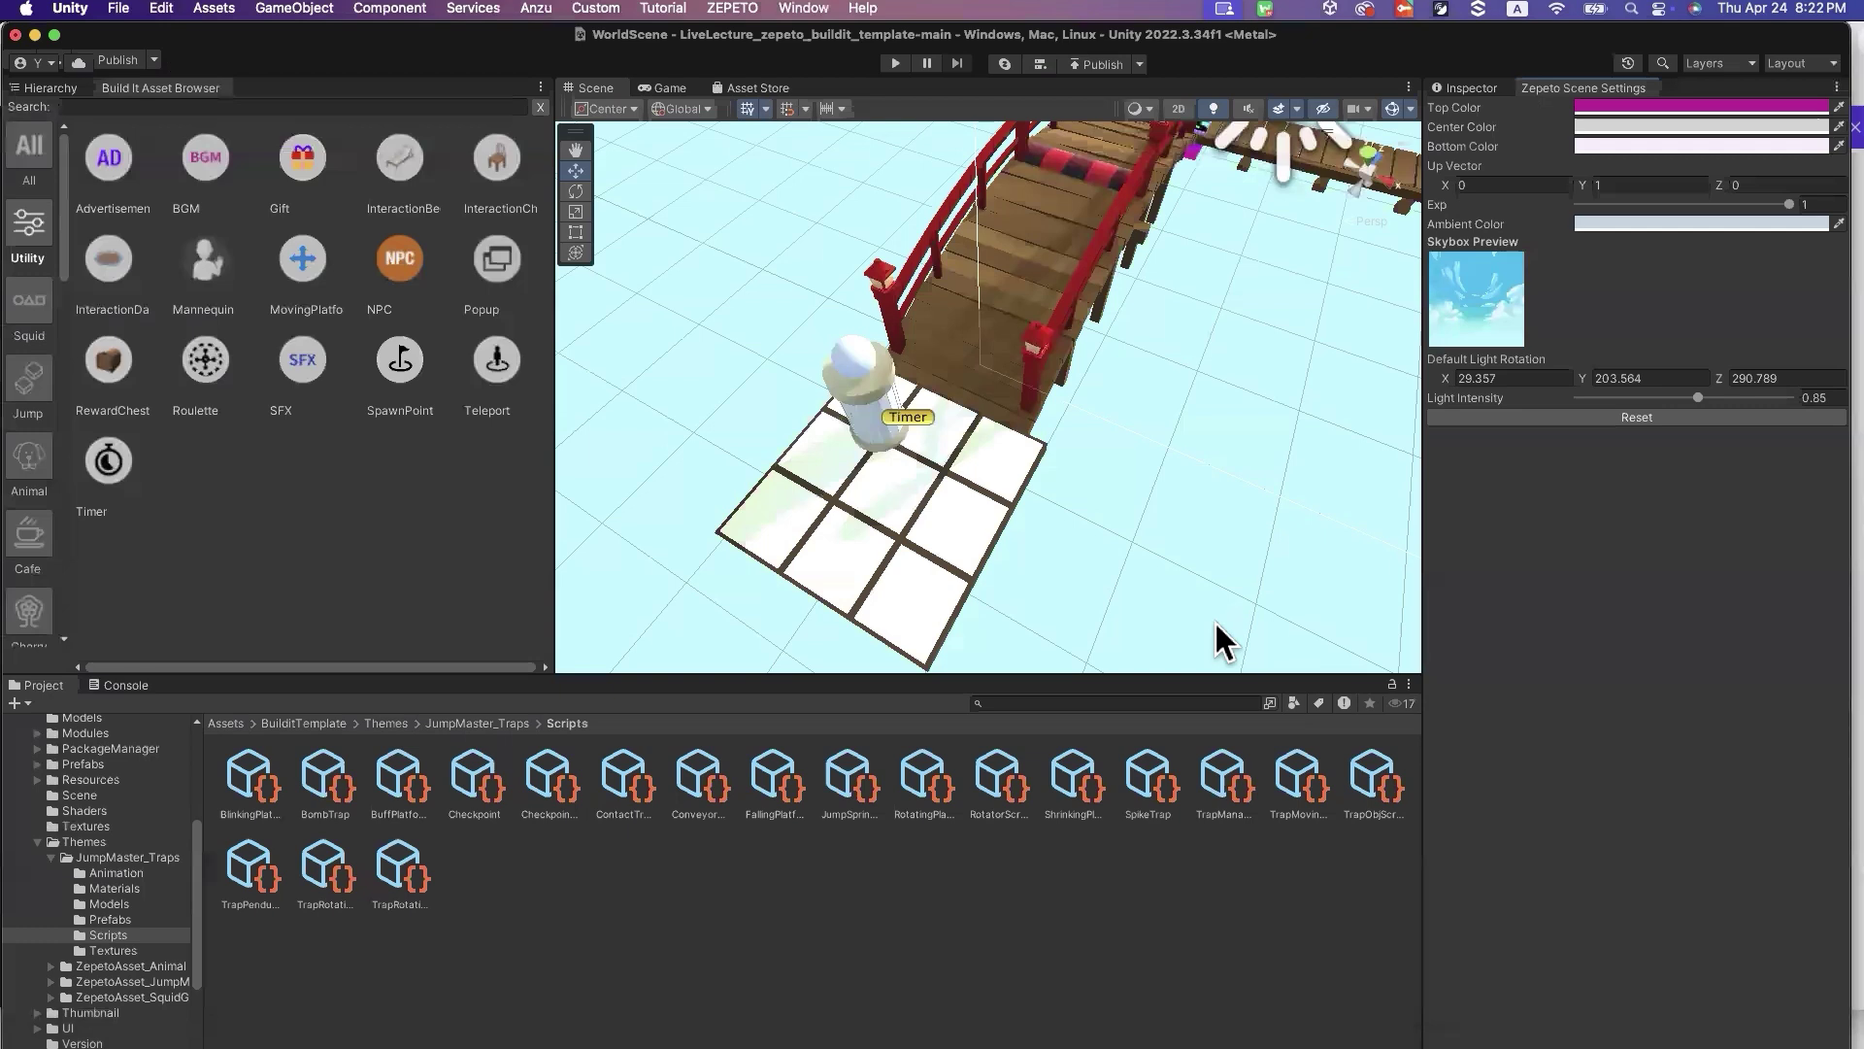
# Switch to Unity, open the ZEPETO Service project settings and refresh the list of available worlds
pyautogui.press('super+Tab')
pyautogui.click(1139, 64)
pyautogui.click(1160, 247)
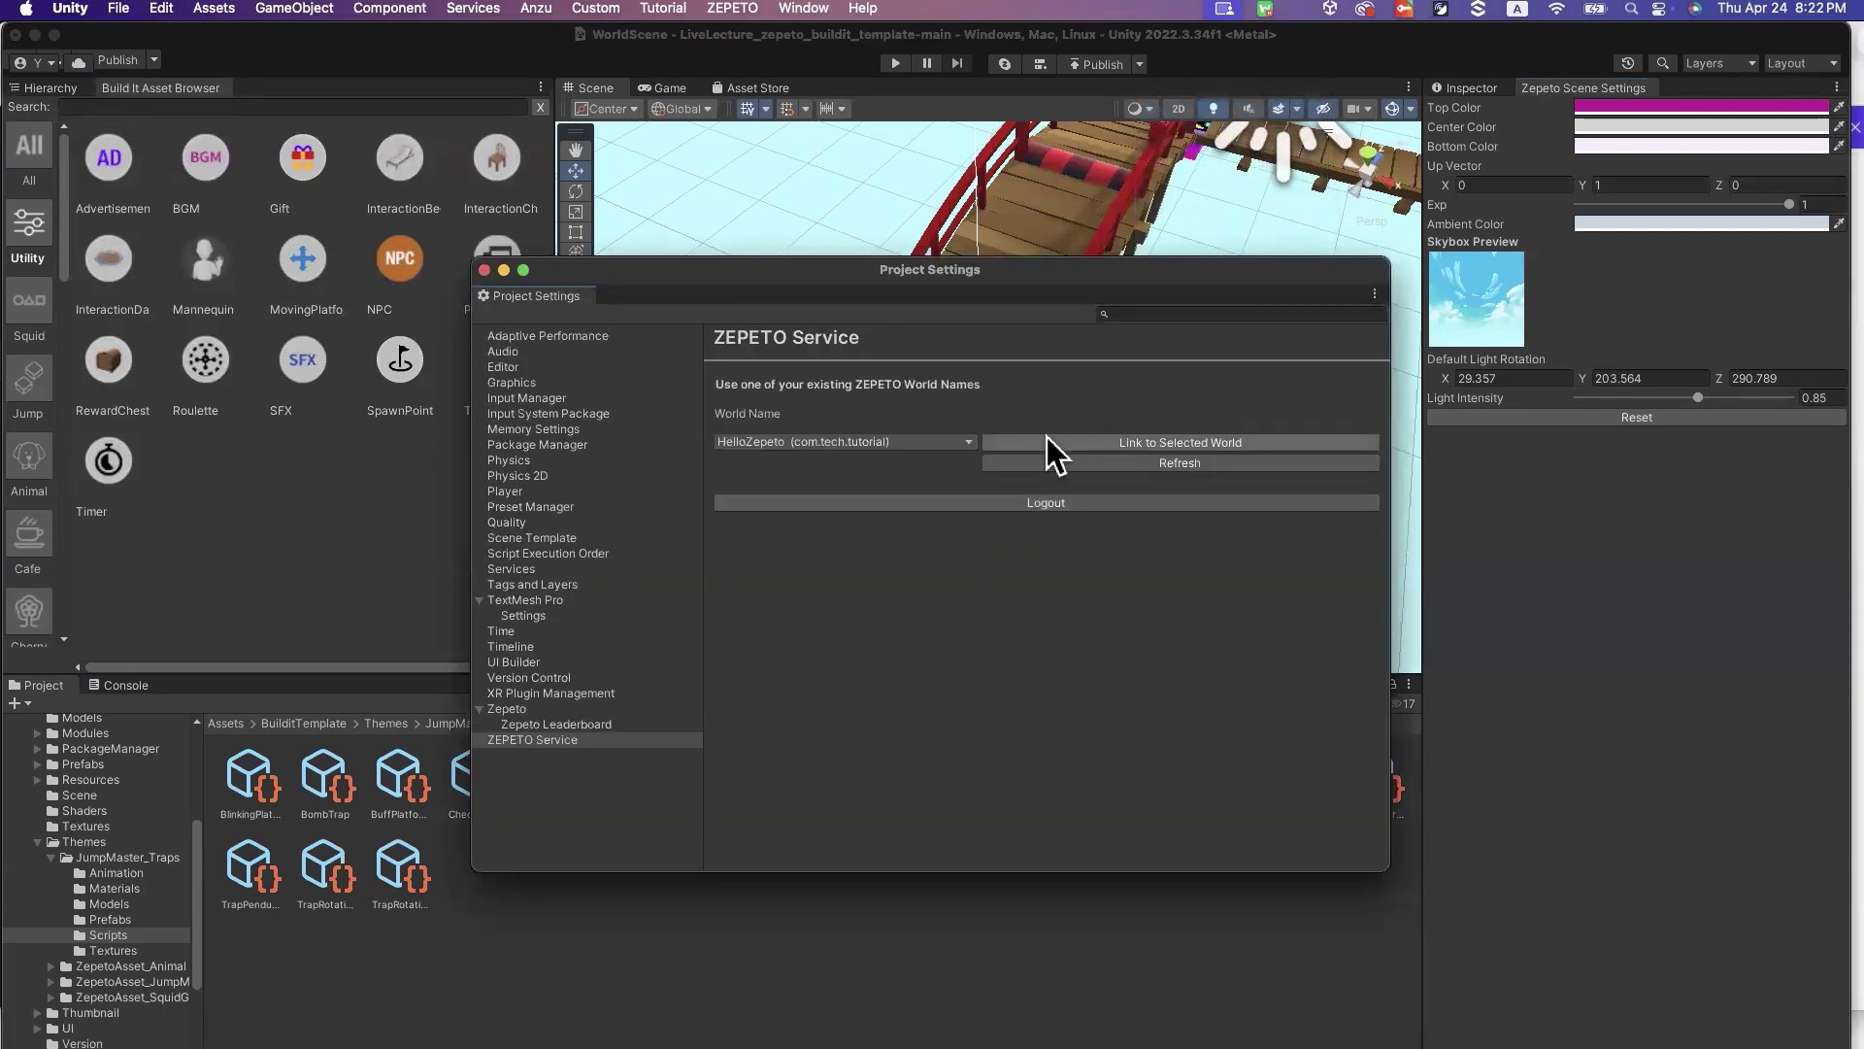
pyautogui.click(959, 442)
pyautogui.click(1055, 394)
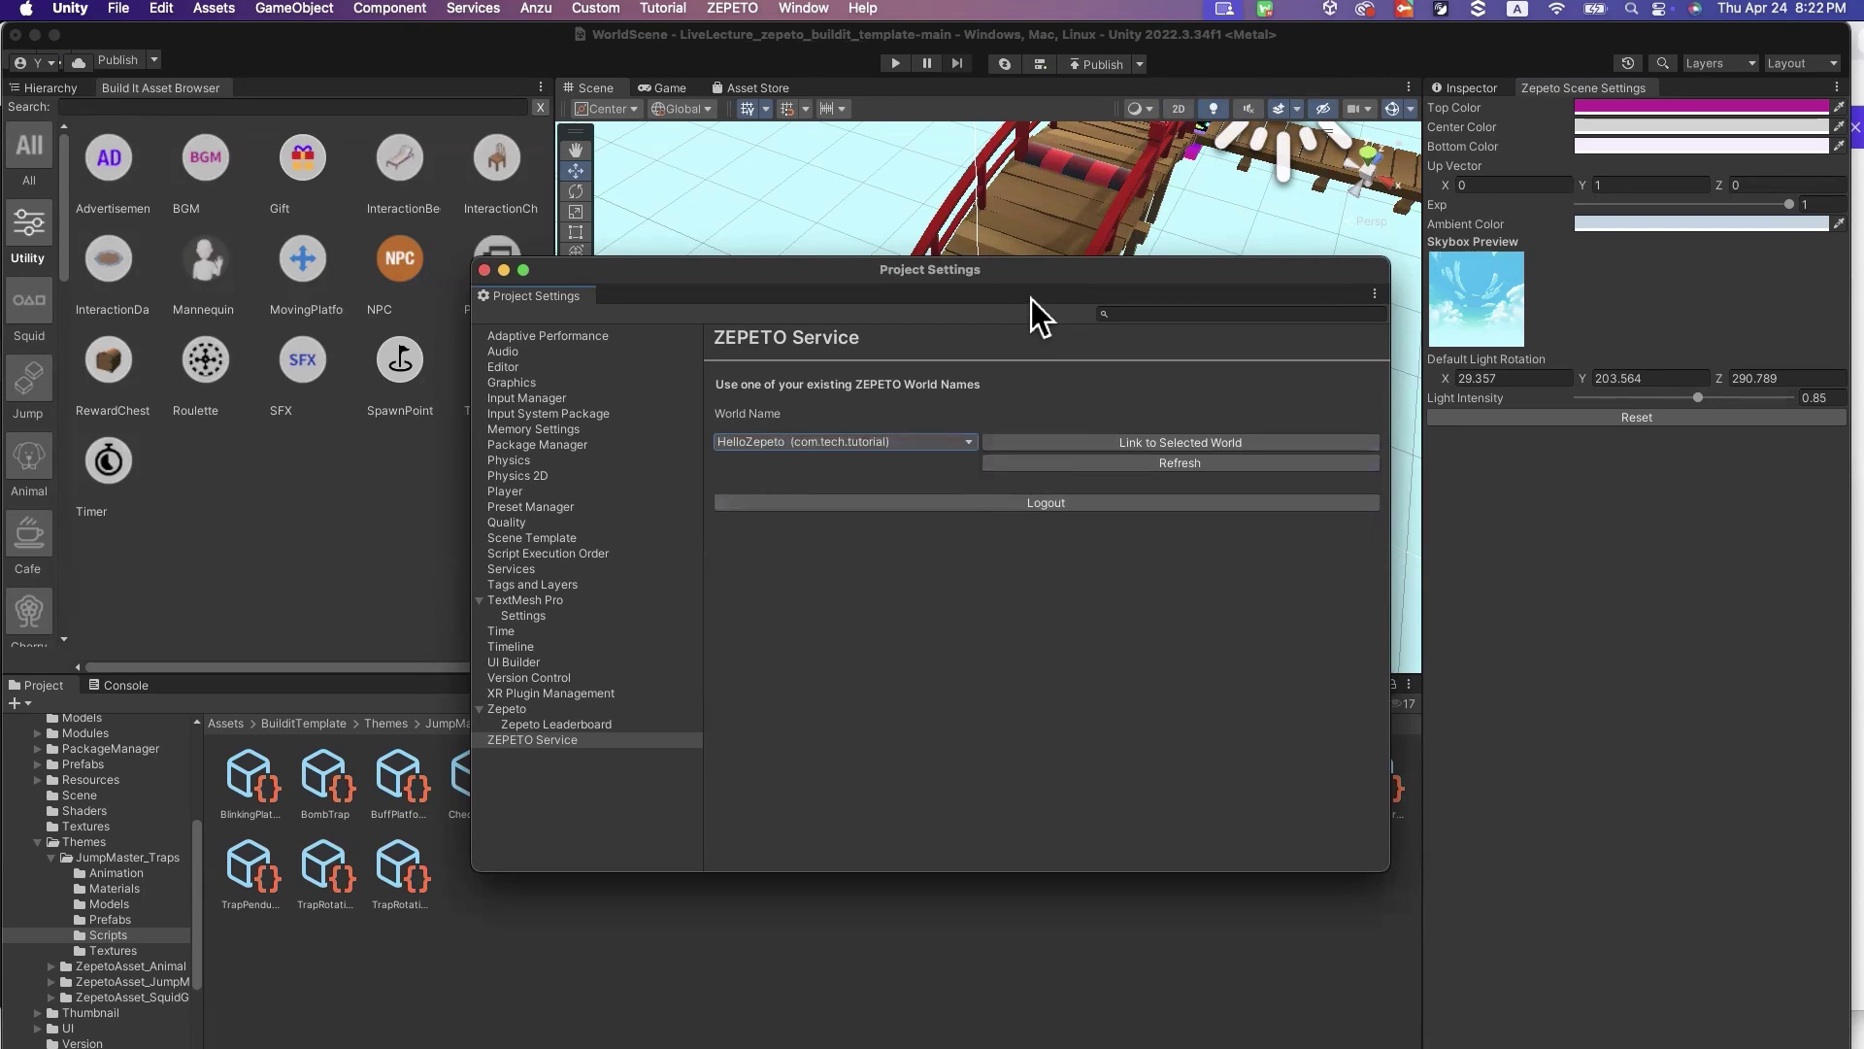
pyautogui.moveTo(1146, 273); pyautogui.dragTo(1261, 243)
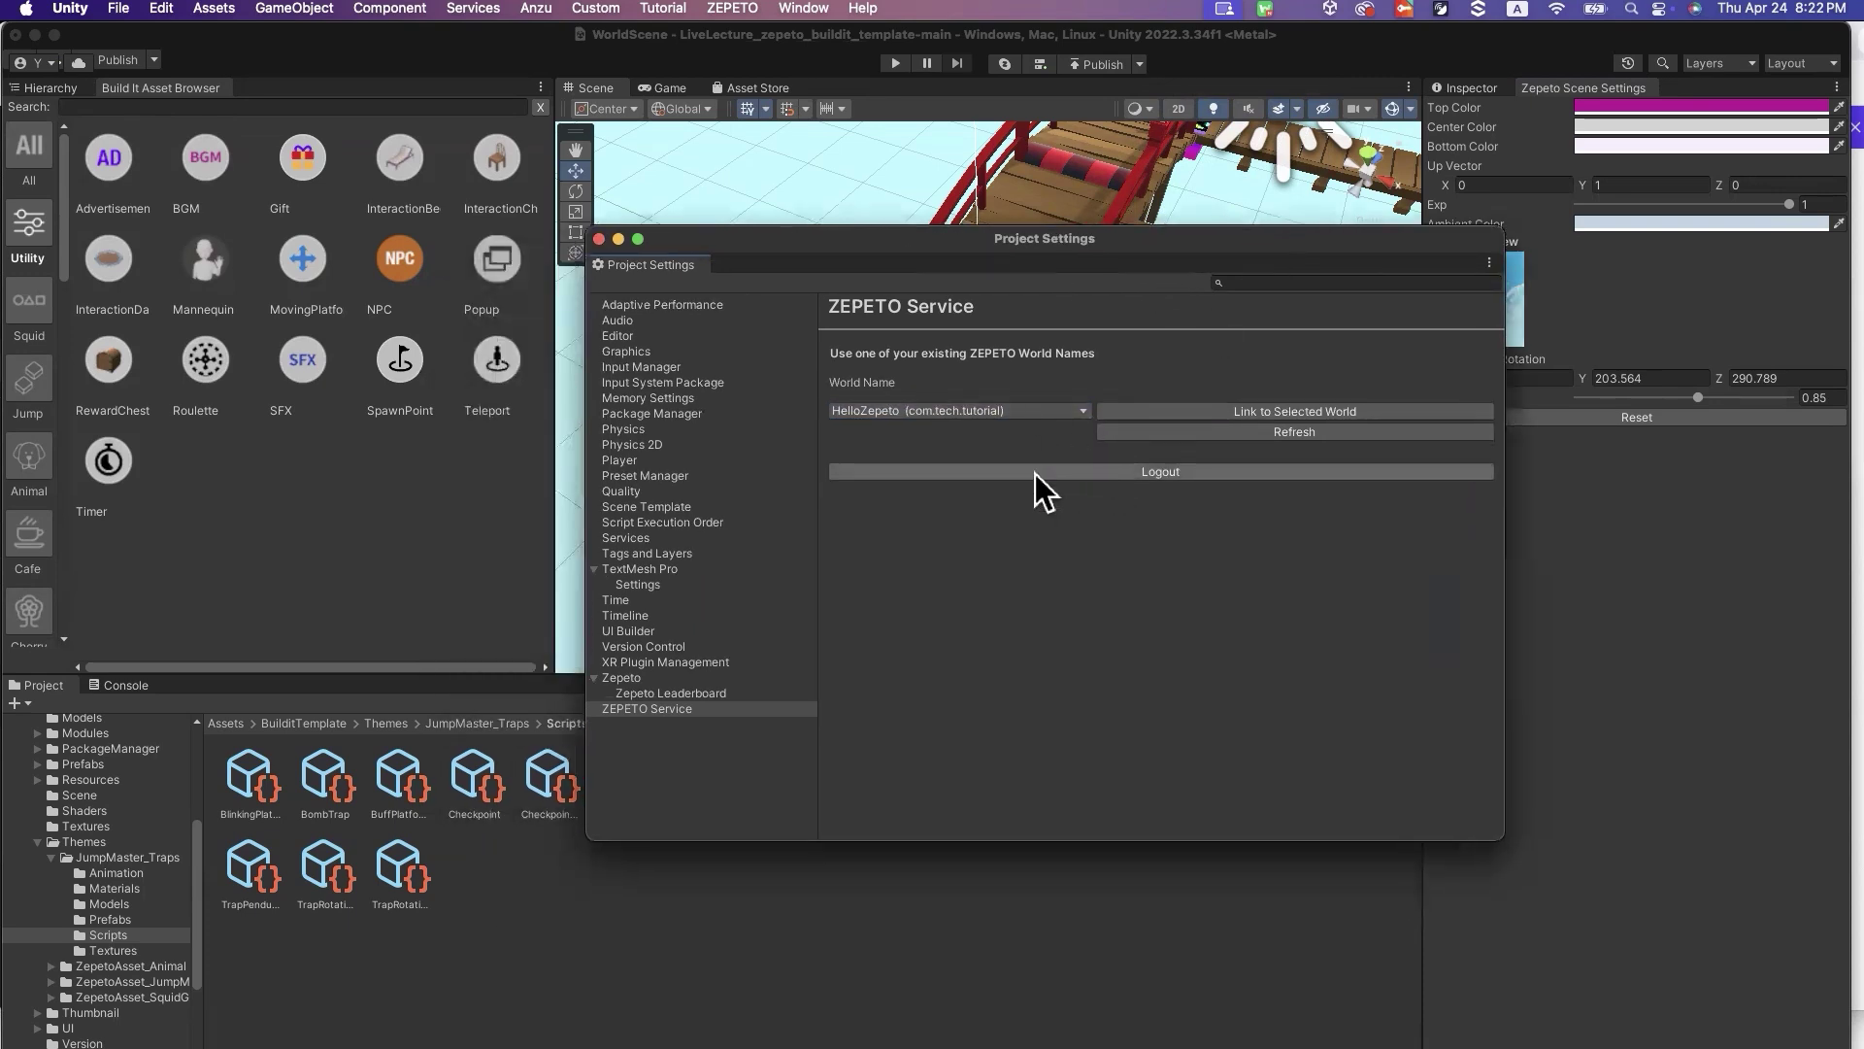
pyautogui.click(1224, 431)
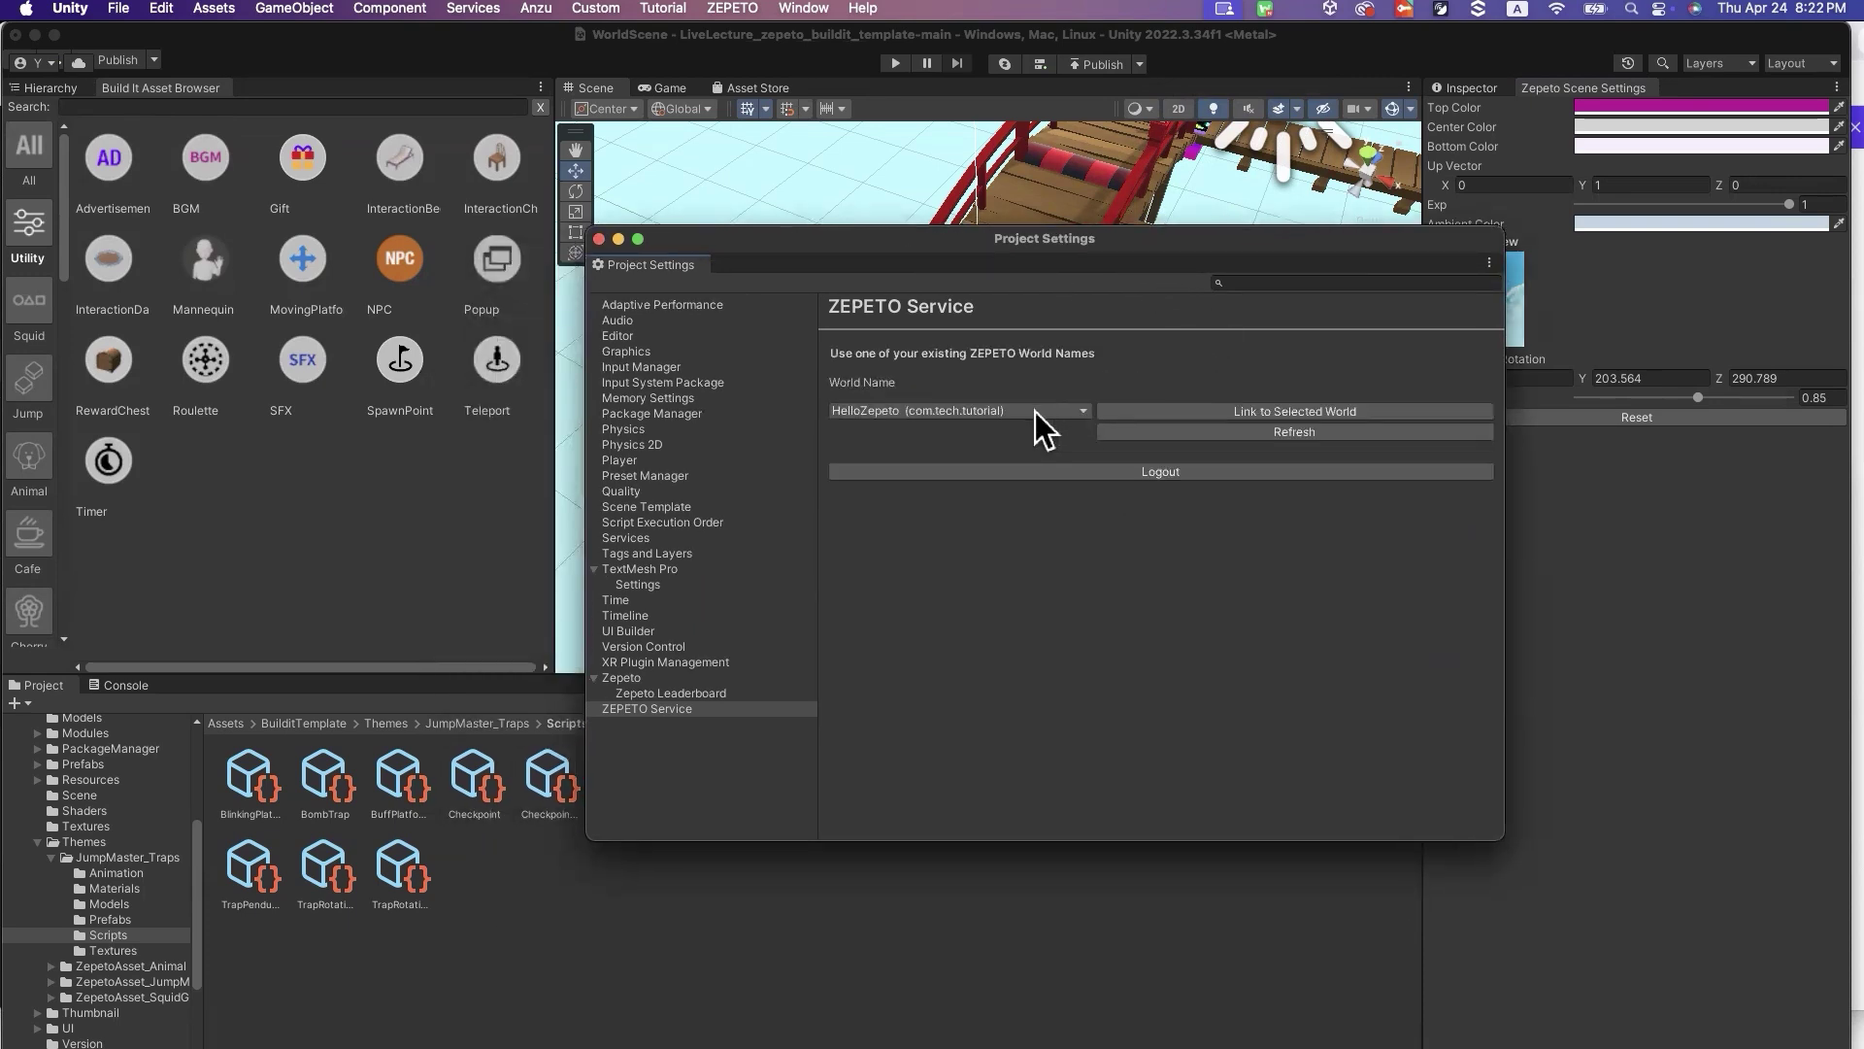
# Link the project to the world Jump Map (com.bildy.myjumpworld) and close the project settings
pyautogui.click(1035, 412)
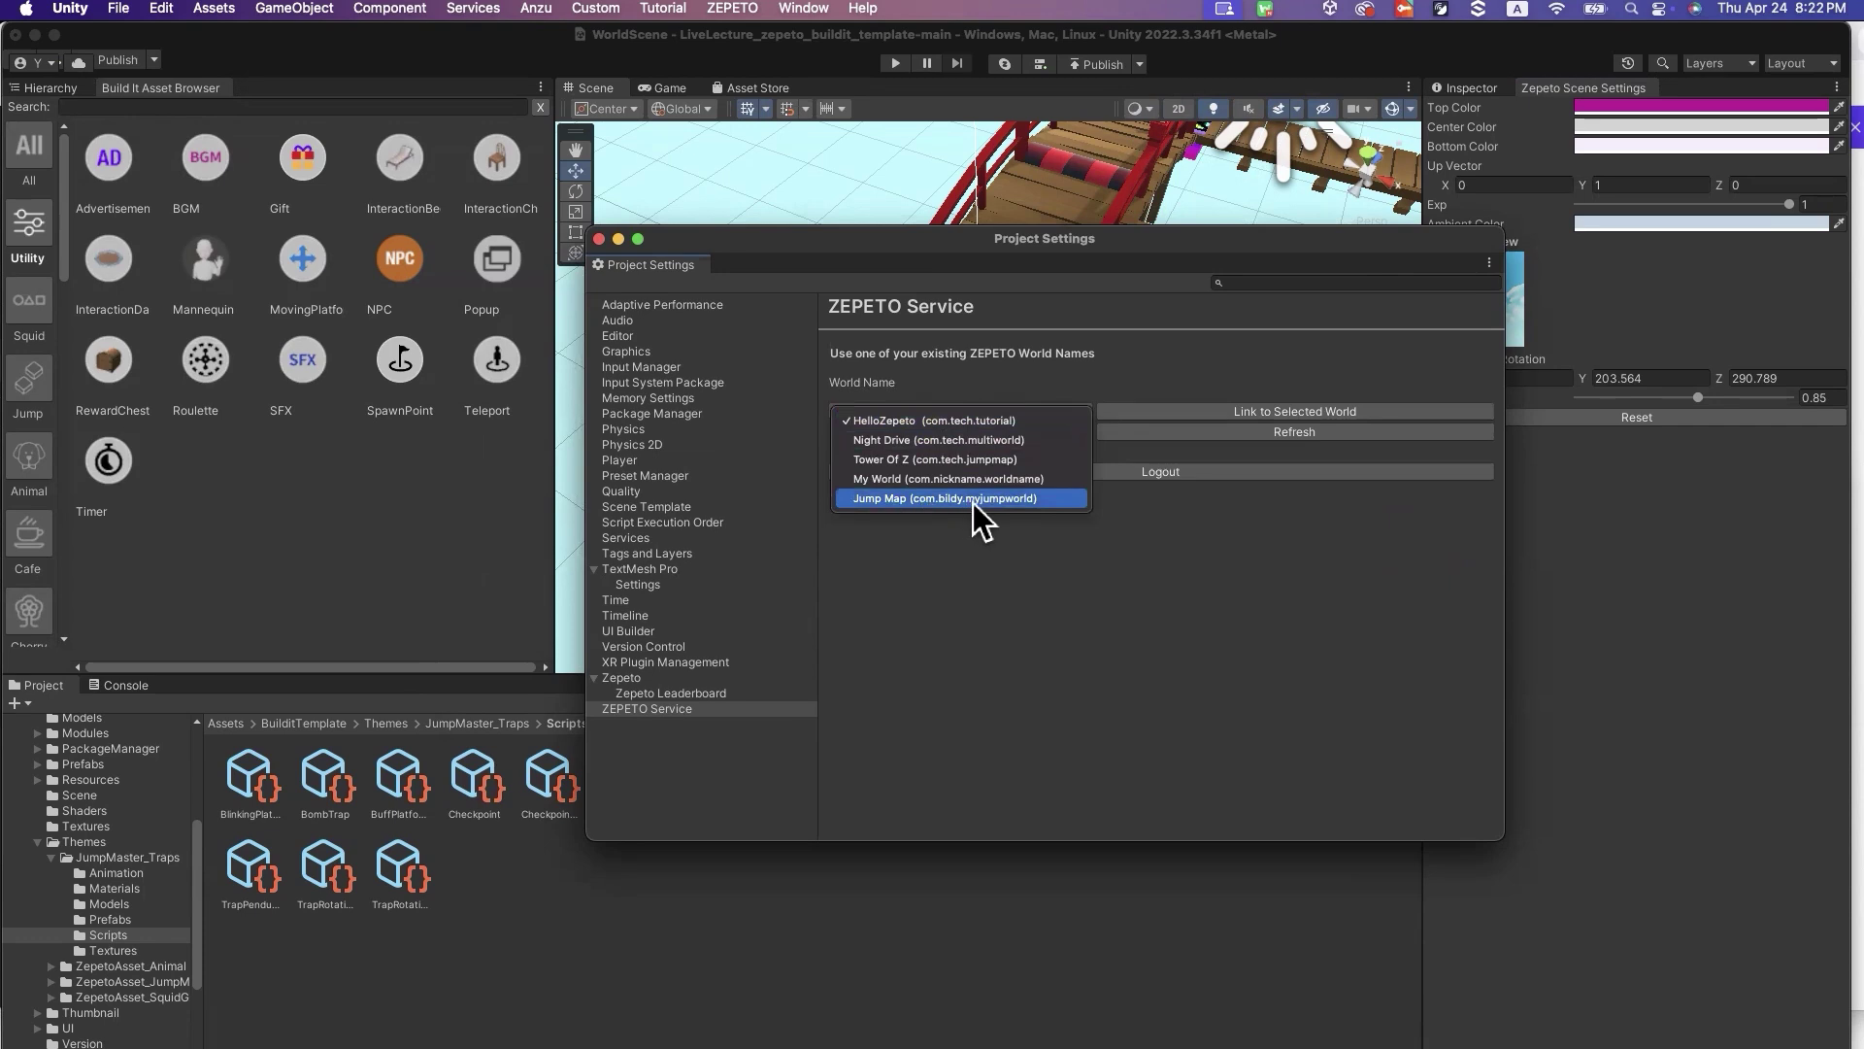
pyautogui.click(973, 501)
pyautogui.click(1215, 412)
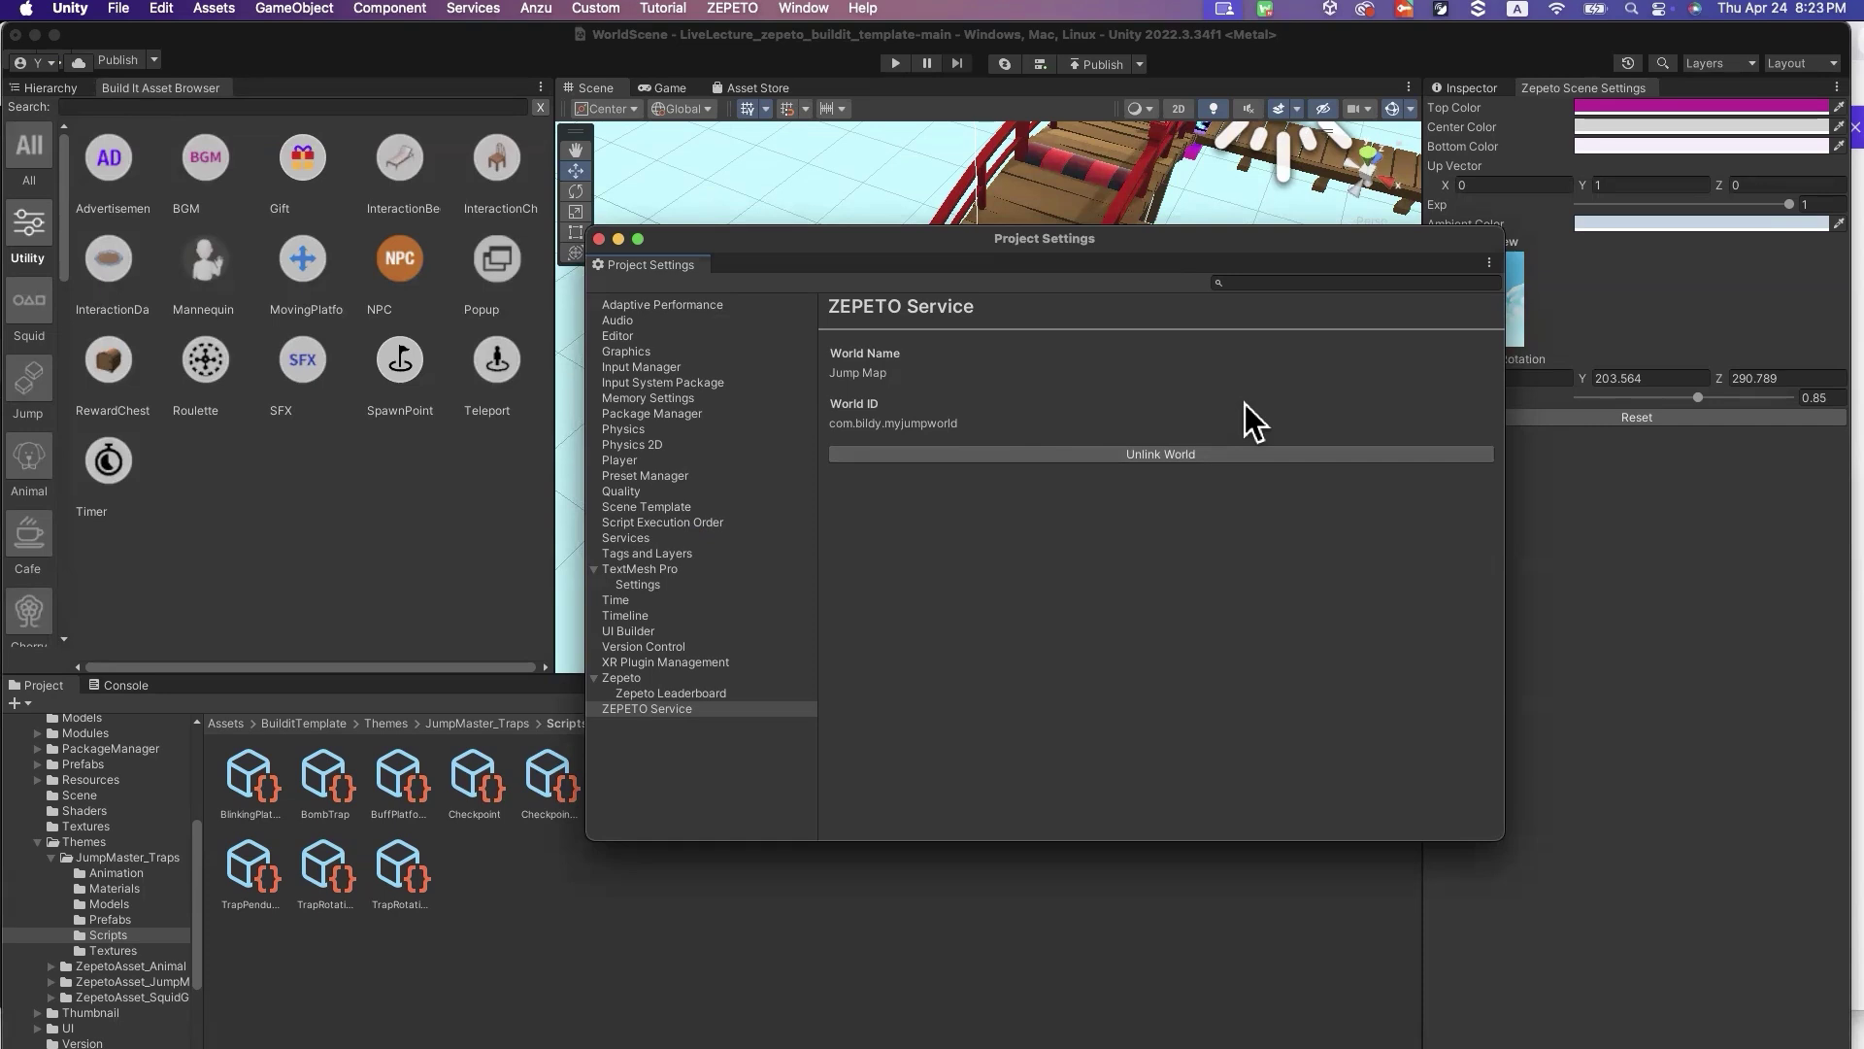
pyautogui.click(599, 239)
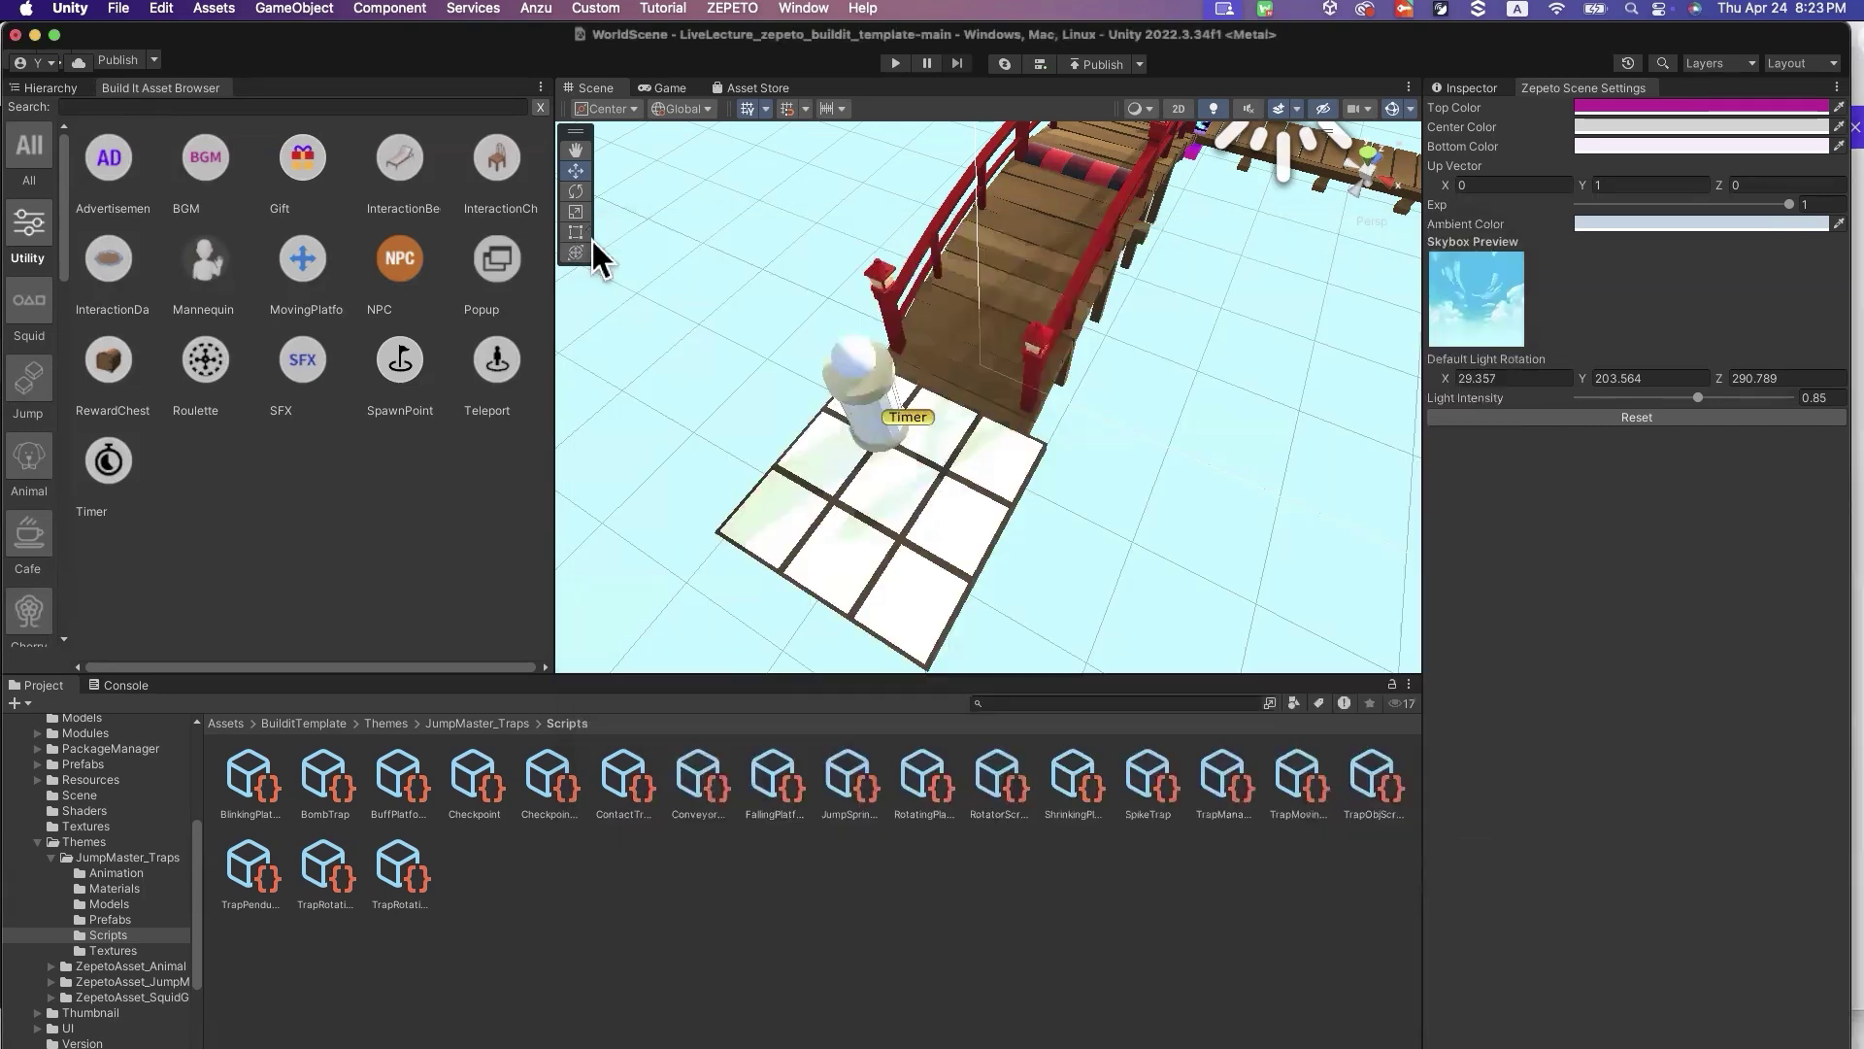
# Publish the project on ZEPETO, confirm the build and highlight the question in the Upload Package prompt
pyautogui.click(1104, 66)
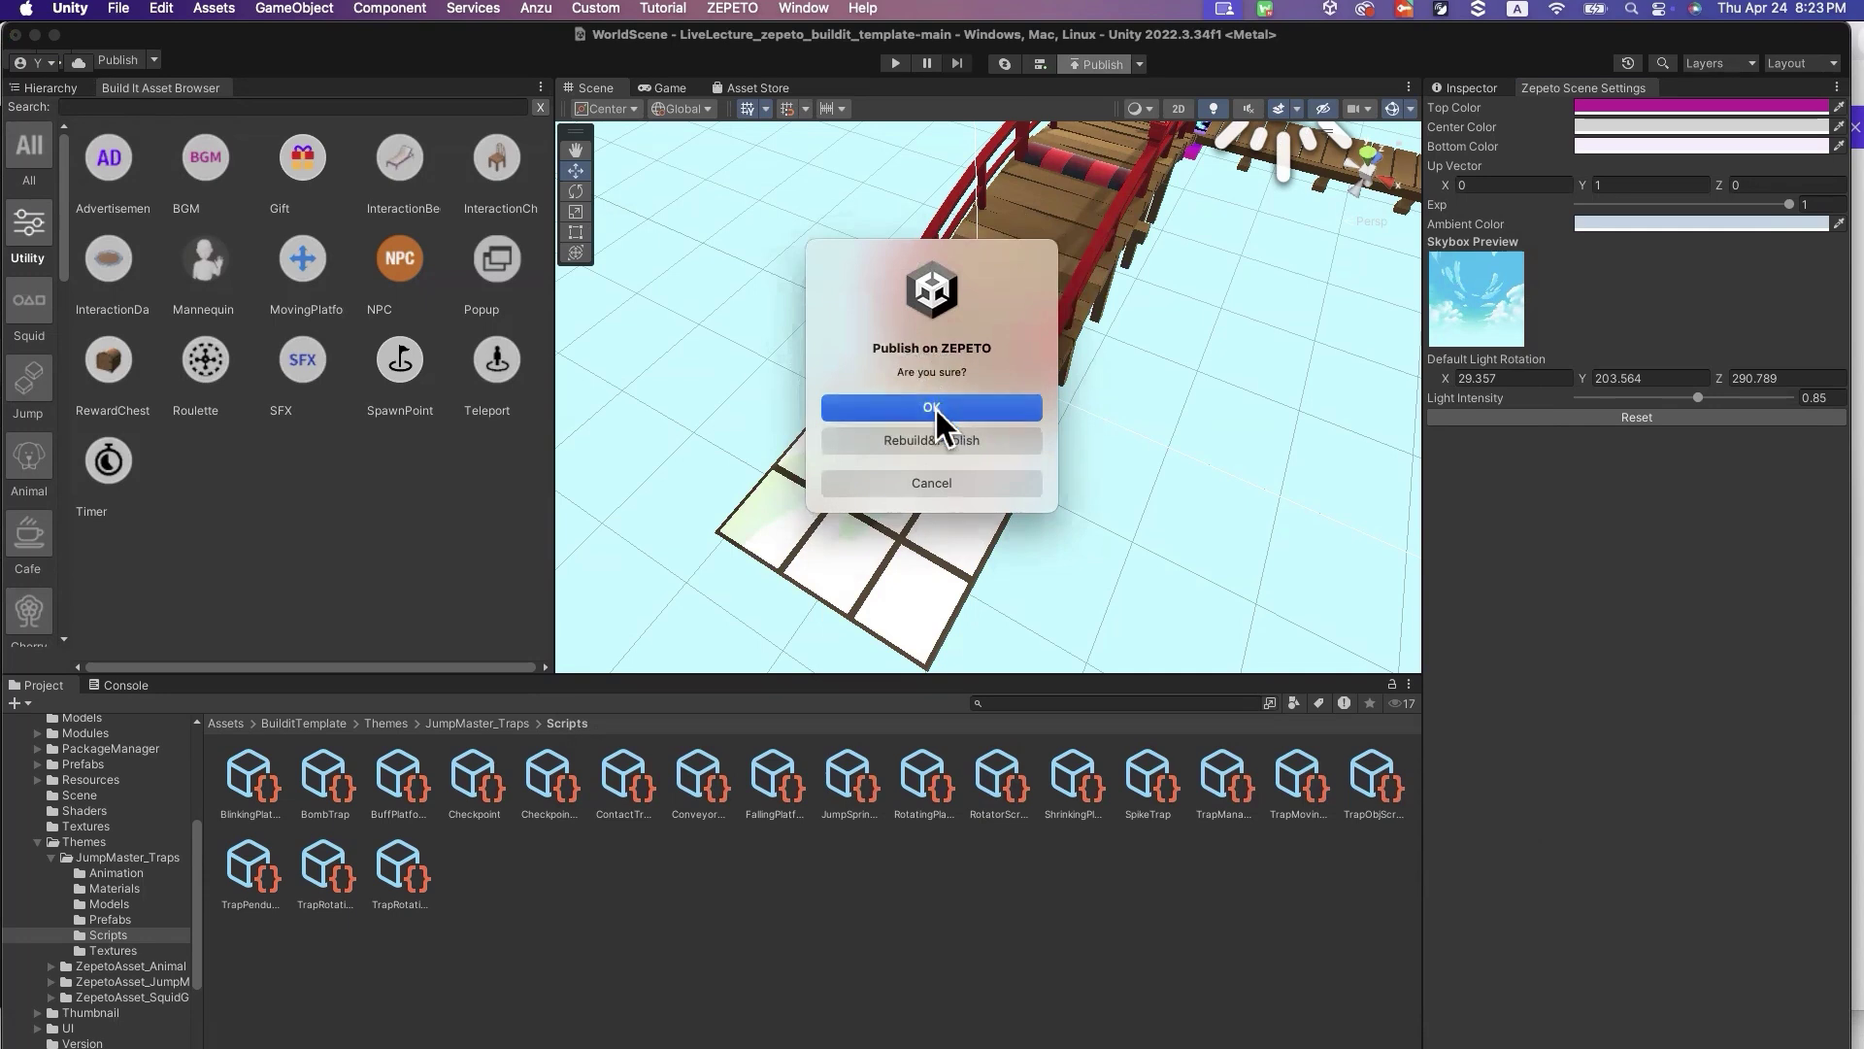
pyautogui.press('Return')
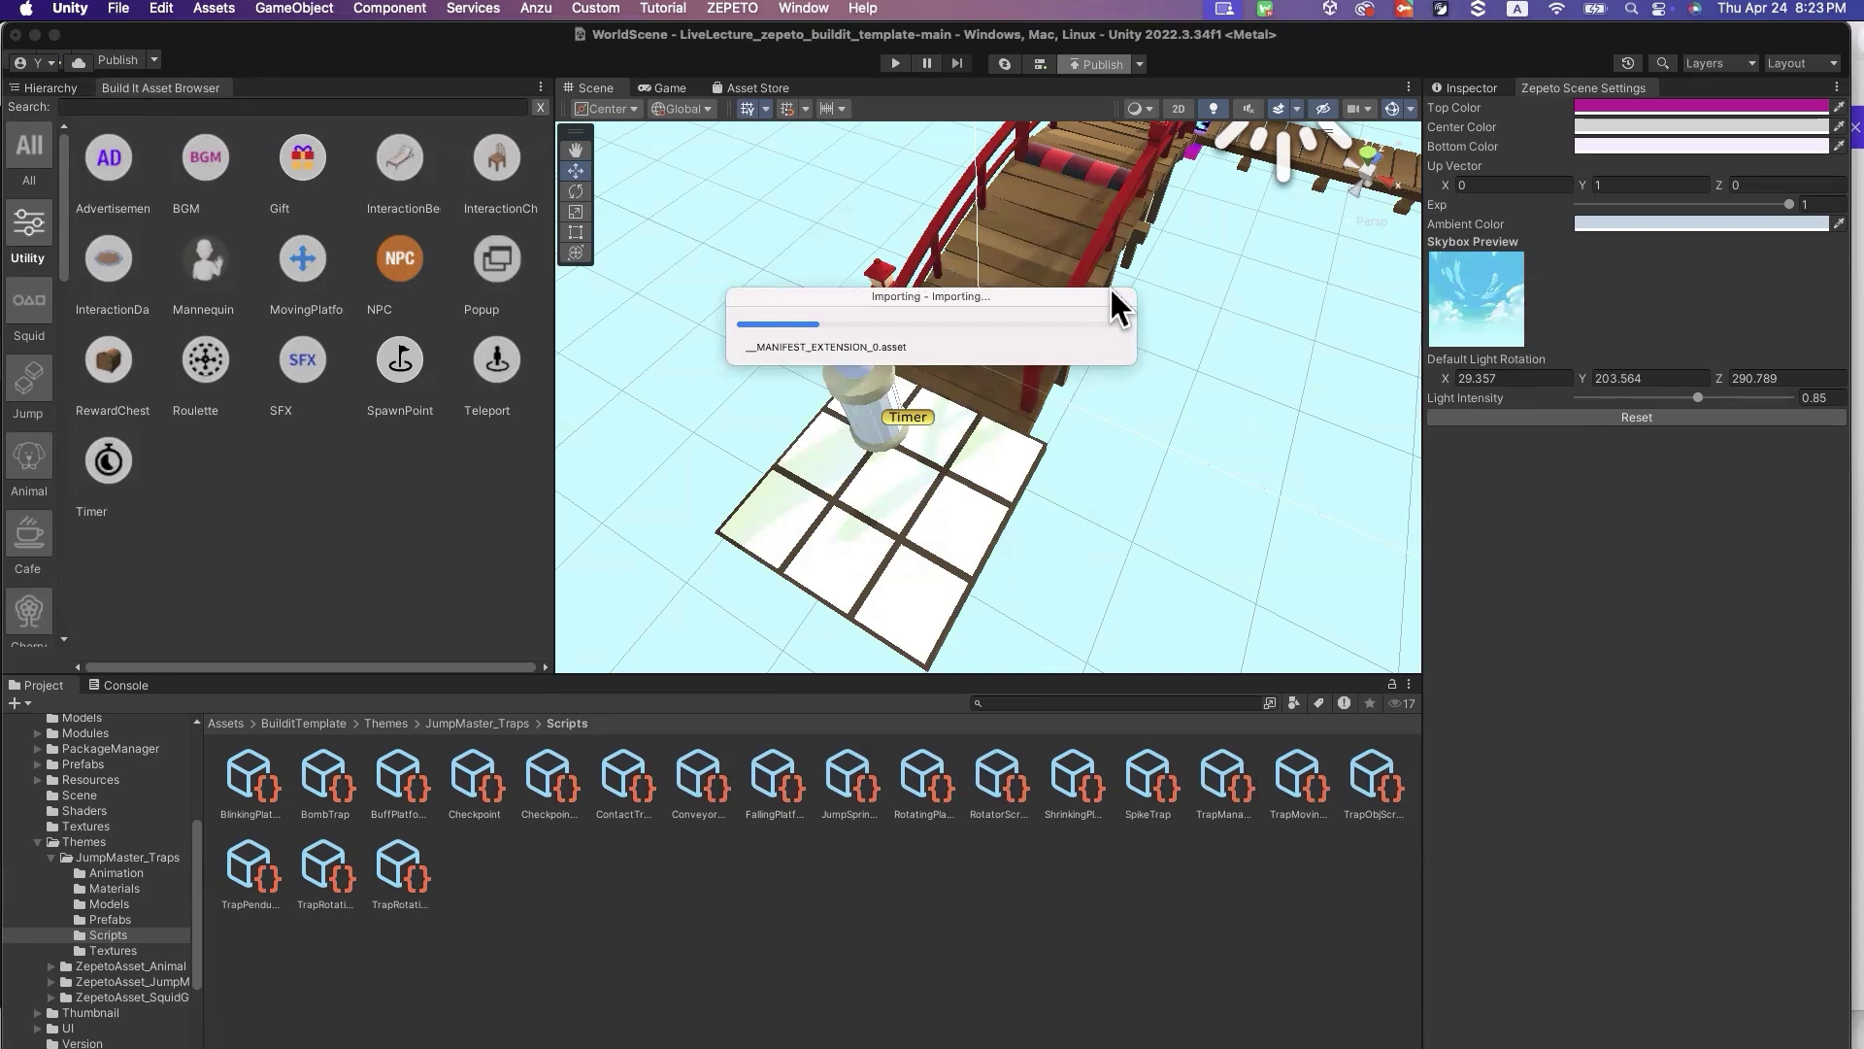
pyautogui.click(996, 548)
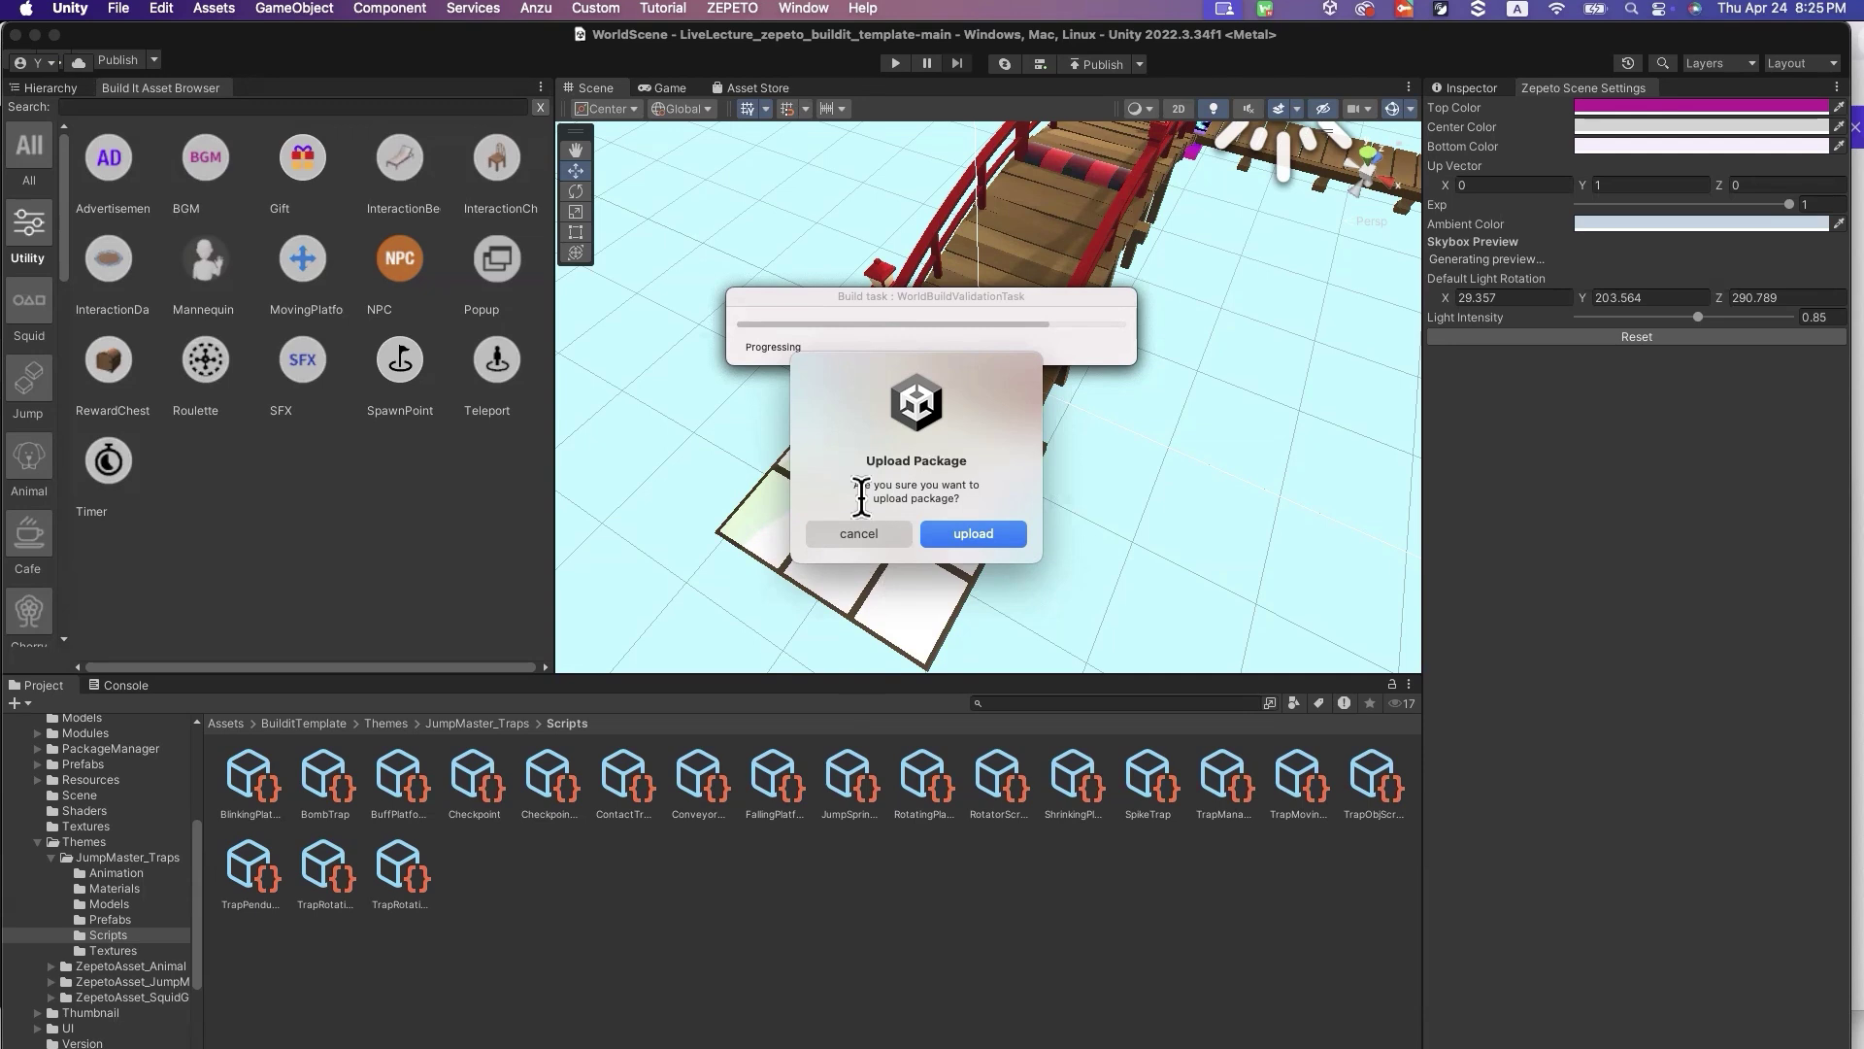
pyautogui.moveTo(854, 485); pyautogui.dragTo(1001, 492)
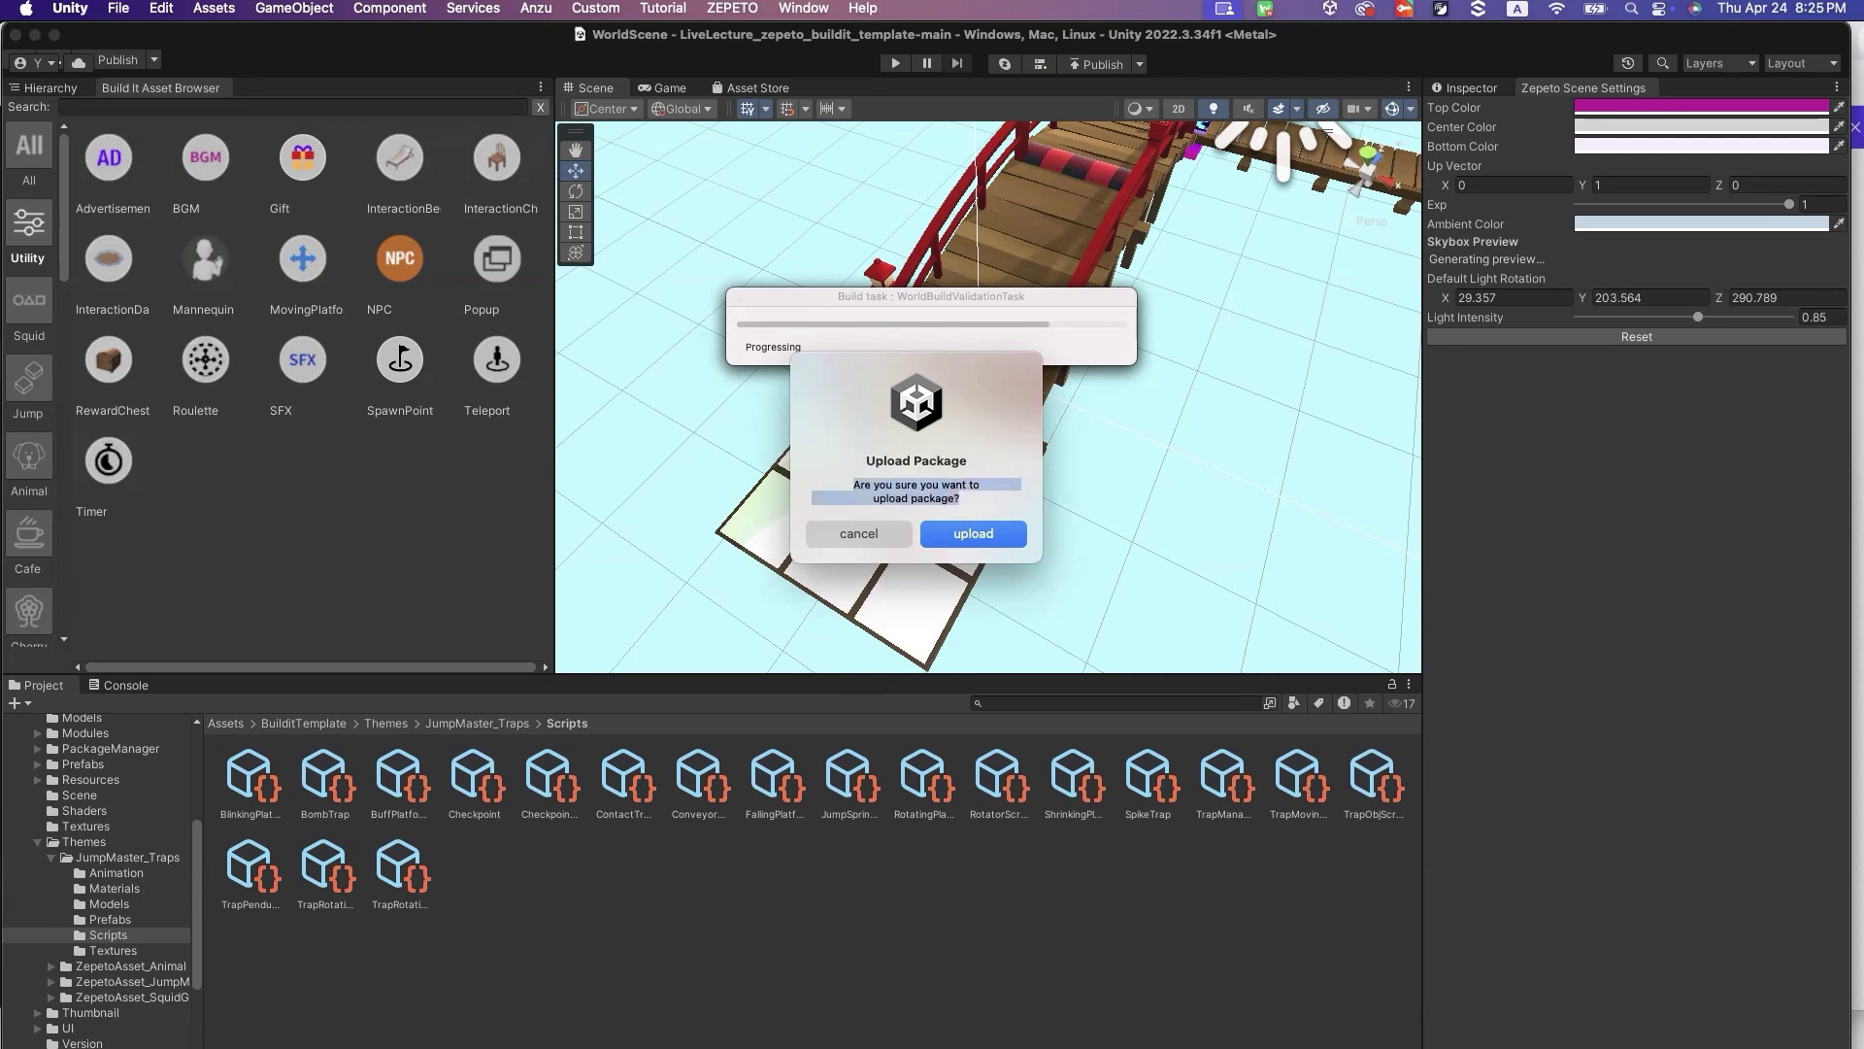
# Switch to Finder and open the LiveLecture_zepeto_buildit_template-main project folder in Downloads
pyautogui.press('super+Tab')
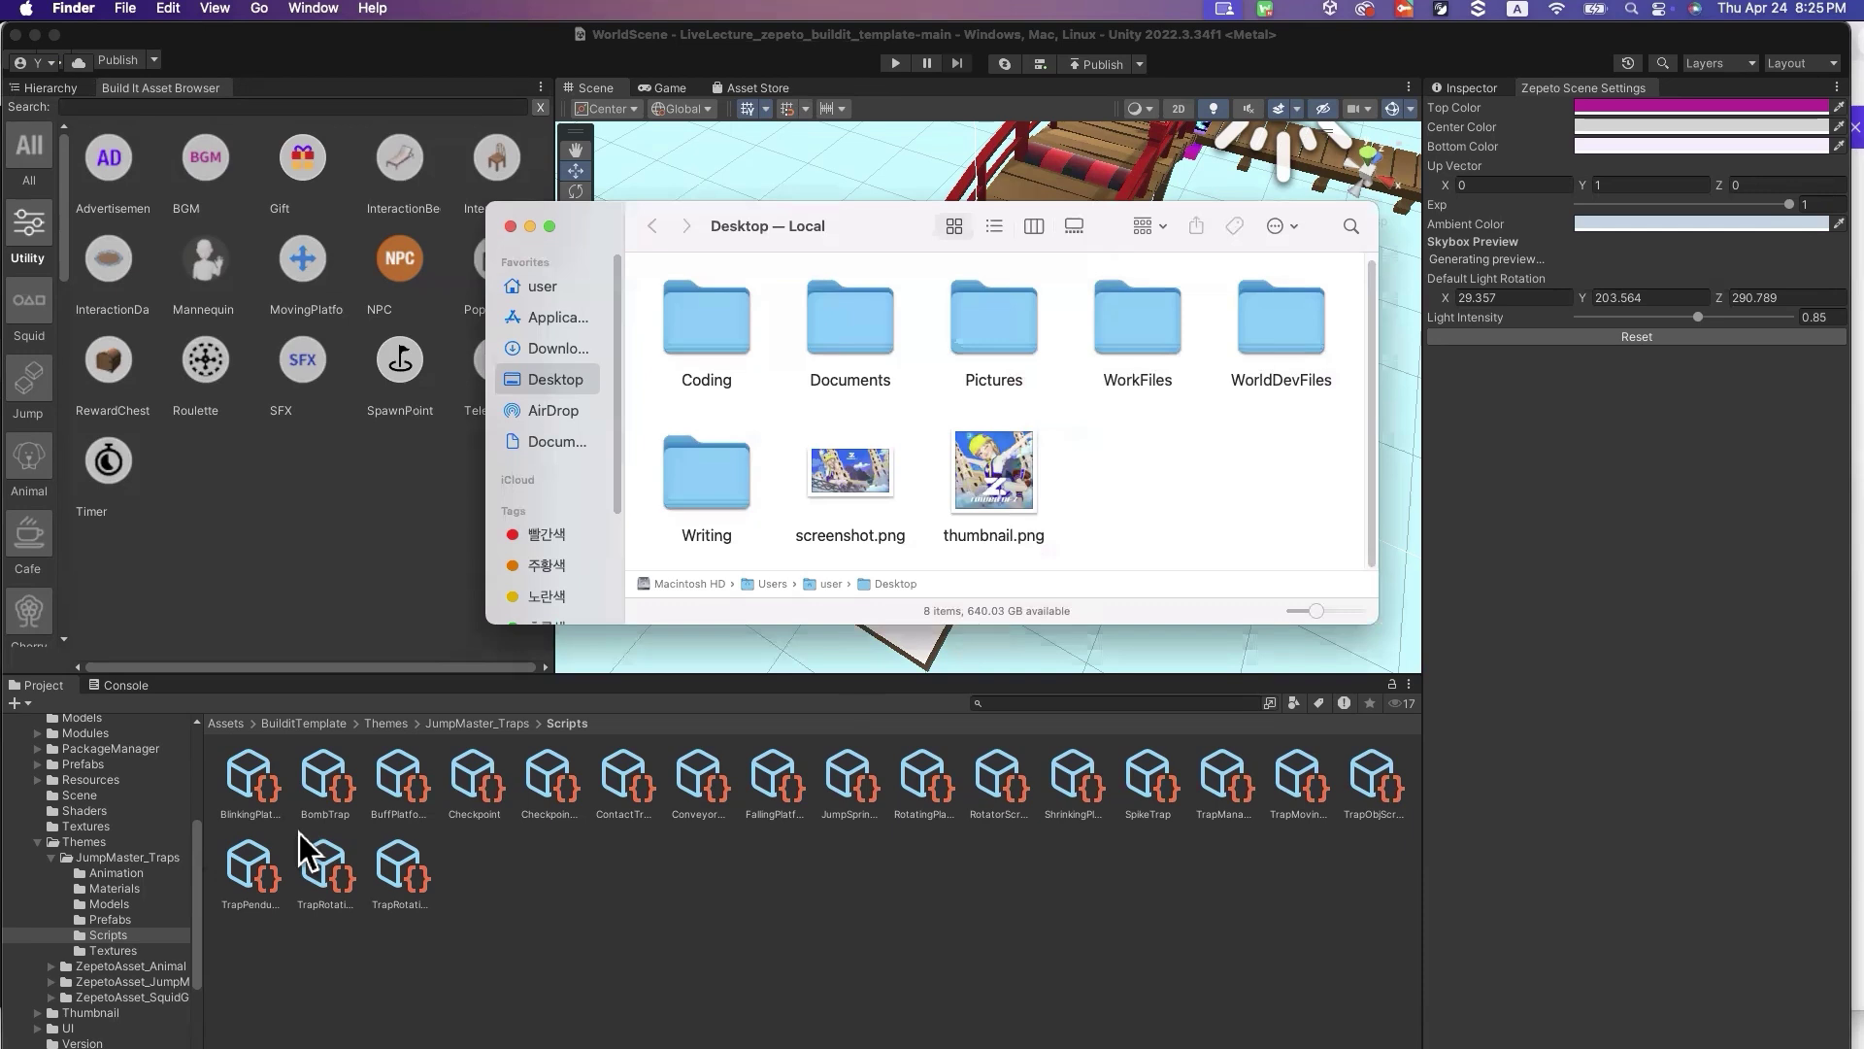
pyautogui.click(581, 349)
pyautogui.doubleClick(714, 330)
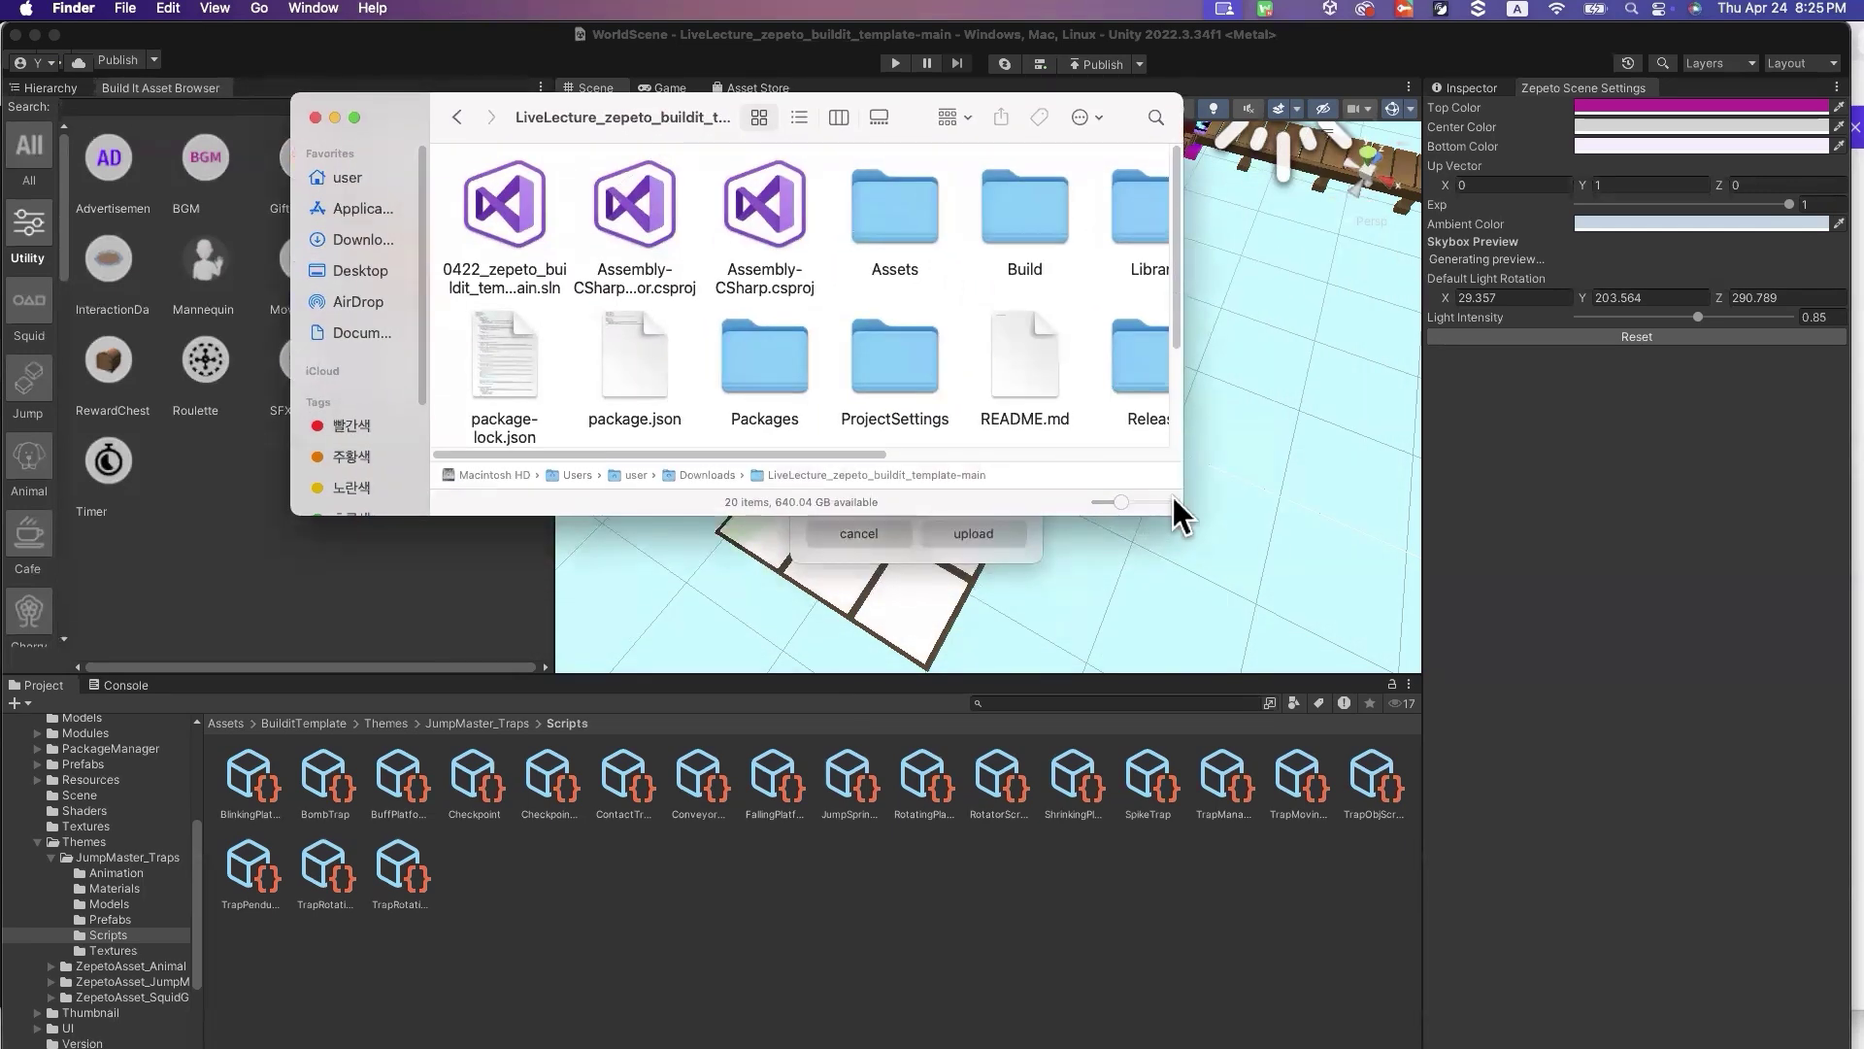
# Open the Build/ZEPETO.Script folder, show its files as a list and select com.bildy.myjumpworld_0.1_20250424_202515.zepetopackage
pyautogui.moveTo(1186, 625); pyautogui.dragTo(1490, 782)
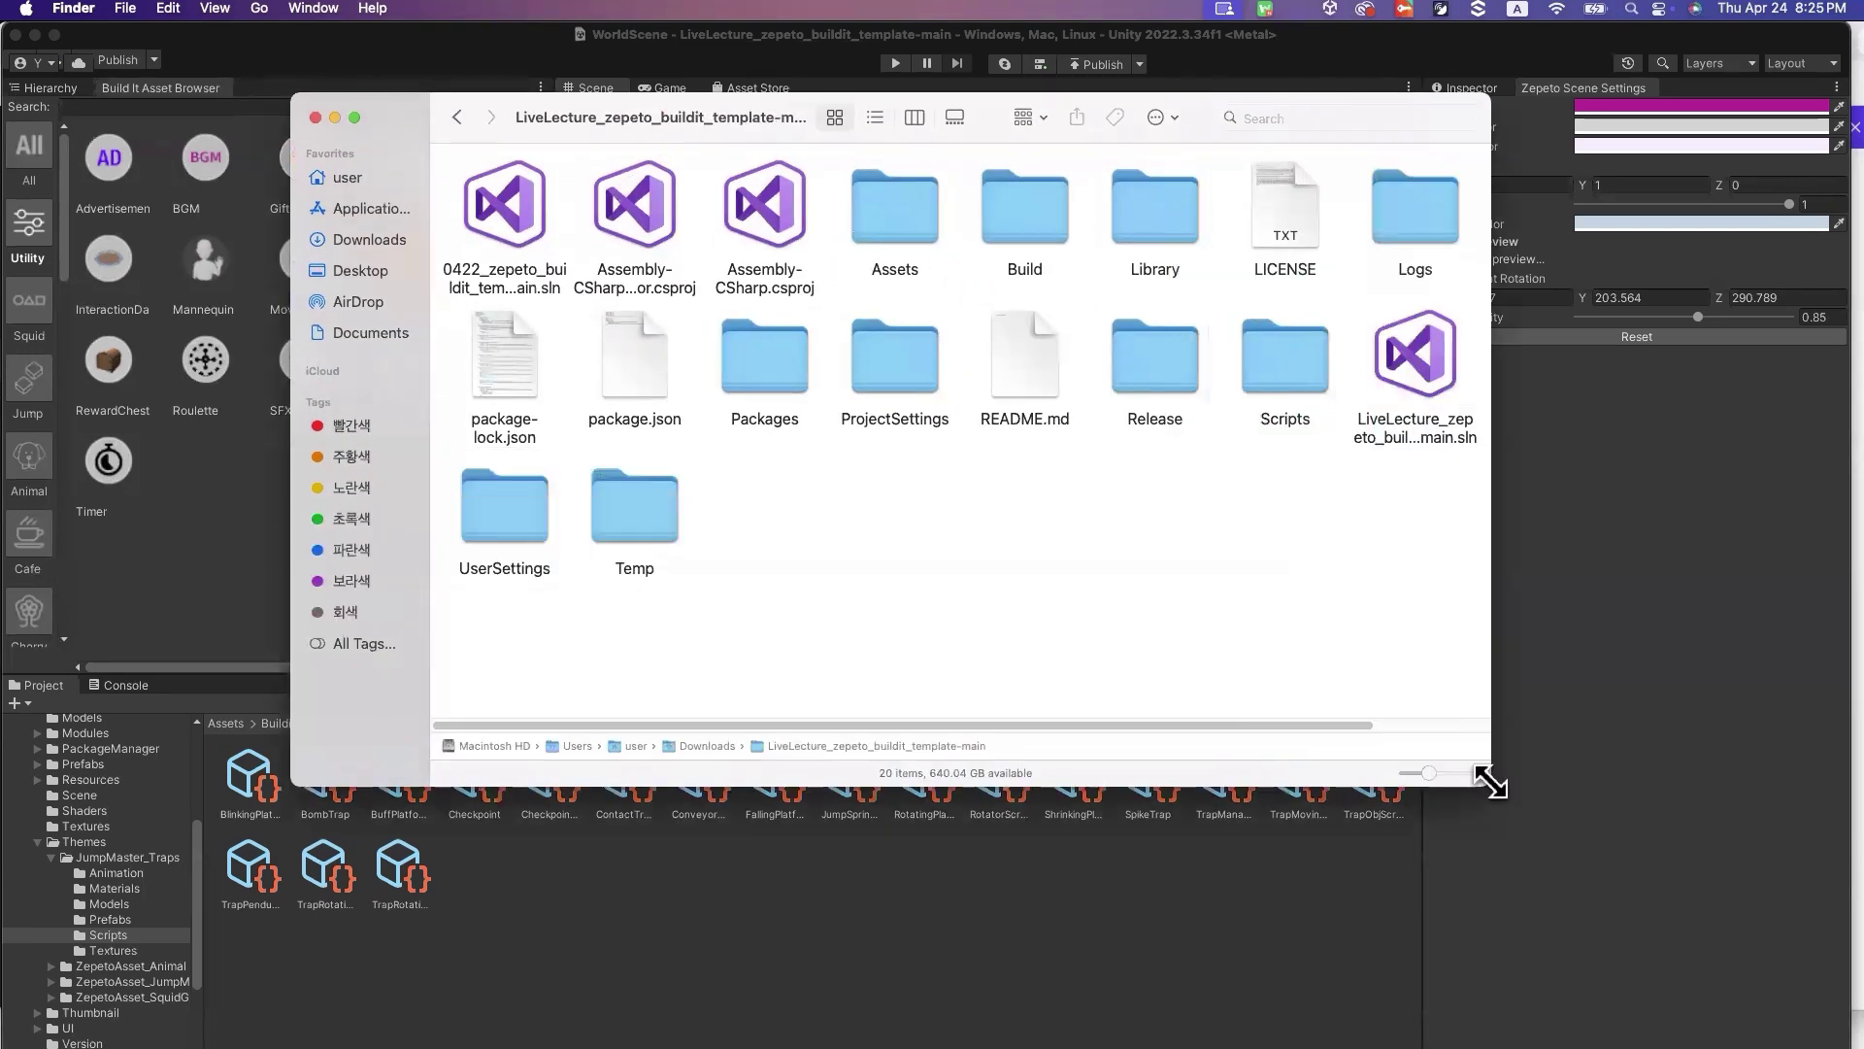
pyautogui.doubleClick(1021, 218)
pyautogui.doubleClick(526, 204)
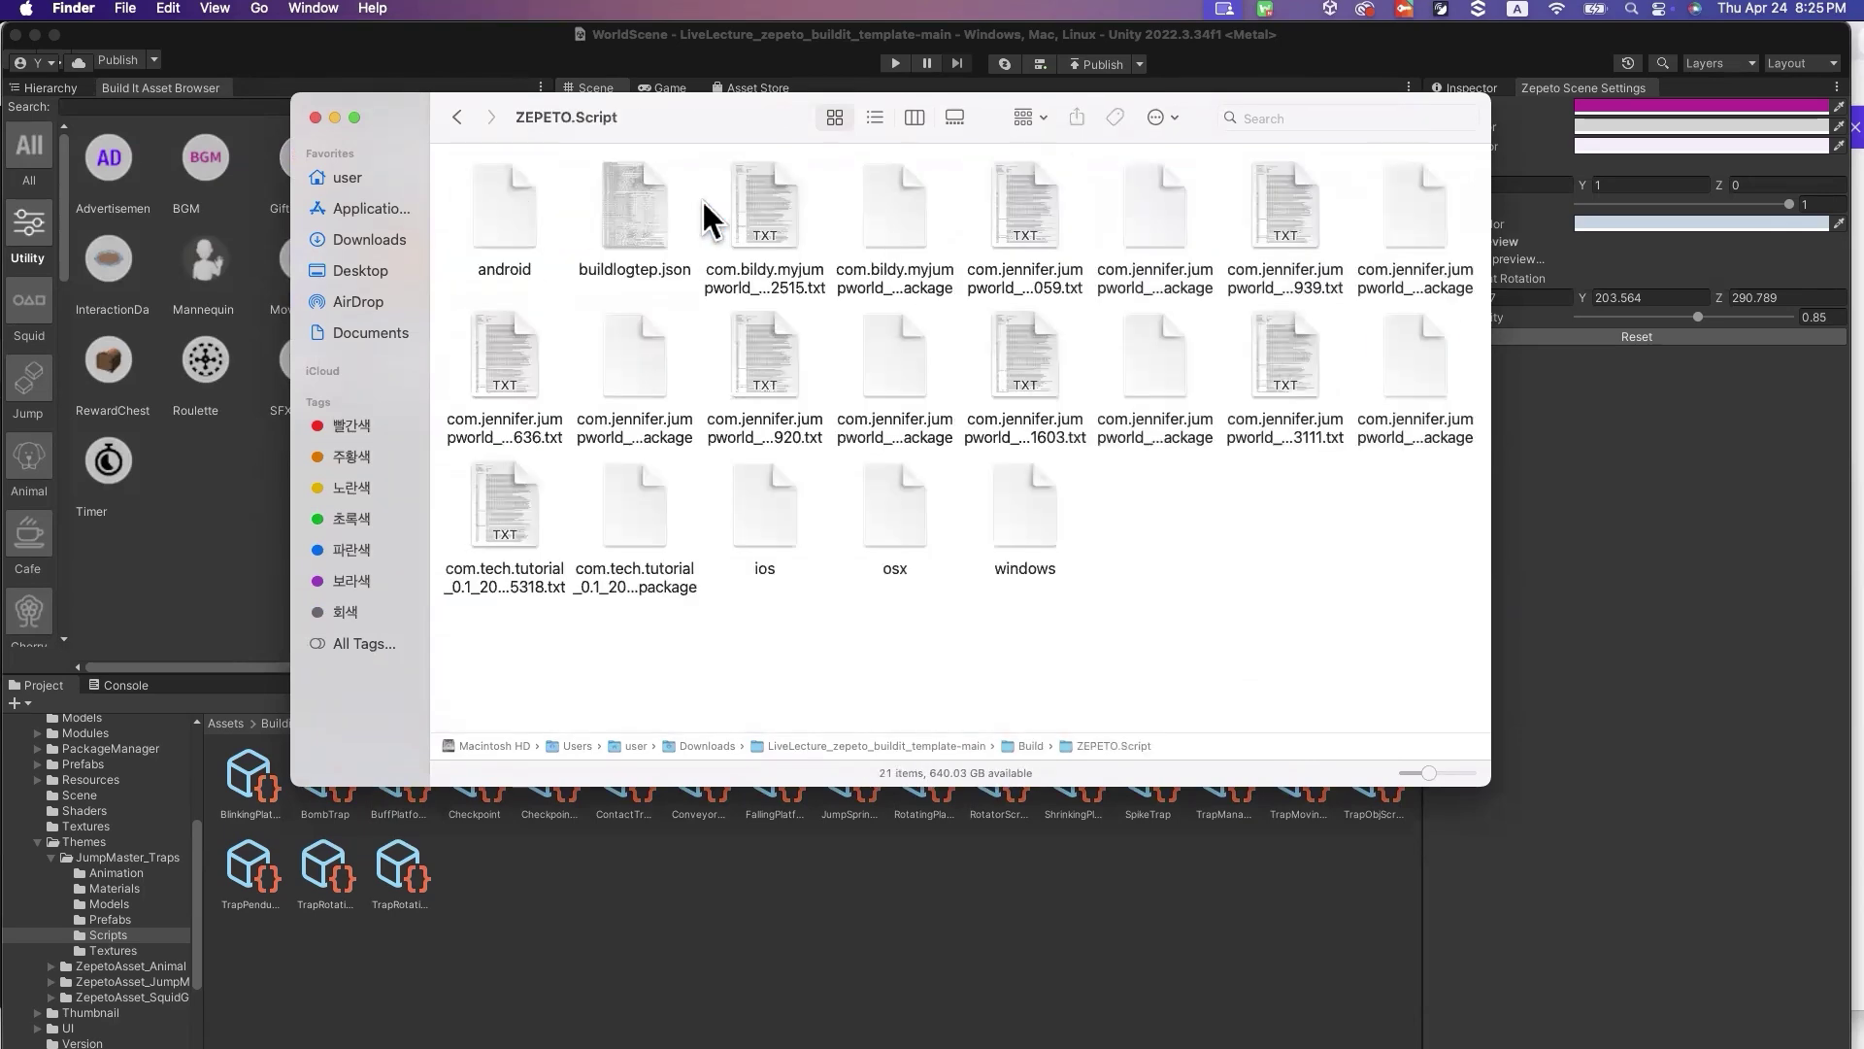
pyautogui.click(874, 116)
pyautogui.click(866, 564)
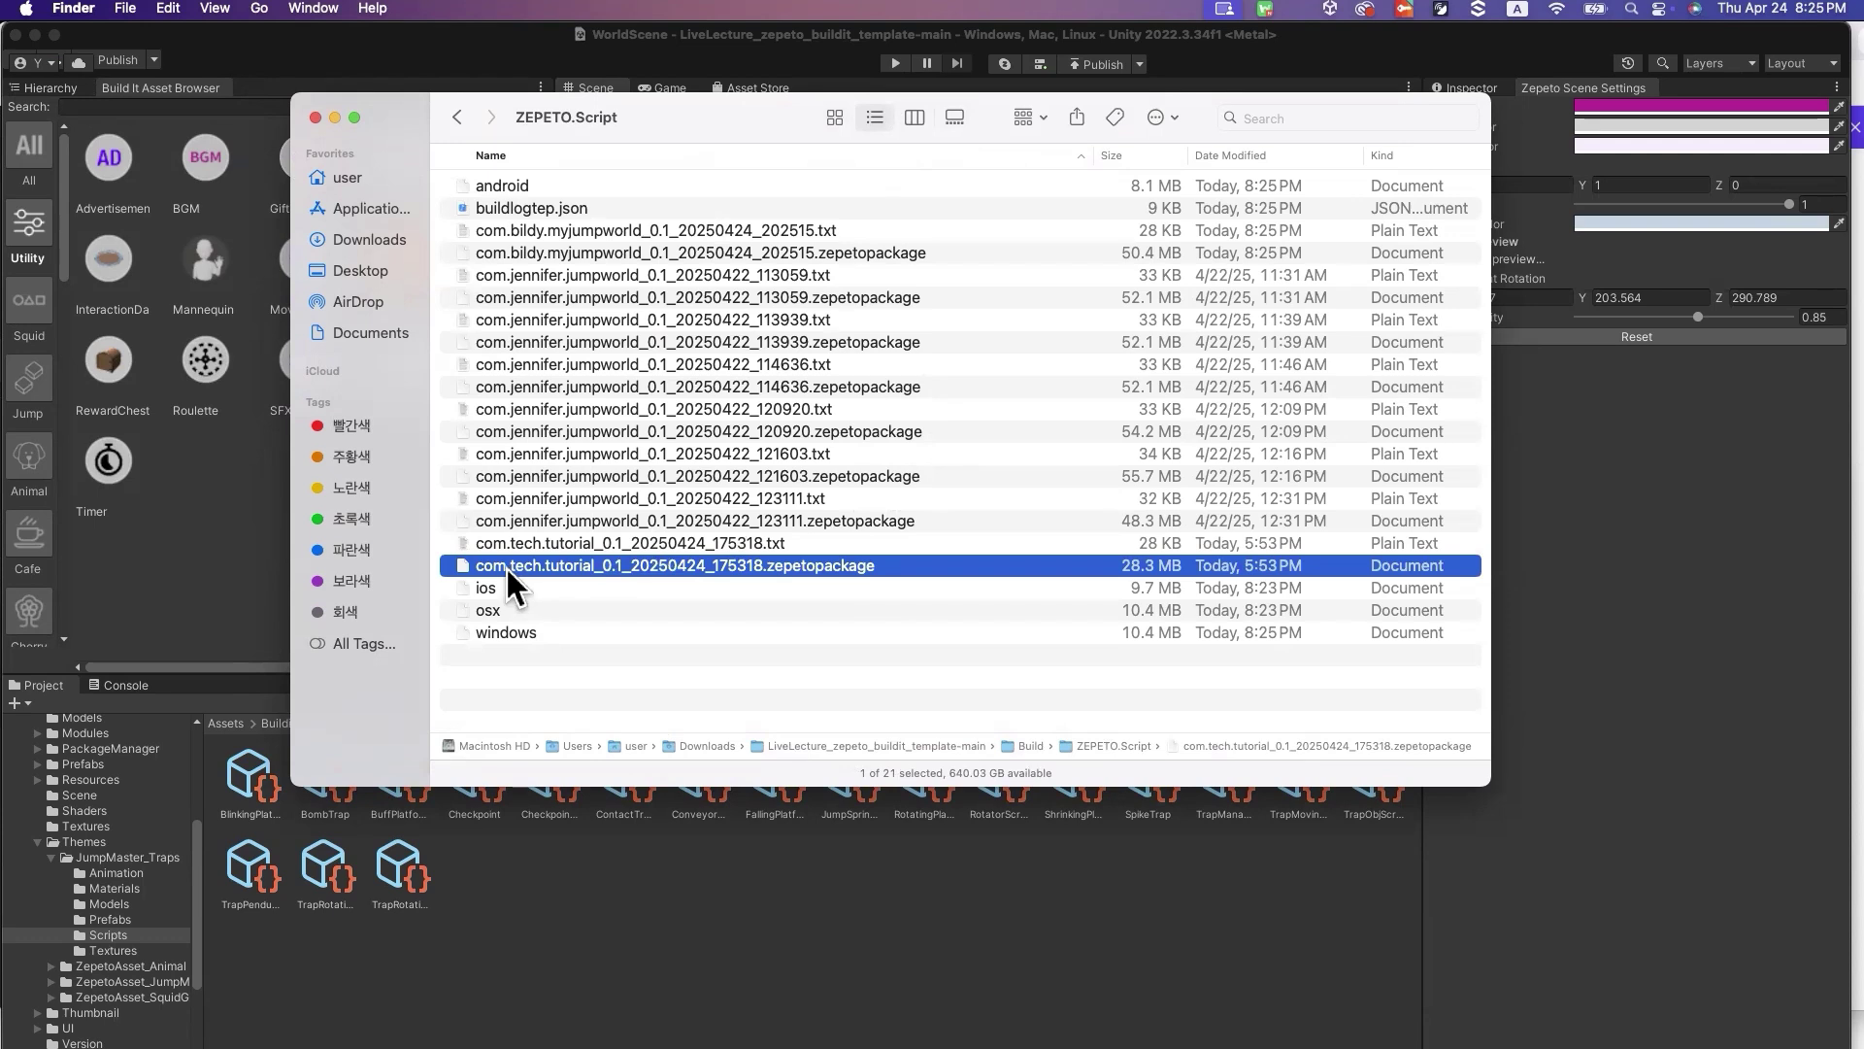
pyautogui.click(612, 524)
pyautogui.click(569, 236)
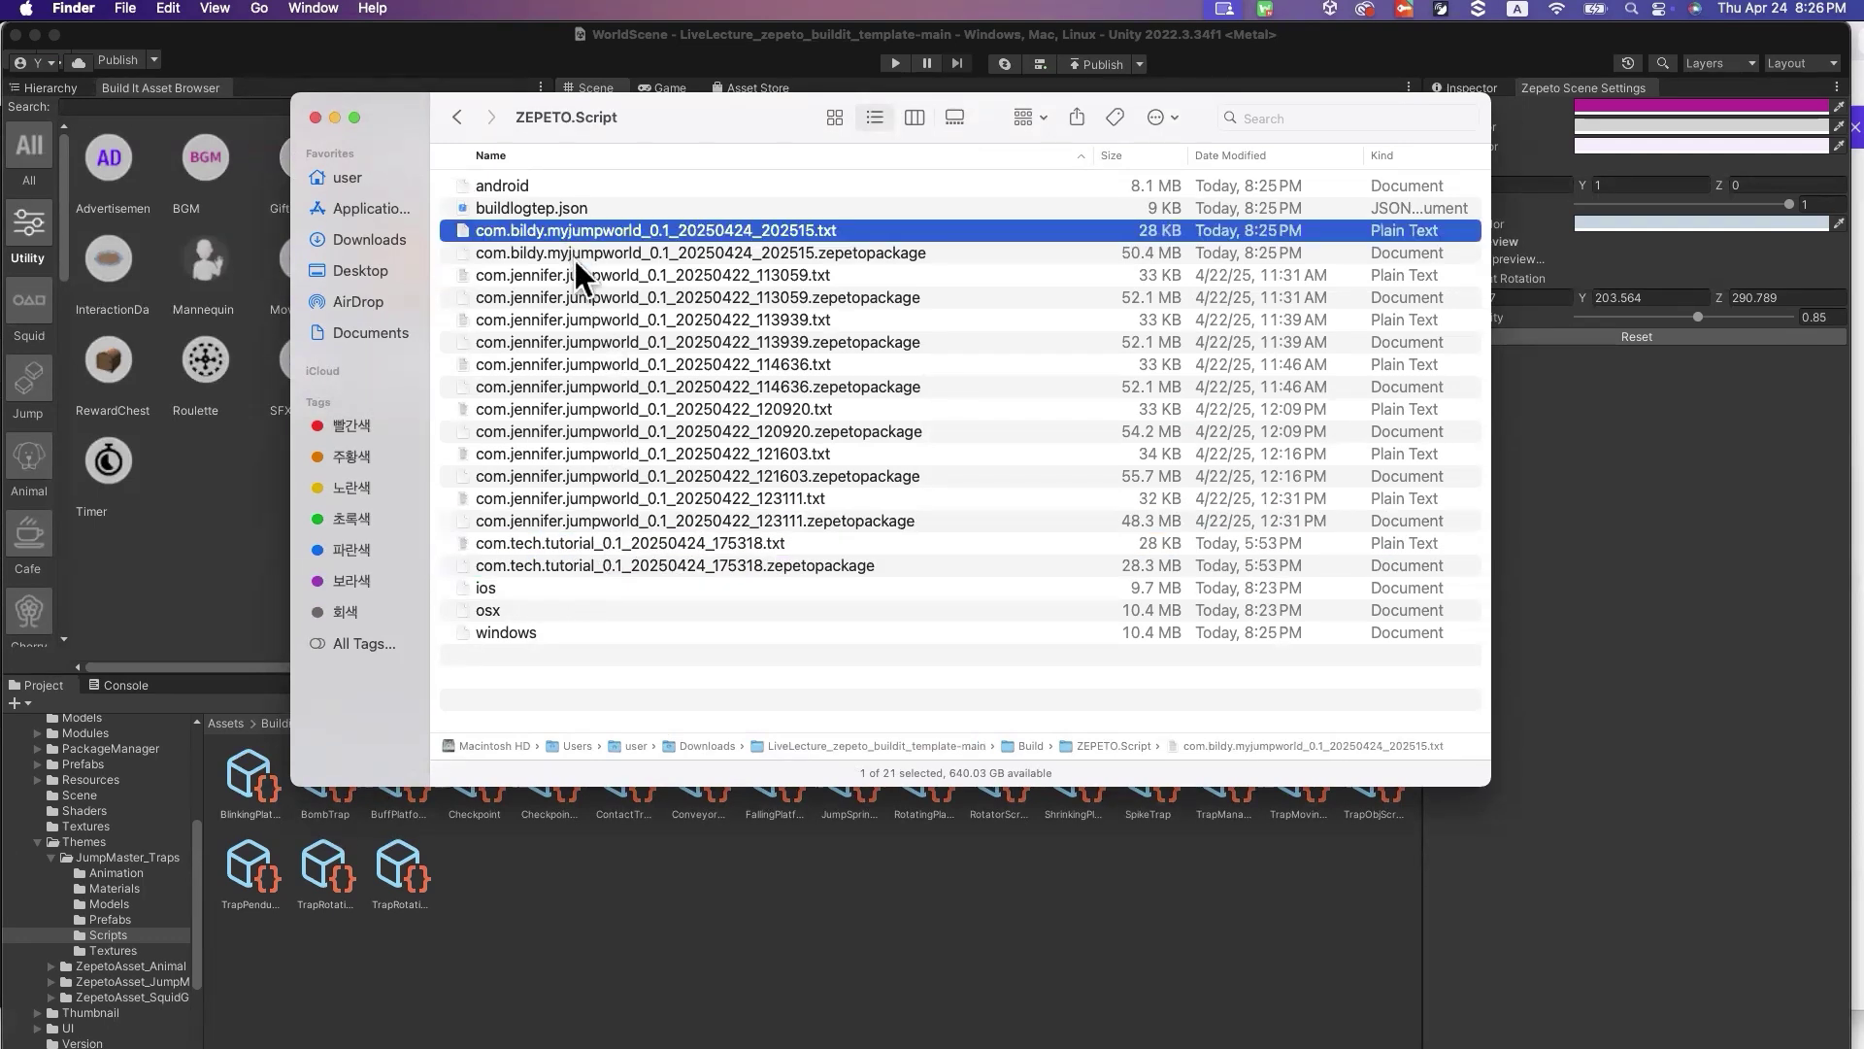
pyautogui.click(552, 254)
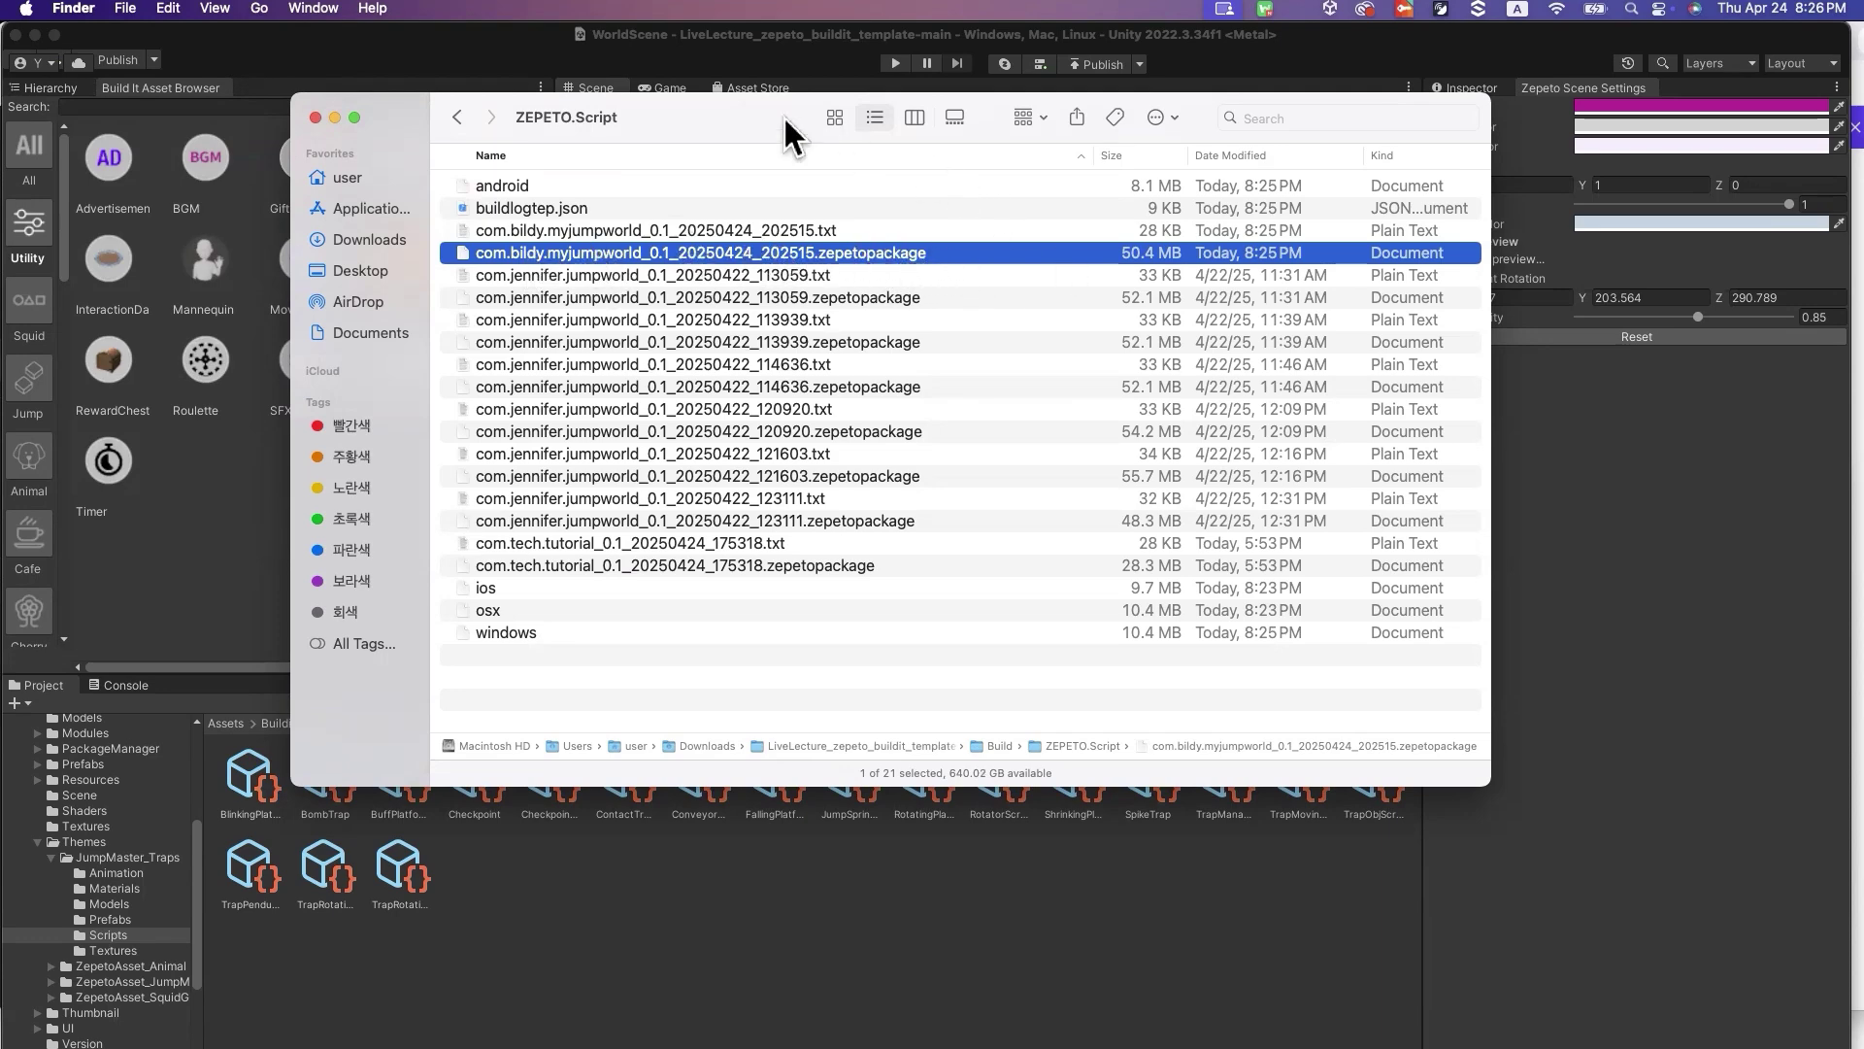
# Return to Unity and confirm uploading the built package
pyautogui.moveTo(777, 115); pyautogui.dragTo(355, 475)
pyautogui.click(860, 466)
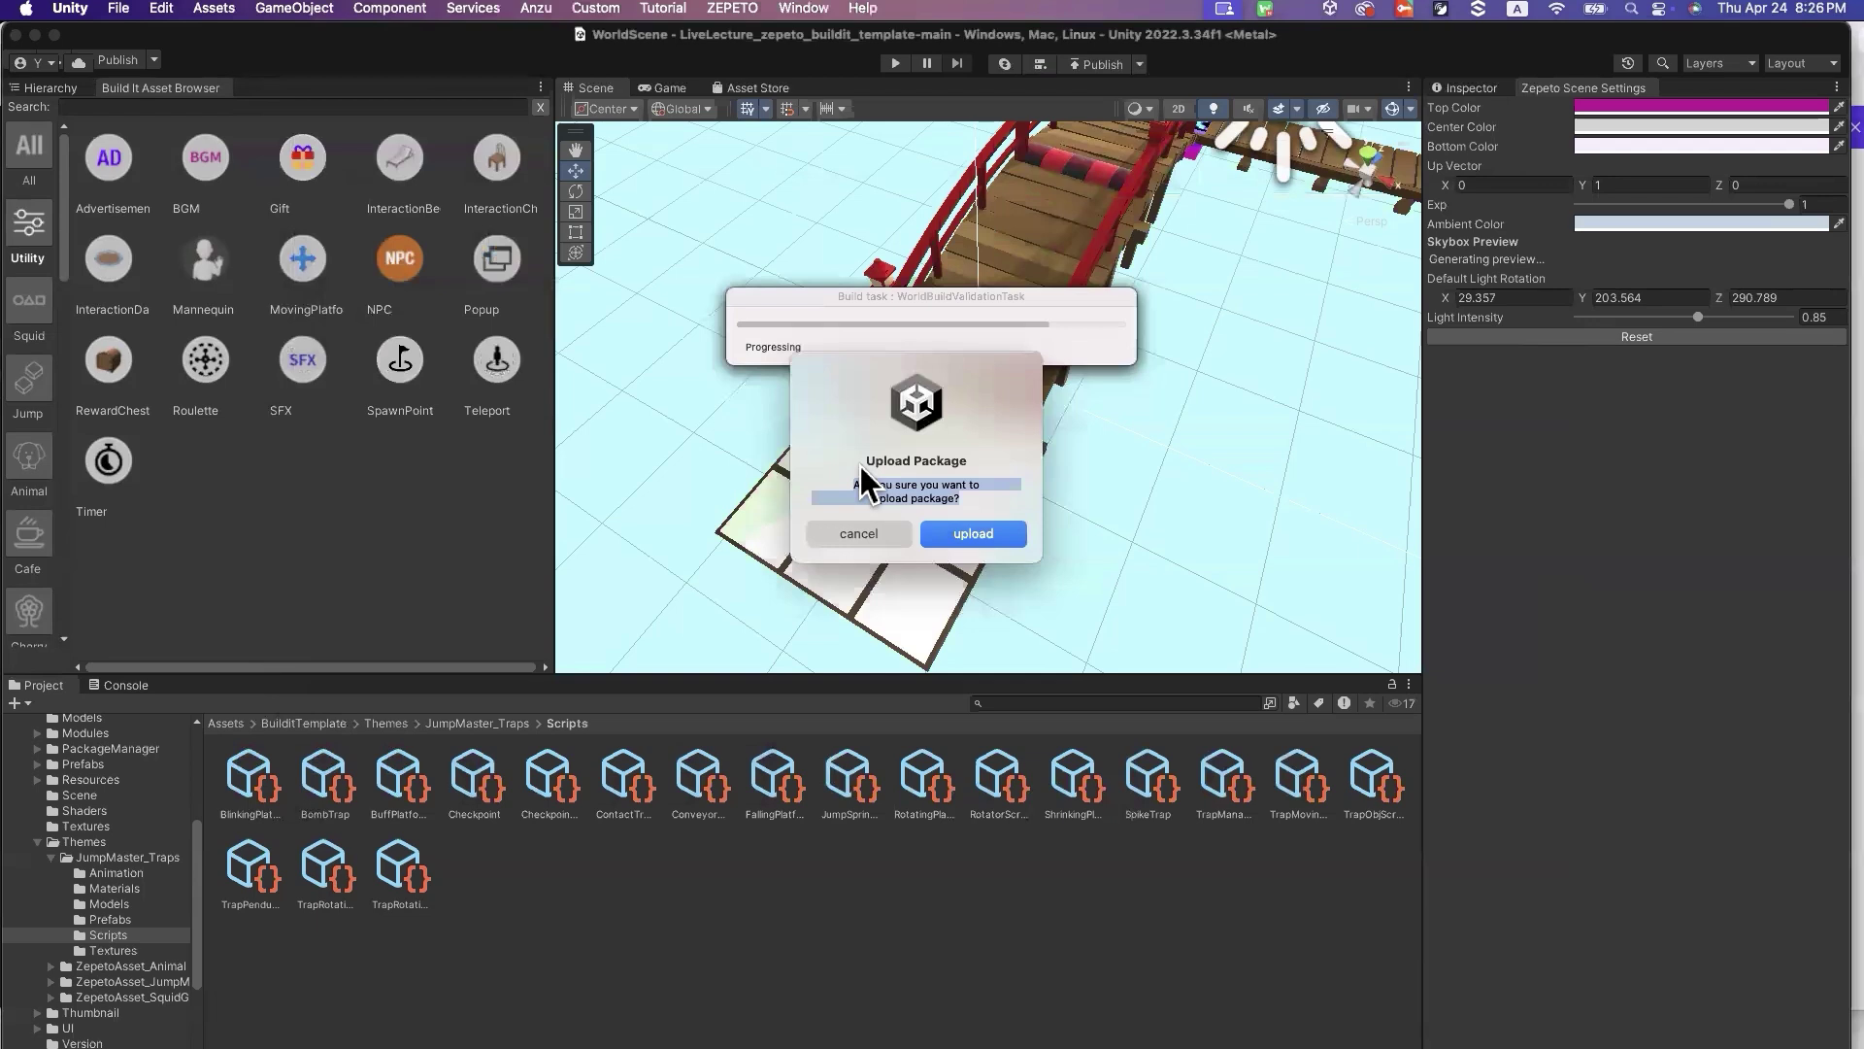
pyautogui.click(989, 534)
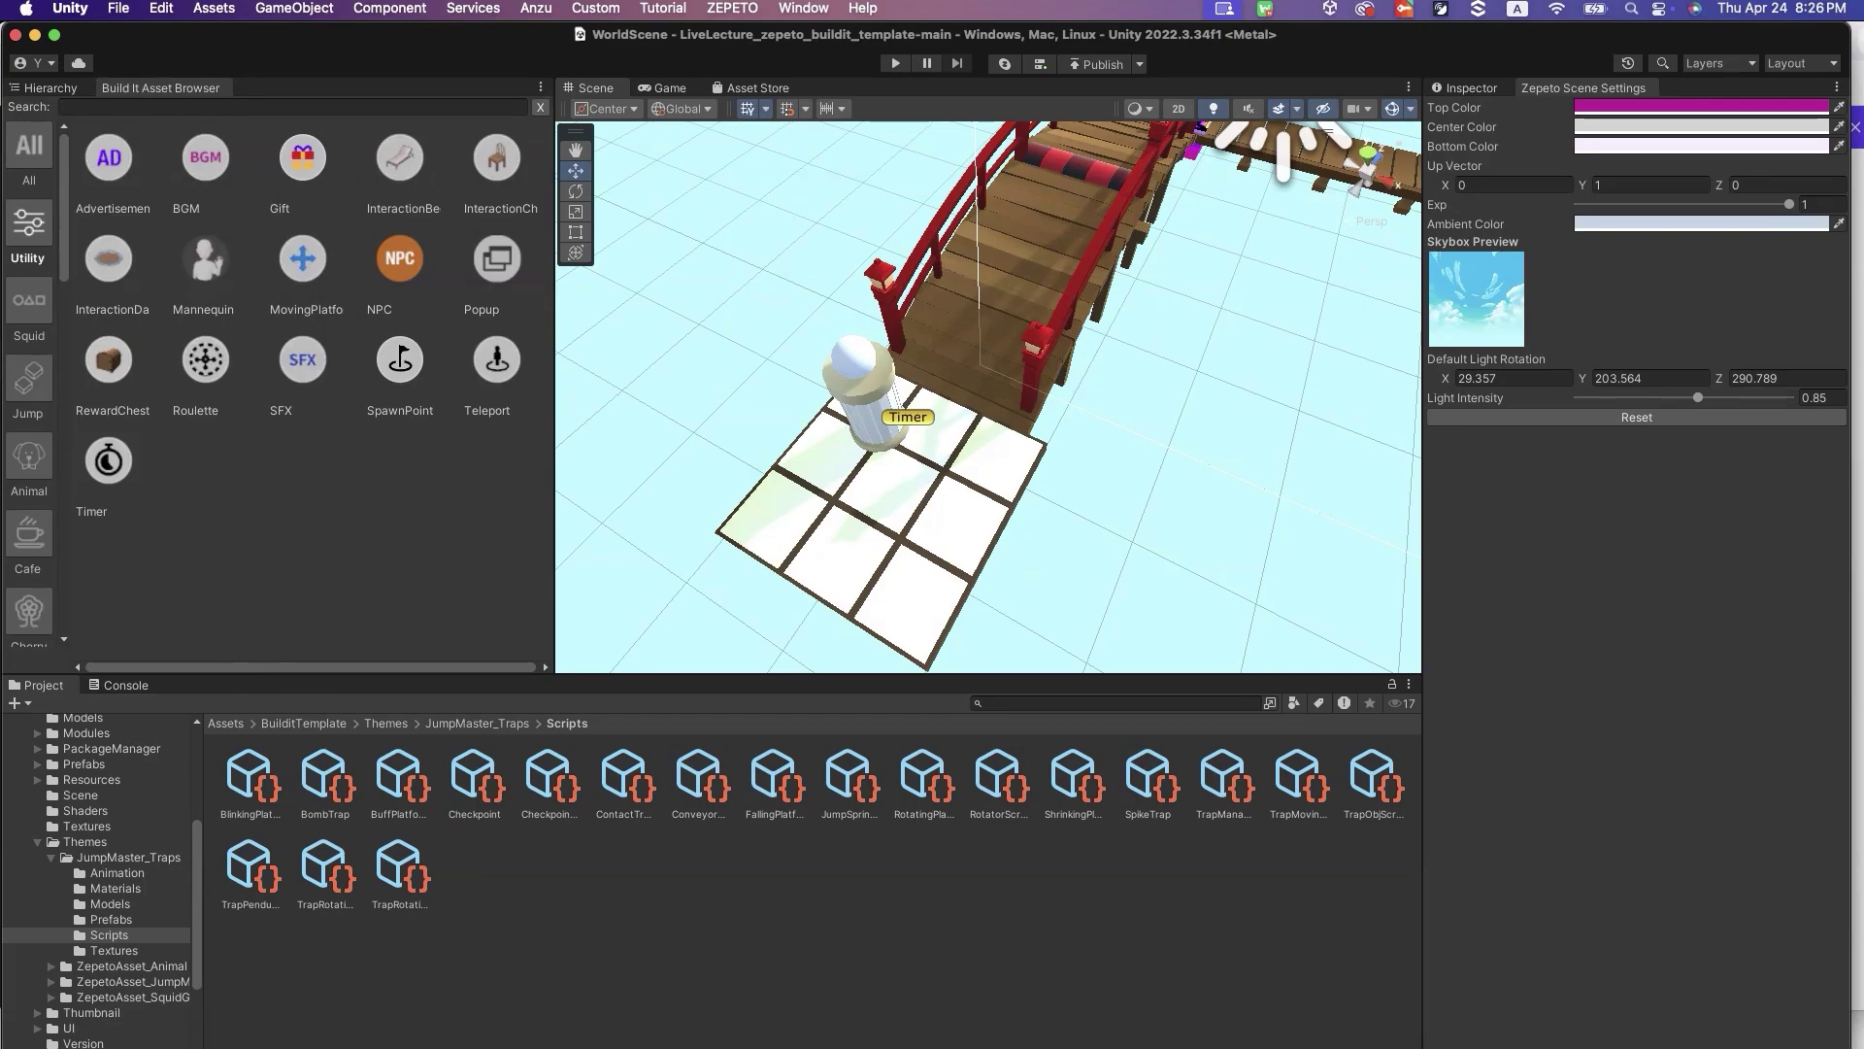
# Switch to ZEPETO Studio in Chrome, reload the Jump Map world details and go to the file registration section
pyautogui.press('super+Tab')
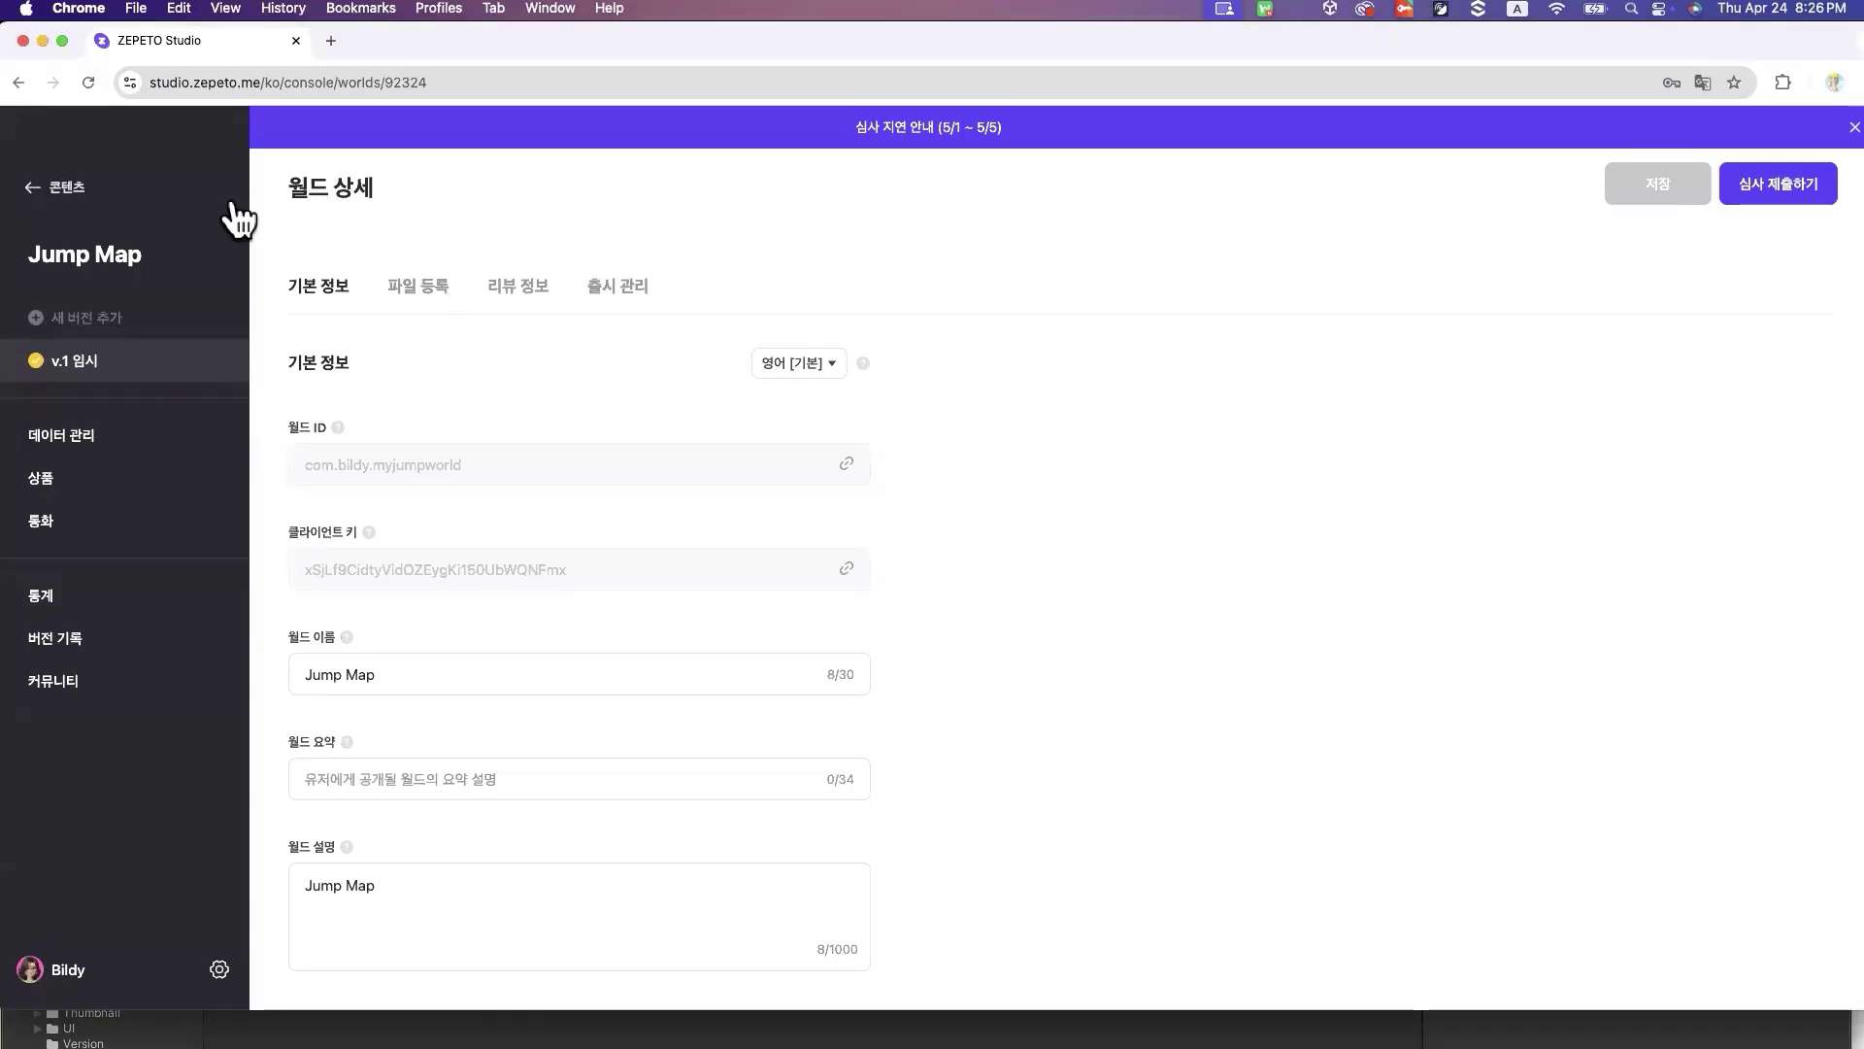
pyautogui.click(88, 82)
pyautogui.scroll(-10, 1258, 610)
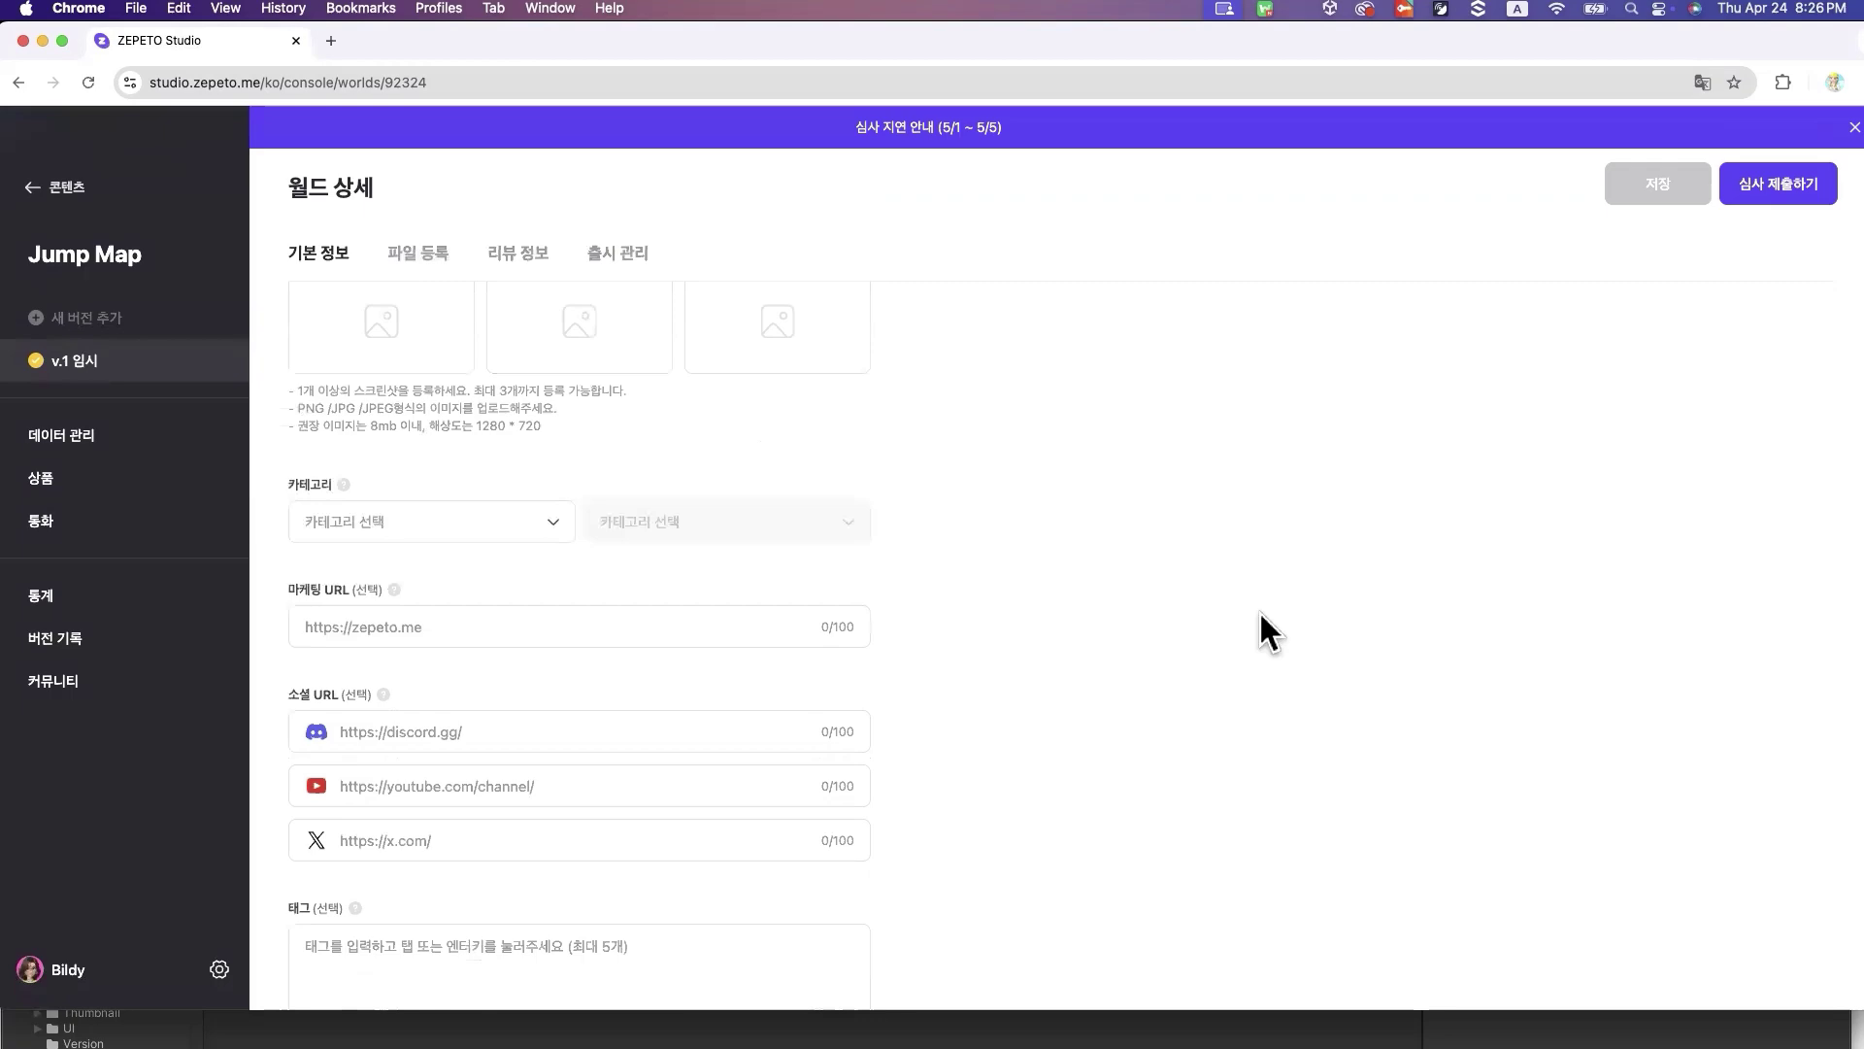
pyautogui.click(88, 83)
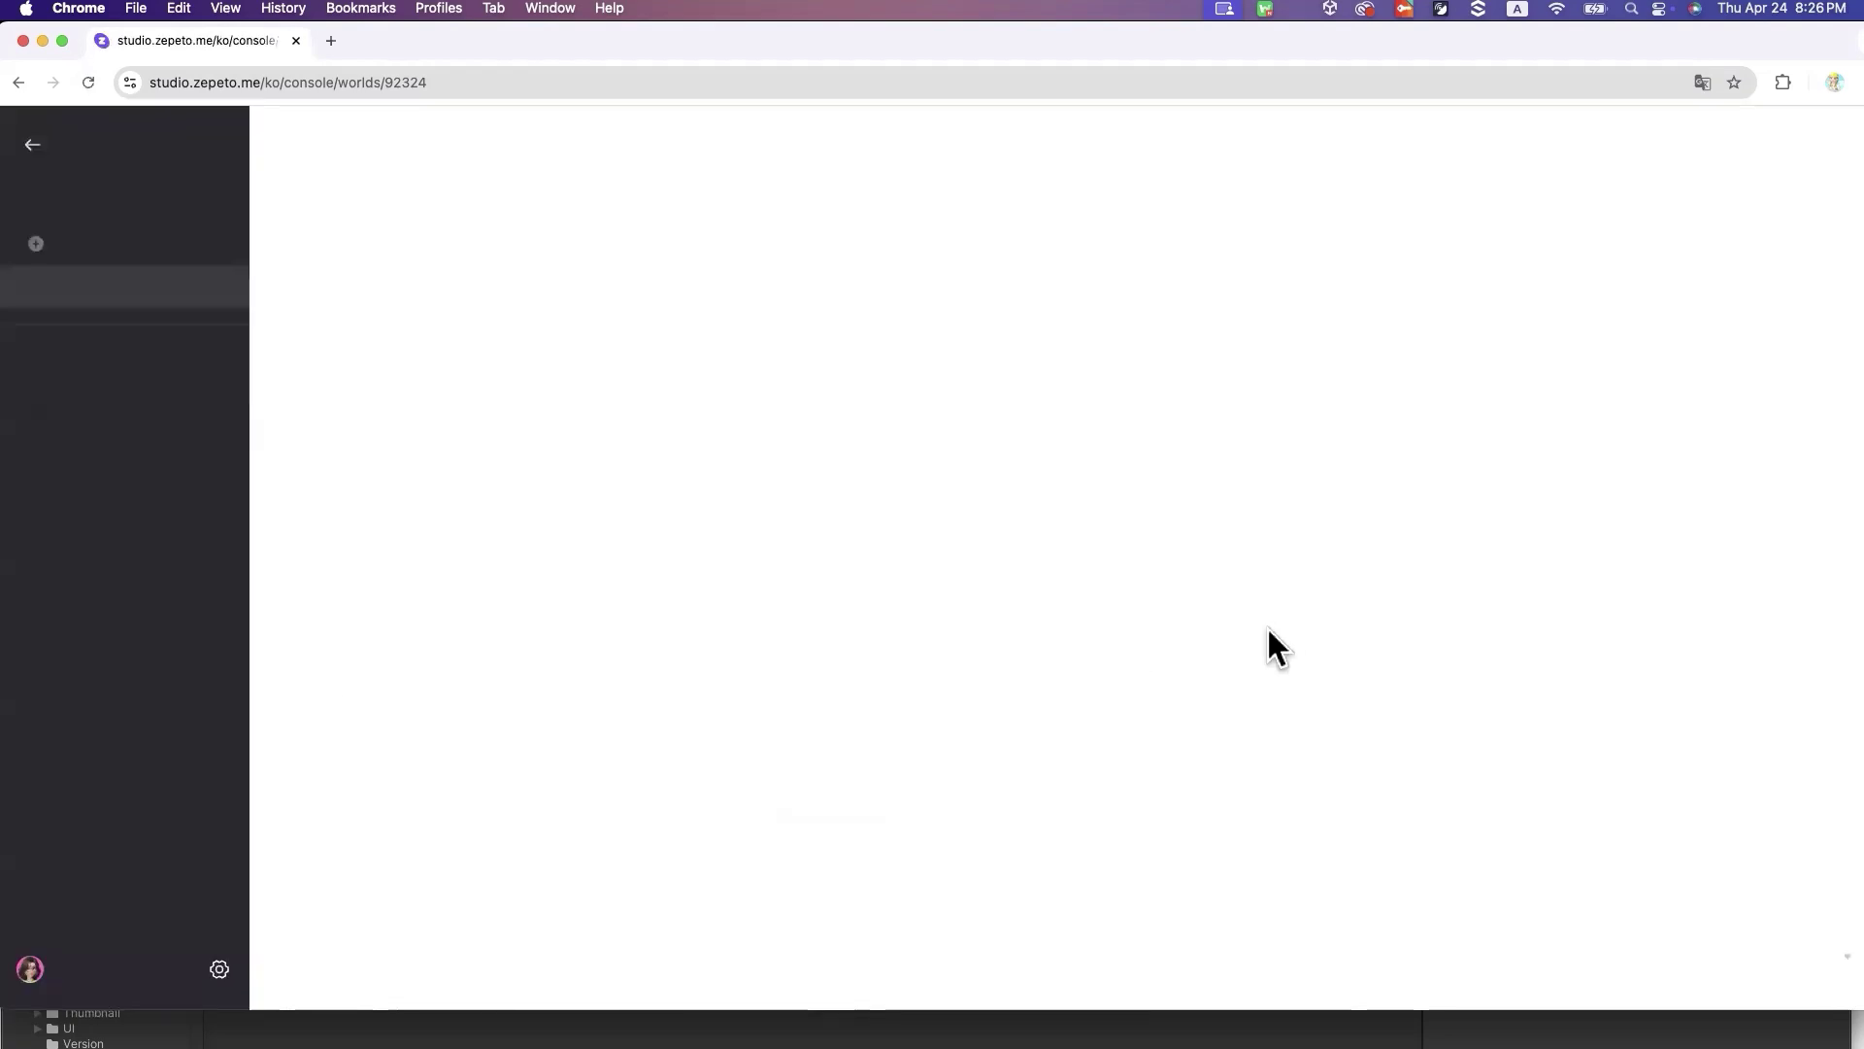
pyautogui.scroll(-5, 1200, 679)
pyautogui.scroll(-5, 1187, 703)
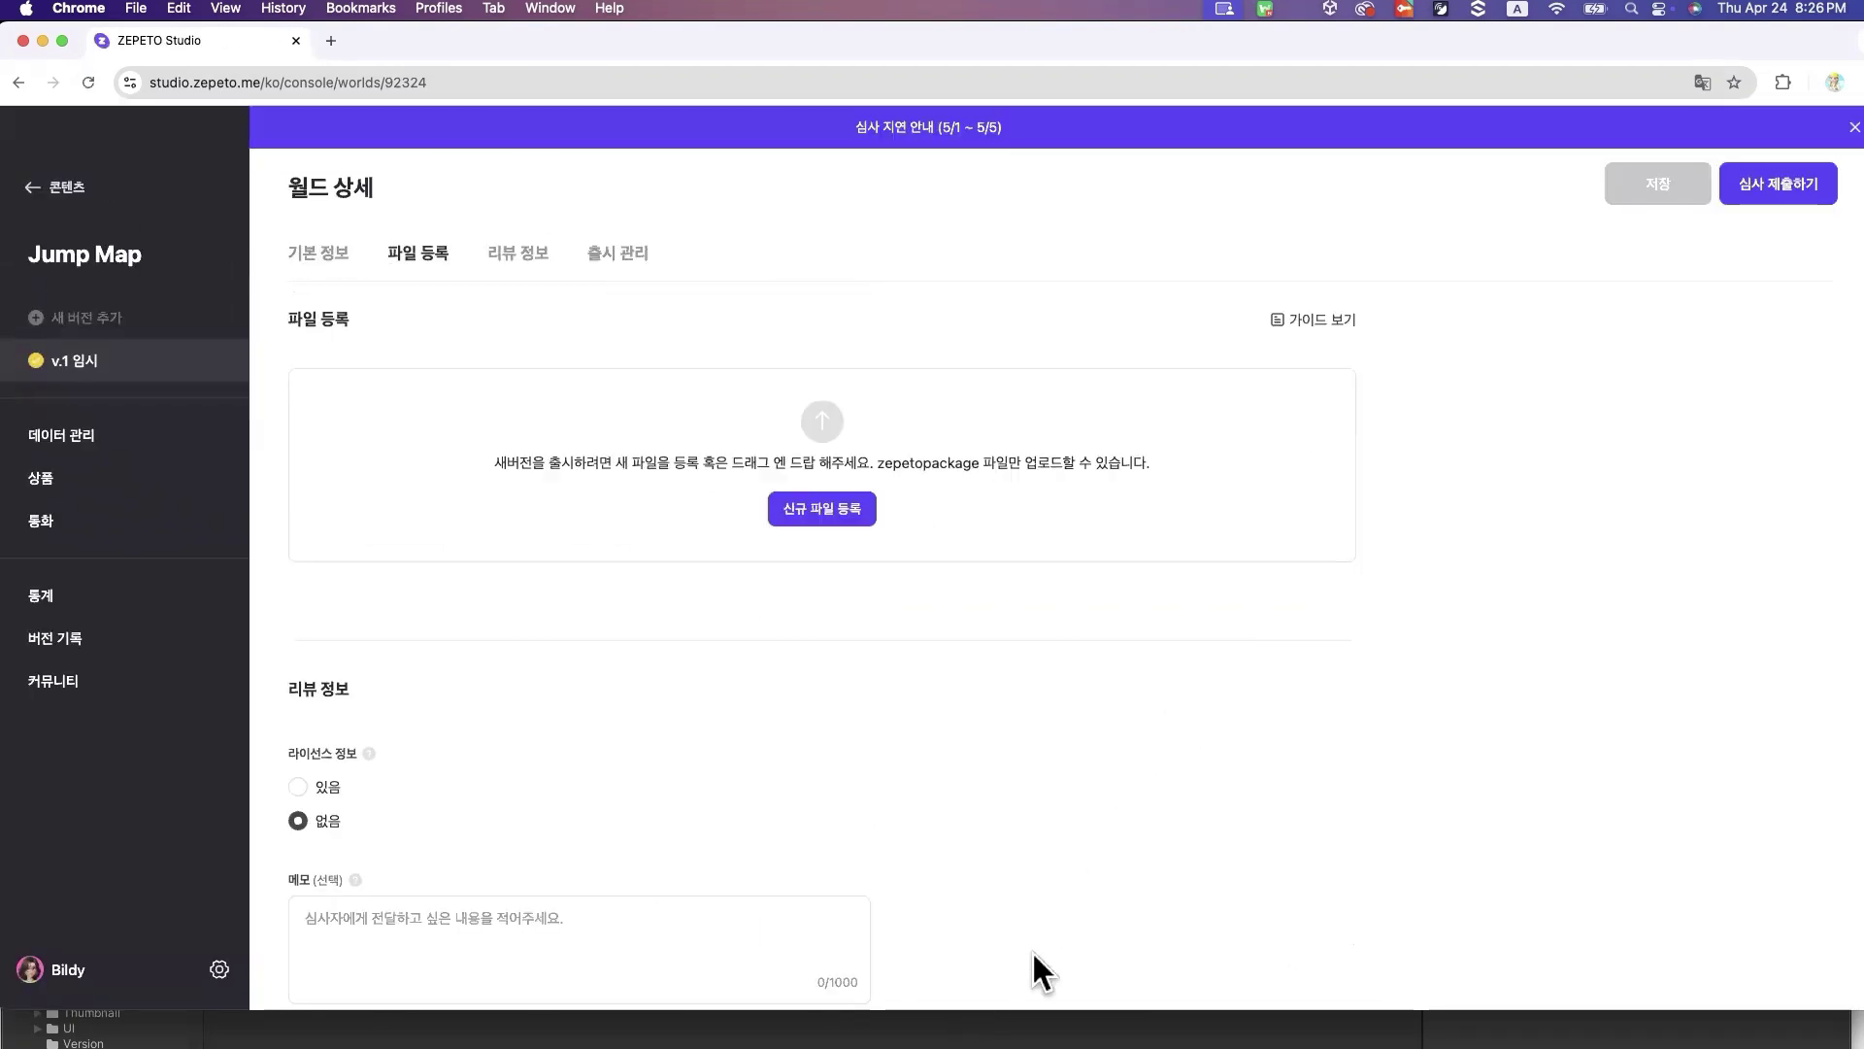
# Register com.bildy.myjumpworld_0.1_20250424_202515.zepetopackage from the project's Build/ZEPETO.Script folder as the world's new file
pyautogui.click(860, 515)
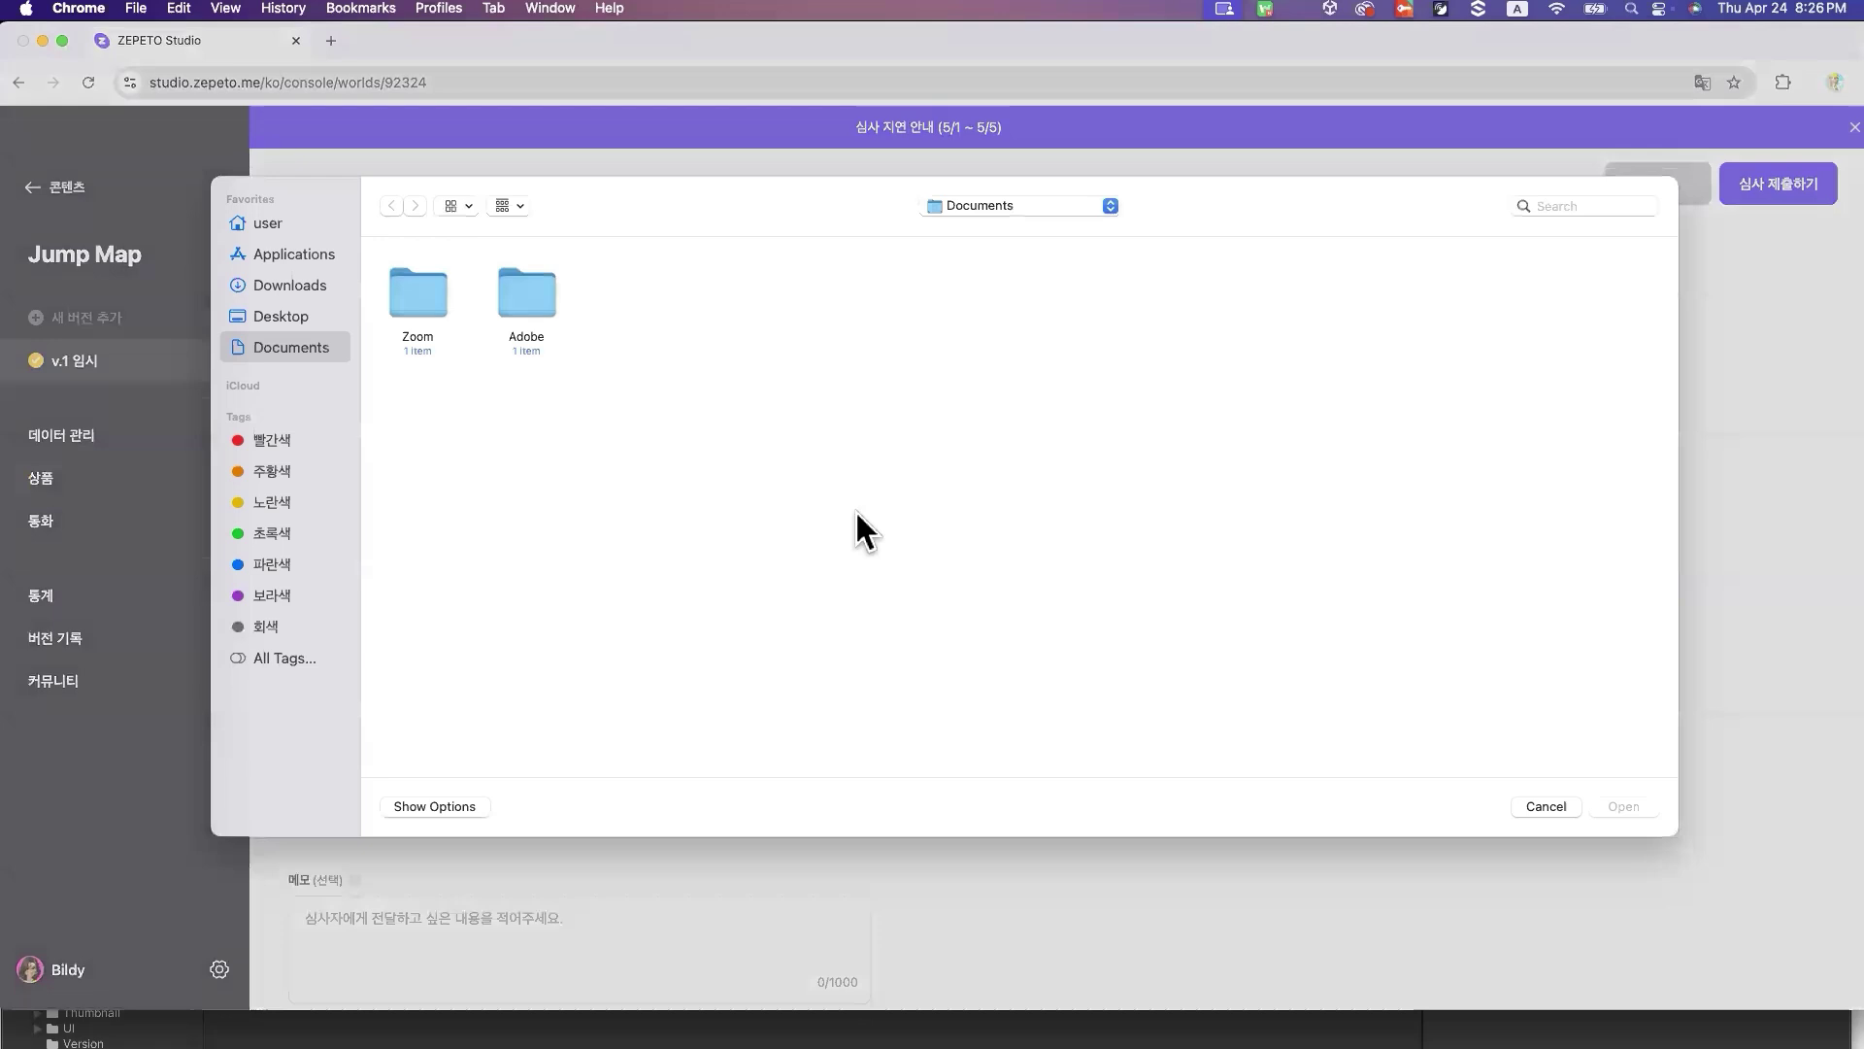
pyautogui.click(291, 294)
pyautogui.doubleClick(416, 293)
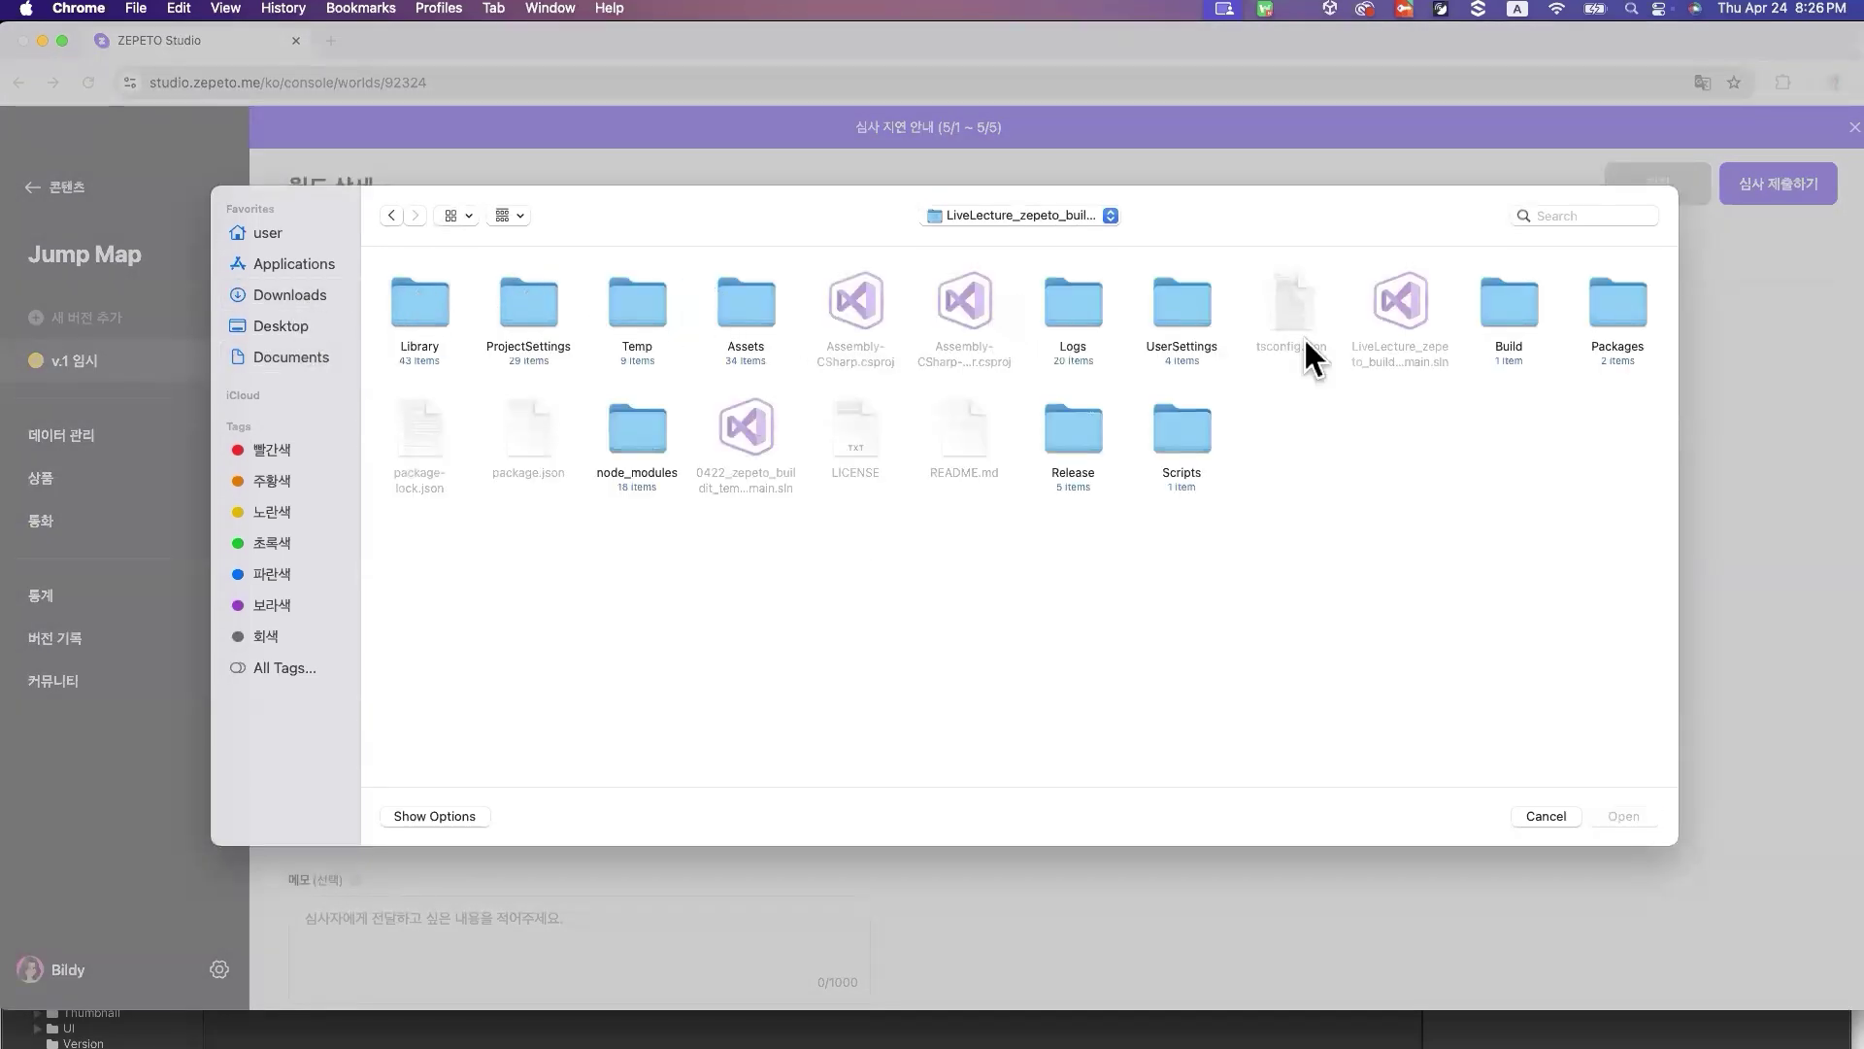
pyautogui.doubleClick(1515, 299)
pyautogui.doubleClick(432, 291)
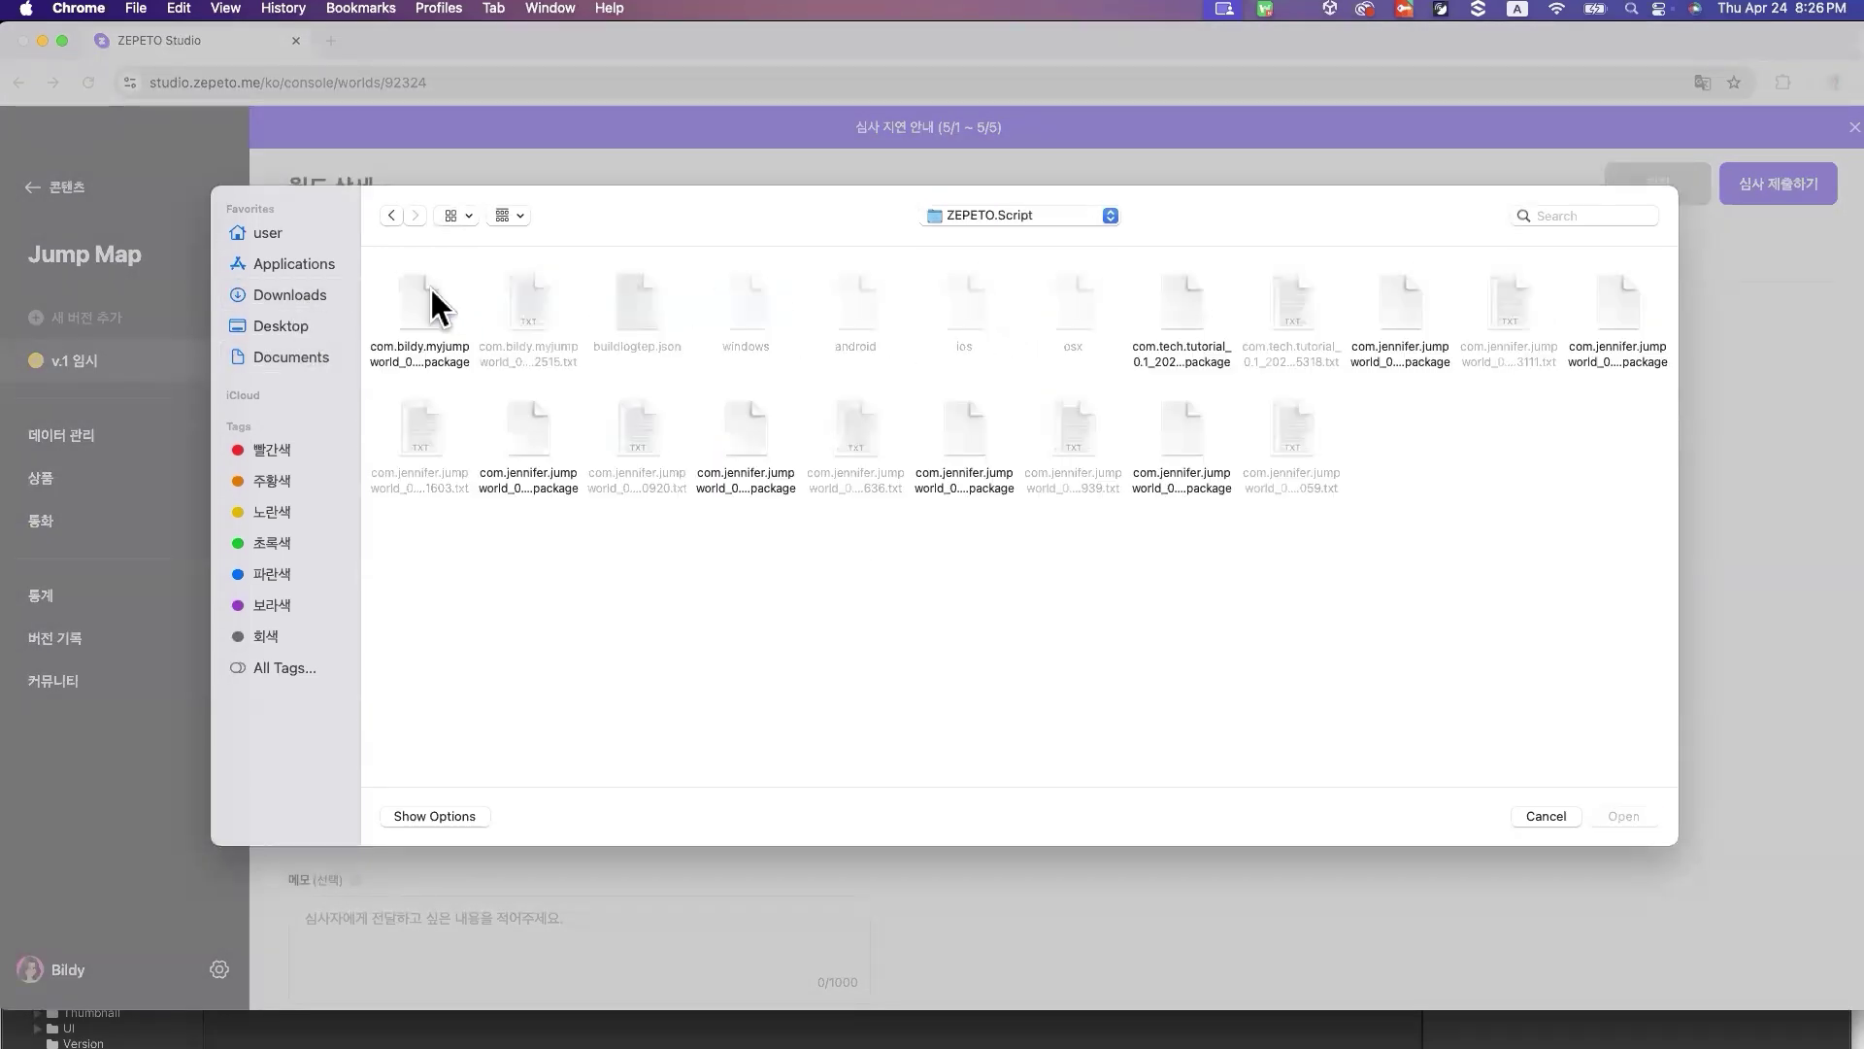
pyautogui.click(511, 214)
pyautogui.click(454, 216)
pyautogui.click(477, 318)
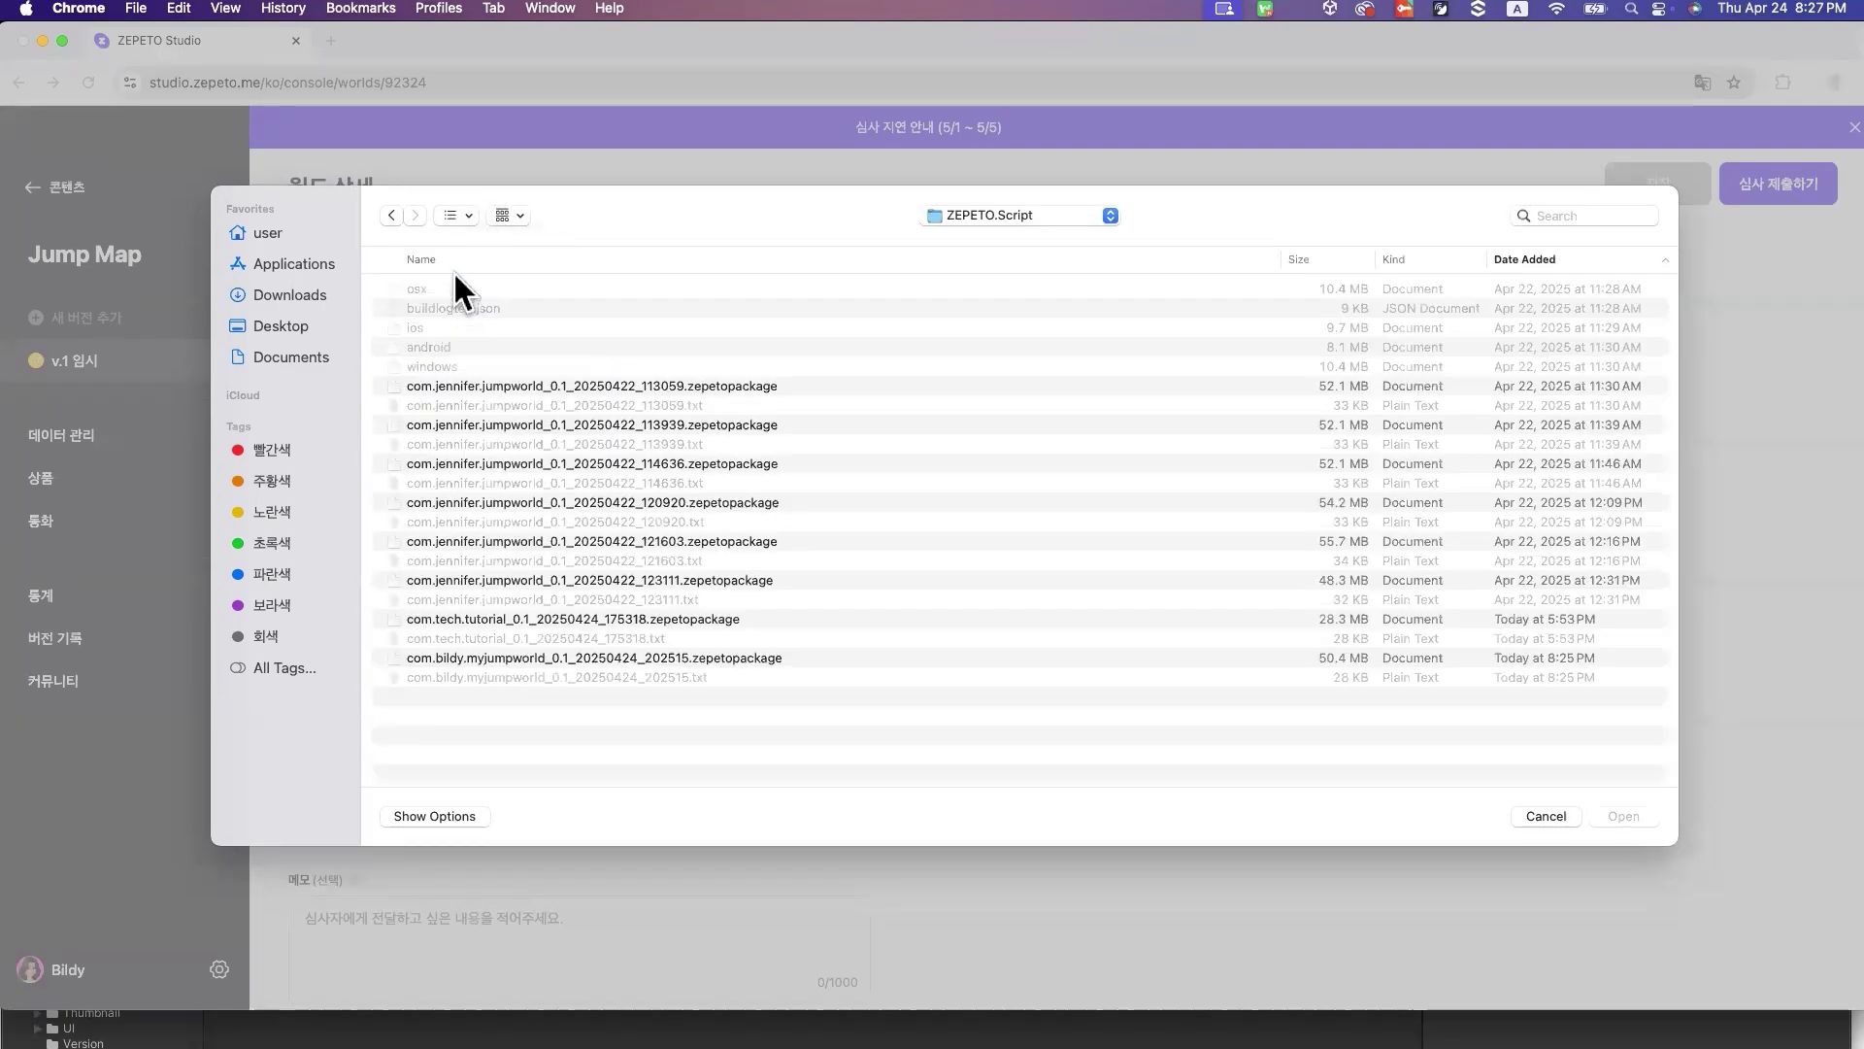
pyautogui.doubleClick(597, 657)
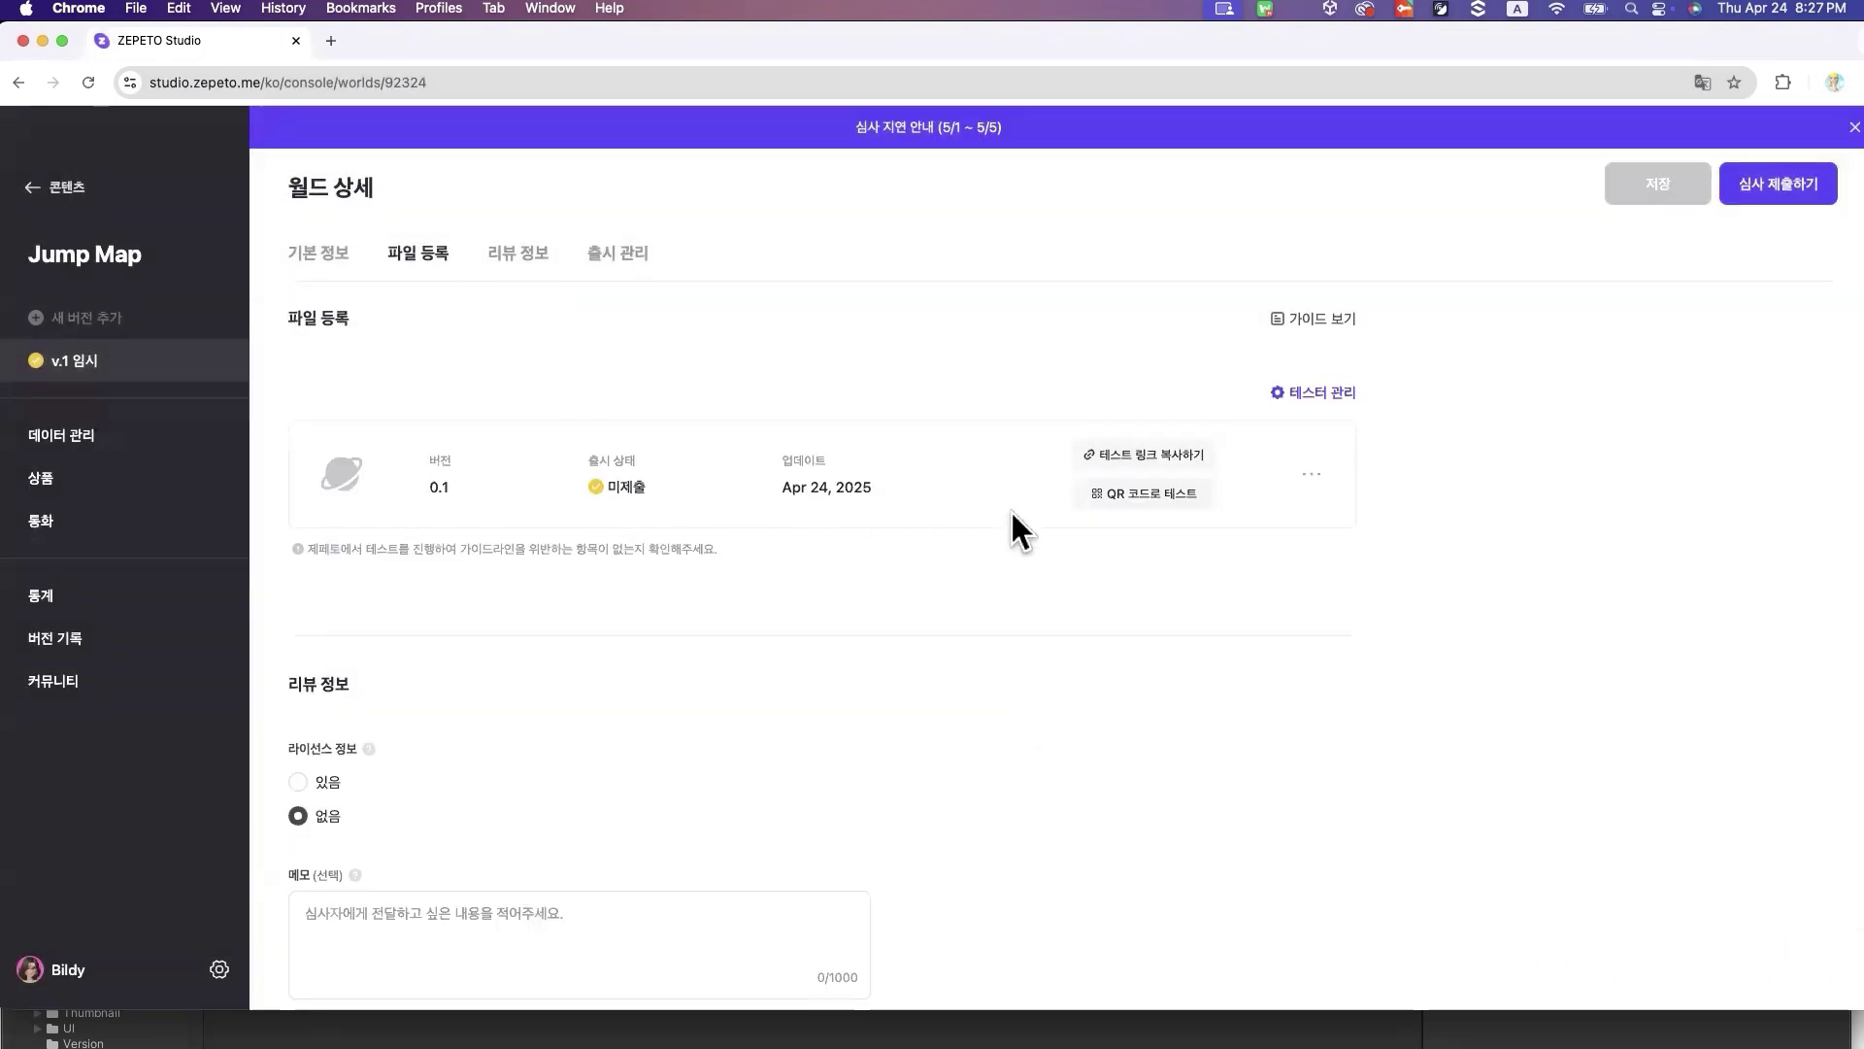
# Show the test QR code for the registered version 0.1 and close it again
pyautogui.scroll(2, 812, 699)
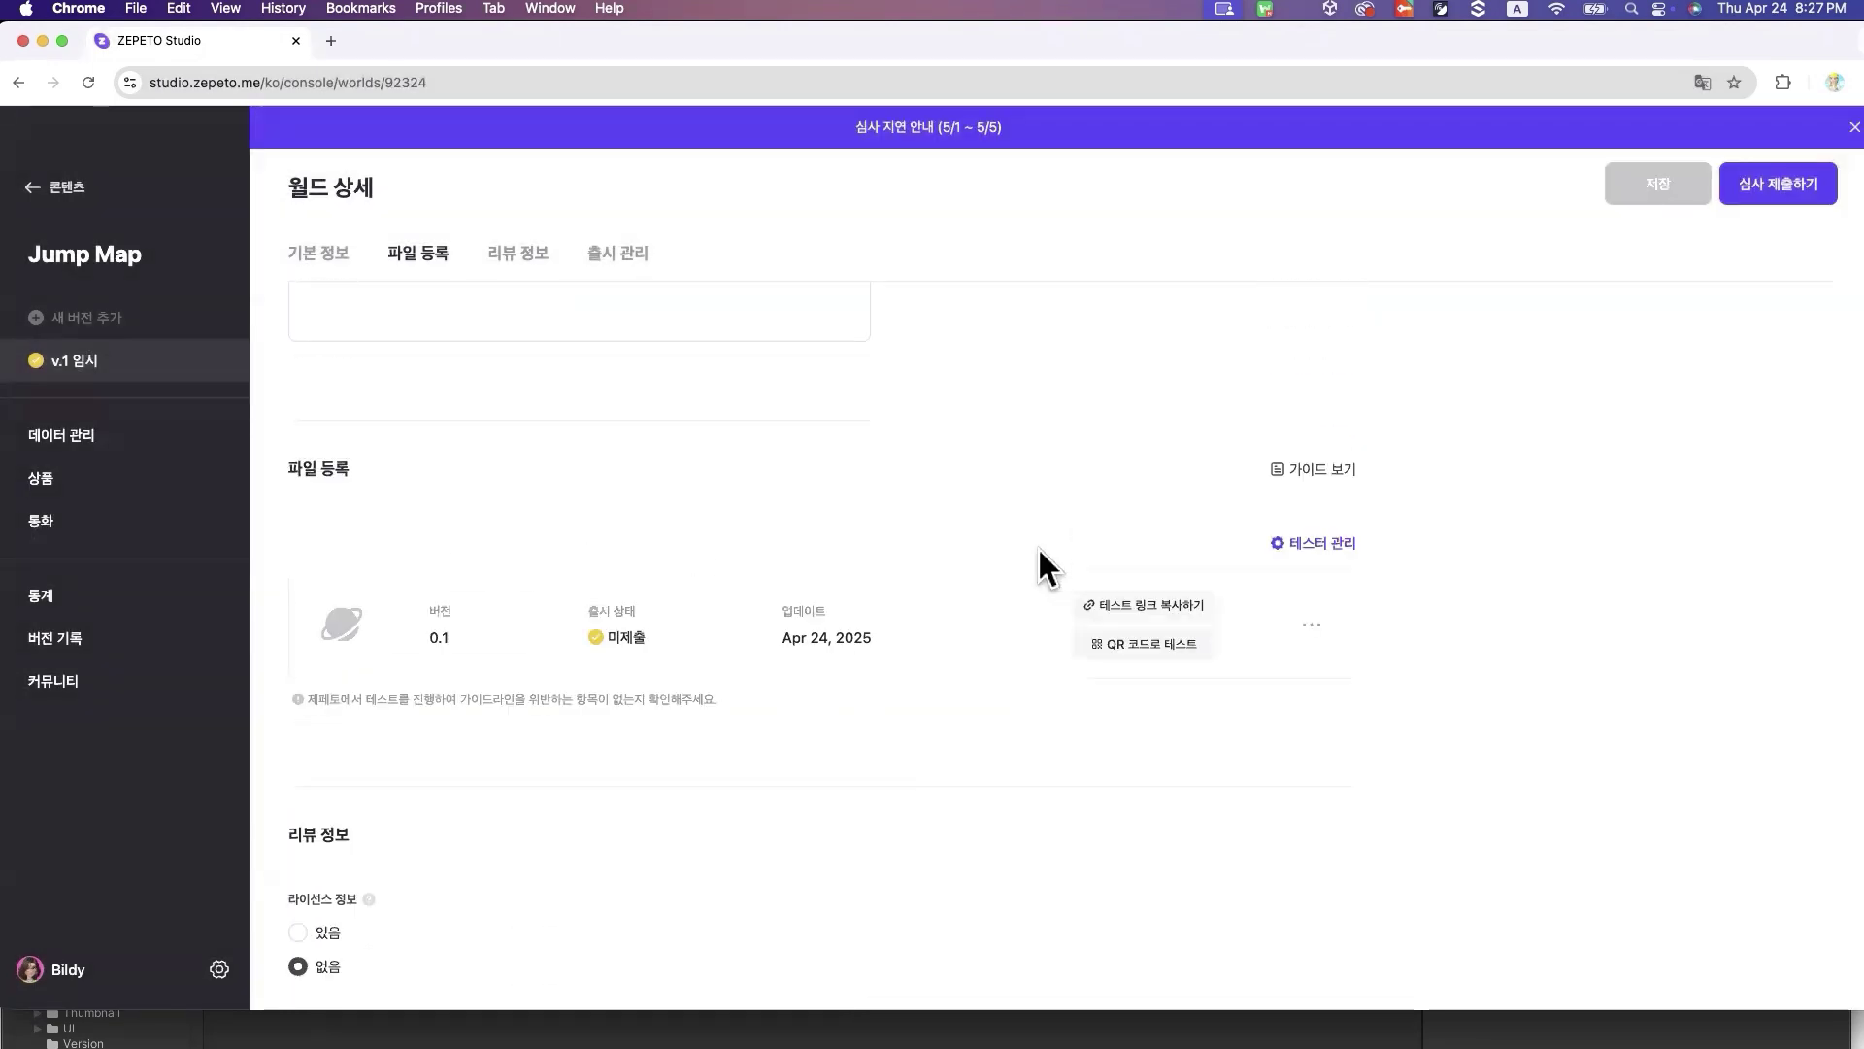
pyautogui.click(1126, 650)
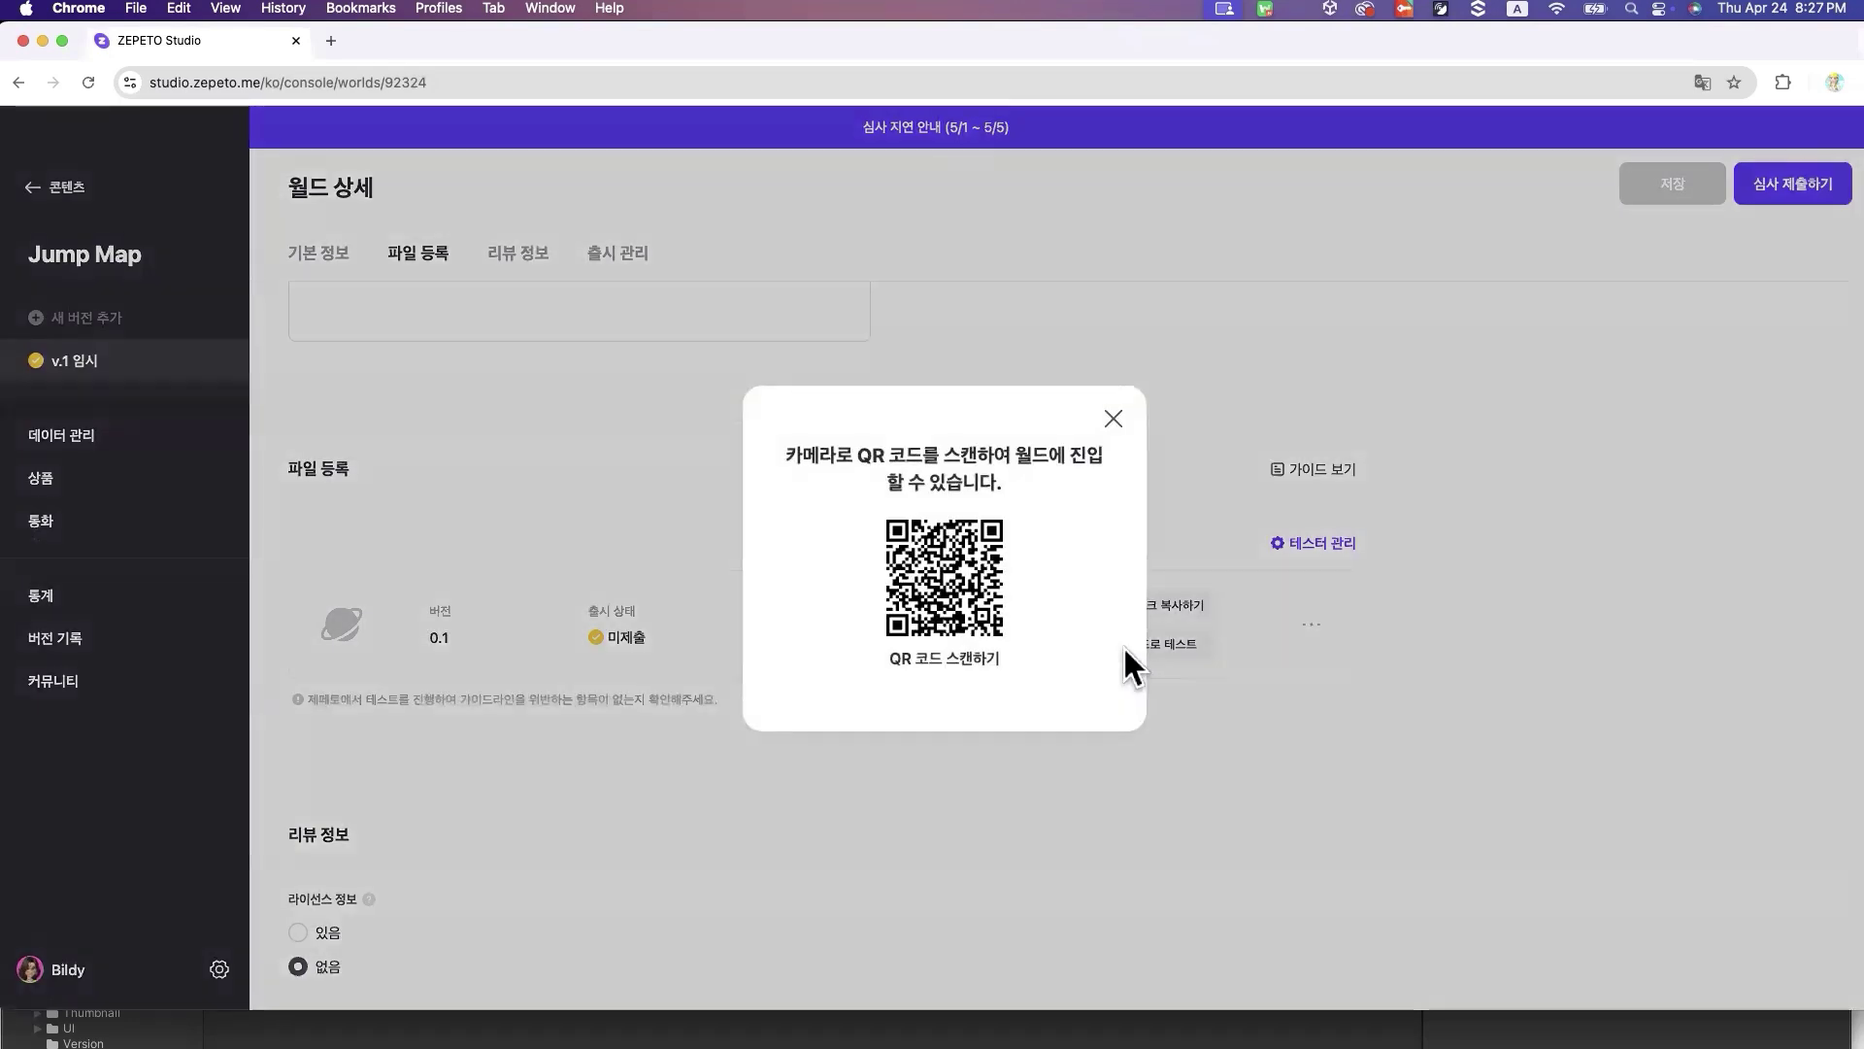
pyautogui.click(1437, 746)
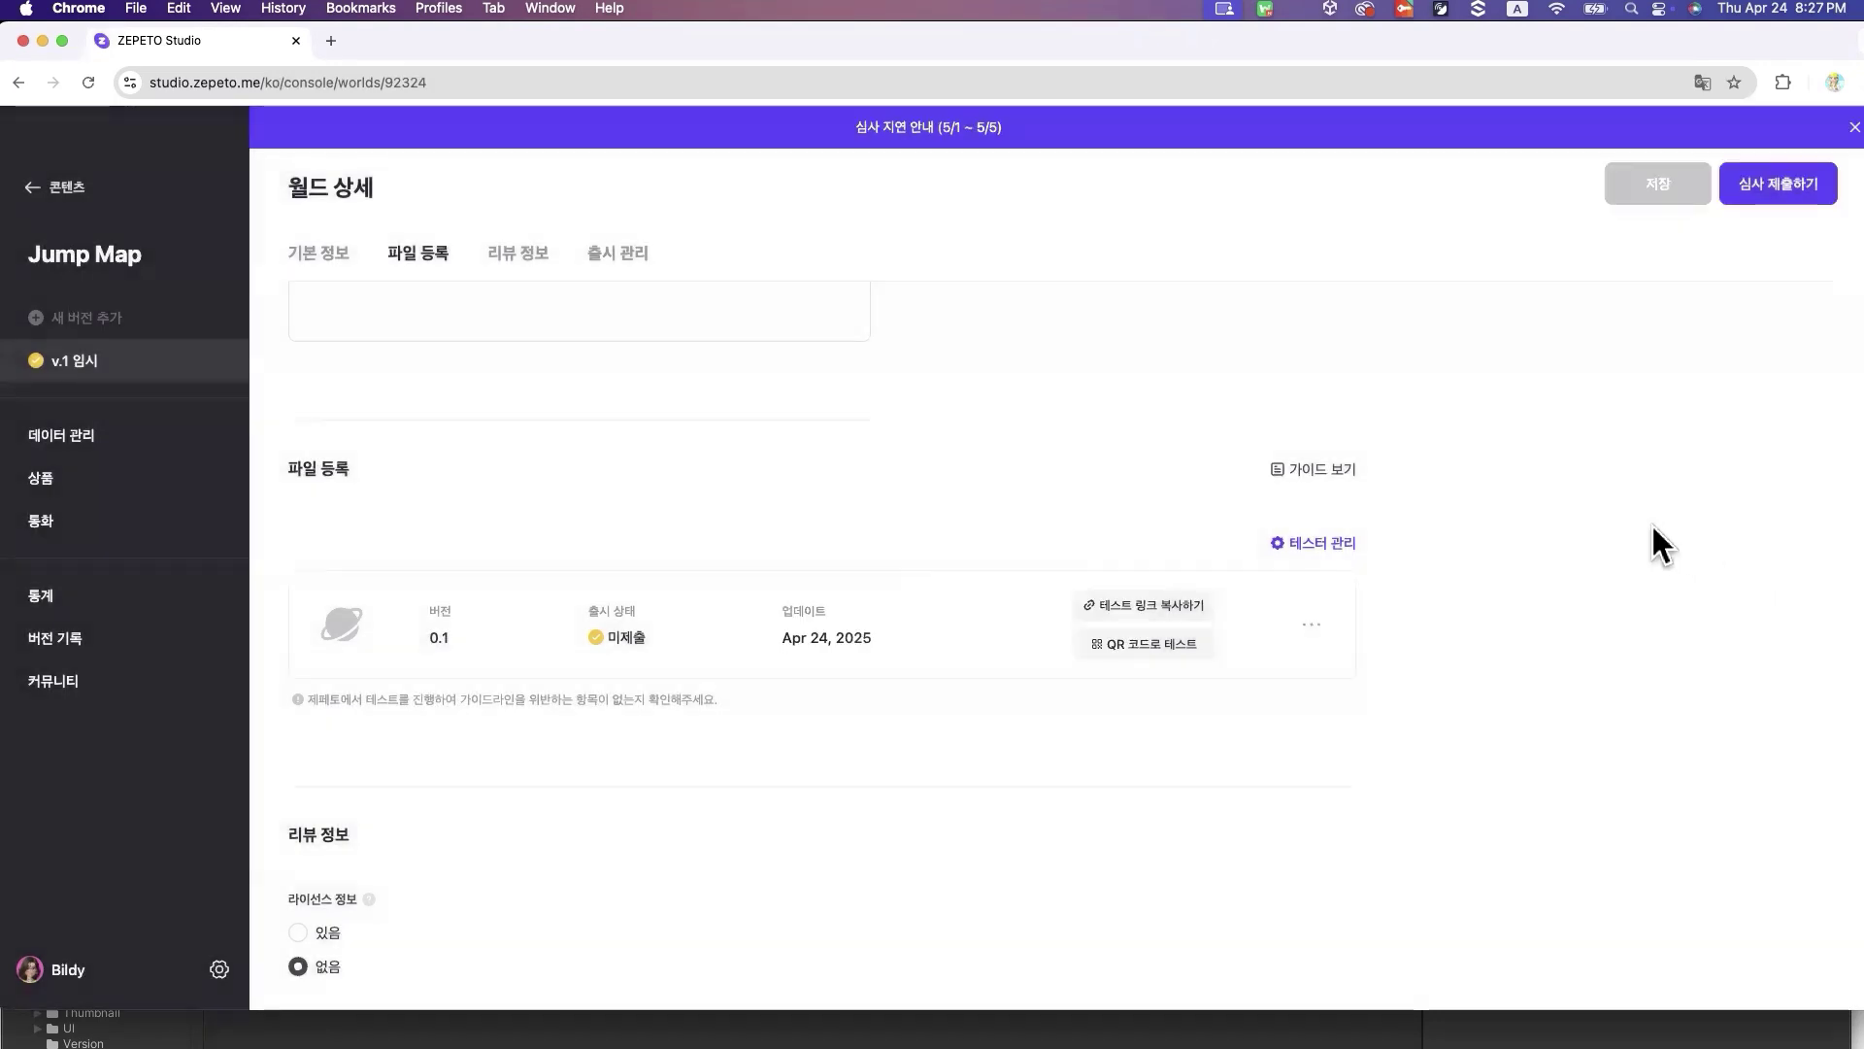
# Start submitting the world for review and set the premium benefits notice not to appear for a week
pyautogui.click(1785, 185)
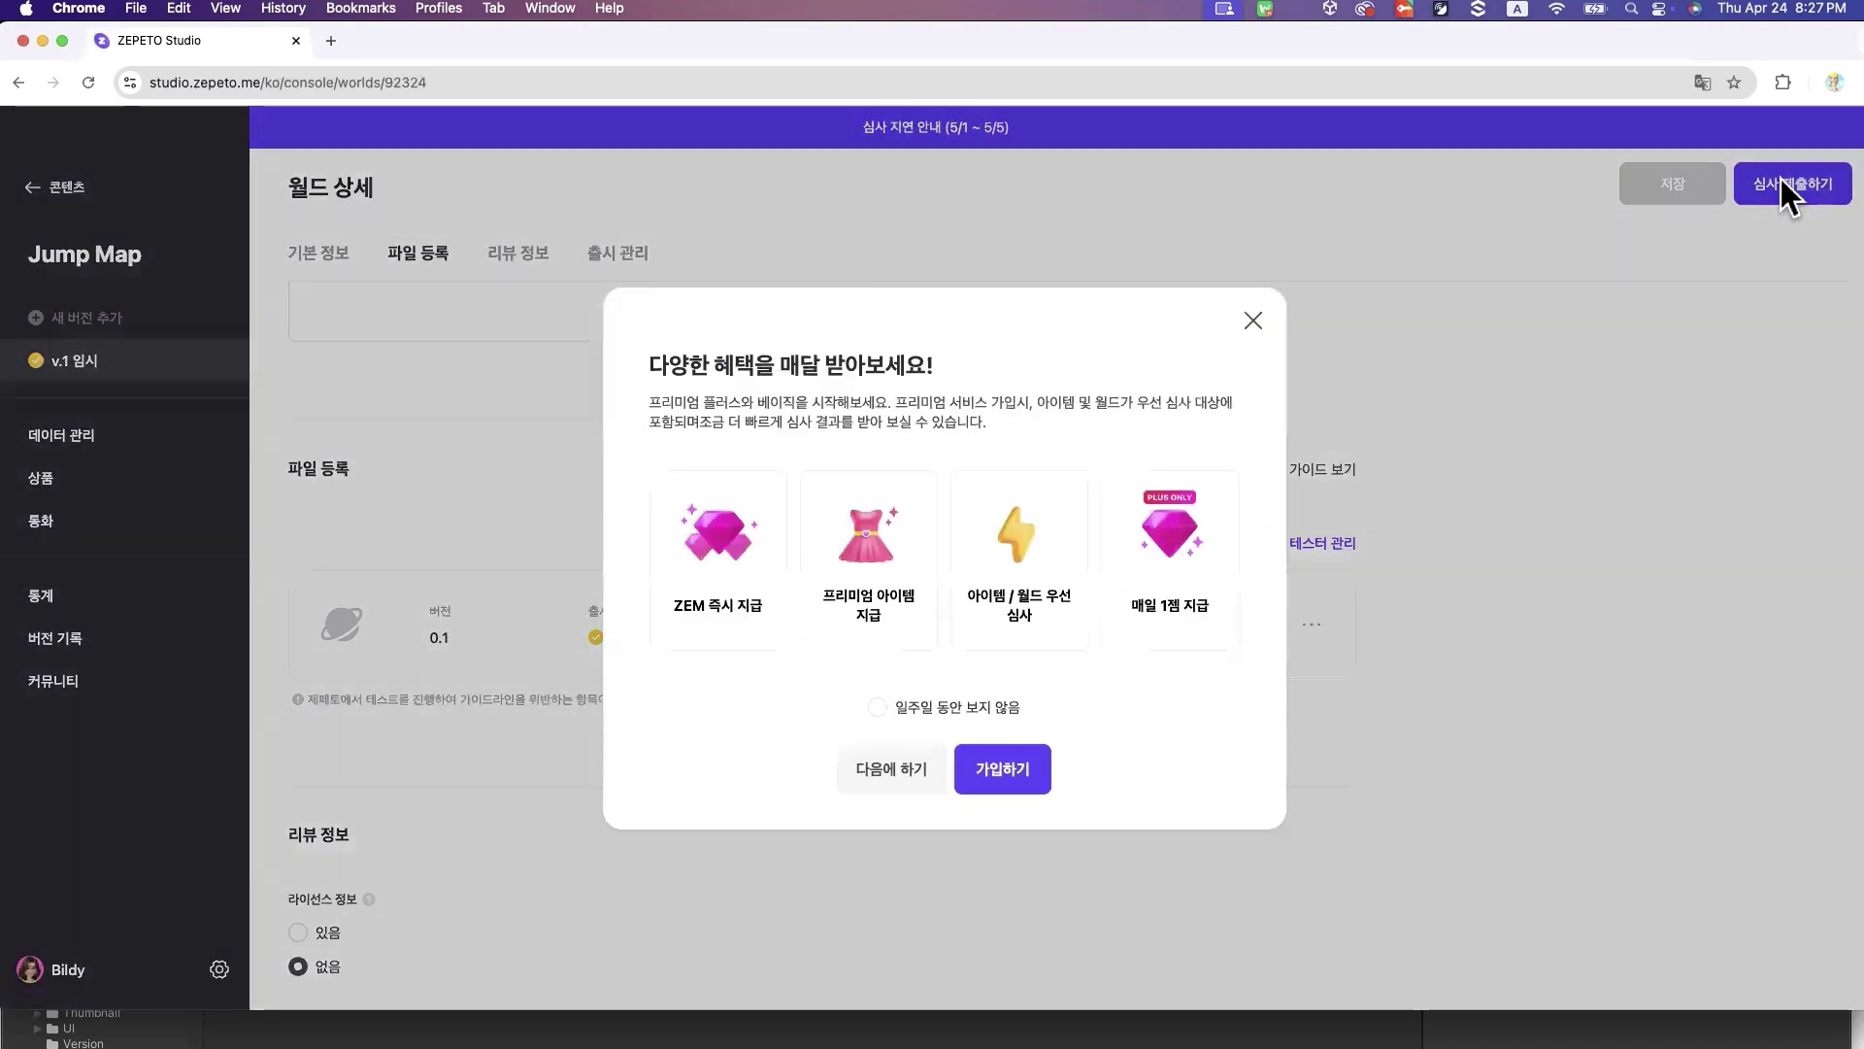
pyautogui.click(879, 706)
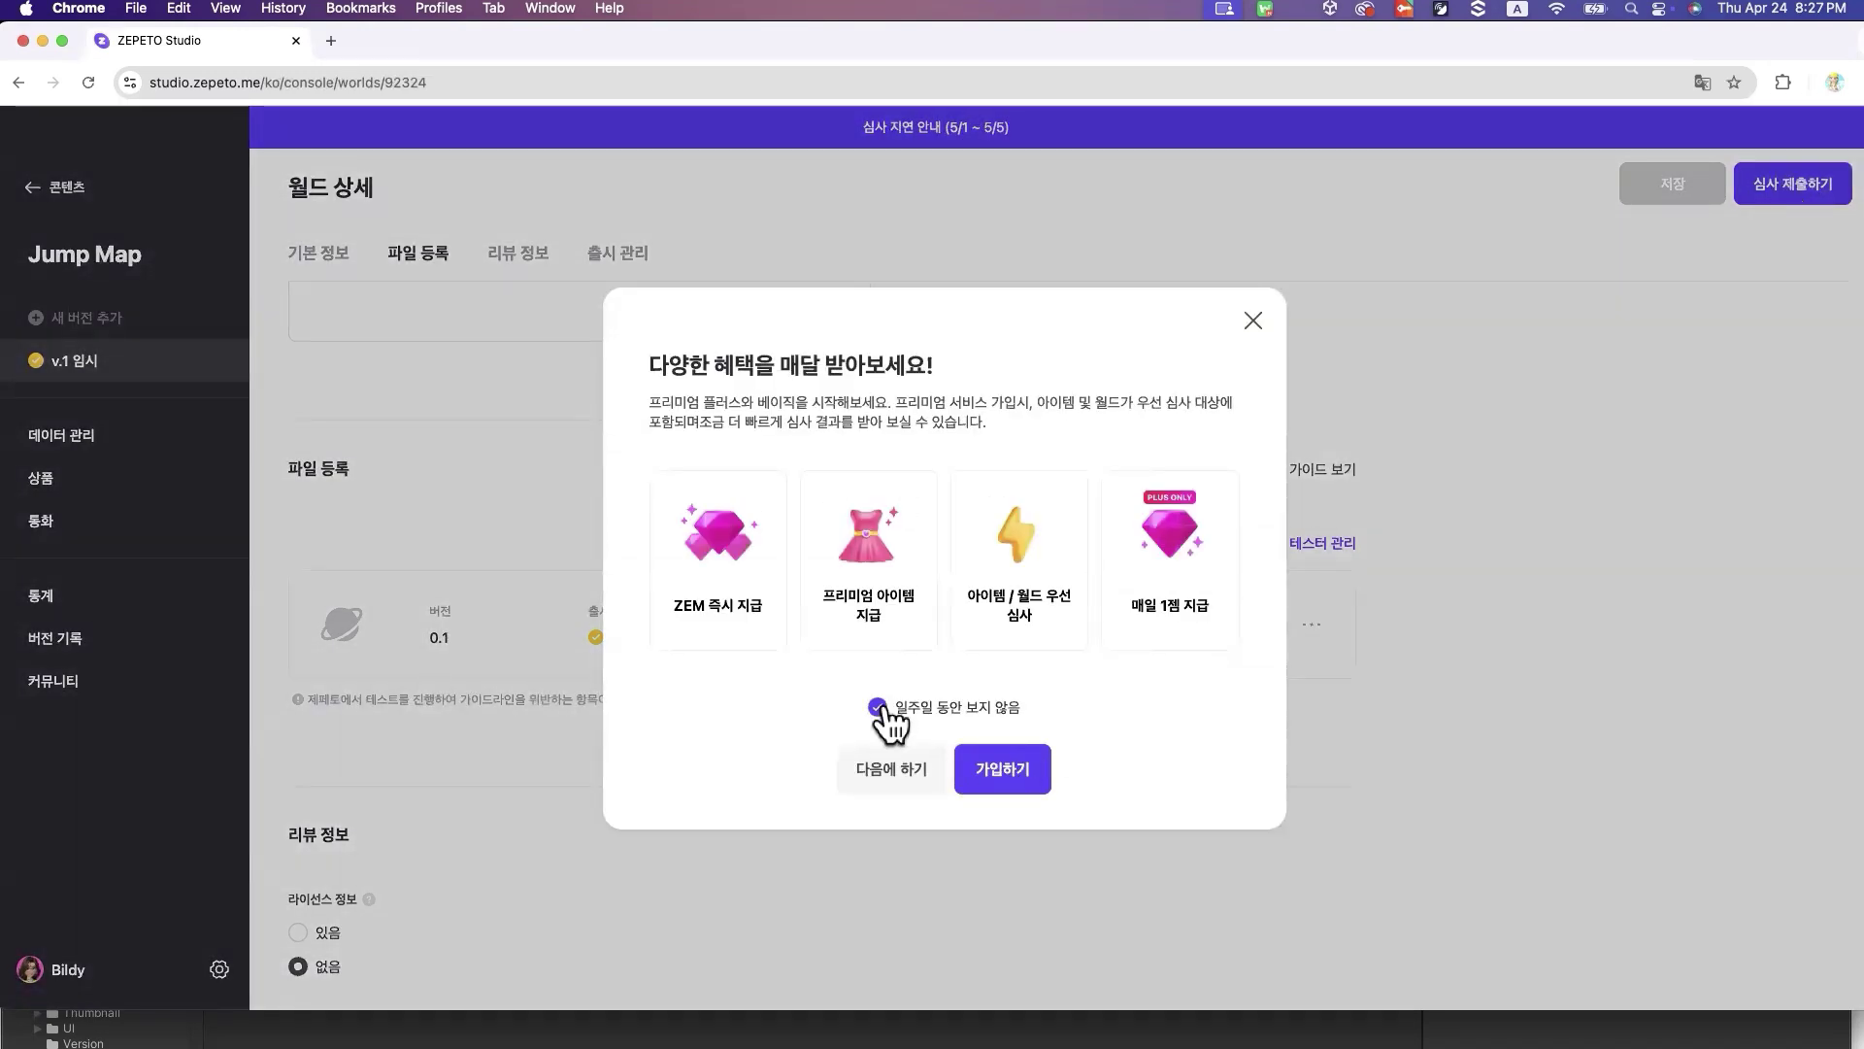